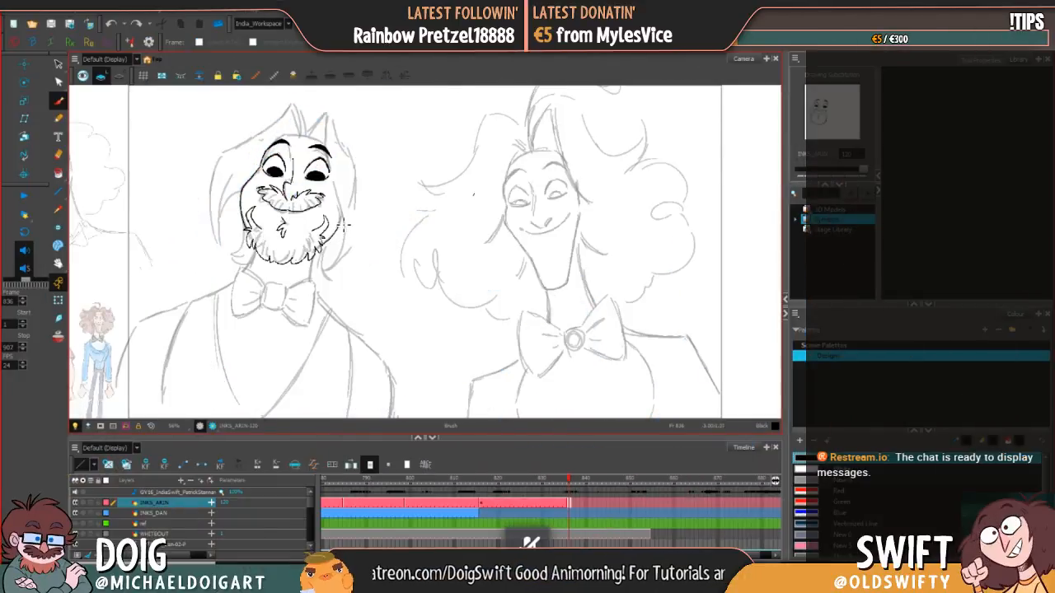
# Step: Ink the edge of the bearded man's face and the hair contour sweeping down the left side of his head
pyautogui.moveTo(339, 230); pyautogui.dragTo(341, 210)
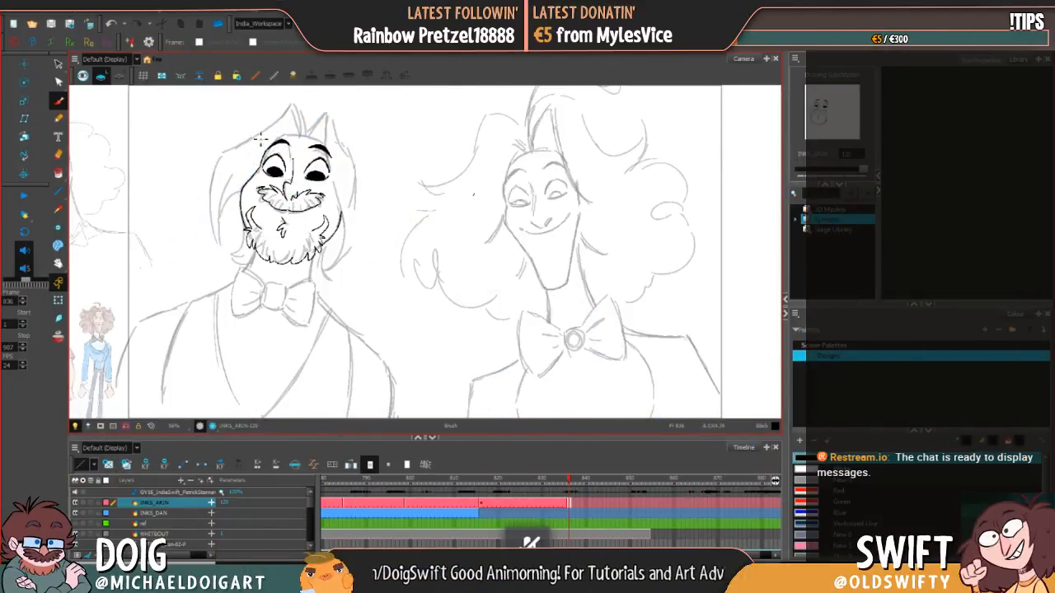
pyautogui.moveTo(290, 110)
pyautogui.mouseDown()
pyautogui.moveTo(226, 161)
pyautogui.moveTo(204, 193)
pyautogui.moveTo(216, 178)
pyautogui.moveTo(211, 210)
pyautogui.mouseUp()
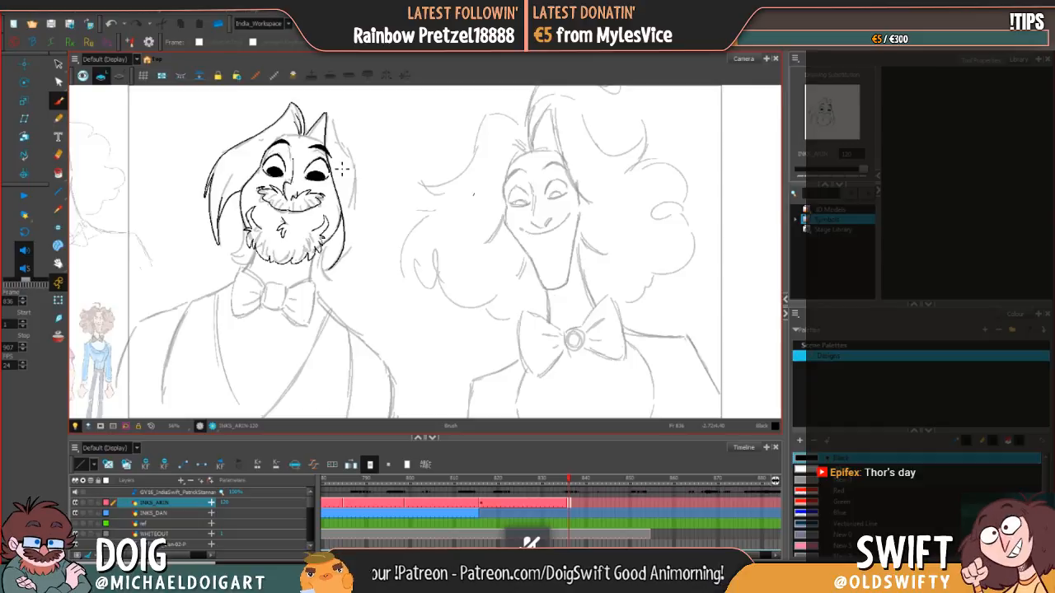
# Step: Delete the inked stroke inside the bearded man's right hair tuft and redraw the tuft's inner lines with the Brush
pyautogui.click(59, 63)
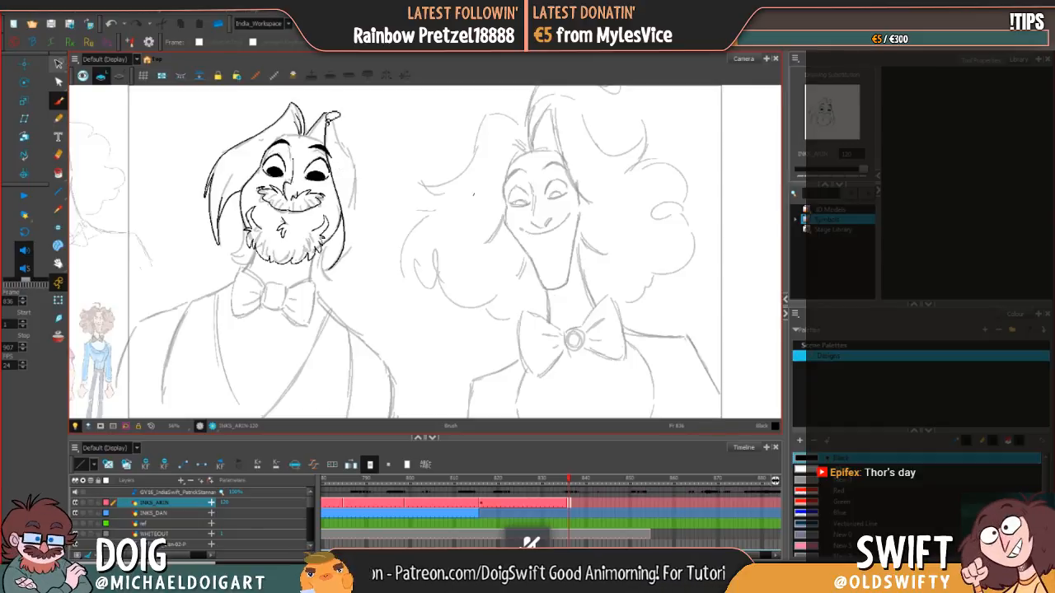
pyautogui.click(316, 124)
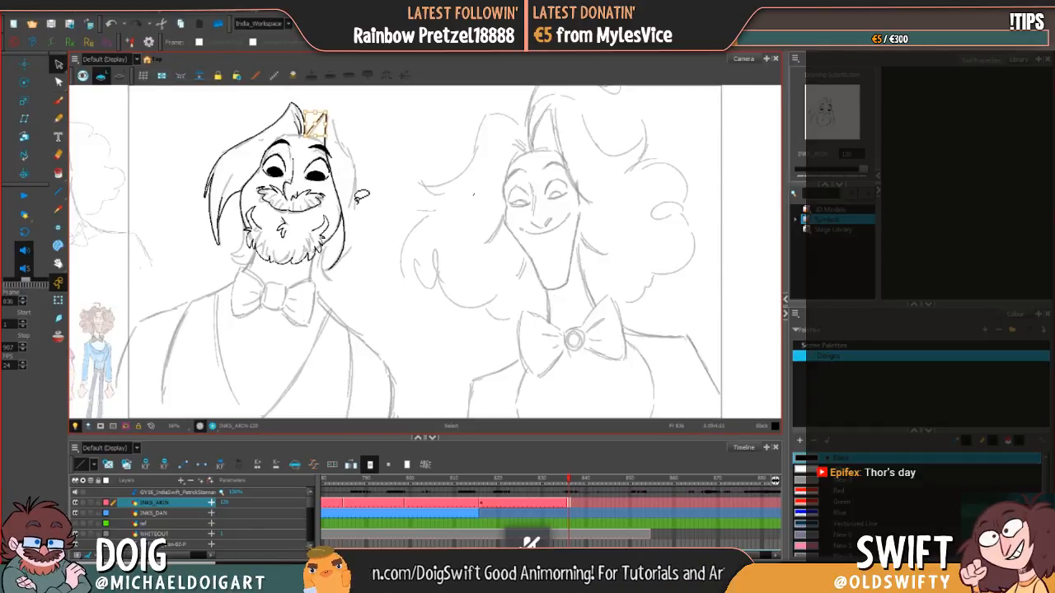
pyautogui.press('Delete')
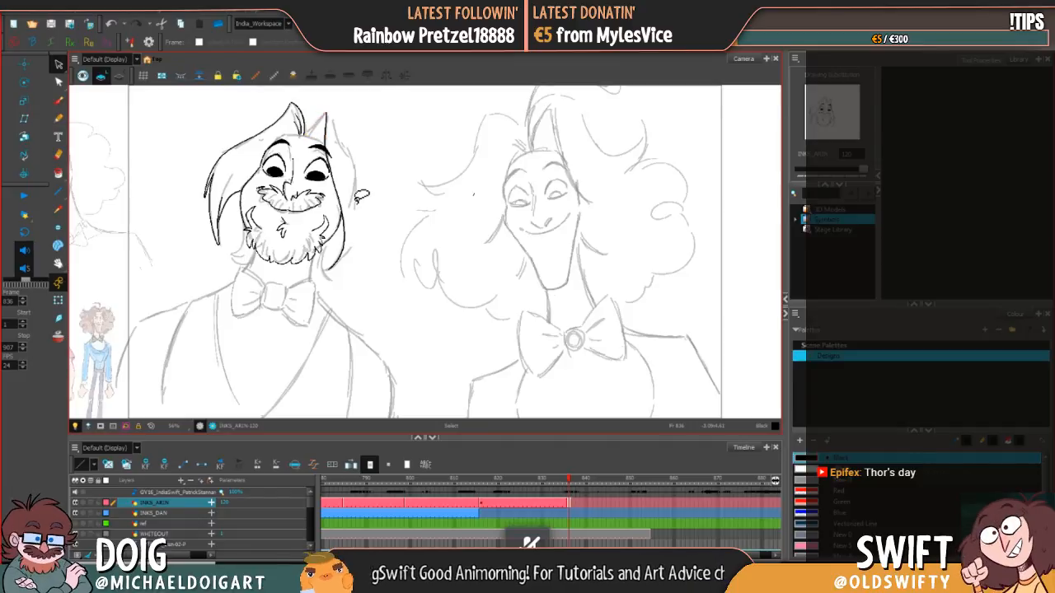
pyautogui.hotkey('alt', 'b')
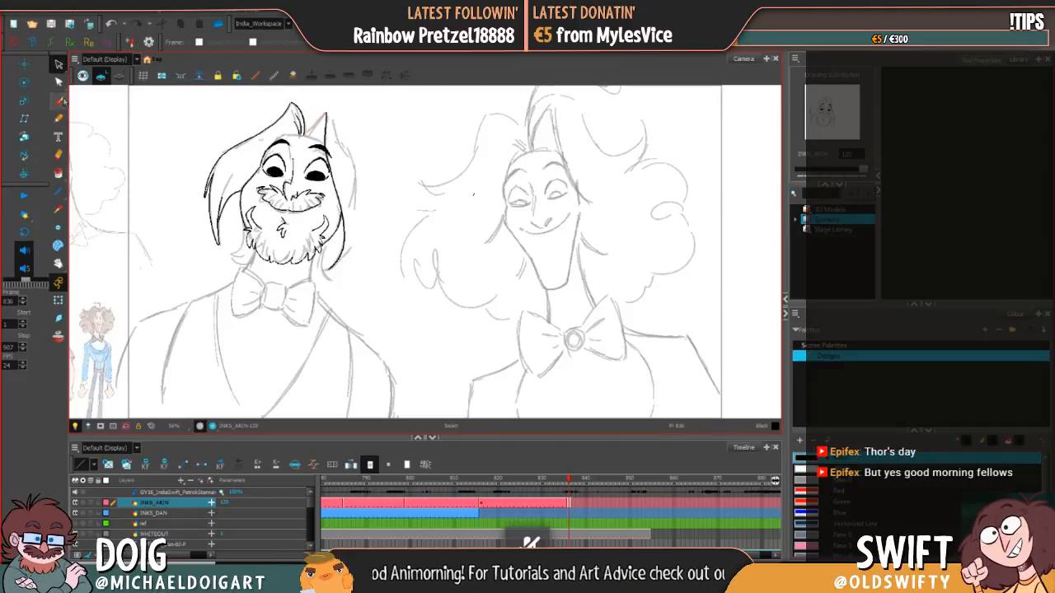
pyautogui.moveTo(309, 133); pyautogui.dragTo(323, 120)
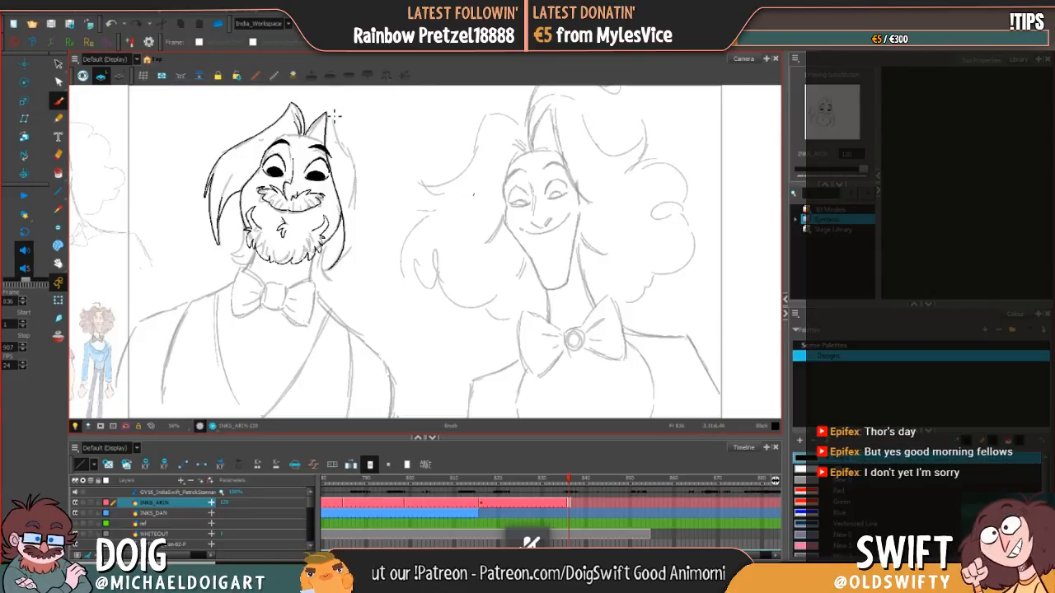
pyautogui.moveTo(324, 123); pyautogui.dragTo(317, 140)
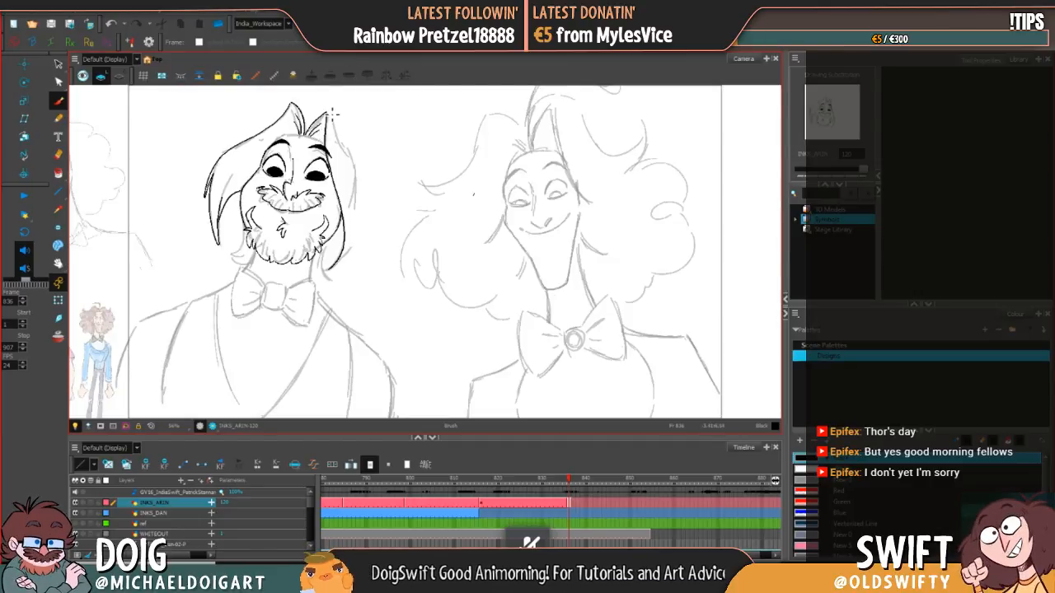
pyautogui.moveTo(326, 121); pyautogui.dragTo(312, 132)
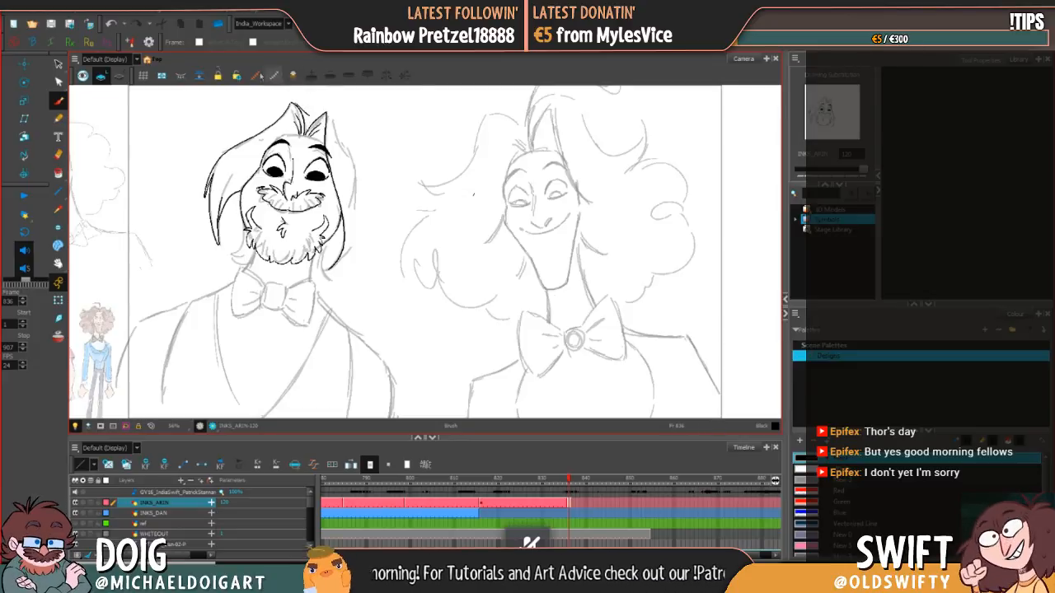
# Step: Undo the last tuft strokes, re-ink the tuft tips above the forehead, and outline the hair down the right side of the head
pyautogui.click(111, 24)
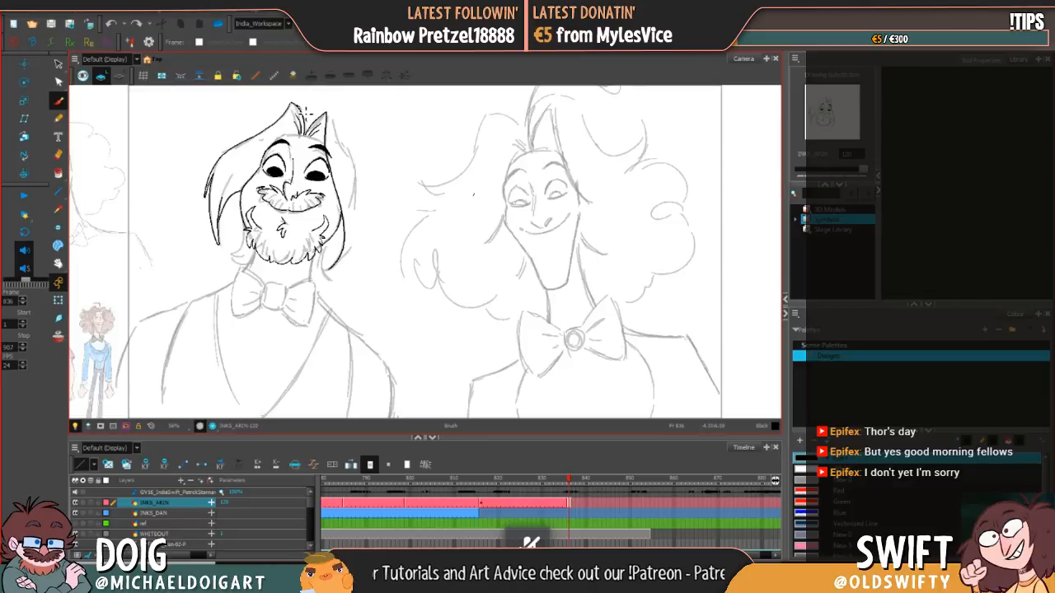
pyautogui.click(116, 26)
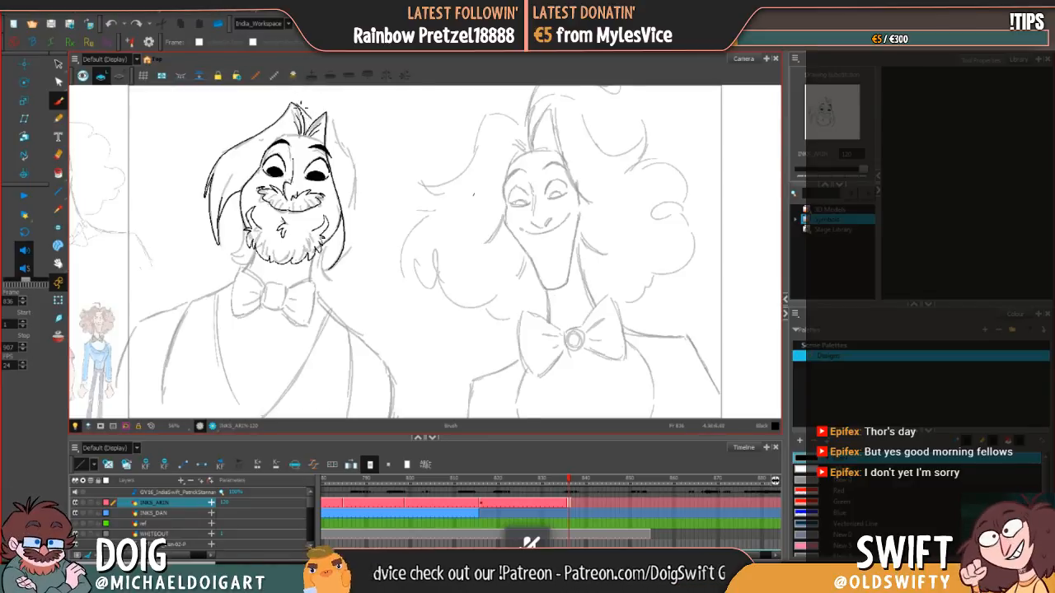
pyautogui.moveTo(303, 106); pyautogui.dragTo(306, 109)
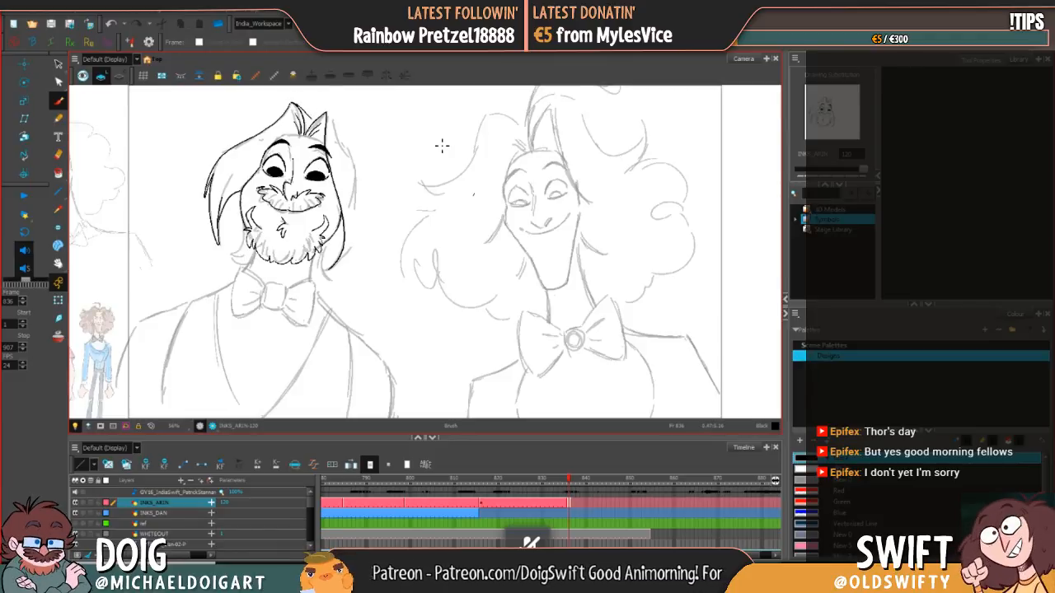
pyautogui.click(58, 63)
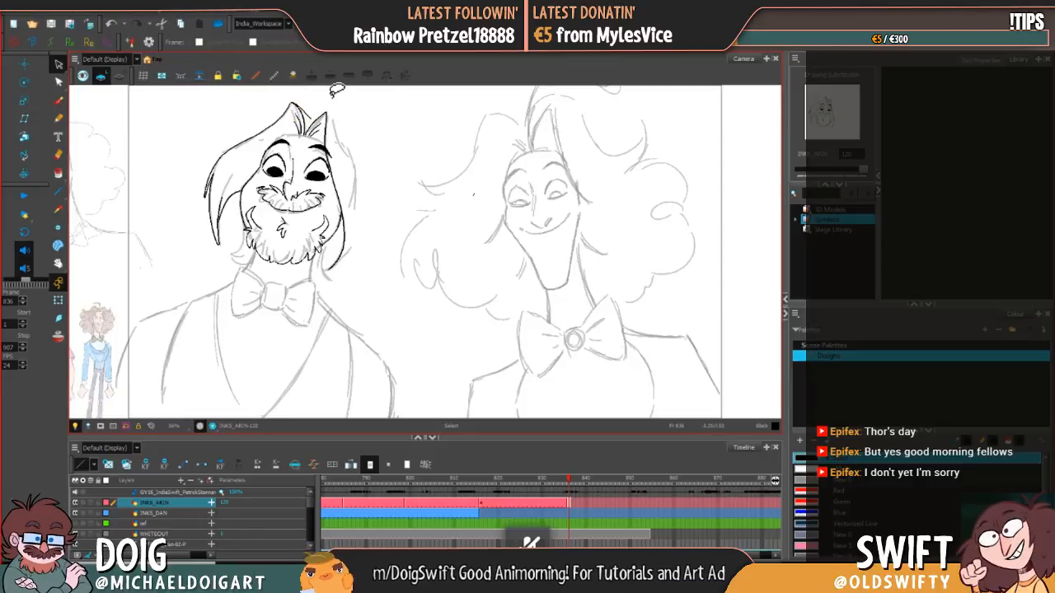
pyautogui.click(57, 99)
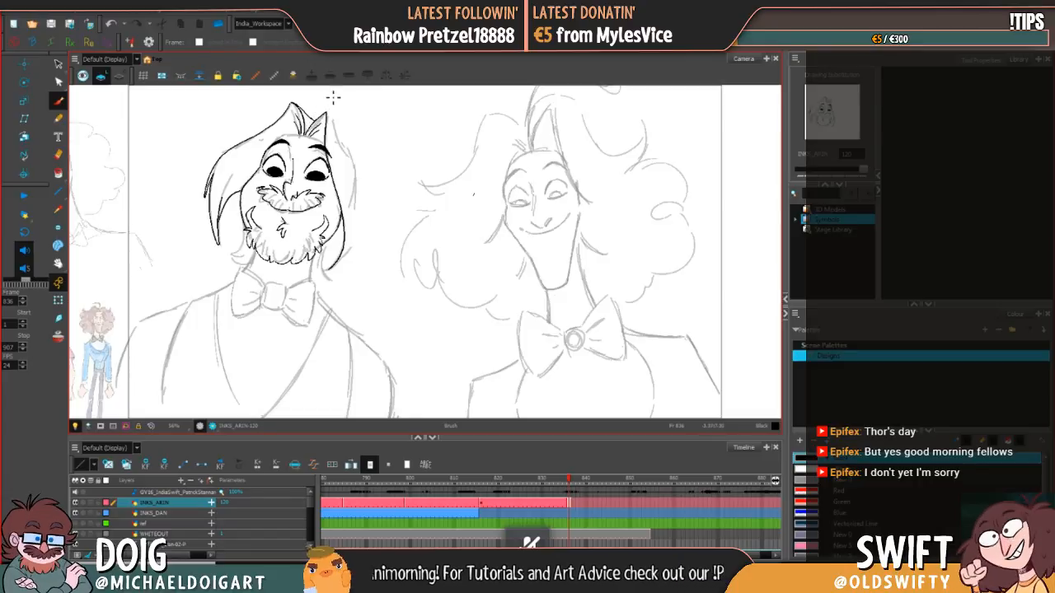
pyautogui.click(111, 25)
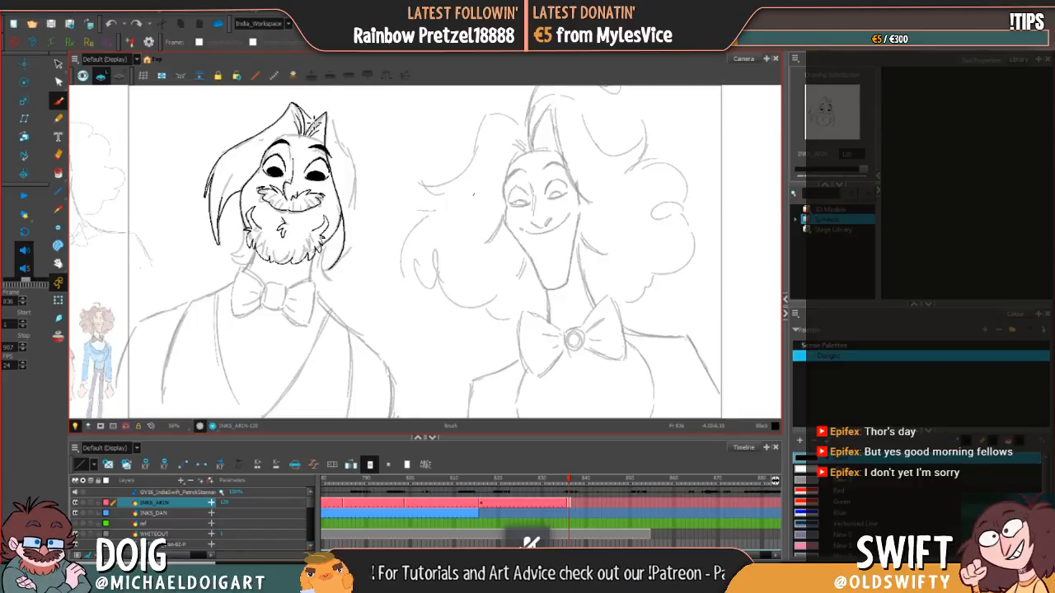
pyautogui.moveTo(312, 132); pyautogui.dragTo(323, 117)
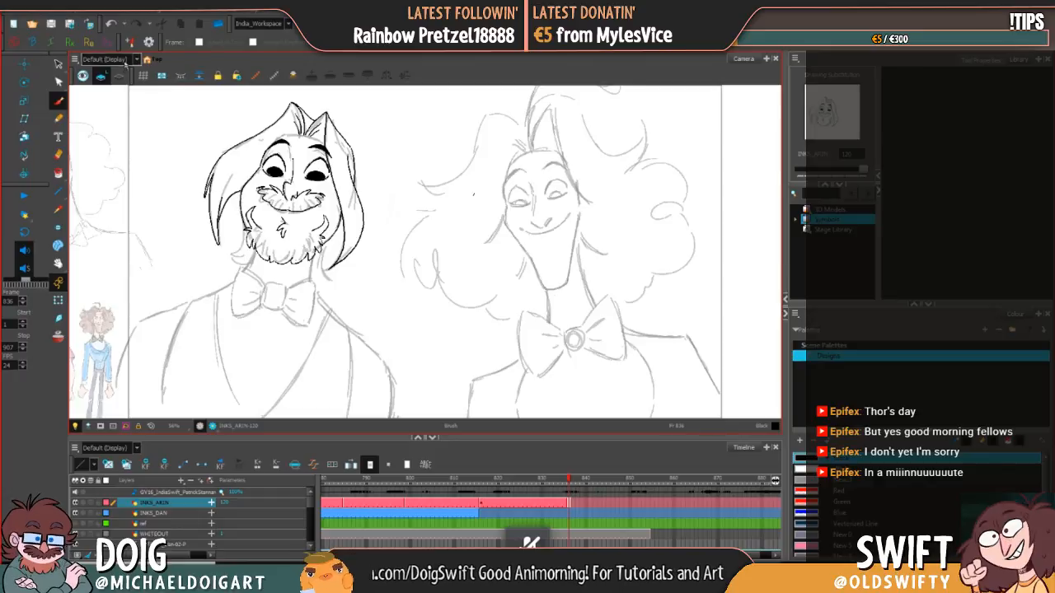
# Step: Replace the bearded man's right outer hair contour with a wider, outward-flaring one and ink the small lock under the beard's left edge
pyautogui.click(58, 63)
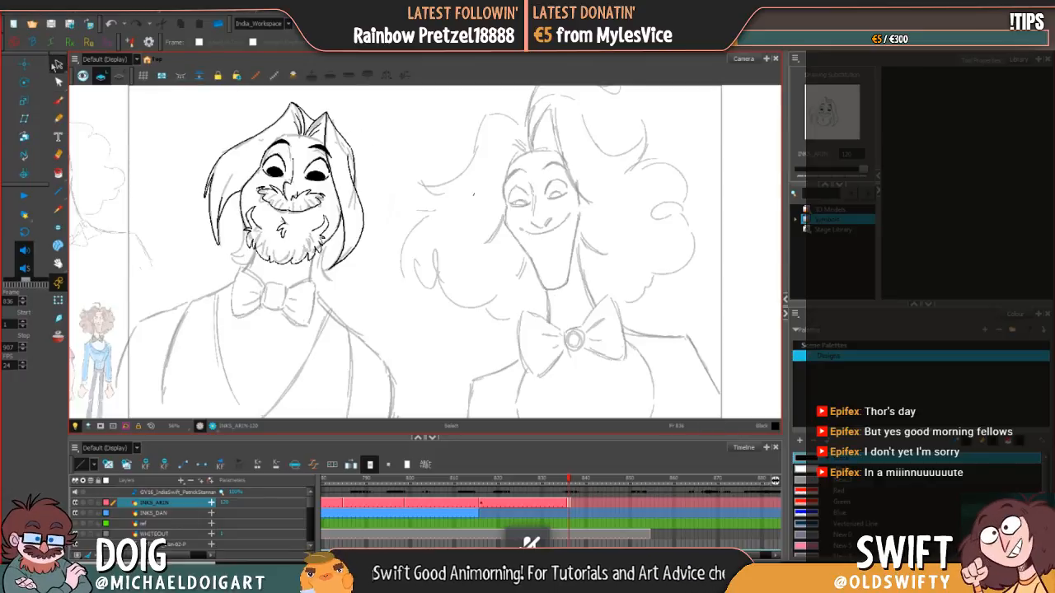
pyautogui.click(111, 23)
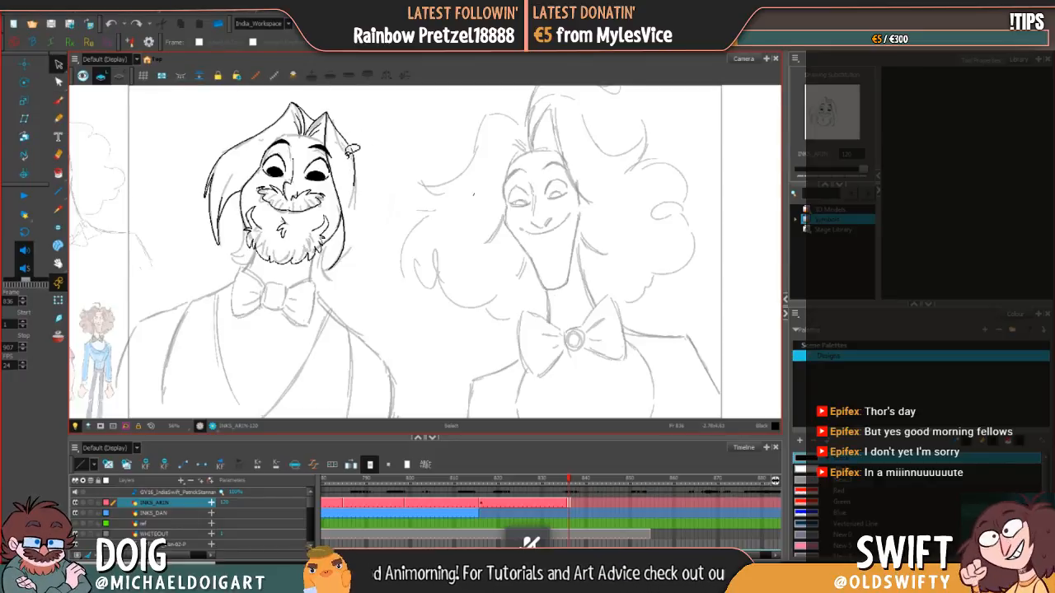
pyautogui.click(58, 99)
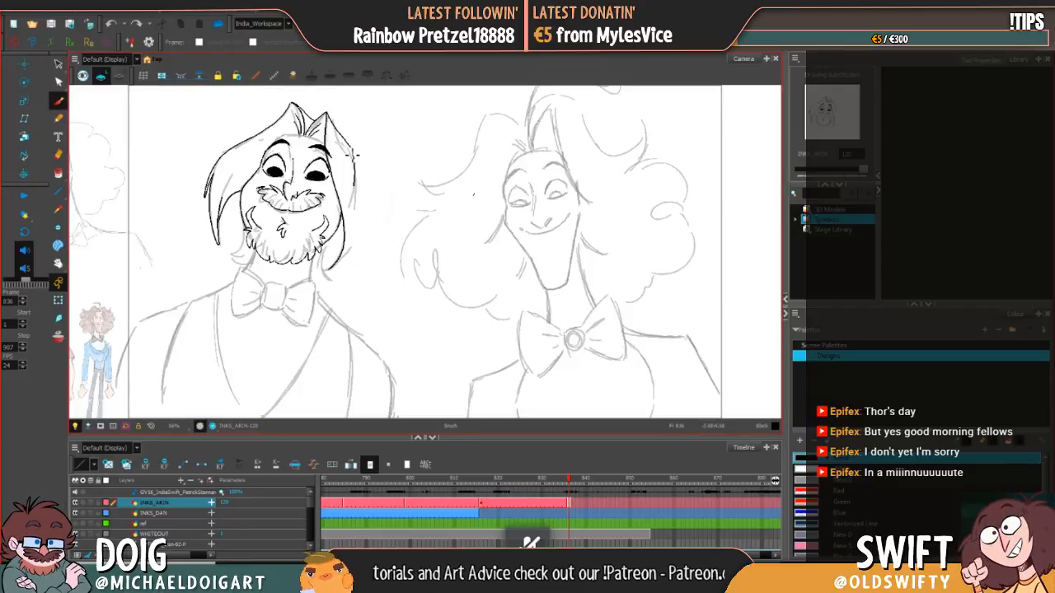
pyautogui.moveTo(352, 155)
pyautogui.mouseDown()
pyautogui.moveTo(368, 241)
pyautogui.moveTo(338, 269)
pyautogui.mouseUp()
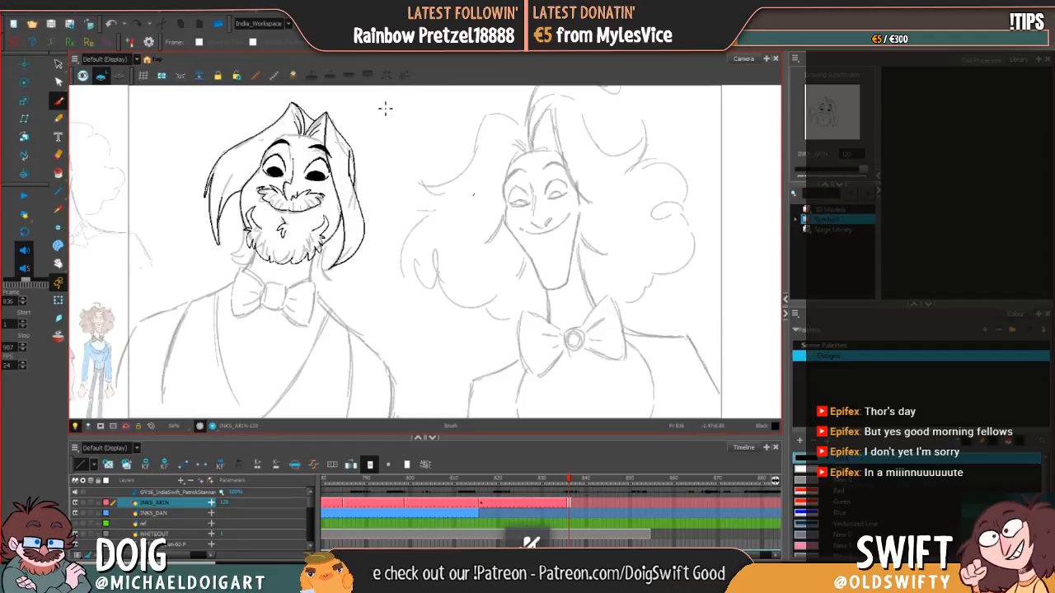
pyautogui.click(110, 23)
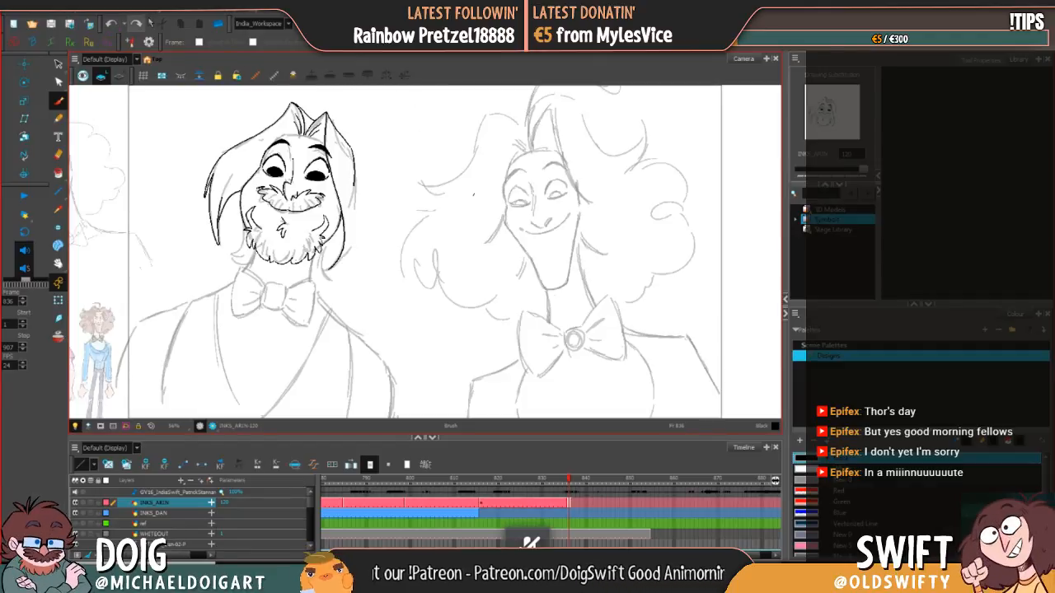
pyautogui.click(110, 23)
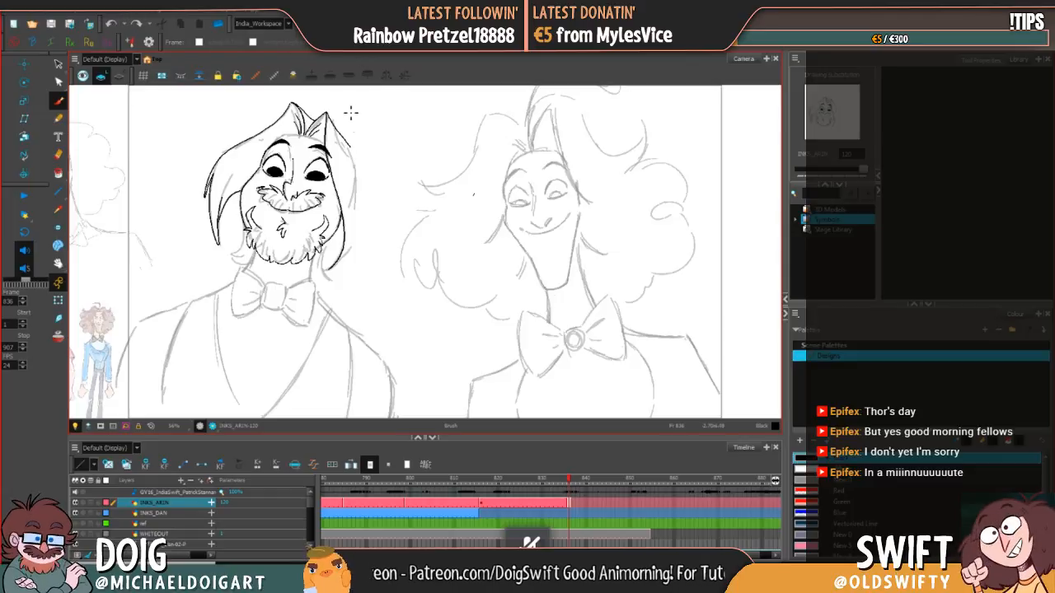
pyautogui.moveTo(350, 154); pyautogui.dragTo(363, 196)
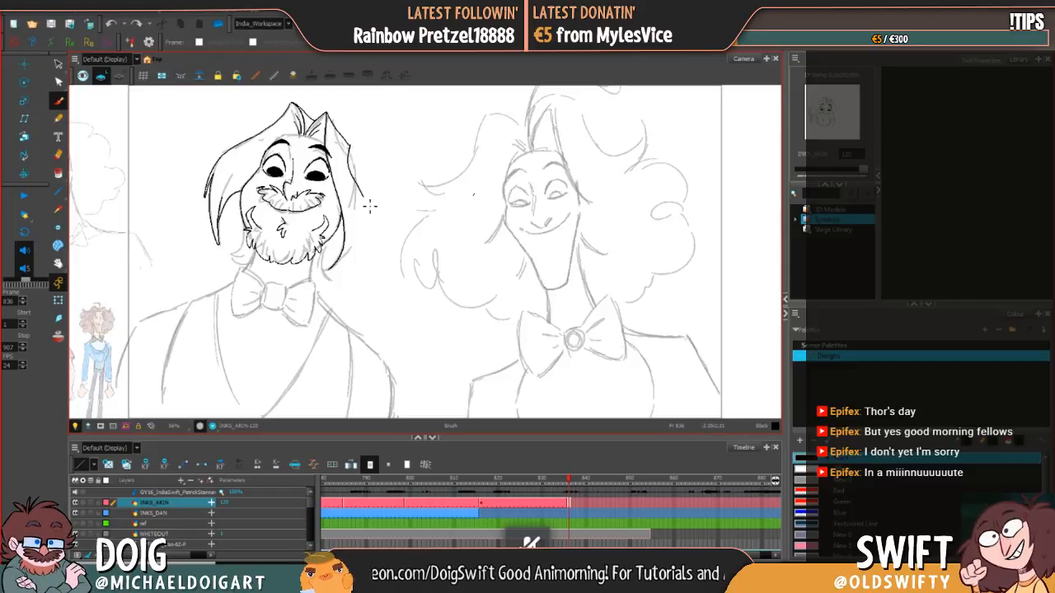
pyautogui.moveTo(371, 250)
pyautogui.mouseDown()
pyautogui.moveTo(356, 265)
pyautogui.moveTo(331, 266)
pyautogui.mouseUp()
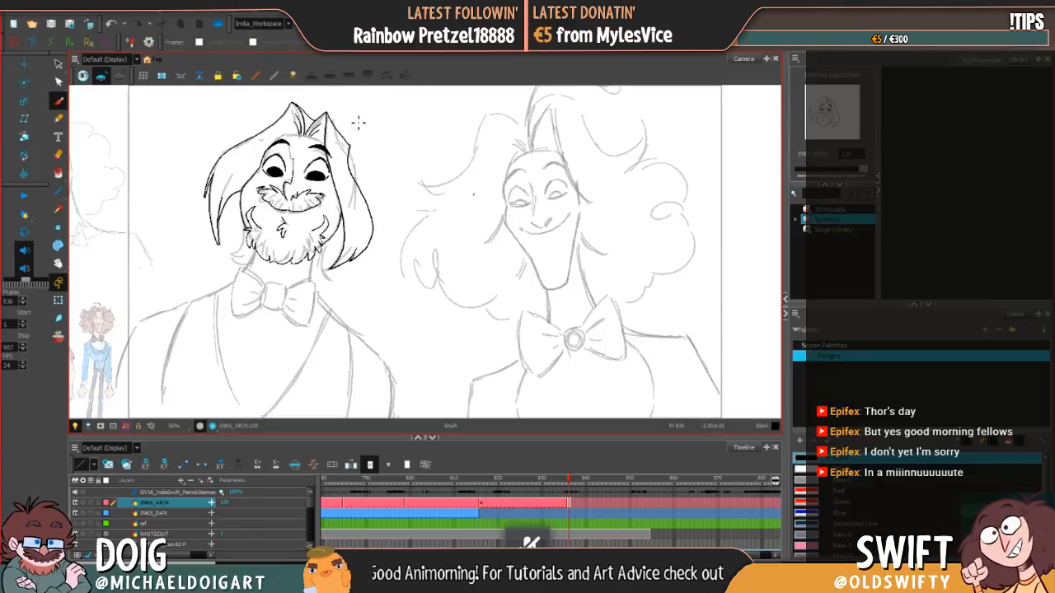
pyautogui.moveTo(353, 152); pyautogui.dragTo(360, 185)
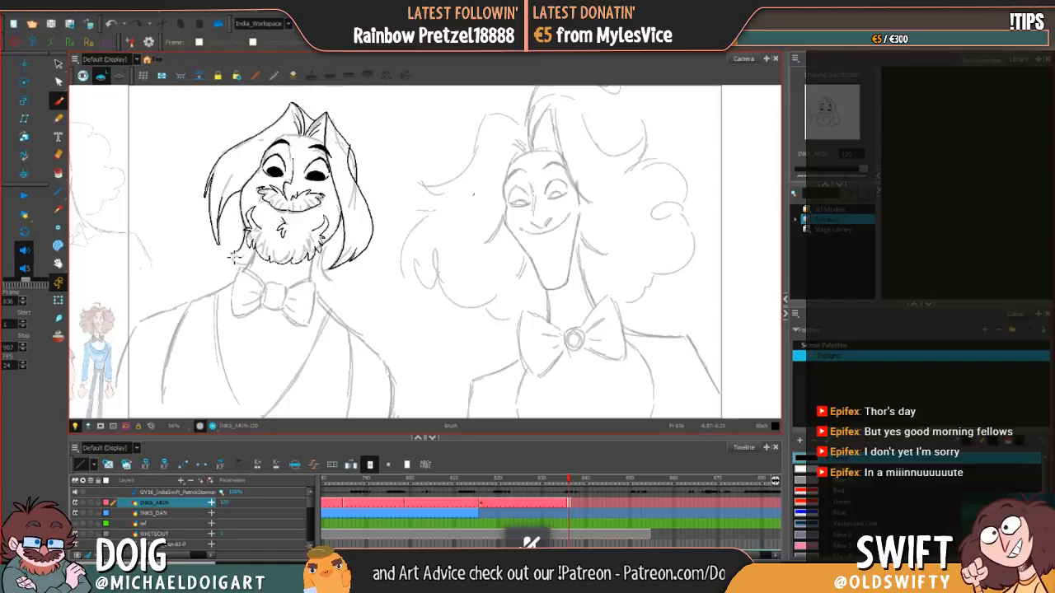
pyautogui.moveTo(235, 257); pyautogui.dragTo(249, 266)
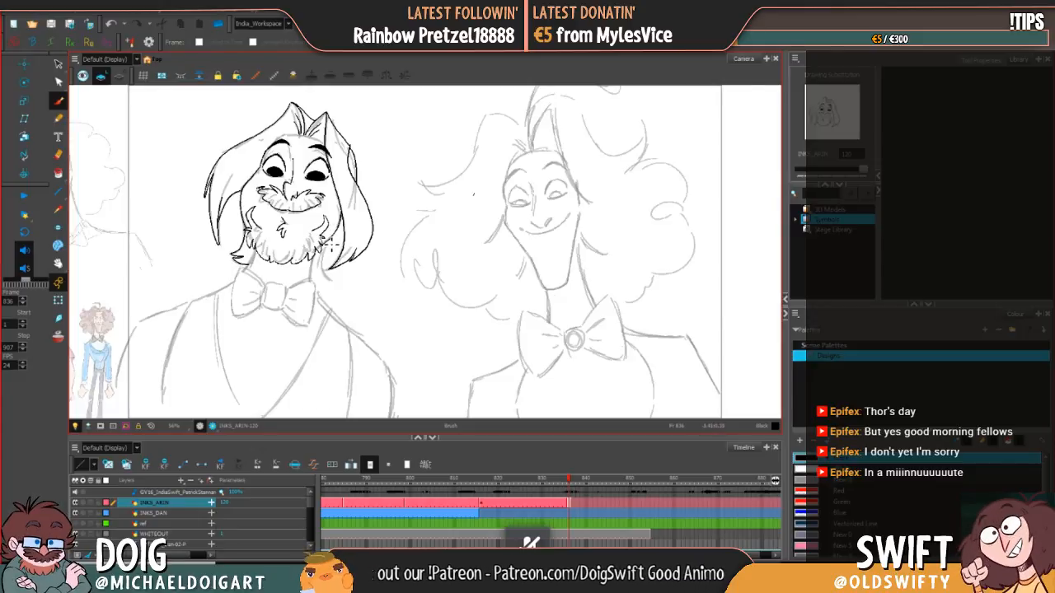
pyautogui.moveTo(329, 244); pyautogui.dragTo(323, 276)
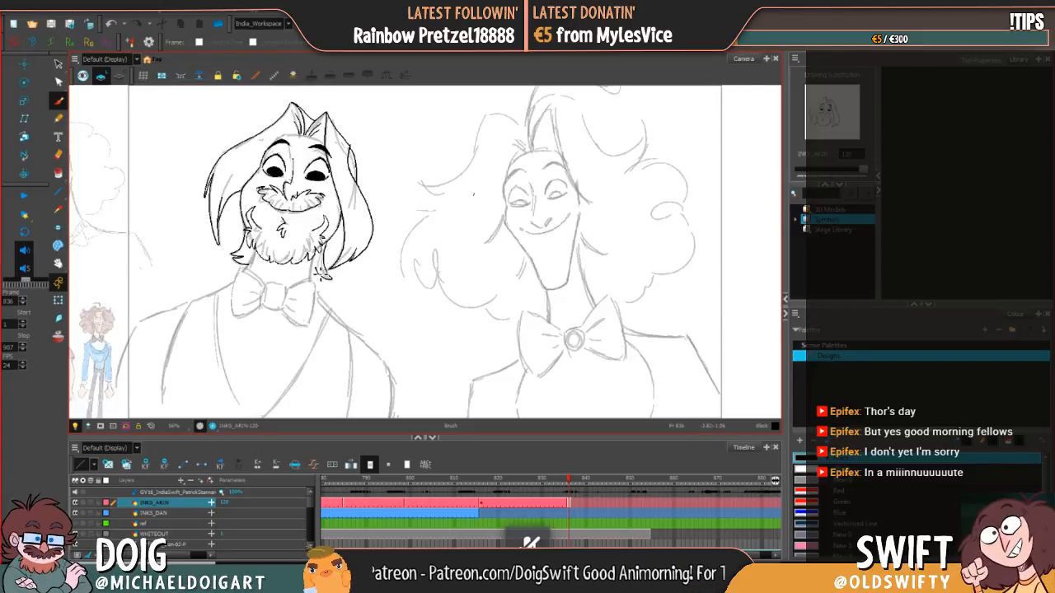
pyautogui.hotkey('ctrl', 'z')
pyautogui.hotkey('ctrl', 'z')
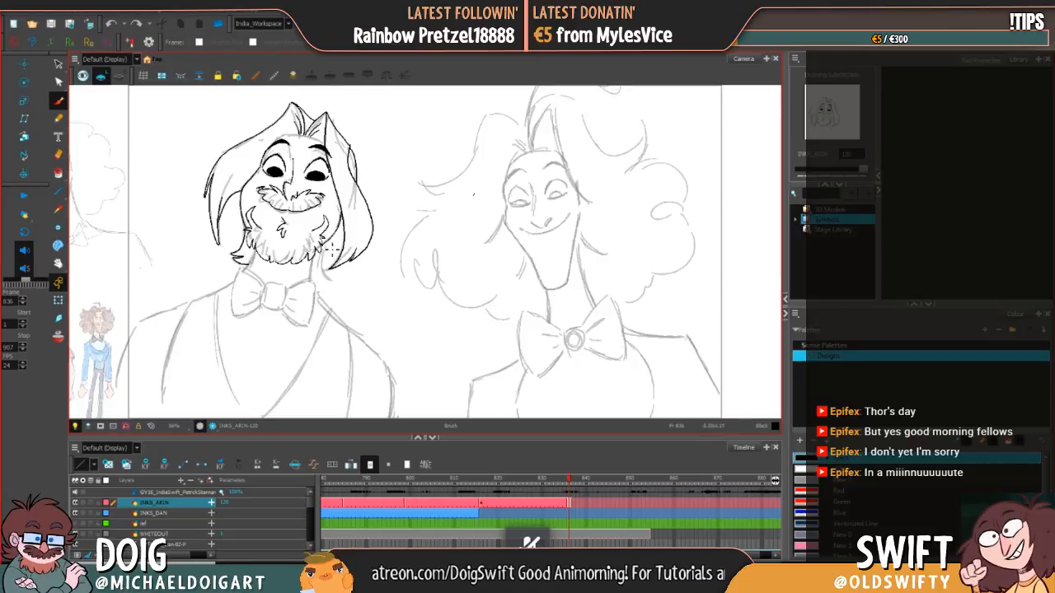
pyautogui.moveTo(330, 245); pyautogui.dragTo(327, 270)
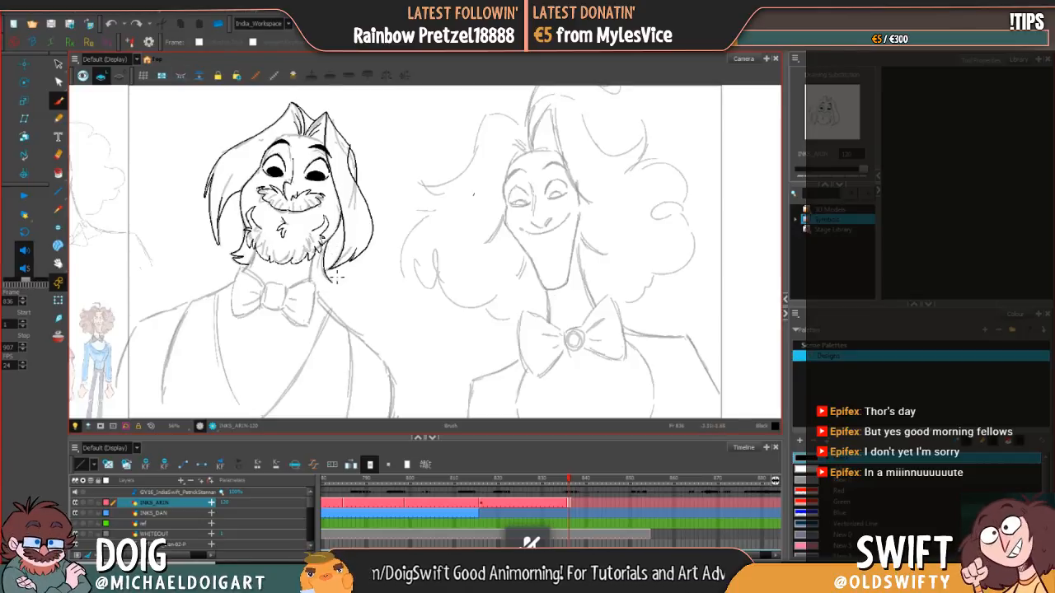
pyautogui.hotkey('ctrl', 'z')
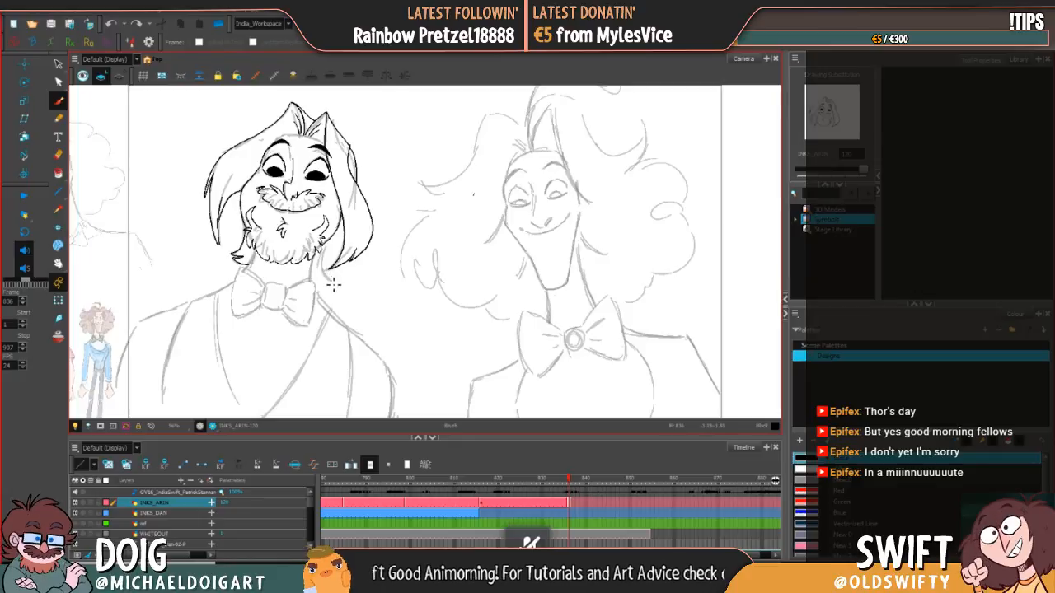
# Step: Ink the pointed hair lock hanging below the right side of the beard, beside the neck
pyautogui.moveTo(332, 281); pyautogui.dragTo(331, 239)
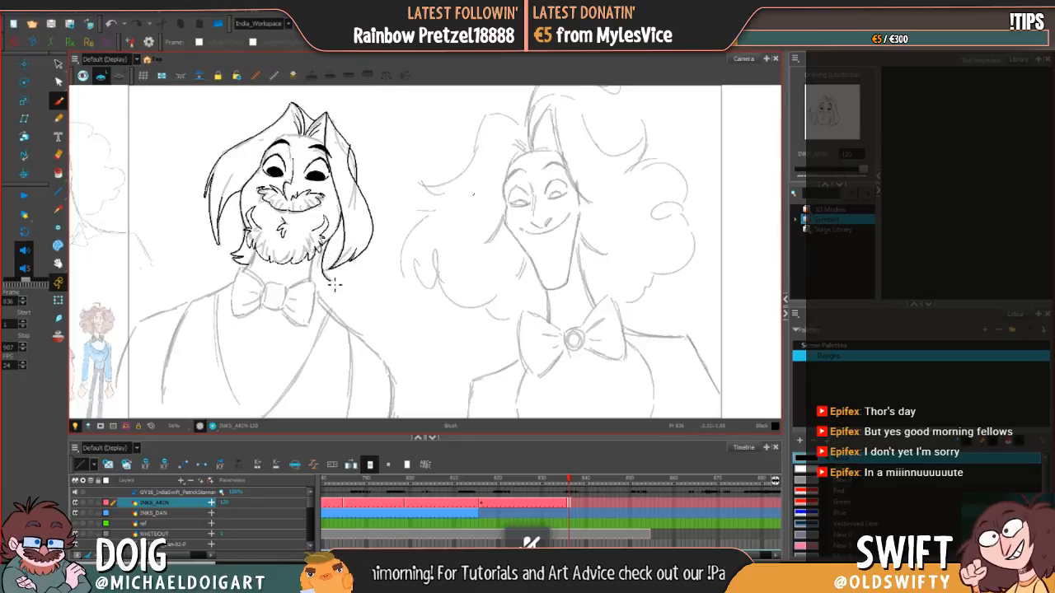
pyautogui.moveTo(327, 283); pyautogui.dragTo(314, 275)
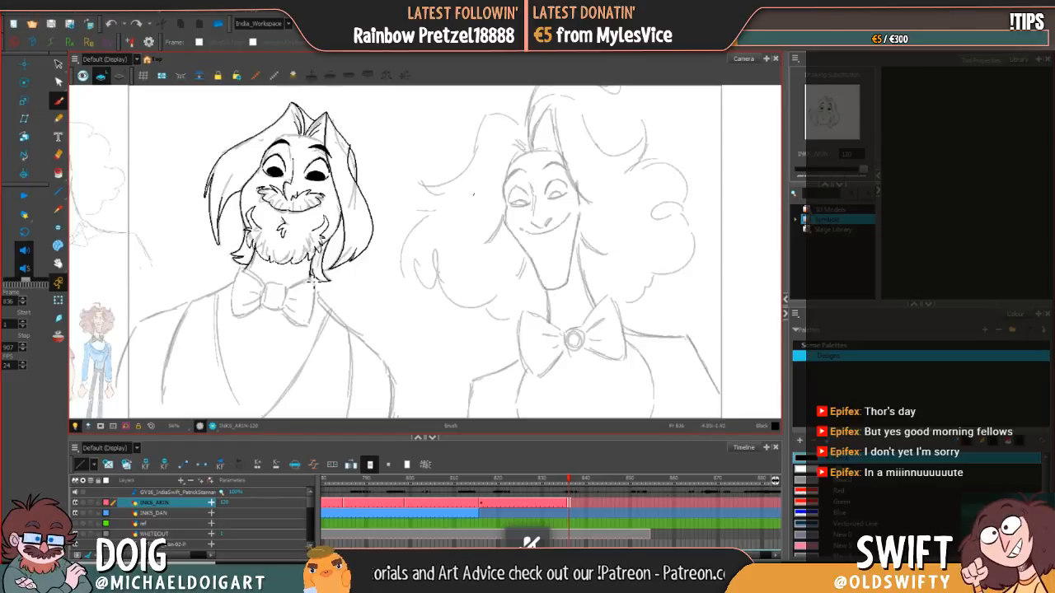
pyautogui.moveTo(338, 259); pyautogui.dragTo(347, 241)
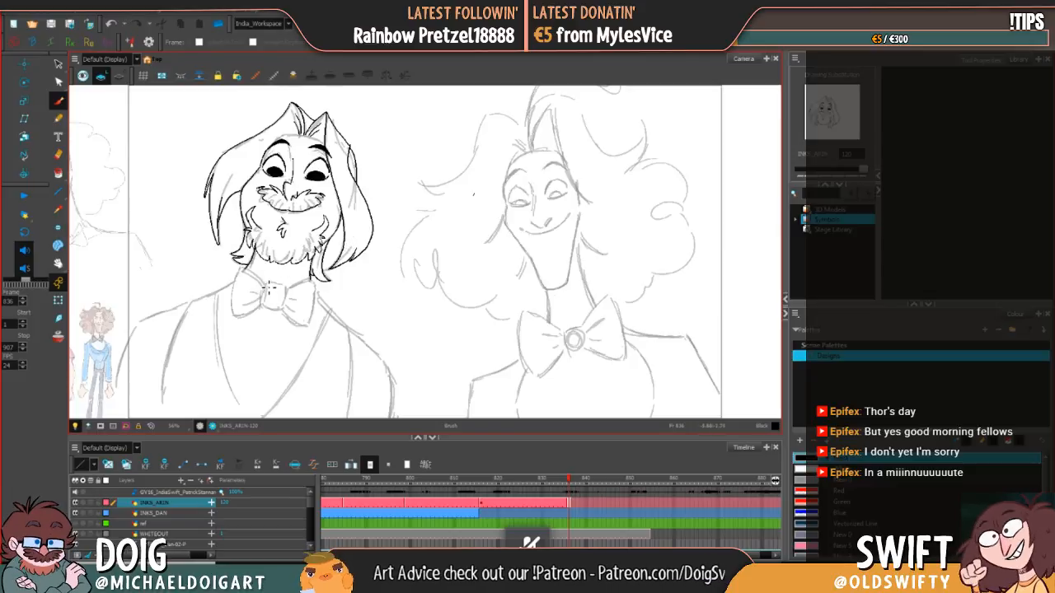
# Step: Ink the bow tie's centre knot and right wing with its crease lines, and adjust the wing's stroke beside the knot
pyautogui.moveTo(265, 300)
pyautogui.mouseDown()
pyautogui.moveTo(267, 313)
pyautogui.moveTo(284, 314)
pyautogui.moveTo(285, 287)
pyautogui.moveTo(272, 282)
pyautogui.moveTo(265, 293)
pyautogui.moveTo(290, 294)
pyautogui.moveTo(309, 250)
pyautogui.mouseUp()
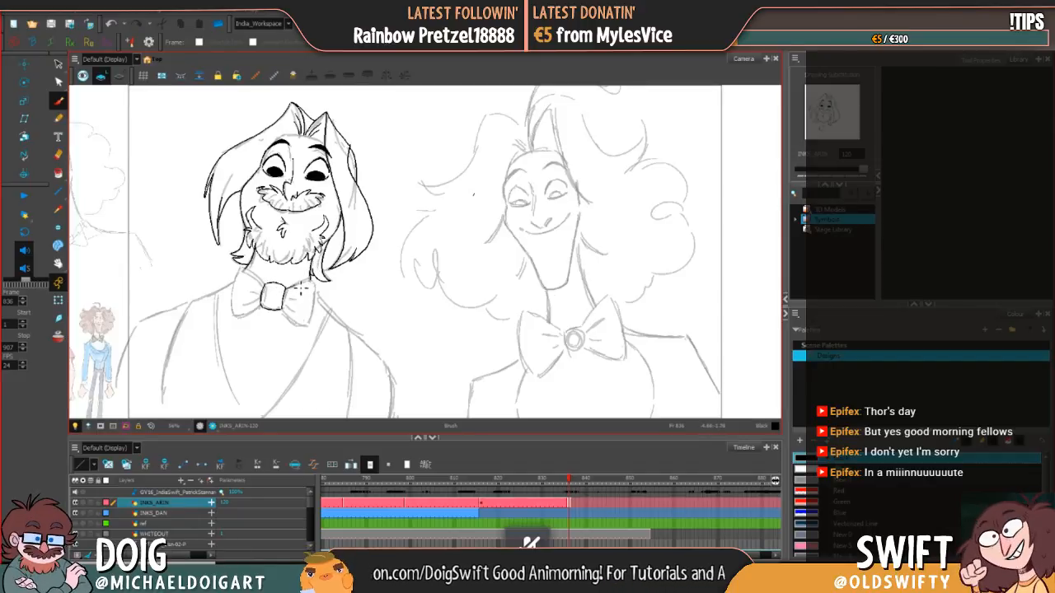
pyautogui.moveTo(301, 288)
pyautogui.mouseDown()
pyautogui.moveTo(332, 275)
pyautogui.moveTo(290, 306)
pyautogui.moveTo(316, 292)
pyautogui.moveTo(312, 326)
pyautogui.mouseUp()
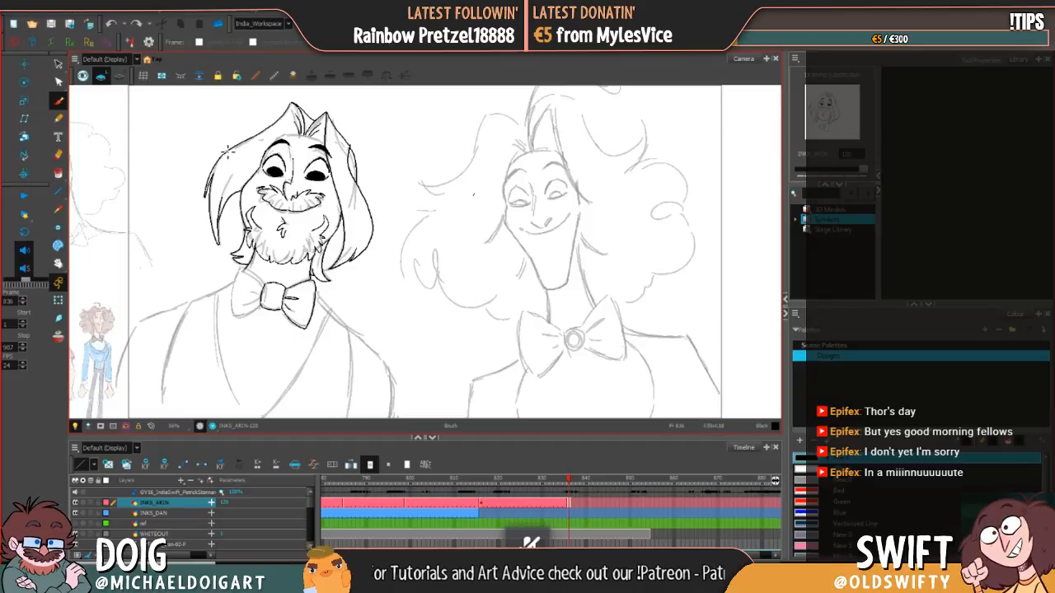
pyautogui.click(59, 63)
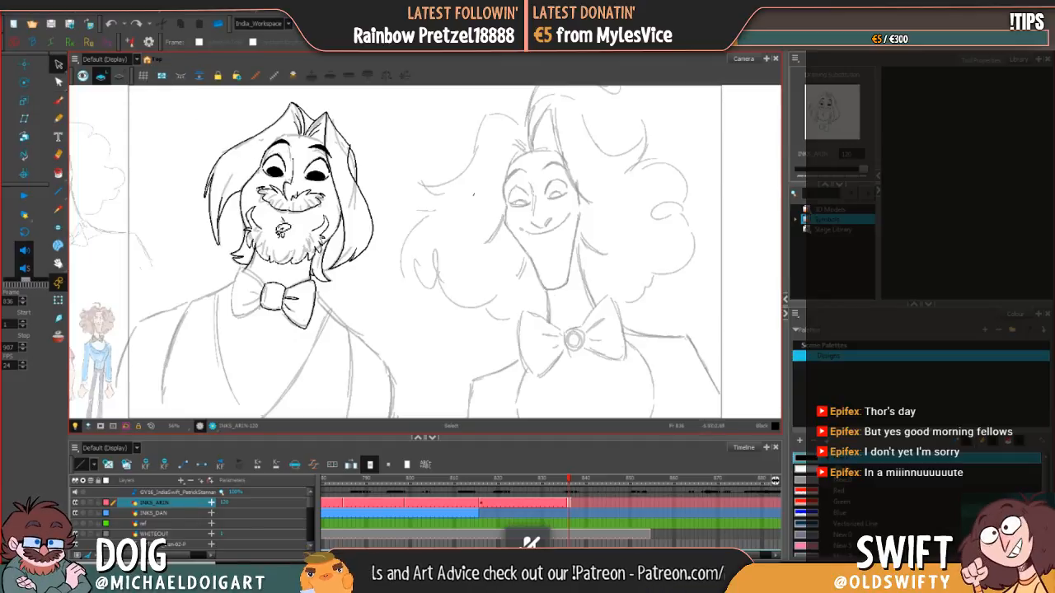
pyautogui.click(310, 287)
pyautogui.moveTo(310, 286)
pyautogui.mouseDown()
pyautogui.moveTo(302, 283)
pyautogui.moveTo(317, 276)
pyautogui.mouseUp()
pyautogui.click(343, 286)
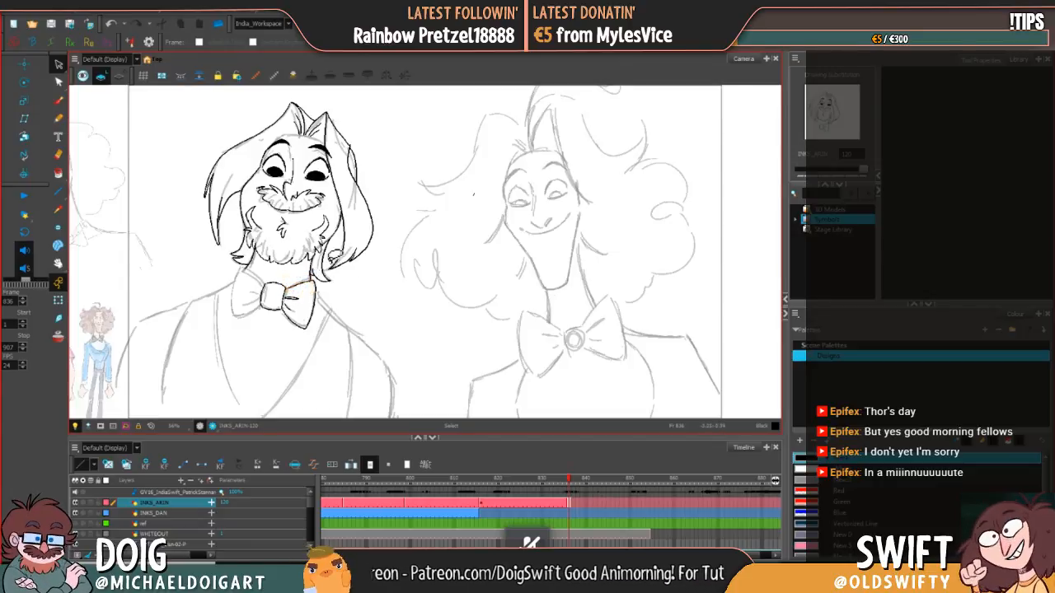
# Step: Ink the bow tie's left wing with its creases, redoing the first attempt, and adjust the wing's stroke beside the knot
pyautogui.click(58, 99)
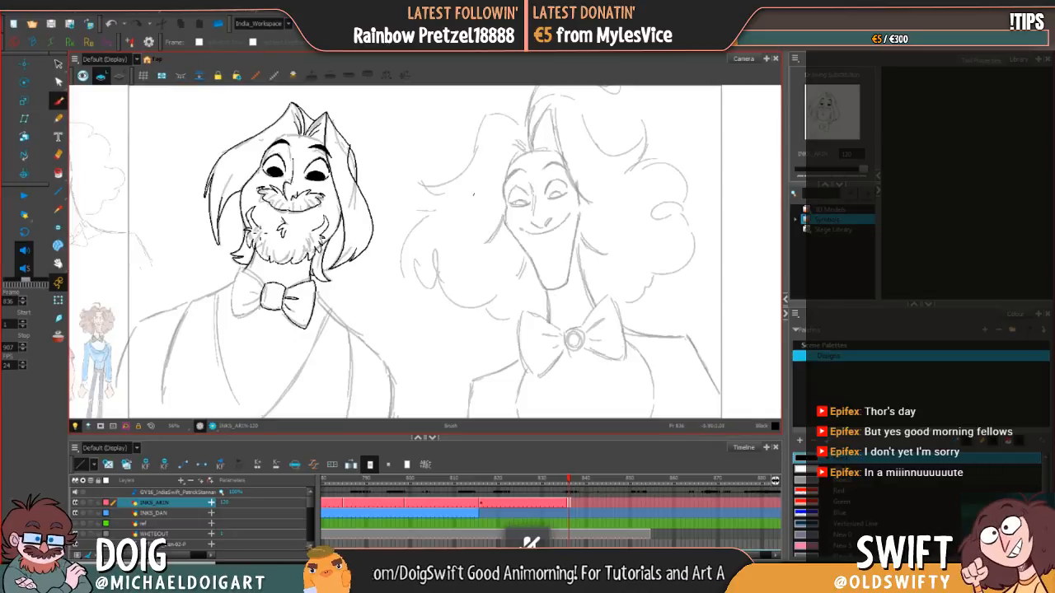
pyautogui.moveTo(245, 271); pyautogui.dragTo(268, 287)
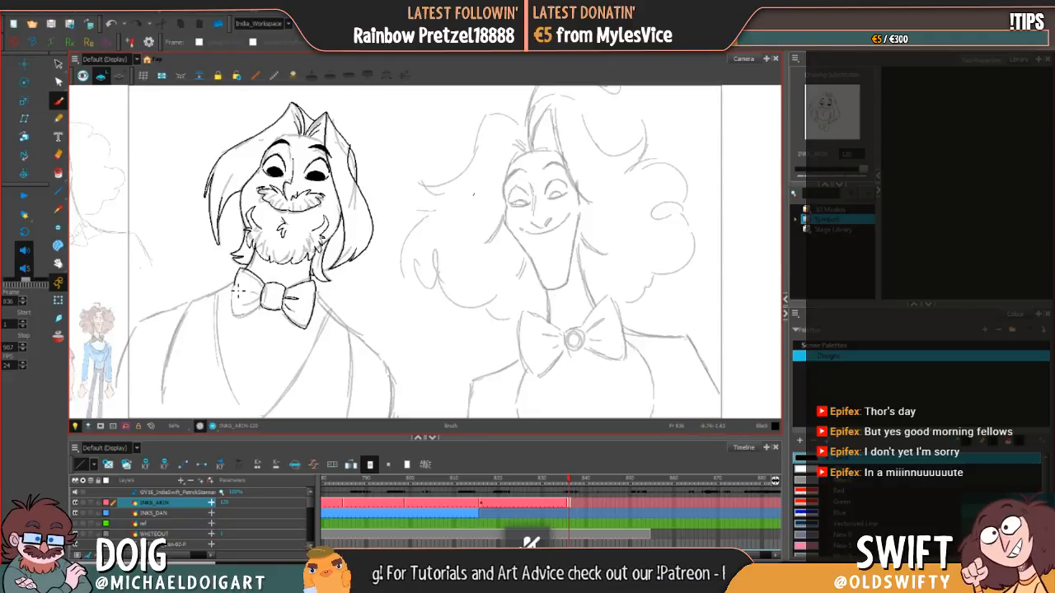
pyautogui.click(111, 24)
pyautogui.moveTo(248, 269)
pyautogui.mouseDown()
pyautogui.moveTo(238, 321)
pyautogui.moveTo(263, 311)
pyautogui.mouseUp()
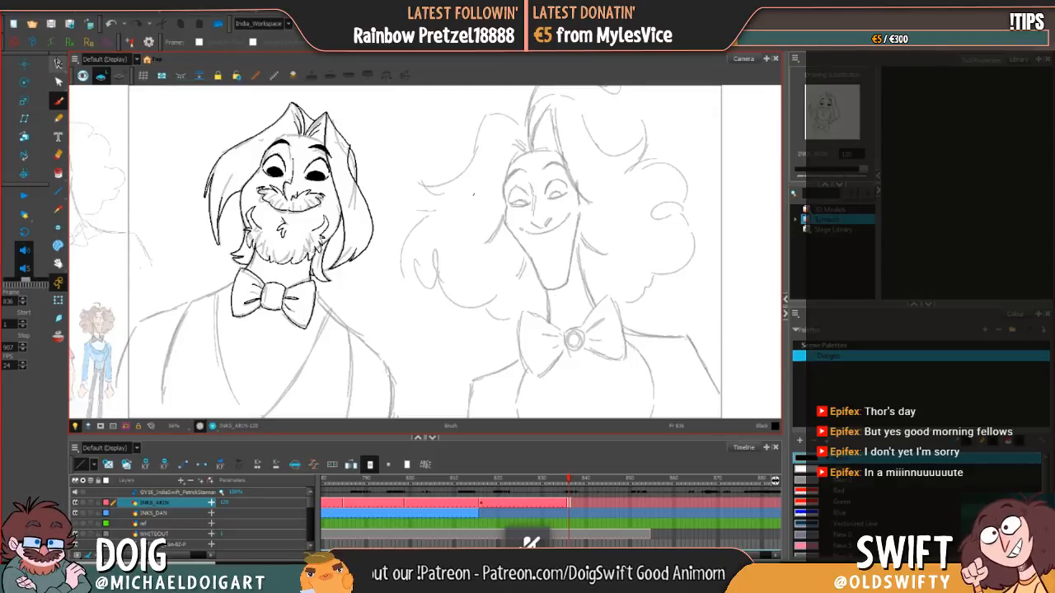
pyautogui.click(58, 63)
pyautogui.click(260, 287)
pyautogui.press('Delete')
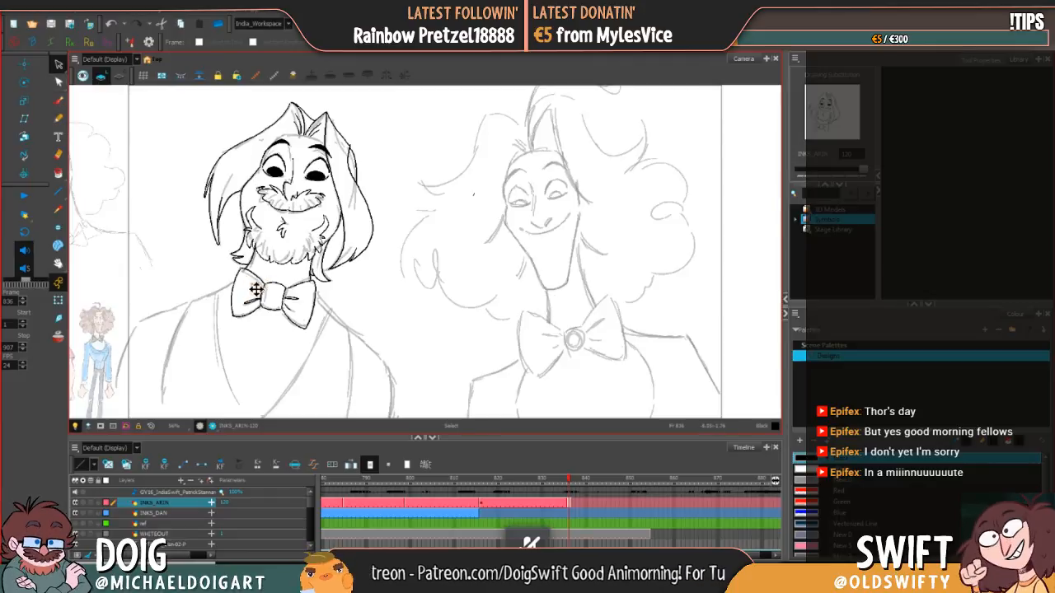
pyautogui.click(258, 285)
pyautogui.moveTo(261, 287)
pyautogui.mouseDown()
pyautogui.moveTo(299, 264)
pyautogui.moveTo(294, 271)
pyautogui.mouseUp()
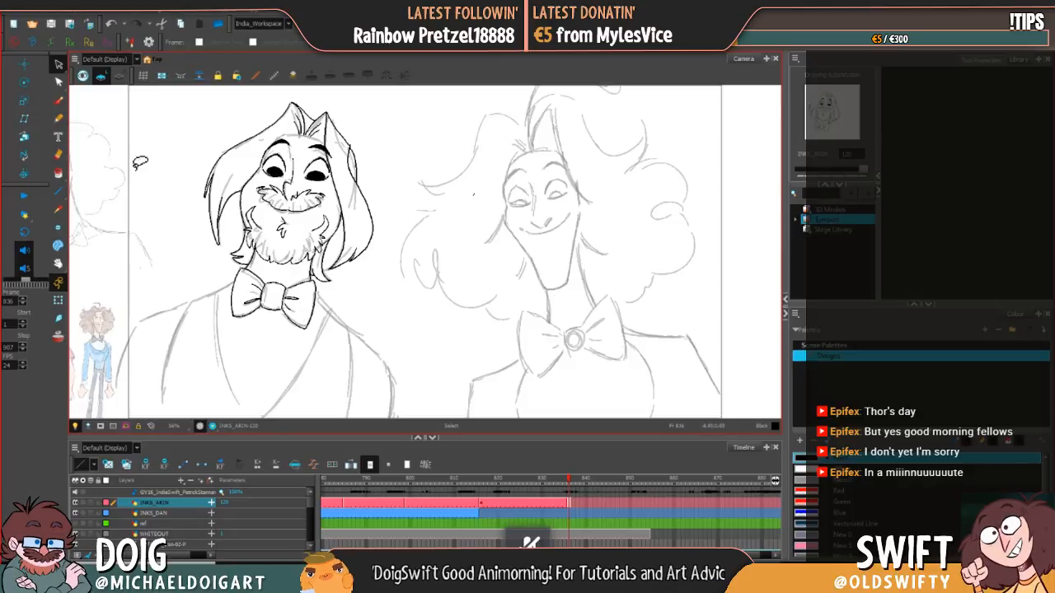
# Step: Ink the short line under the beard's left lock and the left outer arm contour, redoing and slightly adjusting the arm stroke
pyautogui.click(58, 100)
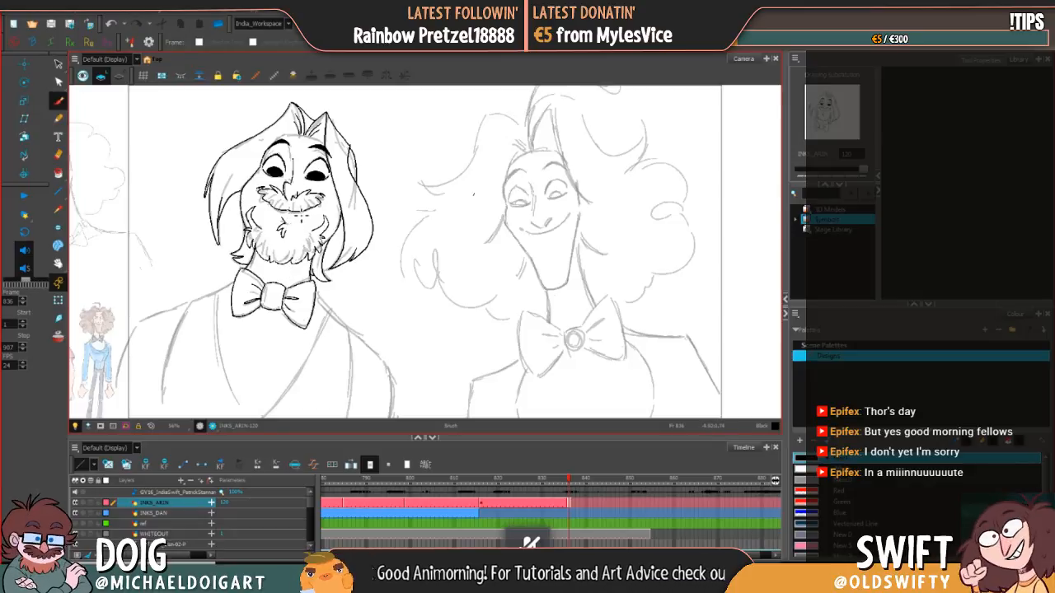
pyautogui.moveTo(246, 262); pyautogui.dragTo(242, 270)
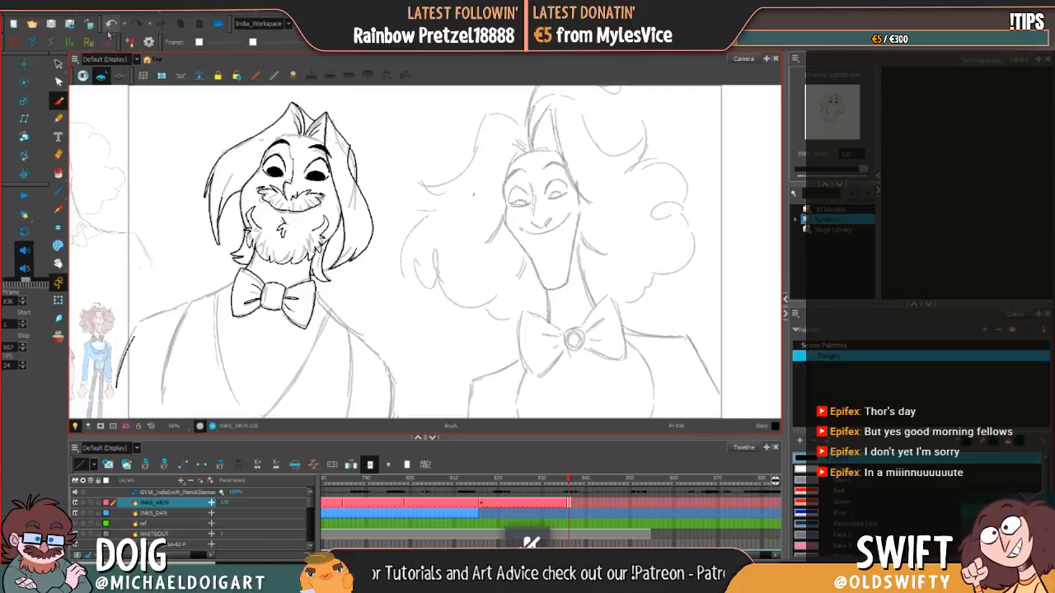
pyautogui.moveTo(120, 392); pyautogui.dragTo(136, 338)
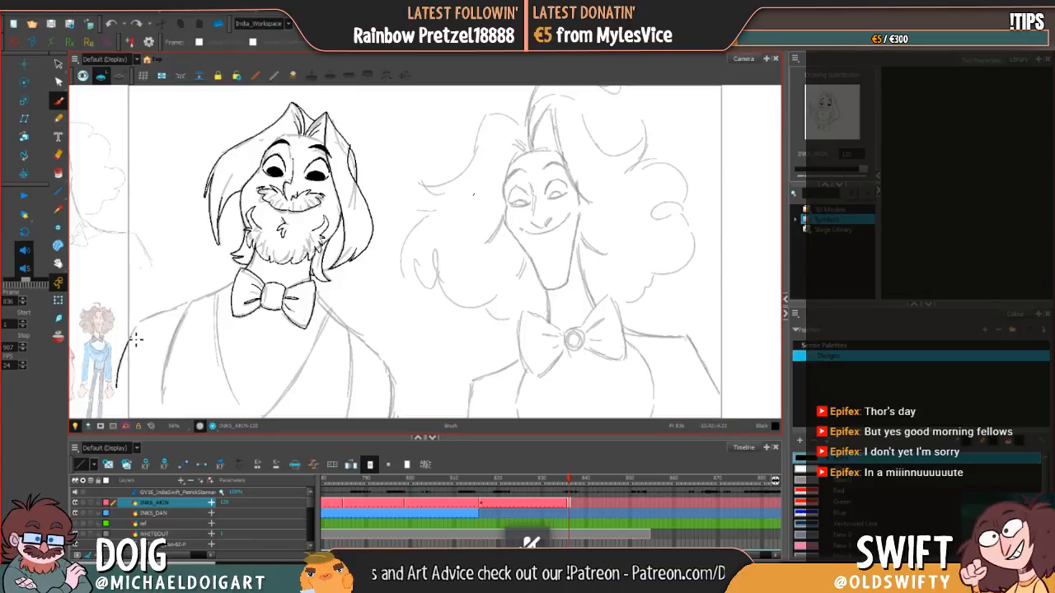
pyautogui.click(111, 23)
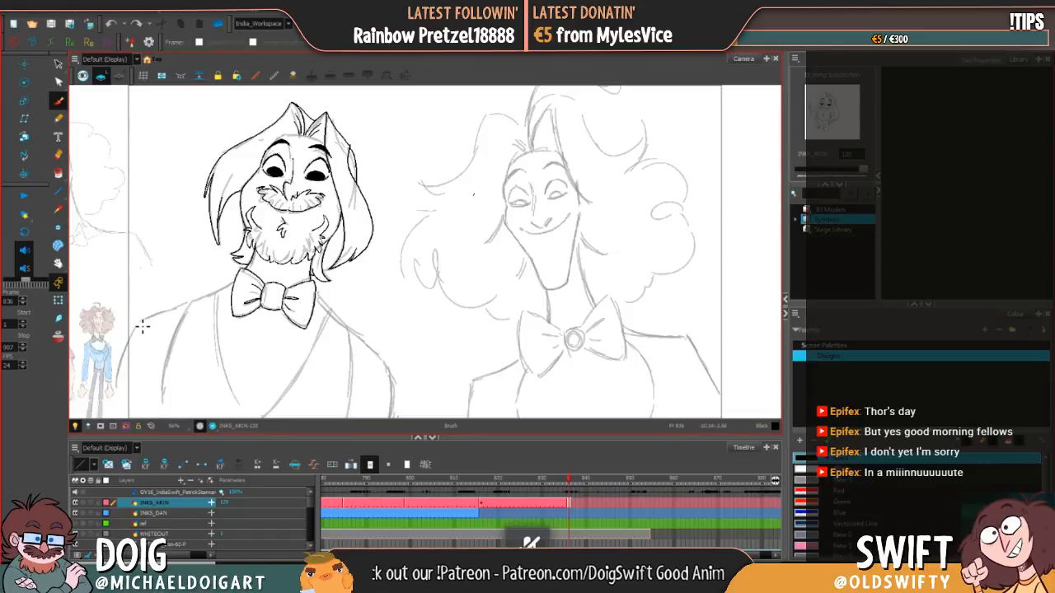
pyautogui.moveTo(138, 327); pyautogui.dragTo(115, 389)
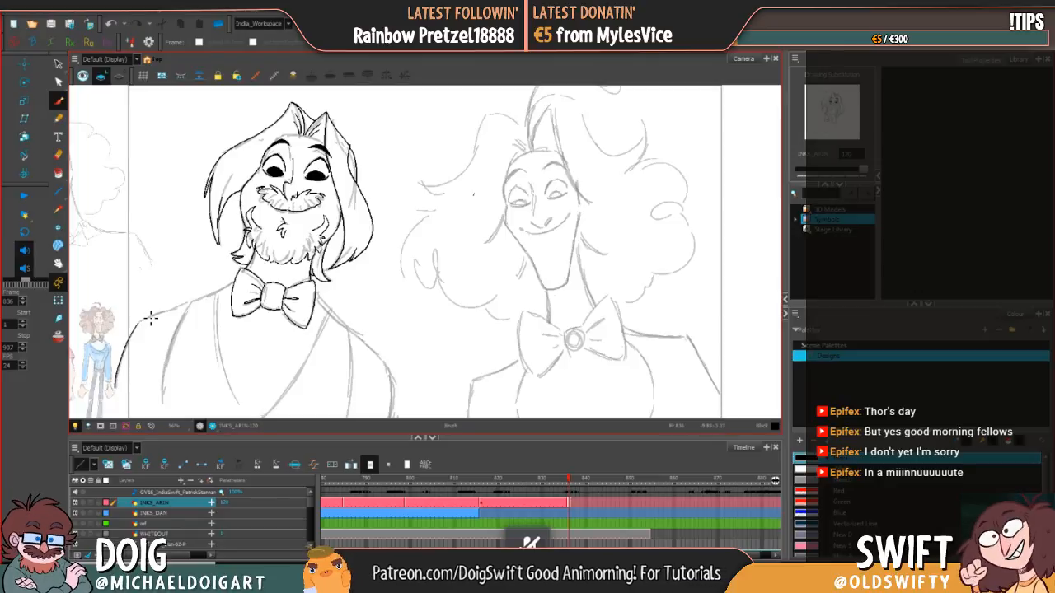
pyautogui.click(59, 63)
pyautogui.click(129, 352)
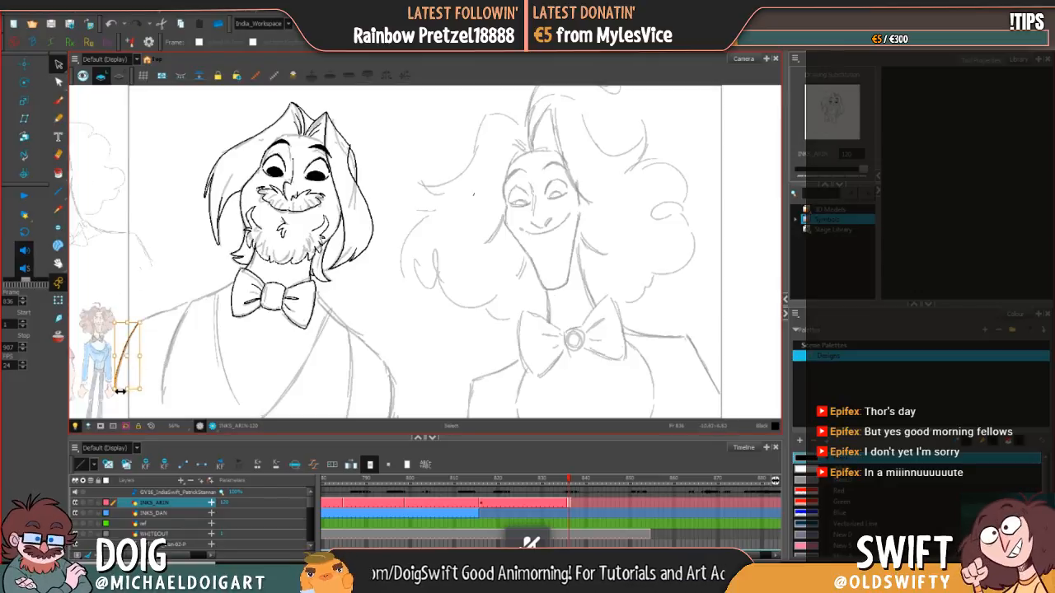
pyautogui.moveTo(122, 392); pyautogui.dragTo(123, 397)
pyautogui.click(132, 406)
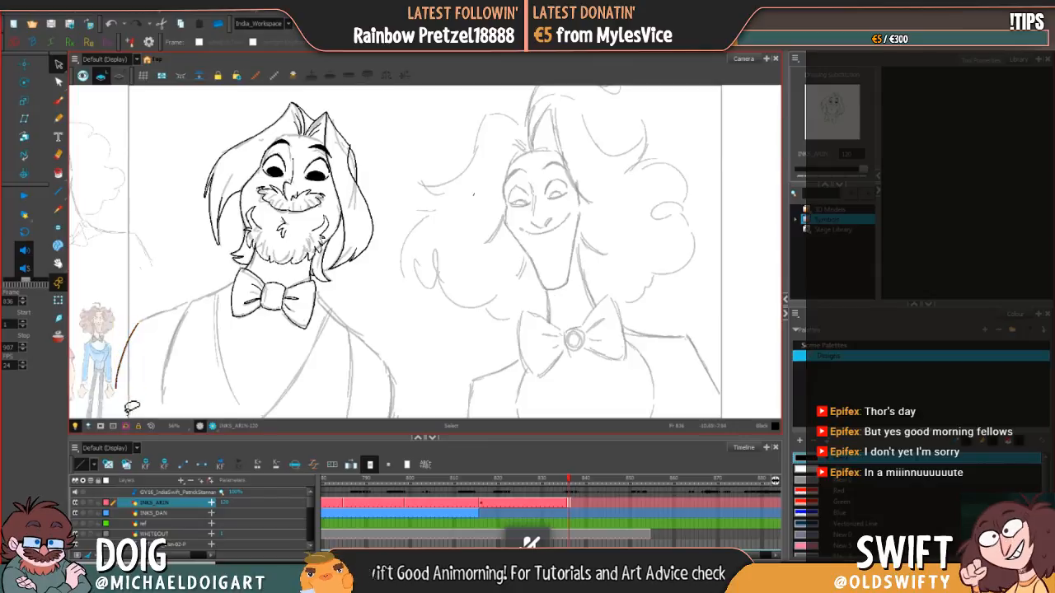
# Step: Ink the left shoulder line from the top of the arm up to the bow tie and fine-tune the stroke's fit
pyautogui.click(57, 100)
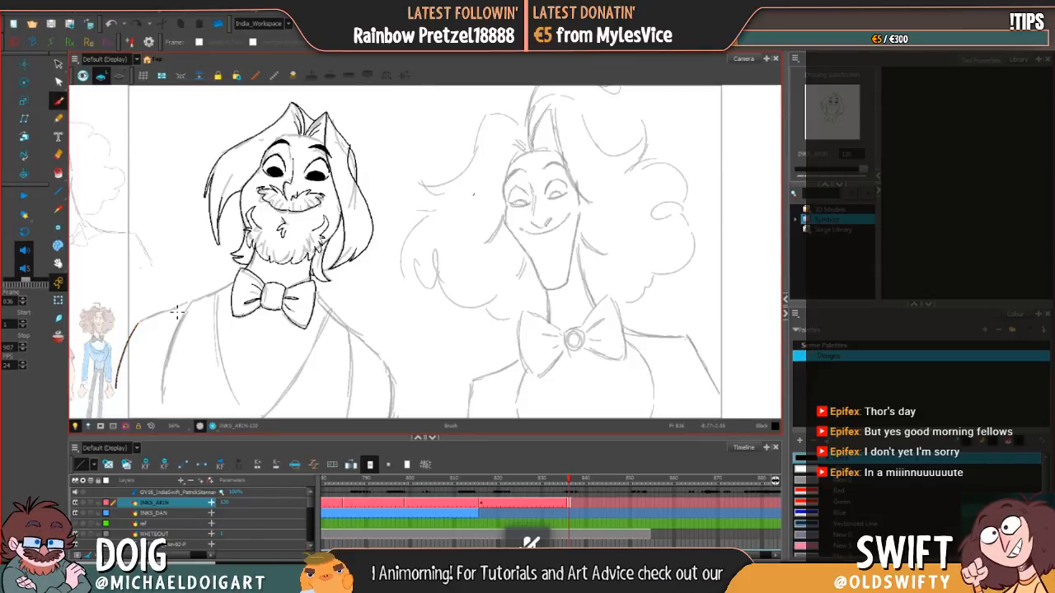
pyautogui.moveTo(141, 327); pyautogui.dragTo(236, 284)
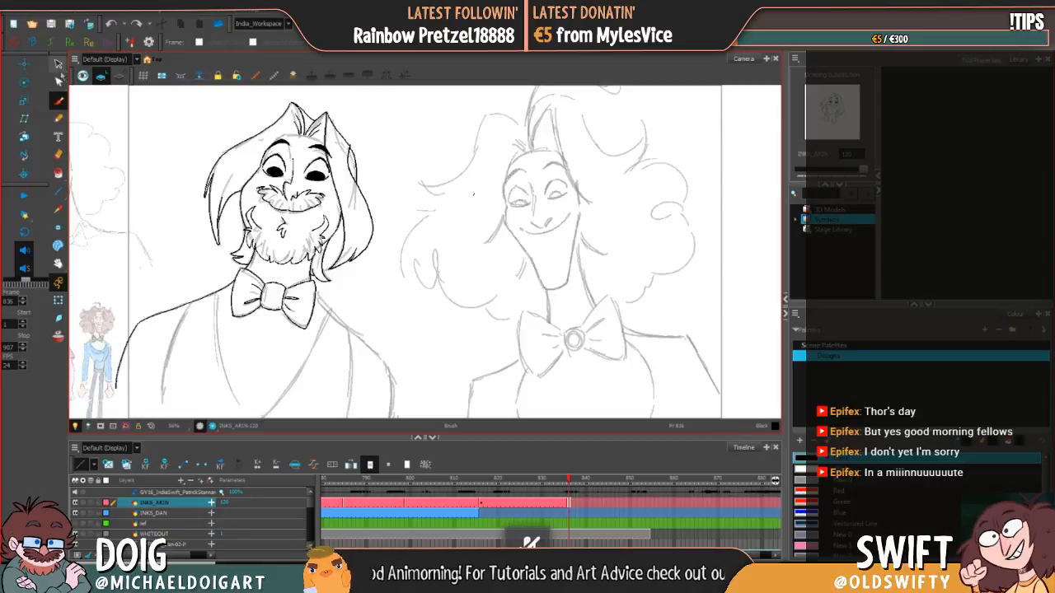
pyautogui.click(59, 63)
pyautogui.click(221, 290)
pyautogui.click(237, 302)
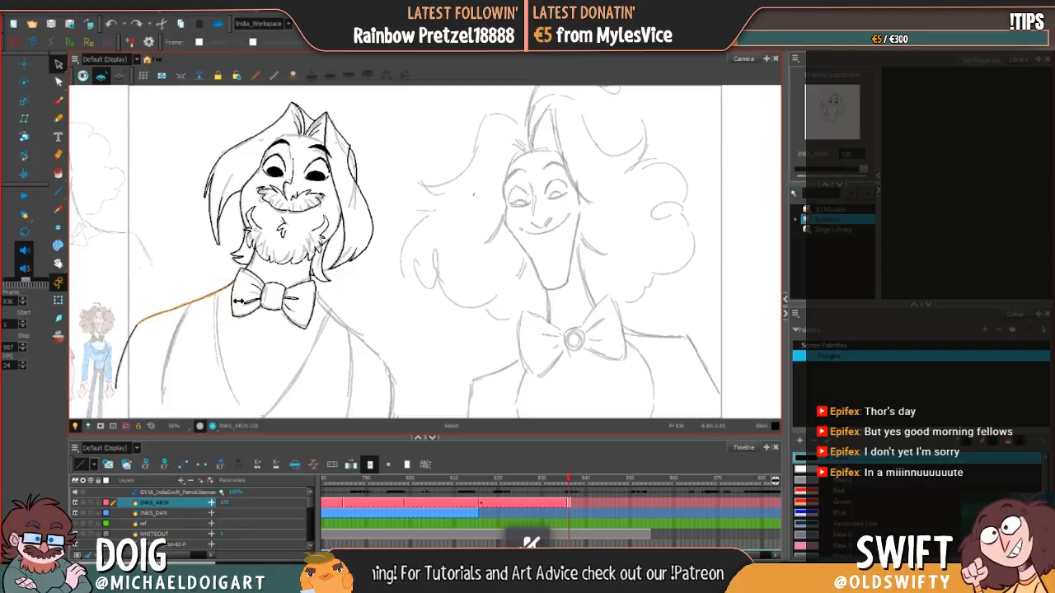
pyautogui.click(237, 300)
pyautogui.click(237, 295)
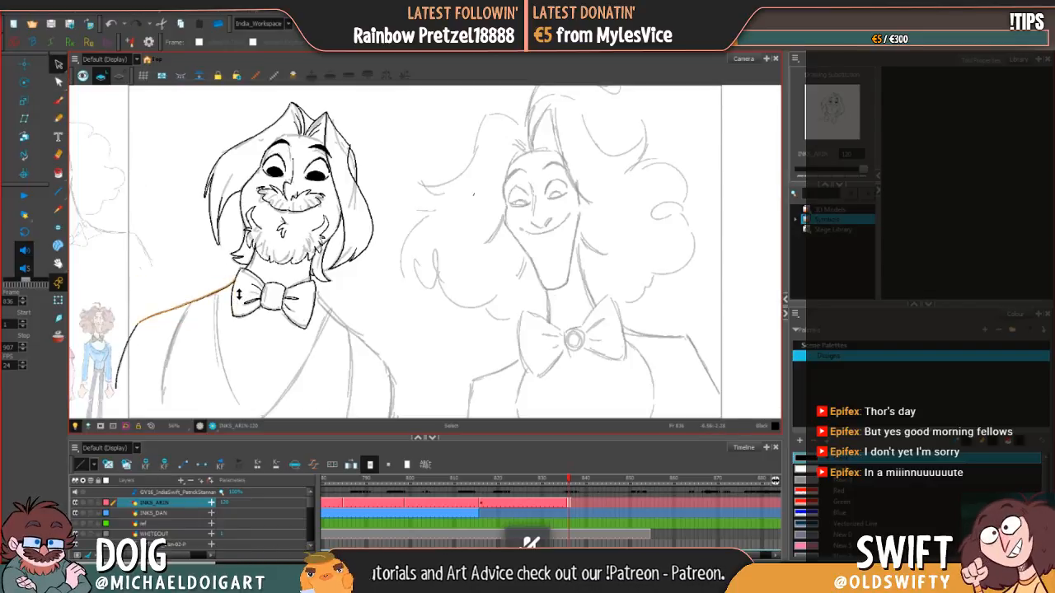
pyautogui.click(236, 289)
pyautogui.click(260, 286)
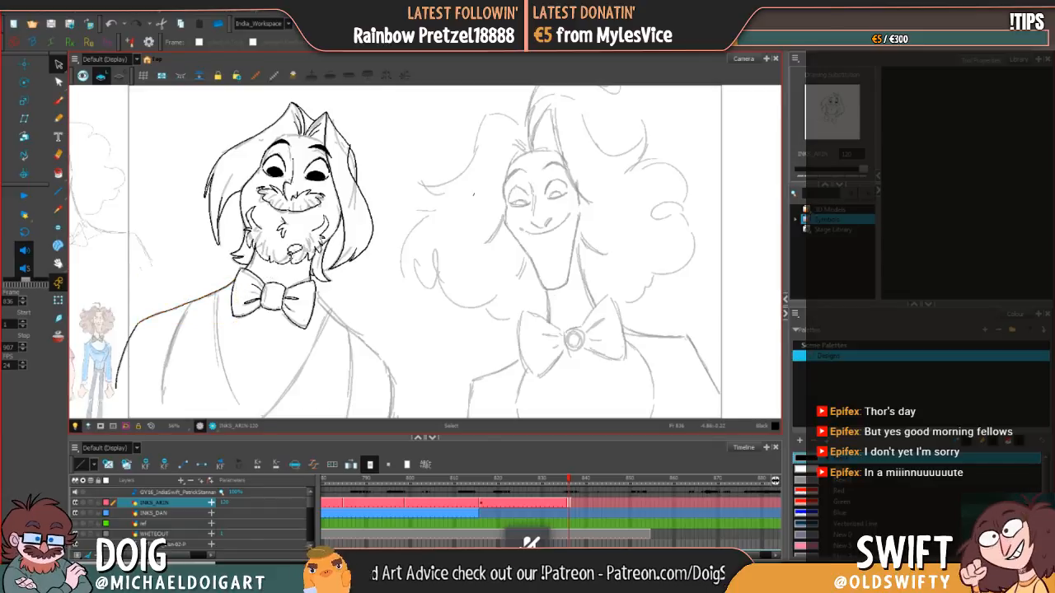
# Step: Ink the right shoulder slope from the bow tie and continue the outer arm contour down past the frame's lower edge
pyautogui.click(58, 100)
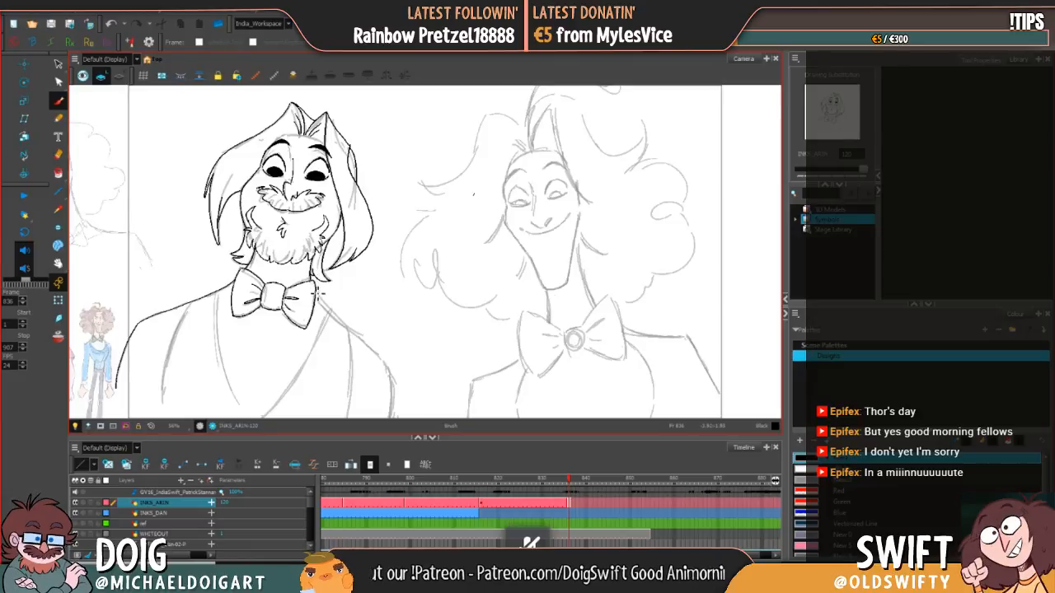
pyautogui.moveTo(320, 296)
pyautogui.mouseDown()
pyautogui.moveTo(393, 385)
pyautogui.moveTo(106, 284)
pyautogui.moveTo(202, 333)
pyautogui.moveTo(232, 210)
pyautogui.moveTo(356, 297)
pyautogui.mouseUp()
pyautogui.click(58, 263)
pyautogui.click(58, 99)
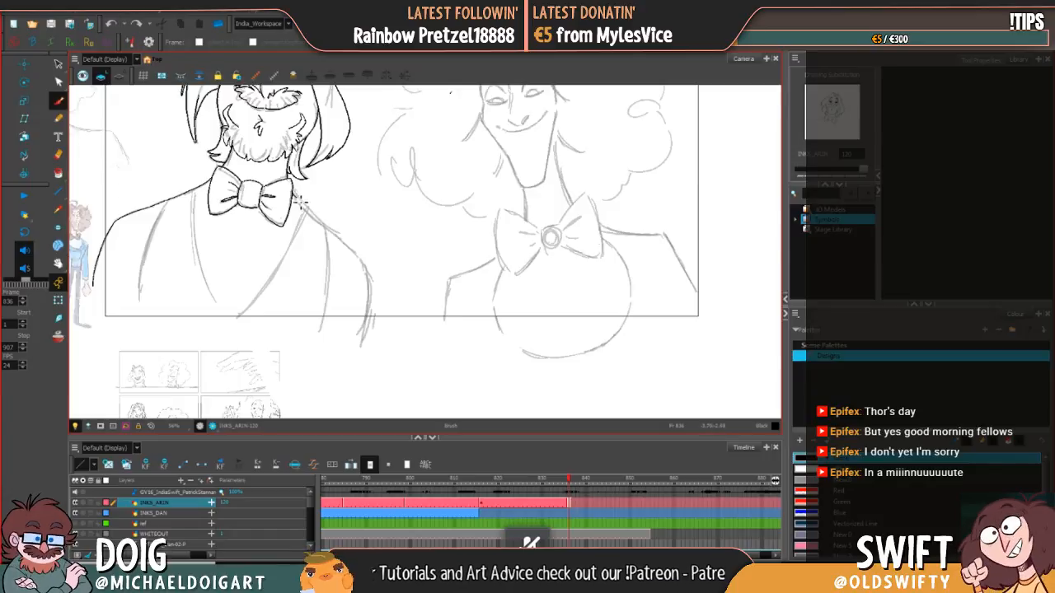
pyautogui.moveTo(295, 197); pyautogui.dragTo(310, 216)
pyautogui.click(111, 25)
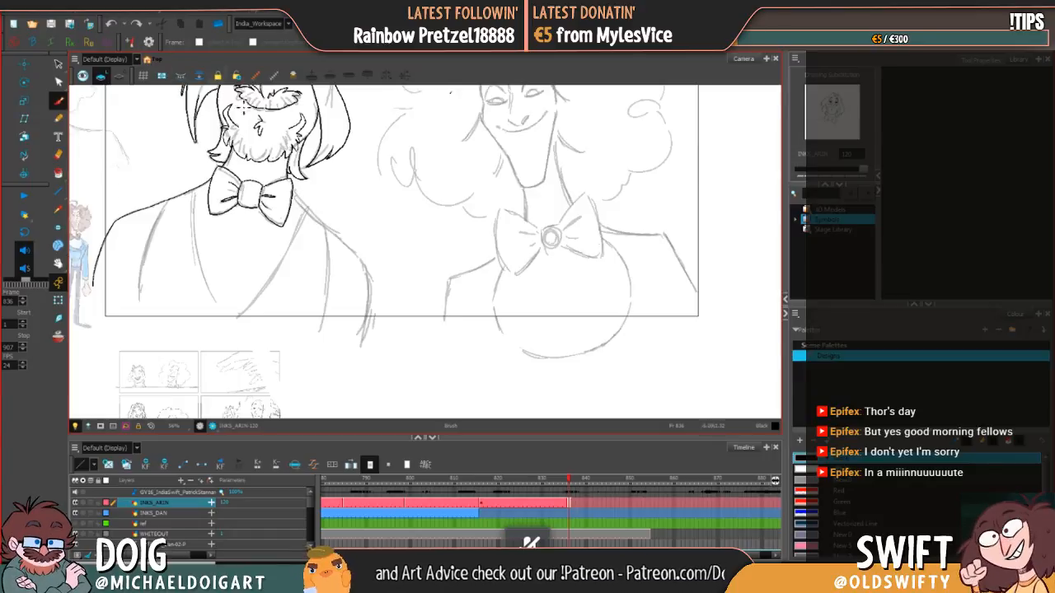
pyautogui.moveTo(298, 206); pyautogui.dragTo(371, 274)
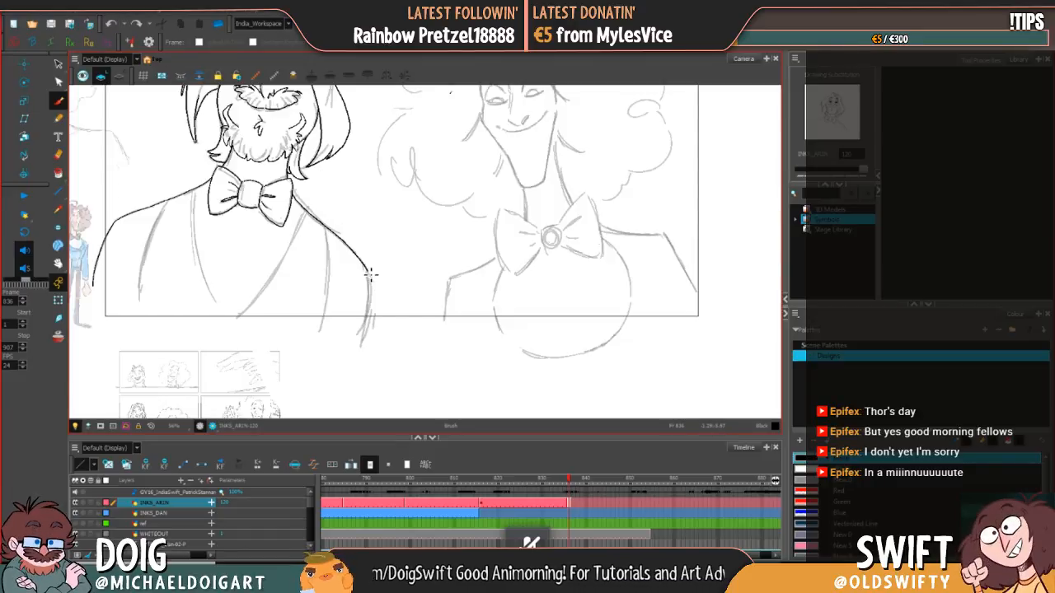
pyautogui.moveTo(372, 283); pyautogui.dragTo(366, 334)
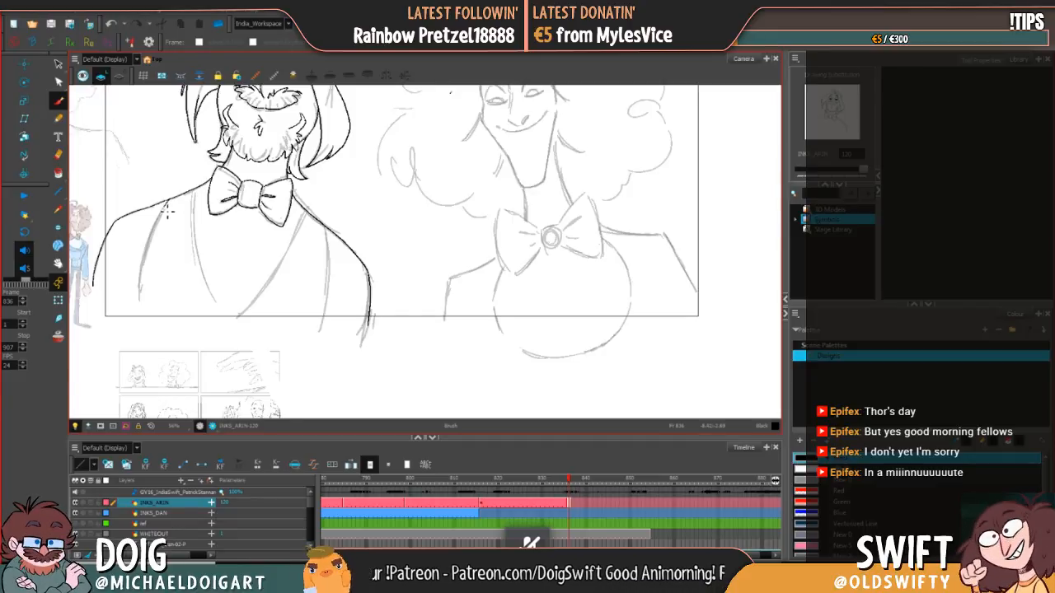
# Step: Ink the vest's left and right armhole seams from the shoulders past the frame's lower edge, redrawing the left one until it fits
pyautogui.moveTo(167, 213); pyautogui.dragTo(138, 301)
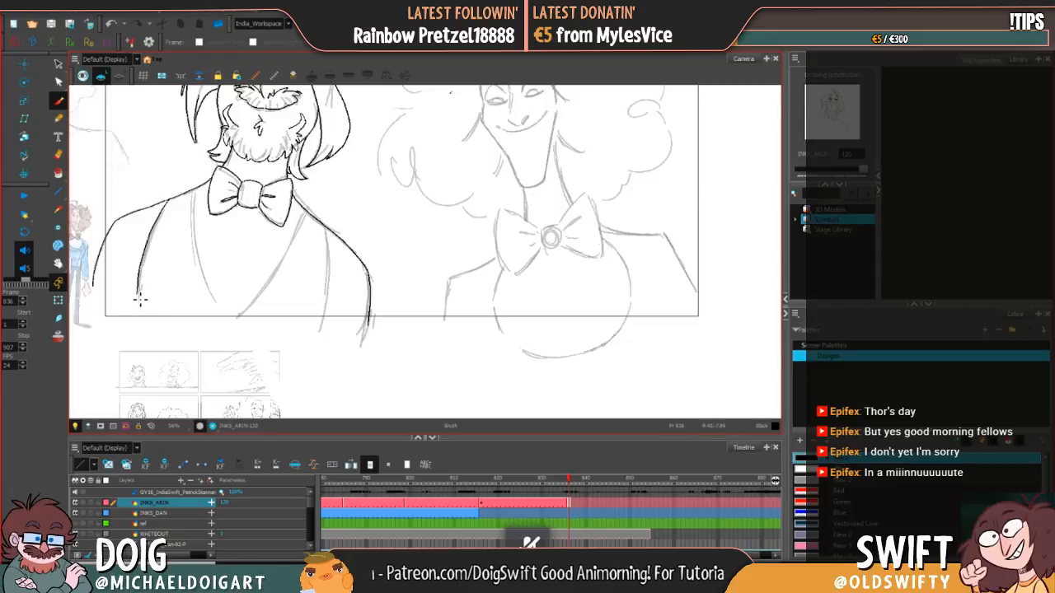
pyautogui.click(111, 24)
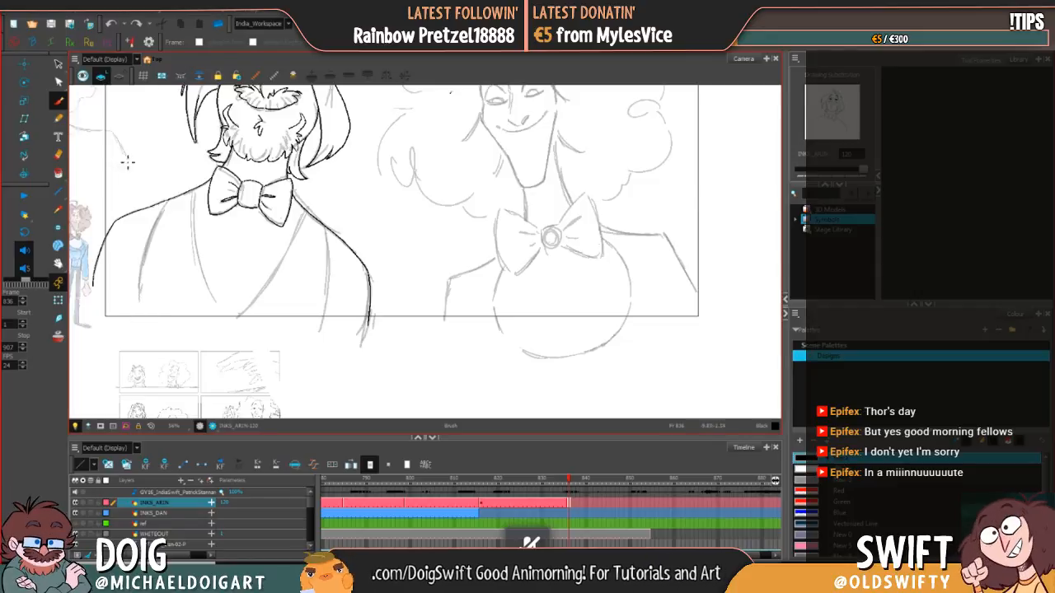
pyautogui.moveTo(135, 333)
pyautogui.mouseDown()
pyautogui.moveTo(141, 266)
pyautogui.moveTo(162, 206)
pyautogui.mouseUp()
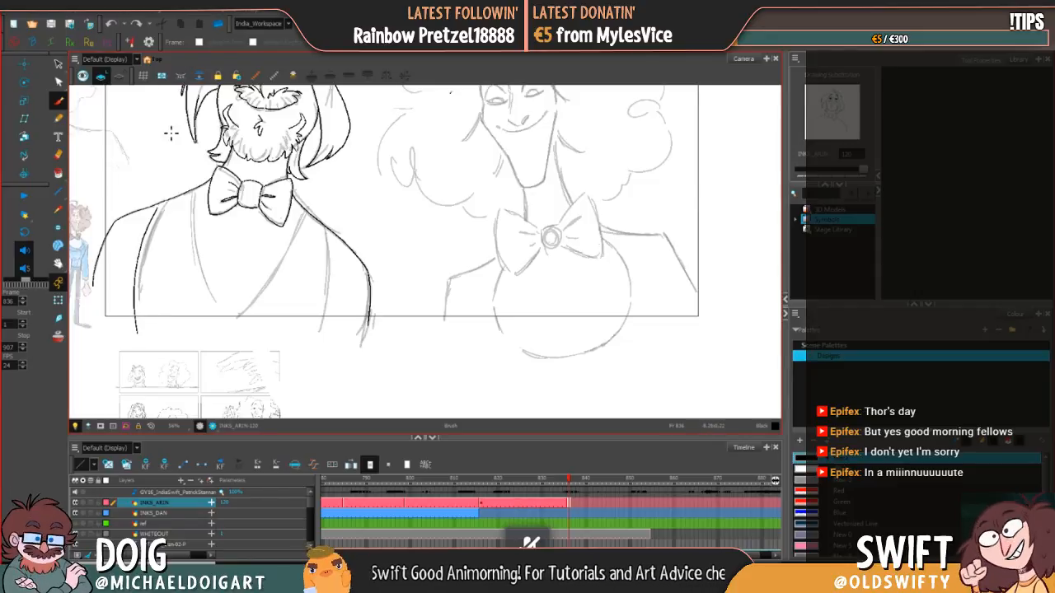
pyautogui.click(111, 23)
pyautogui.moveTo(136, 333)
pyautogui.mouseDown()
pyautogui.moveTo(146, 234)
pyautogui.moveTo(167, 202)
pyautogui.mouseUp()
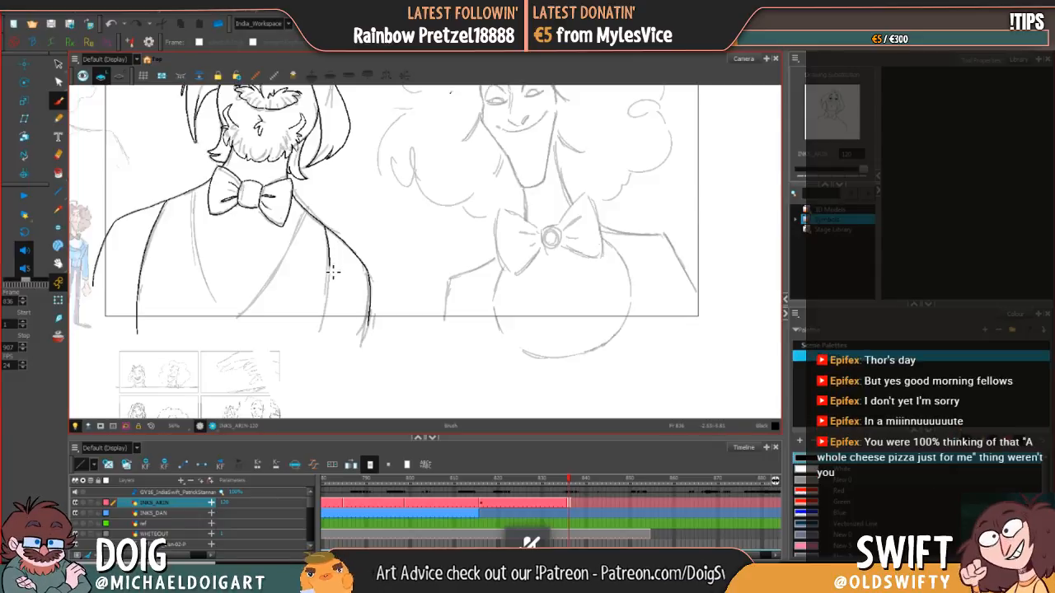
pyautogui.moveTo(332, 291); pyautogui.dragTo(326, 324)
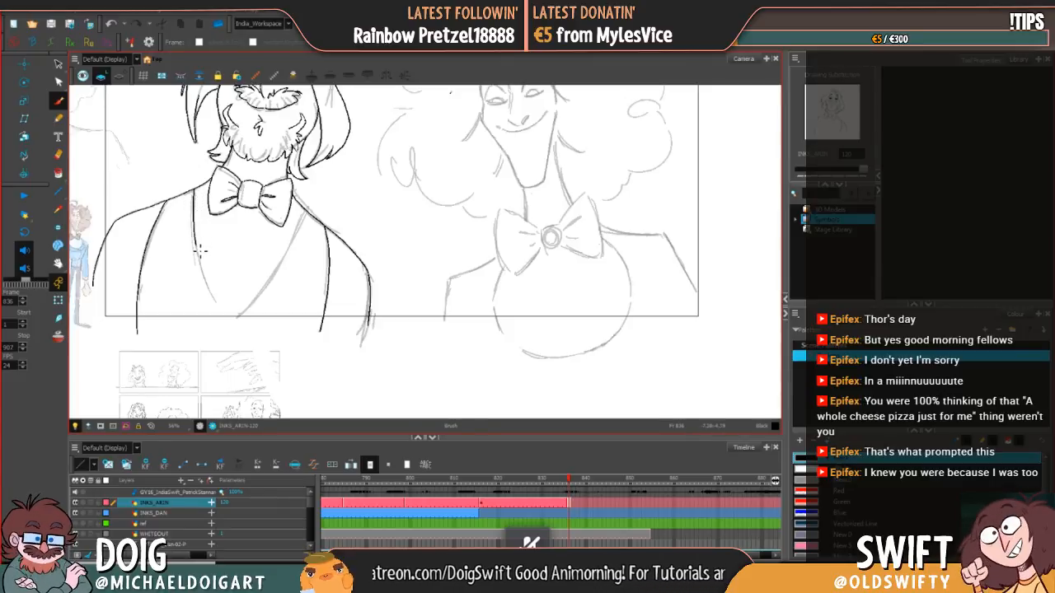
pyautogui.moveTo(200, 250); pyautogui.dragTo(220, 313)
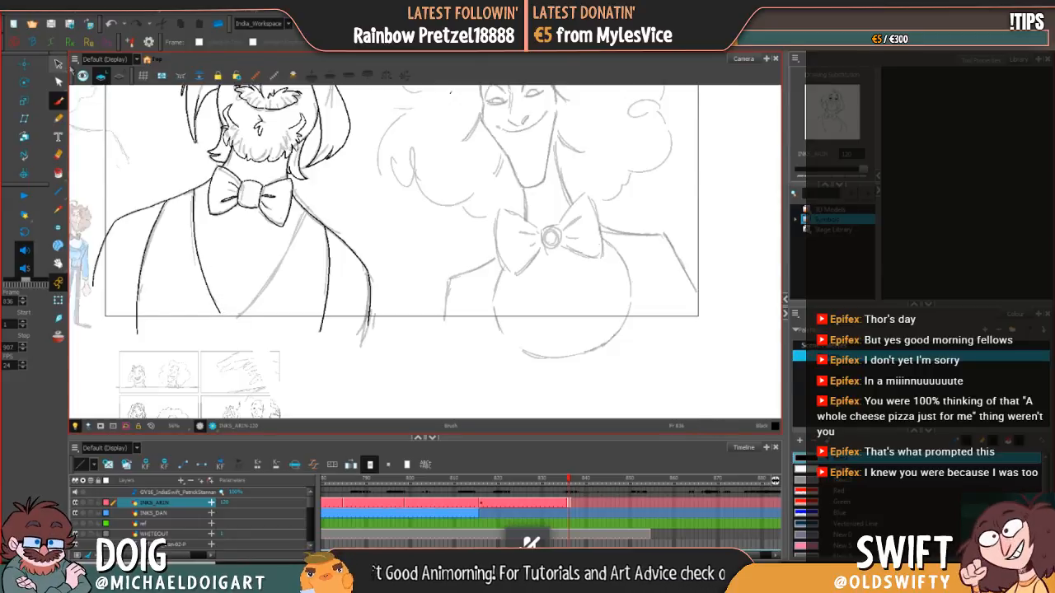
pyautogui.click(111, 24)
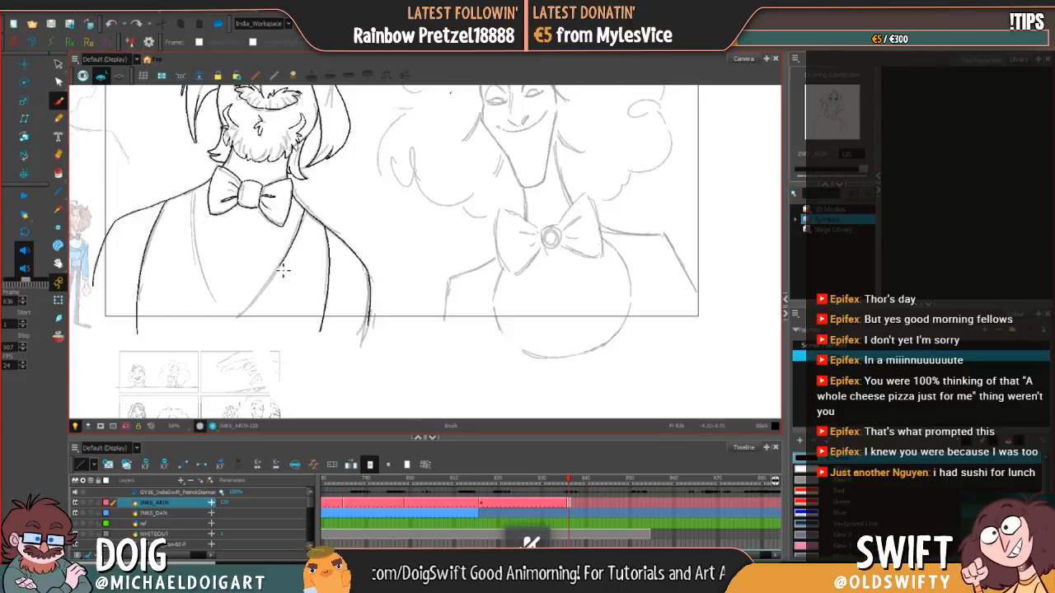
pyautogui.moveTo(262, 299); pyautogui.dragTo(236, 321)
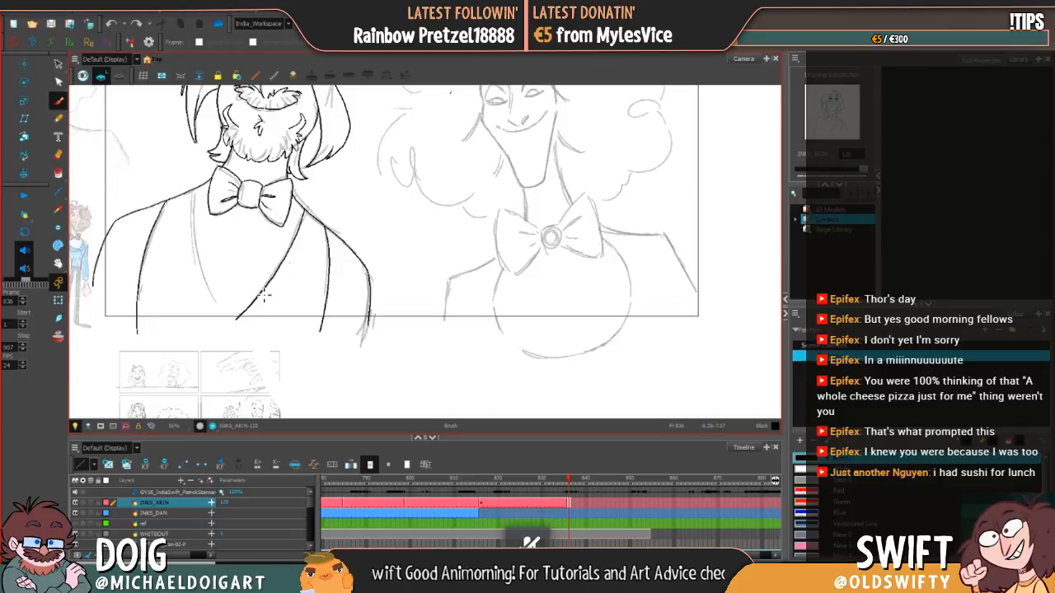
pyautogui.click(111, 23)
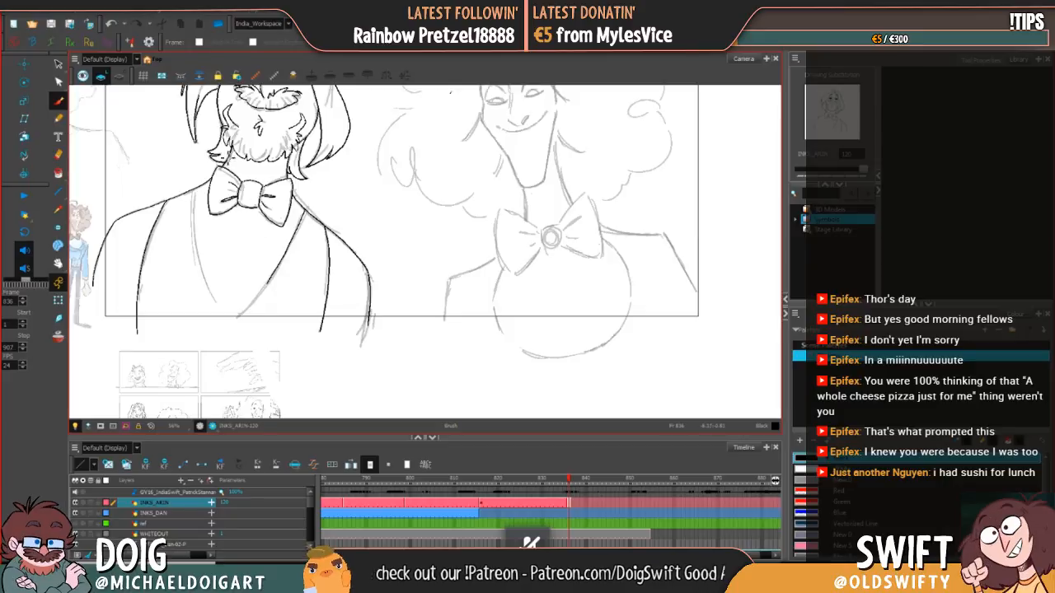
pyautogui.click(111, 24)
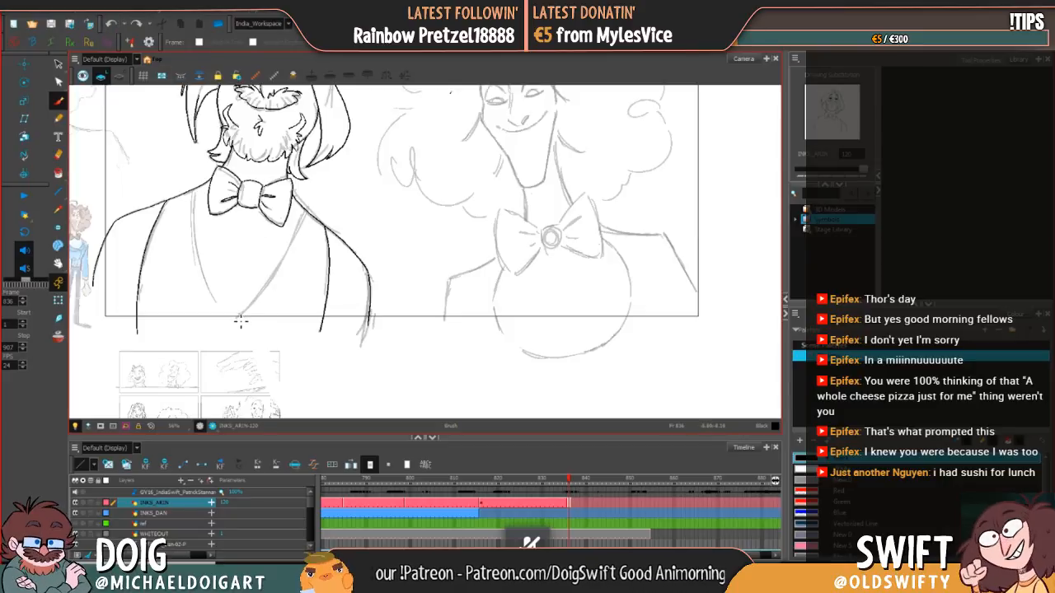
# Step: Ink the vest's right and left neckline edges down to the frame's lower edge and adjust the left stroke to fit
pyautogui.moveTo(238, 319); pyautogui.dragTo(280, 273)
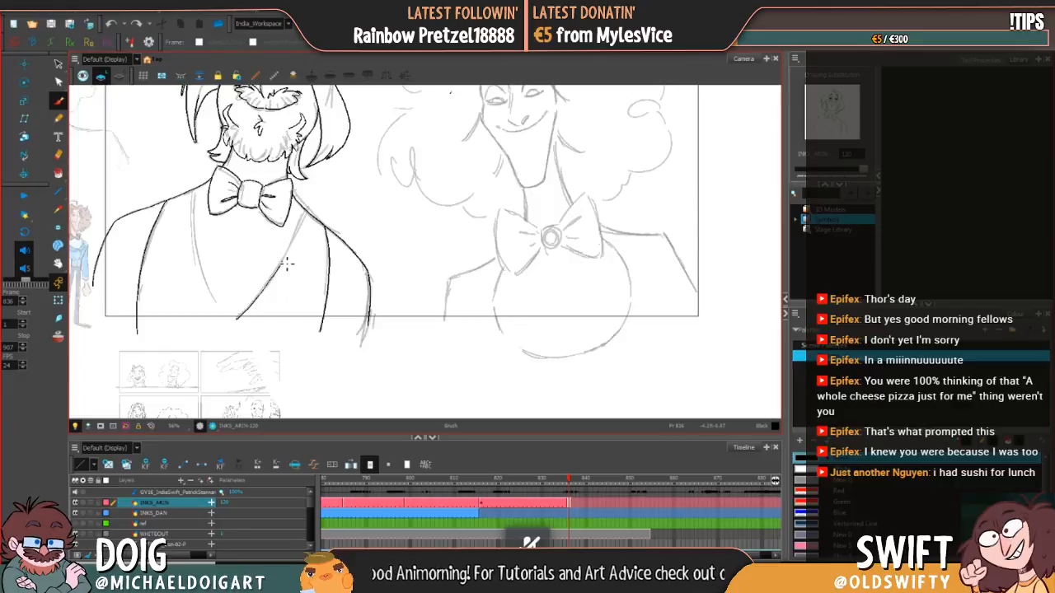
pyautogui.click(111, 24)
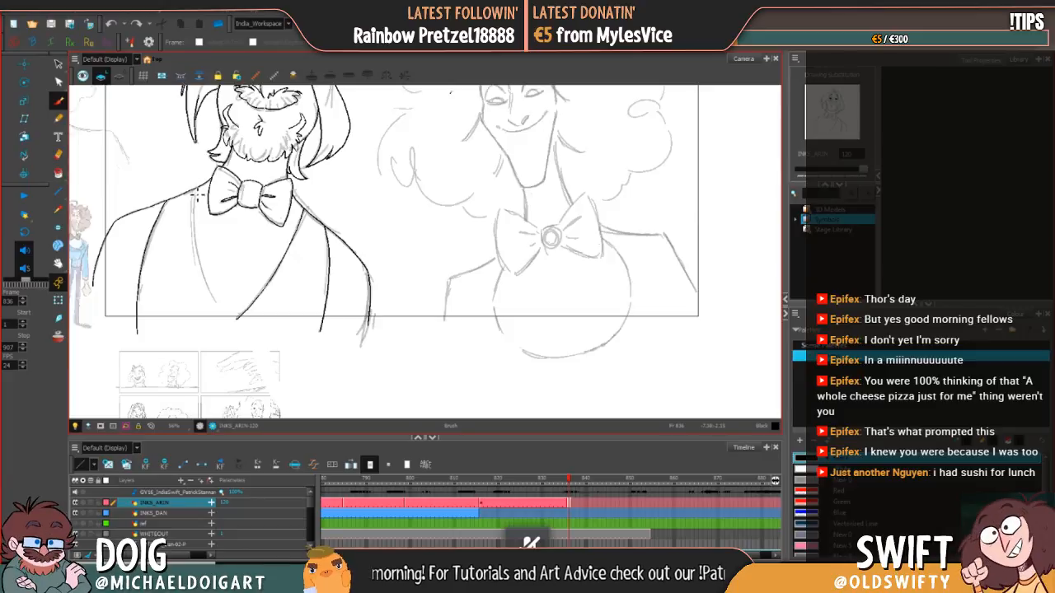
pyautogui.moveTo(196, 199)
pyautogui.mouseDown()
pyautogui.moveTo(196, 192)
pyautogui.moveTo(227, 326)
pyautogui.mouseUp()
pyautogui.click(112, 25)
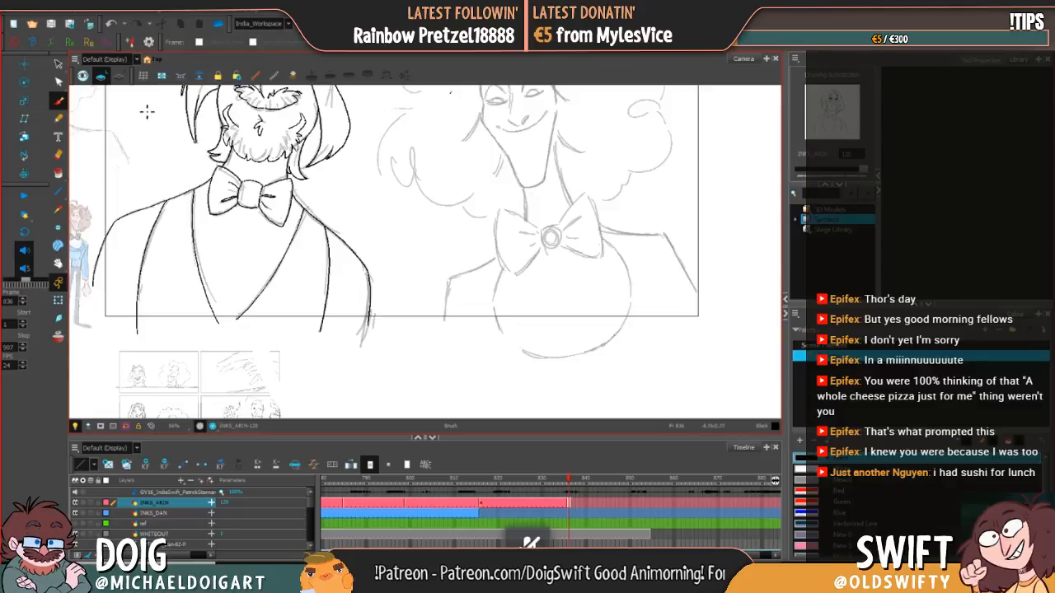
pyautogui.click(59, 65)
pyautogui.click(215, 315)
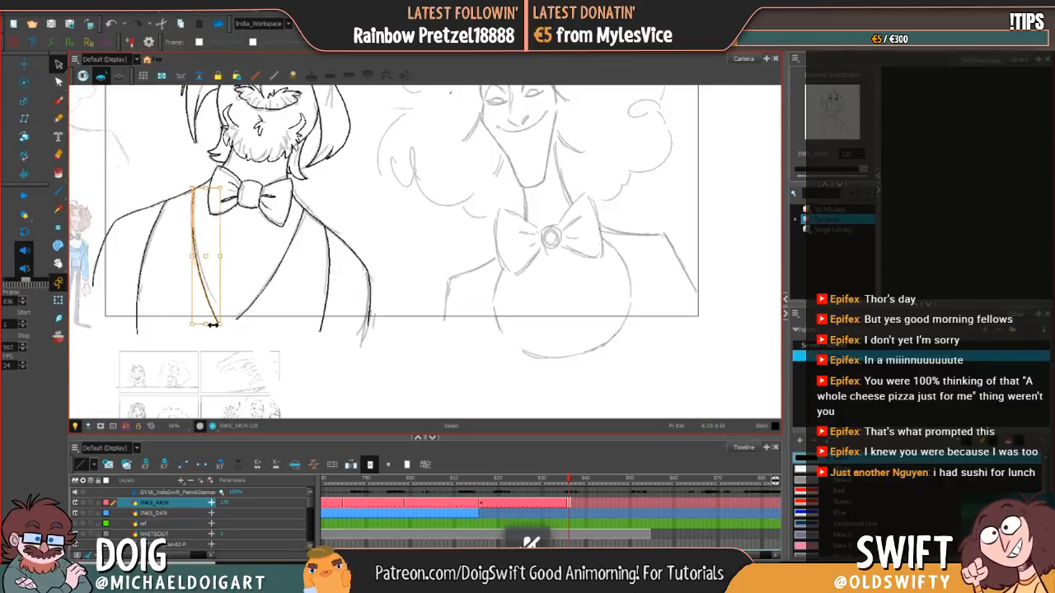
pyautogui.moveTo(212, 326); pyautogui.dragTo(227, 318)
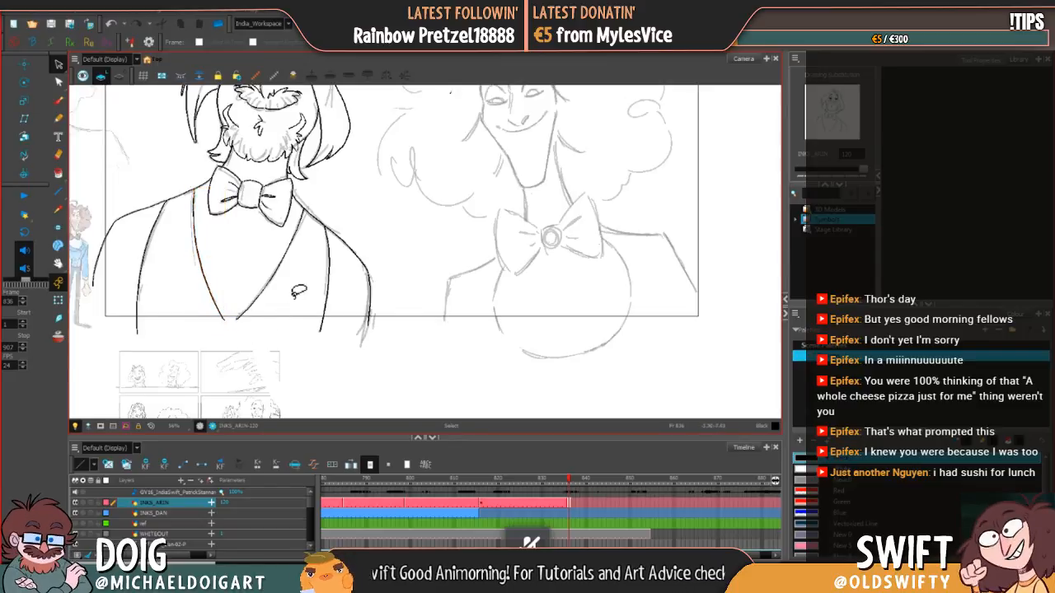
pyautogui.click(59, 100)
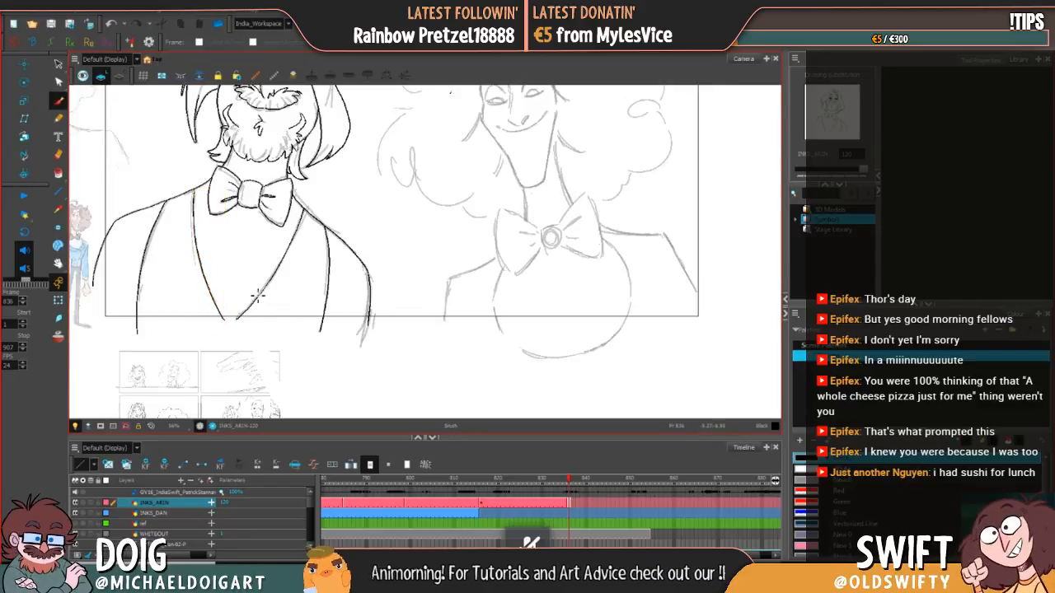
# Step: Extend the last INKS_ARIN drawing's exposure through frame 844 and go to the next sketch pose at frame 845
pyautogui.moveTo(580, 479); pyautogui.dragTo(609, 480)
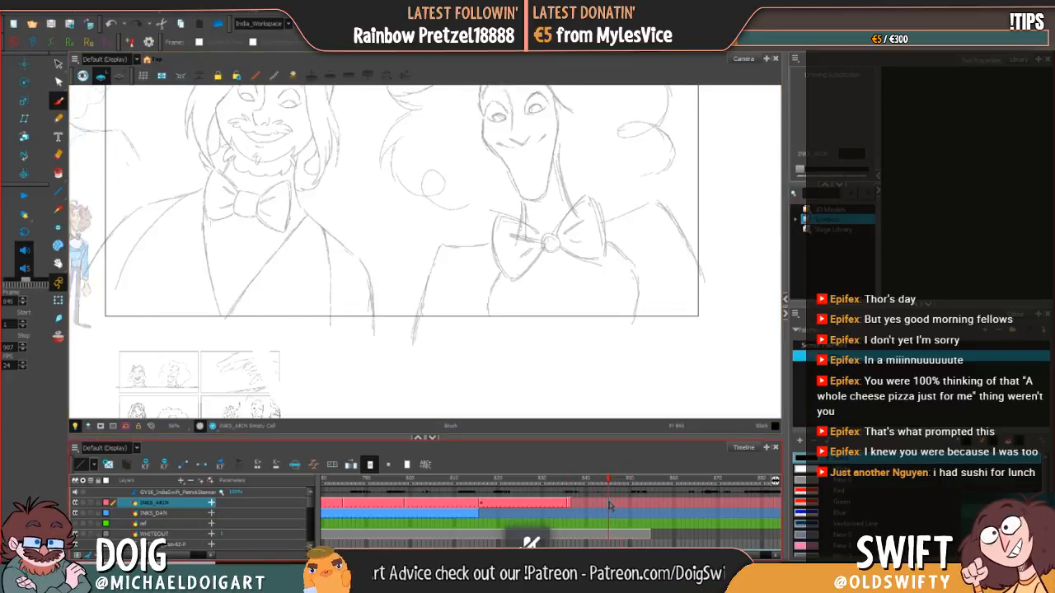
pyautogui.press(',')
pyautogui.press('.')
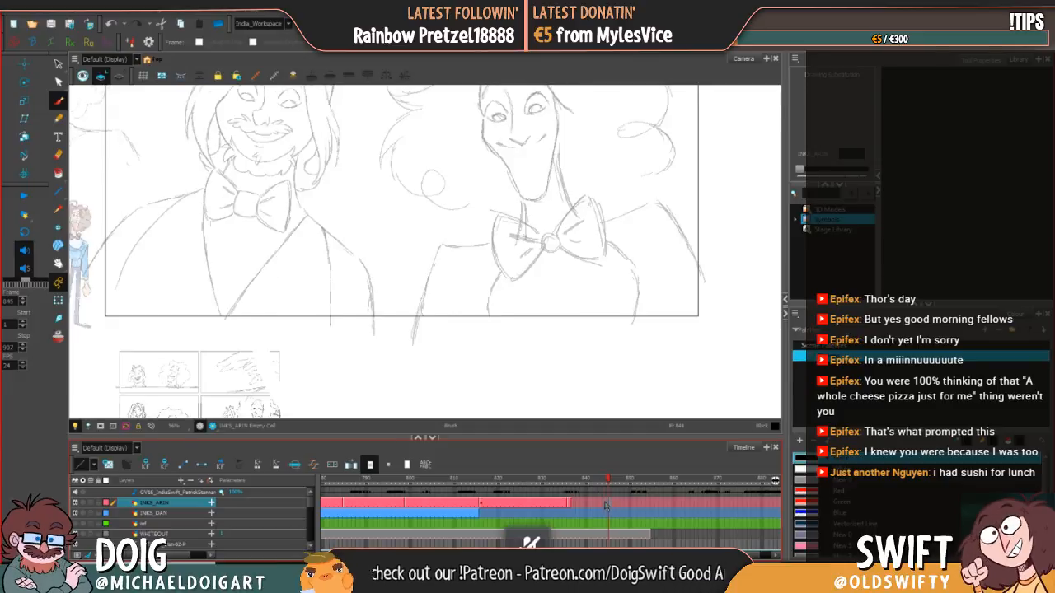
pyautogui.press(',')
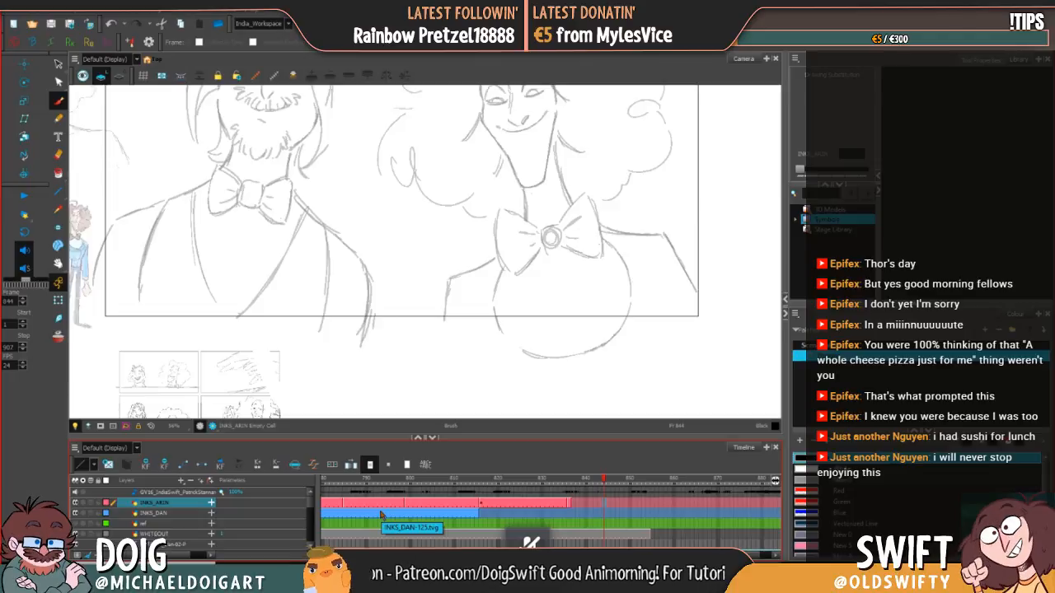
pyautogui.press('.')
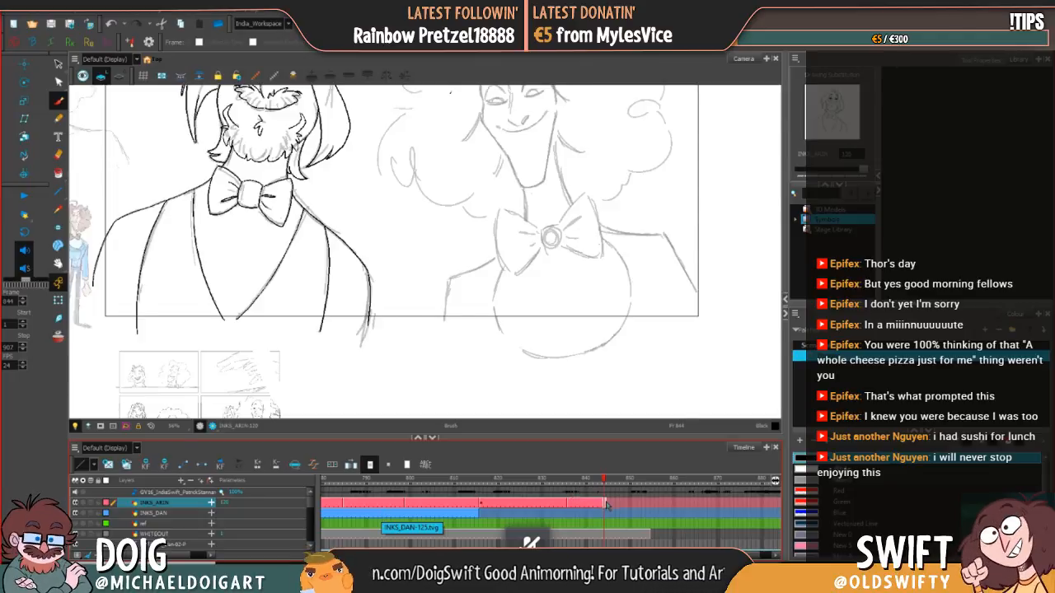
# Step: Ink the bearded character's left eye at frame 845 with a curved upper lid, side contour and filled dark pupil
pyautogui.click(57, 264)
pyautogui.moveTo(258, 297)
pyautogui.mouseDown()
pyautogui.moveTo(254, 395)
pyautogui.moveTo(226, 403)
pyautogui.moveTo(254, 382)
pyautogui.mouseUp()
pyautogui.click(57, 99)
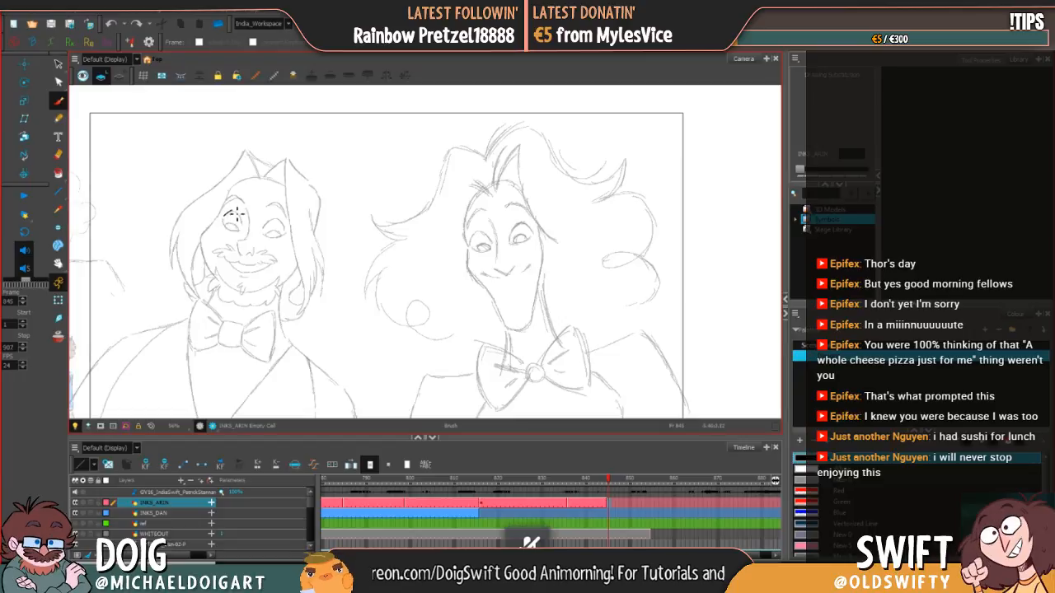
pyautogui.moveTo(224, 217); pyautogui.dragTo(238, 210)
pyautogui.click(112, 24)
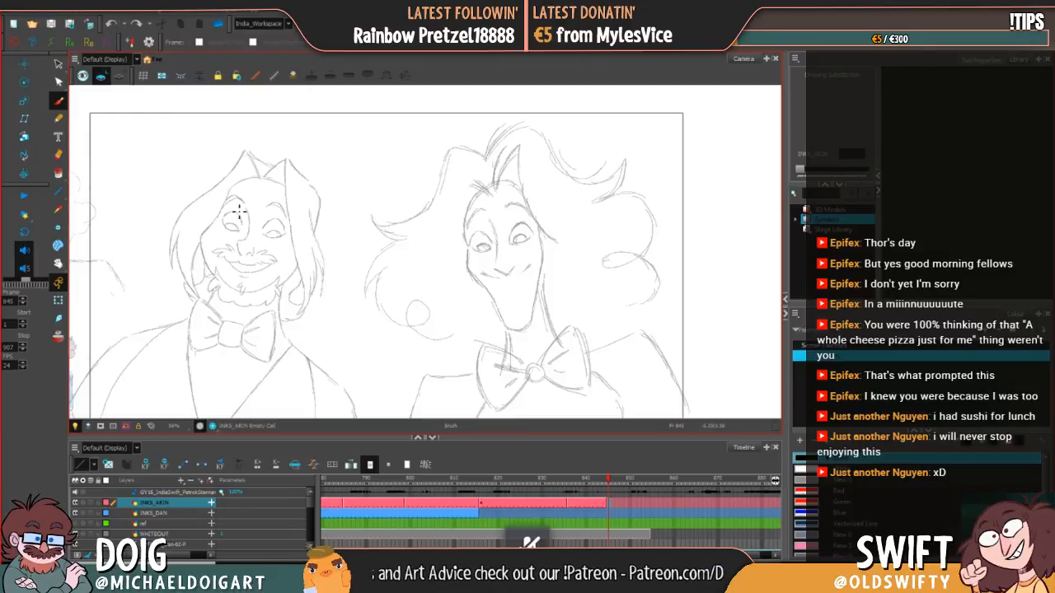
pyautogui.moveTo(244, 224)
pyautogui.mouseDown()
pyautogui.moveTo(235, 208)
pyautogui.moveTo(244, 218)
pyautogui.mouseUp()
pyautogui.click(230, 217)
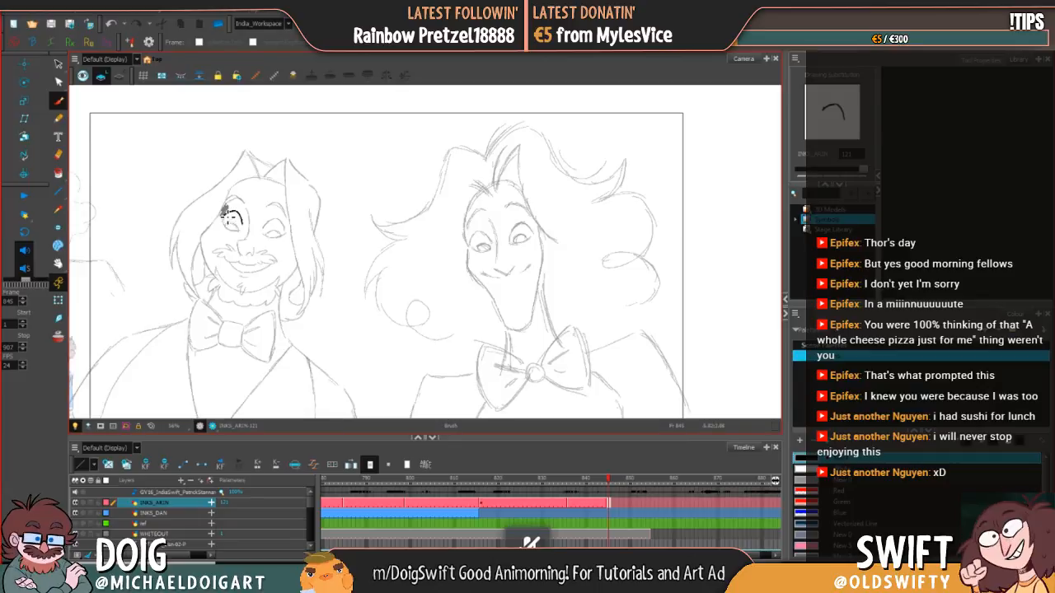
pyautogui.hotkey('alt', 'e')
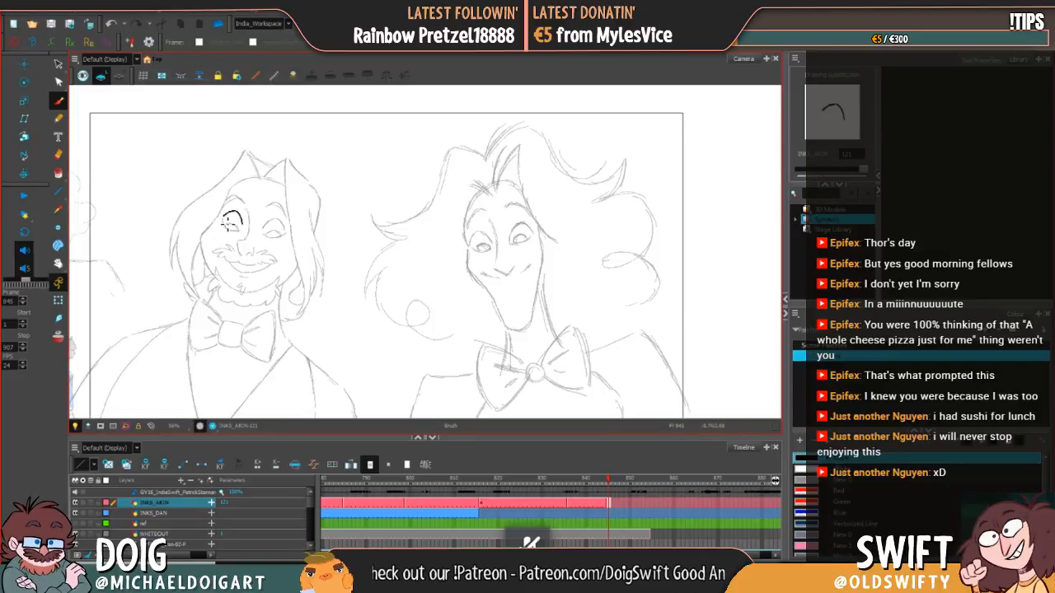
pyautogui.moveTo(224, 219)
pyautogui.mouseDown()
pyautogui.moveTo(238, 215)
pyautogui.moveTo(233, 232)
pyautogui.mouseUp()
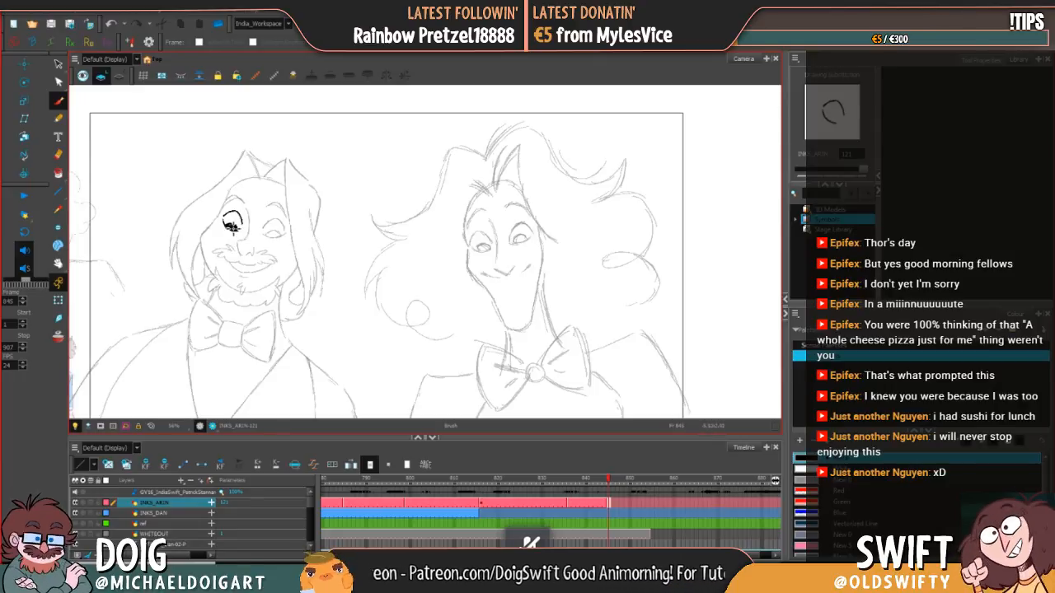
pyautogui.moveTo(235, 227); pyautogui.dragTo(239, 230)
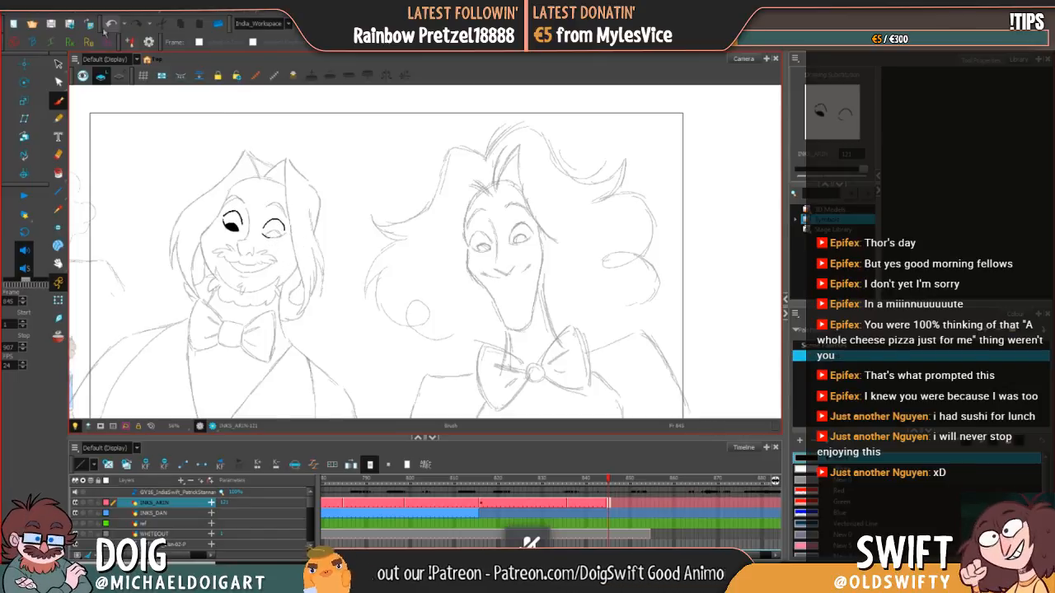
# Step: Ink the bearded character's right eye with an arched upper lid and a filled dark pupil
pyautogui.click(110, 25)
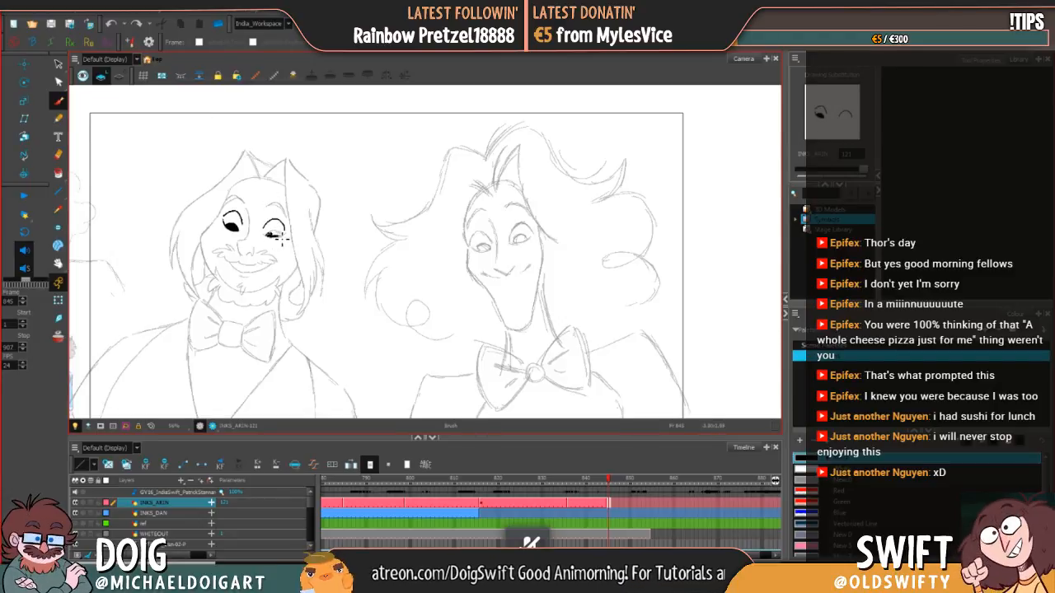
pyautogui.moveTo(275, 238); pyautogui.dragTo(273, 235)
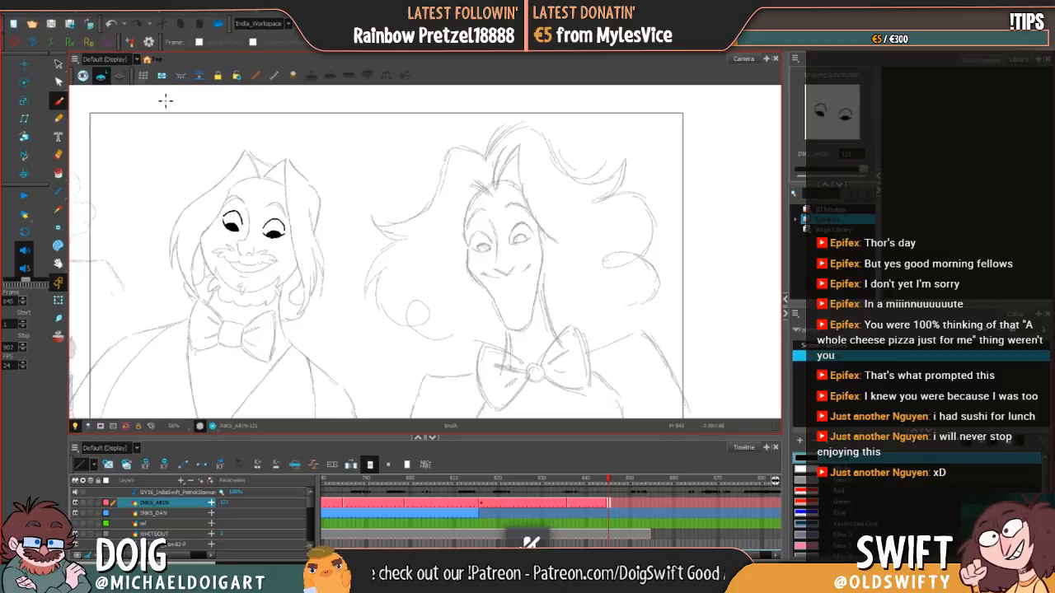
pyautogui.click(111, 23)
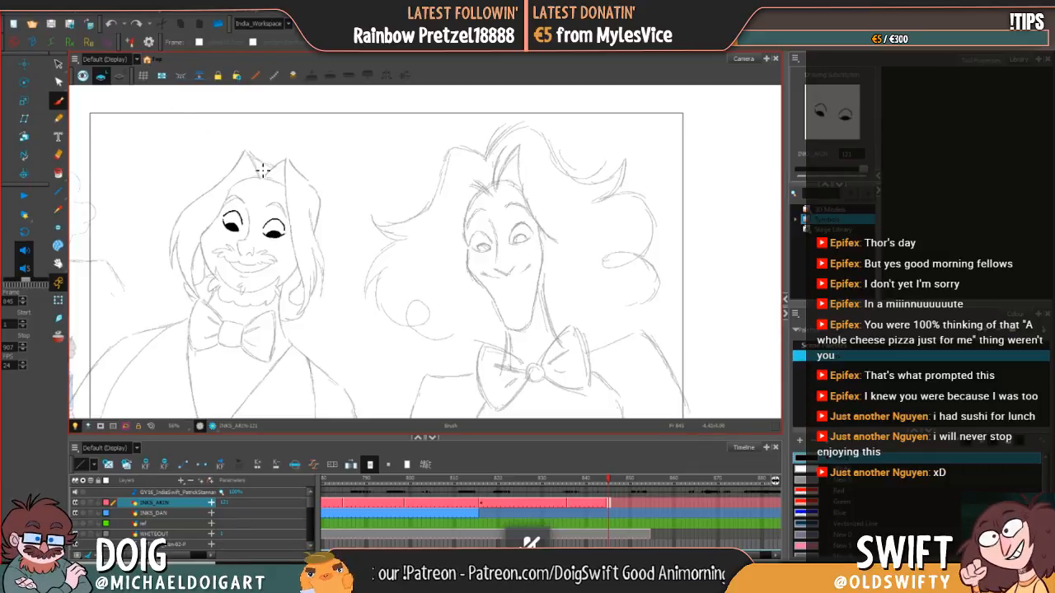
# Step: Ink the nose bridge between the eyes and the nose tip with its nostril, then fine-tune the tip stroke's fit
pyautogui.moveTo(282, 230); pyautogui.dragTo(248, 220)
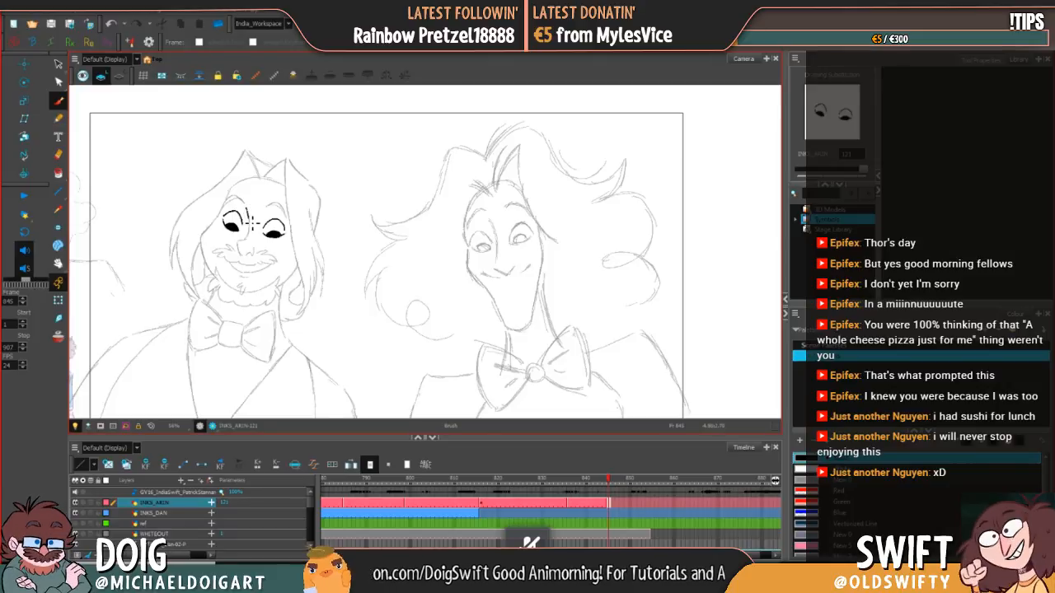
pyautogui.click(111, 23)
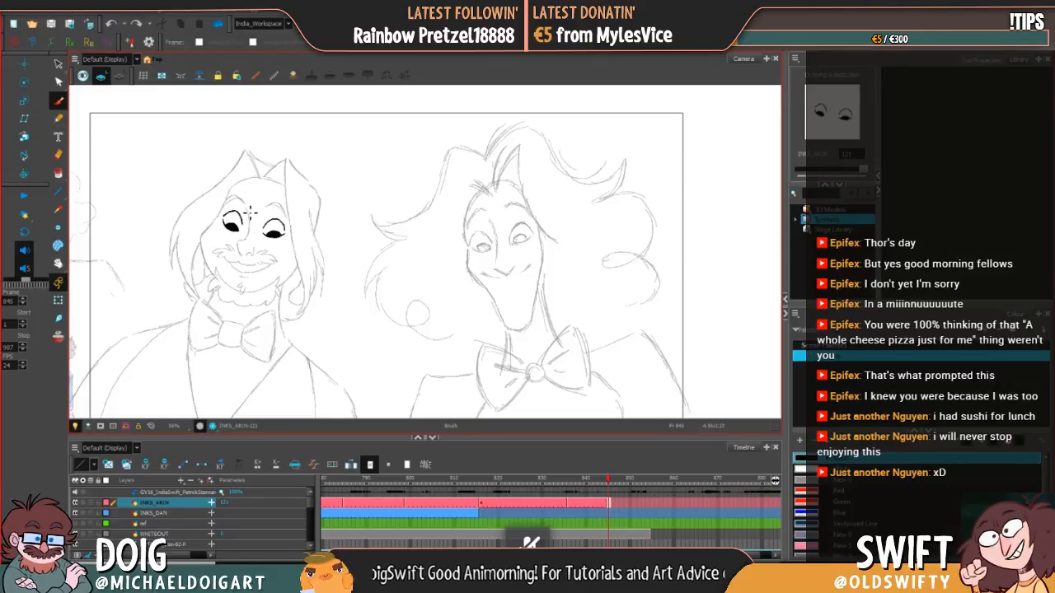
pyautogui.moveTo(247, 207)
pyautogui.mouseDown()
pyautogui.moveTo(240, 260)
pyautogui.moveTo(257, 251)
pyautogui.mouseUp()
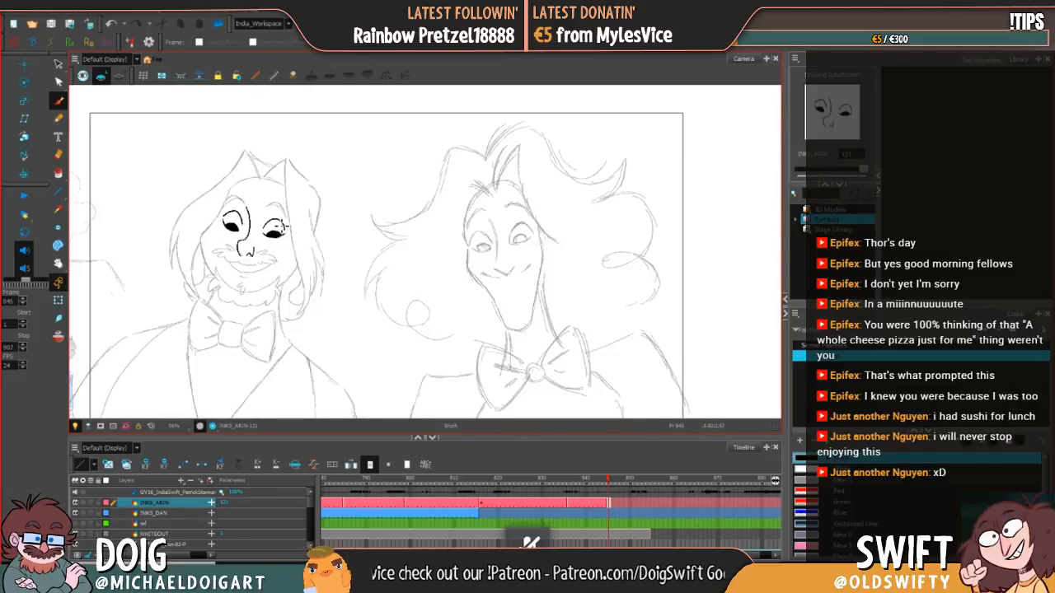
pyautogui.click(59, 63)
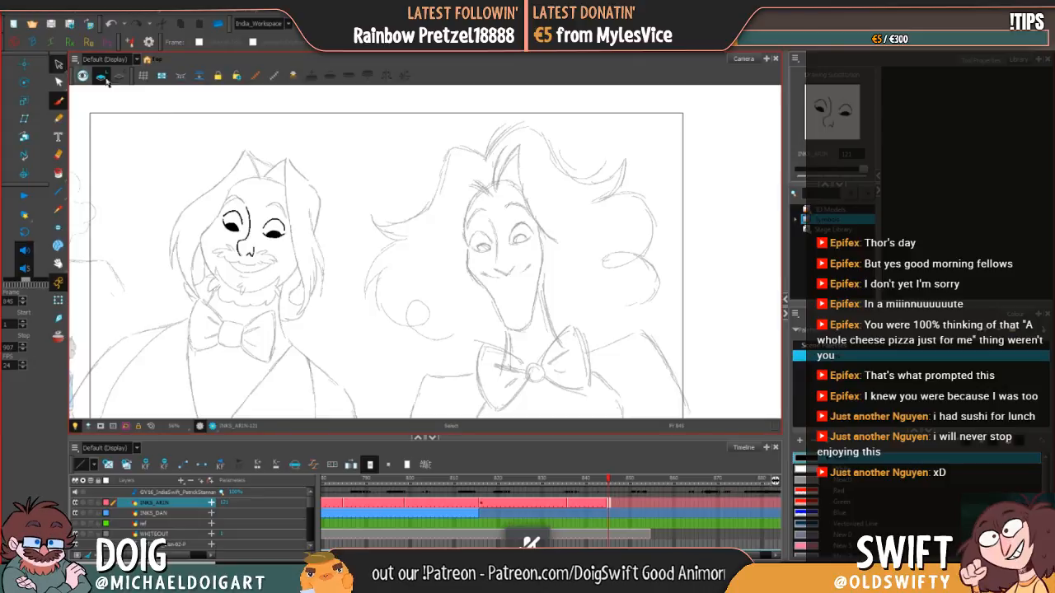
pyautogui.click(245, 252)
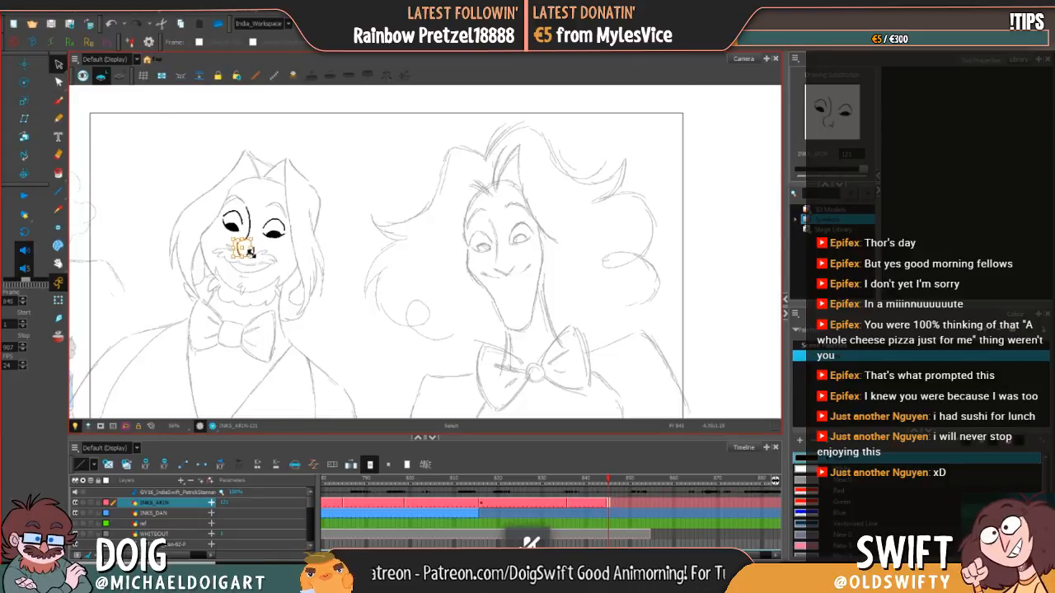
pyautogui.moveTo(242, 260); pyautogui.dragTo(243, 257)
pyautogui.click(284, 264)
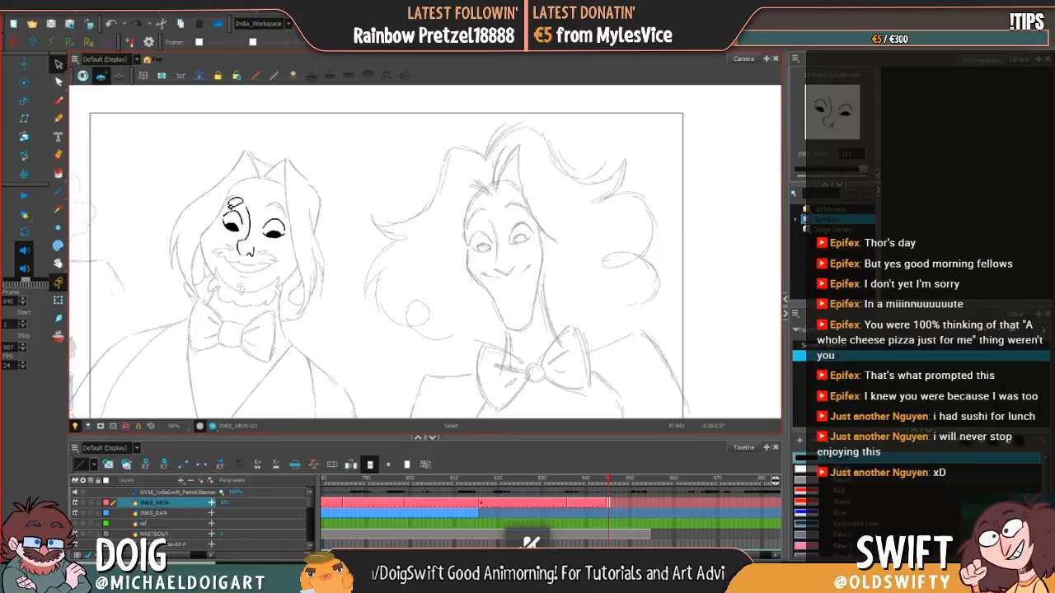
# Step: Ink thick, filled arched eyebrows above both eyes and refine the left eyebrow's shape
pyautogui.click(58, 100)
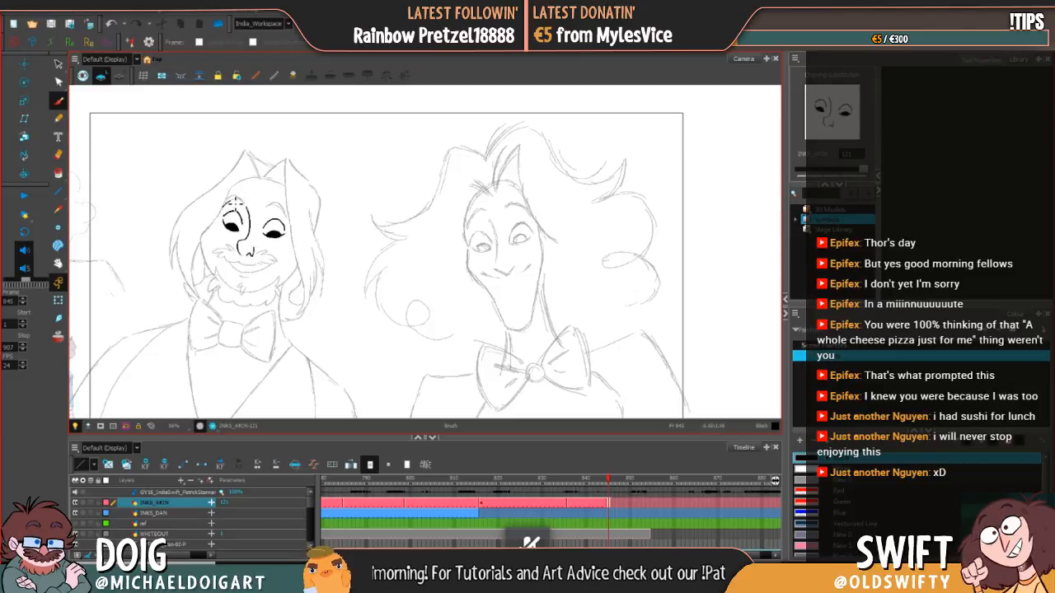
pyautogui.moveTo(236, 202); pyautogui.dragTo(229, 202)
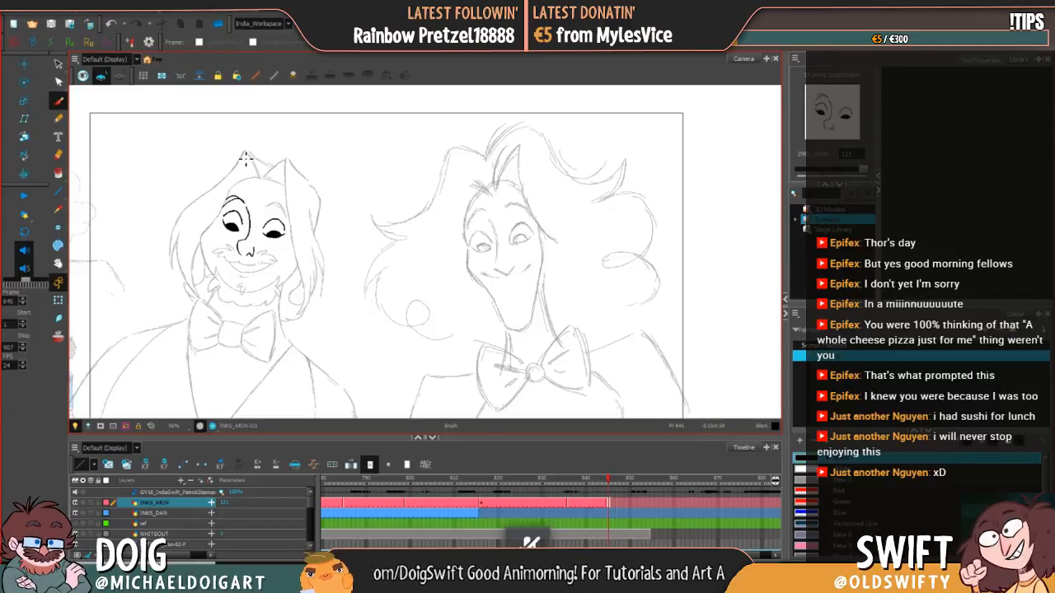
pyautogui.moveTo(231, 203); pyautogui.dragTo(244, 202)
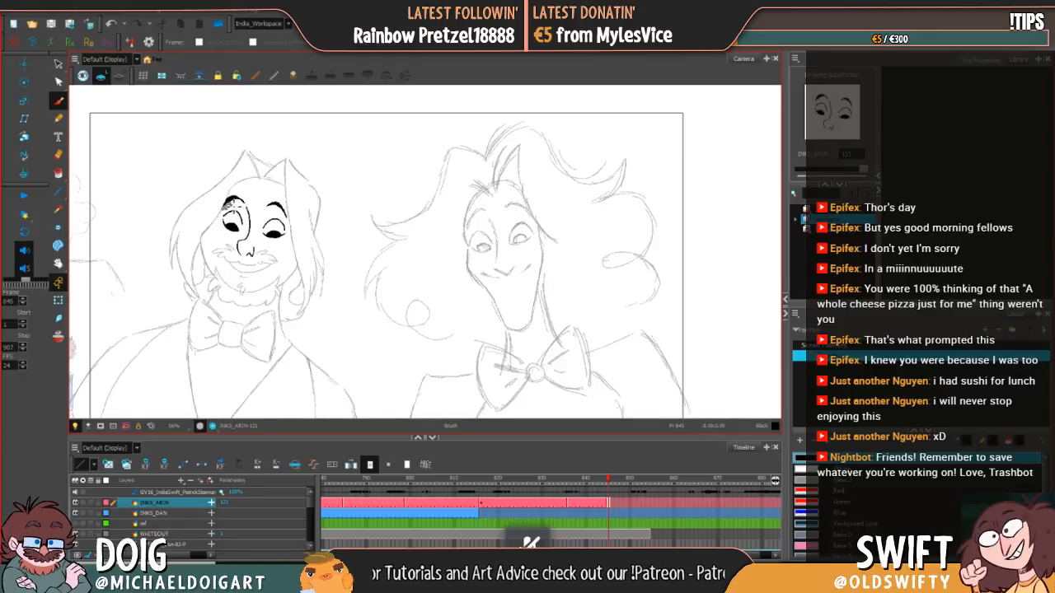
pyautogui.hotkey('alt', 'e')
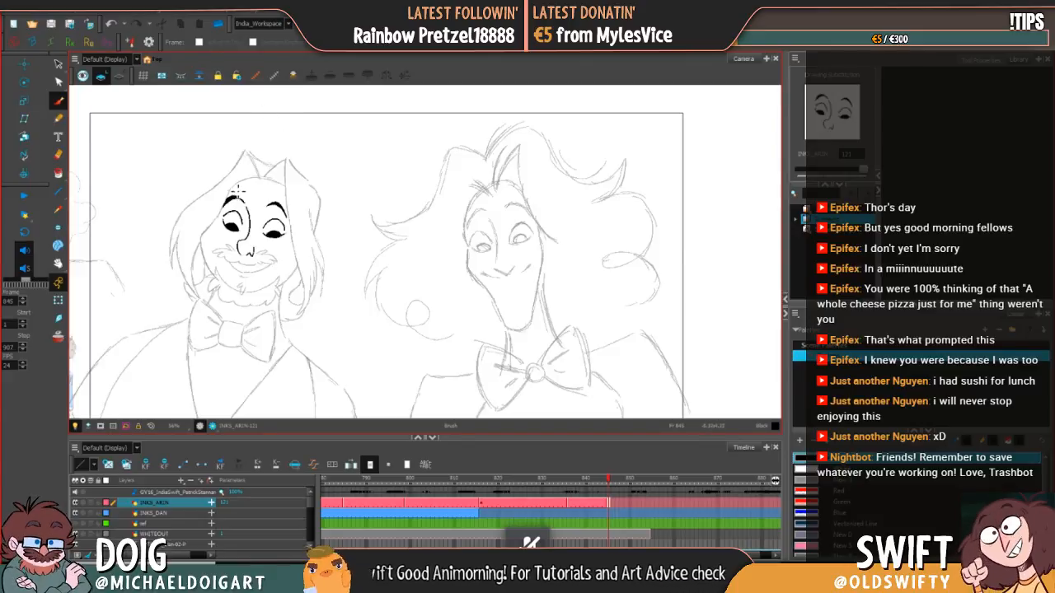
pyautogui.moveTo(239, 198); pyautogui.dragTo(245, 200)
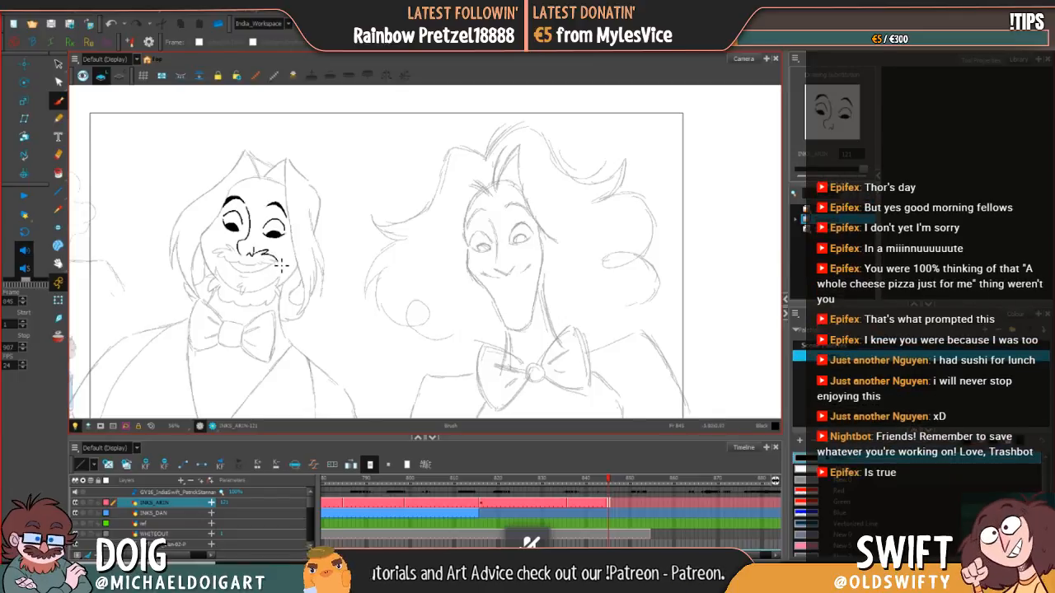
# Step: Ink the bearded character's jagged moustache on both sides below the nose, together with the smiling mouth line beneath it
pyautogui.moveTo(272, 265); pyautogui.dragTo(225, 263)
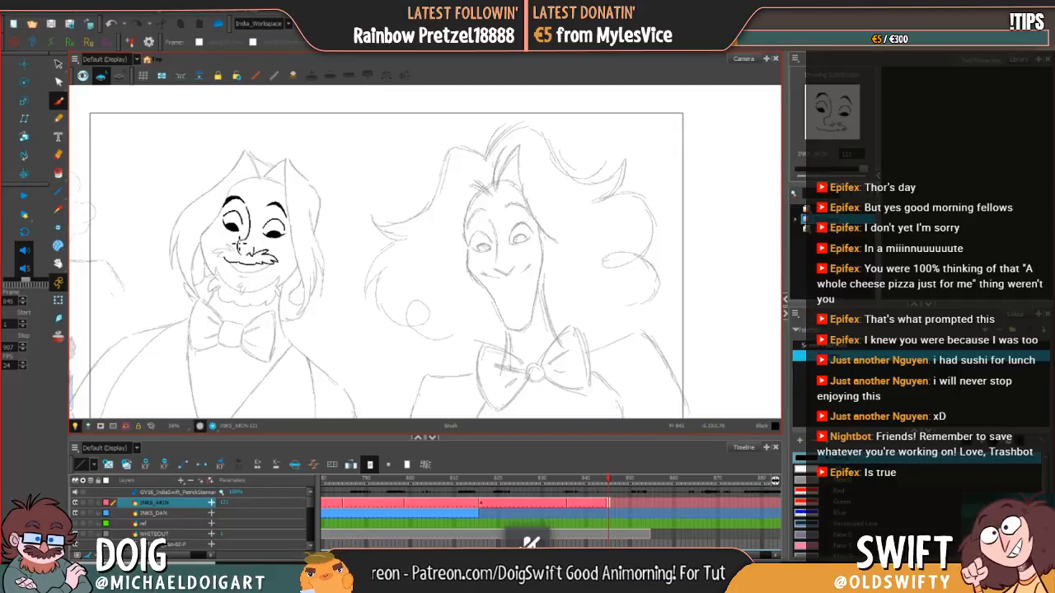
pyautogui.moveTo(238, 244); pyautogui.dragTo(247, 253)
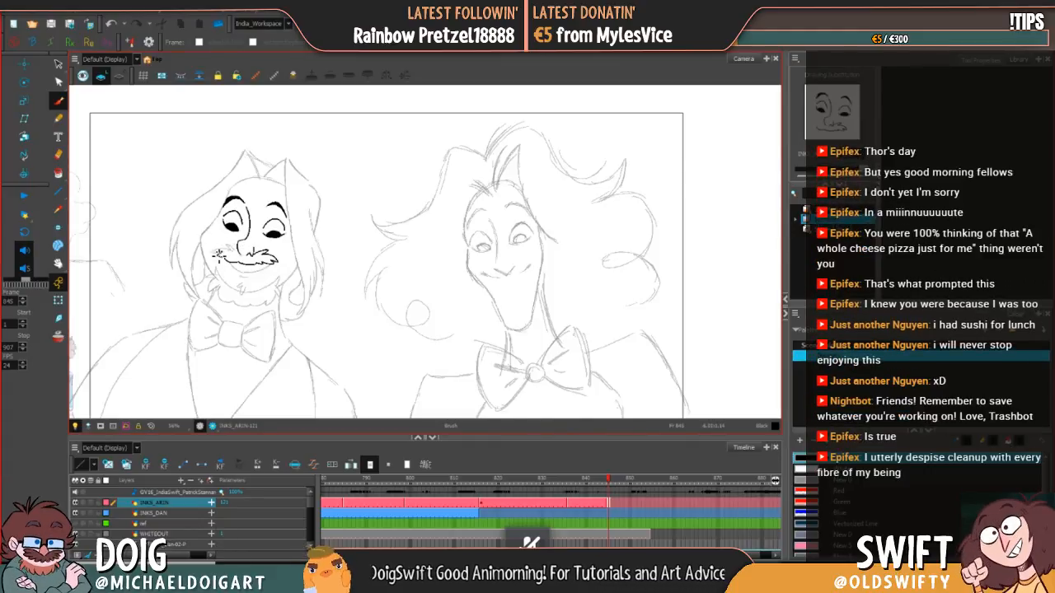
pyautogui.moveTo(230, 250)
pyautogui.mouseDown()
pyautogui.moveTo(242, 253)
pyautogui.moveTo(218, 256)
pyautogui.mouseUp()
pyautogui.hotkey('ctrl', 'z')
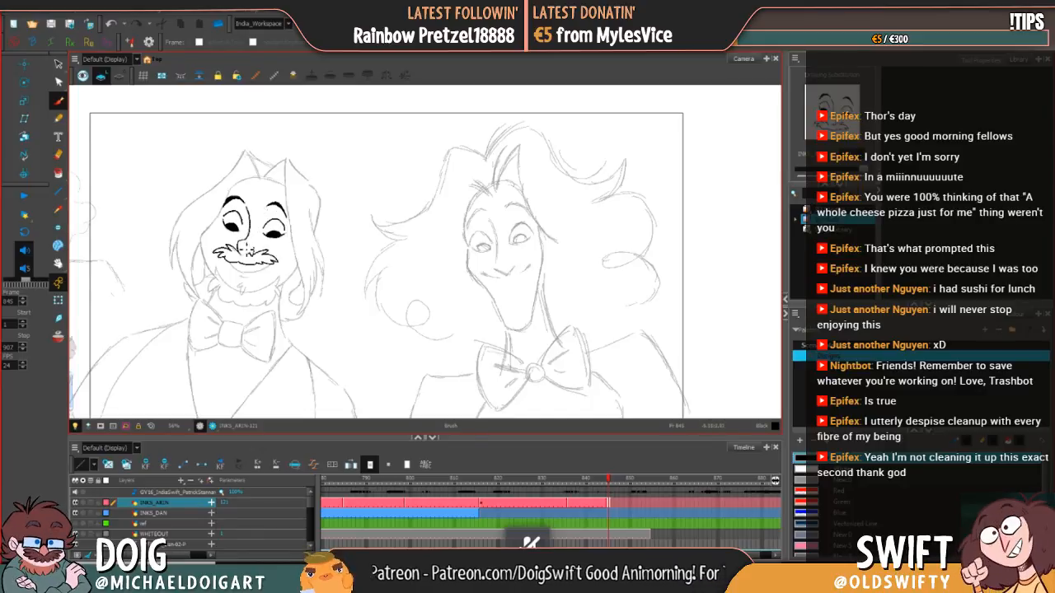
# Step: Ink the curved lower lip under the moustache and a small pointed beard tuft below it
pyautogui.moveTo(233, 265)
pyautogui.mouseDown()
pyautogui.moveTo(248, 278)
pyautogui.moveTo(266, 274)
pyautogui.mouseUp()
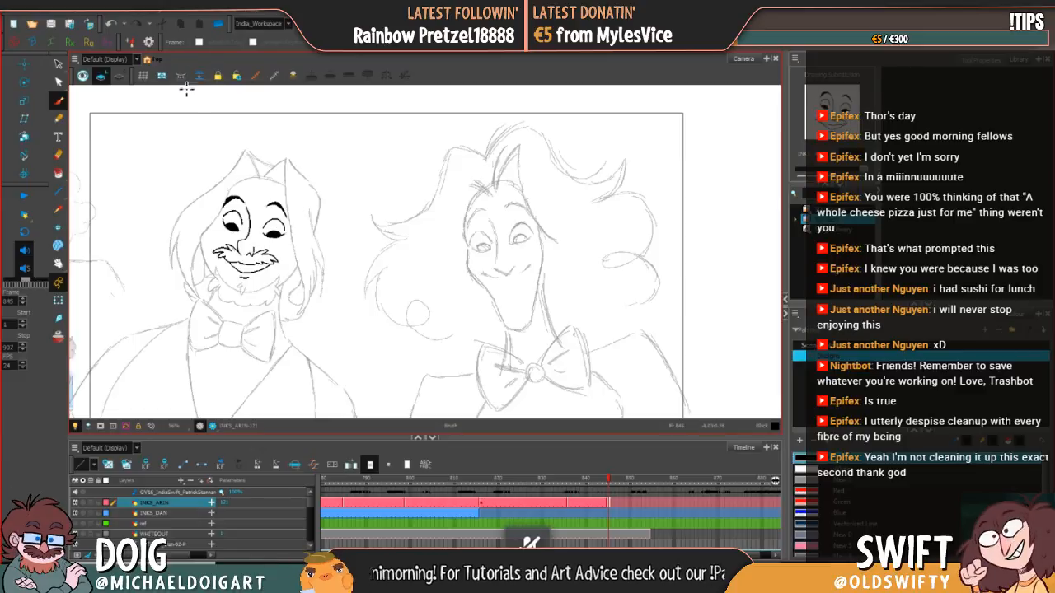
pyautogui.click(113, 24)
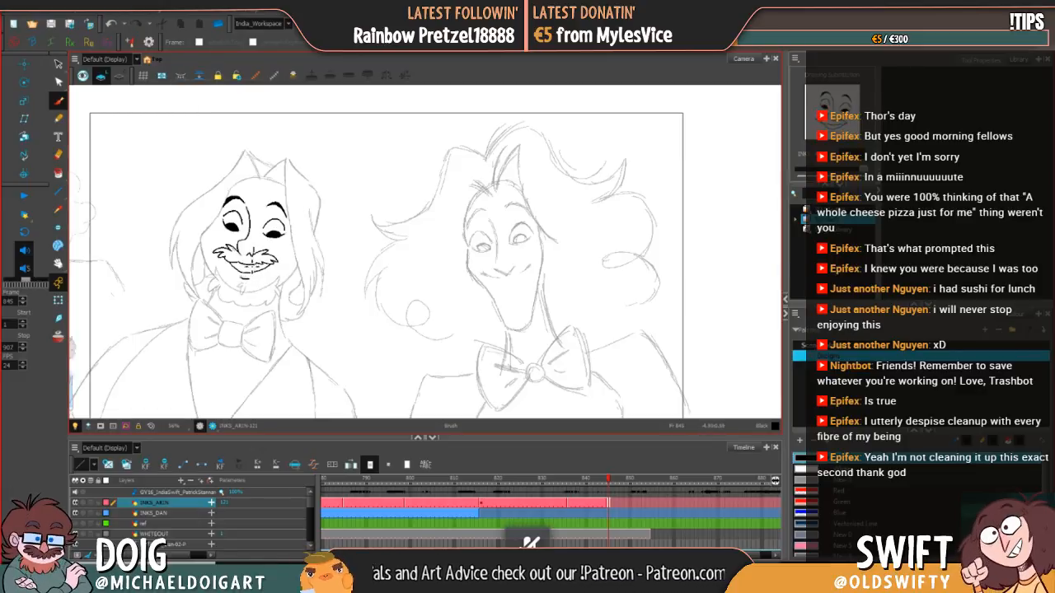
pyautogui.moveTo(238, 286); pyautogui.dragTo(245, 284)
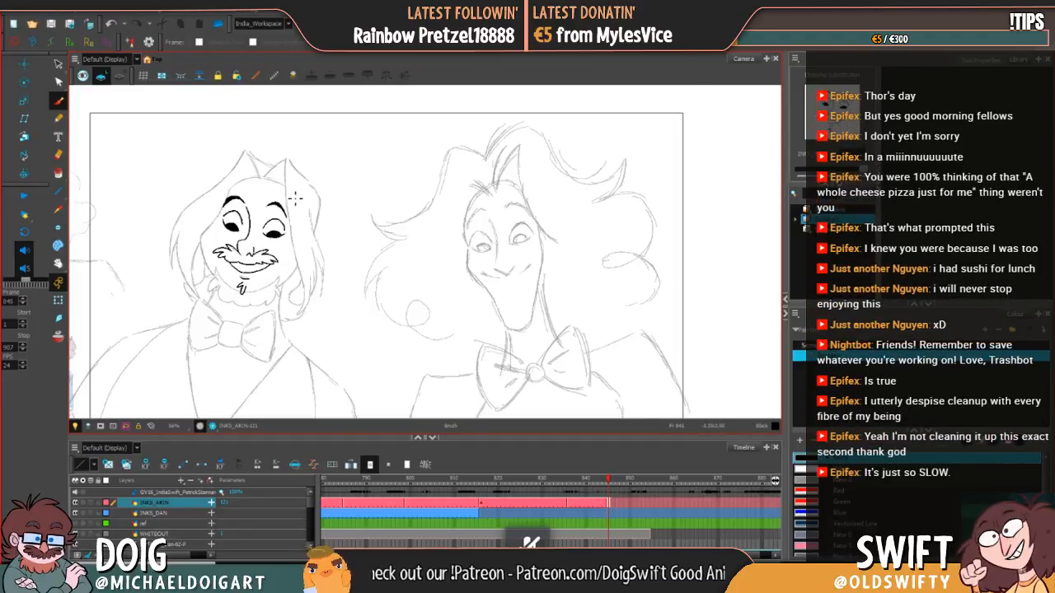
pyautogui.click(111, 23)
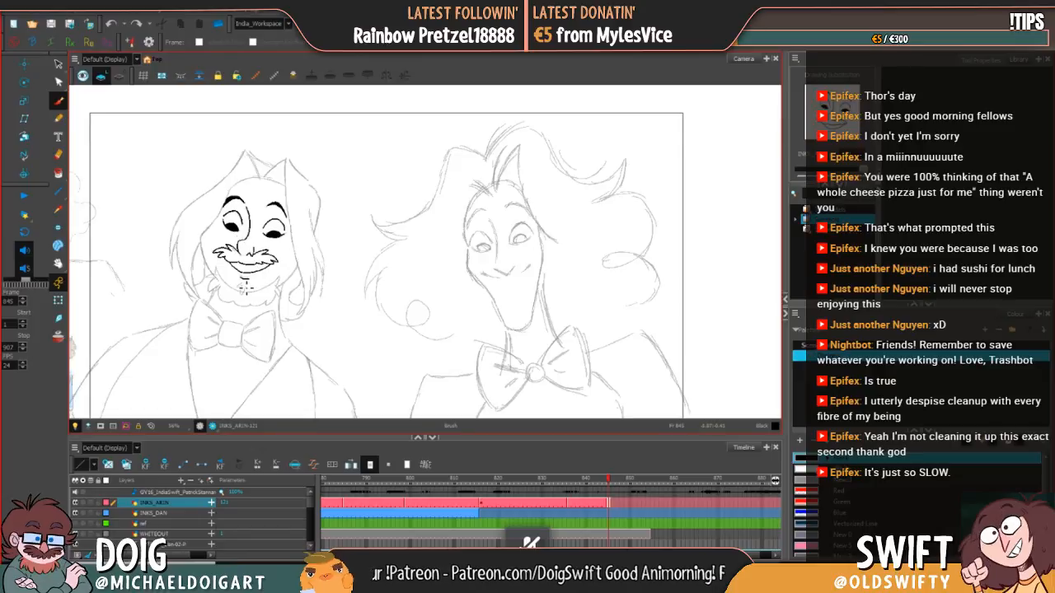
pyautogui.moveTo(245, 286); pyautogui.dragTo(247, 294)
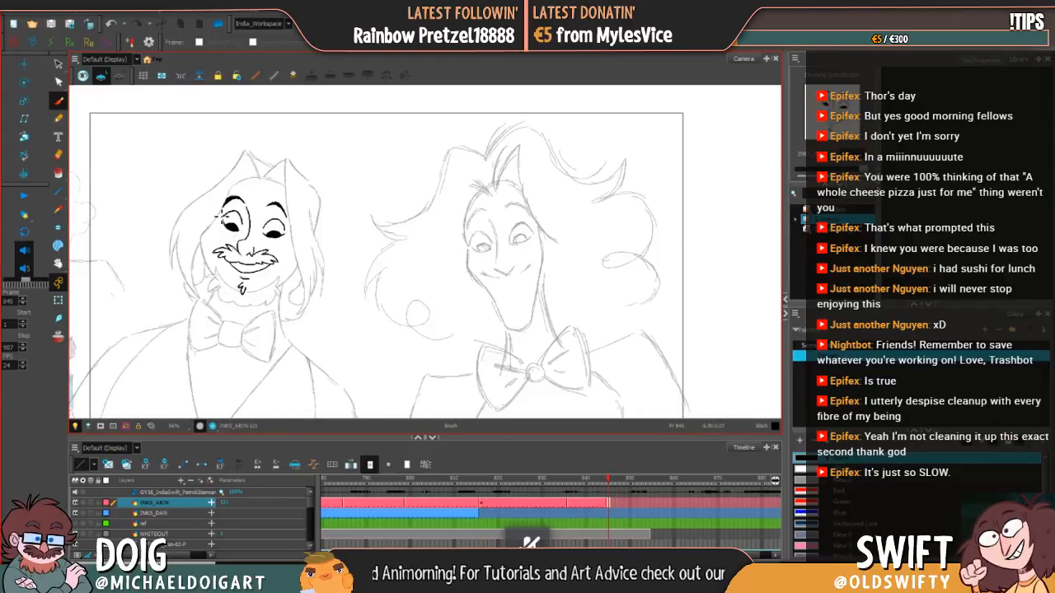
# Step: Ink the left cheek contour and carry the jagged beard outline down the jaw and around the chin
pyautogui.moveTo(200, 242); pyautogui.dragTo(219, 221)
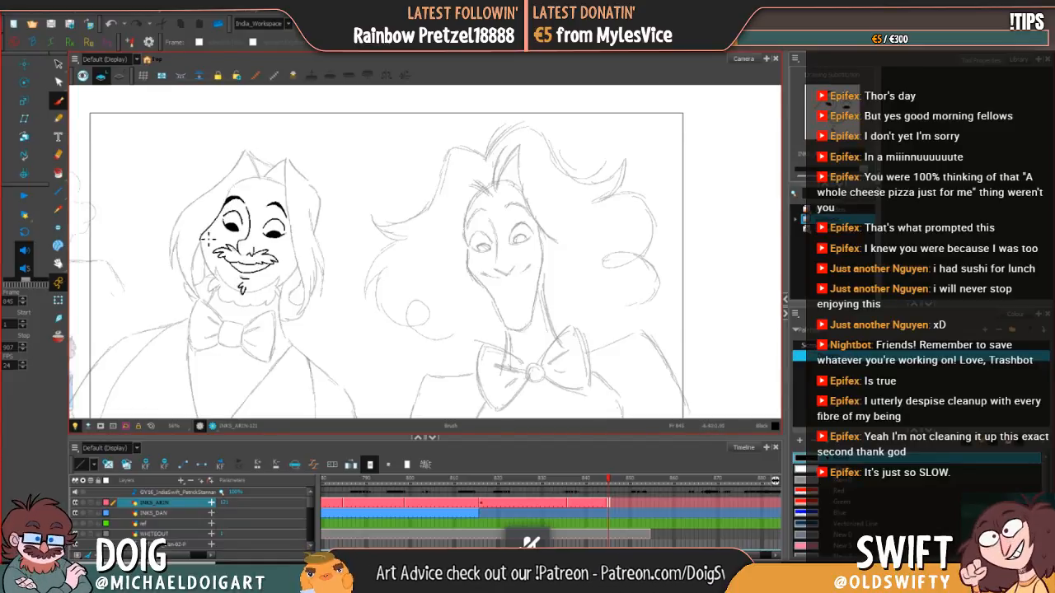
pyautogui.moveTo(200, 239); pyautogui.dragTo(216, 278)
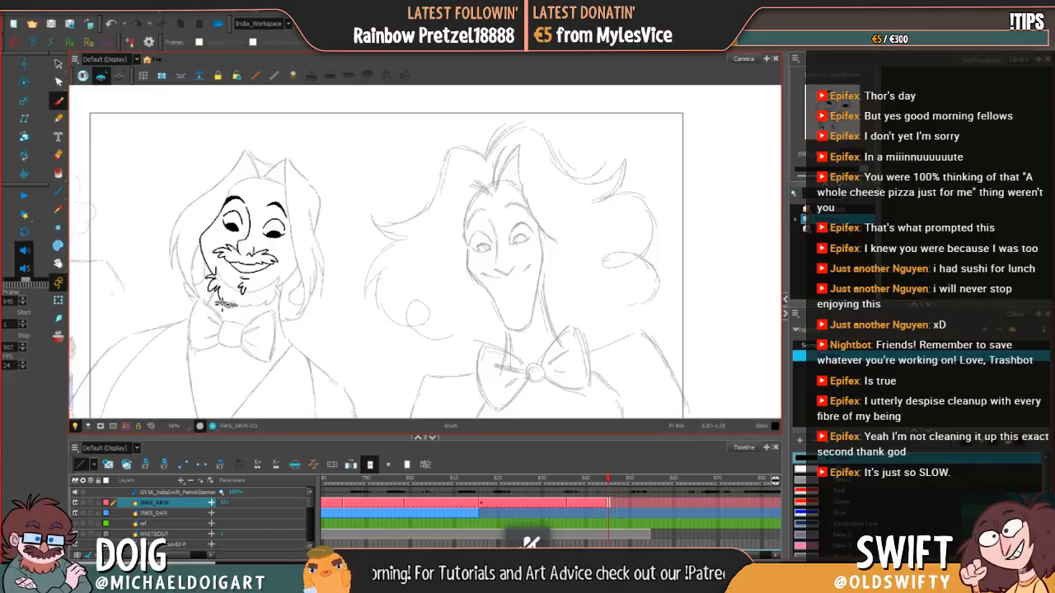
pyautogui.moveTo(219, 303); pyautogui.dragTo(239, 307)
pyautogui.hotkey('ctrl', 'z')
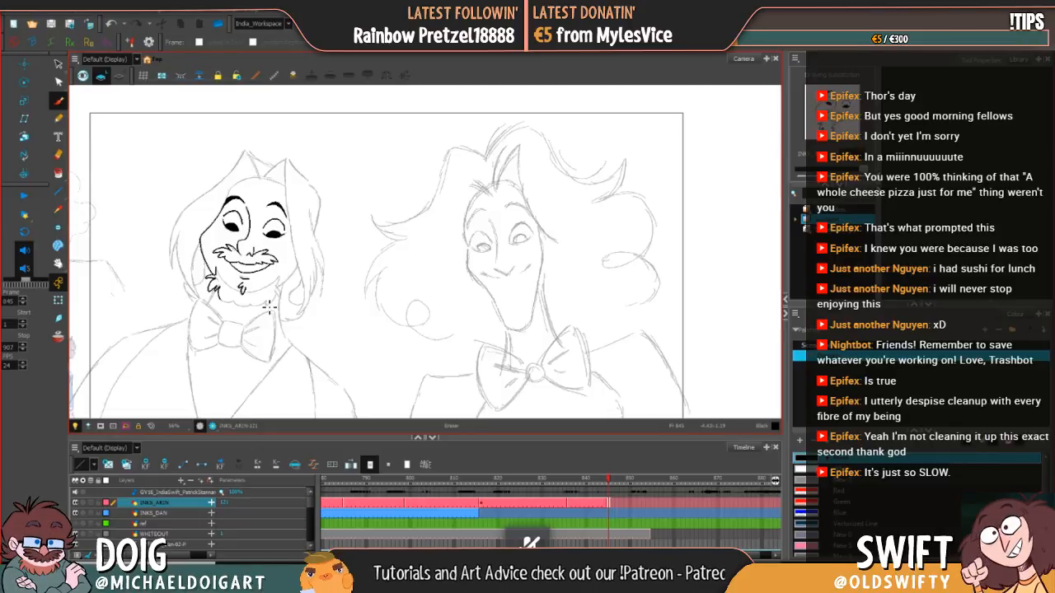
pyautogui.moveTo(221, 301)
pyautogui.mouseDown()
pyautogui.moveTo(244, 301)
pyautogui.moveTo(236, 307)
pyautogui.mouseUp()
pyautogui.hotkey('ctrl', 'z')
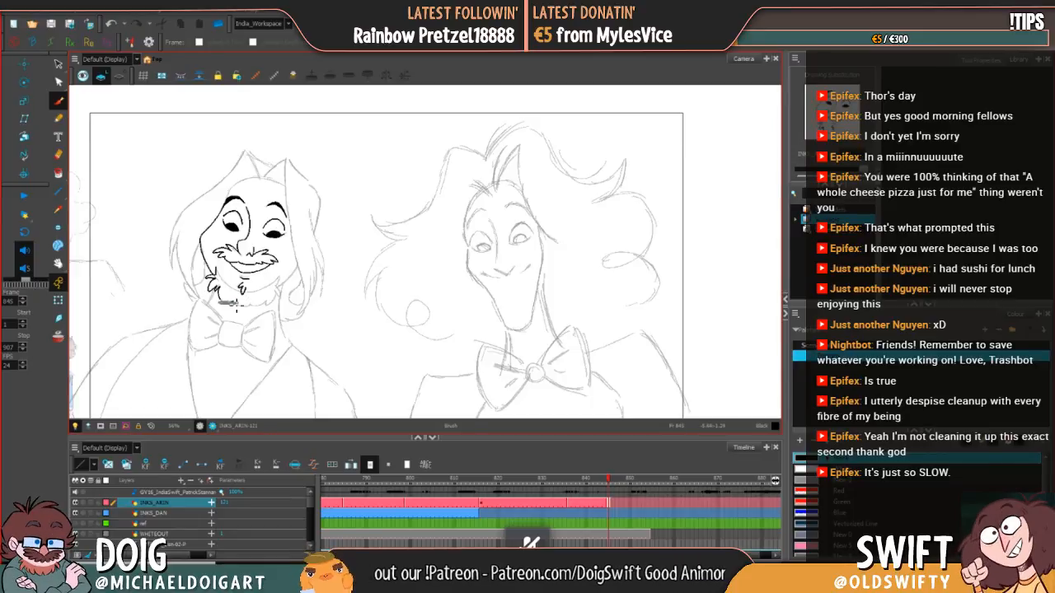
pyautogui.hotkey('ctrl', 'z')
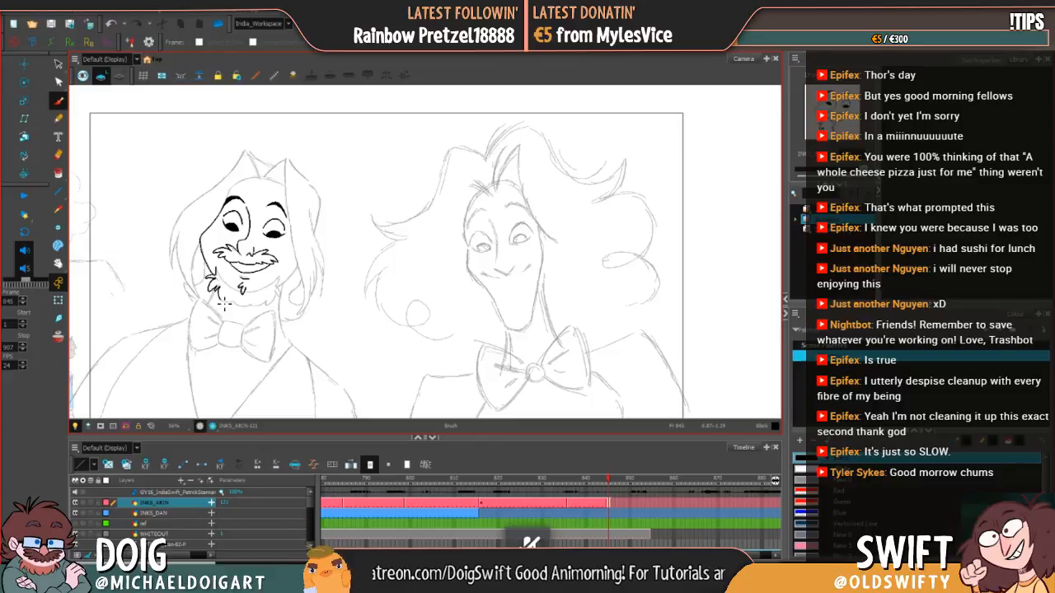
pyautogui.moveTo(224, 302); pyautogui.dragTo(252, 308)
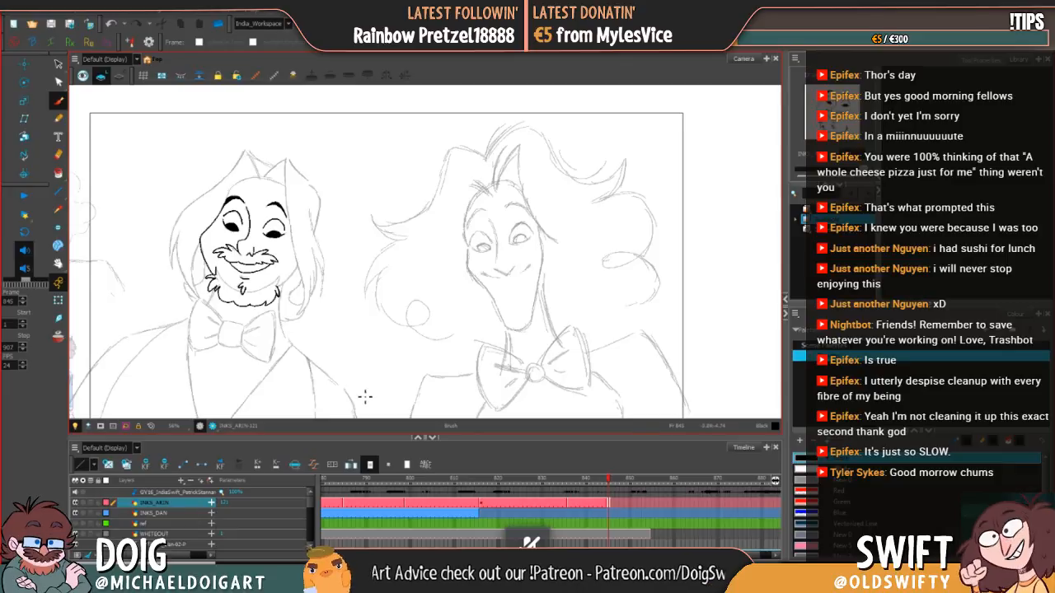
pyautogui.moveTo(245, 304); pyautogui.dragTo(278, 290)
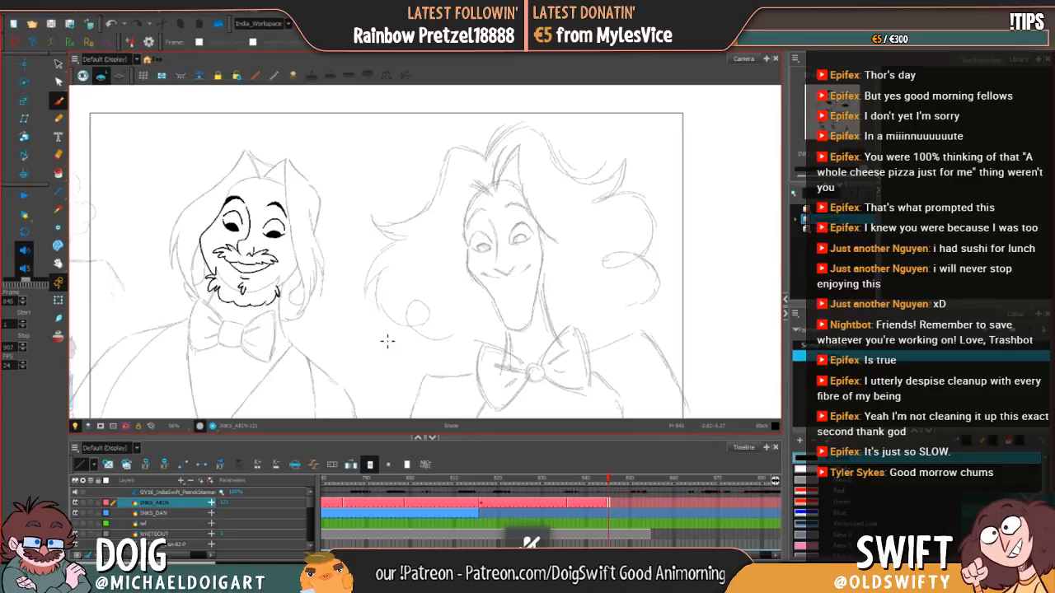
# Step: Ink the beard's inner edge across the chin, undoing and redrawing its right-hand stroke
pyautogui.click(274, 234)
pyautogui.click(277, 239)
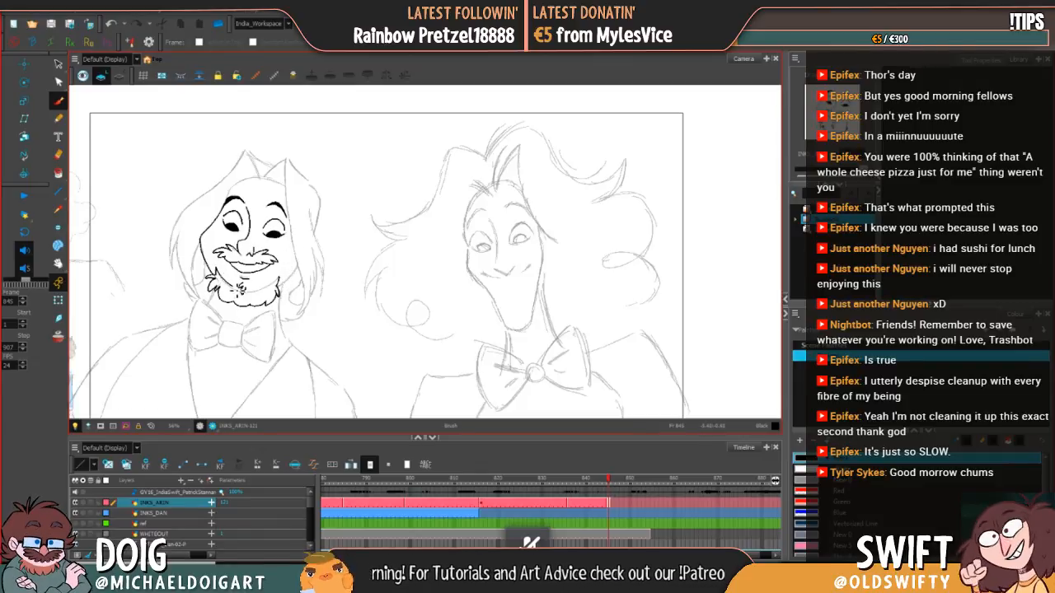
pyautogui.click(111, 24)
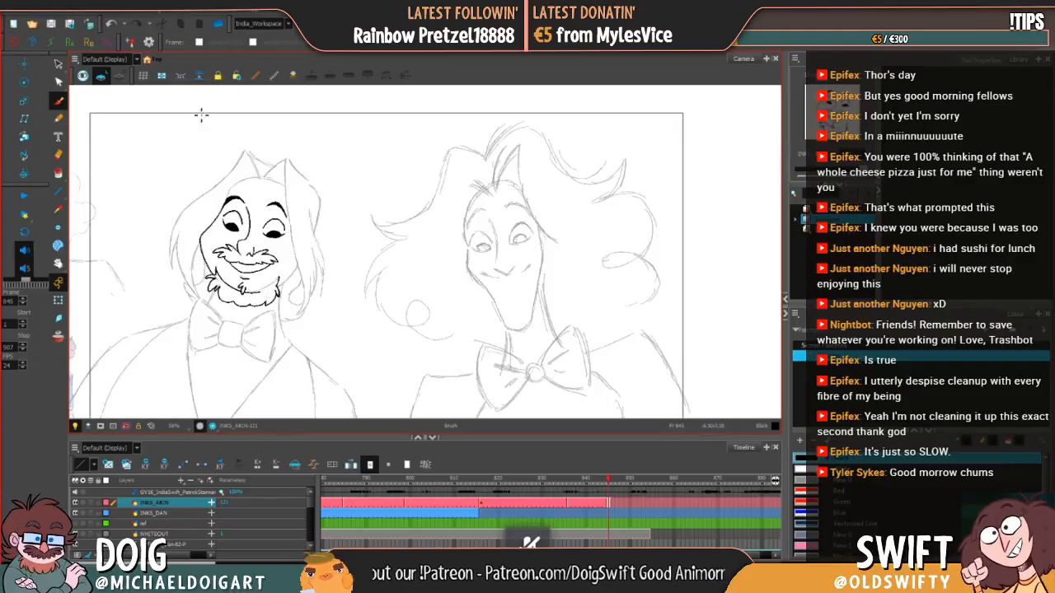
pyautogui.click(111, 24)
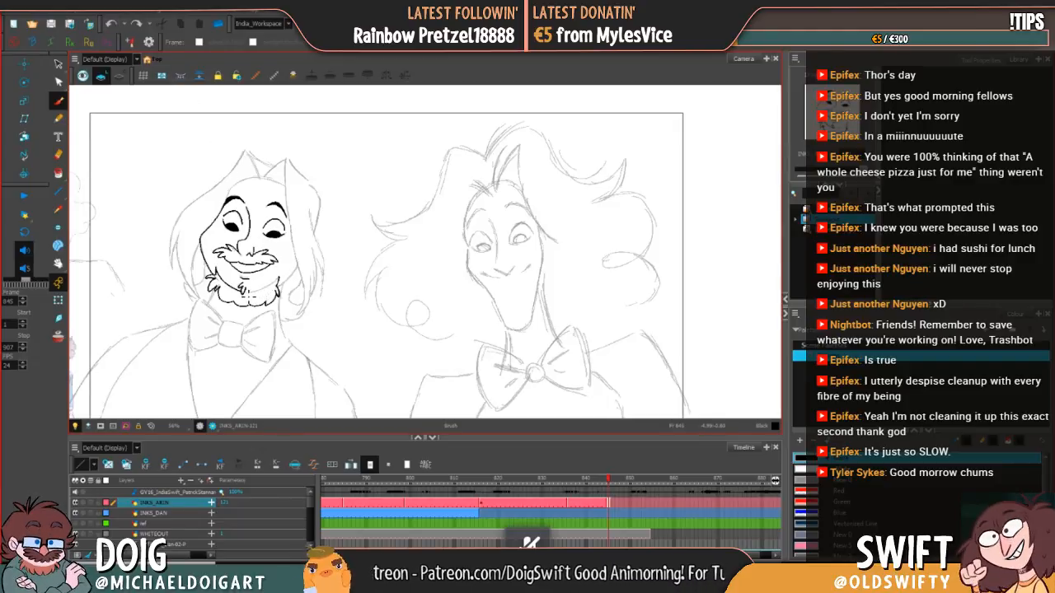
pyautogui.moveTo(249, 296)
pyautogui.mouseDown()
pyautogui.moveTo(278, 285)
pyautogui.moveTo(289, 266)
pyautogui.mouseUp()
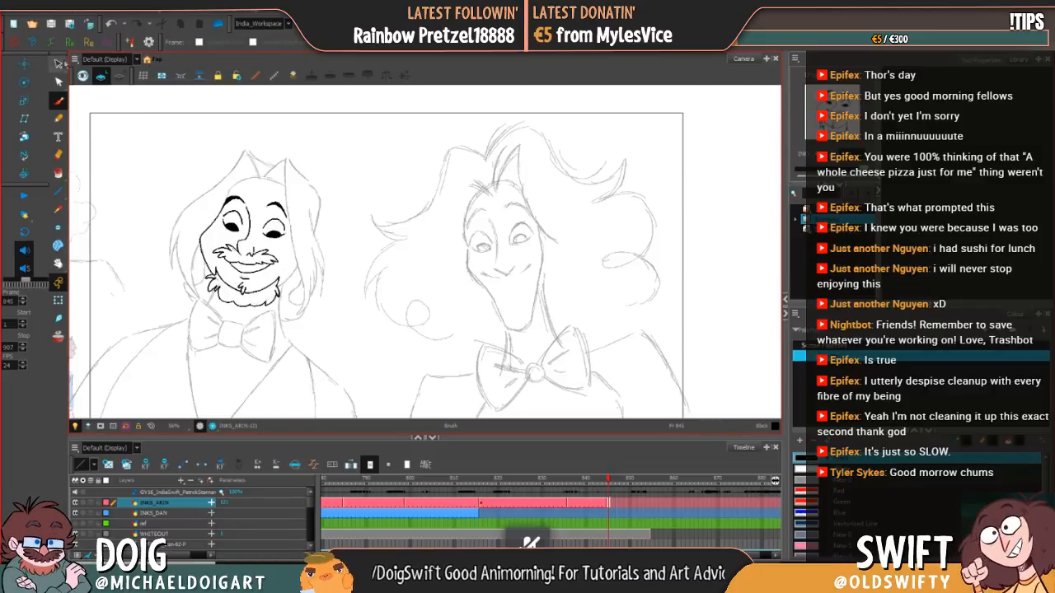
# Step: Rework the inner beard line on the right side of the chin by moving, deleting and redrawing its strokes
pyautogui.click(58, 64)
pyautogui.click(268, 288)
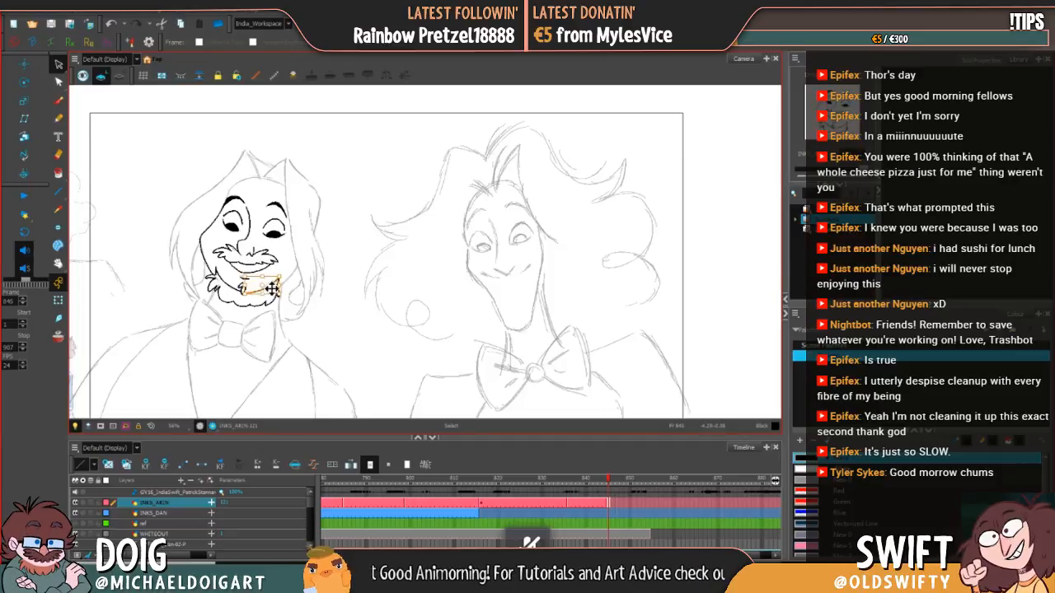
pyautogui.moveTo(270, 289); pyautogui.dragTo(267, 289)
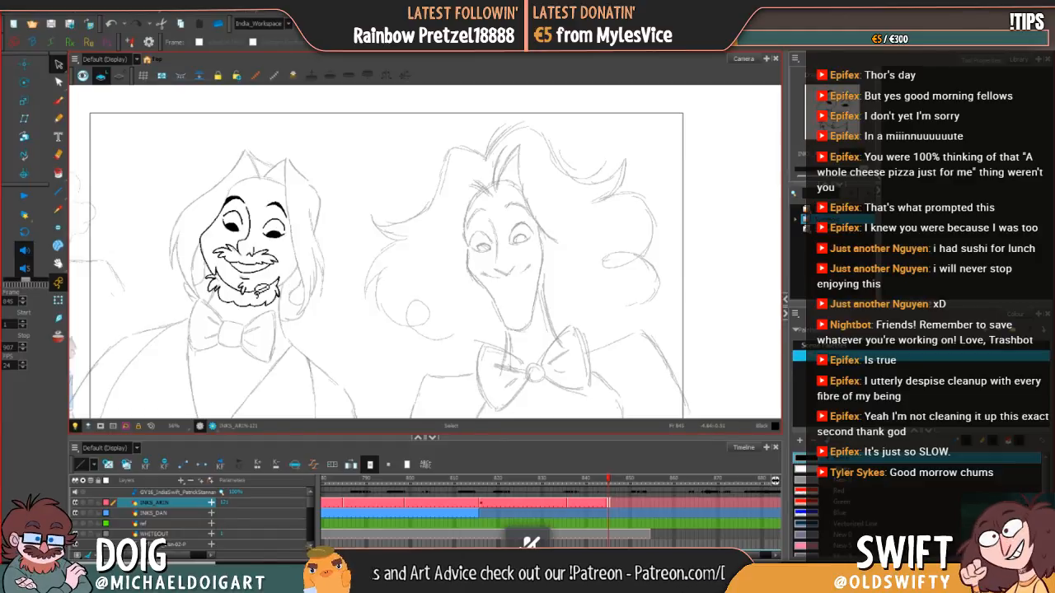
pyautogui.press('Delete')
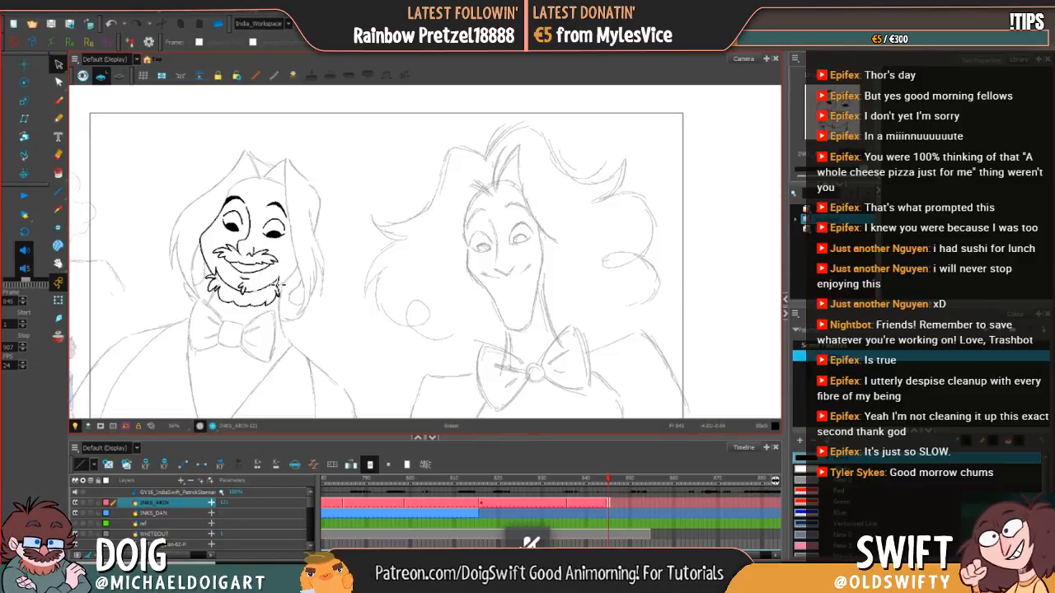
pyautogui.hotkey('alt', 'b')
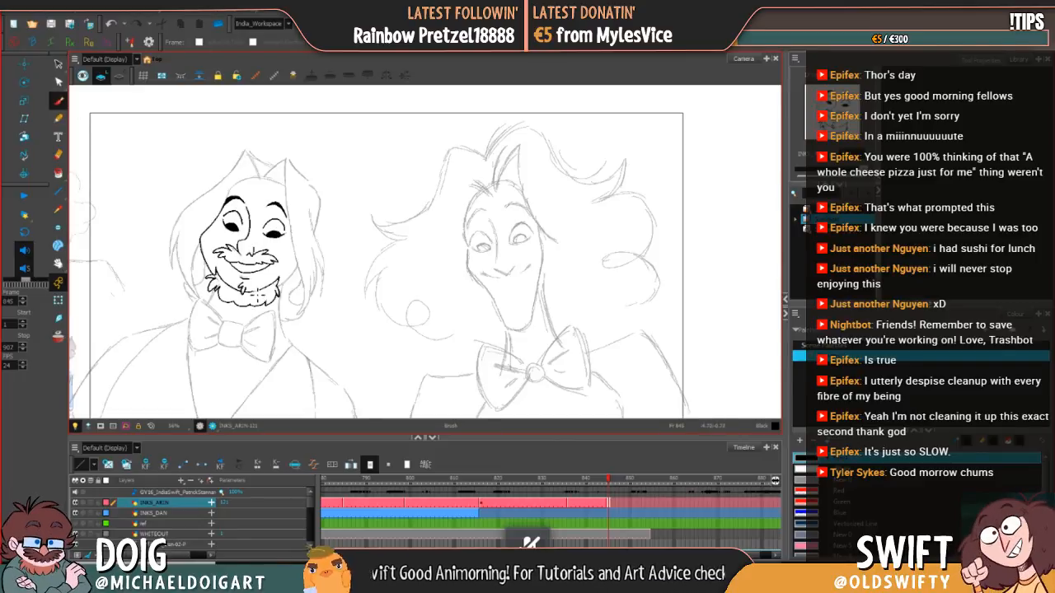
pyautogui.click(111, 24)
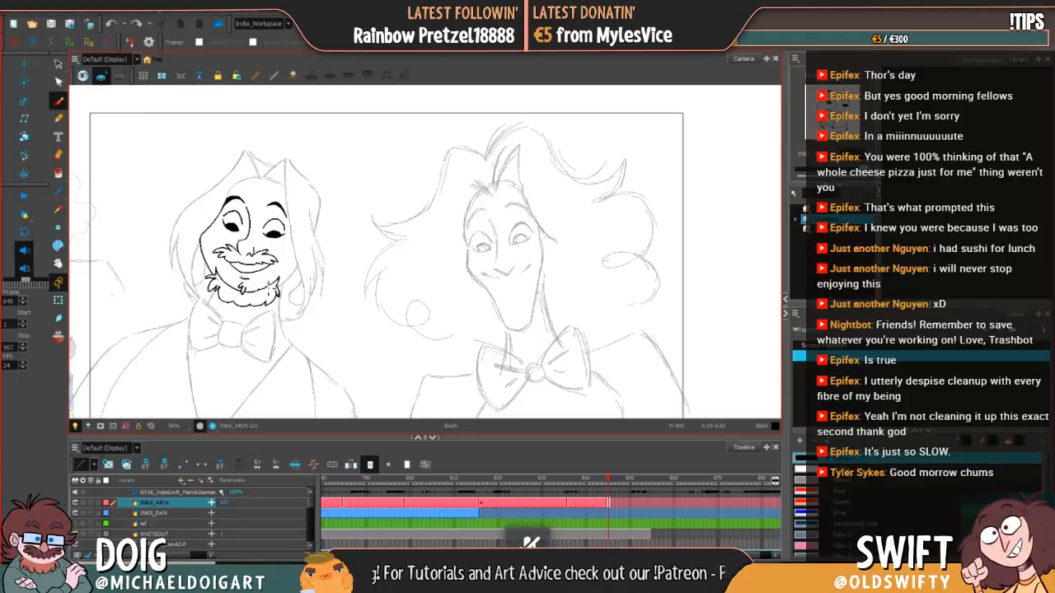
pyautogui.moveTo(269, 288); pyautogui.dragTo(259, 292)
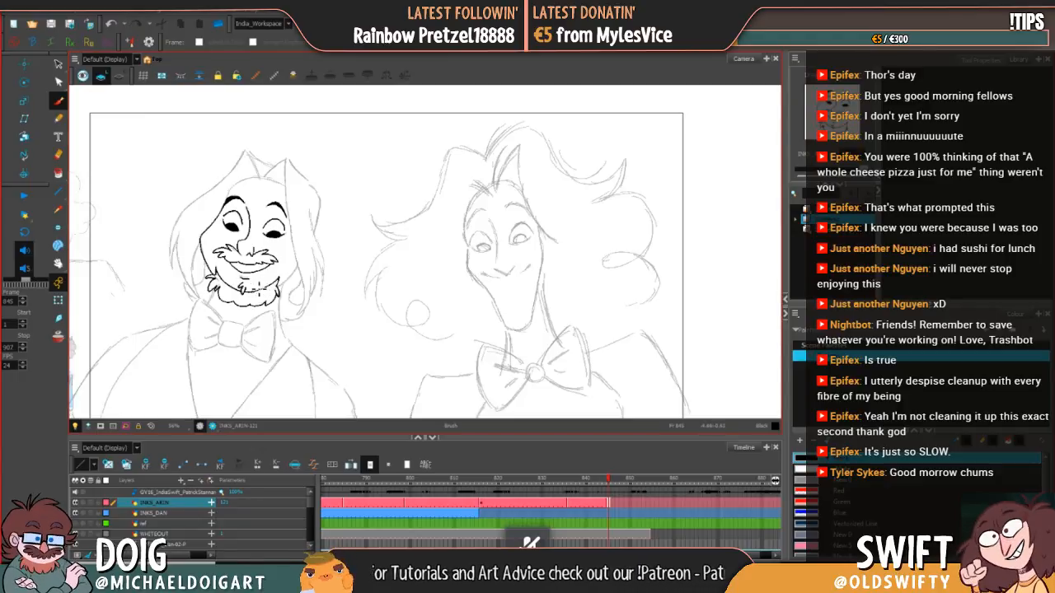
pyautogui.click(112, 24)
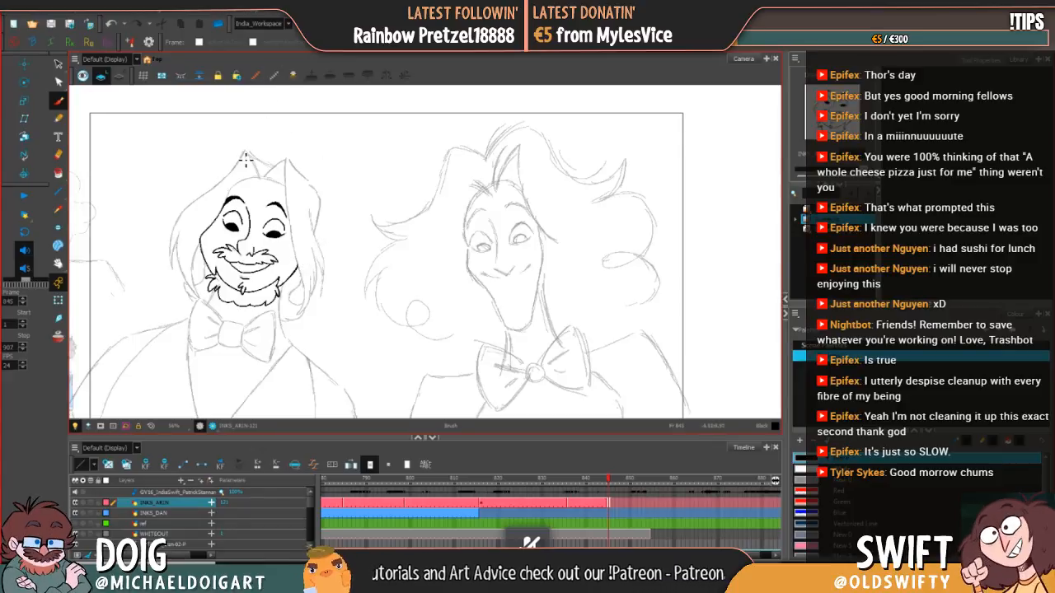
# Step: Ink the right cheek contour and the rounded top of the bearded character's head
pyautogui.moveTo(232, 196)
pyautogui.mouseDown()
pyautogui.moveTo(259, 175)
pyautogui.moveTo(293, 189)
pyautogui.mouseUp()
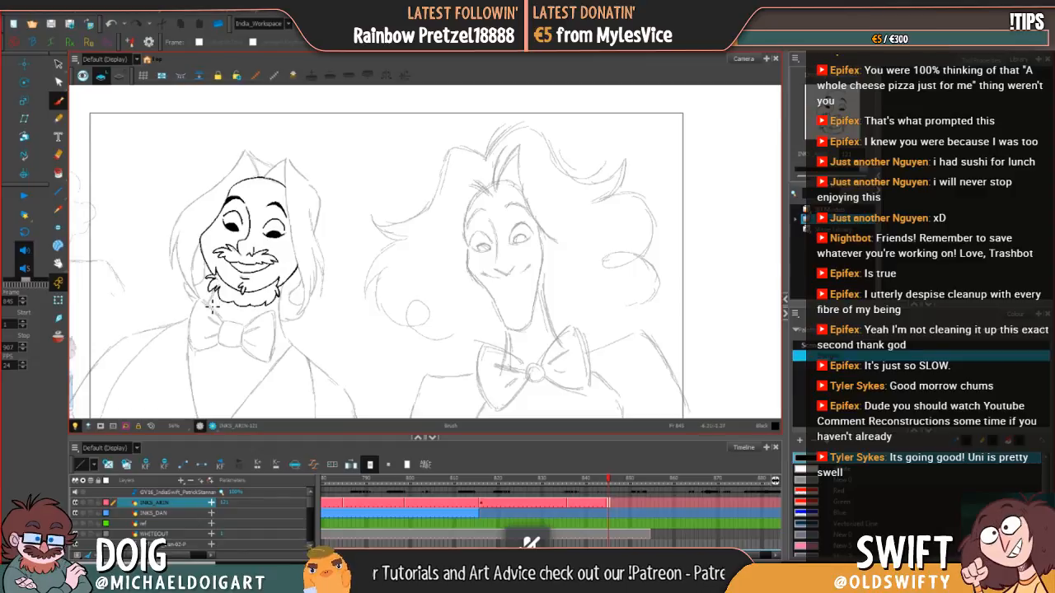
pyautogui.click(111, 24)
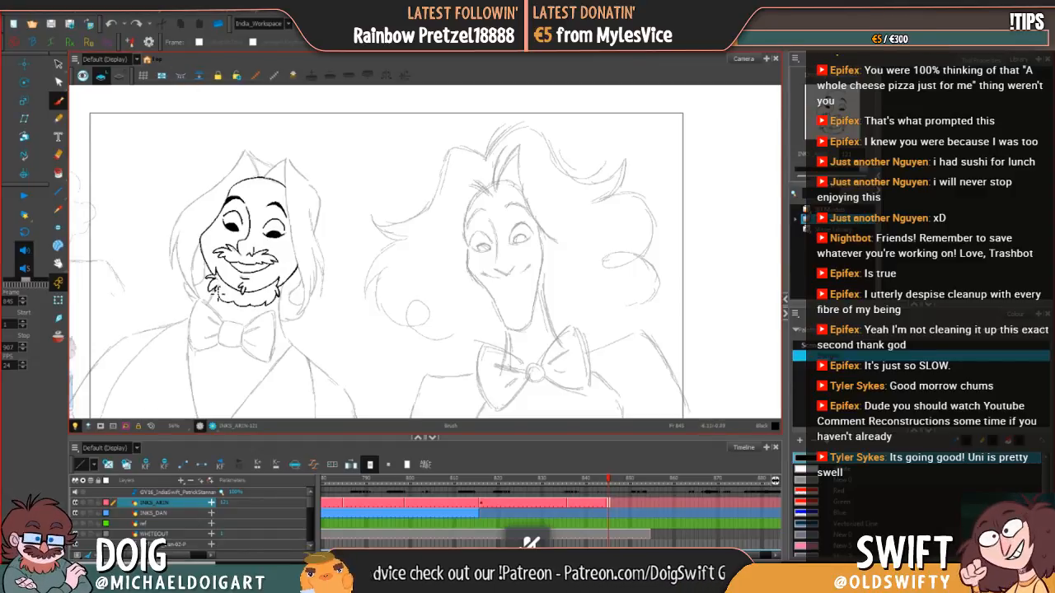
# Step: Ink both sides of the neck below the beard, erasing and redrawing the lower end of the right neck line
pyautogui.moveTo(217, 289); pyautogui.dragTo(216, 305)
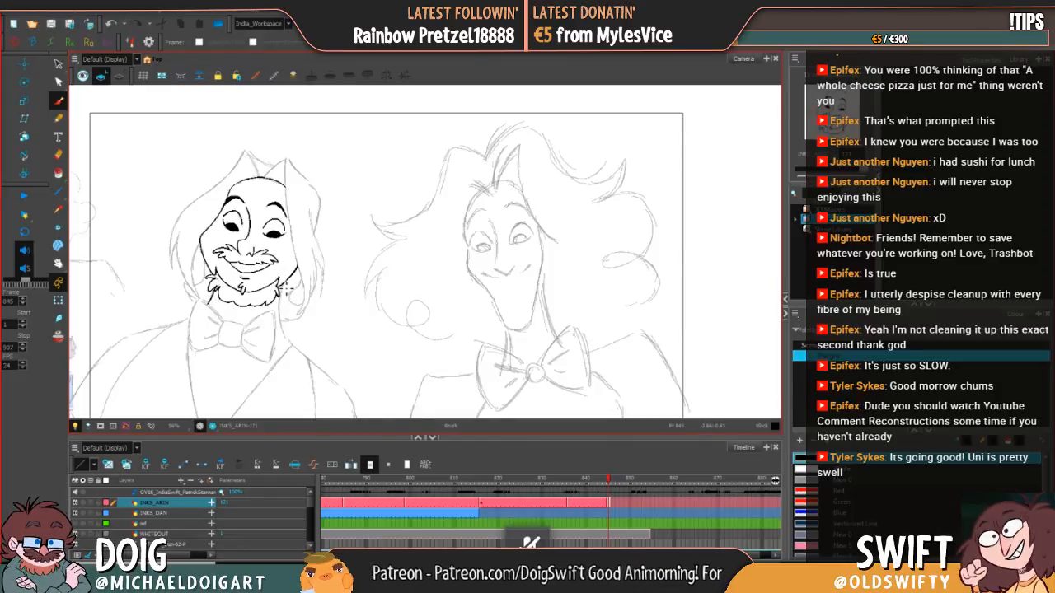
pyautogui.moveTo(281, 285); pyautogui.dragTo(294, 346)
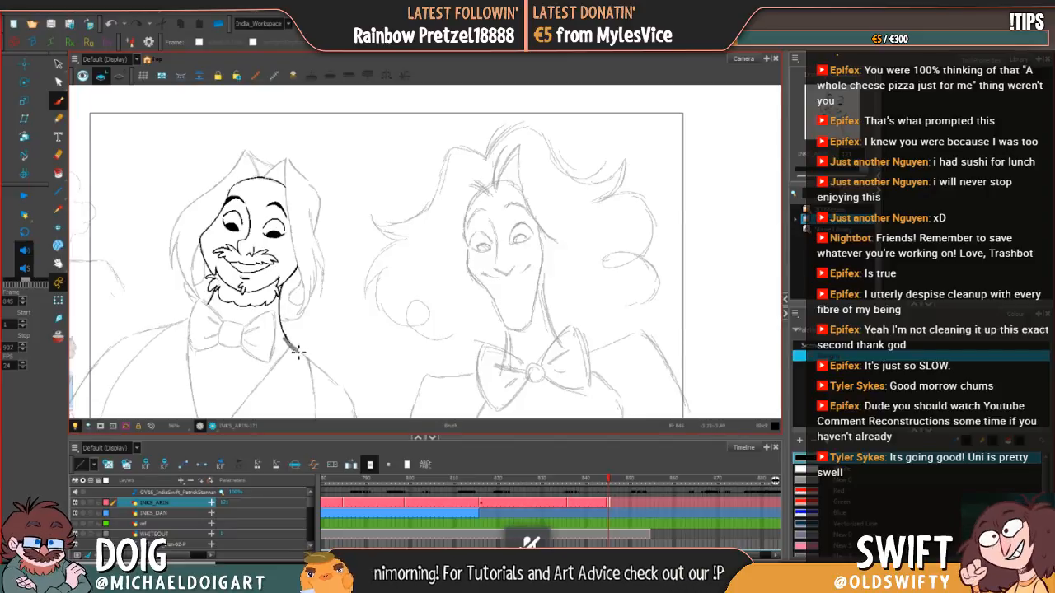
pyautogui.press('e')
pyautogui.moveTo(296, 347); pyautogui.dragTo(288, 339)
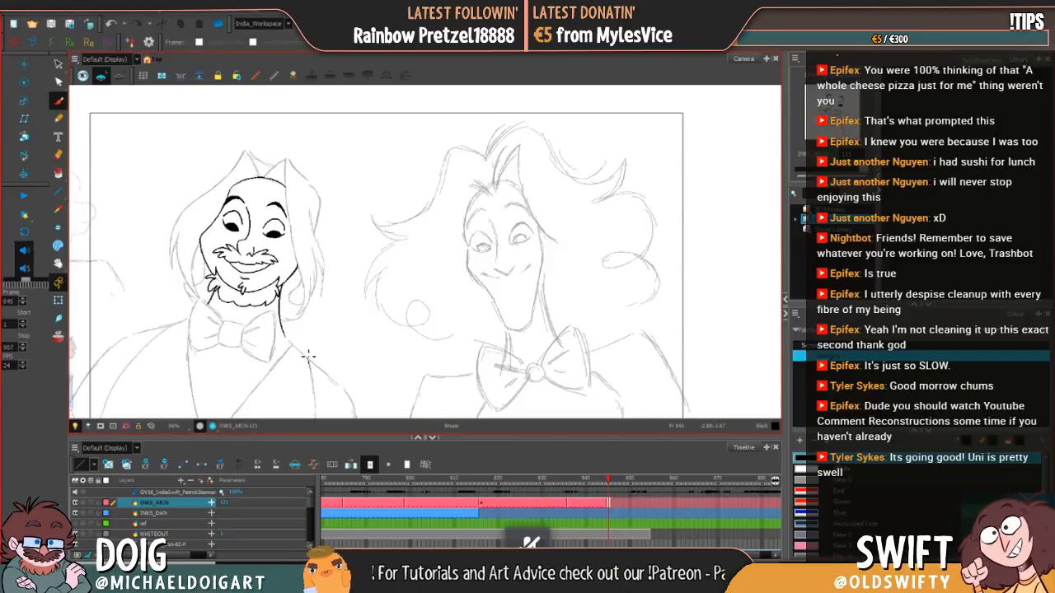
pyautogui.press('b')
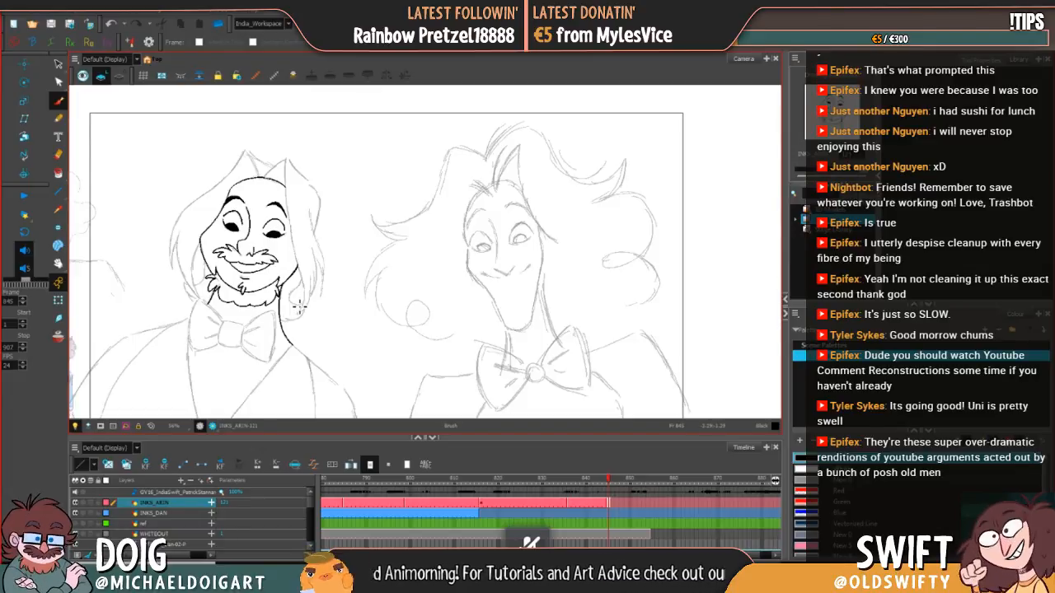
# Step: Ink the sides and lower edge of the bow tie's centre knot, undoing and redrawing the lower stroke
pyautogui.click(58, 263)
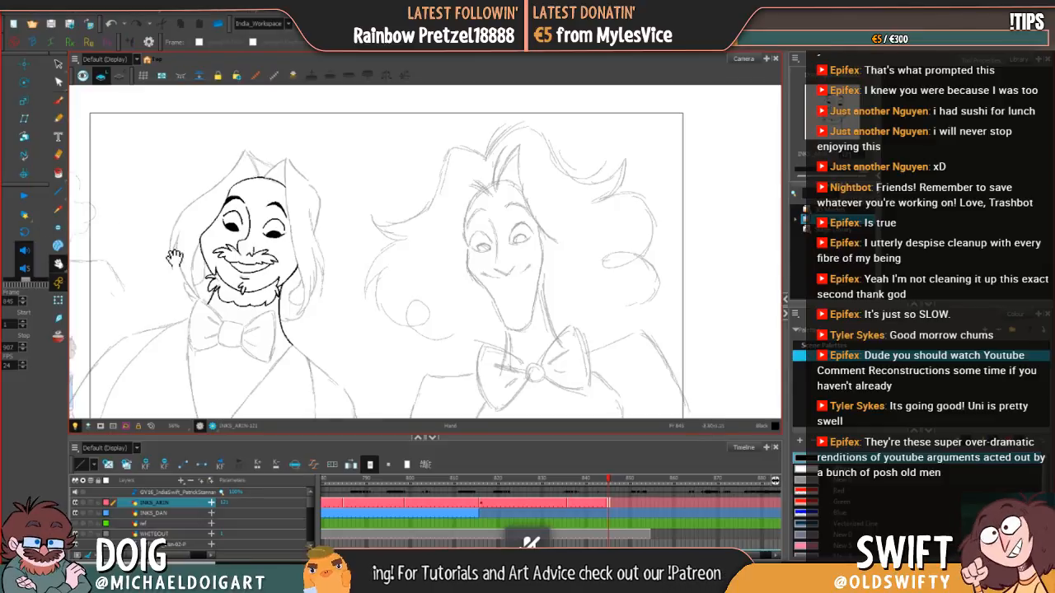
pyautogui.moveTo(305, 279); pyautogui.dragTo(331, 235)
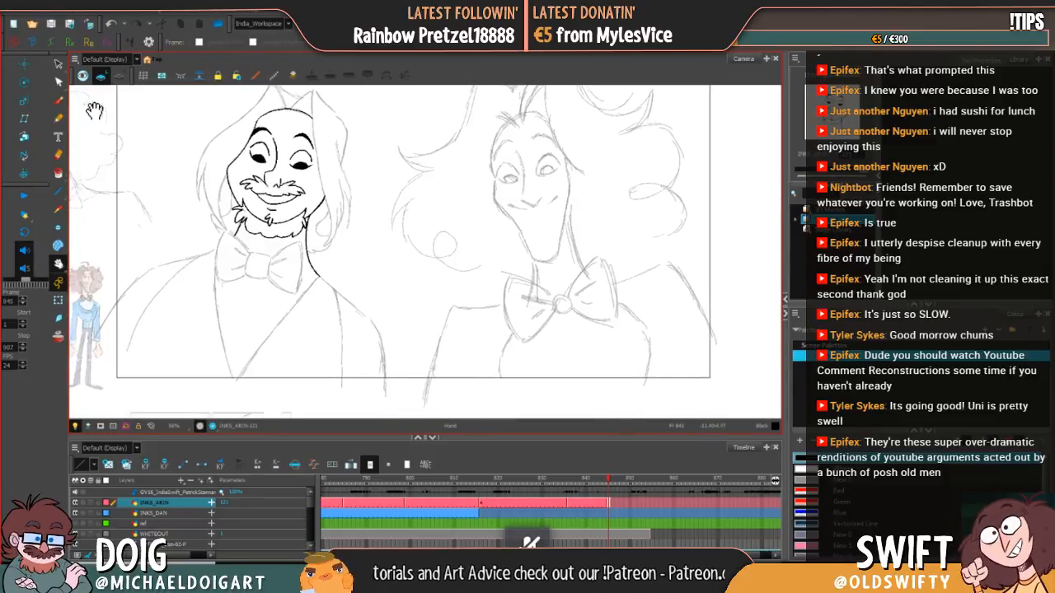
pyautogui.click(58, 100)
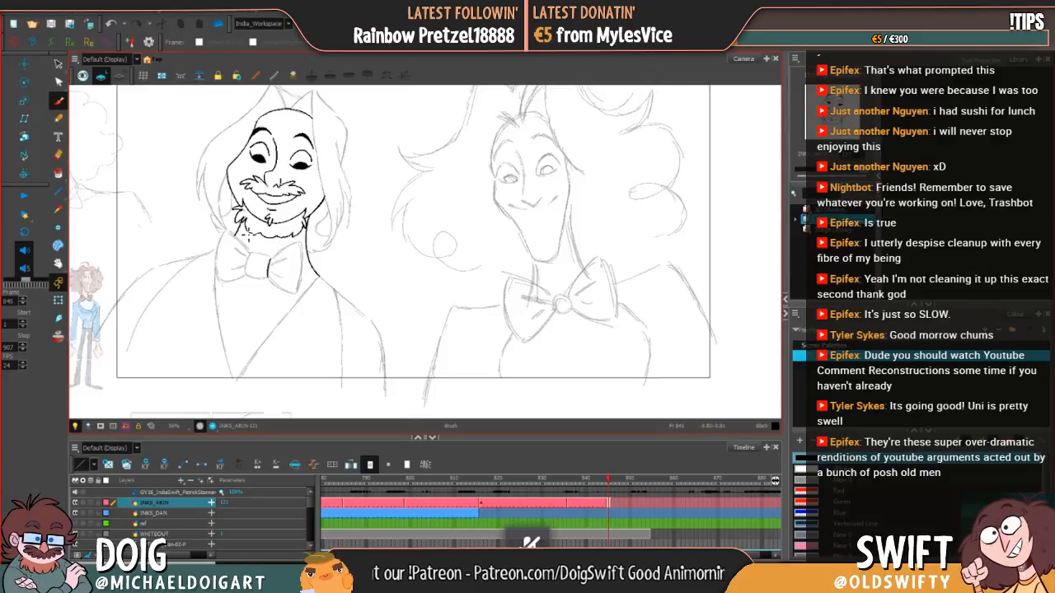
pyautogui.moveTo(249, 254); pyautogui.dragTo(249, 271)
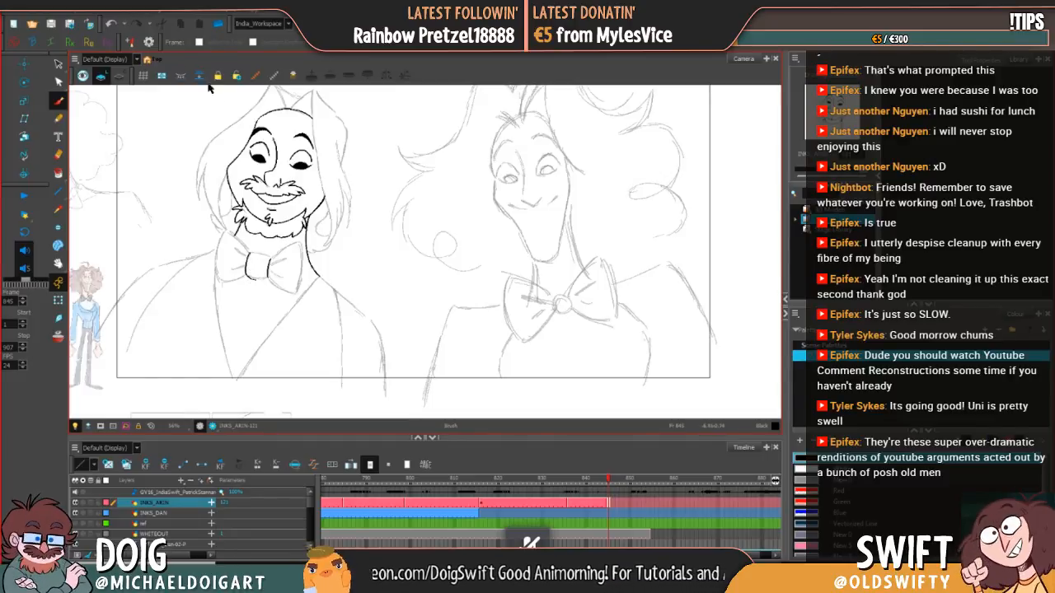
pyautogui.click(110, 23)
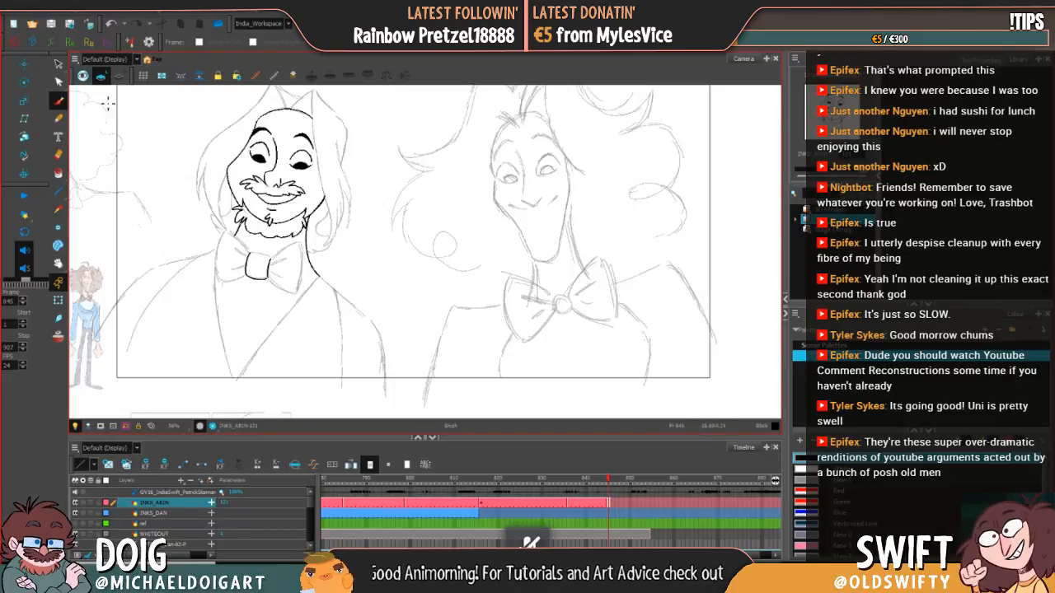
pyautogui.click(59, 64)
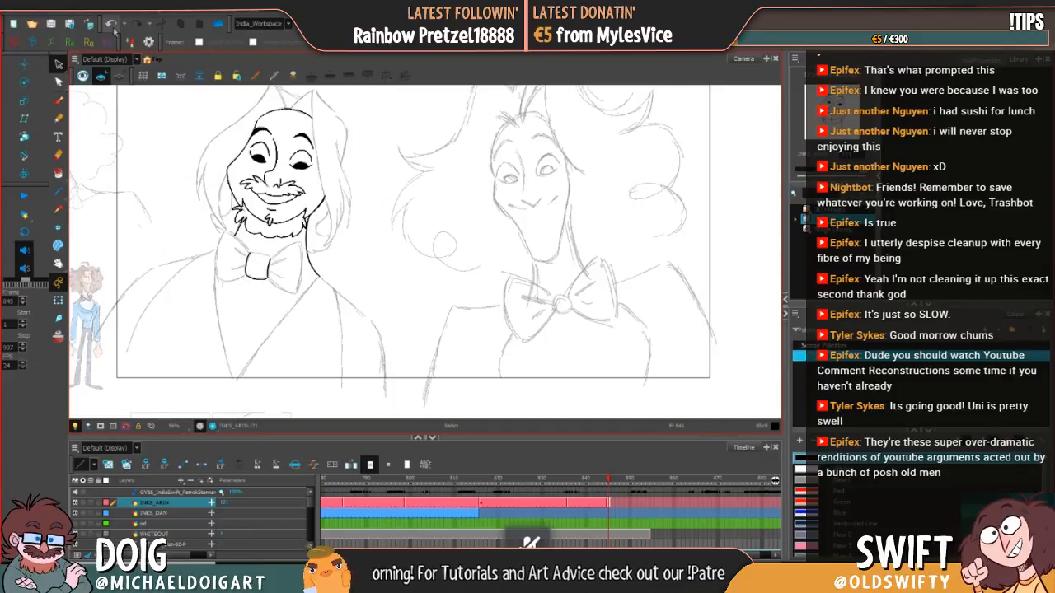
pyautogui.click(59, 99)
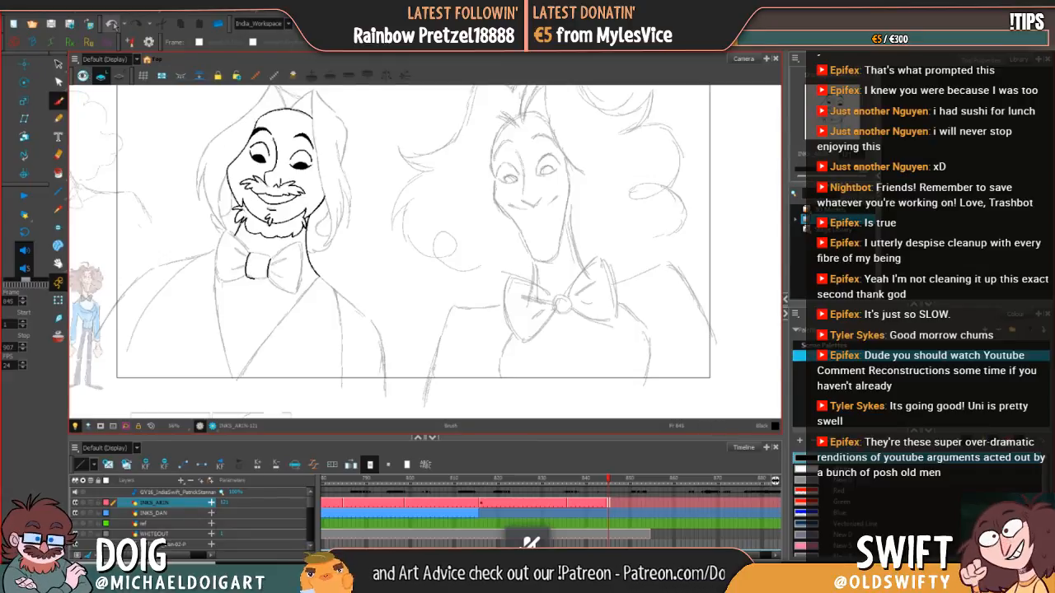
pyautogui.moveTo(249, 278); pyautogui.dragTo(271, 277)
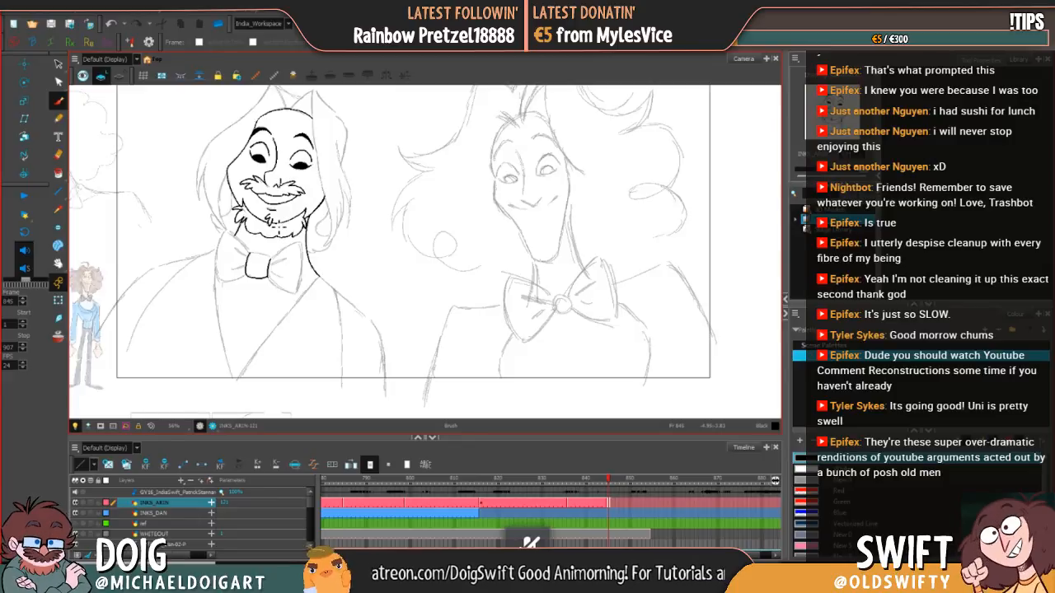
pyautogui.moveTo(259, 277); pyautogui.dragTo(271, 277)
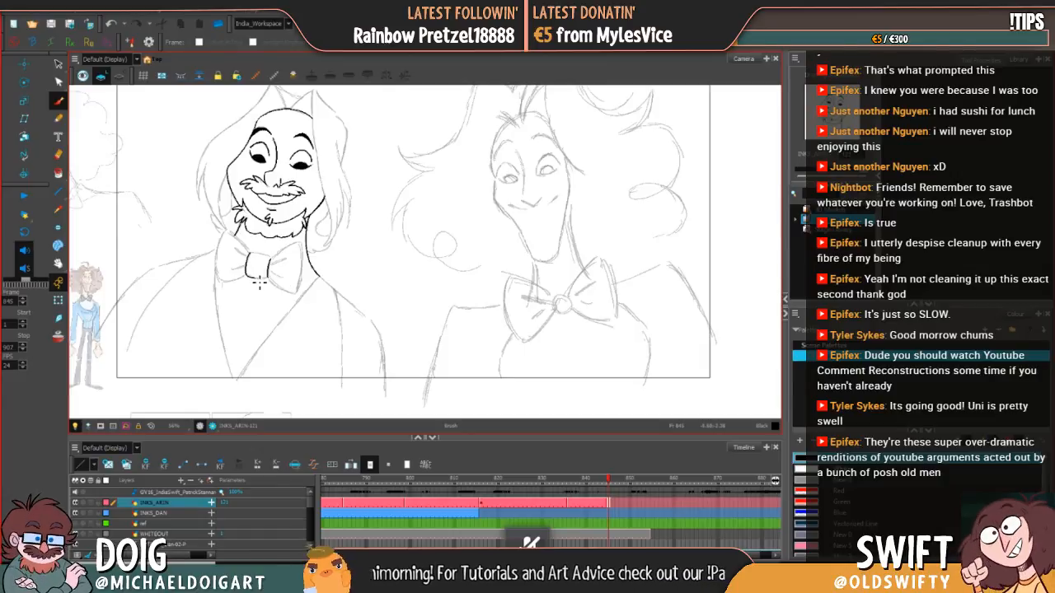
# Step: Ink the upper edge of the bow tie's knot and rework its stroke to close the shape
pyautogui.moveTo(259, 281); pyautogui.dragTo(279, 280)
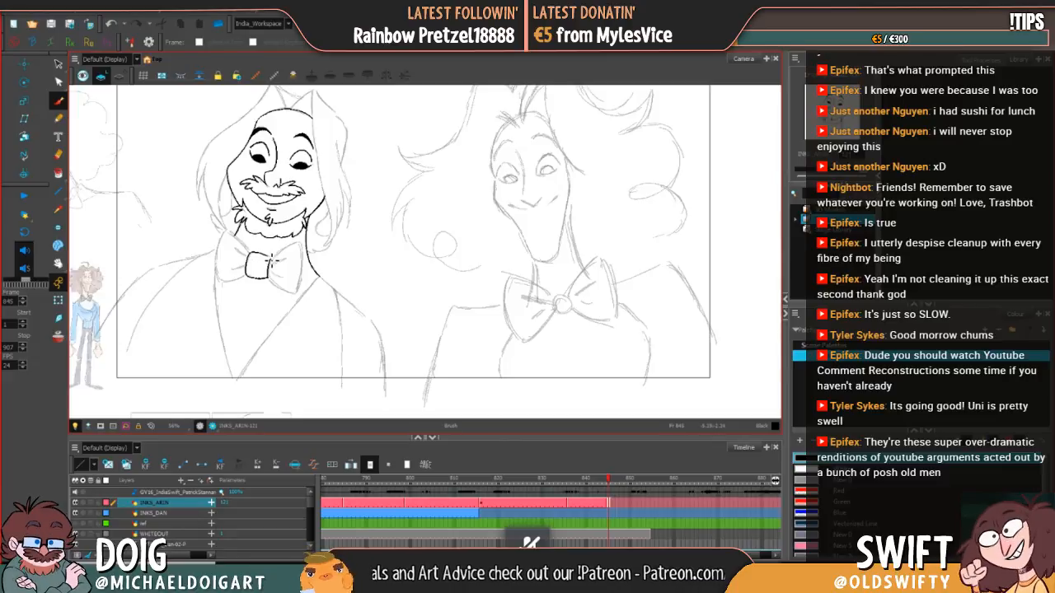
pyautogui.click(111, 24)
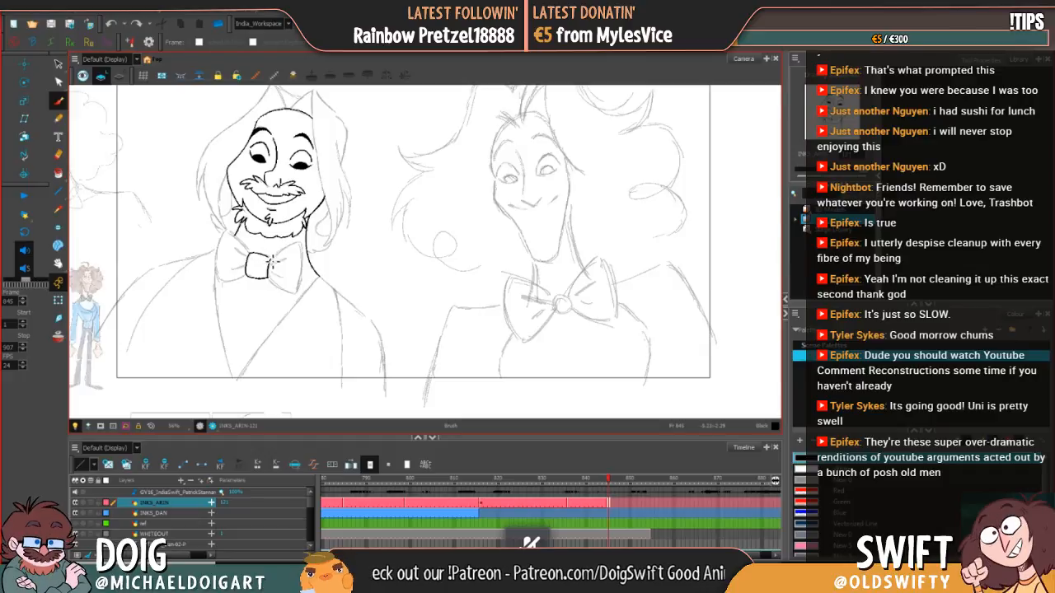
pyautogui.click(58, 64)
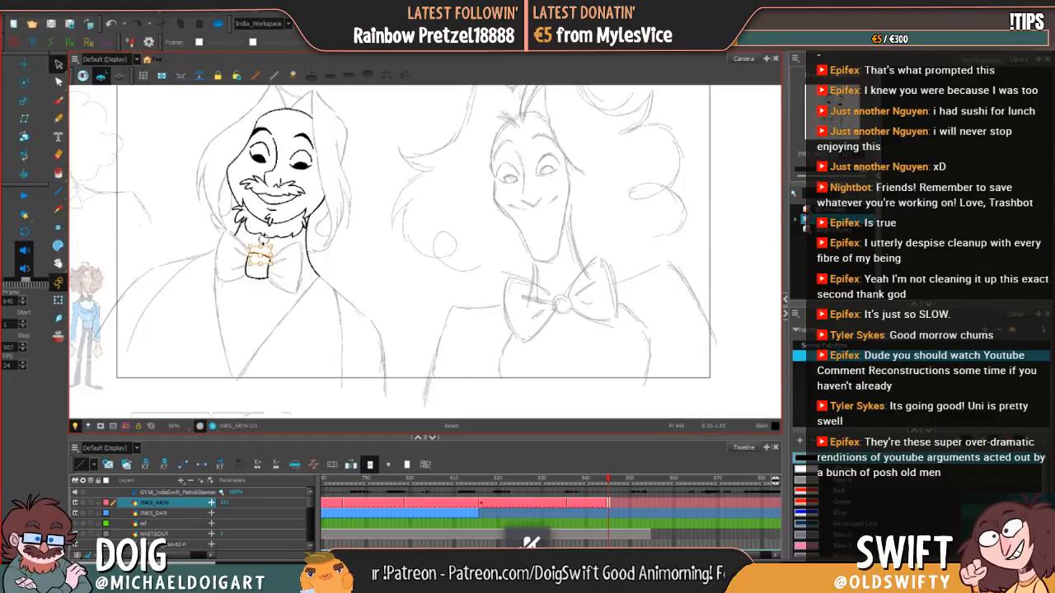
pyautogui.click(257, 258)
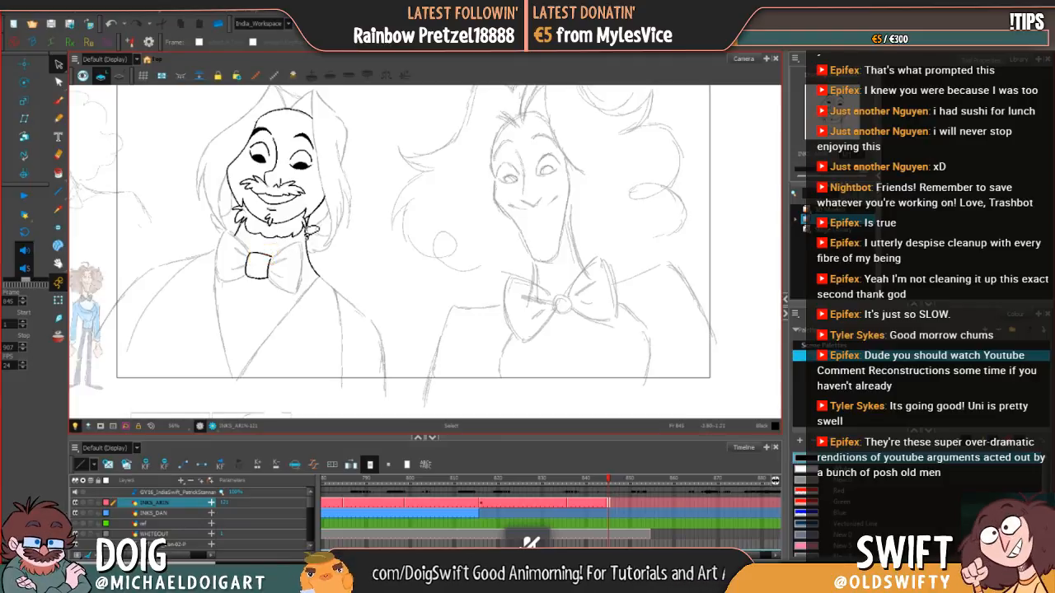
pyautogui.click(58, 100)
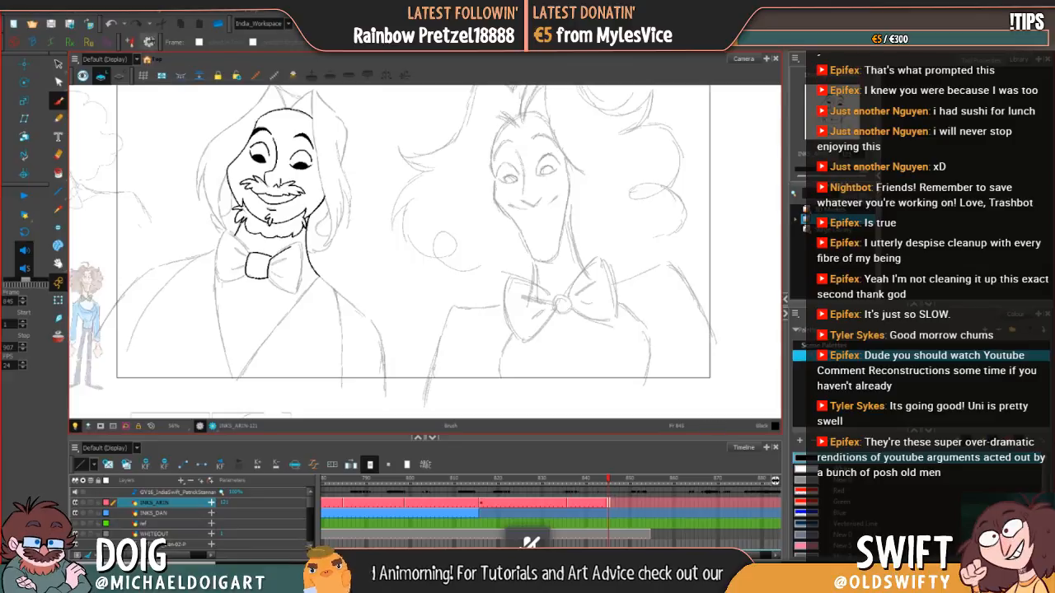
pyautogui.click(112, 24)
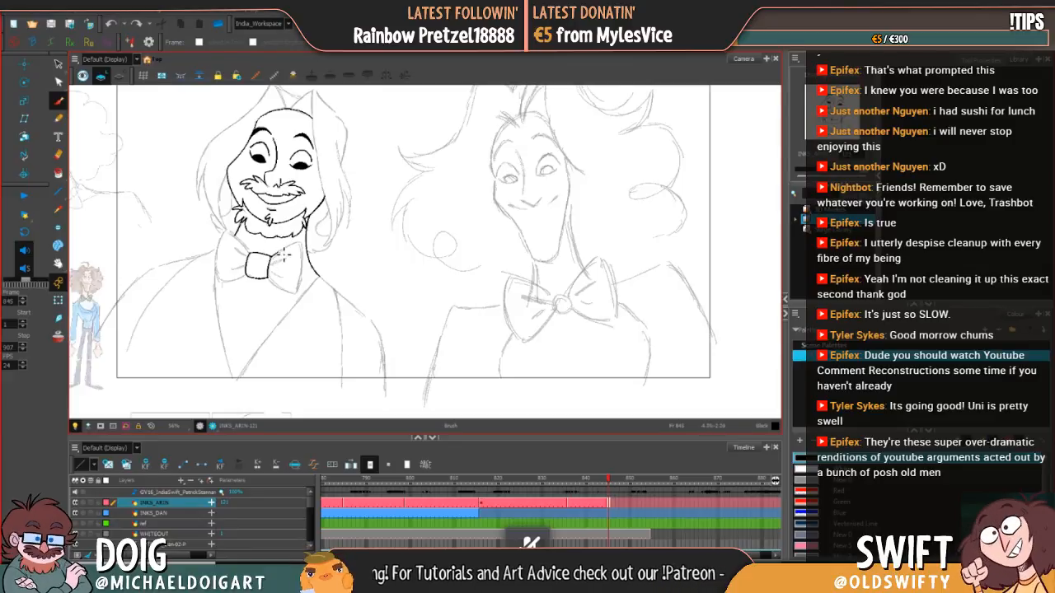
# Step: Ink the outlines of both bow tie loops, undoing and redrawing parts of the left loop
pyautogui.moveTo(284, 255); pyautogui.dragTo(304, 241)
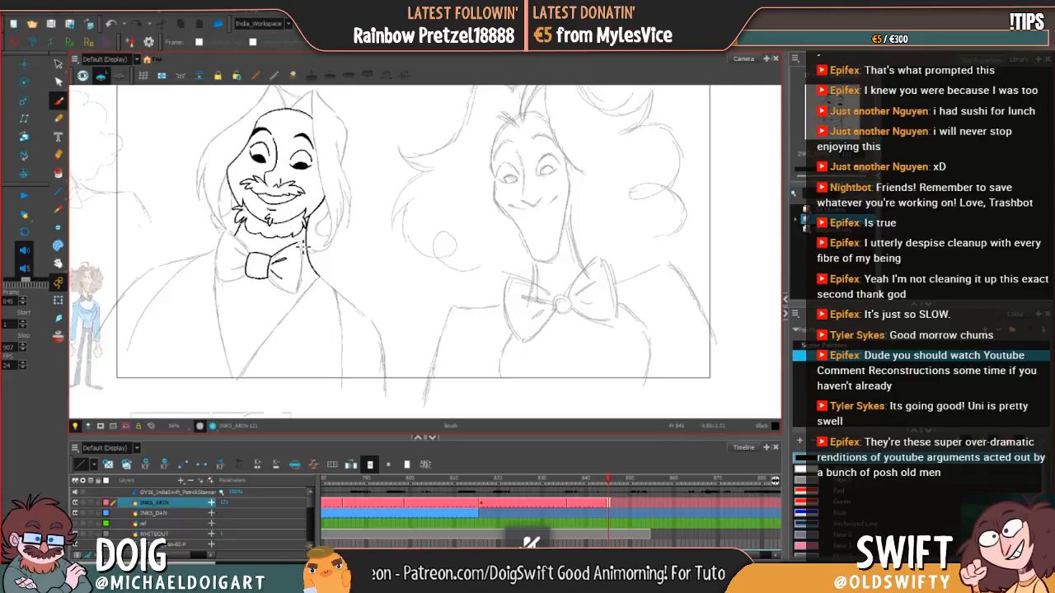
pyautogui.moveTo(307, 252); pyautogui.dragTo(300, 293)
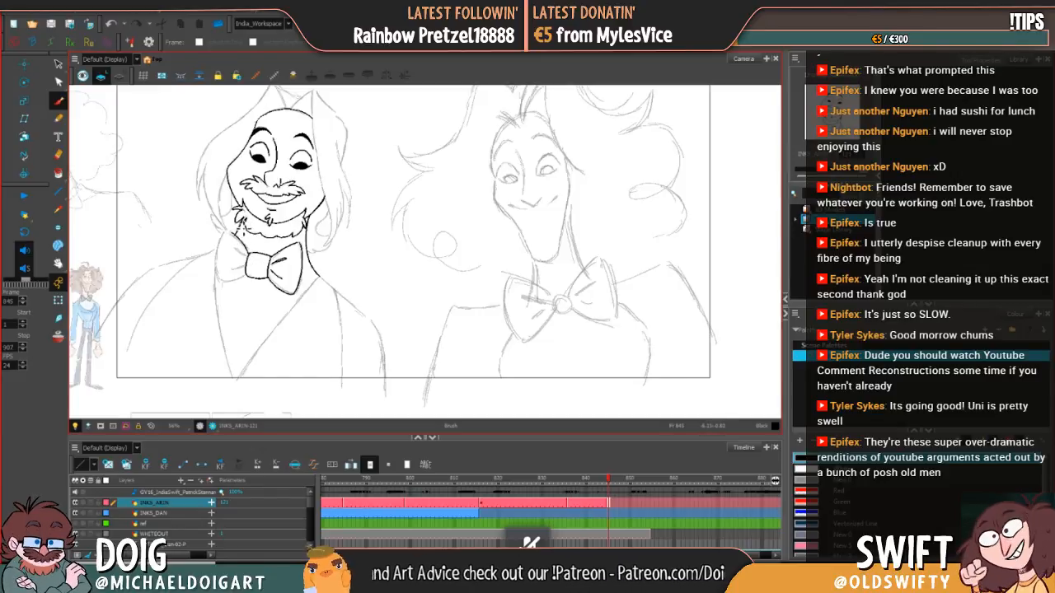
pyautogui.moveTo(233, 235); pyautogui.dragTo(223, 252)
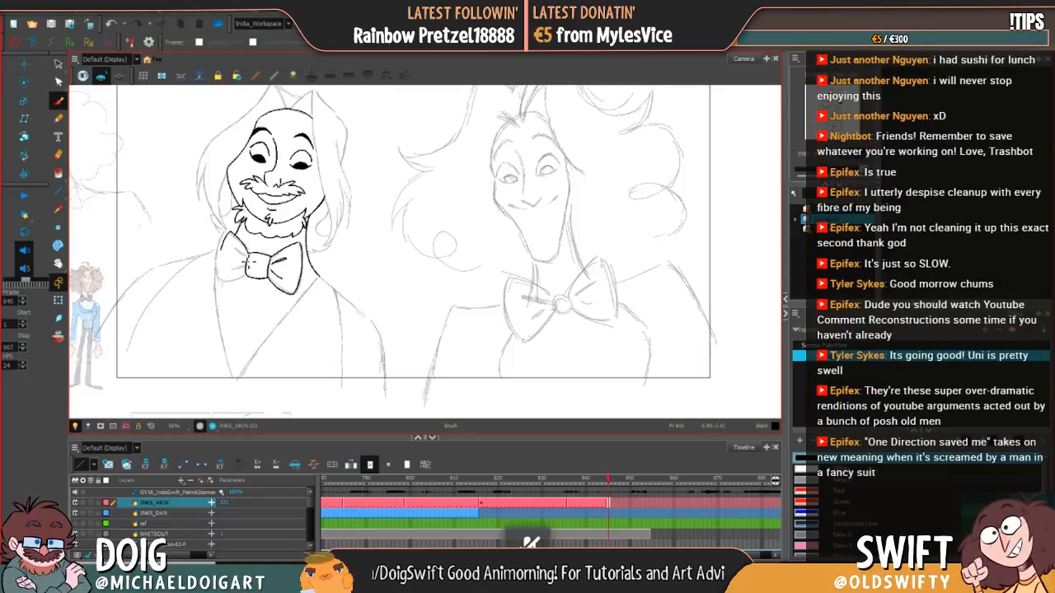
pyautogui.hotkey('alt', 's')
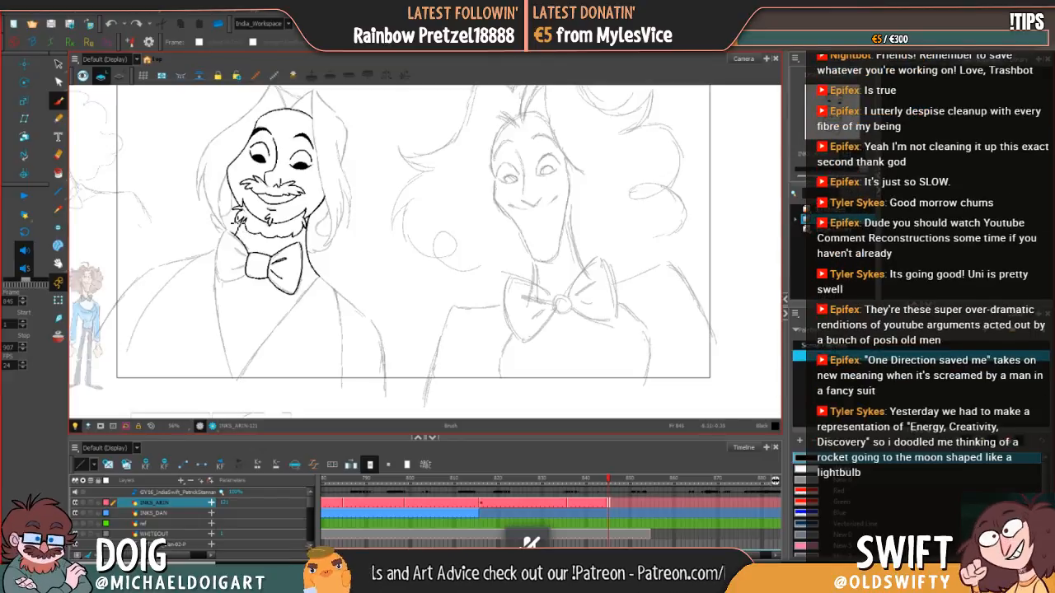
pyautogui.moveTo(220, 253); pyautogui.dragTo(240, 232)
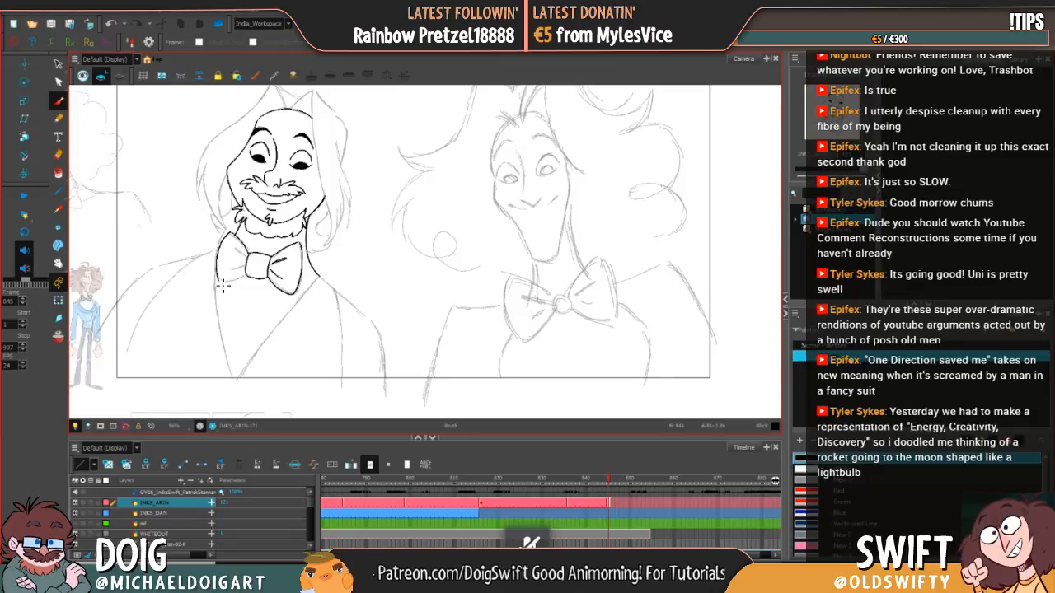
pyautogui.moveTo(220, 285); pyautogui.dragTo(248, 272)
pyautogui.hotkey('ctrl', 'z')
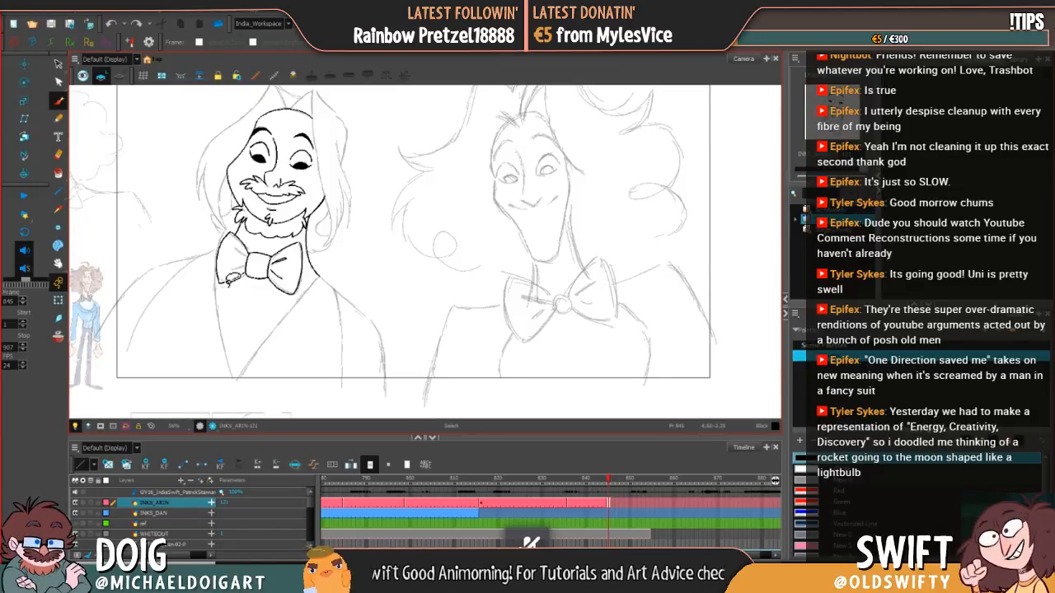
pyautogui.moveTo(219, 285); pyautogui.dragTo(251, 278)
pyautogui.hotkey('ctrl', 'z')
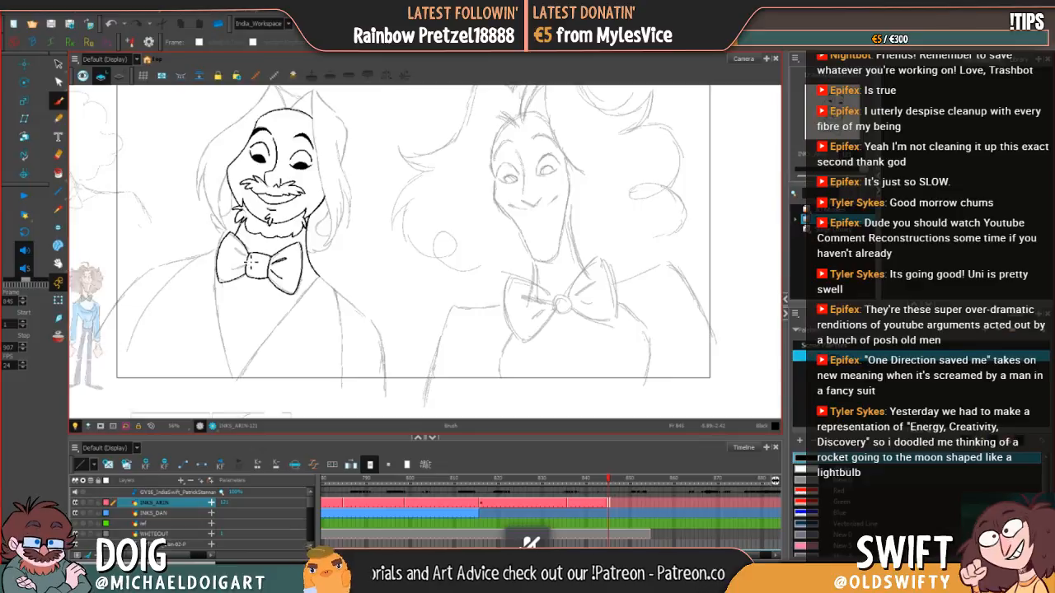
# Step: Ink the short fold creases on the bow tie's left loop beside the knot, undoing and redrawing them
pyautogui.moveTo(239, 253)
pyautogui.mouseDown()
pyautogui.moveTo(262, 266)
pyautogui.moveTo(237, 275)
pyautogui.mouseUp()
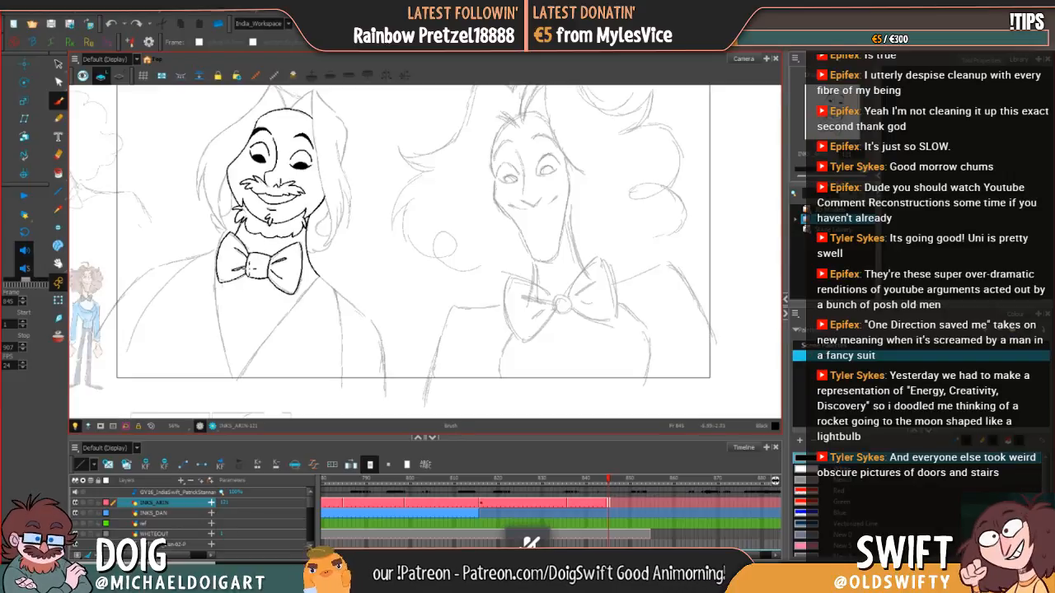
pyautogui.moveTo(241, 249); pyautogui.dragTo(252, 264)
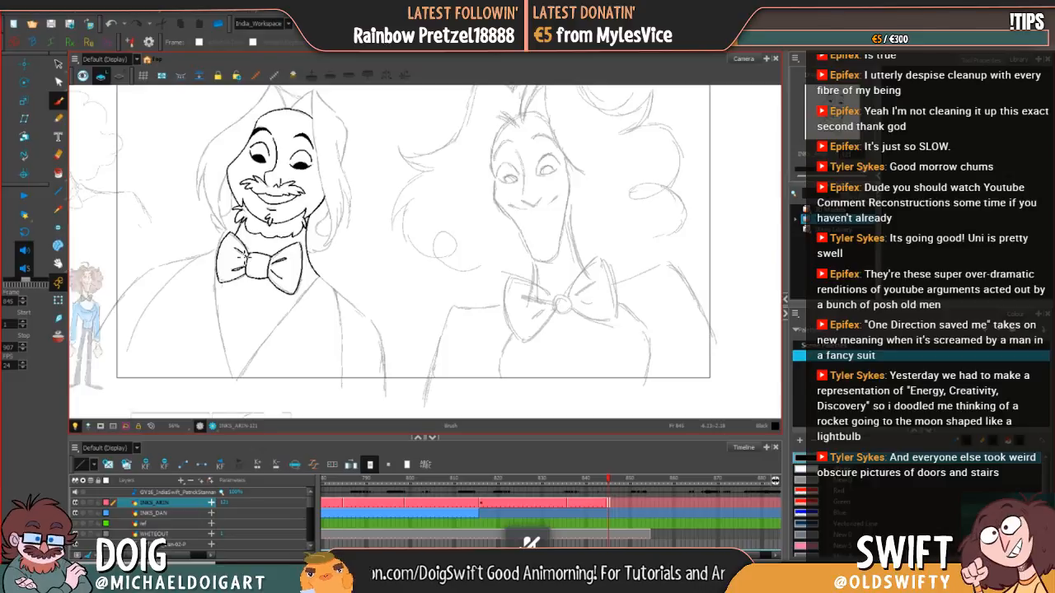
pyautogui.hotkey('ctrl', 'z')
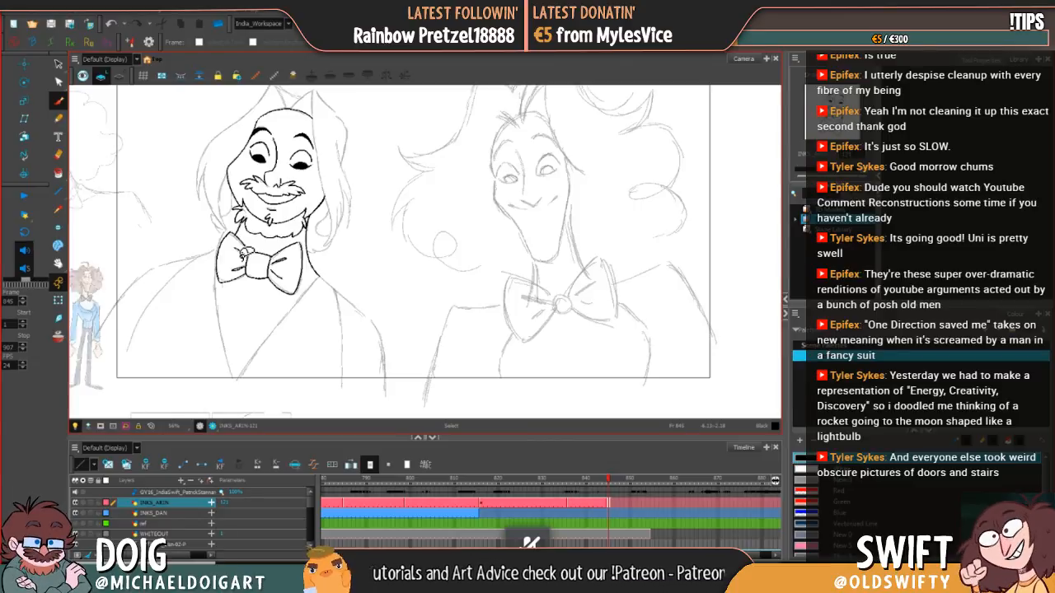
pyautogui.hotkey('ctrl', 'z')
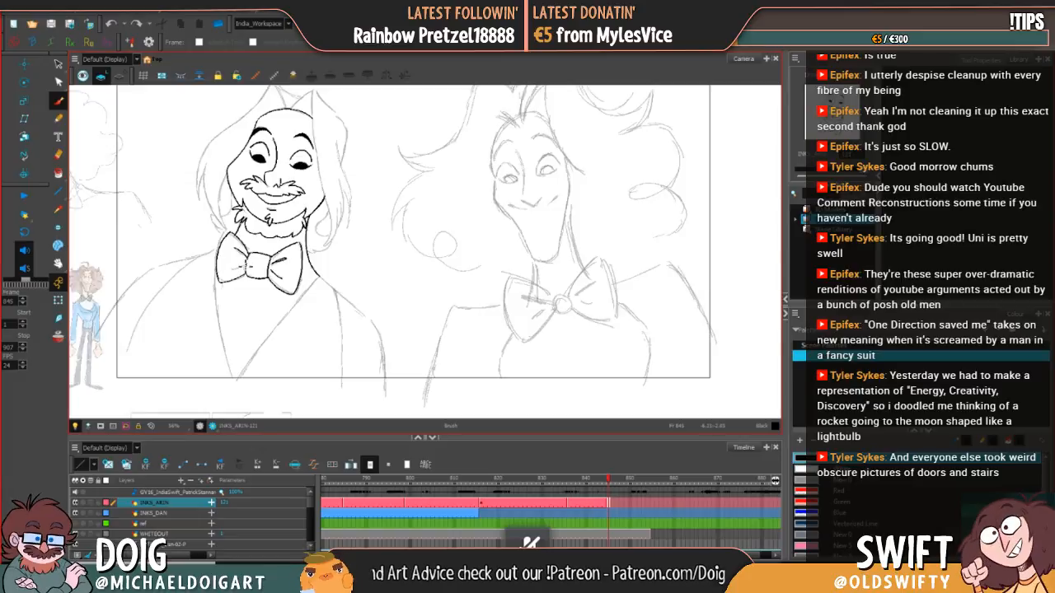
pyautogui.moveTo(248, 266); pyautogui.dragTo(235, 273)
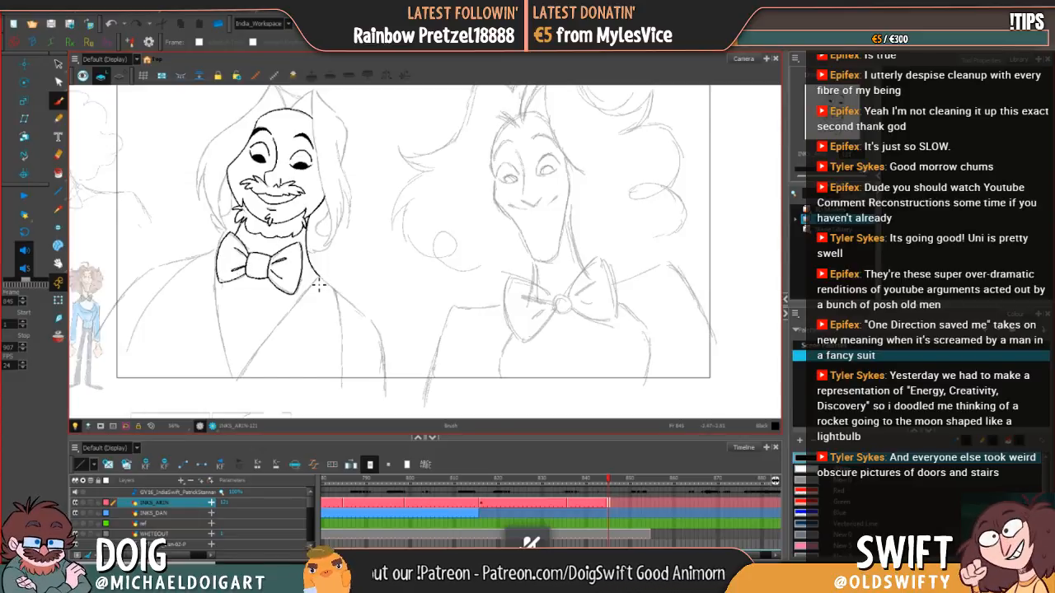
# Step: Ink the right edge of the jacket's V opening from the neck to its lowest point, redrawing the first attempt
pyautogui.moveTo(337, 300); pyautogui.dragTo(330, 296)
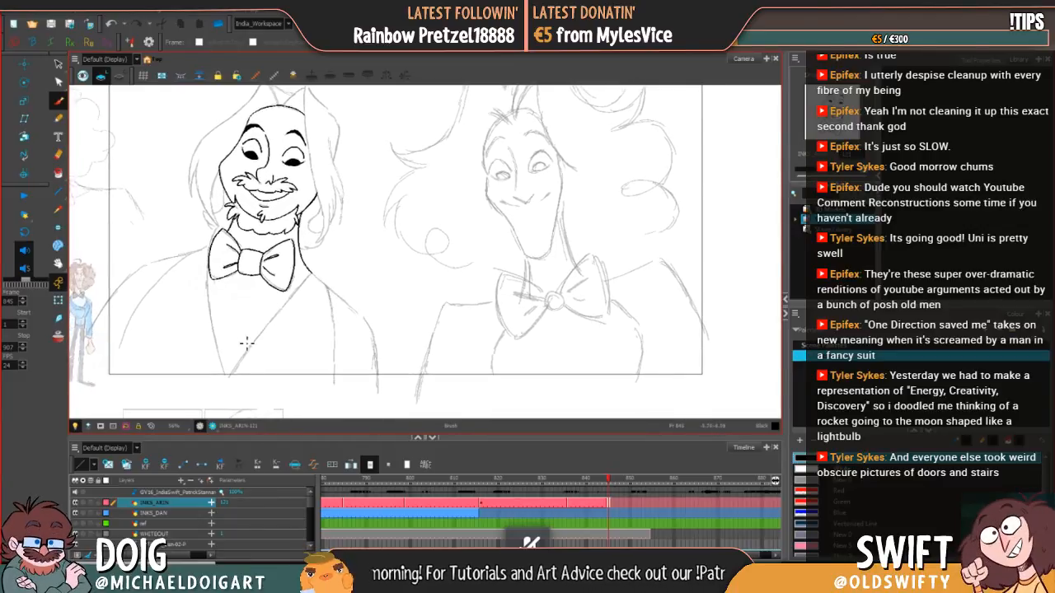
pyautogui.moveTo(248, 357); pyautogui.dragTo(260, 334)
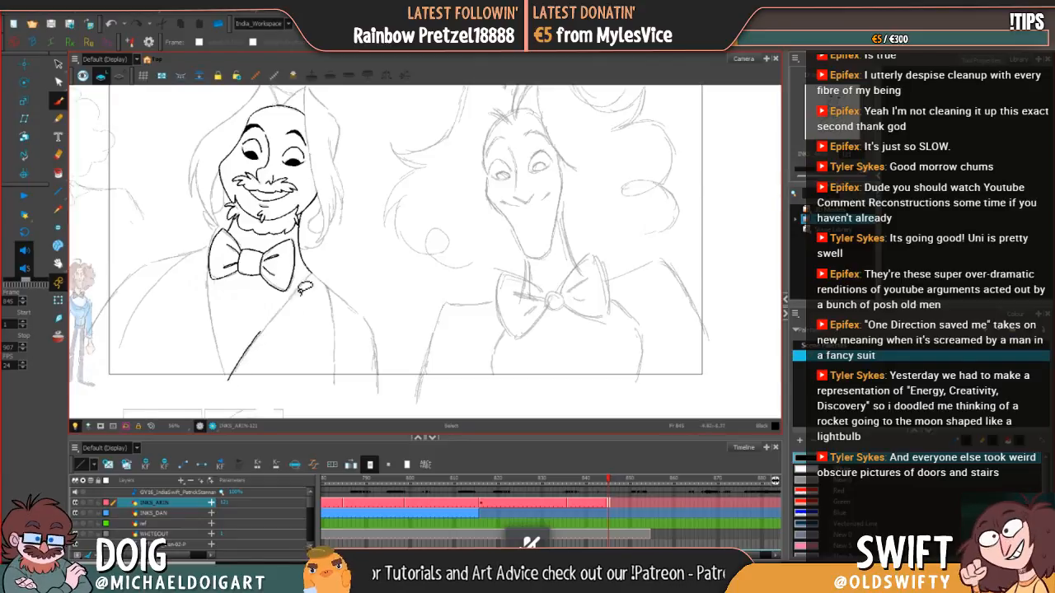
pyautogui.hotkey('ctrl', 'z')
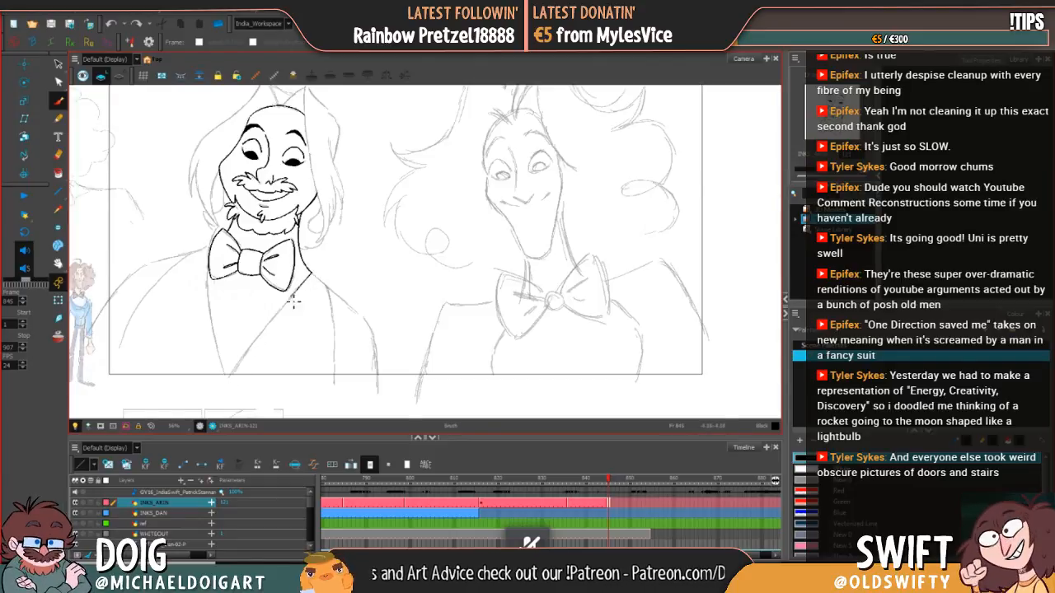
pyautogui.moveTo(270, 328); pyautogui.dragTo(224, 379)
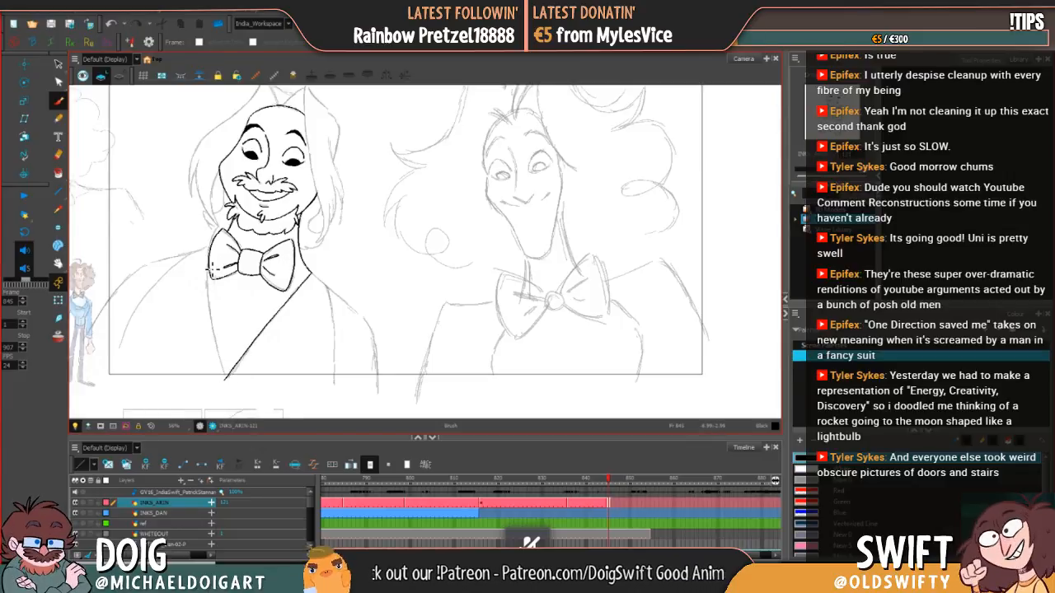
# Step: Ink the left edge of the jacket's V opening from below the bow tie to the point, redrawing failed strokes
pyautogui.moveTo(212, 296); pyautogui.dragTo(220, 339)
pyautogui.hotkey('ctrl', 'z')
pyautogui.moveTo(201, 261); pyautogui.dragTo(215, 323)
pyautogui.hotkey('ctrl', 'z')
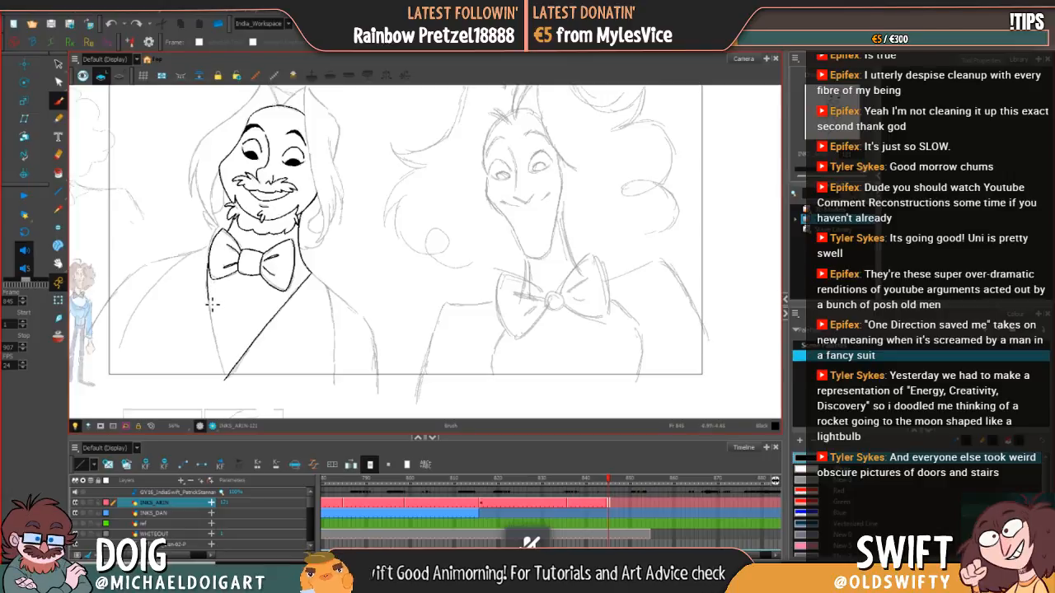
pyautogui.moveTo(212, 305); pyautogui.dragTo(228, 379)
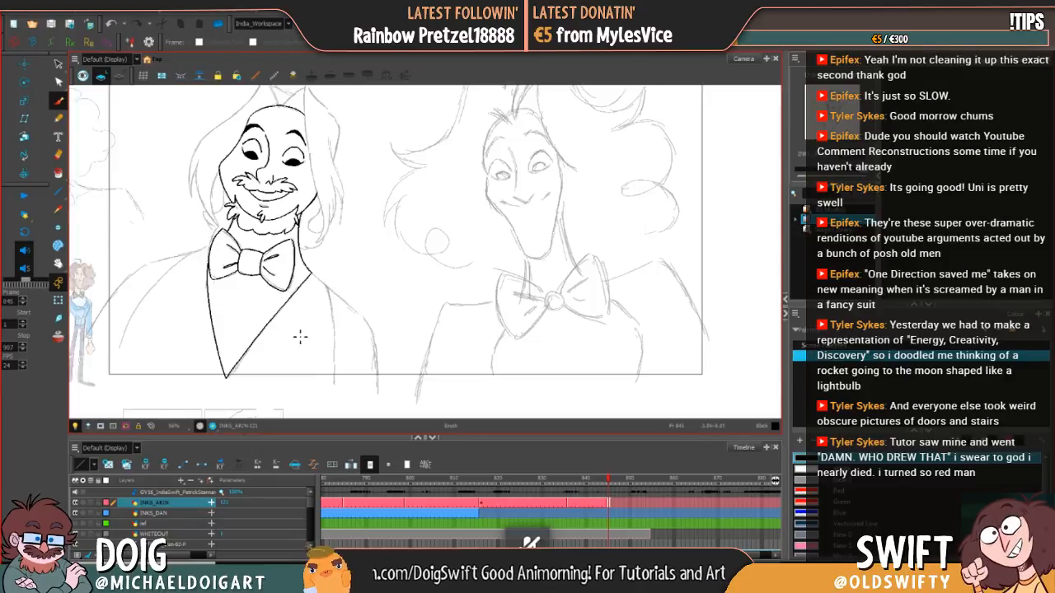
# Step: Ink the small pointed hair tuft rising from the top of the bearded character's forehead
pyautogui.moveTo(295, 362)
pyautogui.mouseDown()
pyautogui.moveTo(311, 353)
pyautogui.moveTo(333, 365)
pyautogui.mouseUp()
pyautogui.moveTo(451, 289); pyautogui.dragTo(407, 319)
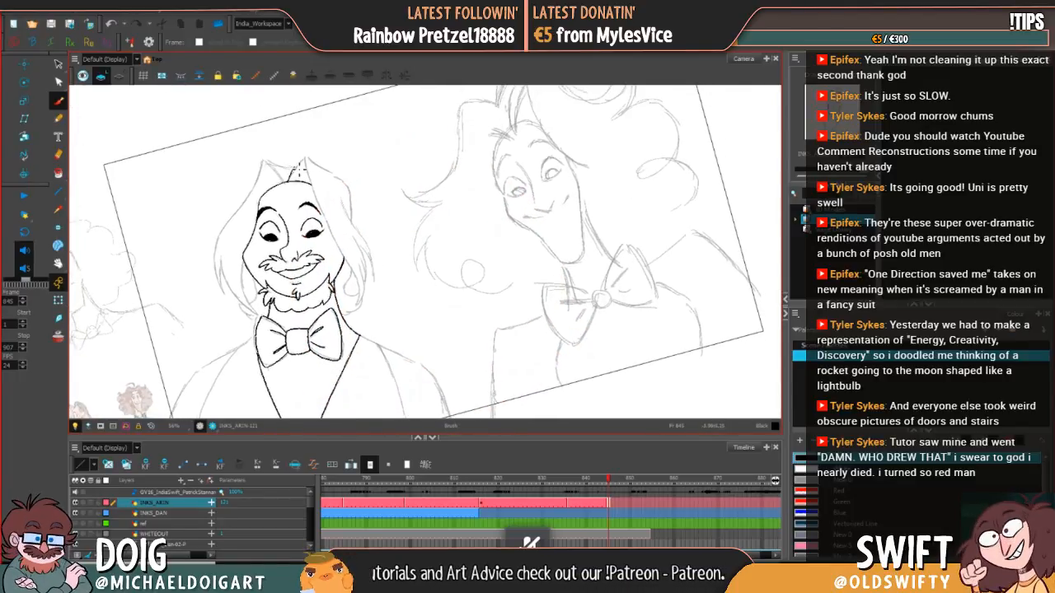
pyautogui.hotkey('ctrl', 'z')
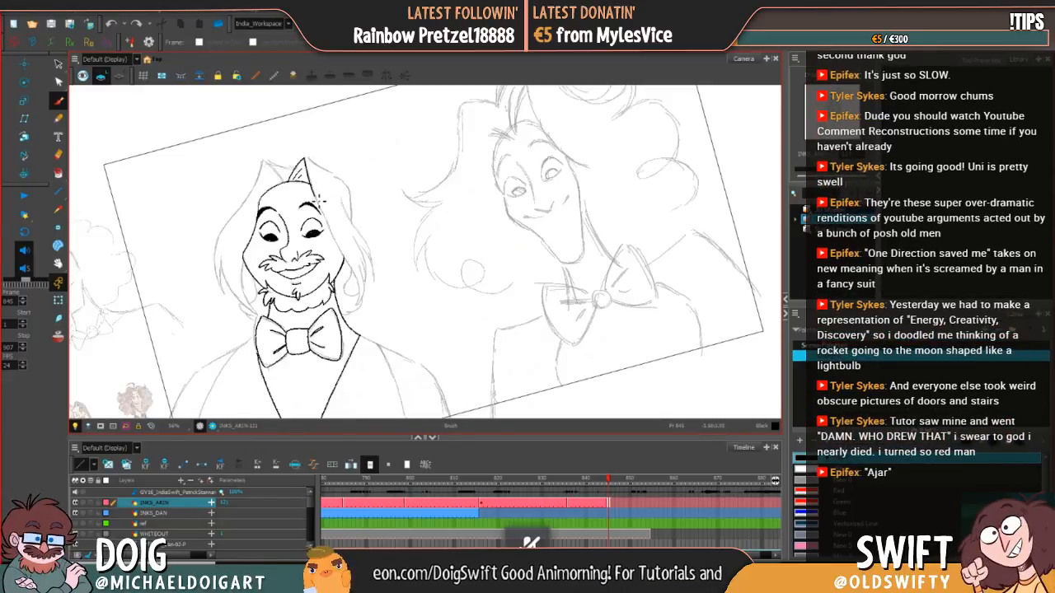
# Step: Ink the hair strand from the tuft's tip down the right side of the face to beside the neck, redrawing failed strokes
pyautogui.moveTo(336, 239); pyautogui.dragTo(351, 269)
pyautogui.hotkey('ctrl', 'z')
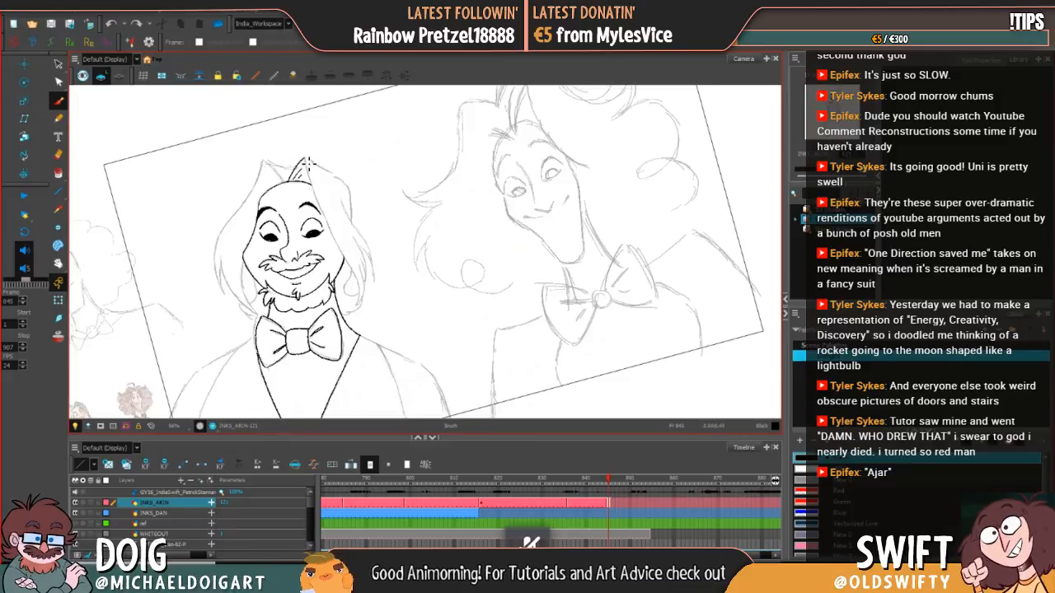
pyautogui.moveTo(313, 188); pyautogui.dragTo(361, 293)
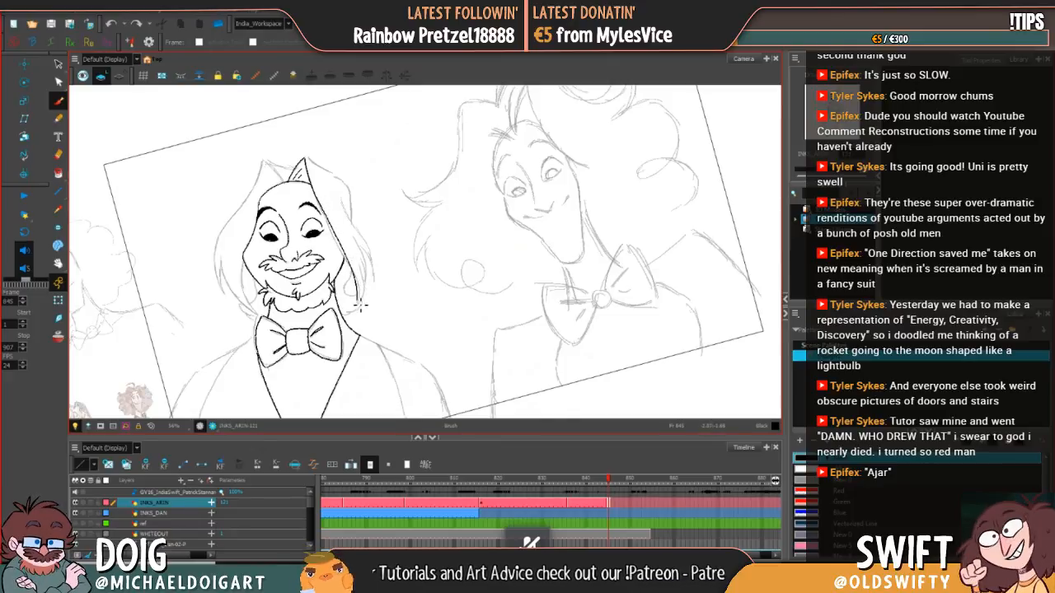
pyautogui.hotkey('ctrl', 'z')
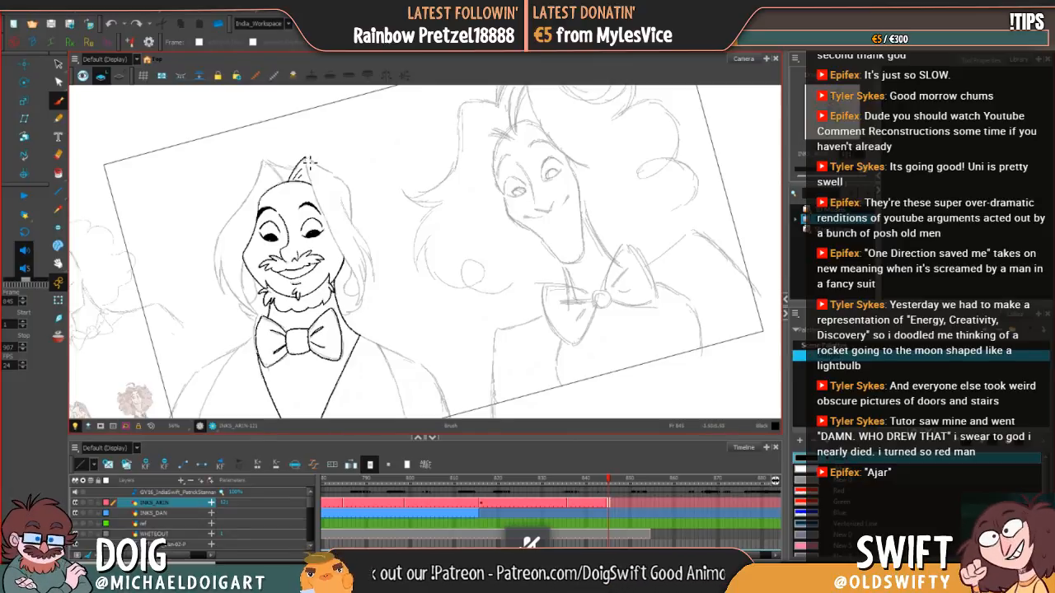
pyautogui.moveTo(311, 162)
pyautogui.mouseDown()
pyautogui.moveTo(359, 308)
pyautogui.moveTo(369, 293)
pyautogui.mouseUp()
pyautogui.hotkey('ctrl', 'z')
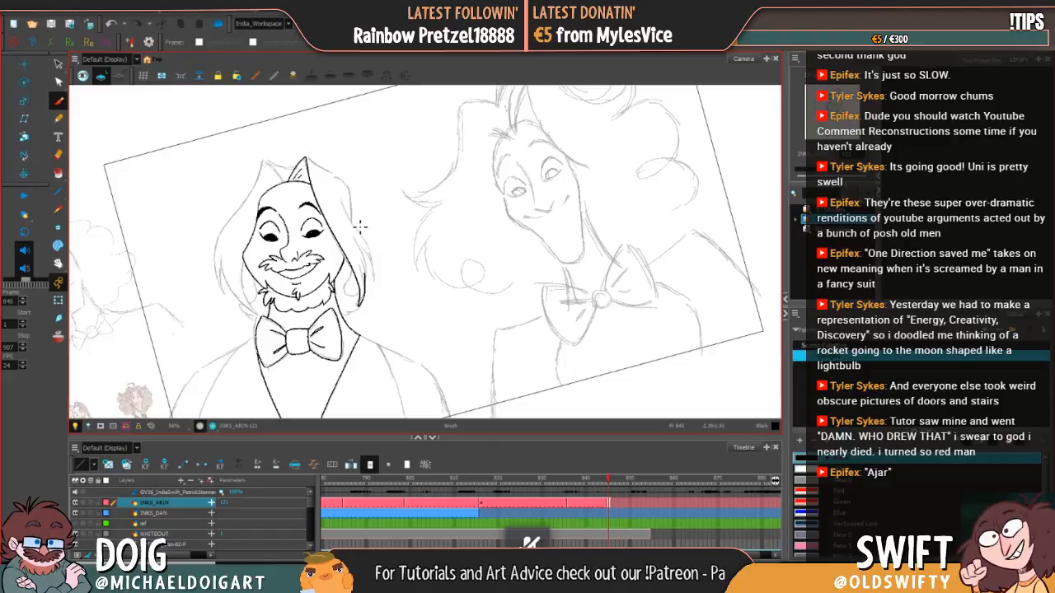
pyautogui.moveTo(360, 225); pyautogui.dragTo(364, 221)
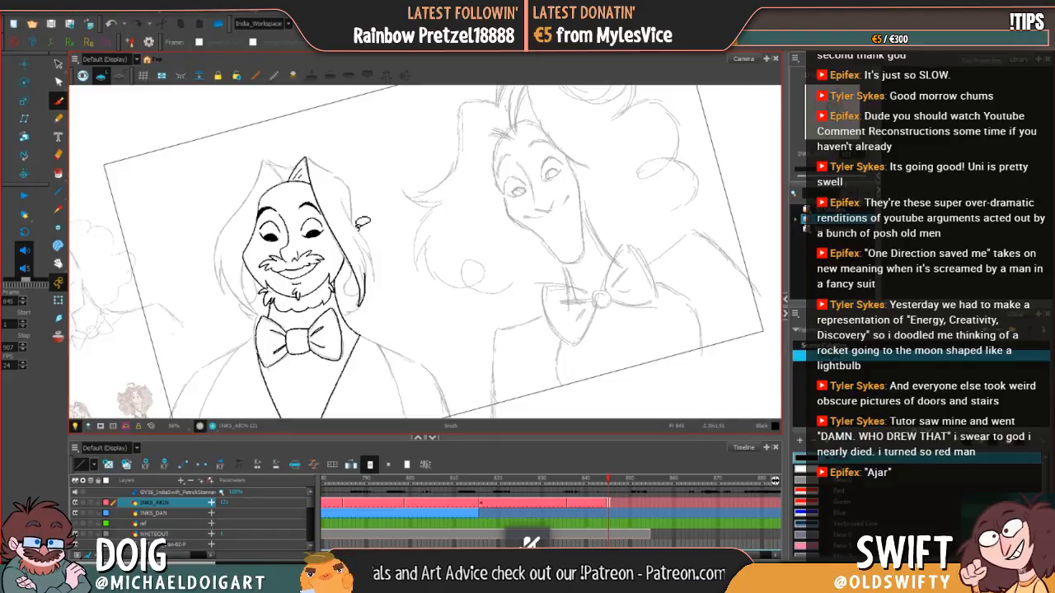
pyautogui.hotkey('ctrl', 'z')
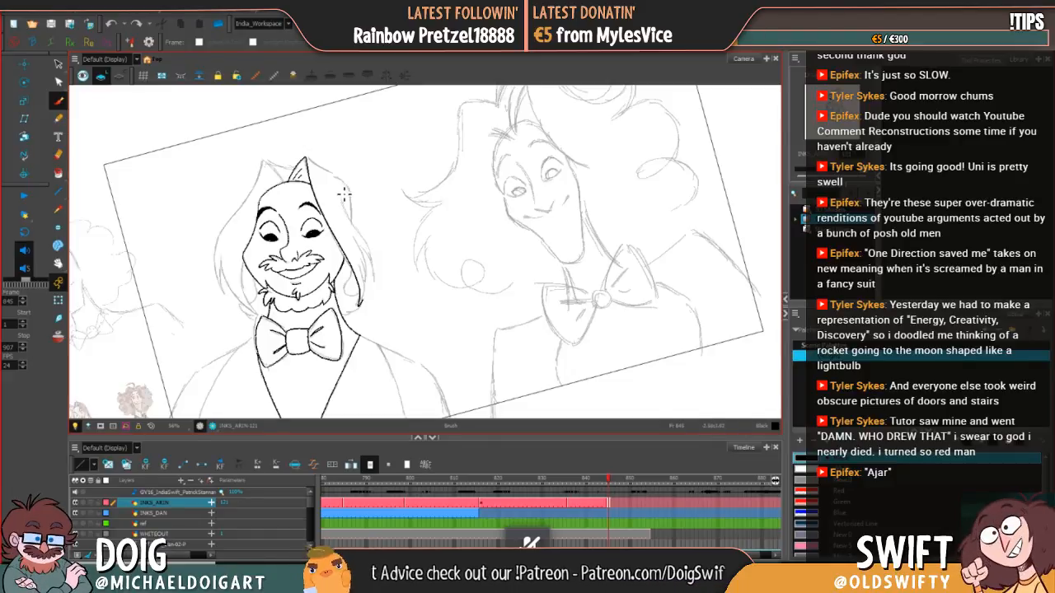
# Step: Select the inked strand on the right side of the face and slightly adjust its size at the lower end
pyautogui.click(57, 63)
pyautogui.click(364, 297)
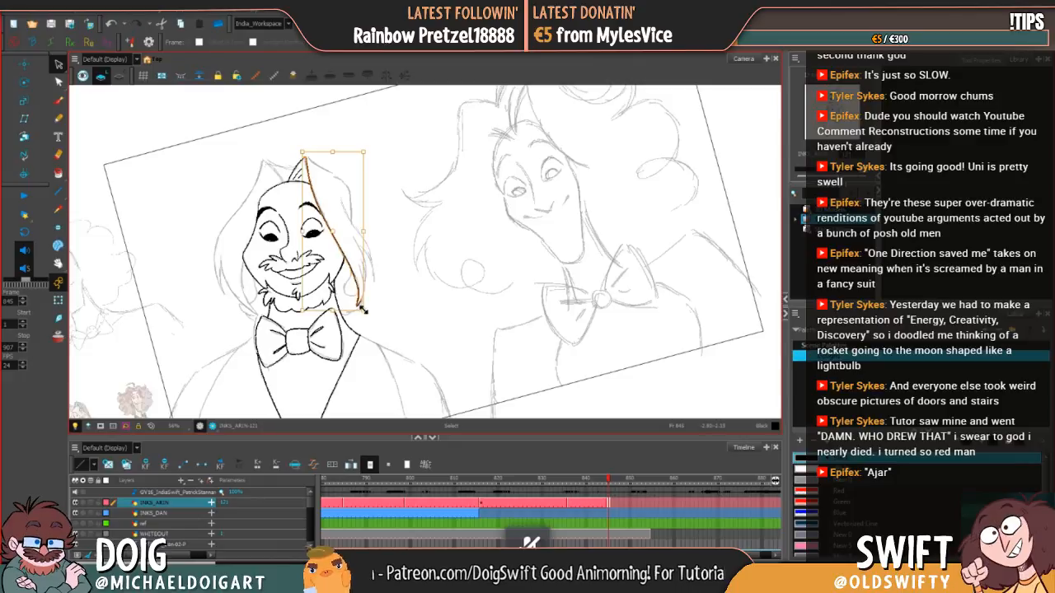
pyautogui.moveTo(362, 308); pyautogui.dragTo(362, 309)
pyautogui.click(387, 302)
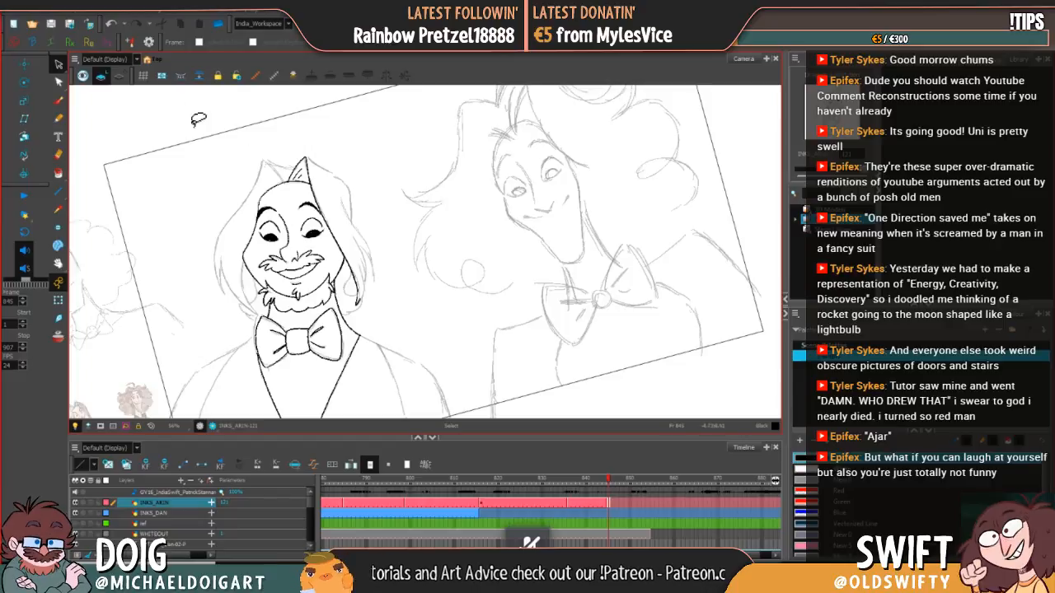
# Step: Ink the outer hair contour from the left peak down the left side of the head, redrawing the first attempt
pyautogui.hotkey('alt', 'b')
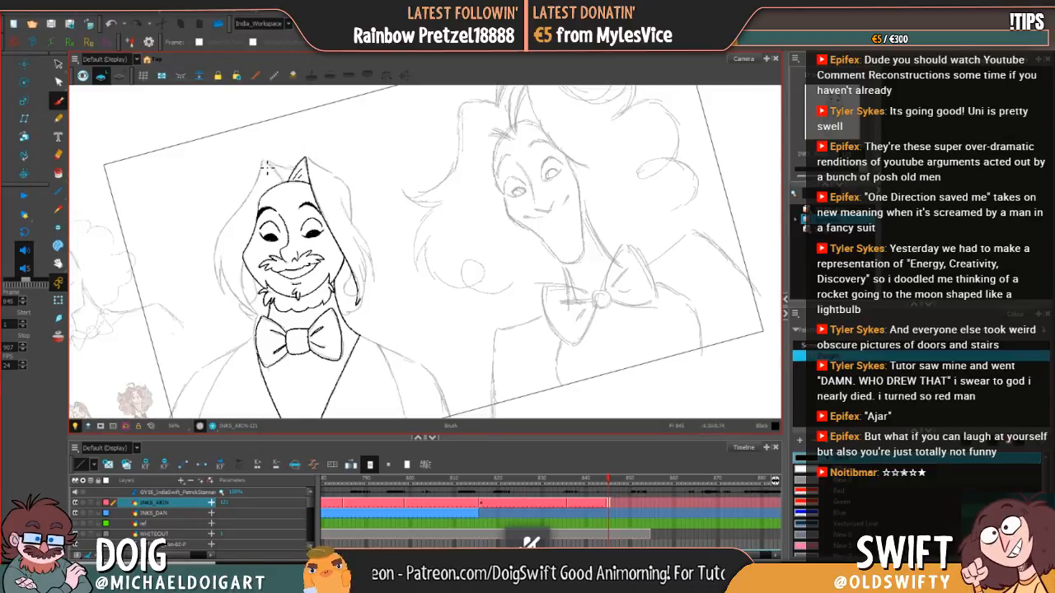
pyautogui.moveTo(267, 167)
pyautogui.mouseDown()
pyautogui.moveTo(226, 231)
pyautogui.moveTo(220, 286)
pyautogui.mouseUp()
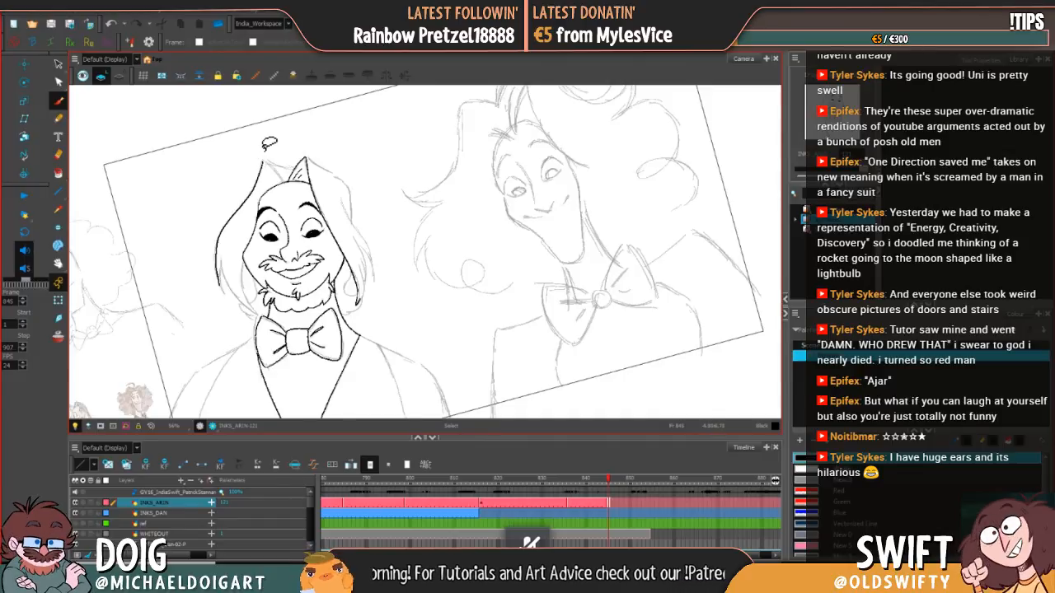
pyautogui.hotkey('ctrl', 'z')
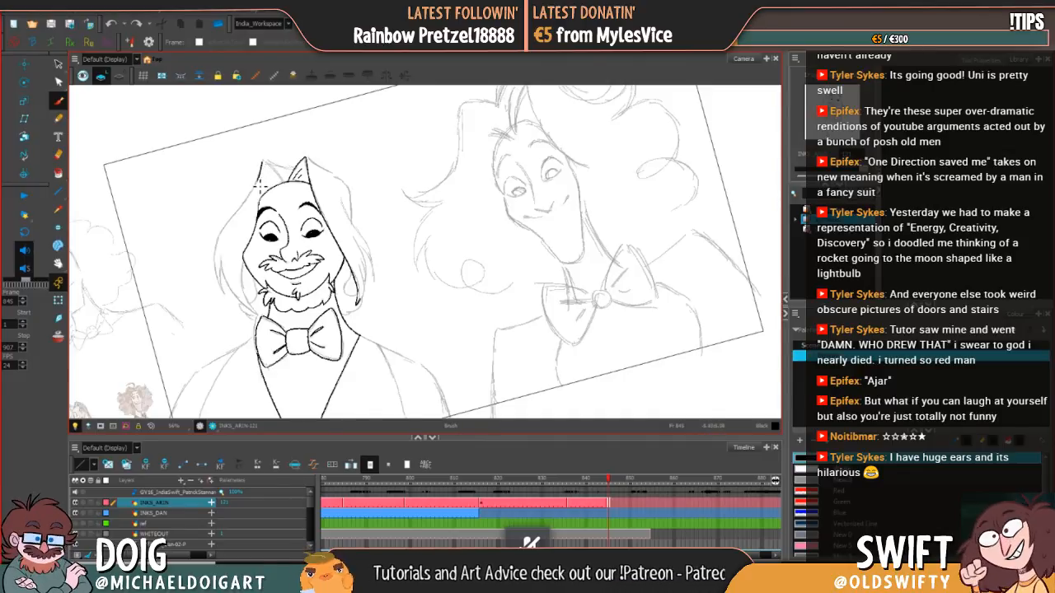
pyautogui.moveTo(257, 186)
pyautogui.mouseDown()
pyautogui.moveTo(223, 230)
pyautogui.moveTo(218, 286)
pyautogui.moveTo(225, 264)
pyautogui.mouseUp()
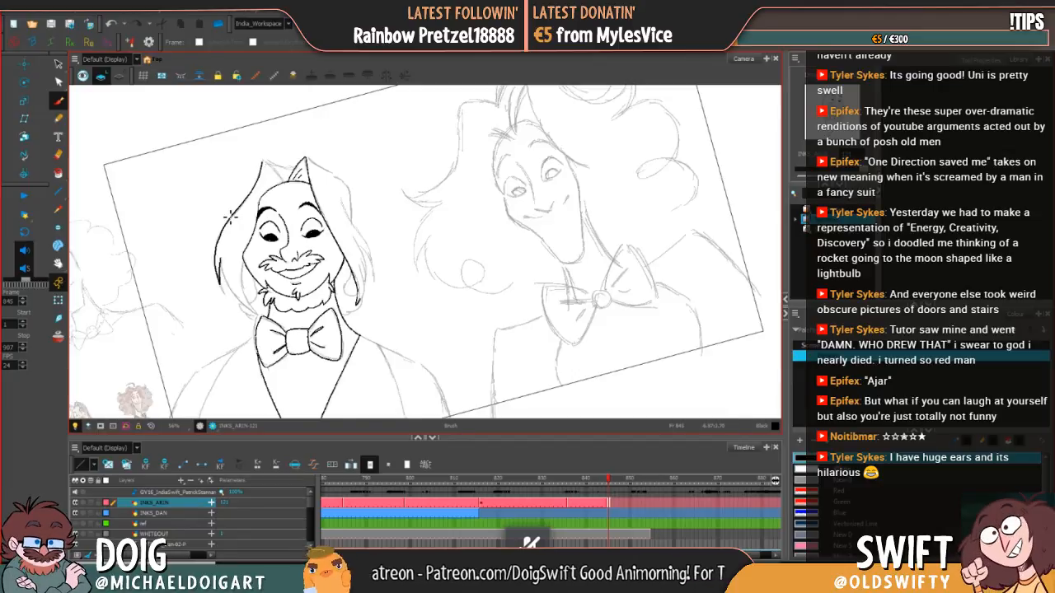
pyautogui.moveTo(225, 231)
pyautogui.mouseDown()
pyautogui.moveTo(223, 248)
pyautogui.moveTo(231, 232)
pyautogui.mouseUp()
pyautogui.hotkey('alt', 'e')
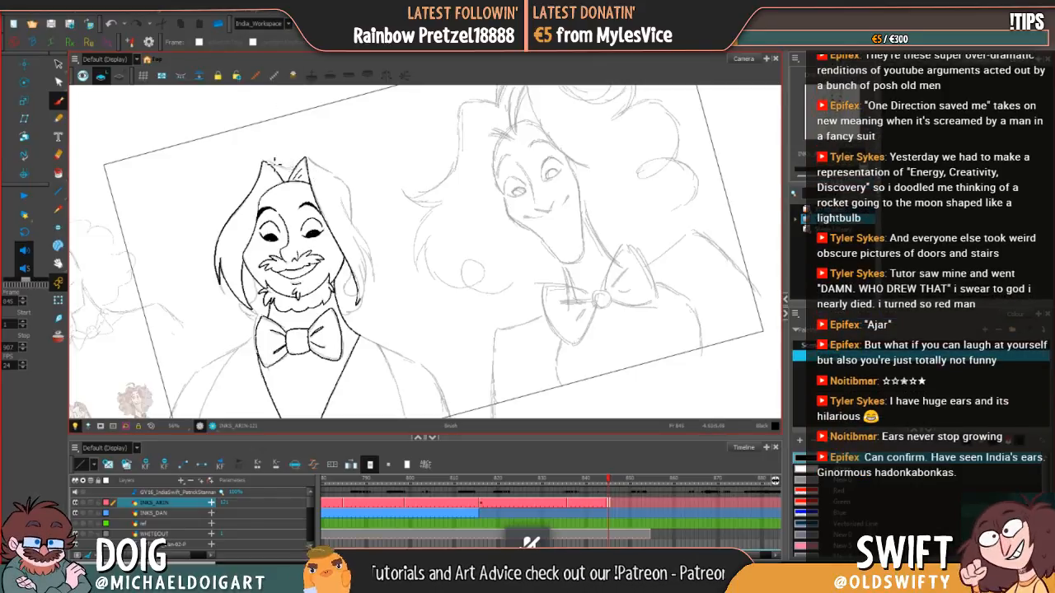
# Step: Try to ink the short hair edge bridging the two peaks above the forehead
pyautogui.moveTo(290, 169); pyautogui.dragTo(305, 158)
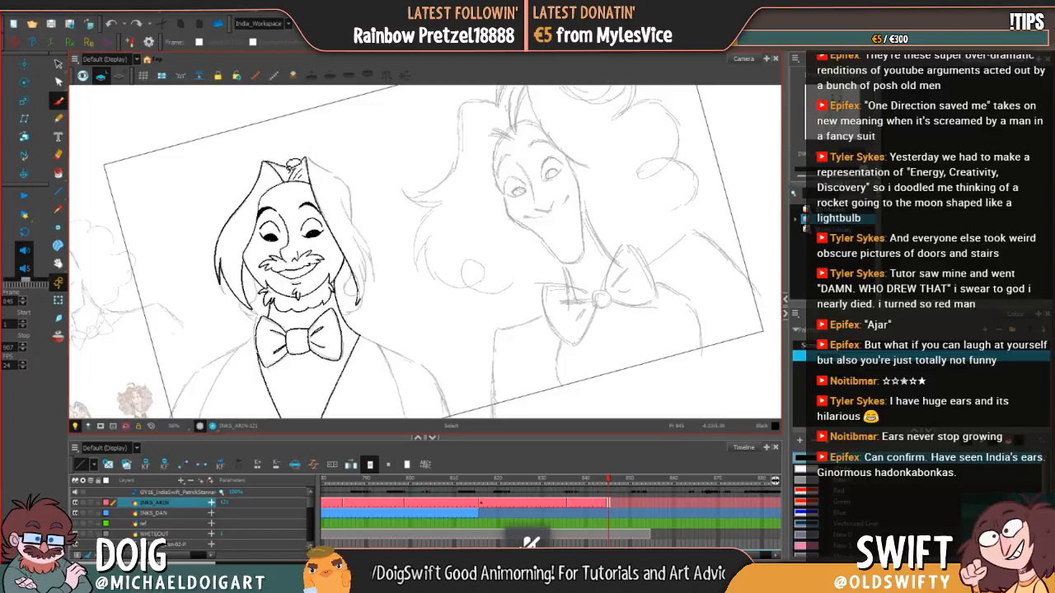
pyautogui.hotkey('ctrl', 'z')
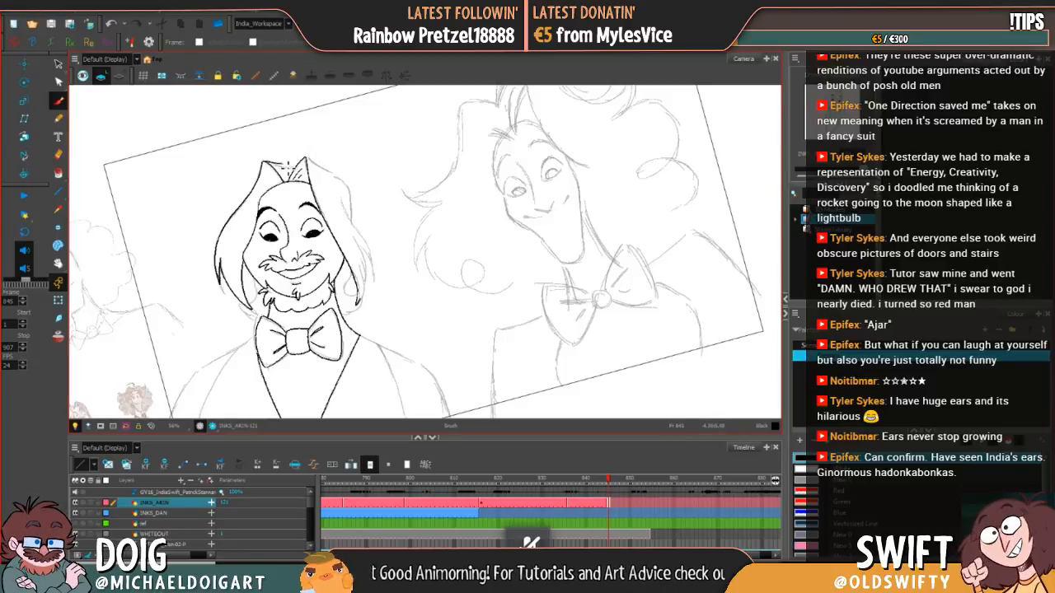
pyautogui.moveTo(289, 168); pyautogui.dragTo(301, 169)
pyautogui.hotkey('ctrl', 'z')
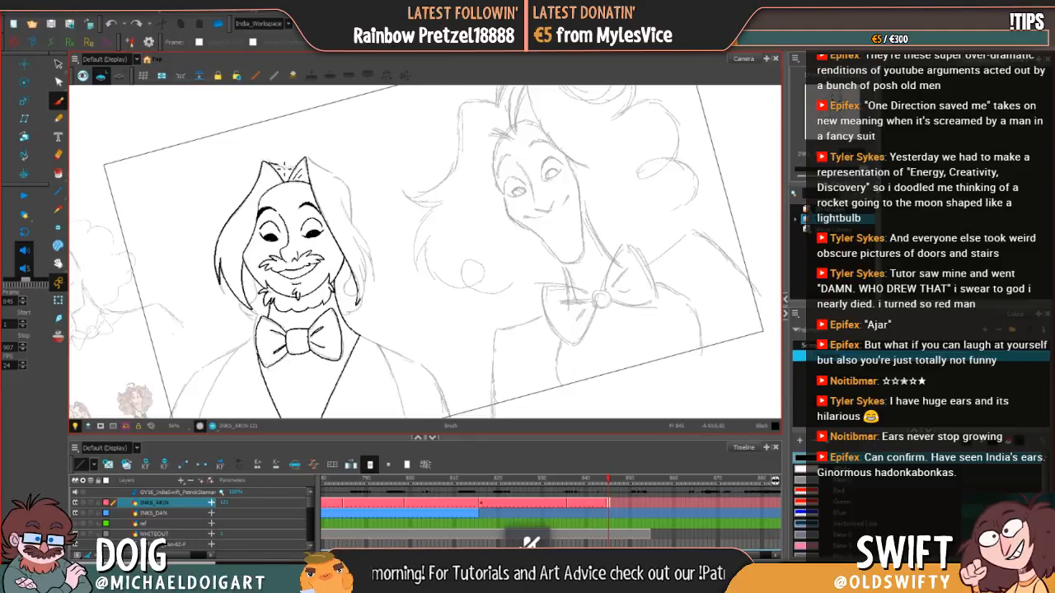
pyautogui.moveTo(296, 174); pyautogui.dragTo(304, 162)
pyautogui.hotkey('ctrl', 'z')
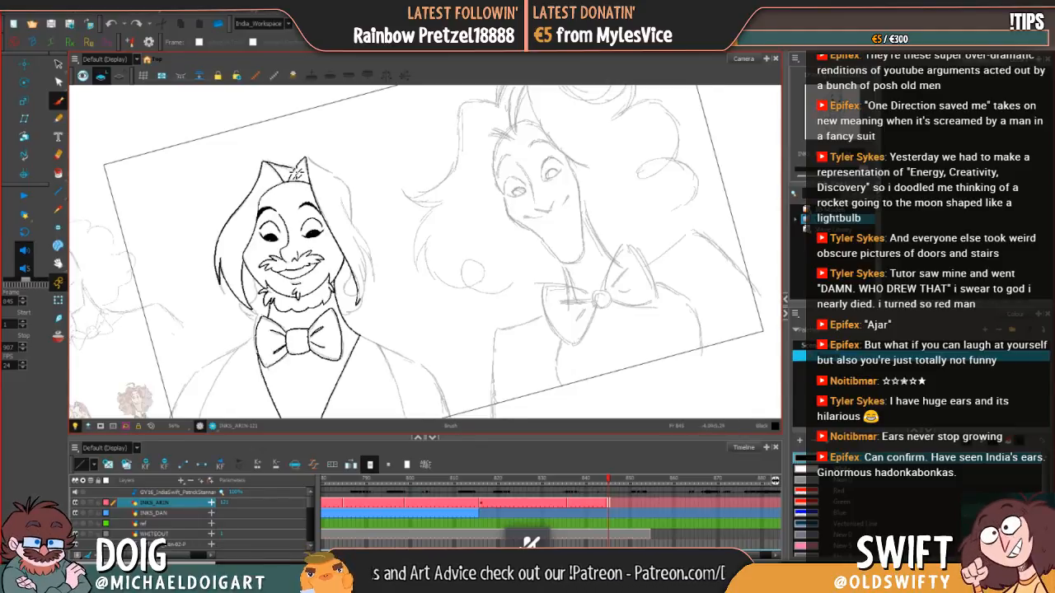
pyautogui.moveTo(293, 177); pyautogui.dragTo(303, 156)
pyautogui.hotkey('ctrl', 'z')
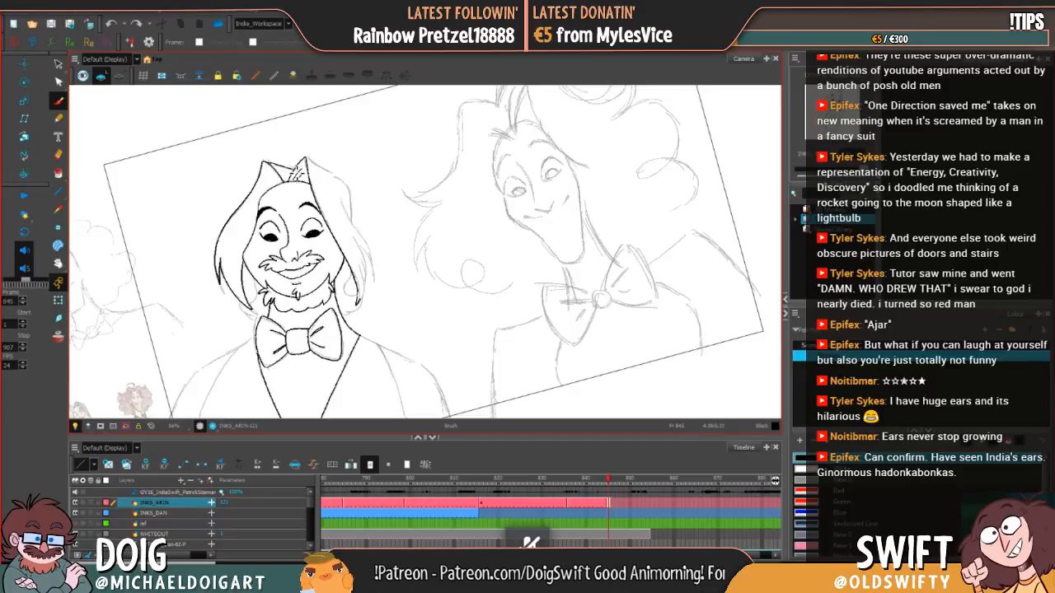
pyautogui.moveTo(297, 170); pyautogui.dragTo(306, 157)
pyautogui.hotkey('ctrl', 'z')
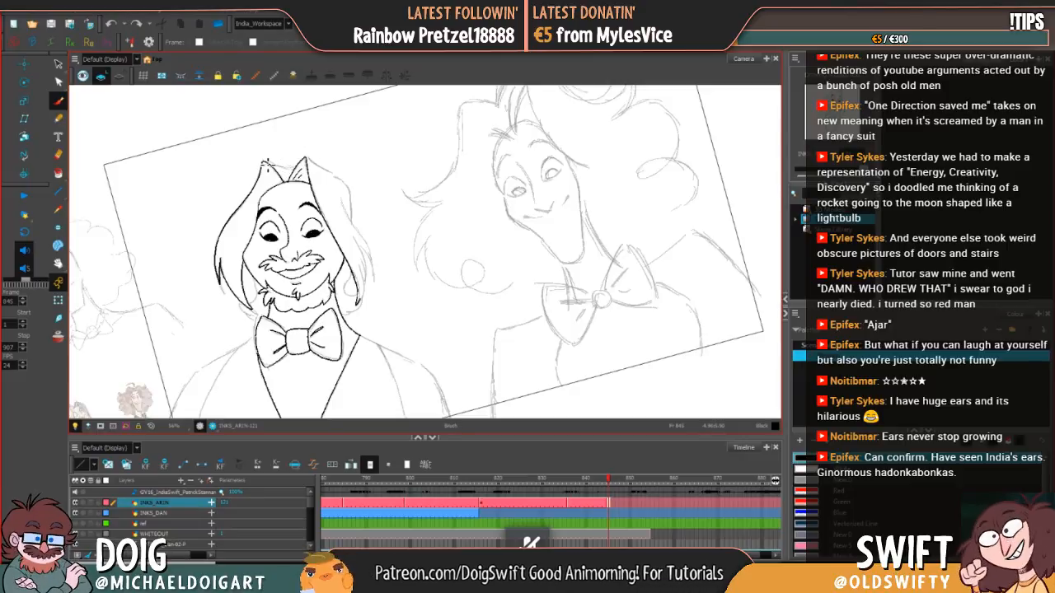
pyautogui.moveTo(264, 162); pyautogui.dragTo(297, 166)
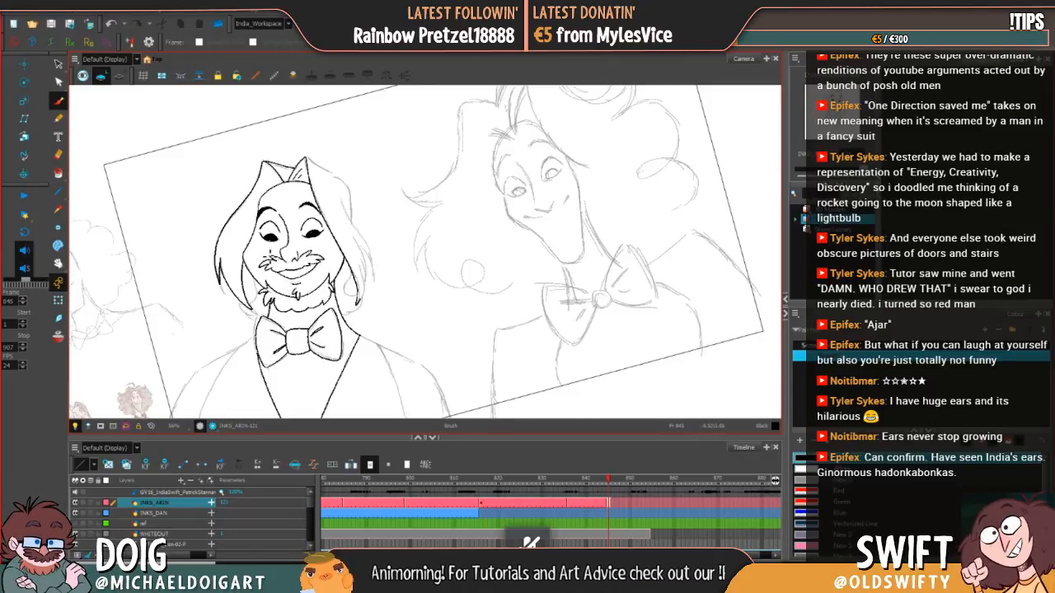
pyautogui.hotkey('alt', 's')
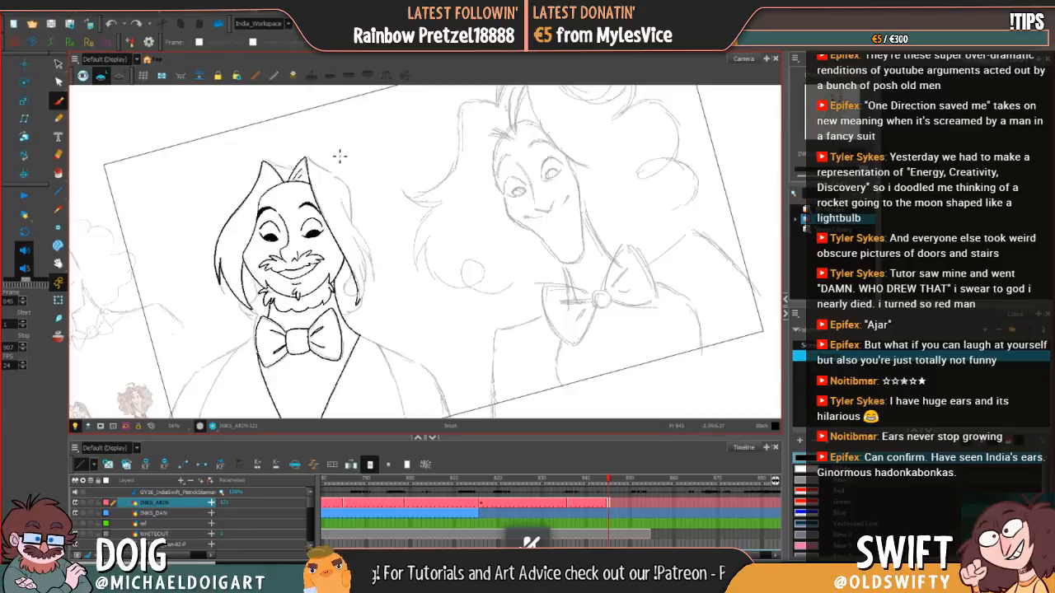
# Step: Ink the short hair edge from the tip of the left peak across to the base of the forehead tuft
pyautogui.moveTo(445, 204)
pyautogui.mouseDown()
pyautogui.moveTo(437, 174)
pyautogui.moveTo(393, 181)
pyautogui.mouseUp()
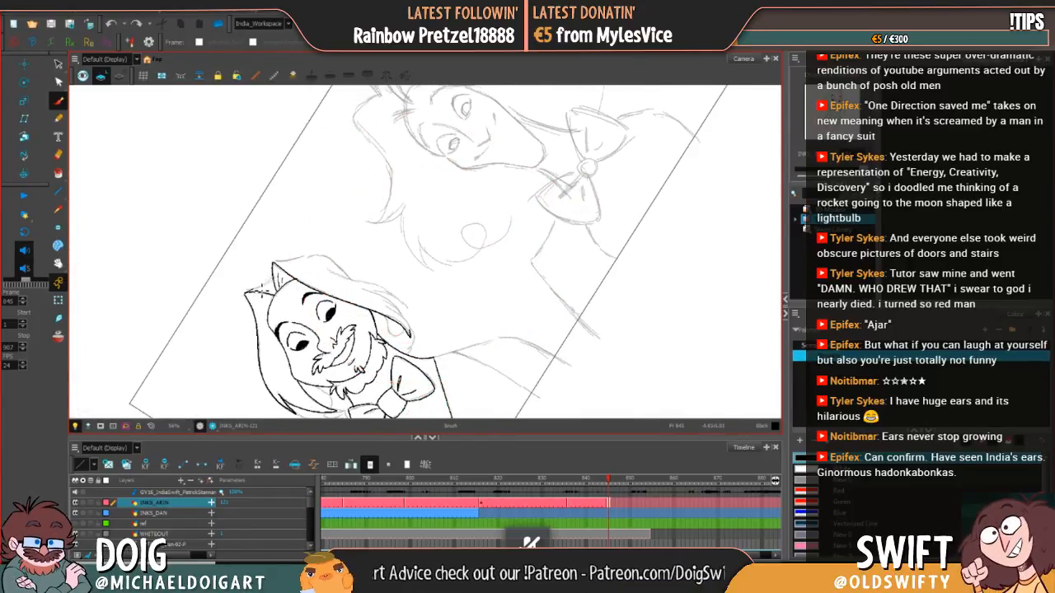
pyautogui.moveTo(246, 292); pyautogui.dragTo(273, 284)
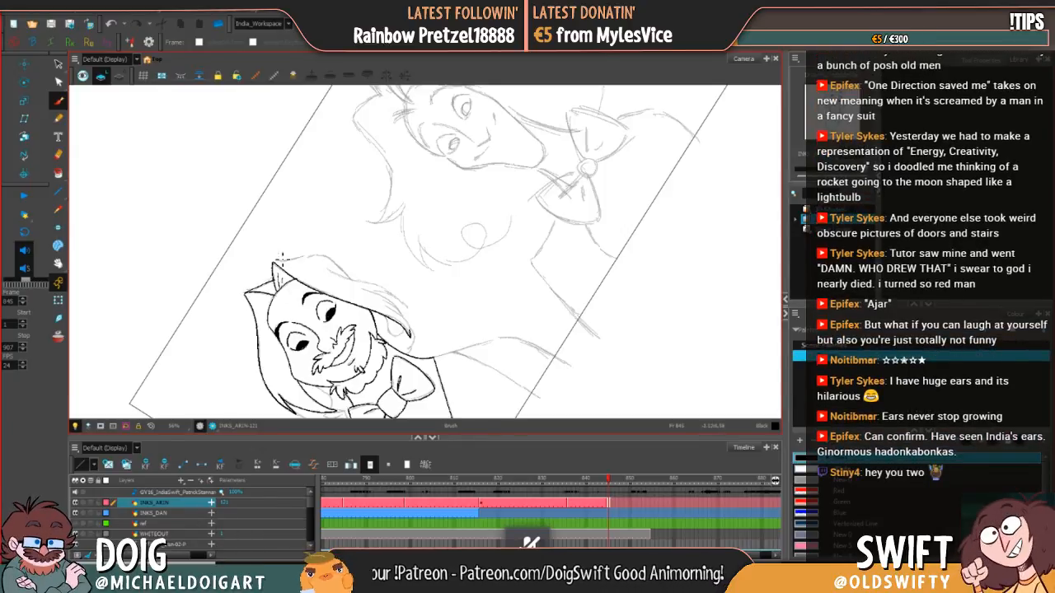
pyautogui.press('e')
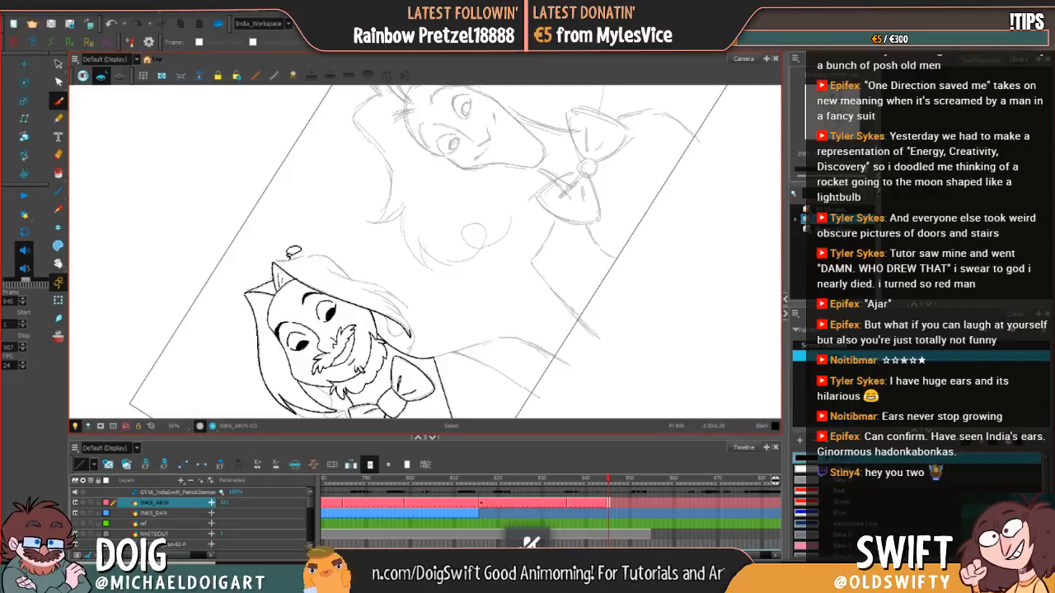
pyautogui.moveTo(281, 282)
pyautogui.mouseDown()
pyautogui.moveTo(232, 217)
pyautogui.moveTo(278, 166)
pyautogui.mouseUp()
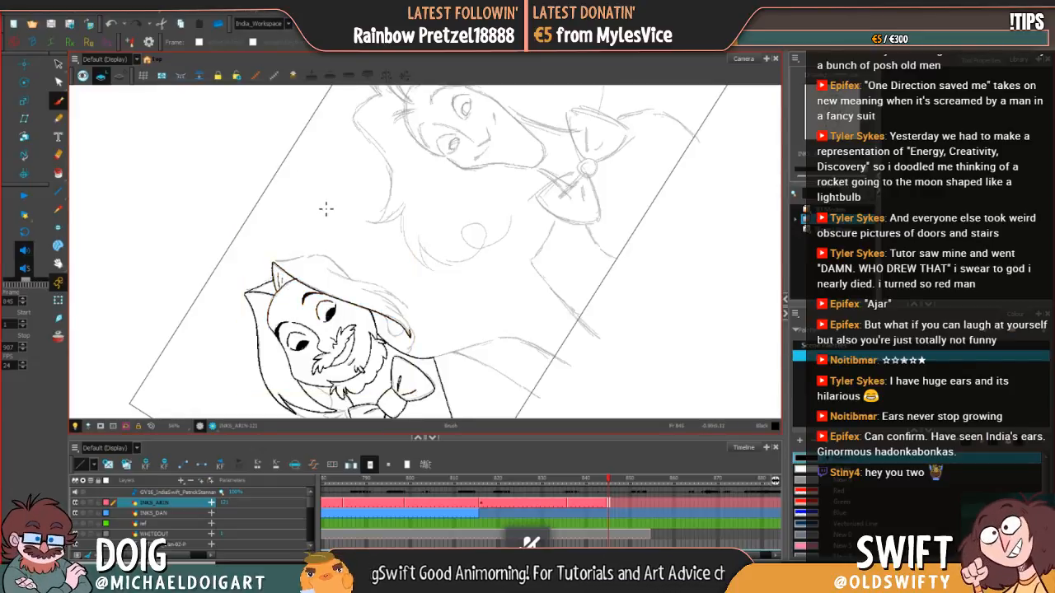
pyautogui.moveTo(335, 297)
pyautogui.mouseDown()
pyautogui.moveTo(308, 174)
pyautogui.moveTo(320, 174)
pyautogui.moveTo(319, 211)
pyautogui.mouseUp()
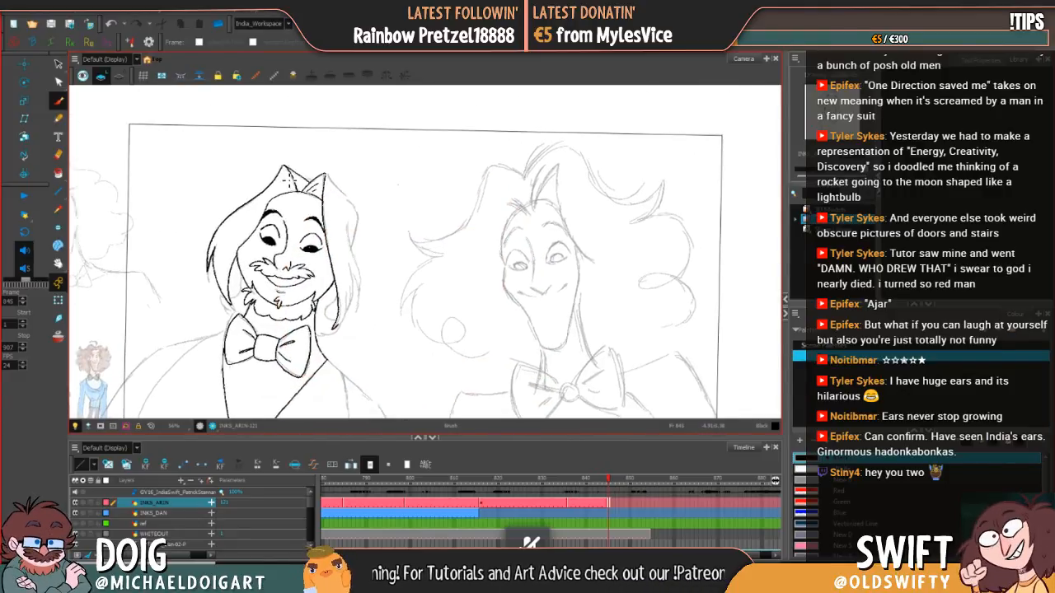
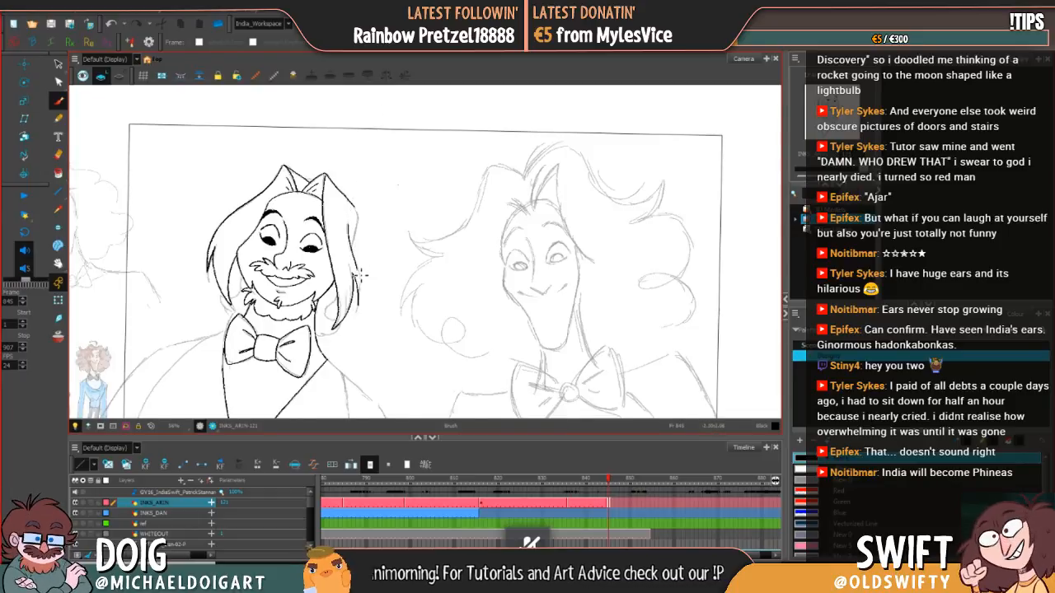
# Step: Redraw the outer hair contour down the right side of the head to its lower tip and erase the overlapping line ends
pyautogui.hotkey('ctrl', 'z')
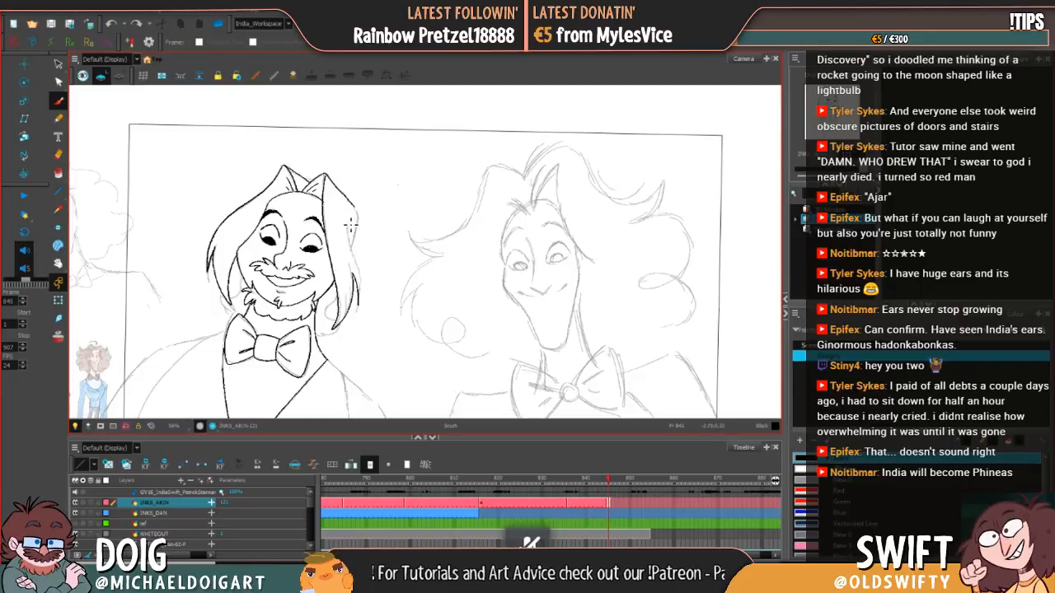
pyautogui.moveTo(349, 222); pyautogui.dragTo(363, 290)
pyautogui.hotkey('ctrl', 'z')
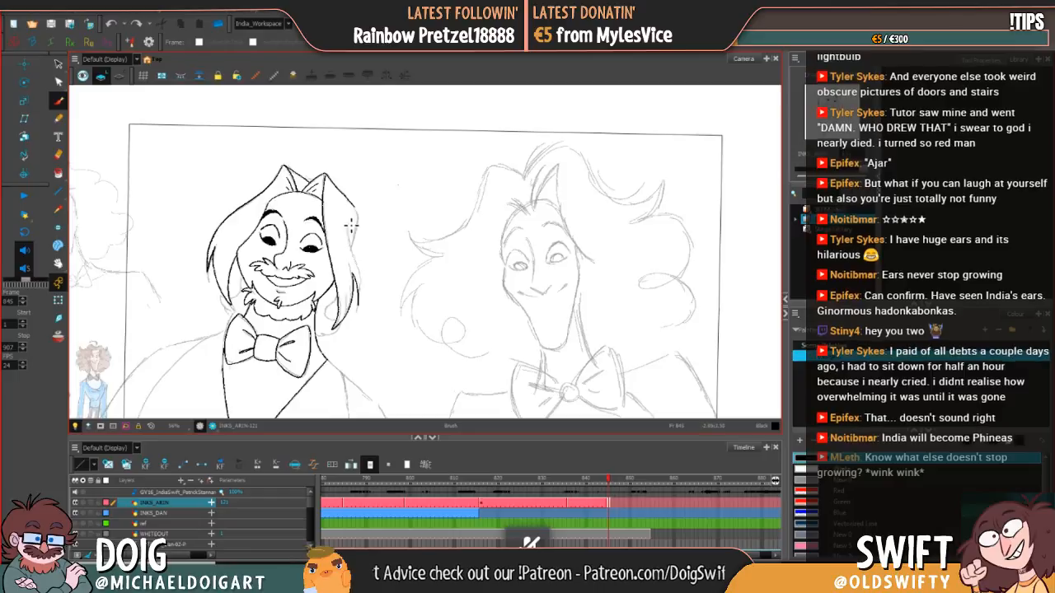
pyautogui.moveTo(349, 223); pyautogui.dragTo(363, 308)
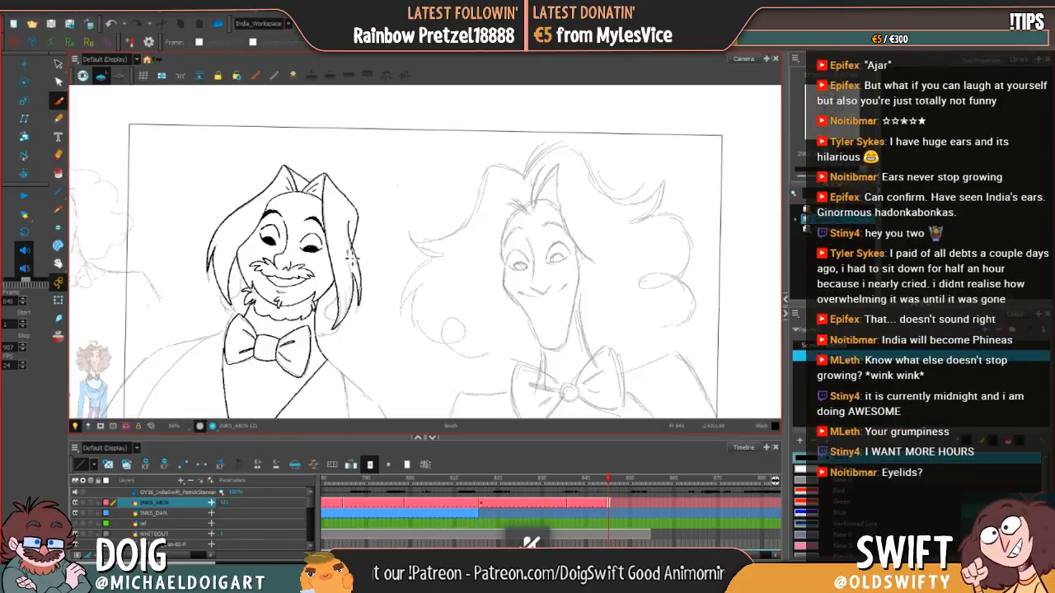
pyautogui.press('e')
pyautogui.moveTo(354, 238); pyautogui.dragTo(351, 252)
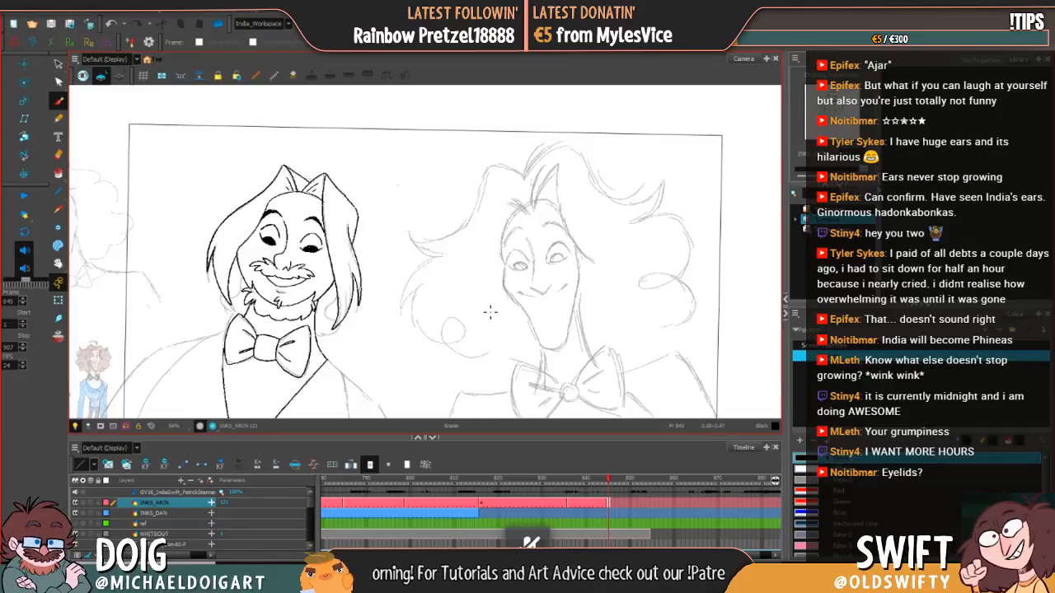
# Step: Ink the small curled hair tufts at the lower ends of the hair on both sides of the neck
pyautogui.press('space')
pyautogui.moveTo(302, 316); pyautogui.dragTo(308, 294)
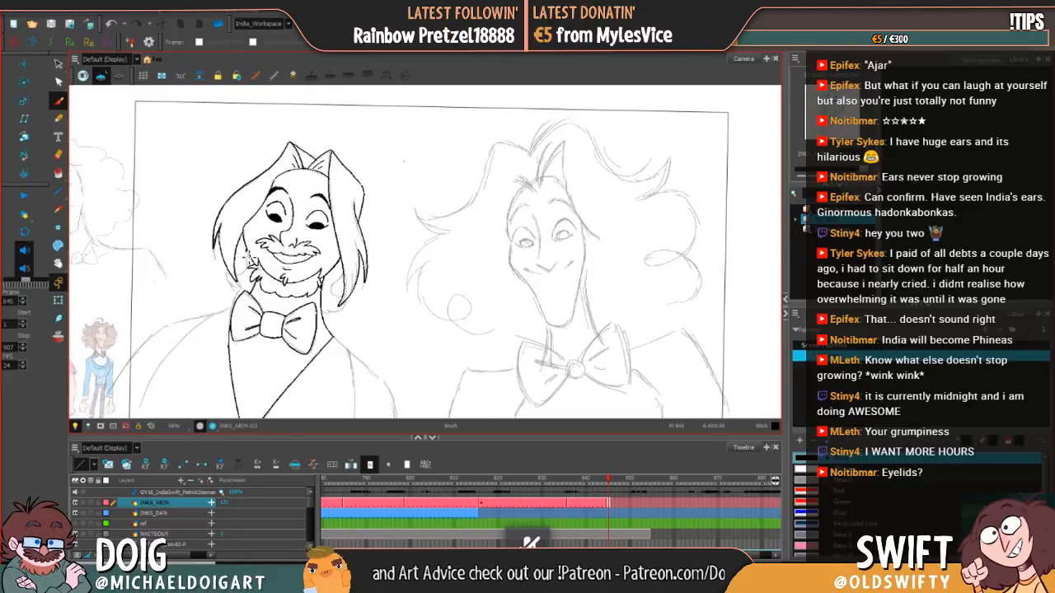
pyautogui.moveTo(251, 269); pyautogui.dragTo(246, 278)
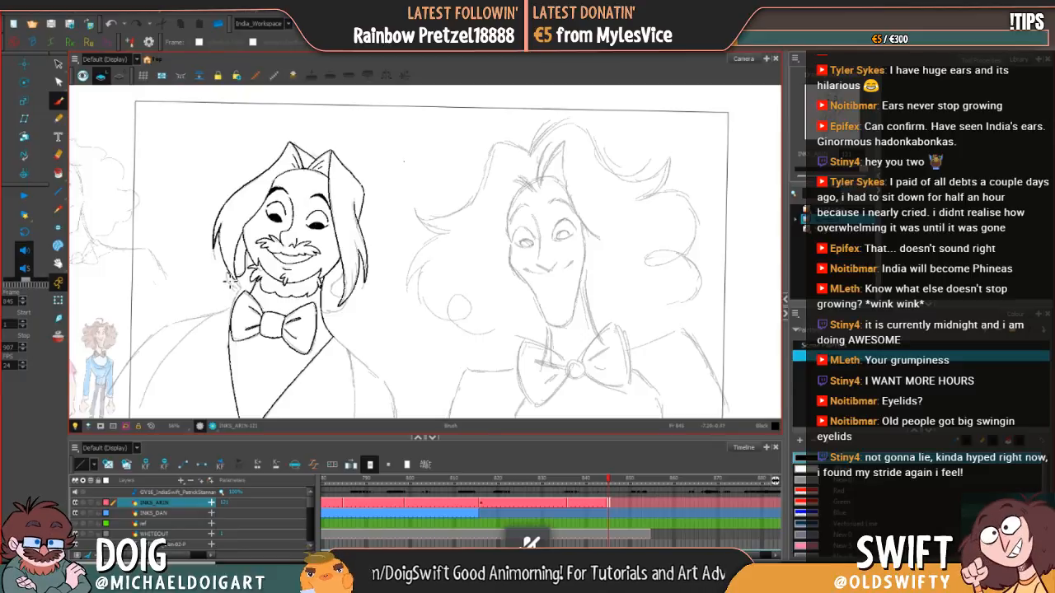
pyautogui.moveTo(229, 277); pyautogui.dragTo(244, 291)
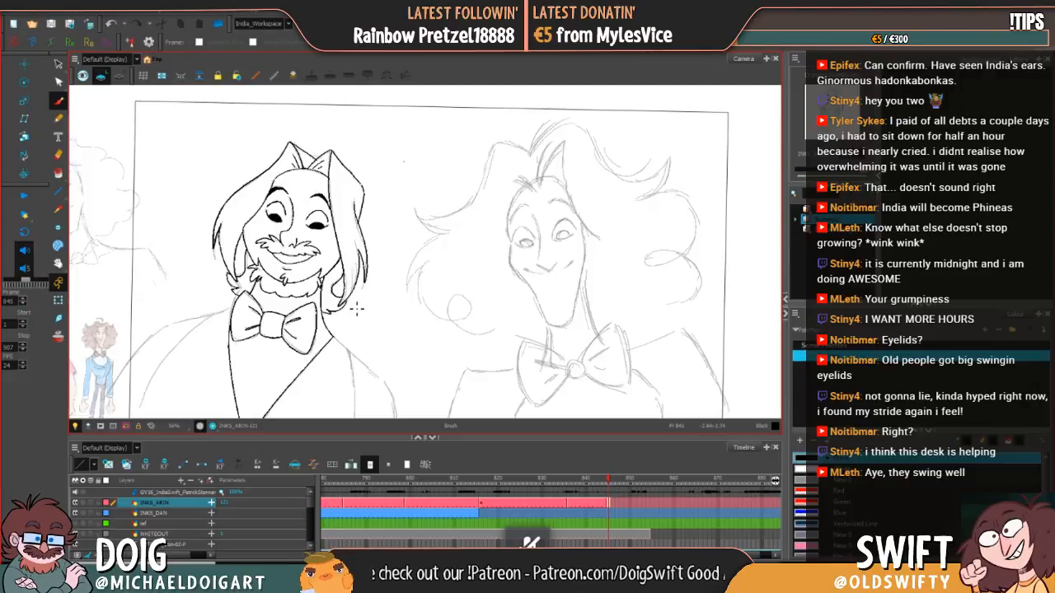
# Step: Ink the jacket's left shoulder from the bow tie outward and down the outer arm, redrawing the arm stroke until it follows the sketch
pyautogui.press('space')
pyautogui.moveTo(356, 308)
pyautogui.mouseDown()
pyautogui.moveTo(449, 235)
pyautogui.moveTo(420, 218)
pyautogui.mouseUp()
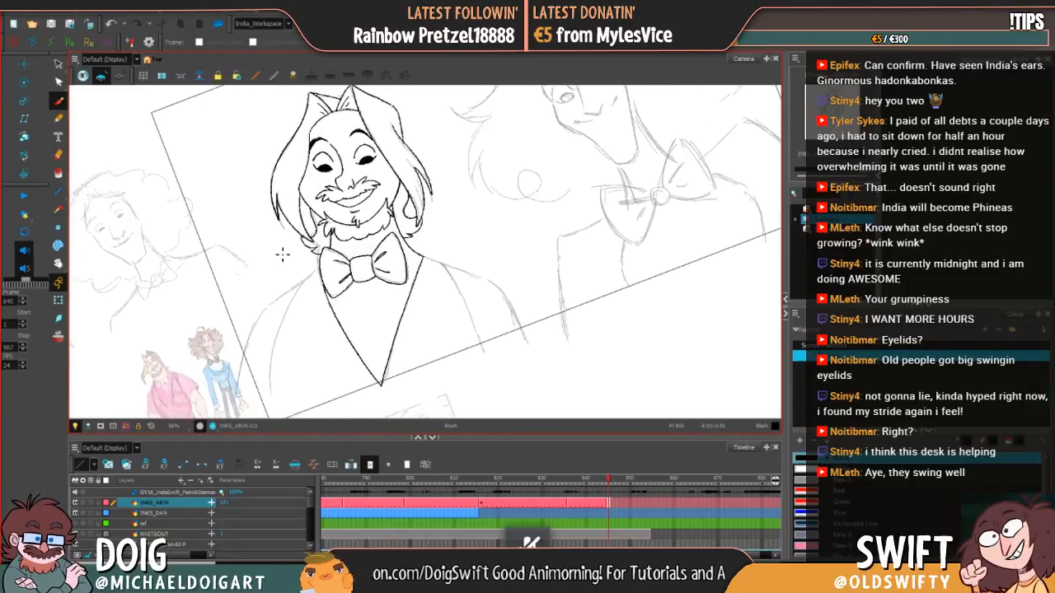
pyautogui.moveTo(262, 319); pyautogui.dragTo(314, 279)
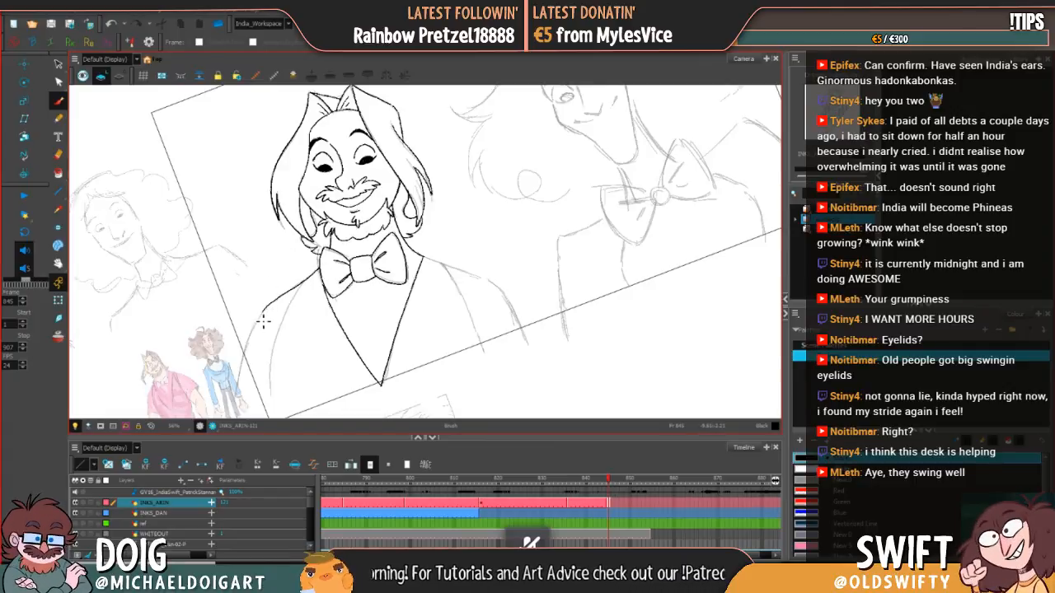
pyautogui.moveTo(251, 344); pyautogui.dragTo(248, 354)
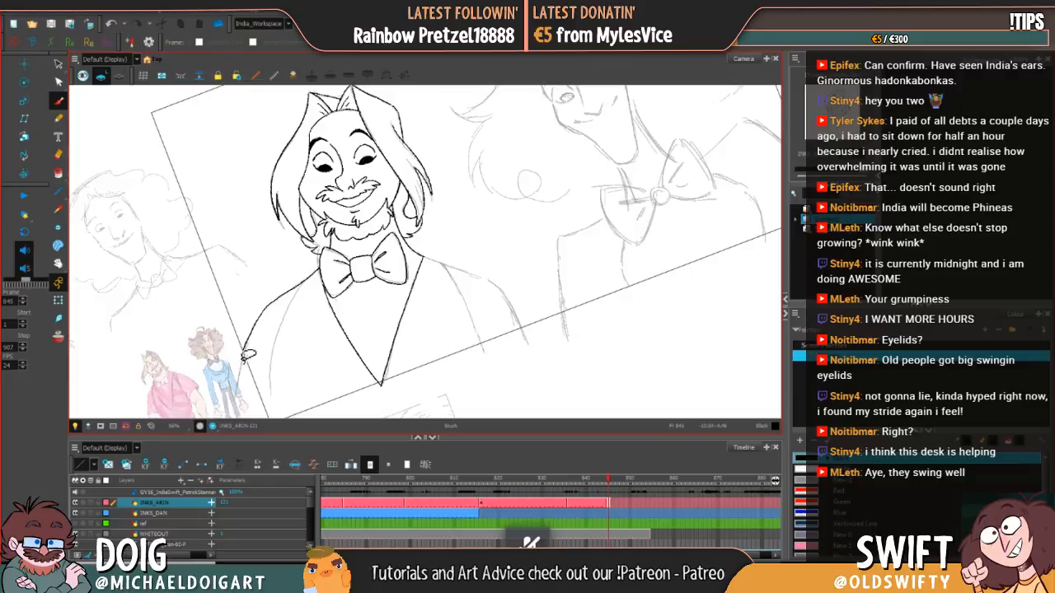
pyautogui.hotkey('ctrl', 'z')
pyautogui.moveTo(236, 397); pyautogui.dragTo(265, 310)
pyautogui.hotkey('ctrl', 'z')
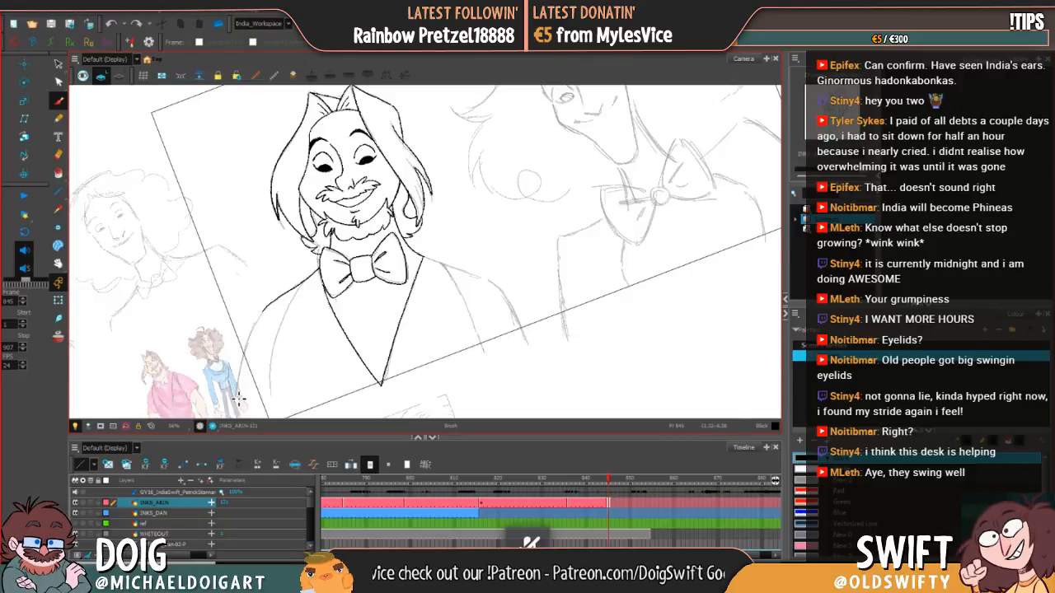
pyautogui.moveTo(238, 398); pyautogui.dragTo(267, 311)
pyautogui.hotkey('ctrl', 'z')
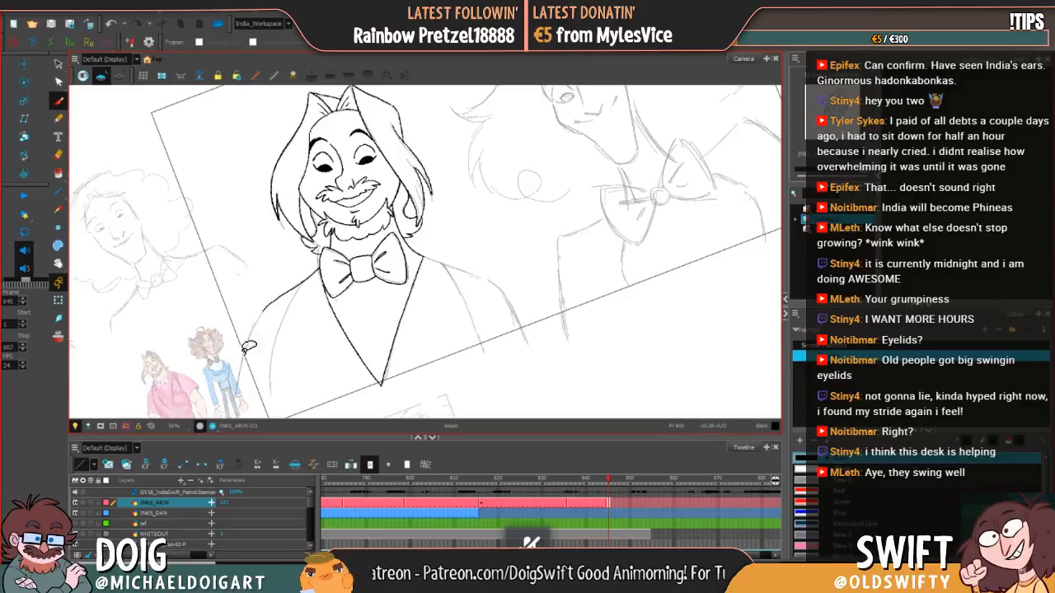
pyautogui.moveTo(238, 400)
pyautogui.mouseDown()
pyautogui.moveTo(249, 338)
pyautogui.moveTo(268, 311)
pyautogui.mouseUp()
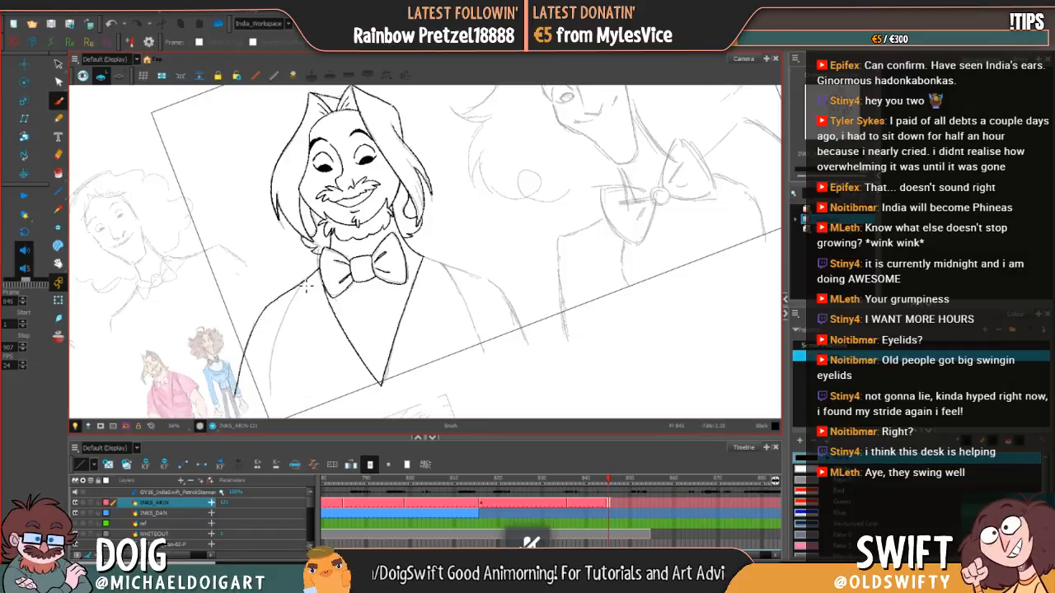
# Step: Ink the inner line of the left sleeve from the frame's lower edge up to the shoulder, replacing the earlier attempts
pyautogui.hotkey('alt', 's')
pyautogui.hotkey('alt', 'b')
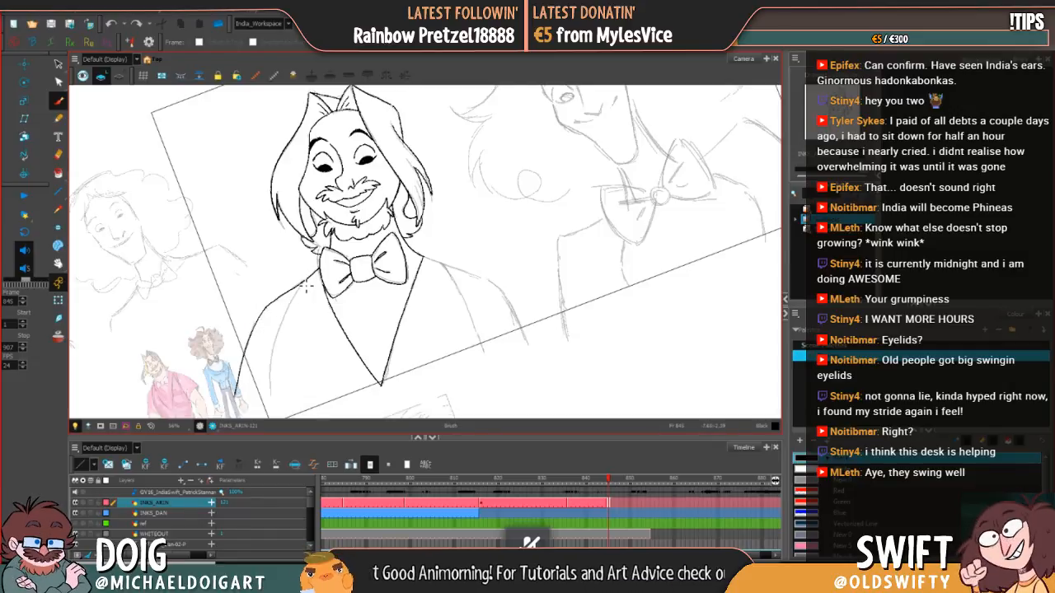
pyautogui.moveTo(281, 332)
pyautogui.mouseDown()
pyautogui.moveTo(272, 428)
pyautogui.moveTo(283, 351)
pyautogui.mouseUp()
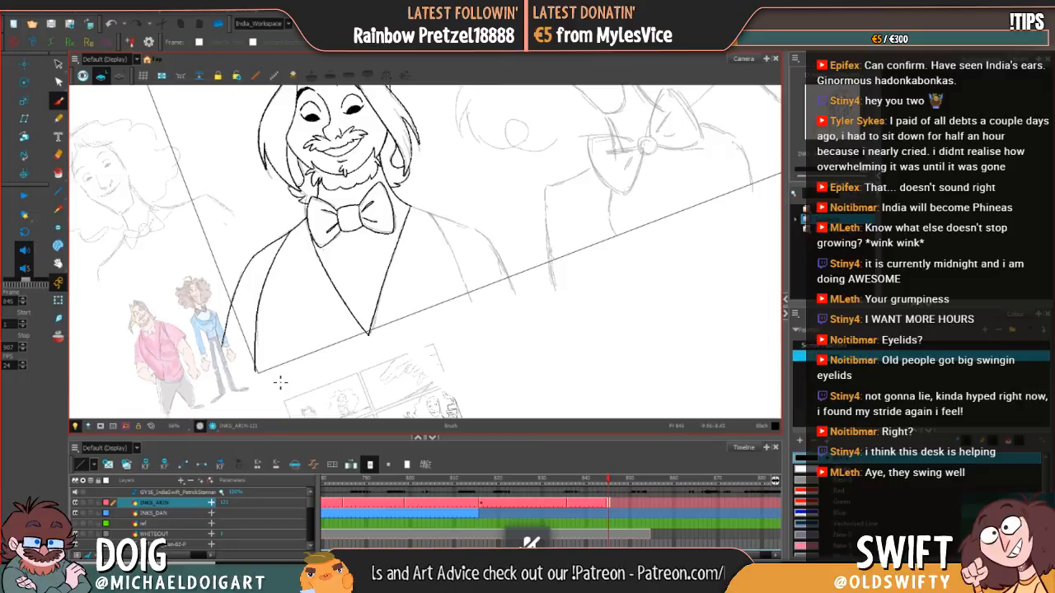
pyautogui.press('ctrl')
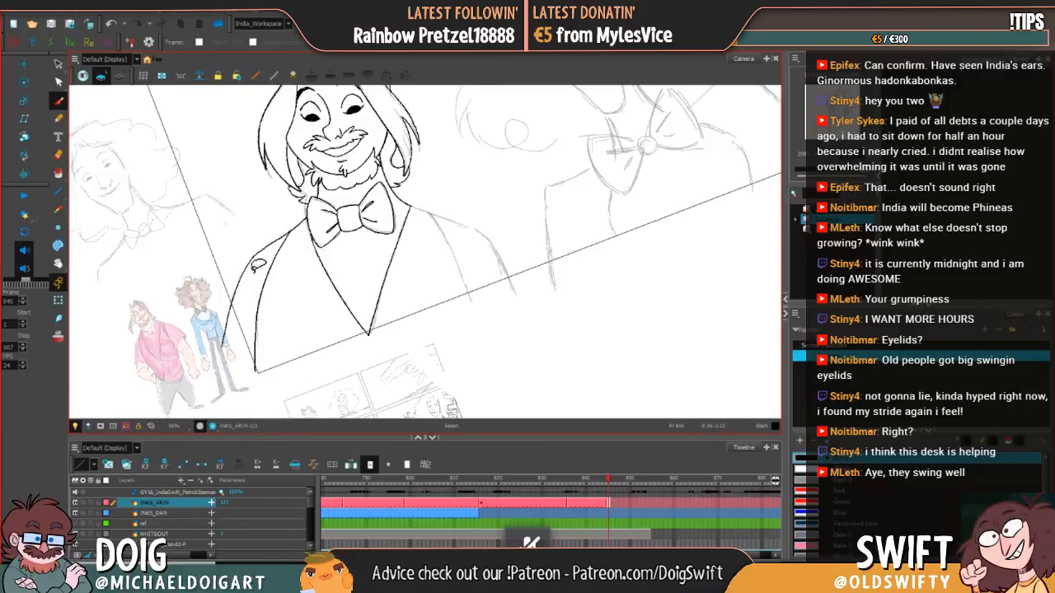
pyautogui.hotkey('ctrl', 'z')
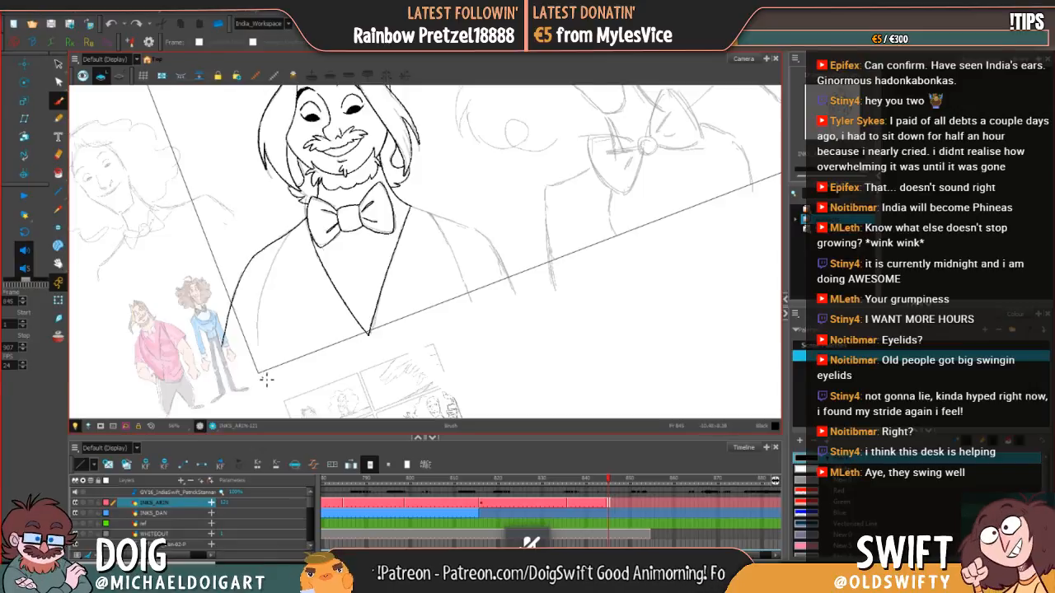
pyautogui.moveTo(261, 333); pyautogui.dragTo(270, 289)
pyautogui.hotkey('ctrl', 'z')
pyautogui.moveTo(262, 375); pyautogui.dragTo(271, 278)
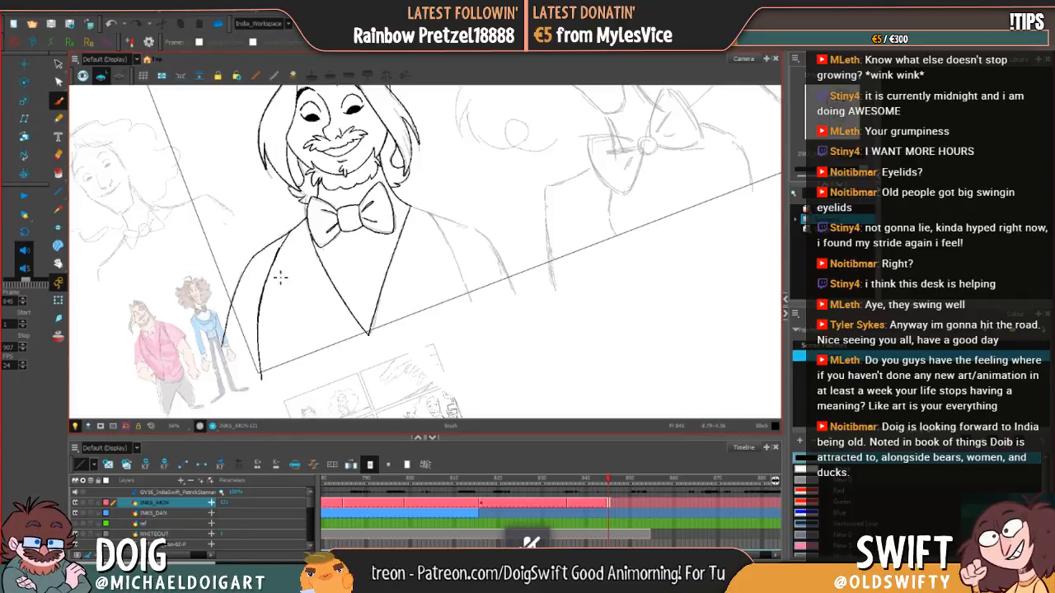
pyautogui.moveTo(278, 273); pyautogui.dragTo(280, 258)
# Step: Try to thicken the left sleeve's inner line partway down with short strokes
pyautogui.hotkey('alt', 'e')
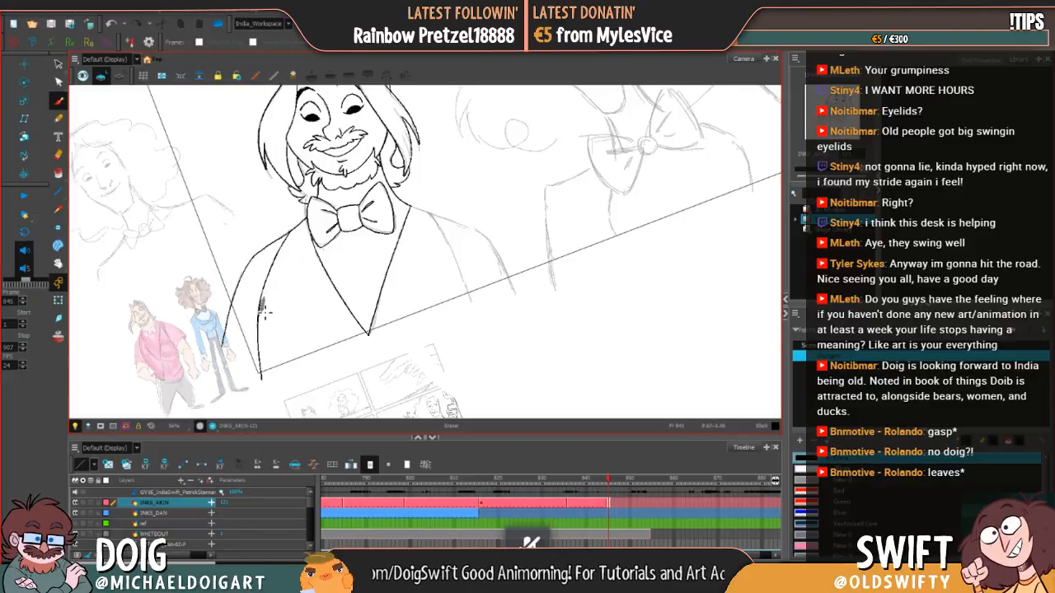
pyautogui.moveTo(264, 303); pyautogui.dragTo(262, 326)
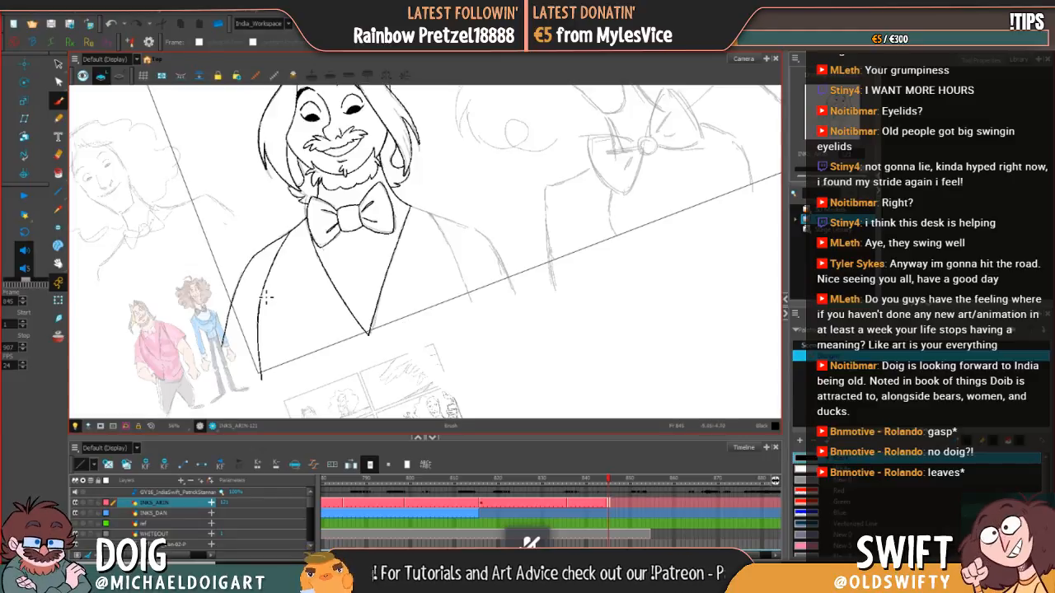
pyautogui.moveTo(280, 287); pyautogui.dragTo(271, 320)
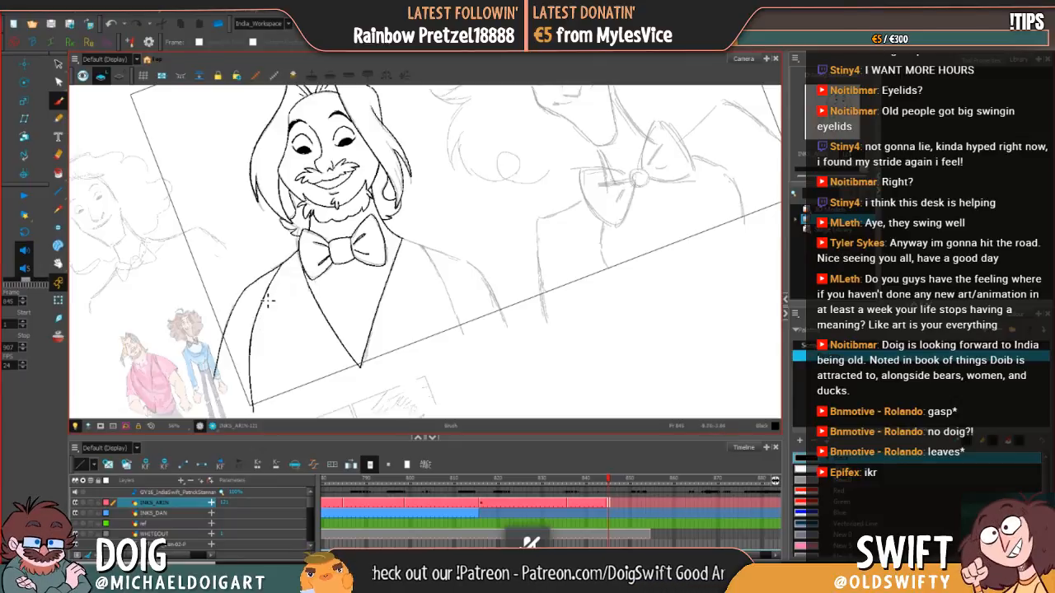
pyautogui.hotkey('ctrl', 'z')
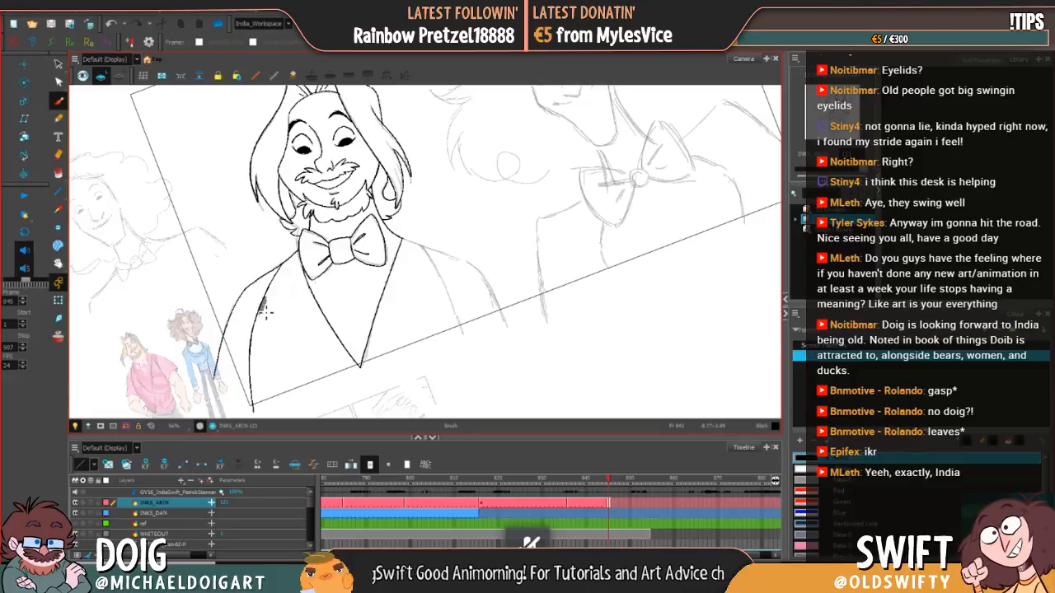
# Step: Ink the jacket's right shoulder from the neck outward and down the outer arm past the frame's lower edge
pyautogui.press('space')
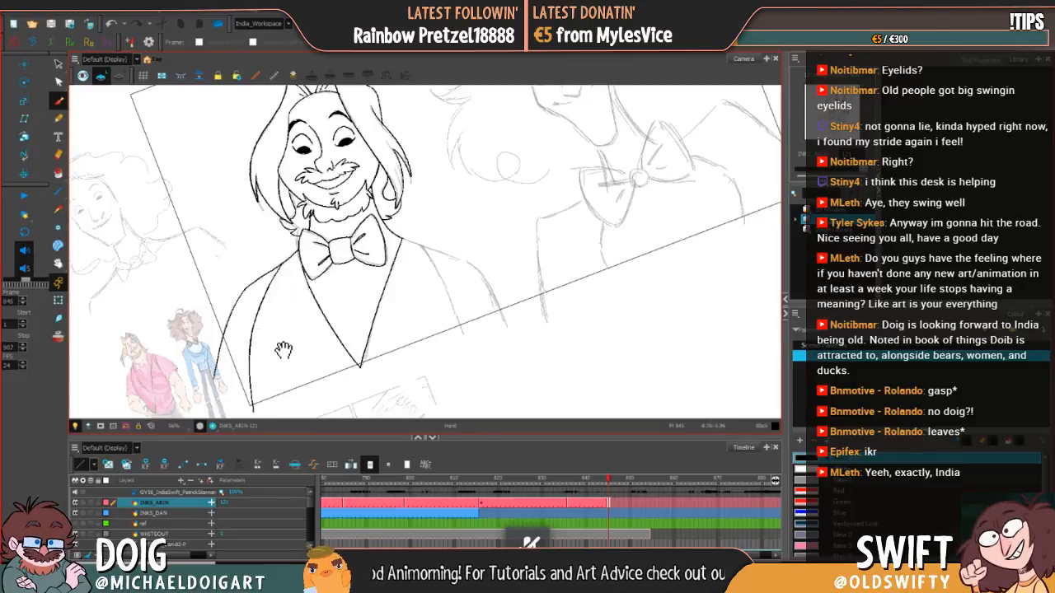
pyautogui.moveTo(393, 272)
pyautogui.mouseDown()
pyautogui.moveTo(368, 273)
pyautogui.moveTo(340, 251)
pyautogui.moveTo(350, 273)
pyautogui.moveTo(400, 267)
pyautogui.moveTo(379, 306)
pyautogui.moveTo(354, 259)
pyautogui.moveTo(351, 335)
pyautogui.mouseUp()
pyautogui.moveTo(335, 295)
pyautogui.mouseDown()
pyautogui.moveTo(327, 335)
pyautogui.moveTo(309, 352)
pyautogui.mouseUp()
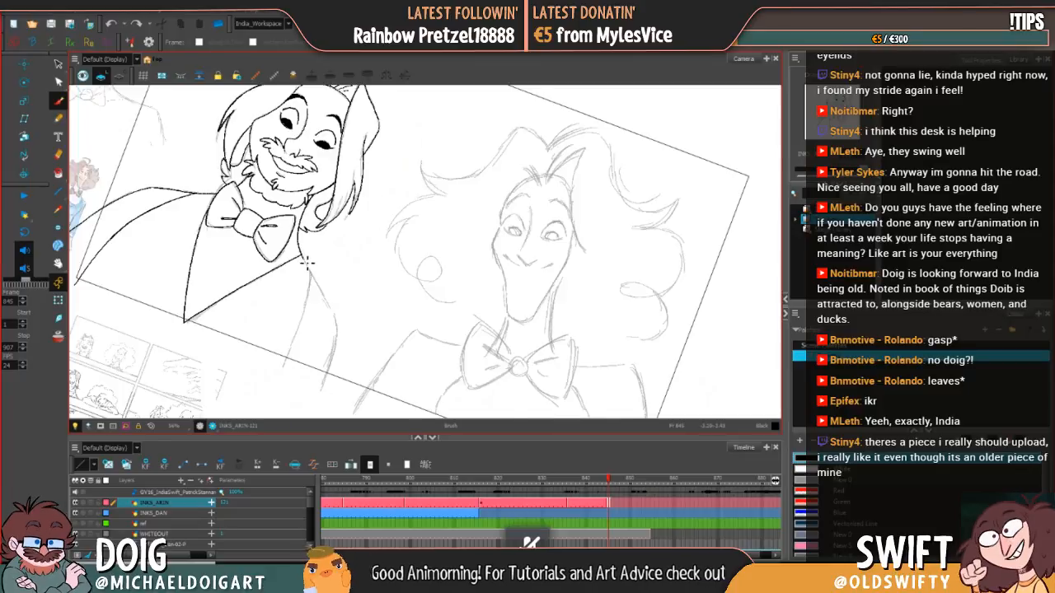
pyautogui.moveTo(327, 299)
pyautogui.mouseDown()
pyautogui.moveTo(341, 341)
pyautogui.moveTo(323, 384)
pyautogui.mouseUp()
pyautogui.hotkey('ctrl', 'z')
pyautogui.moveTo(326, 337); pyautogui.dragTo(446, 283)
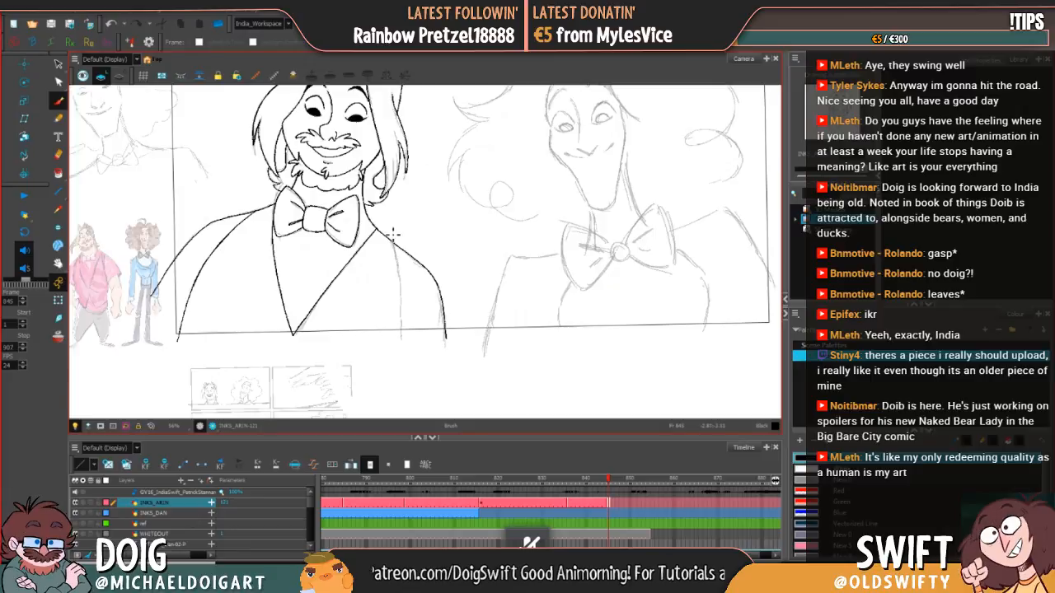
# Step: Ink the inner line of the right sleeve from the shoulder down past the frame's lower edge, redrawing the first stroke
pyautogui.moveTo(396, 246); pyautogui.dragTo(403, 343)
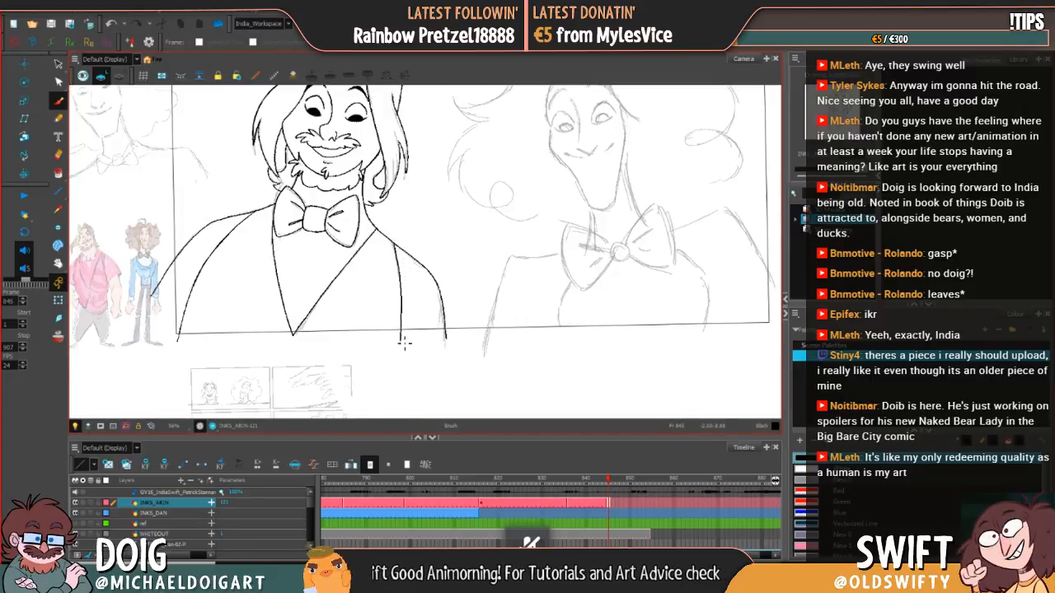
pyautogui.hotkey('ctrl', 'z')
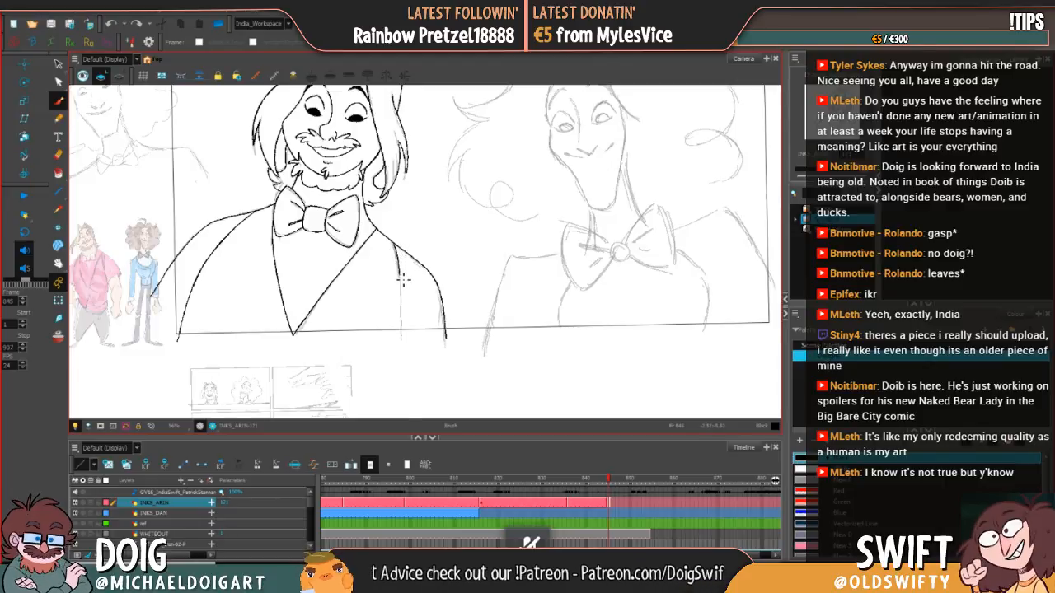
pyautogui.moveTo(404, 321); pyautogui.dragTo(404, 340)
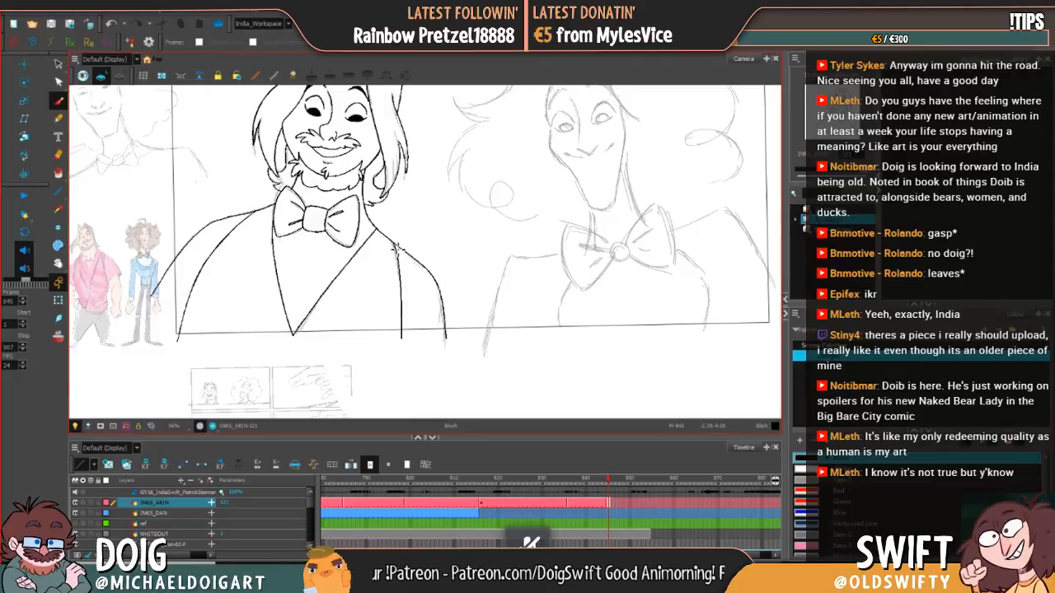
# Step: Touch up the ink of the eye on the left side of the face
pyautogui.moveTo(422, 272)
pyautogui.mouseDown()
pyautogui.moveTo(409, 313)
pyautogui.moveTo(418, 305)
pyautogui.mouseUp()
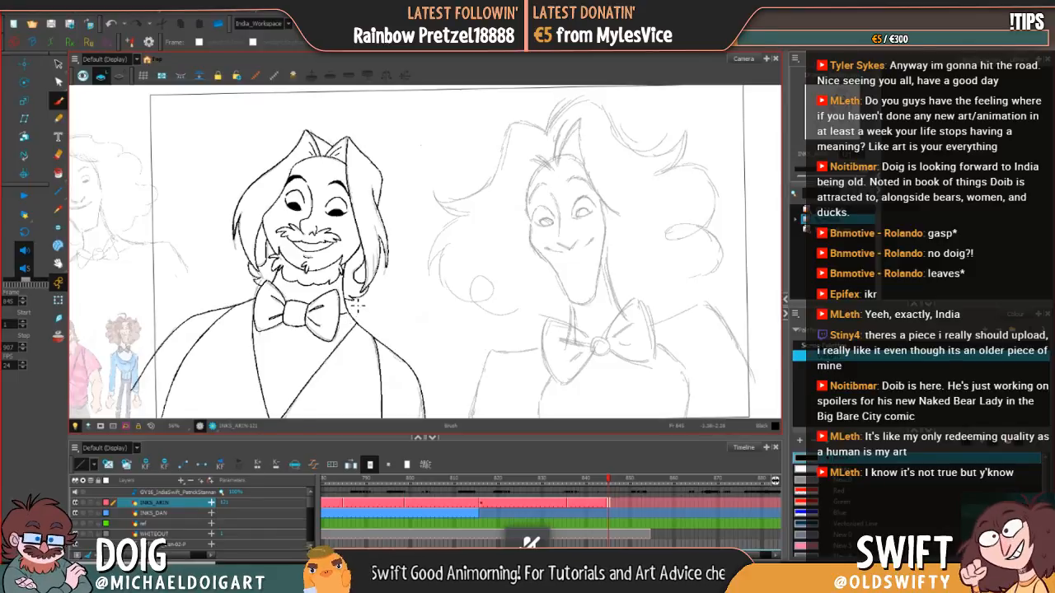
pyautogui.press('ctrl')
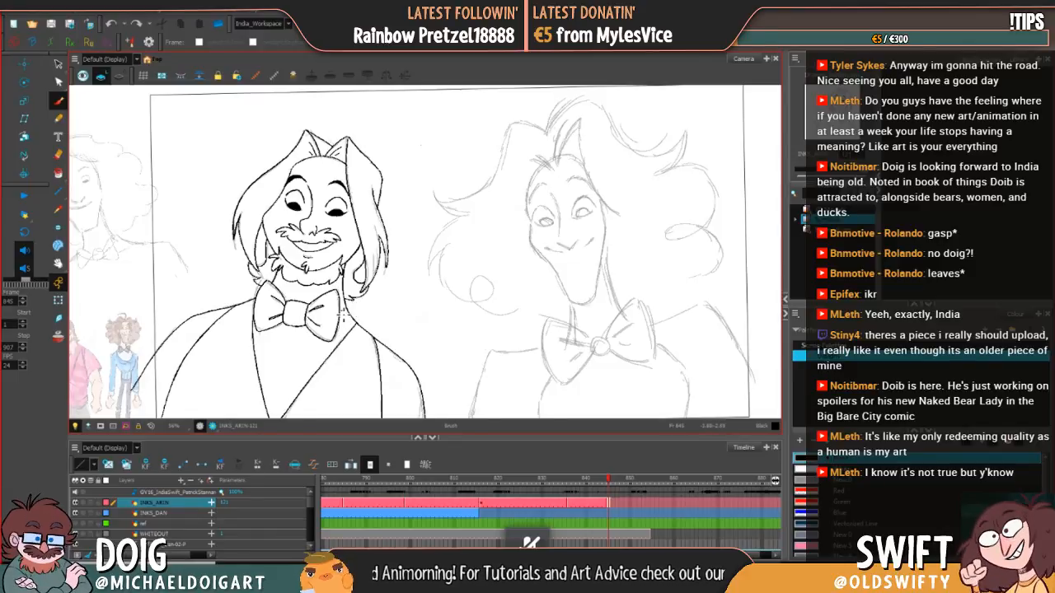
pyautogui.moveTo(444, 247); pyautogui.dragTo(455, 233)
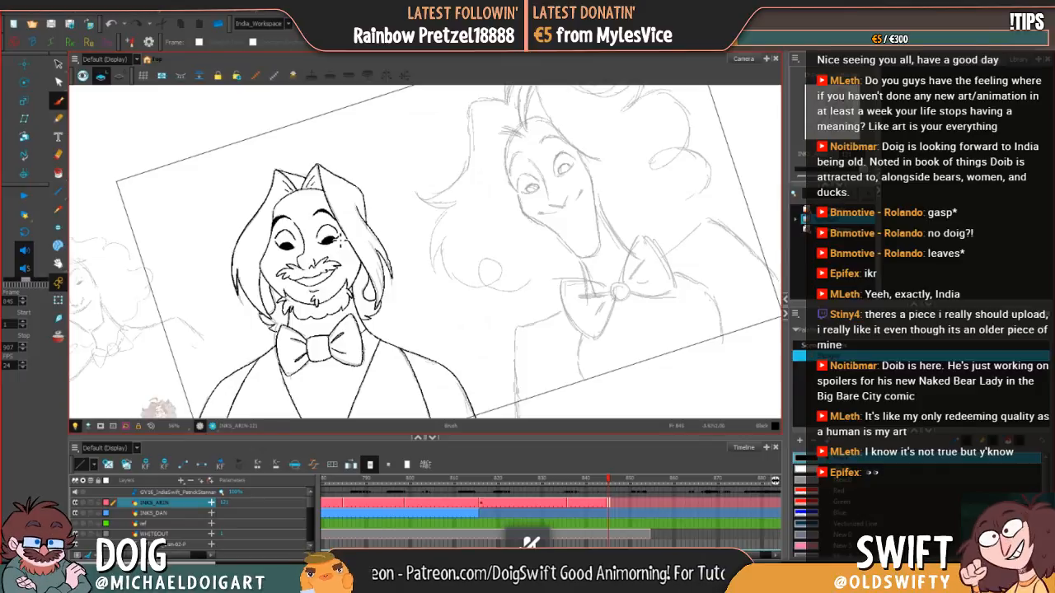
pyautogui.moveTo(290, 245); pyautogui.dragTo(295, 247)
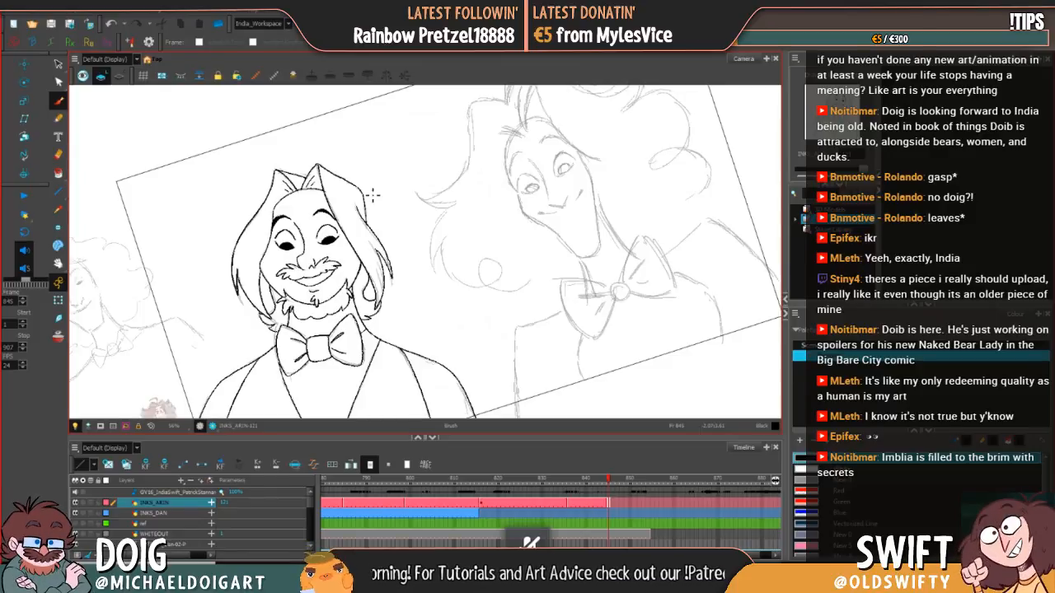
# Step: Flip back and forth between frames 845 and 846 to compare the inked character with the rough sketch
pyautogui.press('.')
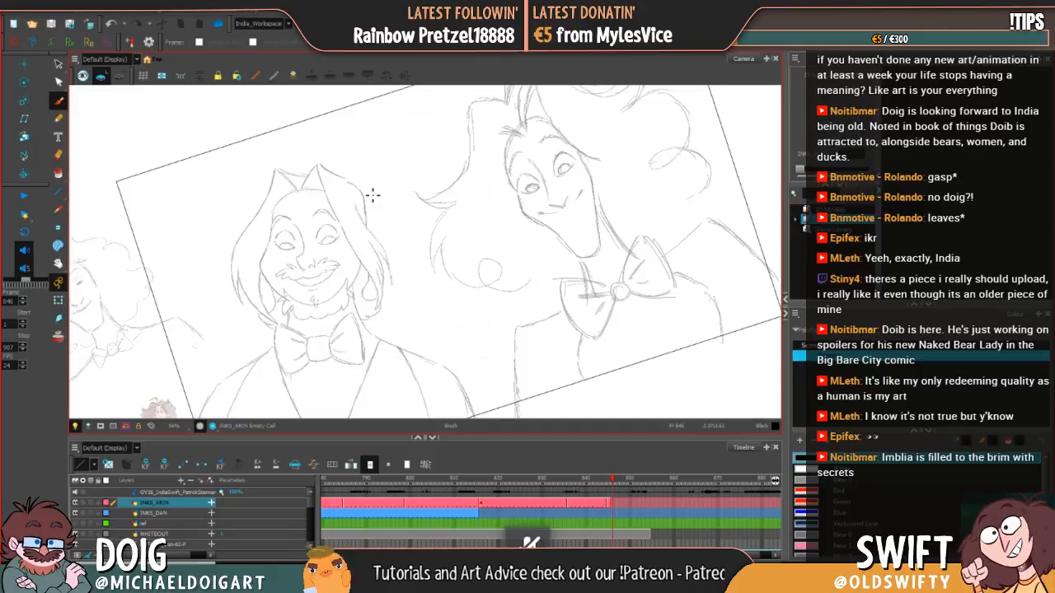
pyautogui.press(',')
pyautogui.press('.')
pyautogui.press(',')
pyautogui.press('.')
pyautogui.press(',')
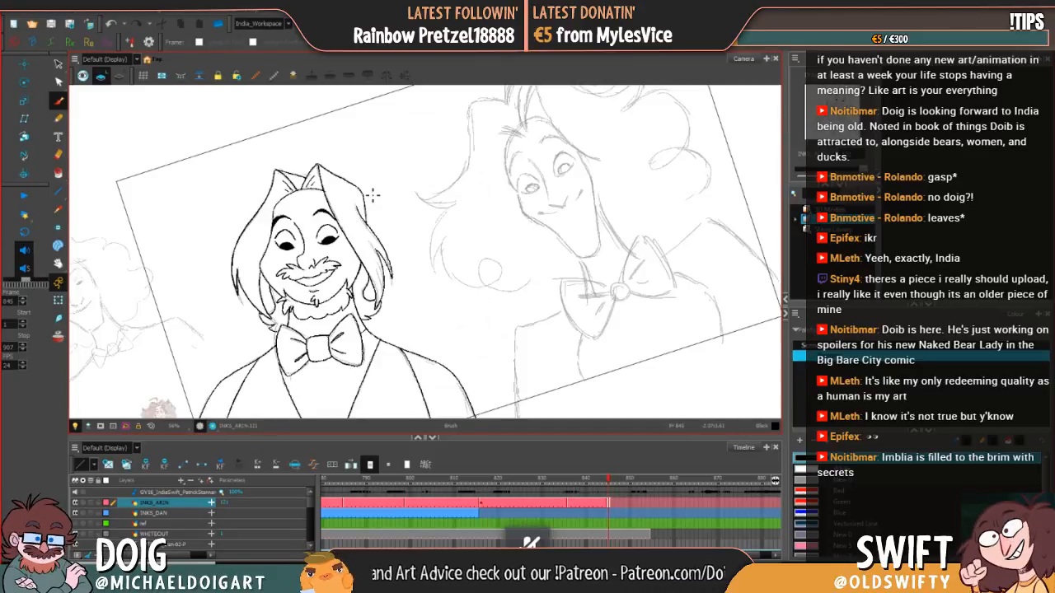
pyautogui.press('.')
pyautogui.press(',')
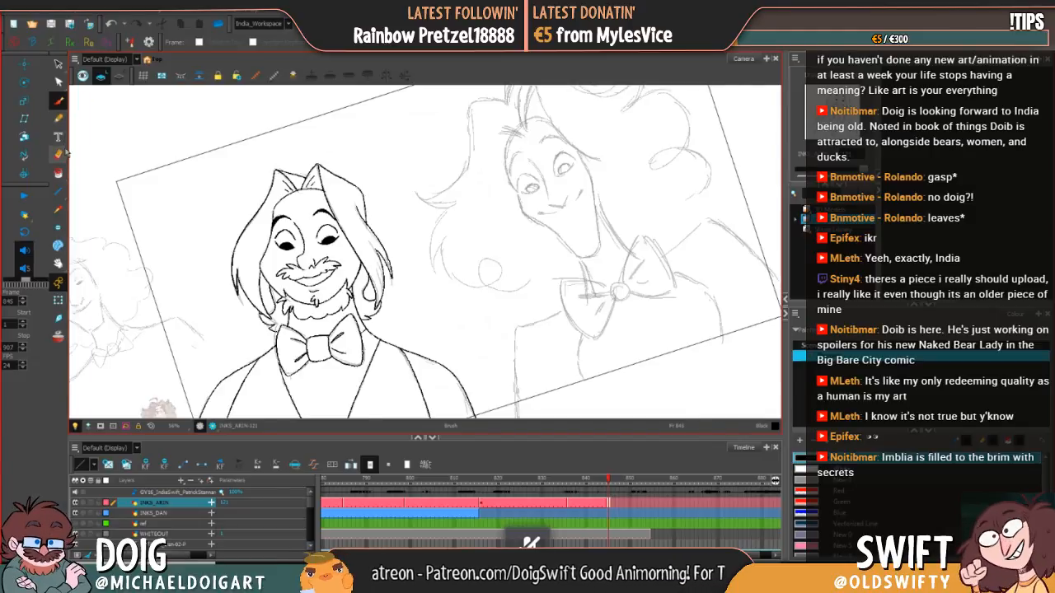
# Step: Select and delete the stray ink lines at the hair tips beside the bow tie at frame 845
pyautogui.click(58, 63)
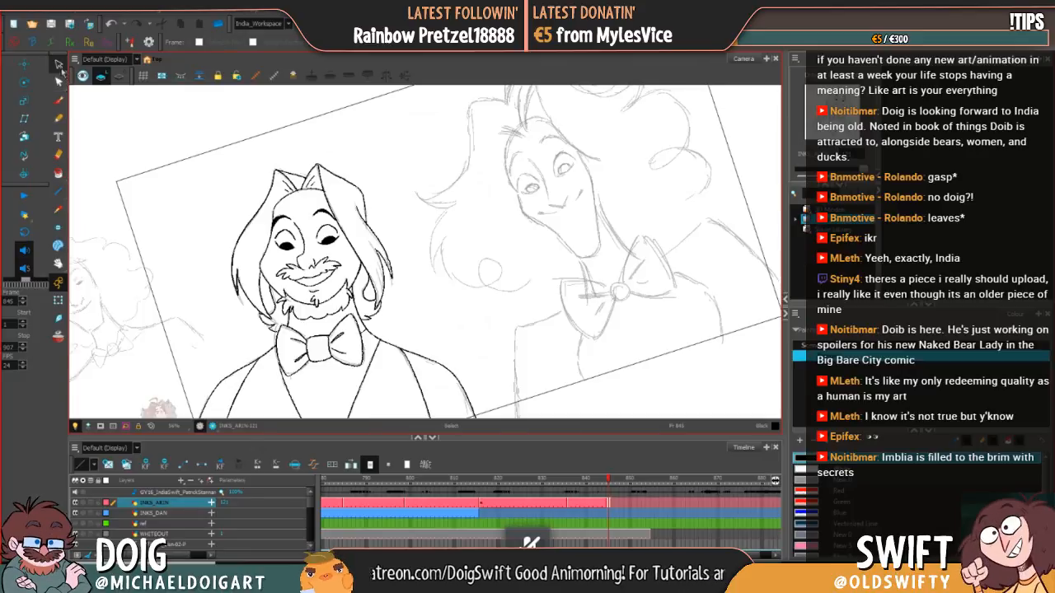
pyautogui.click(270, 331)
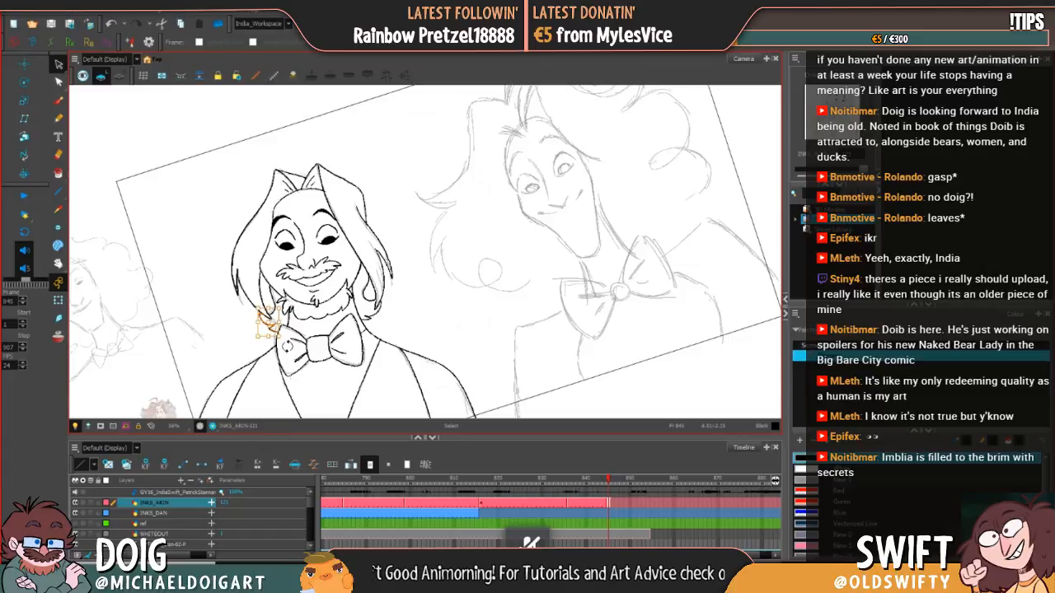
pyautogui.press('Delete')
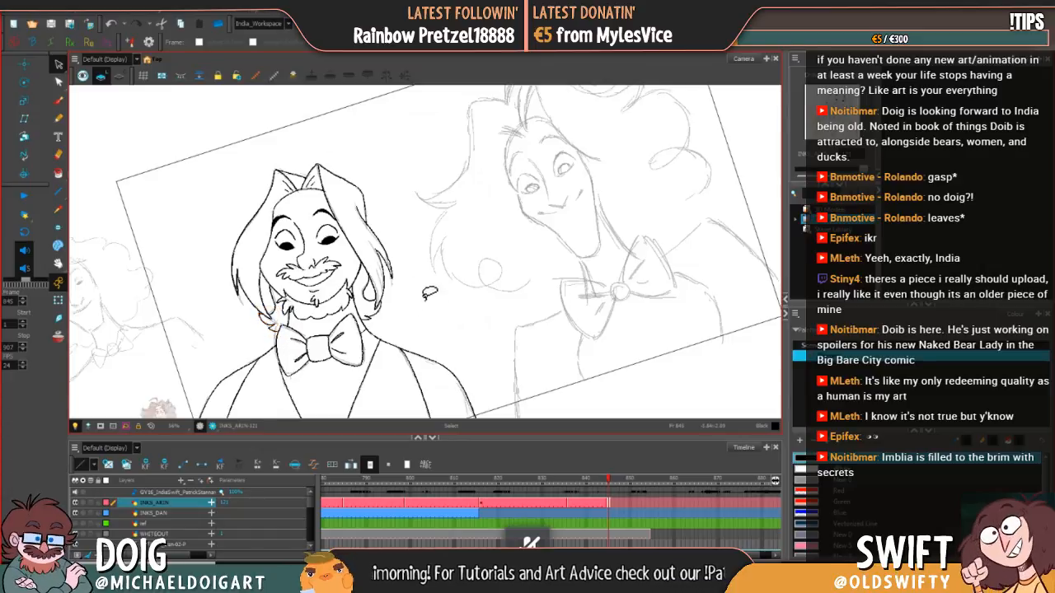
pyautogui.click(58, 99)
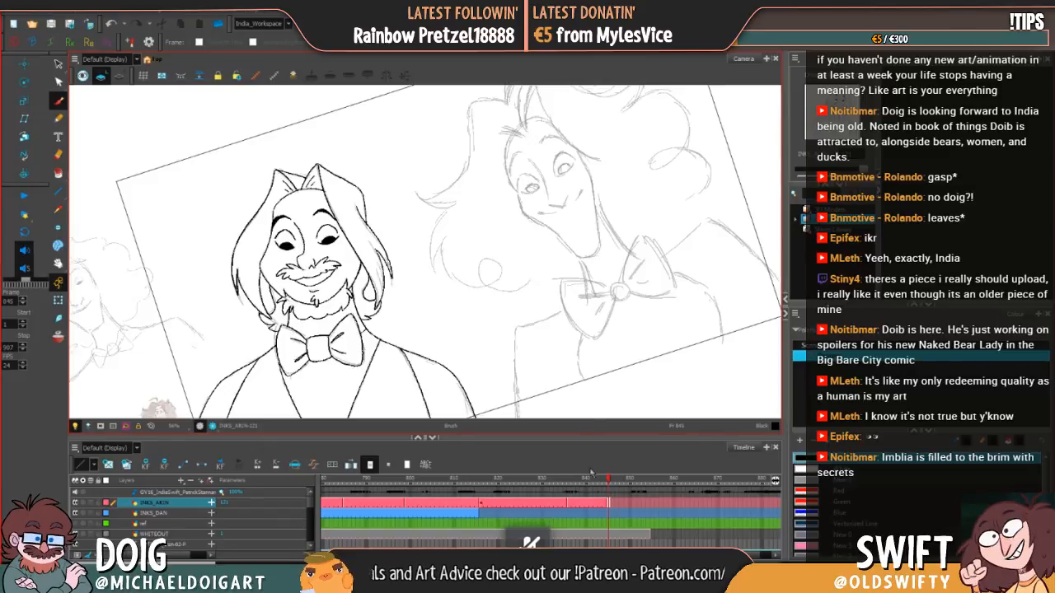
# Step: Extend the exposure of the frame 845 drawing on the INKS_ARIN layer to frame 859
pyautogui.click(617, 503)
pyautogui.moveTo(628, 485); pyautogui.dragTo(674, 479)
pyautogui.click(671, 505)
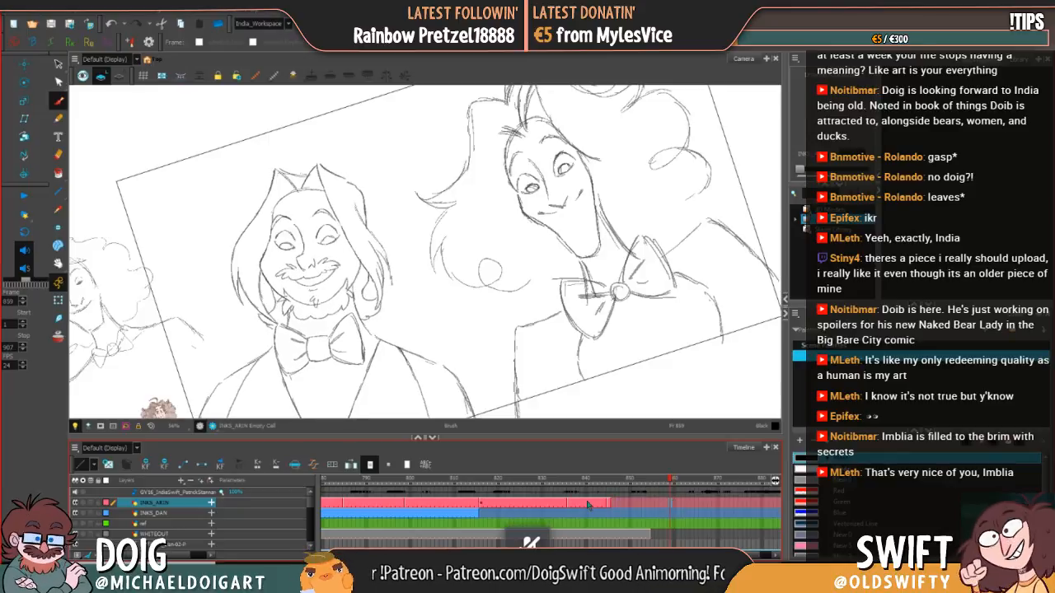
pyautogui.press('F5')
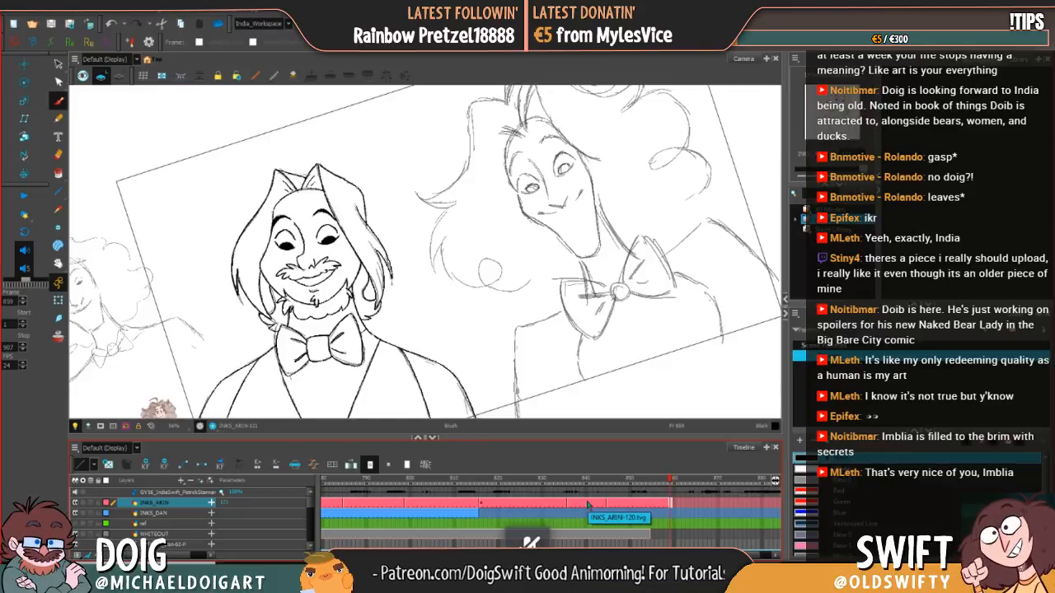
# Step: Level the canvas rotation and ink both of the bearded character's eyebrows at frame 860 on INKS_ARIN
pyautogui.moveTo(608, 385)
pyautogui.mouseDown()
pyautogui.moveTo(545, 433)
pyautogui.moveTo(558, 432)
pyautogui.mouseUp()
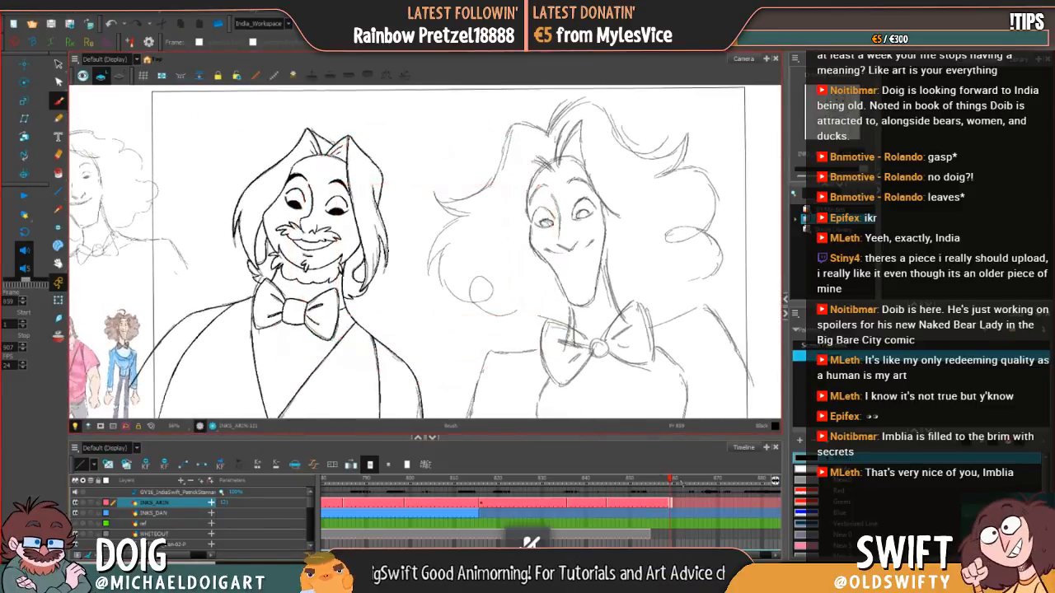
pyautogui.click(675, 504)
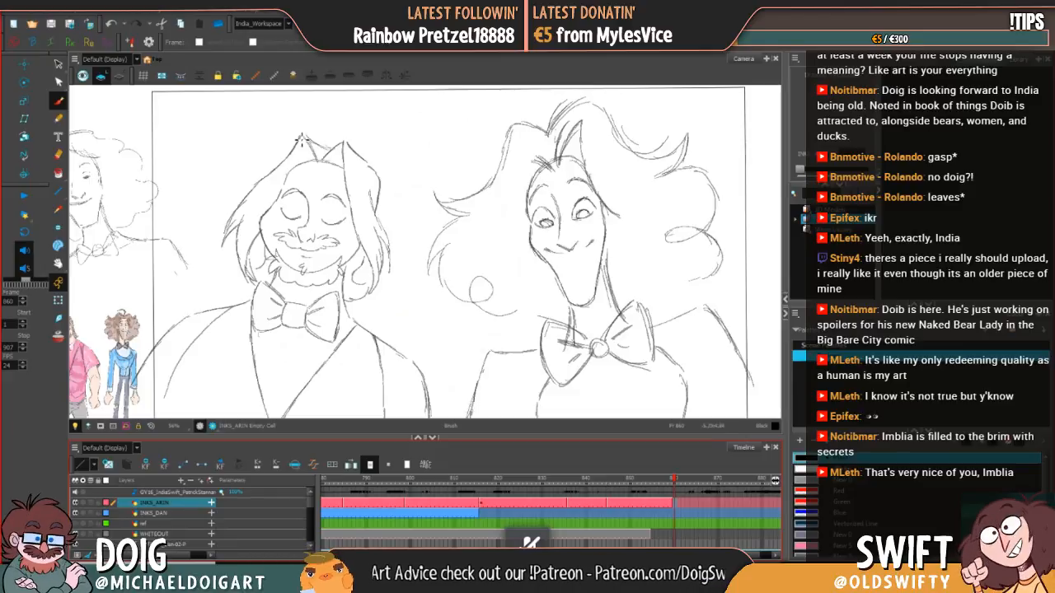
pyautogui.moveTo(282, 199); pyautogui.dragTo(303, 195)
pyautogui.hotkey('ctrl', 'z')
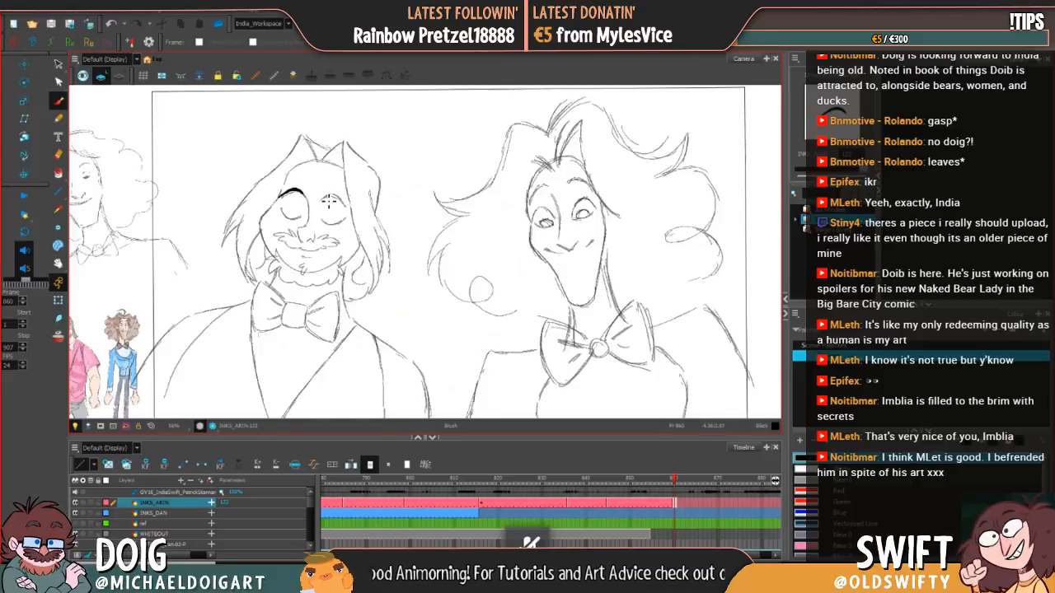
pyautogui.moveTo(323, 199); pyautogui.dragTo(339, 200)
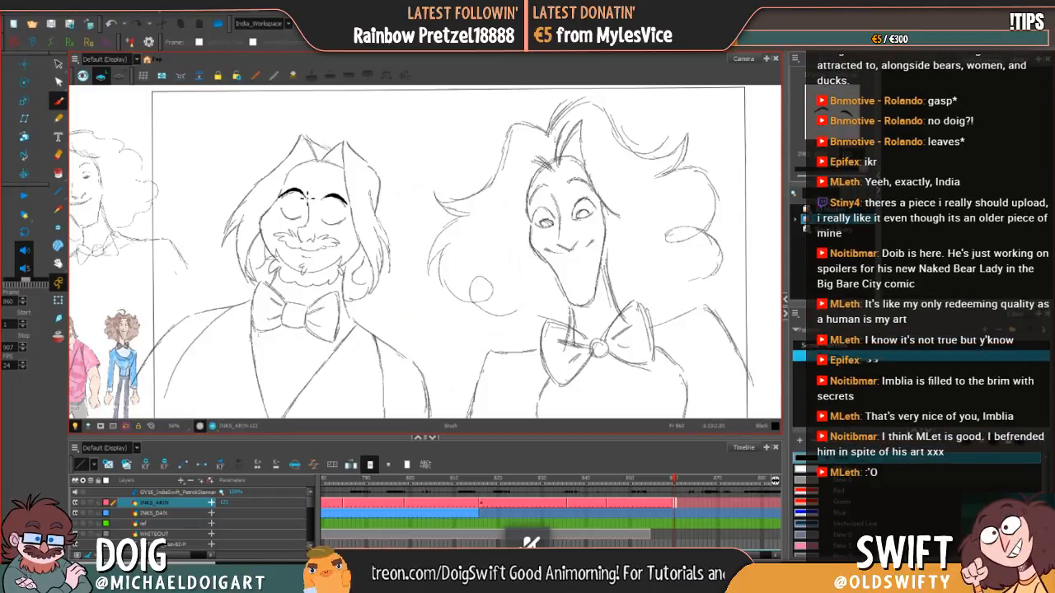
# Step: Ink the nose bridge and nose tip over the sketch, redrawing the strokes that miss the rough line
pyautogui.moveTo(312, 206); pyautogui.dragTo(311, 237)
pyautogui.hotkey('ctrl', 'z')
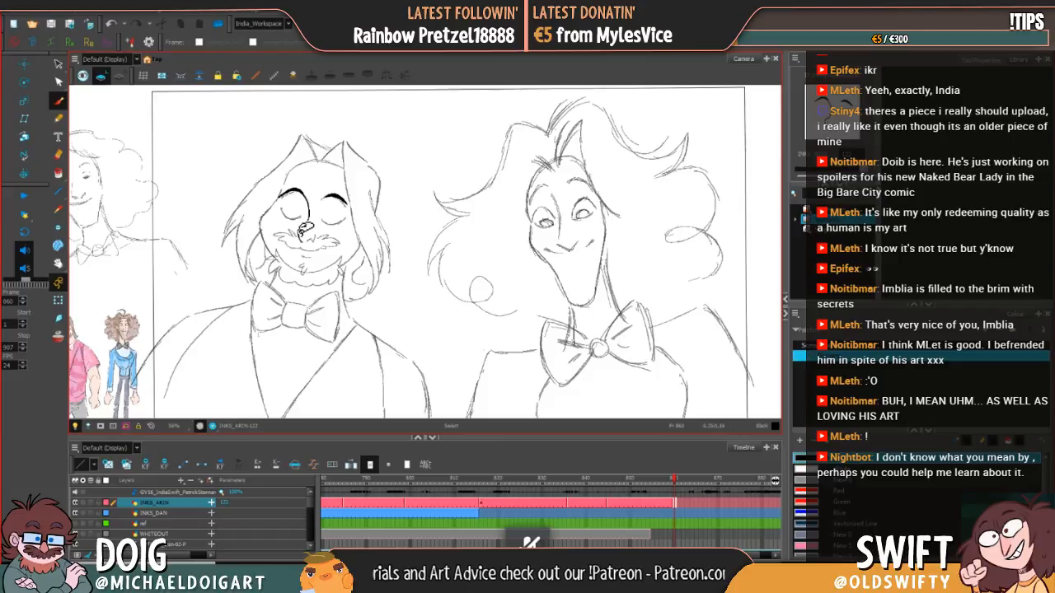
pyautogui.hotkey('ctrl', 'z')
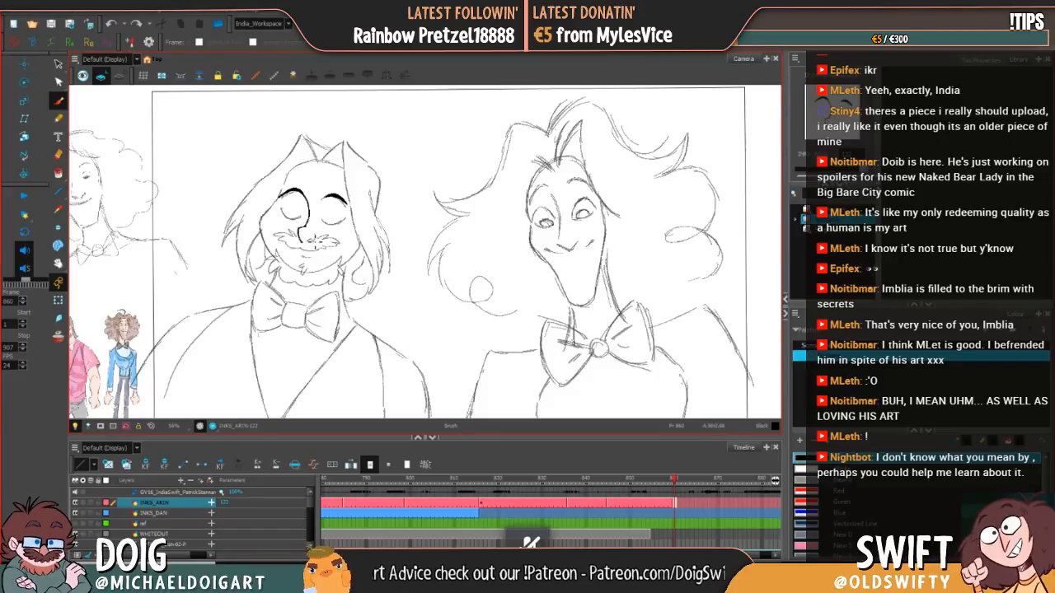
pyautogui.moveTo(304, 245); pyautogui.dragTo(312, 245)
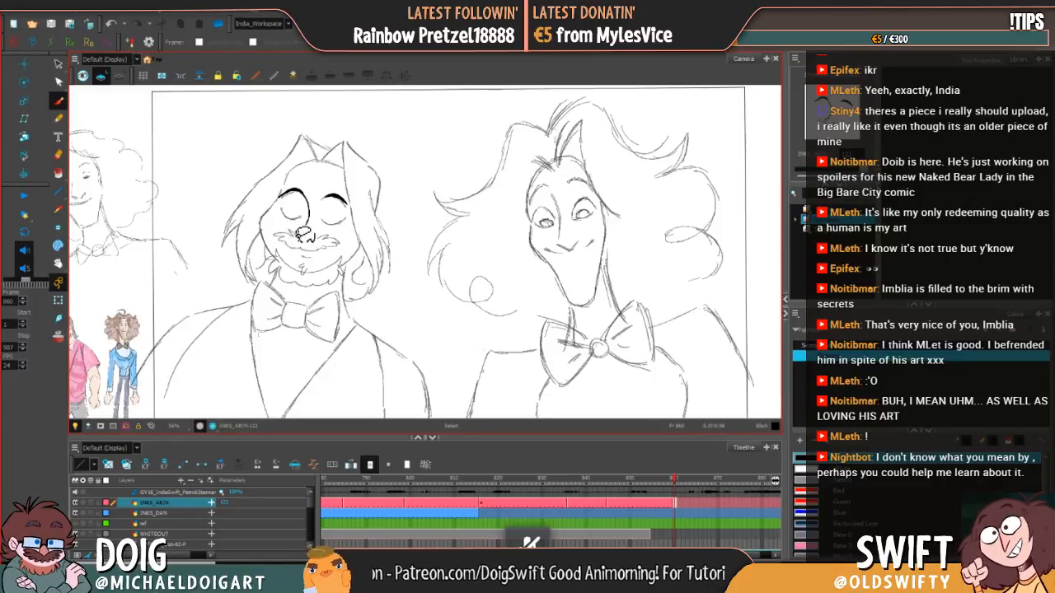
pyautogui.hotkey('ctrl', 'z')
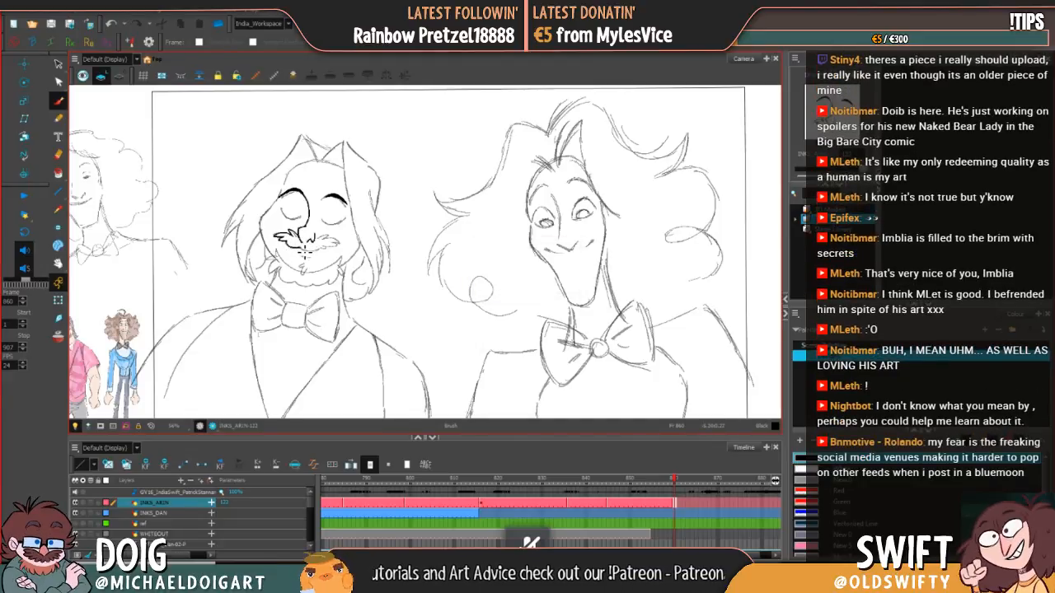
# Step: Ink the smile line and the jagged right half of the moustache
pyautogui.moveTo(300, 247); pyautogui.dragTo(327, 247)
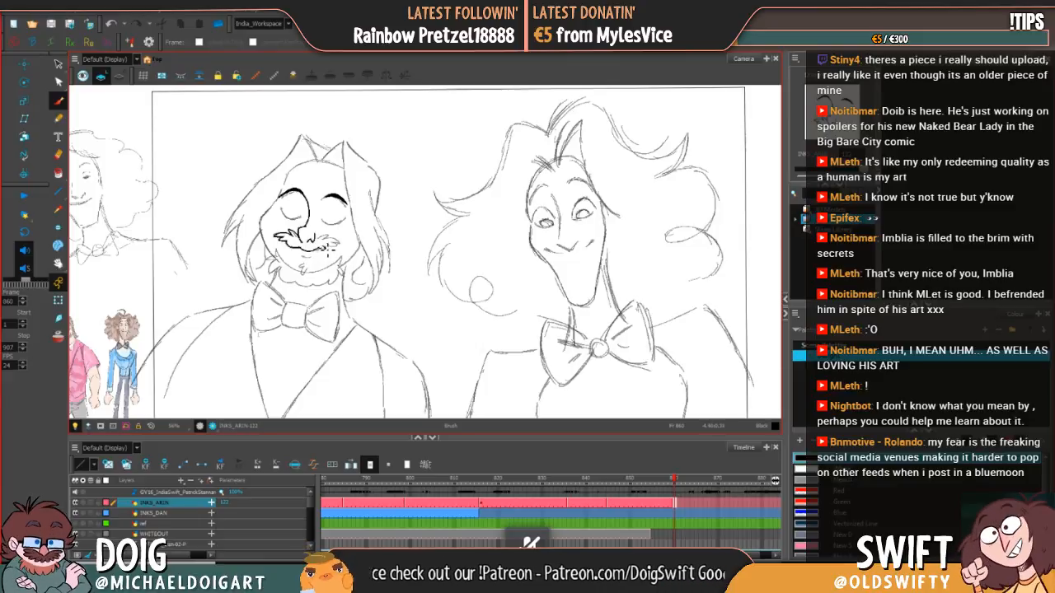
pyautogui.moveTo(328, 247)
pyautogui.mouseDown()
pyautogui.moveTo(340, 243)
pyautogui.moveTo(318, 243)
pyautogui.mouseUp()
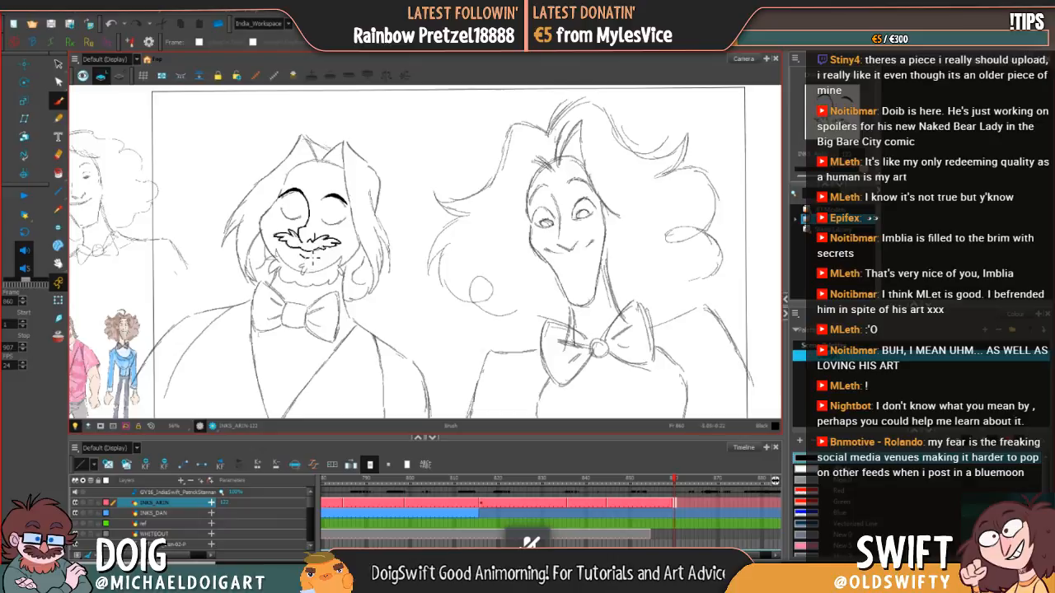
pyautogui.moveTo(327, 238); pyautogui.dragTo(338, 241)
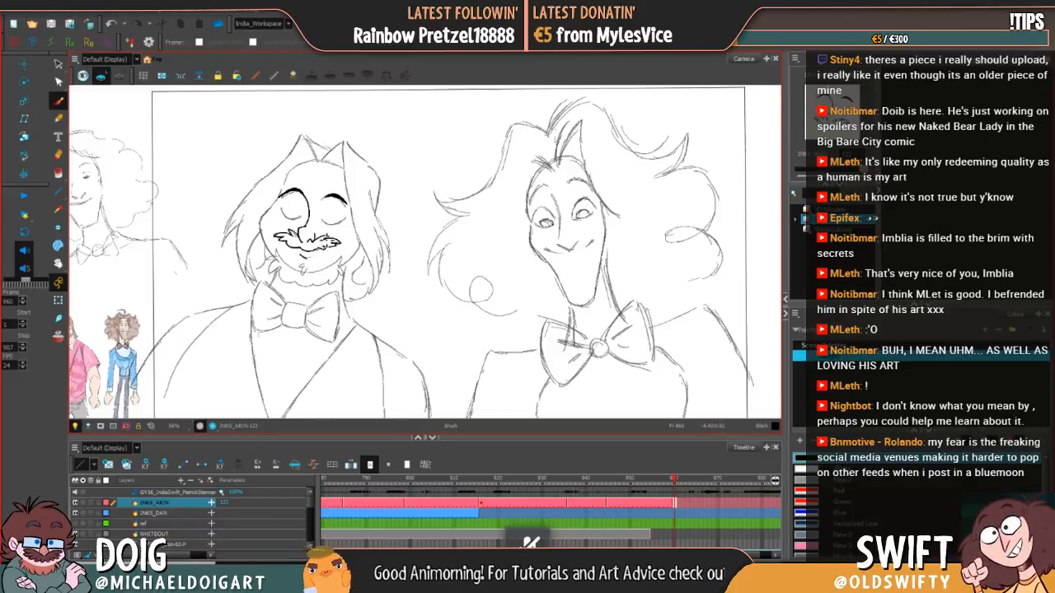
# Step: Clean up the ink below the moustache and ink the lower lip and the small tuft beneath it
pyautogui.click(58, 64)
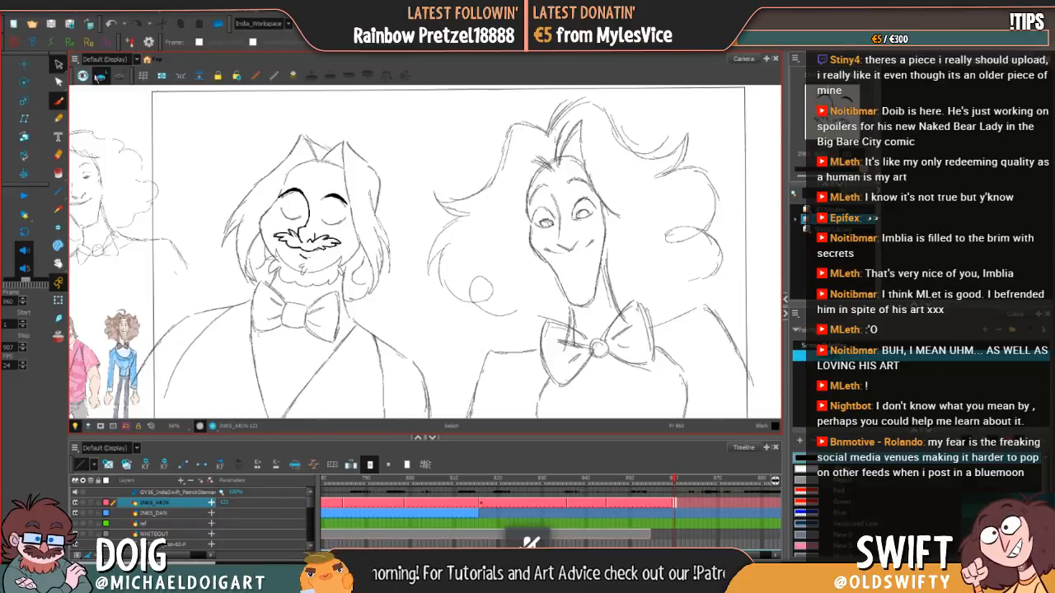
pyautogui.click(303, 258)
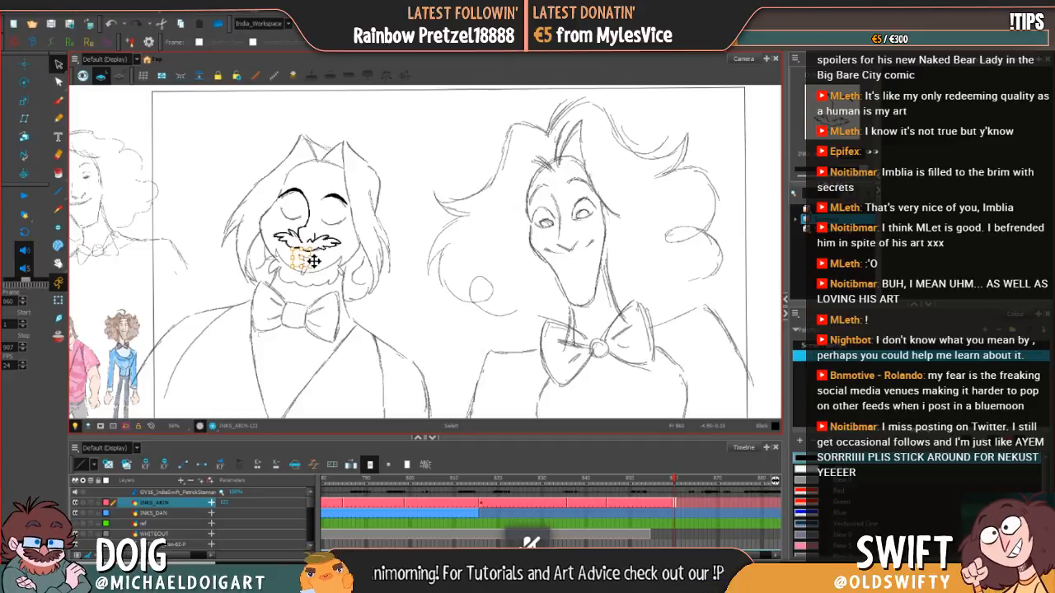
pyautogui.hotkey('alt', 'b')
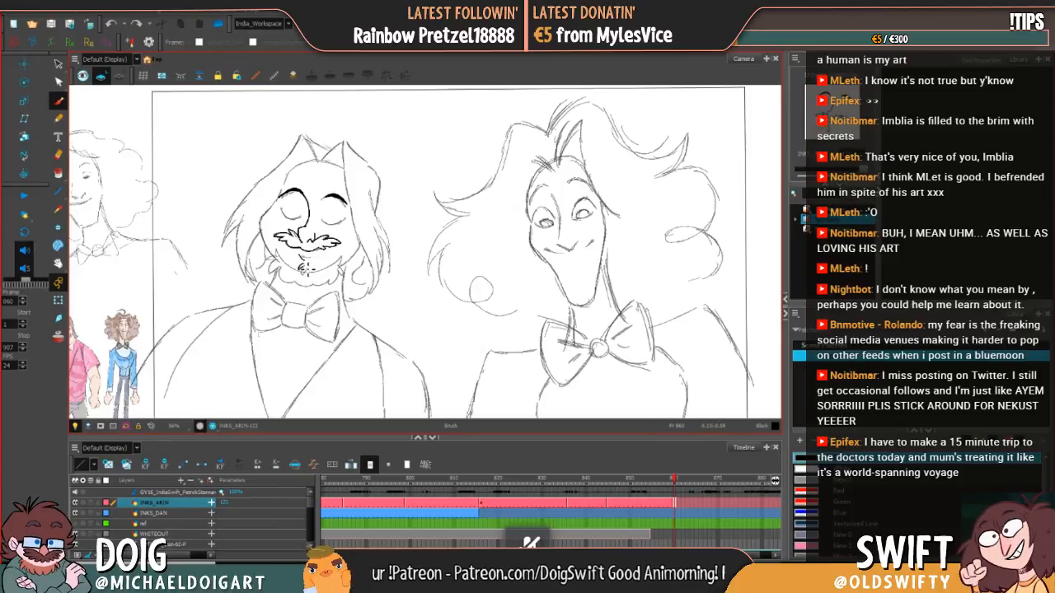
pyautogui.moveTo(306, 267); pyautogui.dragTo(306, 270)
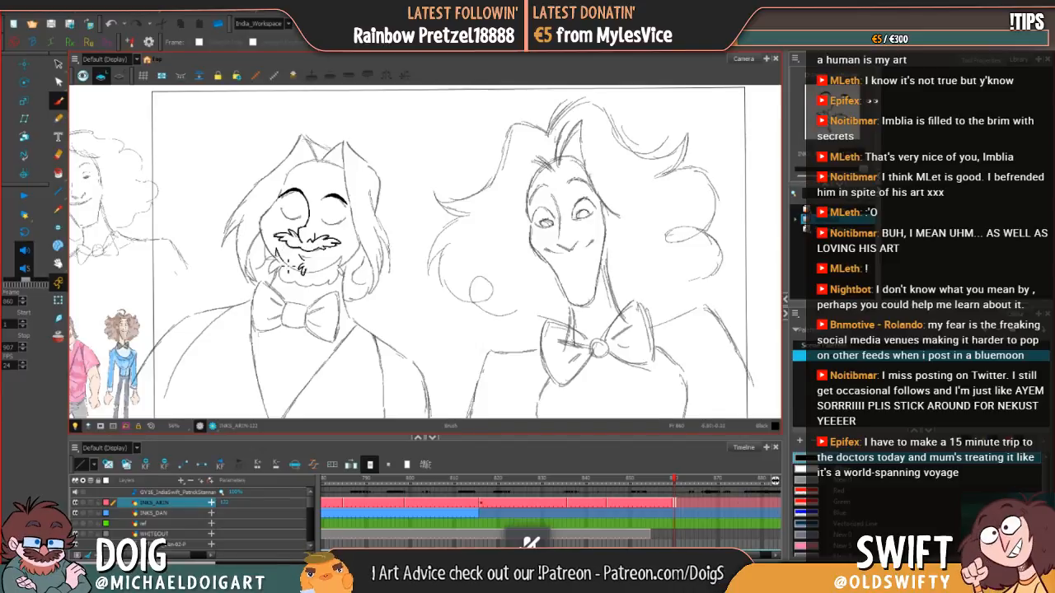
pyautogui.hotkey('ctrl', 'z')
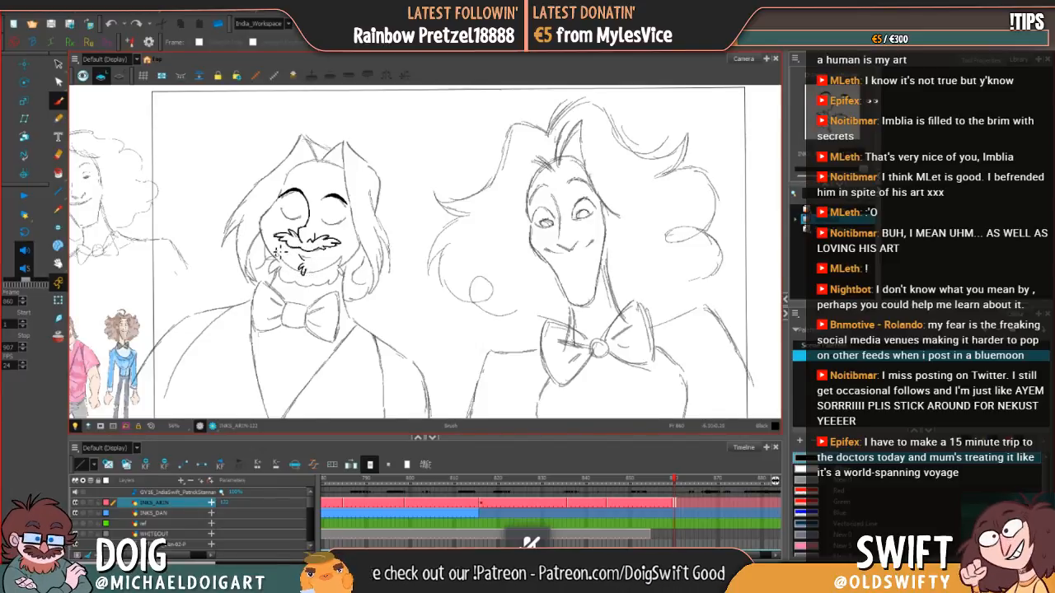
# Step: Ink the beard's inner edge along both sides of the chin tuft, redrawing the first strokes on the left side
pyautogui.moveTo(288, 266); pyautogui.dragTo(305, 273)
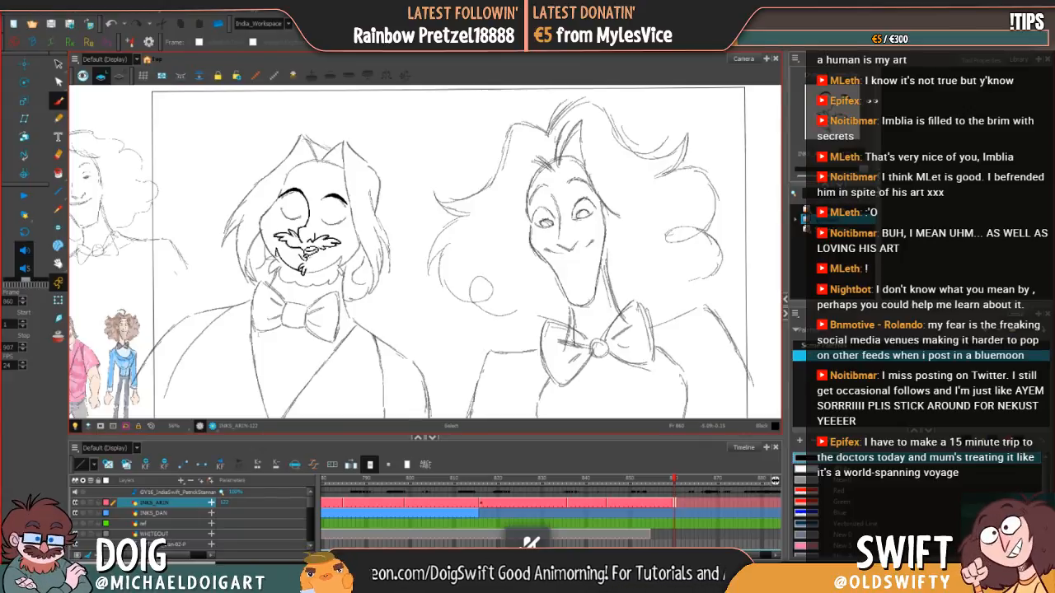
pyautogui.hotkey('ctrl', 'z')
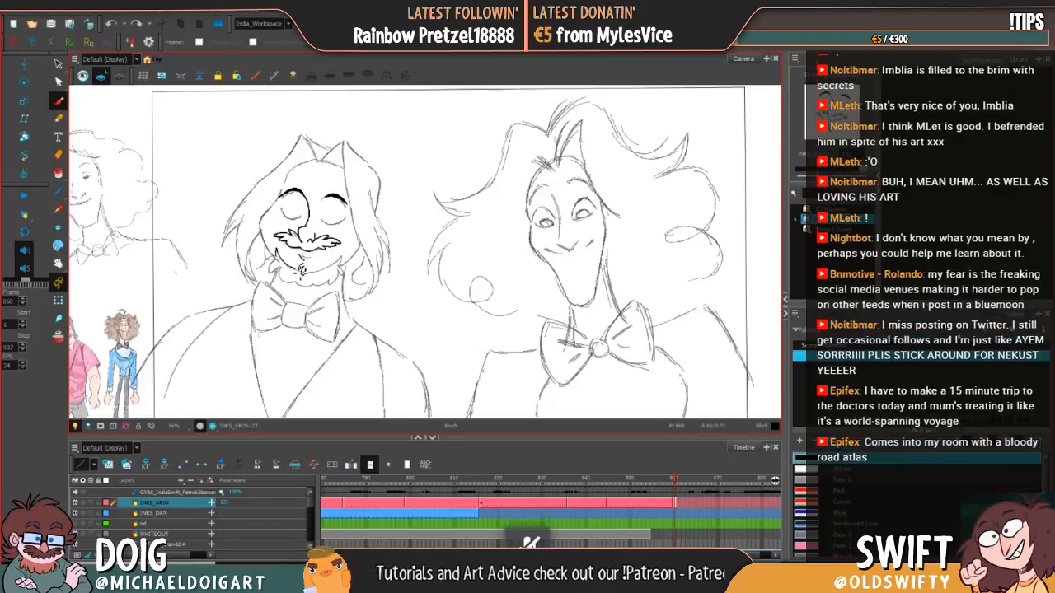
pyautogui.moveTo(276, 249); pyautogui.dragTo(305, 274)
pyautogui.hotkey('alt', 's')
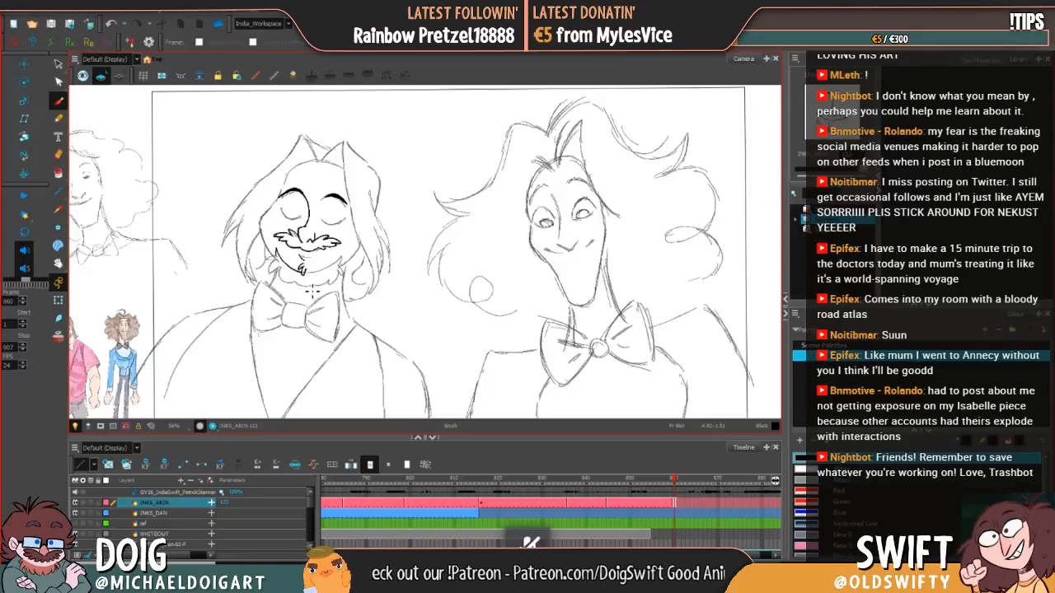
pyautogui.moveTo(381, 230); pyautogui.dragTo(367, 236)
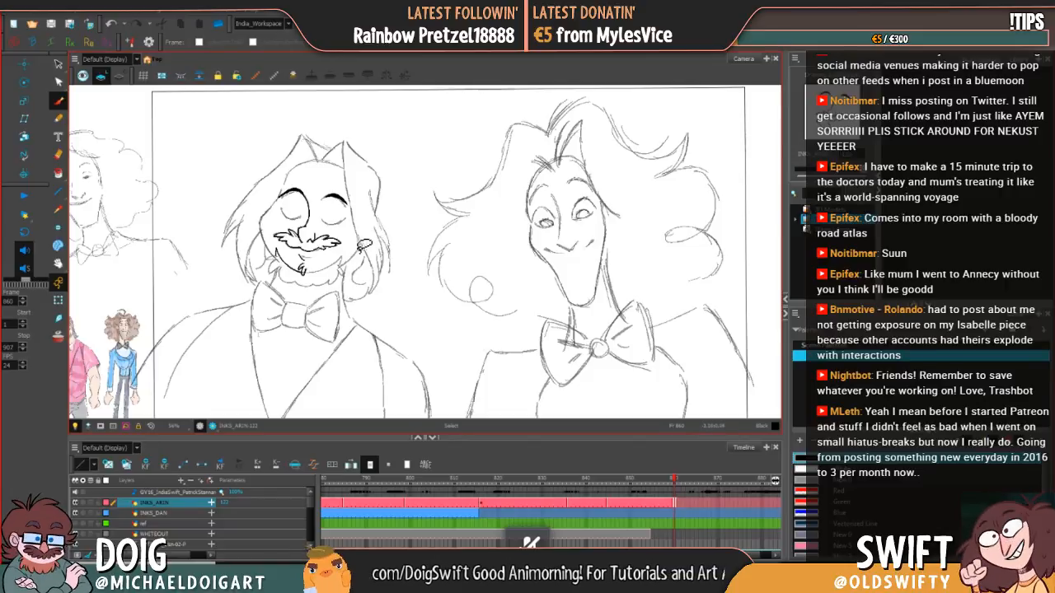
pyautogui.hotkey('alt', 'b')
pyautogui.moveTo(287, 262)
pyautogui.mouseDown()
pyautogui.moveTo(307, 274)
pyautogui.moveTo(290, 247)
pyautogui.moveTo(282, 269)
pyautogui.moveTo(327, 273)
pyautogui.mouseUp()
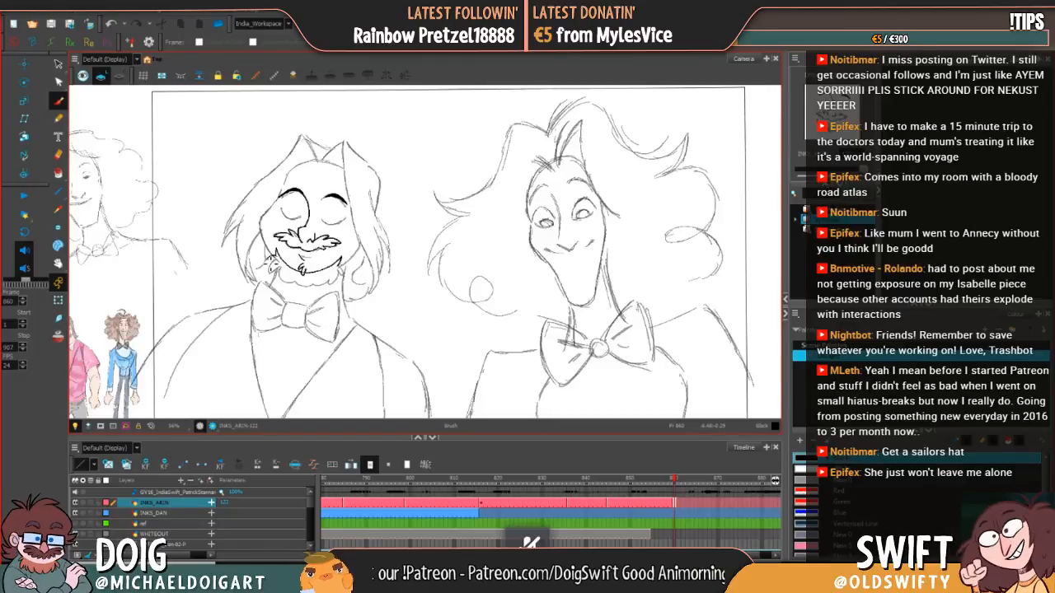
# Step: Ink the beard's jagged lower outline from the left jaw around the chin to the right jaw, redrawing failed strokes
pyautogui.moveTo(272, 276); pyautogui.dragTo(298, 289)
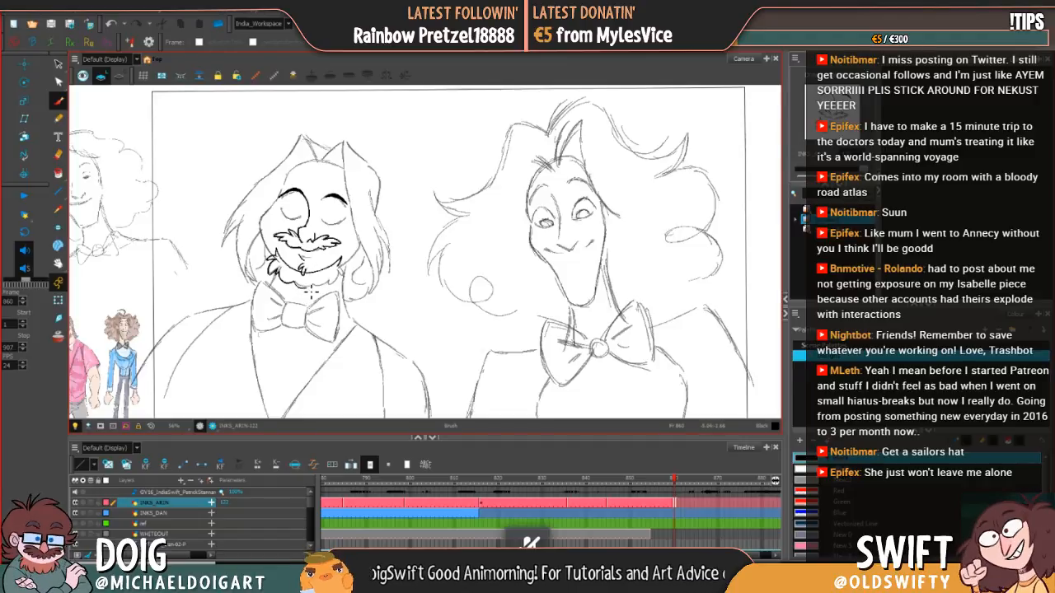
pyautogui.moveTo(303, 289); pyautogui.dragTo(320, 281)
pyautogui.hotkey('ctrl', 'z')
pyautogui.hotkey('ctrl', 'z')
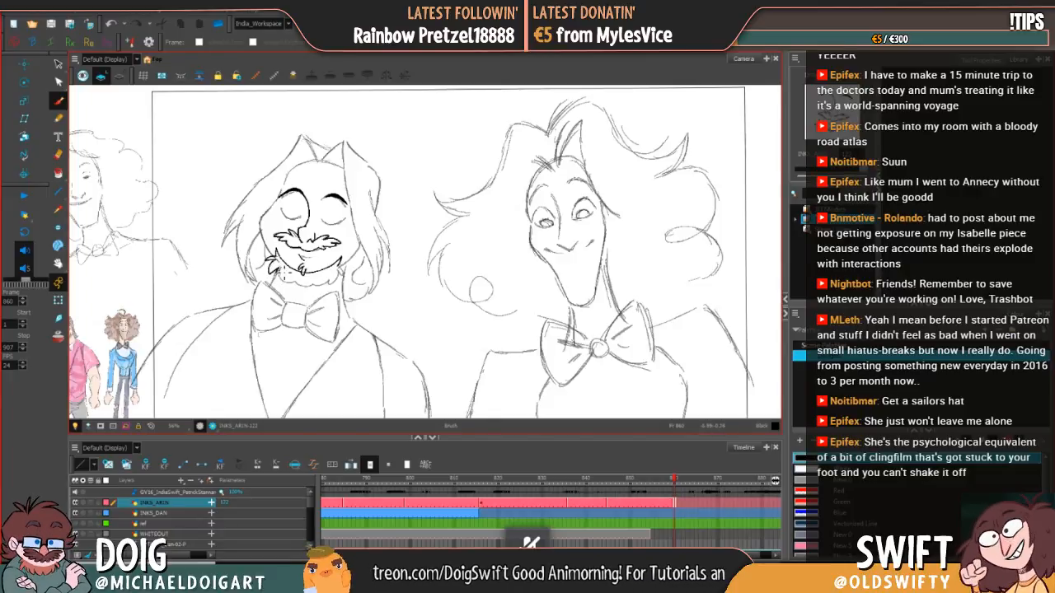
pyautogui.moveTo(280, 277); pyautogui.dragTo(304, 290)
pyautogui.hotkey('ctrl', 'z')
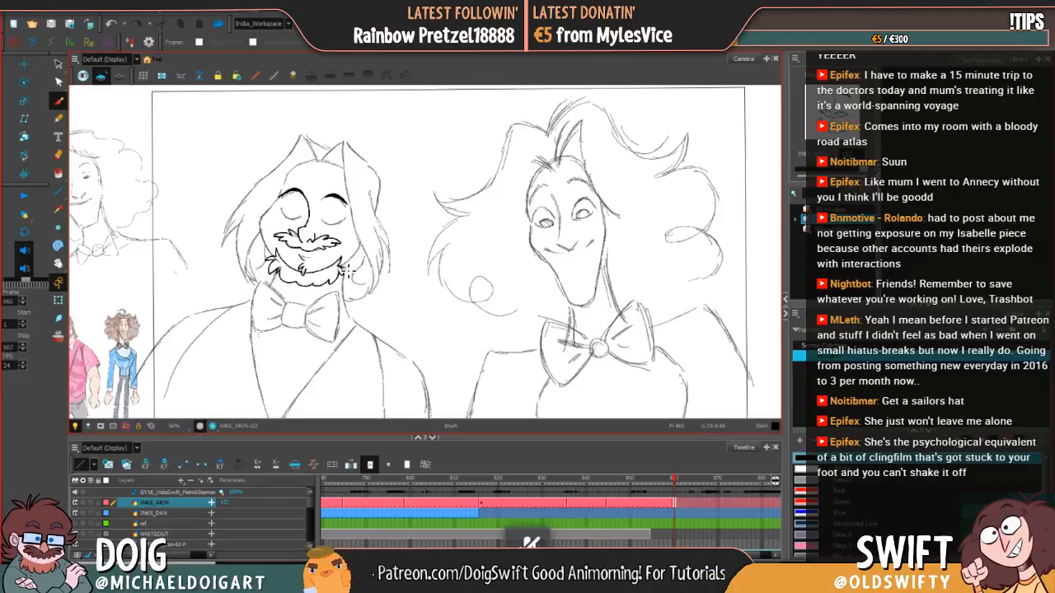
# Step: Ink the left side of the face from the beard up past the cheek to the forehead hairline, redrawing the cheek stroke
pyautogui.moveTo(356, 253); pyautogui.dragTo(371, 237)
pyautogui.hotkey('ctrl', 'z')
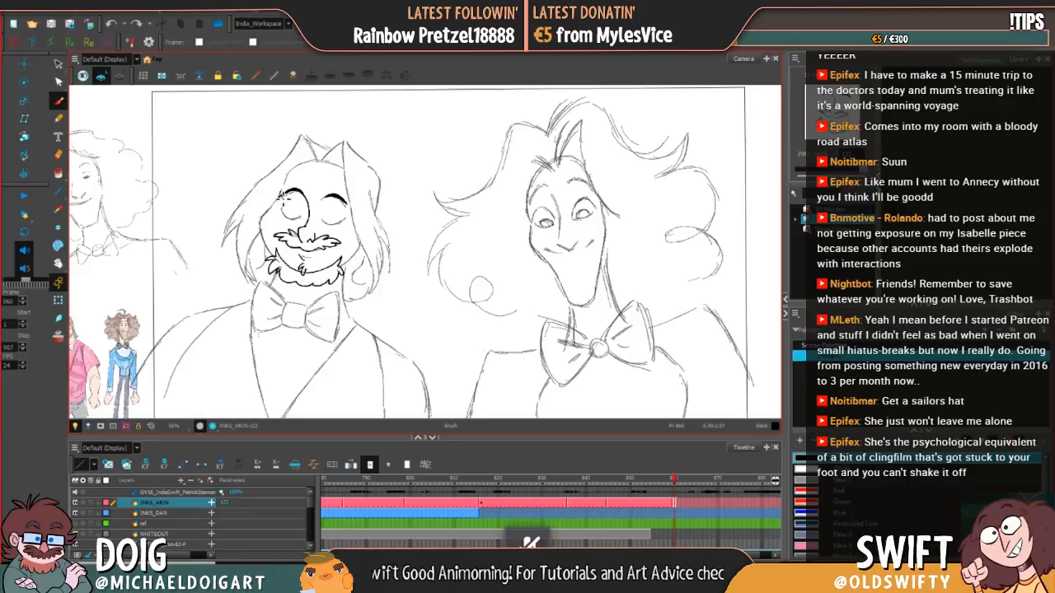
pyautogui.moveTo(282, 194)
pyautogui.mouseDown()
pyautogui.moveTo(262, 229)
pyautogui.moveTo(275, 260)
pyautogui.mouseUp()
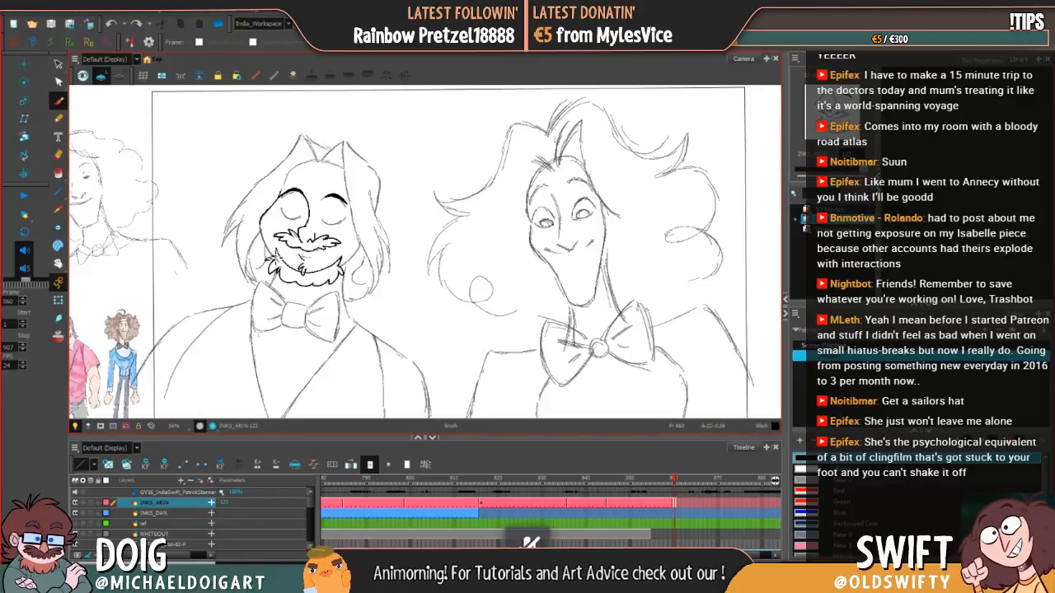
pyautogui.hotkey('ctrl', 'z')
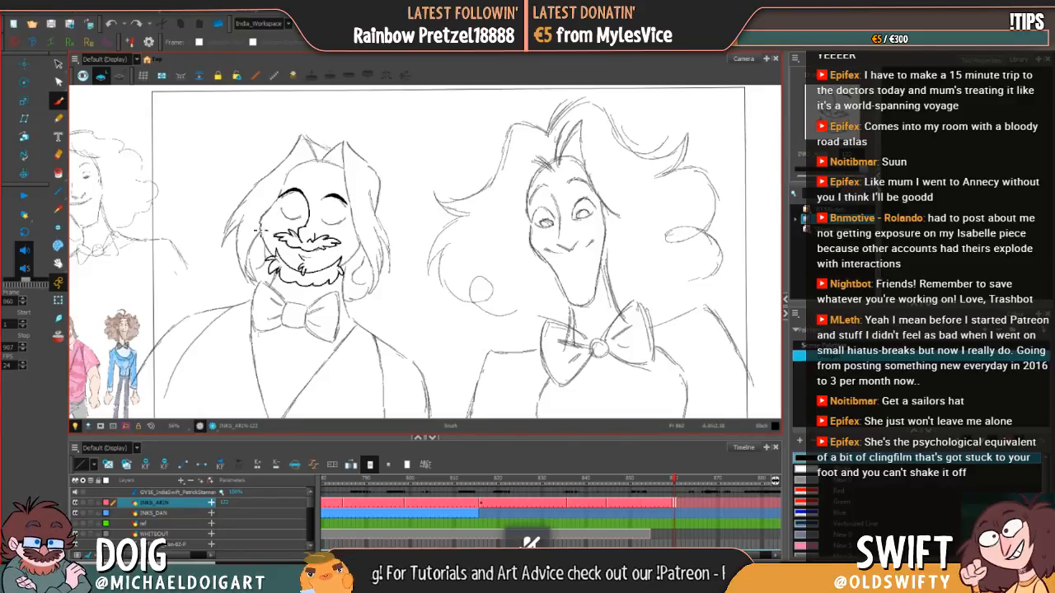
pyautogui.moveTo(262, 224); pyautogui.dragTo(281, 263)
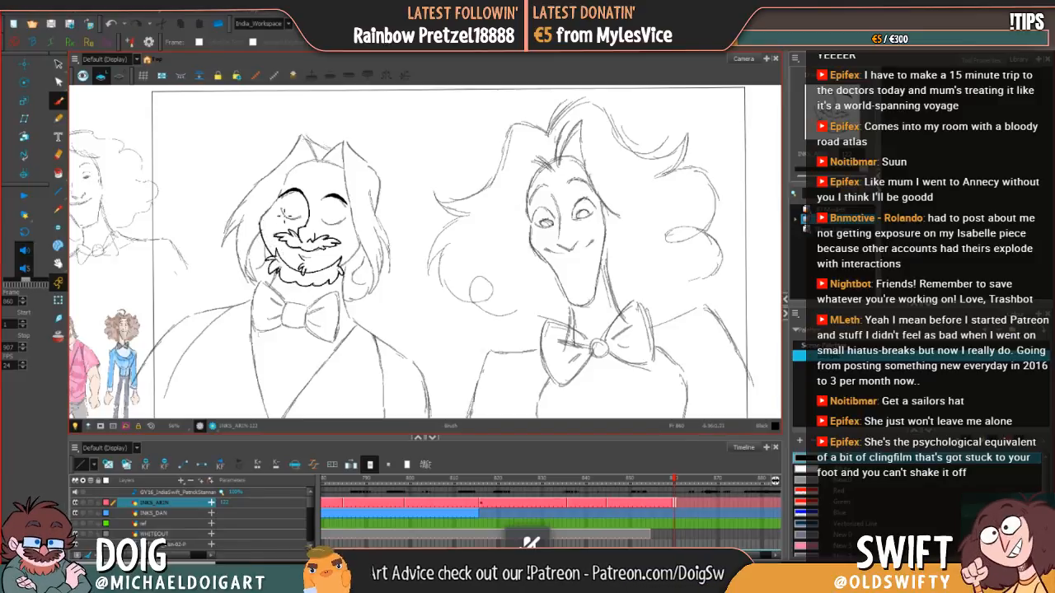
pyautogui.moveTo(263, 223); pyautogui.dragTo(305, 161)
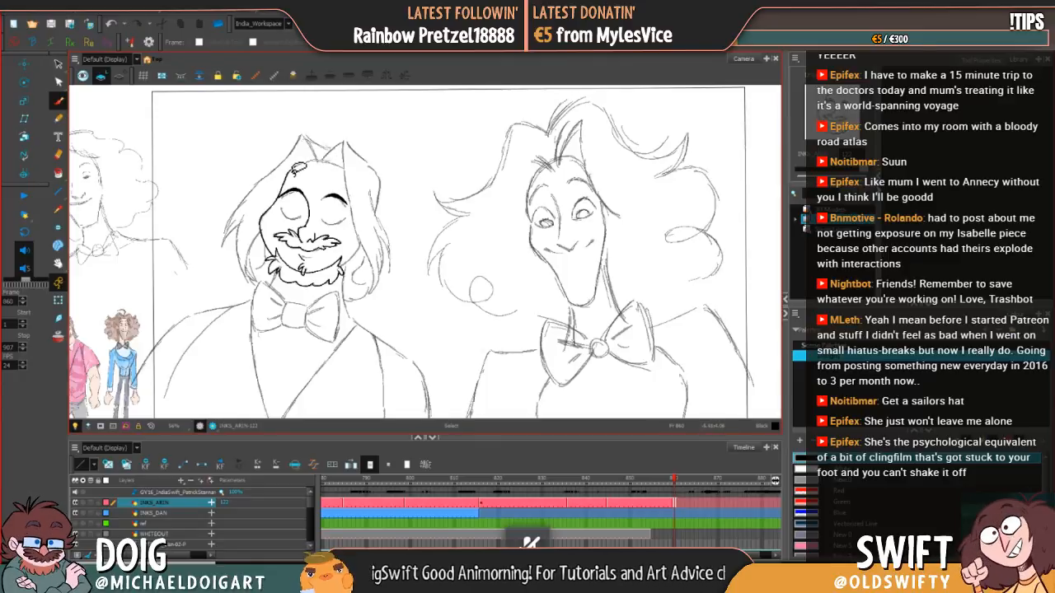
# Step: Ink the hairline across the top of the forehead towards the right hair parting, redrawing failed strokes
pyautogui.hotkey('ctrl', 'z')
pyautogui.moveTo(287, 178)
pyautogui.mouseDown()
pyautogui.moveTo(320, 161)
pyautogui.moveTo(296, 172)
pyautogui.mouseUp()
pyautogui.hotkey('ctrl', 'z')
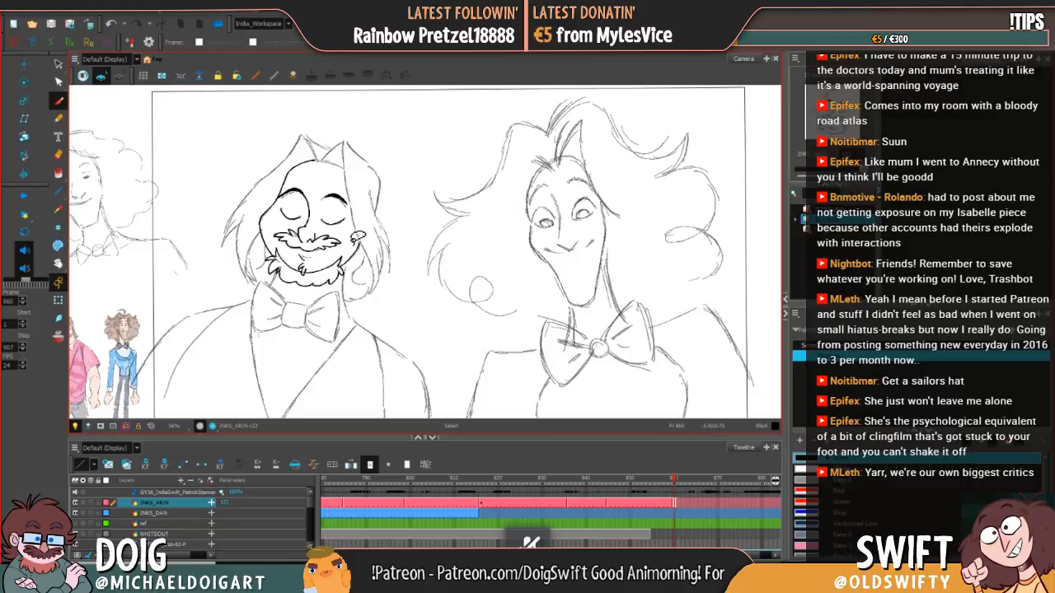
pyautogui.hotkey('ctrl', 'z')
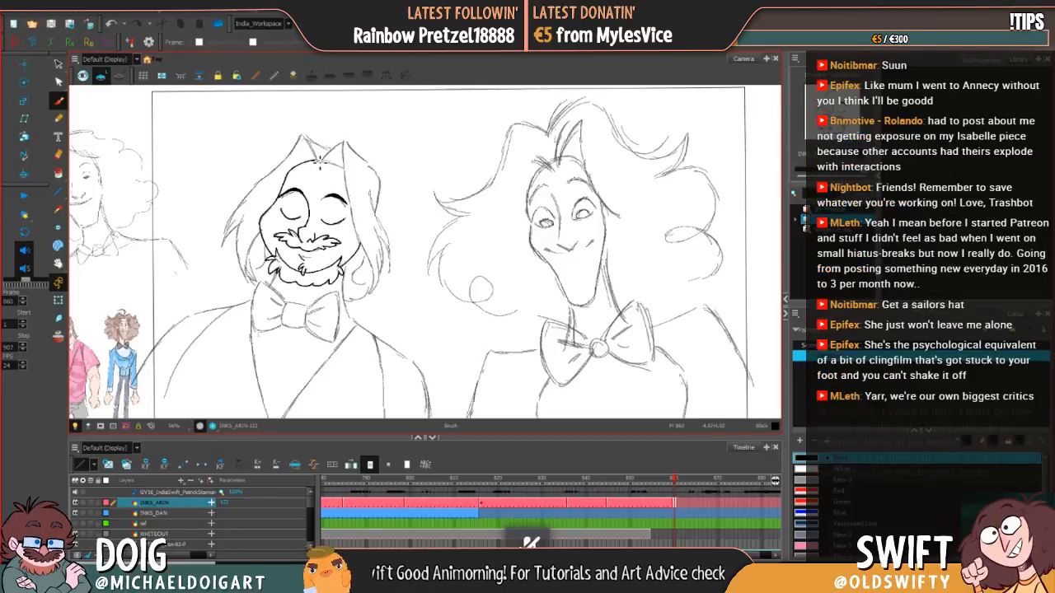
pyautogui.press('ctrl')
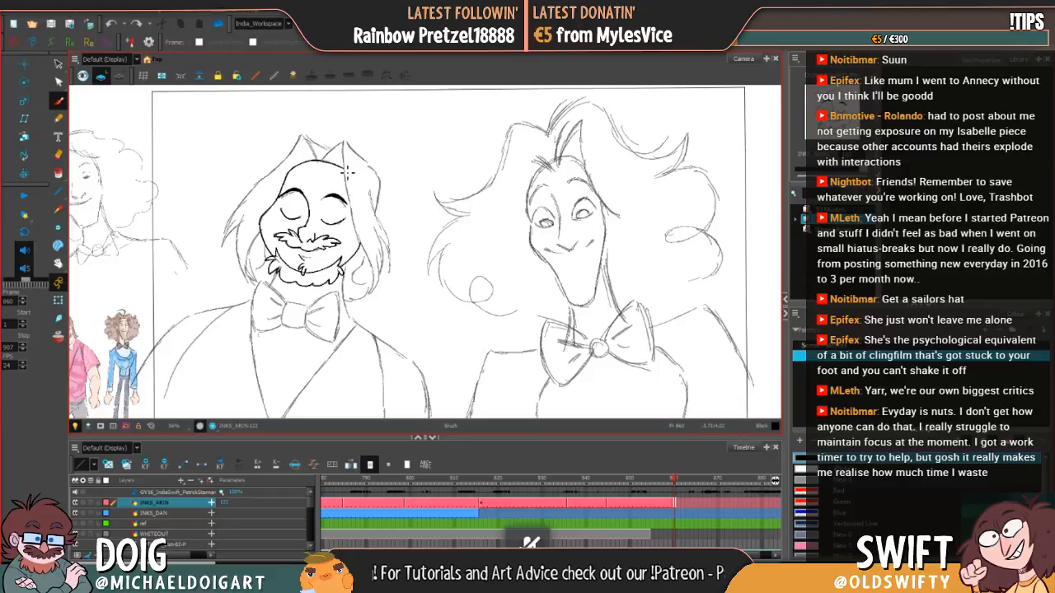
pyautogui.press('ctrl')
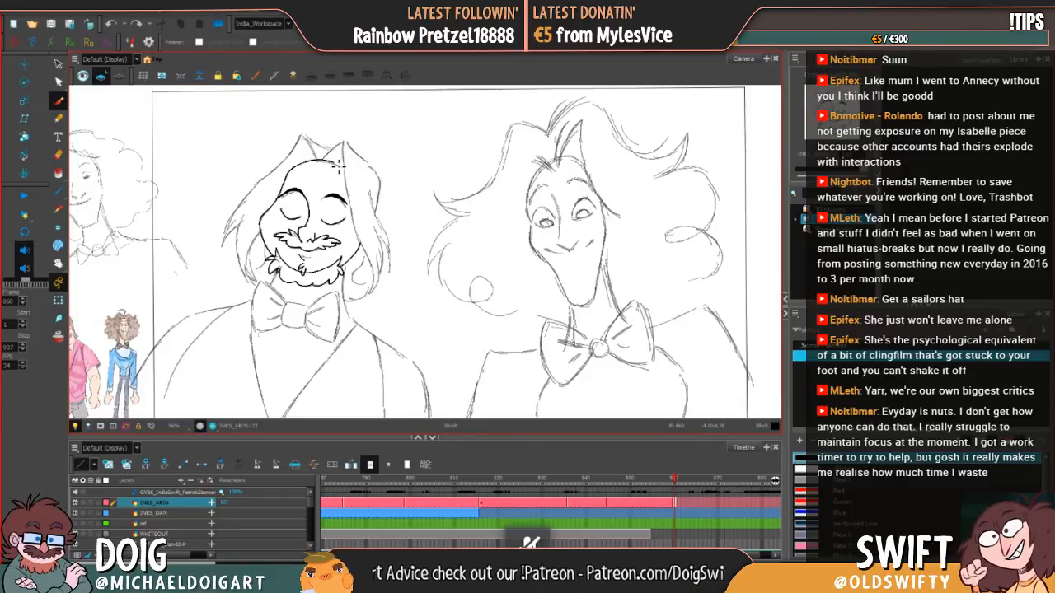
# Step: Ink the pointed tuft above the forehead and the inner edge of the right hair lock down to its tip
pyautogui.press('ctrl')
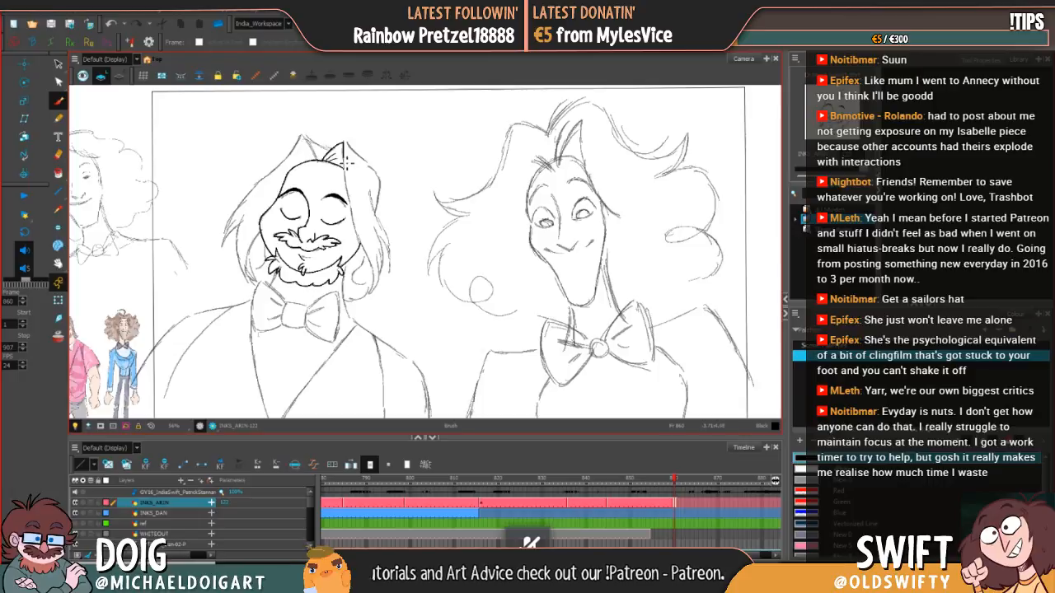
pyautogui.moveTo(347, 171); pyautogui.dragTo(372, 295)
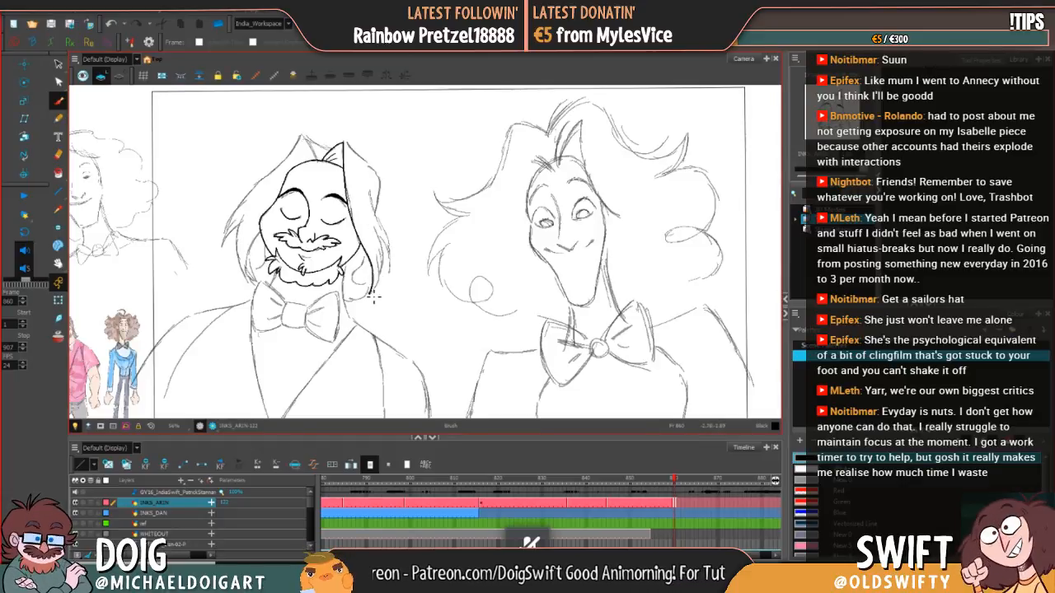
pyautogui.moveTo(381, 288); pyautogui.dragTo(382, 248)
pyautogui.hotkey('ctrl', 'z')
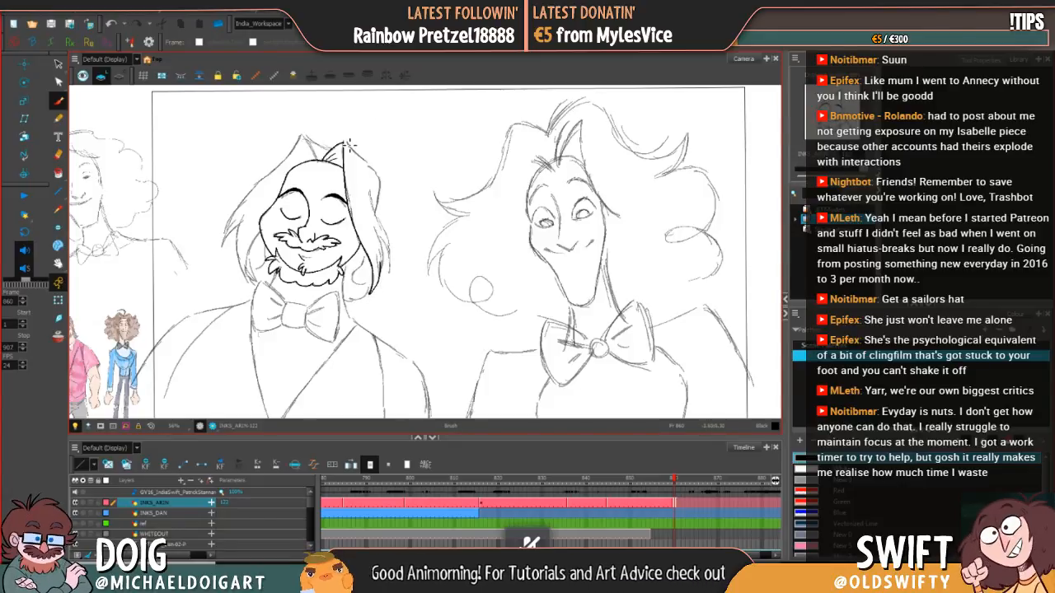
# Step: Ink the outer edge of the right-hand hair from the tuft's peak down to the pointed ends beside the jaw
pyautogui.moveTo(348, 146)
pyautogui.mouseDown()
pyautogui.moveTo(381, 173)
pyautogui.moveTo(382, 191)
pyautogui.mouseUp()
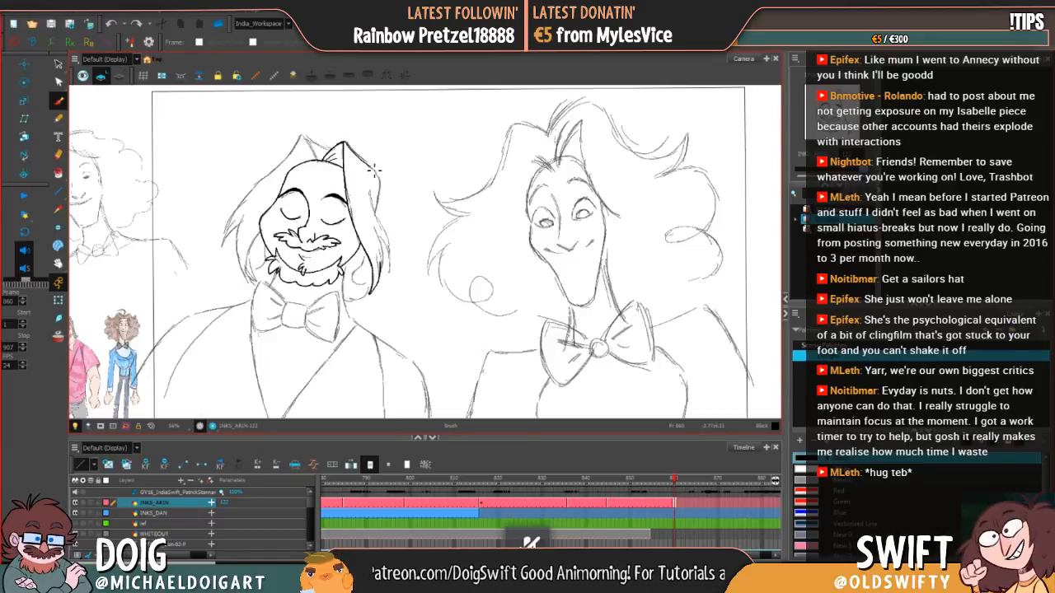
pyautogui.moveTo(378, 183); pyautogui.dragTo(380, 210)
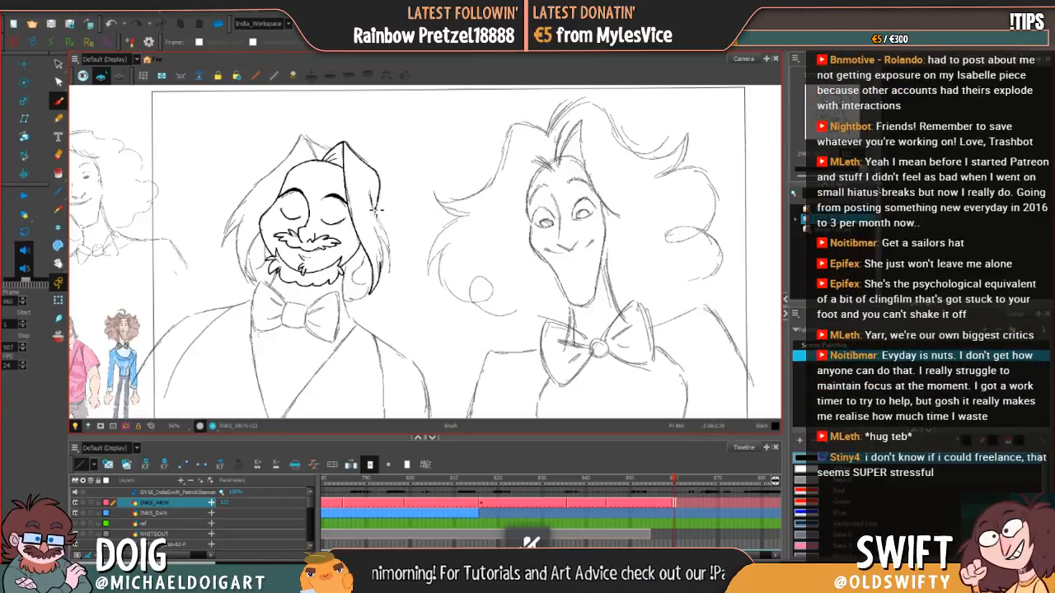
pyautogui.moveTo(387, 241)
pyautogui.mouseDown()
pyautogui.moveTo(383, 281)
pyautogui.moveTo(386, 262)
pyautogui.mouseUp()
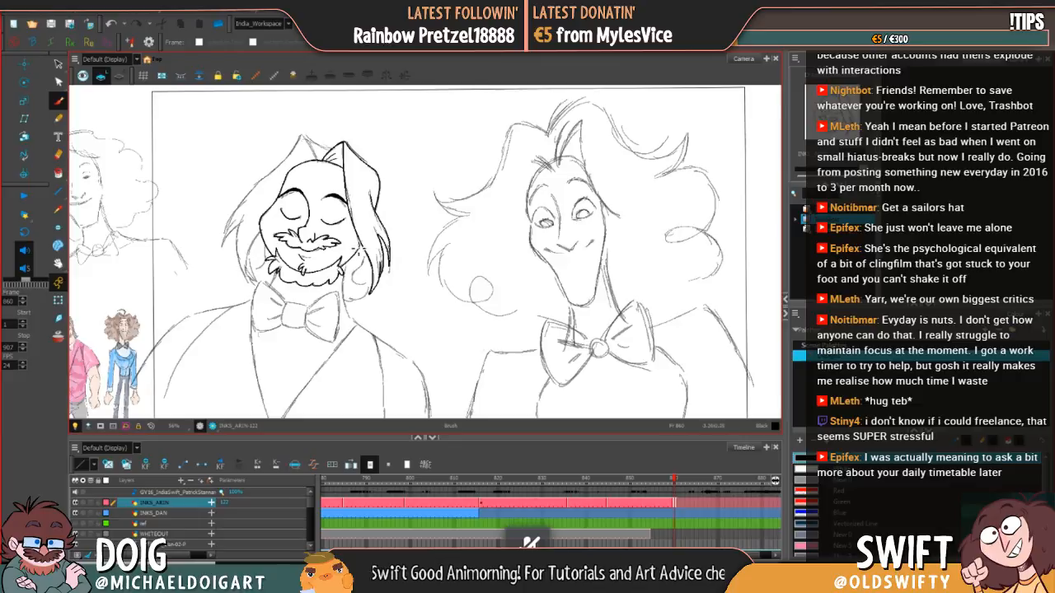
# Step: Ink the small curl of hair beside the right jaw, redrawing failed strokes, and join it to the right lock
pyautogui.moveTo(369, 256)
pyautogui.mouseDown()
pyautogui.moveTo(357, 282)
pyautogui.moveTo(372, 285)
pyautogui.moveTo(361, 294)
pyautogui.mouseUp()
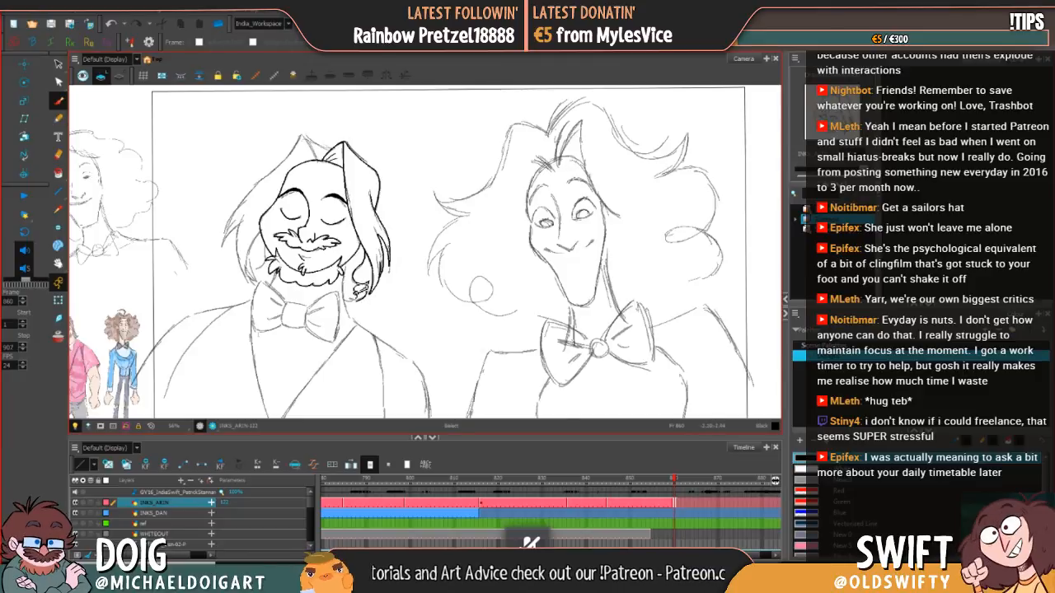
pyautogui.hotkey('ctrl', 'z')
pyautogui.hotkey('ctrl', 'z')
pyautogui.hotkey('ctrl', 'z')
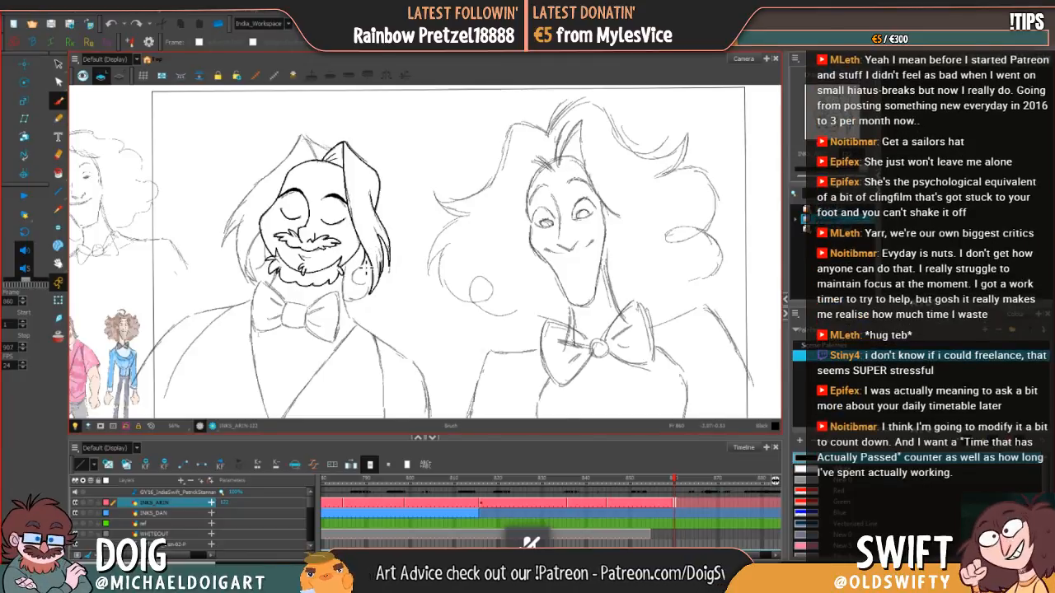
pyautogui.moveTo(365, 290); pyautogui.dragTo(372, 289)
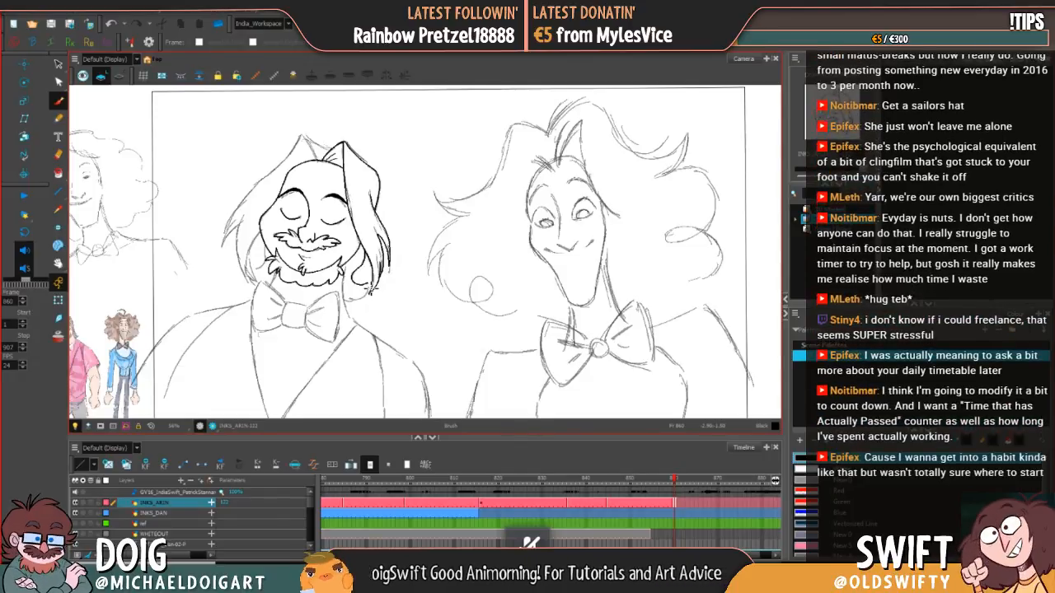
pyautogui.moveTo(363, 297)
pyautogui.mouseDown()
pyautogui.moveTo(376, 279)
pyautogui.moveTo(366, 300)
pyautogui.moveTo(347, 299)
pyautogui.mouseUp()
pyautogui.hotkey('ctrl', 'z')
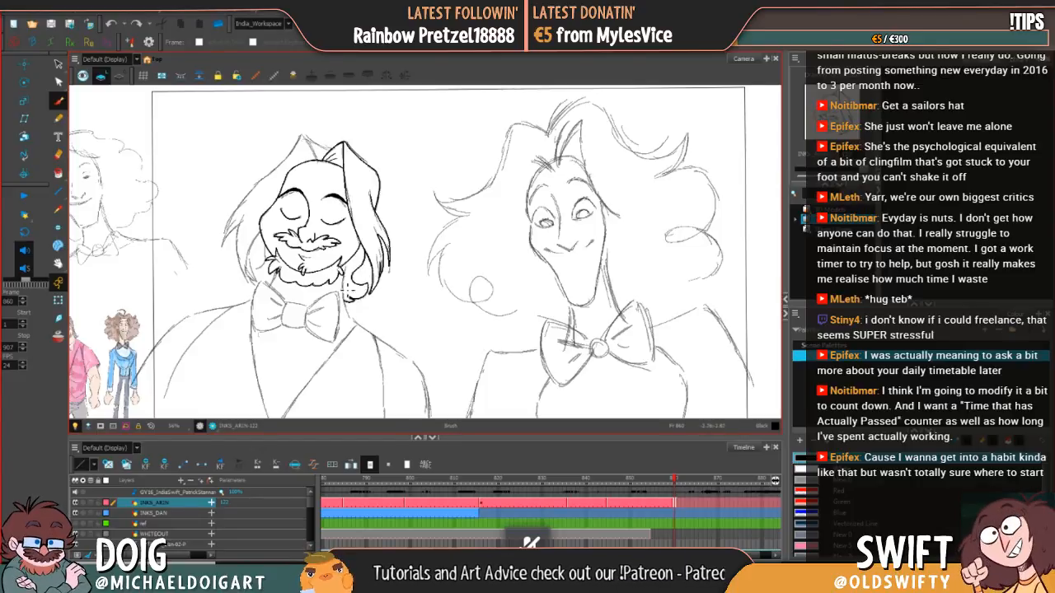
pyautogui.moveTo(379, 261); pyautogui.dragTo(369, 287)
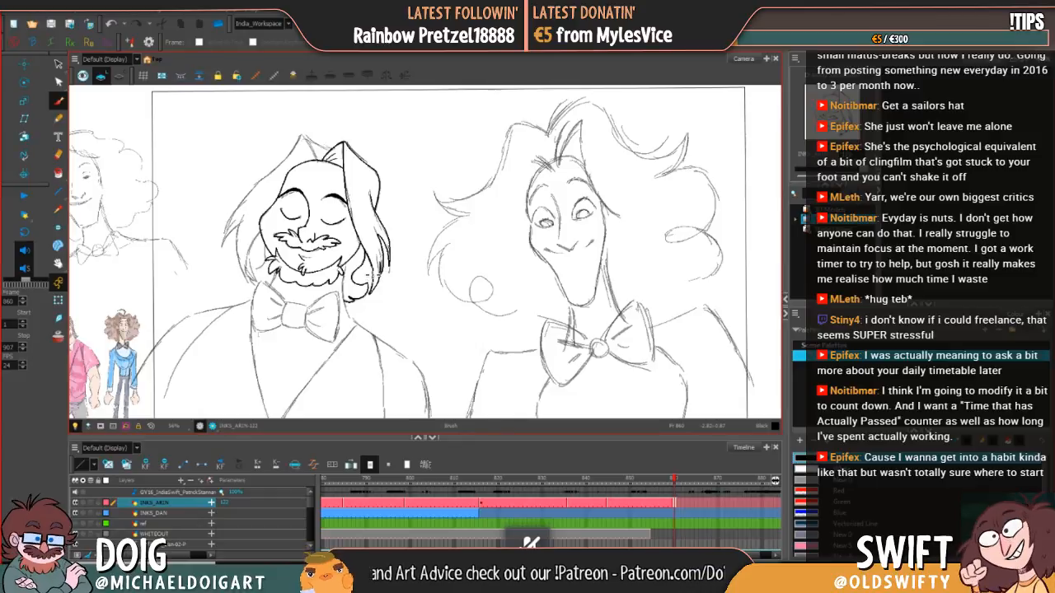
# Step: Ink the left-hand hair with its inner strand and long outer edge from the crown to the pointed tip, redrawing failed strokes
pyautogui.moveTo(262, 210)
pyautogui.mouseDown()
pyautogui.moveTo(268, 252)
pyautogui.moveTo(272, 177)
pyautogui.moveTo(243, 232)
pyautogui.moveTo(249, 285)
pyautogui.moveTo(254, 241)
pyautogui.mouseUp()
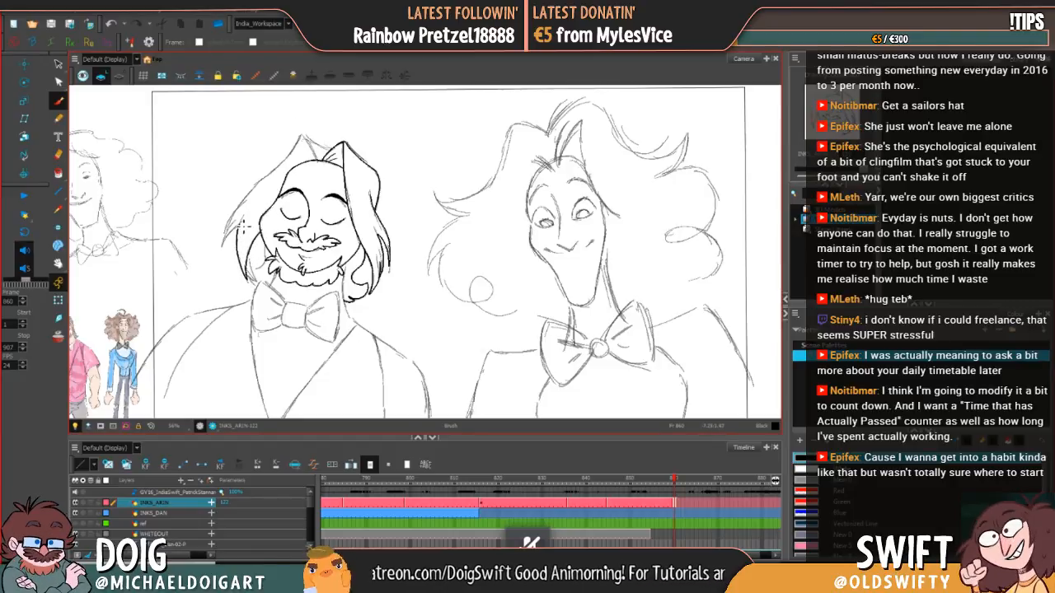
pyautogui.moveTo(238, 226)
pyautogui.mouseDown()
pyautogui.moveTo(225, 248)
pyautogui.moveTo(247, 200)
pyautogui.mouseUp()
pyautogui.hotkey('ctrl', 'z')
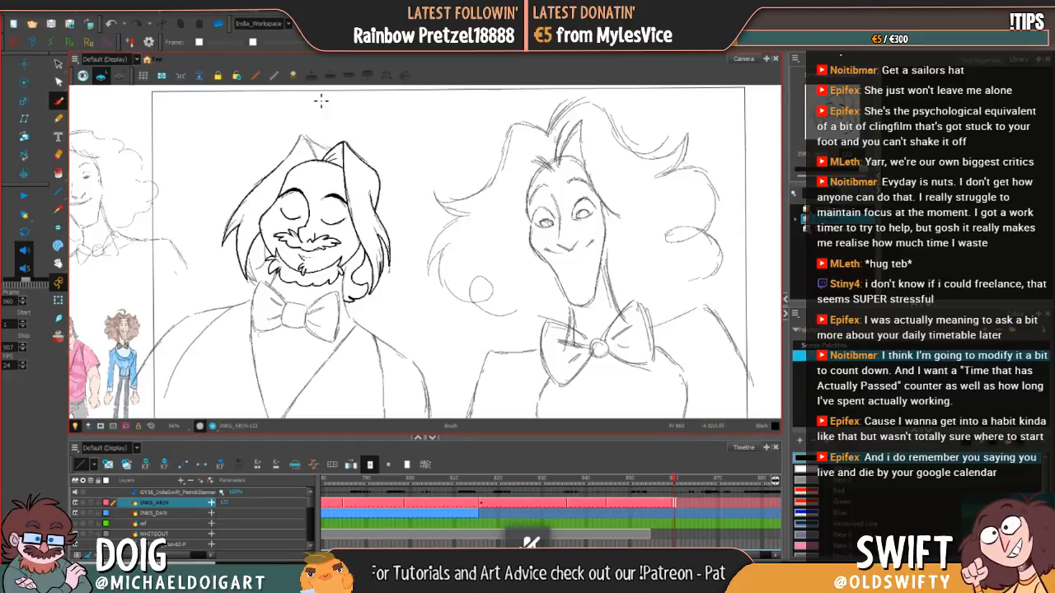
pyautogui.hotkey('ctrl', 'z')
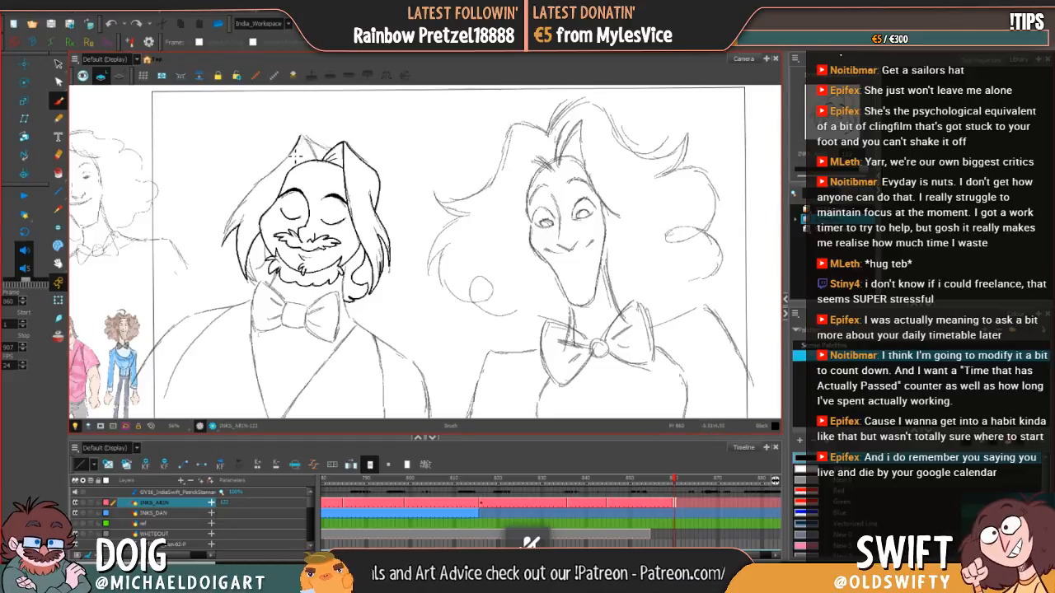
pyautogui.moveTo(246, 202); pyautogui.dragTo(223, 244)
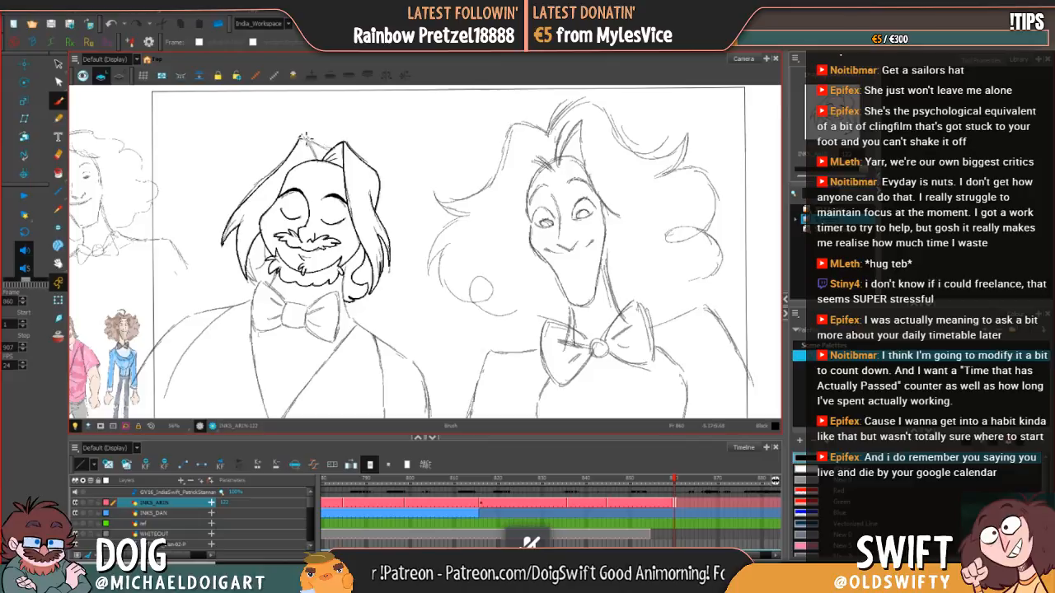
# Step: Ink the left hair peak's inner edge and the short strands joining it to the right tuft, redrawing one stroke
pyautogui.moveTo(303, 137); pyautogui.dragTo(320, 160)
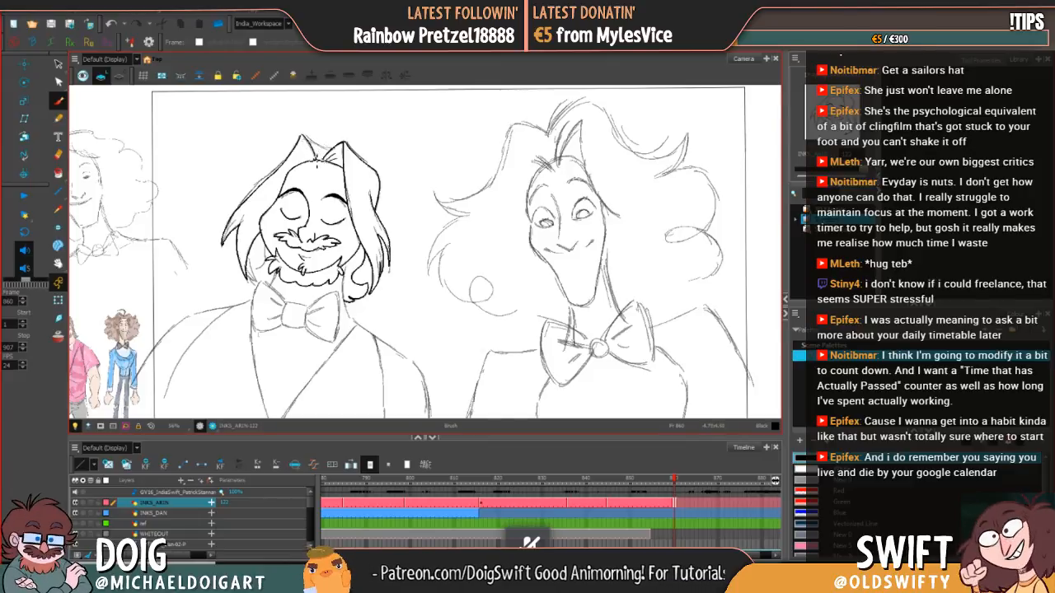
pyautogui.hotkey('ctrl', 'z')
pyautogui.moveTo(309, 150)
pyautogui.mouseDown()
pyautogui.moveTo(313, 163)
pyautogui.moveTo(306, 139)
pyautogui.moveTo(337, 153)
pyautogui.mouseUp()
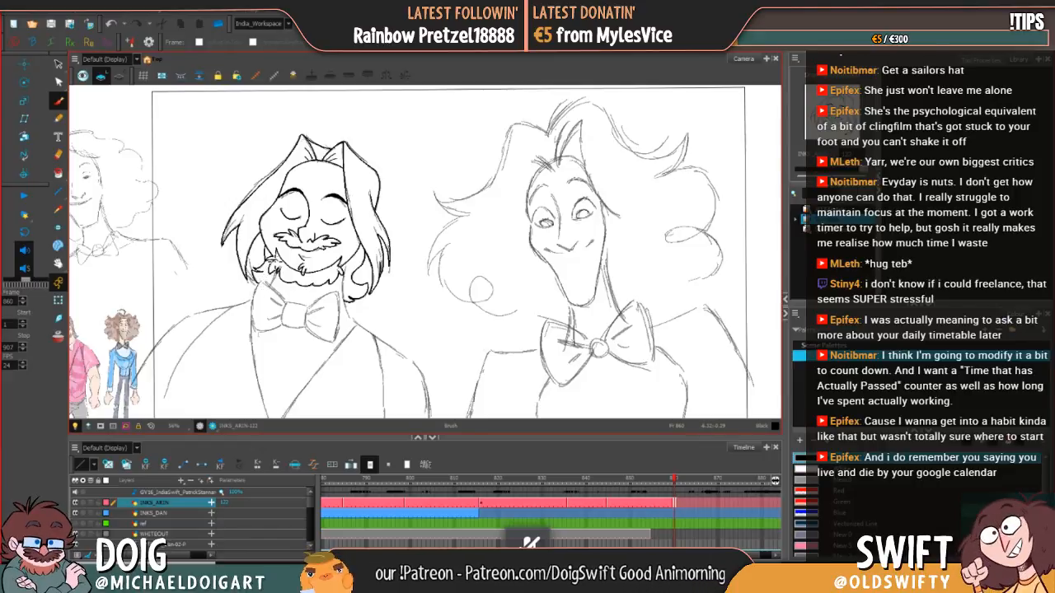
# Step: Ink the rounded square knot at the centre of the bow tie, redrawing failed strokes
pyautogui.moveTo(451, 257); pyautogui.dragTo(460, 195)
pyautogui.moveTo(382, 286); pyautogui.dragTo(424, 230)
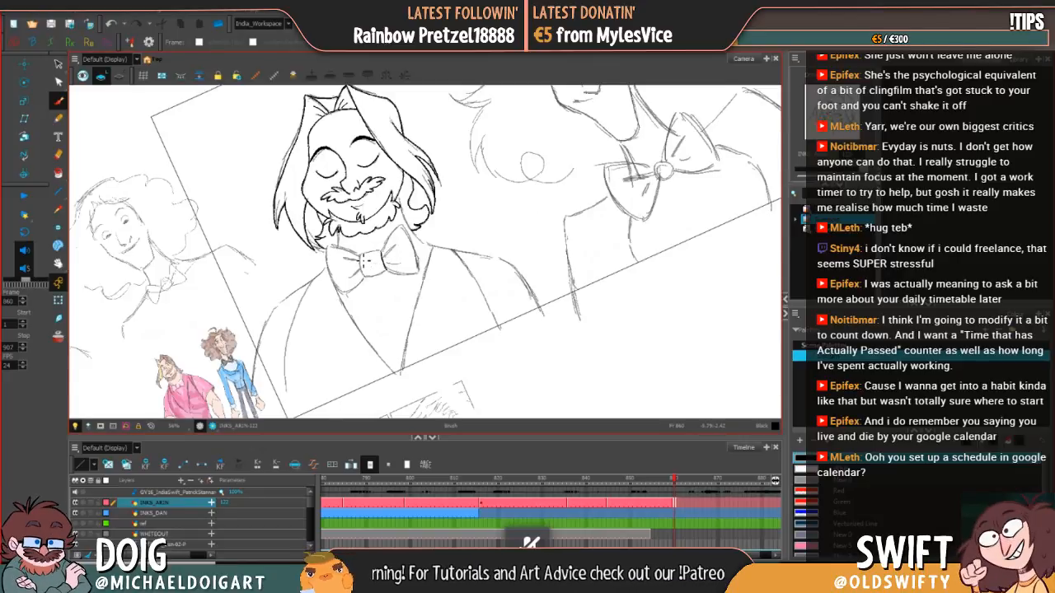
pyautogui.moveTo(362, 258)
pyautogui.mouseDown()
pyautogui.moveTo(371, 280)
pyautogui.moveTo(365, 247)
pyautogui.mouseUp()
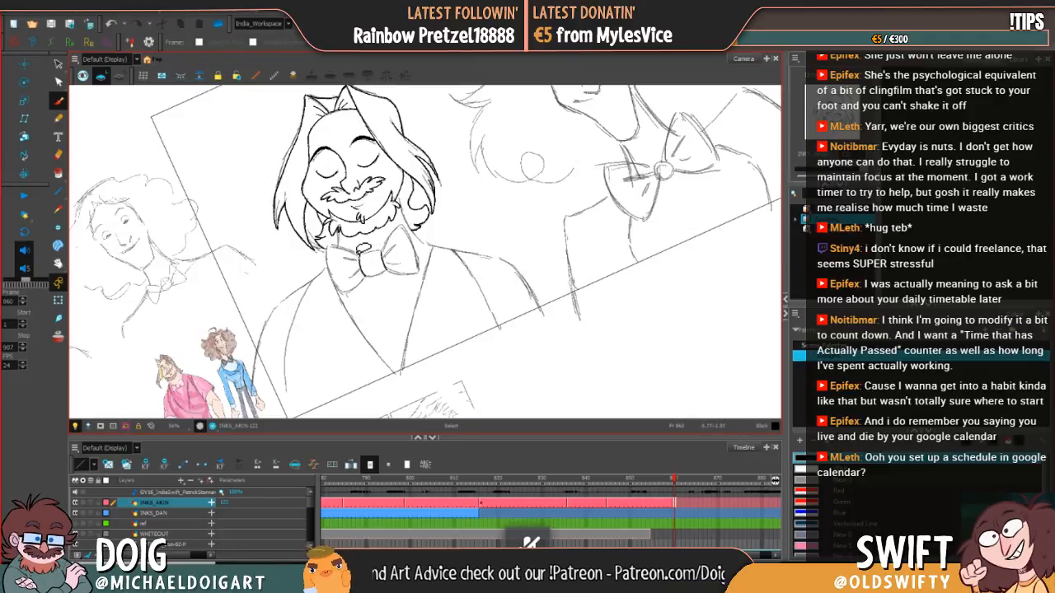
pyautogui.hotkey('ctrl', 'z')
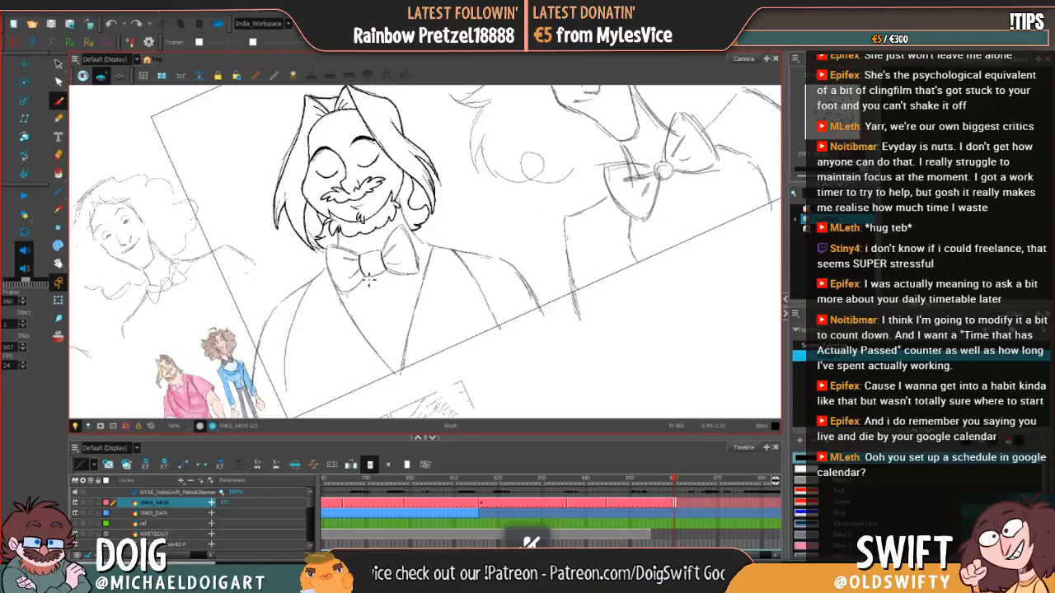
pyautogui.moveTo(372, 257); pyautogui.dragTo(381, 254)
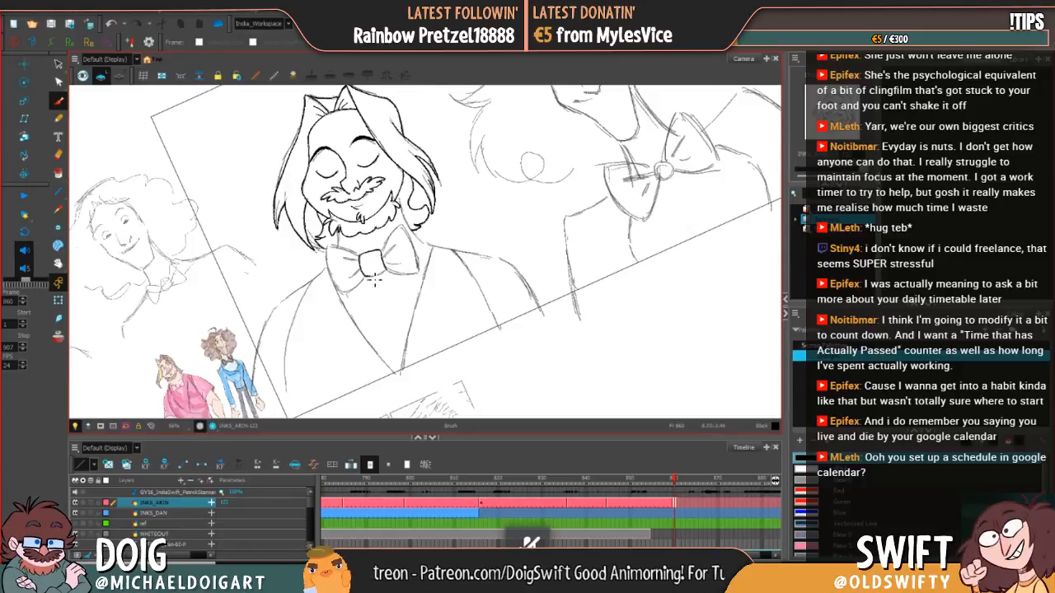
pyautogui.hotkey('ctrl', 'z')
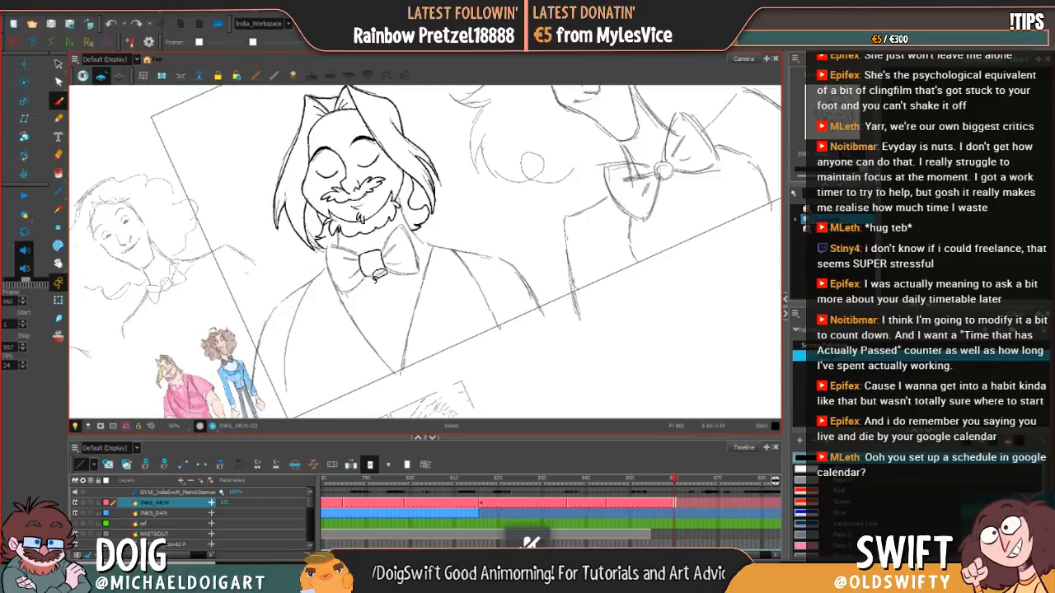
pyautogui.moveTo(370, 281); pyautogui.dragTo(389, 276)
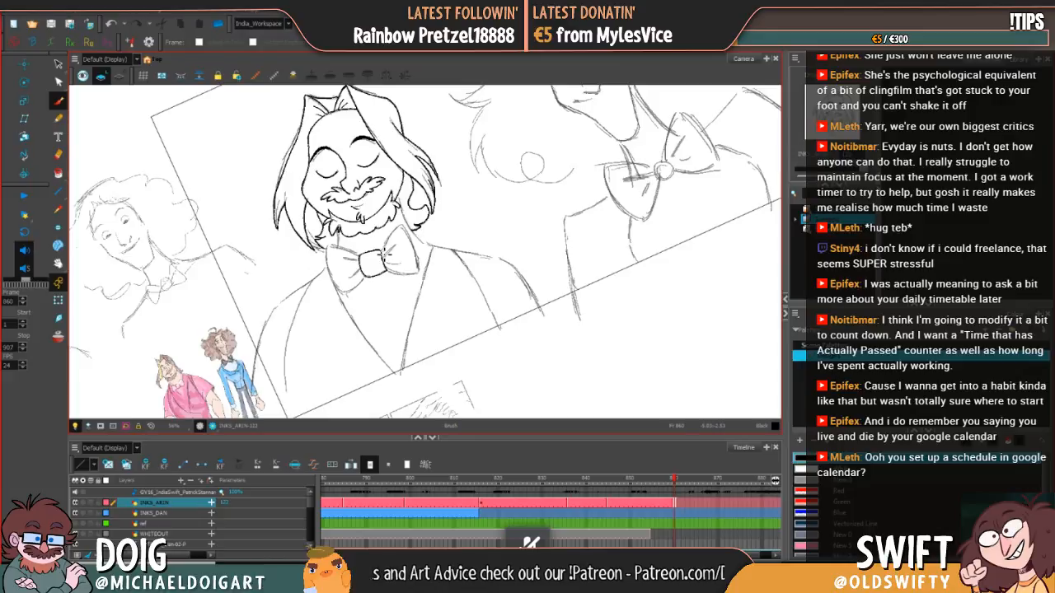
# Step: Ink the right wing of the bow tie with fold lines beside the knot, redrawing failed strokes
pyautogui.moveTo(384, 251); pyautogui.dragTo(406, 222)
pyautogui.hotkey('ctrl', 'z')
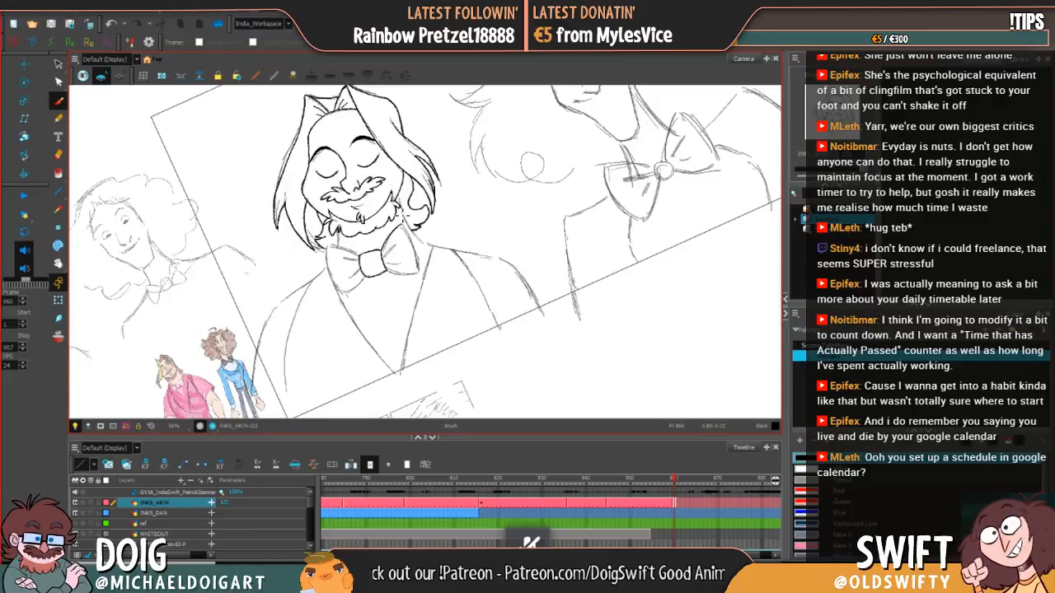
pyautogui.moveTo(404, 226); pyautogui.dragTo(421, 280)
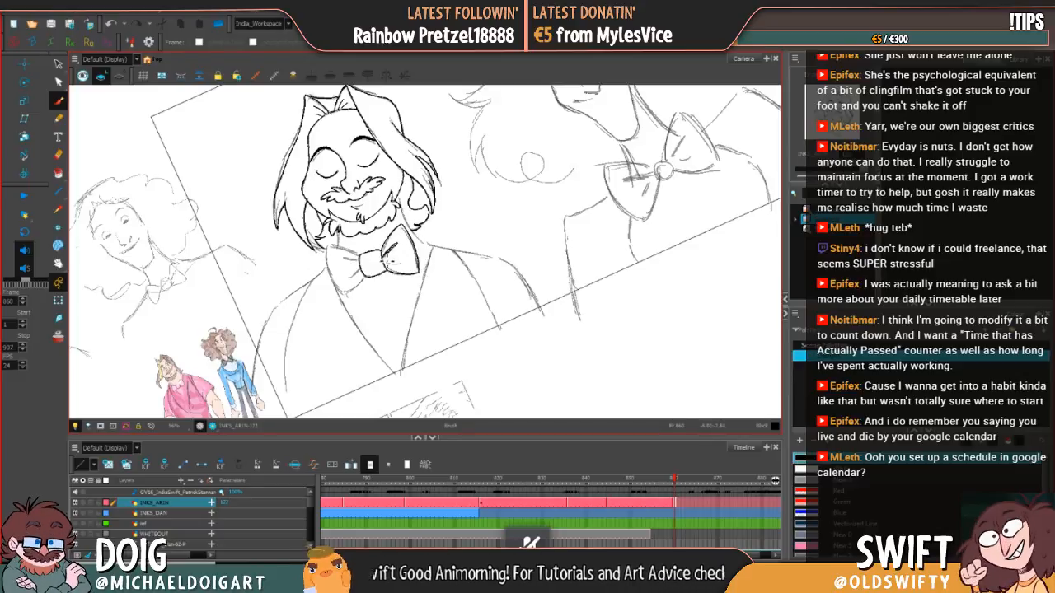
pyautogui.moveTo(389, 266); pyautogui.dragTo(410, 267)
pyautogui.hotkey('ctrl', 'z')
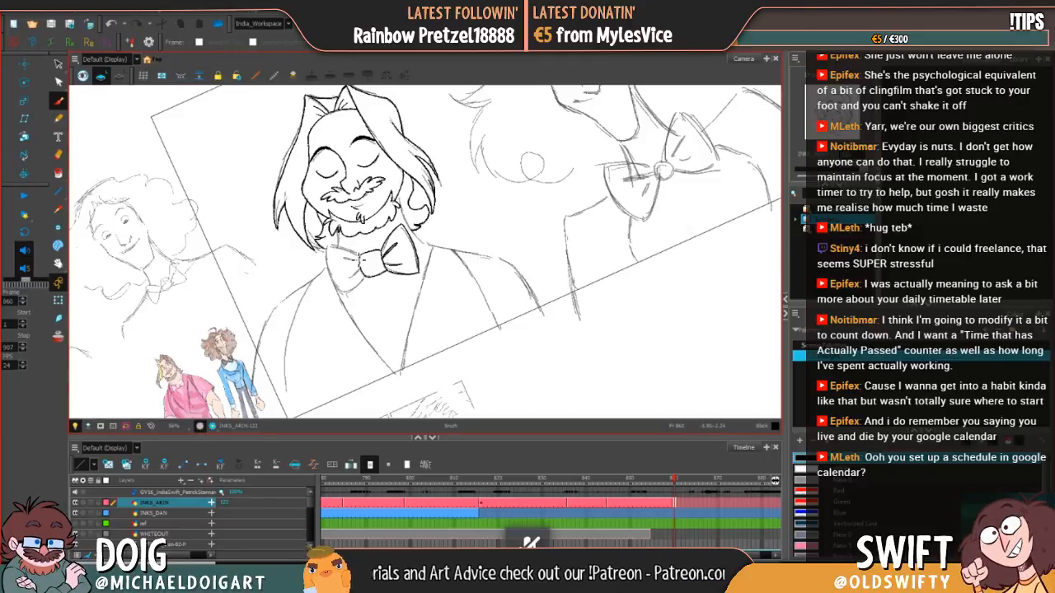
# Step: Ink the left wing of the bow tie with its fold lines, redrawing a failed stroke
pyautogui.moveTo(358, 261)
pyautogui.mouseDown()
pyautogui.moveTo(341, 256)
pyautogui.moveTo(361, 274)
pyautogui.moveTo(345, 277)
pyautogui.mouseUp()
pyautogui.hotkey('ctrl', 'z')
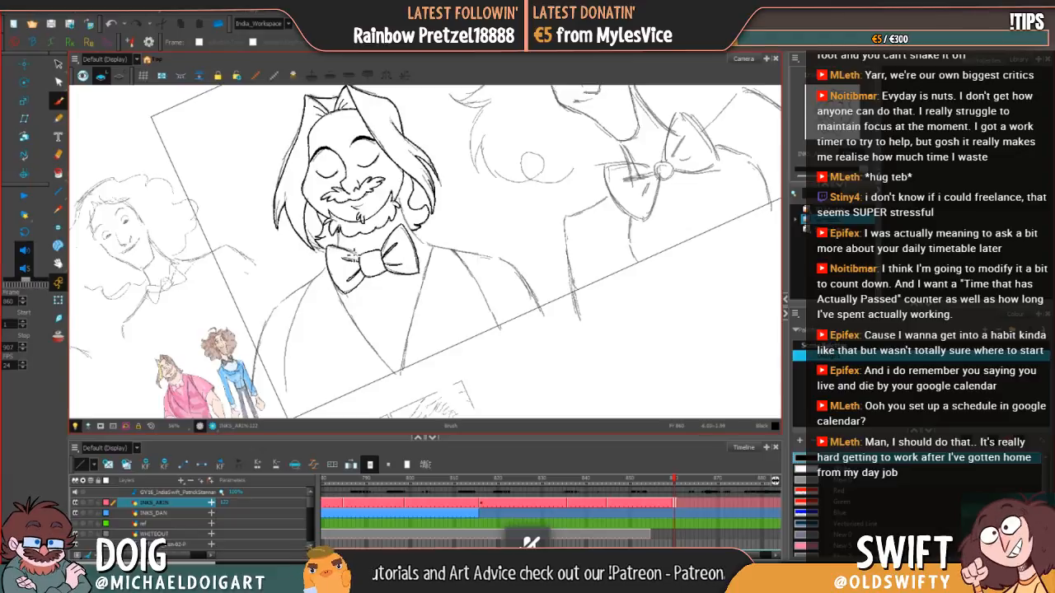
pyautogui.hotkey('alt', 's')
pyautogui.hotkey('alt', 'b')
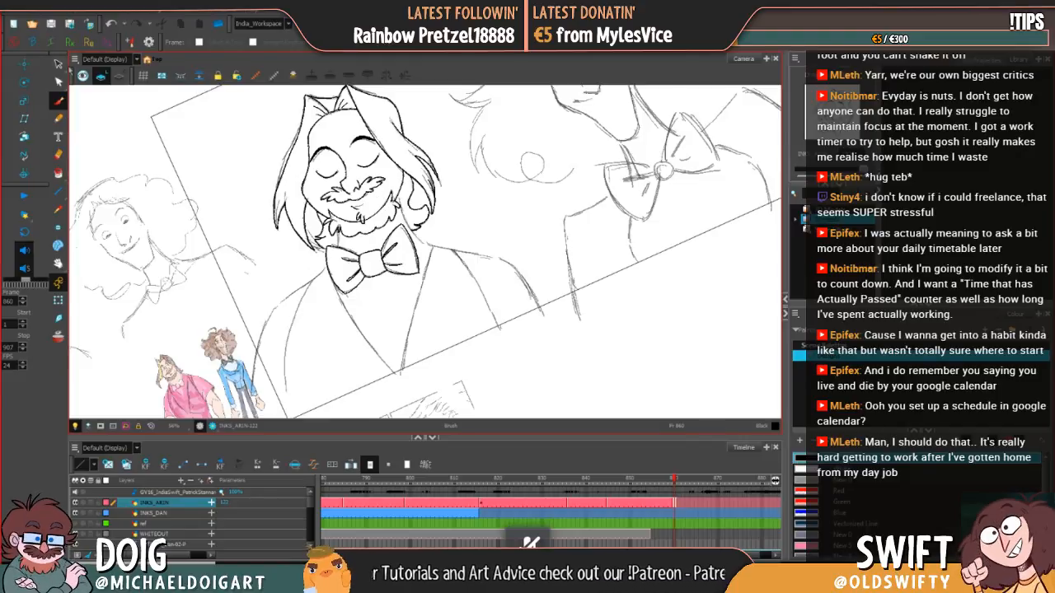
# Step: Adjust the outer stroke of the bow tie's left wing to meet the lower edge, and return to the Brush
pyautogui.click(59, 64)
pyautogui.click(342, 276)
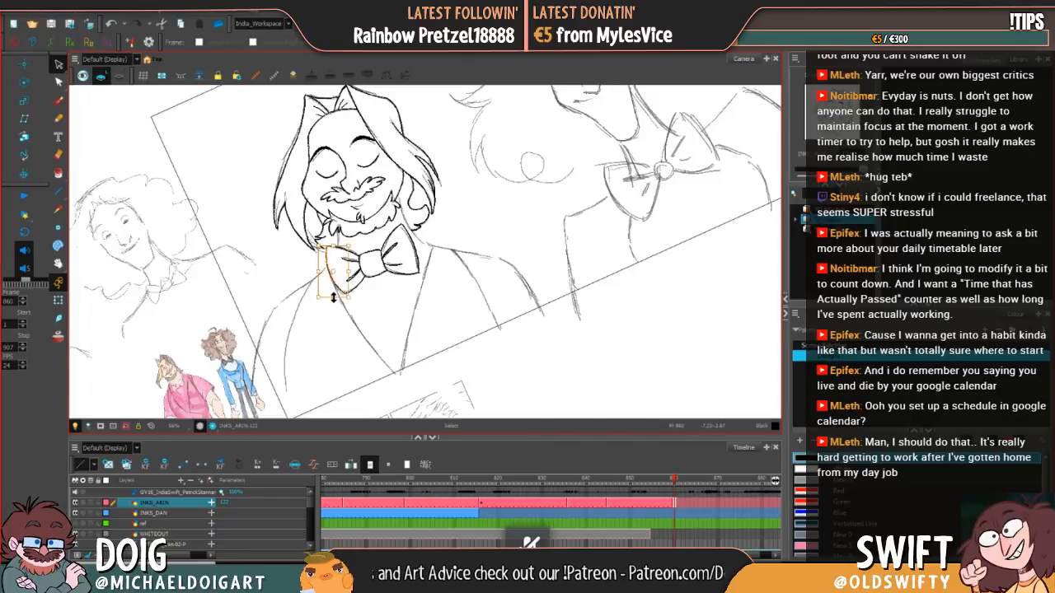
pyautogui.moveTo(334, 297); pyautogui.dragTo(334, 299)
pyautogui.click(369, 293)
pyautogui.click(354, 290)
pyautogui.click(357, 310)
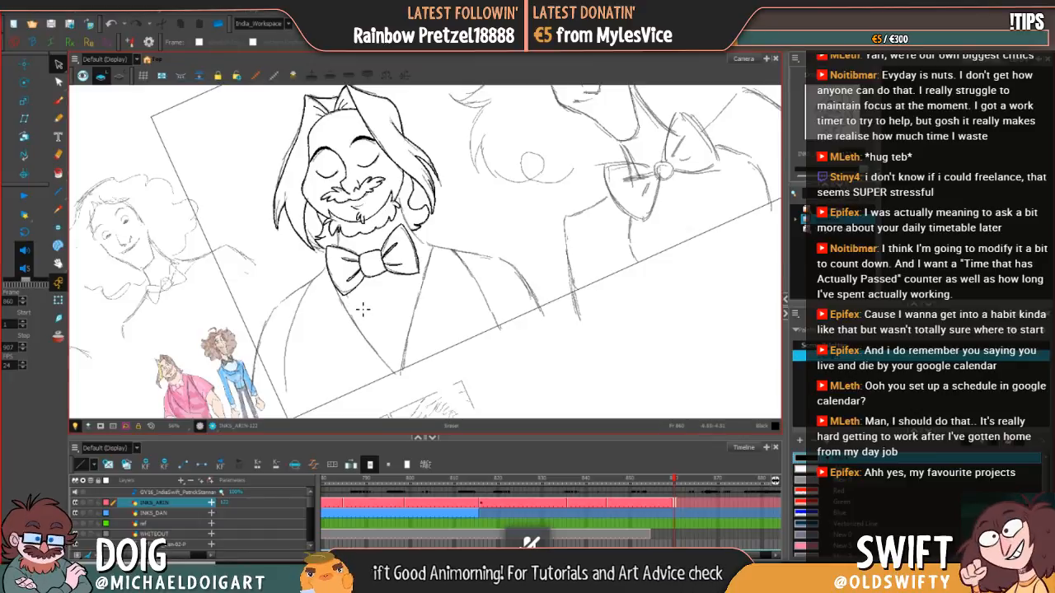
pyautogui.hotkey('alt', 'b')
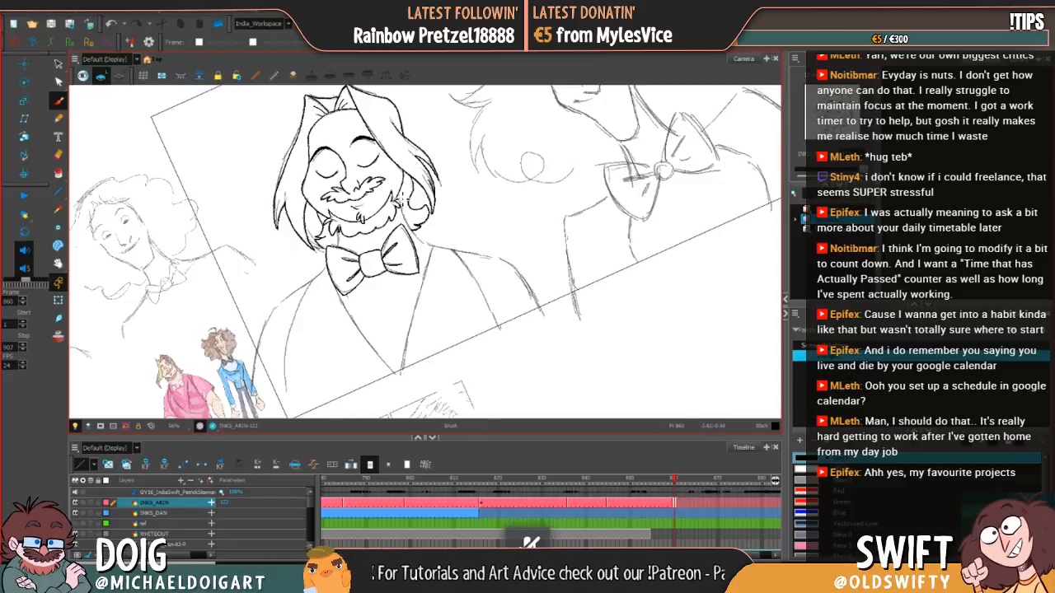
# Step: Ink both edges of the V-shaped suit opening from beneath the bow tie down to their meeting point, redrawing failed strokes
pyautogui.moveTo(402, 203); pyautogui.dragTo(409, 224)
pyautogui.hotkey('ctrl', 'z')
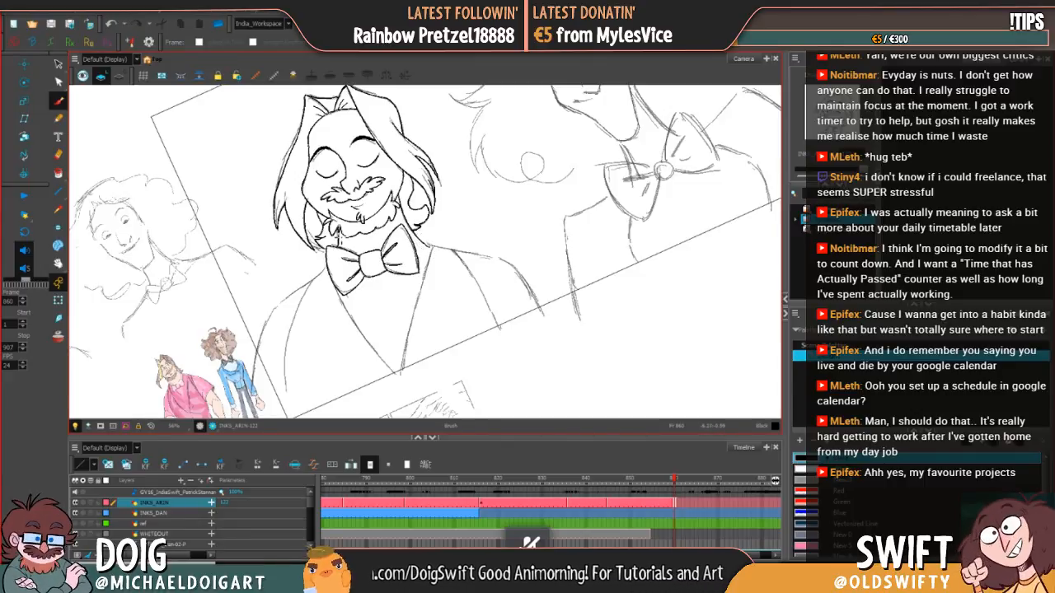
pyautogui.moveTo(492, 297); pyautogui.dragTo(448, 306)
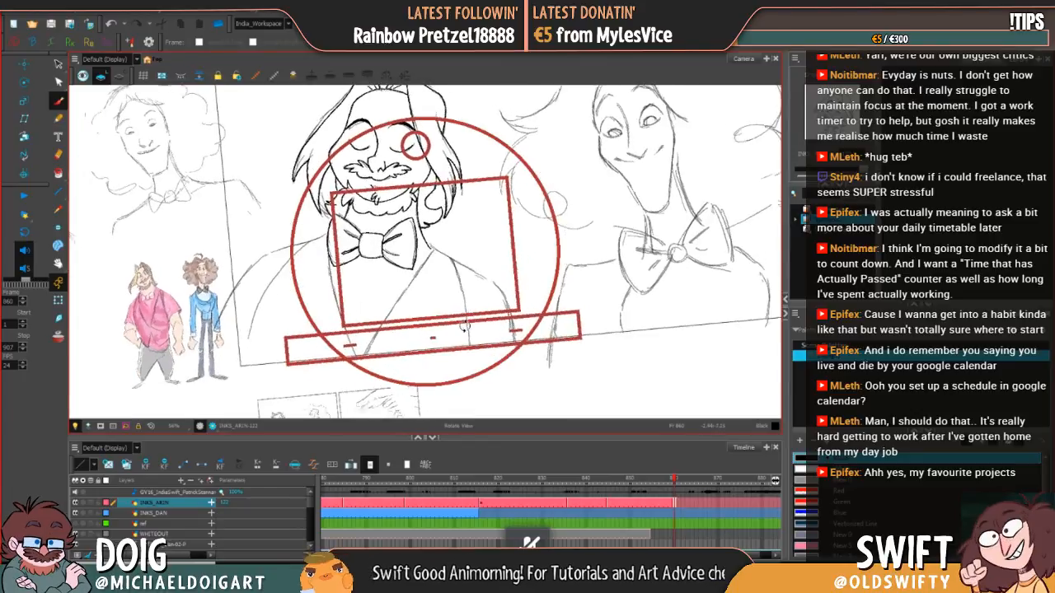
pyautogui.moveTo(361, 362); pyautogui.dragTo(394, 301)
pyautogui.hotkey('ctrl', 'z')
pyautogui.moveTo(365, 363)
pyautogui.mouseDown()
pyautogui.moveTo(437, 249)
pyautogui.moveTo(428, 262)
pyautogui.mouseUp()
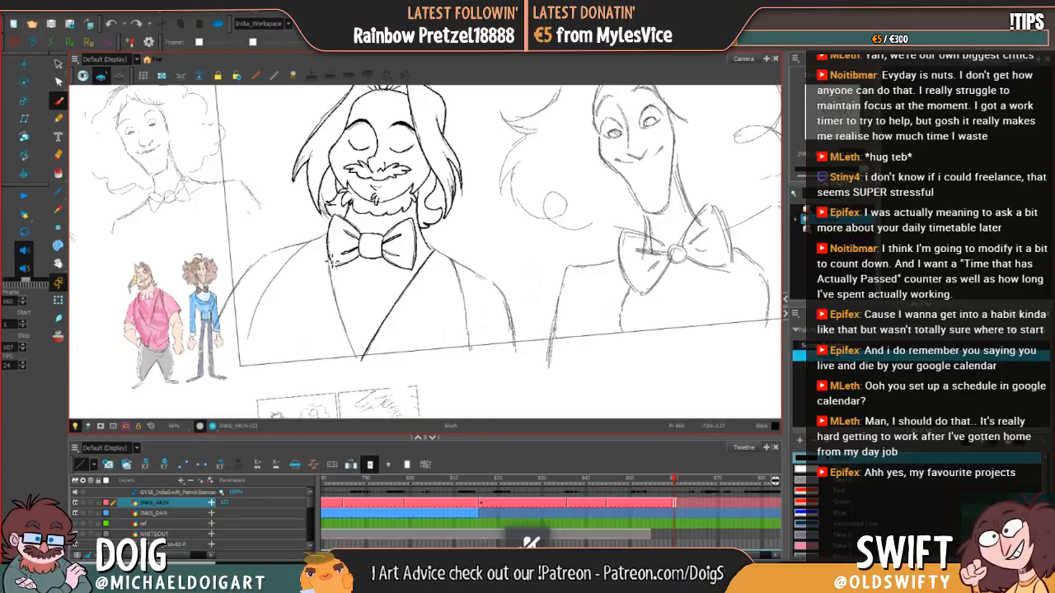
pyautogui.moveTo(336, 305); pyautogui.dragTo(360, 356)
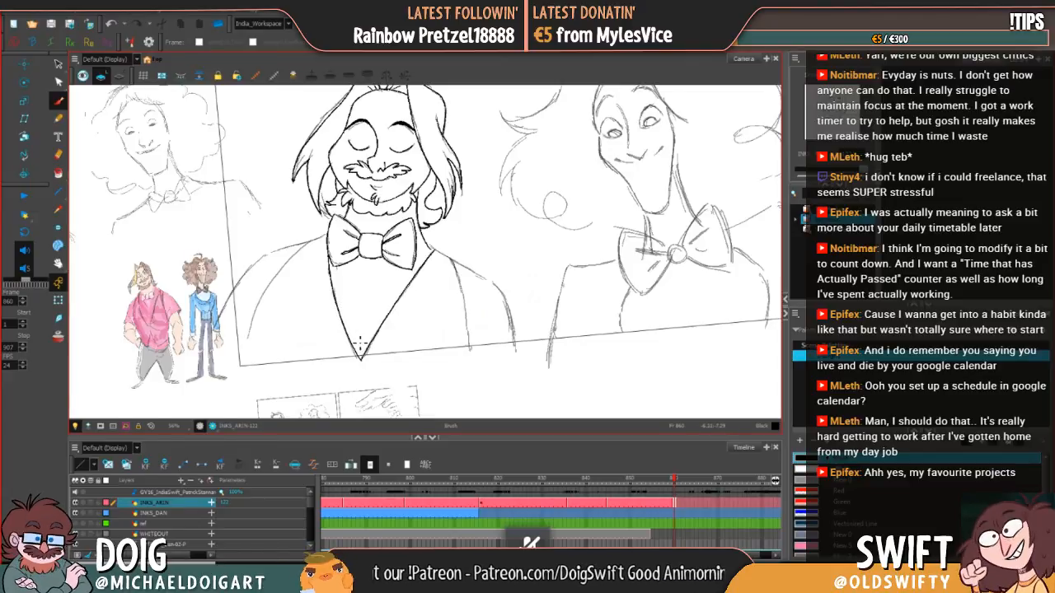
# Step: Ink the right shoulder from the neck down the outer sleeve, plus the inner armhole line, redrawing failed strokes
pyautogui.moveTo(494, 335); pyautogui.dragTo(389, 362)
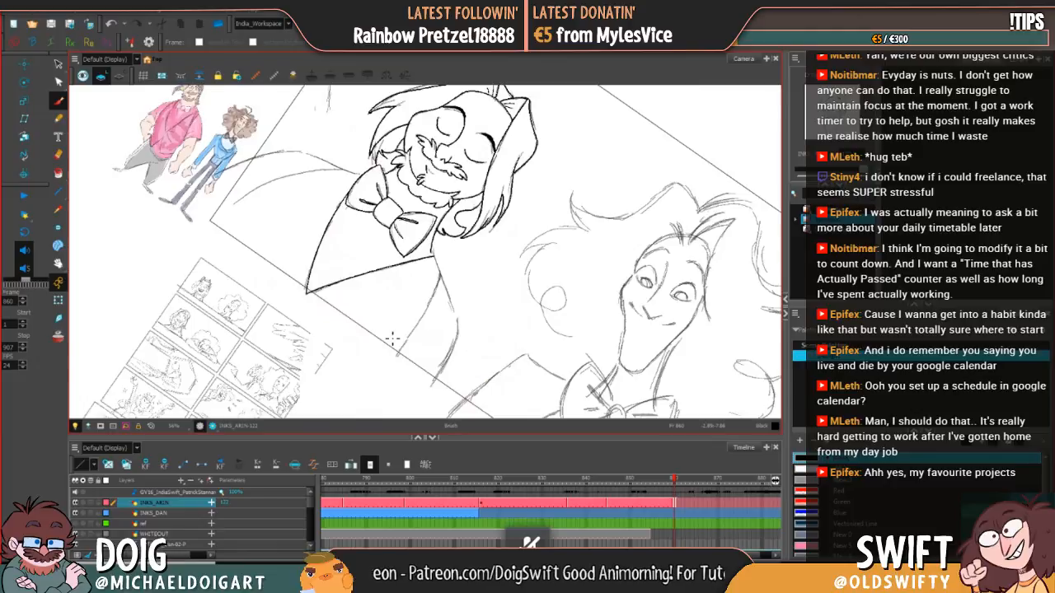
pyautogui.moveTo(435, 249)
pyautogui.mouseDown()
pyautogui.moveTo(458, 318)
pyautogui.moveTo(454, 341)
pyautogui.mouseUp()
pyautogui.hotkey('alt', 's')
pyautogui.hotkey('ctrl', 'z')
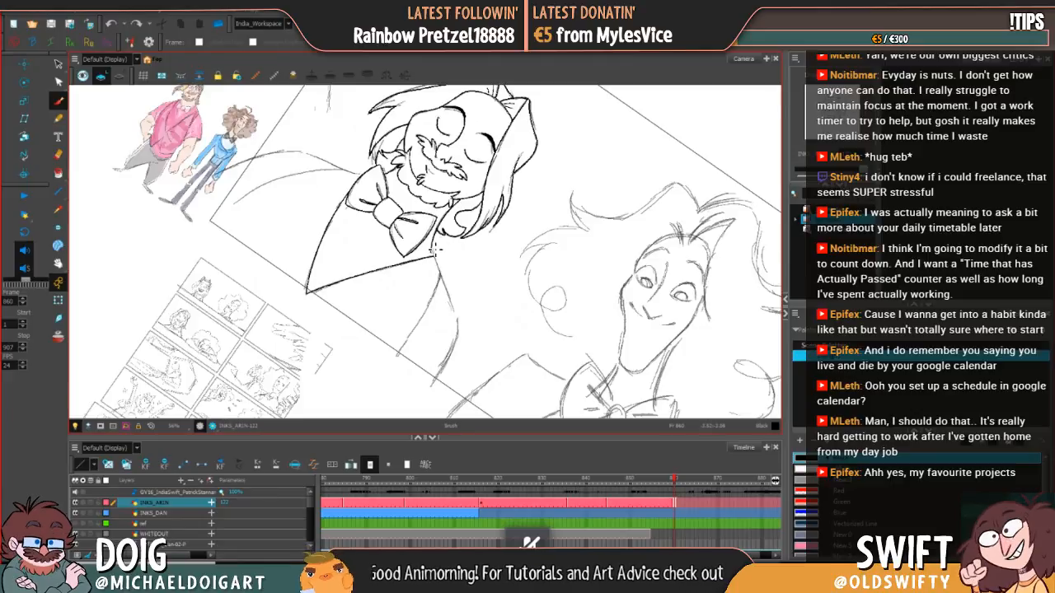
pyautogui.moveTo(436, 251); pyautogui.dragTo(455, 340)
pyautogui.hotkey('ctrl', 'z')
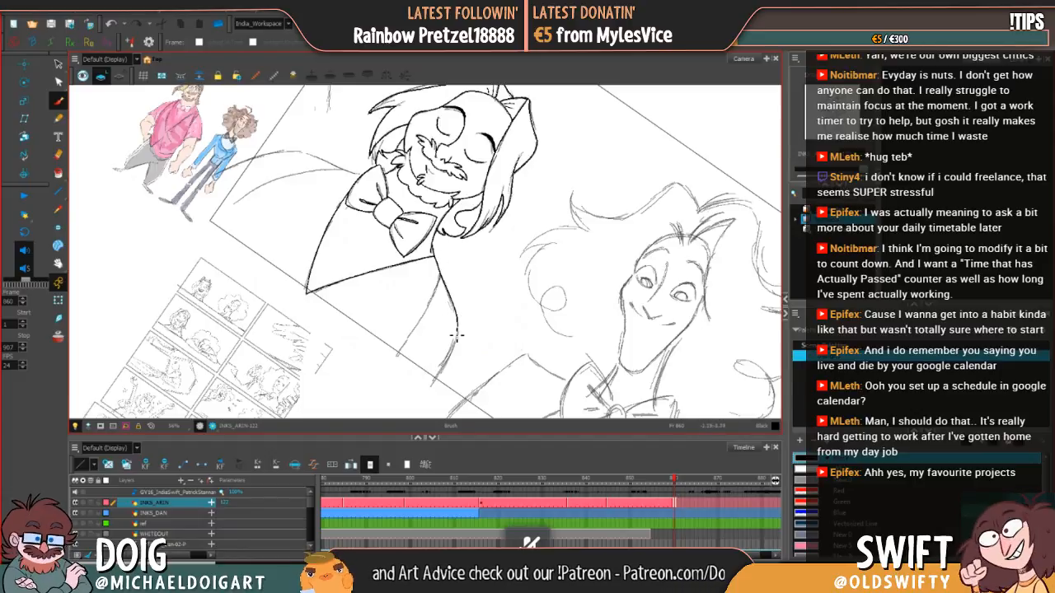
pyautogui.hotkey('alt', 's')
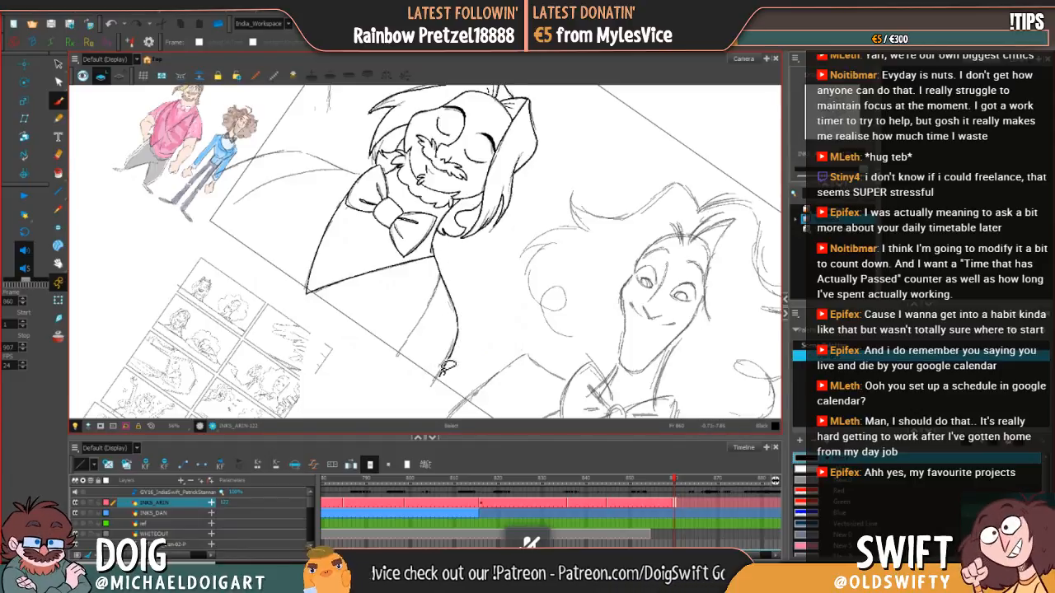
pyautogui.hotkey('alt', 'b')
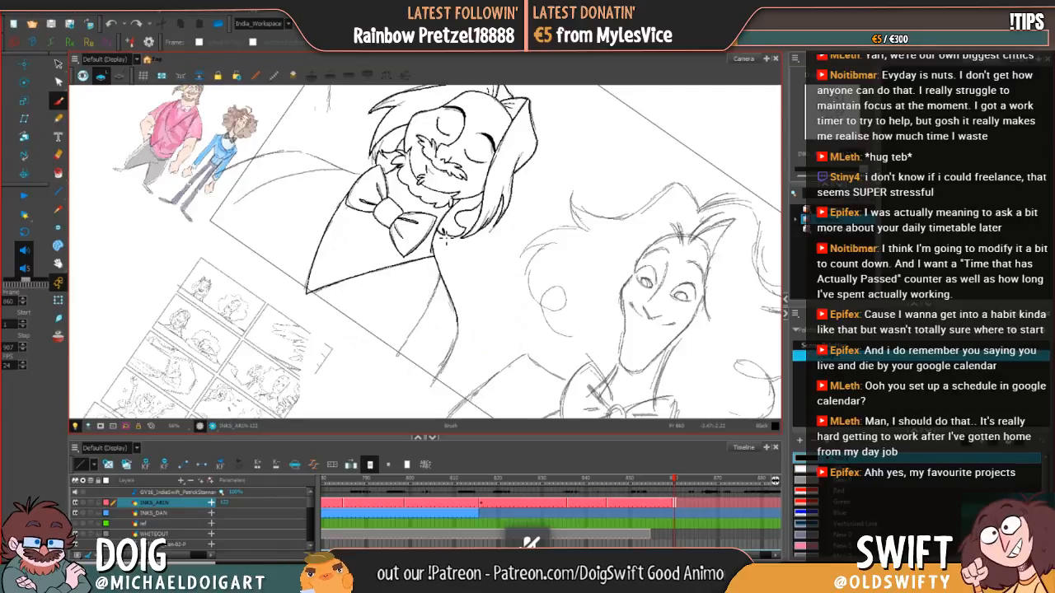
pyautogui.moveTo(438, 120); pyautogui.dragTo(439, 132)
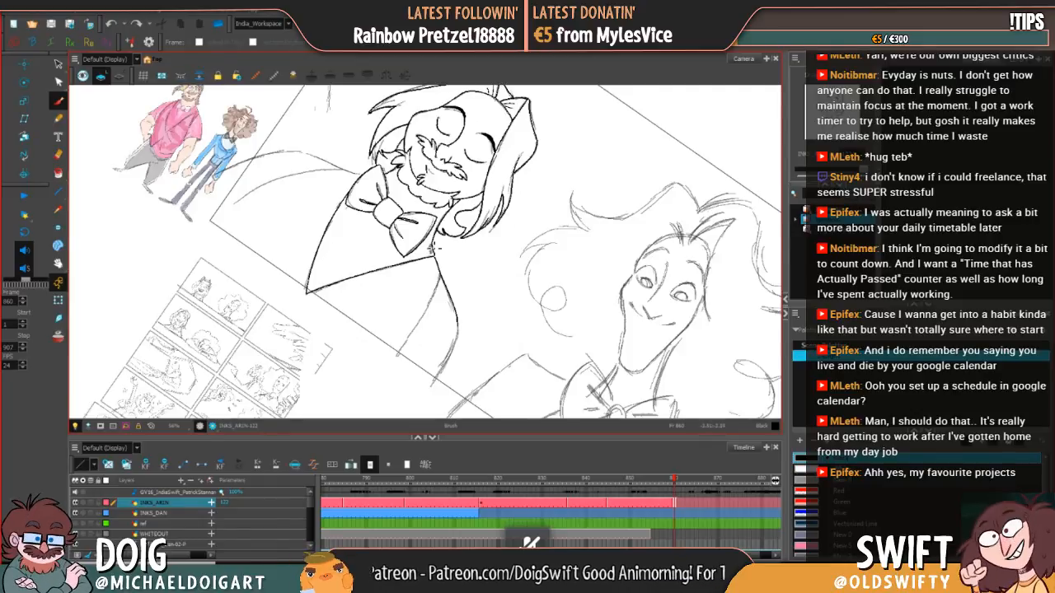
pyautogui.hotkey('alt', 'e')
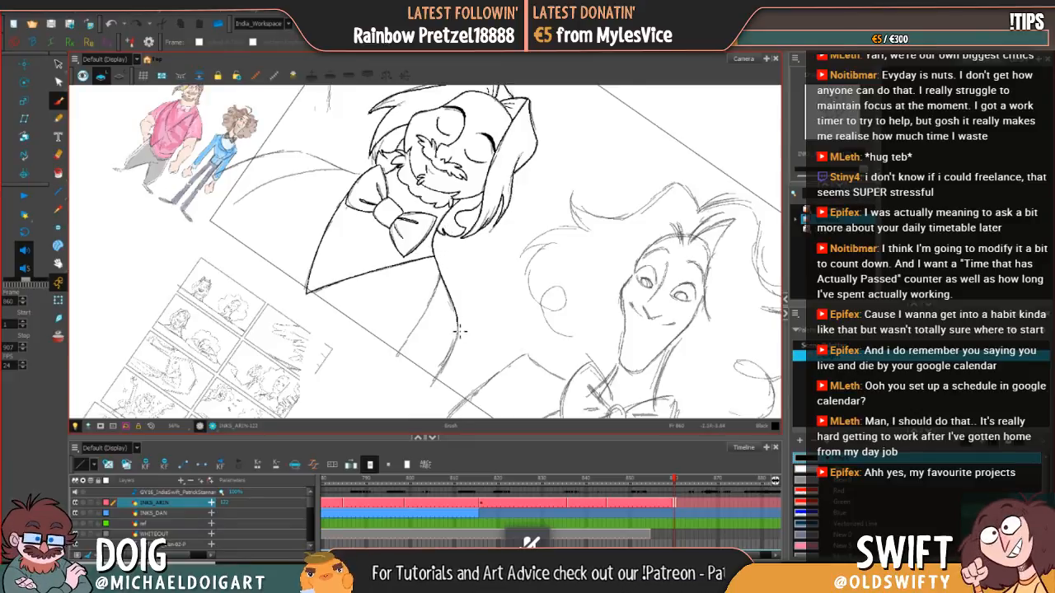
pyautogui.moveTo(462, 338); pyautogui.dragTo(433, 382)
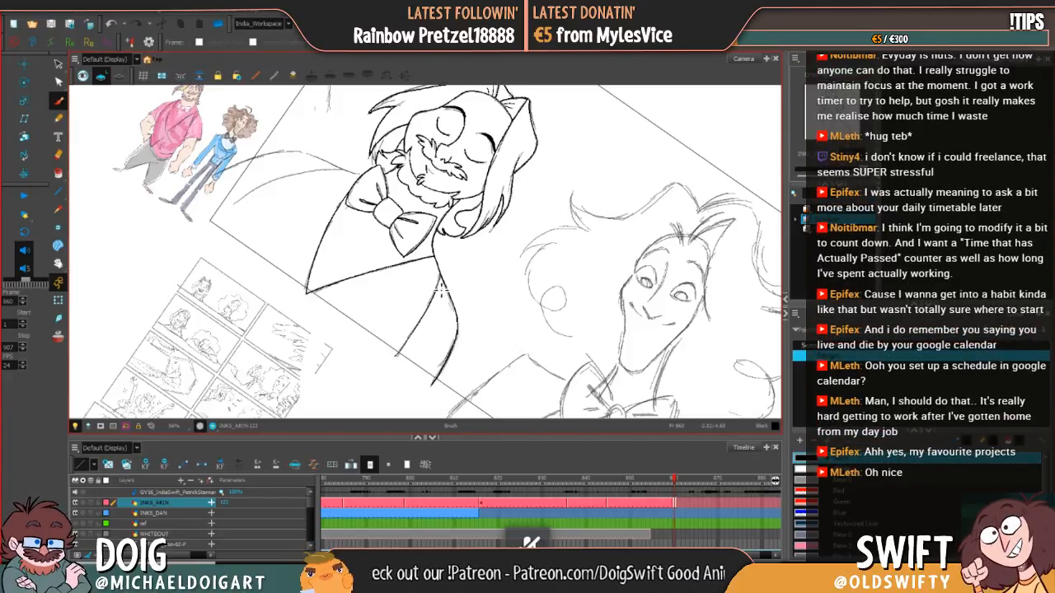
# Step: Ink the outer edge of the left sleeve up to the curve of the shoulder, redrawing the failed stroke
pyautogui.hotkey('ctrl', 'alt')
pyautogui.moveTo(562, 239)
pyautogui.mouseDown()
pyautogui.moveTo(527, 181)
pyautogui.moveTo(445, 154)
pyautogui.mouseUp()
pyautogui.press('space')
pyautogui.moveTo(482, 236); pyautogui.dragTo(528, 194)
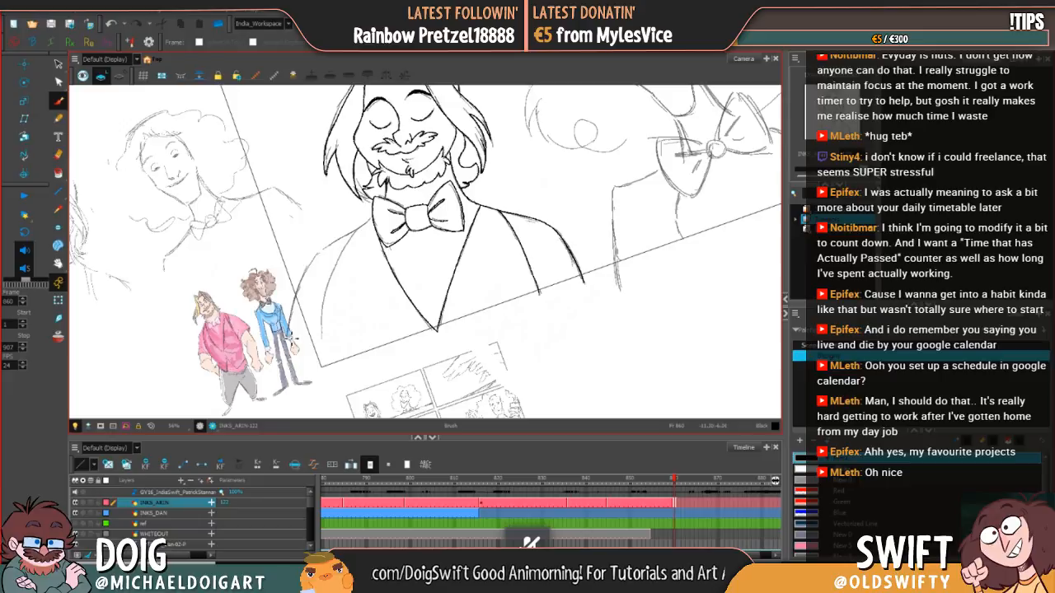
pyautogui.moveTo(292, 334); pyautogui.dragTo(309, 265)
pyautogui.hotkey('ctrl', 'z')
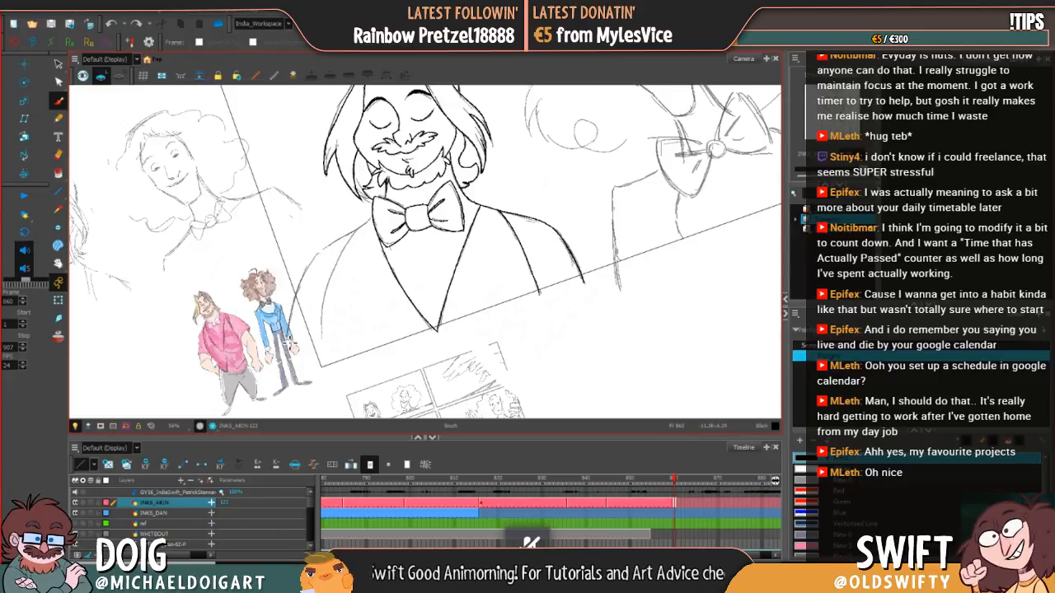
pyautogui.moveTo(290, 339)
pyautogui.mouseDown()
pyautogui.moveTo(300, 279)
pyautogui.moveTo(327, 244)
pyautogui.mouseUp()
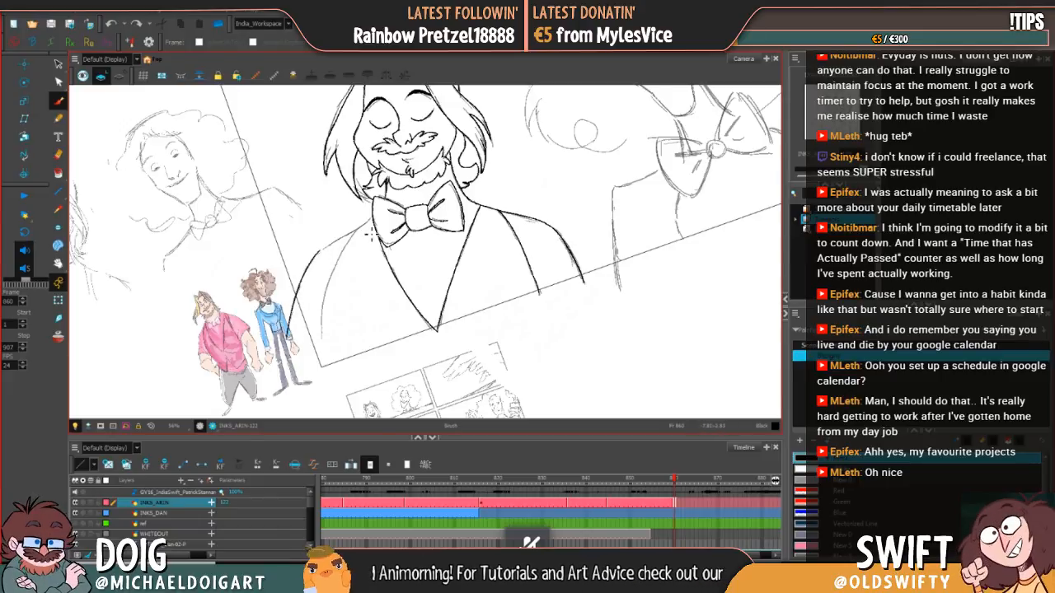
# Step: Extend the left shoulder line up to the bow tie's left wing, redrawing failed strokes and switching to the Eraser
pyautogui.moveTo(470, 256); pyautogui.dragTo(481, 229)
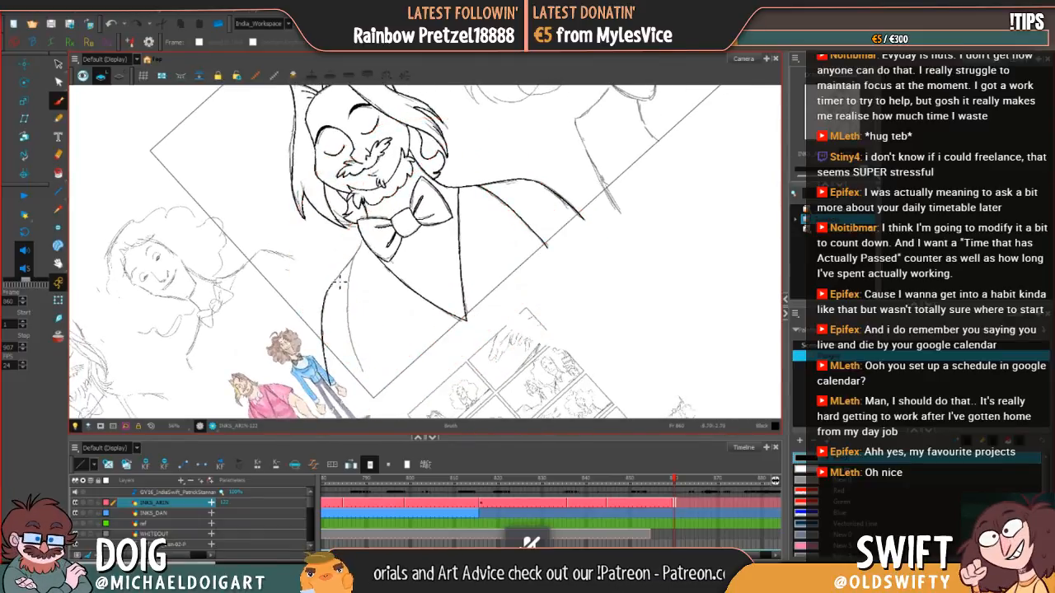
pyautogui.moveTo(333, 284); pyautogui.dragTo(362, 246)
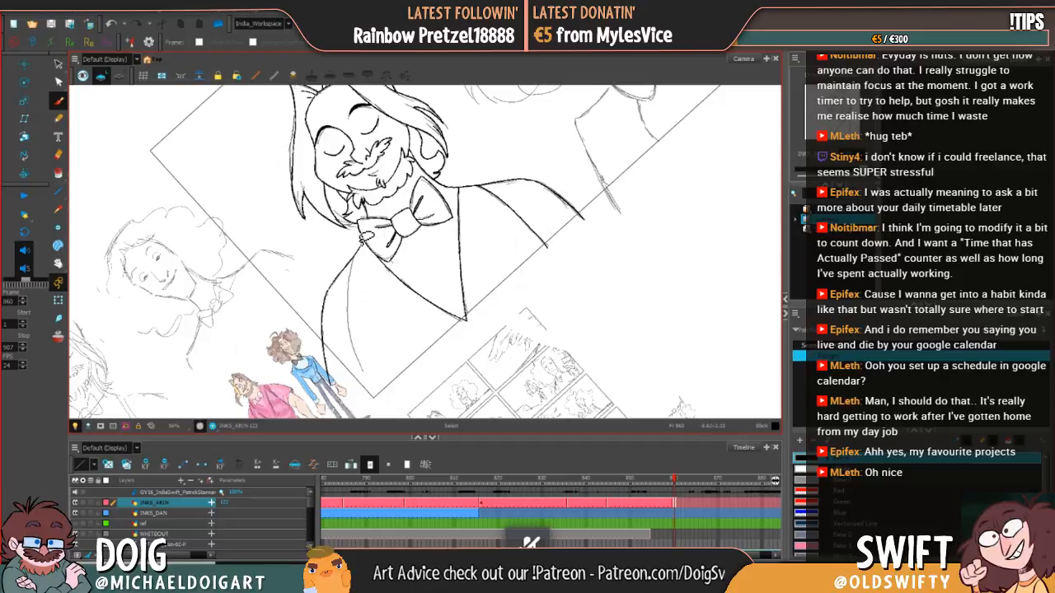
pyautogui.hotkey('ctrl', 'z')
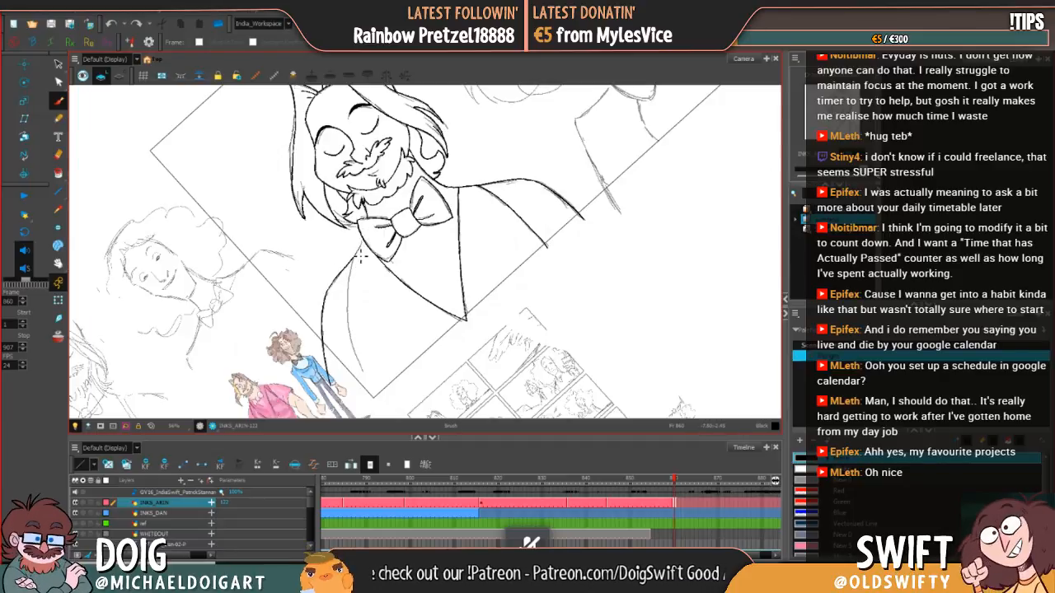
pyautogui.moveTo(349, 265); pyautogui.dragTo(363, 244)
pyautogui.hotkey('ctrl', 'z')
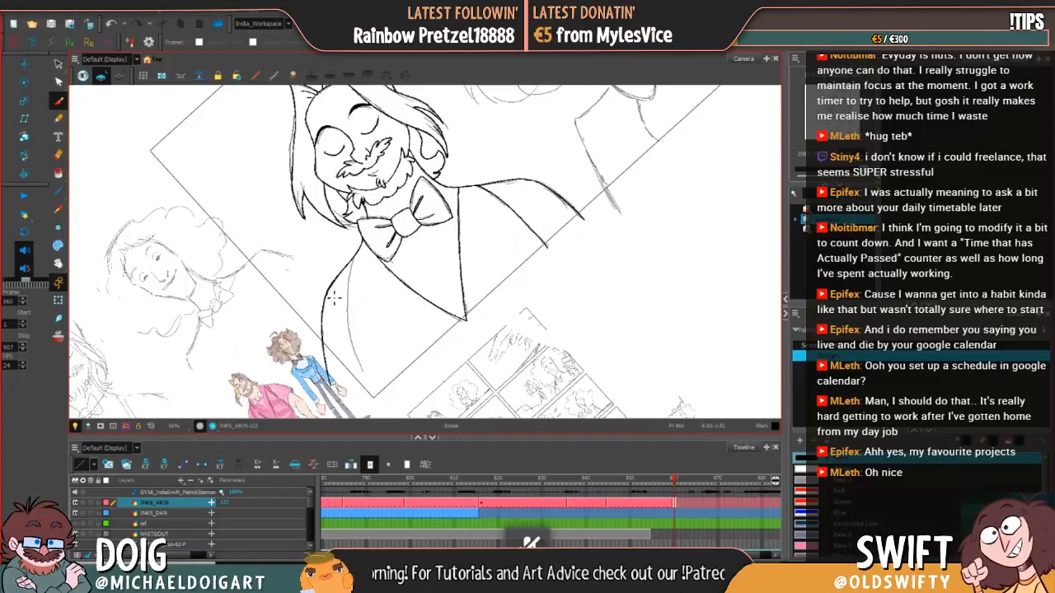
pyautogui.hotkey('alt', 'e')
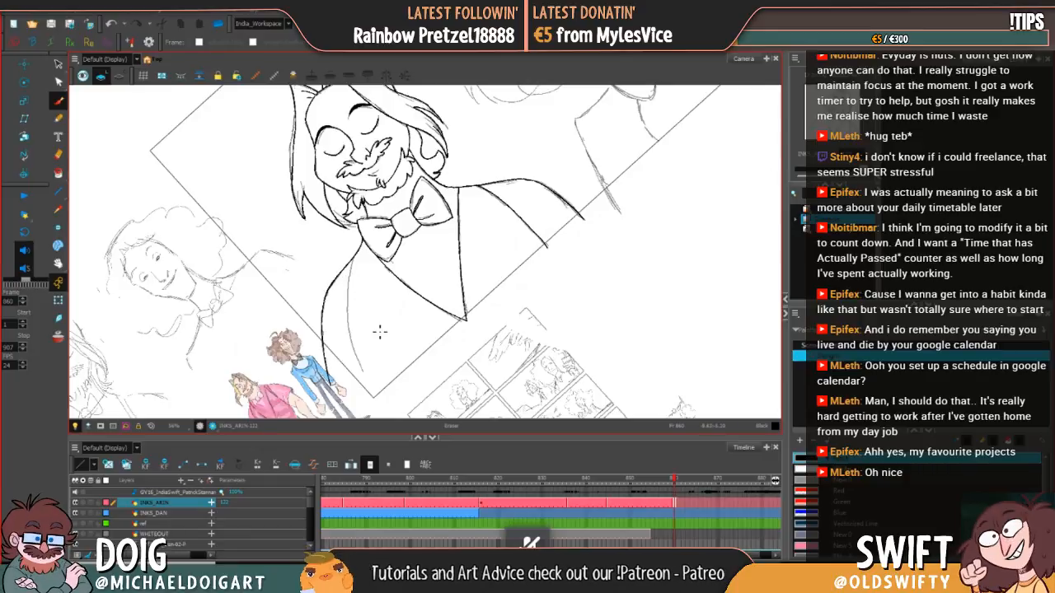
# Step: Ink the curved armhole line of the left sleeve from the frame's lower edge up to the shoulder, redrawing failed strokes
pyautogui.hotkey('ctrl', 'alt')
pyautogui.moveTo(510, 323); pyautogui.dragTo(434, 350)
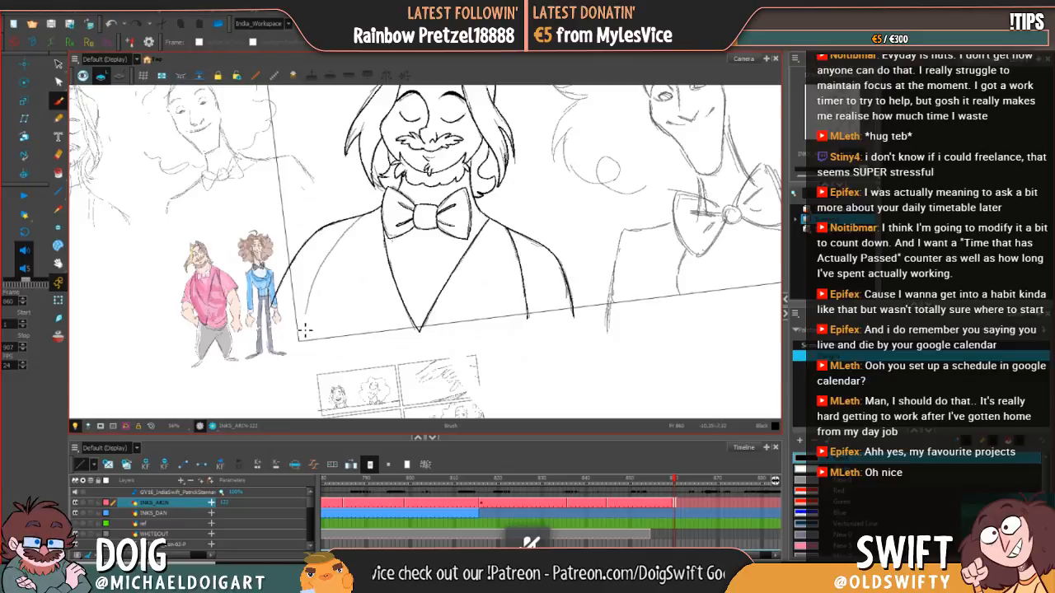
pyautogui.moveTo(304, 353)
pyautogui.mouseDown()
pyautogui.moveTo(320, 280)
pyautogui.moveTo(363, 218)
pyautogui.mouseUp()
pyautogui.hotkey('ctrl', 'z')
pyautogui.moveTo(304, 352)
pyautogui.mouseDown()
pyautogui.moveTo(305, 313)
pyautogui.moveTo(352, 235)
pyautogui.mouseUp()
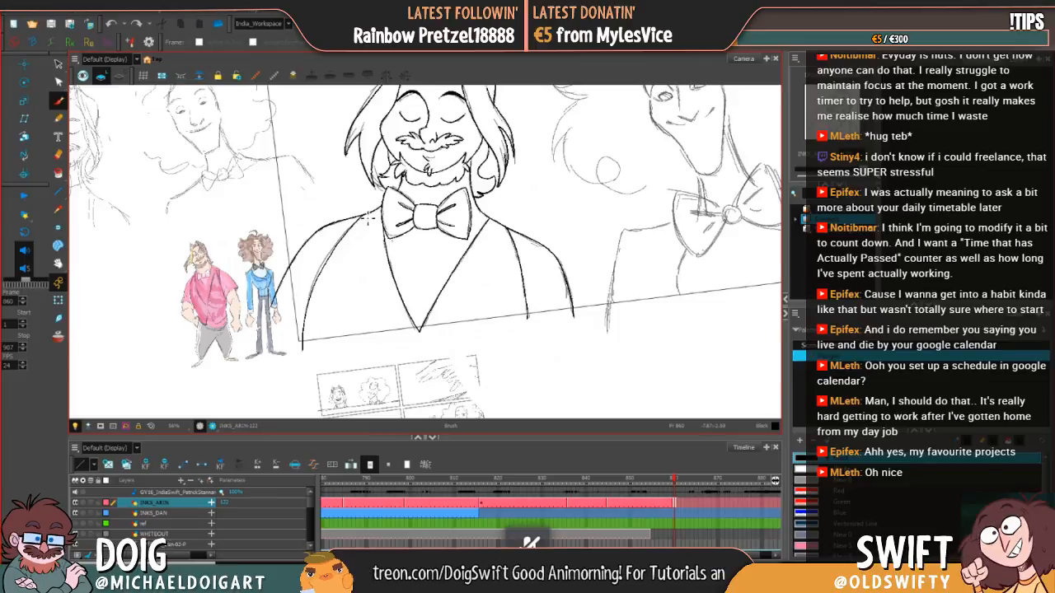
pyautogui.hotkey('ctrl', 'z')
pyautogui.moveTo(304, 346)
pyautogui.mouseDown()
pyautogui.moveTo(319, 285)
pyautogui.moveTo(368, 217)
pyautogui.mouseUp()
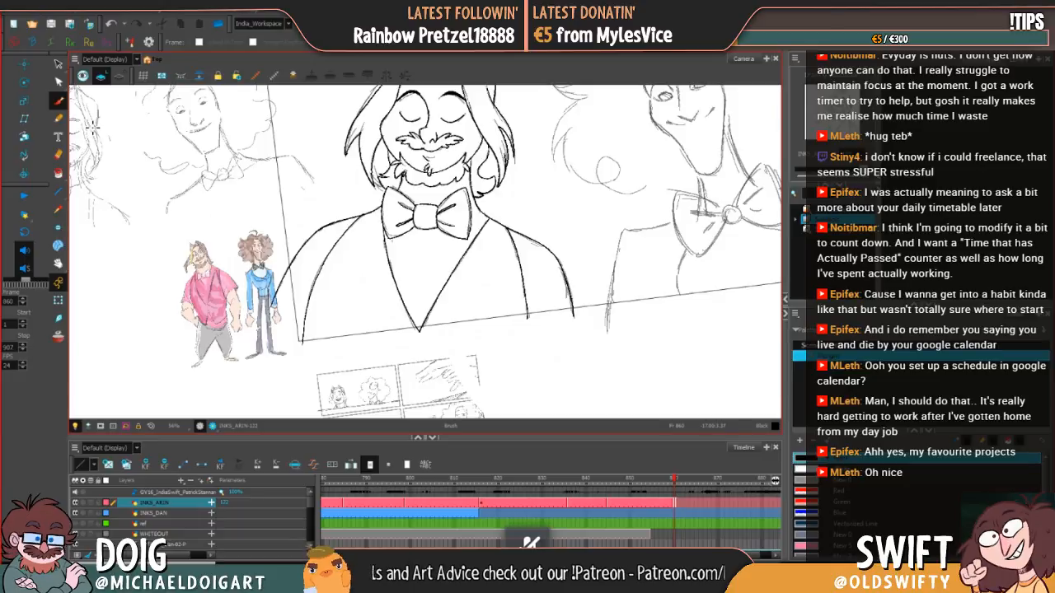
# Step: Try to touch up the middle of the left armhole line with short Brush strokes, undoing them
pyautogui.click(59, 63)
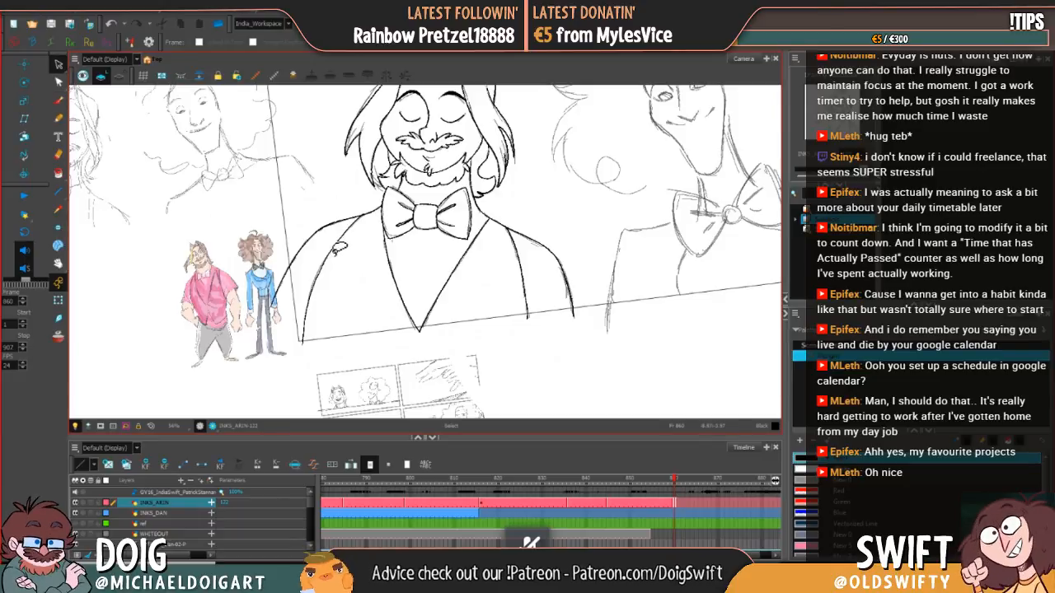
pyautogui.click(328, 271)
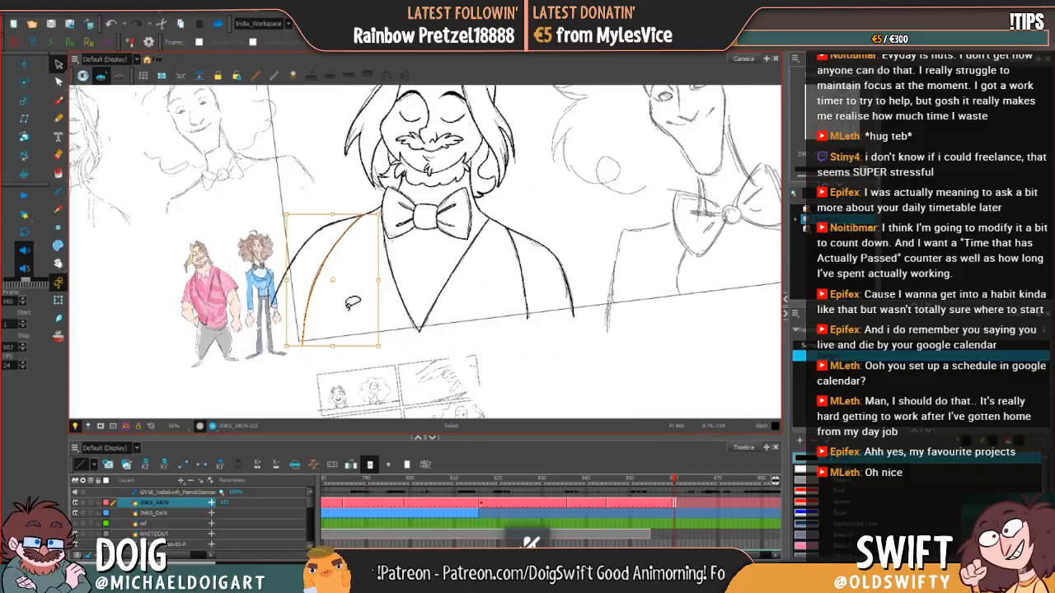
pyautogui.click(362, 284)
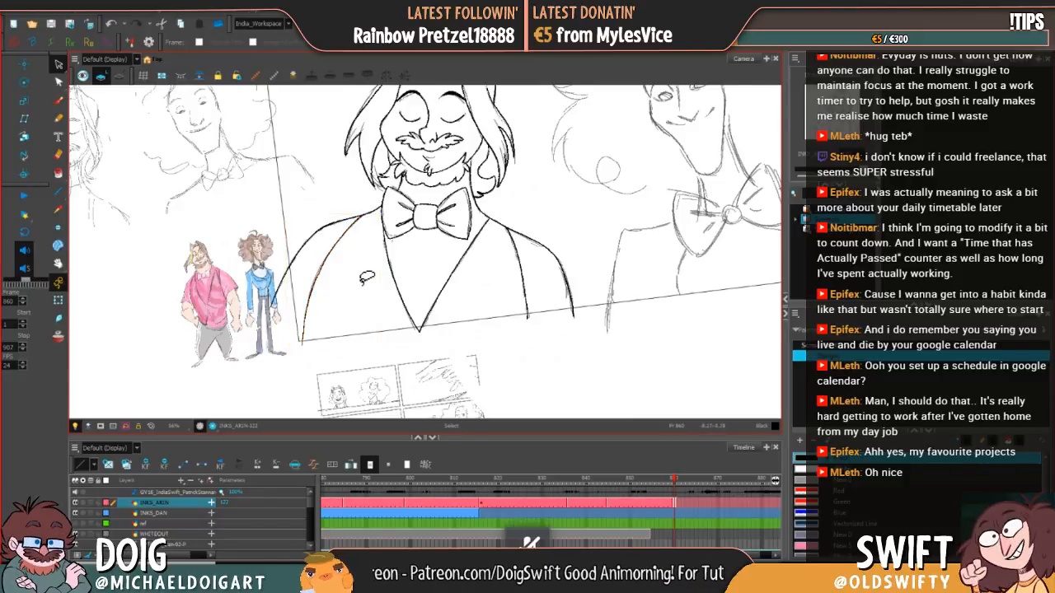
pyautogui.click(58, 101)
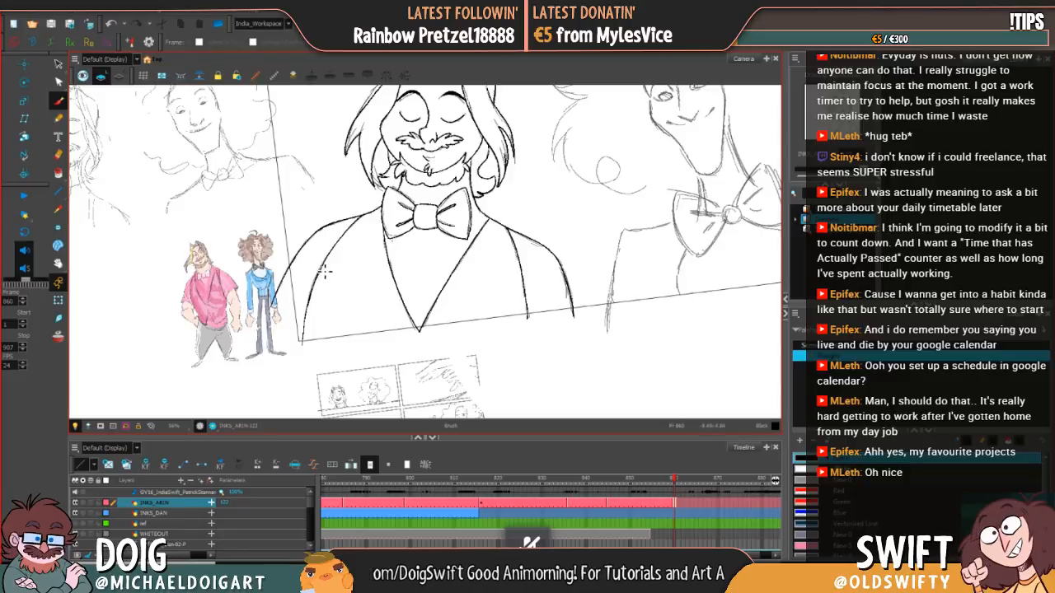
pyautogui.moveTo(322, 267); pyautogui.dragTo(315, 295)
pyautogui.hotkey('ctrl', 'z')
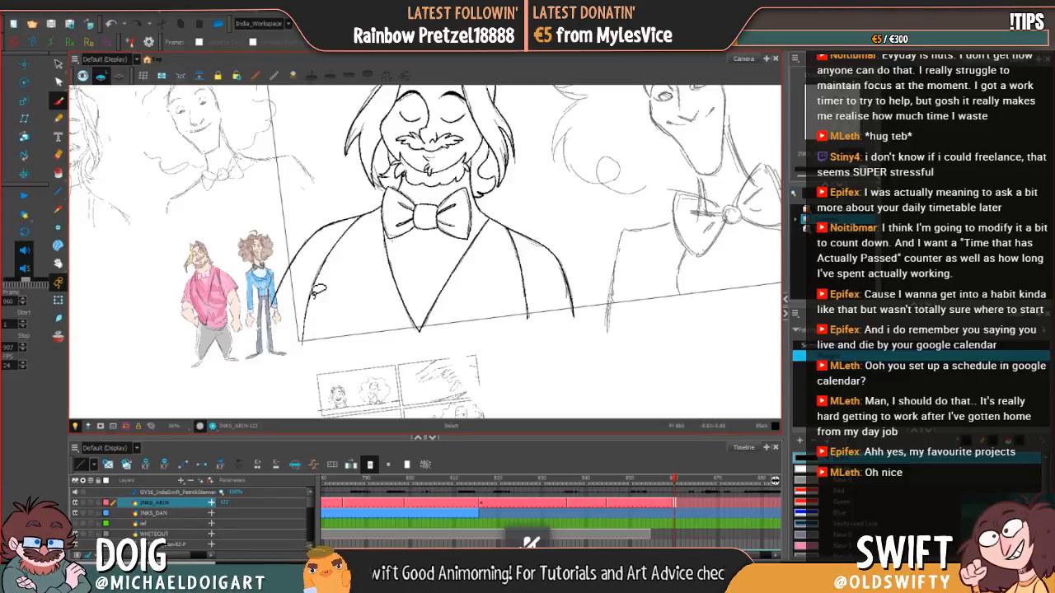
pyautogui.hotkey('ctrl', 'z')
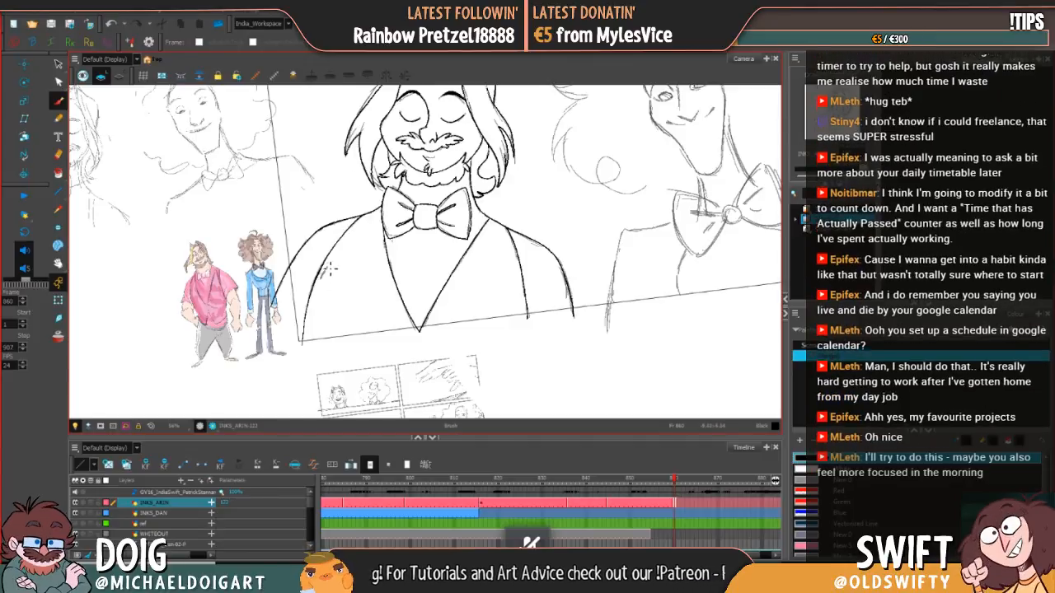
pyautogui.moveTo(327, 264); pyautogui.dragTo(322, 283)
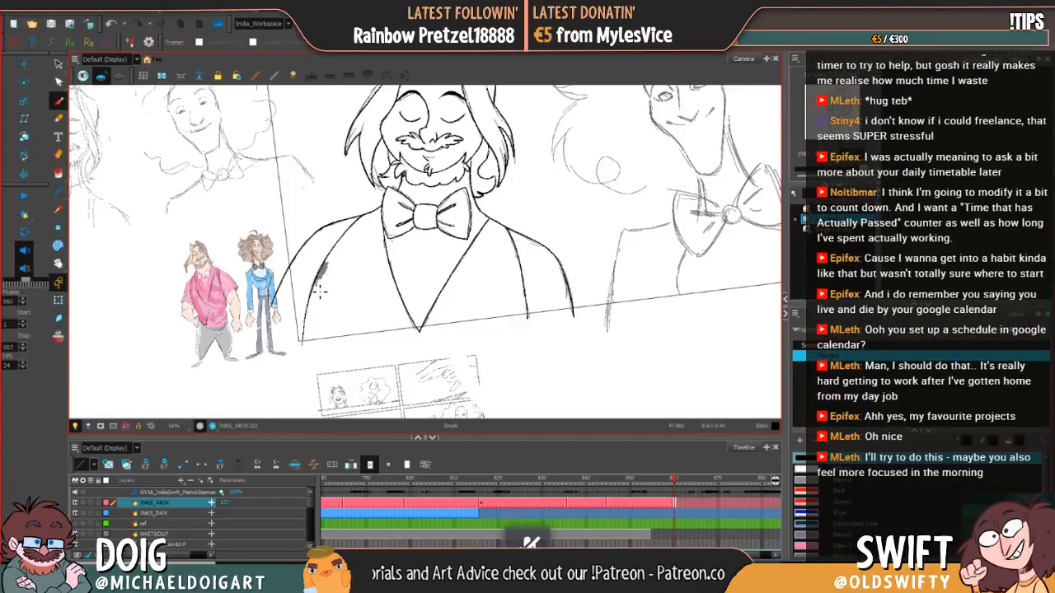
pyautogui.hotkey('ctrl', 'z')
# Step: Extend the finished pose's exposure on INKS_ARIN to frame 865, and go to empty frame 866 with the next pose's sketch in view
pyautogui.press('space')
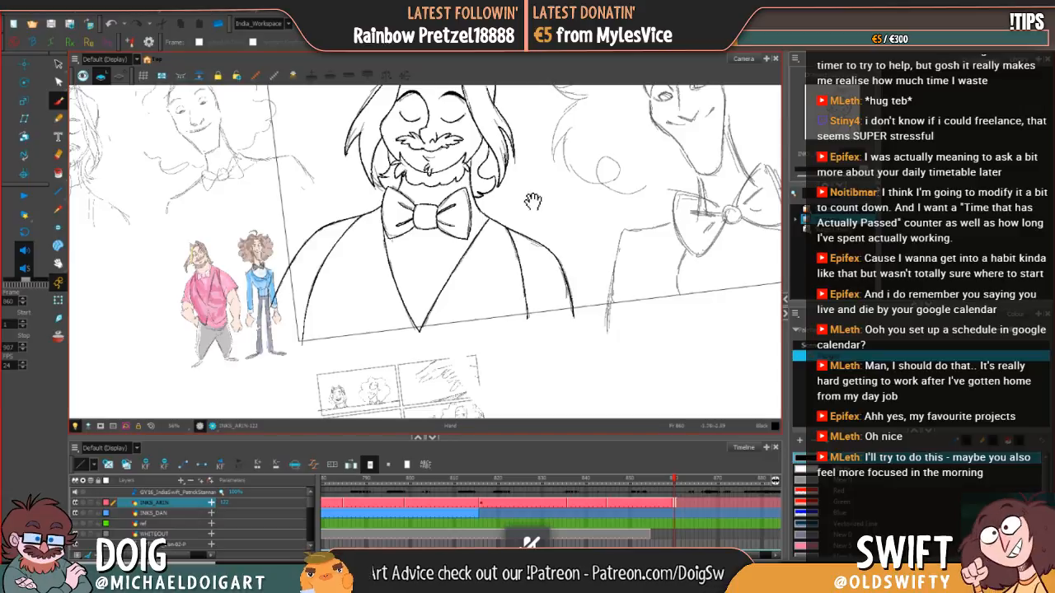
pyautogui.moveTo(531, 226); pyautogui.dragTo(507, 308)
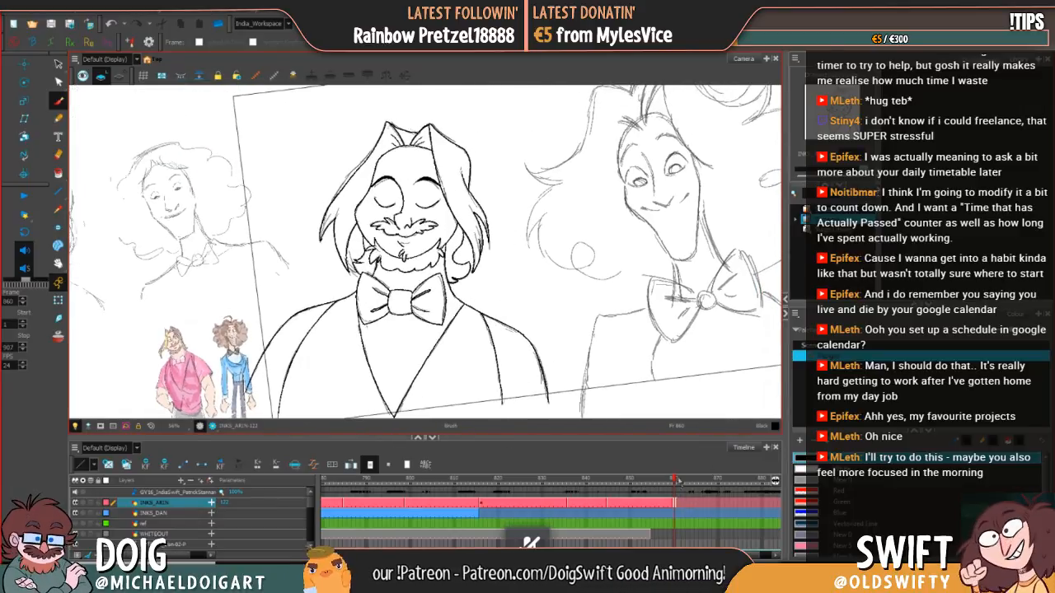
pyautogui.moveTo(680, 482)
pyautogui.mouseDown()
pyautogui.moveTo(723, 476)
pyautogui.moveTo(696, 477)
pyautogui.mouseUp()
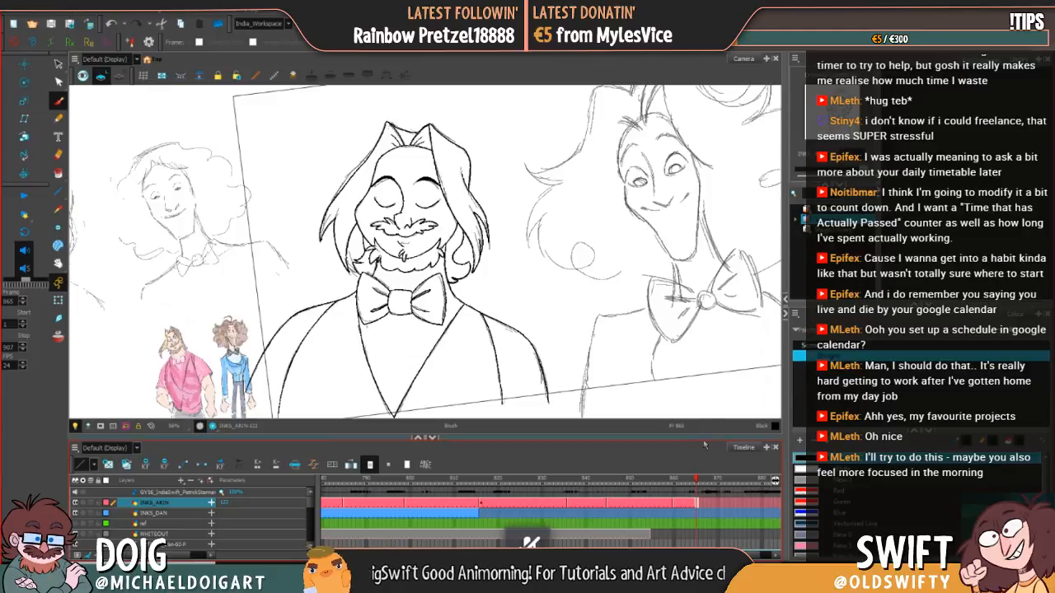
pyautogui.click(701, 504)
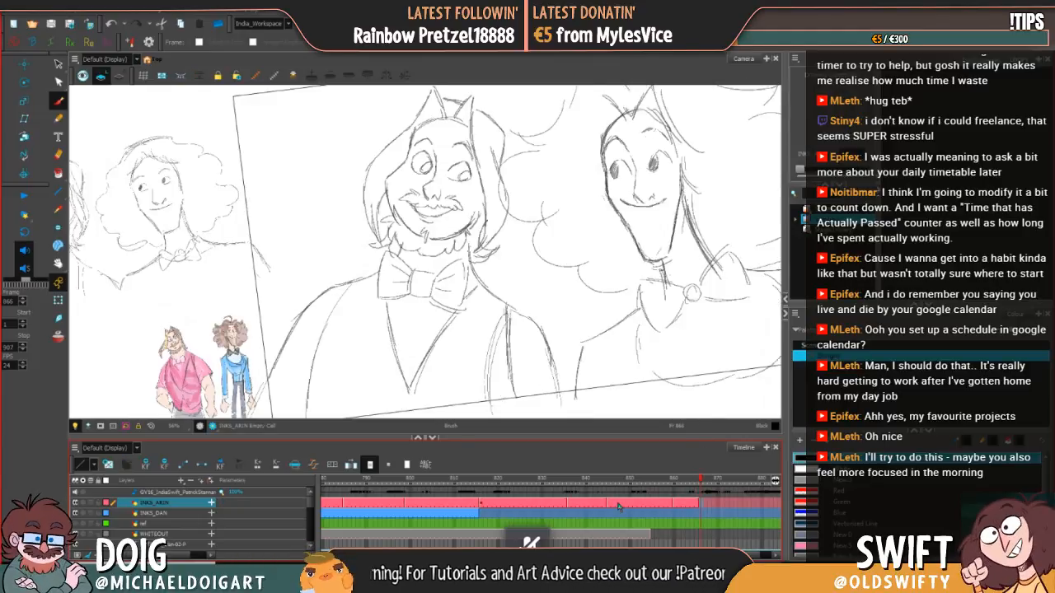
pyautogui.hotkey('ctrl', 'alt')
pyautogui.moveTo(499, 343); pyautogui.dragTo(475, 376)
pyautogui.moveTo(544, 209); pyautogui.dragTo(547, 204)
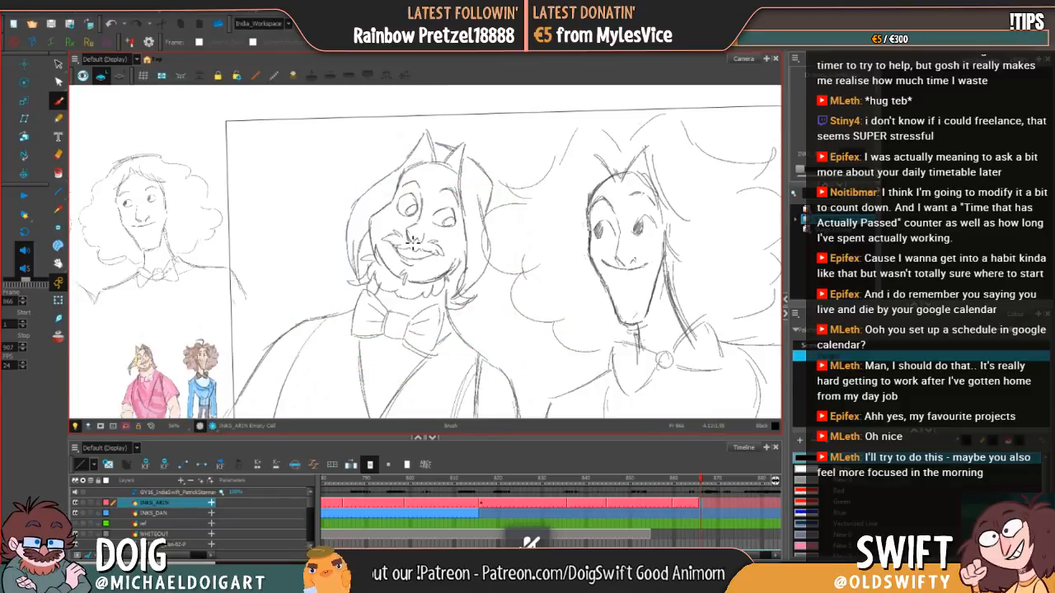
# Step: Ink the bearded character's nose line and the left eye with its dark pupil on frame 866, redrawing a failed stroke
pyautogui.moveTo(409, 235)
pyautogui.mouseDown()
pyautogui.moveTo(421, 227)
pyautogui.moveTo(412, 233)
pyautogui.mouseUp()
pyautogui.hotkey('ctrl', 'z')
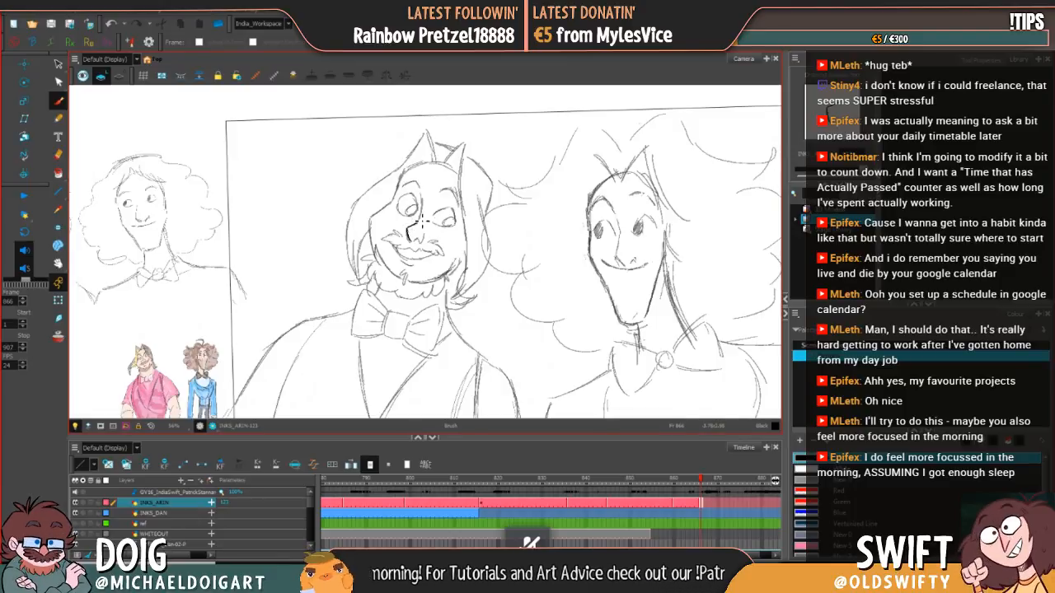
pyautogui.moveTo(425, 213); pyautogui.dragTo(426, 187)
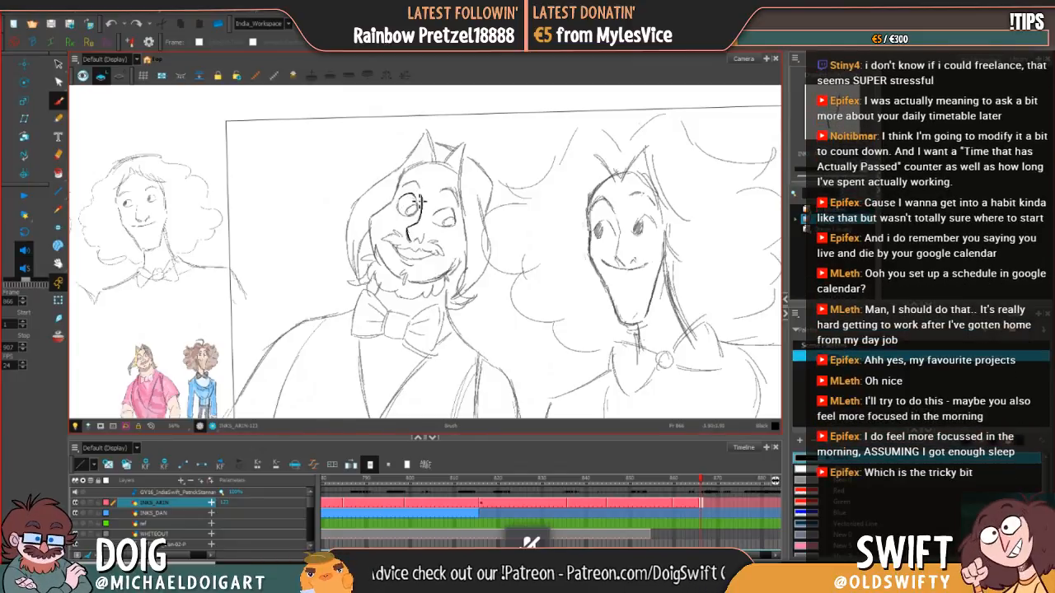
pyautogui.moveTo(424, 210); pyautogui.dragTo(420, 215)
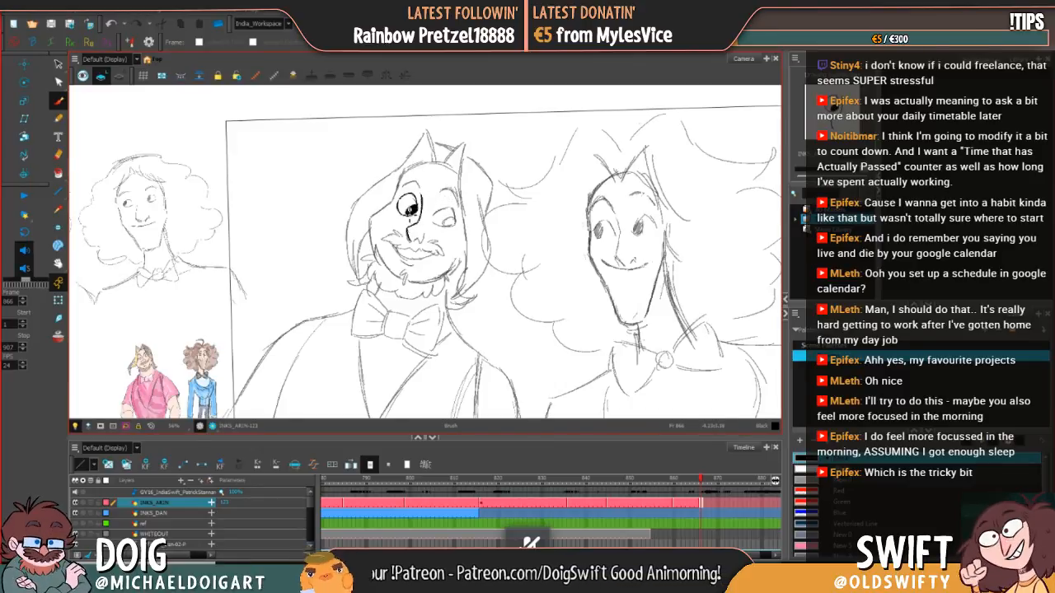
# Step: Ink the right eye with its filled pupil and the rounded lower edge of the nose, redrawing failed strokes
pyautogui.moveTo(412, 211)
pyautogui.mouseDown()
pyautogui.moveTo(456, 214)
pyautogui.moveTo(457, 227)
pyautogui.moveTo(438, 227)
pyautogui.mouseUp()
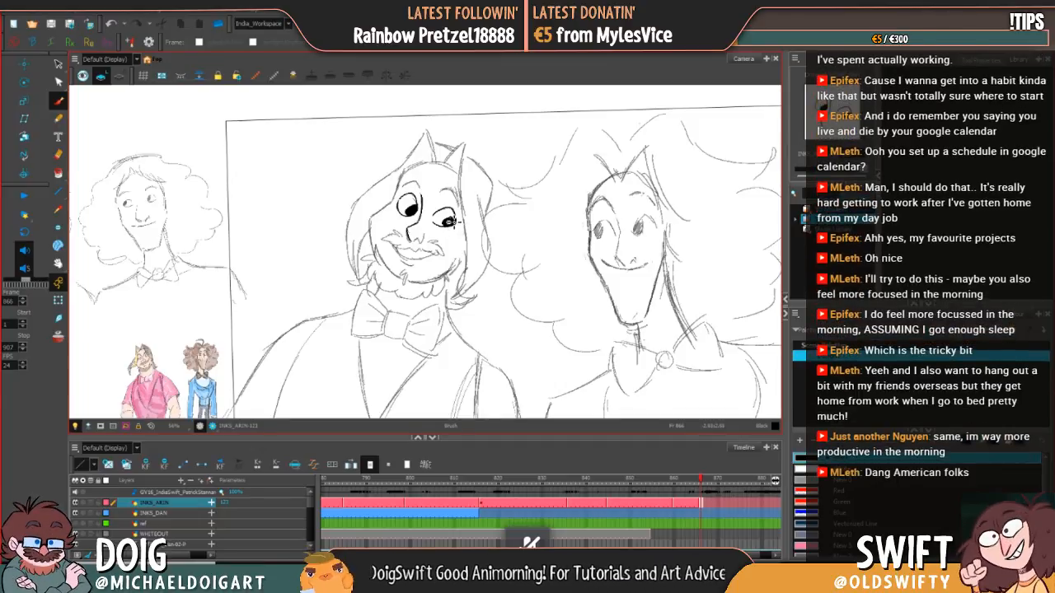
pyautogui.moveTo(445, 219); pyautogui.dragTo(446, 222)
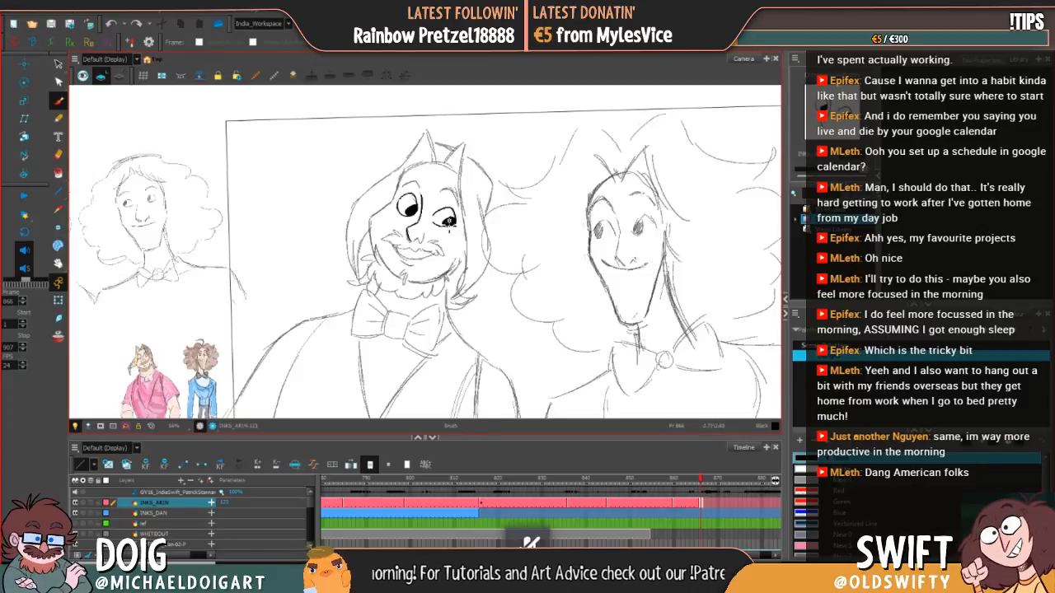
pyautogui.moveTo(457, 213); pyautogui.dragTo(455, 225)
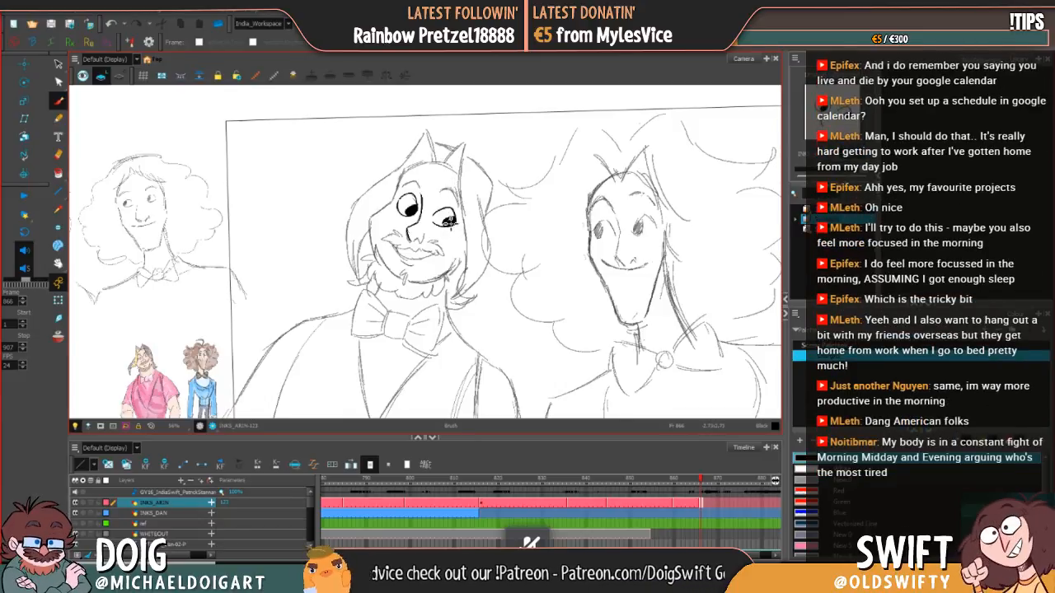
pyautogui.moveTo(449, 221); pyautogui.dragTo(455, 221)
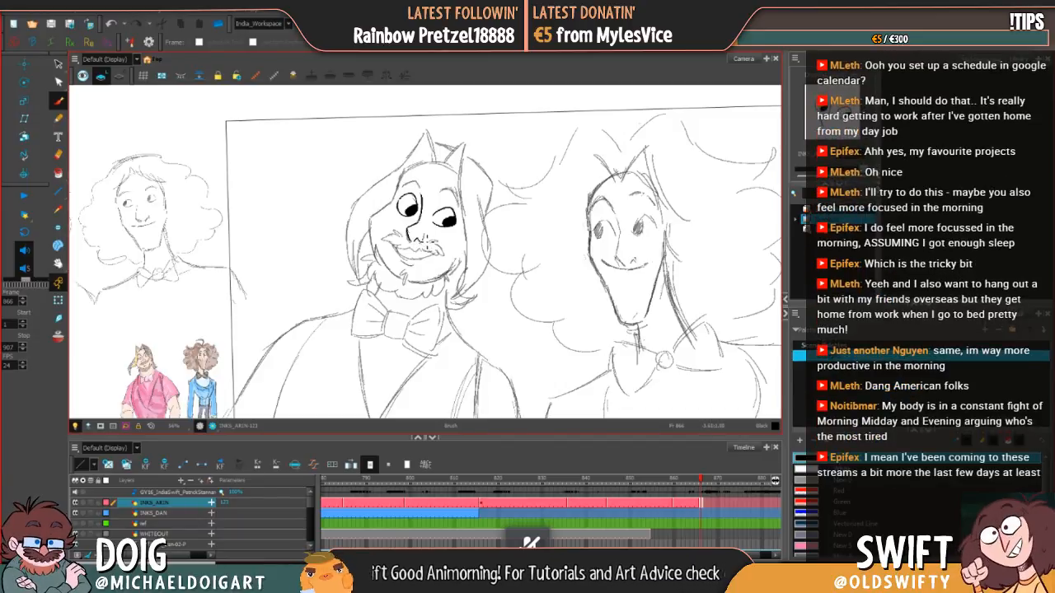
pyautogui.hotkey('ctrl', 'z')
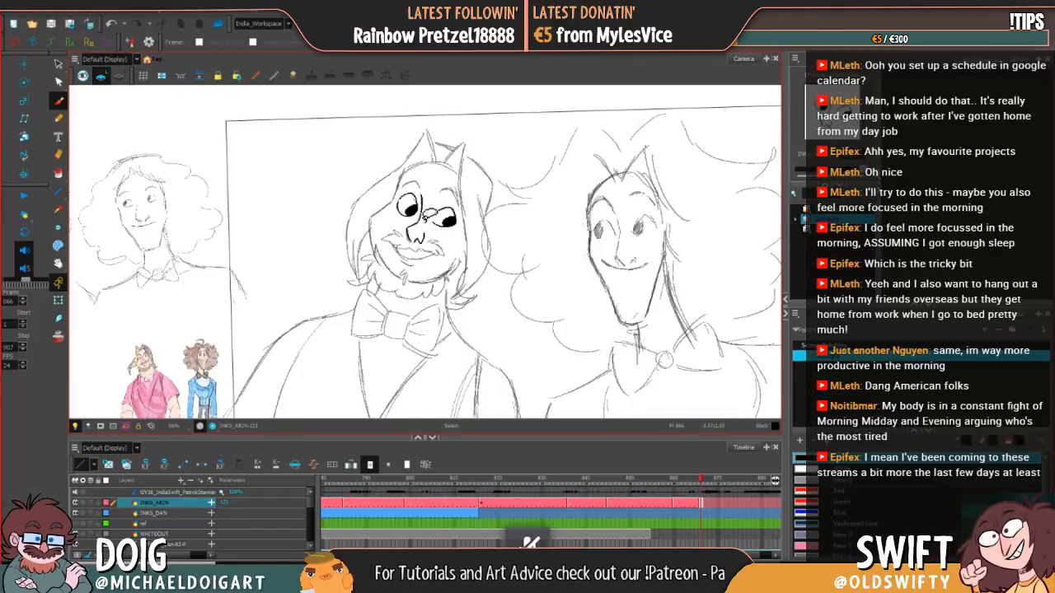
pyautogui.hotkey('ctrl', 'z')
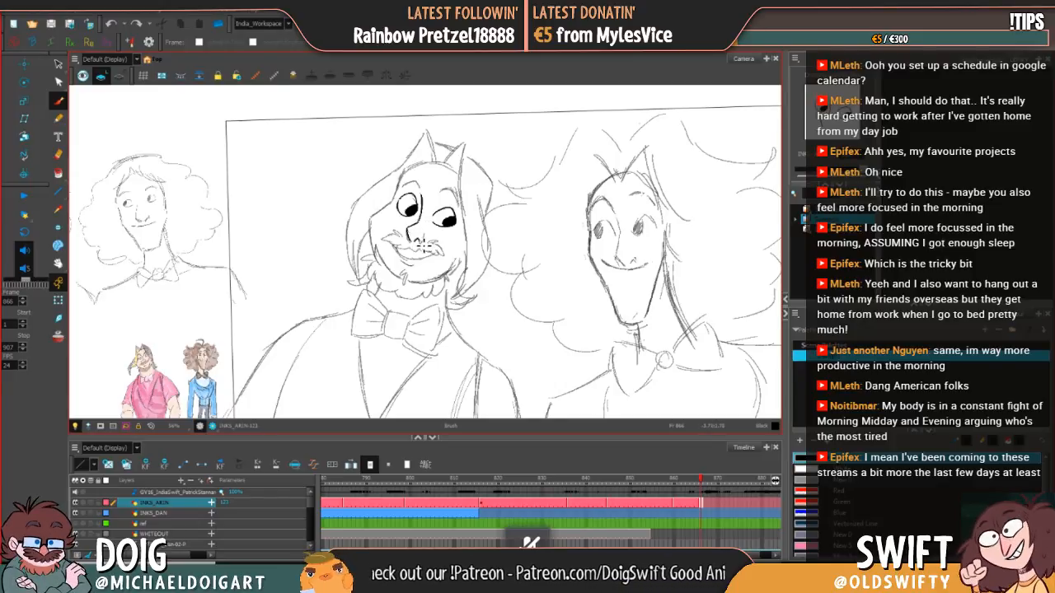
pyautogui.moveTo(419, 242); pyautogui.dragTo(425, 234)
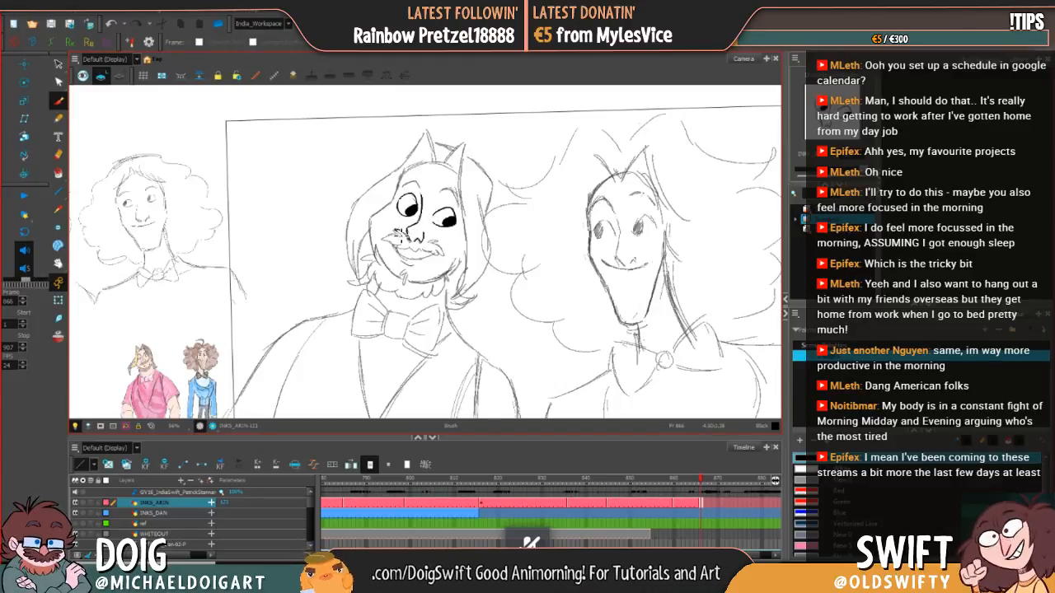
# Step: Ink the tufted moustache and the smiling mouth beneath it, redrawing failed strokes
pyautogui.moveTo(405, 238)
pyautogui.mouseDown()
pyautogui.moveTo(385, 241)
pyautogui.moveTo(404, 252)
pyautogui.mouseUp()
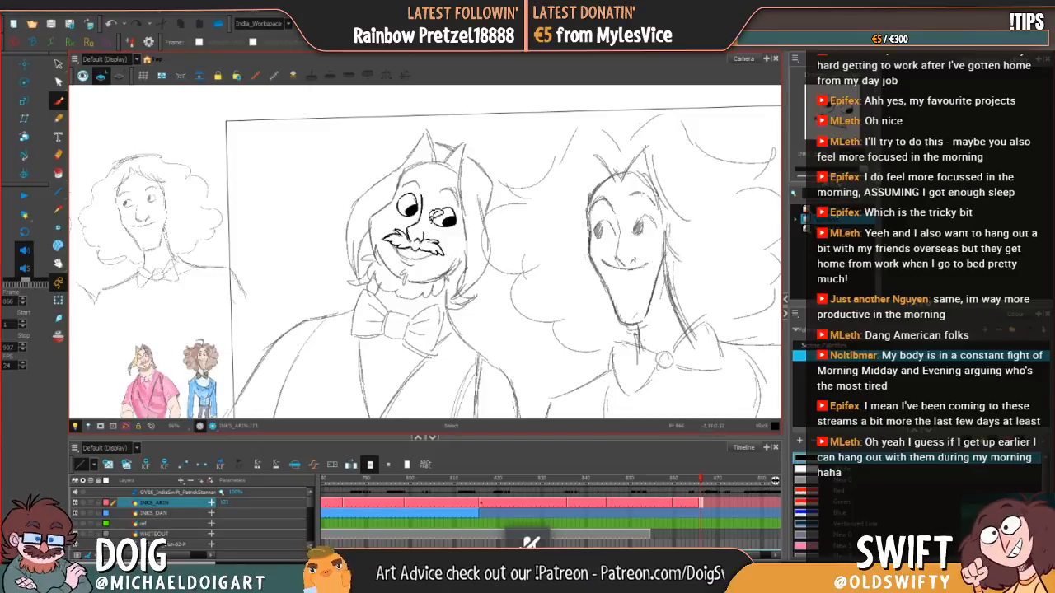
pyautogui.hotkey('ctrl', 'z')
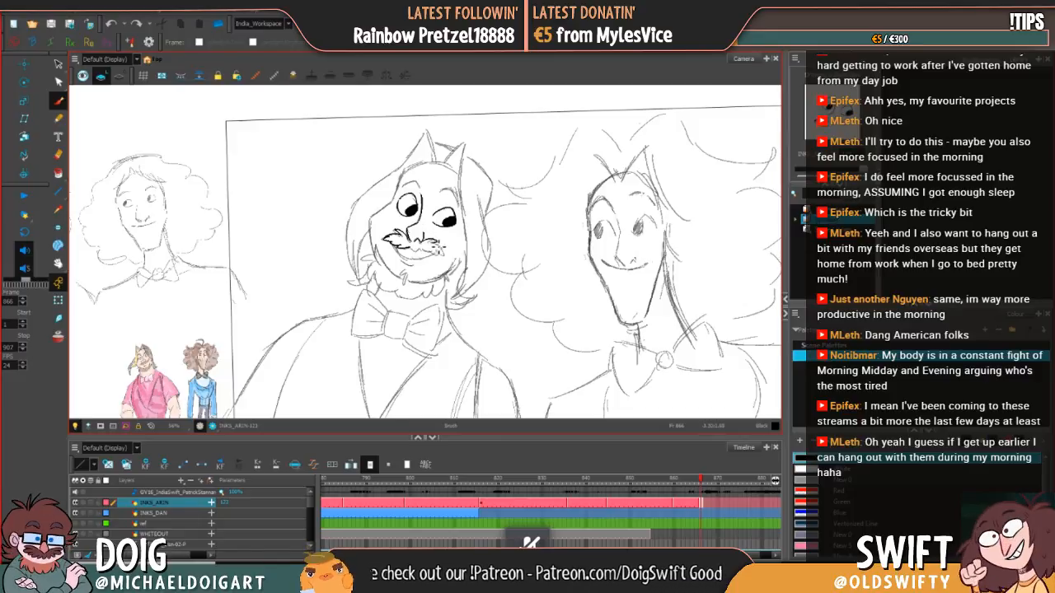
pyautogui.moveTo(436, 248)
pyautogui.mouseDown()
pyautogui.moveTo(443, 256)
pyautogui.moveTo(428, 257)
pyautogui.mouseUp()
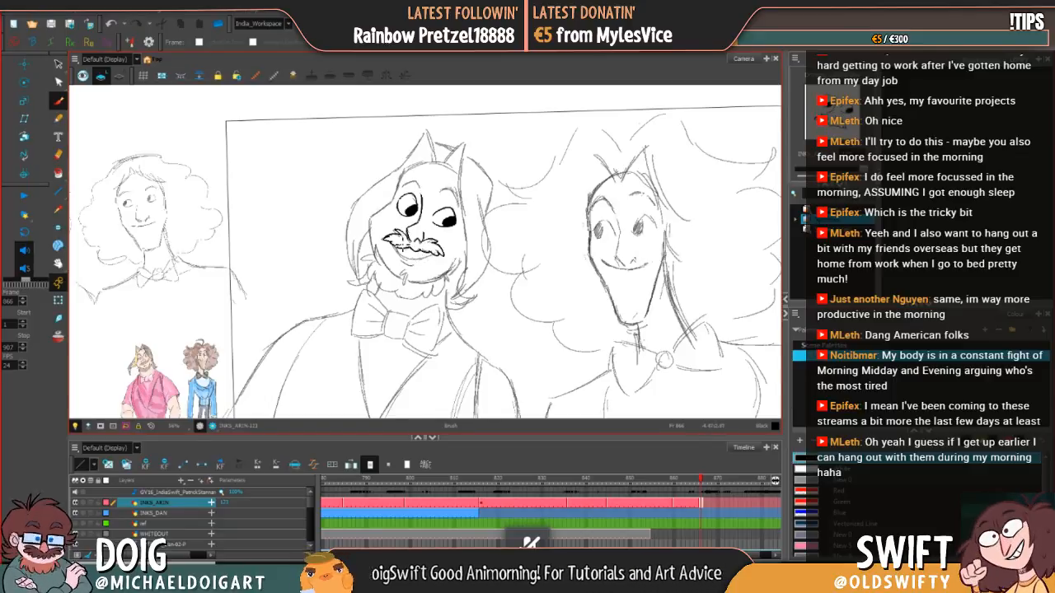
pyautogui.moveTo(398, 241); pyautogui.dragTo(389, 248)
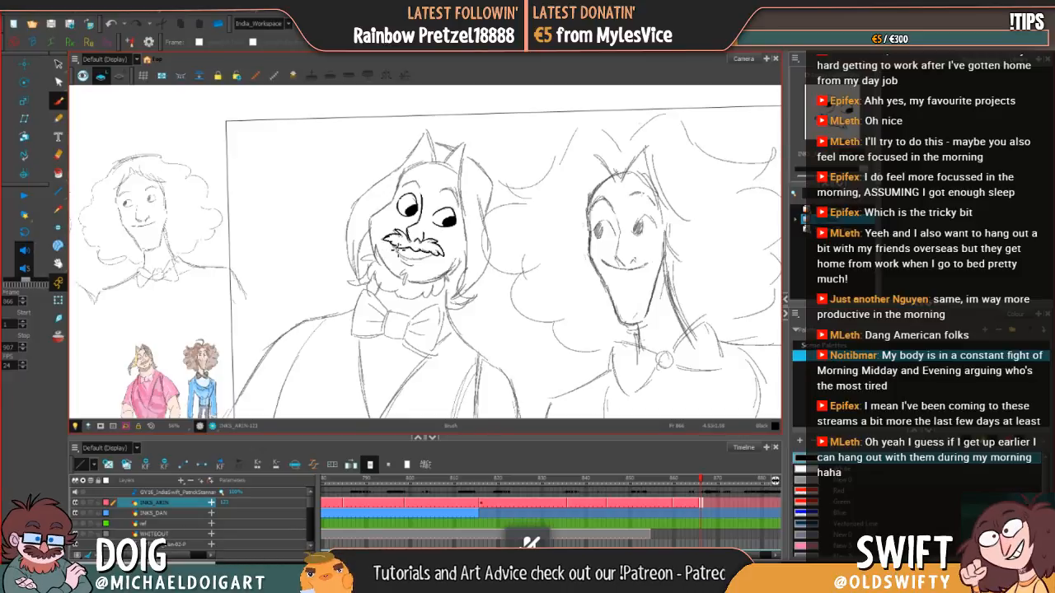
pyautogui.moveTo(414, 264); pyautogui.dragTo(445, 250)
pyautogui.hotkey('ctrl', 'z')
pyautogui.hotkey('ctrl', 'z')
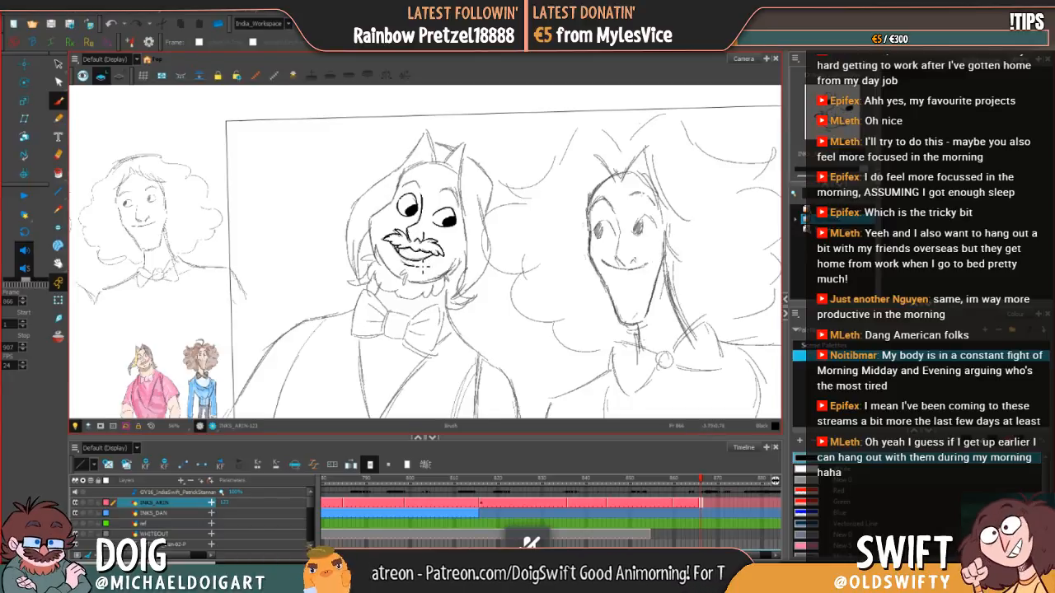
# Step: Ink the small hair tuft below the lower lip, undoing and redrawing strokes until it follows the sketch
pyautogui.moveTo(413, 264)
pyautogui.mouseDown()
pyautogui.moveTo(425, 257)
pyautogui.moveTo(404, 276)
pyautogui.moveTo(413, 270)
pyautogui.moveTo(408, 286)
pyautogui.moveTo(408, 275)
pyautogui.mouseUp()
pyautogui.hotkey('ctrl', 'z')
pyautogui.hotkey('ctrl', 'z')
pyautogui.hotkey('ctrl', 'z')
pyautogui.hotkey('ctrl', 'z')
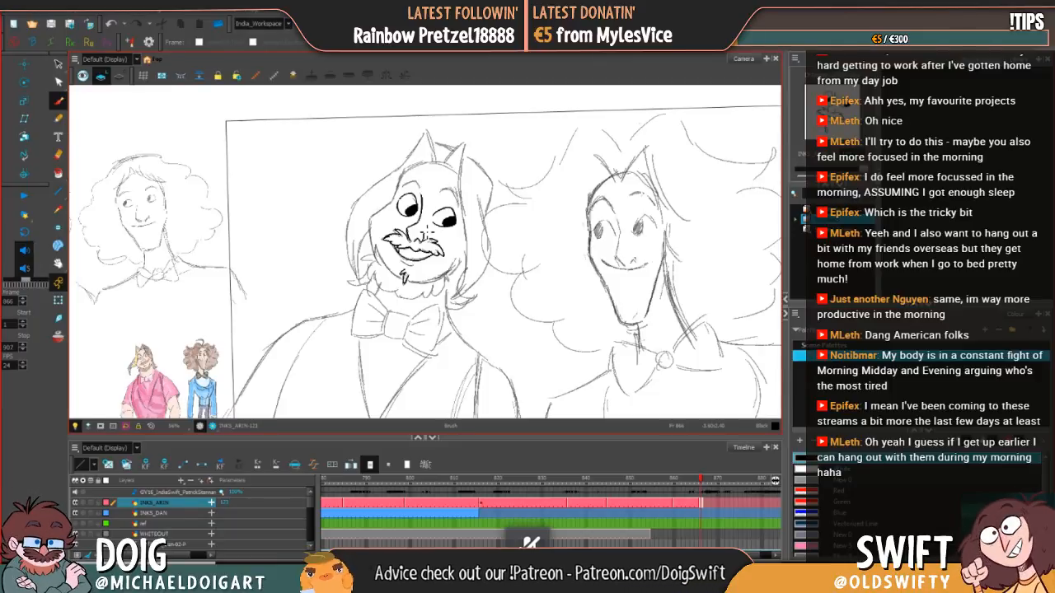
pyautogui.hotkey('ctrl', 'z')
pyautogui.moveTo(407, 271)
pyautogui.mouseDown()
pyautogui.moveTo(407, 282)
pyautogui.moveTo(411, 271)
pyautogui.mouseUp()
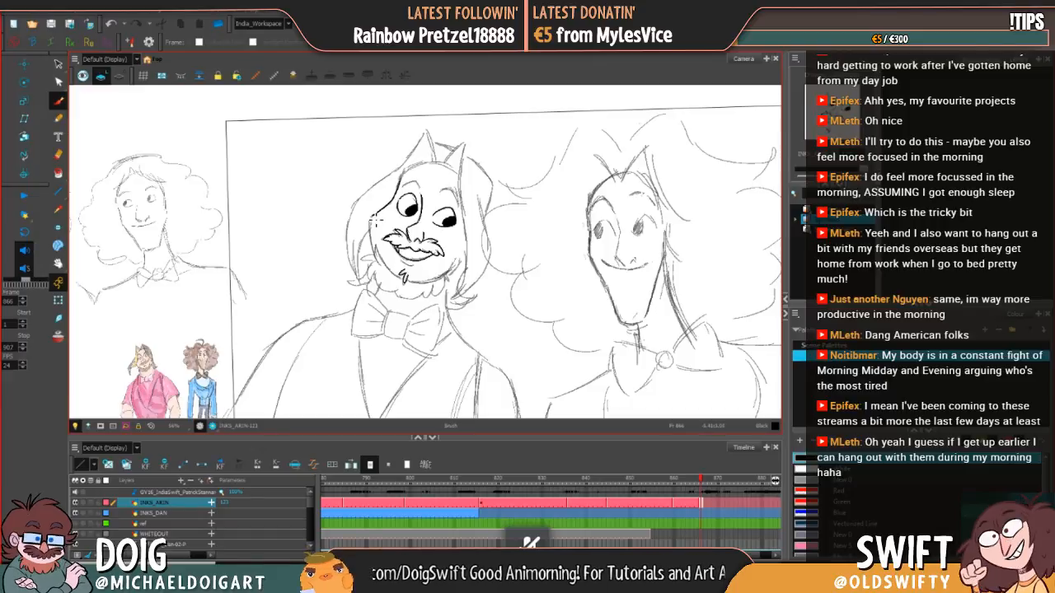
# Step: Ink the left edge of the face down to the sideburn and the beard's jagged lower edge below the chin
pyautogui.moveTo(375, 216); pyautogui.dragTo(381, 266)
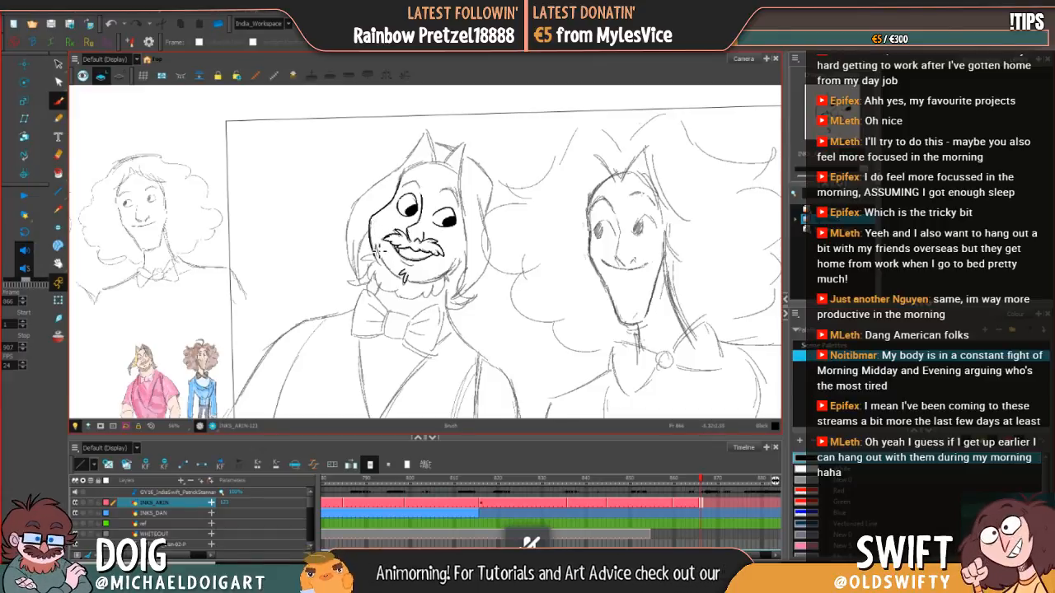
pyautogui.moveTo(375, 258)
pyautogui.mouseDown()
pyautogui.moveTo(380, 285)
pyautogui.moveTo(404, 300)
pyautogui.moveTo(446, 296)
pyautogui.moveTo(440, 275)
pyautogui.moveTo(430, 304)
pyautogui.moveTo(446, 304)
pyautogui.moveTo(451, 286)
pyautogui.mouseUp()
pyautogui.hotkey('ctrl', 'z')
pyautogui.hotkey('ctrl', 'z')
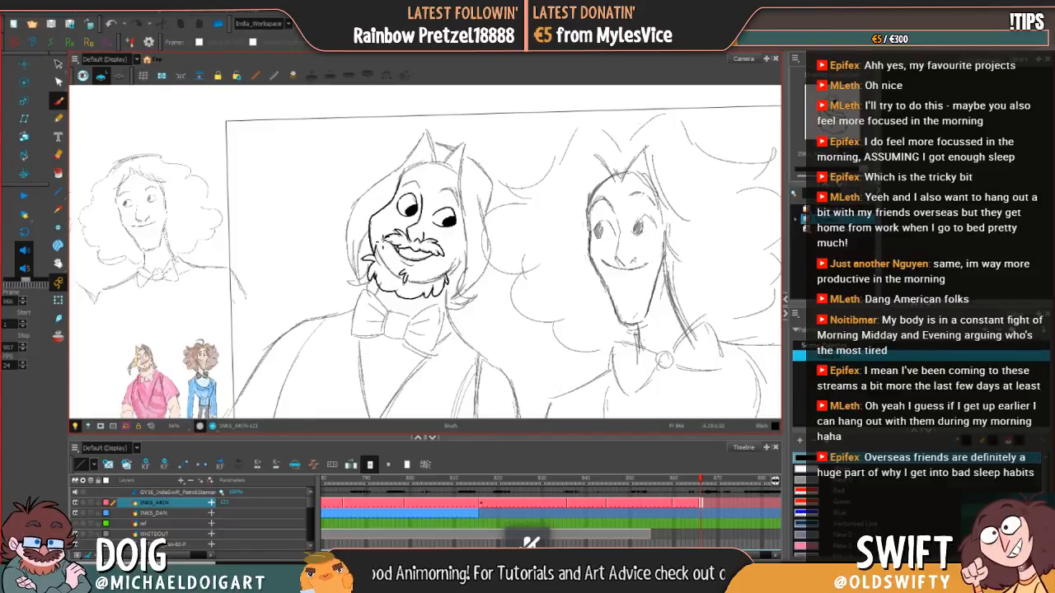
# Step: Ink the beard's inner line from the left cheek down to the chin, redrawing failed strokes
pyautogui.moveTo(373, 242); pyautogui.dragTo(403, 279)
pyautogui.hotkey('ctrl', 'z')
pyautogui.moveTo(379, 242); pyautogui.dragTo(404, 284)
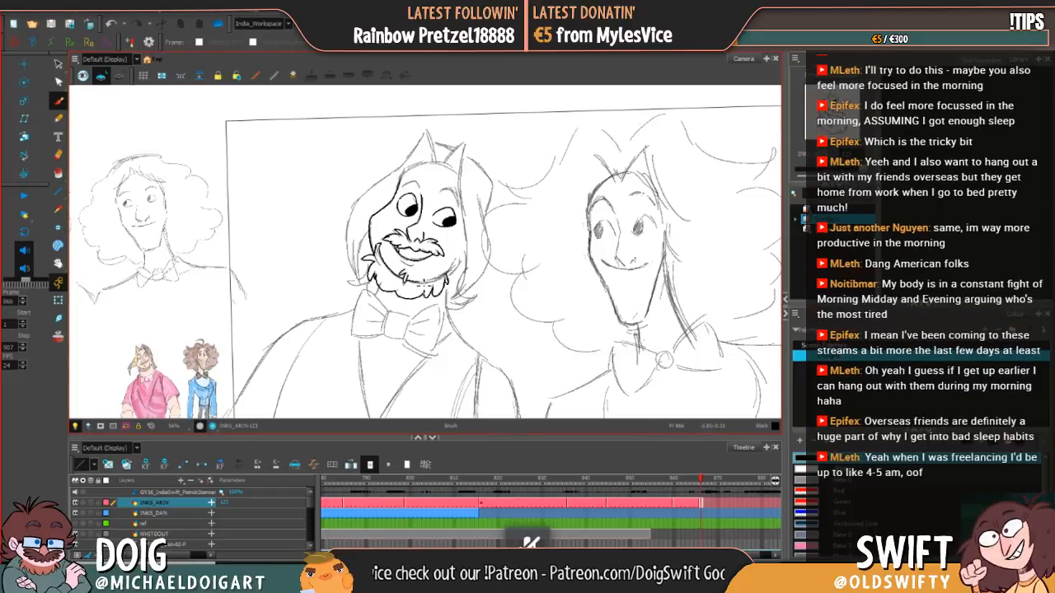
pyautogui.hotkey('ctrl', 'z')
pyautogui.hotkey('ctrl', 'z')
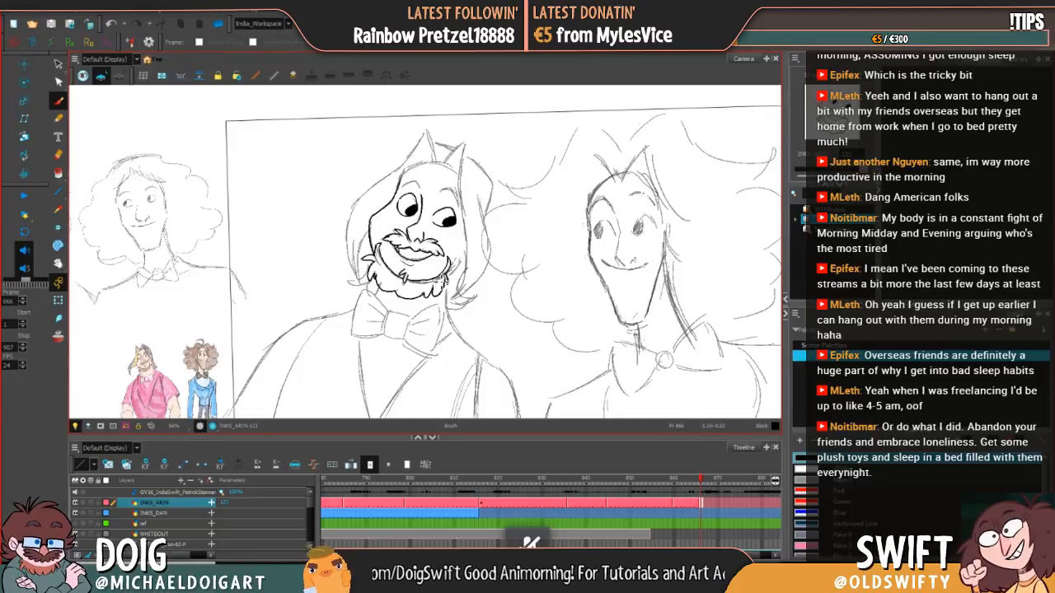
# Step: Refine the inner beard line from below the chin up to the right jaw with short strokes, redrawing failed ones
pyautogui.moveTo(432, 286); pyautogui.dragTo(416, 289)
pyautogui.hotkey('ctrl', 'z')
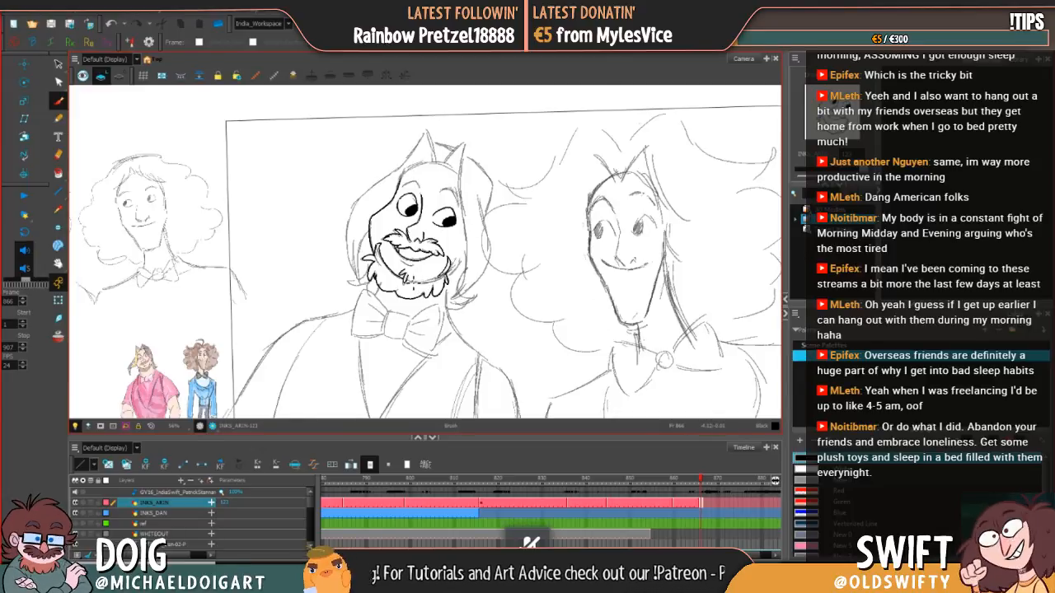
pyautogui.moveTo(408, 281); pyautogui.dragTo(443, 282)
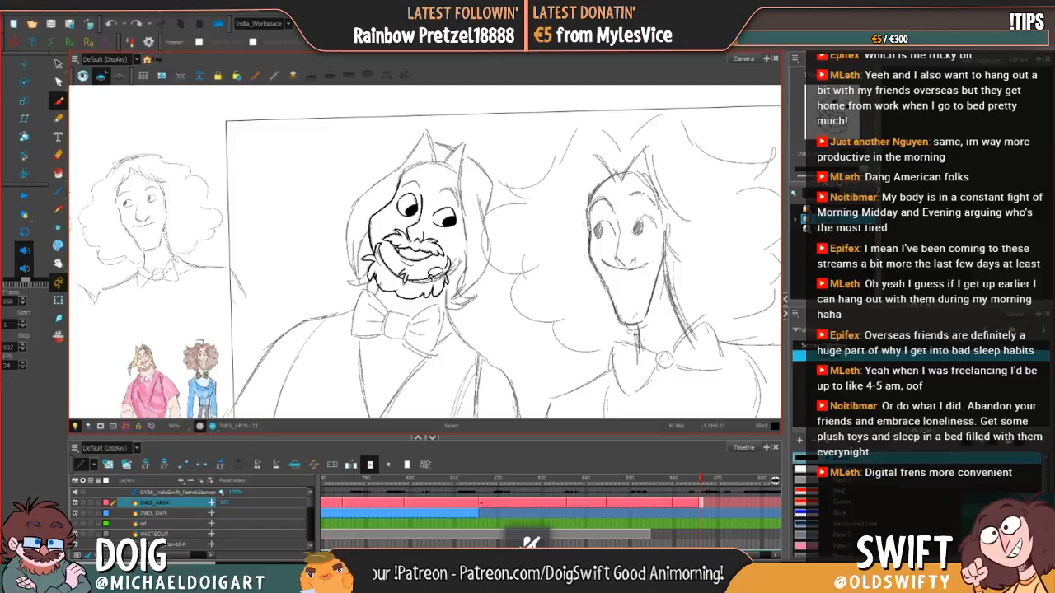
pyautogui.hotkey('ctrl', 'z')
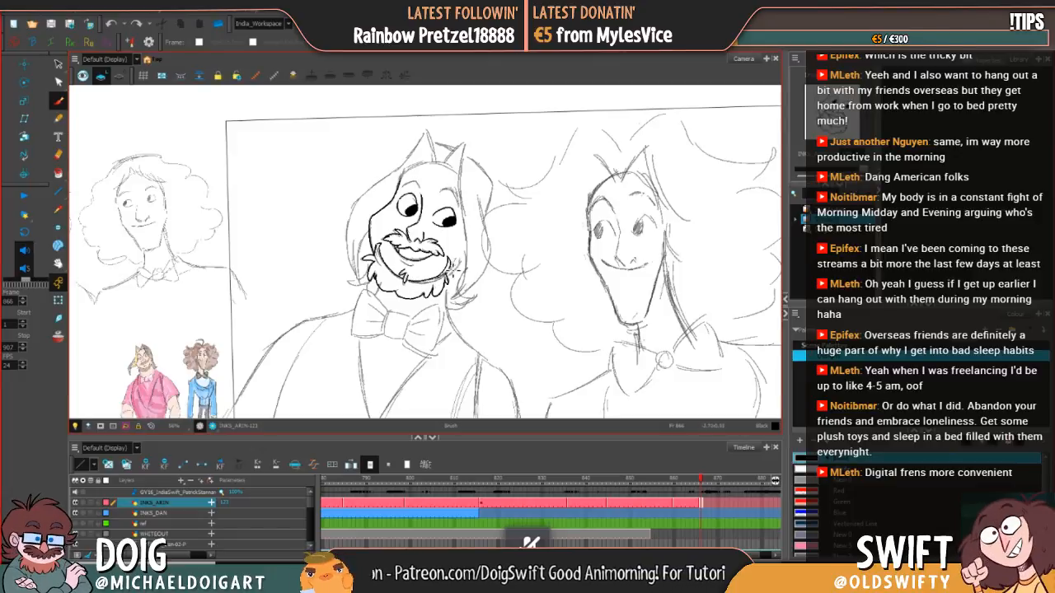
pyautogui.moveTo(449, 266); pyautogui.dragTo(446, 277)
pyautogui.hotkey('ctrl', 'z')
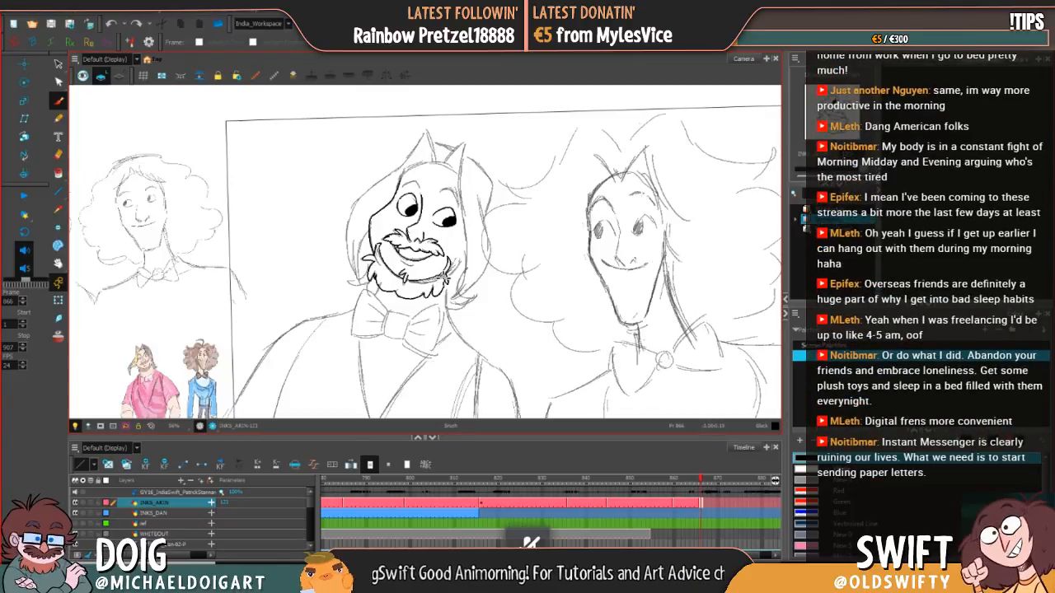
pyautogui.moveTo(453, 262); pyautogui.dragTo(450, 280)
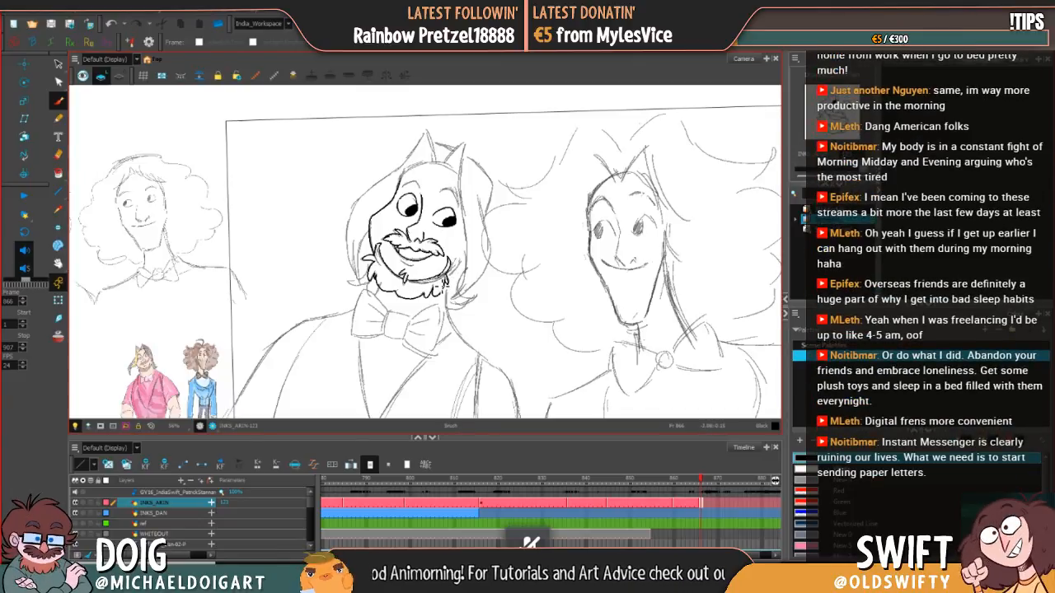
pyautogui.moveTo(417, 283); pyautogui.dragTo(450, 278)
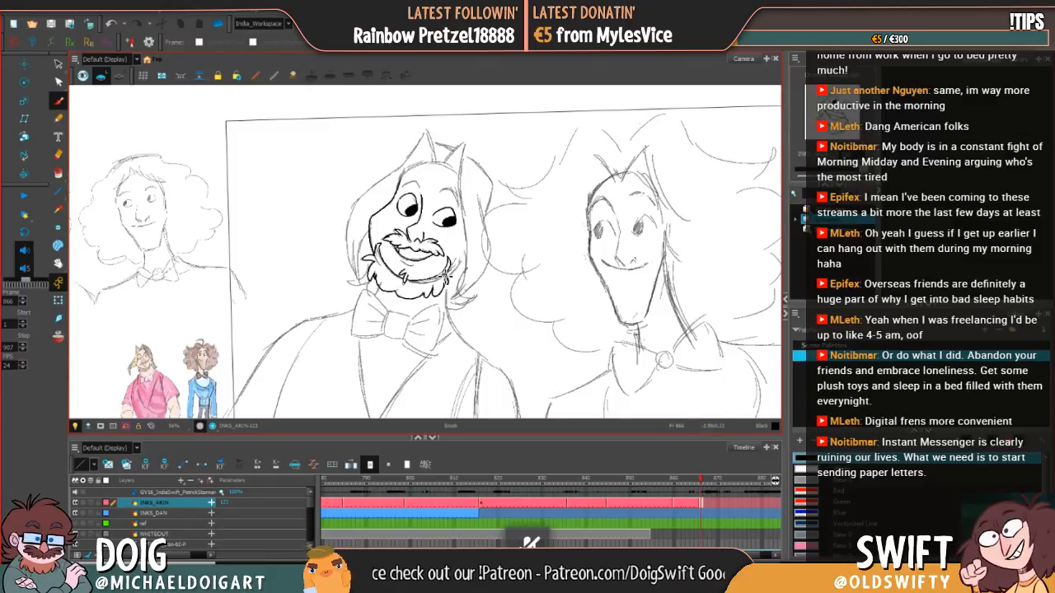
pyautogui.moveTo(448, 270); pyautogui.dragTo(443, 280)
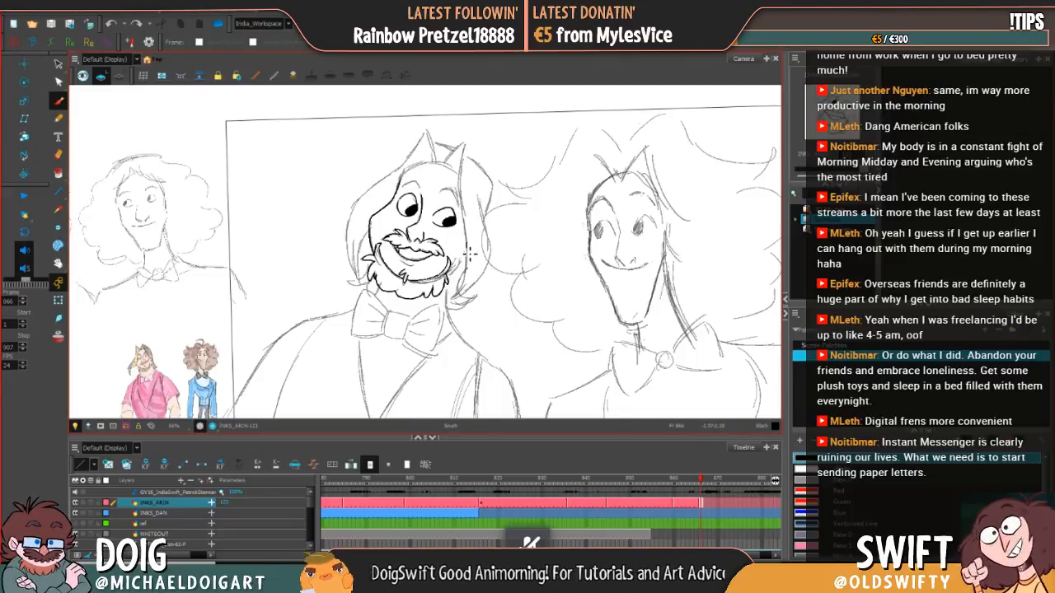
# Step: Complete the face outline along the right cheek and over the forehead, ink both eyebrows, and touch up the beard
pyautogui.moveTo(454, 265); pyautogui.dragTo(462, 257)
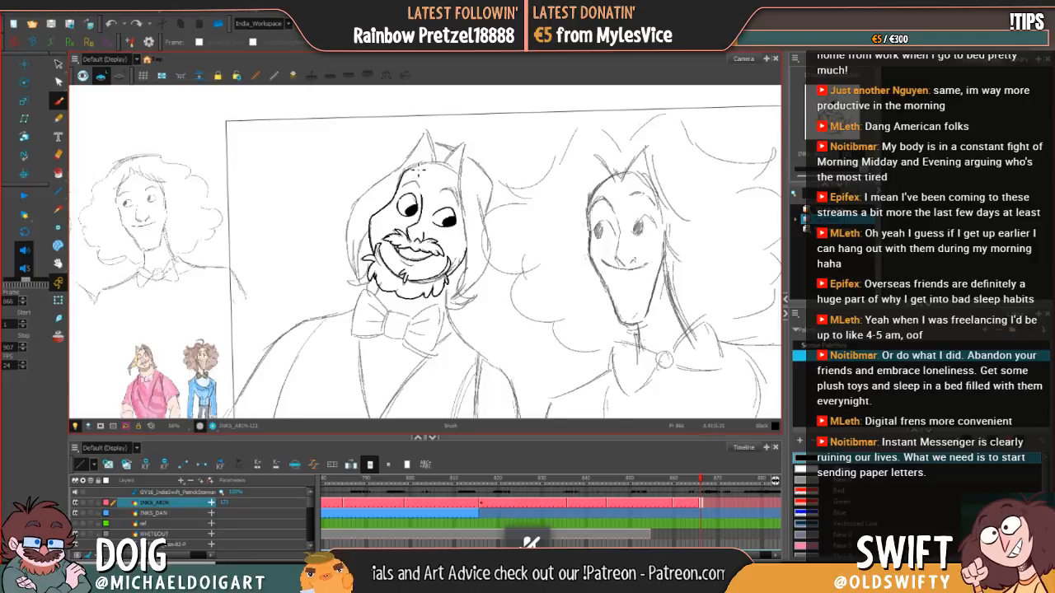
pyautogui.moveTo(419, 171)
pyautogui.mouseDown()
pyautogui.moveTo(457, 169)
pyautogui.moveTo(443, 165)
pyautogui.moveTo(464, 177)
pyautogui.mouseUp()
pyautogui.hotkey('ctrl', 'z')
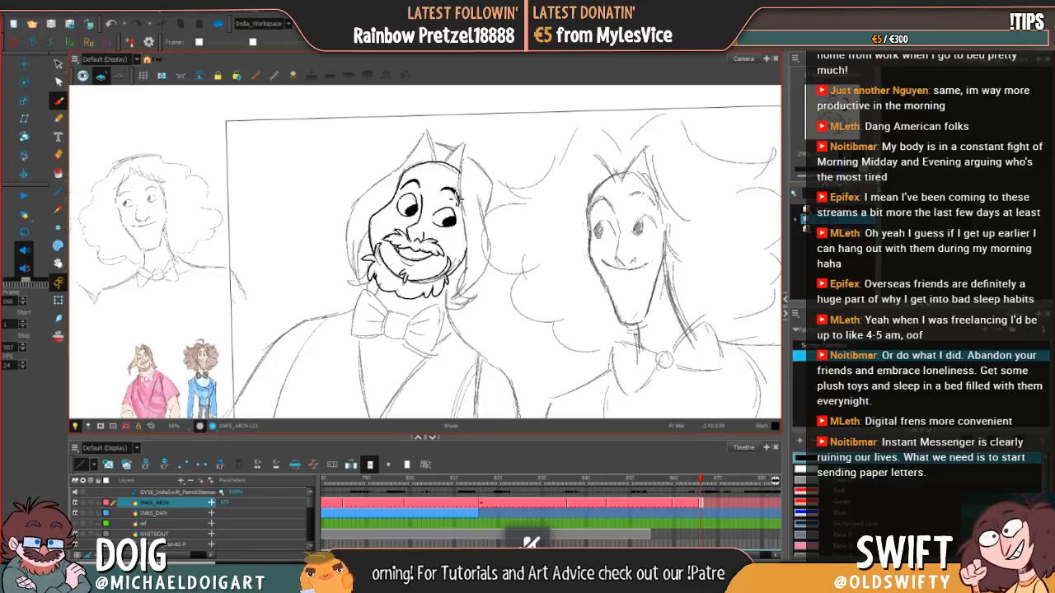
pyautogui.moveTo(459, 200); pyautogui.dragTo(461, 200)
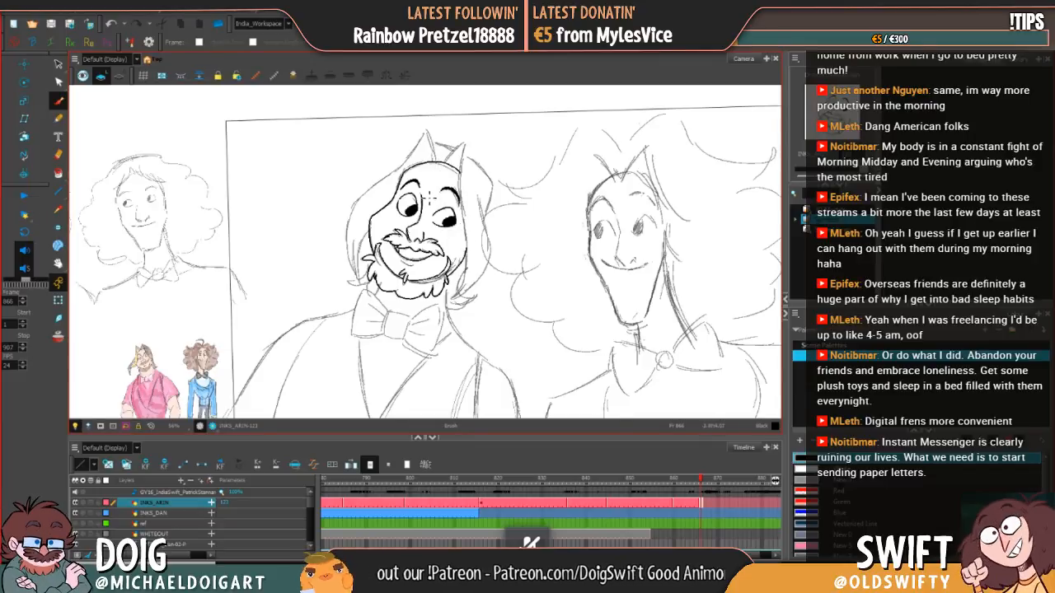
pyautogui.moveTo(409, 288)
pyautogui.mouseDown()
pyautogui.moveTo(428, 288)
pyautogui.moveTo(426, 252)
pyautogui.moveTo(444, 276)
pyautogui.mouseUp()
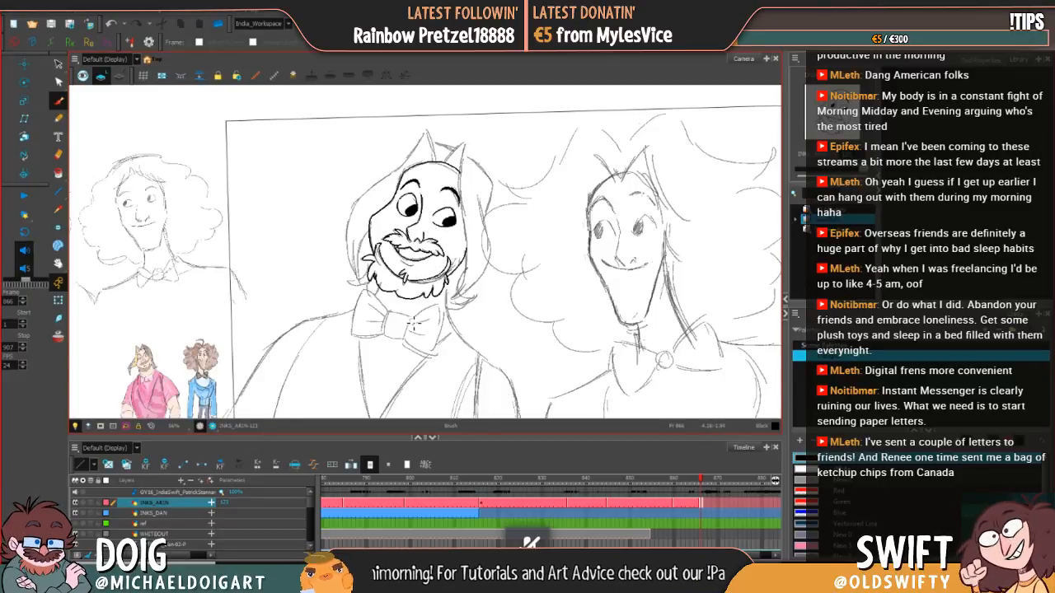
# Step: Ink both side edges of the bow tie's central knot with the Brush, redrawing failed strokes
pyautogui.moveTo(414, 324); pyautogui.dragTo(404, 340)
pyautogui.moveTo(425, 295); pyautogui.dragTo(437, 289)
pyautogui.hotkey('ctrl', 'z')
pyautogui.hotkey('ctrl', 'z')
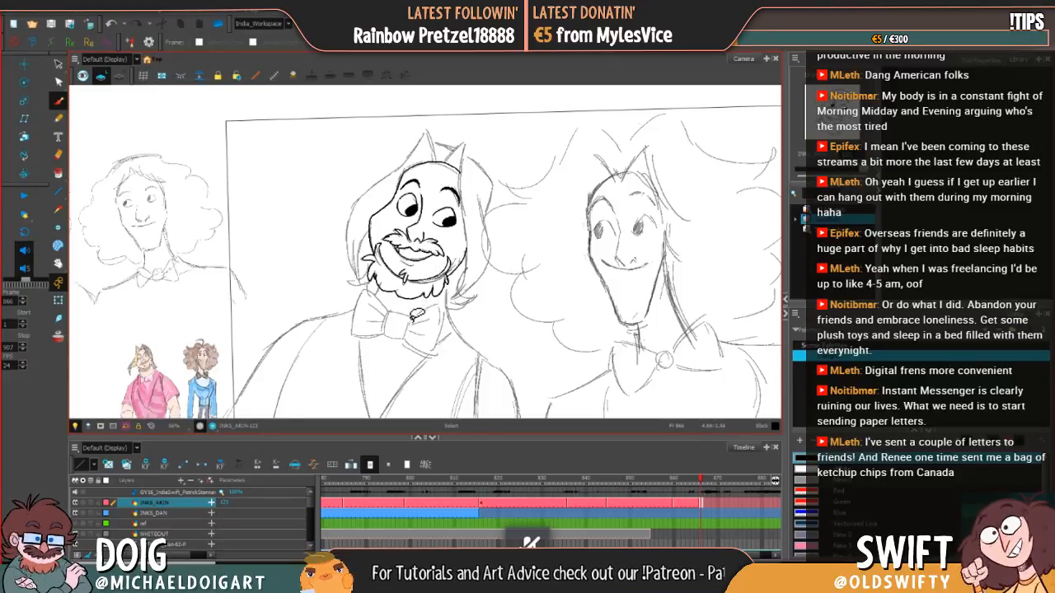
pyautogui.hotkey('alt', 'b')
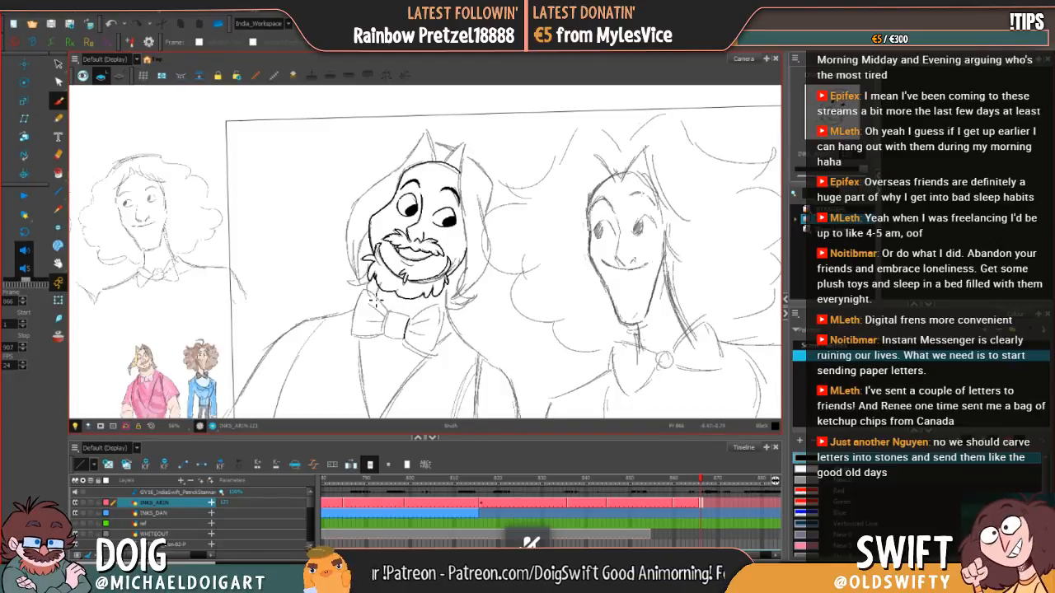
pyautogui.moveTo(389, 314); pyautogui.dragTo(384, 337)
pyautogui.hotkey('ctrl', 'z')
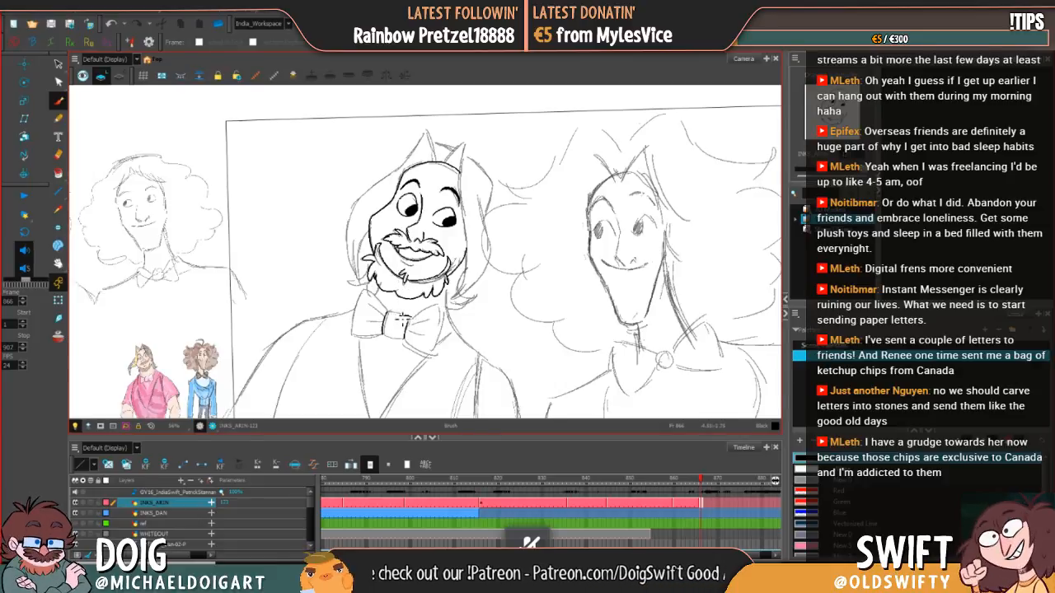
# Step: Redraw the right edge of the bow tie's central knot and adjust the selected line along the knot's top
pyautogui.hotkey('ctrl', 'z')
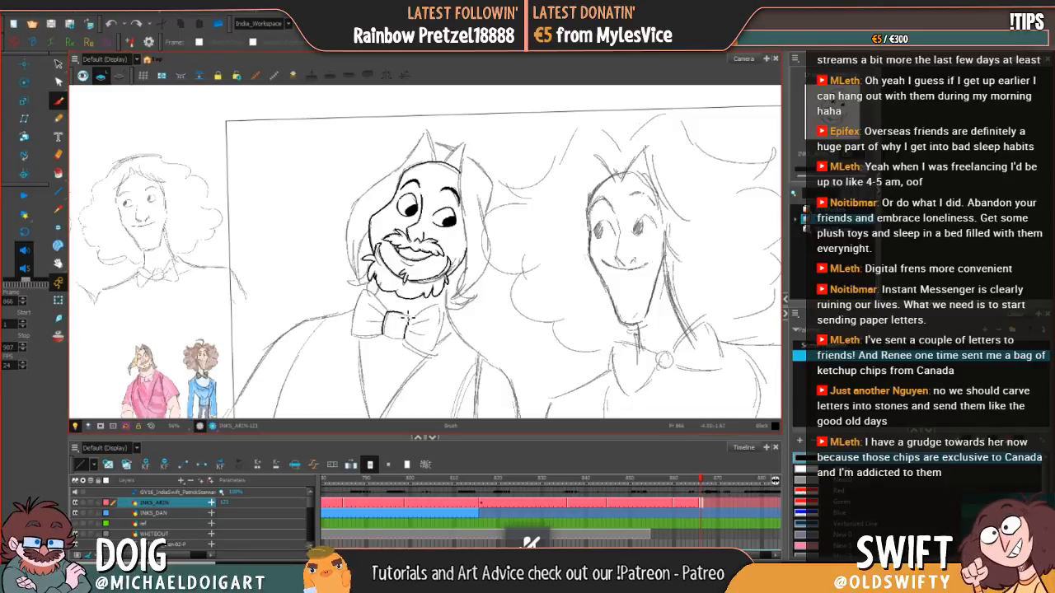
pyautogui.moveTo(415, 318); pyautogui.dragTo(404, 337)
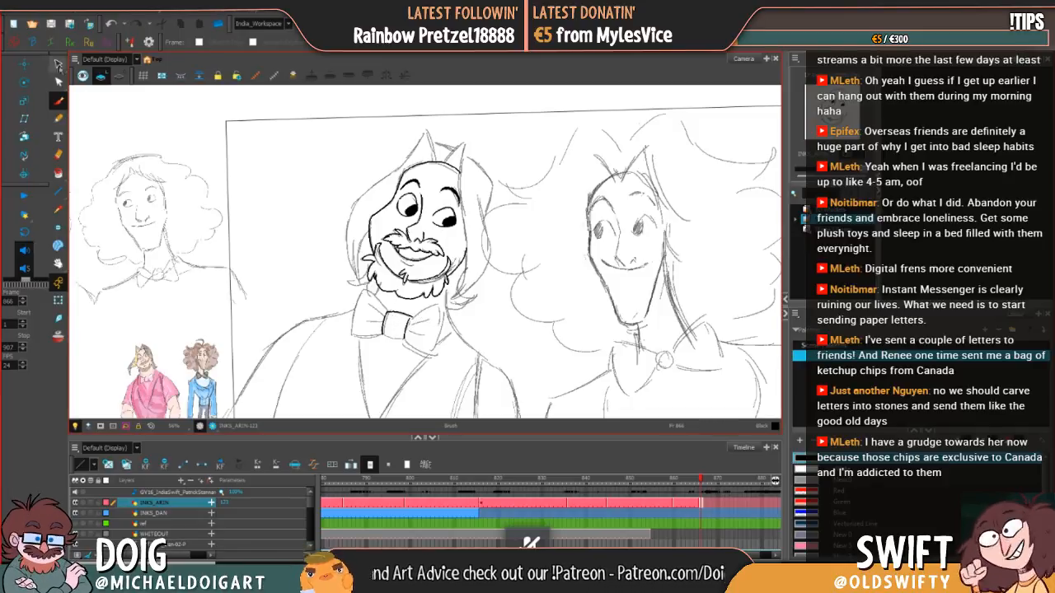
pyautogui.click(57, 64)
pyautogui.click(402, 317)
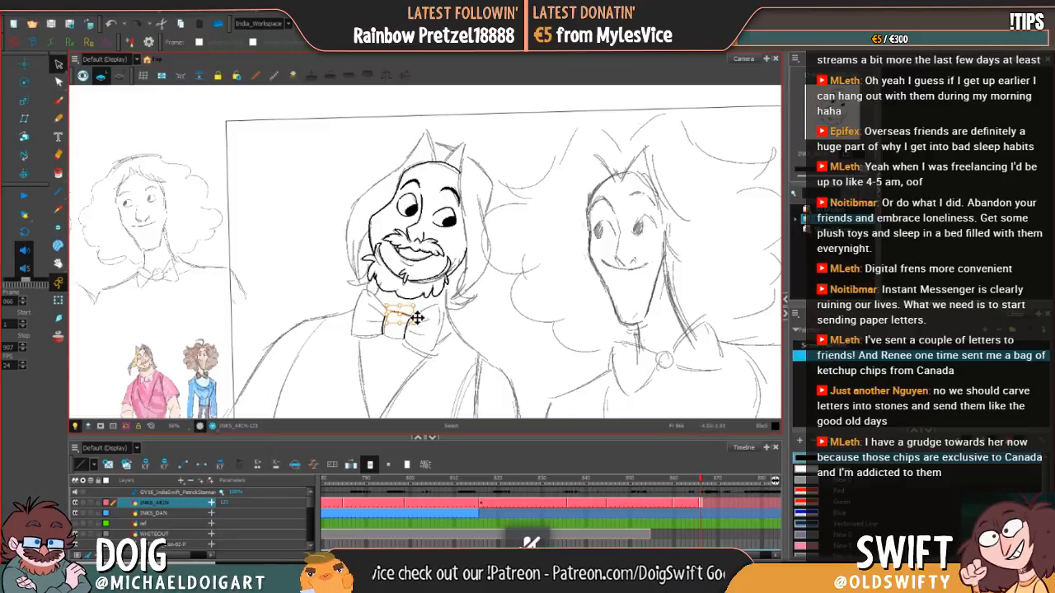
pyautogui.moveTo(418, 318); pyautogui.dragTo(418, 309)
pyautogui.click(444, 300)
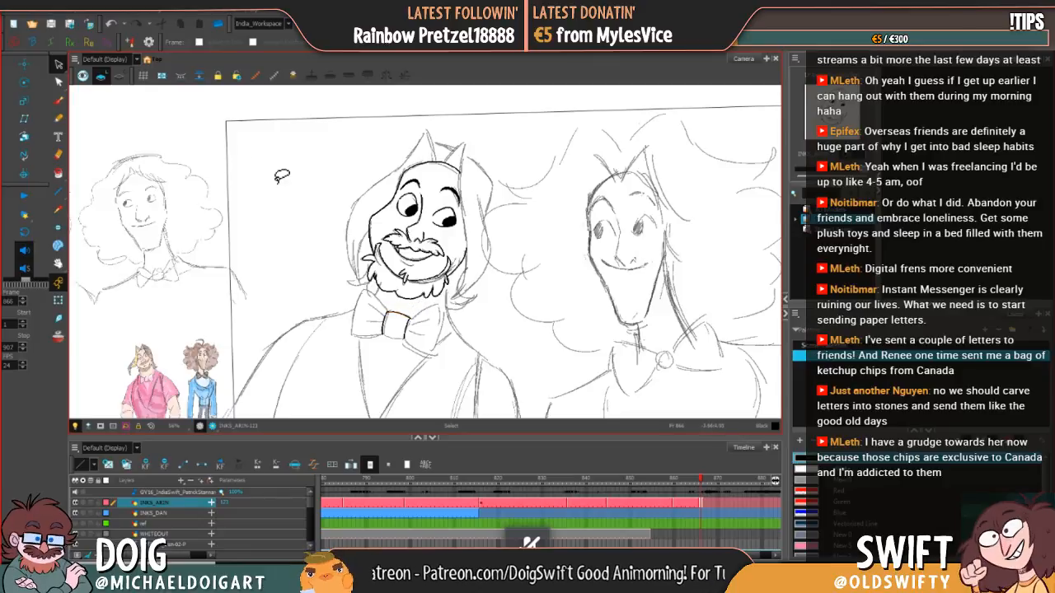
# Step: Ink the bottom edge of the bow tie's knot with the Brush, redrawing failed strokes, and delete the excess line
pyautogui.click(59, 101)
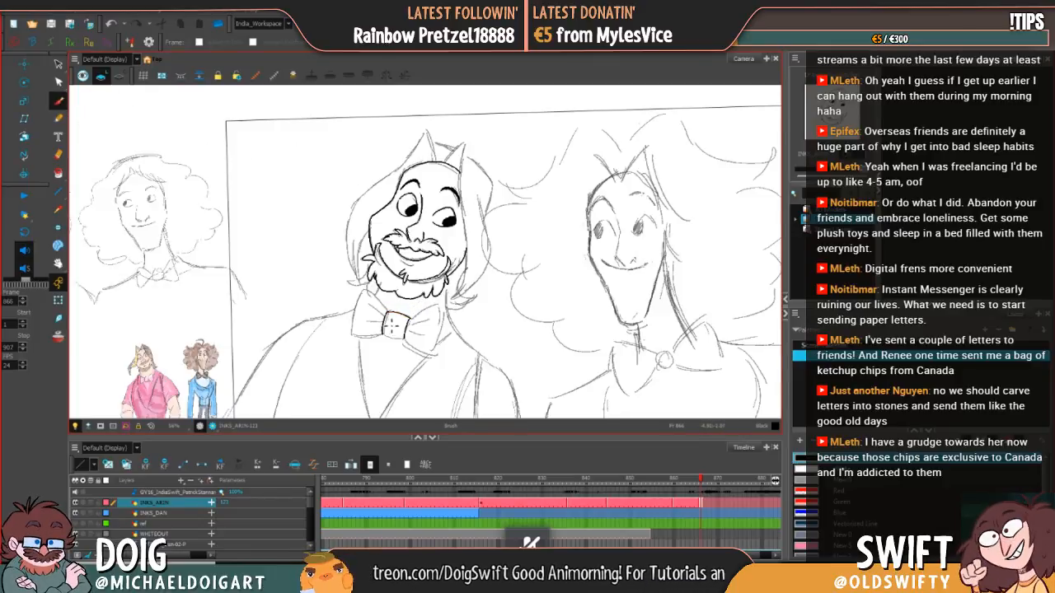
pyautogui.moveTo(385, 337); pyautogui.dragTo(398, 340)
pyautogui.hotkey('ctrl', 'z')
pyautogui.hotkey('ctrl', 'z')
pyautogui.hotkey('ctrl', 'z')
pyautogui.hotkey('ctrl', 'z')
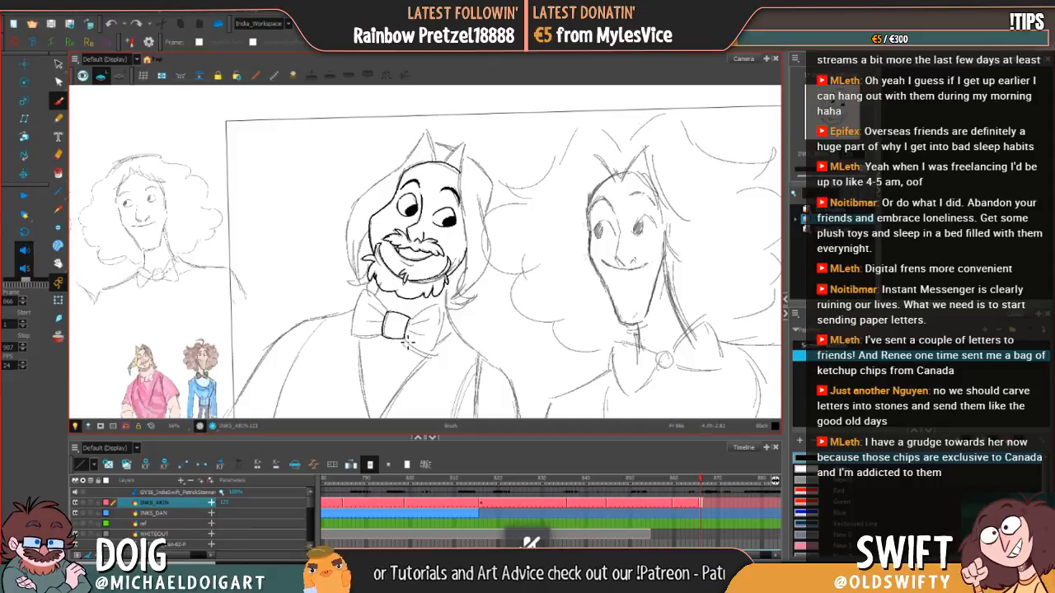
pyautogui.click(58, 64)
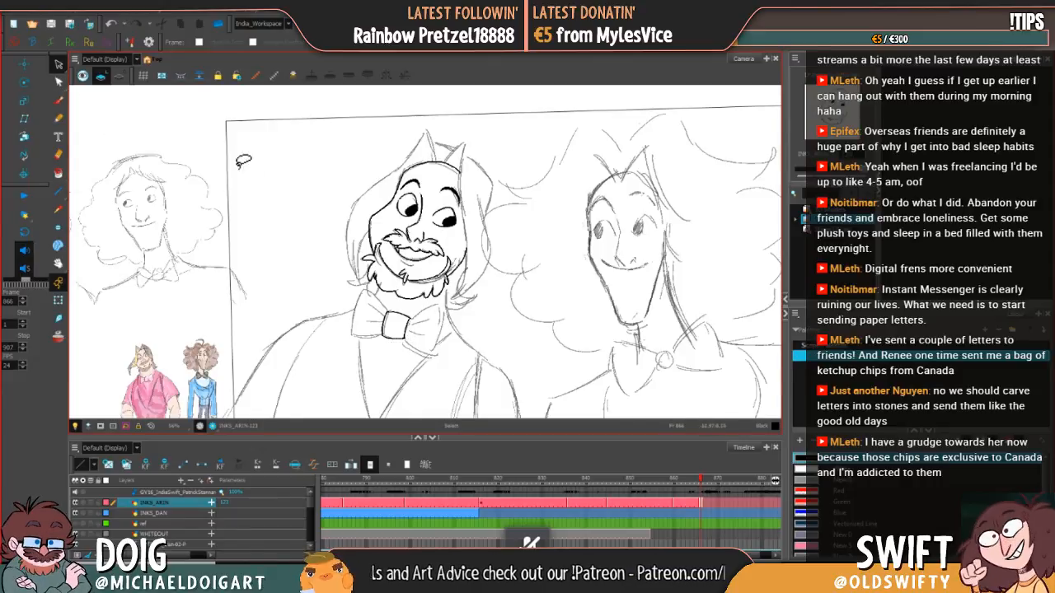
pyautogui.click(399, 338)
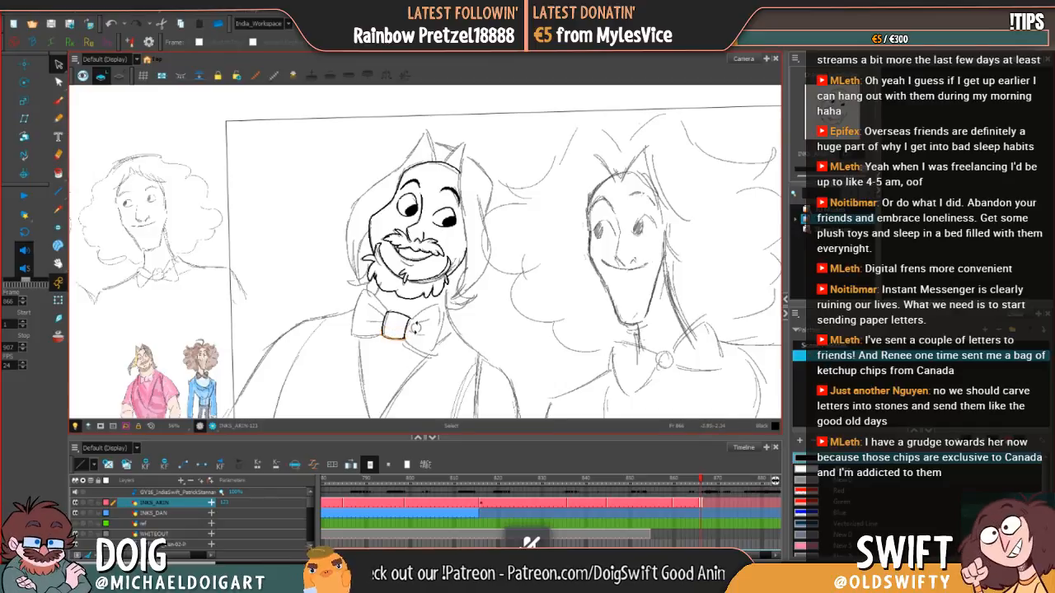
pyautogui.press('Delete')
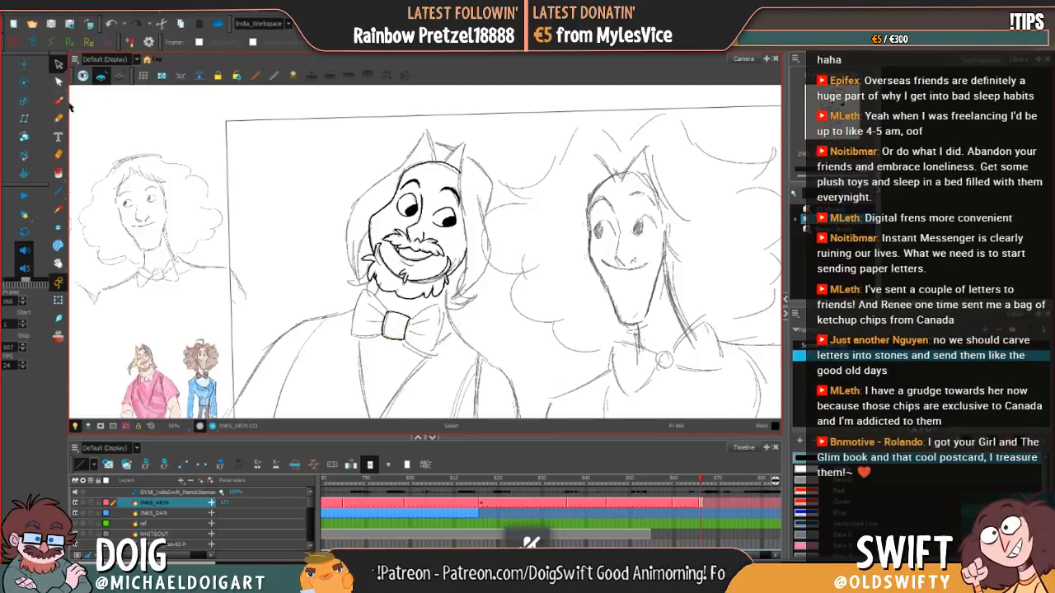
# Step: Ink the upper and lower edges of the bow tie's right wing with the Brush, redrawing failed strokes
pyautogui.click(58, 101)
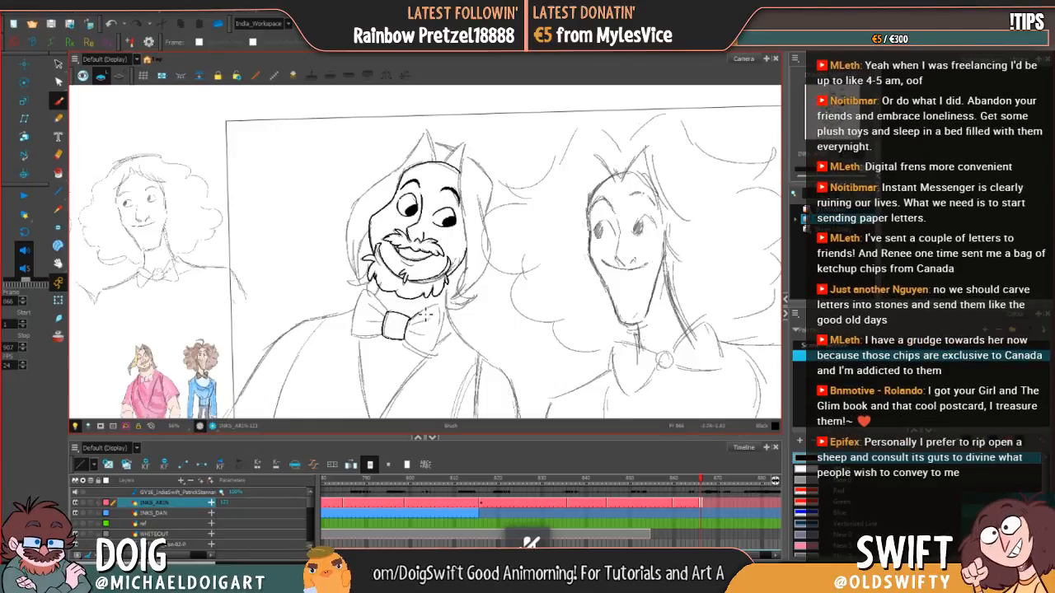
pyautogui.hotkey('ctrl', 'z')
pyautogui.moveTo(410, 321); pyautogui.dragTo(438, 306)
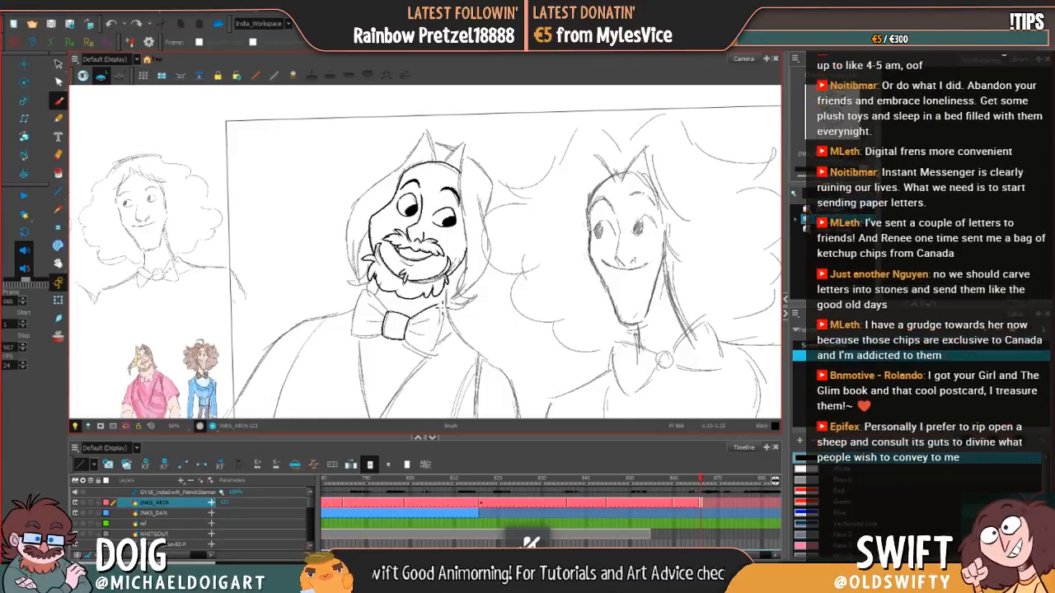
pyautogui.hotkey('ctrl', 'z')
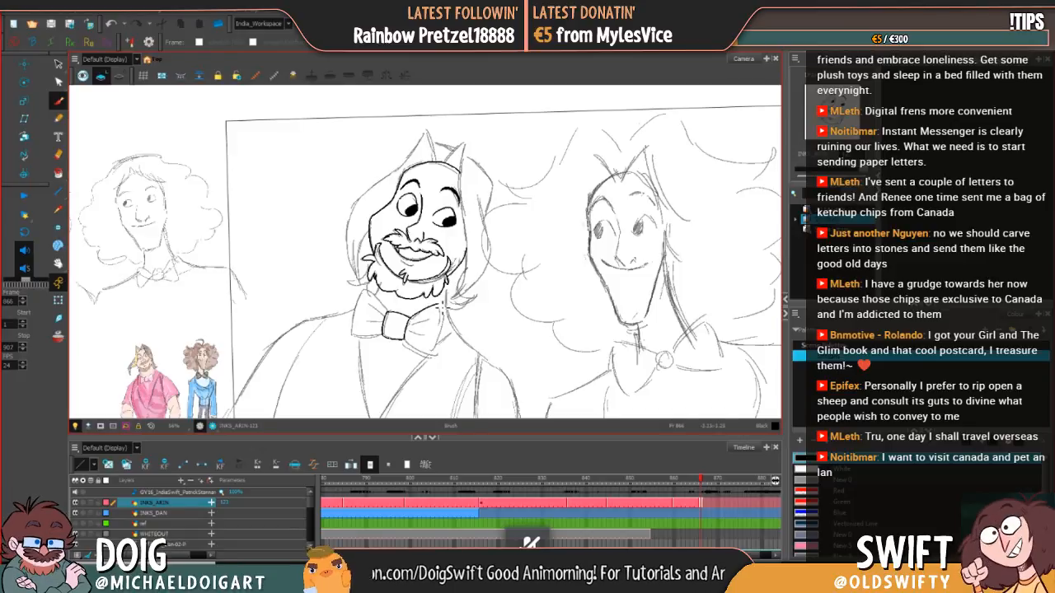
pyautogui.moveTo(443, 308)
pyautogui.mouseDown()
pyautogui.moveTo(442, 339)
pyautogui.moveTo(443, 311)
pyautogui.moveTo(444, 329)
pyautogui.mouseUp()
pyautogui.hotkey('ctrl', 'z')
pyautogui.hotkey('ctrl', 'z')
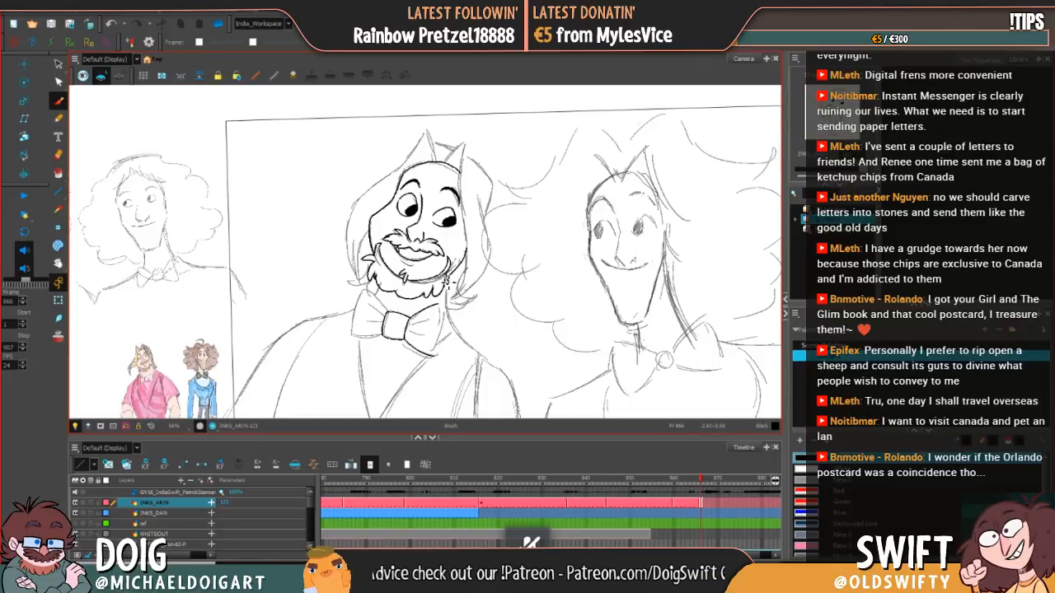
# Step: Try an inked outer edge for the bow tie's right wing and delete the selected stroke
pyautogui.moveTo(443, 305); pyautogui.dragTo(437, 360)
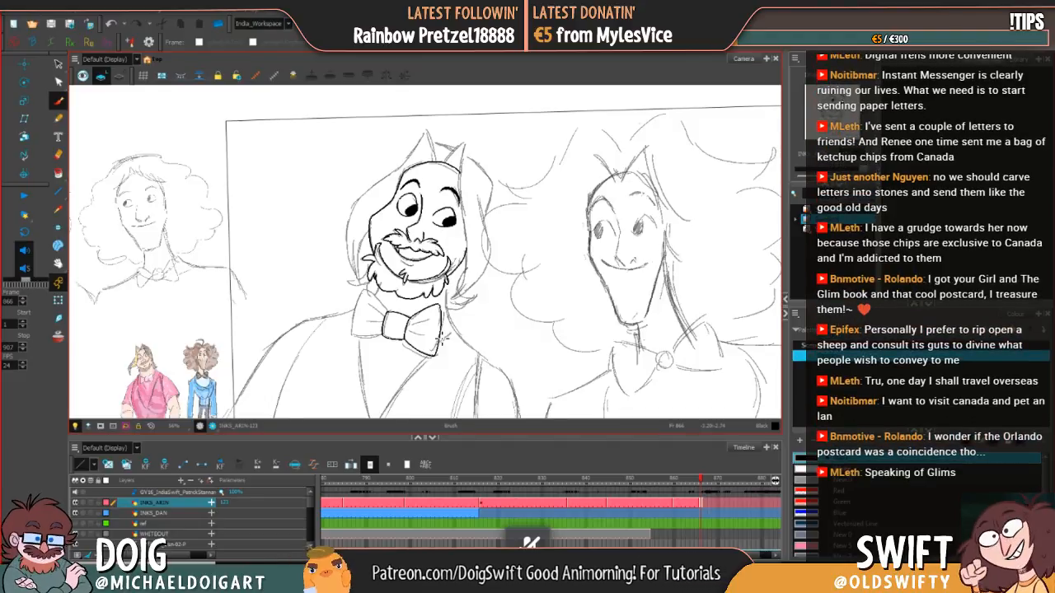
pyautogui.click(58, 64)
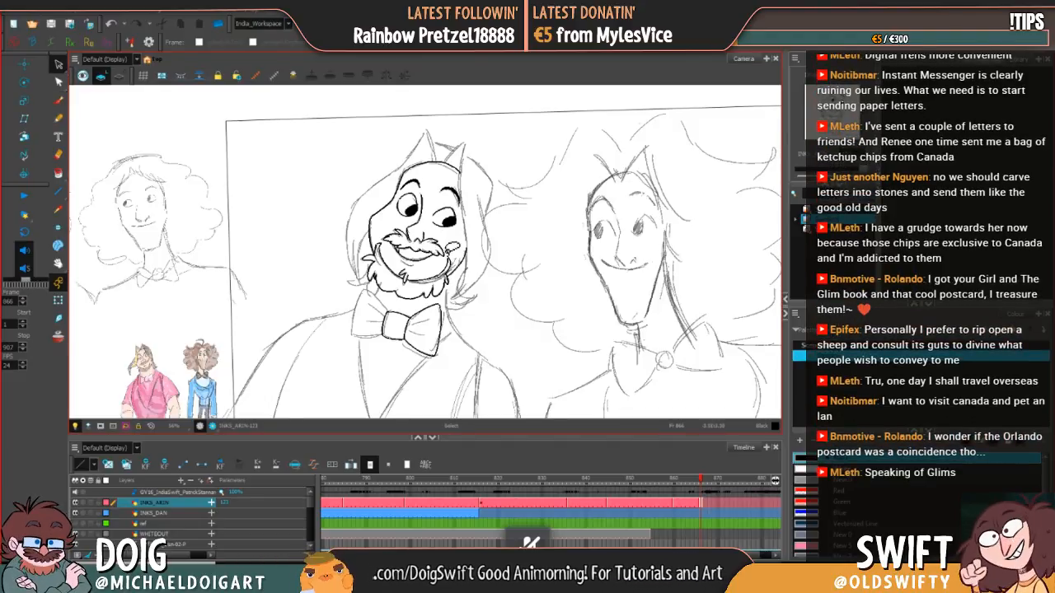
pyautogui.click(441, 330)
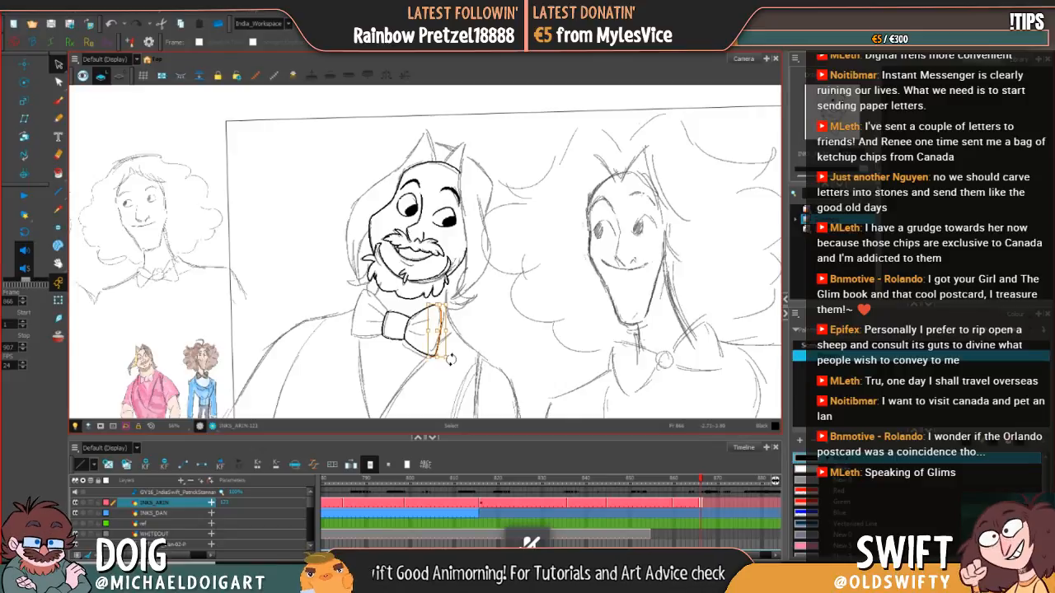
pyautogui.press('Delete')
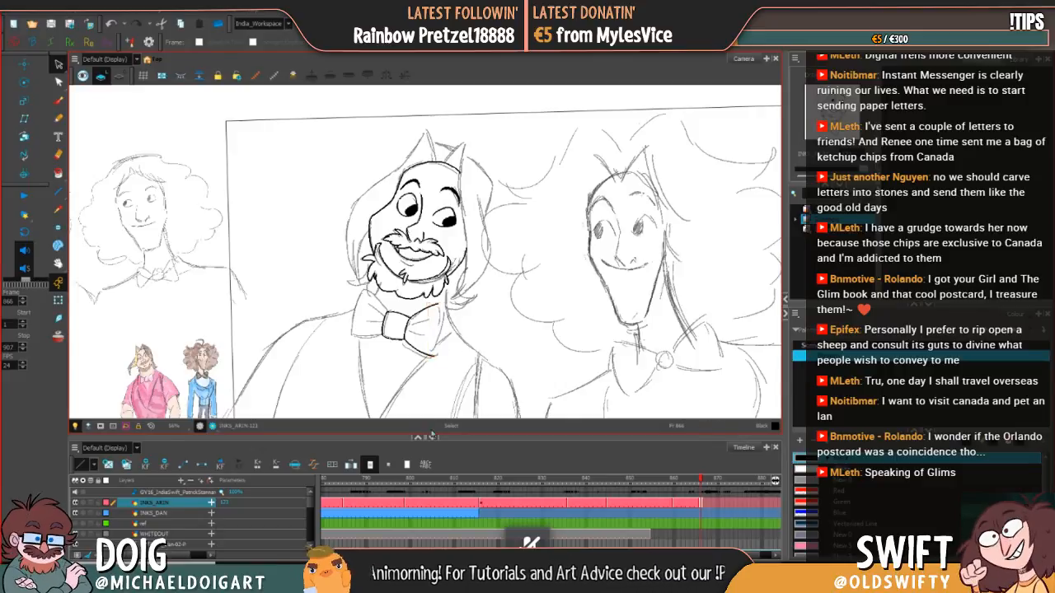
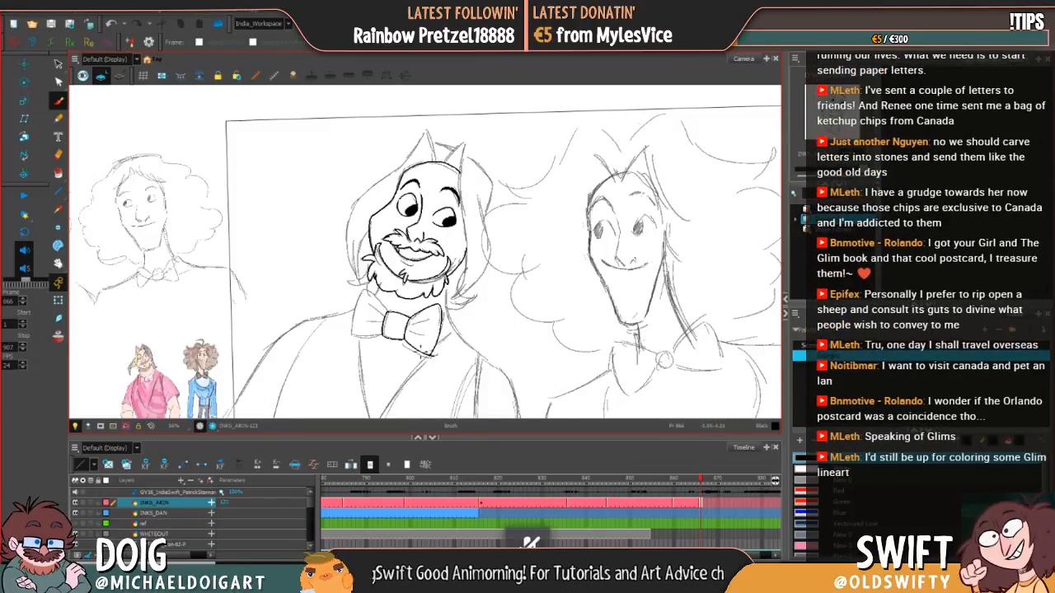
# Step: Select the inked strokes along the lower edge of the bow tie's right wing and clean up their outer corner
pyautogui.click(59, 63)
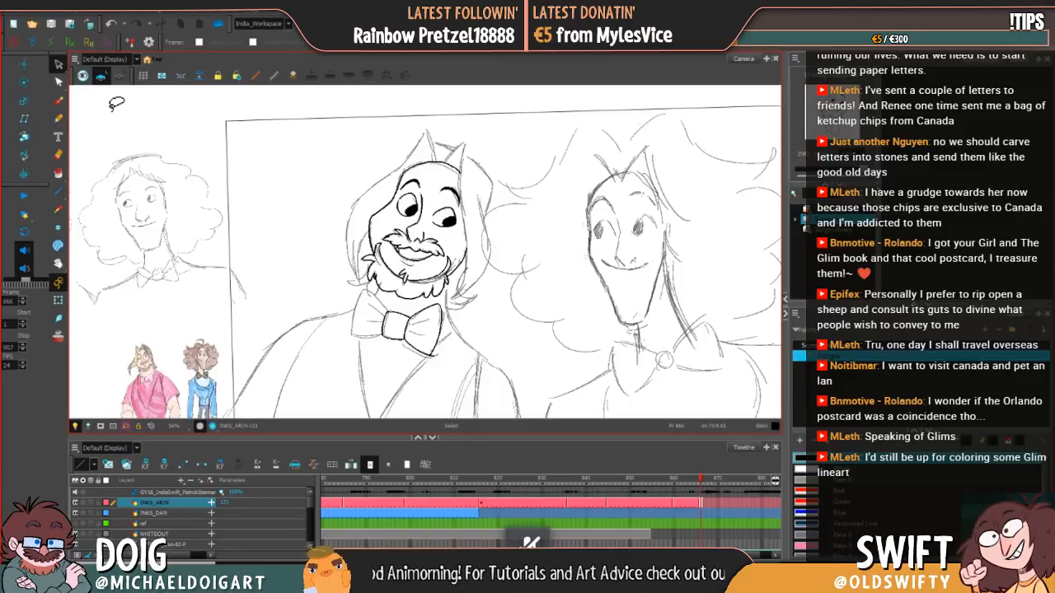
pyautogui.moveTo(403, 336)
pyautogui.mouseDown()
pyautogui.moveTo(439, 362)
pyautogui.moveTo(429, 357)
pyautogui.mouseUp()
pyautogui.click(453, 361)
pyautogui.click(427, 355)
pyautogui.click(453, 359)
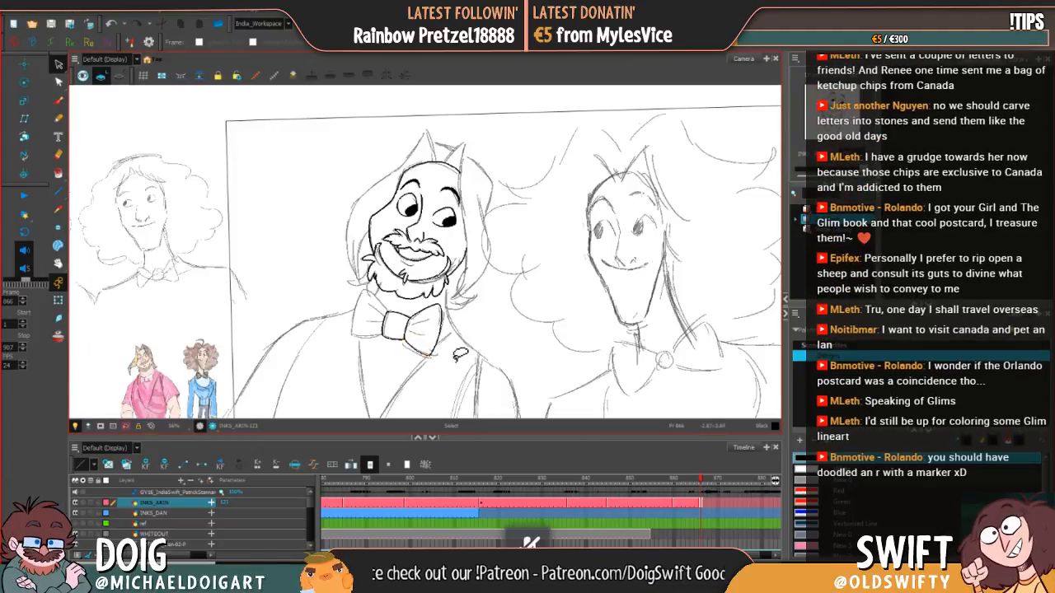
# Step: Ink the fold lines inside the bow tie's right wing with the Brush and tidy the strokes at its lower outer corner
pyautogui.click(59, 99)
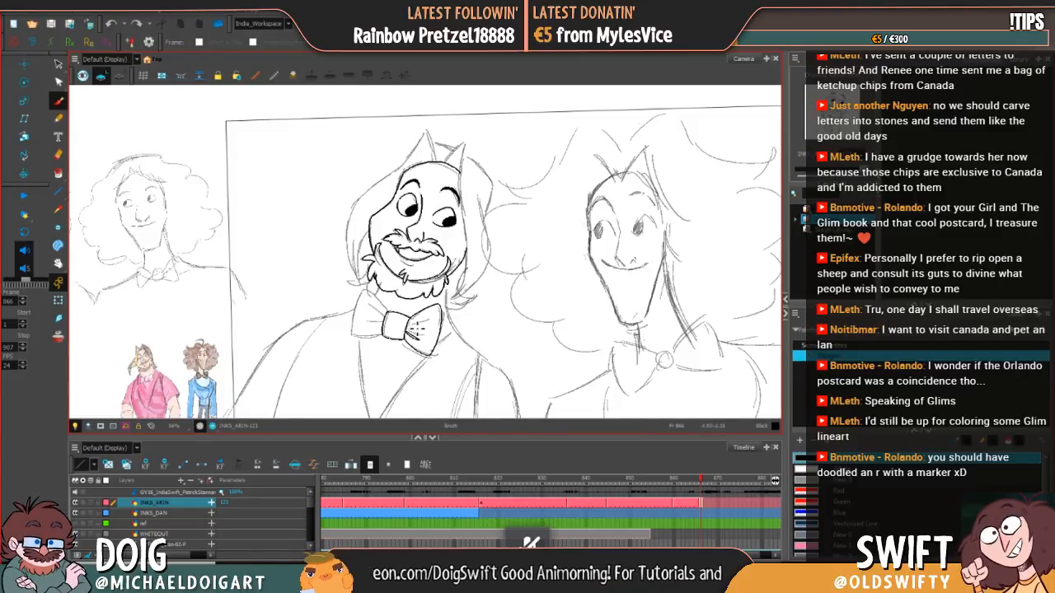
pyautogui.moveTo(412, 329); pyautogui.dragTo(451, 315)
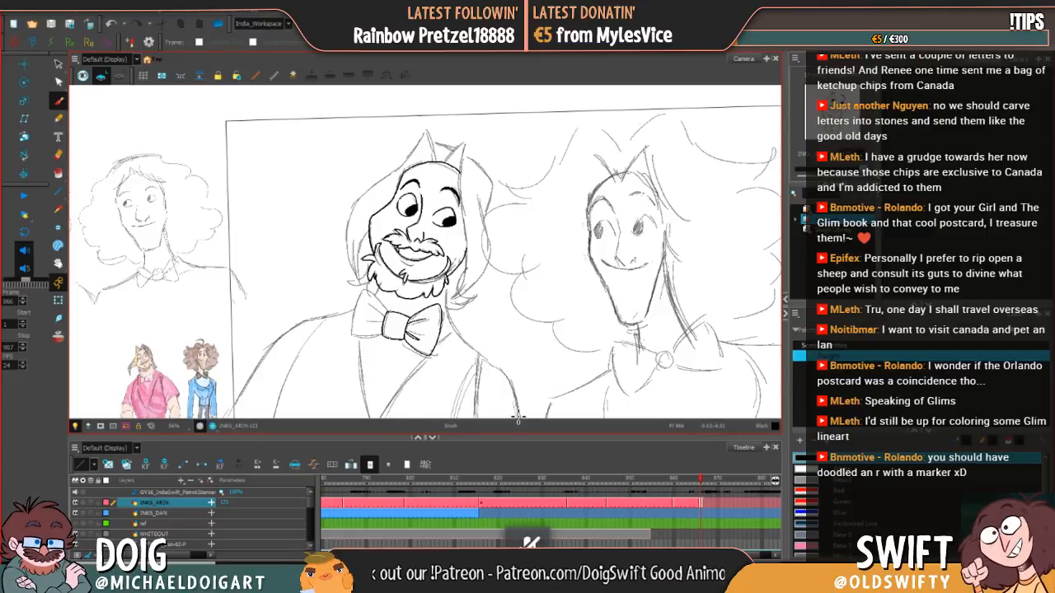
pyautogui.click(59, 64)
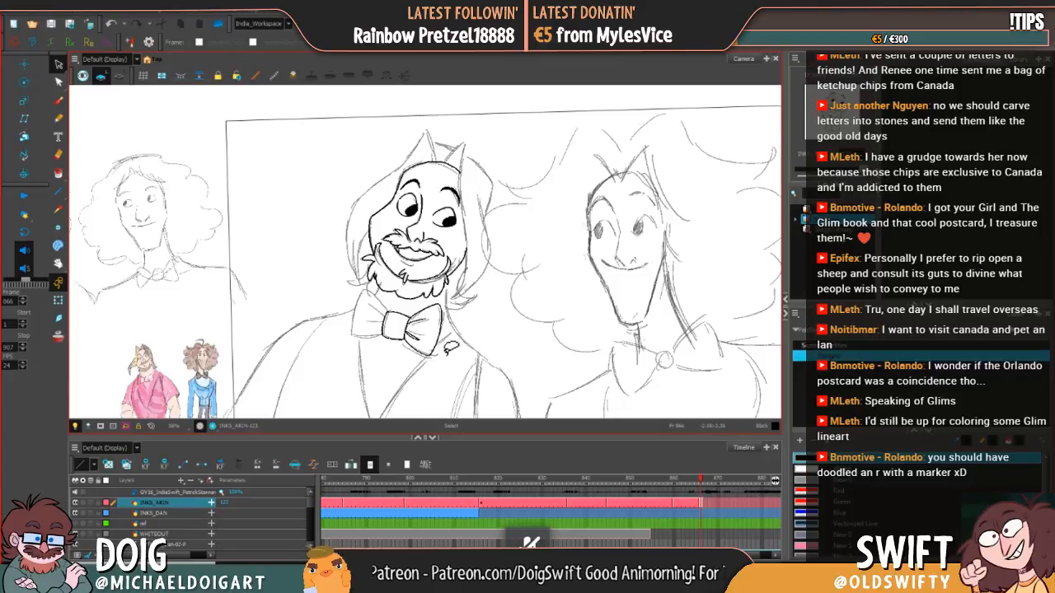
pyautogui.click(429, 356)
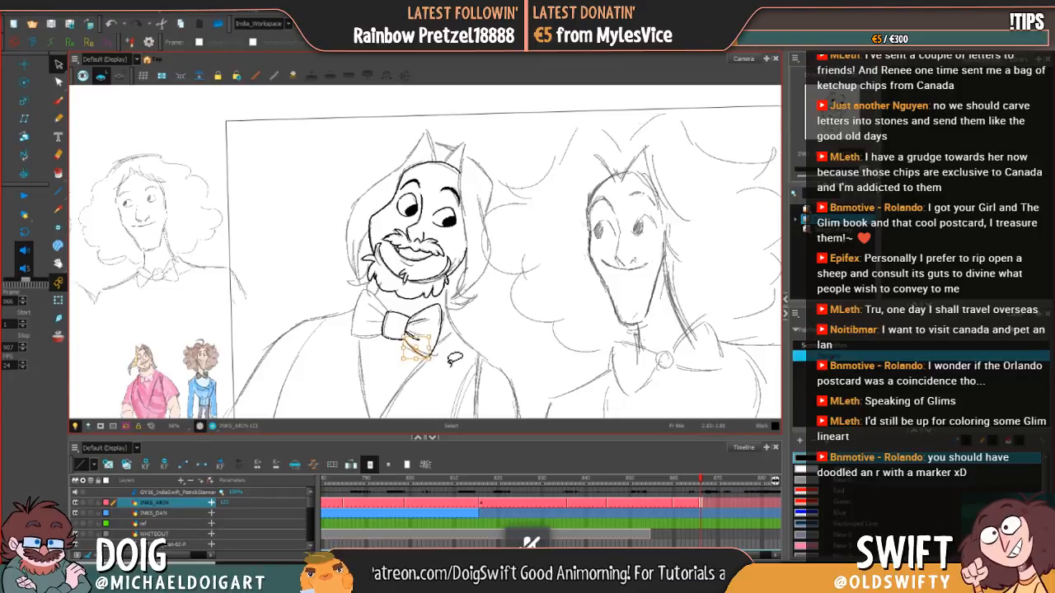
pyautogui.click(435, 354)
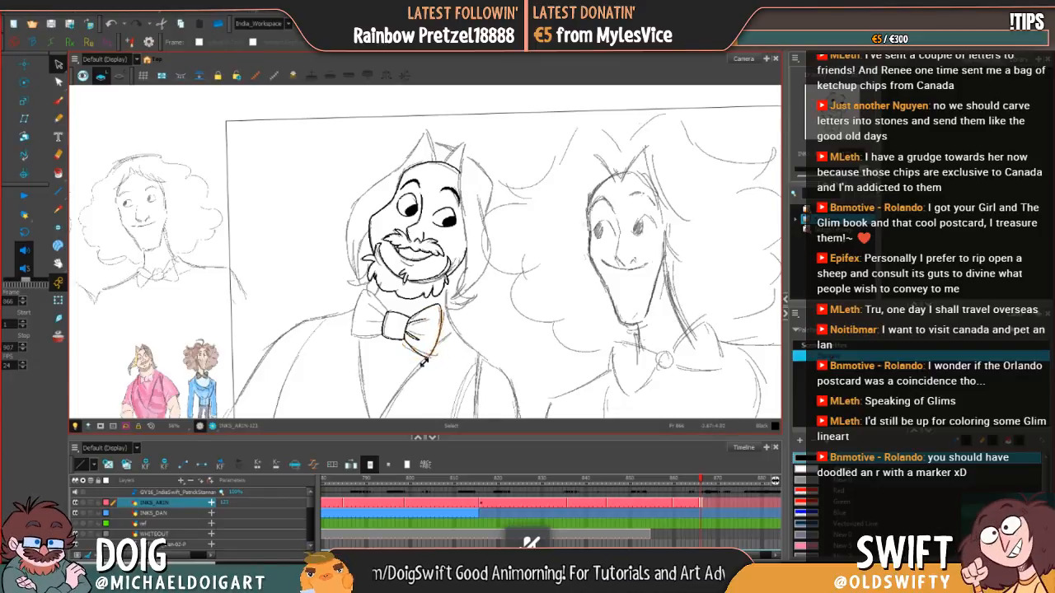
pyautogui.click(430, 362)
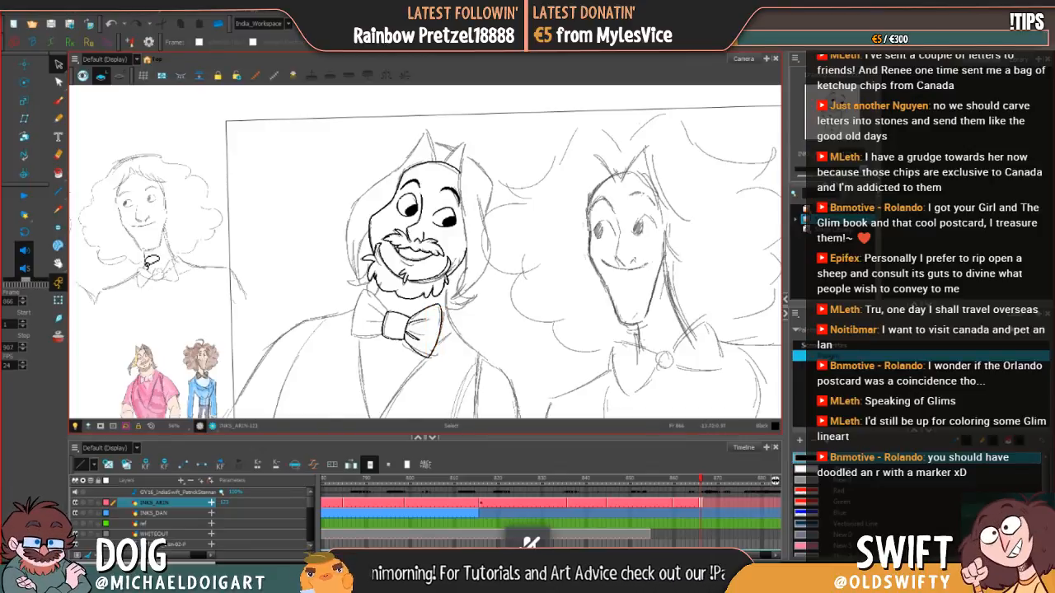
# Step: Ink the outline of the bow tie's left wing with the Brush, undoing and redrawing the first outer stroke
pyautogui.click(58, 100)
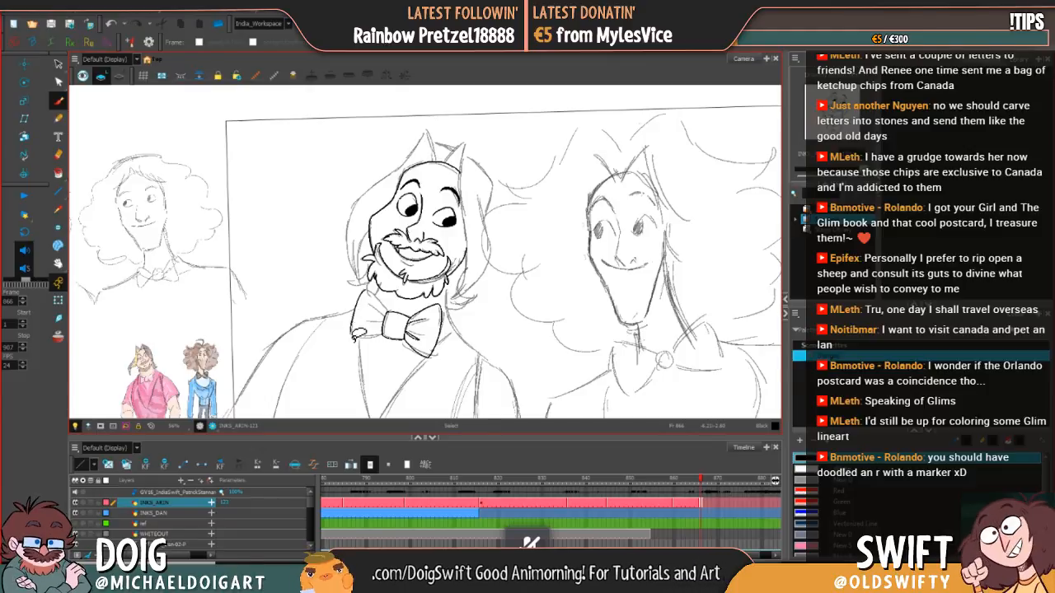
pyautogui.moveTo(355, 336)
pyautogui.mouseDown()
pyautogui.moveTo(353, 313)
pyautogui.moveTo(371, 291)
pyautogui.mouseUp()
pyautogui.press('ctrl')
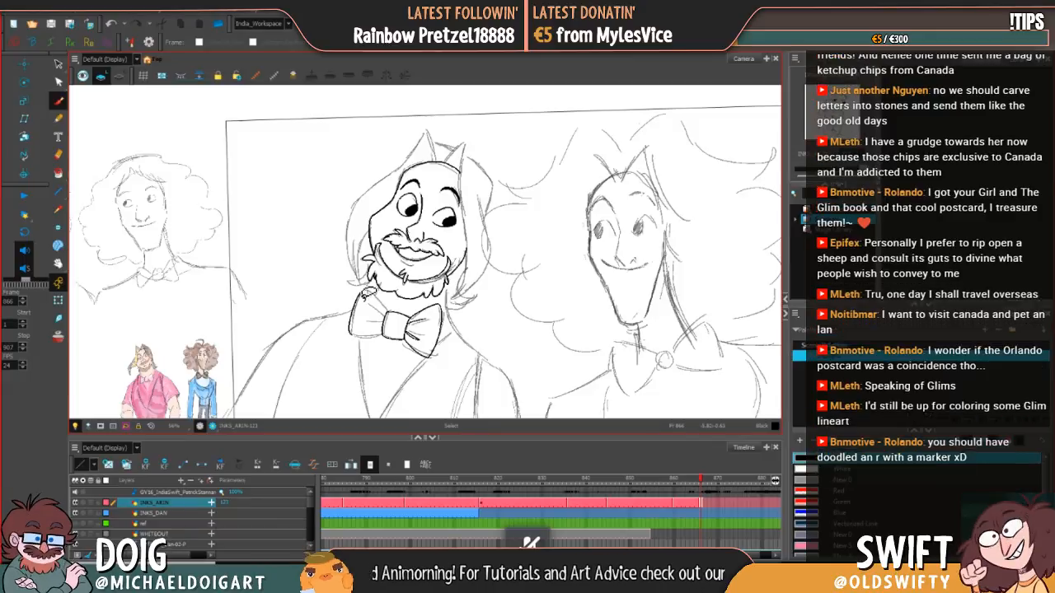
pyautogui.hotkey('ctrl', 'z')
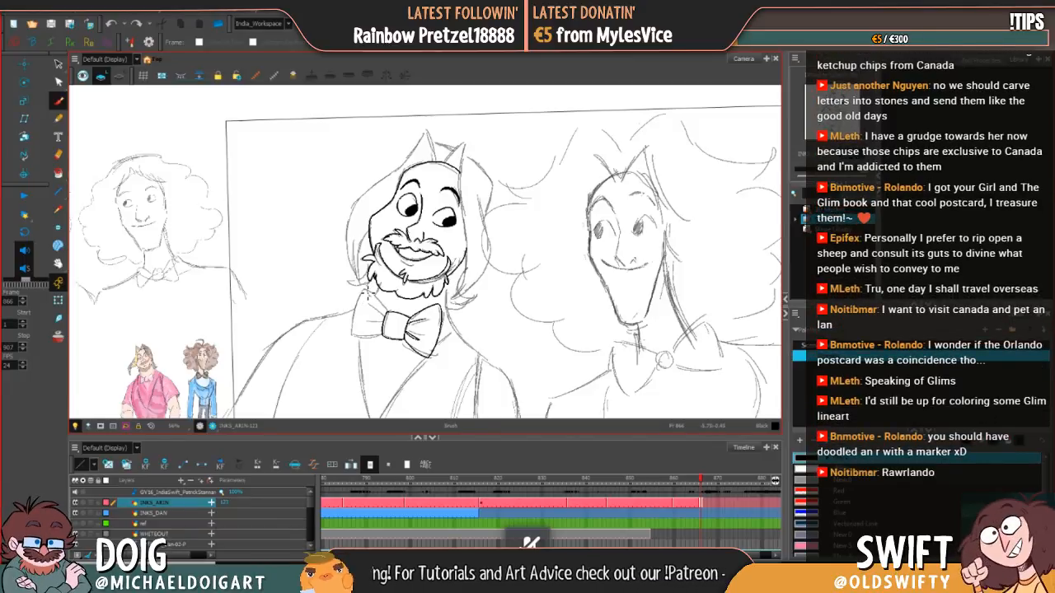
pyautogui.moveTo(362, 294); pyautogui.dragTo(354, 339)
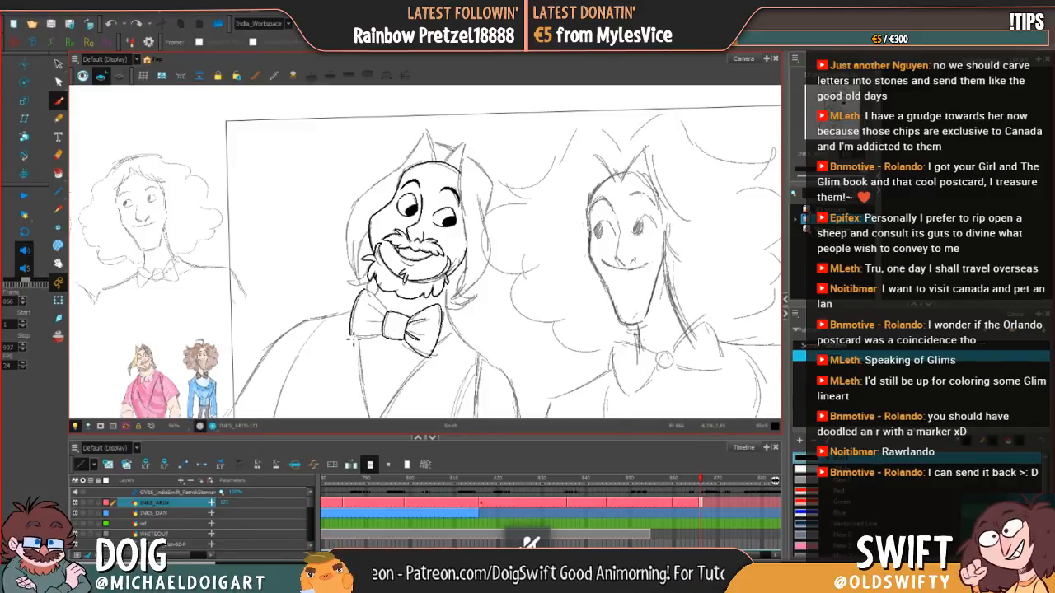
pyautogui.moveTo(352, 340); pyautogui.dragTo(392, 333)
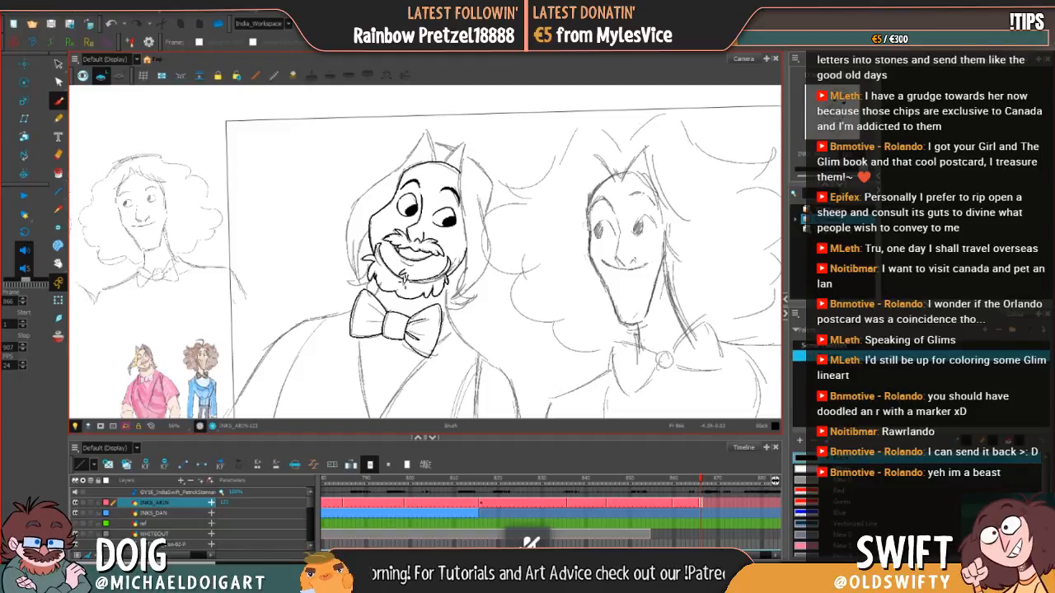
# Step: Select the strokes of the bow tie's left wing and clean up its upper edge where it runs into the knot
pyautogui.hotkey('alt', 's')
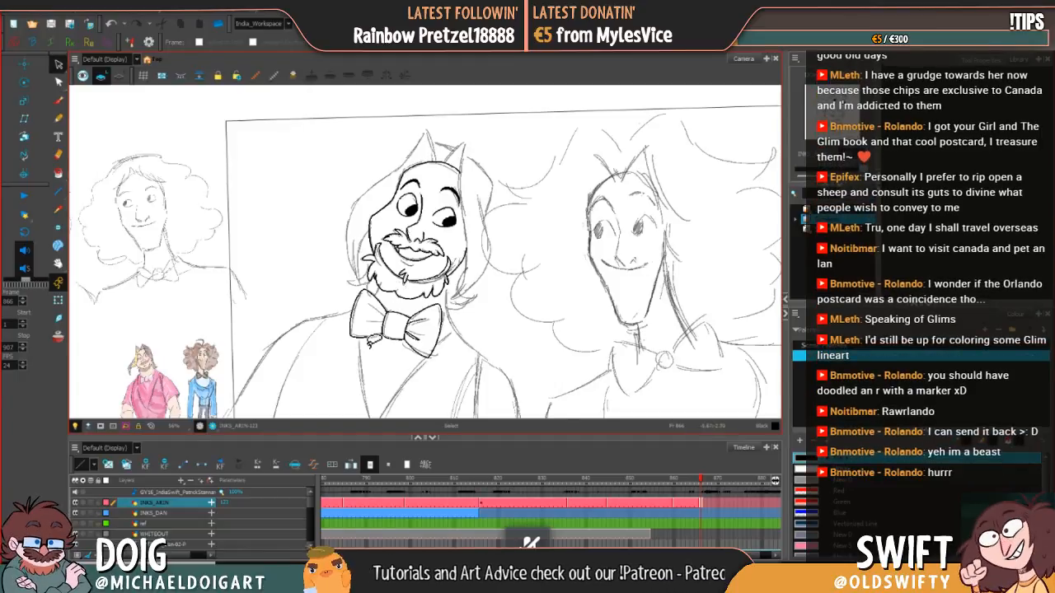
pyautogui.moveTo(366, 290); pyautogui.dragTo(384, 315)
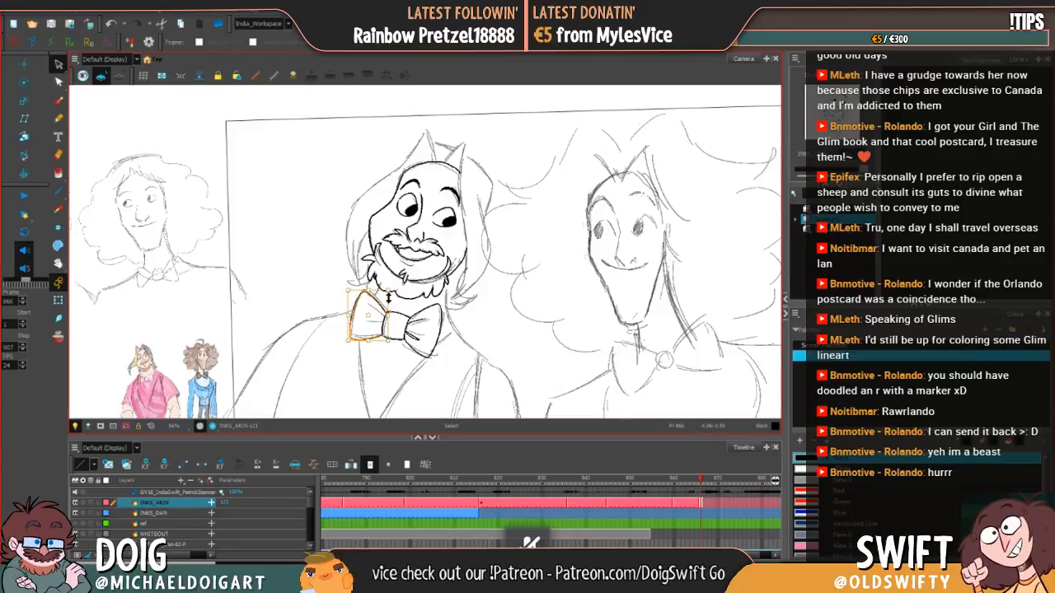
pyautogui.click(413, 301)
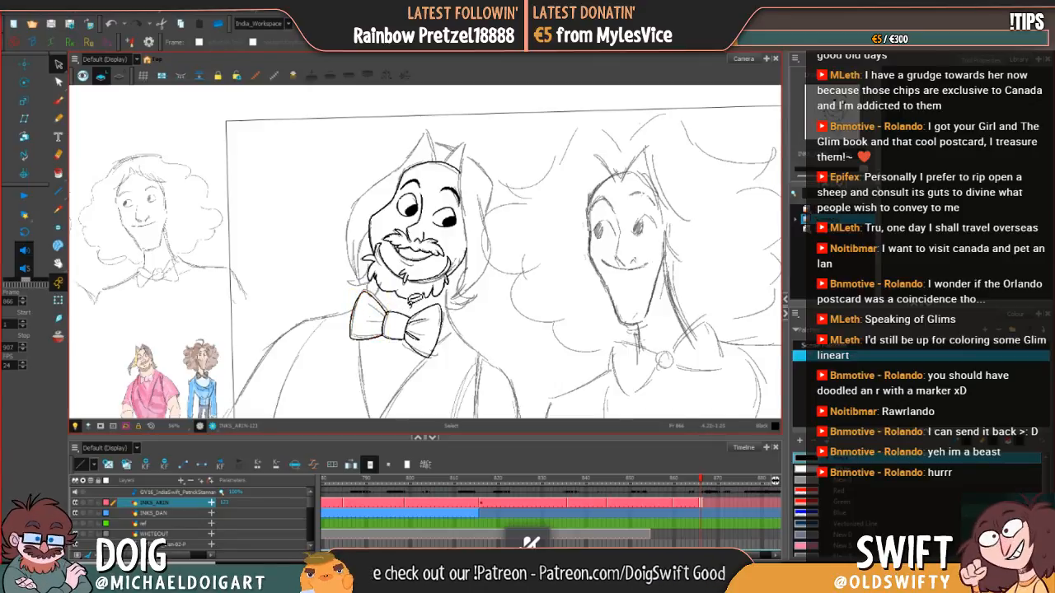
pyautogui.click(369, 289)
pyautogui.moveTo(377, 289); pyautogui.dragTo(392, 317)
pyautogui.click(403, 305)
pyautogui.click(384, 308)
pyautogui.click(407, 308)
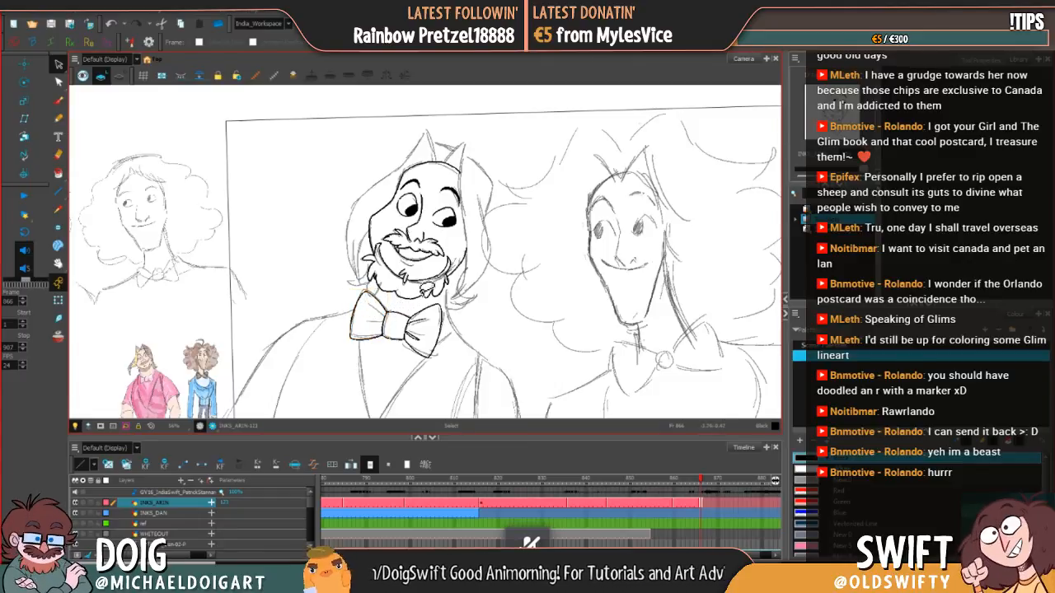
# Step: Rework the top of the bow tie's knot with short Brush strokes and ink the fold lines in the left wing
pyautogui.hotkey('alt', 'b')
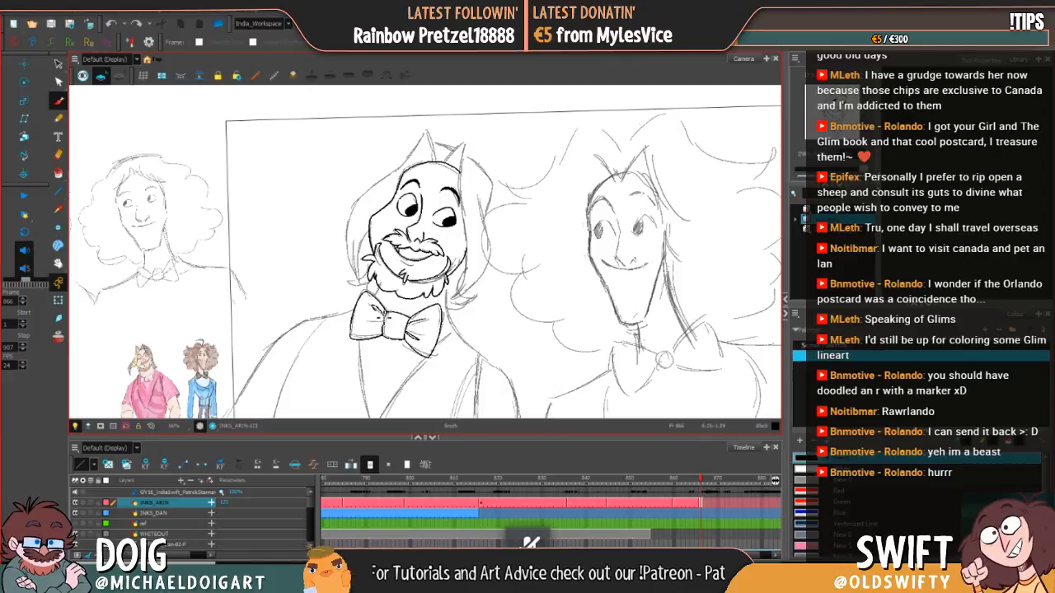
pyautogui.moveTo(384, 316); pyautogui.dragTo(398, 313)
pyautogui.hotkey('alt', 's')
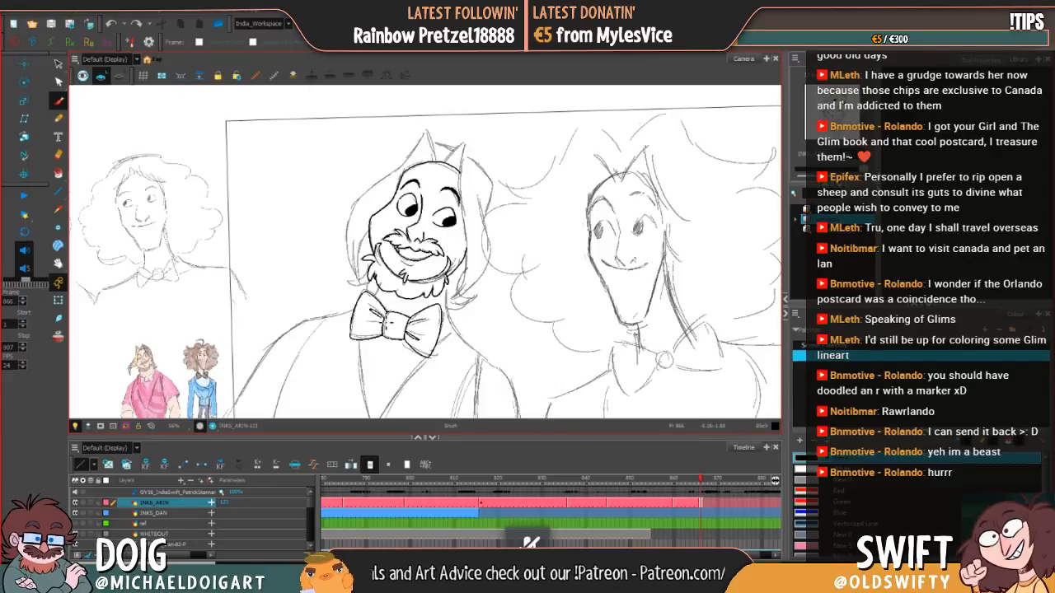
pyautogui.press('Delete')
pyautogui.hotkey('alt', 'b')
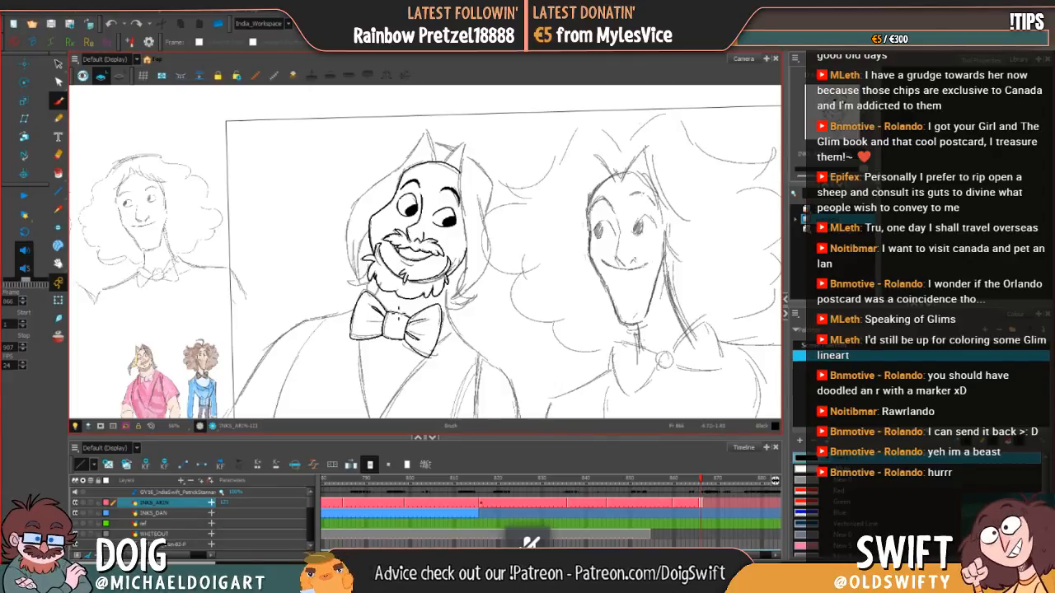
pyautogui.moveTo(399, 310); pyautogui.dragTo(390, 312)
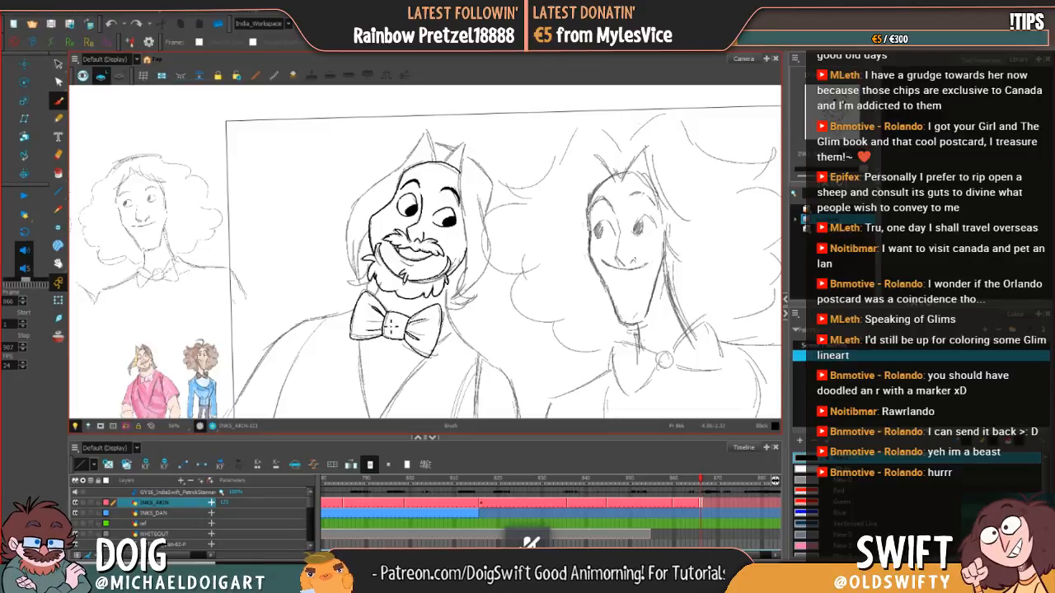
pyautogui.moveTo(396, 312); pyautogui.dragTo(406, 315)
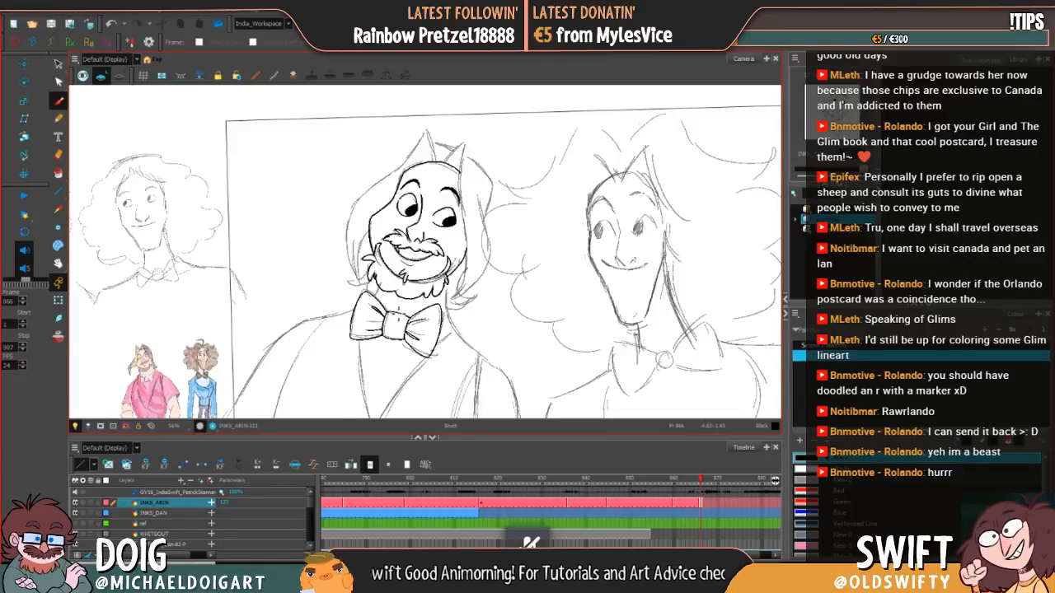
pyautogui.moveTo(369, 307); pyautogui.dragTo(375, 312)
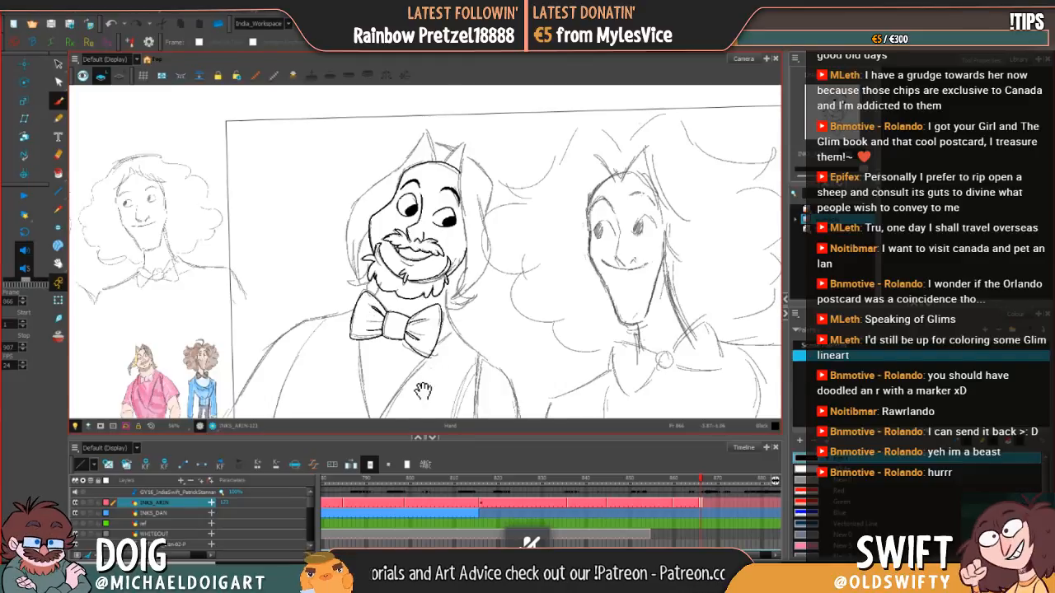
# Step: Ink both edges of the V-shaped neckline below the bow tie with the Brush, undoing and redrawing failed strokes
pyautogui.moveTo(424, 391)
pyautogui.mouseDown()
pyautogui.moveTo(411, 360)
pyautogui.moveTo(407, 379)
pyautogui.moveTo(398, 369)
pyautogui.mouseUp()
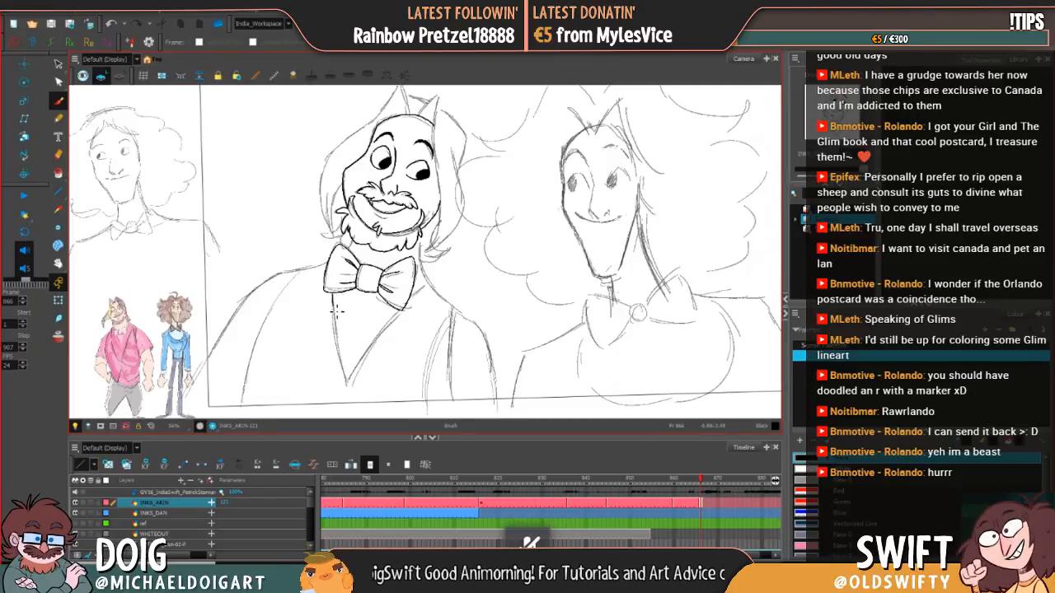
pyautogui.moveTo(336, 309); pyautogui.dragTo(350, 387)
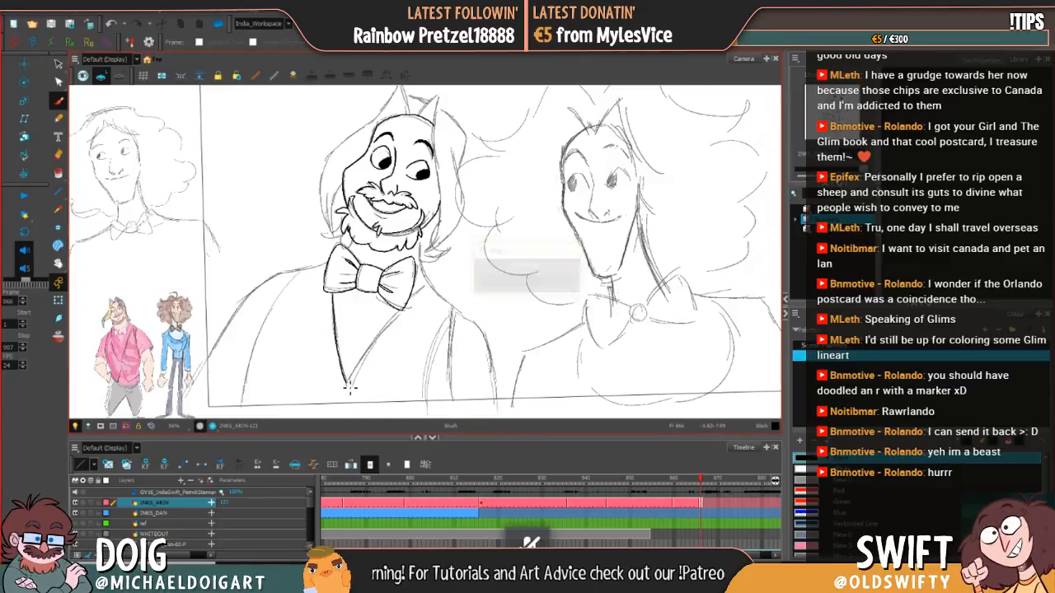
pyautogui.hotkey('ctrl', 'z')
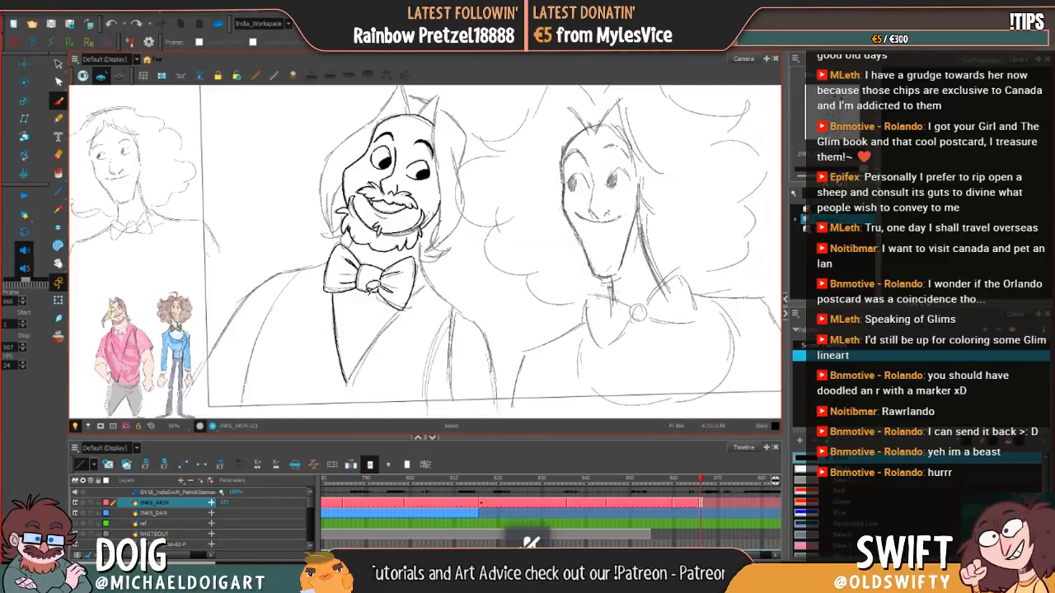
pyautogui.hotkey('ctrl', 'z')
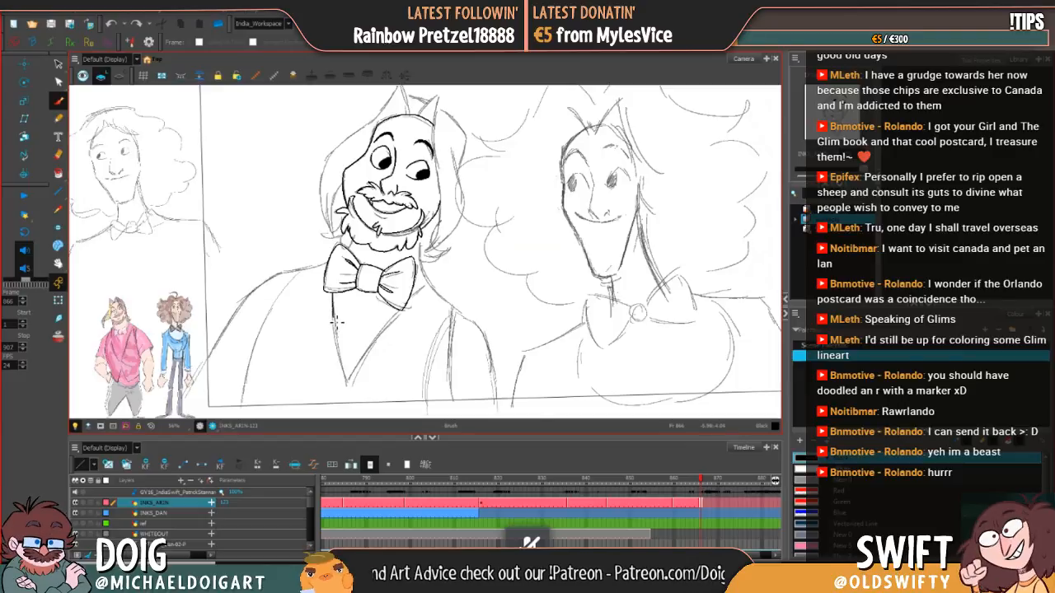
pyautogui.moveTo(333, 323)
pyautogui.mouseDown()
pyautogui.moveTo(351, 386)
pyautogui.moveTo(363, 343)
pyautogui.moveTo(355, 343)
pyautogui.moveTo(350, 384)
pyautogui.moveTo(401, 309)
pyautogui.mouseUp()
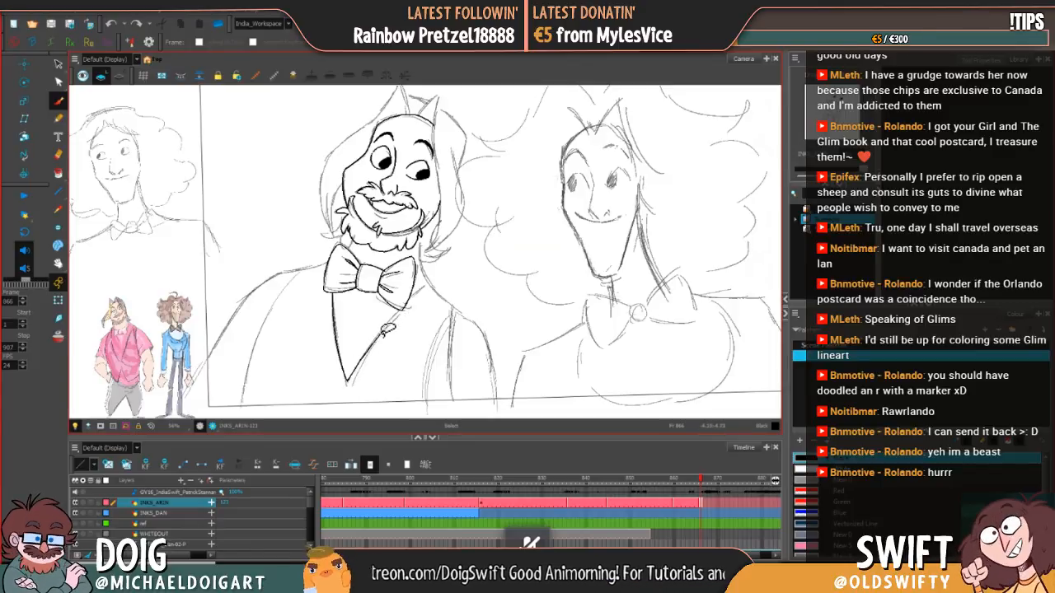
pyautogui.hotkey('ctrl', 'z')
pyautogui.moveTo(355, 374); pyautogui.dragTo(402, 312)
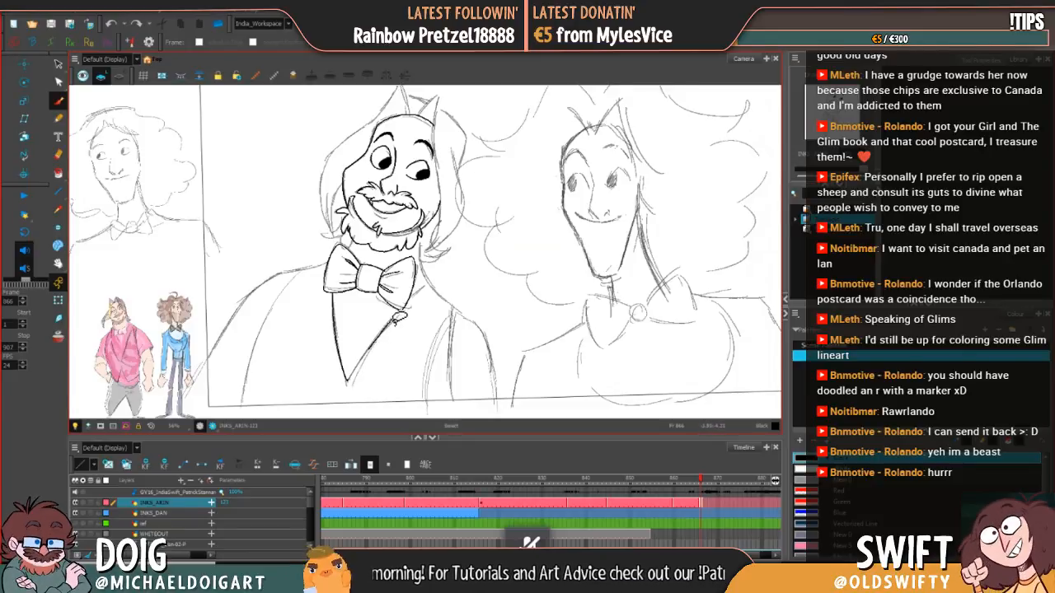
pyautogui.hotkey('ctrl', 'z')
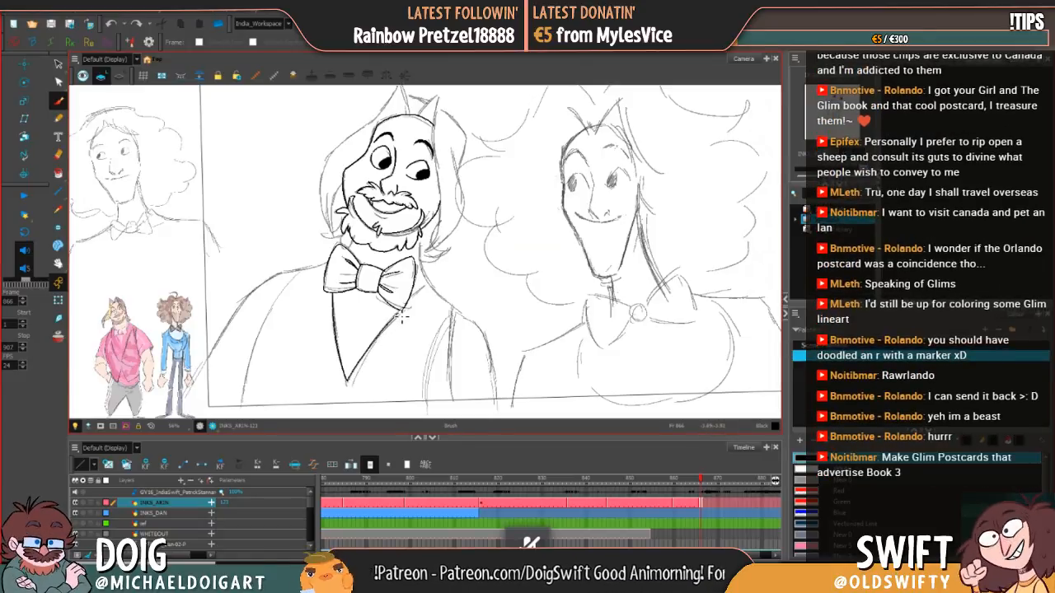
# Step: Select the inked right edge of the V-shaped neckline and tidy its upper end beneath the bow tie
pyautogui.hotkey('alt', 's')
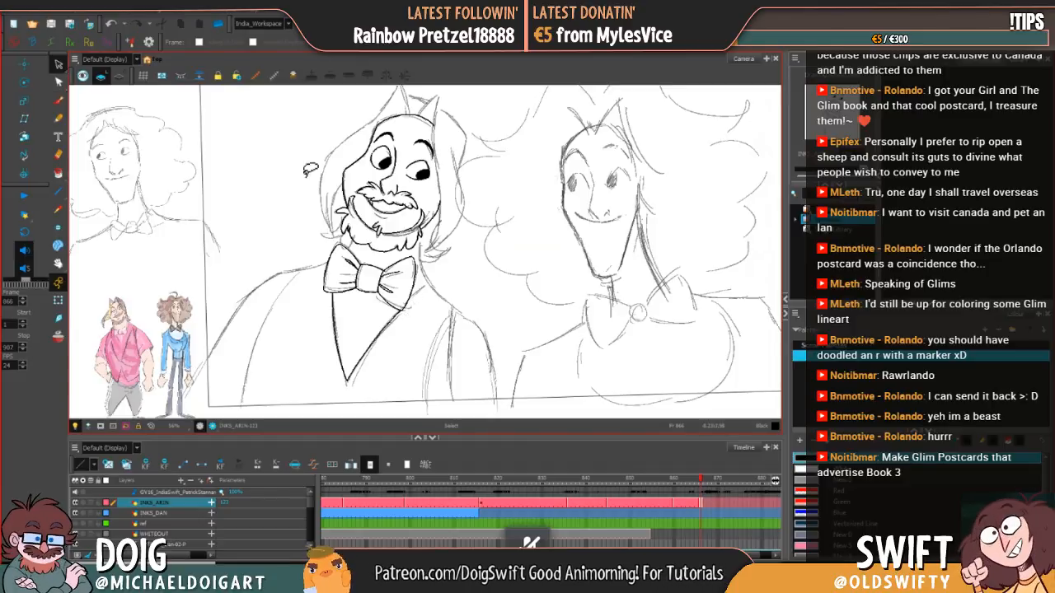
pyautogui.click(392, 322)
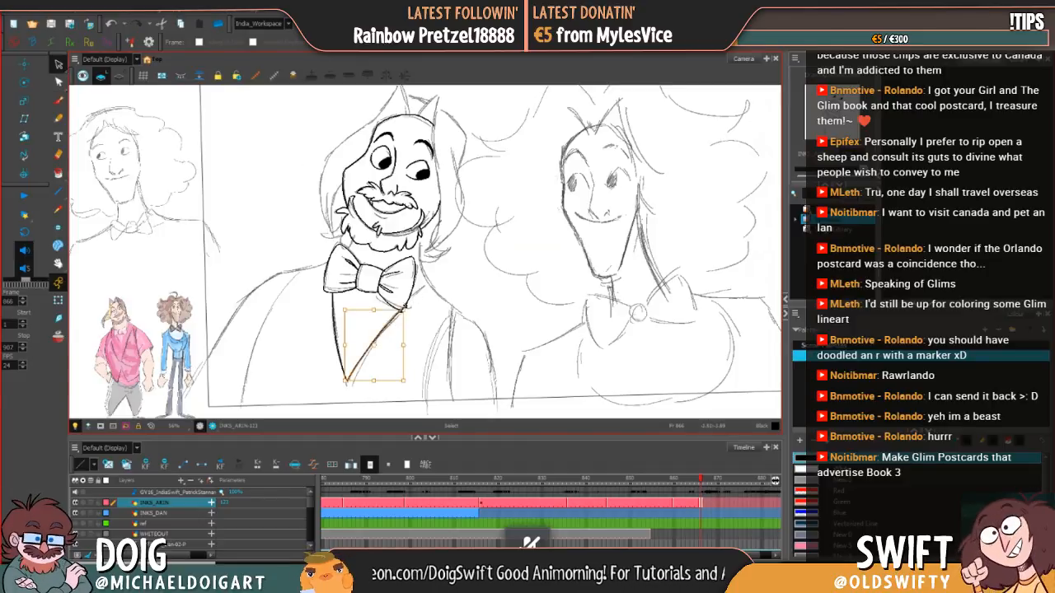
pyautogui.click(426, 307)
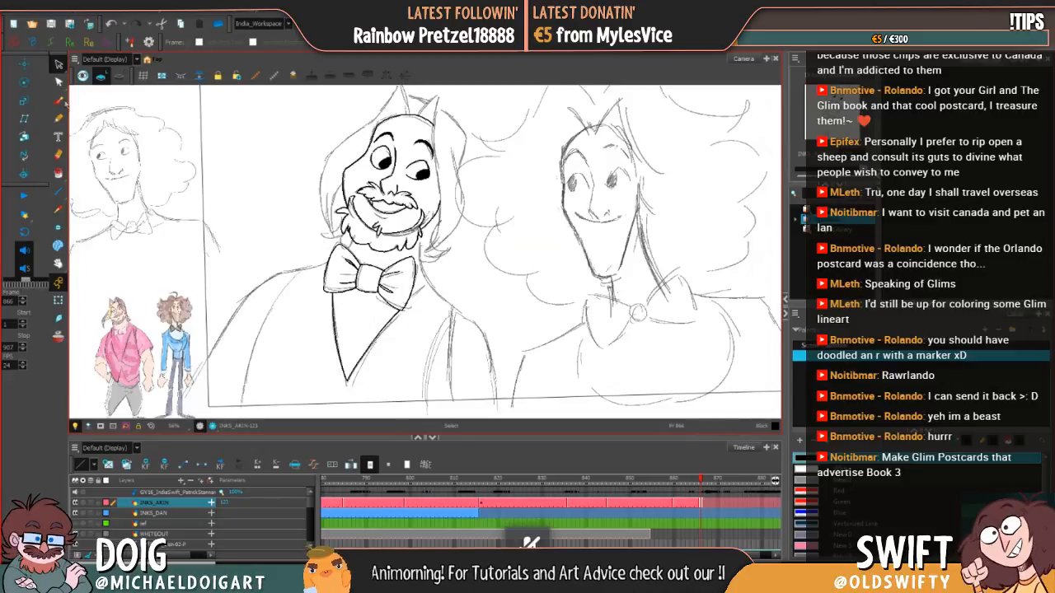
# Step: Ink the right side of the neck, shoulder and outer arm with the Brush, and the inner sleeve line below the shoulder
pyautogui.click(58, 99)
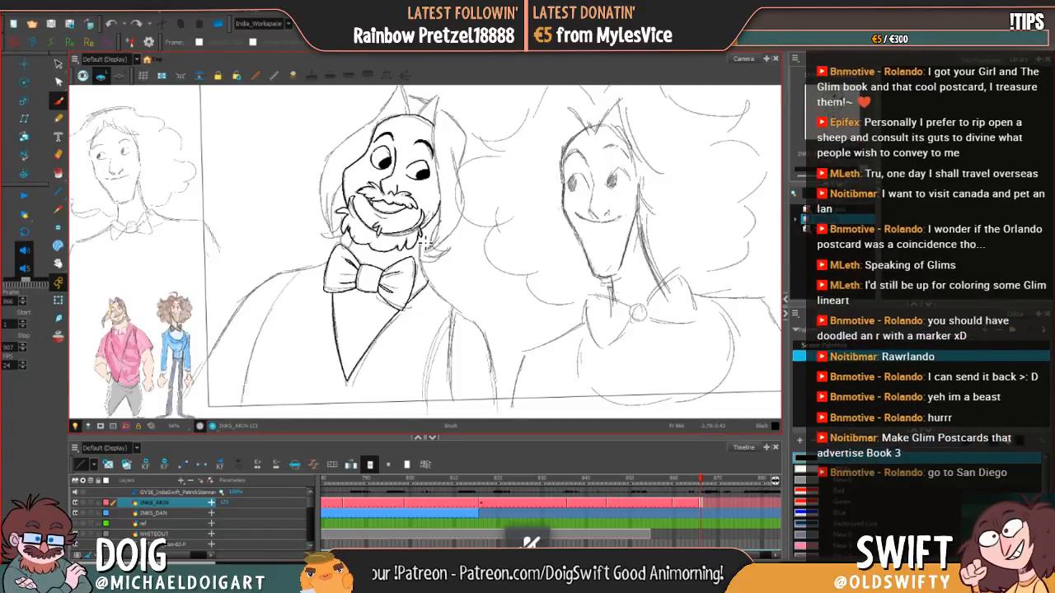
pyautogui.hotkey('alt', 's')
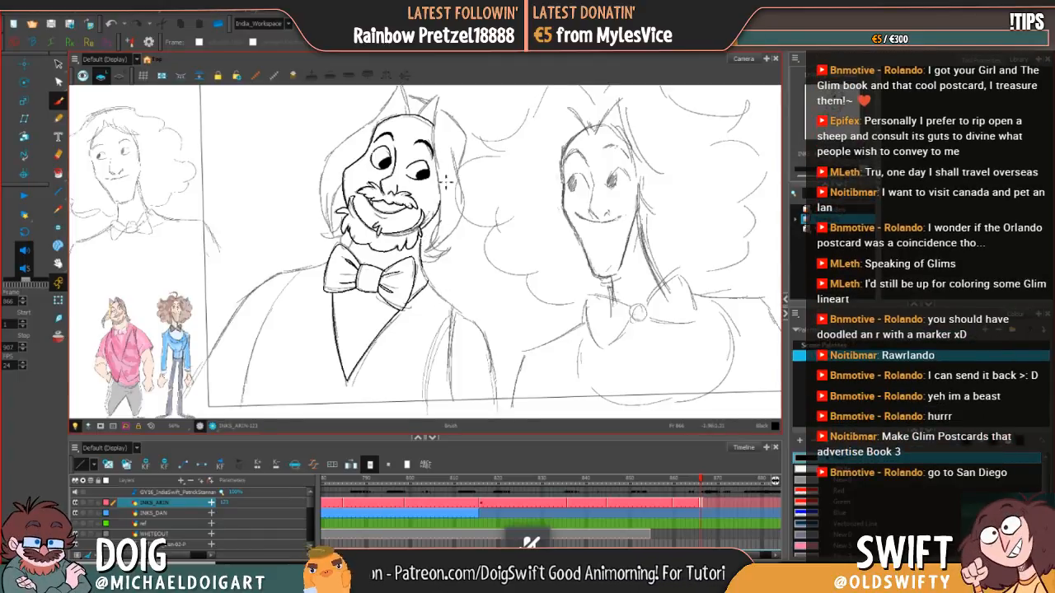
pyautogui.hotkey('alt', 'b')
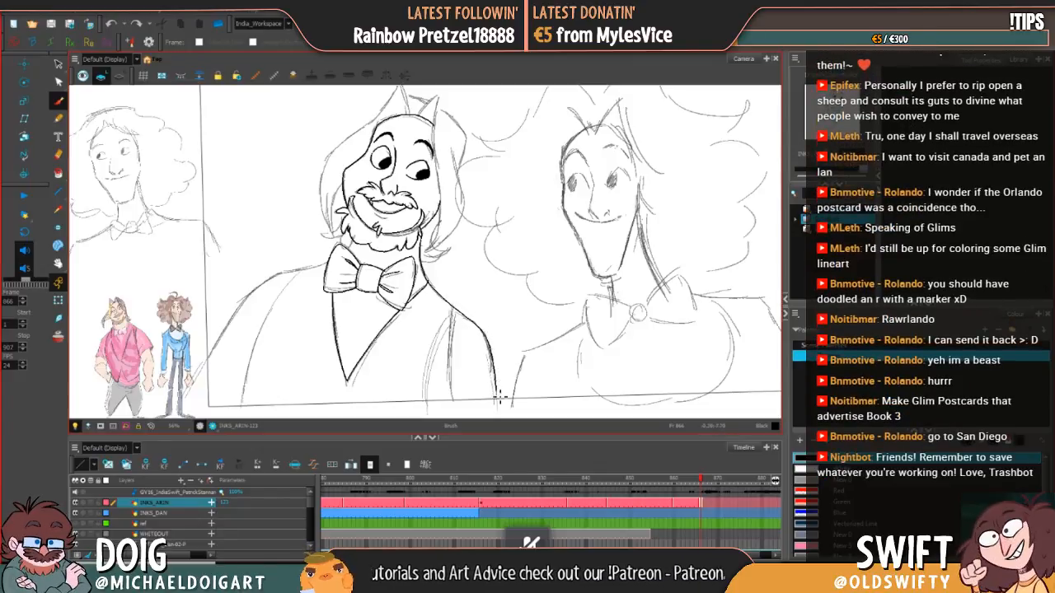
pyautogui.moveTo(500, 397); pyautogui.dragTo(501, 416)
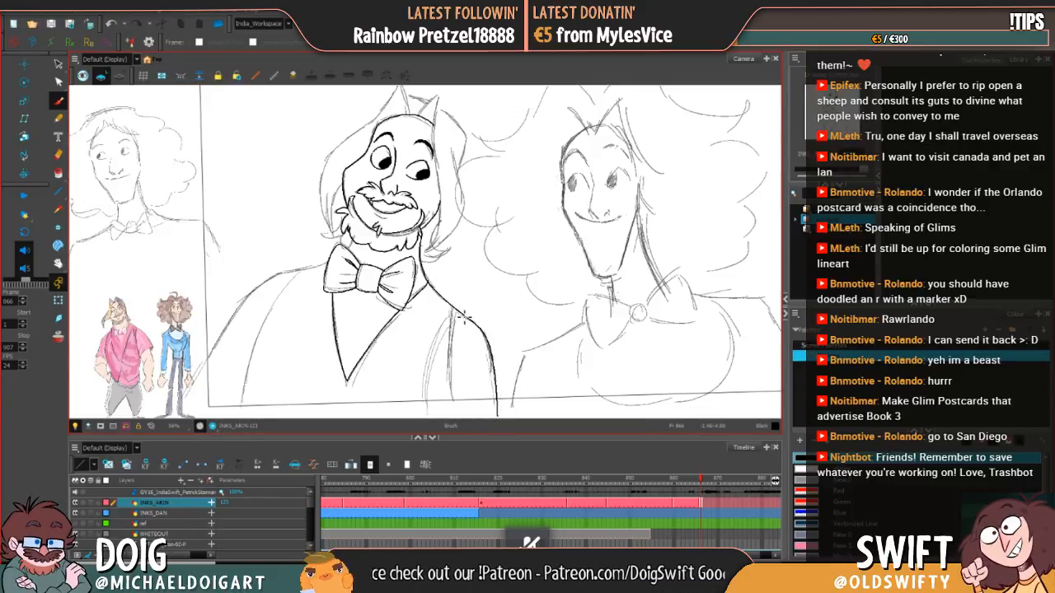
pyautogui.moveTo(462, 318); pyautogui.dragTo(434, 353)
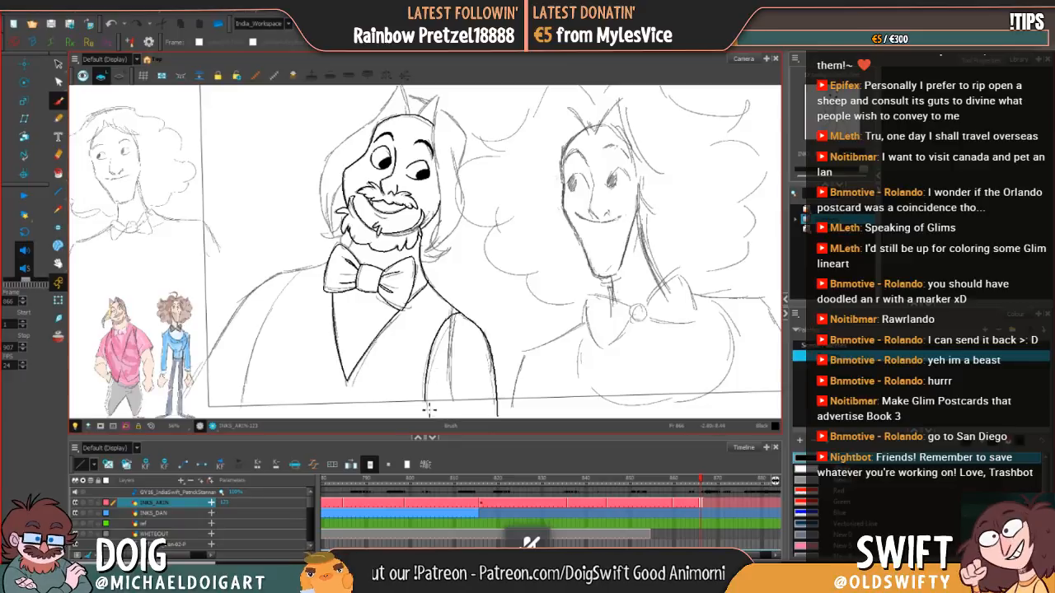
pyautogui.moveTo(425, 412)
pyautogui.mouseDown()
pyautogui.moveTo(429, 372)
pyautogui.moveTo(458, 321)
pyautogui.mouseUp()
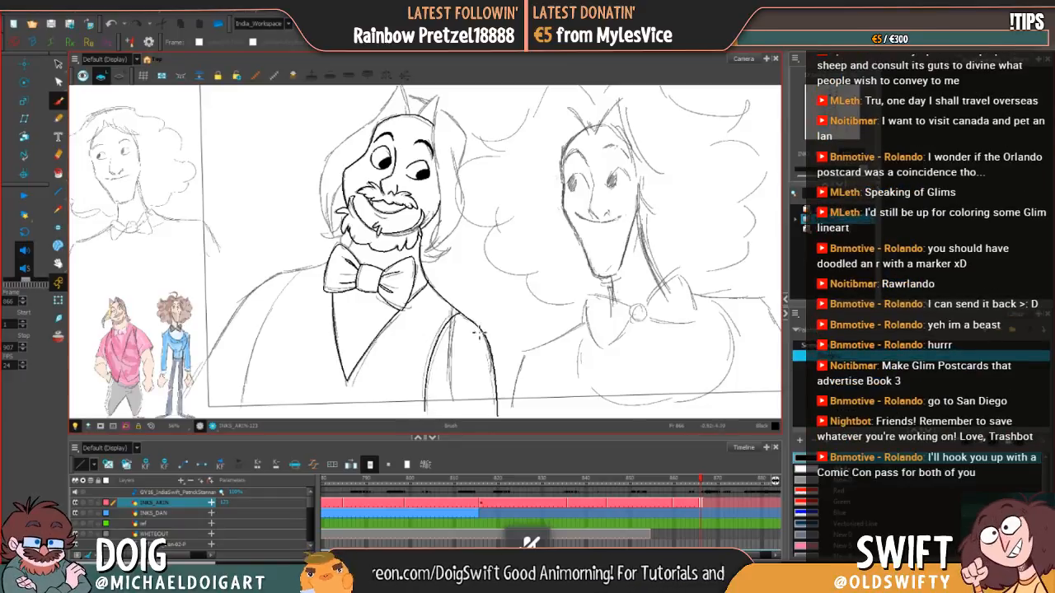
# Step: Ink the left shoulder and outer arm contour from the bow tie downward, undoing and redrawing failed strokes
pyautogui.moveTo(464, 356); pyautogui.dragTo(505, 337)
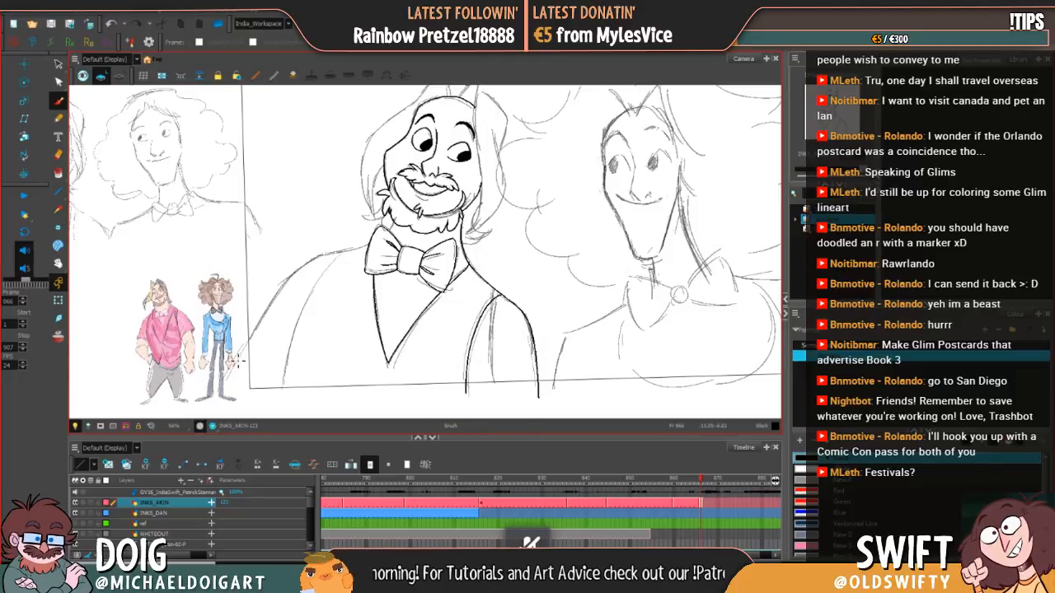
pyautogui.moveTo(237, 360); pyautogui.dragTo(288, 288)
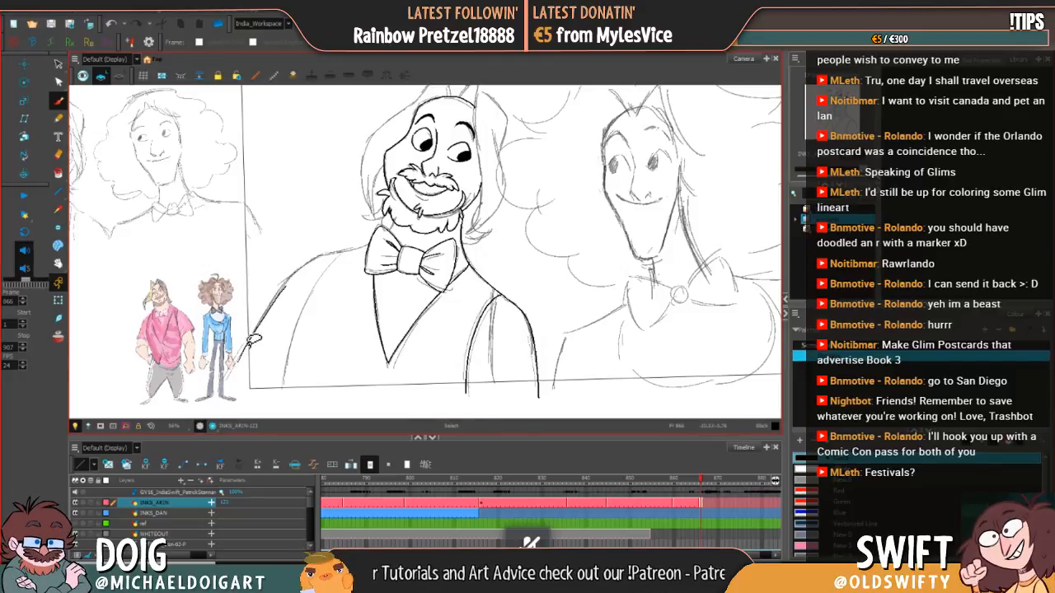
pyautogui.hotkey('ctrl', 'z')
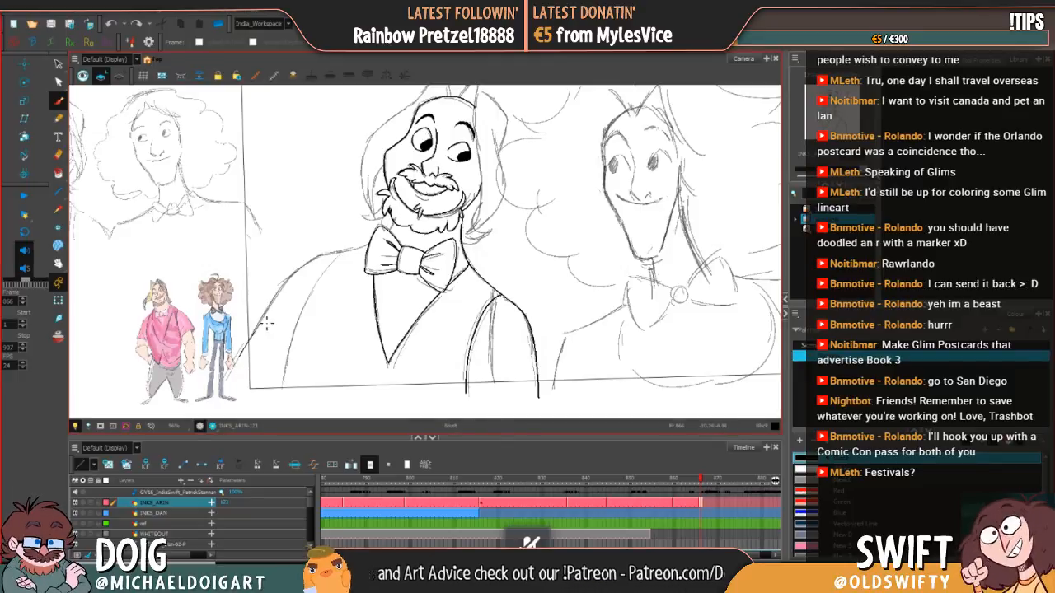
pyautogui.hotkey('ctrl', 'z')
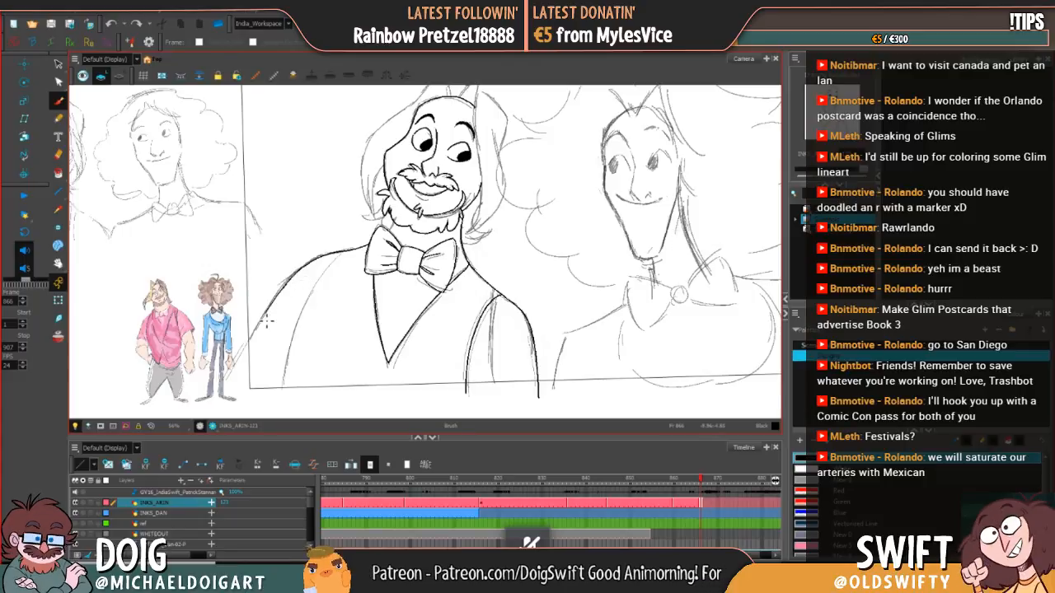
pyautogui.moveTo(244, 358); pyautogui.dragTo(293, 277)
pyautogui.hotkey('ctrl', 'z')
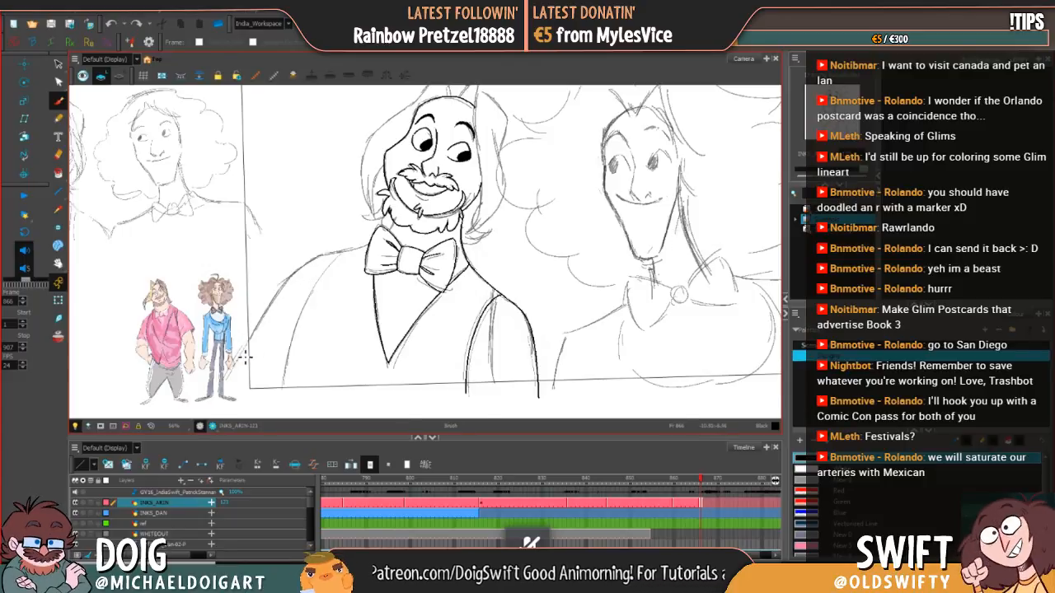
pyautogui.moveTo(240, 360)
pyautogui.mouseDown()
pyautogui.moveTo(292, 281)
pyautogui.moveTo(371, 241)
pyautogui.mouseUp()
pyautogui.hotkey('ctrl', 'z')
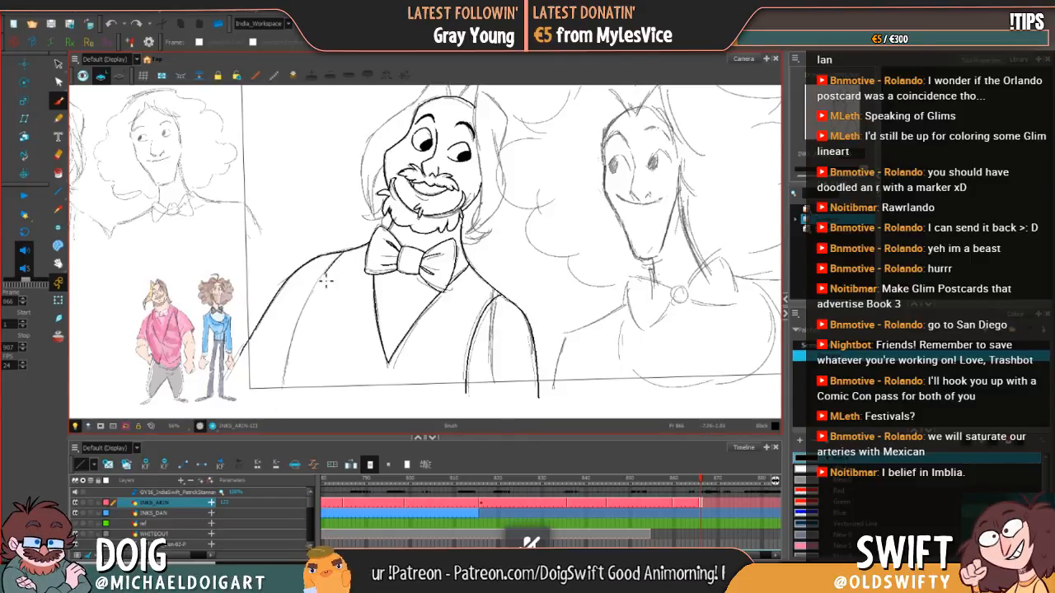
# Step: Ink the curved inner sleeve line below the left shoulder, redrawing it until it follows the sketch down past the frame border
pyautogui.moveTo(326, 281)
pyautogui.mouseDown()
pyautogui.moveTo(287, 384)
pyautogui.moveTo(314, 284)
pyautogui.mouseUp()
pyautogui.hotkey('ctrl', 'z')
pyautogui.hotkey('ctrl', 'z')
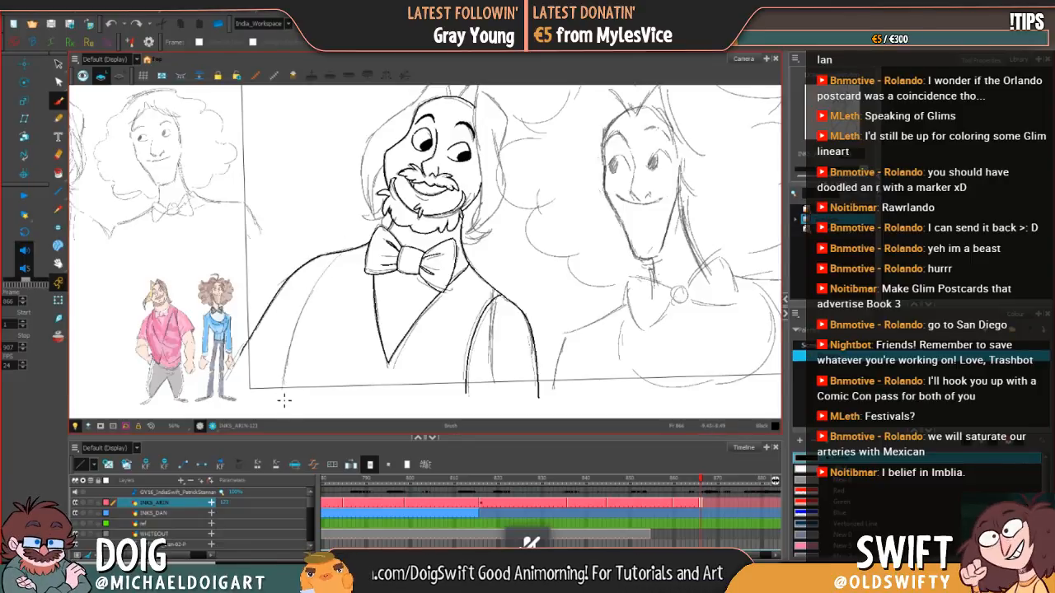
pyautogui.moveTo(283, 400)
pyautogui.mouseDown()
pyautogui.moveTo(295, 333)
pyautogui.moveTo(328, 276)
pyautogui.mouseUp()
pyautogui.hotkey('ctrl', 'z')
pyautogui.moveTo(282, 399)
pyautogui.mouseDown()
pyautogui.moveTo(293, 351)
pyautogui.moveTo(340, 262)
pyautogui.mouseUp()
pyautogui.hotkey('ctrl', 'z')
pyautogui.moveTo(285, 398); pyautogui.dragTo(299, 328)
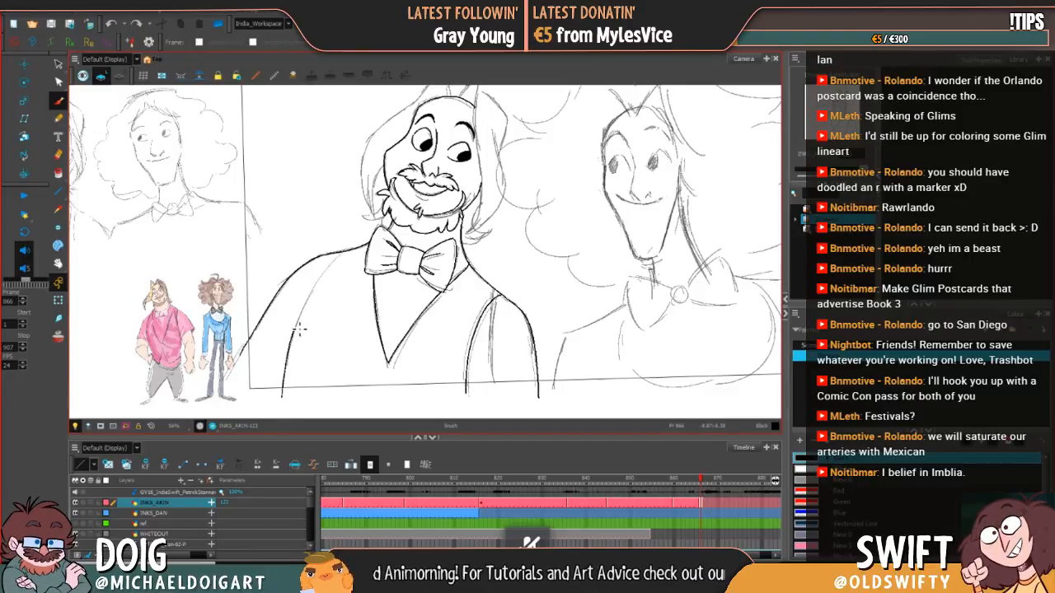
pyautogui.hotkey('alt', 's')
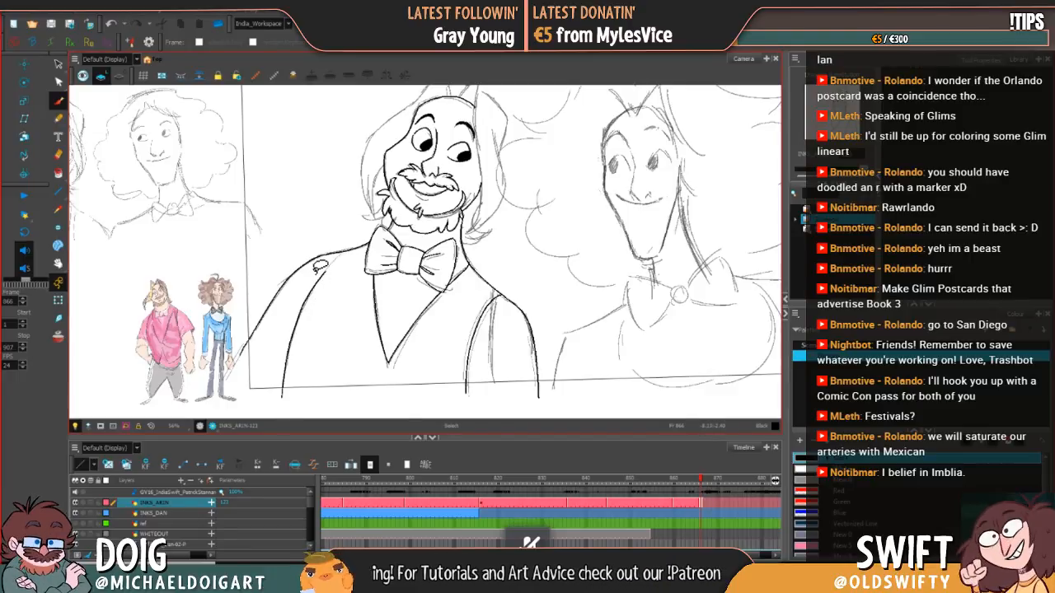
pyautogui.hotkey('ctrl', 'z')
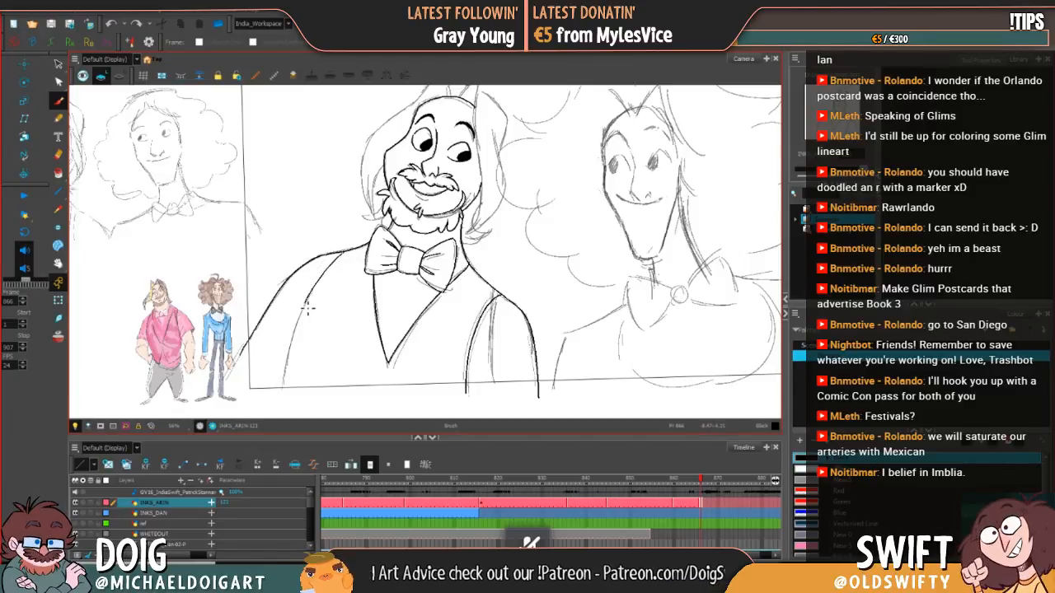
pyautogui.moveTo(301, 327); pyautogui.dragTo(282, 400)
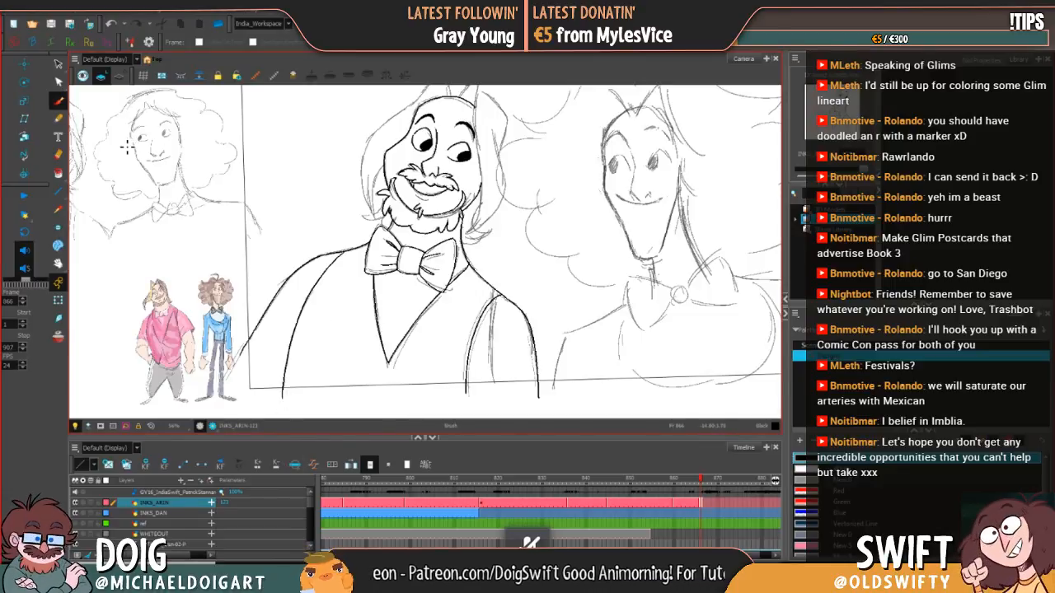
# Step: Select the inked strokes of the V-shaped neckline and shift them slightly to the left beneath the bow tie
pyautogui.click(58, 63)
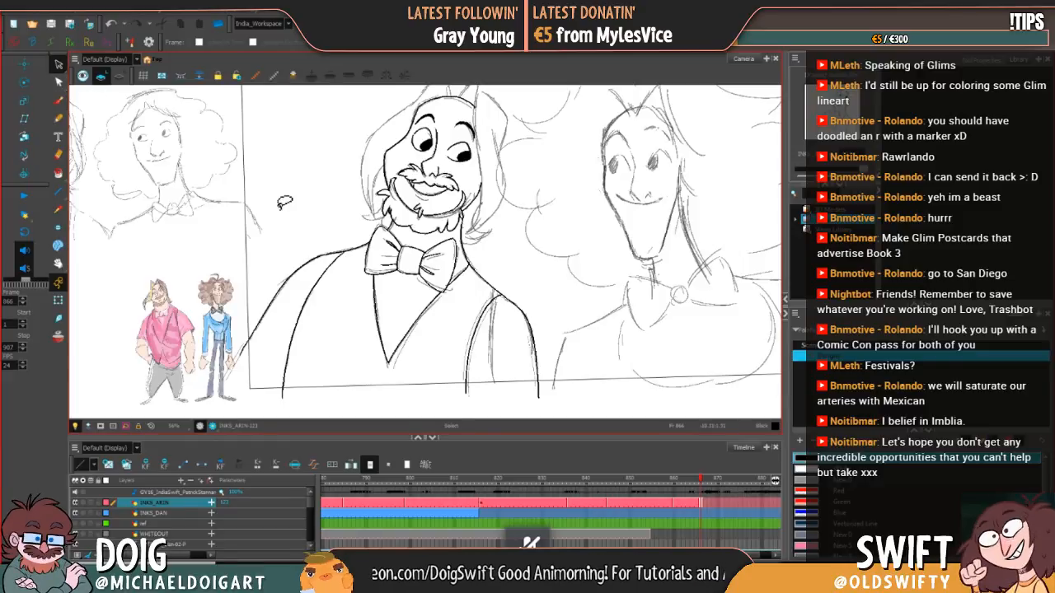
pyautogui.click(289, 373)
pyautogui.moveTo(277, 368); pyautogui.dragTo(277, 400)
pyautogui.moveTo(350, 353)
pyautogui.mouseDown()
pyautogui.moveTo(360, 368)
pyautogui.moveTo(300, 358)
pyautogui.moveTo(347, 370)
pyautogui.moveTo(358, 354)
pyautogui.moveTo(298, 372)
pyautogui.moveTo(362, 334)
pyautogui.moveTo(353, 371)
pyautogui.mouseUp()
pyautogui.press('space')
pyautogui.click(353, 378)
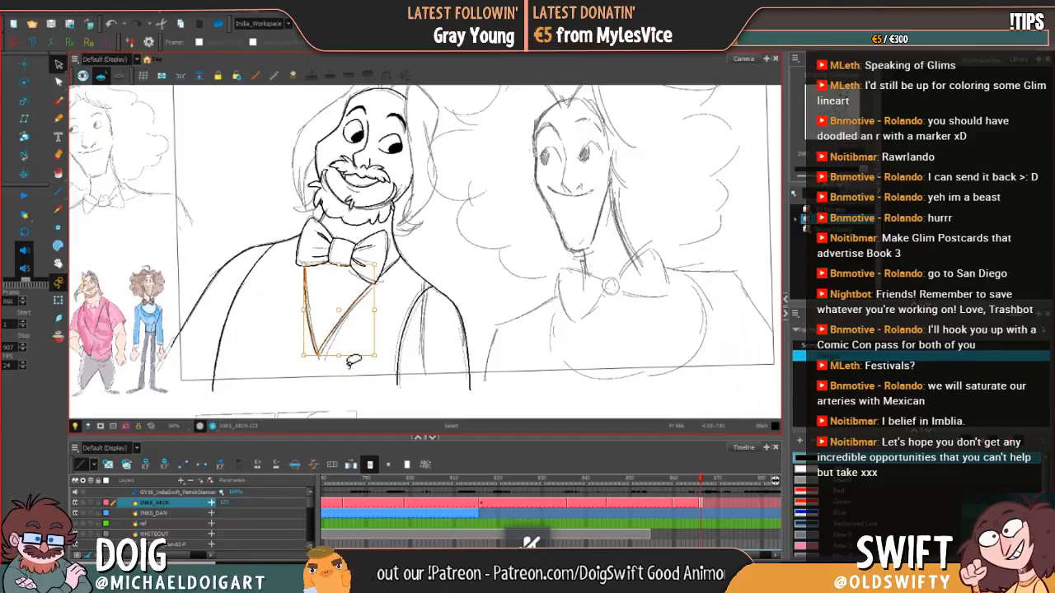
pyautogui.click(353, 375)
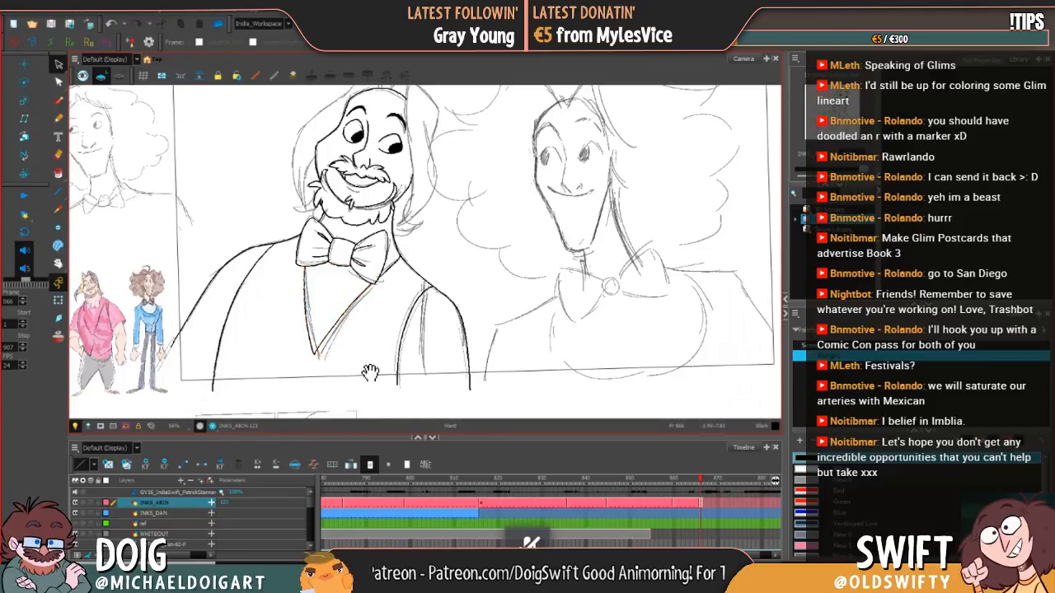
pyautogui.moveTo(276, 354)
pyautogui.mouseDown()
pyautogui.moveTo(362, 346)
pyautogui.moveTo(339, 355)
pyautogui.moveTo(351, 355)
pyautogui.mouseUp()
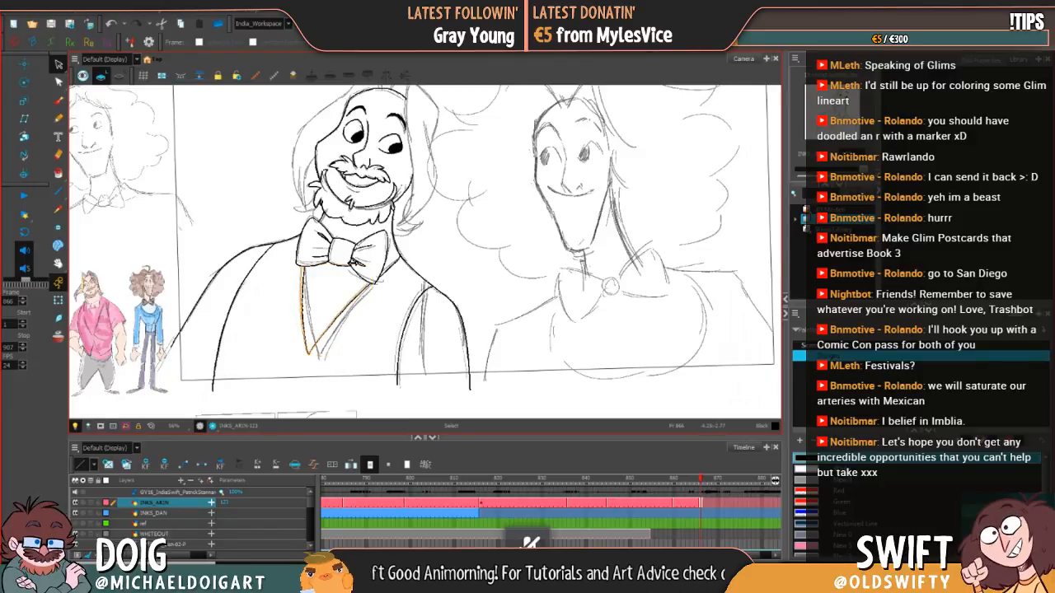
# Step: Select and tidy the stroke ends beside the bow tie's right wing, between the neck and the neckline
pyautogui.moveTo(405, 257)
pyautogui.mouseDown()
pyautogui.moveTo(389, 267)
pyautogui.moveTo(402, 271)
pyautogui.moveTo(405, 260)
pyautogui.moveTo(378, 280)
pyautogui.mouseUp()
pyautogui.click(388, 293)
pyautogui.click(396, 265)
pyautogui.press('space')
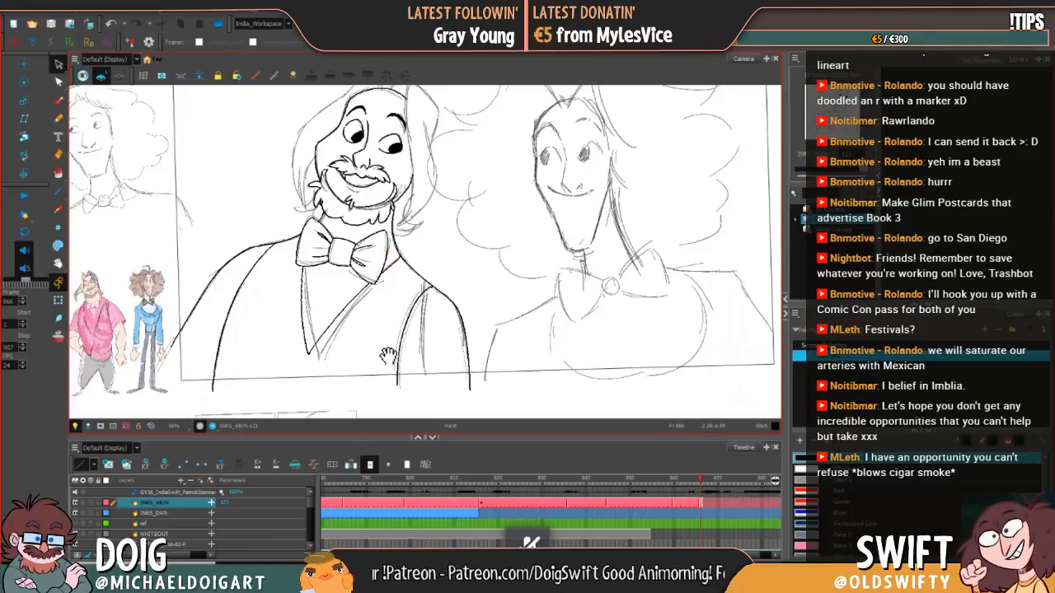
# Step: Select and clean up the upper end of the inner sleeve line where it meets the right shoulder contour
pyautogui.moveTo(390, 357)
pyautogui.mouseDown()
pyautogui.moveTo(357, 369)
pyautogui.moveTo(377, 349)
pyautogui.mouseUp()
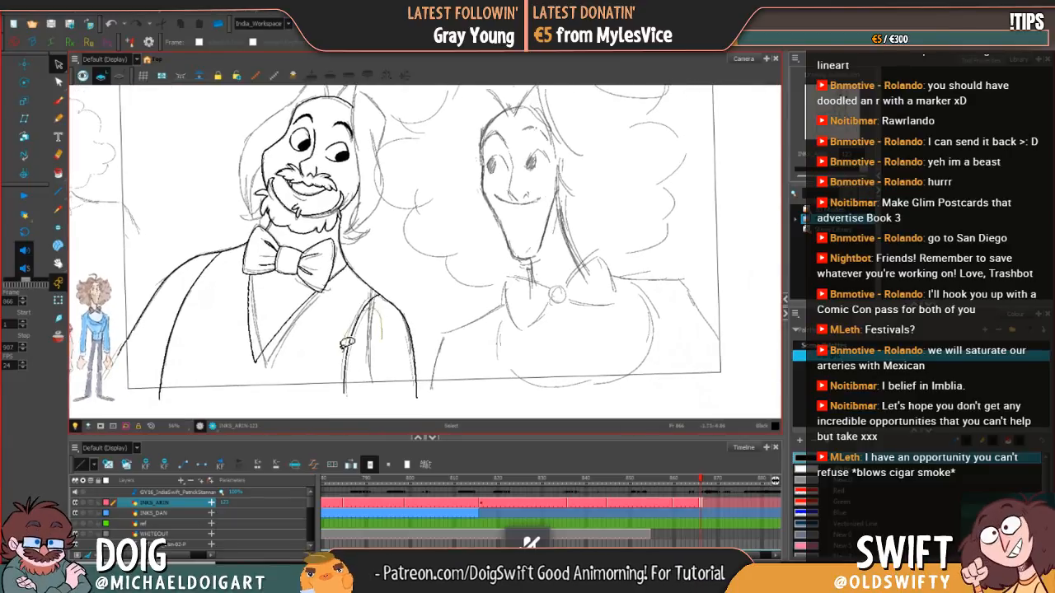
pyautogui.click(365, 369)
pyautogui.moveTo(372, 293); pyautogui.dragTo(376, 293)
pyautogui.click(405, 285)
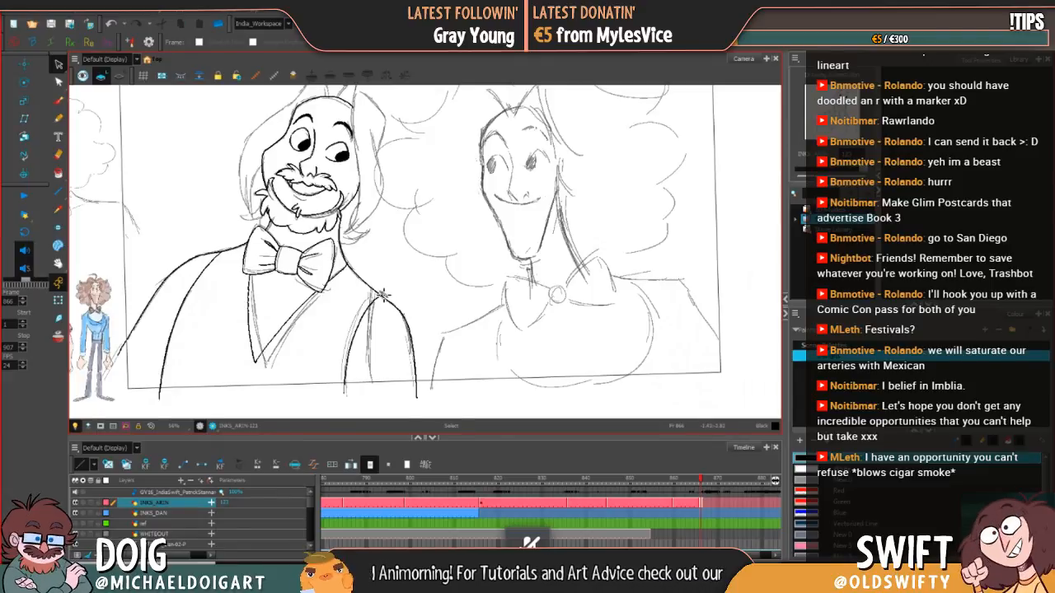
pyautogui.hotkey('alt', 'e')
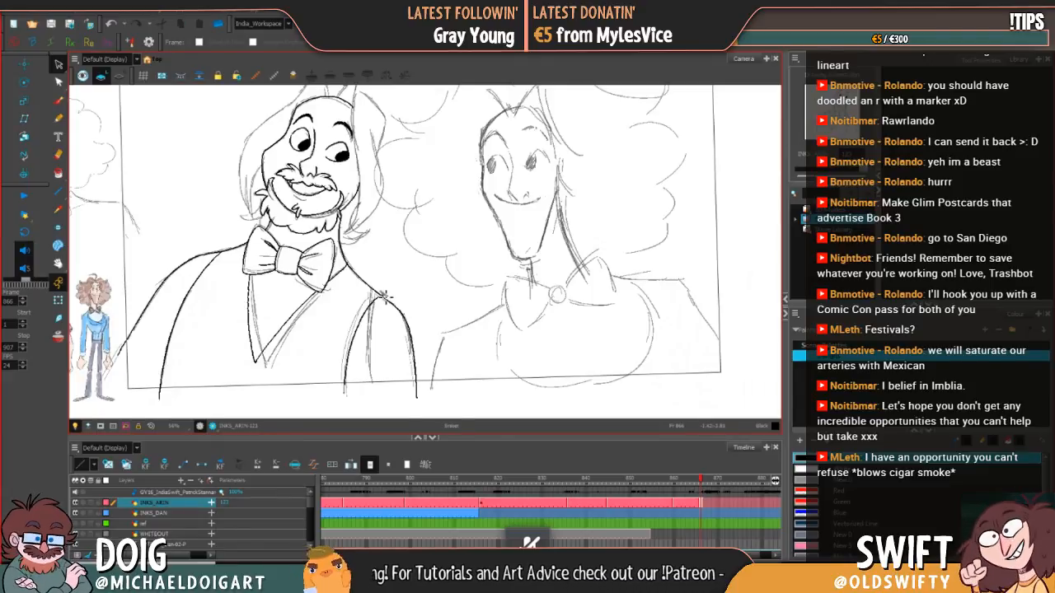
pyautogui.hotkey('alt', 's')
# Step: Ink the right pointed hair tuft on top of the head and the inner hair strand down past the cheek, redrawing failed strokes
pyautogui.moveTo(405, 253); pyautogui.dragTo(392, 329)
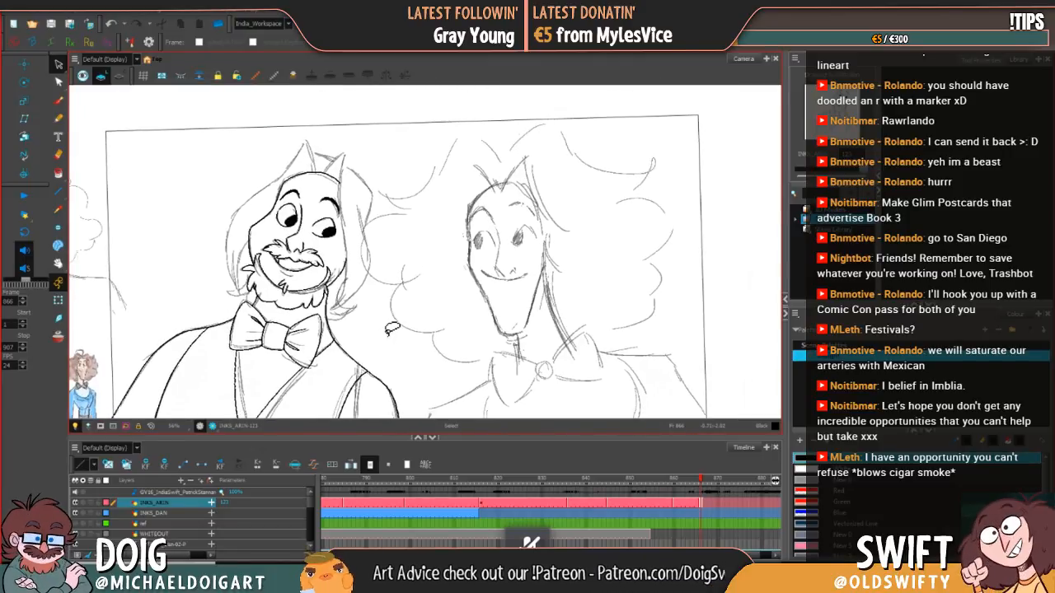
pyautogui.click(58, 100)
pyautogui.moveTo(333, 157)
pyautogui.mouseDown()
pyautogui.moveTo(329, 177)
pyautogui.moveTo(343, 158)
pyautogui.mouseUp()
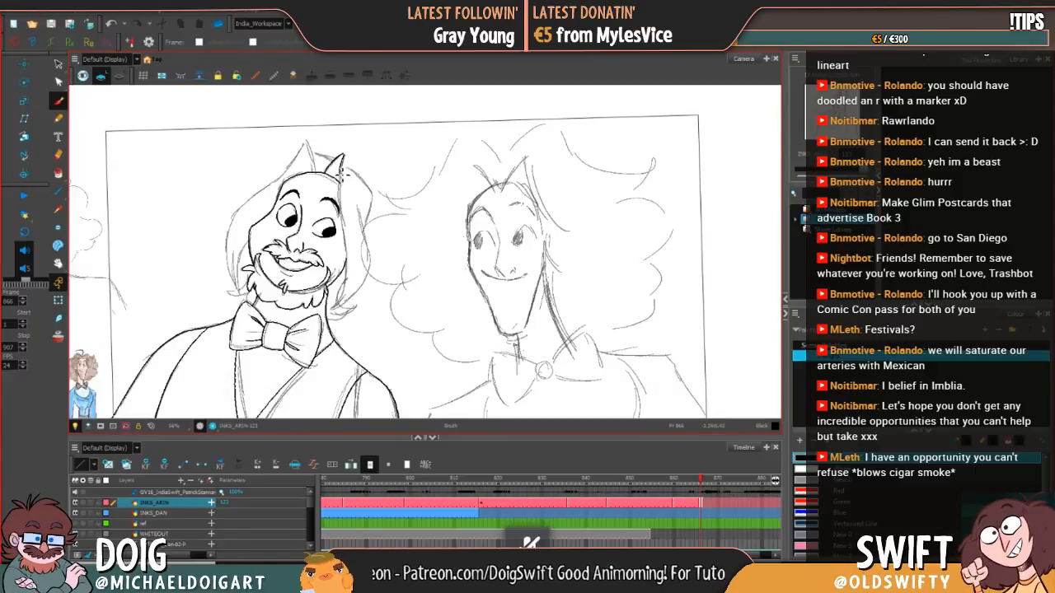
pyautogui.moveTo(345, 160); pyautogui.dragTo(347, 242)
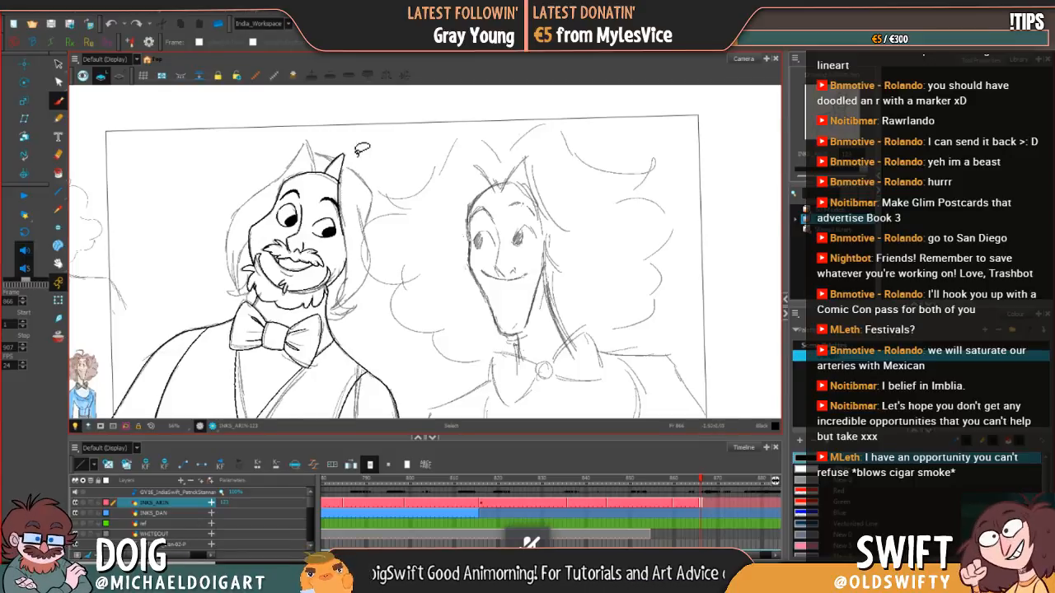
pyautogui.hotkey('ctrl', 'z')
pyautogui.moveTo(346, 160); pyautogui.dragTo(347, 217)
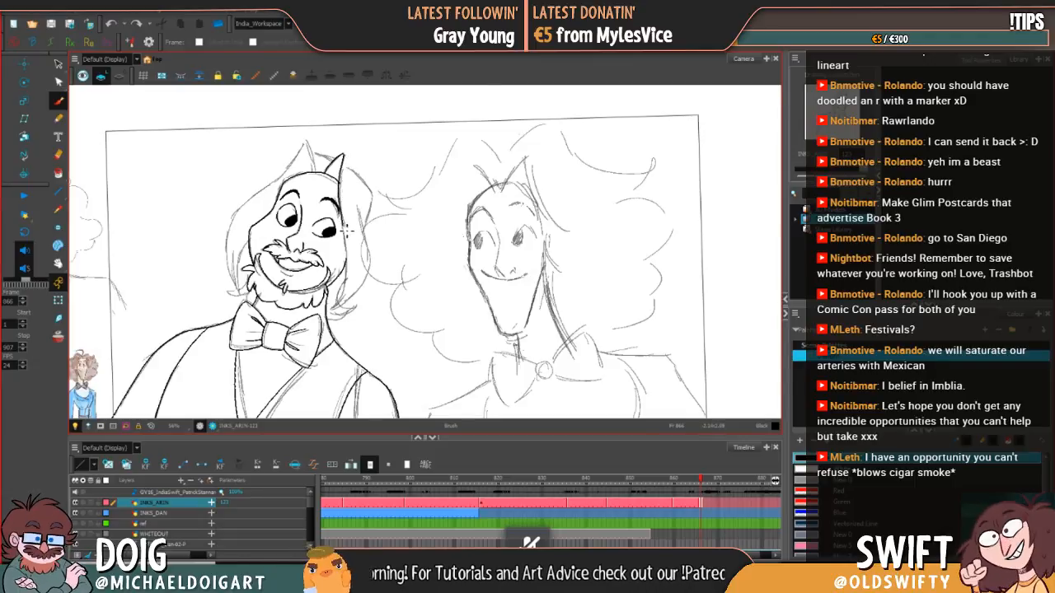
pyautogui.moveTo(350, 275); pyautogui.dragTo(337, 312)
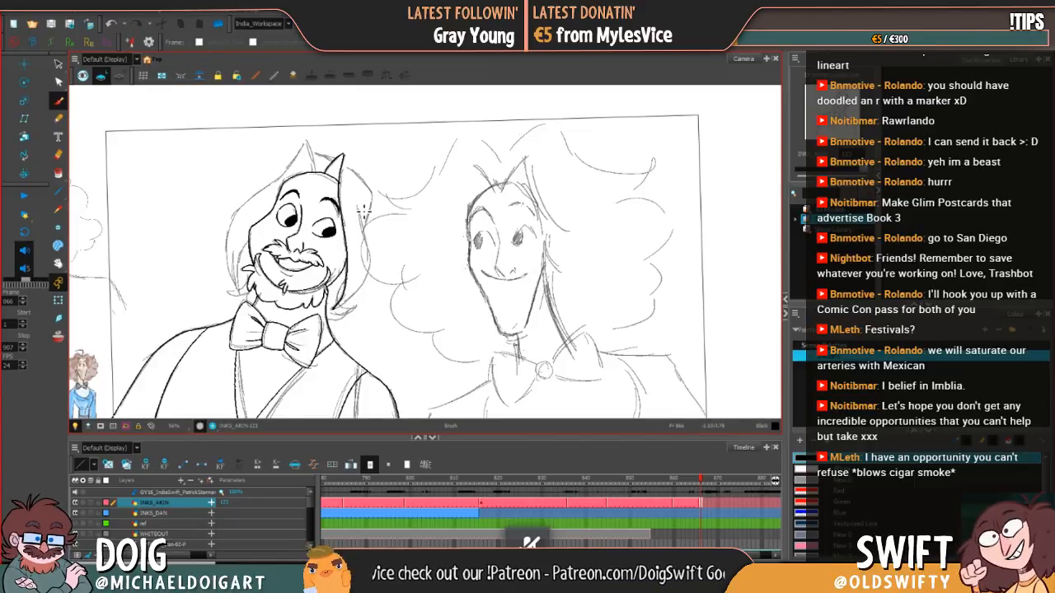
# Step: Ink the outer contour of the hair beside the right cheek with the Brush, undoing and redrawing failed strokes
pyautogui.moveTo(364, 213); pyautogui.dragTo(370, 242)
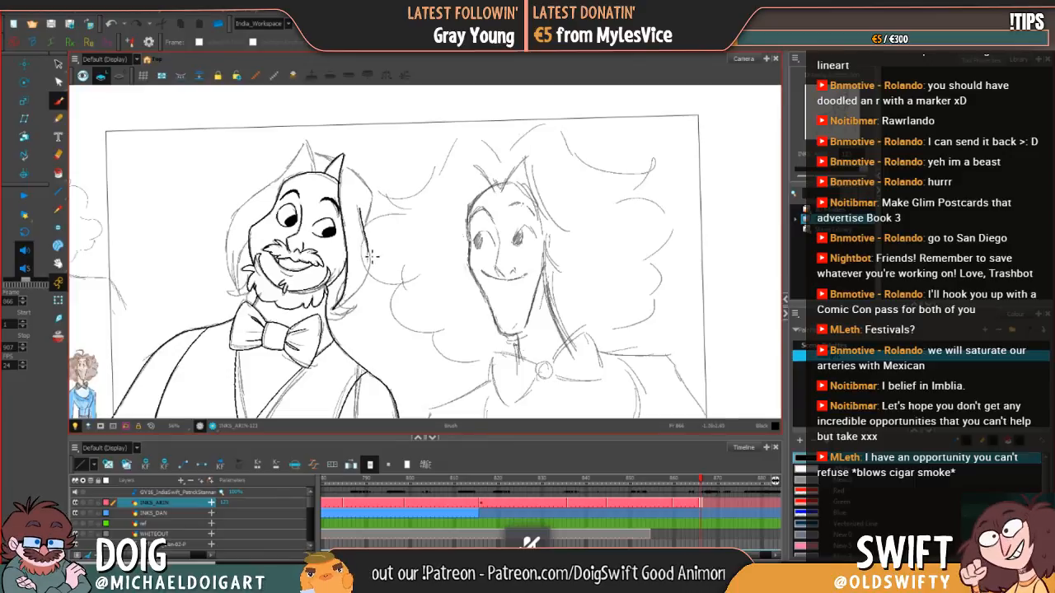
pyautogui.hotkey('ctrl', 'z')
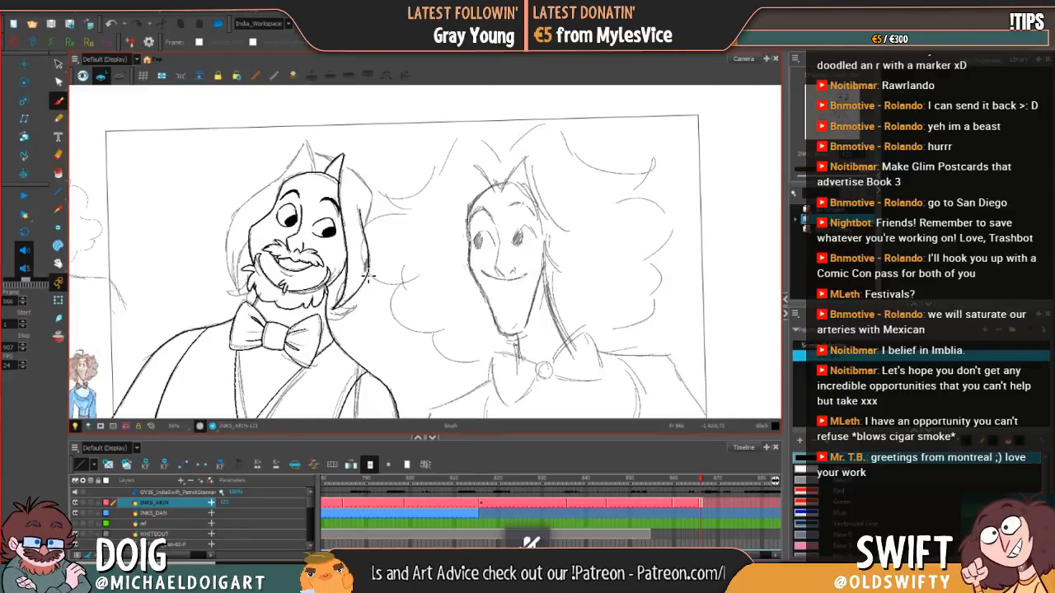
pyautogui.hotkey('ctrl', 'z')
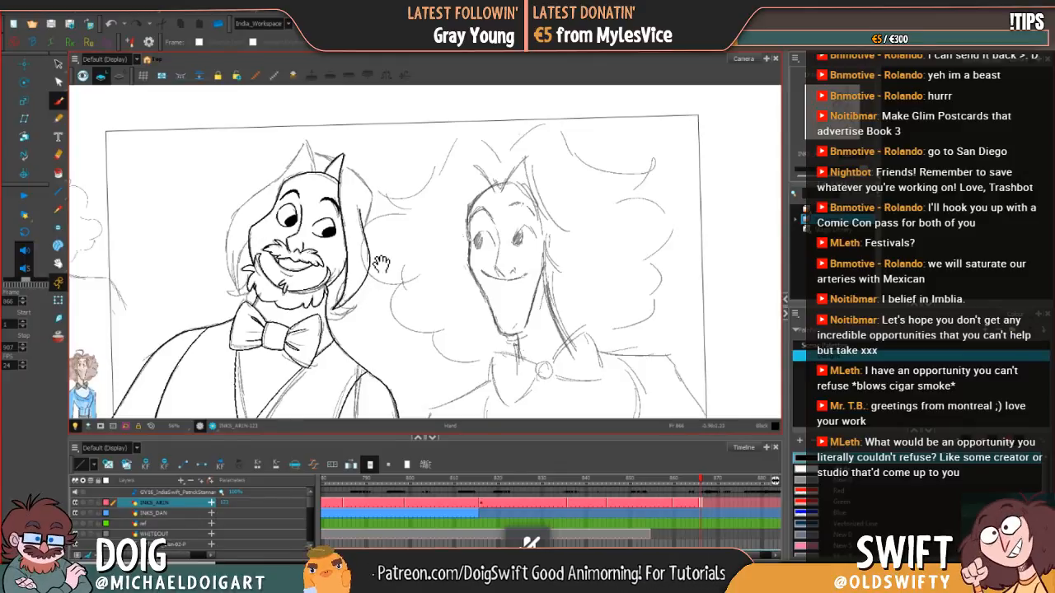
# Step: Ink the left pointed hair tuft on top of the head and the hairline joining it to the right tuft
pyautogui.moveTo(381, 264)
pyautogui.mouseDown()
pyautogui.moveTo(395, 320)
pyautogui.moveTo(422, 292)
pyautogui.moveTo(441, 313)
pyautogui.moveTo(441, 213)
pyautogui.mouseUp()
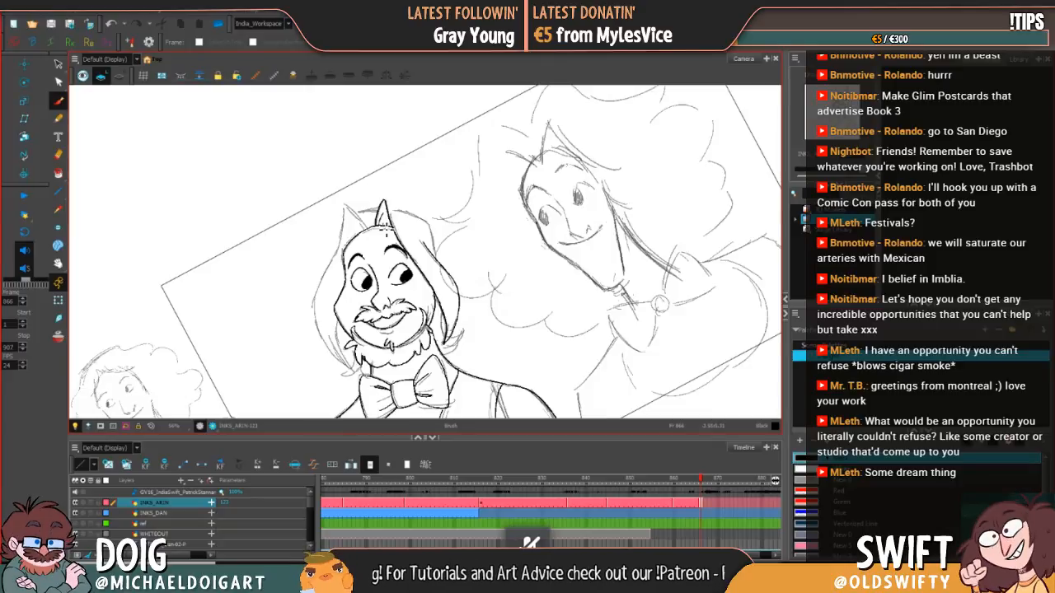
pyautogui.hotkey('ctrl', 'z')
pyautogui.moveTo(384, 222); pyautogui.dragTo(397, 217)
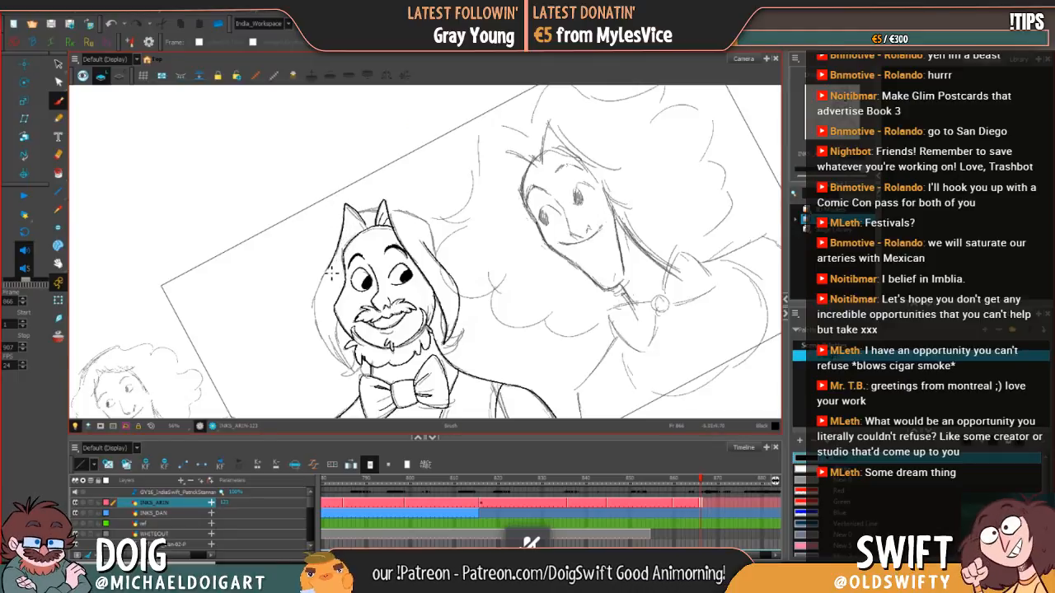
# Step: Ink the outer contour of the hair beside the left cheek, undoing and redrawing the failed upper stroke
pyautogui.hotkey('alt', 's')
pyautogui.moveTo(344, 242); pyautogui.dragTo(339, 252)
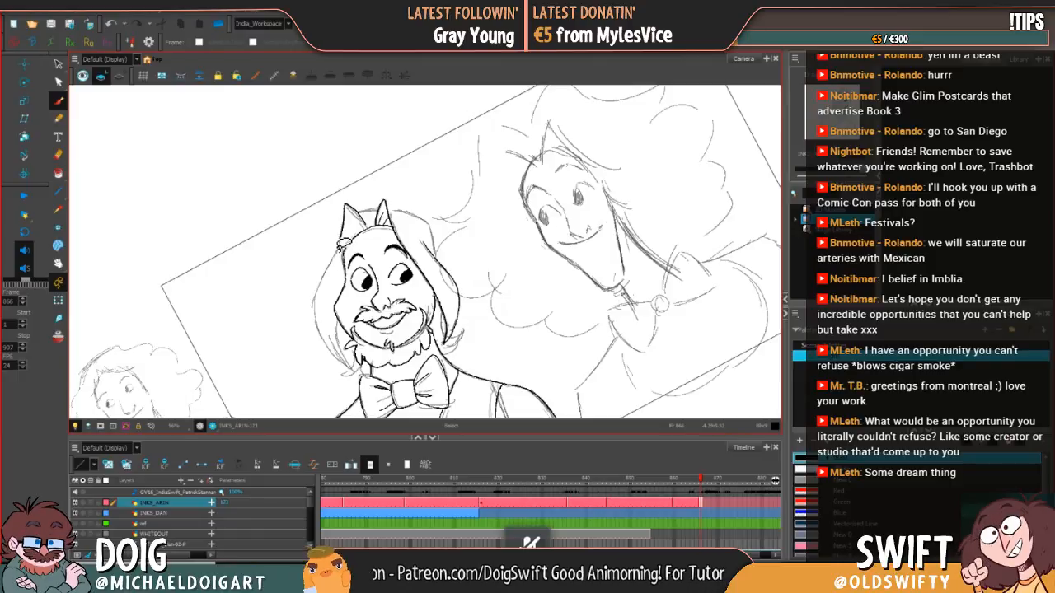
pyautogui.hotkey('ctrl', 'z')
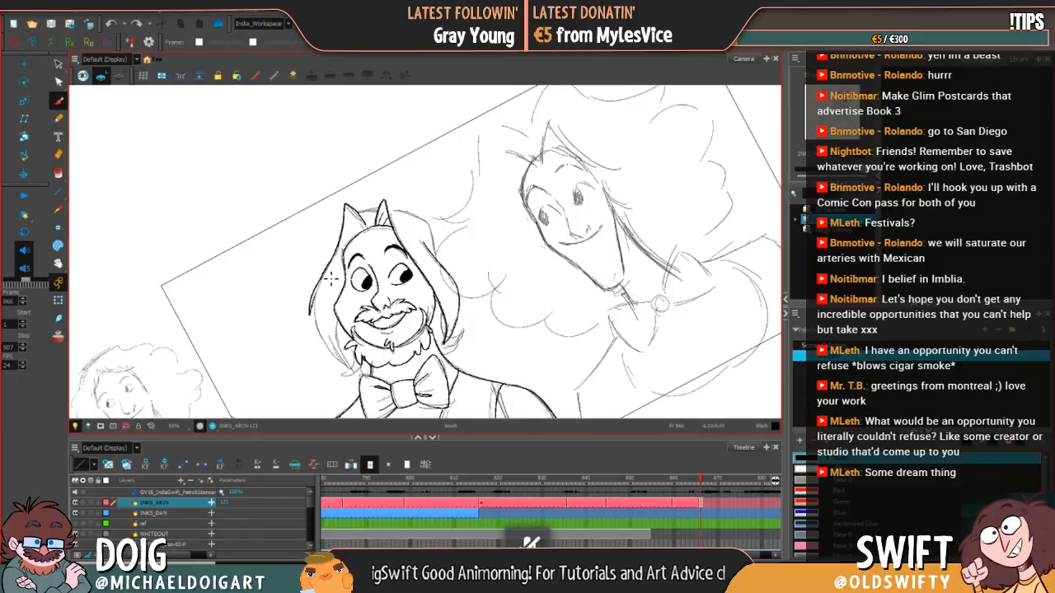
pyautogui.moveTo(359, 319)
pyautogui.mouseDown()
pyautogui.moveTo(347, 286)
pyautogui.moveTo(391, 284)
pyautogui.moveTo(356, 239)
pyautogui.moveTo(303, 249)
pyautogui.moveTo(320, 298)
pyautogui.mouseUp()
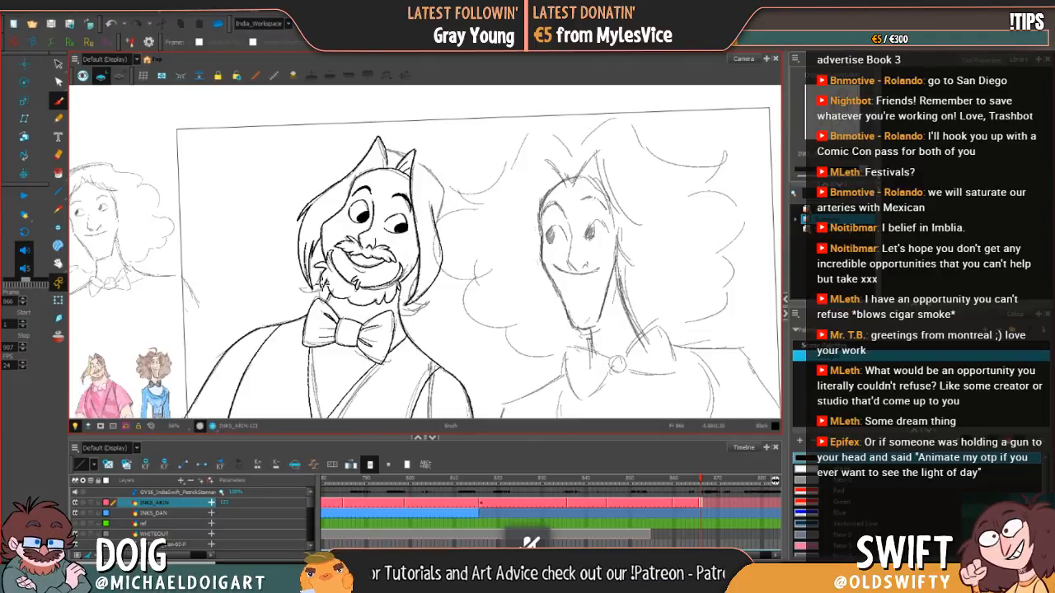
# Step: Ink and tidy the hair ends beside the left side of the beard, alternating between the Select tool and the Brush
pyautogui.hotkey('alt', 's')
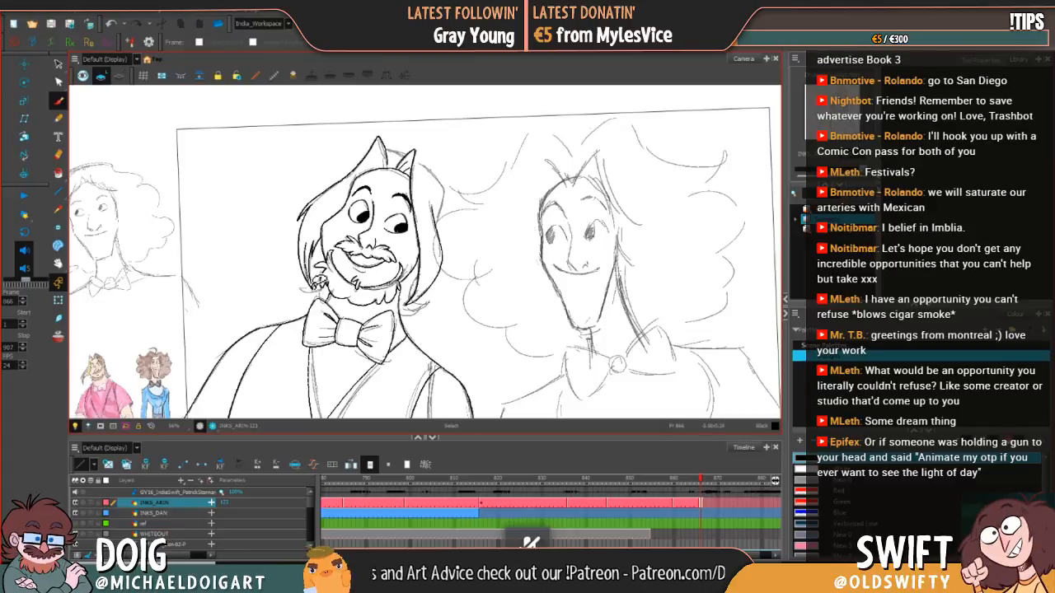
pyautogui.hotkey('alt', 'b')
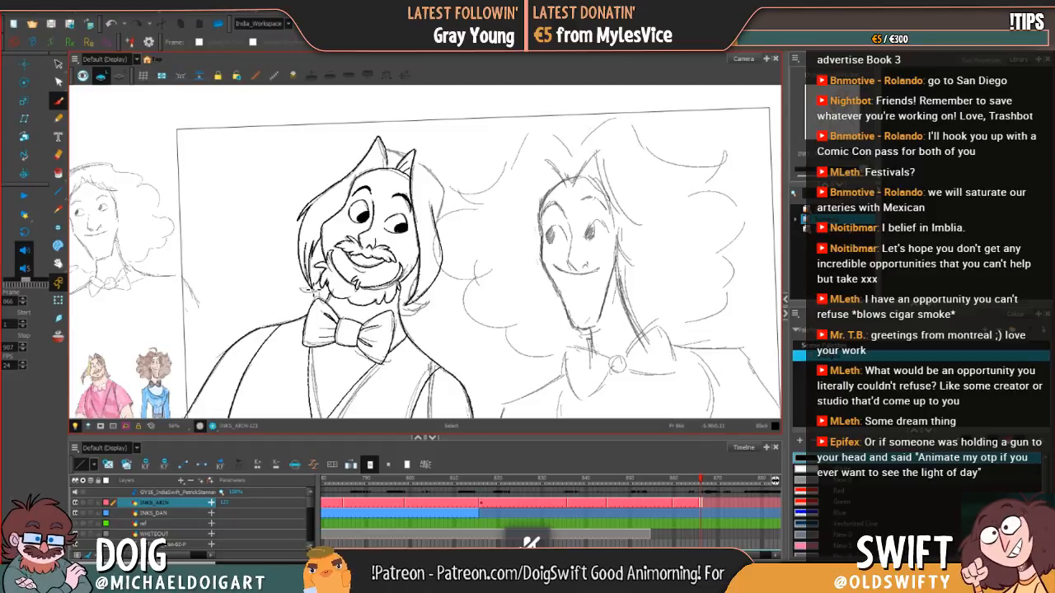
pyautogui.hotkey('alt', 'b')
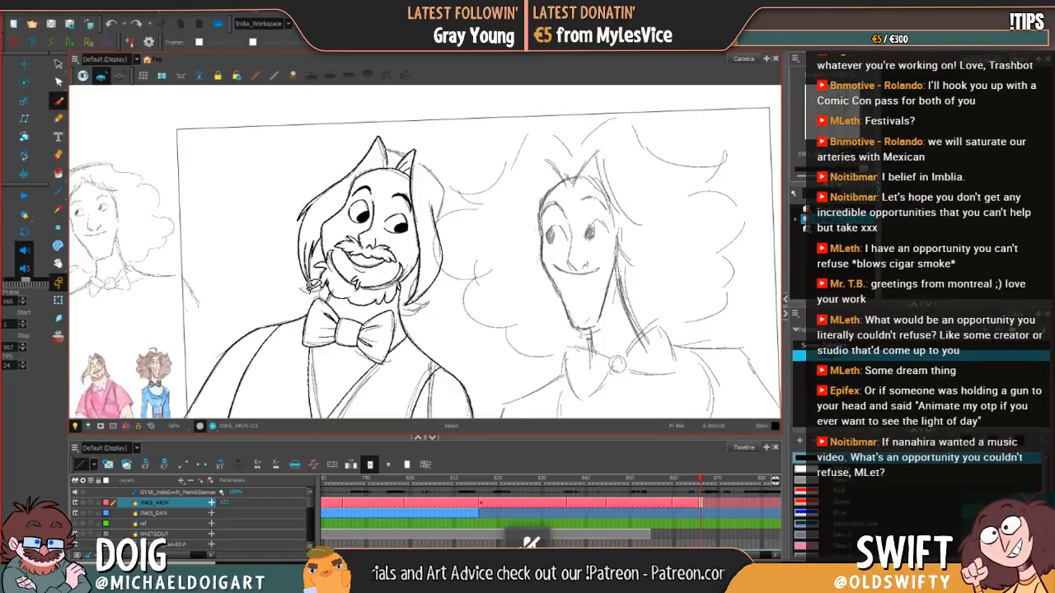
pyautogui.hotkey('alt', 's')
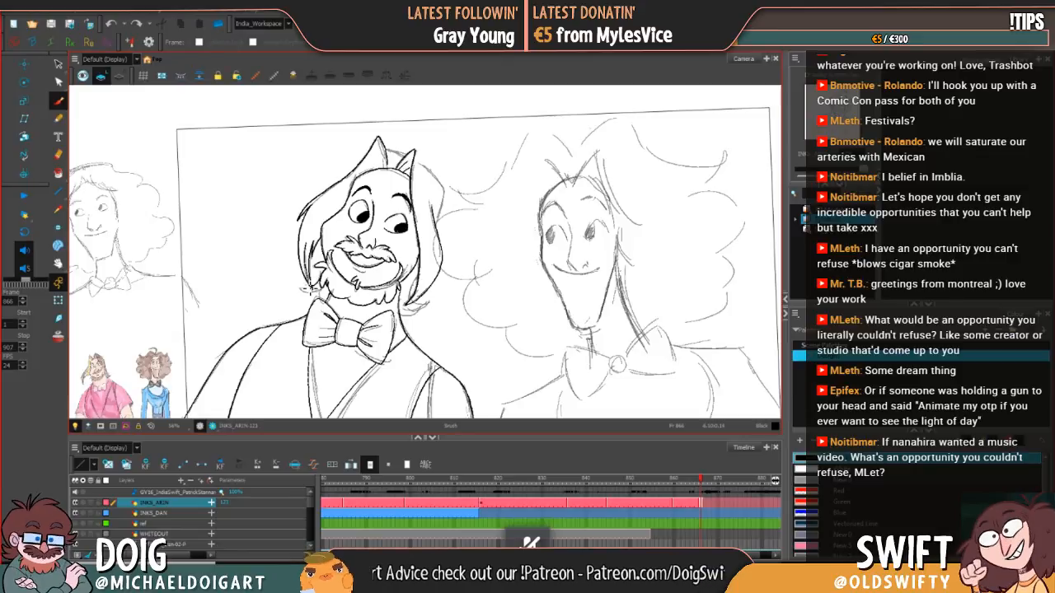
pyautogui.hotkey('alt', 'b')
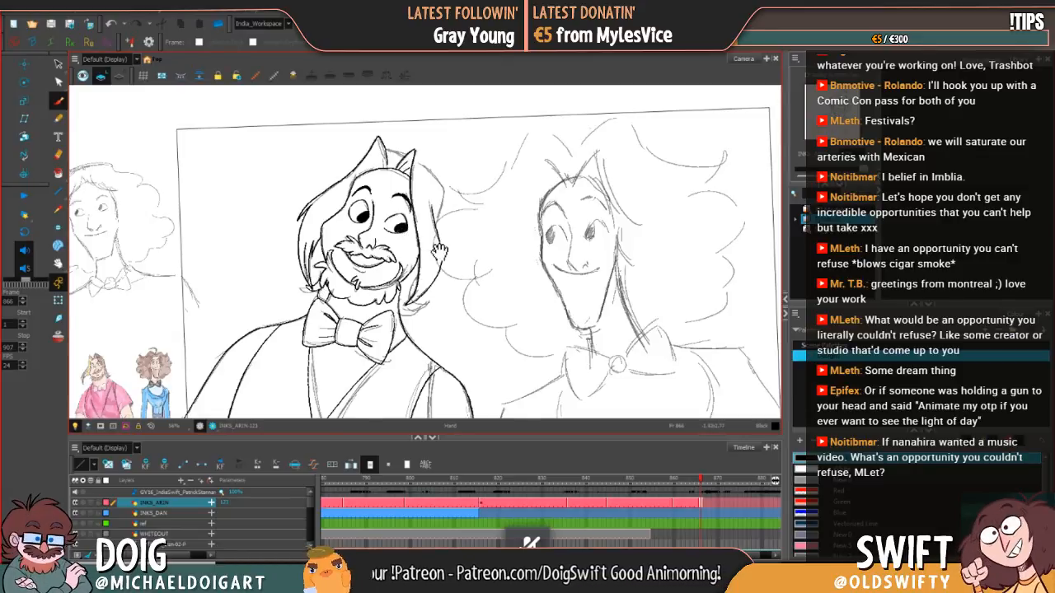
# Step: Ink the flicked hair ends above the right shoulder and review the whole bearded character against the rough sketch
pyautogui.press('space')
pyautogui.moveTo(417, 298)
pyautogui.mouseDown()
pyautogui.moveTo(353, 274)
pyautogui.moveTo(327, 279)
pyautogui.mouseUp()
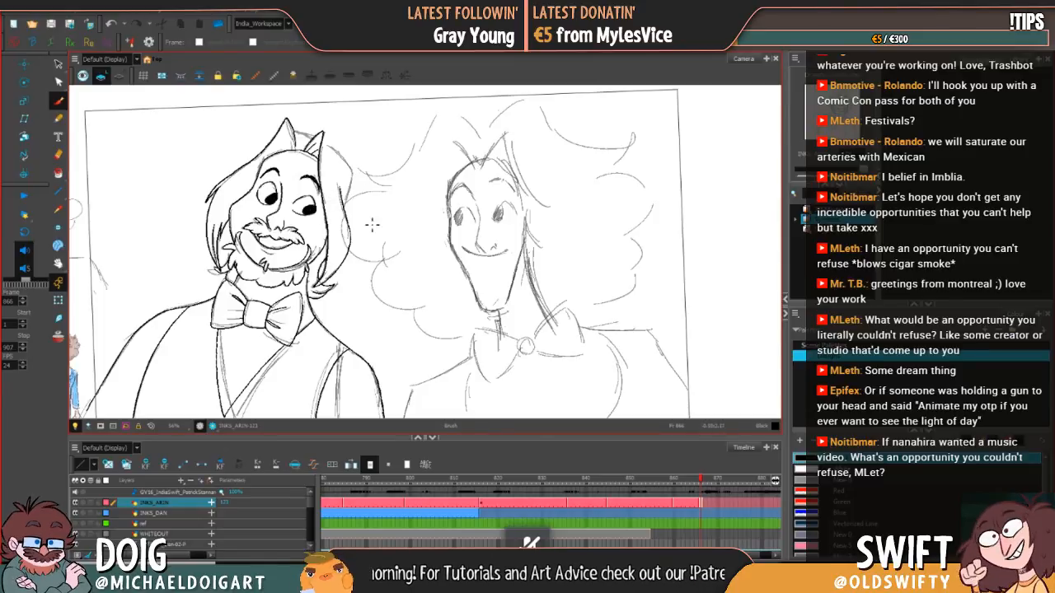
pyautogui.moveTo(365, 239)
pyautogui.mouseDown()
pyautogui.moveTo(327, 276)
pyautogui.moveTo(318, 240)
pyautogui.moveTo(323, 276)
pyautogui.mouseUp()
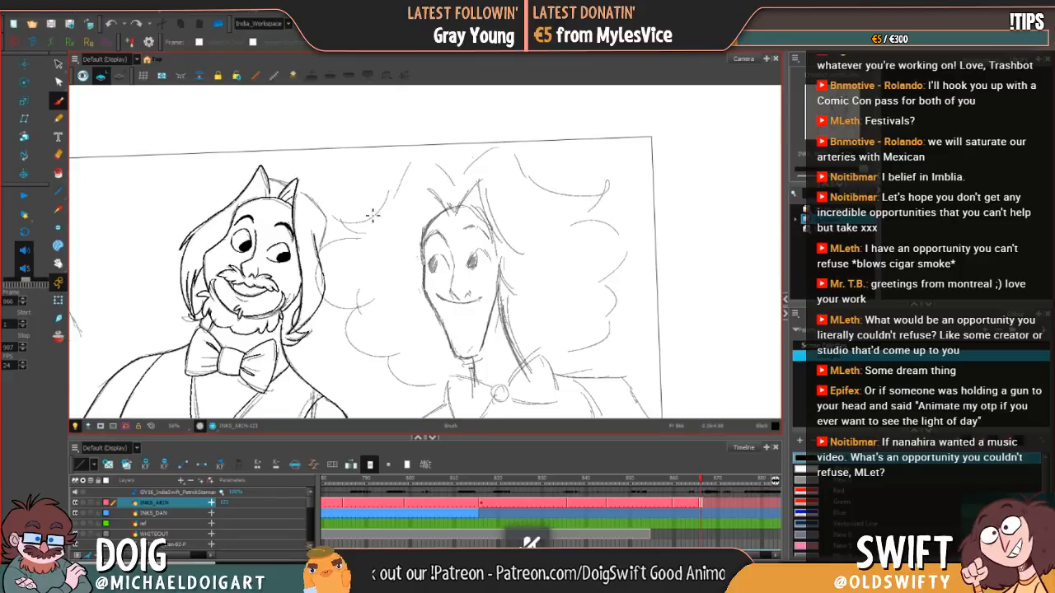
pyautogui.moveTo(419, 343)
pyautogui.mouseDown()
pyautogui.moveTo(432, 292)
pyautogui.moveTo(423, 300)
pyautogui.mouseUp()
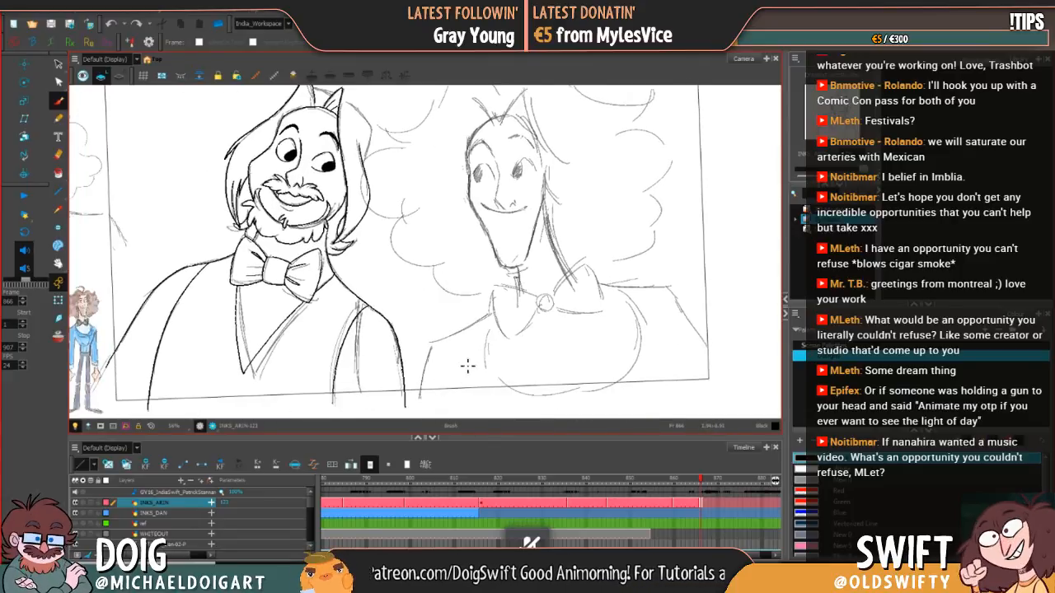
pyautogui.moveTo(463, 372)
pyautogui.mouseDown()
pyautogui.moveTo(464, 401)
pyautogui.moveTo(459, 391)
pyautogui.mouseUp()
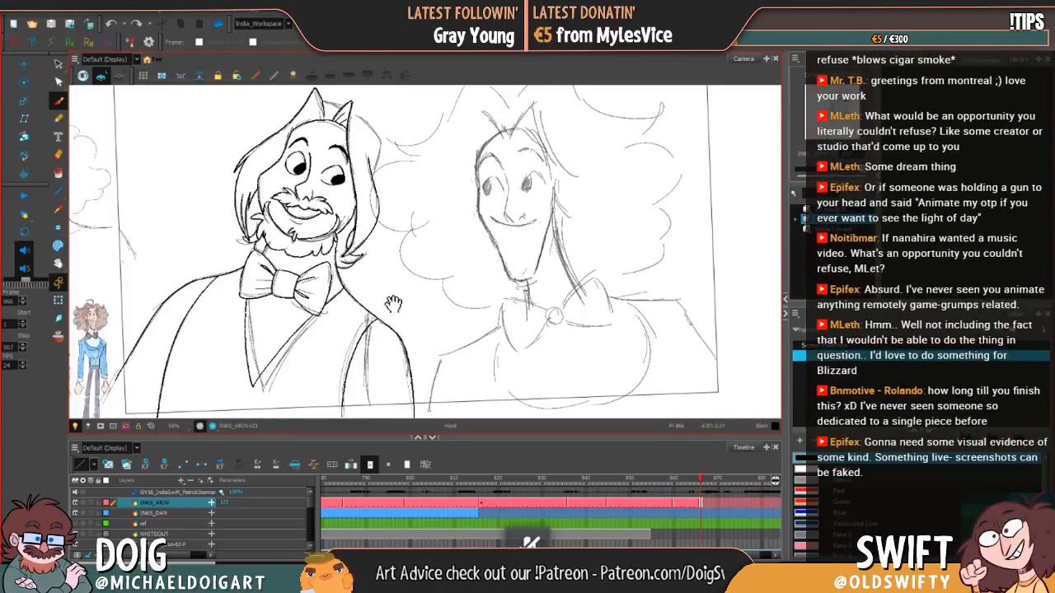
pyautogui.moveTo(394, 300)
pyautogui.mouseDown()
pyautogui.moveTo(363, 303)
pyautogui.moveTo(360, 315)
pyautogui.moveTo(399, 302)
pyautogui.mouseUp()
# Step: Extend the exposure of the inked drawing on the INKS_ARIN layer to frame 881 and advance to frame 882
pyautogui.moveTo(706, 504)
pyautogui.mouseDown()
pyautogui.moveTo(729, 506)
pyautogui.moveTo(732, 483)
pyautogui.moveTo(761, 483)
pyautogui.moveTo(733, 488)
pyautogui.moveTo(730, 505)
pyautogui.moveTo(702, 505)
pyautogui.mouseUp()
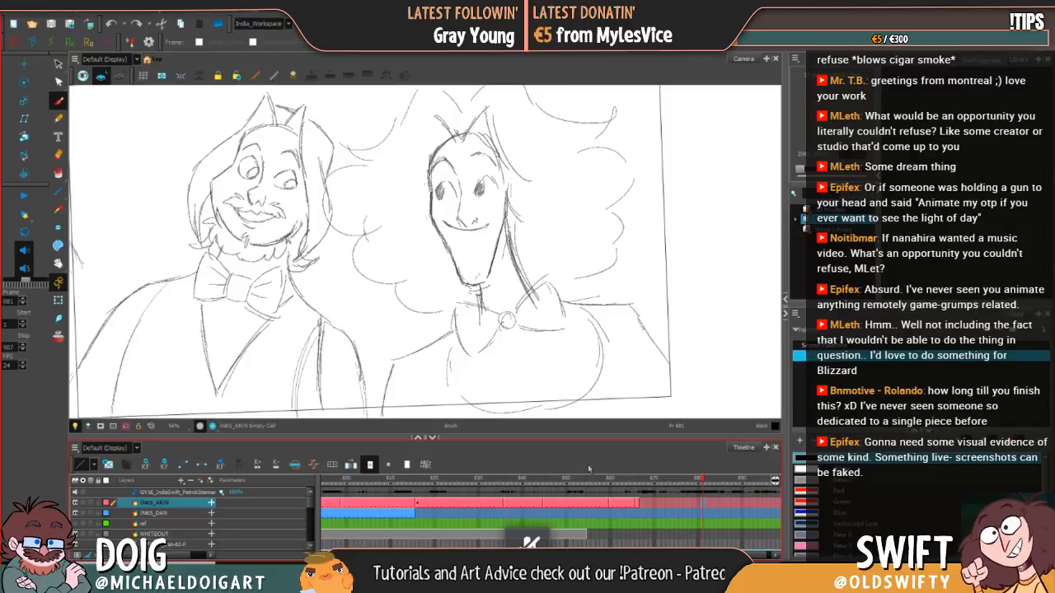
pyautogui.press('.')
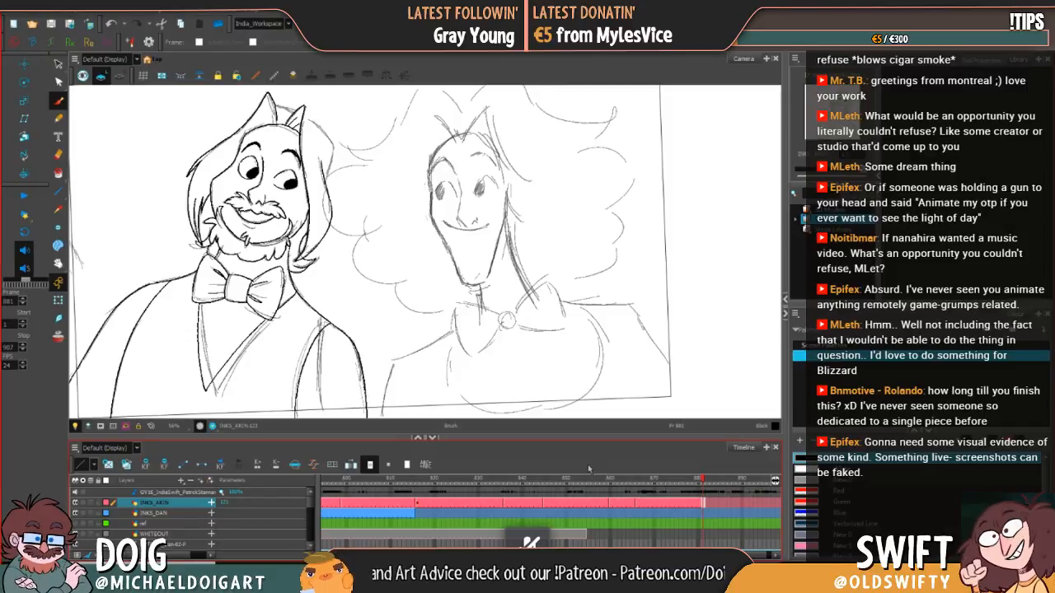
pyautogui.press('.')
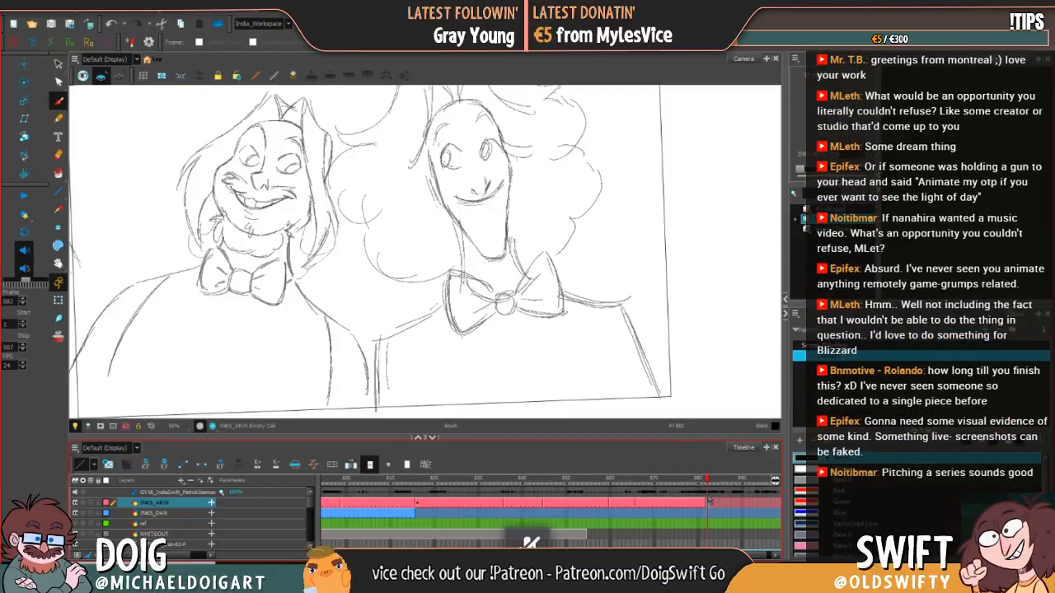
# Step: Ink the bearded character's bow tie knot over the rough sketch at frame 882, undoing failed strokes
pyautogui.moveTo(428, 340)
pyautogui.mouseDown()
pyautogui.moveTo(481, 340)
pyautogui.moveTo(493, 323)
pyautogui.mouseUp()
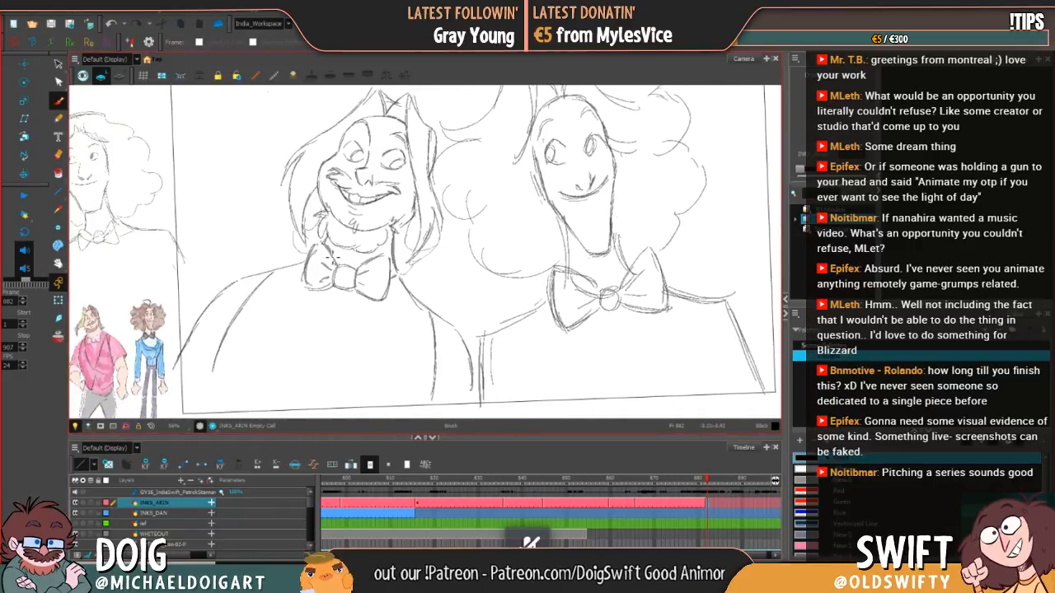
pyautogui.moveTo(338, 266)
pyautogui.mouseDown()
pyautogui.moveTo(356, 293)
pyautogui.moveTo(365, 272)
pyautogui.moveTo(337, 288)
pyautogui.moveTo(356, 269)
pyautogui.mouseUp()
pyautogui.hotkey('ctrl', 'z')
pyautogui.hotkey('ctrl', 'z')
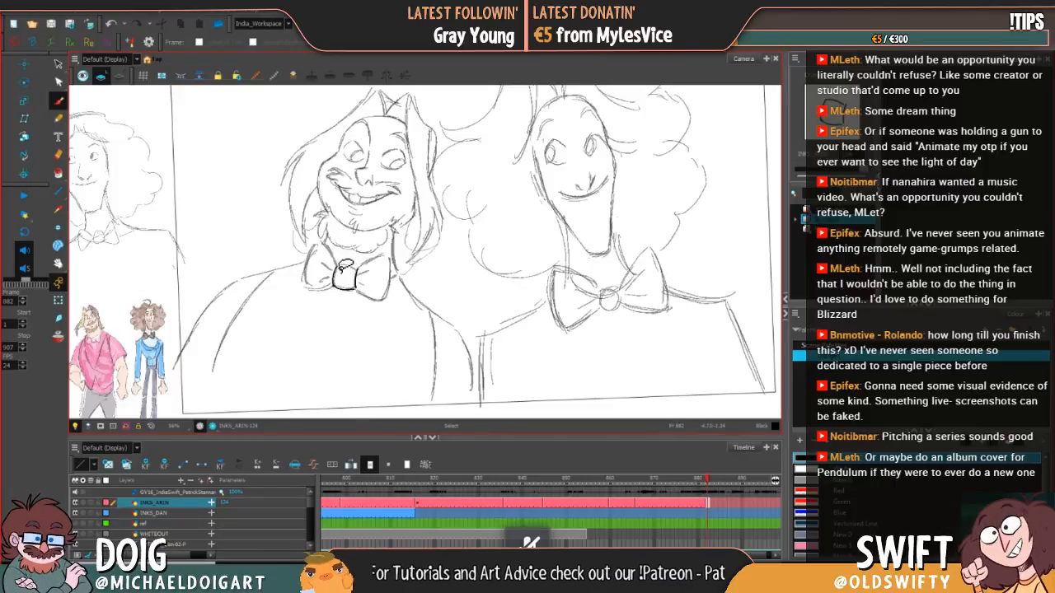
pyautogui.hotkey('ctrl', 'z')
pyautogui.hotkey('ctrl', 'z')
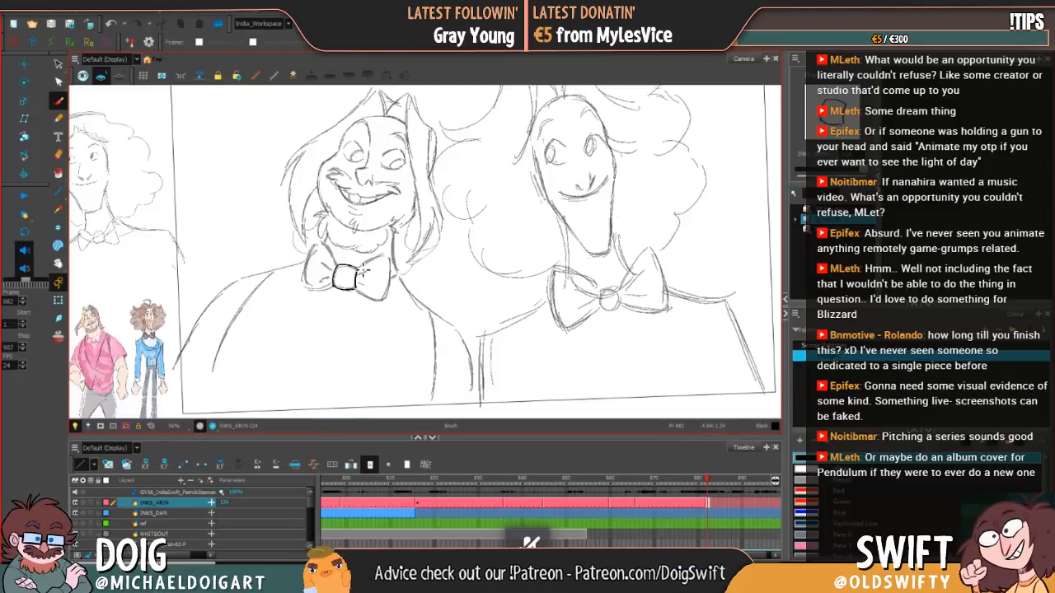
# Step: Ink the outline of the bow tie's right loop, undoing and redrawing strokes until it follows the sketch
pyautogui.moveTo(364, 262)
pyautogui.mouseDown()
pyautogui.moveTo(386, 256)
pyautogui.moveTo(389, 297)
pyautogui.moveTo(359, 290)
pyautogui.moveTo(372, 300)
pyautogui.moveTo(384, 298)
pyautogui.moveTo(364, 296)
pyautogui.moveTo(384, 299)
pyautogui.moveTo(389, 288)
pyautogui.moveTo(372, 301)
pyautogui.moveTo(385, 298)
pyautogui.mouseUp()
pyautogui.hotkey('ctrl', 'z')
pyautogui.hotkey('ctrl', 'z')
pyautogui.hotkey('ctrl', 'z')
pyautogui.hotkey('ctrl', 'z')
pyautogui.hotkey('ctrl', 'z')
pyautogui.hotkey('ctrl', 'z')
pyautogui.hotkey('ctrl', 'z')
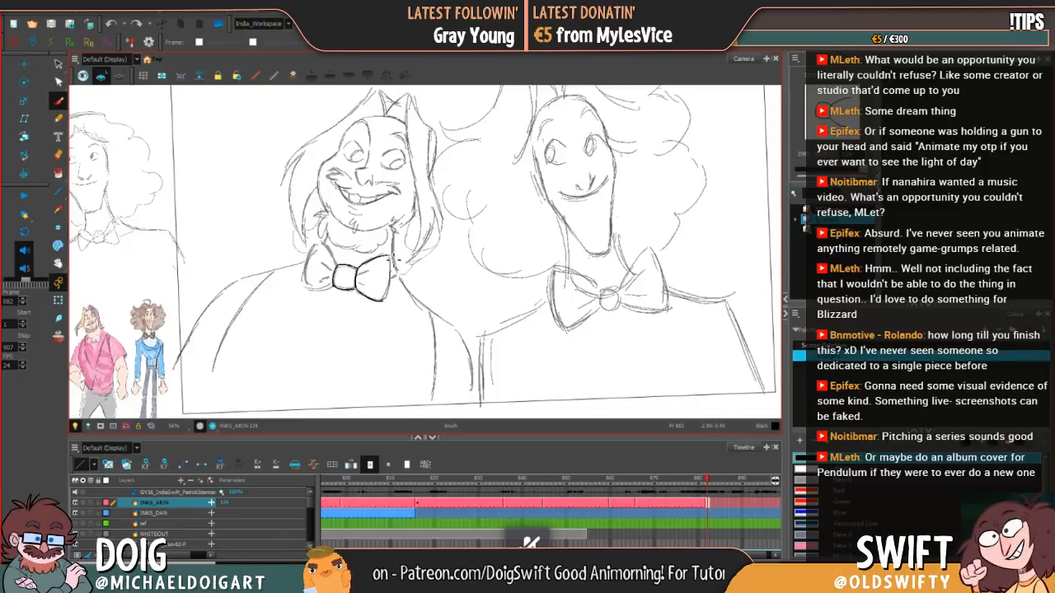
pyautogui.moveTo(394, 257); pyautogui.dragTo(388, 292)
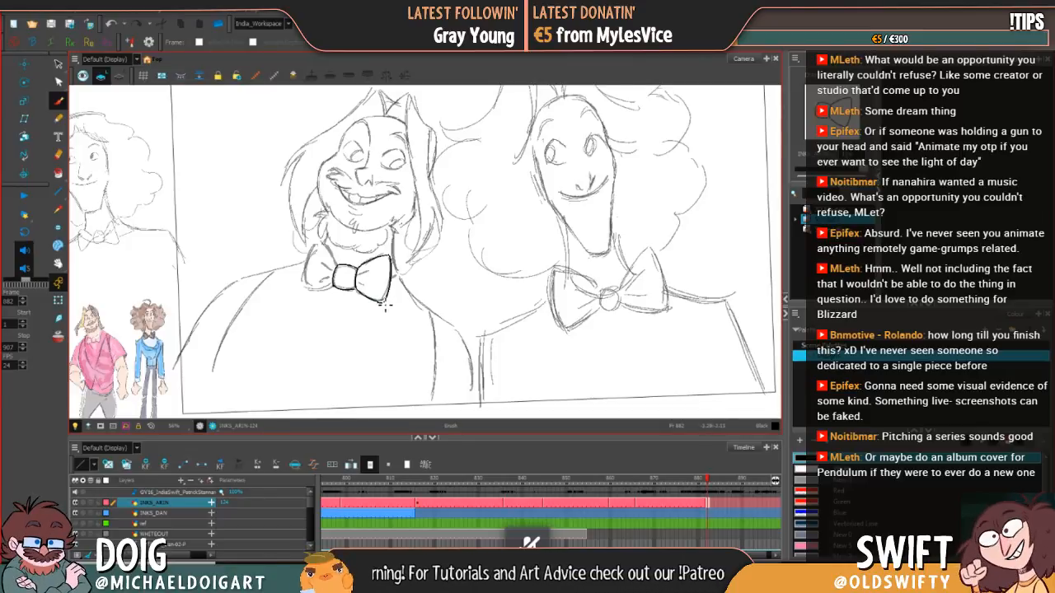
pyautogui.hotkey('ctrl', 'z')
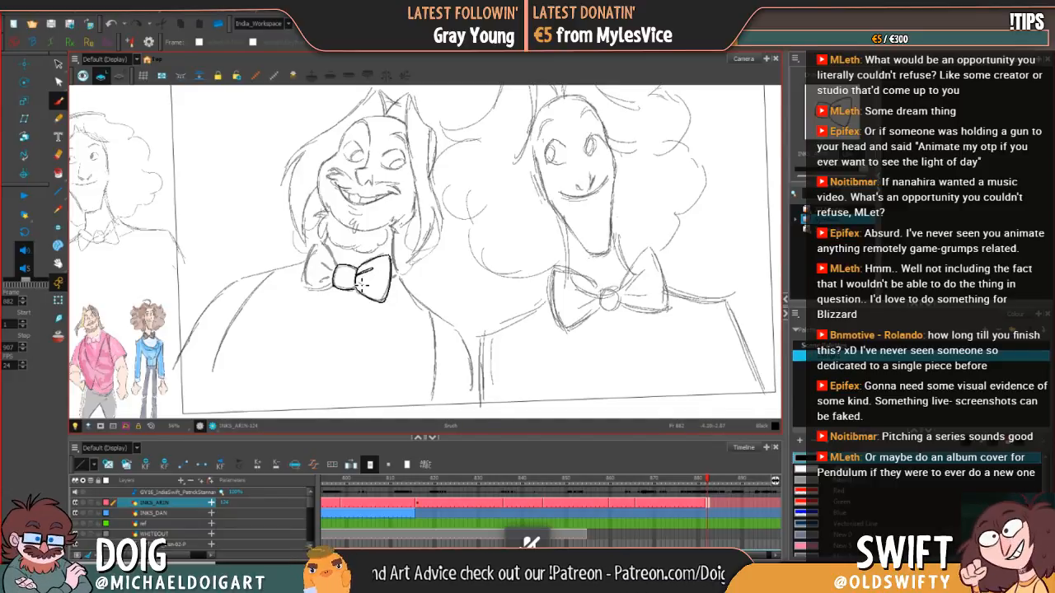
# Step: Ink the fold lines beside the knot inside the bow tie's loops, redrawing the failed stroke
pyautogui.moveTo(358, 284); pyautogui.dragTo(368, 290)
pyautogui.hotkey('ctrl', 'z')
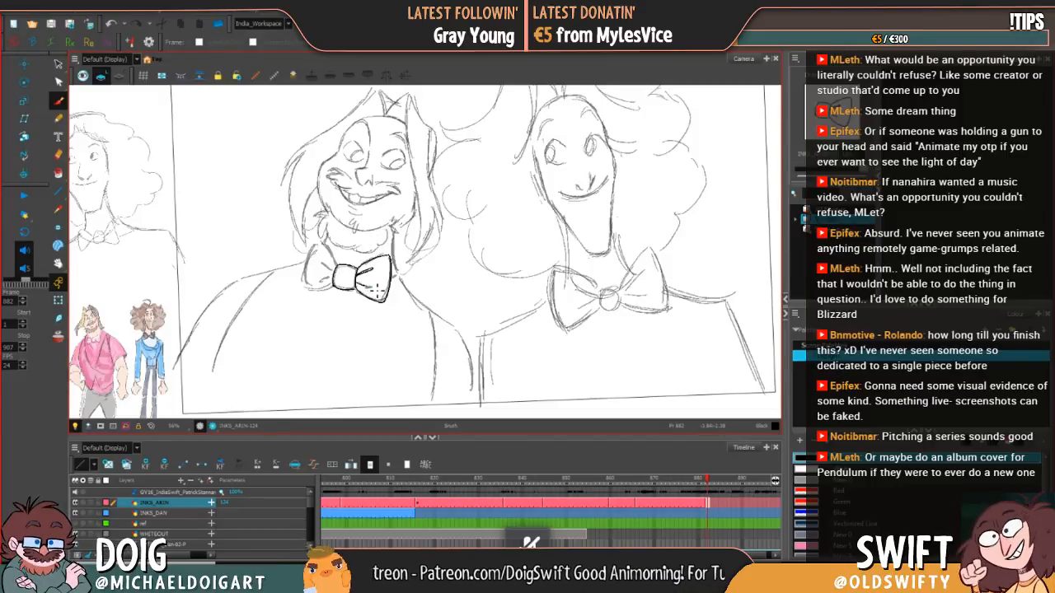
pyautogui.press('e')
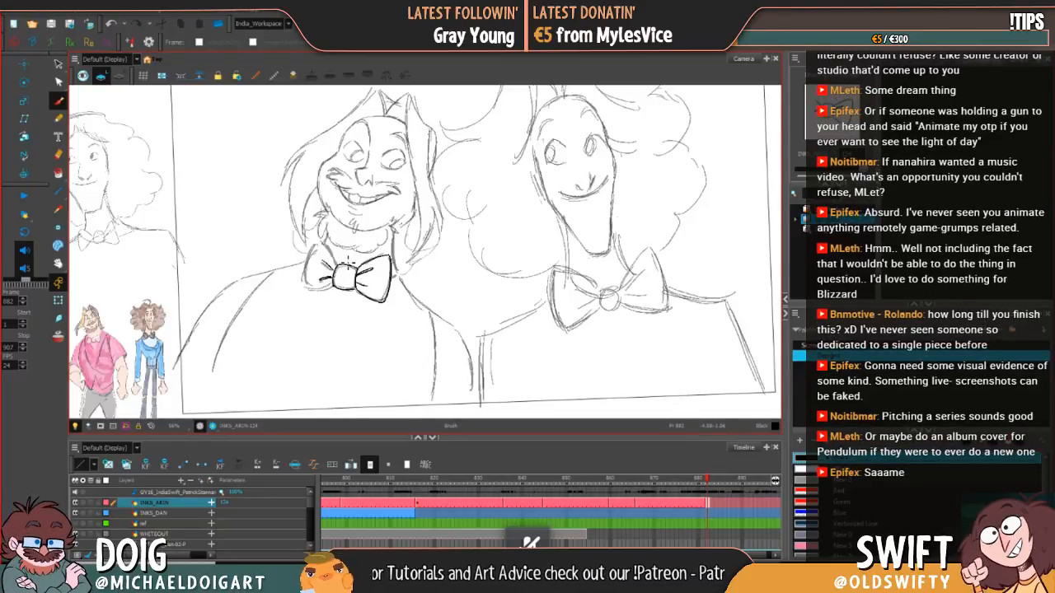
# Step: Ink the outline of the bow tie's left loop and clean up its outer edge
pyautogui.hotkey('alt', 's')
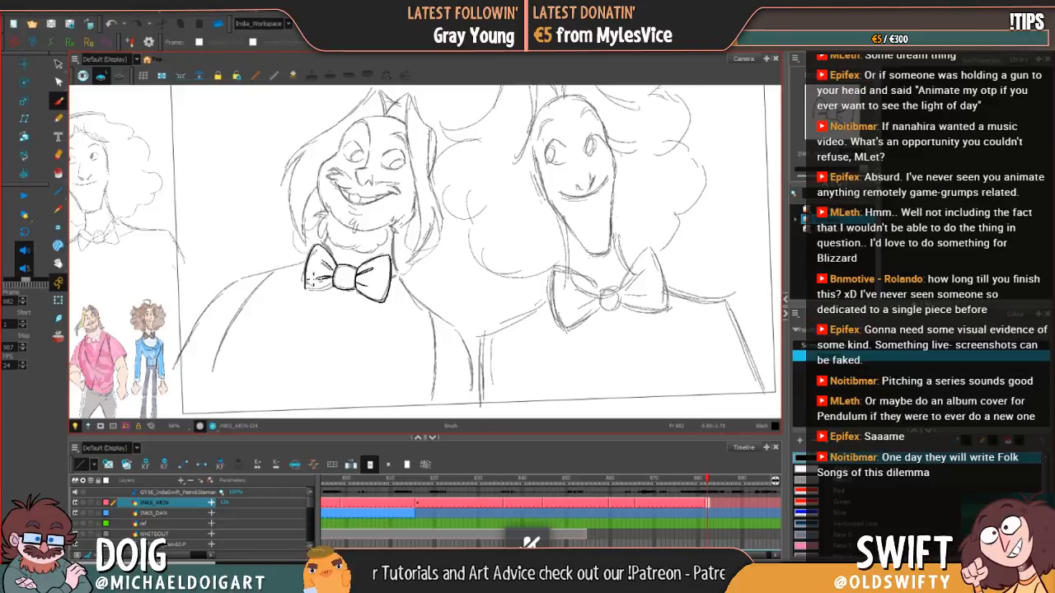
pyautogui.hotkey('ctrl', 'z')
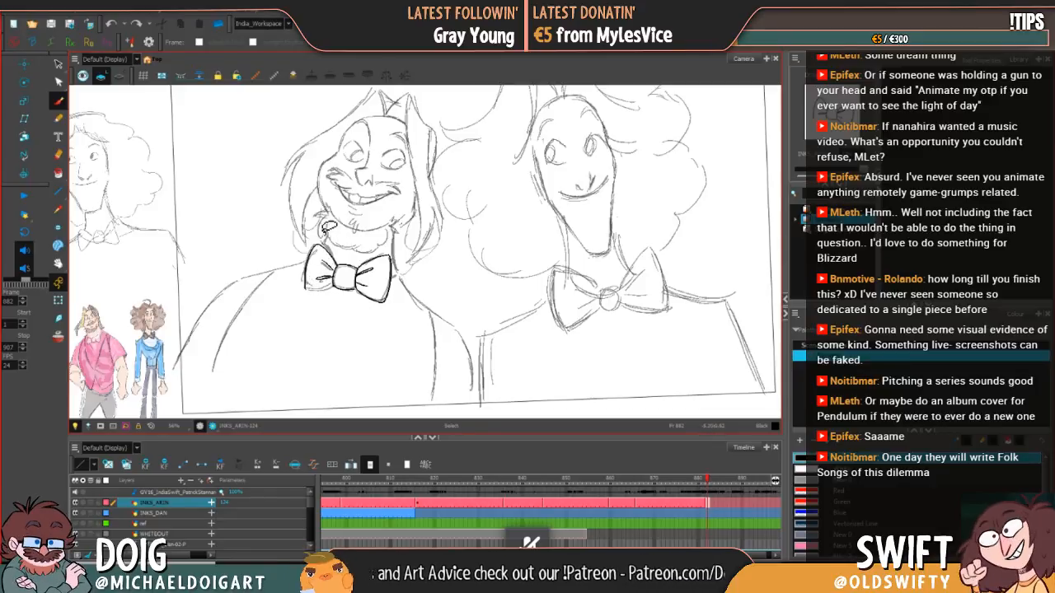
pyautogui.moveTo(322, 247); pyautogui.dragTo(307, 285)
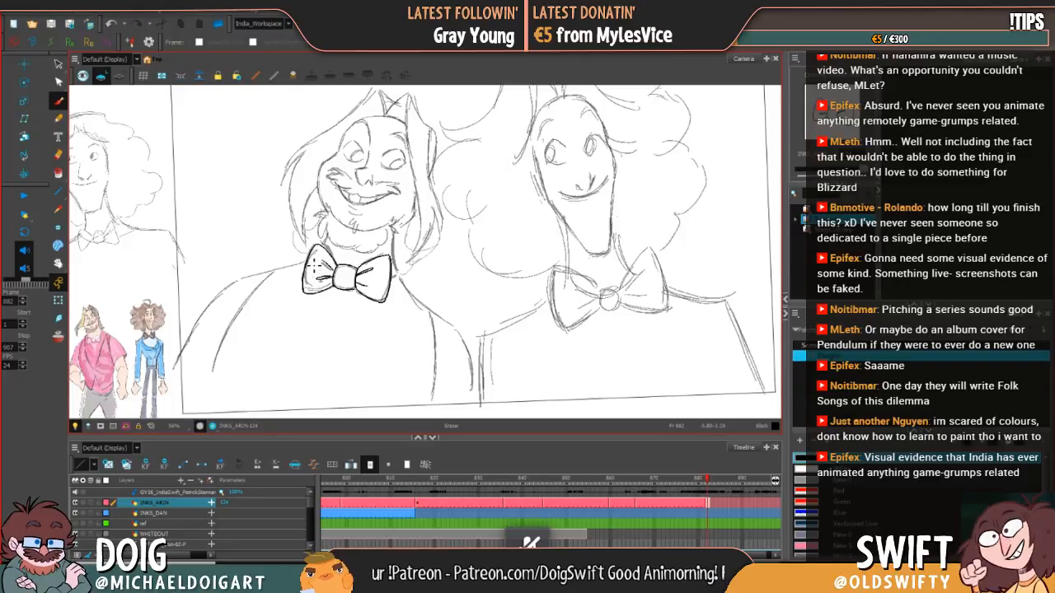
pyautogui.hotkey('alt', 'b')
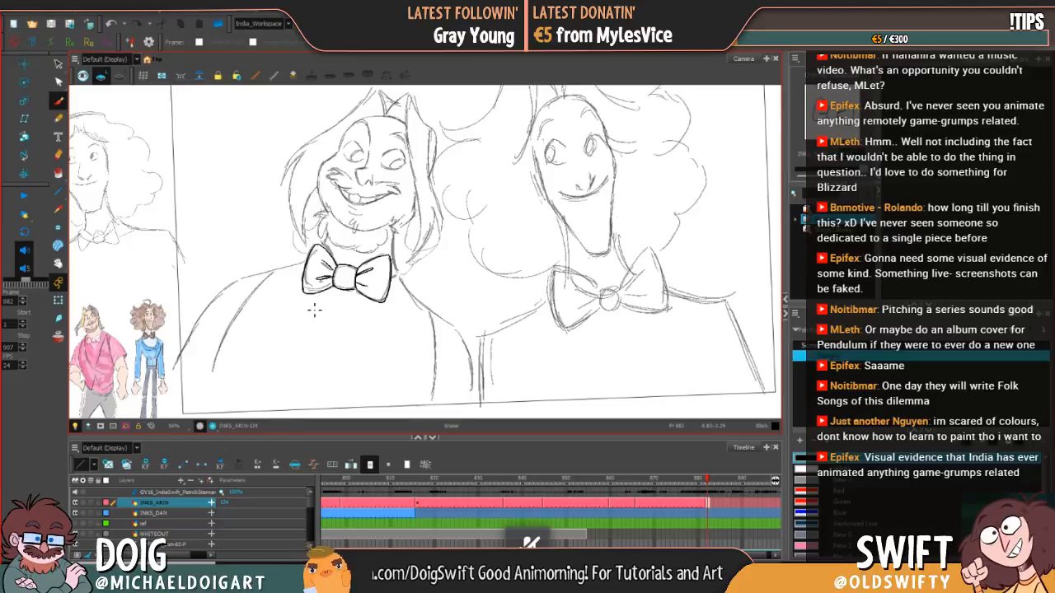
# Step: Ink the outer contour of the left sleeve from the lower arm up toward the shoulder
pyautogui.moveTo(423, 345)
pyautogui.mouseDown()
pyautogui.moveTo(421, 356)
pyautogui.moveTo(431, 351)
pyautogui.mouseUp()
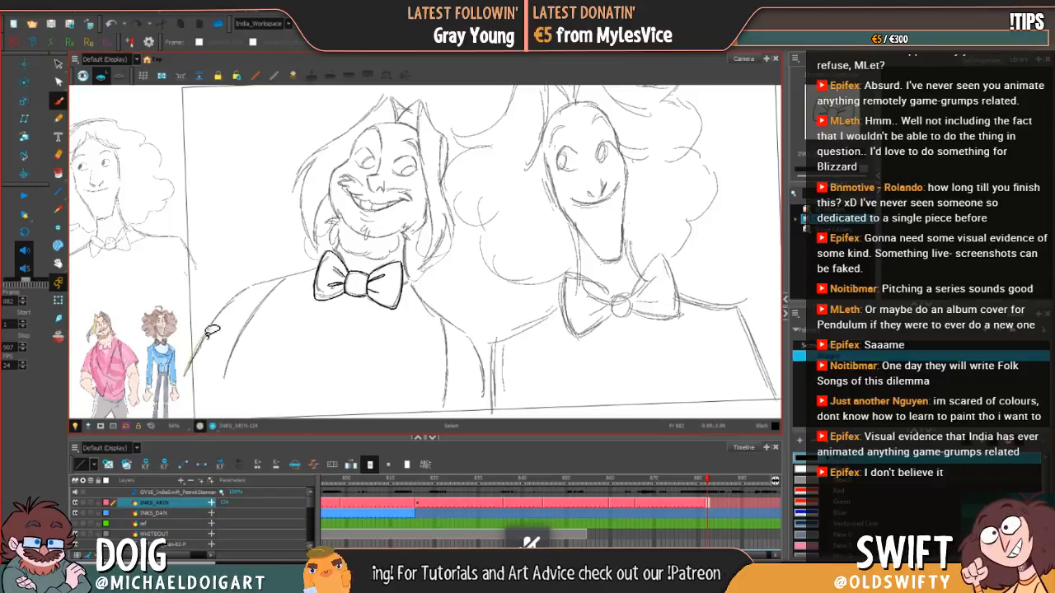
pyautogui.moveTo(189, 373)
pyautogui.mouseDown()
pyautogui.moveTo(230, 307)
pyautogui.moveTo(277, 278)
pyautogui.mouseUp()
pyautogui.moveTo(442, 312)
pyautogui.mouseDown()
pyautogui.moveTo(429, 261)
pyautogui.moveTo(464, 233)
pyautogui.mouseUp()
pyautogui.moveTo(339, 331); pyautogui.dragTo(361, 294)
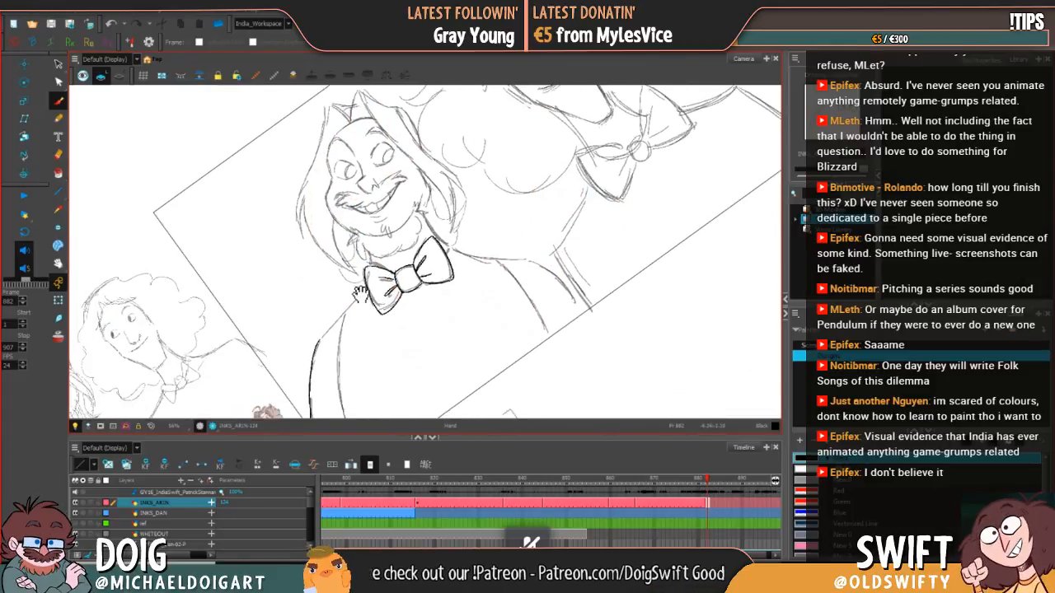
# Step: Ink the left shoulder line joining the sleeve contour to the bow tie, undoing and redrawing it until smooth
pyautogui.moveTo(325, 342)
pyautogui.mouseDown()
pyautogui.moveTo(370, 288)
pyautogui.moveTo(351, 314)
pyautogui.mouseUp()
pyautogui.hotkey('ctrl', 'z')
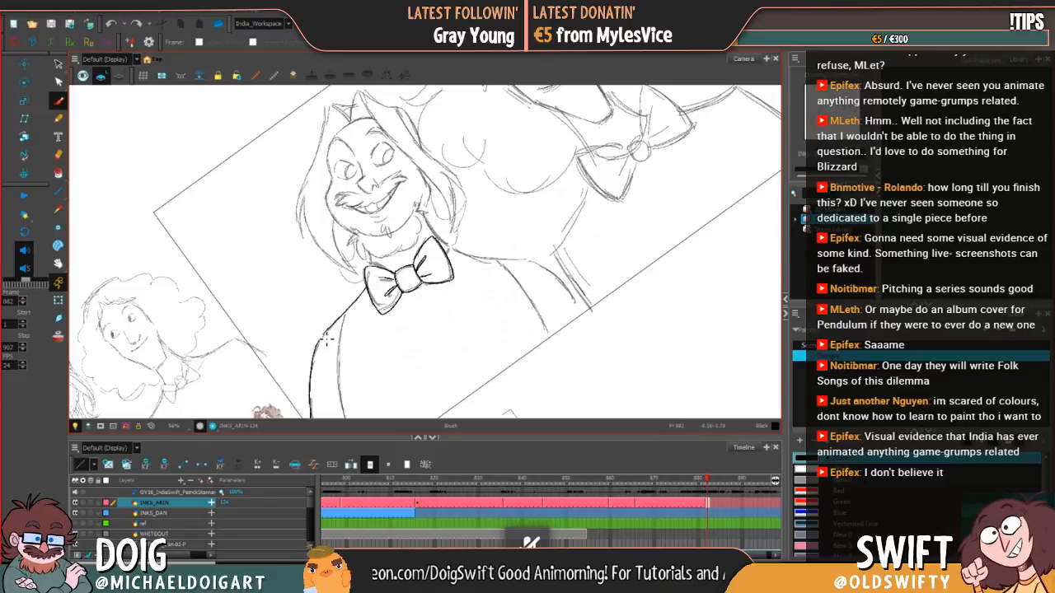
pyautogui.press('ctrl')
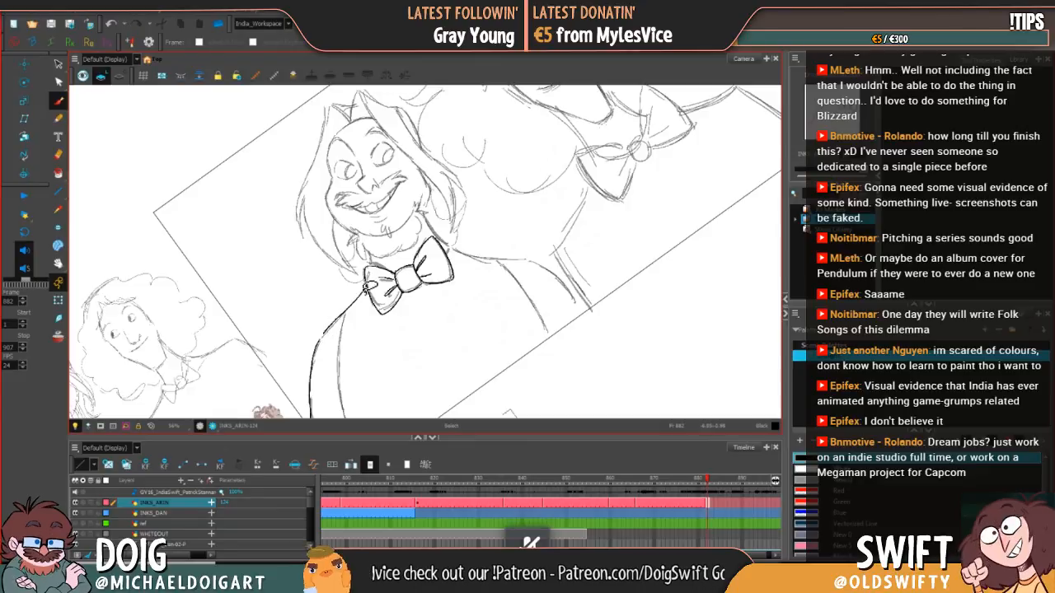
pyautogui.moveTo(338, 328); pyautogui.dragTo(317, 356)
pyautogui.hotkey('ctrl', 'z')
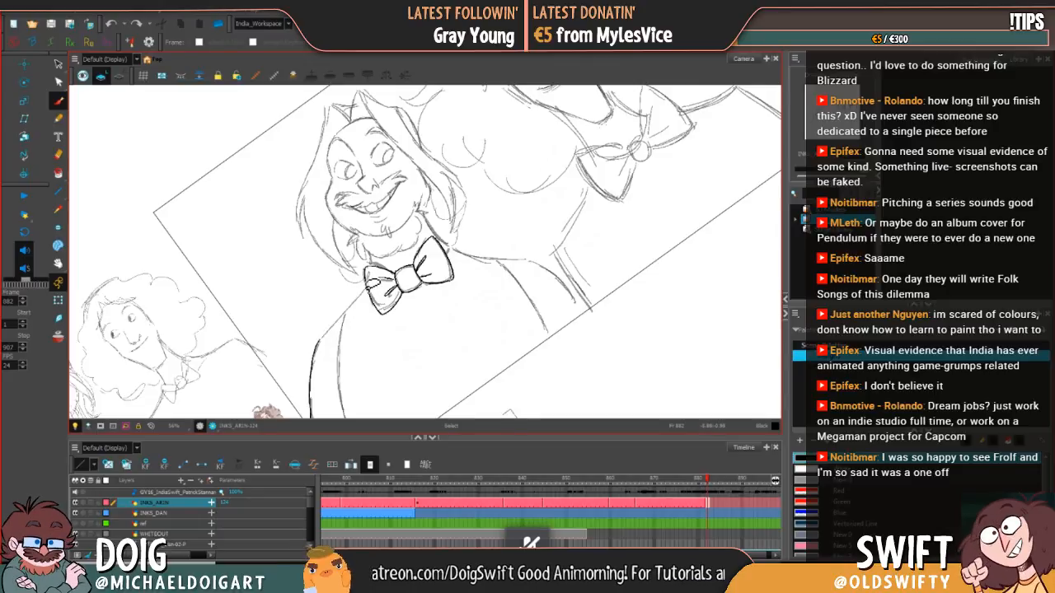
pyautogui.moveTo(366, 286); pyautogui.dragTo(336, 326)
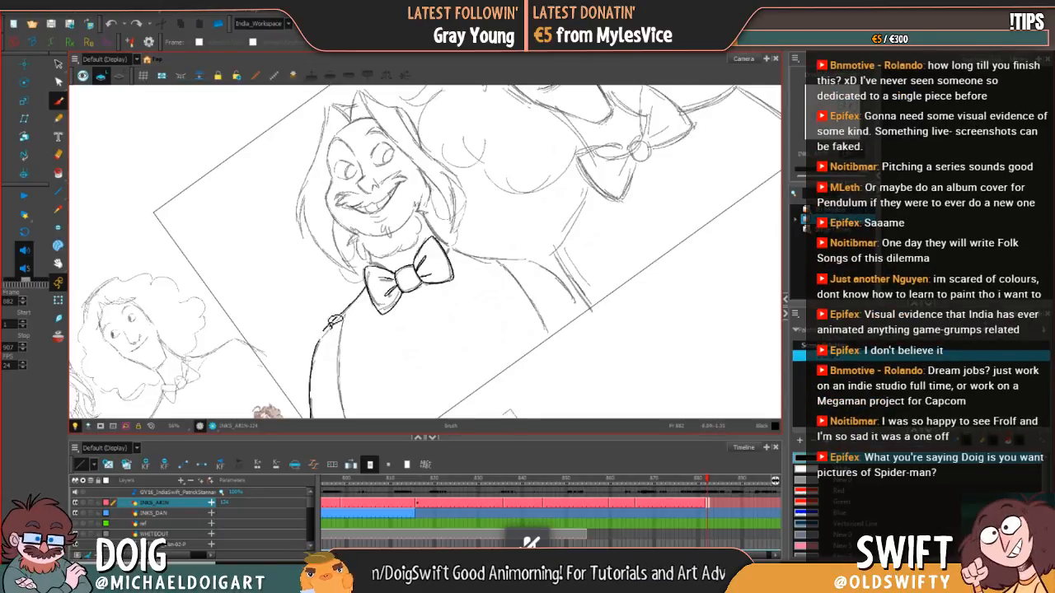
pyautogui.hotkey('ctrl', 'z')
pyautogui.moveTo(368, 289)
pyautogui.mouseDown()
pyautogui.moveTo(325, 336)
pyautogui.moveTo(317, 392)
pyautogui.moveTo(313, 347)
pyautogui.moveTo(340, 371)
pyautogui.moveTo(295, 325)
pyautogui.moveTo(323, 341)
pyautogui.moveTo(315, 373)
pyautogui.mouseUp()
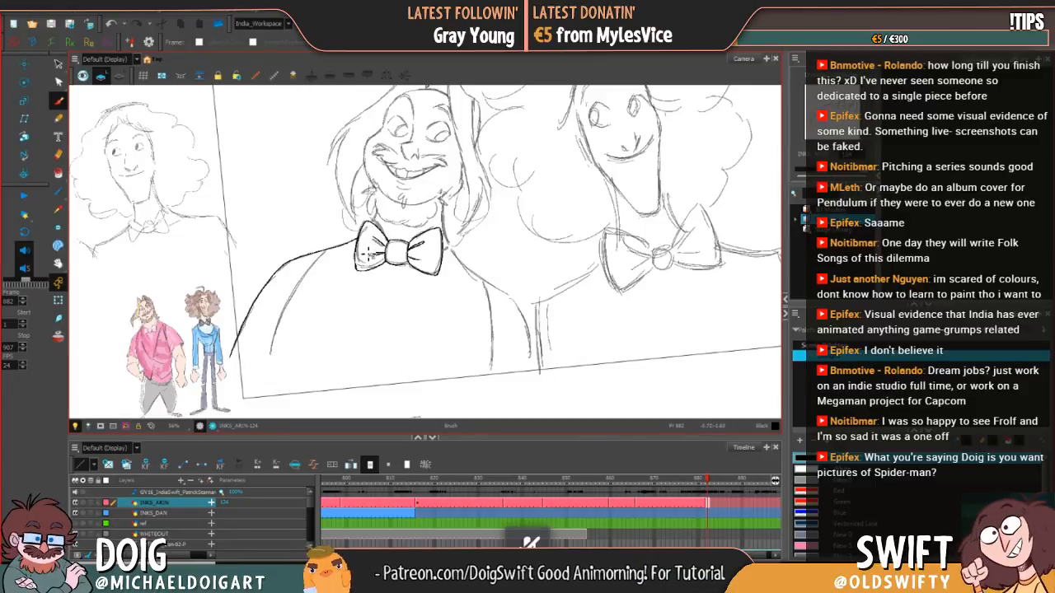
pyautogui.moveTo(450, 231); pyautogui.dragTo(439, 231)
pyautogui.scroll(-2, 442, 231)
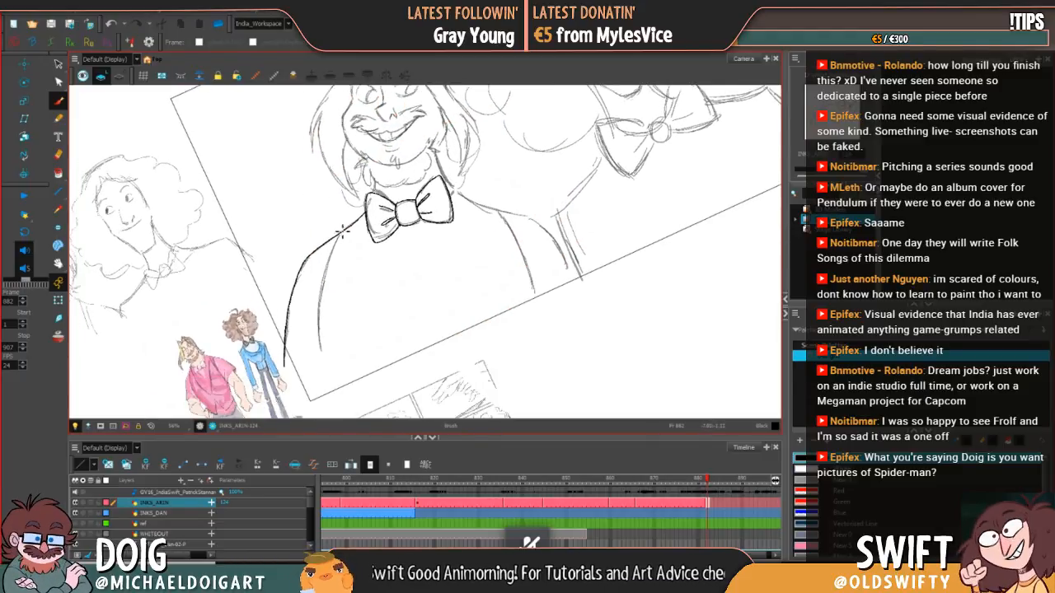
# Step: Ink the inner line of the left sleeve from the shoulder down past the panel edge, undoing and redrawing the stroke
pyautogui.moveTo(343, 238)
pyautogui.mouseDown()
pyautogui.moveTo(322, 322)
pyautogui.moveTo(333, 403)
pyautogui.mouseUp()
pyautogui.moveTo(411, 380); pyautogui.dragTo(348, 374)
pyautogui.hotkey('ctrl', 'z')
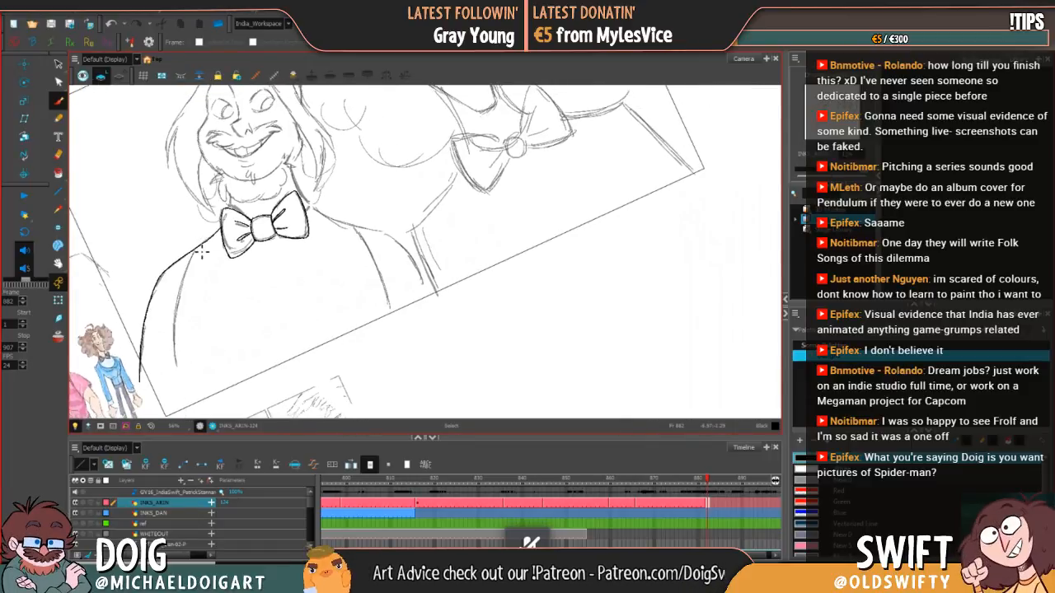
pyautogui.moveTo(264, 274); pyautogui.dragTo(341, 218)
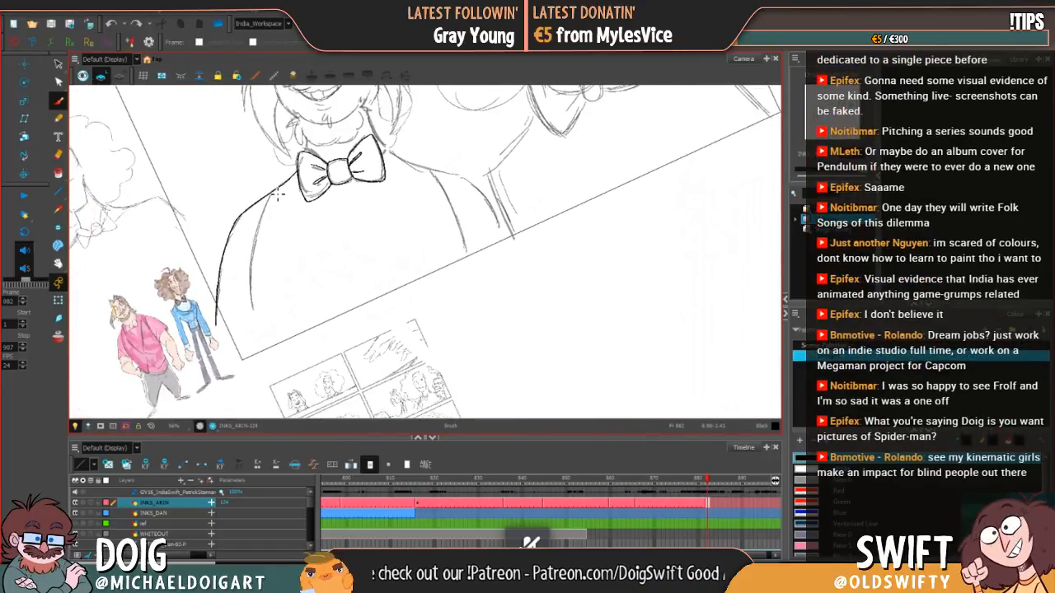
pyautogui.moveTo(274, 189)
pyautogui.mouseDown()
pyautogui.moveTo(253, 262)
pyautogui.moveTo(265, 358)
pyautogui.mouseUp()
pyautogui.moveTo(452, 338); pyautogui.dragTo(292, 415)
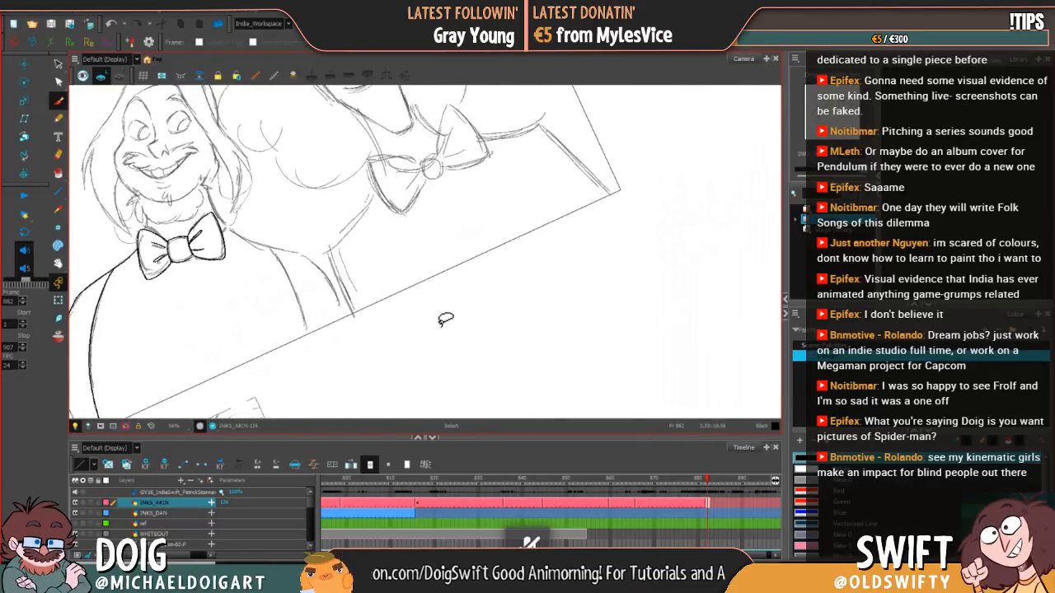
# Step: Ink the right neck and shoulder line from the bow tie down along the outer contour of the right sleeve
pyautogui.moveTo(462, 328); pyautogui.dragTo(421, 382)
pyautogui.moveTo(337, 305); pyautogui.dragTo(343, 356)
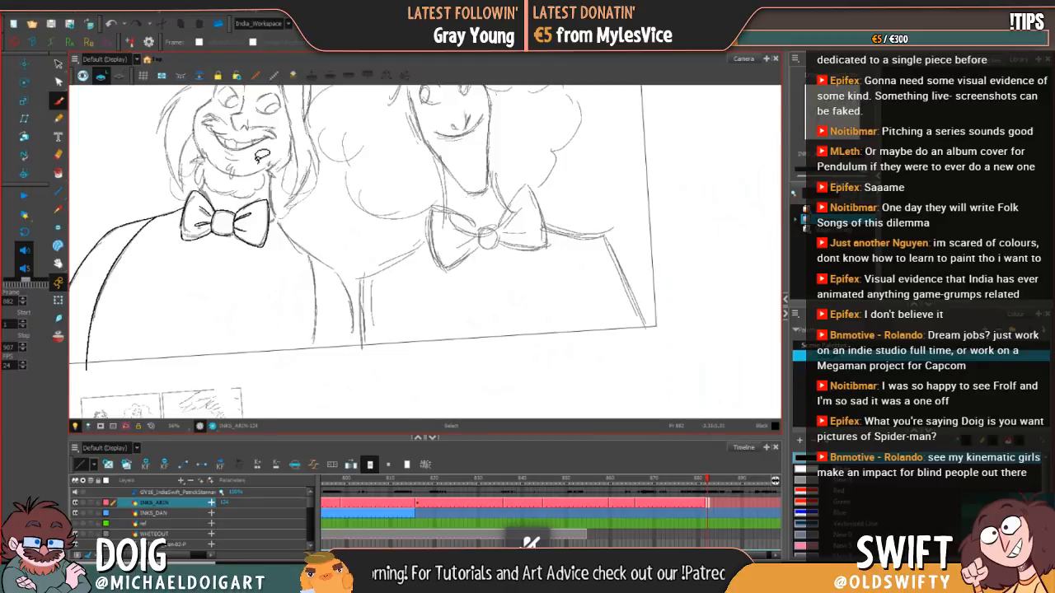
pyautogui.moveTo(280, 221)
pyautogui.mouseDown()
pyautogui.moveTo(347, 285)
pyautogui.moveTo(360, 354)
pyautogui.moveTo(406, 375)
pyautogui.moveTo(491, 365)
pyautogui.mouseUp()
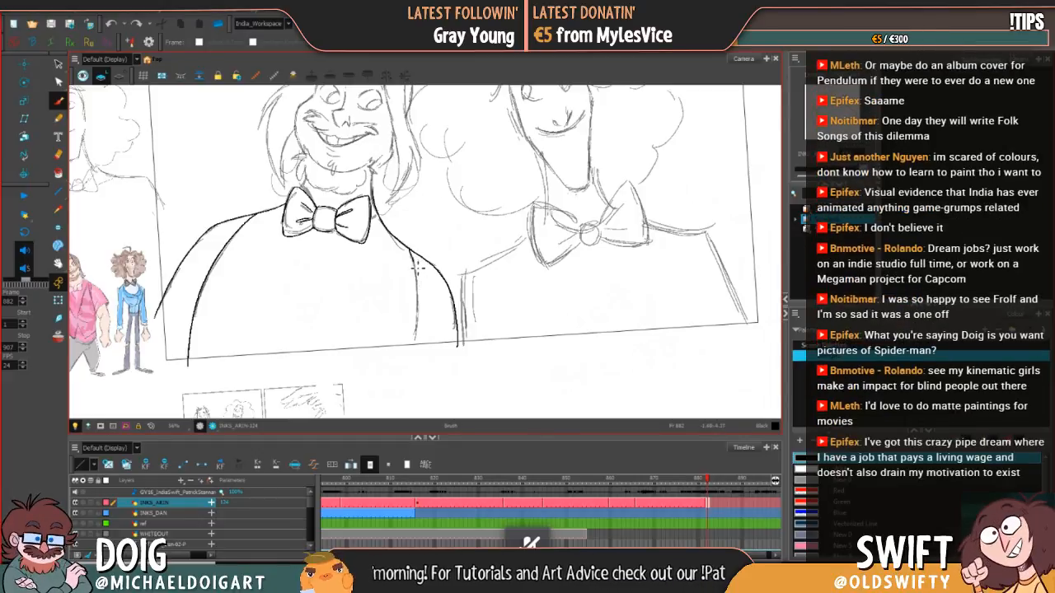
# Step: Ink the inner line of the right sleeve from the shoulder to below the panel edge, replacing the first stroke
pyautogui.moveTo(412, 252); pyautogui.dragTo(414, 352)
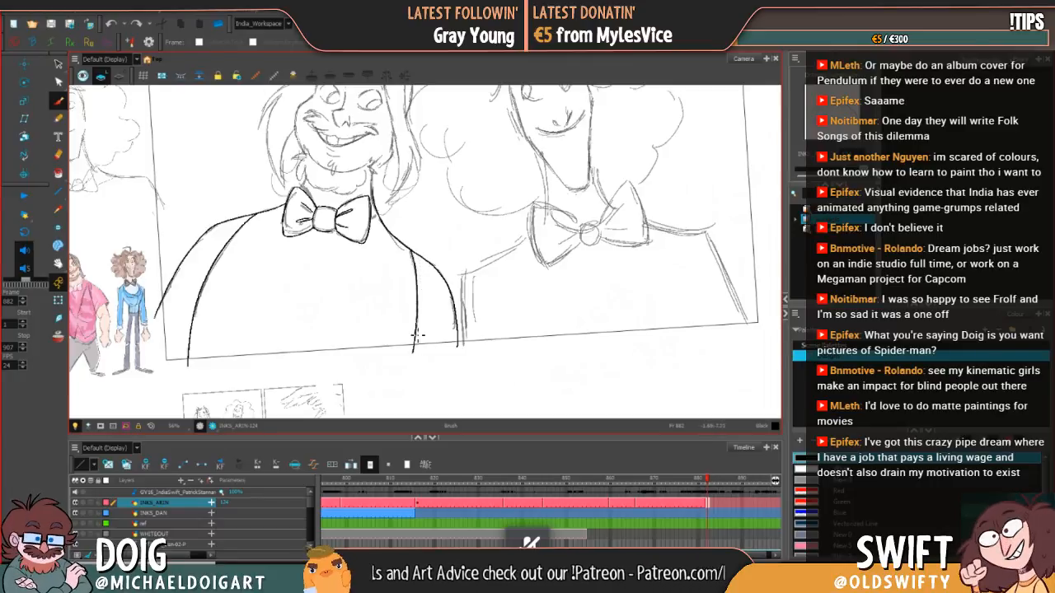
pyautogui.hotkey('alt', 's')
pyautogui.hotkey('ctrl', 'z')
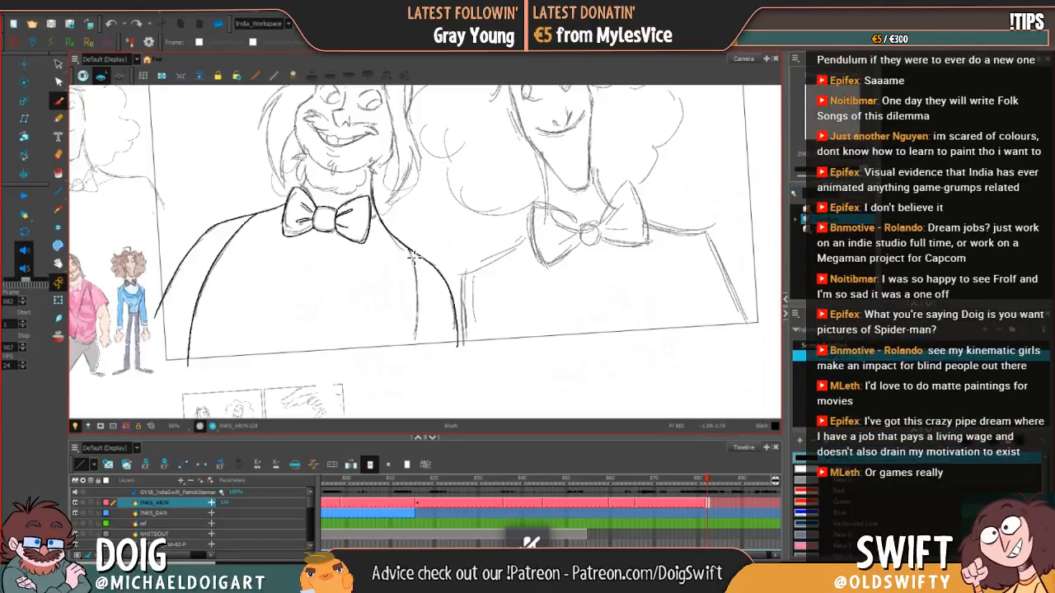
pyautogui.moveTo(416, 257)
pyautogui.mouseDown()
pyautogui.moveTo(416, 360)
pyautogui.moveTo(470, 354)
pyautogui.moveTo(445, 388)
pyautogui.mouseUp()
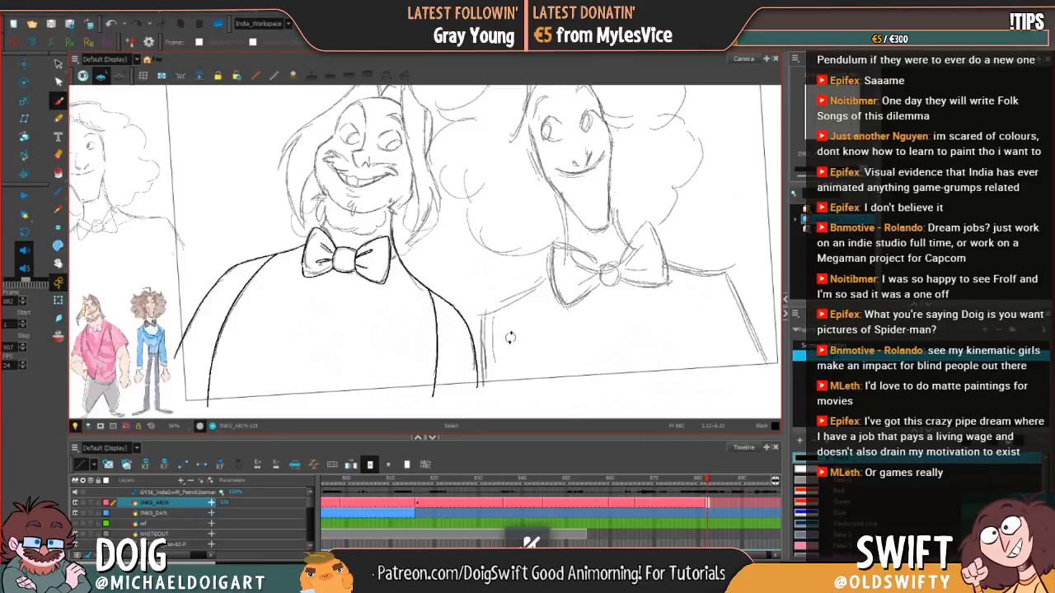
# Step: Ink the bearded character's right-hand eye with its upper lid and solid black pupil, redoing the rough pupil strokes
pyautogui.moveTo(510, 338)
pyautogui.mouseDown()
pyautogui.moveTo(523, 302)
pyautogui.moveTo(493, 335)
pyautogui.moveTo(476, 417)
pyautogui.mouseUp()
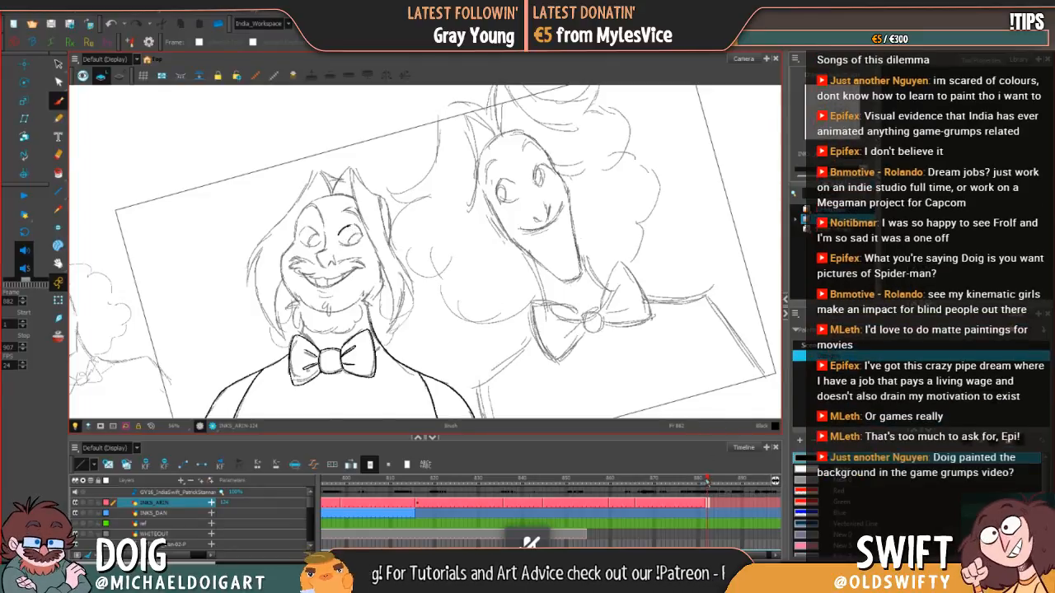
pyautogui.press('.')
pyautogui.press(',')
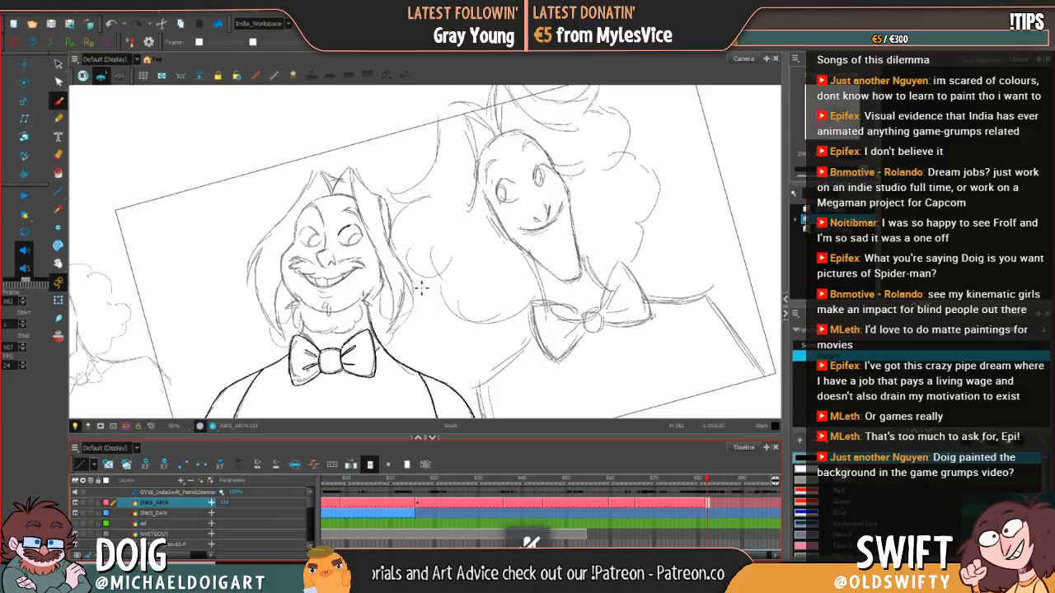
pyautogui.hotkey('alt', 'e')
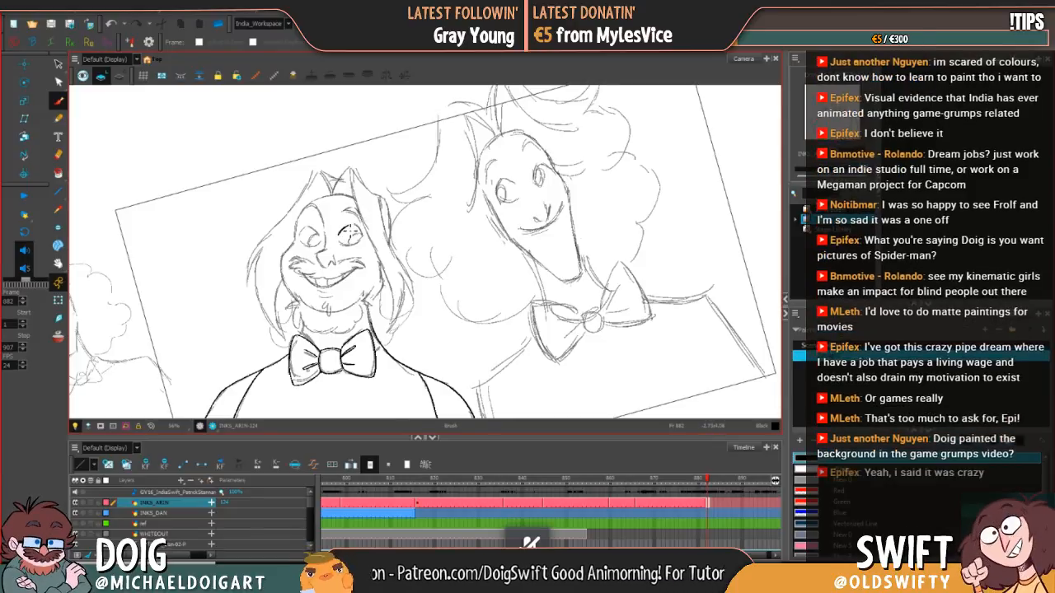
pyautogui.hotkey('alt', 's')
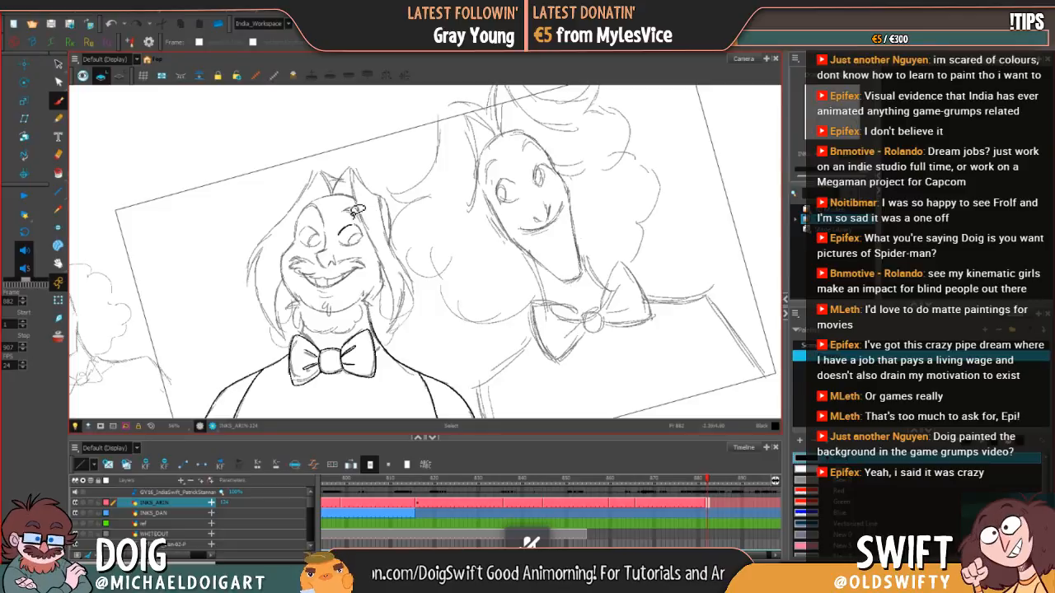
pyautogui.hotkey('alt', 'b')
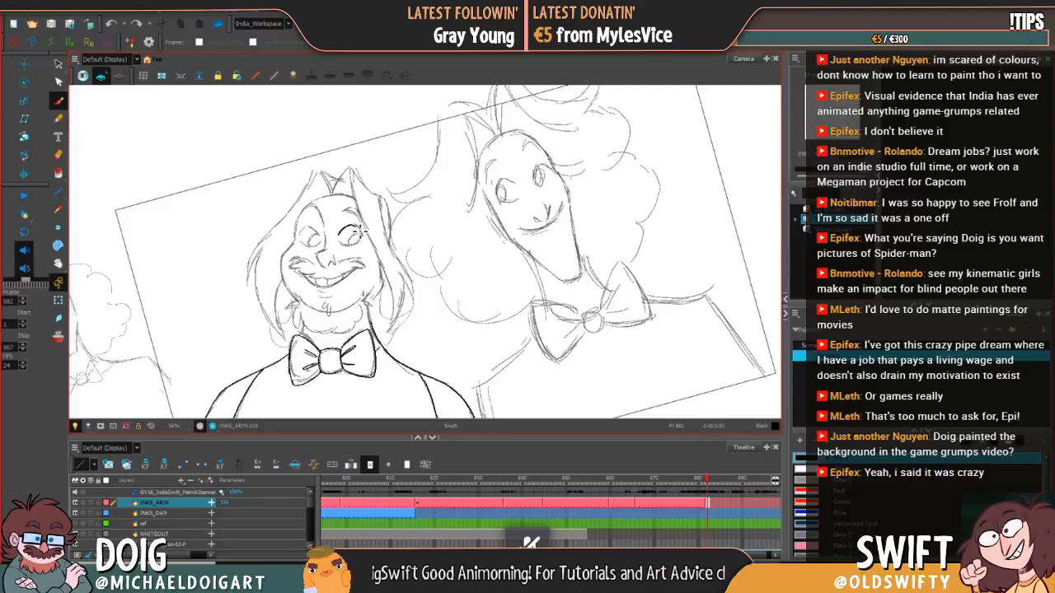
pyautogui.hotkey('alt', 'b')
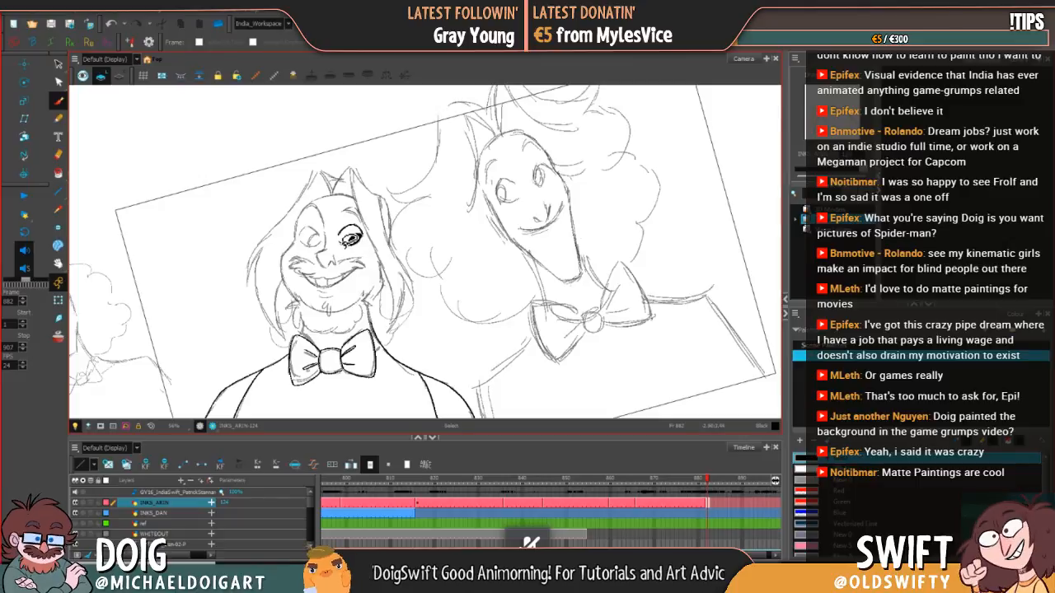
pyautogui.hotkey('ctrl', 'z')
pyautogui.moveTo(358, 235); pyautogui.dragTo(353, 242)
pyautogui.hotkey('ctrl', 'z')
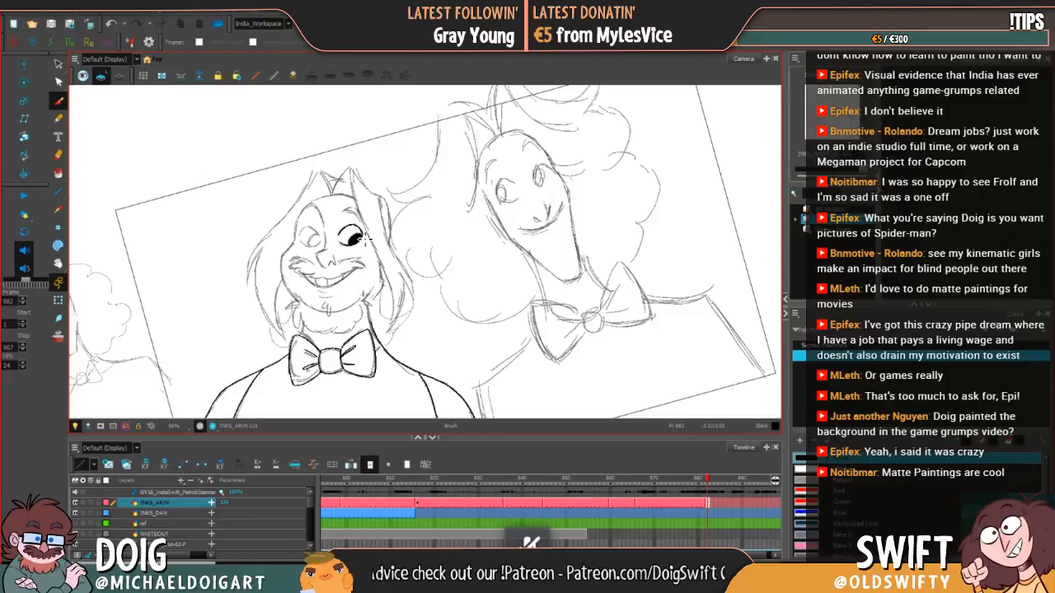
pyautogui.moveTo(360, 258); pyautogui.dragTo(379, 258)
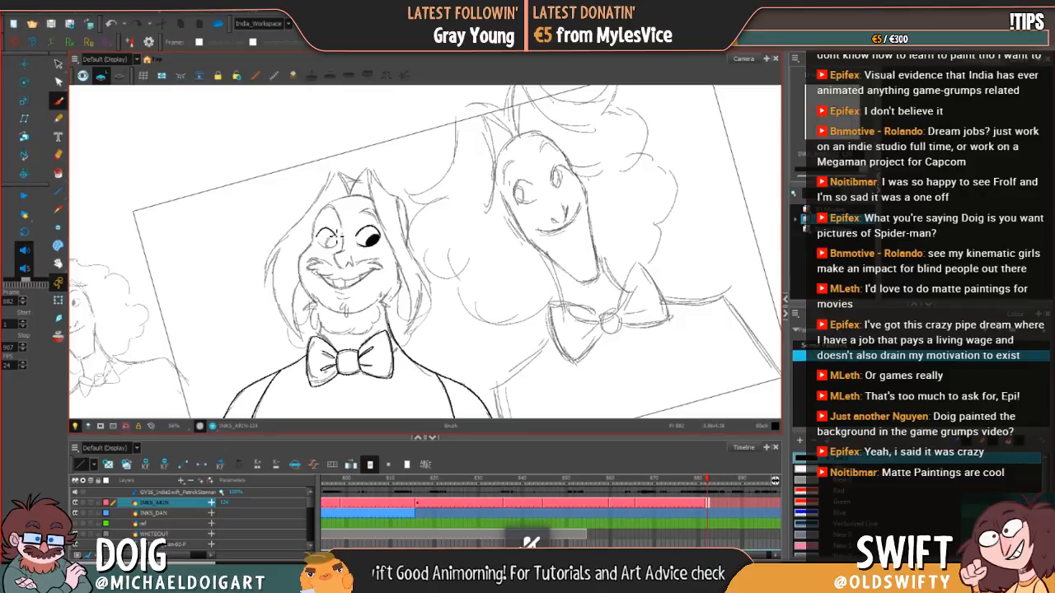
# Step: Ink the left-hand eye with its black pupil and outer curve, and touch up the other pupil
pyautogui.moveTo(332, 233); pyautogui.dragTo(338, 240)
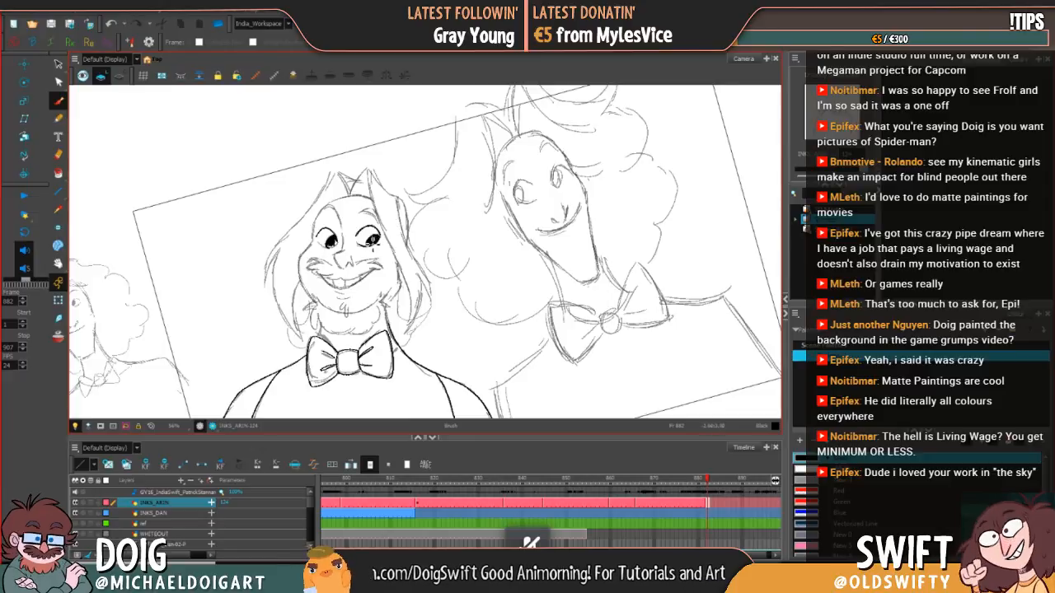
pyautogui.moveTo(371, 240); pyautogui.dragTo(368, 243)
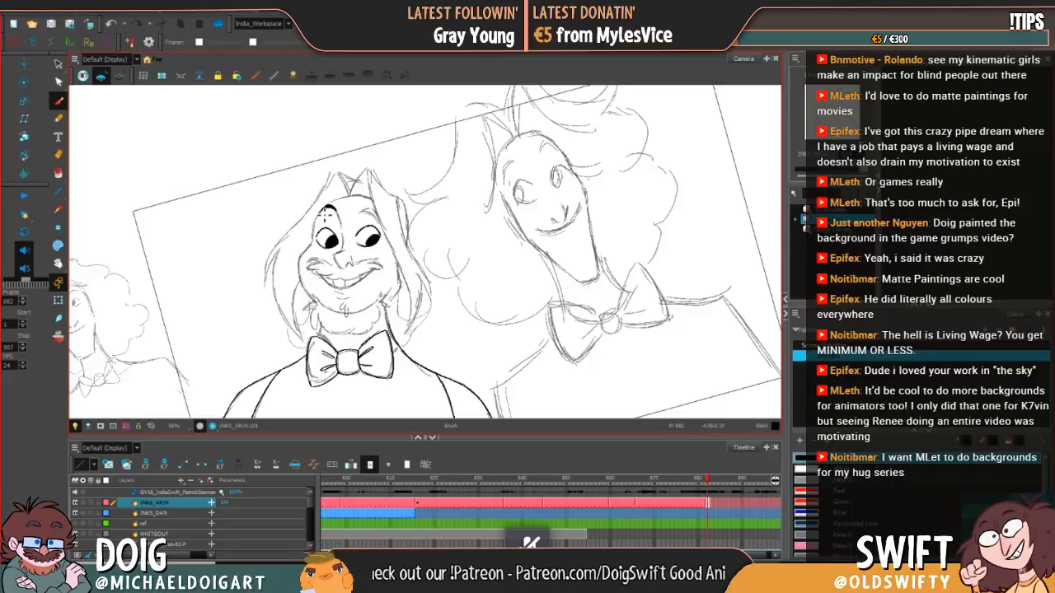
pyautogui.moveTo(326, 211)
pyautogui.mouseDown()
pyautogui.moveTo(314, 231)
pyautogui.moveTo(322, 244)
pyautogui.mouseUp()
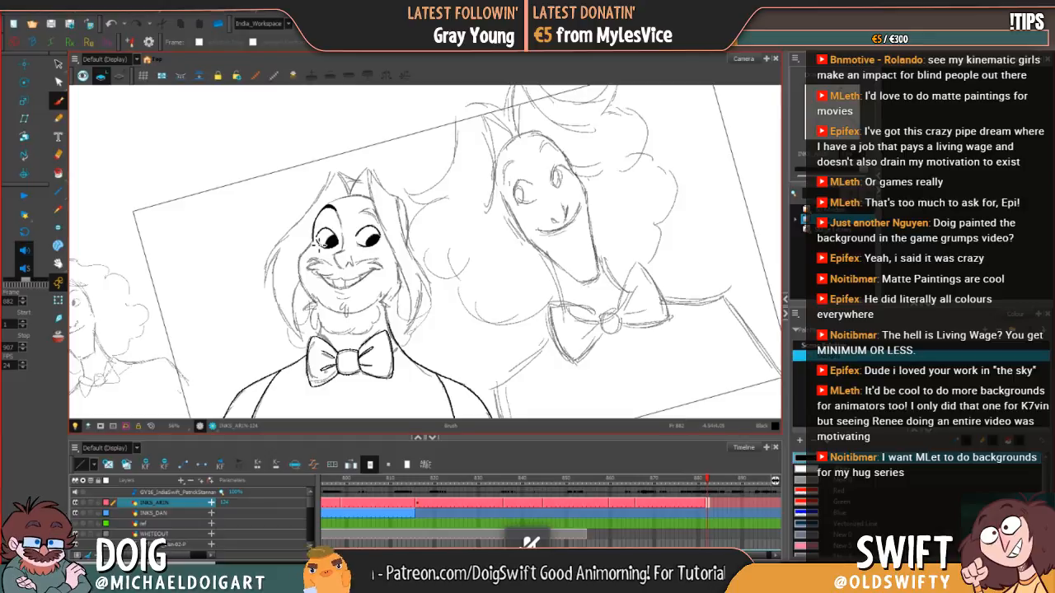
# Step: Ink the left cheek contour from the eye down to the jaw and the beard tuft at its end
pyautogui.moveTo(317, 244)
pyautogui.mouseDown()
pyautogui.moveTo(300, 266)
pyautogui.moveTo(312, 247)
pyautogui.moveTo(302, 273)
pyautogui.moveTo(318, 307)
pyautogui.mouseUp()
pyautogui.hotkey('ctrl', 'z')
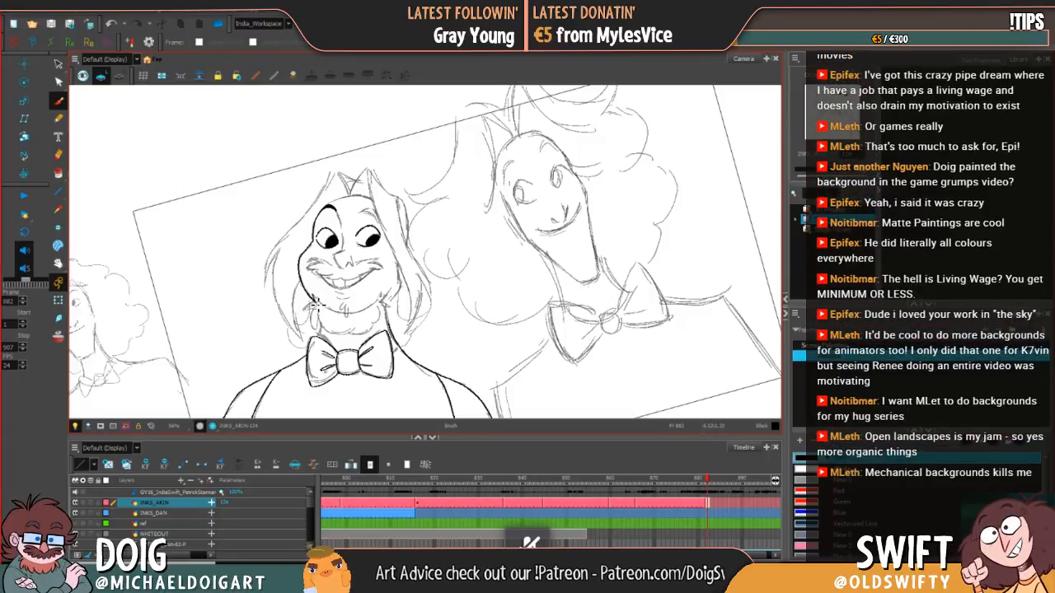
pyautogui.hotkey('alt', 's')
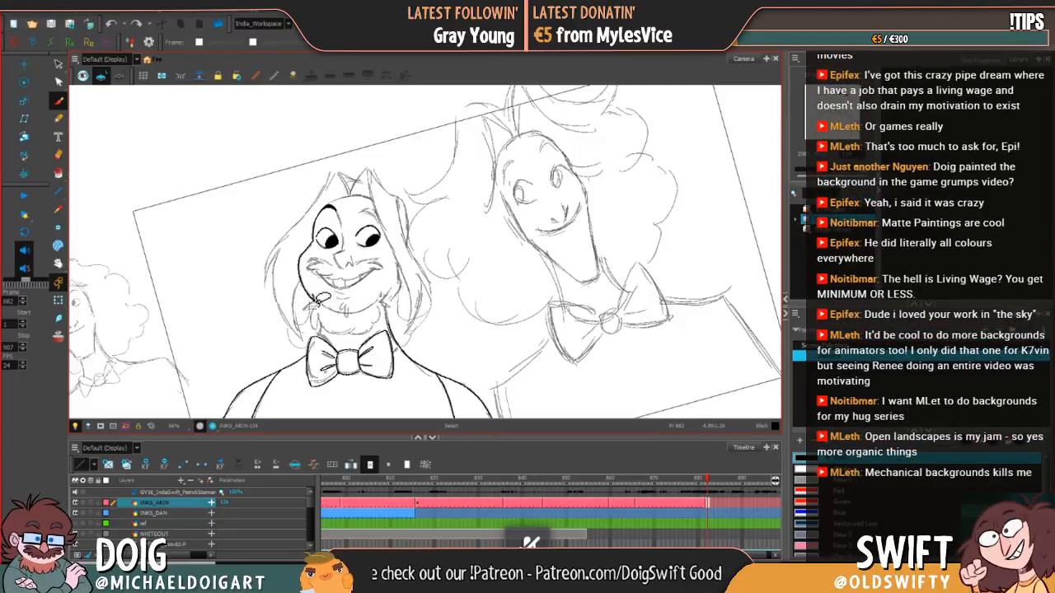
pyautogui.moveTo(317, 306); pyautogui.dragTo(308, 313)
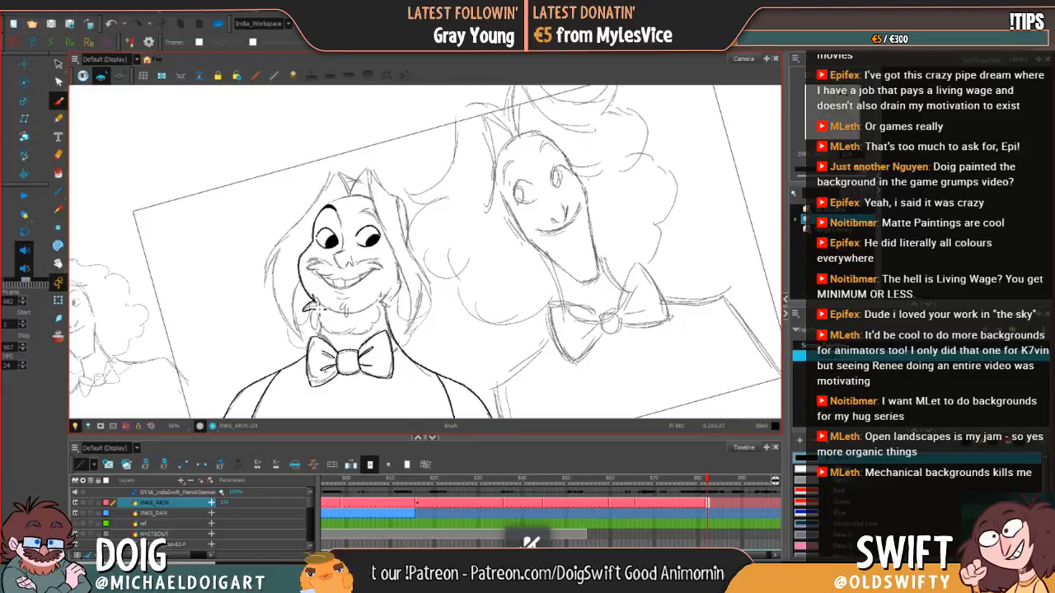
pyautogui.hotkey('alt', 'b')
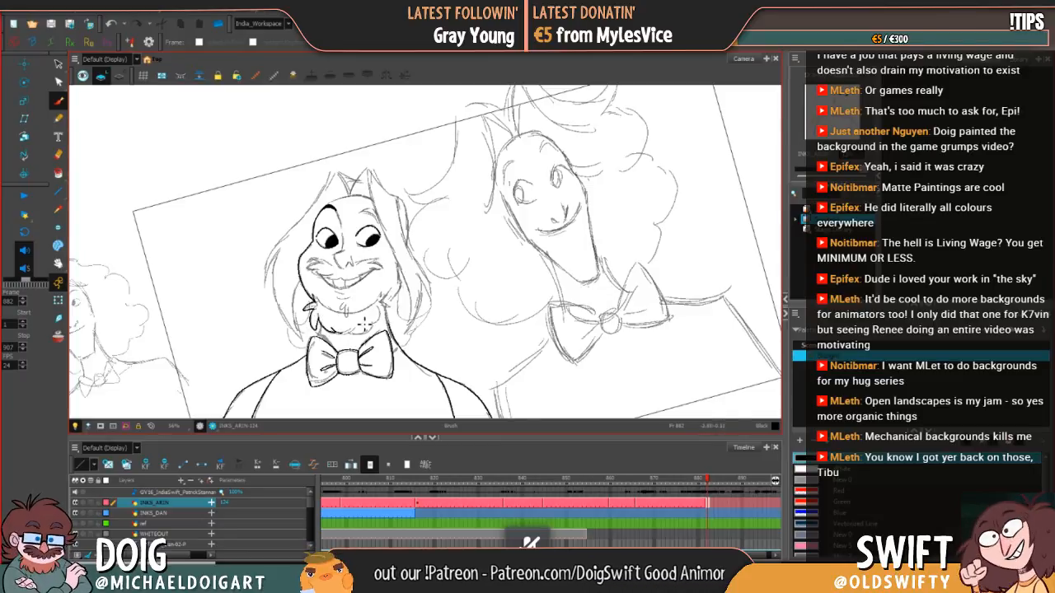
# Step: Ink the jagged lower edge of the beard above the bow tie, redrawing the undone stroke
pyautogui.hotkey('ctrl', 'z')
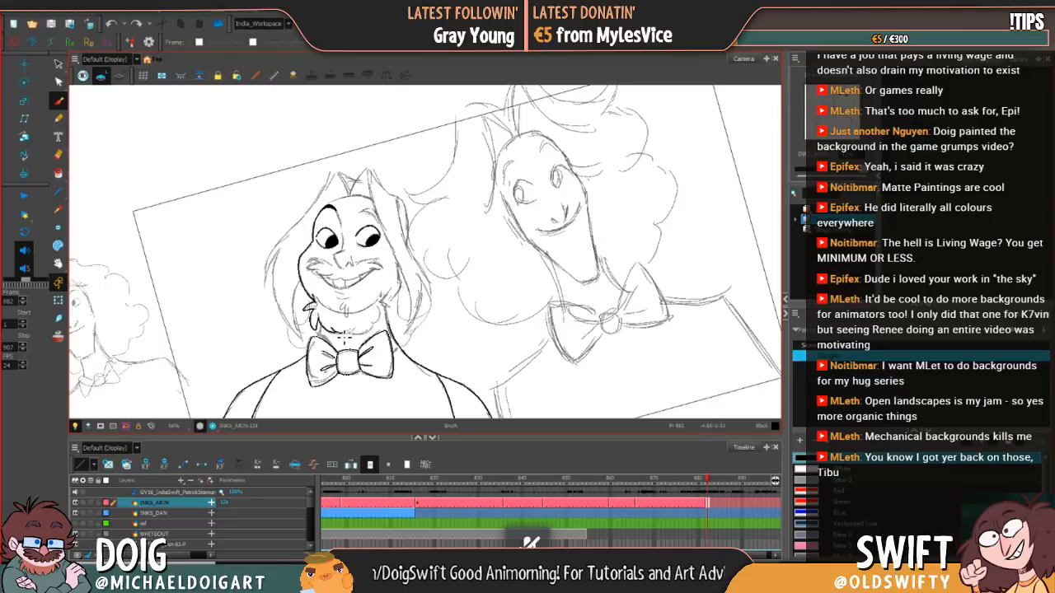
pyautogui.moveTo(344, 338); pyautogui.dragTo(377, 327)
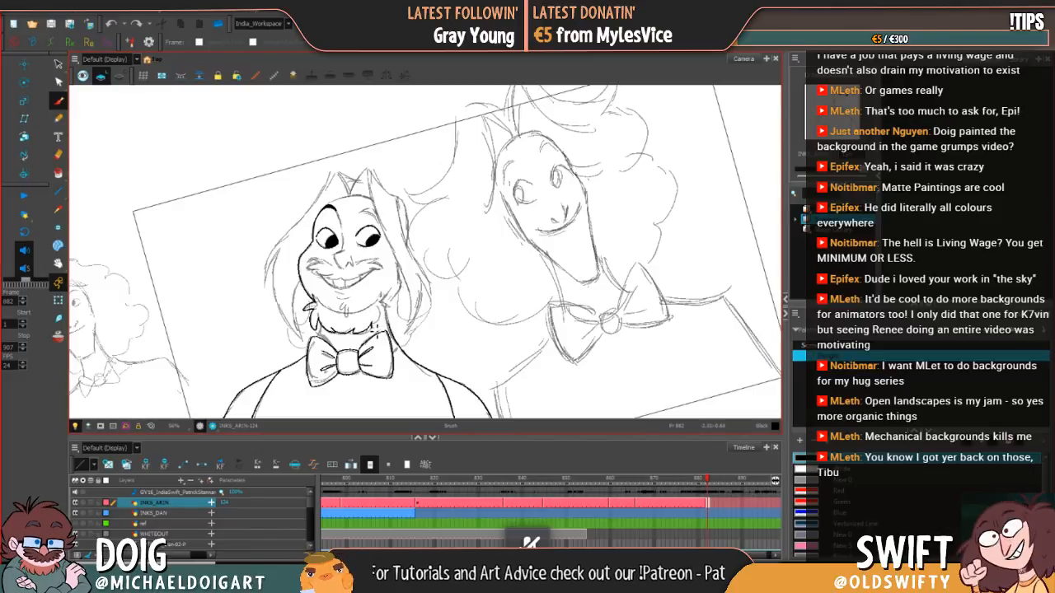
pyautogui.moveTo(374, 324)
pyautogui.mouseDown()
pyautogui.moveTo(385, 297)
pyautogui.moveTo(392, 310)
pyautogui.moveTo(381, 324)
pyautogui.mouseUp()
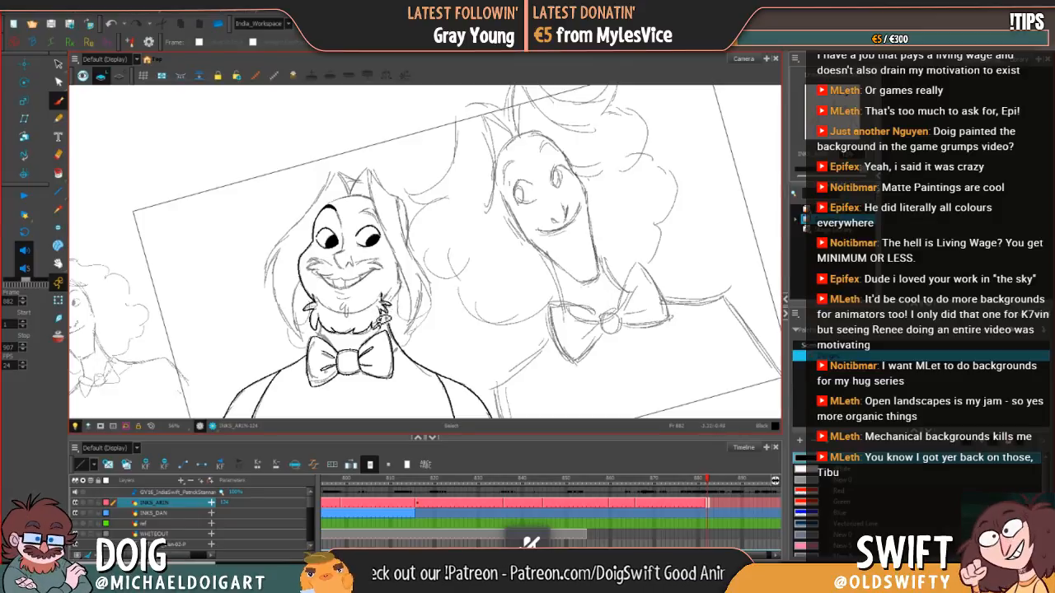
# Step: Undo the right beard strokes, re-ink the tuft at the right jaw and ink the small tuft on the chin
pyautogui.hotkey('ctrl', 'z')
pyautogui.hotkey('ctrl', 'z')
pyautogui.hotkey('ctrl', 'z')
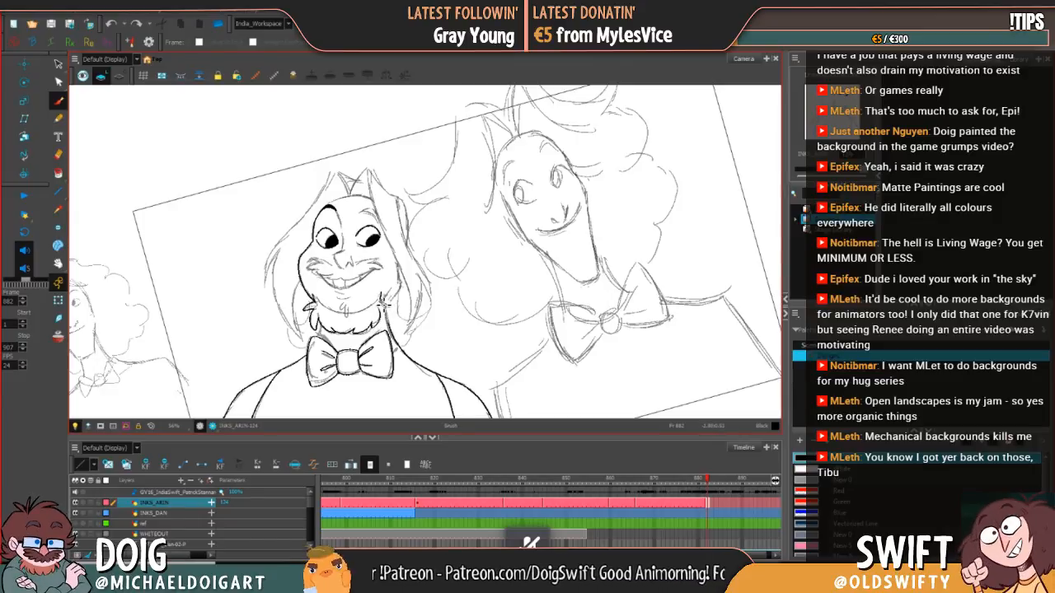
pyautogui.moveTo(382, 296); pyautogui.dragTo(388, 330)
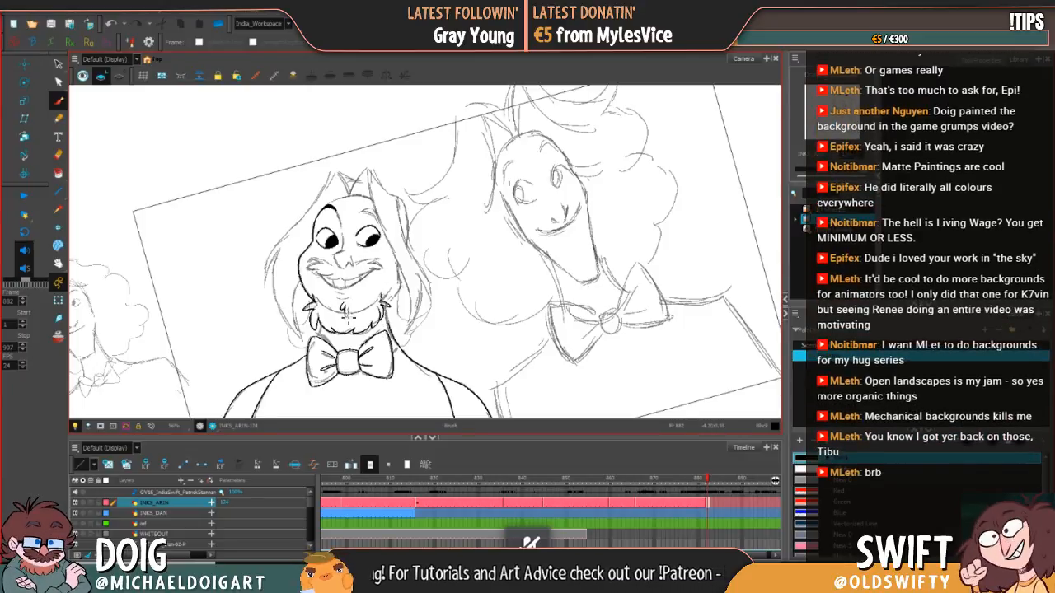
pyautogui.moveTo(351, 305); pyautogui.dragTo(348, 315)
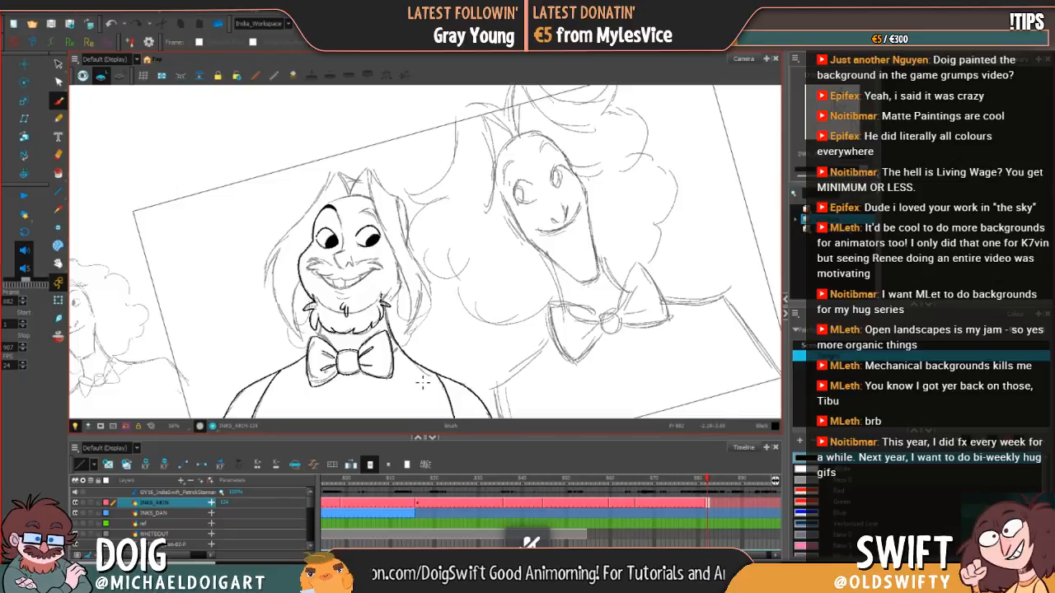
# Step: Ink the curved jawline below the mouth, joining the beard tufts on both sides of the face
pyautogui.hotkey('ctrl', 'alt')
pyautogui.moveTo(466, 321); pyautogui.dragTo(490, 303)
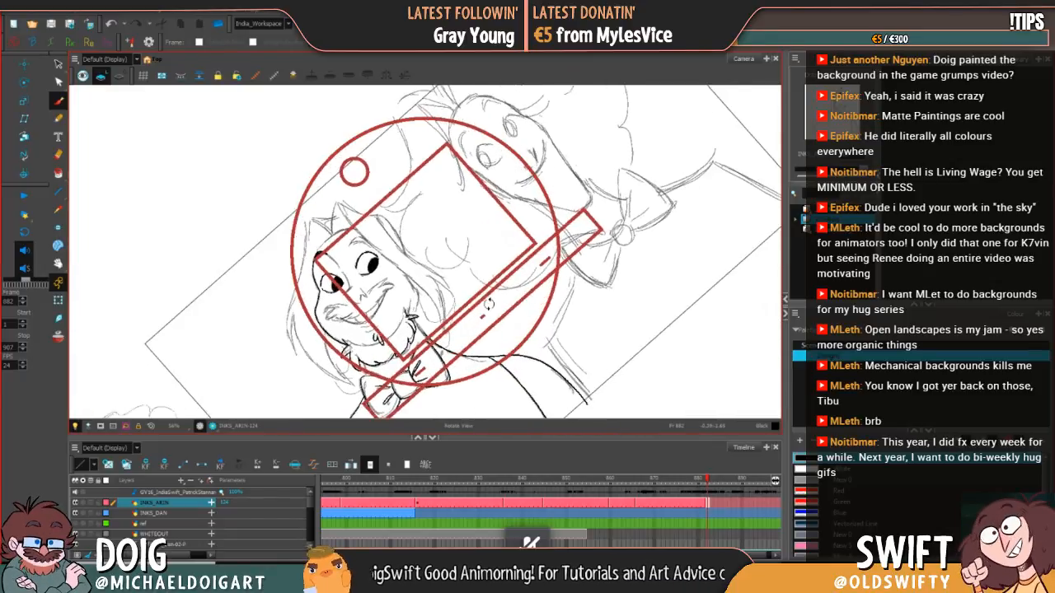
pyautogui.moveTo(409, 315)
pyautogui.mouseDown()
pyautogui.moveTo(402, 332)
pyautogui.moveTo(463, 376)
pyautogui.moveTo(332, 407)
pyautogui.moveTo(291, 372)
pyautogui.mouseUp()
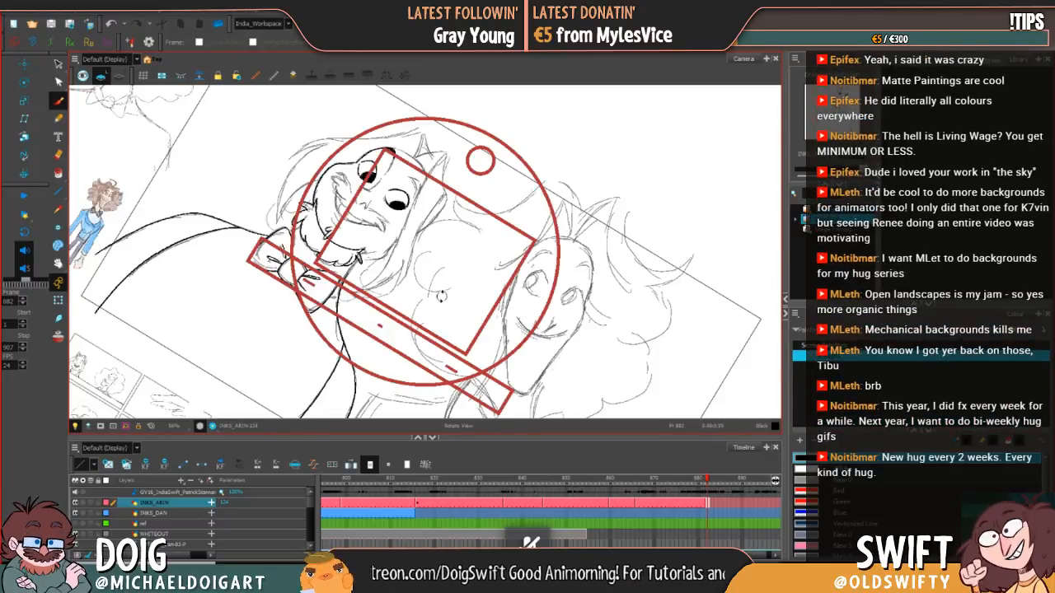
pyautogui.moveTo(445, 299); pyautogui.dragTo(463, 263)
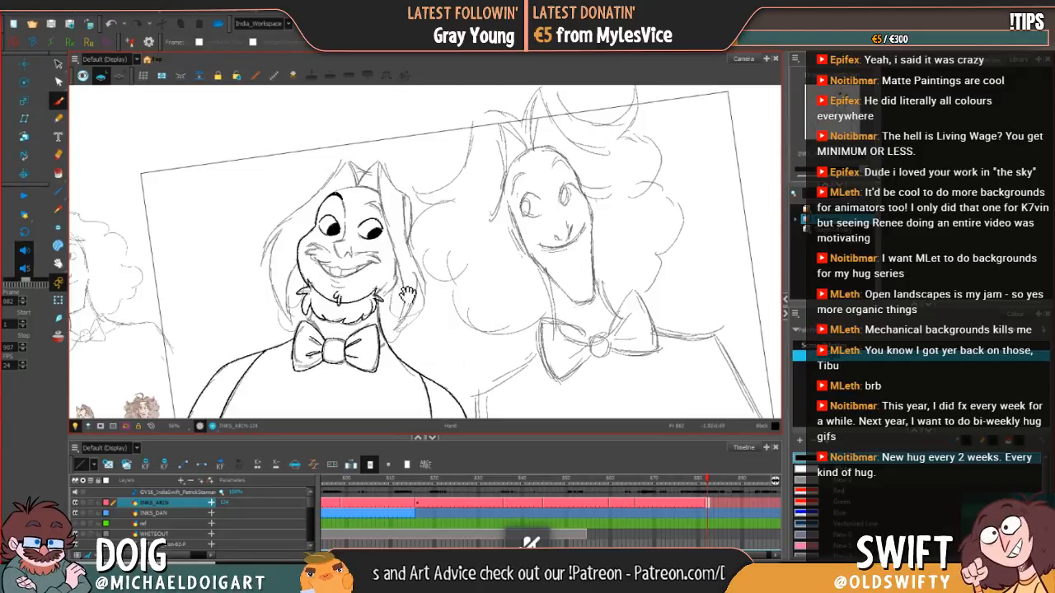
pyautogui.moveTo(407, 295); pyautogui.dragTo(396, 309)
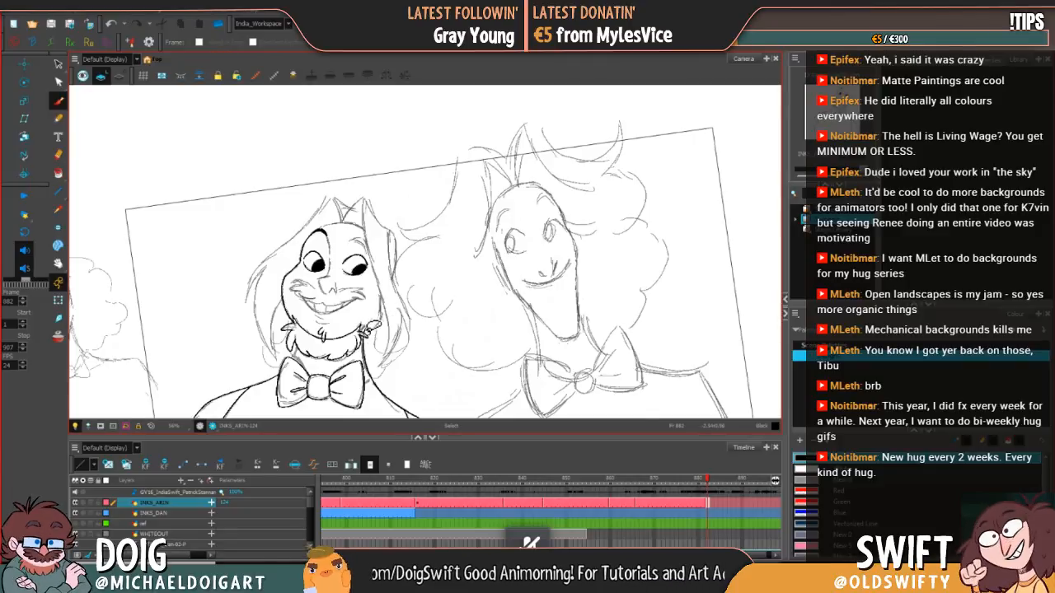
# Step: Ink the right cheek contour up from the beard tuft at the jaw, redrawing the undone strokes
pyautogui.moveTo(373, 326); pyautogui.dragTo(383, 294)
pyautogui.hotkey('ctrl', 'z')
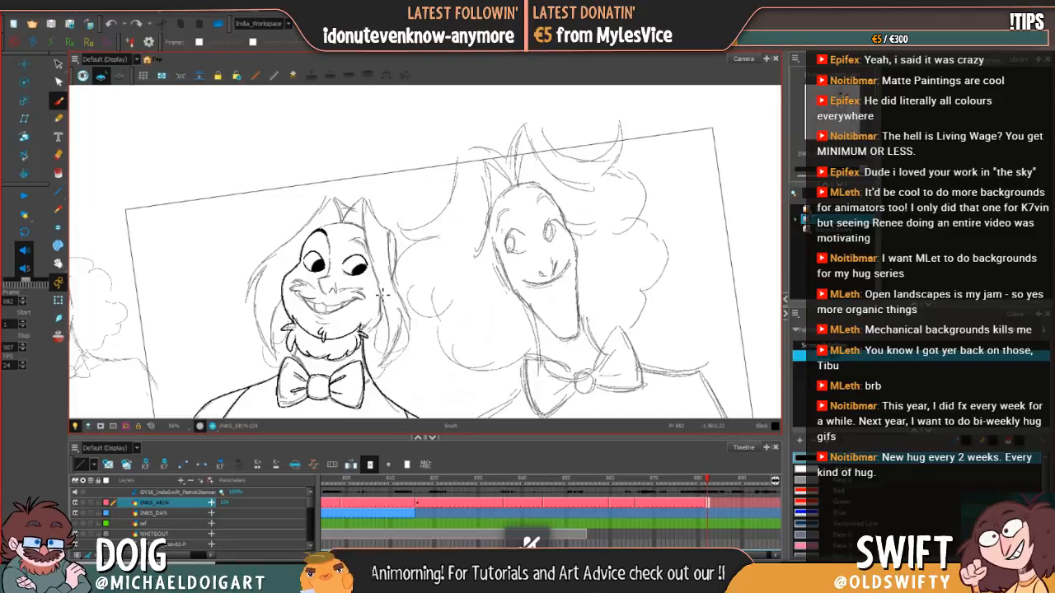
pyautogui.moveTo(380, 309)
pyautogui.mouseDown()
pyautogui.moveTo(386, 288)
pyautogui.moveTo(363, 337)
pyautogui.moveTo(369, 326)
pyautogui.mouseUp()
pyautogui.hotkey('ctrl', 'z')
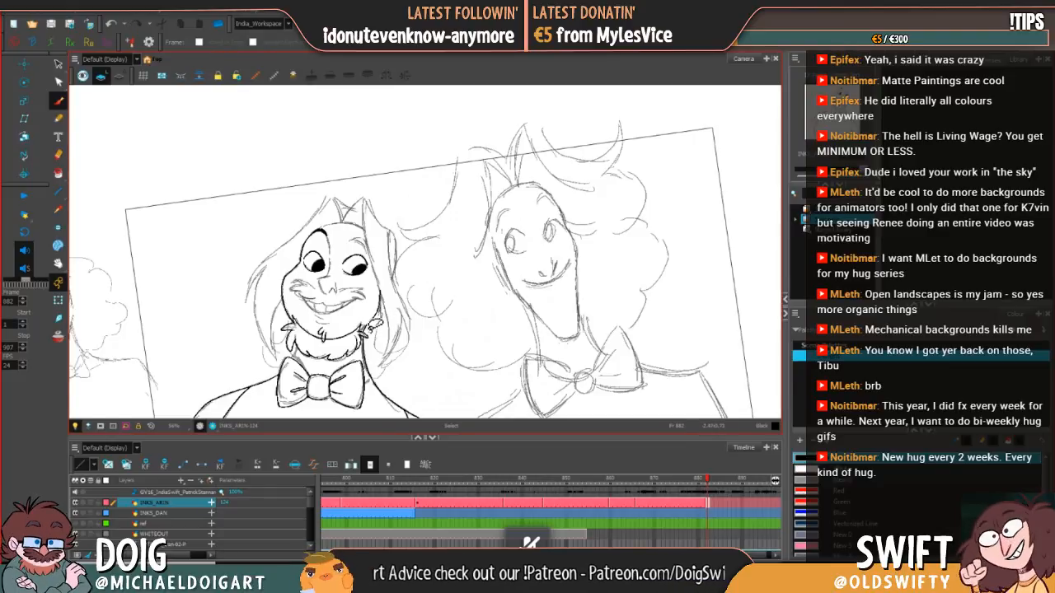
pyautogui.hotkey('ctrl', 'z')
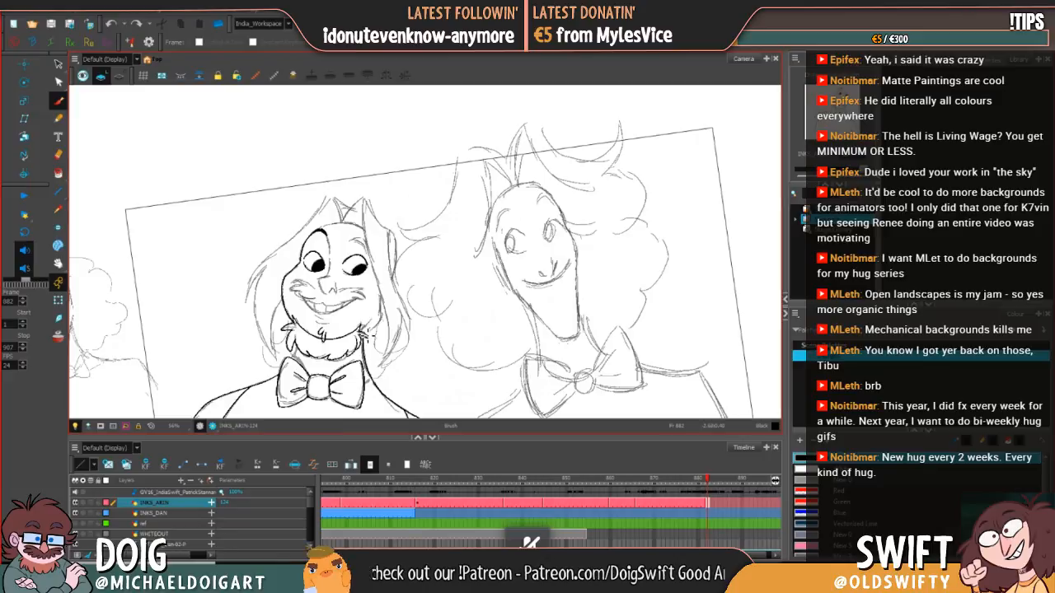
pyautogui.moveTo(383, 306); pyautogui.dragTo(376, 324)
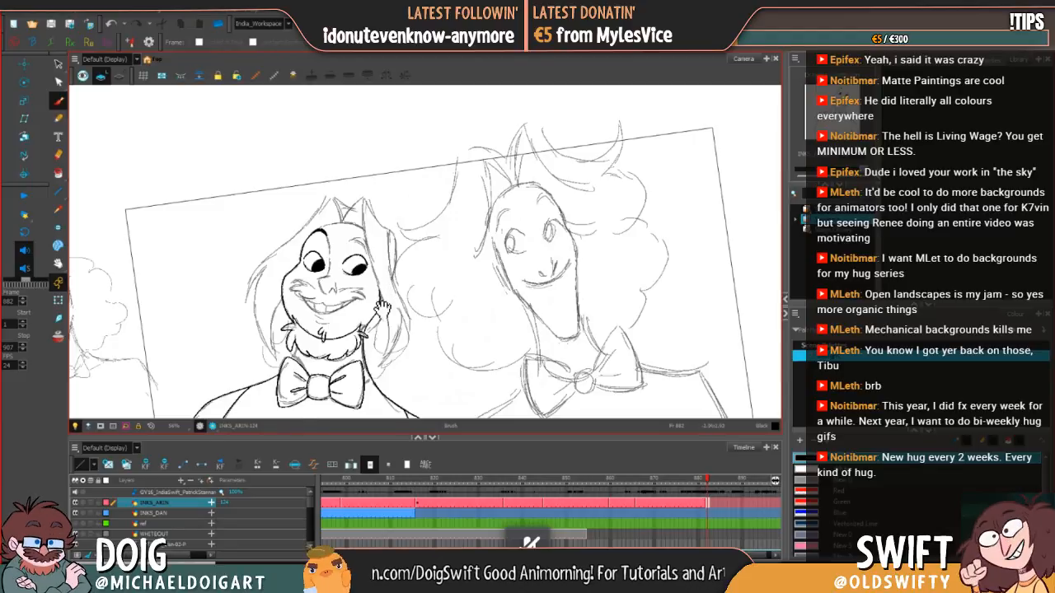
pyautogui.moveTo(382, 308); pyautogui.dragTo(381, 337)
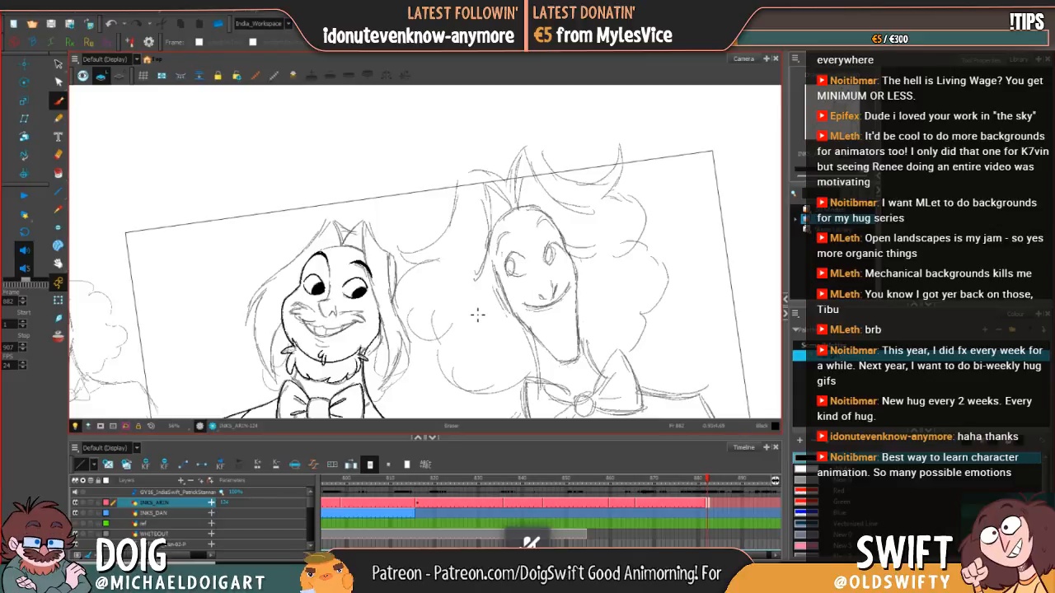
# Step: Touch up the outer end of the right eyebrow and ink the nose between the eyes, redrawing the undone strokes
pyautogui.hotkey('alt', 'b')
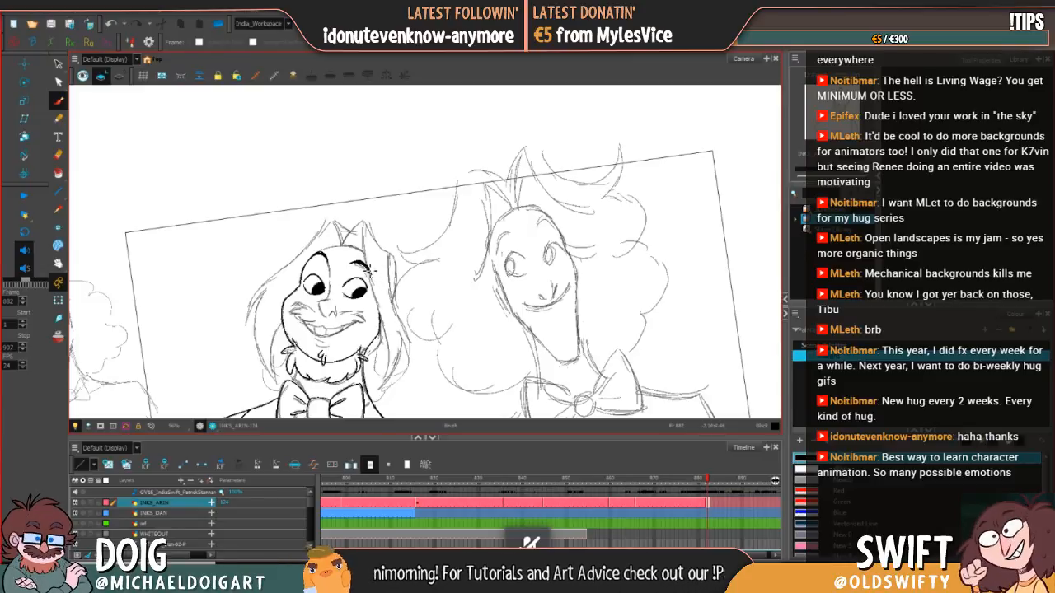
pyautogui.moveTo(368, 269); pyautogui.dragTo(374, 275)
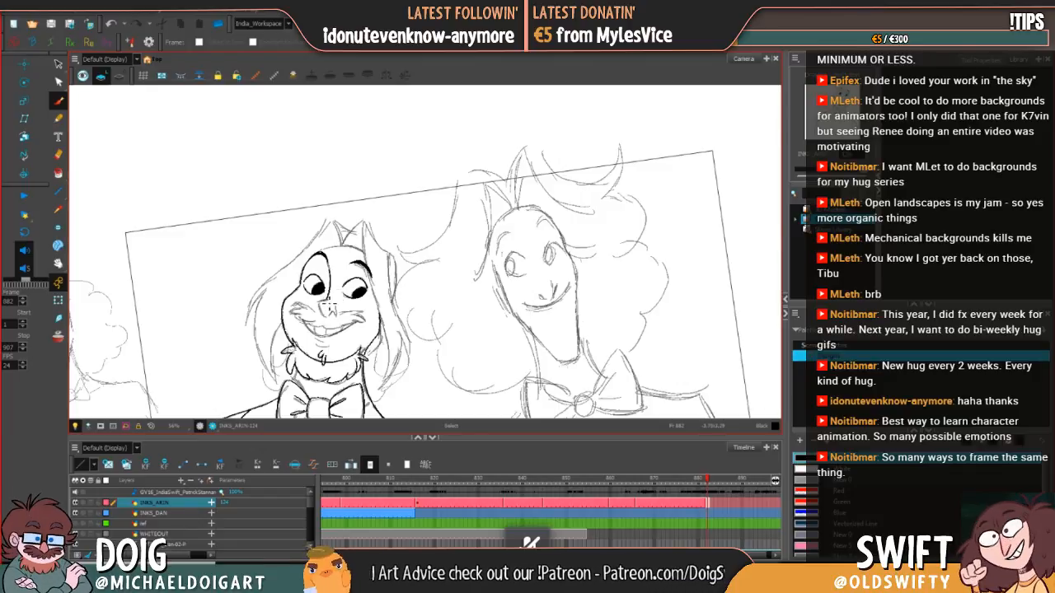
pyautogui.hotkey('ctrl', 'z')
pyautogui.moveTo(326, 307); pyautogui.dragTo(337, 314)
pyautogui.hotkey('ctrl', 'z')
pyautogui.hotkey('ctrl', 'z')
pyautogui.hotkey('ctrl', 'z')
pyautogui.hotkey('ctrl', 'z')
pyautogui.hotkey('ctrl', 'z')
pyautogui.hotkey('ctrl', 'z')
pyautogui.hotkey('ctrl', 'z')
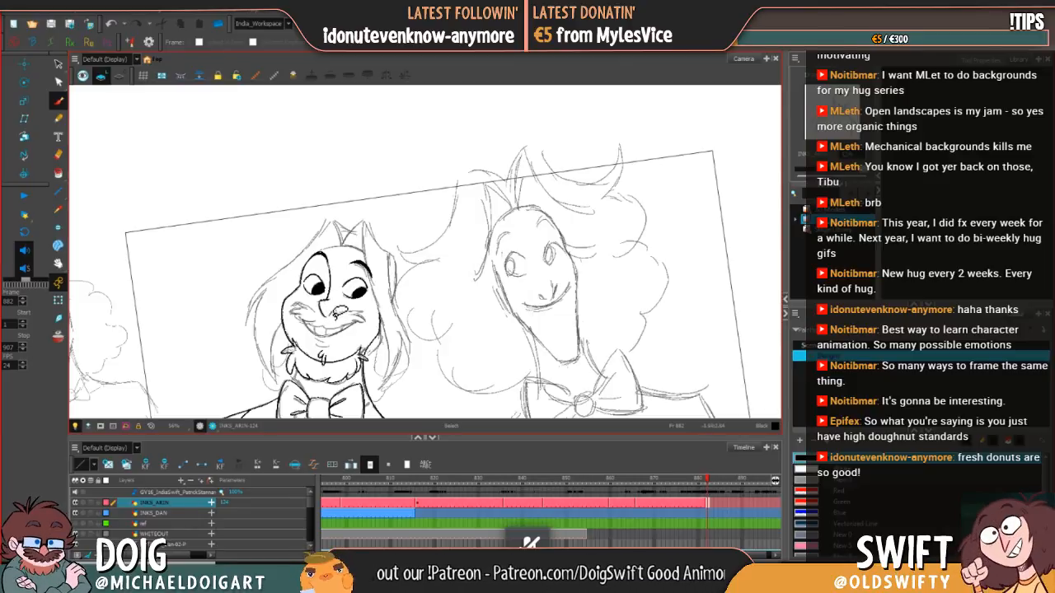
pyautogui.hotkey('ctrl', 'z')
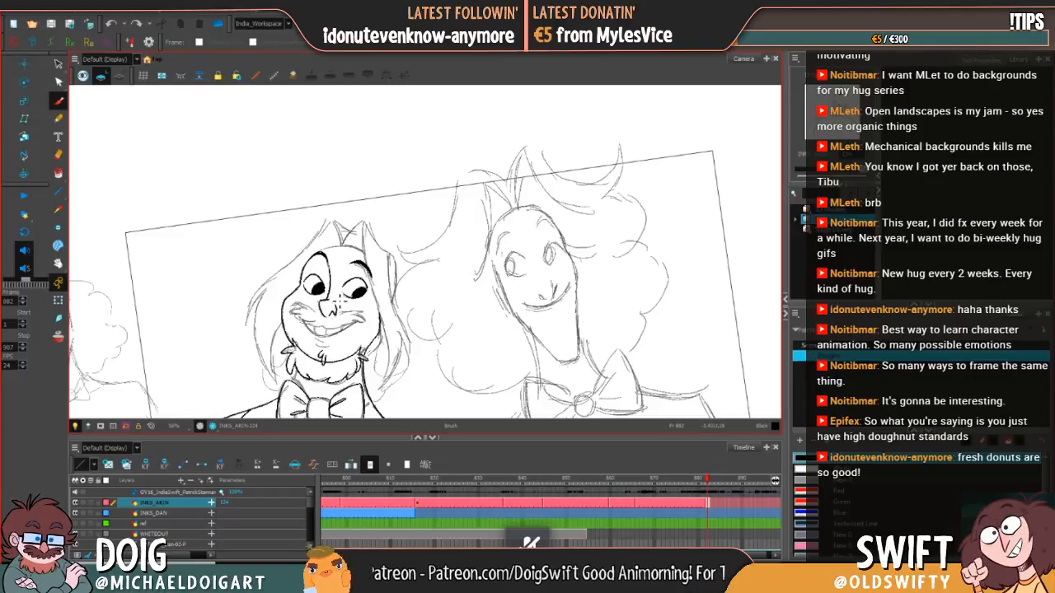
pyautogui.moveTo(339, 302); pyautogui.dragTo(338, 308)
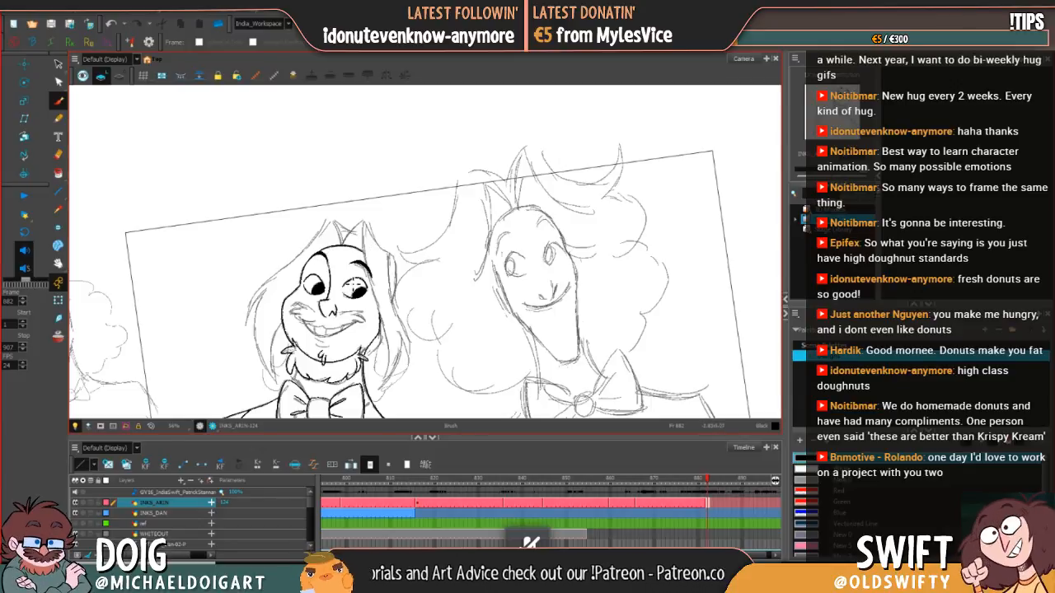
# Step: Ink the bushy moustache under the nose on both sides, undoing the strokes that miss the sketch
pyautogui.moveTo(323, 314)
pyautogui.mouseDown()
pyautogui.moveTo(298, 312)
pyautogui.moveTo(314, 321)
pyautogui.mouseUp()
pyautogui.moveTo(331, 313)
pyautogui.mouseDown()
pyautogui.moveTo(335, 304)
pyautogui.moveTo(296, 314)
pyautogui.moveTo(308, 322)
pyautogui.moveTo(322, 314)
pyautogui.moveTo(302, 310)
pyautogui.moveTo(330, 307)
pyautogui.moveTo(290, 315)
pyautogui.moveTo(319, 325)
pyautogui.moveTo(311, 332)
pyautogui.moveTo(355, 308)
pyautogui.moveTo(314, 331)
pyautogui.moveTo(335, 330)
pyautogui.moveTo(314, 333)
pyautogui.moveTo(354, 321)
pyautogui.mouseUp()
pyautogui.hotkey('ctrl', 'z')
pyautogui.hotkey('ctrl', 'z')
pyautogui.hotkey('ctrl', 'z')
pyautogui.hotkey('ctrl', 'z')
pyautogui.hotkey('ctrl', 'z')
pyautogui.hotkey('ctrl', 'z')
pyautogui.hotkey('ctrl', 'z')
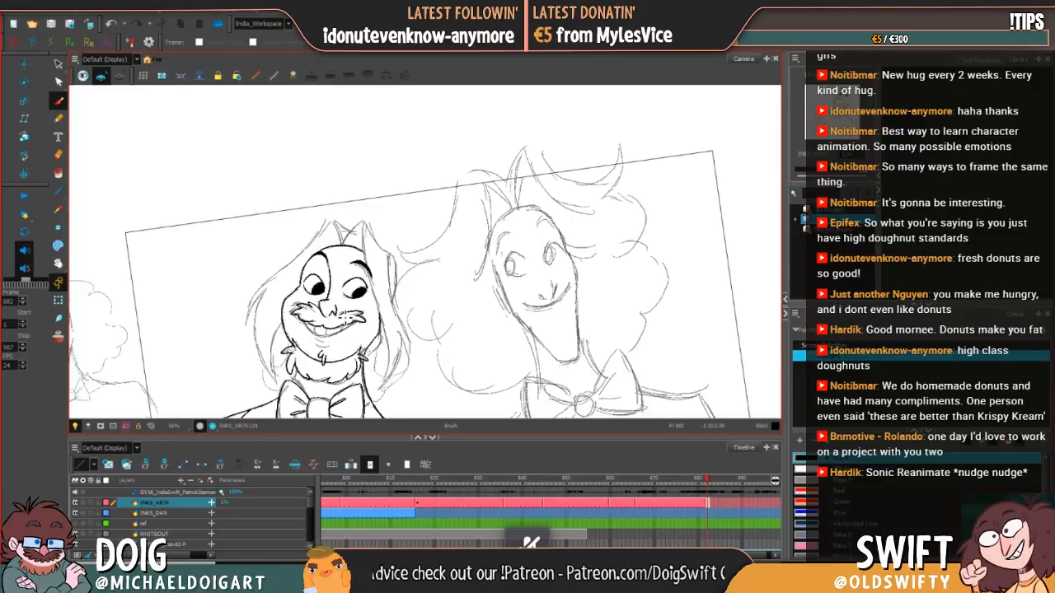
# Step: Finish the right tip of the moustache and ink the smiling mouth with its teeth
pyautogui.moveTo(358, 311); pyautogui.dragTo(372, 303)
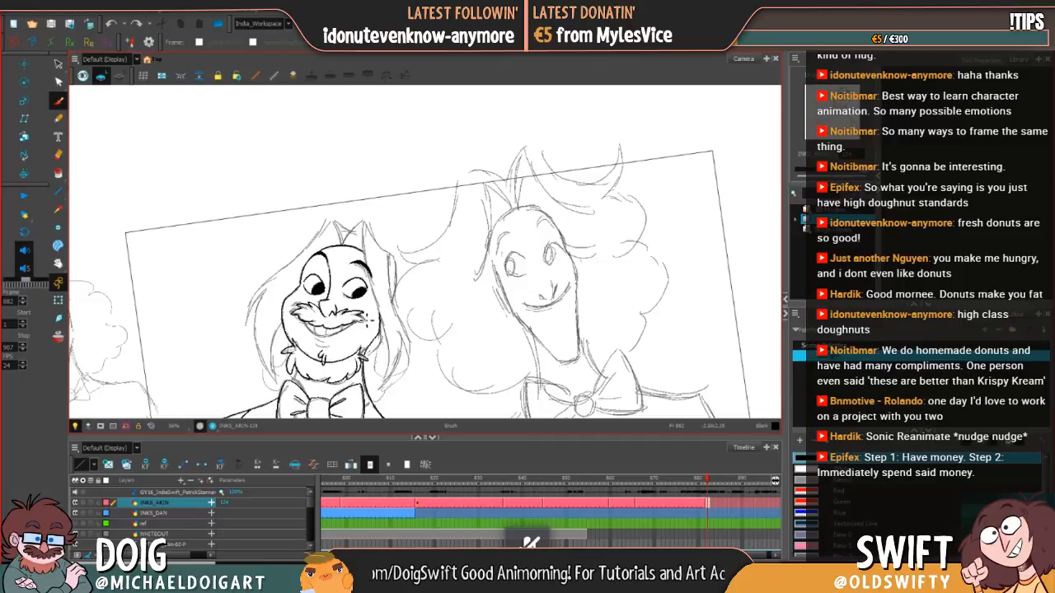
pyautogui.moveTo(368, 319); pyautogui.dragTo(380, 313)
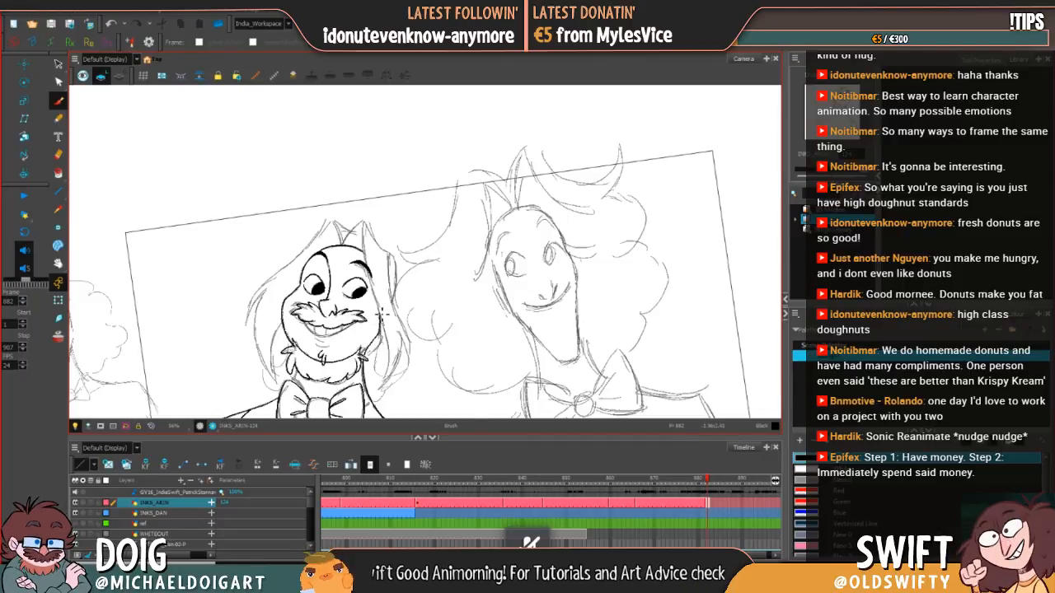
pyautogui.hotkey('ctrl', 'z')
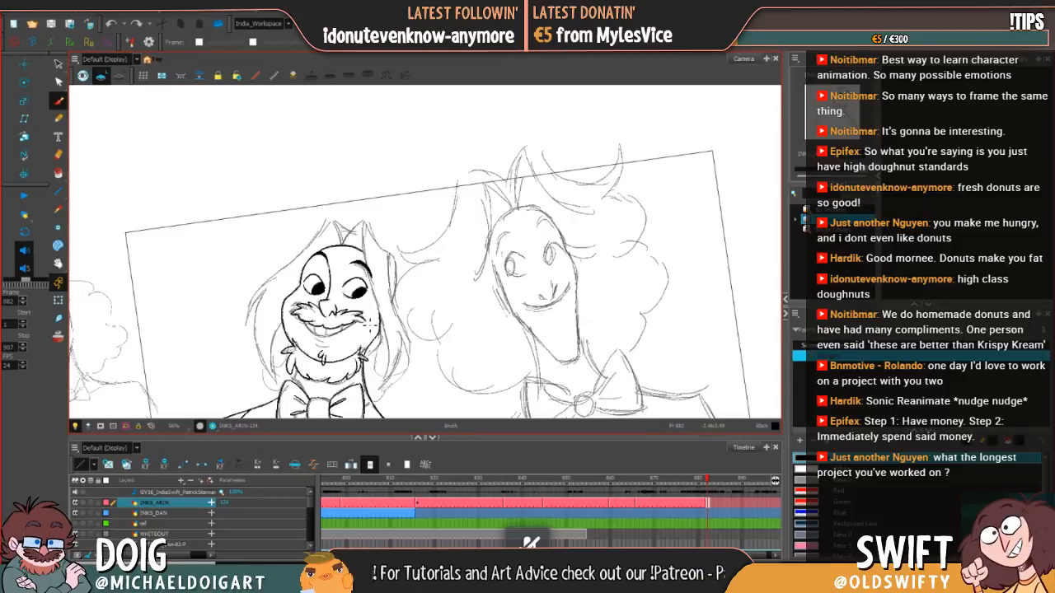
pyautogui.moveTo(376, 319); pyautogui.dragTo(375, 323)
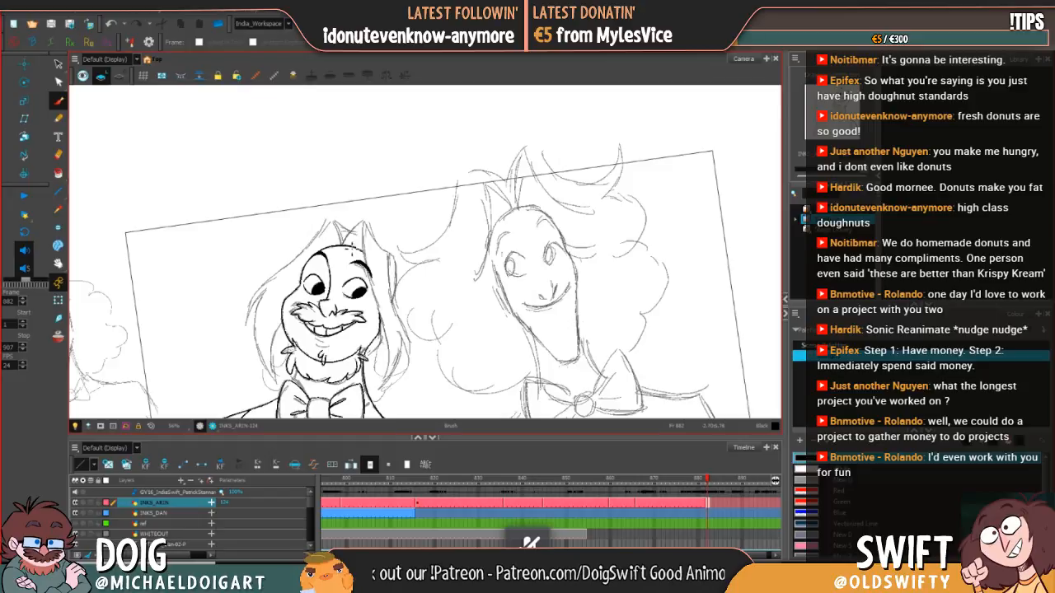
# Step: Ink the hair peak above the forehead and the inner hair strand running down the right side of the face
pyautogui.moveTo(377, 333); pyautogui.dragTo(347, 299)
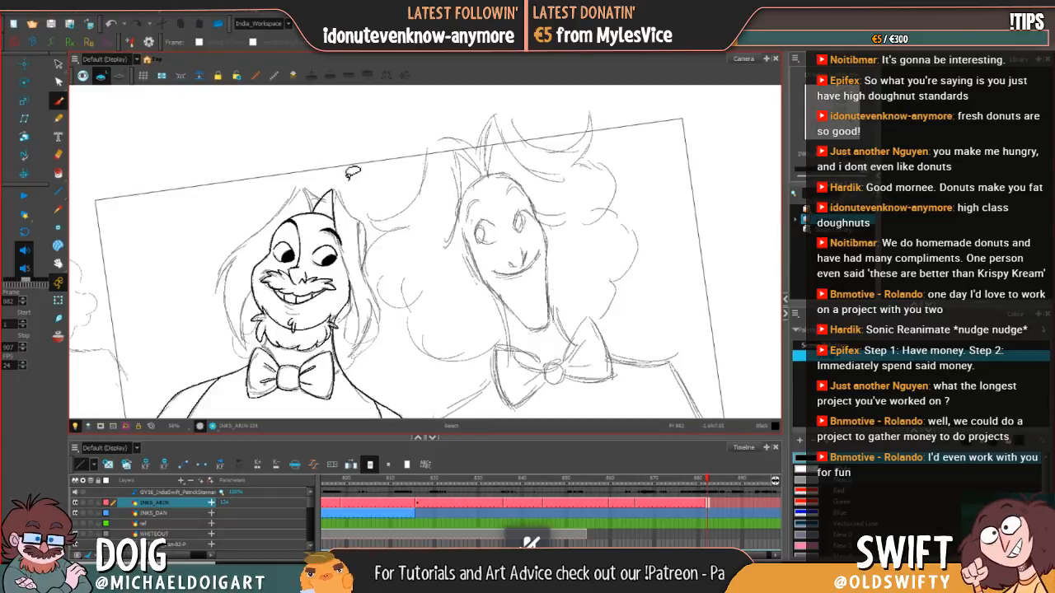
pyautogui.moveTo(334, 194); pyautogui.dragTo(339, 237)
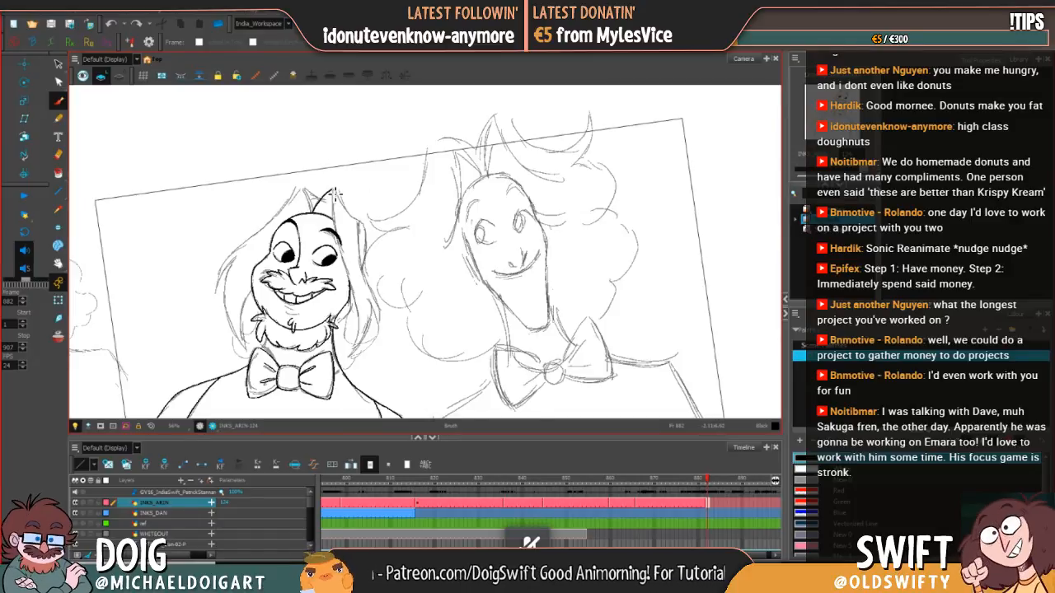
pyautogui.moveTo(335, 193)
pyautogui.mouseDown()
pyautogui.moveTo(363, 317)
pyautogui.moveTo(357, 351)
pyautogui.moveTo(373, 311)
pyautogui.mouseUp()
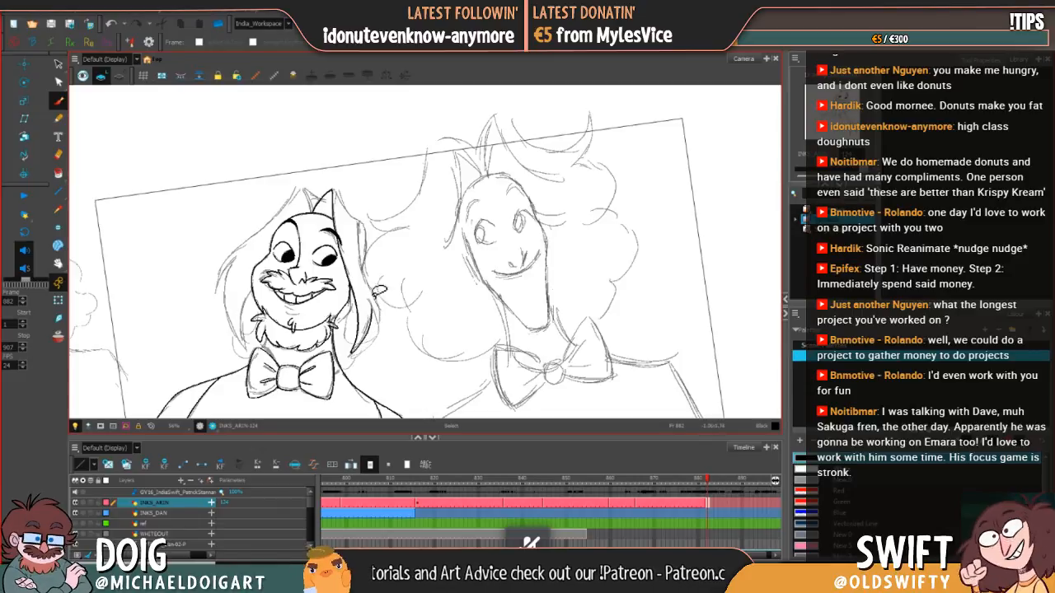
pyautogui.hotkey('ctrl', 'z')
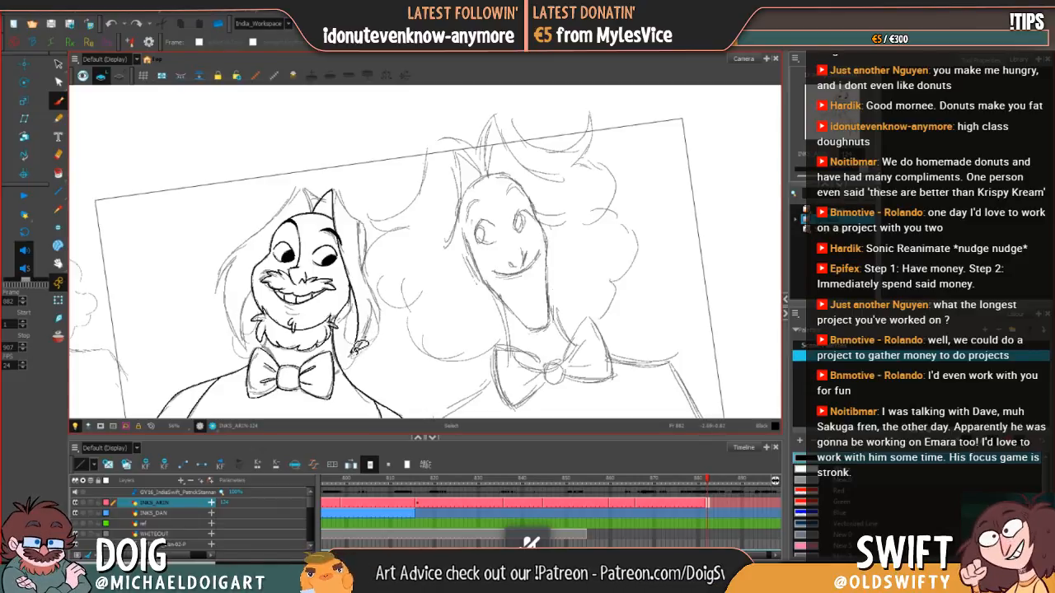
pyautogui.moveTo(360, 347)
pyautogui.mouseDown()
pyautogui.moveTo(356, 355)
pyautogui.moveTo(378, 303)
pyautogui.mouseUp()
pyautogui.hotkey('ctrl', 'z')
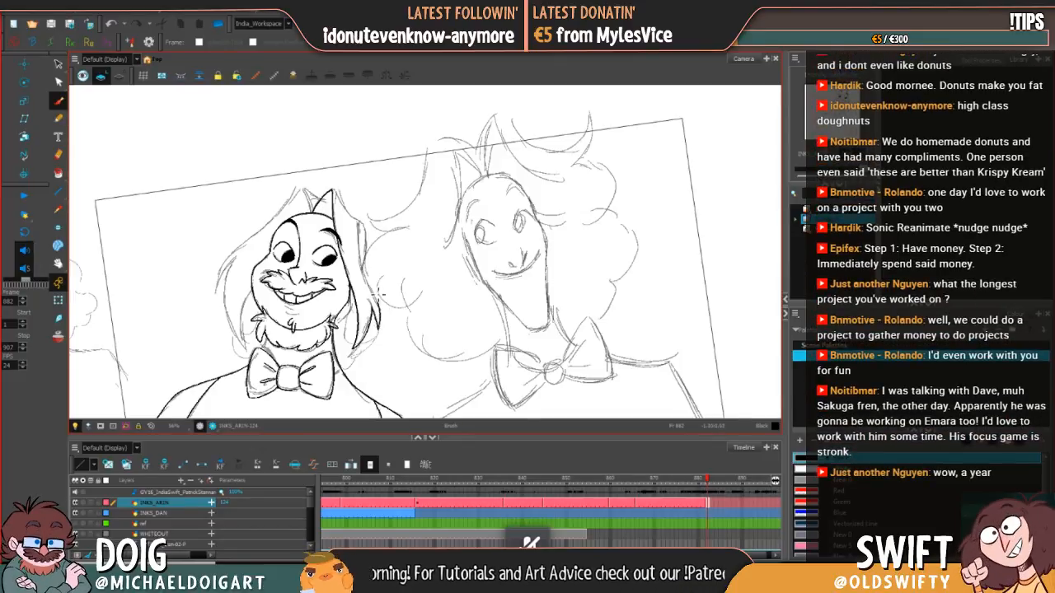
# Step: Ink the right hair lock from the peak over the shoulder of the hair down to its lower end, redrawing undone strokes
pyautogui.moveTo(333, 190)
pyautogui.mouseDown()
pyautogui.moveTo(365, 225)
pyautogui.moveTo(360, 246)
pyautogui.moveTo(380, 302)
pyautogui.mouseUp()
pyautogui.hotkey('ctrl', 'z')
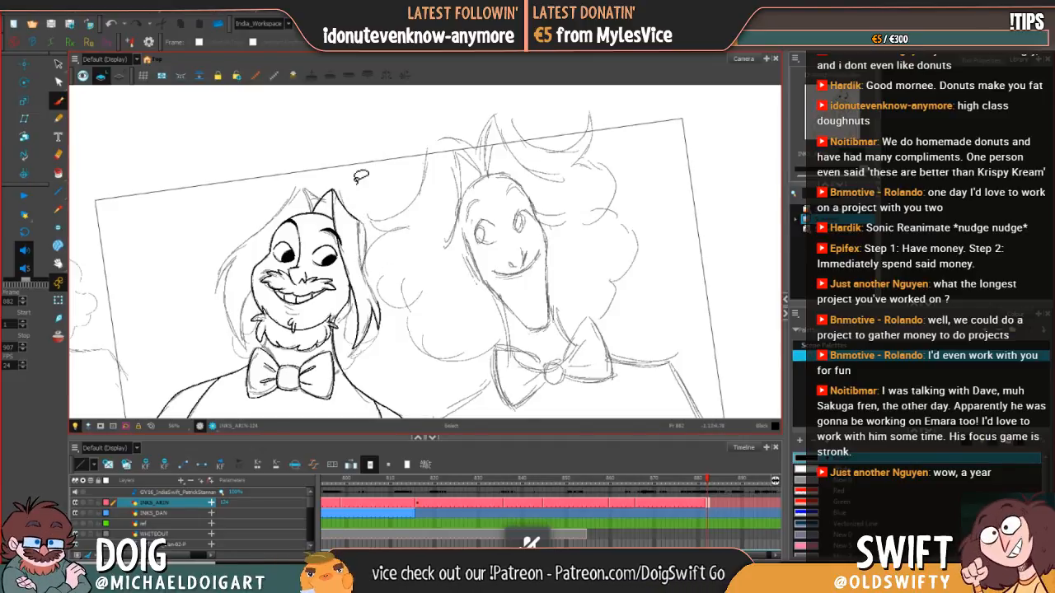
pyautogui.moveTo(359, 222); pyautogui.dragTo(384, 311)
pyautogui.hotkey('ctrl', 'z')
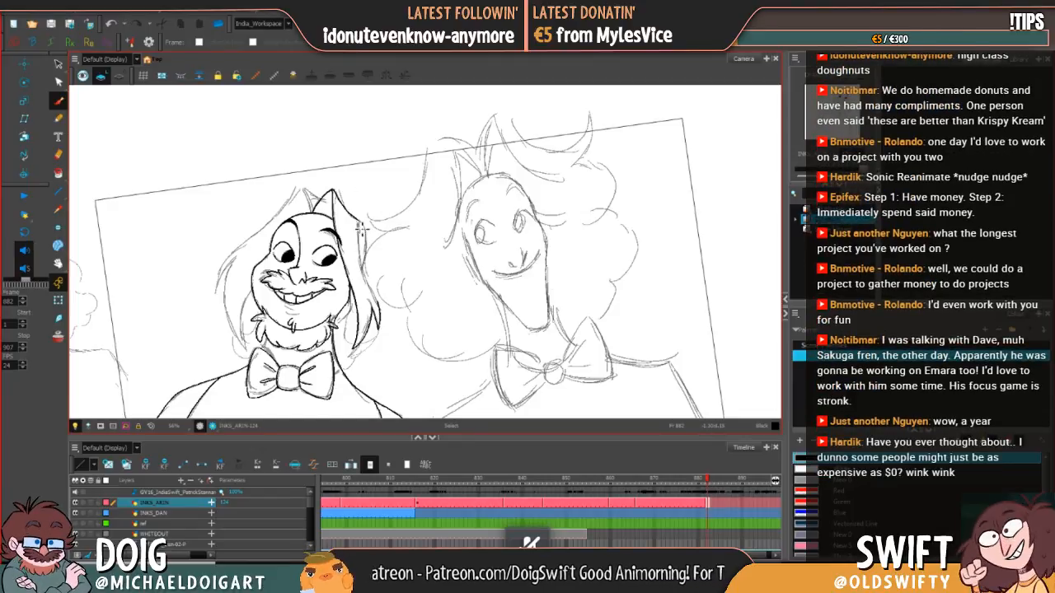
pyautogui.moveTo(360, 231); pyautogui.dragTo(383, 312)
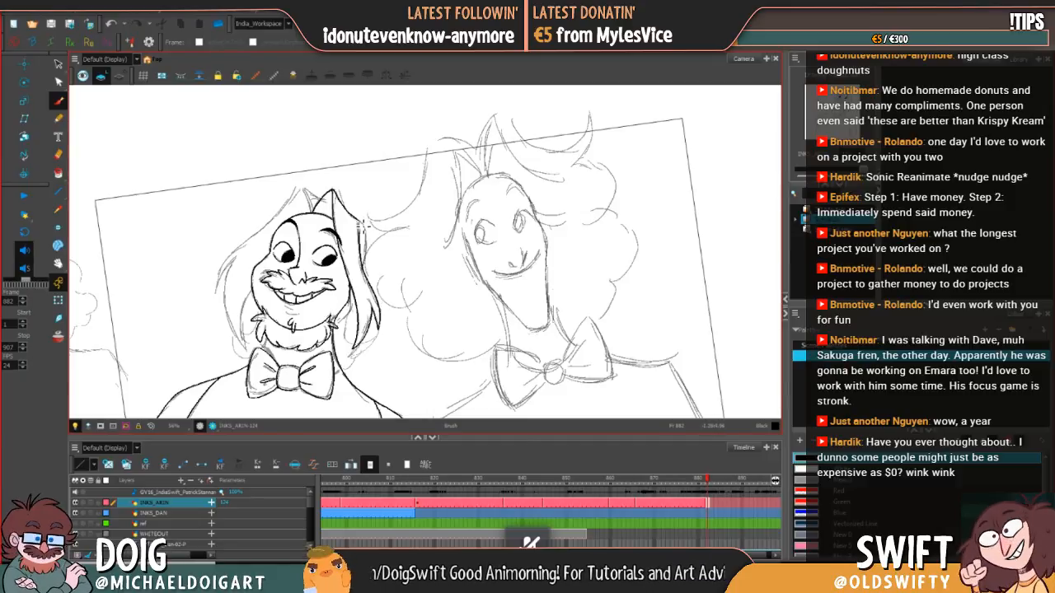
# Step: Ink the short outer edge of the hair to the right of the eye, undoing and redrawing the stroke until it fits
pyautogui.moveTo(370, 237); pyautogui.dragTo(368, 268)
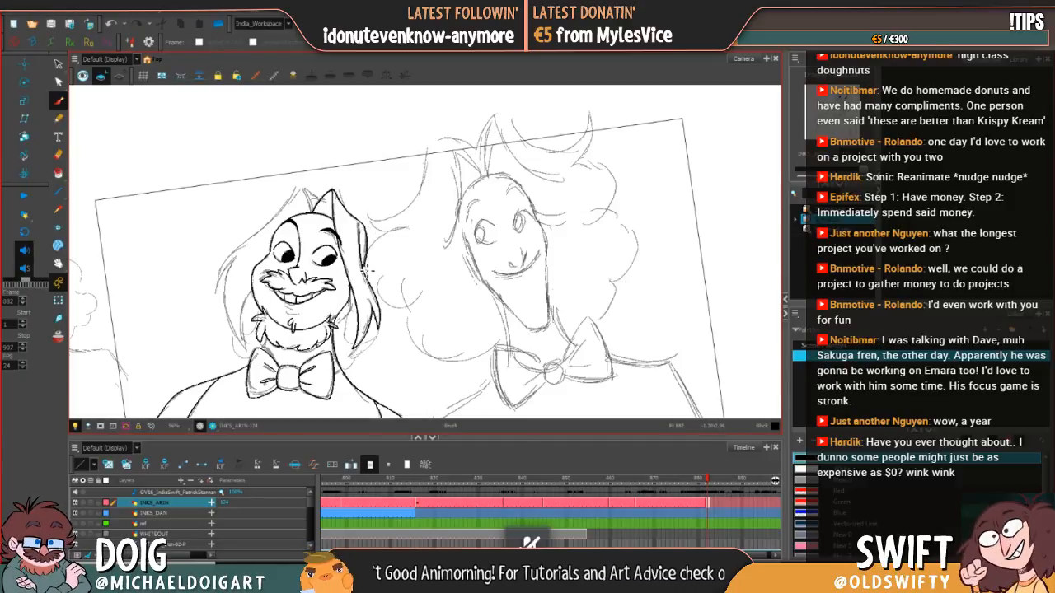
pyautogui.hotkey('ctrl', 'z')
pyautogui.moveTo(362, 223); pyautogui.dragTo(363, 280)
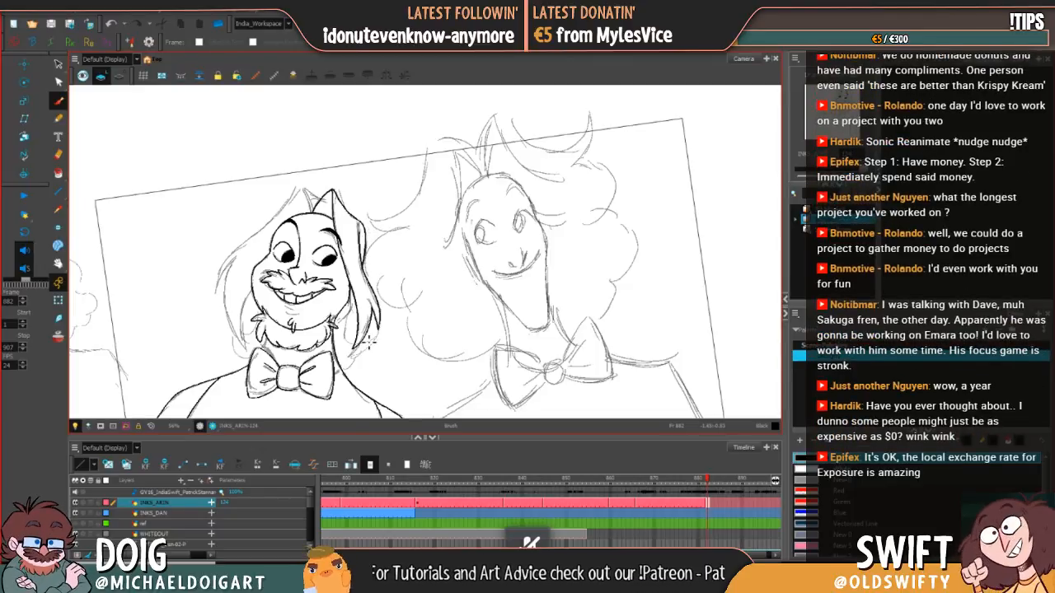
pyautogui.hotkey('ctrl', 'z')
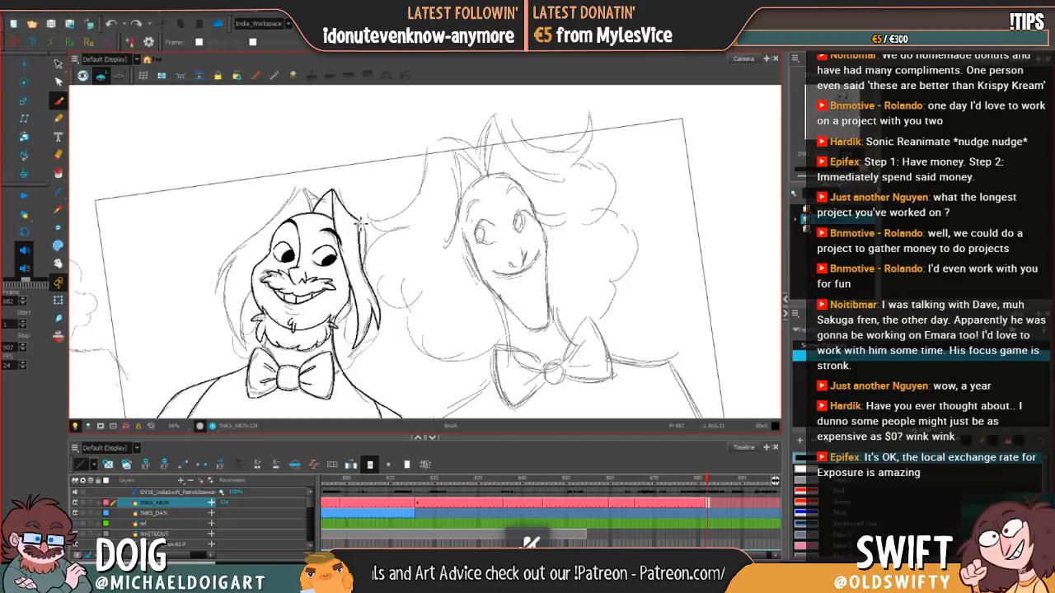
pyautogui.hotkey('alt', 's')
pyautogui.moveTo(360, 220); pyautogui.dragTo(367, 266)
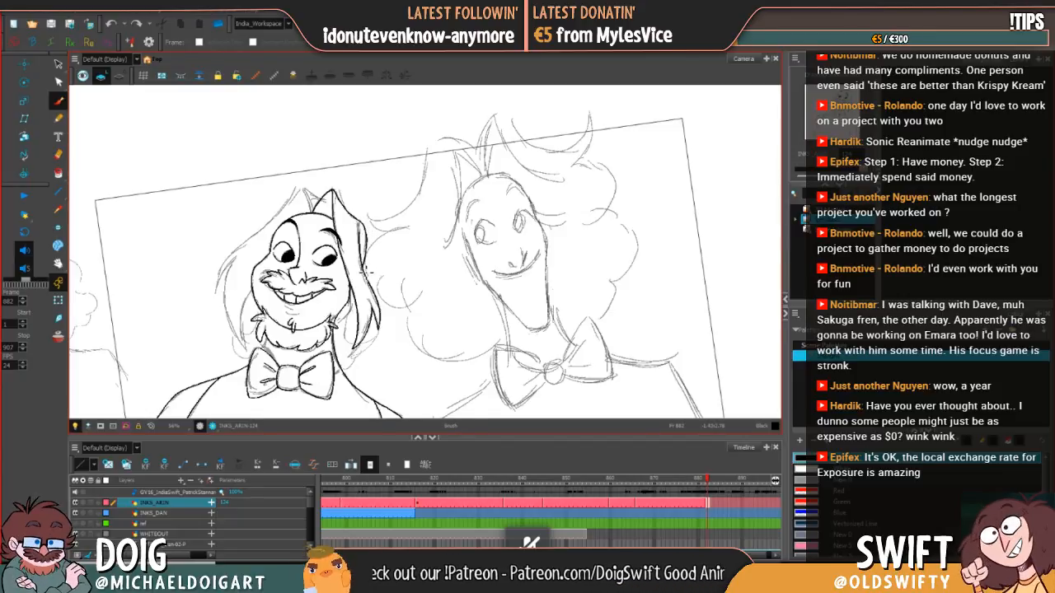
pyautogui.hotkey('ctrl', 'z')
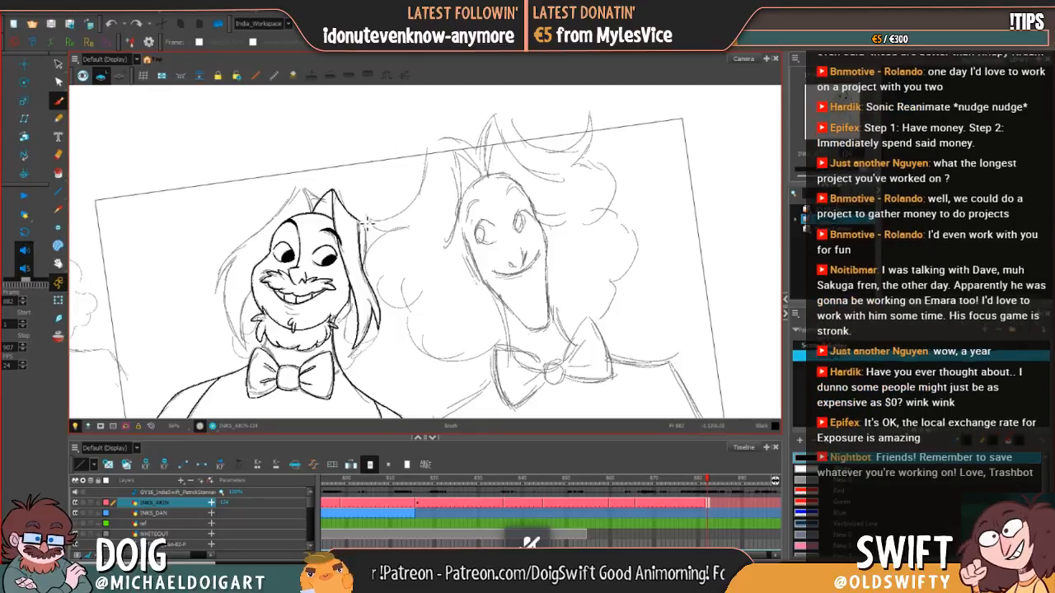
pyautogui.moveTo(365, 227); pyautogui.dragTo(368, 268)
pyautogui.hotkey('ctrl', 'z')
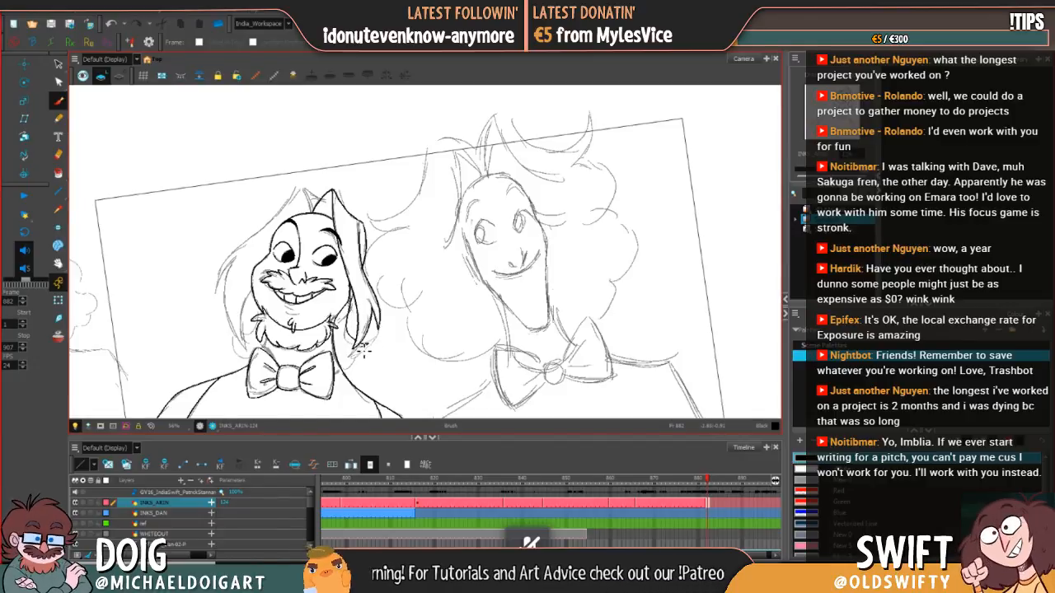
# Step: Ink the pointed tips at the lower end of the right hair lock beside the beard
pyautogui.hotkey('ctrl', 'z')
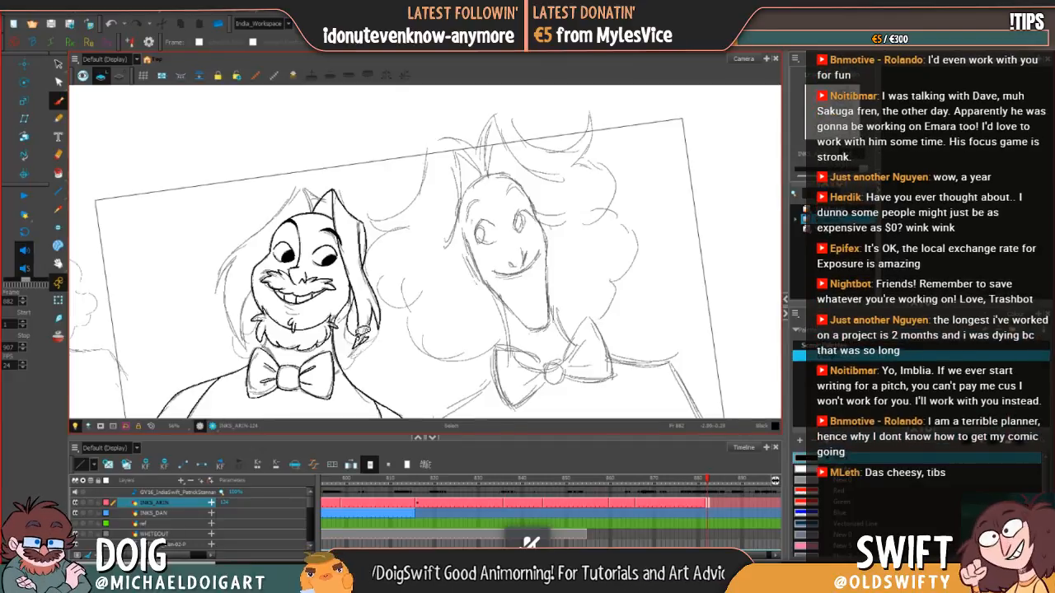
pyautogui.hotkey('ctrl', 'z')
pyautogui.moveTo(373, 338)
pyautogui.mouseDown()
pyautogui.moveTo(350, 351)
pyautogui.moveTo(360, 353)
pyautogui.mouseUp()
pyautogui.hotkey('ctrl', 'z')
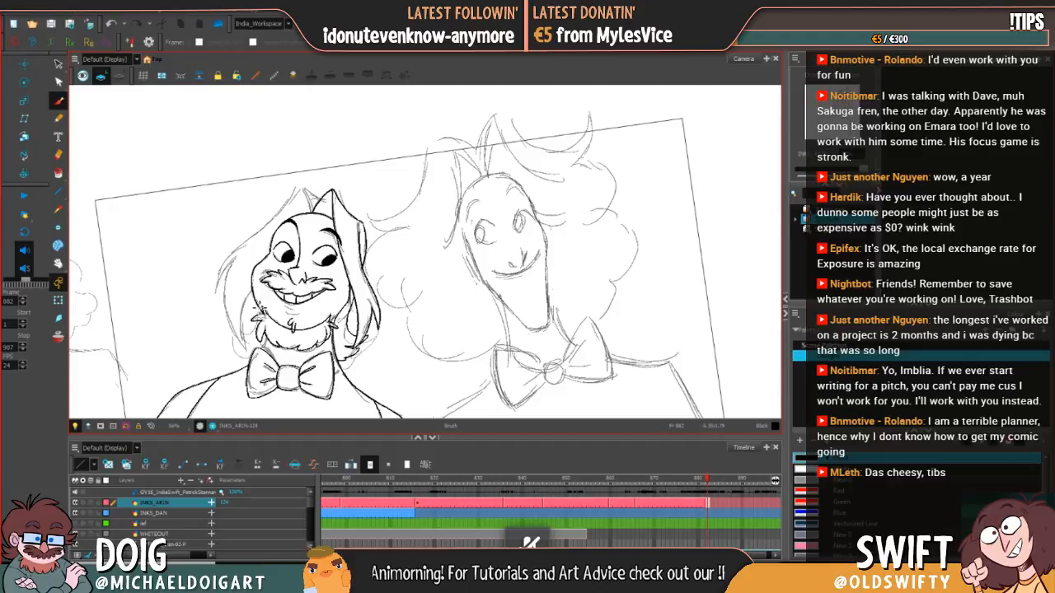
# Step: Undo the last strokes at the left jaw and ink the lower tips of the left hair beside the beard
pyautogui.hotkey('ctrl', 'z')
pyautogui.hotkey('ctrl', 'z')
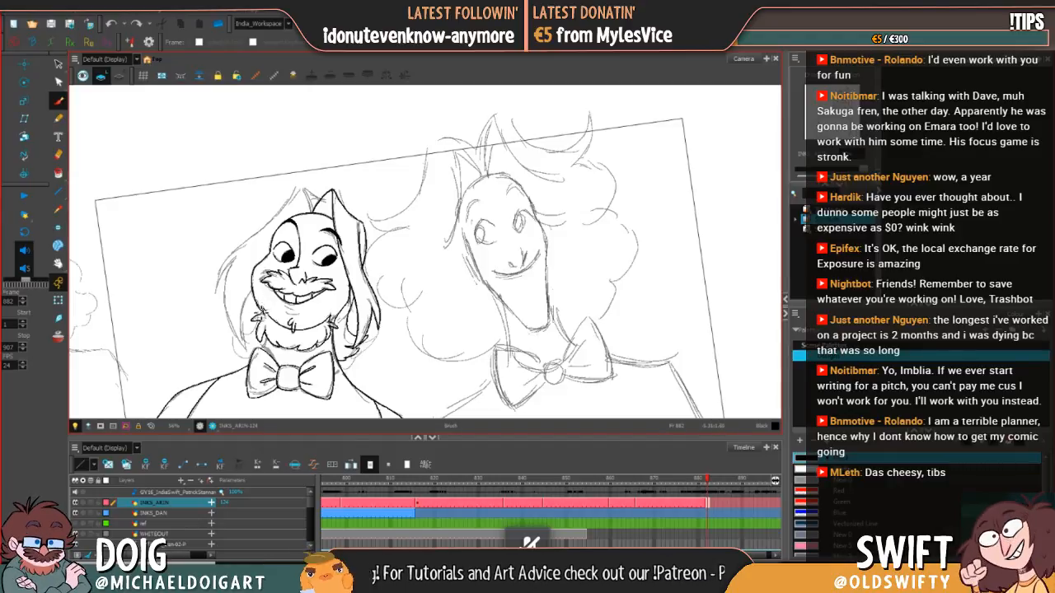
pyautogui.moveTo(262, 319)
pyautogui.mouseDown()
pyautogui.moveTo(241, 336)
pyautogui.moveTo(256, 359)
pyautogui.mouseUp()
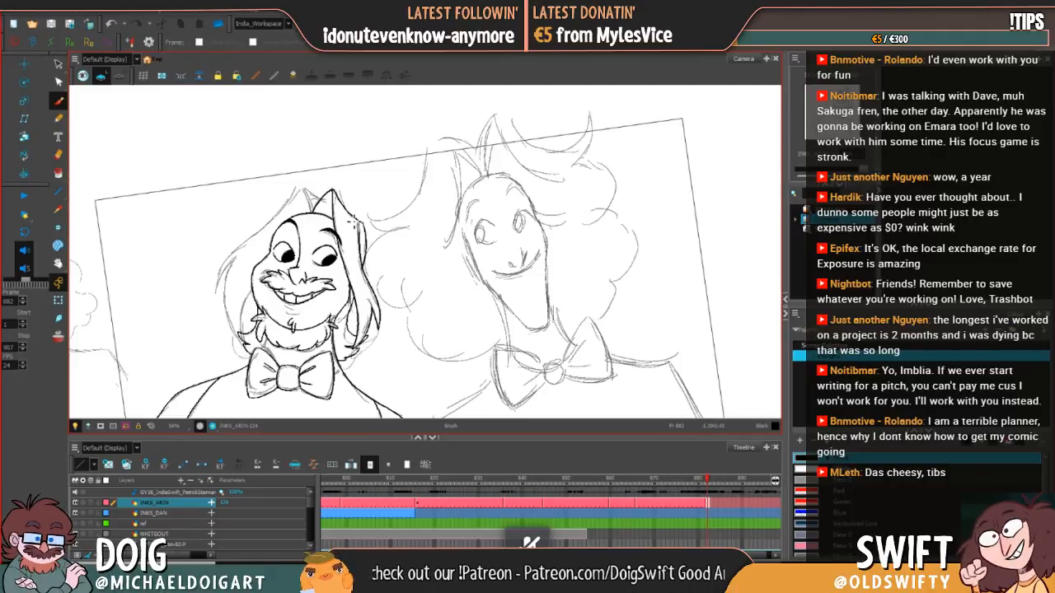
# Step: Ink the left outer edge of the hair from its side point up to the left peak, undoing strokes that do not fit
pyautogui.scroll(3, 296, 285)
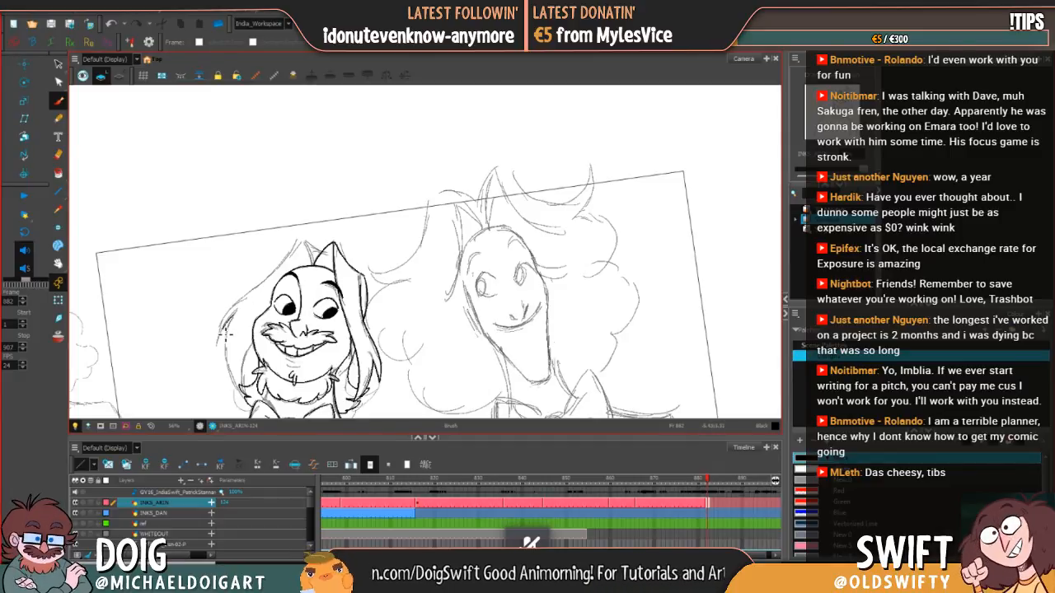
pyautogui.moveTo(226, 330); pyautogui.dragTo(247, 298)
pyautogui.hotkey('ctrl', 'z')
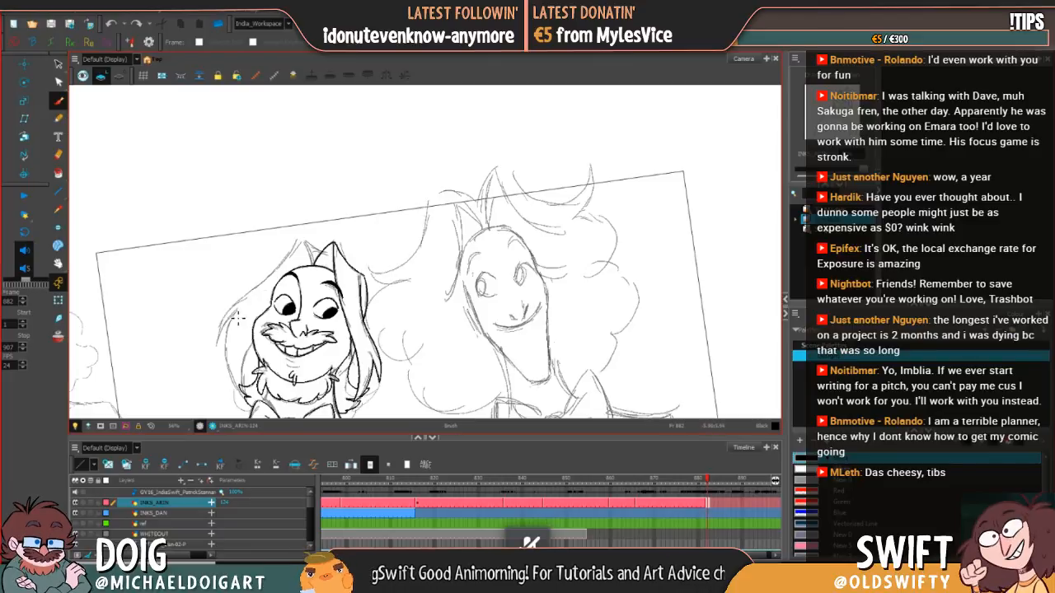
pyautogui.moveTo(220, 343)
pyautogui.mouseDown()
pyautogui.moveTo(233, 309)
pyautogui.moveTo(296, 245)
pyautogui.mouseUp()
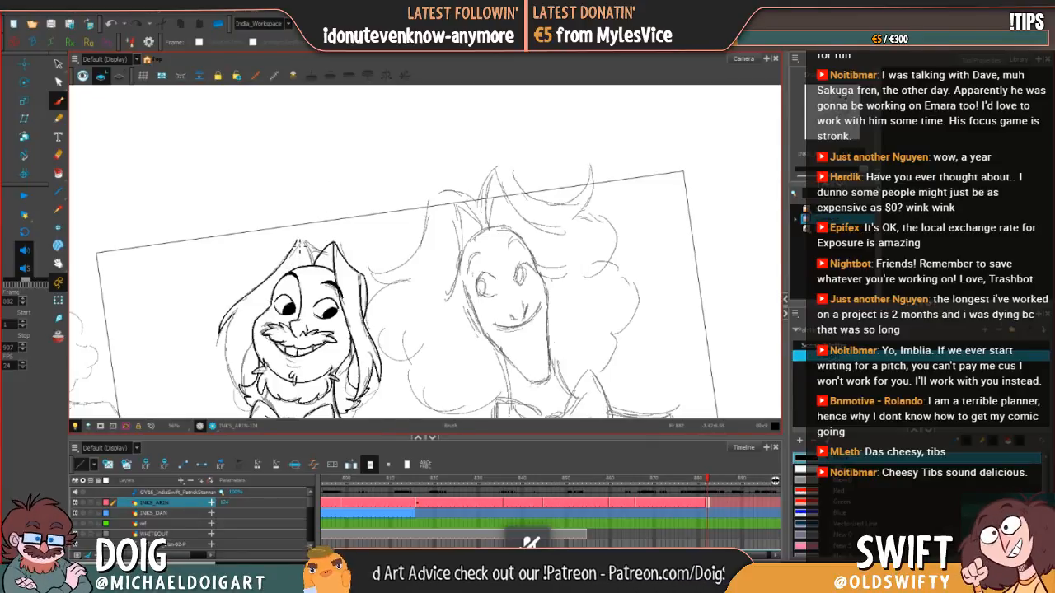
pyautogui.moveTo(292, 257); pyautogui.dragTo(298, 248)
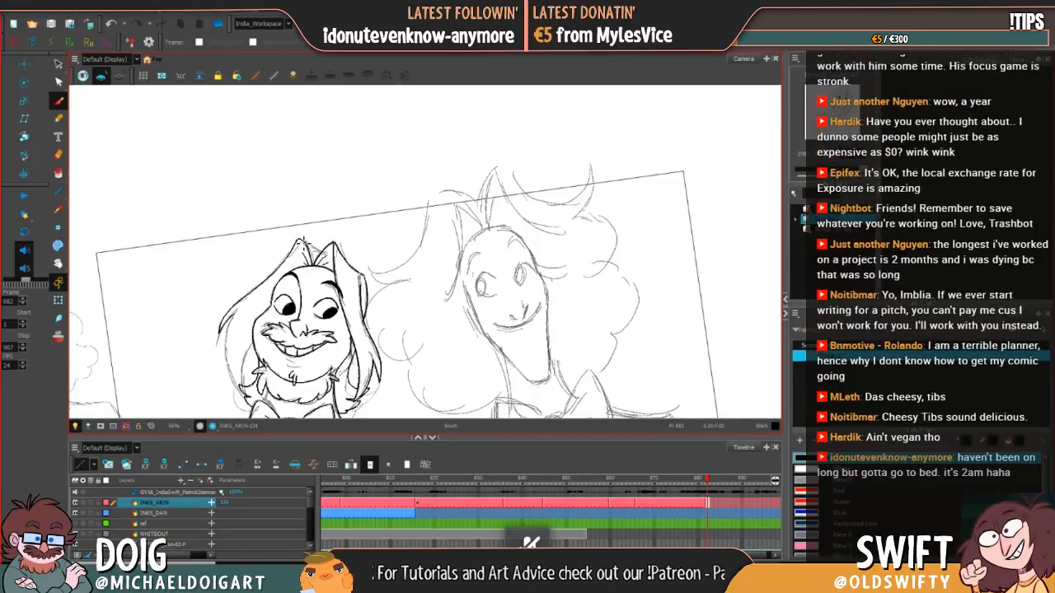
pyautogui.hotkey('alt', 's')
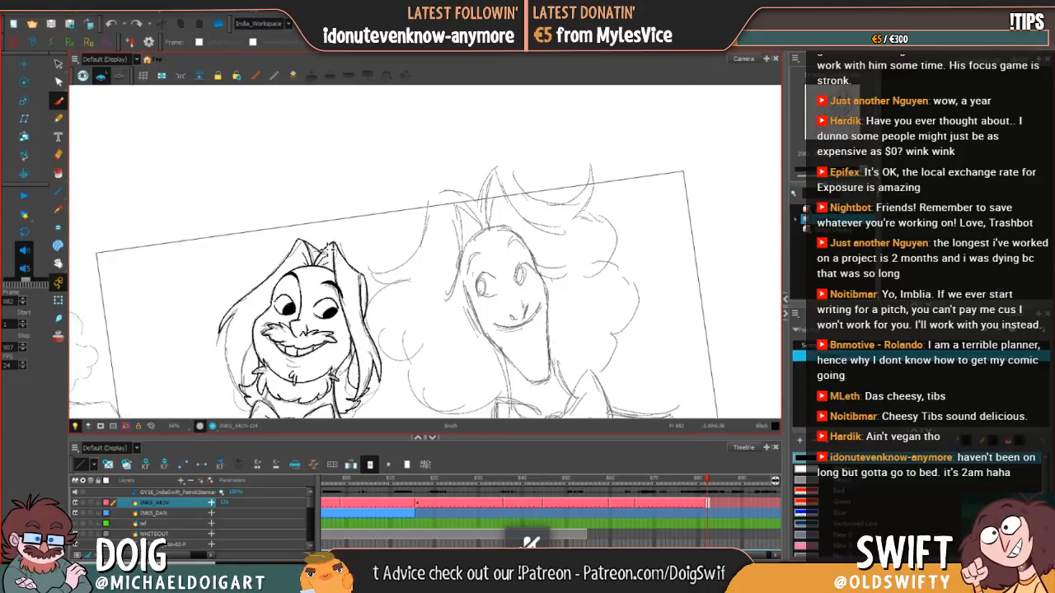
pyautogui.moveTo(315, 236); pyautogui.dragTo(300, 235)
pyautogui.hotkey('ctrl', 'z')
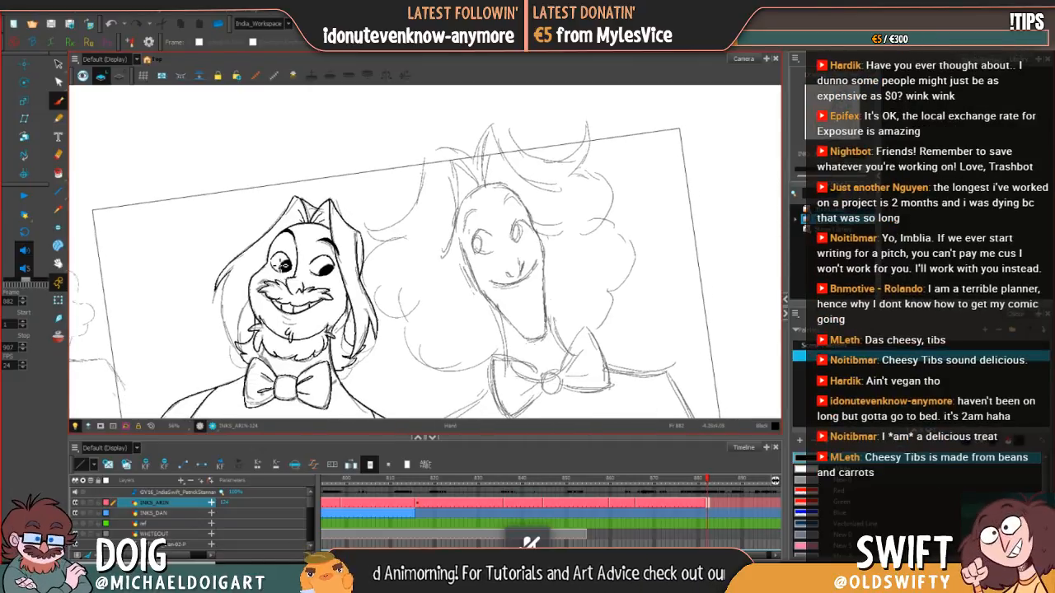
# Step: Ink the lower left edge of the hair from below the side point down to the tips beside the beard, redrawing undone strokes
pyautogui.moveTo(233, 275); pyautogui.dragTo(224, 295)
pyautogui.hotkey('ctrl', 'z')
pyautogui.hotkey('ctrl', 'z')
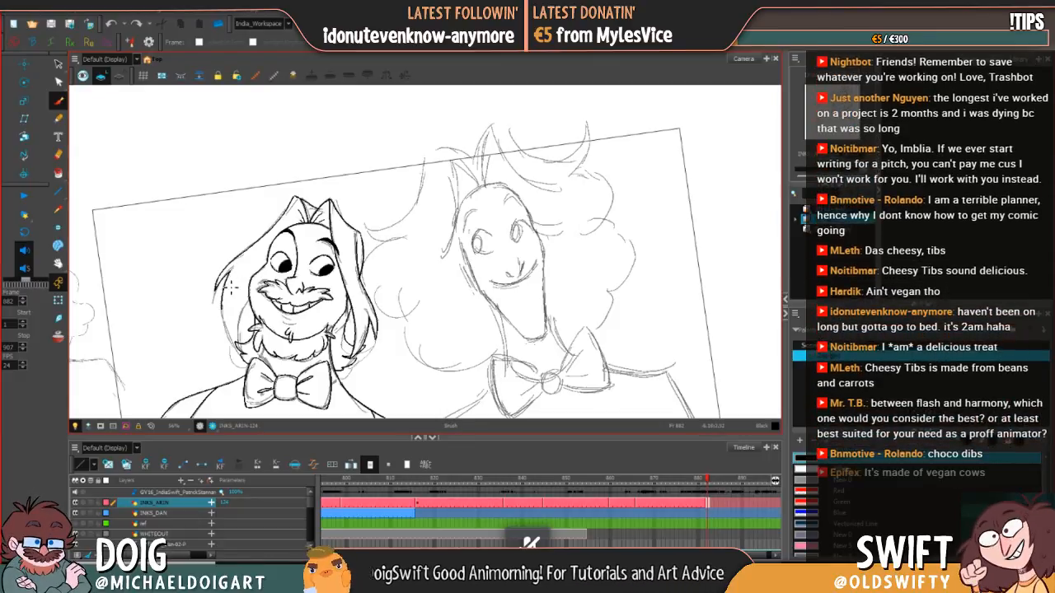
pyautogui.moveTo(230, 277)
pyautogui.mouseDown()
pyautogui.moveTo(220, 298)
pyautogui.moveTo(233, 342)
pyautogui.mouseUp()
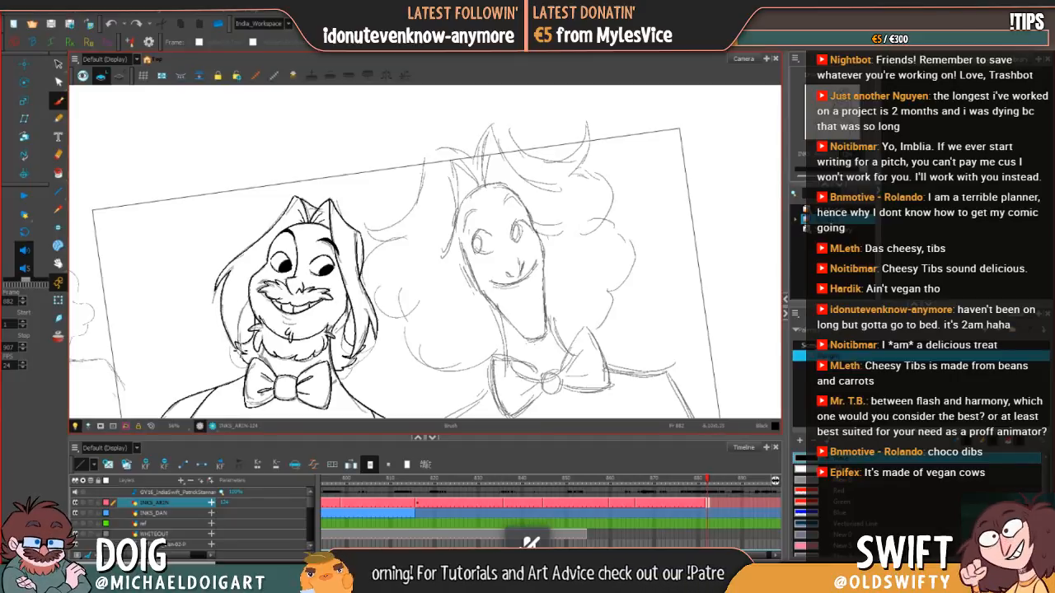
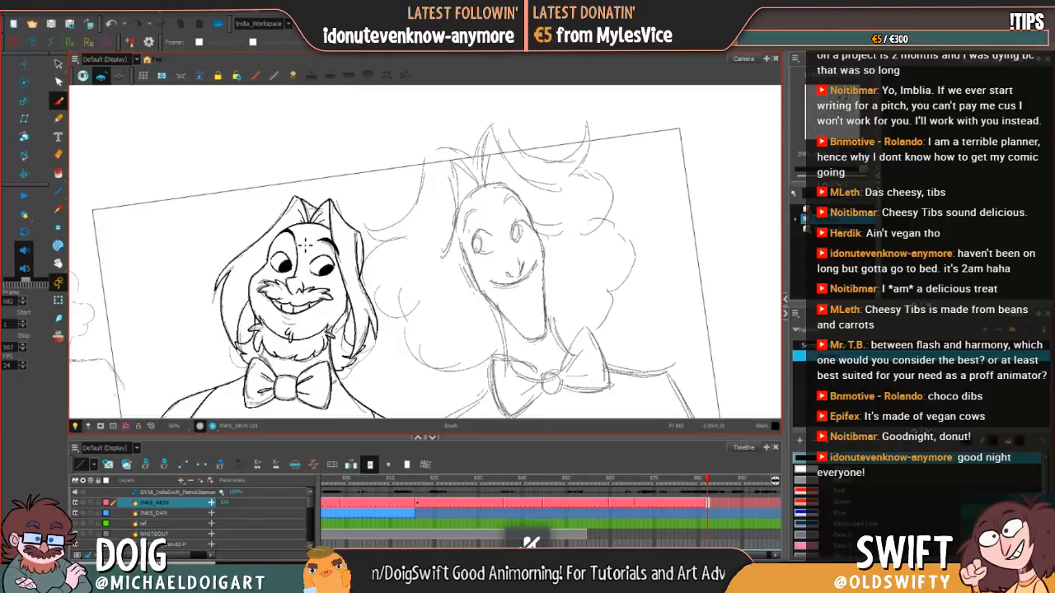
# Step: Ink the inner edge of the left hair lock beside the beard, redrawing undone strokes and erasing stray line ends
pyautogui.moveTo(294, 350); pyautogui.dragTo(276, 332)
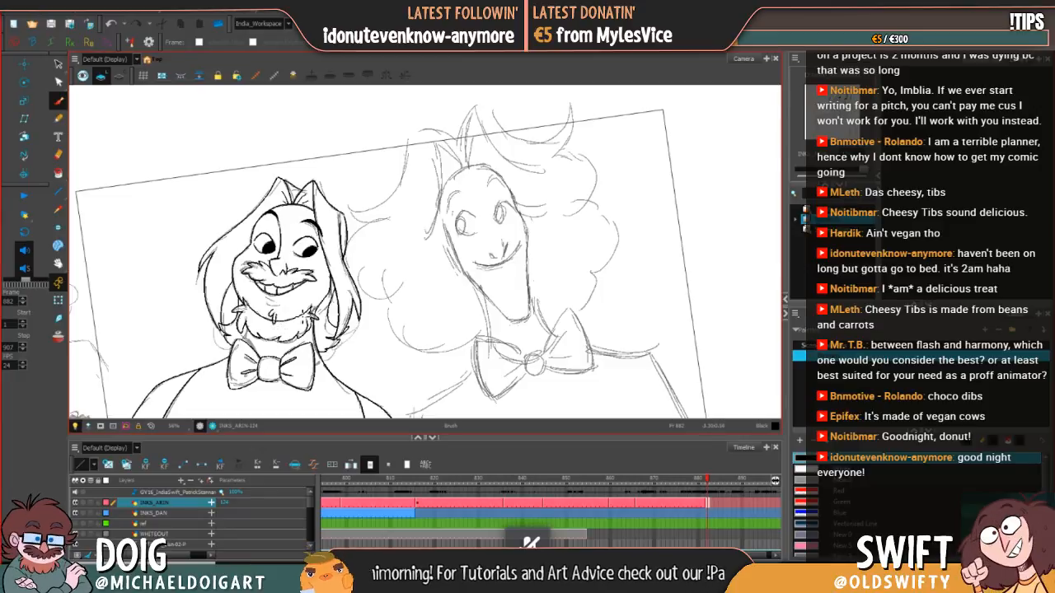
pyautogui.moveTo(302, 354)
pyautogui.mouseDown()
pyautogui.moveTo(288, 332)
pyautogui.moveTo(286, 343)
pyautogui.mouseUp()
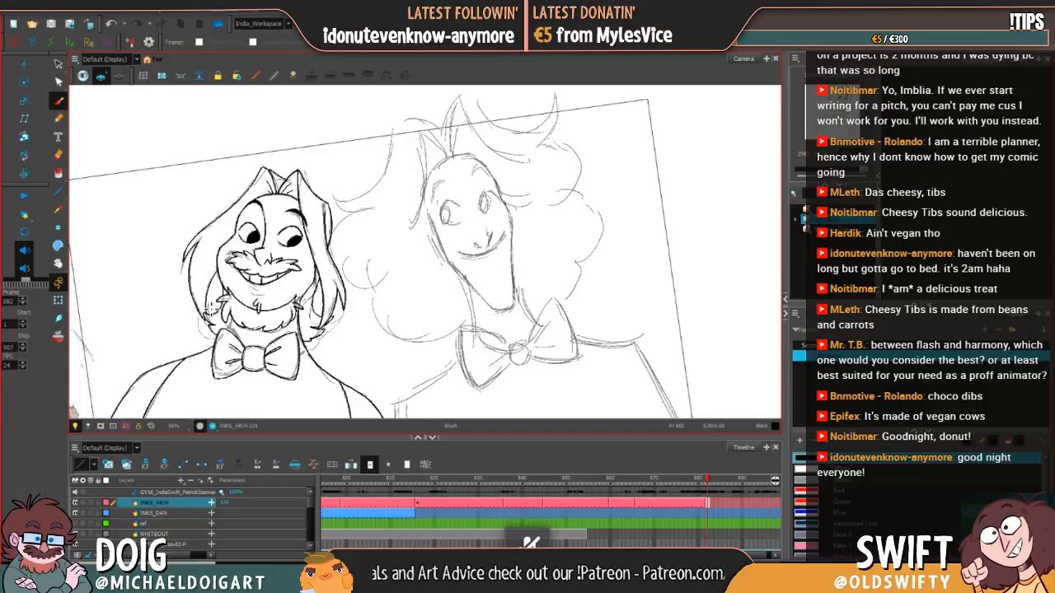
pyautogui.moveTo(210, 326); pyautogui.dragTo(214, 288)
pyautogui.hotkey('ctrl', 'z')
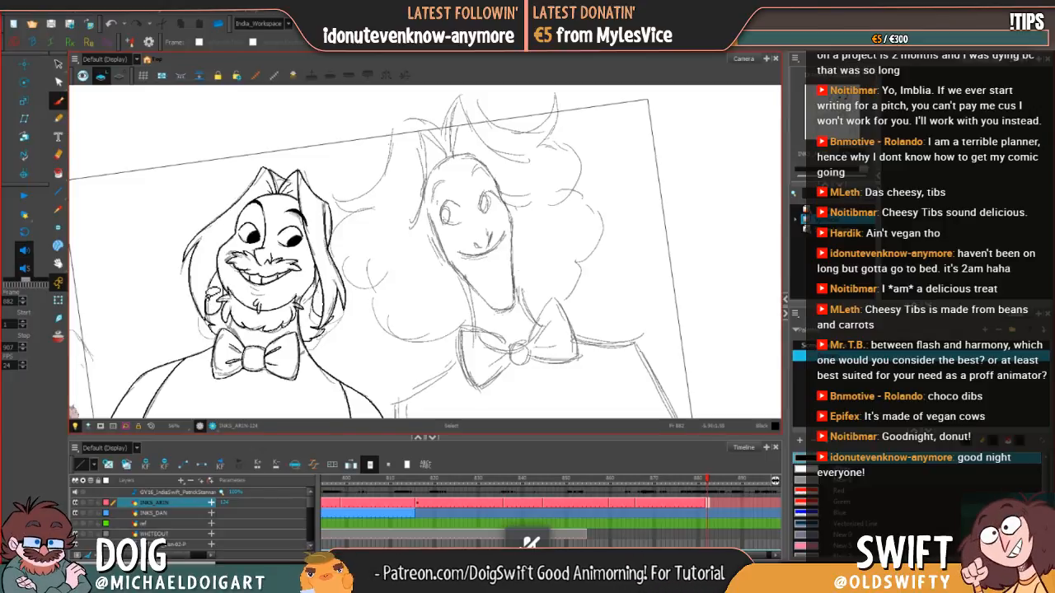
pyautogui.hotkey('ctrl', 'z')
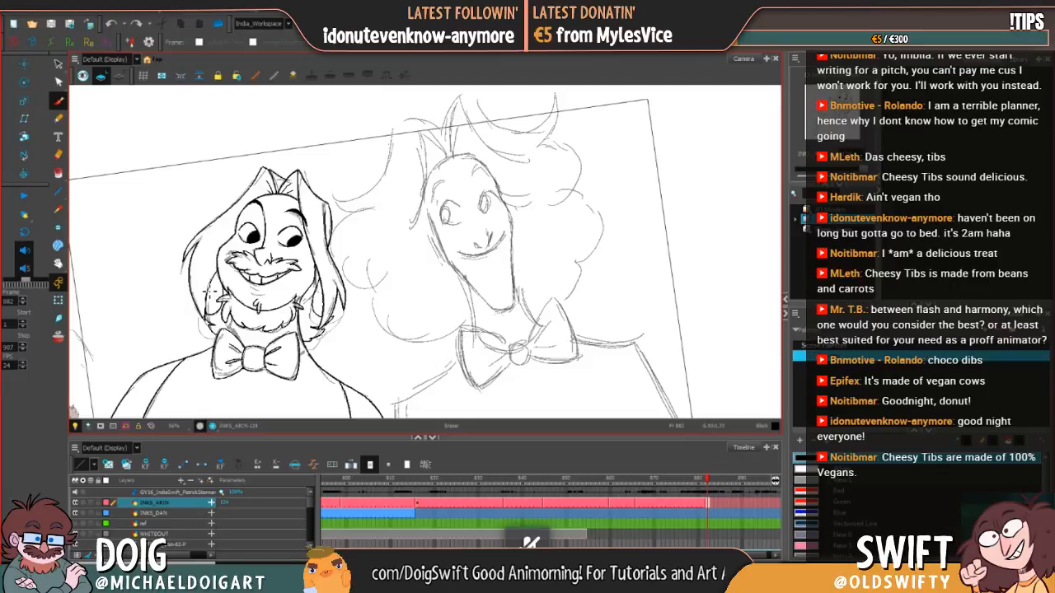
pyautogui.moveTo(207, 321); pyautogui.dragTo(214, 288)
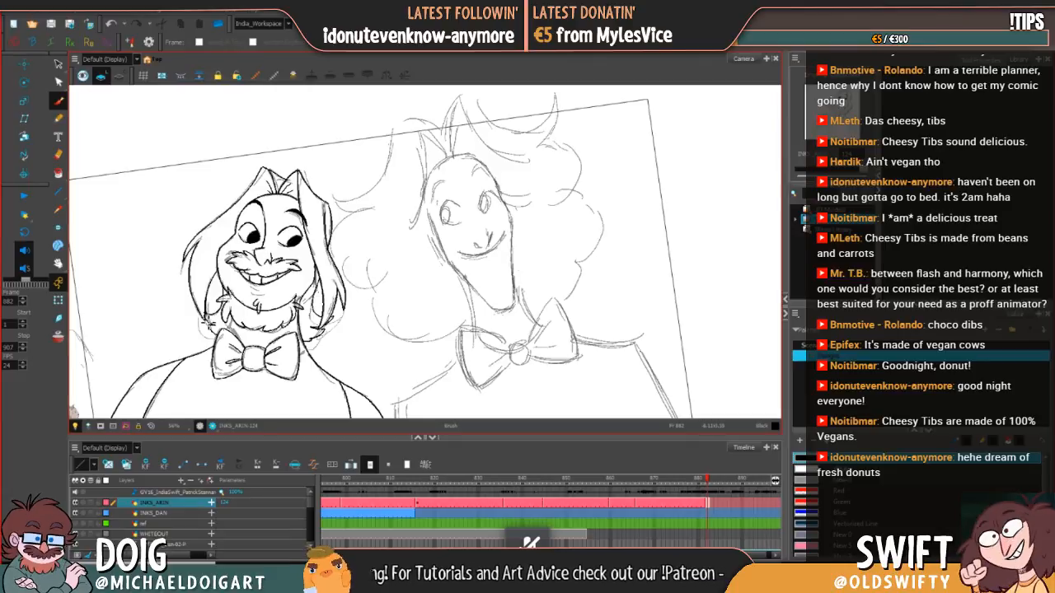
pyautogui.moveTo(212, 286); pyautogui.dragTo(253, 275)
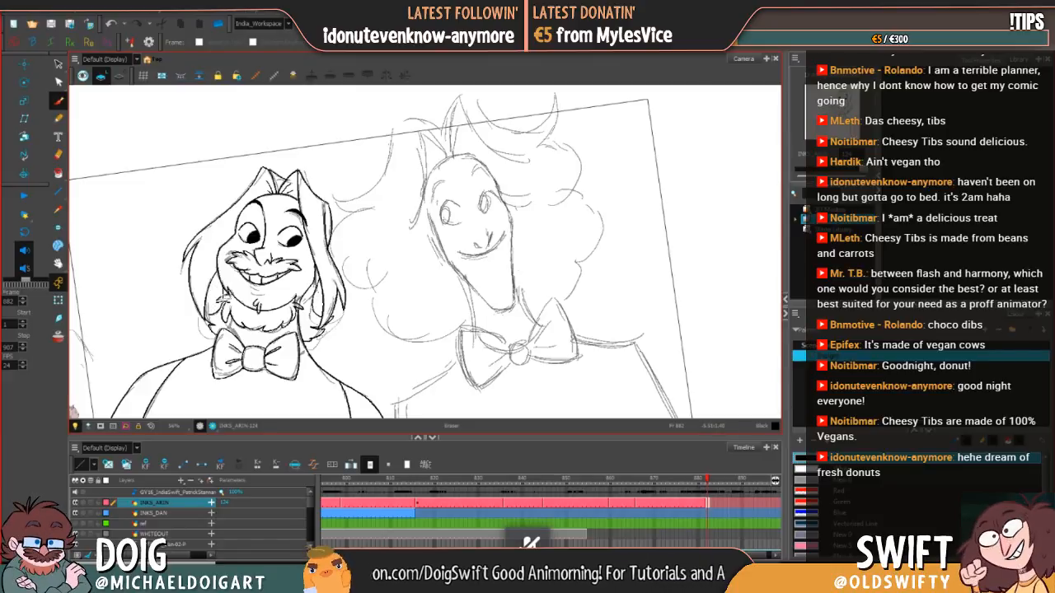
pyautogui.hotkey('alt', 'b')
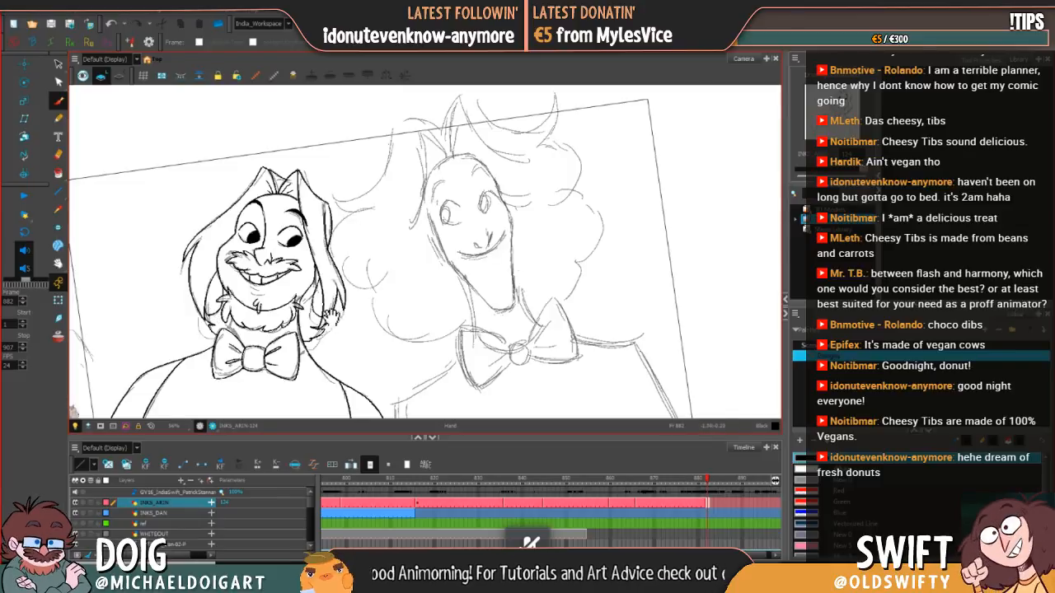
# Step: Flip between frames 881 and 882 to compare the two inked poses of the bearded character
pyautogui.moveTo(332, 319); pyautogui.dragTo(313, 262)
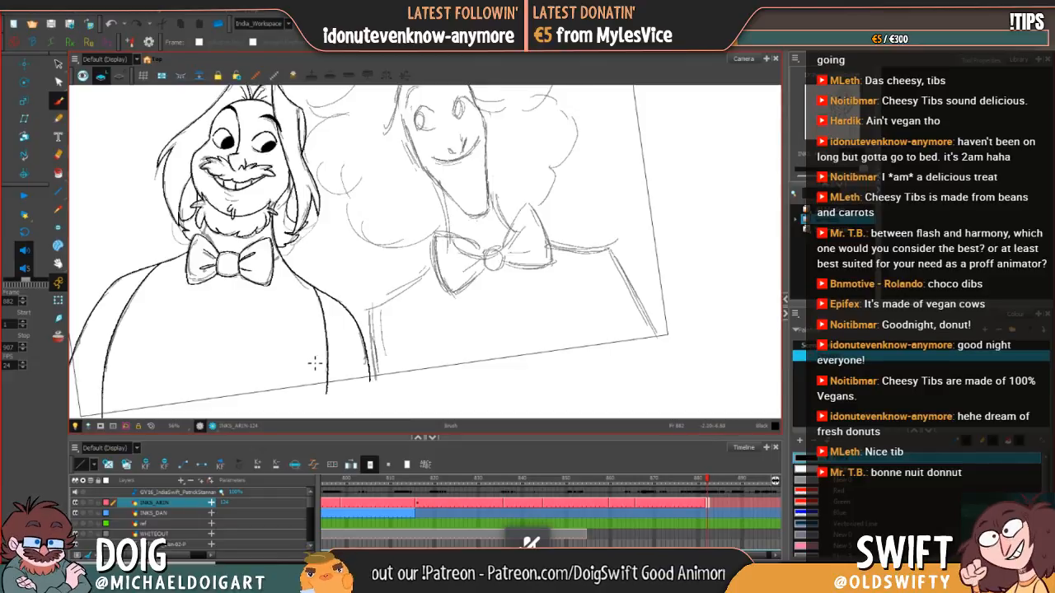
pyautogui.moveTo(314, 382); pyautogui.dragTo(348, 360)
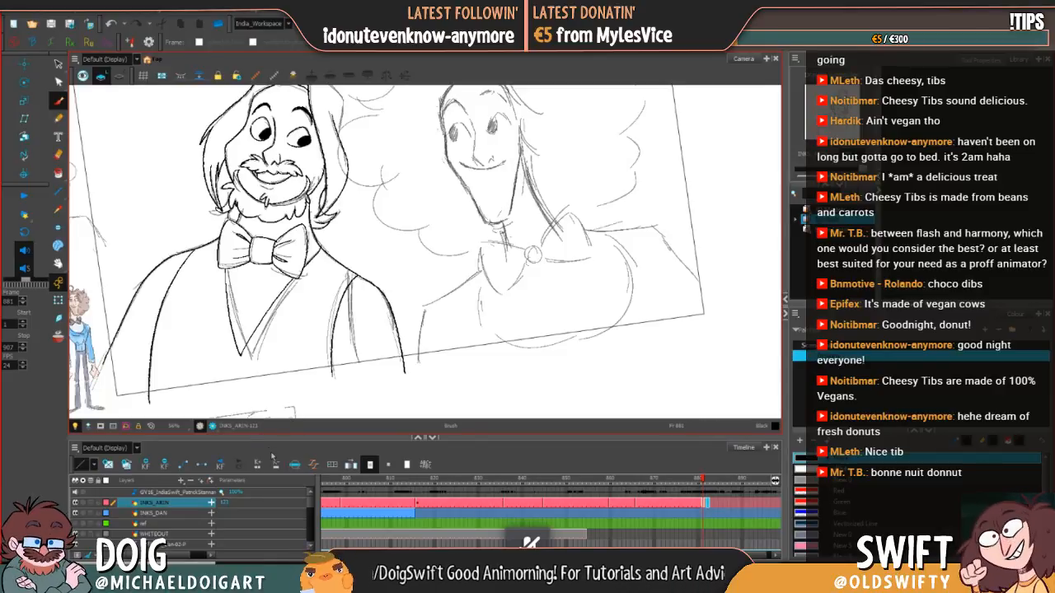
pyautogui.press('.')
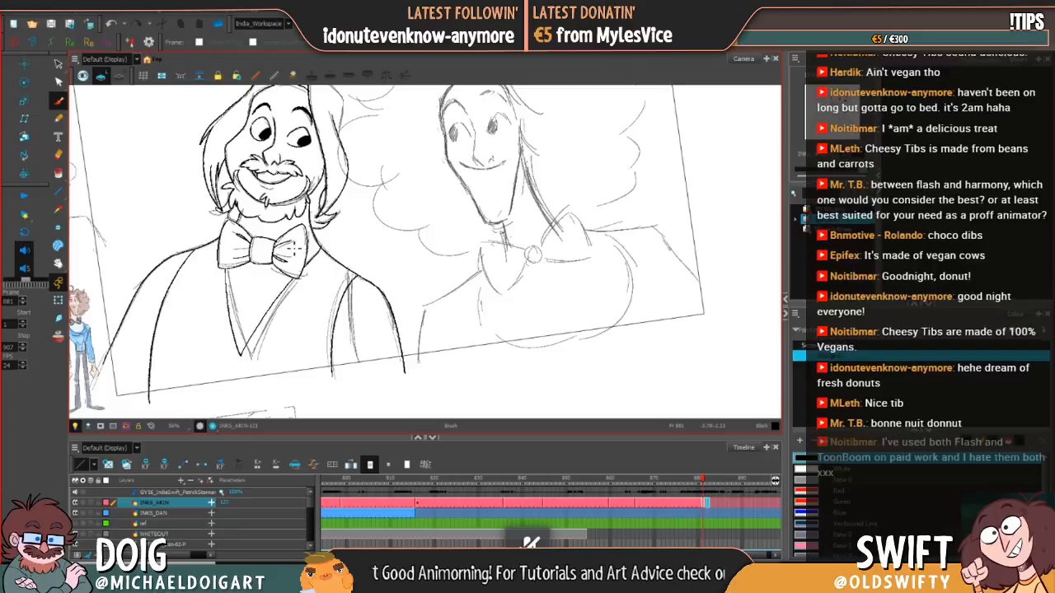
pyautogui.press('.')
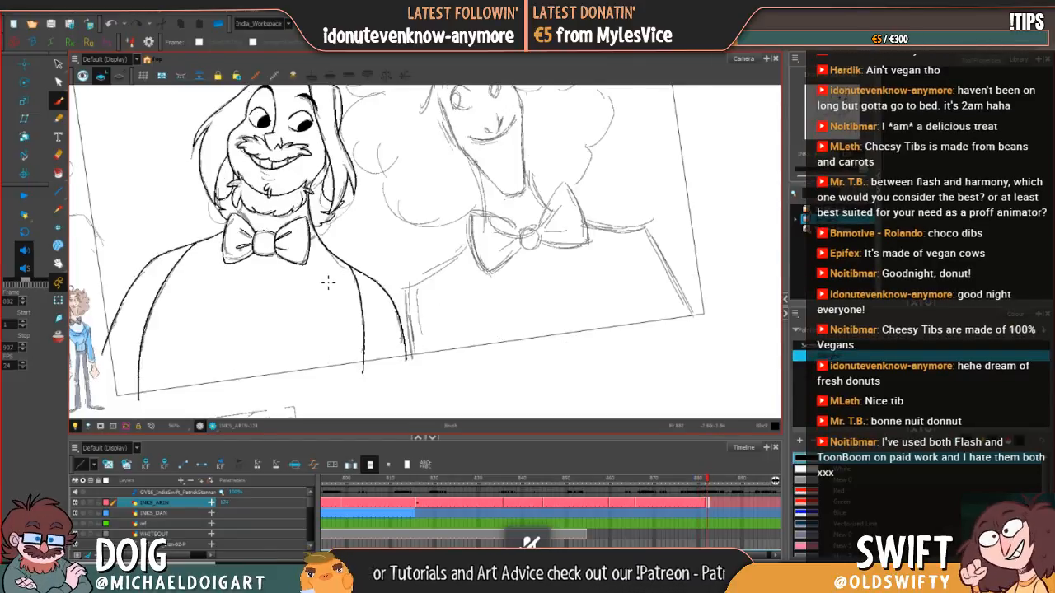
pyautogui.press('.')
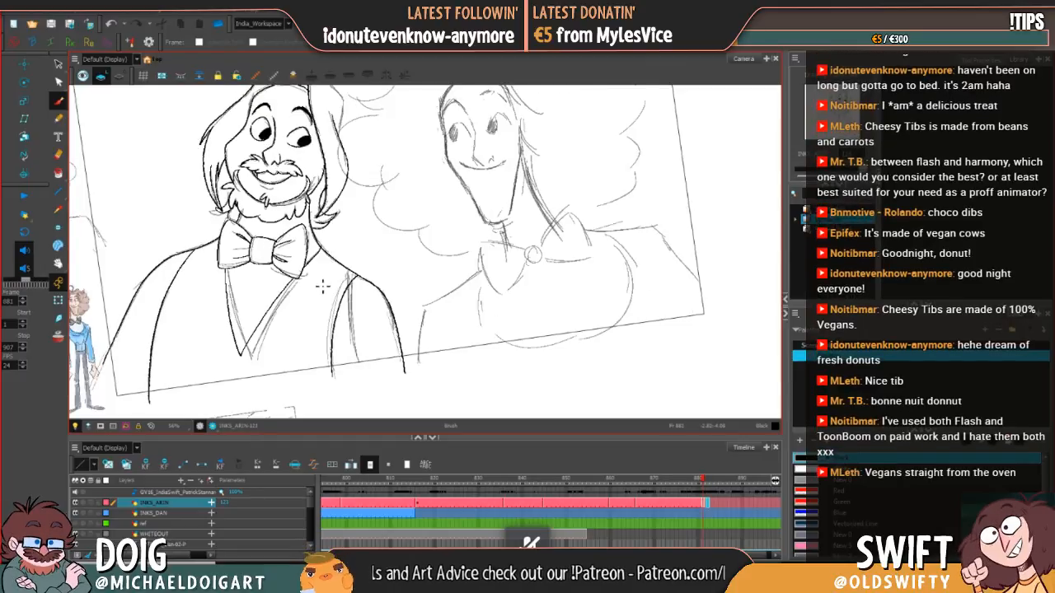
pyautogui.press('.')
pyautogui.press('.')
pyautogui.moveTo(363, 276); pyautogui.dragTo(355, 312)
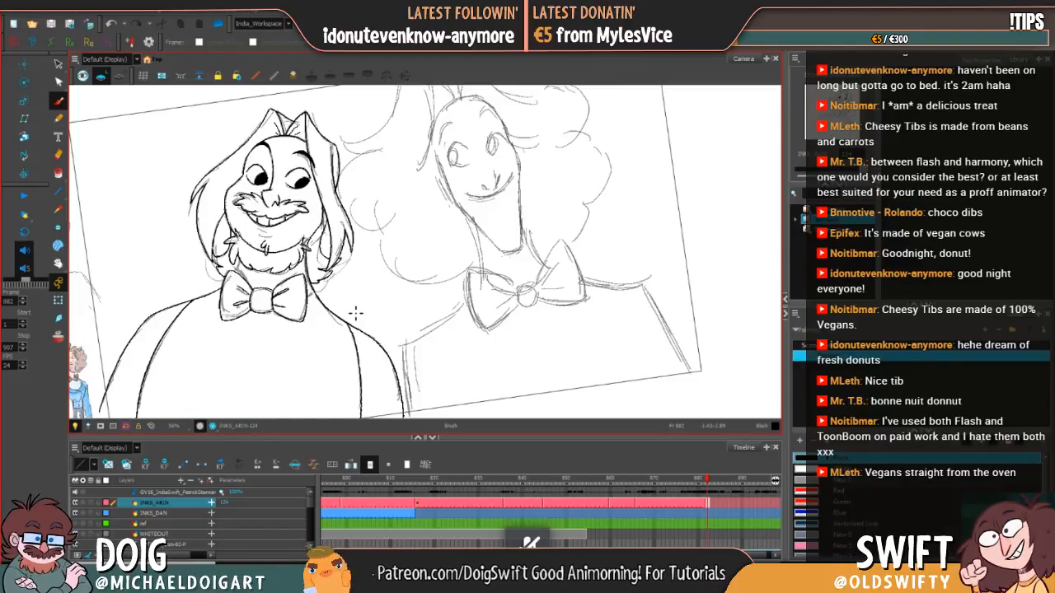
# Step: Extend the exposure of the inked drawing at frame 882 on the INKS_ARIN layer through frame 907
pyautogui.press('.')
pyautogui.press('.')
pyautogui.press('.')
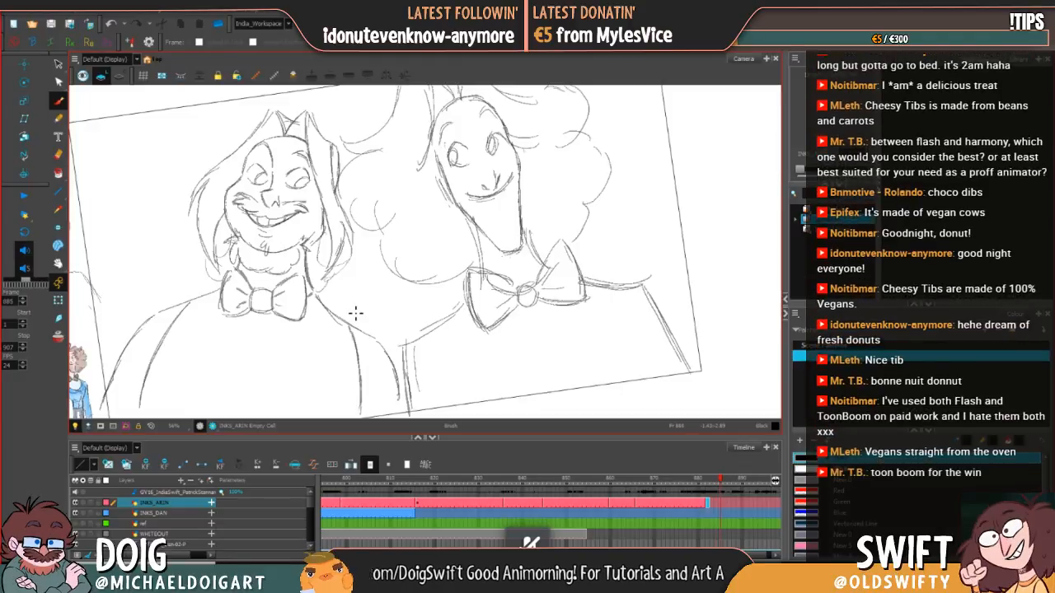
pyautogui.press('.')
pyautogui.press('.')
pyautogui.press('.')
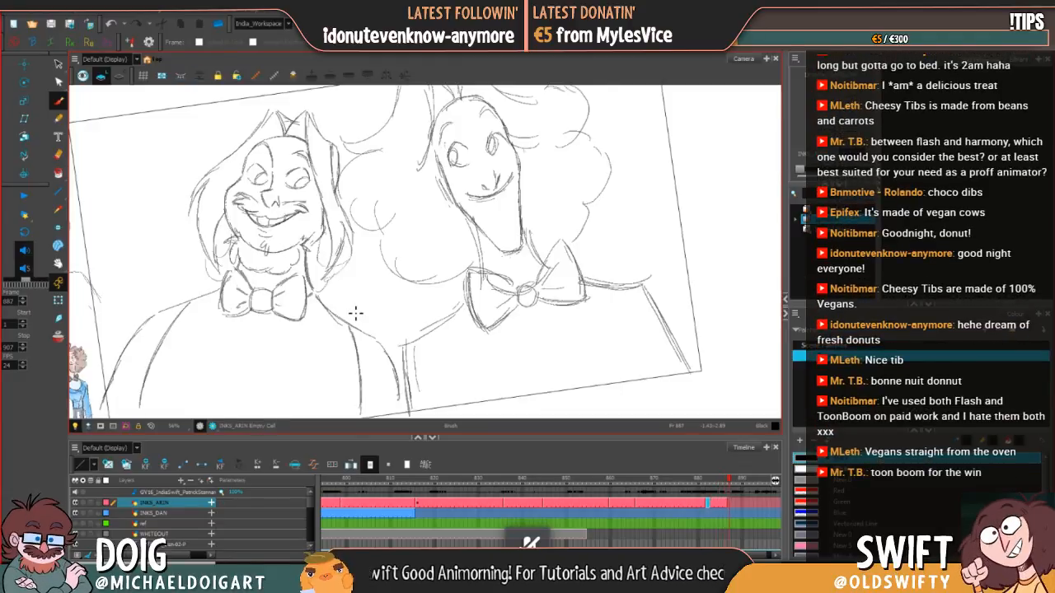
pyautogui.press('F5')
pyautogui.press('.')
pyautogui.press('F5')
pyautogui.press('.')
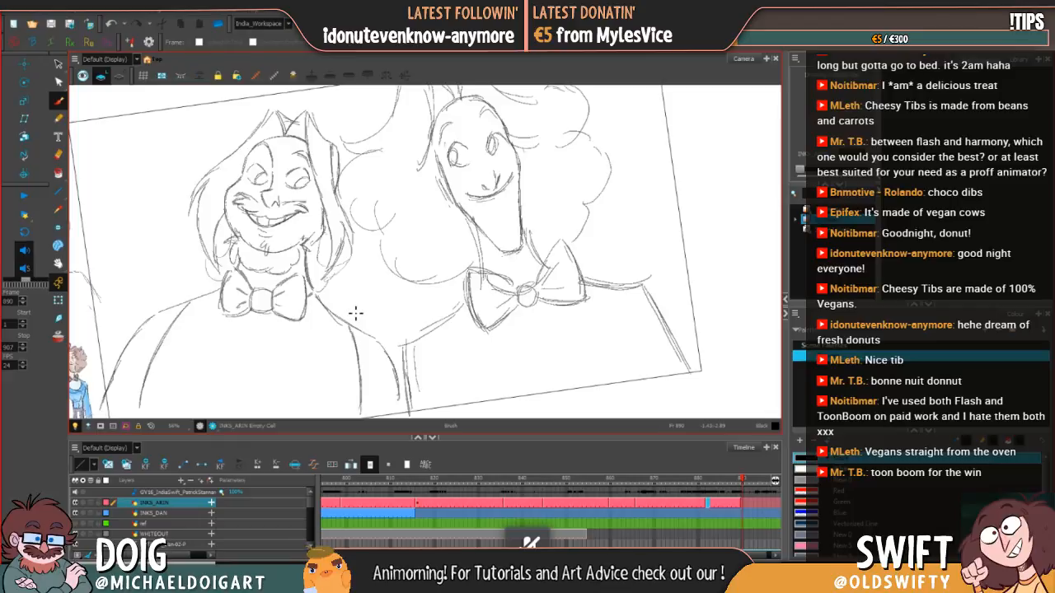
pyautogui.press('F5')
pyautogui.press('.')
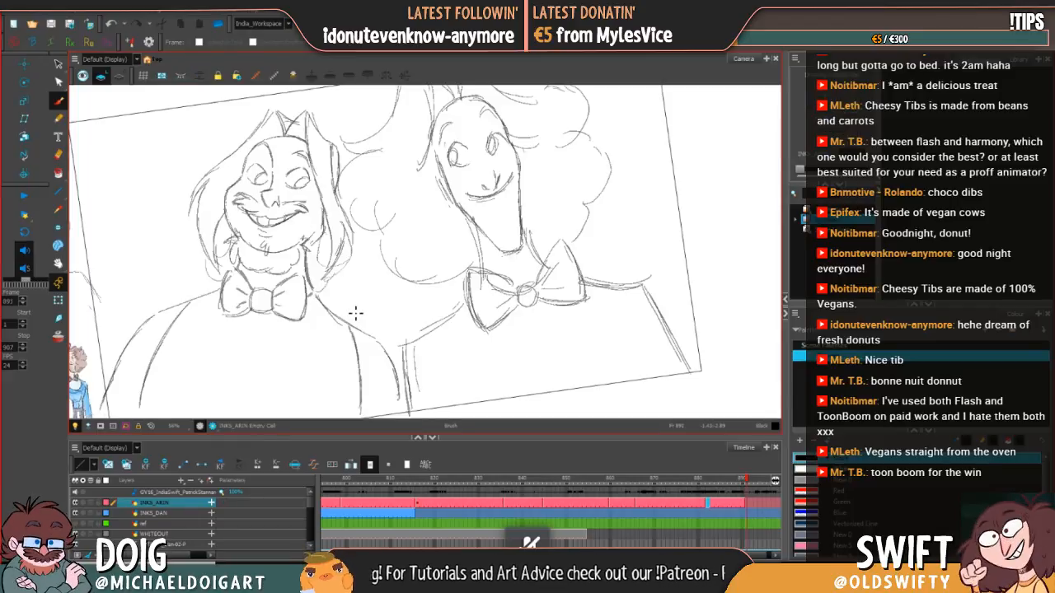
pyautogui.press('F5')
pyautogui.press('.')
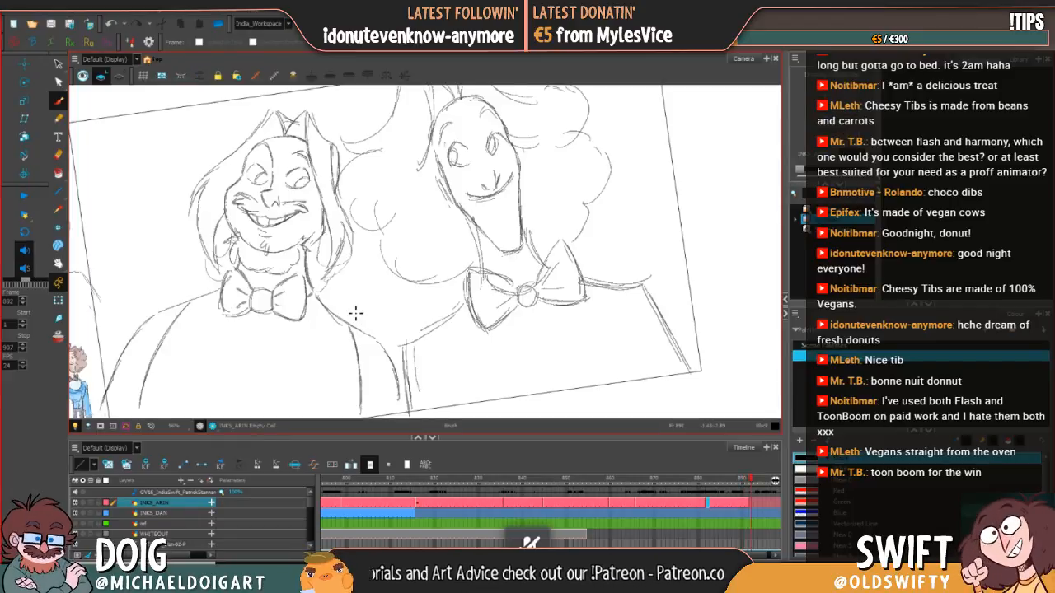
pyautogui.press('.')
pyautogui.press('.')
pyautogui.press('.')
pyautogui.press('.')
pyautogui.press('.')
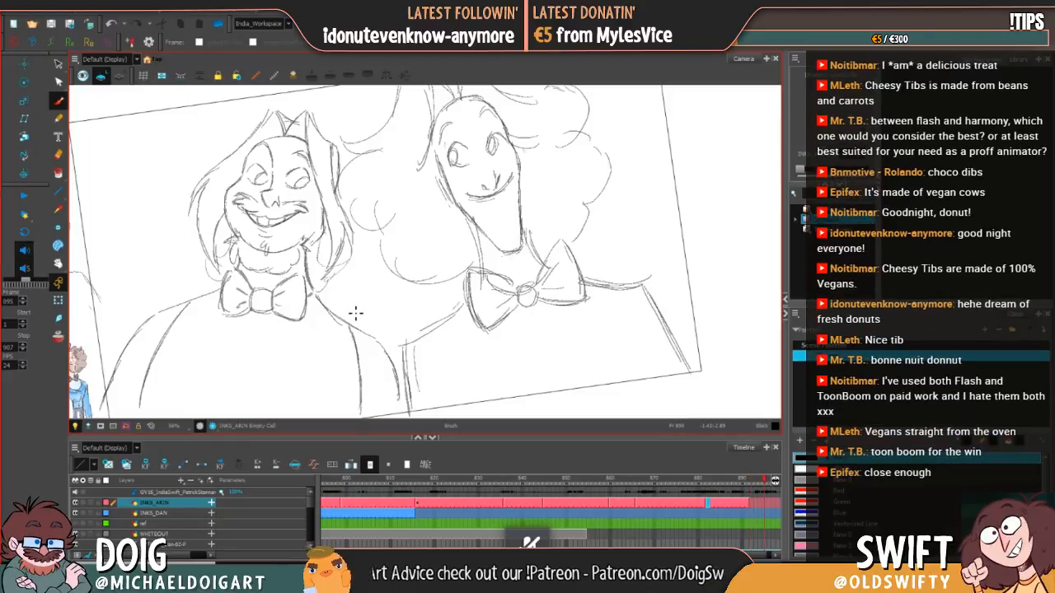
pyautogui.press('.')
pyautogui.press('.')
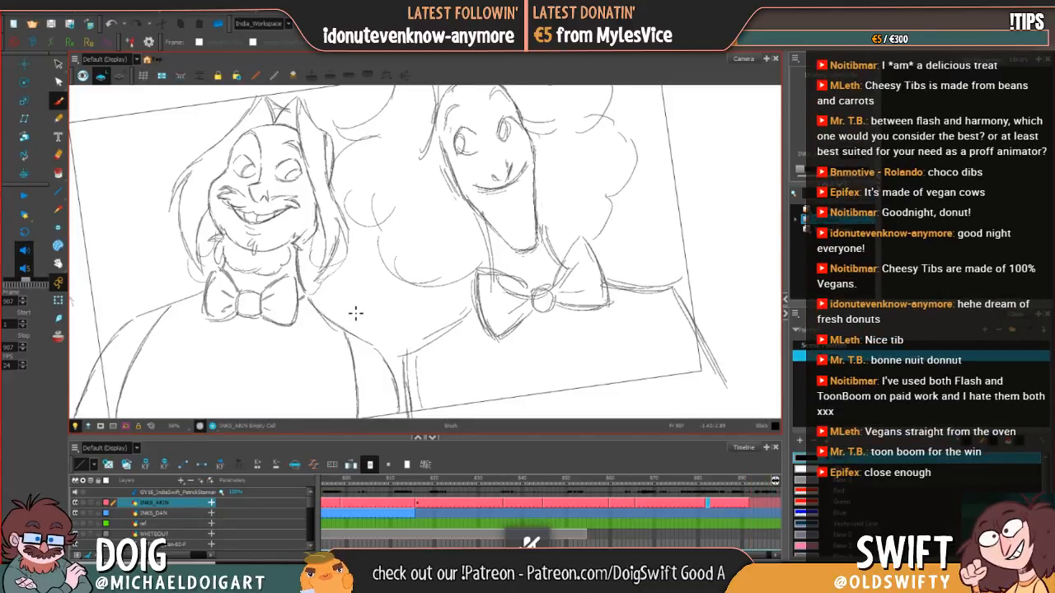
pyautogui.press('.')
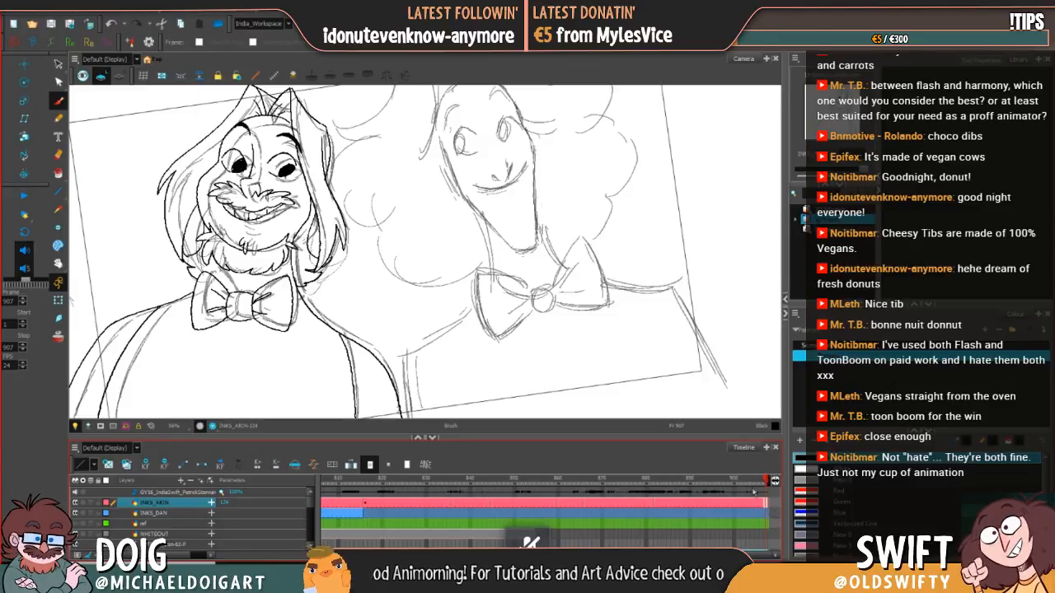
# Step: Scrub back and forth through the timeline to review the inked poses of the bearded character across the shot
pyautogui.moveTo(735, 483); pyautogui.dragTo(692, 483)
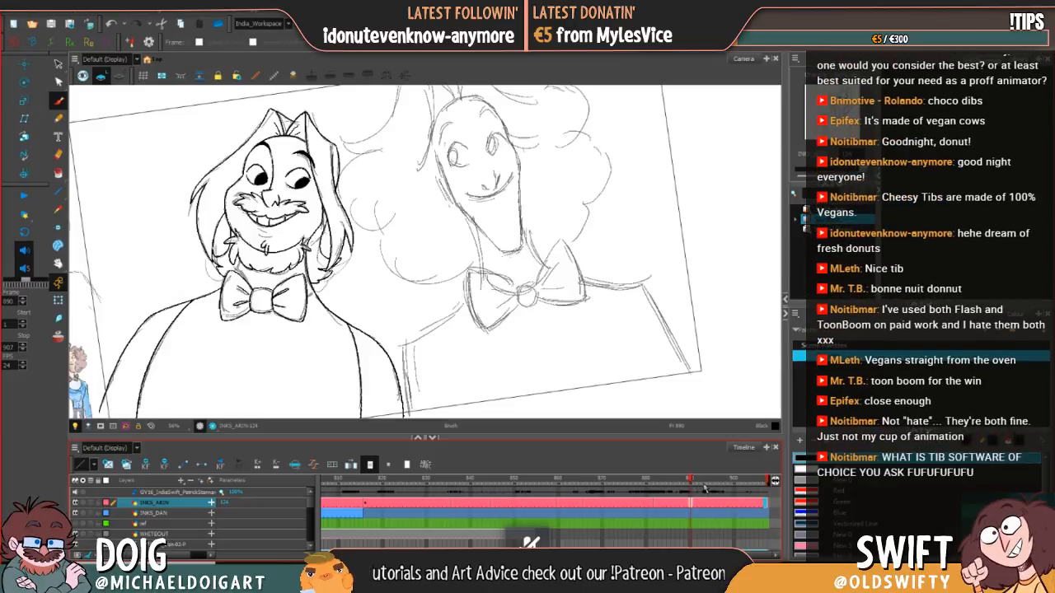
pyautogui.click(633, 504)
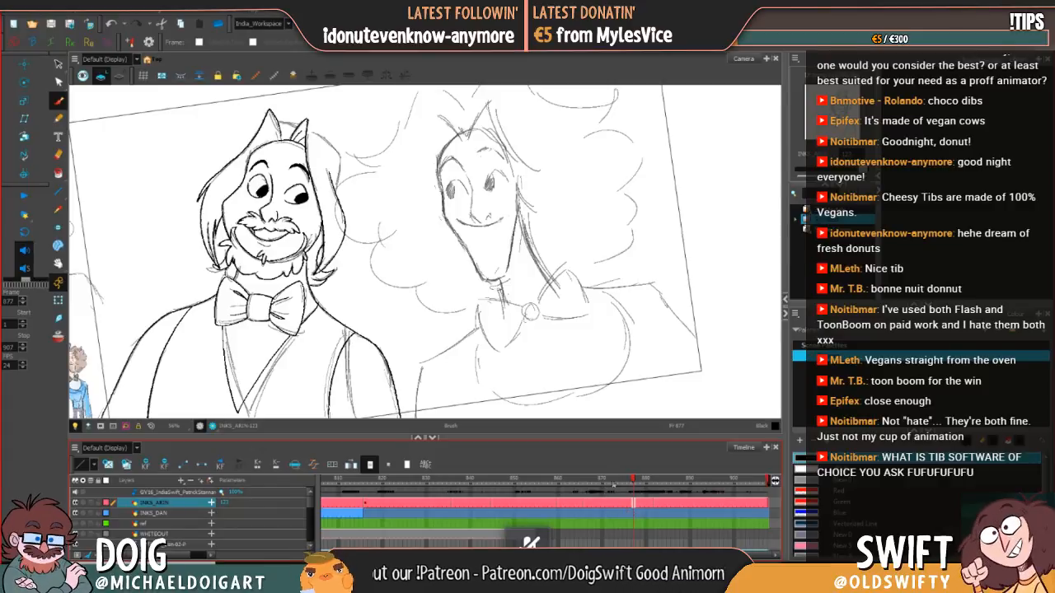
pyautogui.click(572, 486)
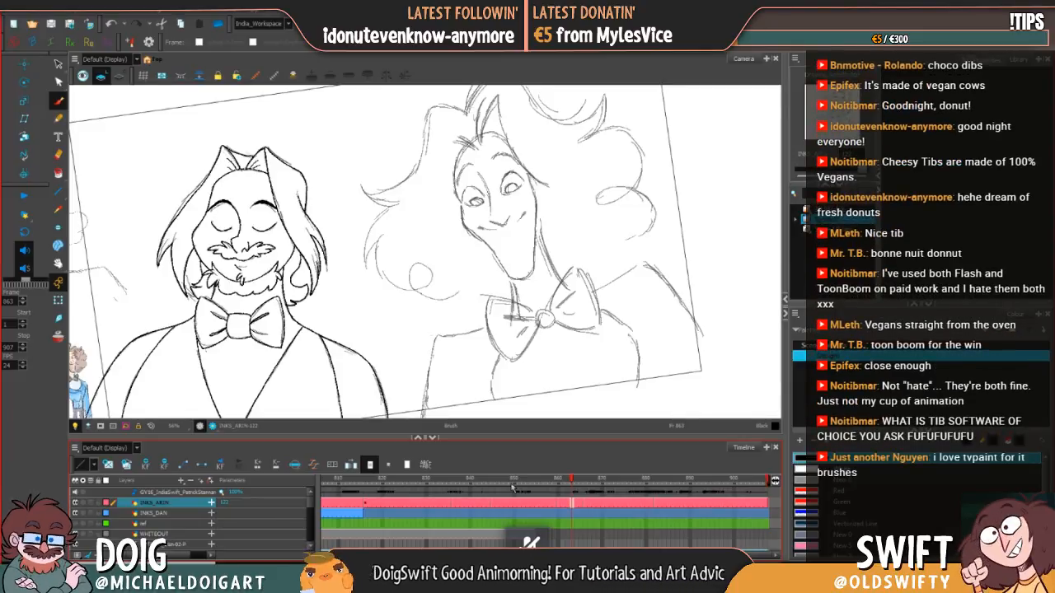
pyautogui.click(521, 483)
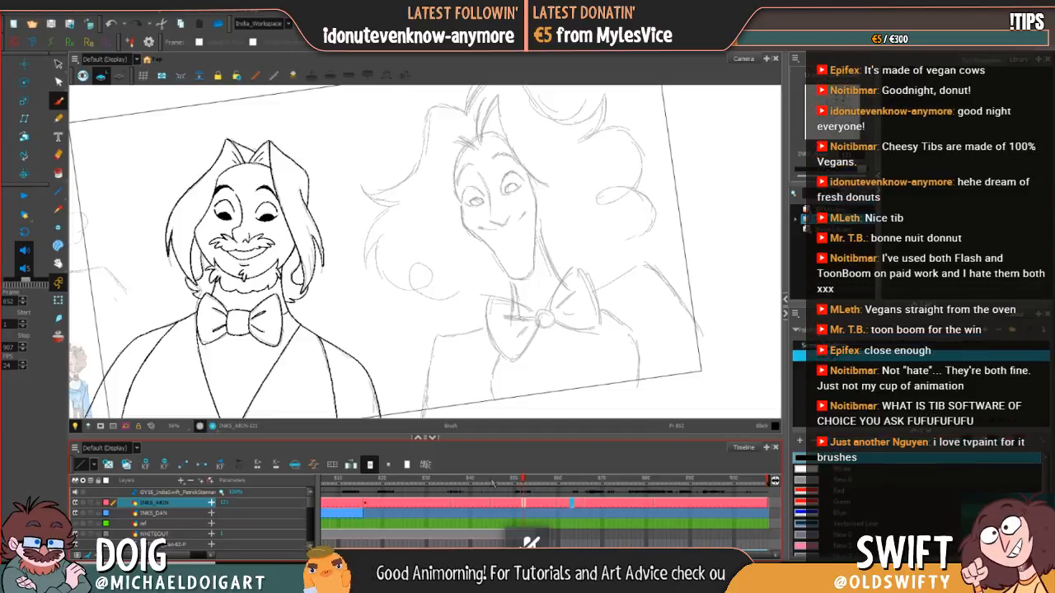
pyautogui.click(658, 485)
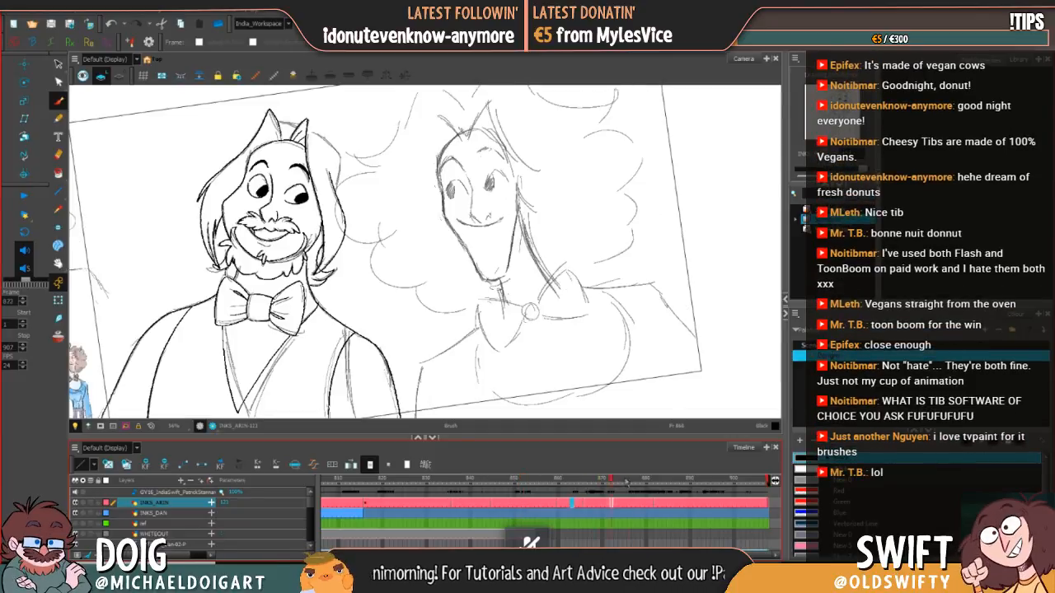
pyautogui.click(694, 485)
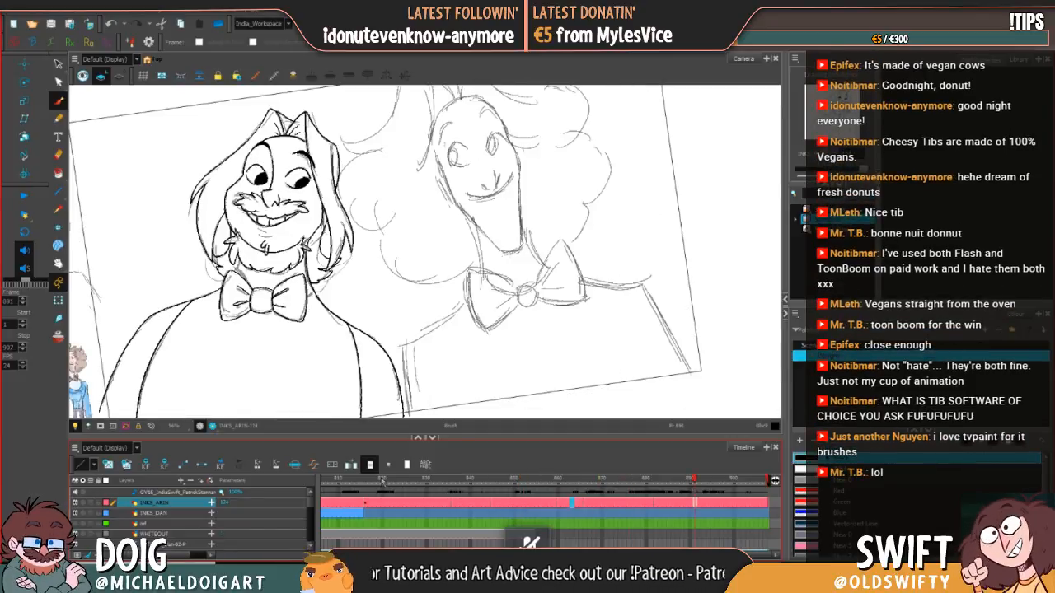
pyautogui.click(388, 481)
pyautogui.moveTo(393, 480); pyautogui.dragTo(471, 483)
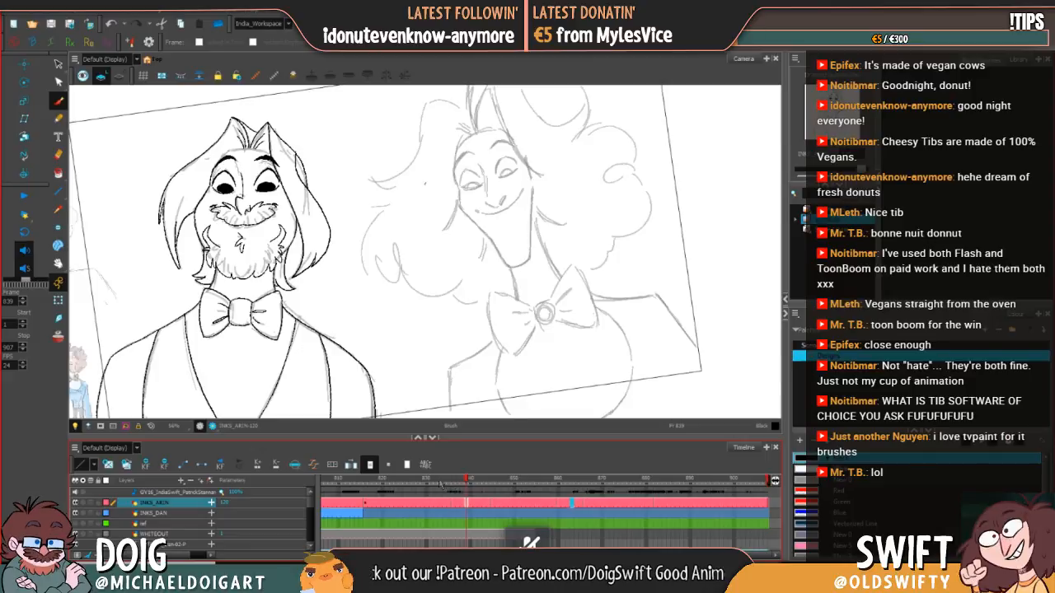
pyautogui.press(',')
pyautogui.press(',')
pyautogui.press(',')
pyautogui.press(',')
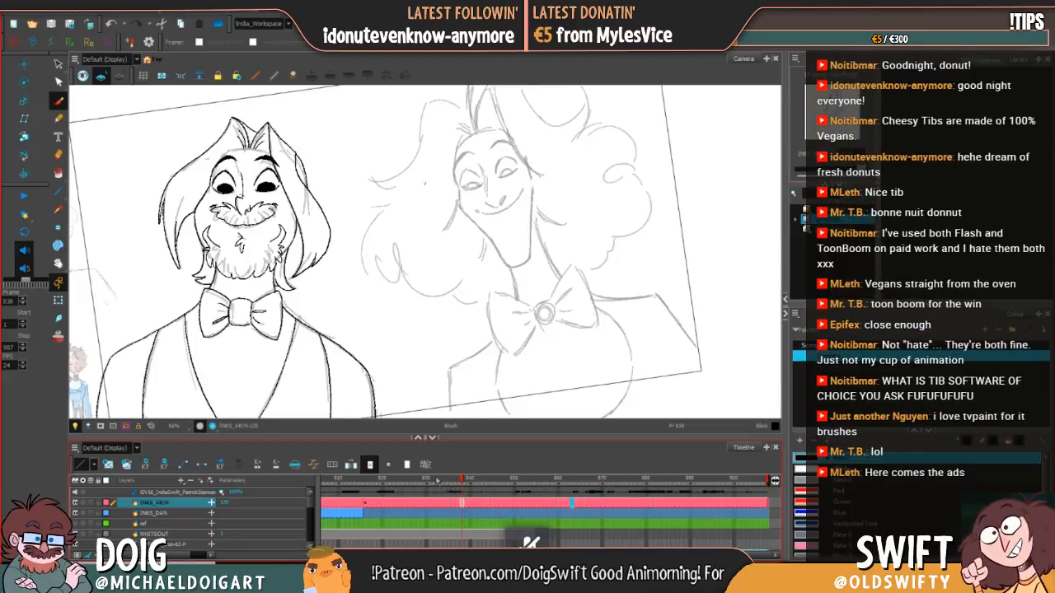
pyautogui.press('.')
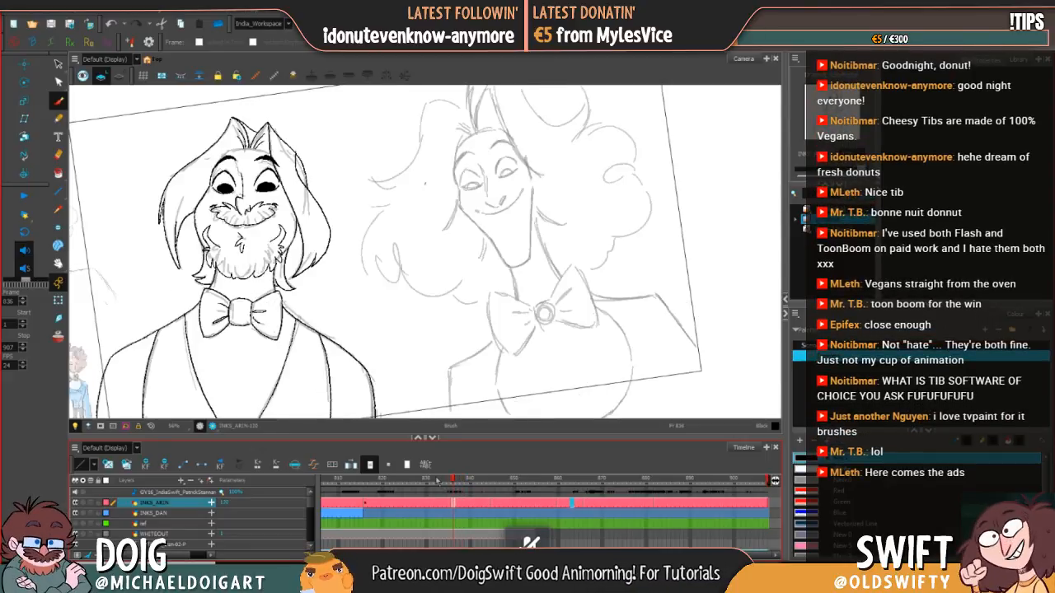
# Step: Check where the INKS_DAN inks end by stepping between frames 815 and 816
pyautogui.click(367, 516)
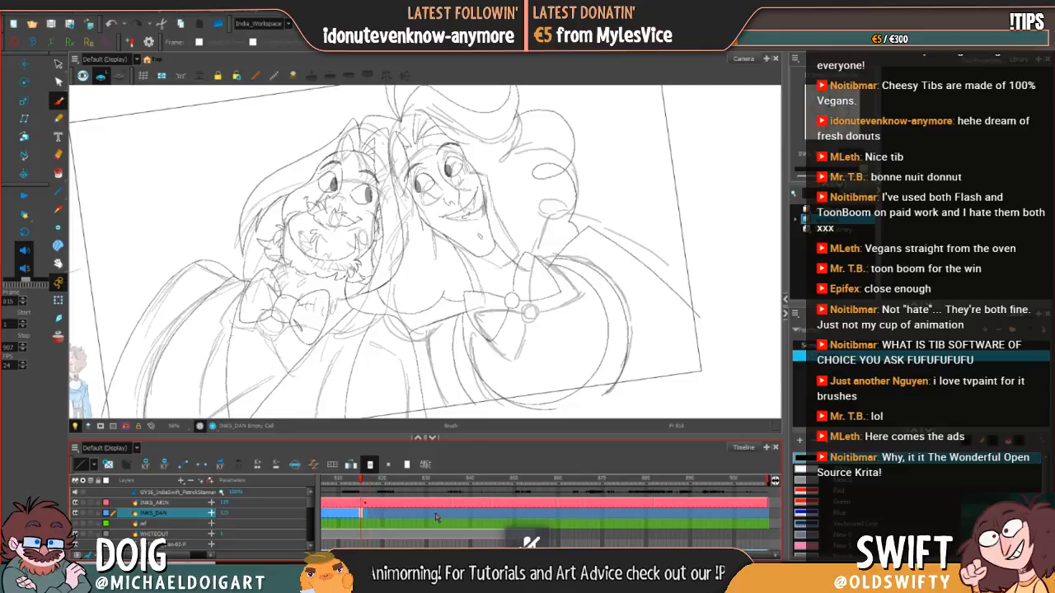
pyautogui.press(',')
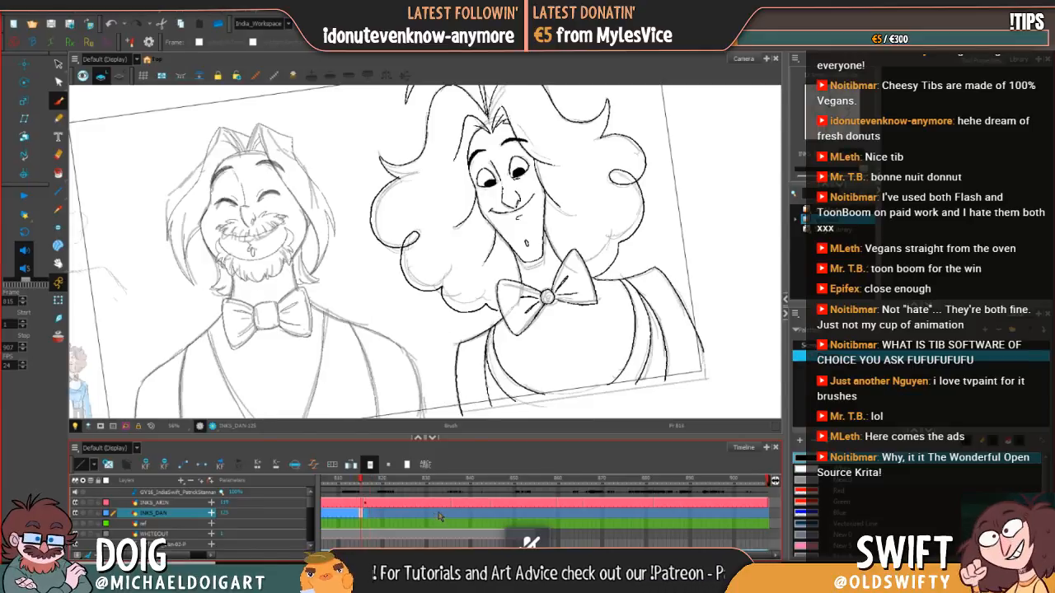
pyautogui.press('.')
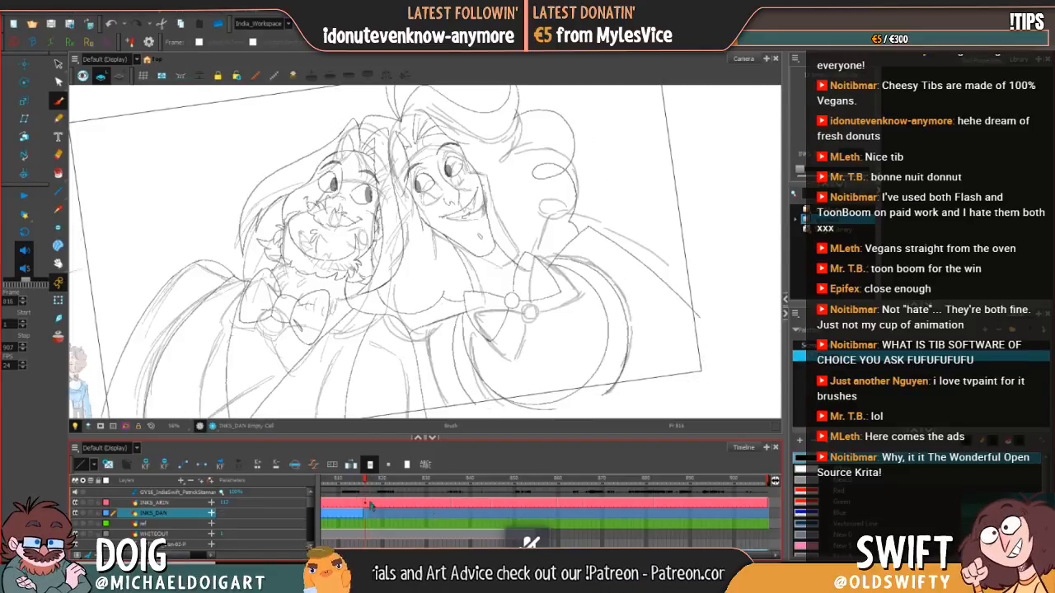
# Step: Move the curly-haired character's inks at frame 816 from the INKS_ARIN layer to the INKS_DAN layer
pyautogui.click(365, 504)
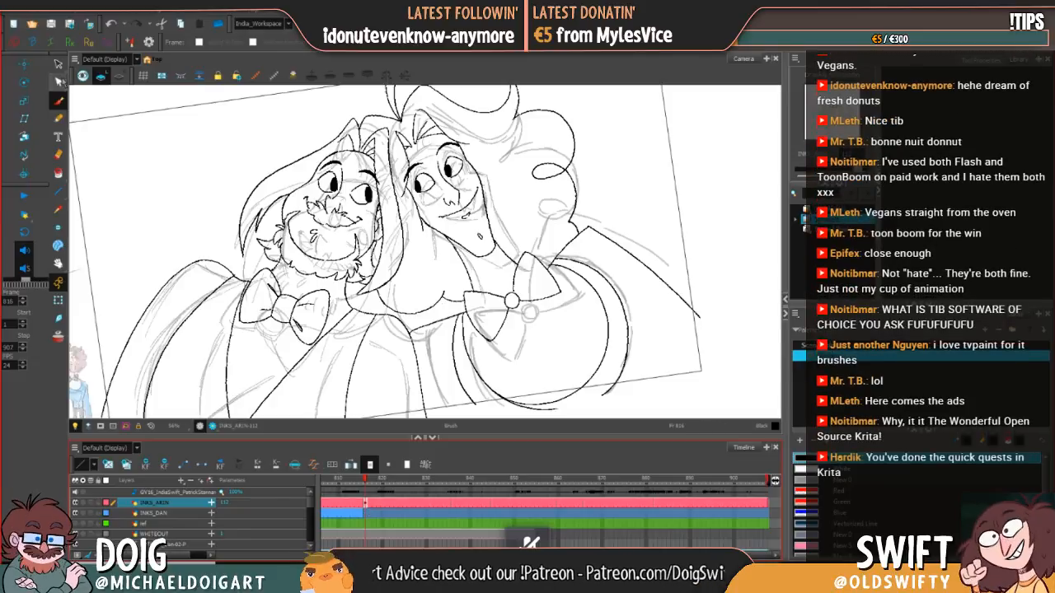
pyautogui.hotkey('alt', 's')
pyautogui.moveTo(464, 396)
pyautogui.mouseDown()
pyautogui.moveTo(417, 336)
pyautogui.moveTo(401, 285)
pyautogui.moveTo(415, 201)
pyautogui.moveTo(395, 154)
pyautogui.moveTo(394, 109)
pyautogui.moveTo(412, 85)
pyautogui.moveTo(631, 106)
pyautogui.moveTo(711, 258)
pyautogui.moveTo(697, 367)
pyautogui.moveTo(560, 422)
pyautogui.moveTo(537, 409)
pyautogui.mouseUp()
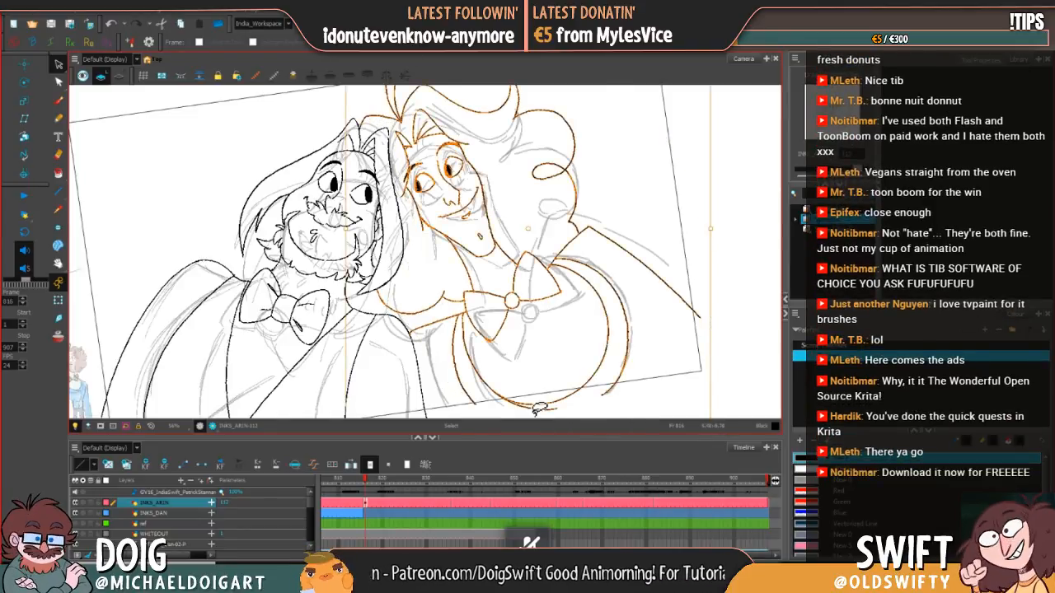
pyautogui.press('Delete')
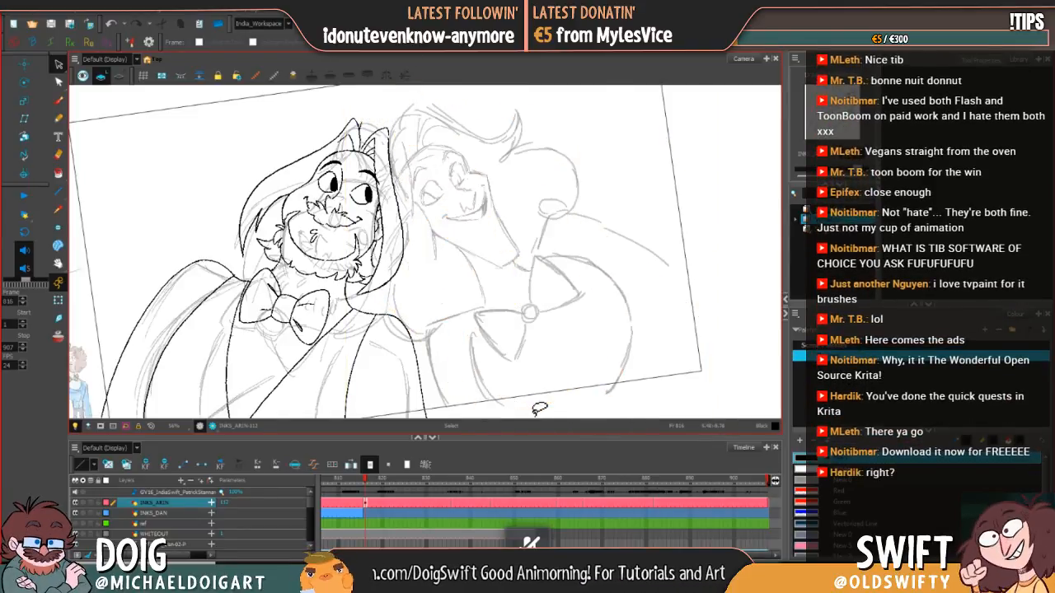
pyautogui.click(367, 514)
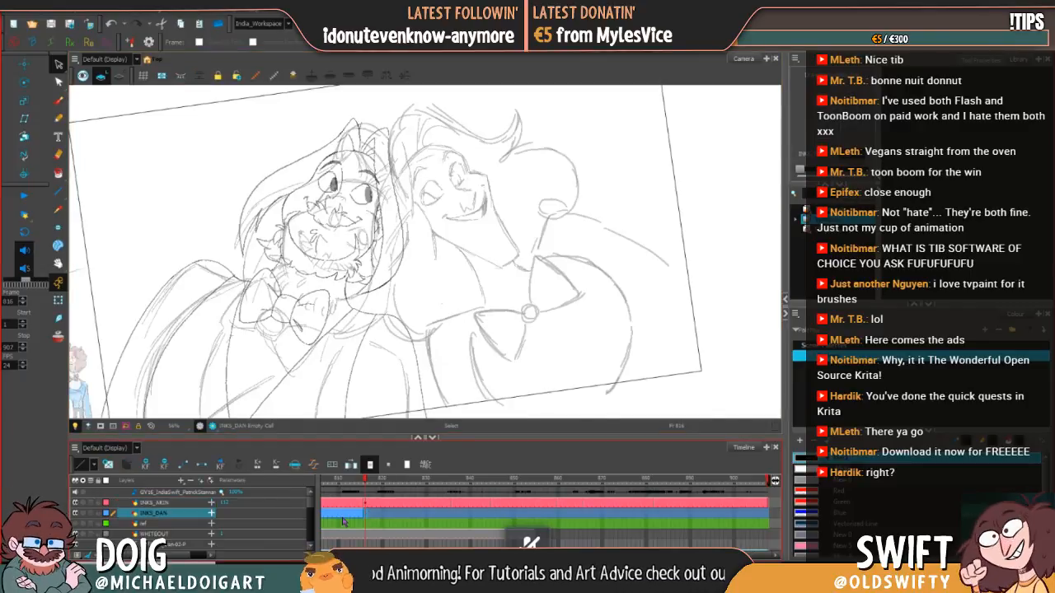
pyautogui.hotkey('ctrl', 'v')
pyautogui.click(736, 332)
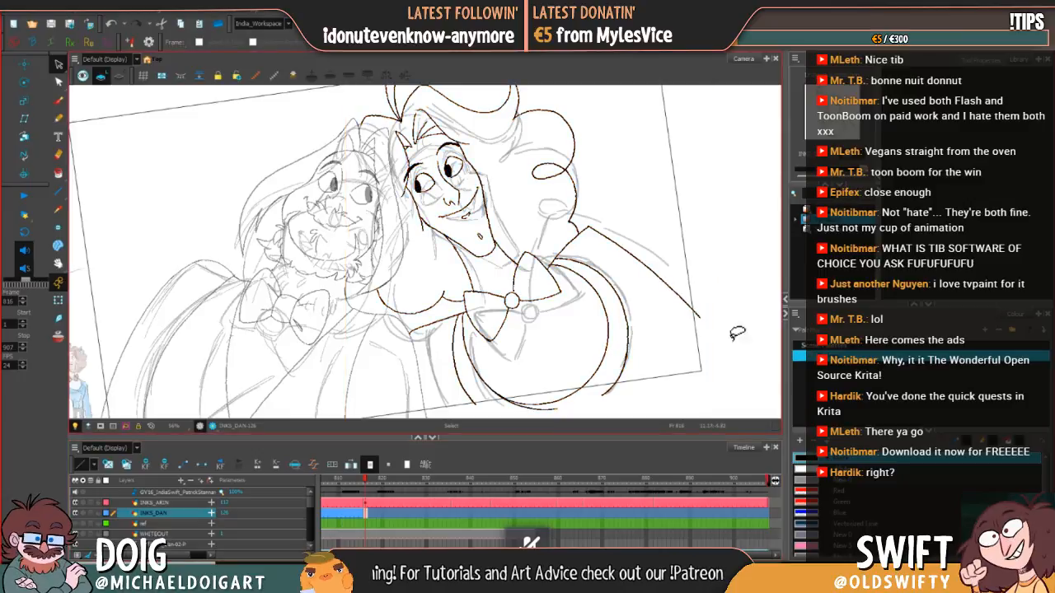
# Step: Extend the exposure of the INKS_DAN drawing from frame 816 through frame 834, leaving an empty cell at frame 835
pyautogui.moveTo(684, 333); pyautogui.dragTo(584, 389)
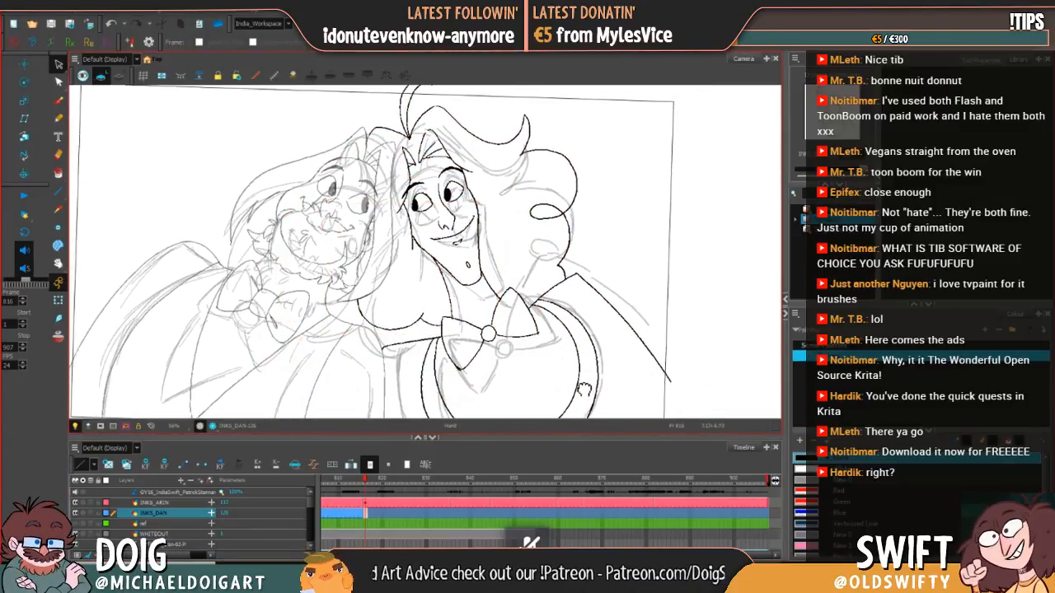
pyautogui.click(447, 513)
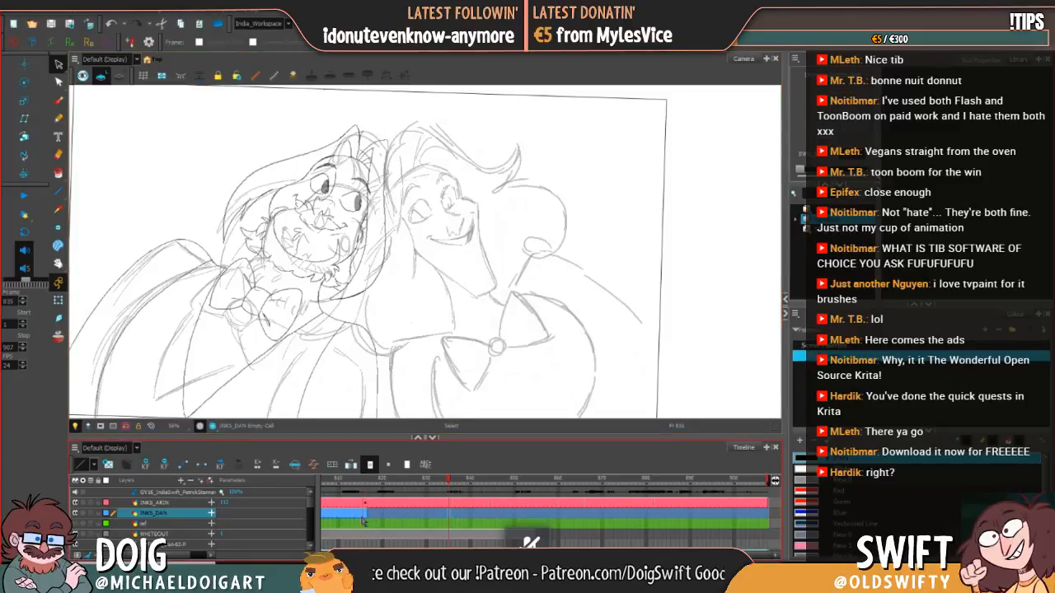
pyautogui.press('F5')
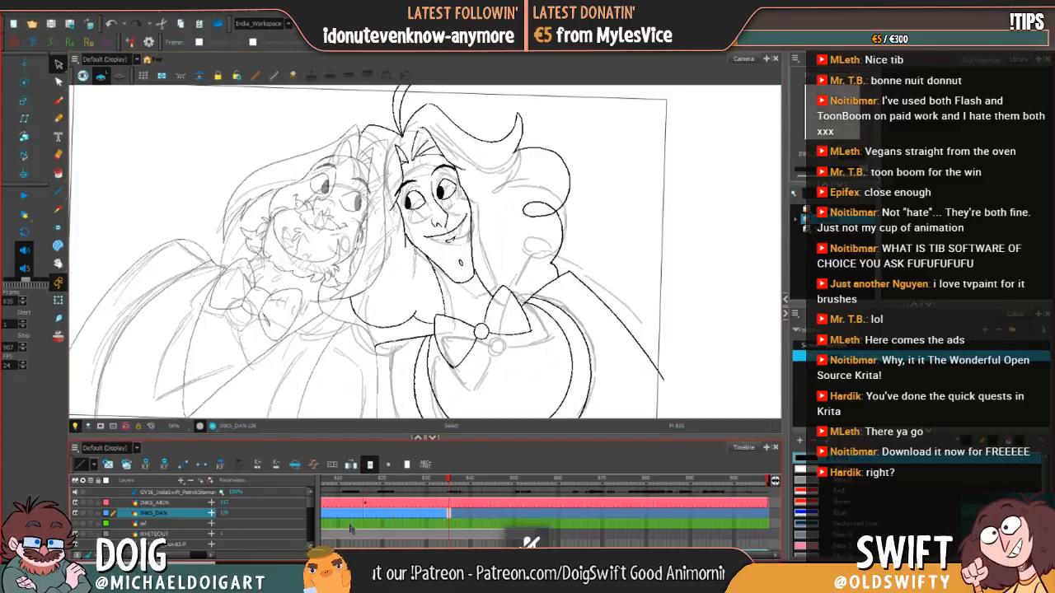
pyautogui.press('.')
pyautogui.press(',')
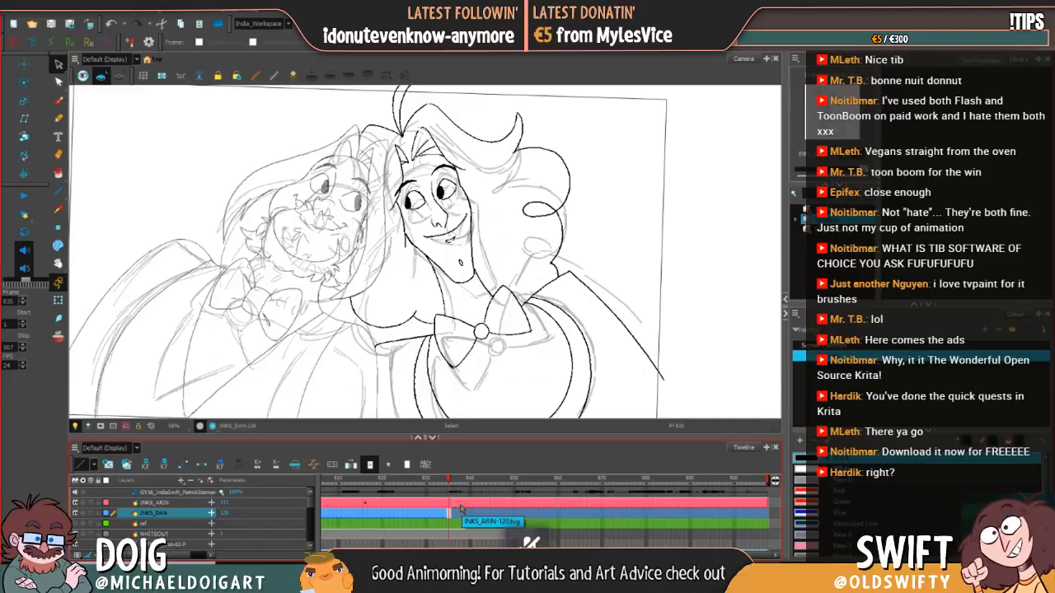
pyautogui.press('Delete')
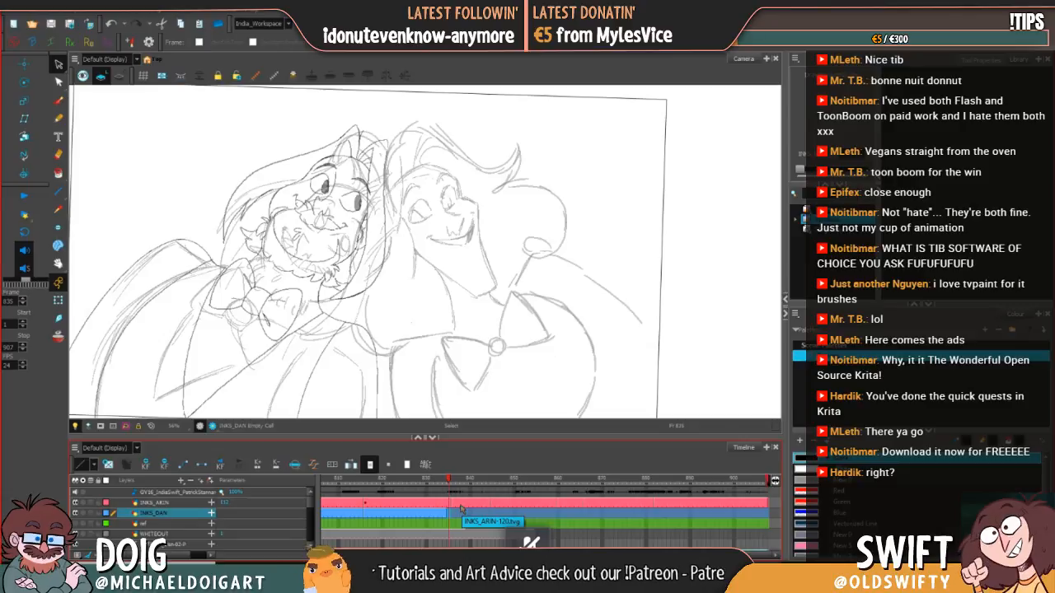
# Step: Ink the bridge of the curly-haired character's nose with the Brush on INKS_DAN at frame 835, comparing with frame 834
pyautogui.moveTo(661, 297); pyautogui.dragTo(662, 289)
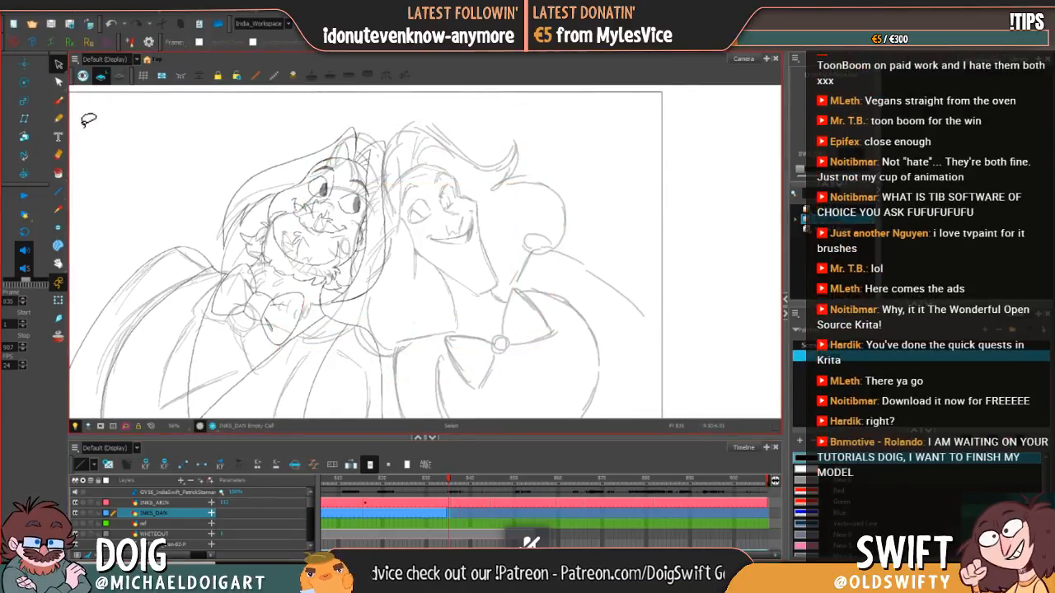
pyautogui.click(58, 100)
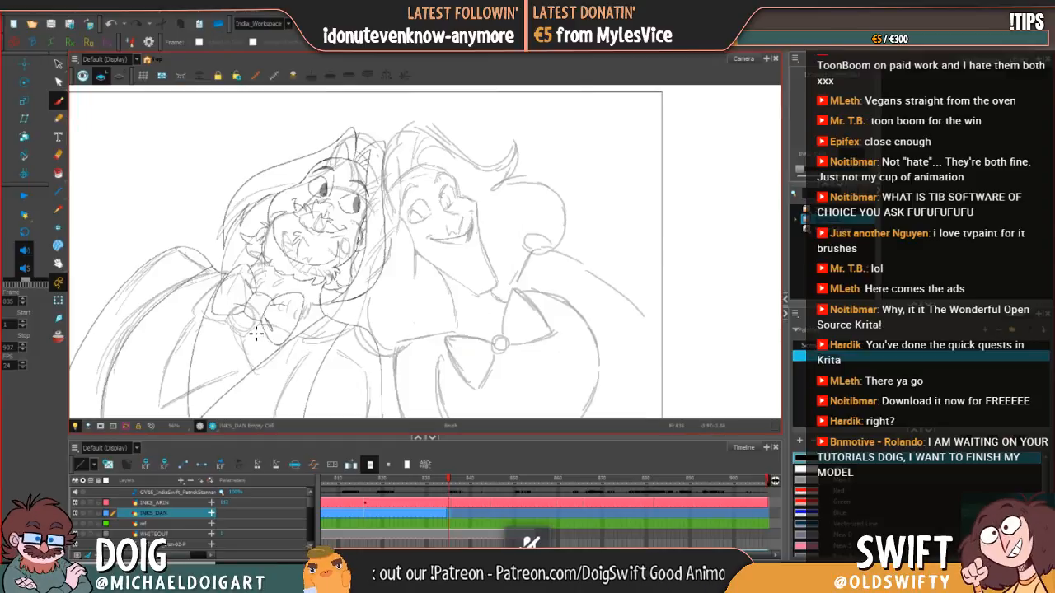
pyautogui.moveTo(491, 282); pyautogui.dragTo(397, 283)
pyautogui.press(',')
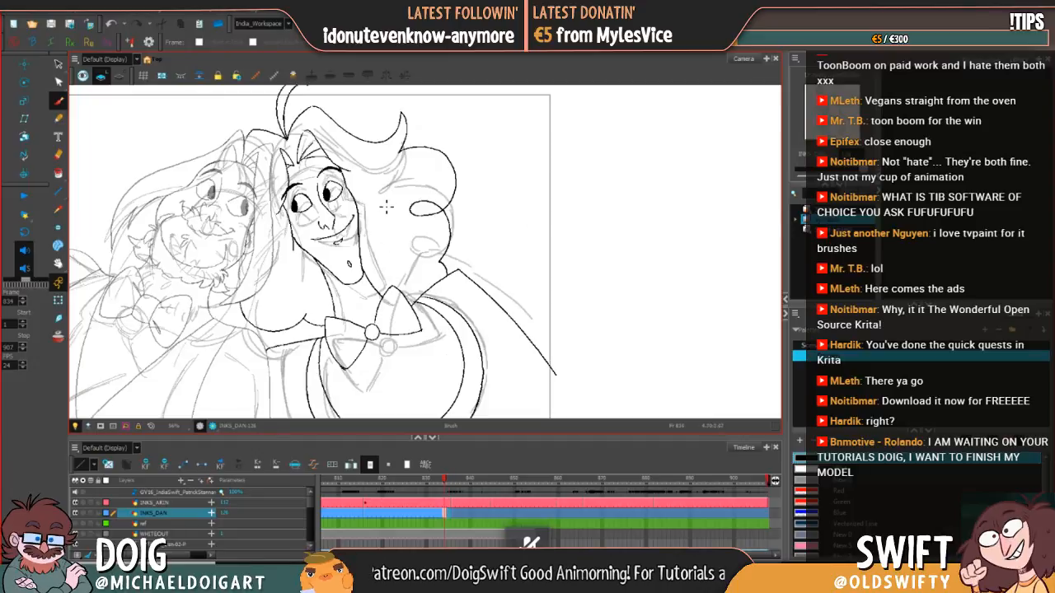
pyautogui.hotkey('alt', 'shift', 'r')
pyautogui.press('.')
pyautogui.hotkey('alt', 'shift', 'r')
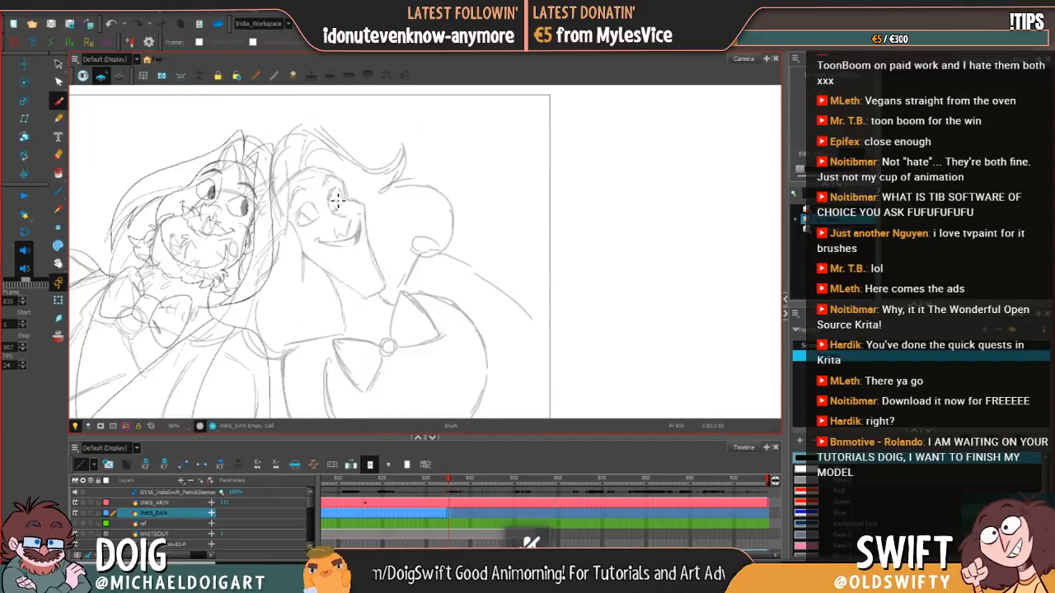
pyautogui.moveTo(328, 197); pyautogui.dragTo(330, 212)
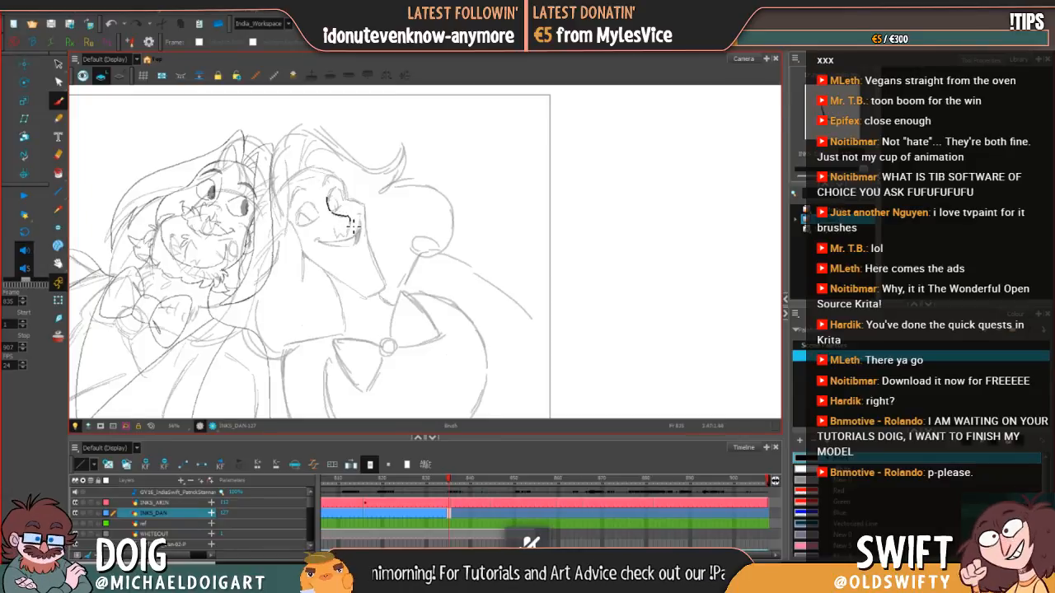
pyautogui.moveTo(351, 236); pyautogui.dragTo(348, 232)
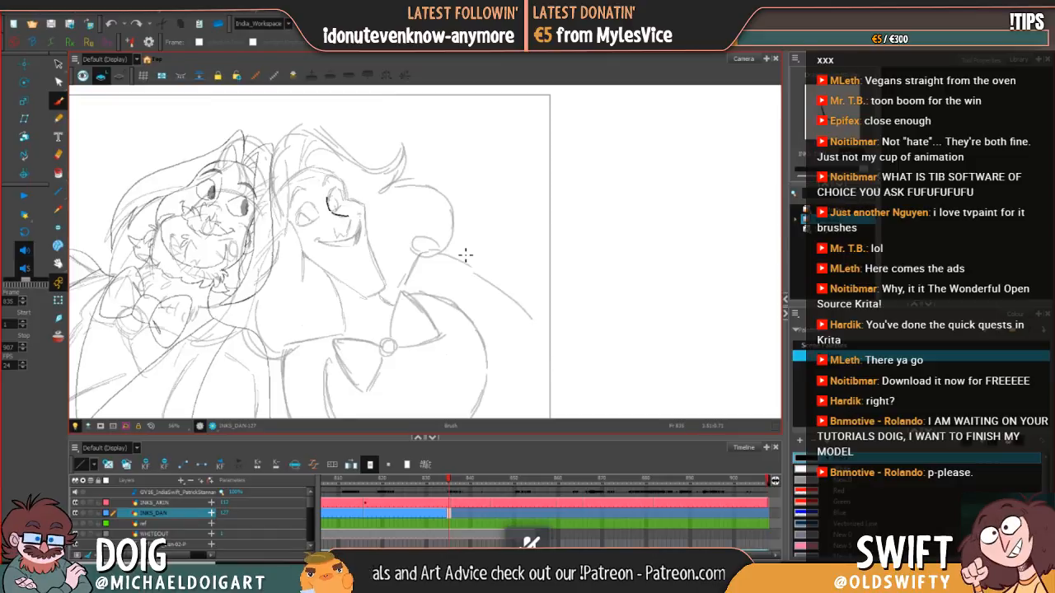
# Step: Ink the nose tip and nostrils of the curly-haired character at frame 835, undoing and redrawing strokes over the sketch
pyautogui.hotkey('alt', 'e')
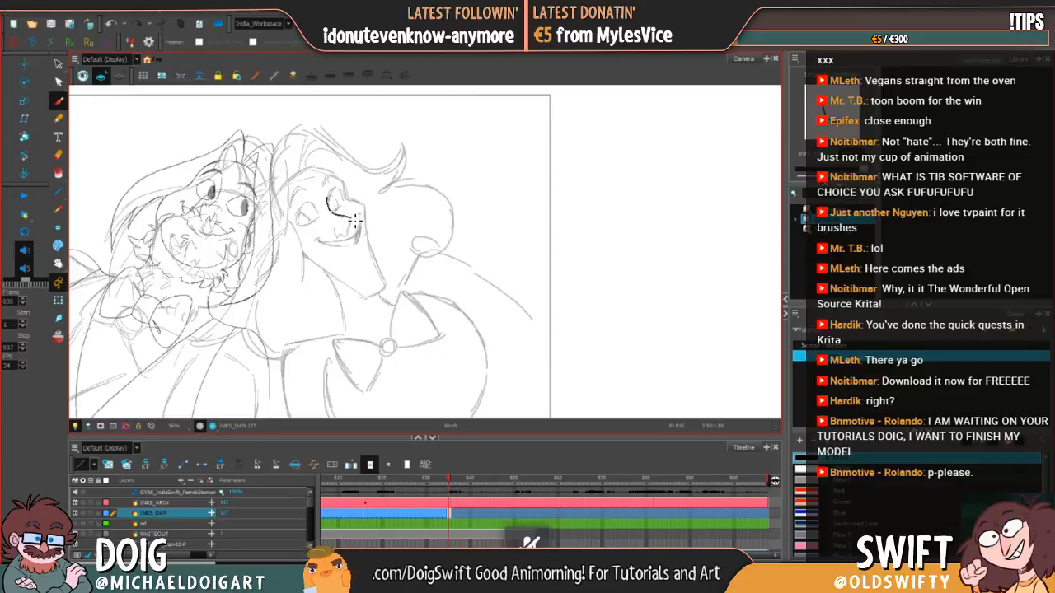
pyautogui.hotkey('alt', 's')
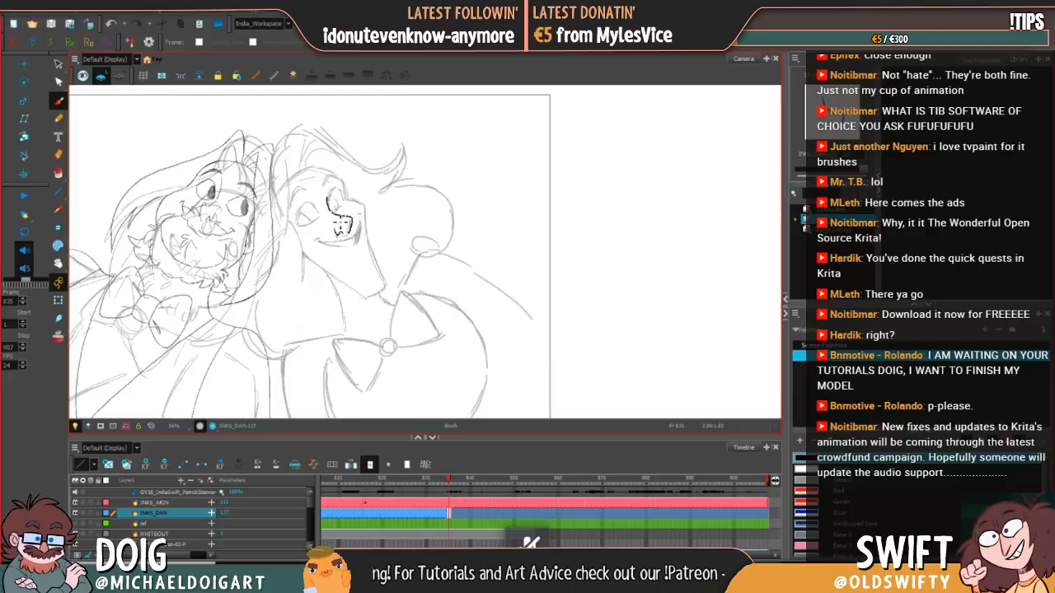
pyautogui.moveTo(344, 220); pyautogui.dragTo(344, 233)
pyautogui.hotkey('ctrl', 'z')
pyautogui.hotkey('ctrl', 'z')
pyautogui.hotkey('ctrl', 'z')
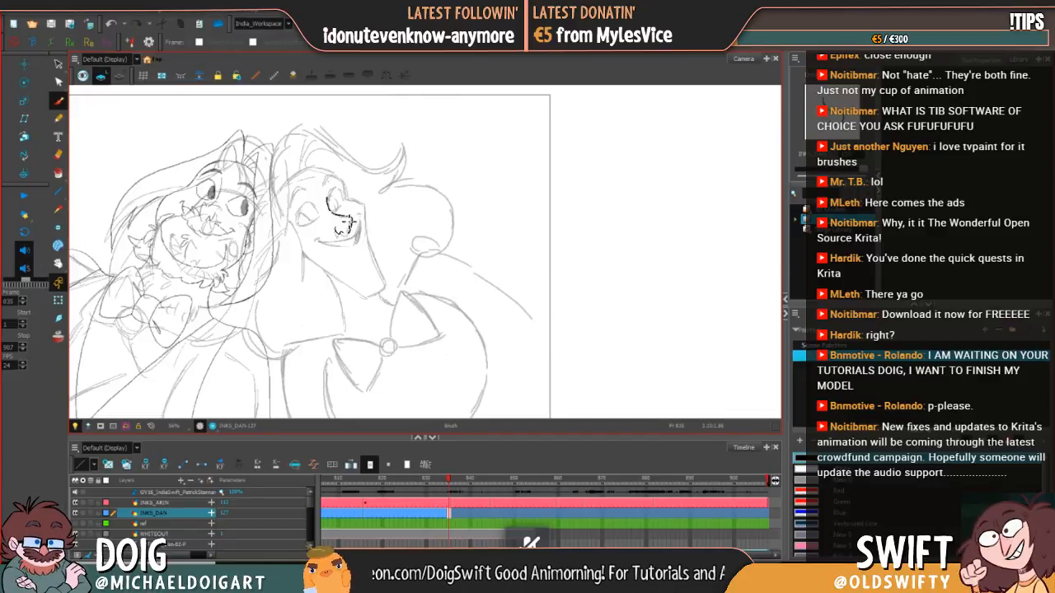
pyautogui.moveTo(349, 222); pyautogui.dragTo(357, 217)
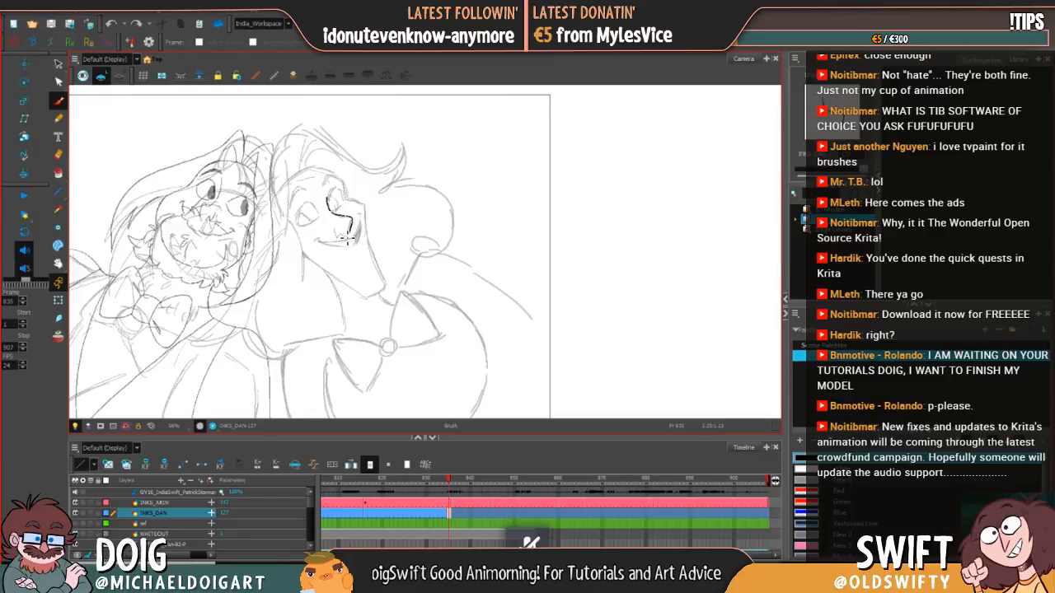
pyautogui.moveTo(349, 235); pyautogui.dragTo(335, 228)
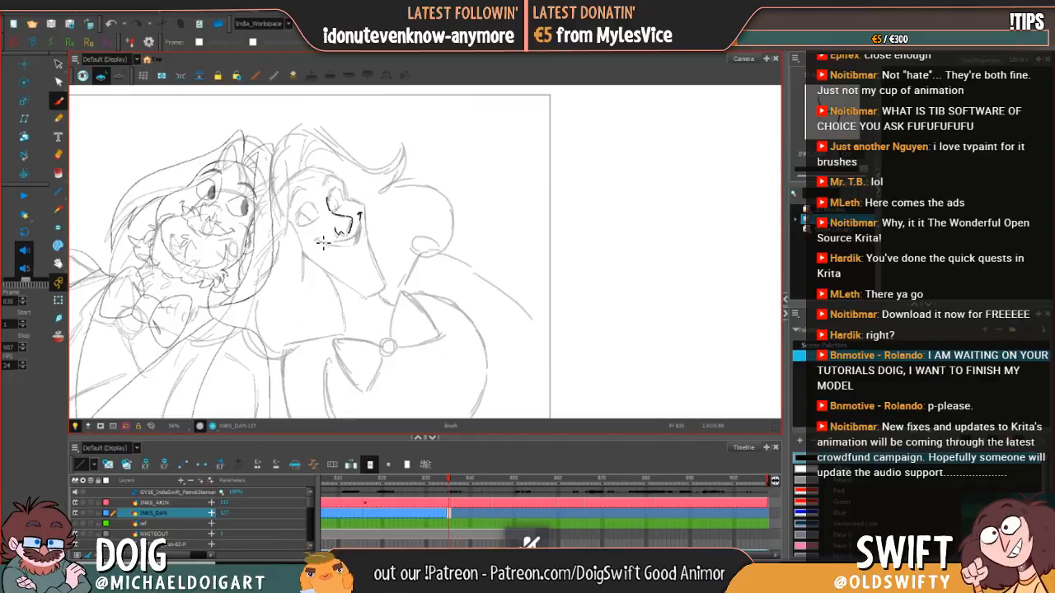
# Step: Ink the smile's corner mark and upper mouth line beneath the nose, redrawing the curve until it follows the sketch
pyautogui.moveTo(320, 239); pyautogui.dragTo(314, 243)
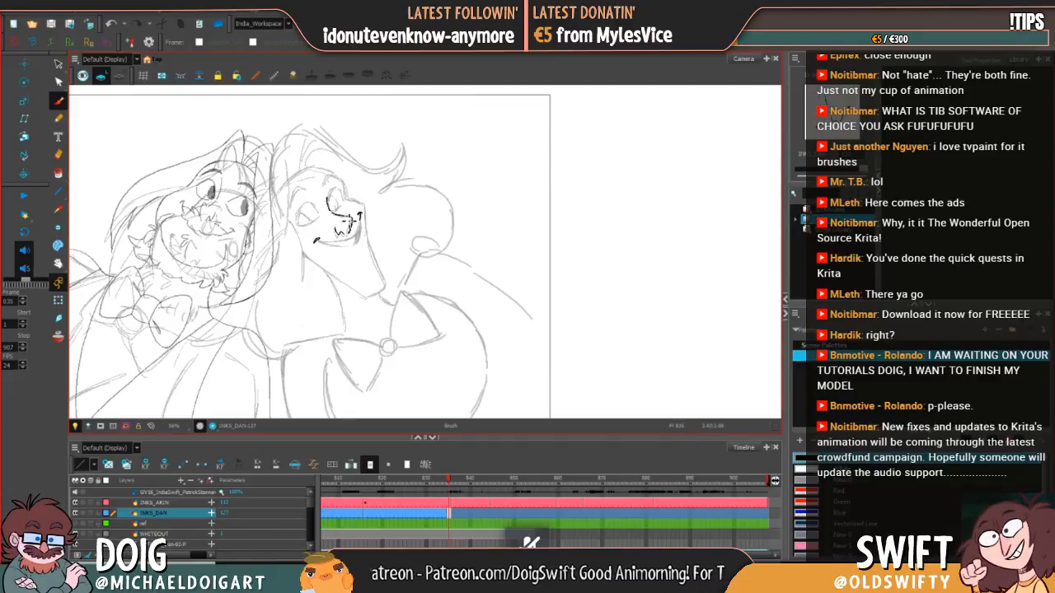
pyautogui.moveTo(334, 245); pyautogui.dragTo(356, 241)
pyautogui.hotkey('ctrl', 'z')
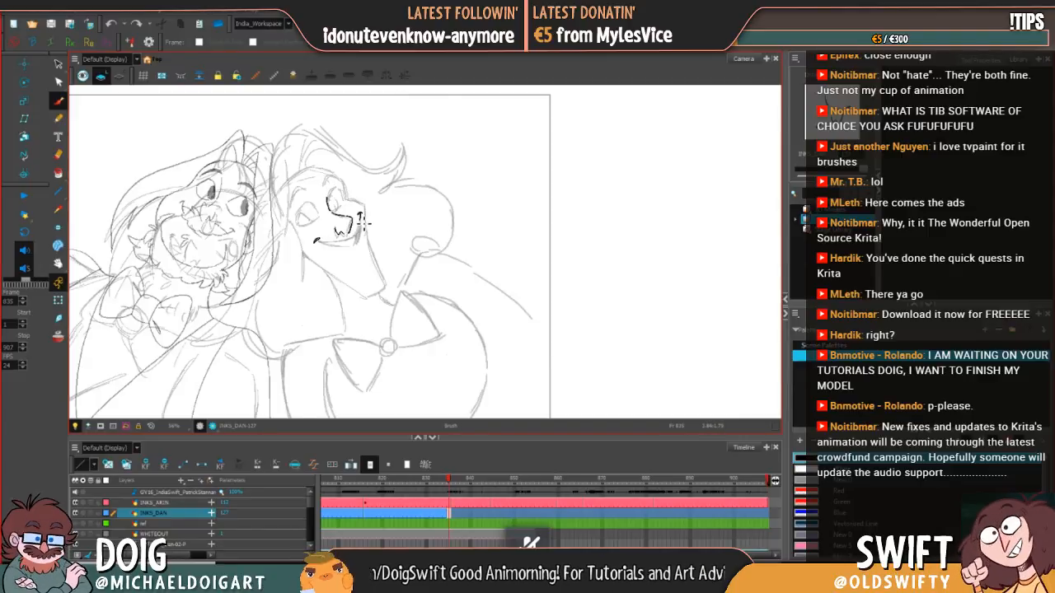
pyautogui.moveTo(361, 216)
pyautogui.mouseDown()
pyautogui.moveTo(320, 244)
pyautogui.moveTo(359, 236)
pyautogui.moveTo(322, 246)
pyautogui.moveTo(354, 242)
pyautogui.moveTo(322, 246)
pyautogui.moveTo(357, 241)
pyautogui.mouseUp()
pyautogui.hotkey('ctrl', 'z')
pyautogui.hotkey('ctrl', 'z')
pyautogui.hotkey('ctrl', 'z')
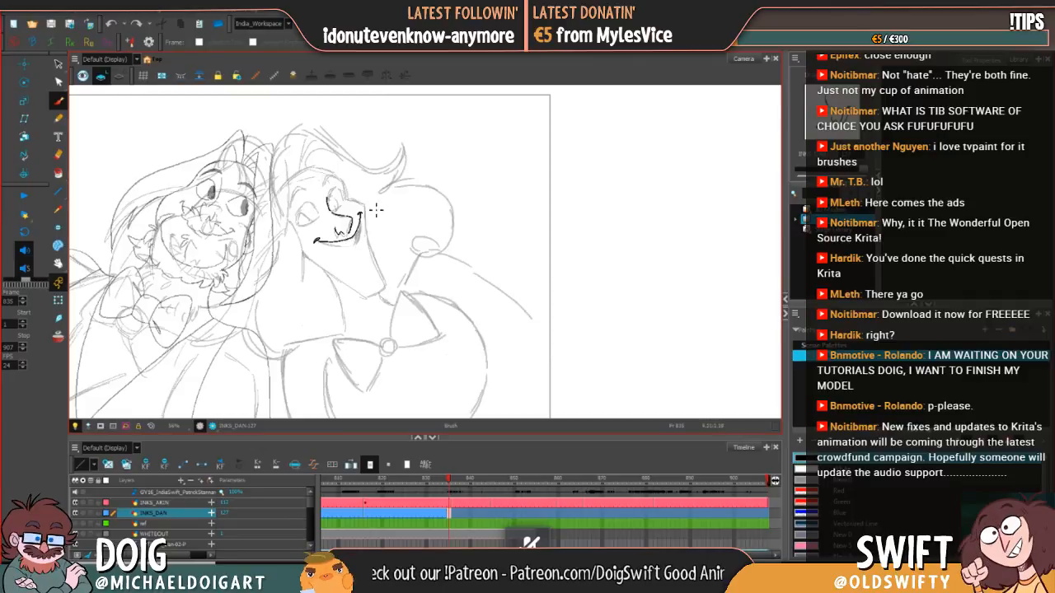
pyautogui.hotkey('ctrl', 'z')
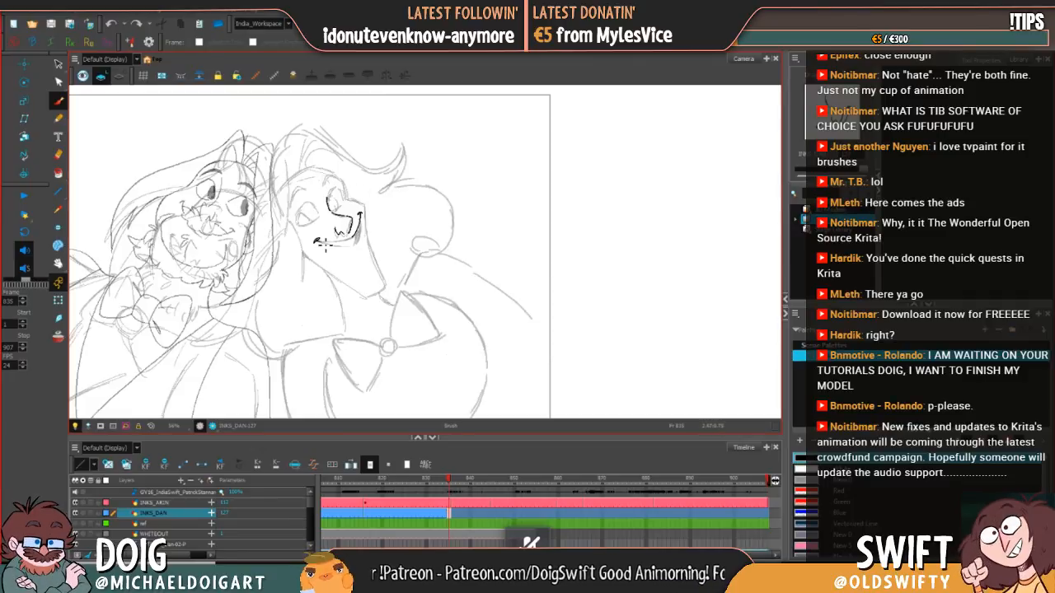
pyautogui.moveTo(323, 243)
pyautogui.mouseDown()
pyautogui.moveTo(366, 238)
pyautogui.moveTo(356, 239)
pyautogui.mouseUp()
# Step: Select the inked mouth line and adjust its end against the stroke rising to the smile's upper corner
pyautogui.click(58, 65)
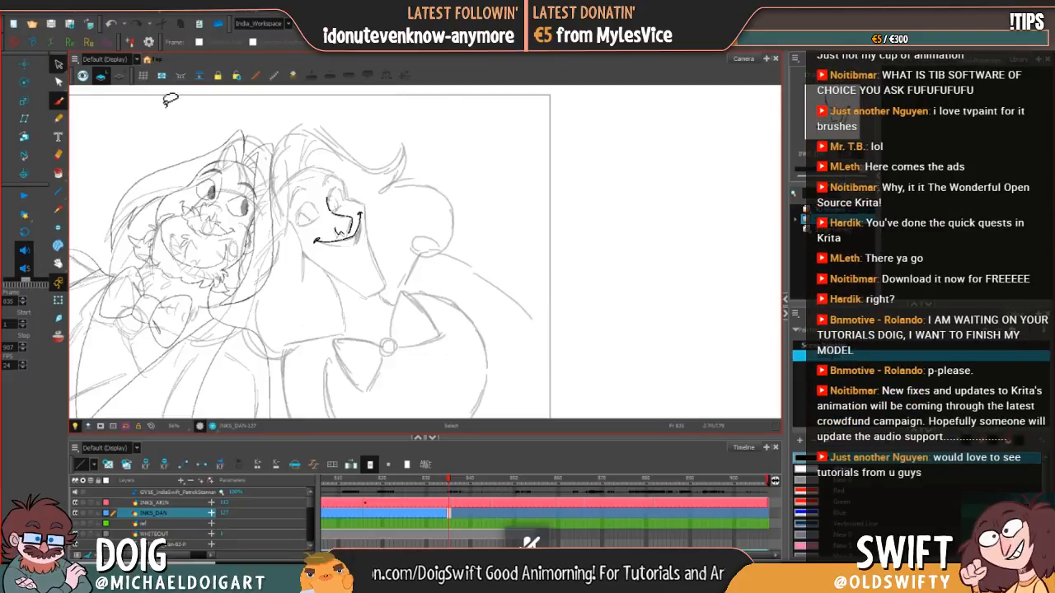
pyautogui.click(347, 240)
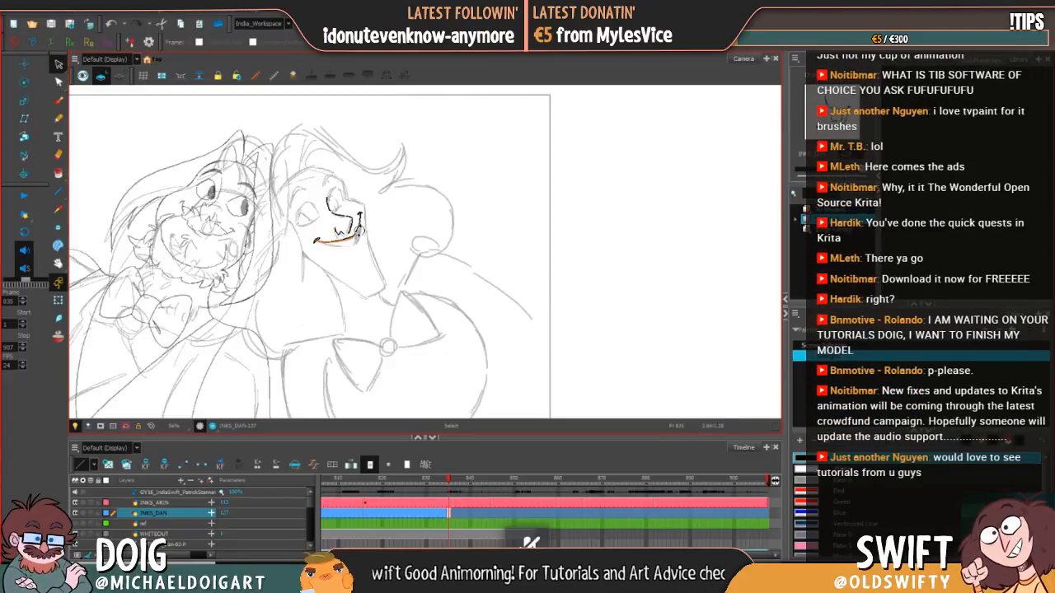
pyautogui.moveTo(359, 231); pyautogui.dragTo(360, 229)
pyautogui.click(387, 225)
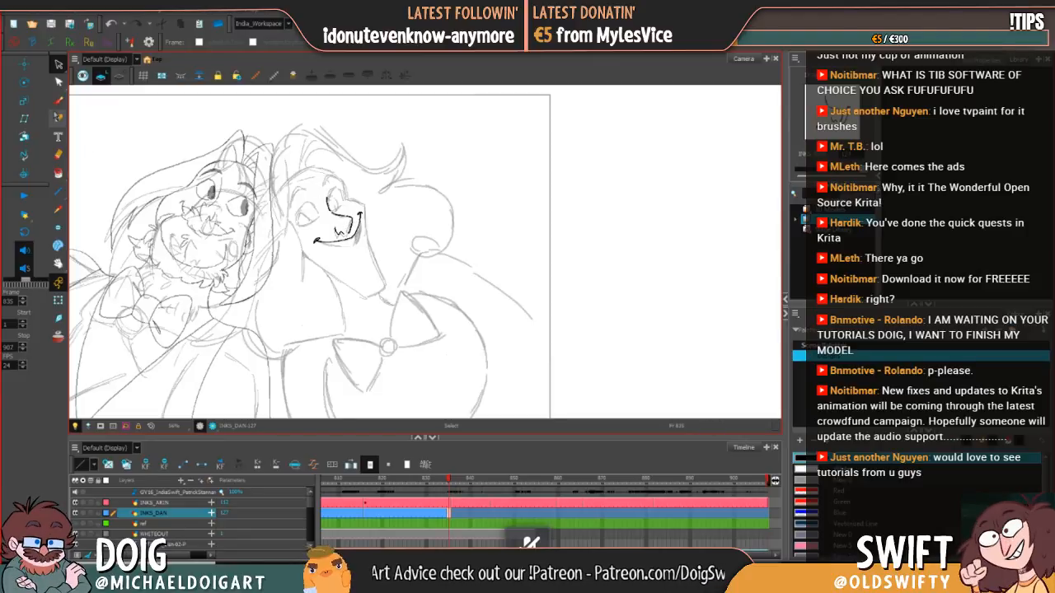
# Step: Ink the outer side of the open smile down from its upper corner at frame 835, flipping to frame 834 to compare
pyautogui.click(58, 100)
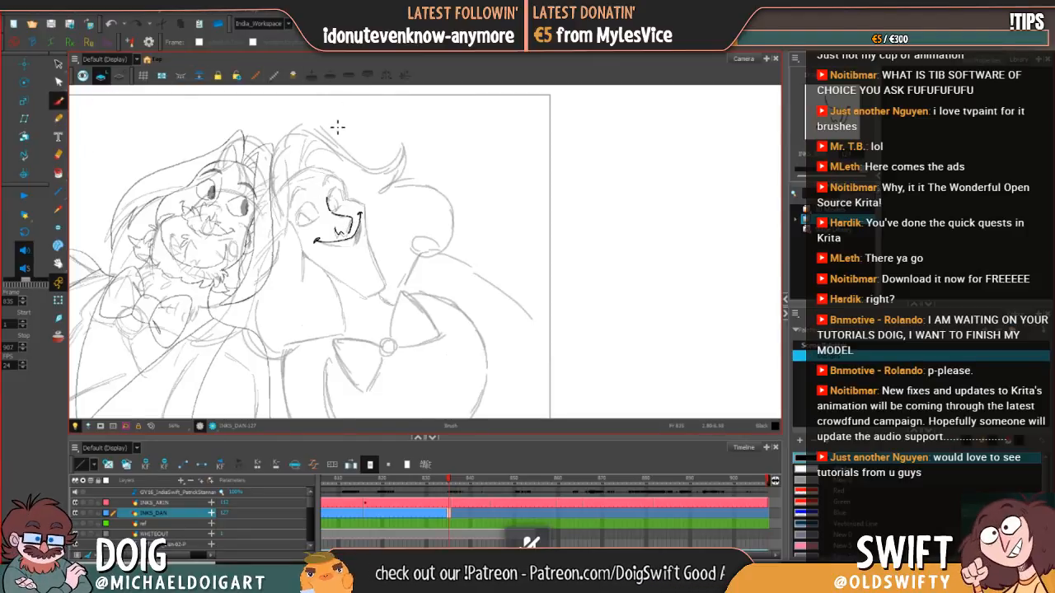
pyautogui.press(',')
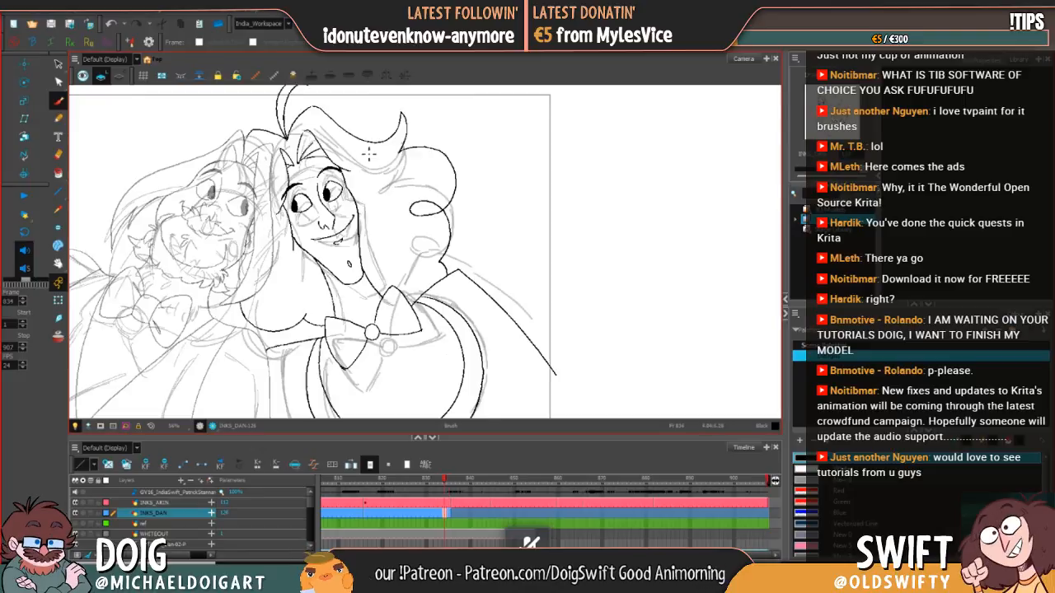
pyautogui.press('.')
pyautogui.moveTo(363, 216); pyautogui.dragTo(359, 247)
pyautogui.press(',')
pyautogui.press('.')
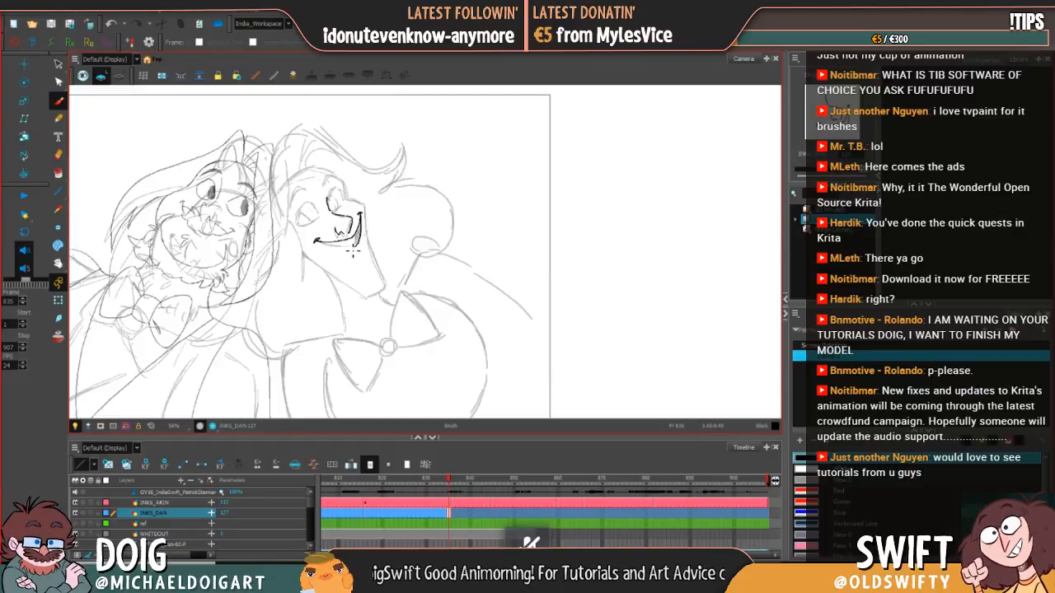
pyautogui.press(',')
pyautogui.press('.')
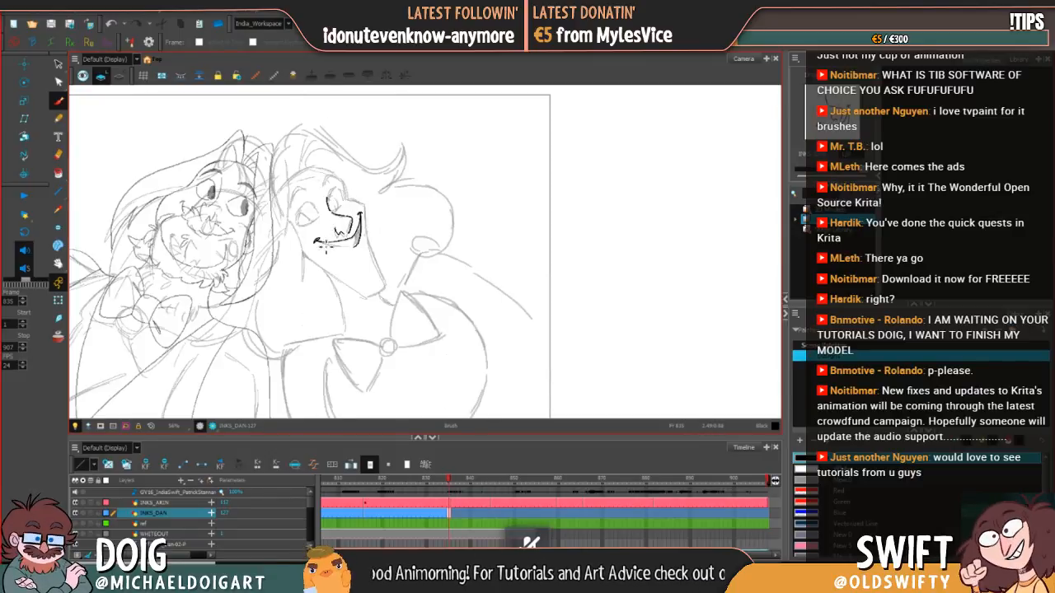
# Step: Ink the lower edge of the open smile to close the mouth shape, redrawing strokes and comparing against frame 834
pyautogui.moveTo(316, 240); pyautogui.dragTo(344, 247)
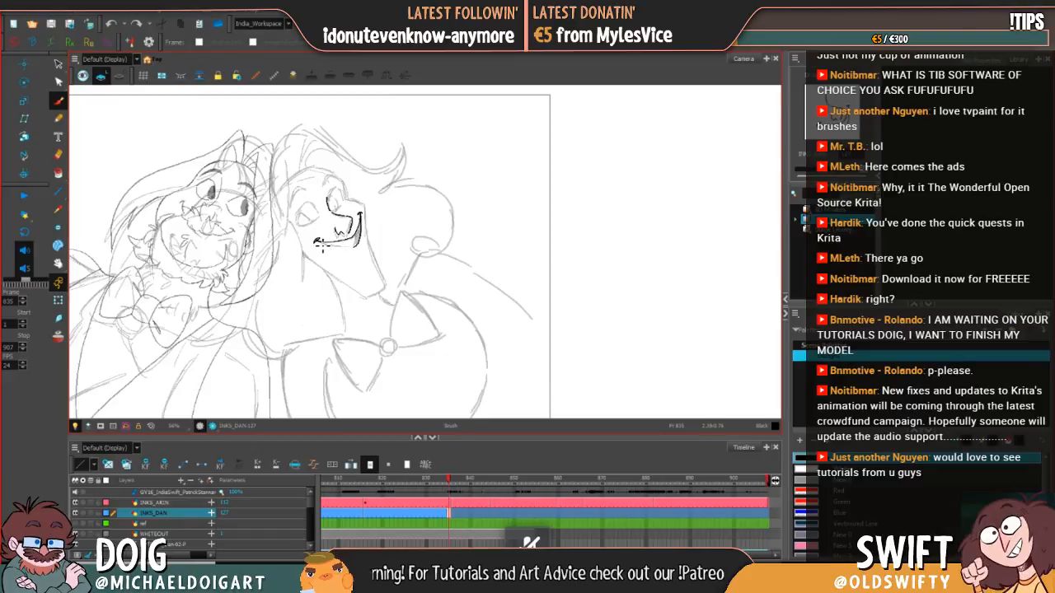
pyautogui.moveTo(356, 246)
pyautogui.mouseDown()
pyautogui.moveTo(325, 243)
pyautogui.moveTo(354, 250)
pyautogui.moveTo(361, 241)
pyautogui.mouseUp()
pyautogui.hotkey('ctrl', 'z')
pyautogui.hotkey('ctrl', 'z')
pyautogui.hotkey('ctrl', 'z')
pyautogui.hotkey('ctrl', 'z')
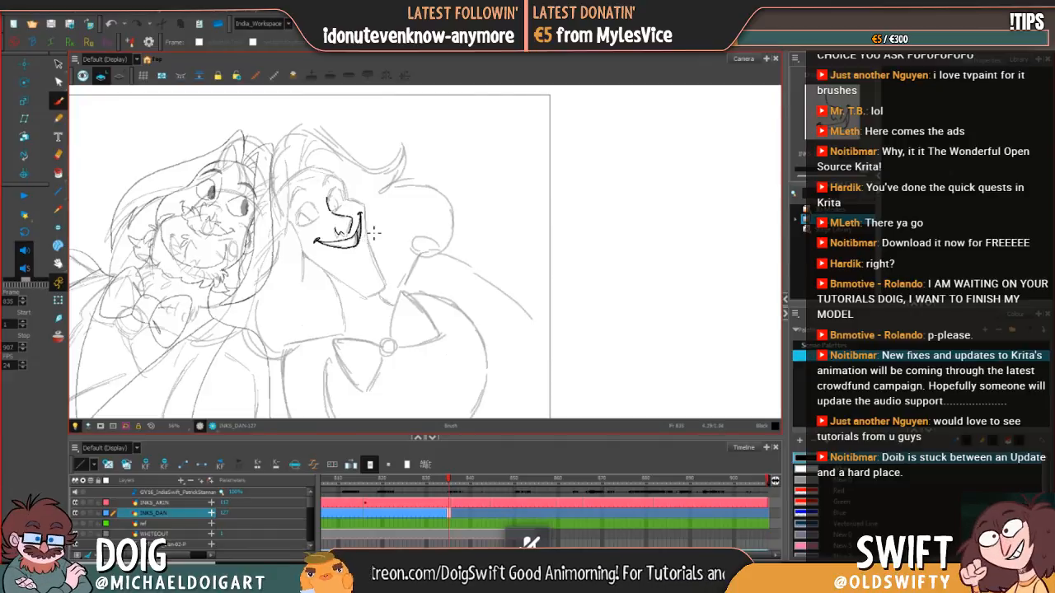
pyautogui.press(',')
pyautogui.press('.')
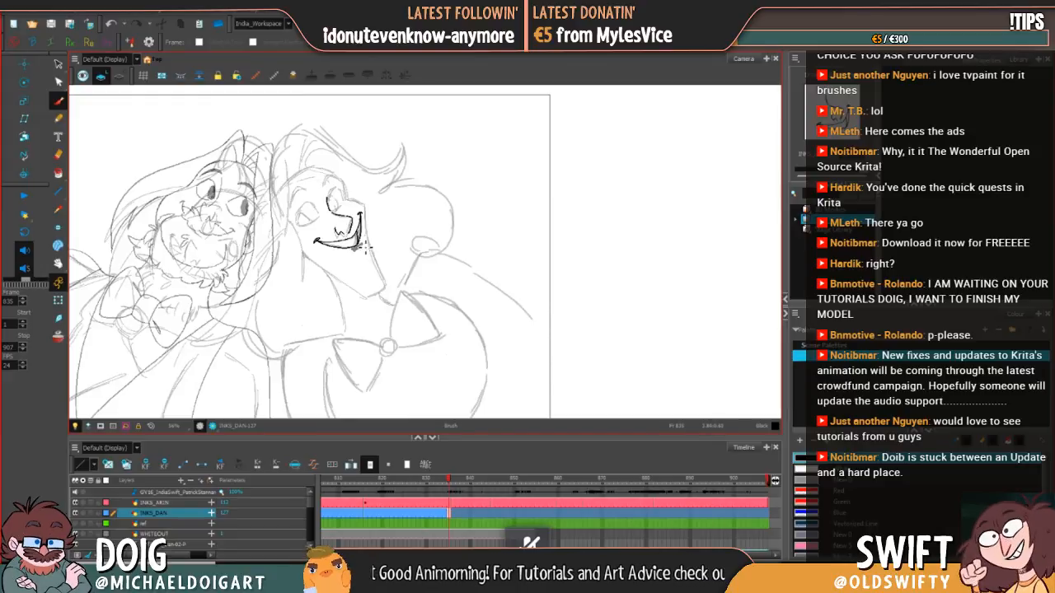
# Step: Undo the last smile stroke and rework the ink along the mouth's outer side at frame 835, comparing against frame 834
pyautogui.hotkey('ctrl', 'z')
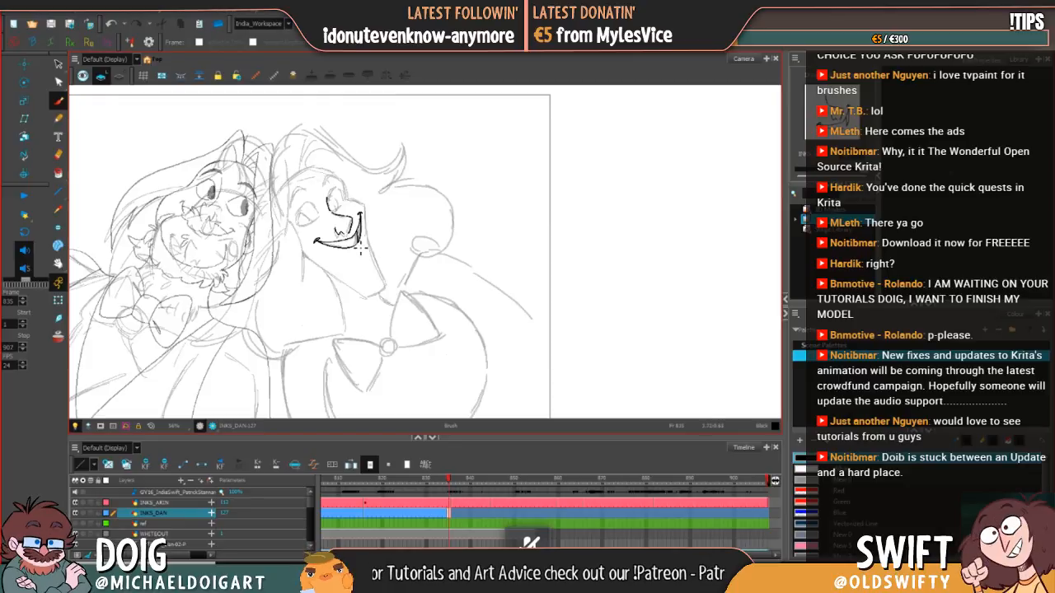
pyautogui.press(',')
pyautogui.press('.')
pyautogui.press(',')
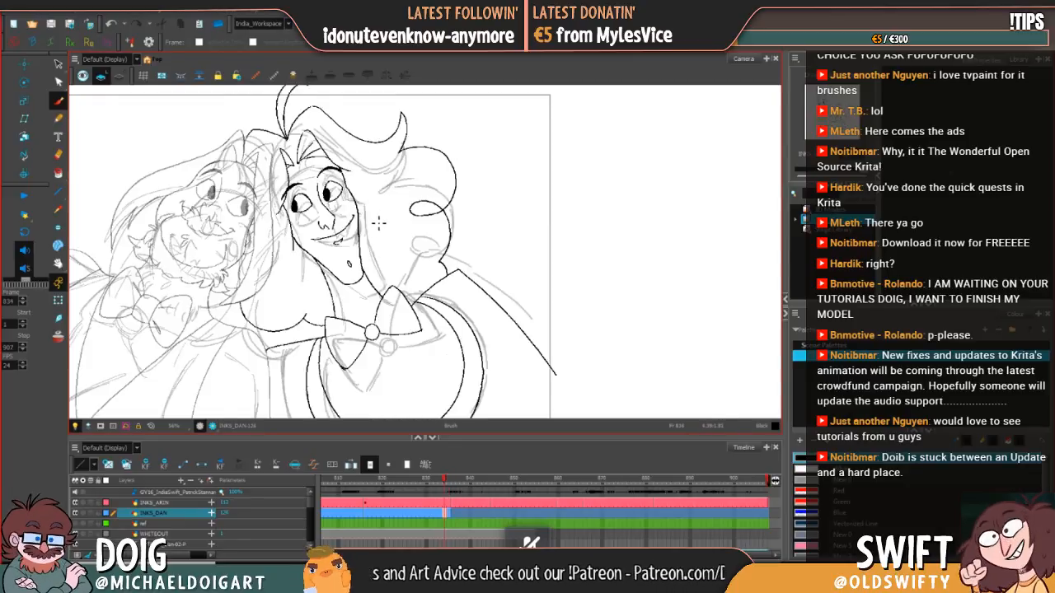
pyautogui.press('.')
pyautogui.press(',')
pyautogui.press('.')
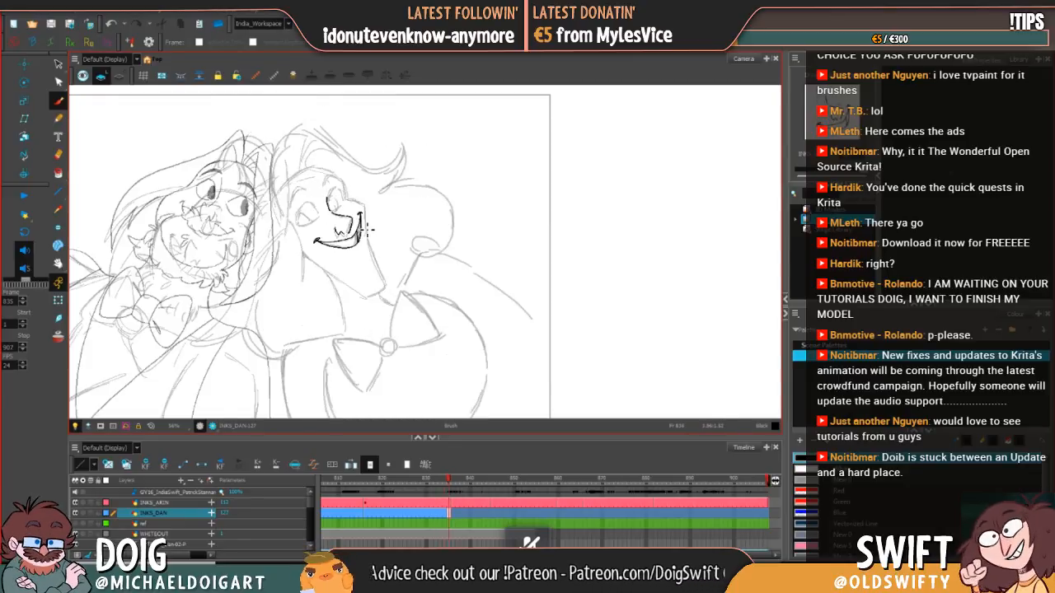
pyautogui.moveTo(360, 217); pyautogui.dragTo(360, 237)
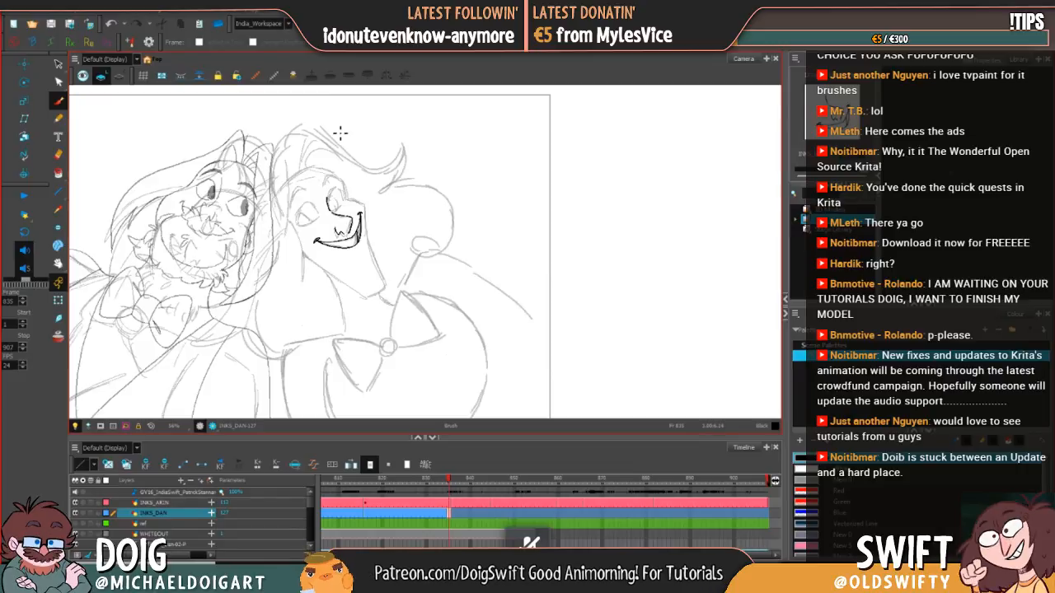
# Step: Ink the outline of the far eye directly above the nose at frame 835, checking its shape against frame 834
pyautogui.press(',')
pyautogui.press('.')
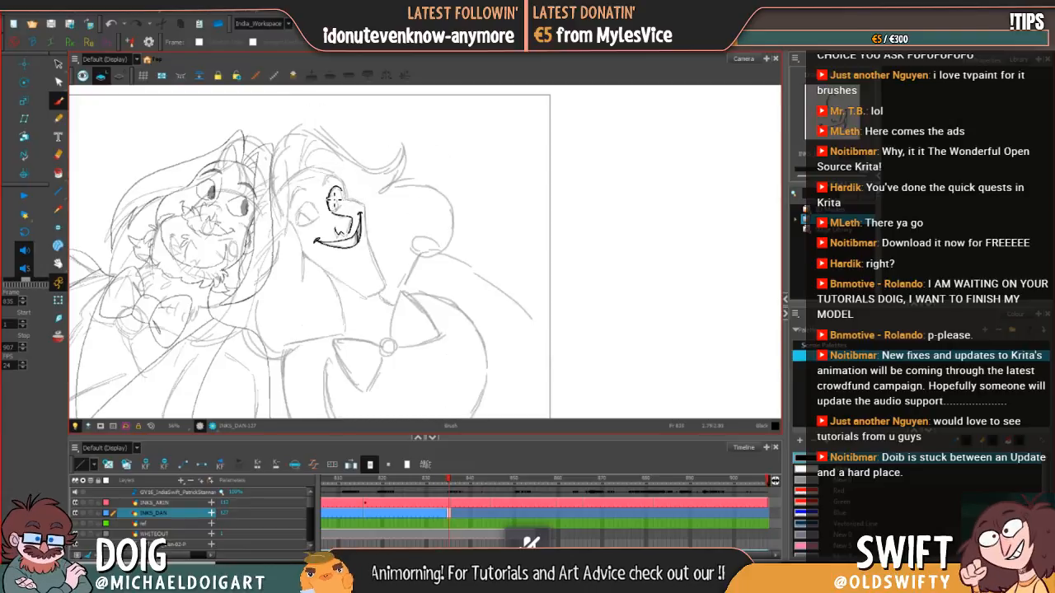
pyautogui.press(',')
pyautogui.press('.')
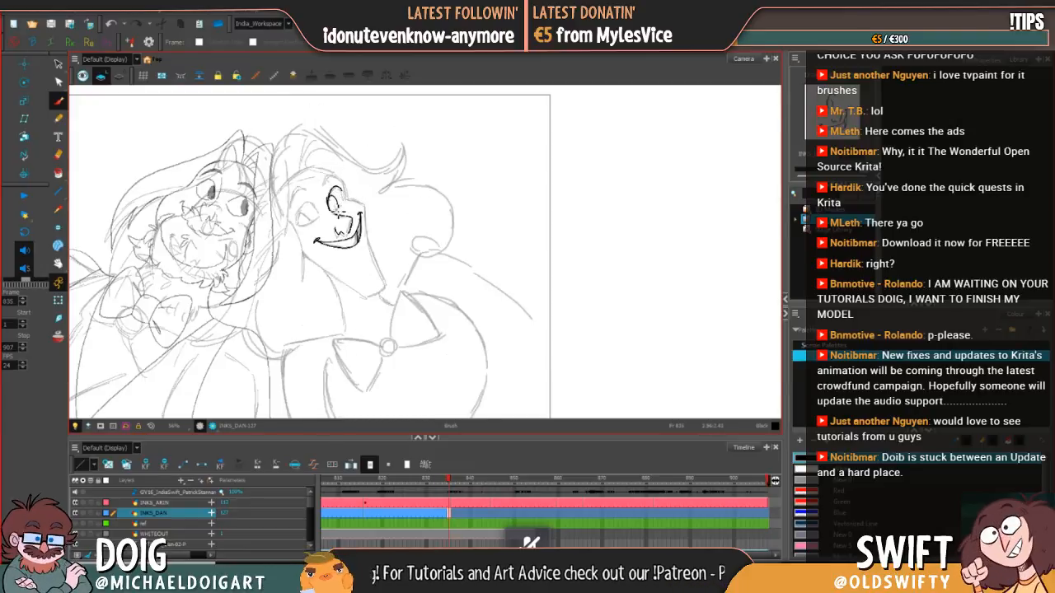
pyautogui.press(',')
pyautogui.press('.')
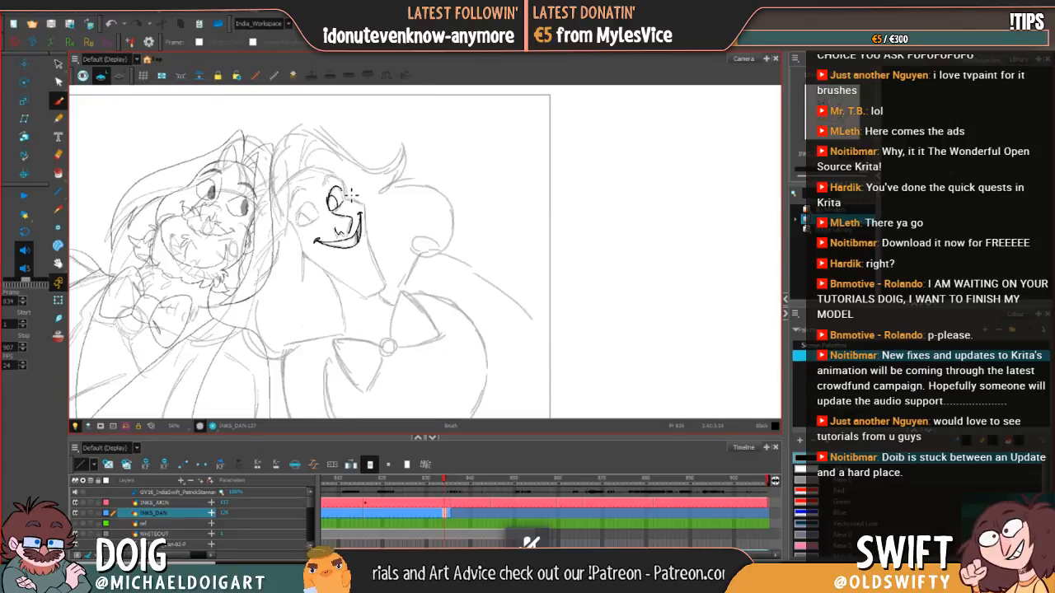
# Step: Redraw the far eye's outer edge and ink its pupil outline, undoing strokes that miss the sketch
pyautogui.hotkey('ctrl', 'z')
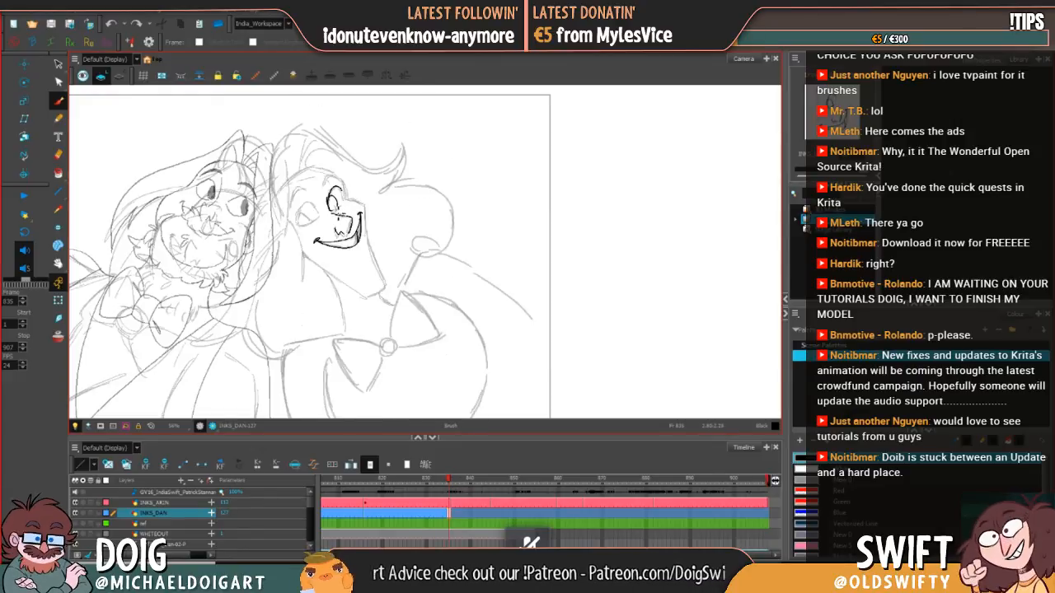
pyautogui.moveTo(349, 205); pyautogui.dragTo(340, 210)
pyautogui.hotkey('ctrl', 'z')
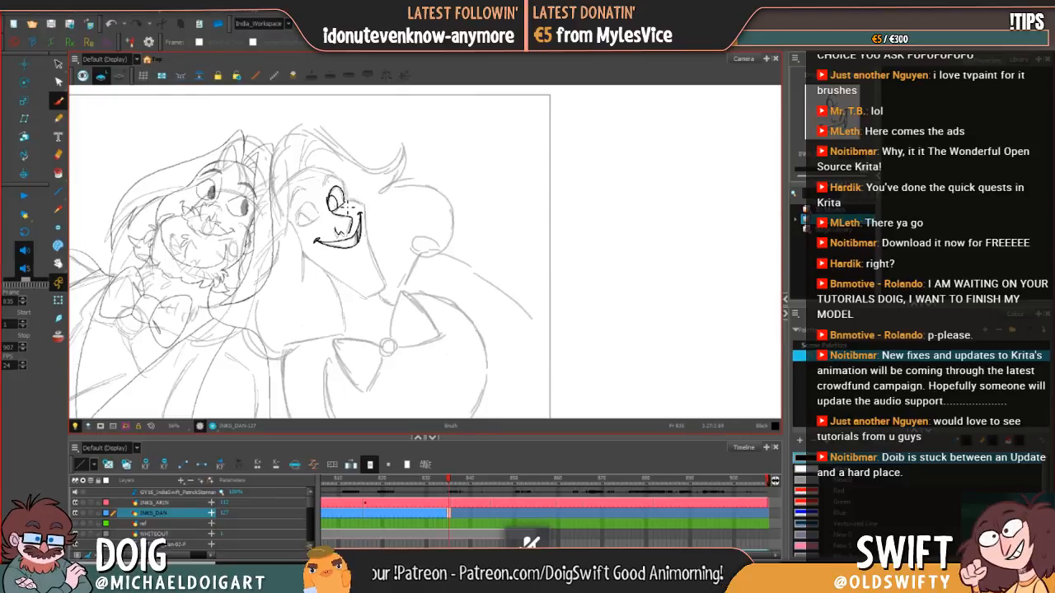
pyautogui.hotkey('ctrl', 'z')
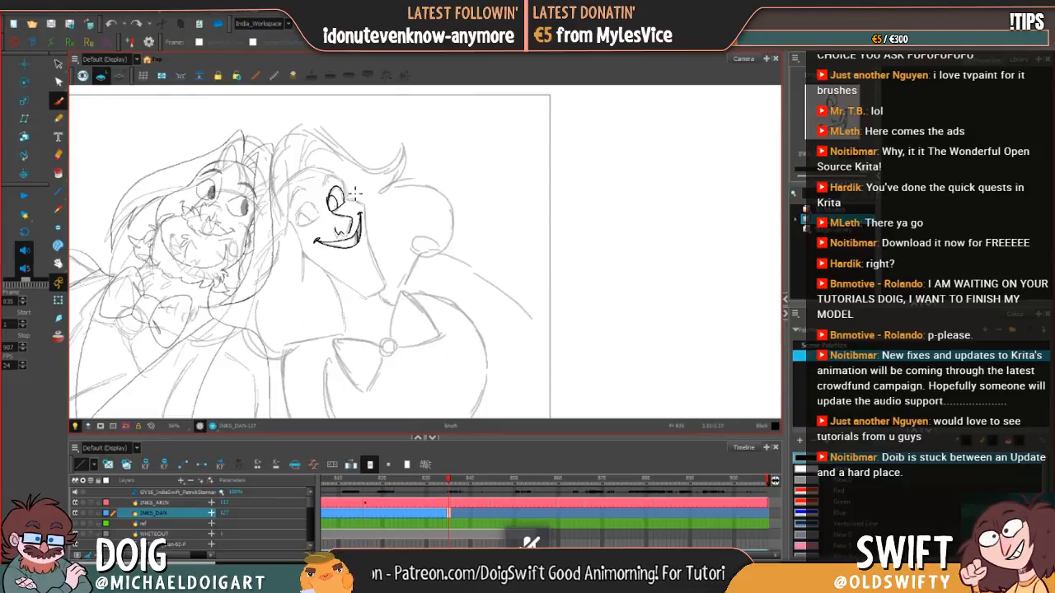
# Step: Fill the far eye's pupil with black and compare the eye against frame 834
pyautogui.click(57, 173)
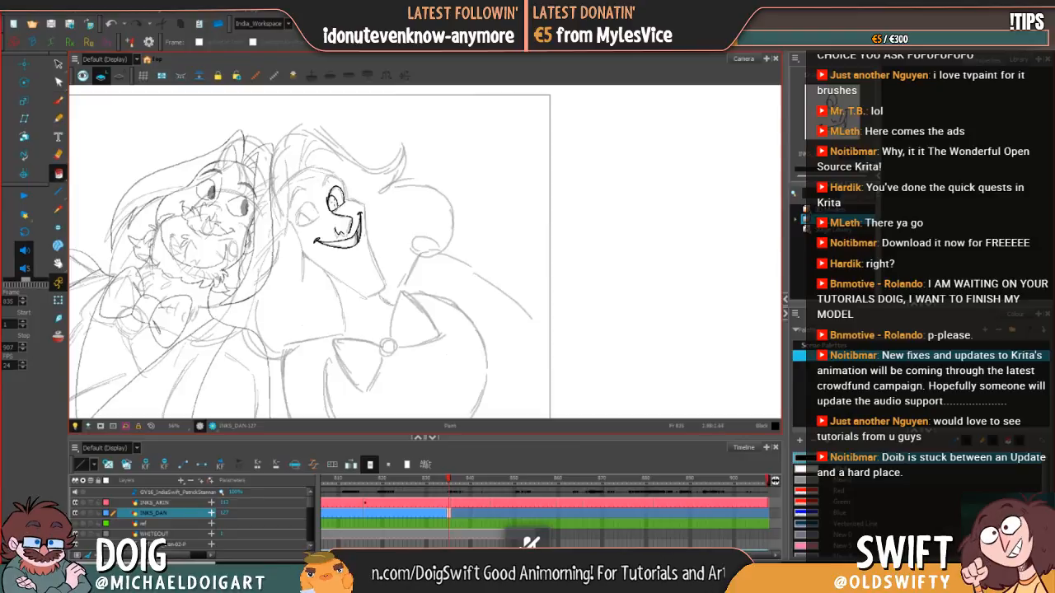
pyautogui.press(',')
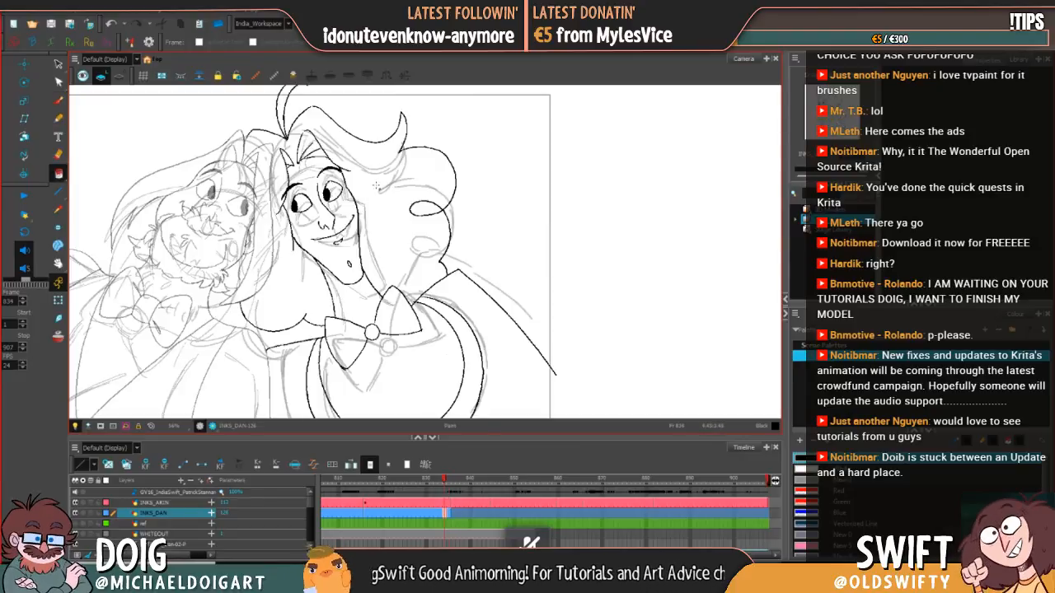
pyautogui.press('.')
pyautogui.click(58, 100)
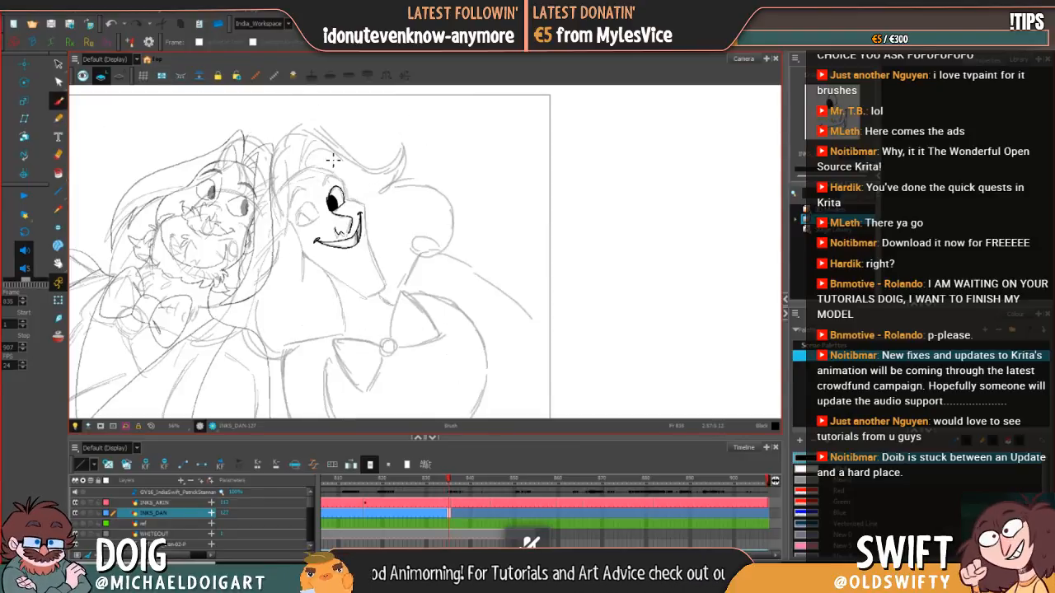
pyautogui.press(',')
pyautogui.press('.')
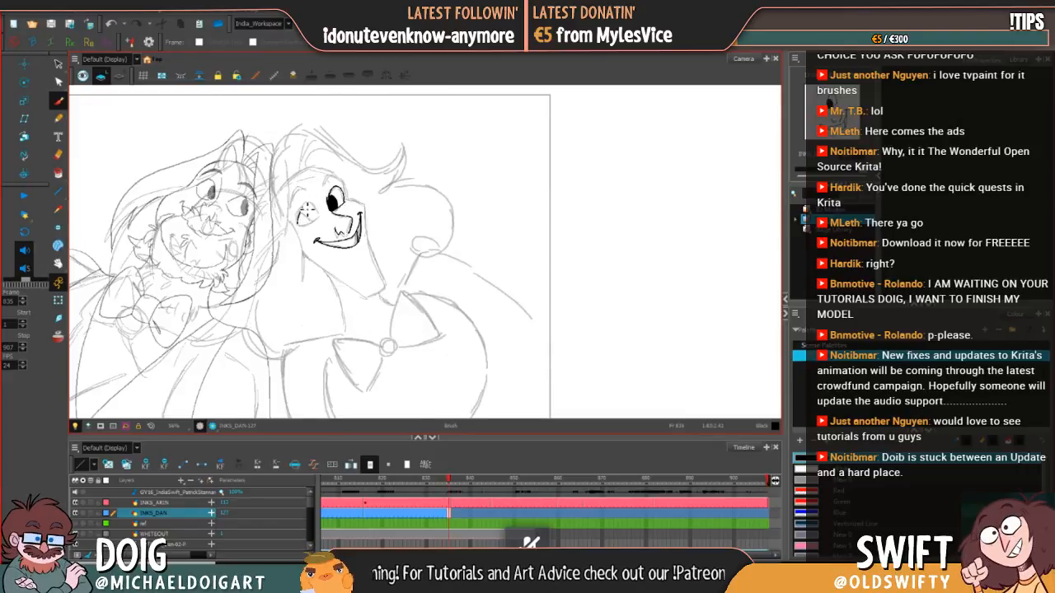
# Step: Ink the near eye's outline and pupil shape over the sketch at frame 835, flipping to frame 834 to compare
pyautogui.moveTo(302, 208)
pyautogui.mouseDown()
pyautogui.moveTo(316, 213)
pyautogui.moveTo(312, 232)
pyautogui.moveTo(326, 204)
pyautogui.mouseUp()
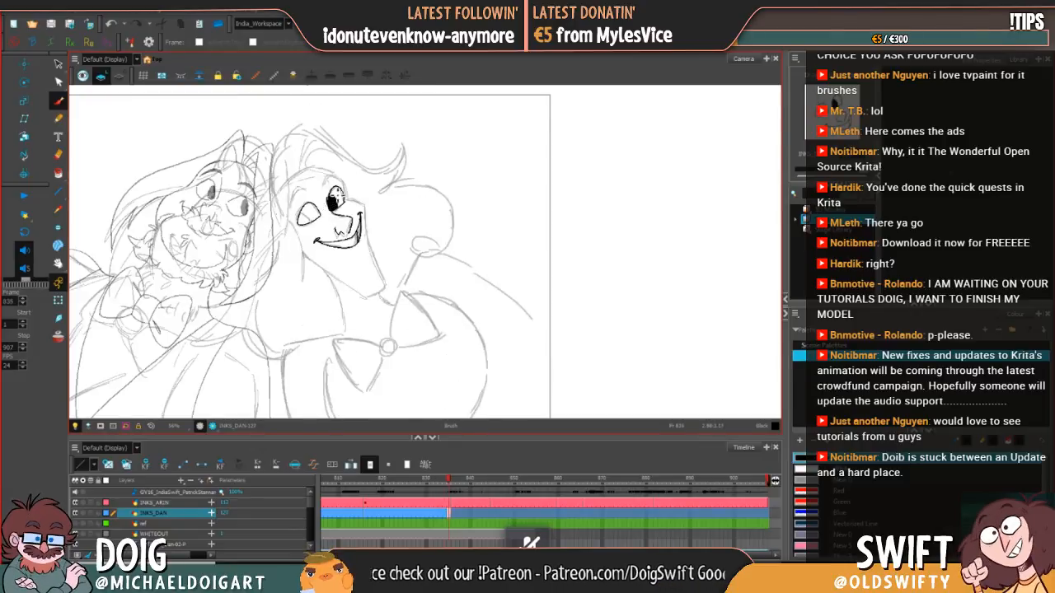
pyautogui.press(',')
pyautogui.press('.')
pyautogui.press(',')
pyautogui.press('.')
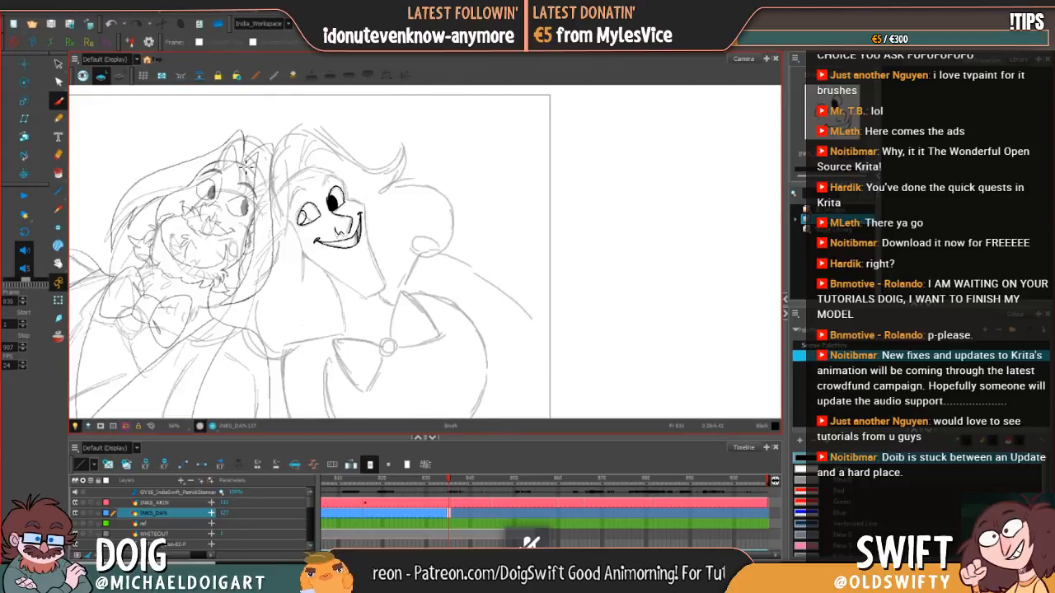
# Step: Fill the near eye's pupil with black and check both eyes against frame 834
pyautogui.hotkey('alt', 'i')
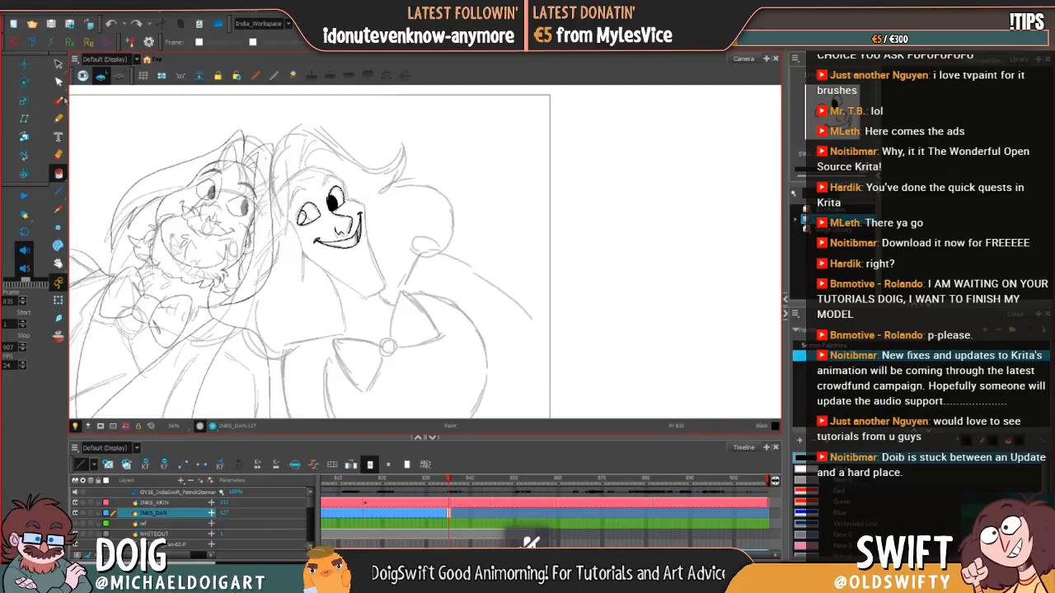
pyautogui.hotkey('alt', 'b')
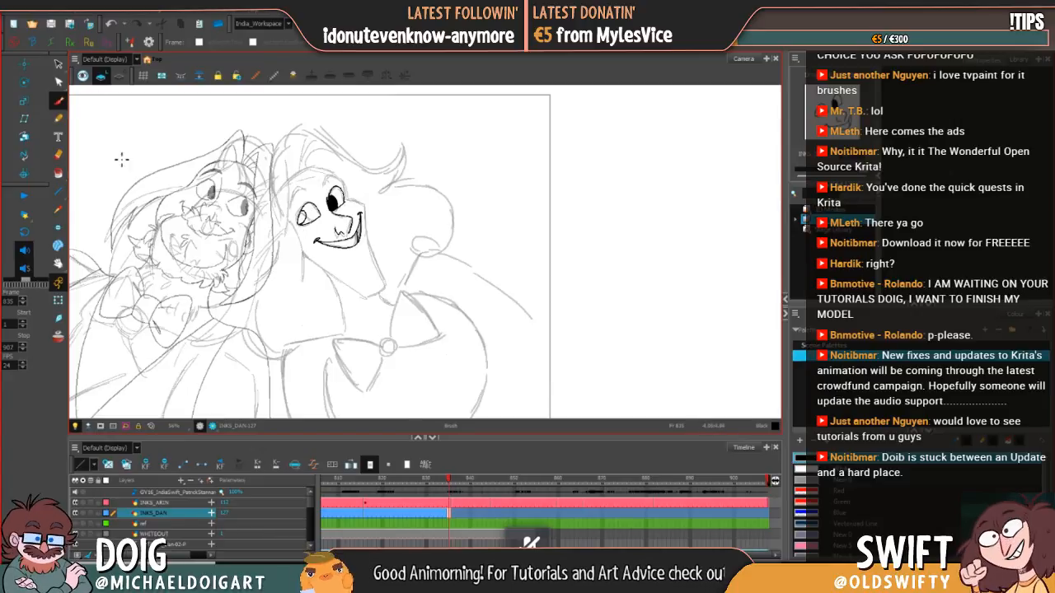
pyautogui.hotkey('alt', 'i')
pyautogui.click(304, 215)
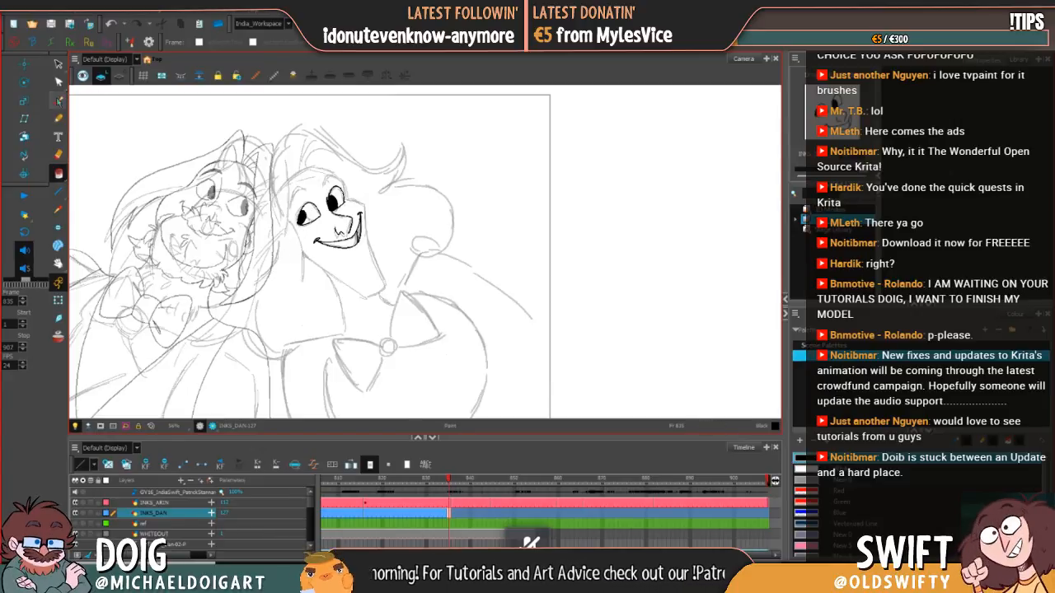
pyautogui.hotkey('alt', 'b')
pyautogui.press(',')
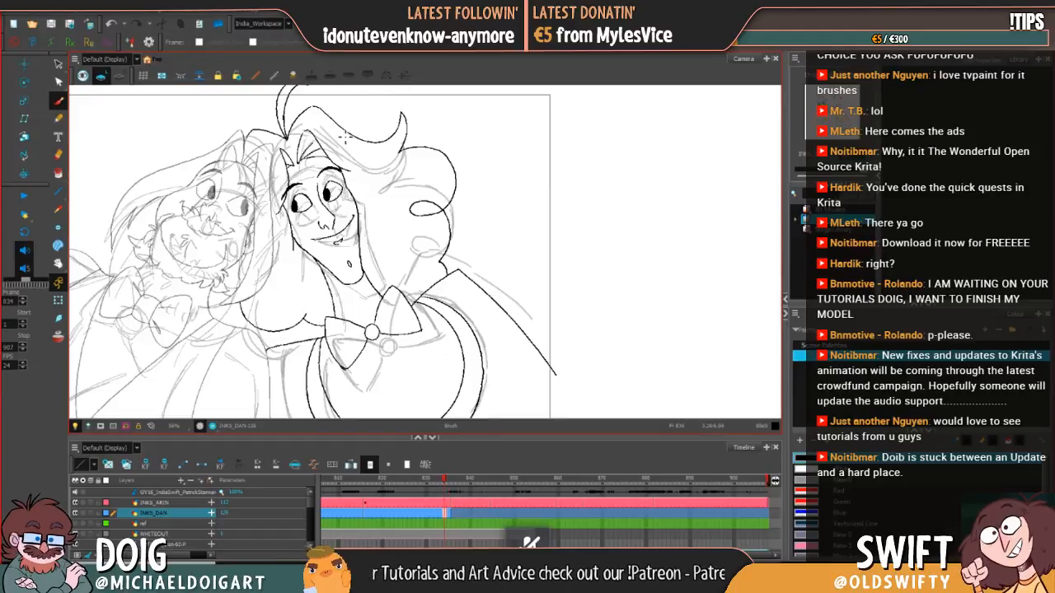
pyautogui.press('.')
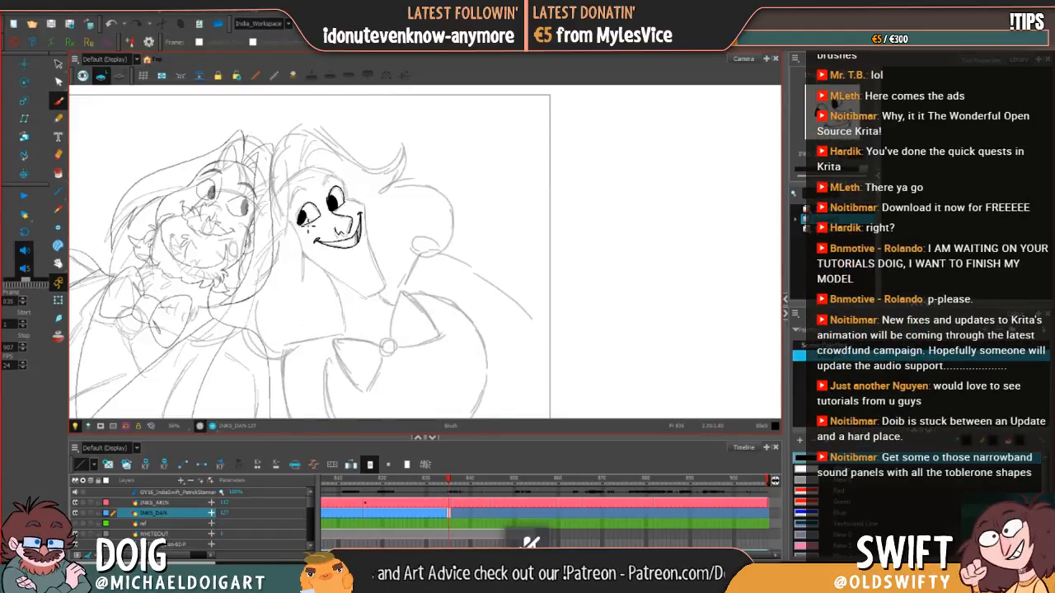
# Step: Touch up the near eye's ink with the Eraser and Brush, flipping between frames 834 and 835 to compare the eyes
pyautogui.press(',')
pyautogui.press('.')
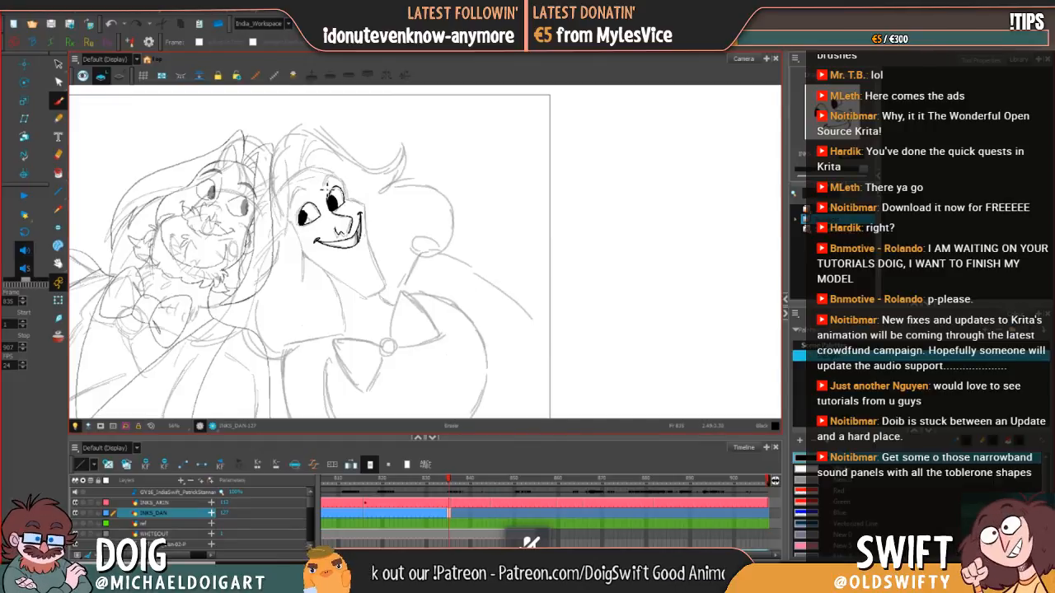
pyautogui.press(',')
pyautogui.press('.')
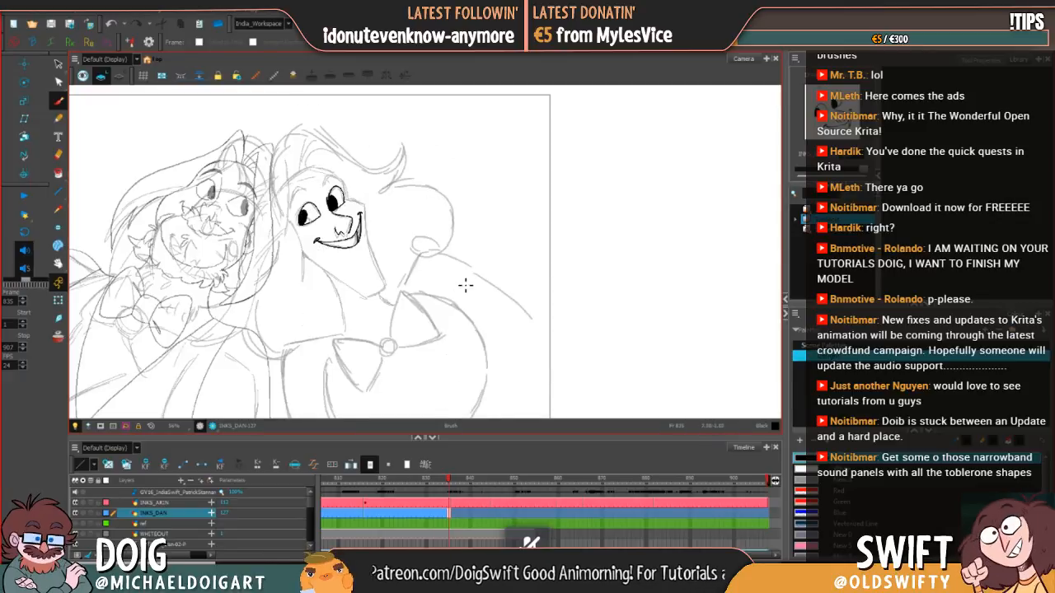
pyautogui.press(',')
pyautogui.press('.')
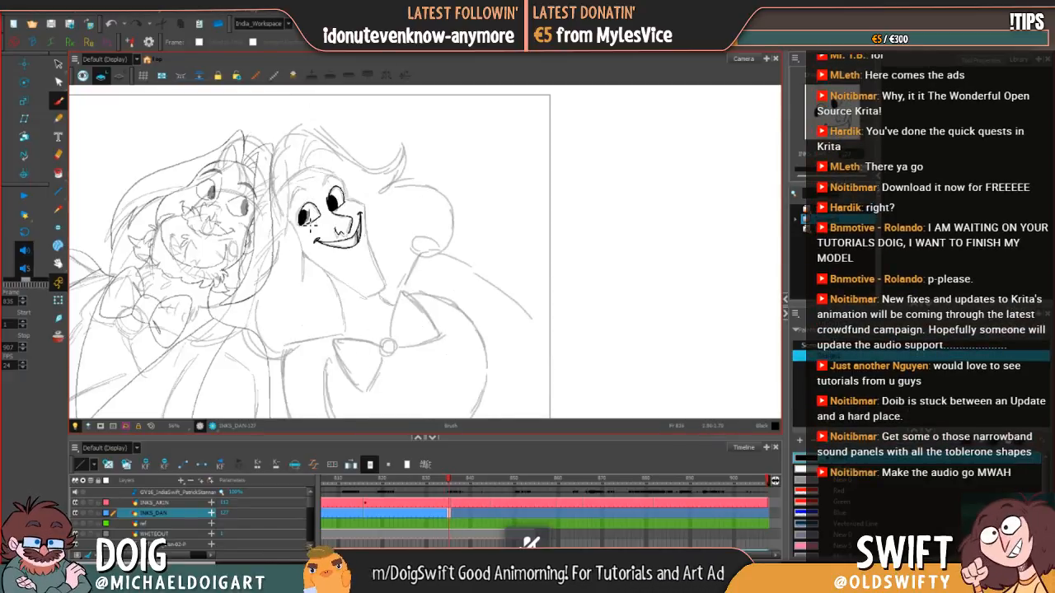
pyautogui.hotkey('alt', 'e')
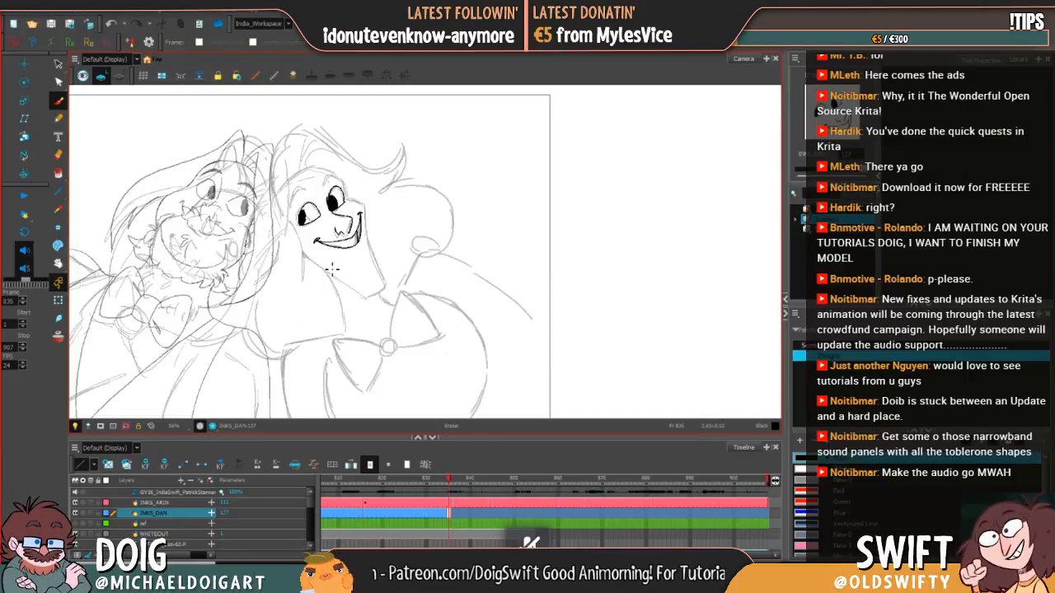
pyautogui.press(',')
pyautogui.press('.')
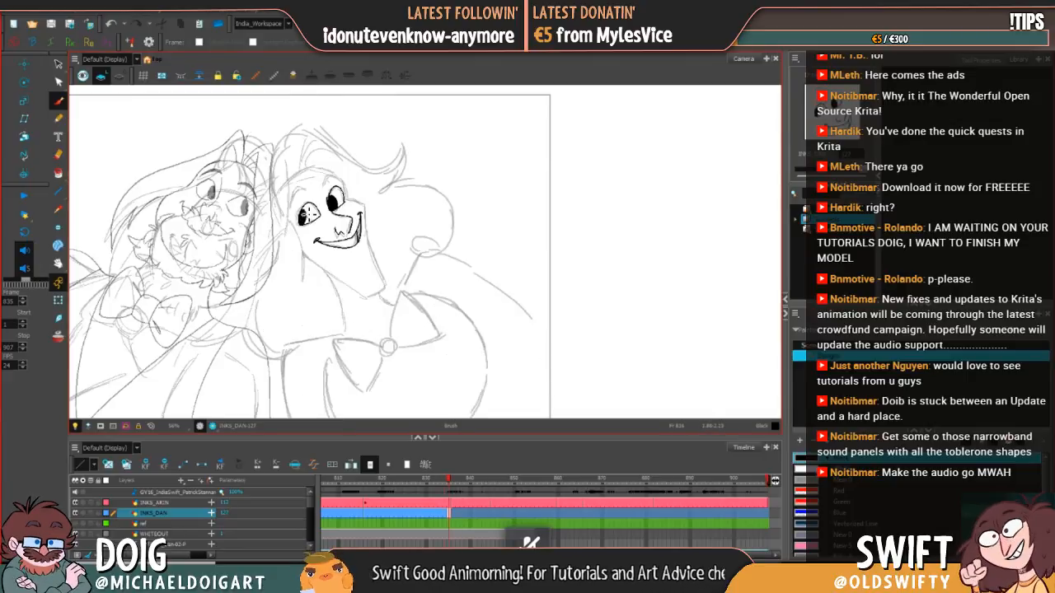
pyautogui.press(',')
pyautogui.press('.')
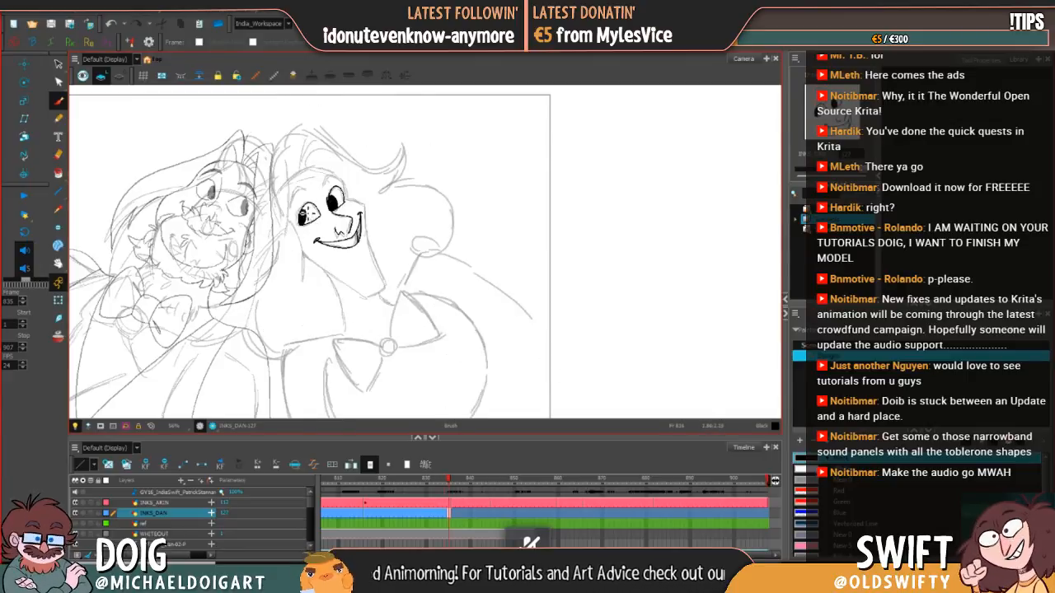
# Step: Erase and re-ink the far eye's lower outer edge beside the nose at frame 835, comparing against frame 834
pyautogui.press(',')
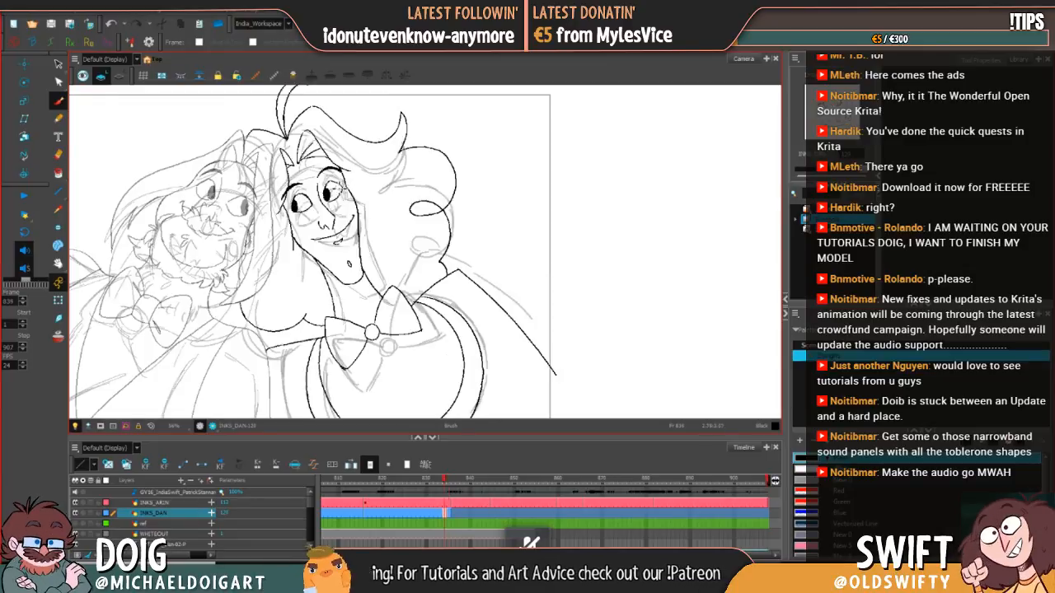
pyautogui.press('.')
pyautogui.press(',')
pyautogui.press('.')
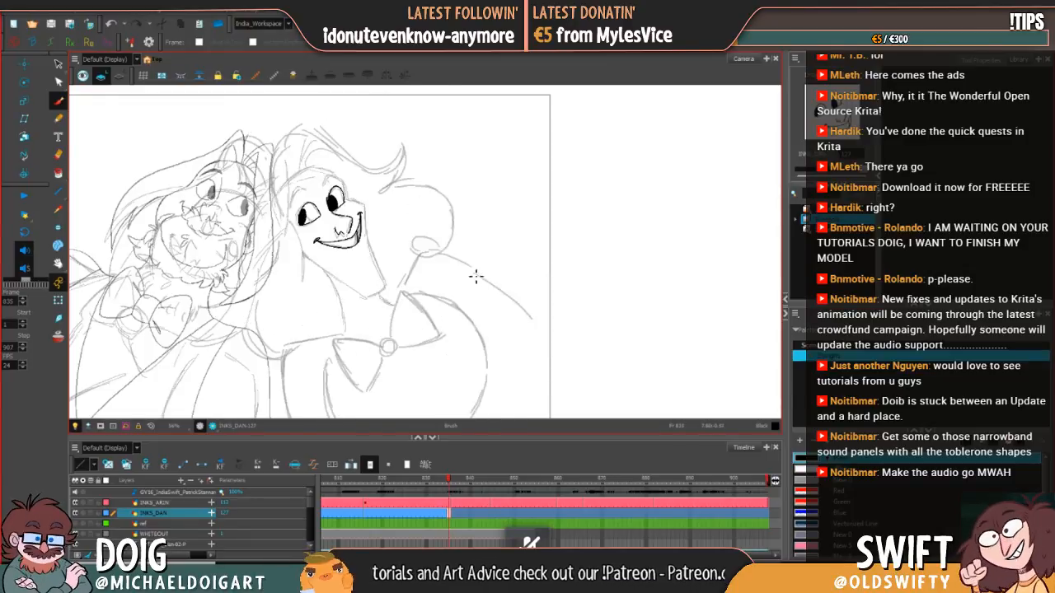
pyautogui.press(',')
pyautogui.press('.')
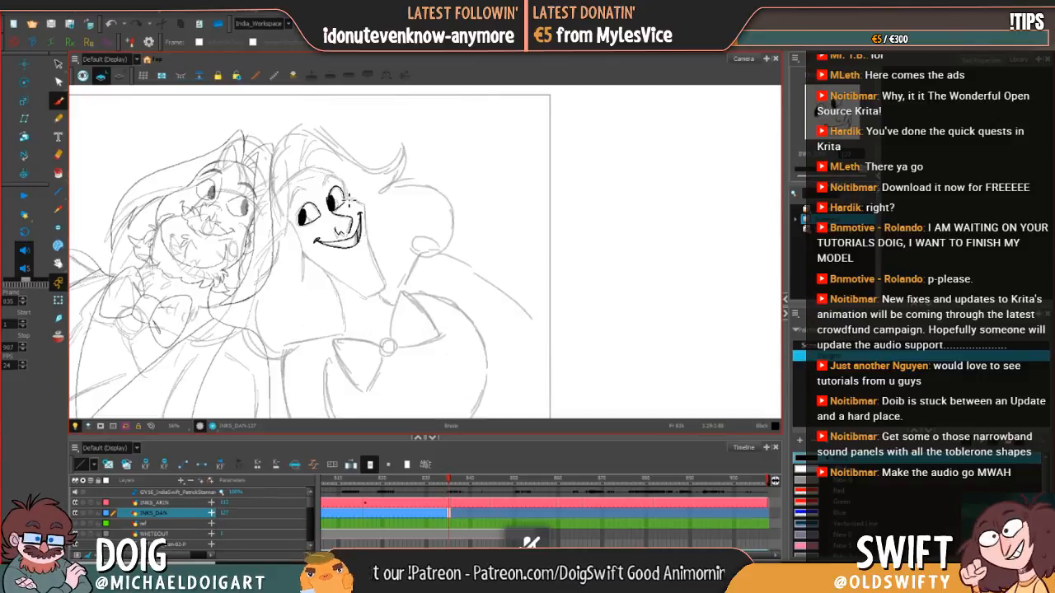
pyautogui.press(',')
pyautogui.press('.')
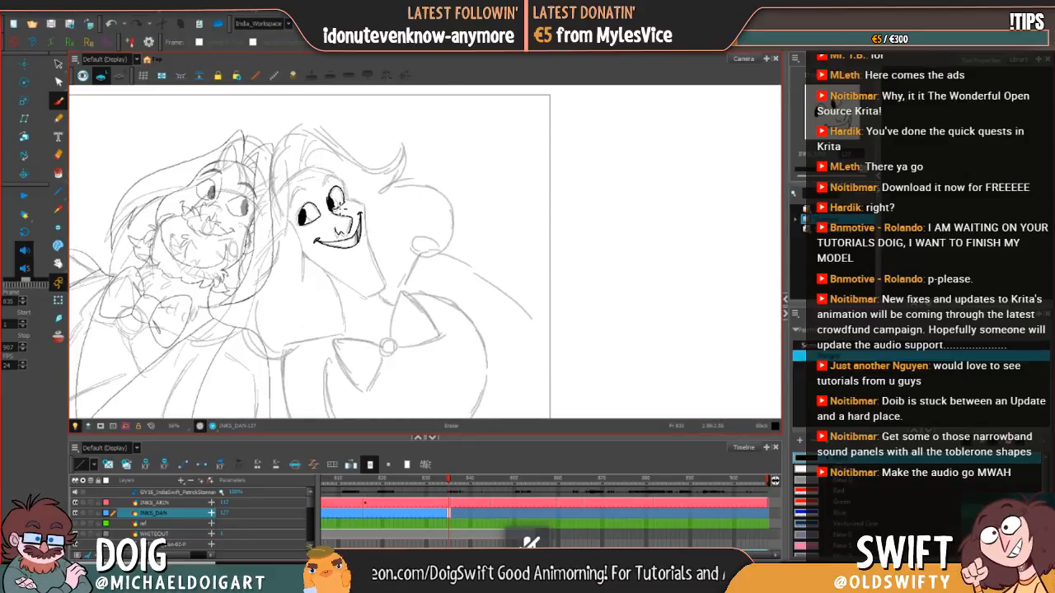
pyautogui.press(',')
pyautogui.press('.')
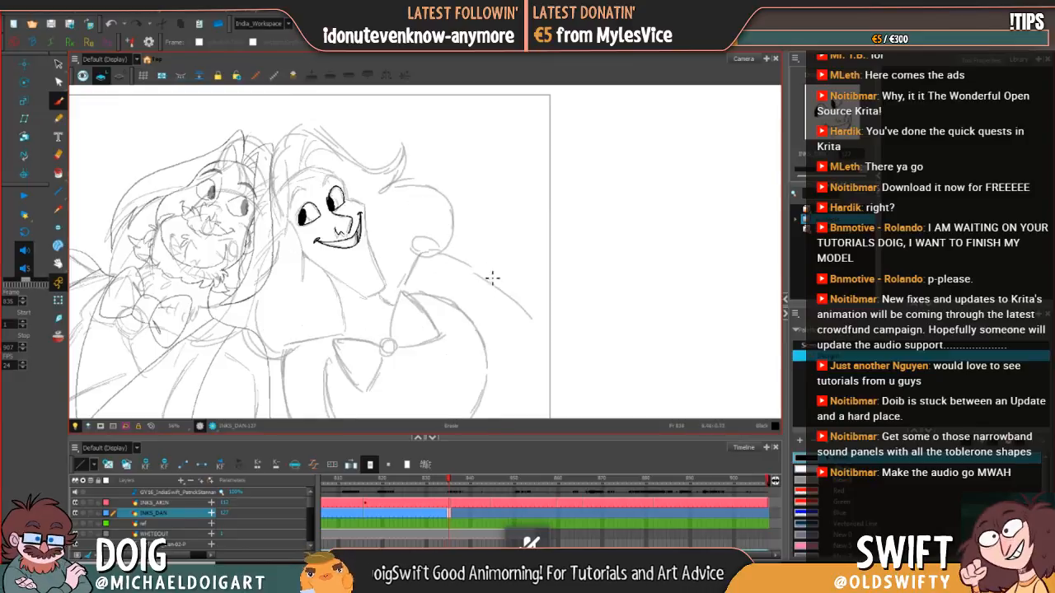
# Step: Refine the far eye's outer edge with the Brush at frame 835, checking it against frame 834
pyautogui.press(',')
pyautogui.press('.')
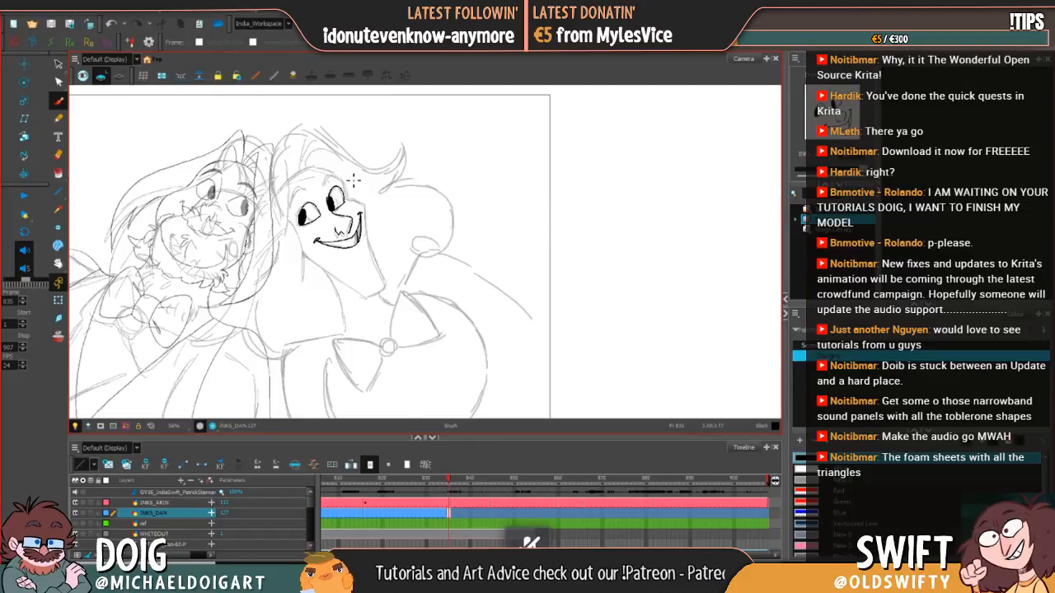
pyautogui.press(',')
pyautogui.press('.')
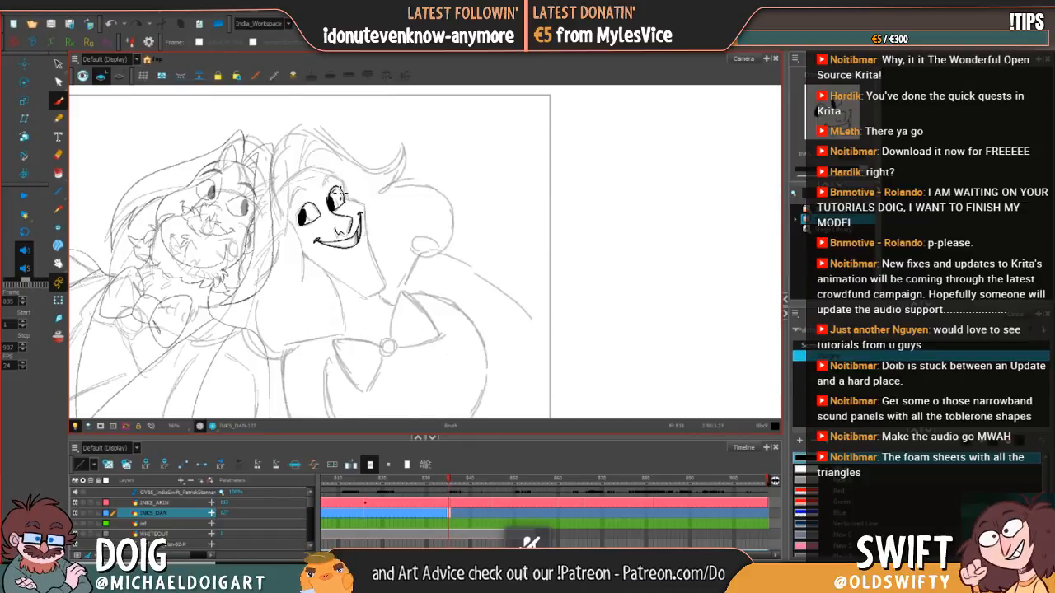
pyautogui.press(',')
pyautogui.press('.')
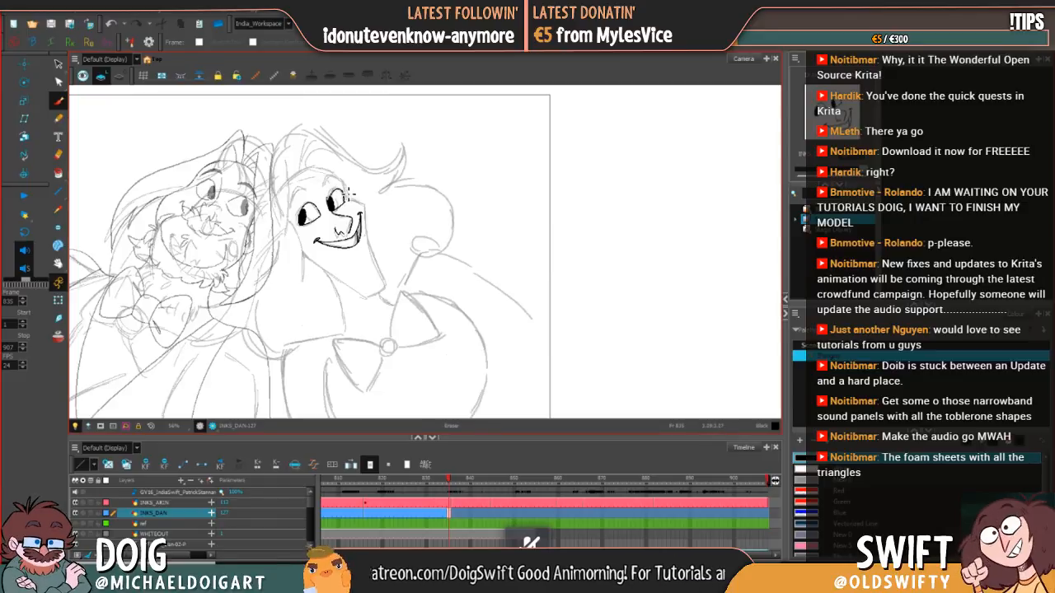
# Step: Clean up the ink around the far eye's outer edge with the Eraser at frame 835, comparing with the previous drawing
pyautogui.hotkey('alt', 'b')
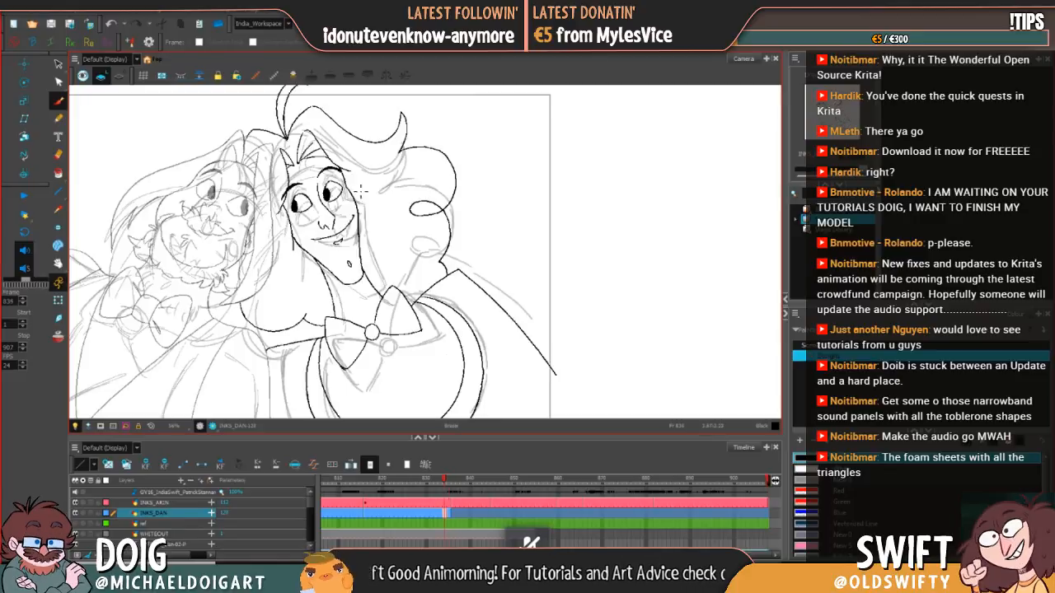
pyautogui.press('.')
pyautogui.hotkey('alt', 'e')
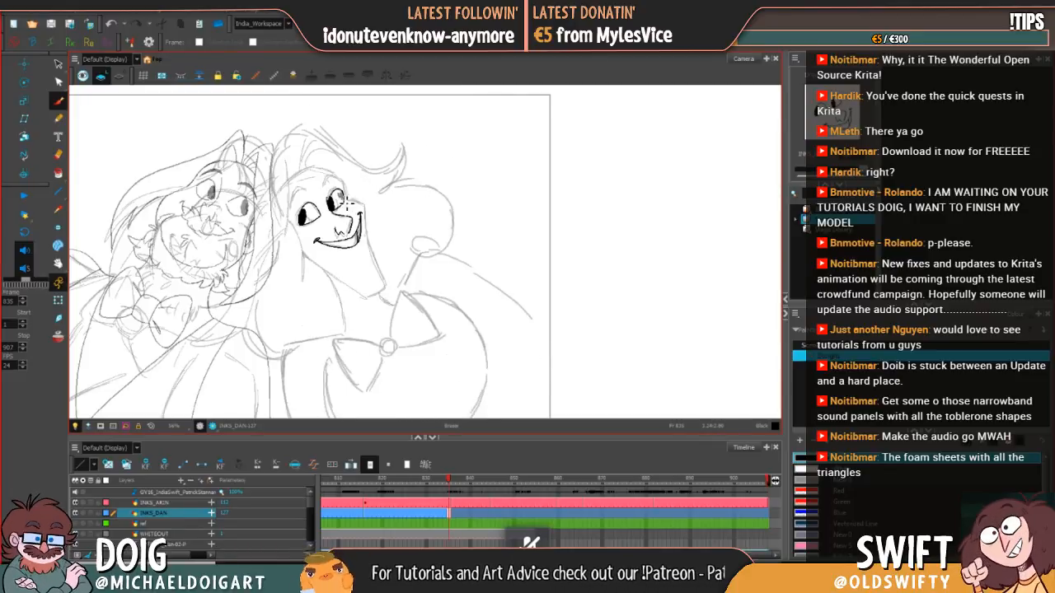
pyautogui.press('.')
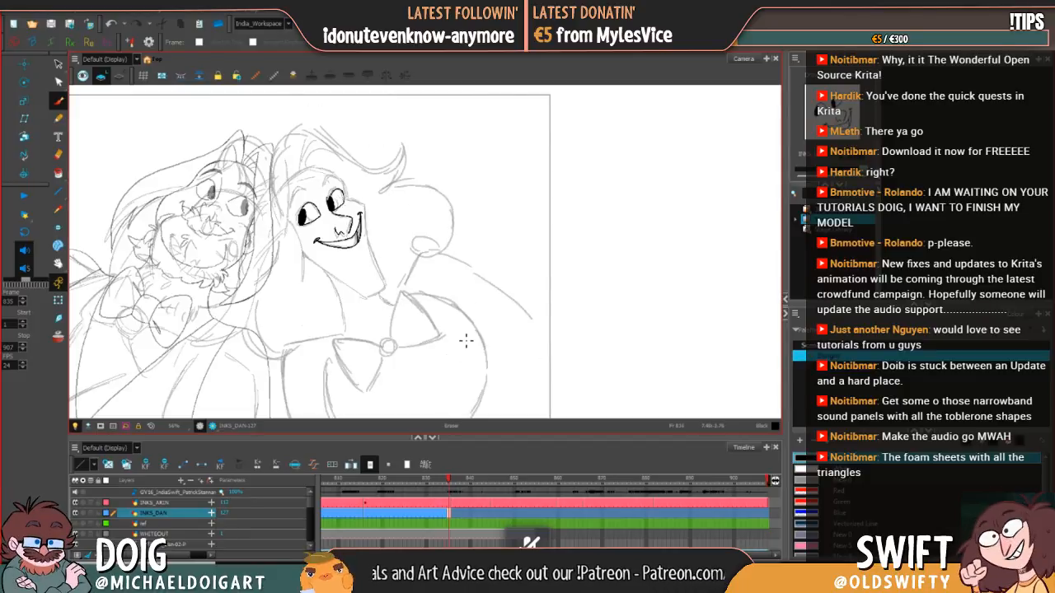
pyautogui.press('.')
pyautogui.press('.')
# Step: Ink the near eyebrow as a thick arched stroke with the Brush, flipping between frames 834 and 835 to compare
pyautogui.hotkey('alt', 'b')
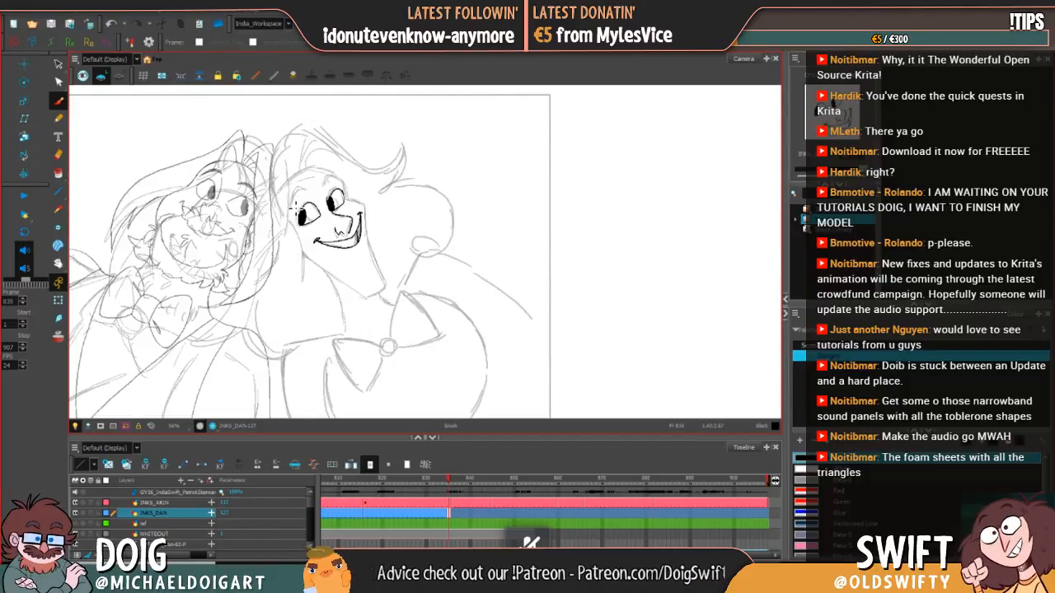
pyautogui.moveTo(293, 204); pyautogui.dragTo(303, 191)
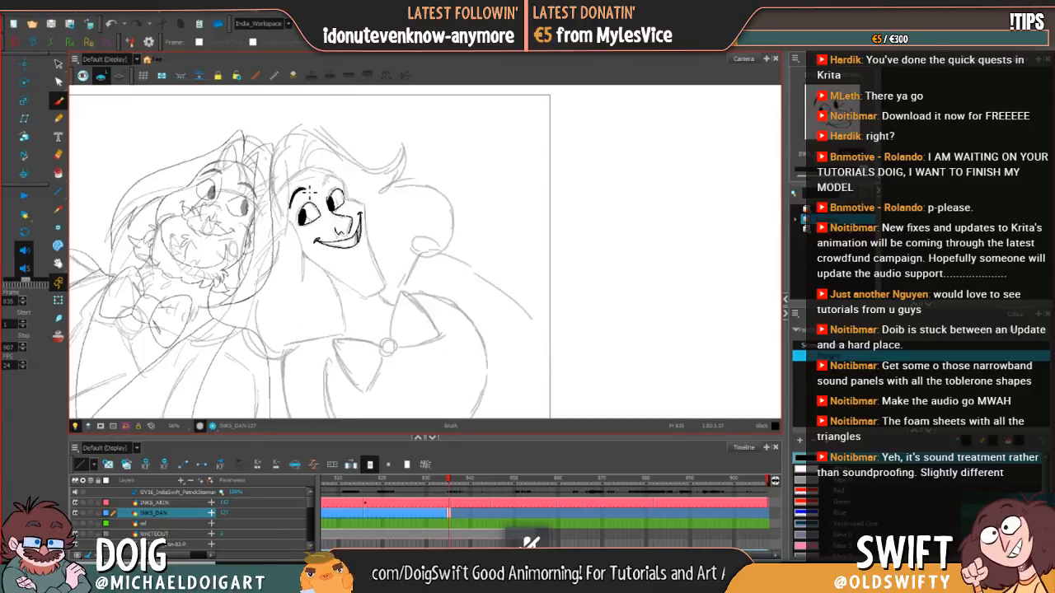
pyautogui.press(',')
pyautogui.press('.')
pyautogui.press(',')
pyautogui.press('.')
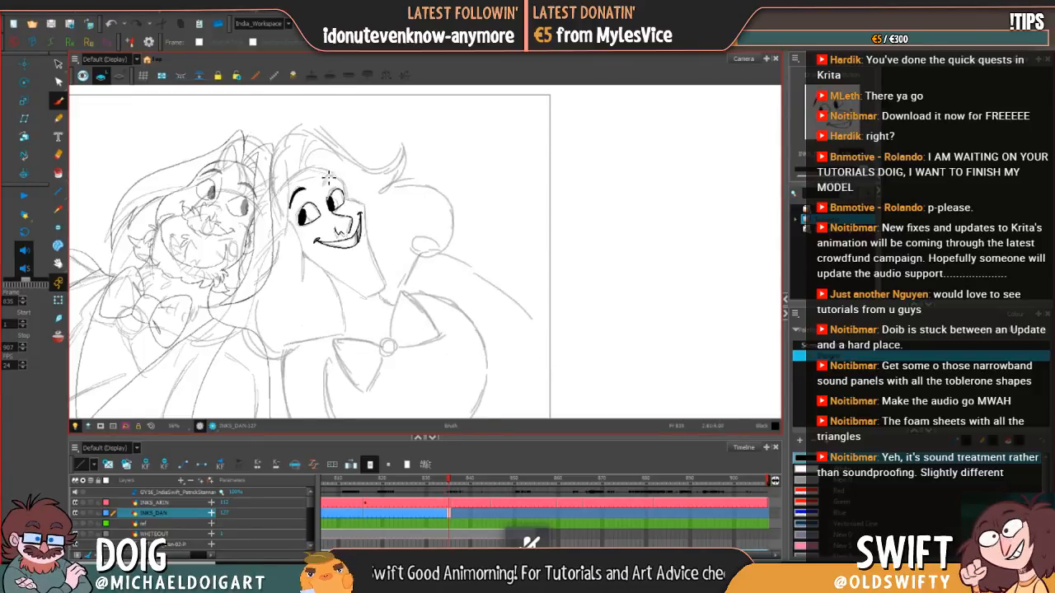
# Step: Ink the far eyebrow's arch above the far eye at frame 835, checking its placement against frame 834
pyautogui.press(',')
pyautogui.press('.')
pyautogui.press(',')
pyautogui.press('.')
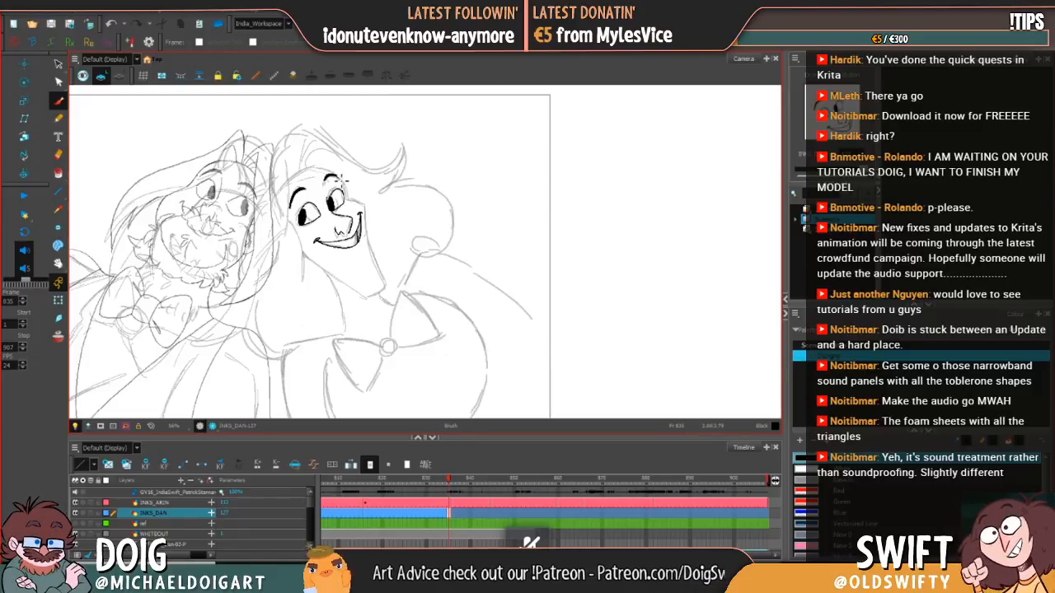
pyautogui.moveTo(341, 179); pyautogui.dragTo(342, 185)
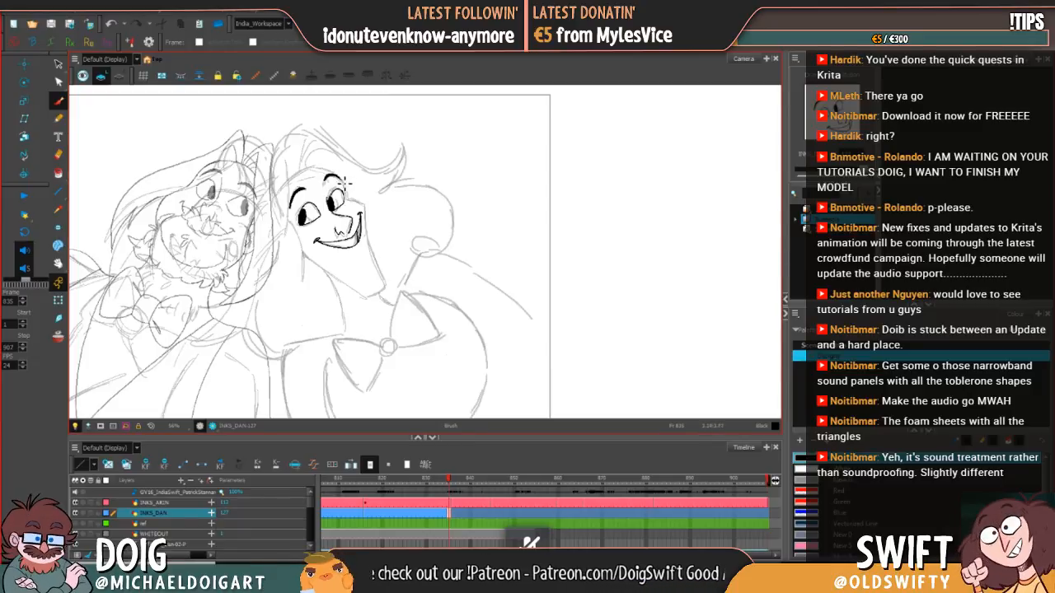
pyautogui.press(',')
pyautogui.press('.')
pyautogui.press(',')
pyautogui.press('.')
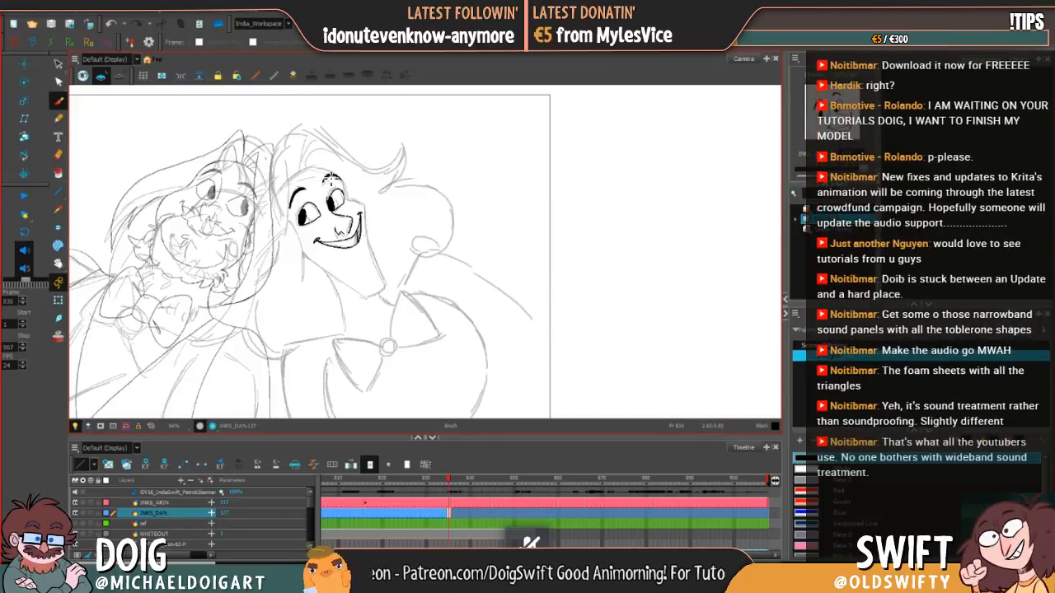
# Step: Thicken the far eyebrow's ink at frame 835 and compare its weight with frame 834
pyautogui.press(',')
pyautogui.press('.')
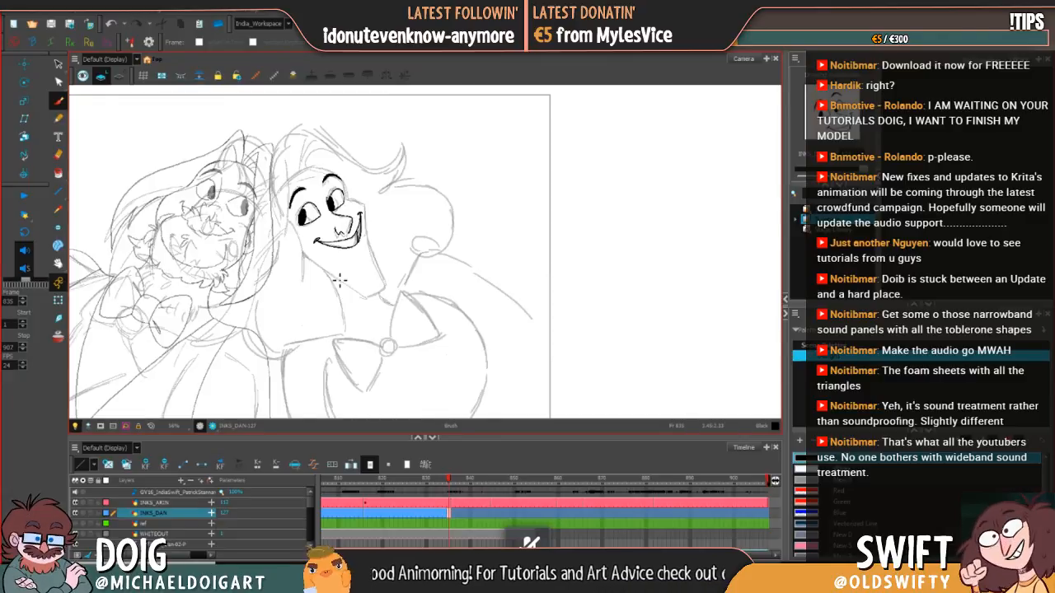
pyautogui.press(',')
pyautogui.press('.')
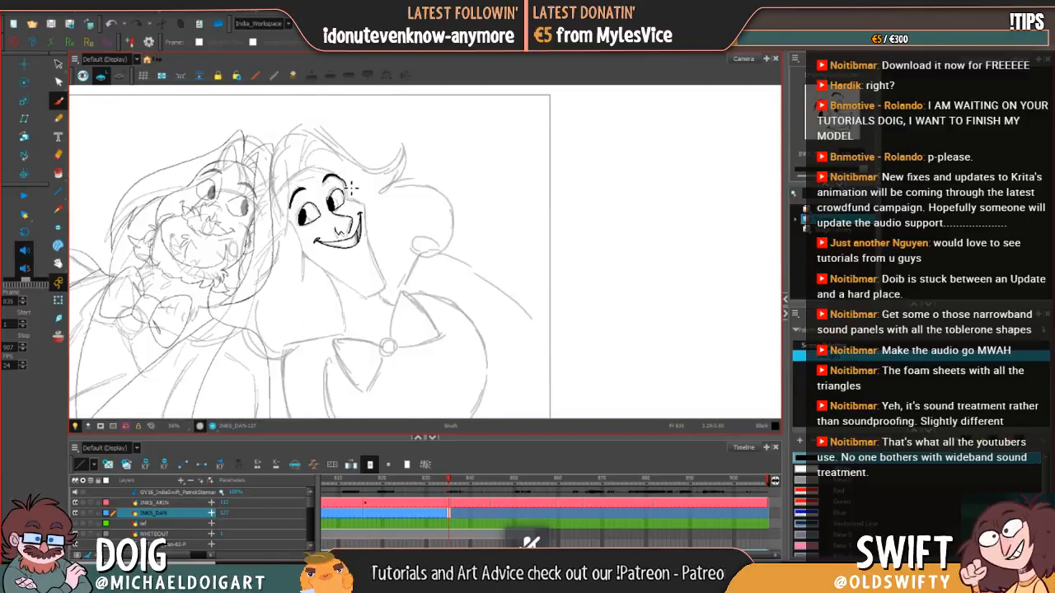
# Step: Ink the far side of the face from the brow past the cheek to the chin, redoing the jaw stroke once
pyautogui.hotkey('alt', 's')
pyautogui.hotkey('alt', 'b')
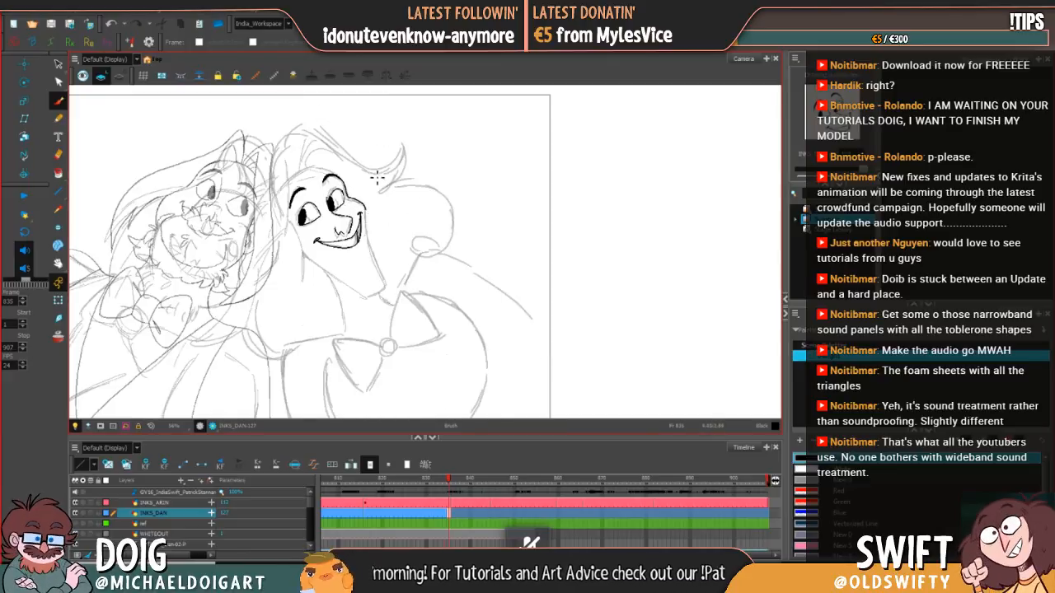
pyautogui.moveTo(370, 215); pyautogui.dragTo(375, 268)
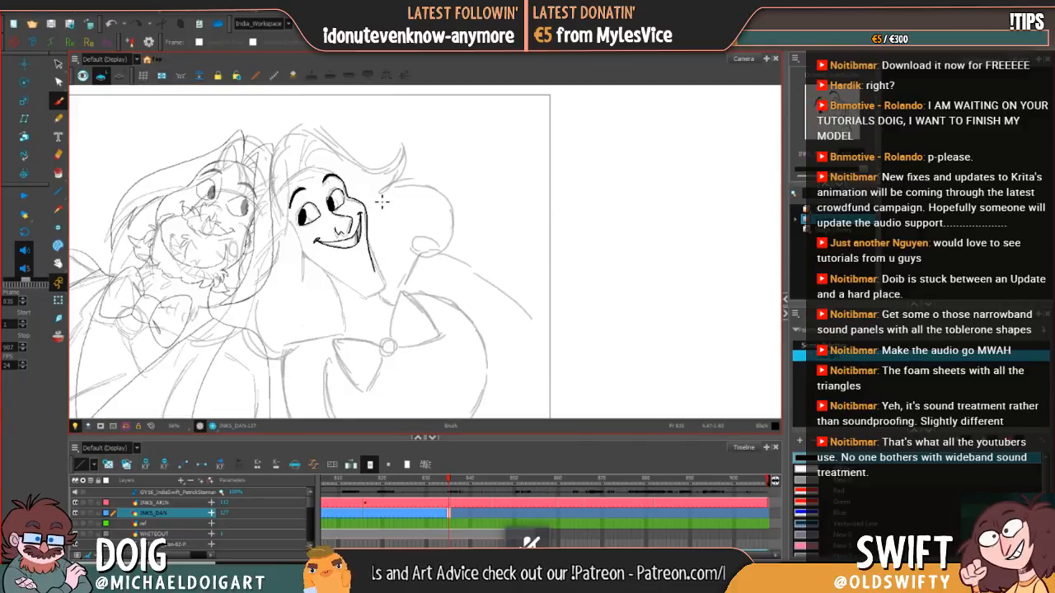
pyautogui.hotkey('ctrl', 'z')
pyautogui.moveTo(370, 217); pyautogui.dragTo(388, 288)
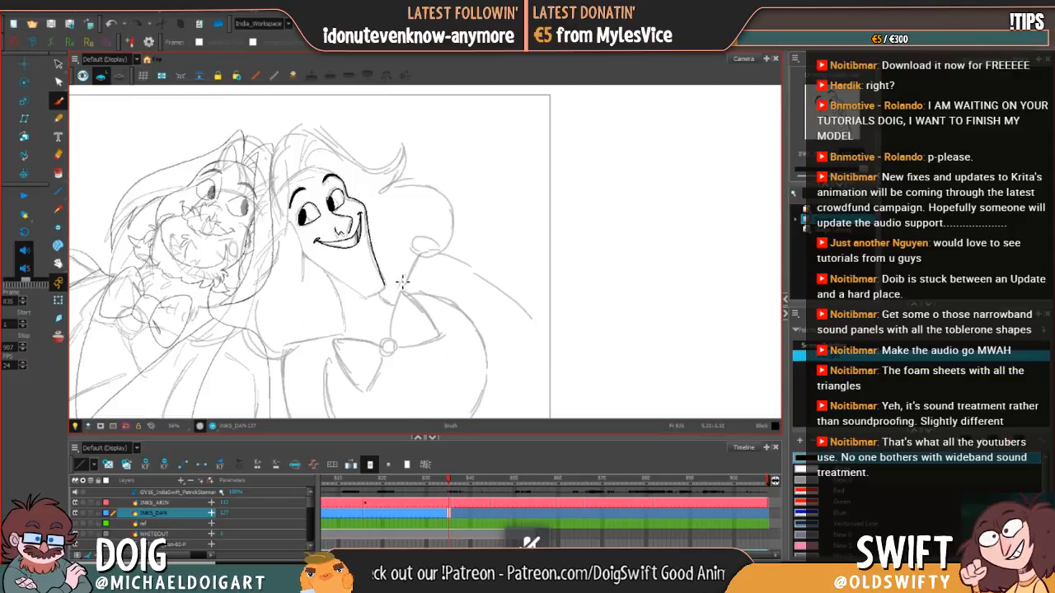
pyautogui.press(',')
pyautogui.press('.')
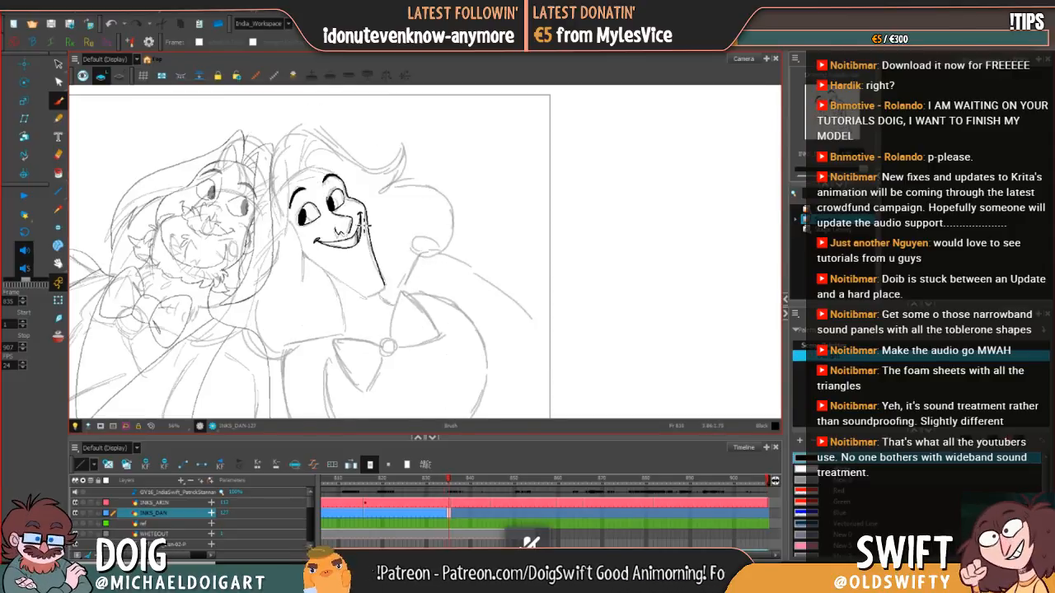
pyautogui.press(',')
pyautogui.press('.')
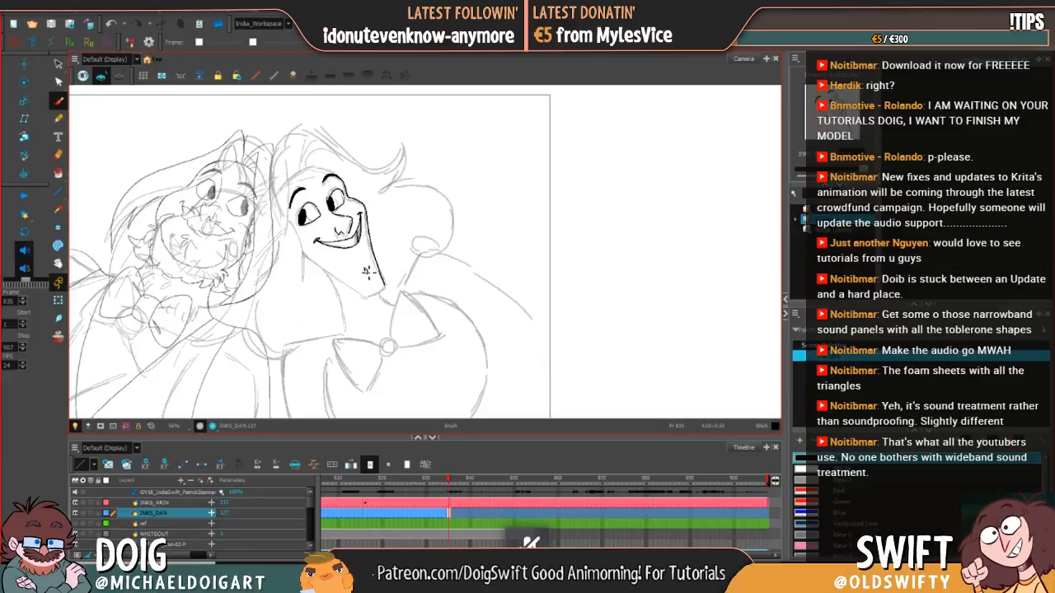
# Step: Ink the small chin mark and the rounded underside of the chin at frame 835, comparing against frame 834
pyautogui.press(',')
pyautogui.press('.')
pyautogui.press(',')
pyautogui.press('.')
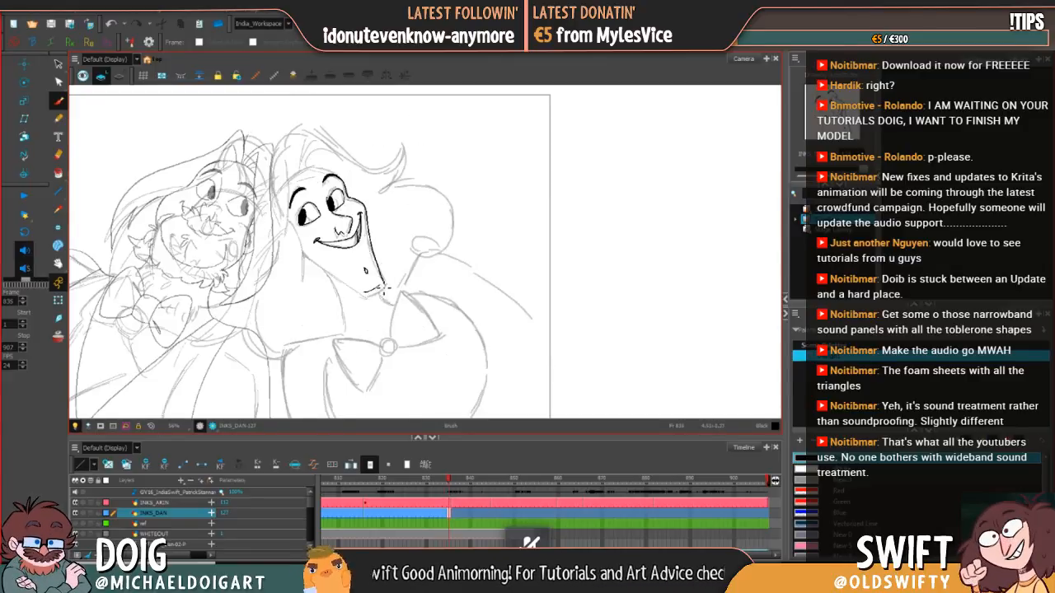
pyautogui.press('.')
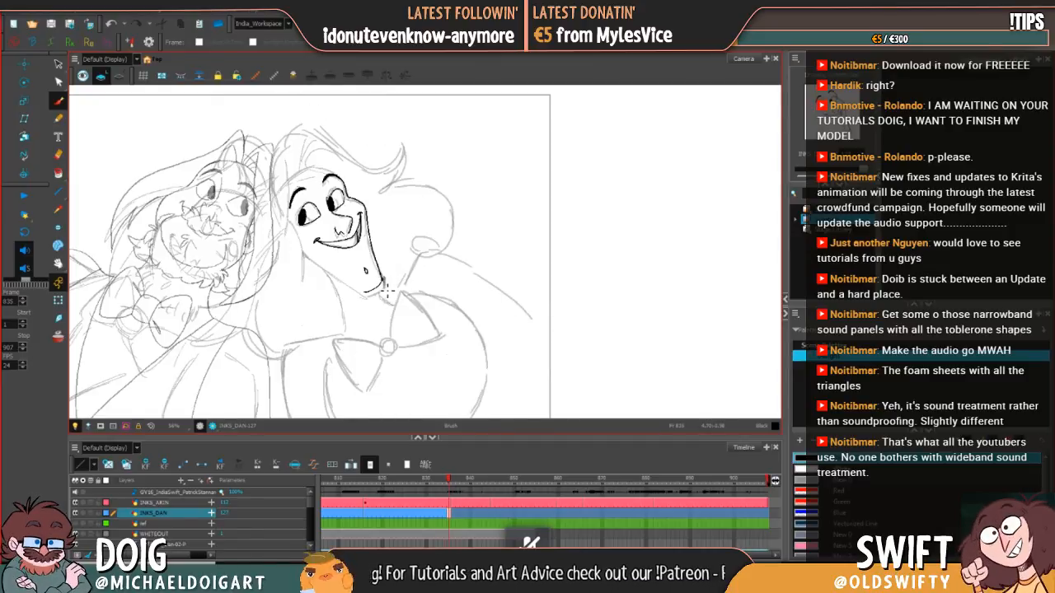
pyautogui.press('.')
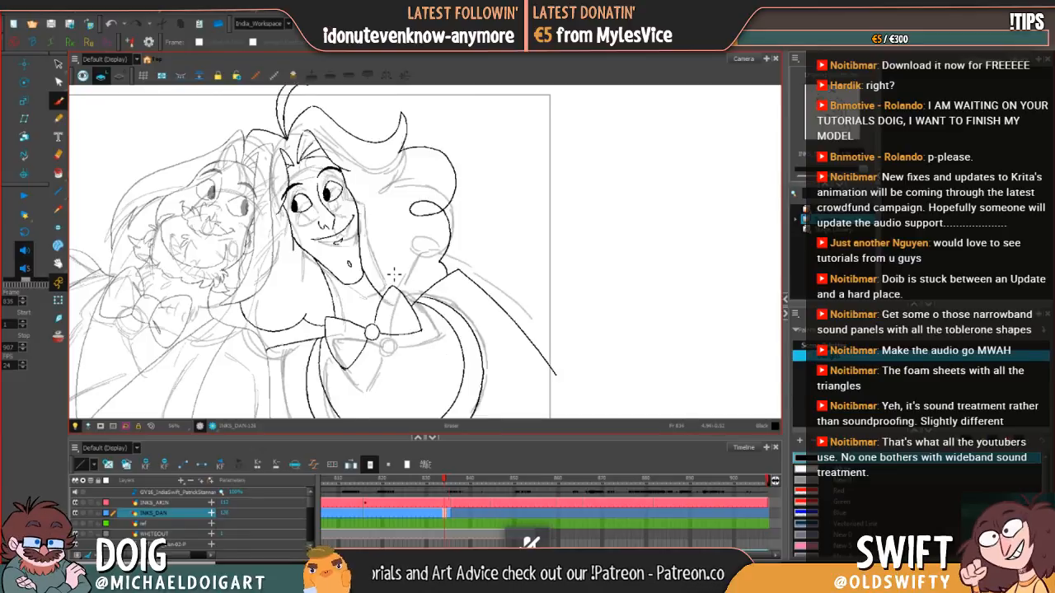
# Step: Ink the near jawline from the cheek below the near eye to the chin, following the sketch at frame 835
pyautogui.press(',')
pyautogui.press(',')
pyautogui.press('.')
pyautogui.press(',')
pyautogui.press('.')
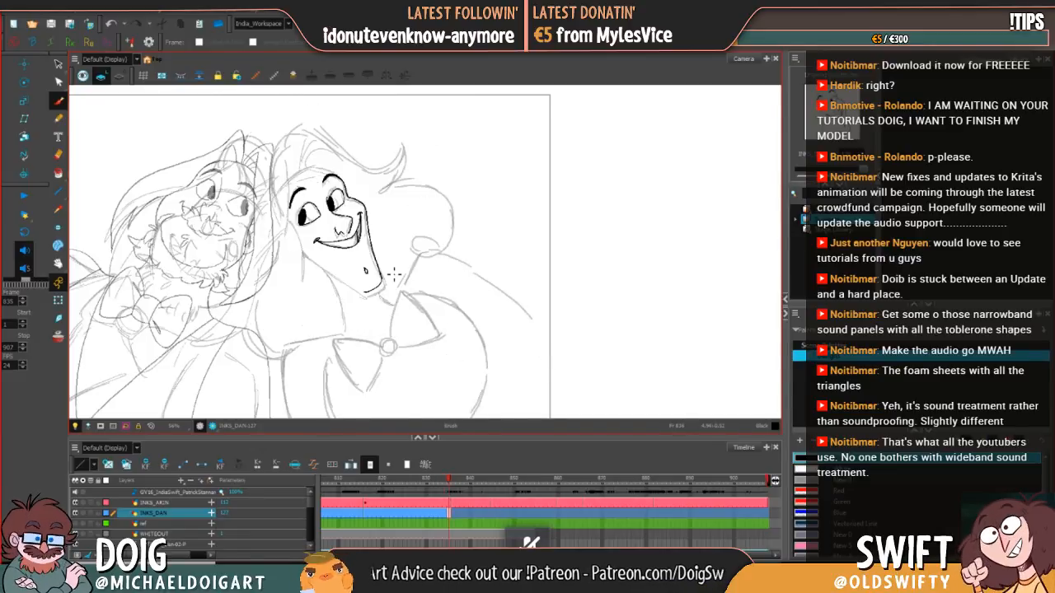
pyautogui.press(',')
pyautogui.press('.')
pyautogui.moveTo(307, 257)
pyautogui.mouseDown()
pyautogui.moveTo(362, 294)
pyautogui.moveTo(381, 287)
pyautogui.mouseUp()
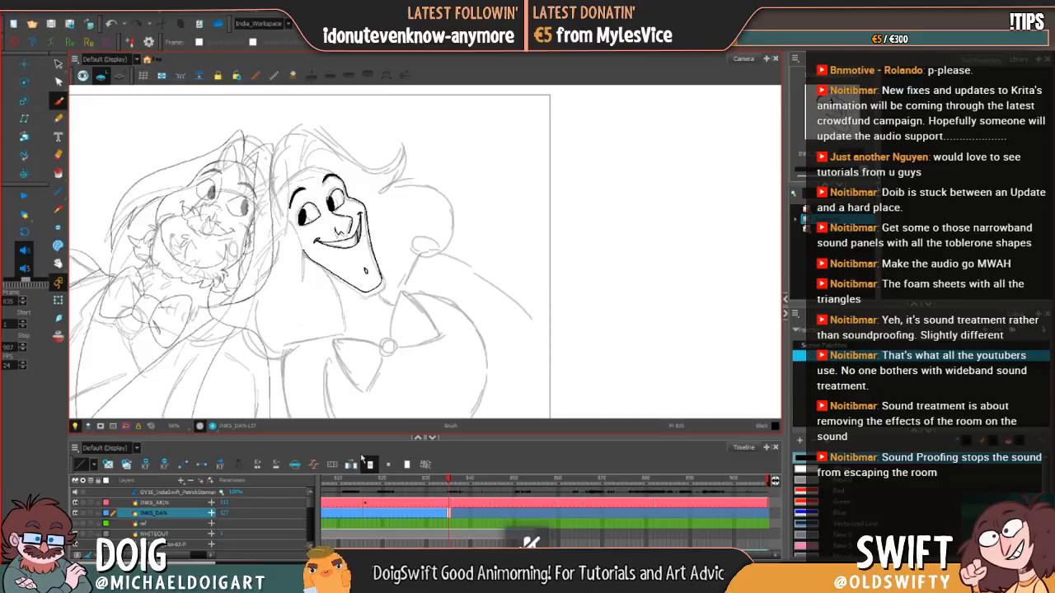
# Step: Flip repeatedly between frames 834 and 835 to check how the inked face moves between the two poses
pyautogui.press(',')
pyautogui.press('.')
pyautogui.press(',')
pyautogui.press('.')
pyautogui.press(',')
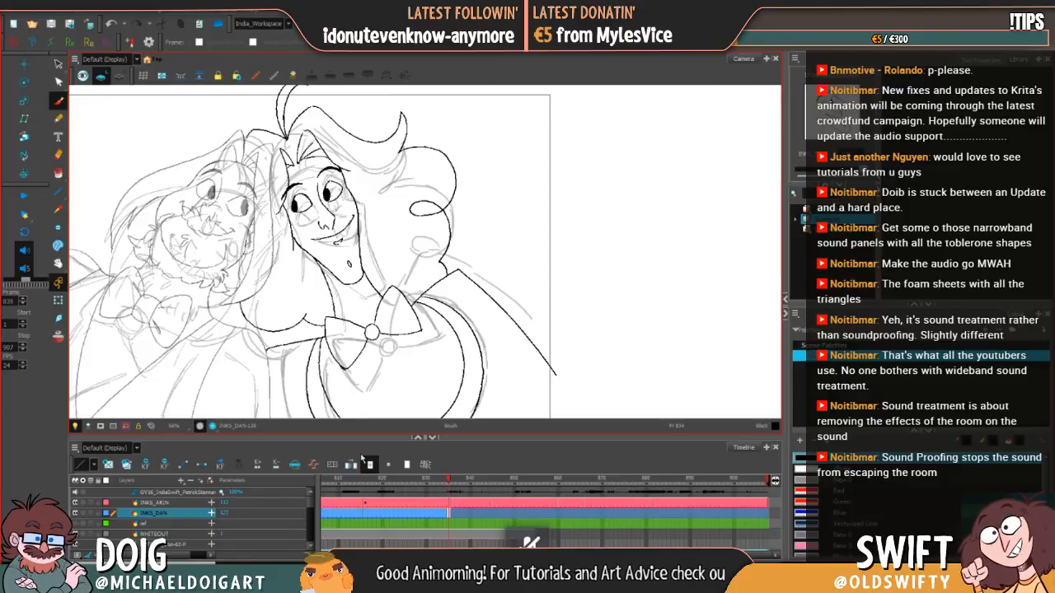
pyautogui.press('.')
pyautogui.press(',')
pyautogui.press('.')
pyautogui.press(',')
pyautogui.press('.')
pyautogui.press(',')
pyautogui.press('.')
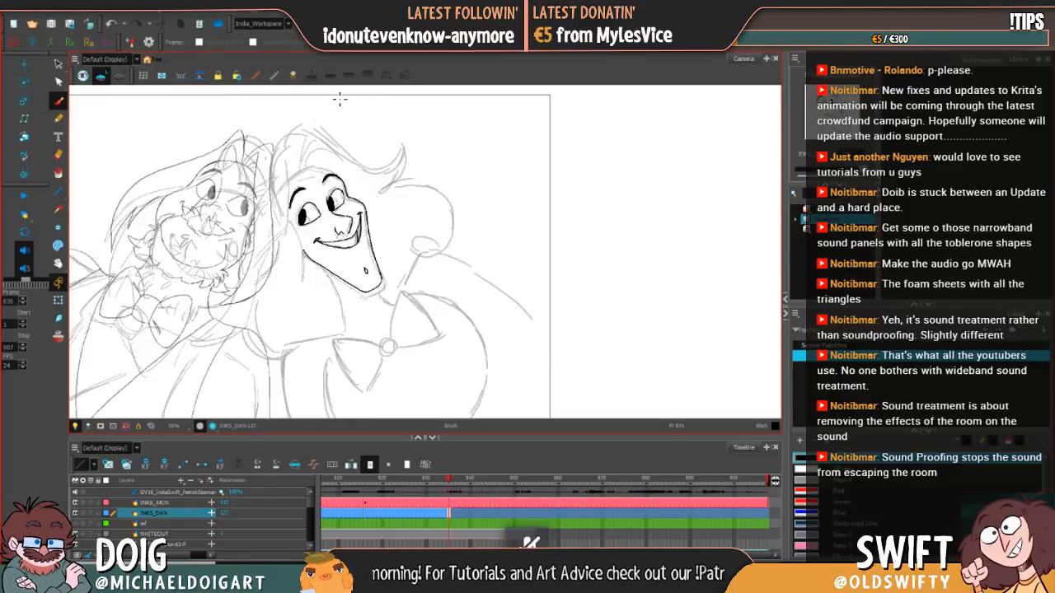
pyautogui.press(',')
pyautogui.press('.')
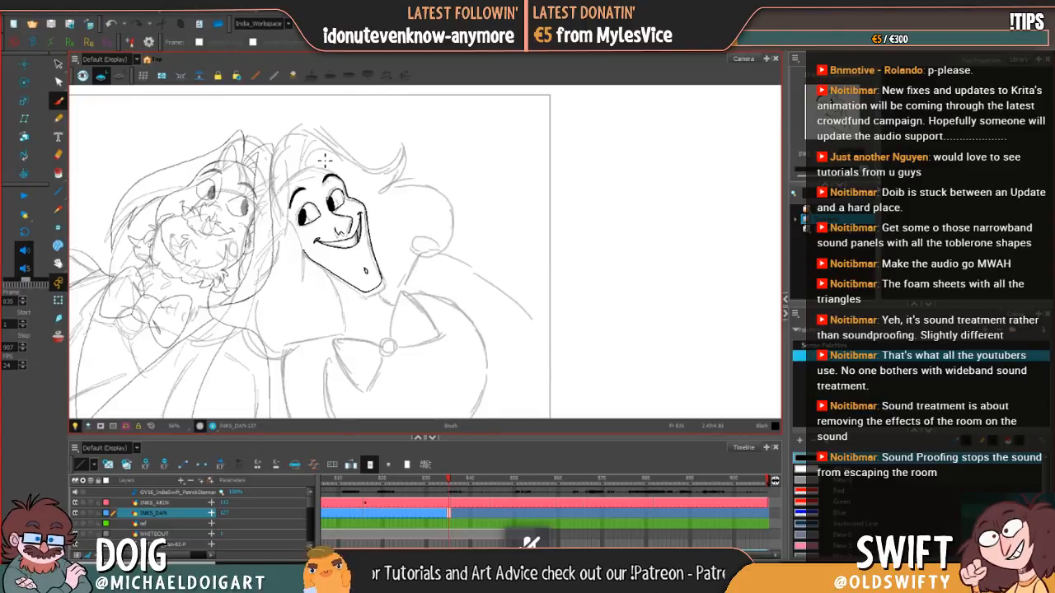
# Step: Ink the curved forehead line above both eyebrows at frame 835, flipping to frame 834 to compare the hairline
pyautogui.press(',')
pyautogui.press('.')
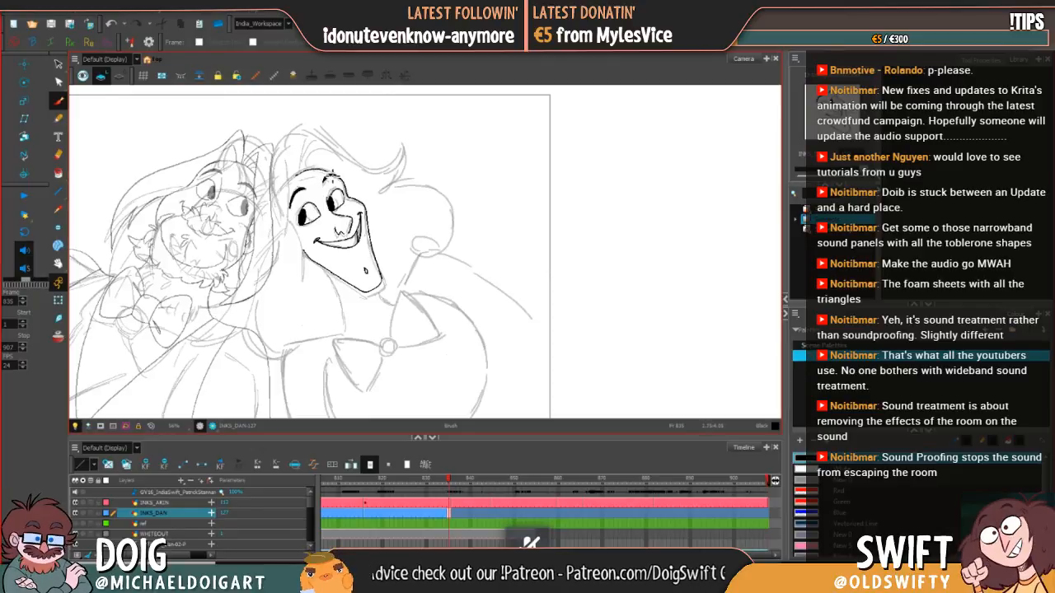
pyautogui.press(',')
pyautogui.press('.')
pyautogui.press(',')
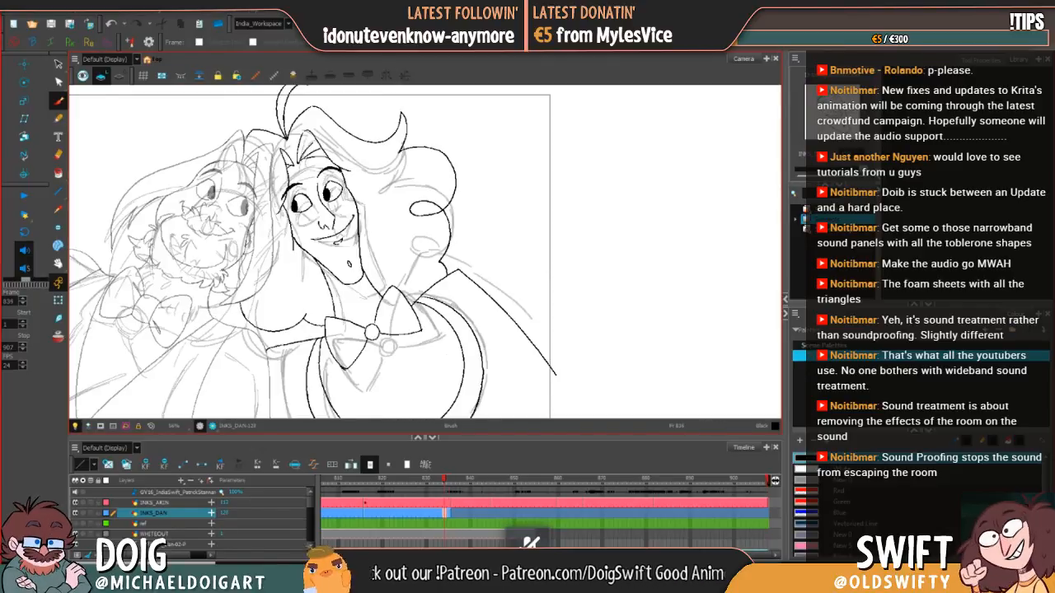
pyautogui.press('.')
pyautogui.press(',')
pyautogui.press('.')
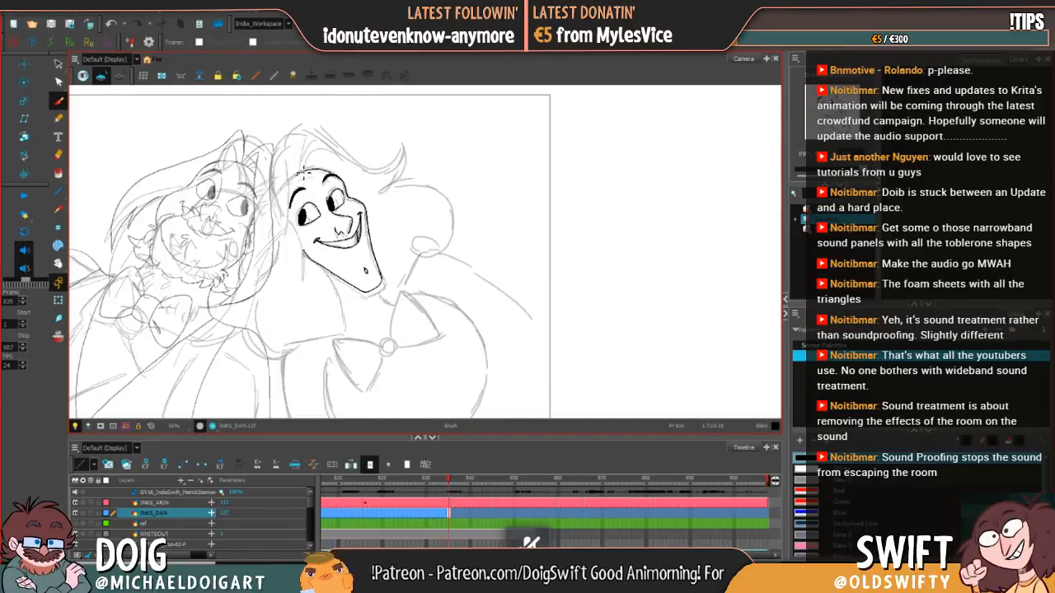
# Step: Ink the short hair strands rising from the forehead line at frame 835, using frame 834 as reference
pyautogui.moveTo(304, 141); pyautogui.dragTo(308, 163)
pyautogui.press(',')
pyautogui.press('.')
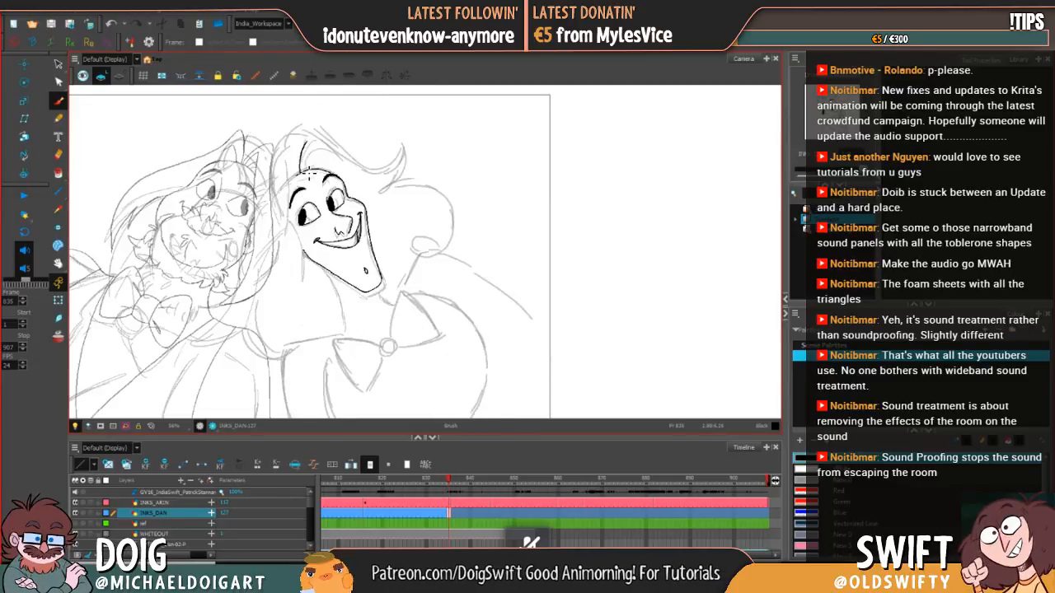
pyautogui.press(',')
pyautogui.press('.')
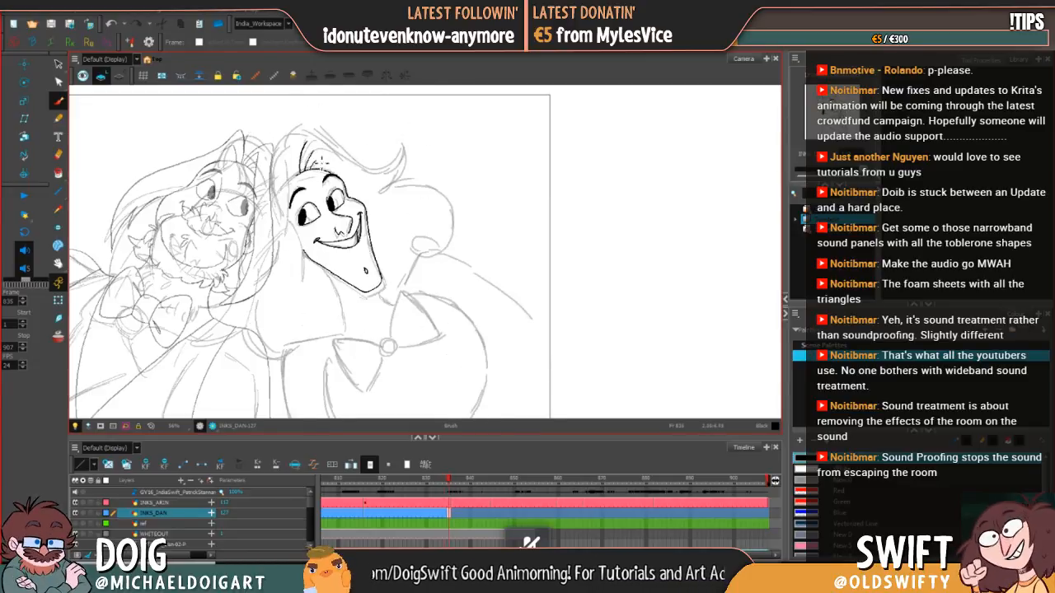
pyautogui.press(',')
pyautogui.press('.')
pyautogui.press(',')
pyautogui.press('.')
pyautogui.press(',')
pyautogui.press('.')
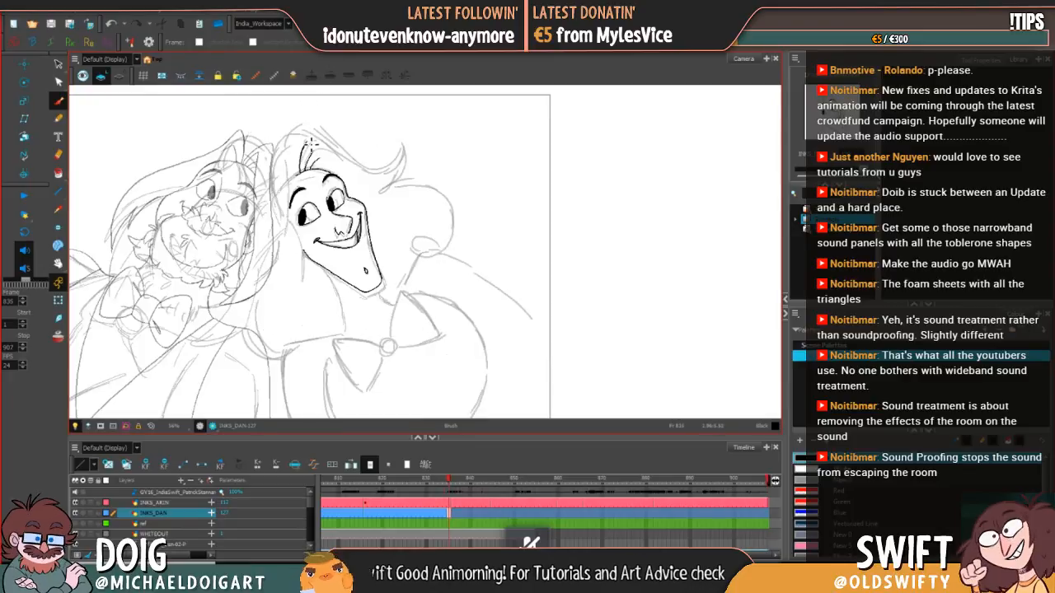
# Step: Ink the hair strand sweeping from the top of the forehead tuft toward the far temple at frame 835, comparing with frame 834
pyautogui.moveTo(311, 142); pyautogui.dragTo(352, 171)
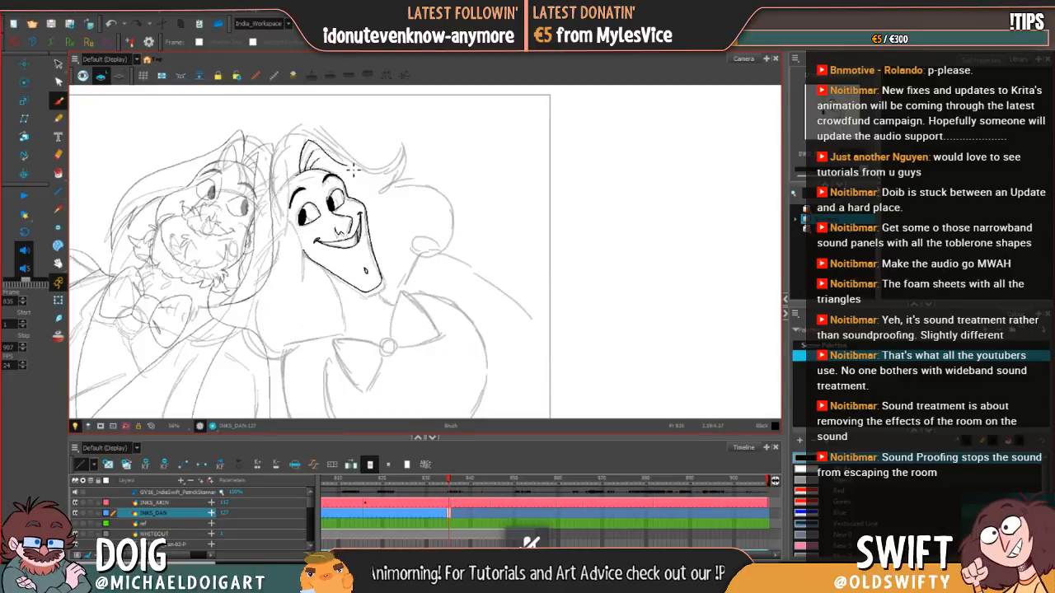
pyautogui.press(',')
pyautogui.press('.')
pyautogui.press(',')
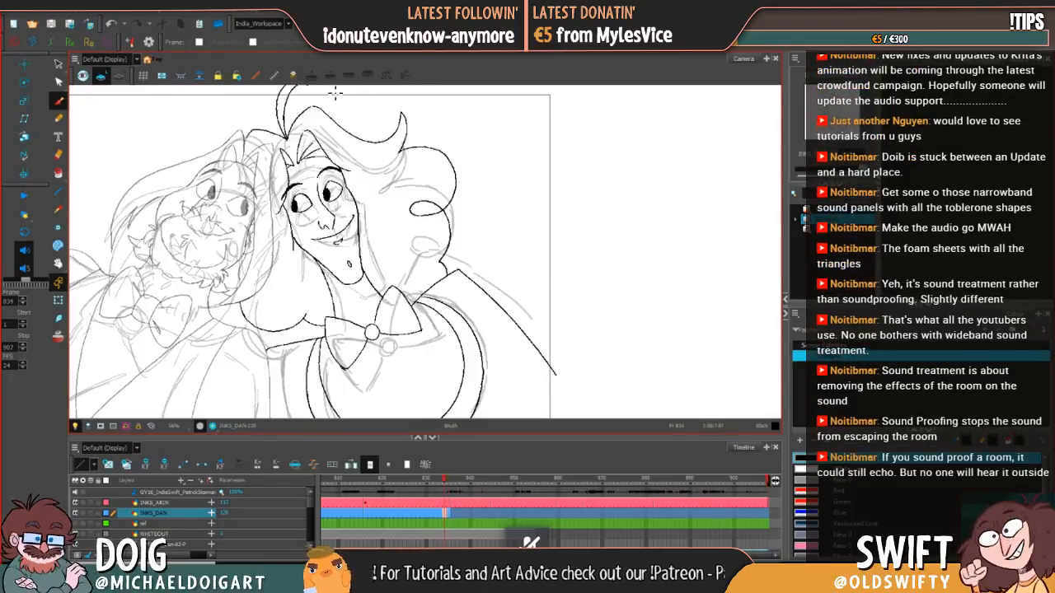
pyautogui.press('.')
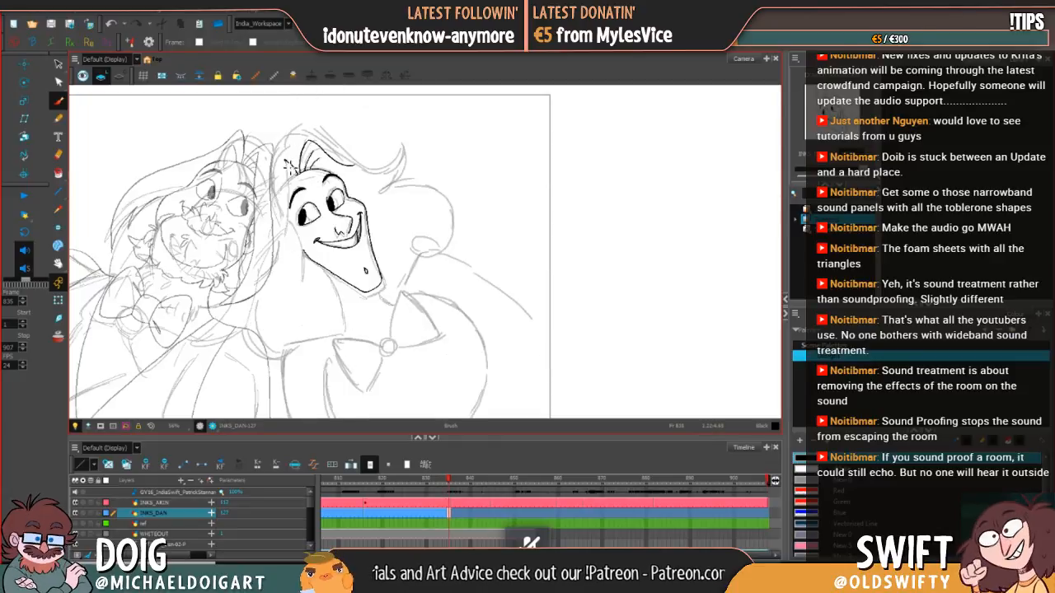
# Step: Ink the hairline along the near side of the forehead beside the near eyebrow at frame 835, using frame 834 as reference
pyautogui.moveTo(286, 163); pyautogui.dragTo(294, 196)
pyautogui.press(',')
pyautogui.press('.')
pyautogui.press(',')
pyautogui.press('.')
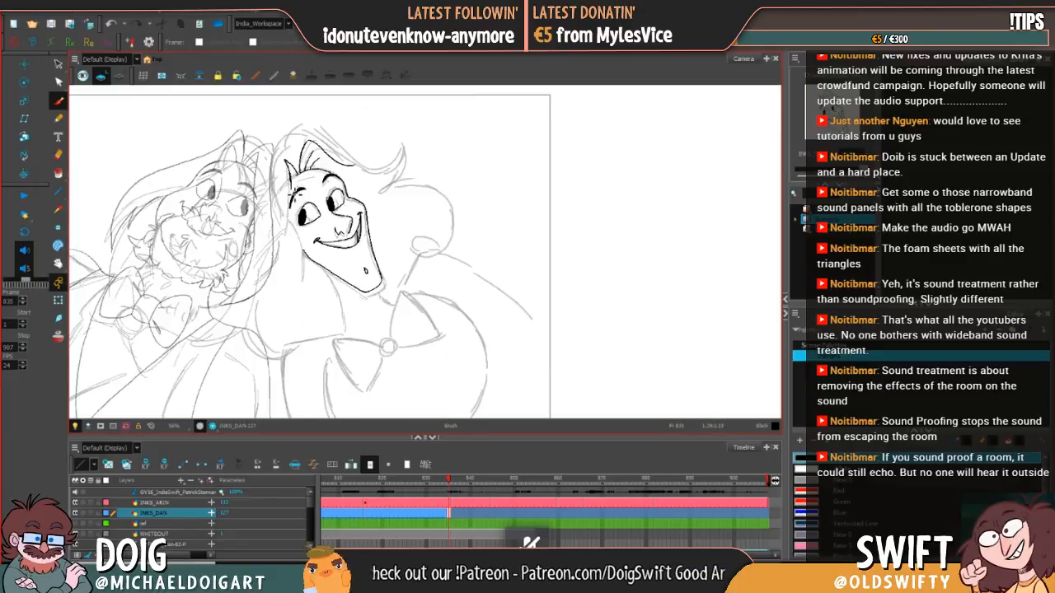
pyautogui.press(',')
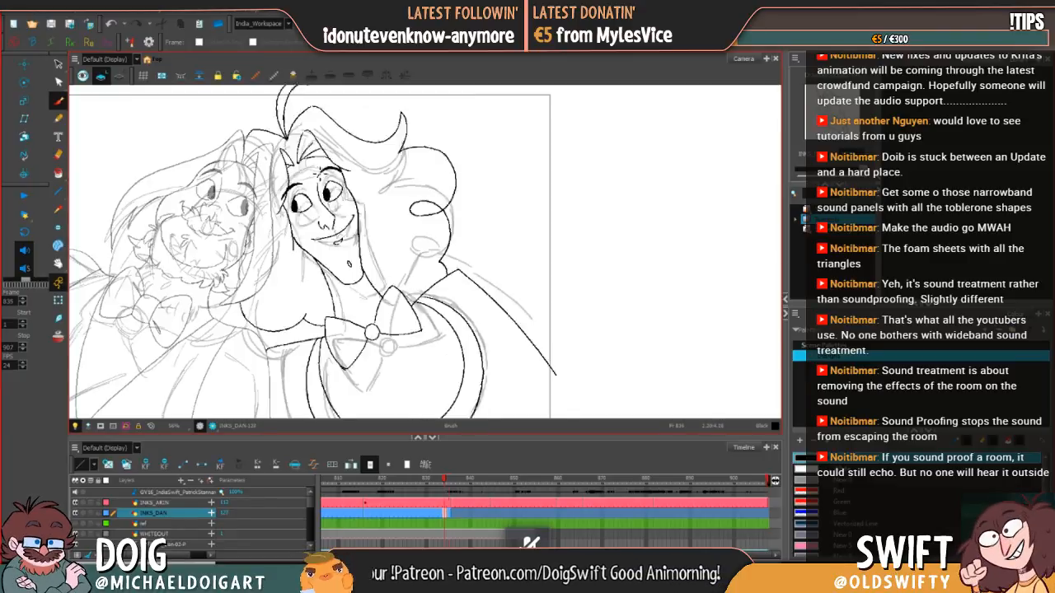
pyautogui.press('.')
pyautogui.press(',')
pyautogui.press('.')
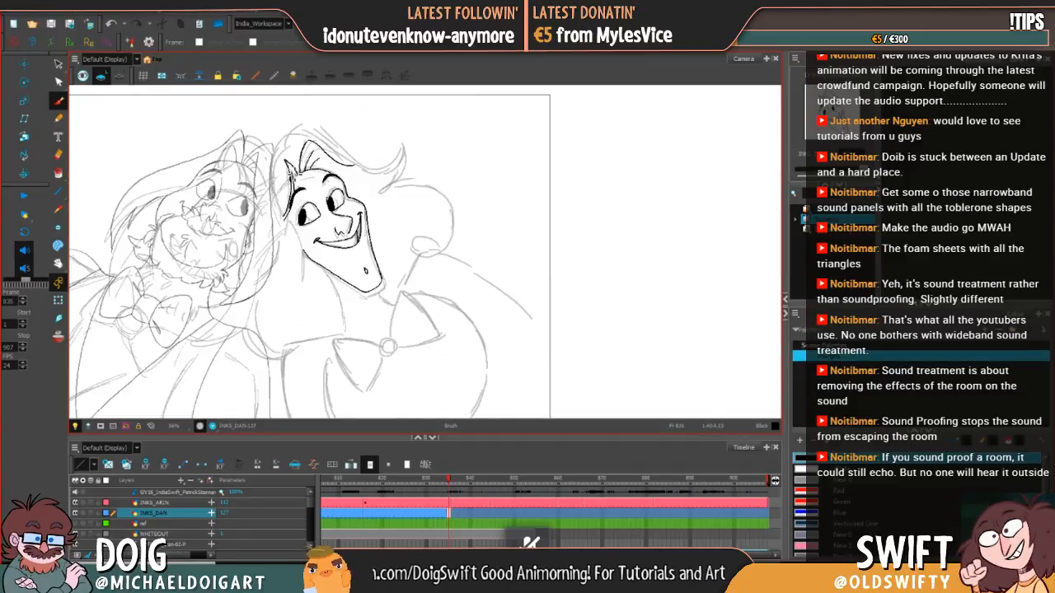
# Step: Ink the small pointed tuft at the near temple and clean up its line ends at frame 835
pyautogui.moveTo(290, 177); pyautogui.dragTo(285, 157)
pyautogui.press(',')
pyautogui.press('.')
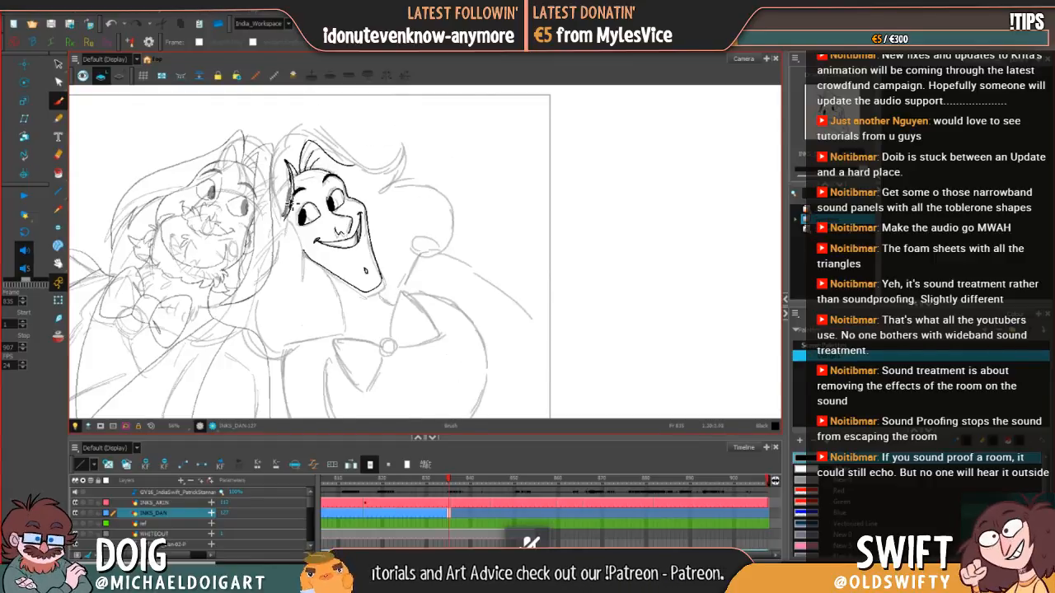
pyautogui.moveTo(293, 200); pyautogui.dragTo(285, 218)
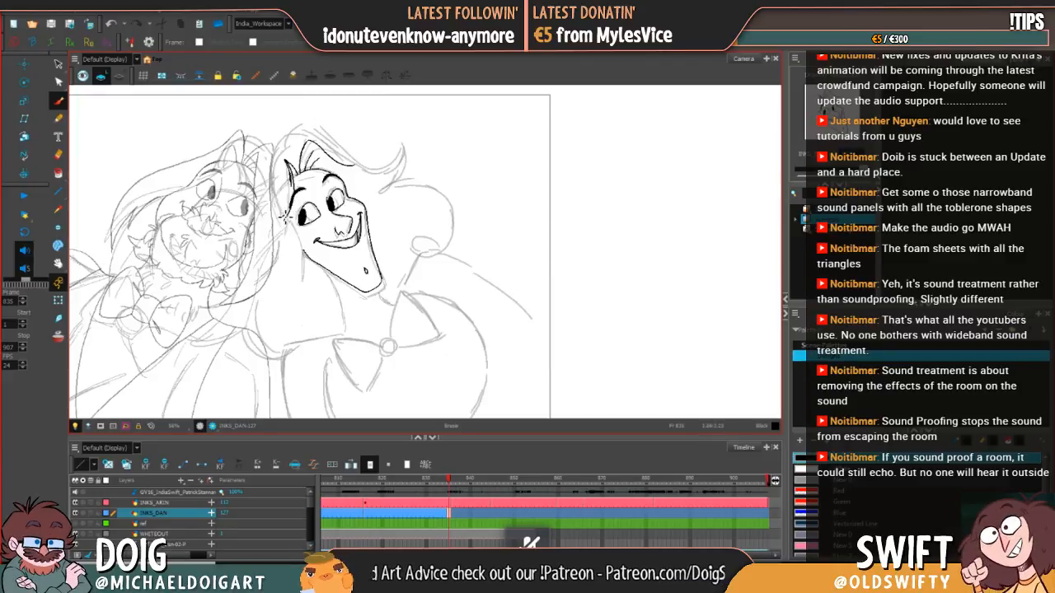
pyautogui.moveTo(287, 167)
pyautogui.mouseDown()
pyautogui.moveTo(289, 189)
pyautogui.moveTo(288, 161)
pyautogui.mouseUp()
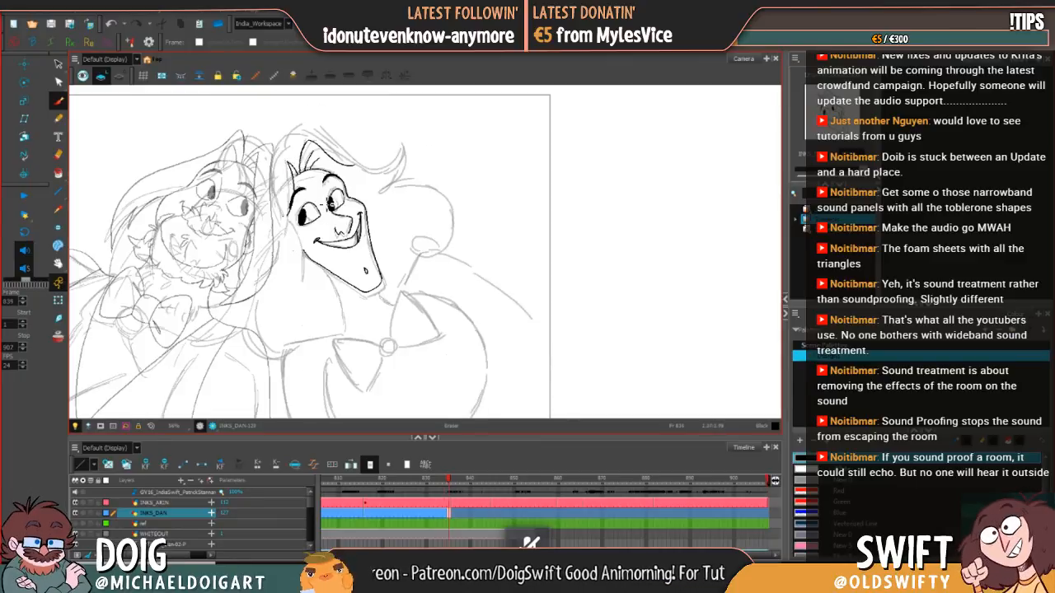
# Step: Flip repeatedly between frames 834 and 835 to check how the inked near-side hairline moves with the head
pyautogui.press(',')
pyautogui.press('.')
pyautogui.press(',')
pyautogui.press('.')
pyautogui.press(',')
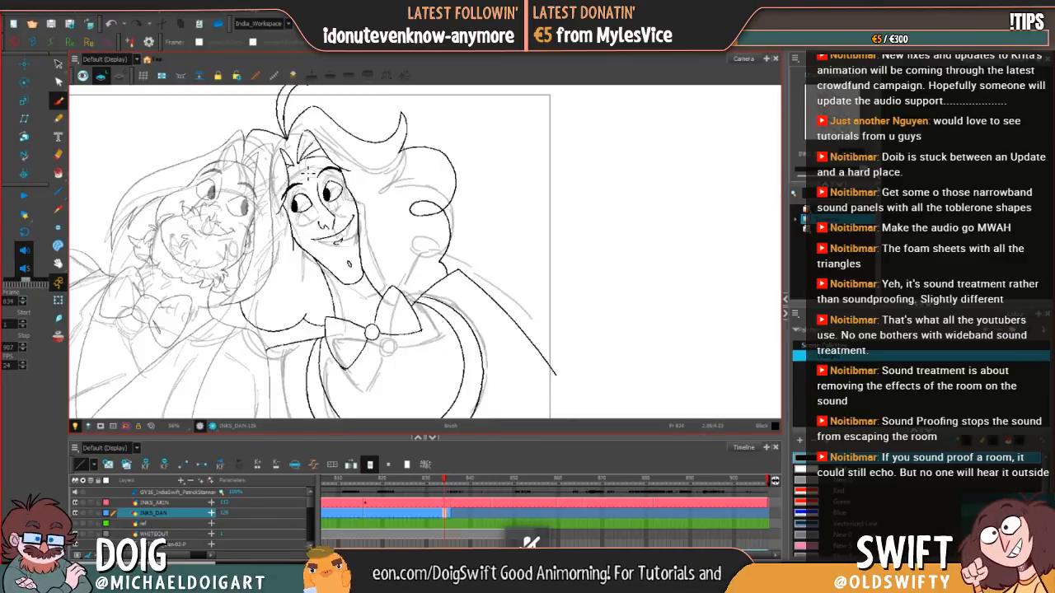
pyautogui.press('.')
pyautogui.press(',')
pyautogui.press('.')
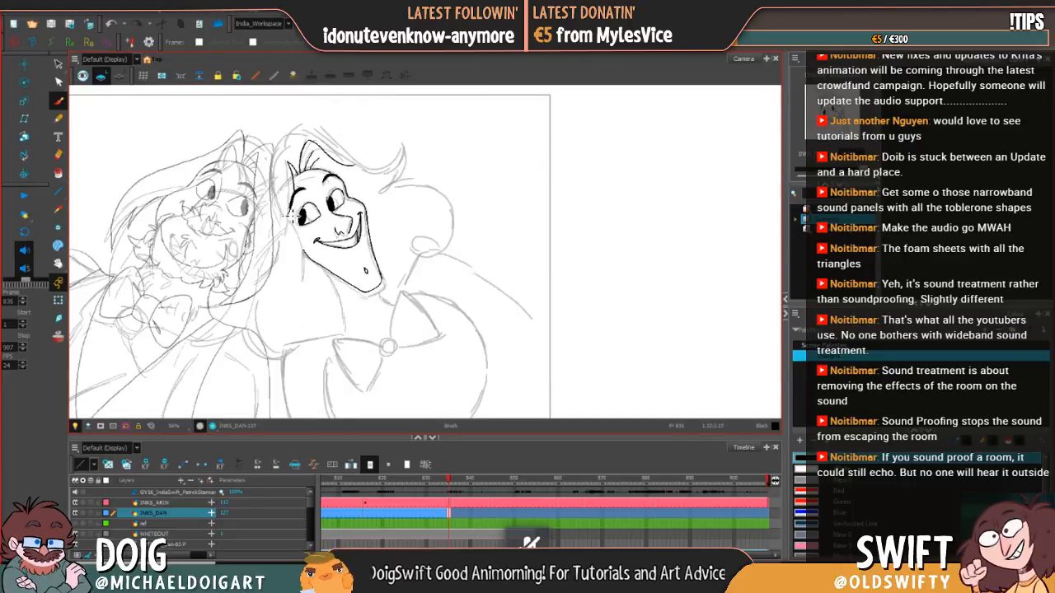
# Step: Ink the short line extending down beside the near jaw at frame 835, matching the one at frame 834
pyautogui.moveTo(303, 249); pyautogui.dragTo(303, 265)
pyautogui.press(',')
pyautogui.press('.')
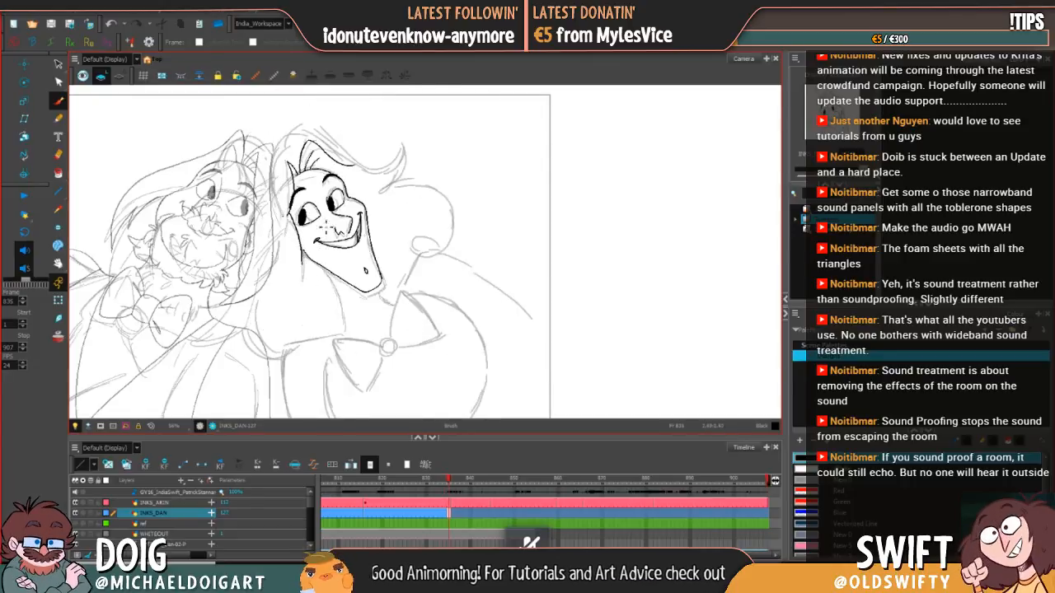
# Step: Select and adjust the short line beside the near jaw at frame 835, flipping to frame 834 to compare its placement
pyautogui.click(59, 64)
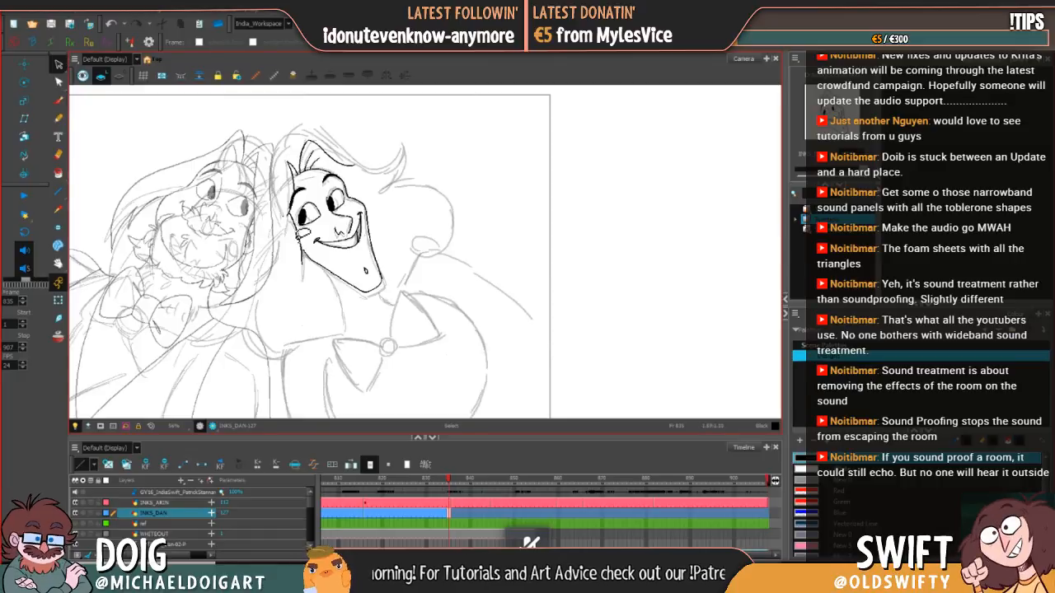
pyautogui.click(303, 240)
pyautogui.moveTo(303, 243); pyautogui.dragTo(316, 270)
pyautogui.click(320, 282)
pyautogui.press(',')
pyautogui.press('.')
pyautogui.press(',')
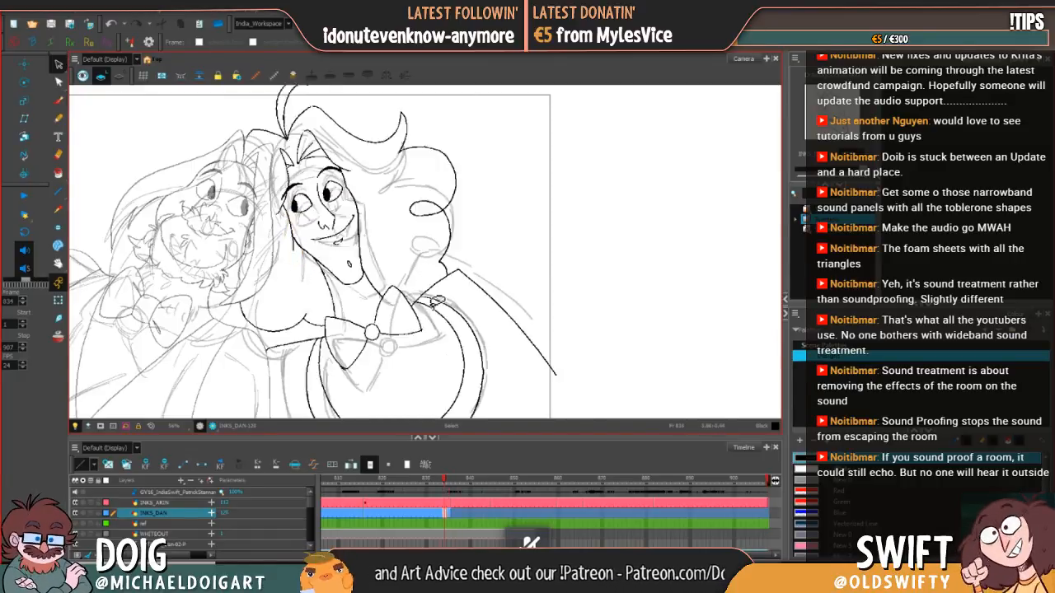
pyautogui.press('.')
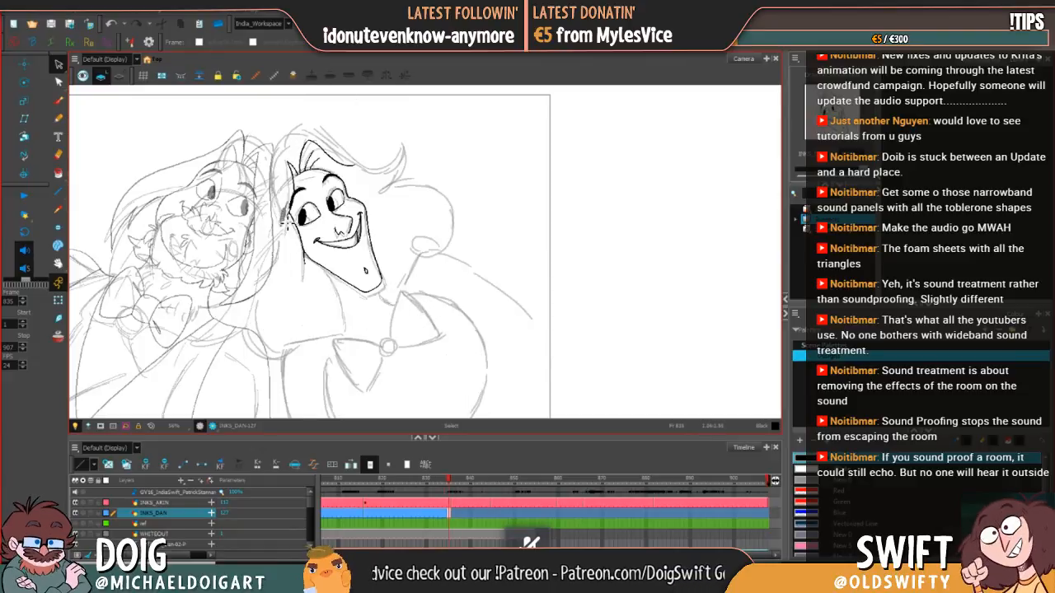
pyautogui.press(',')
pyautogui.press('.')
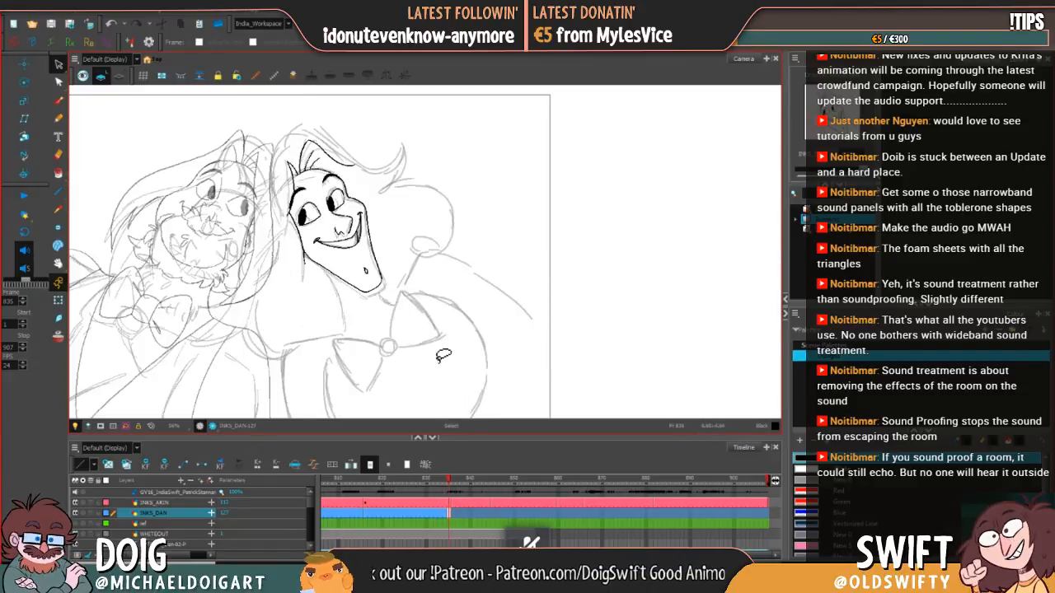
# Step: Ink the bow tie's round knot with the brush slightly above the sketched circle at frame 835, using frame 834 as reference
pyautogui.click(57, 100)
pyautogui.press(',')
pyautogui.press('.')
pyautogui.press(',')
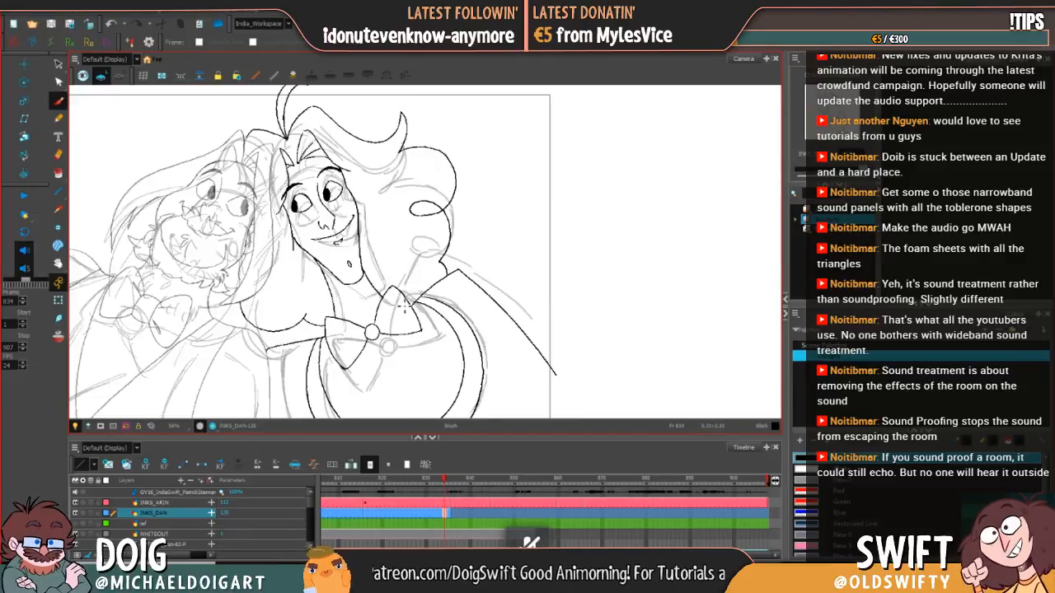
pyautogui.press('.')
pyautogui.moveTo(415, 343); pyautogui.dragTo(383, 299)
pyautogui.press(',')
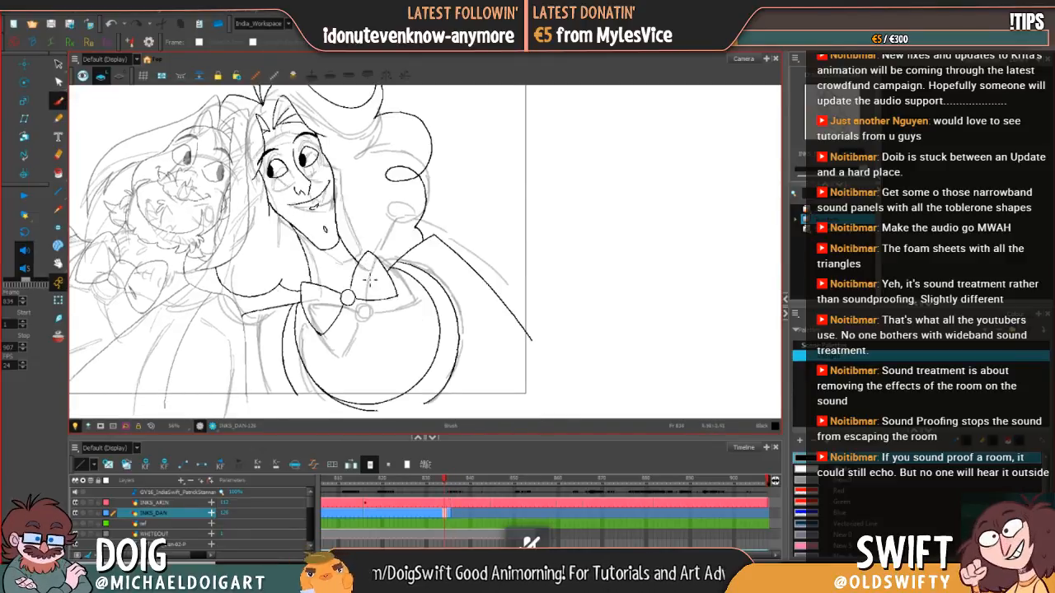
pyautogui.press('.')
pyautogui.press(',')
pyautogui.press('.')
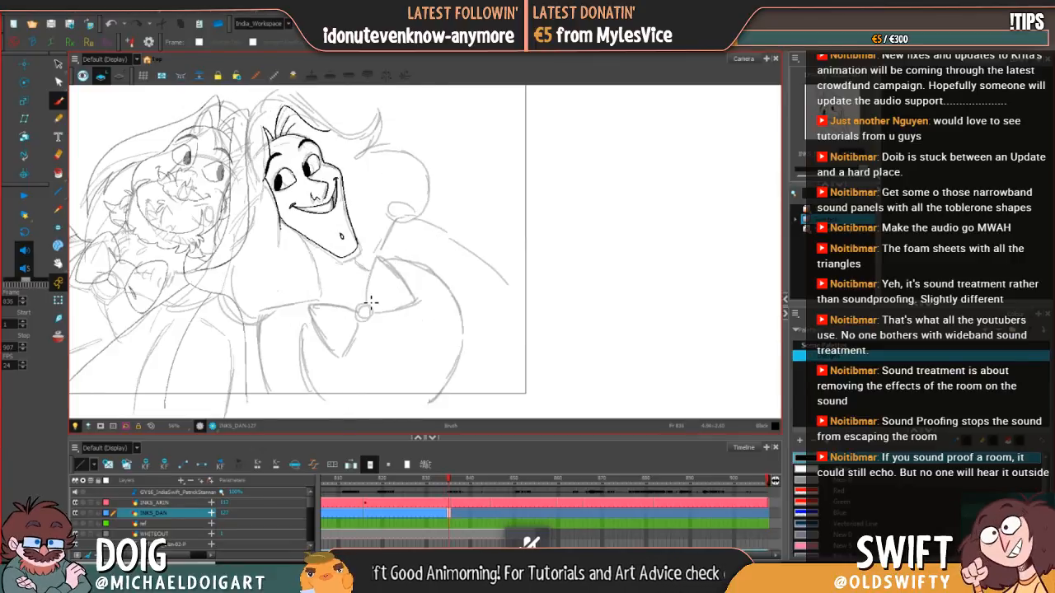
pyautogui.press(',')
pyautogui.press('.')
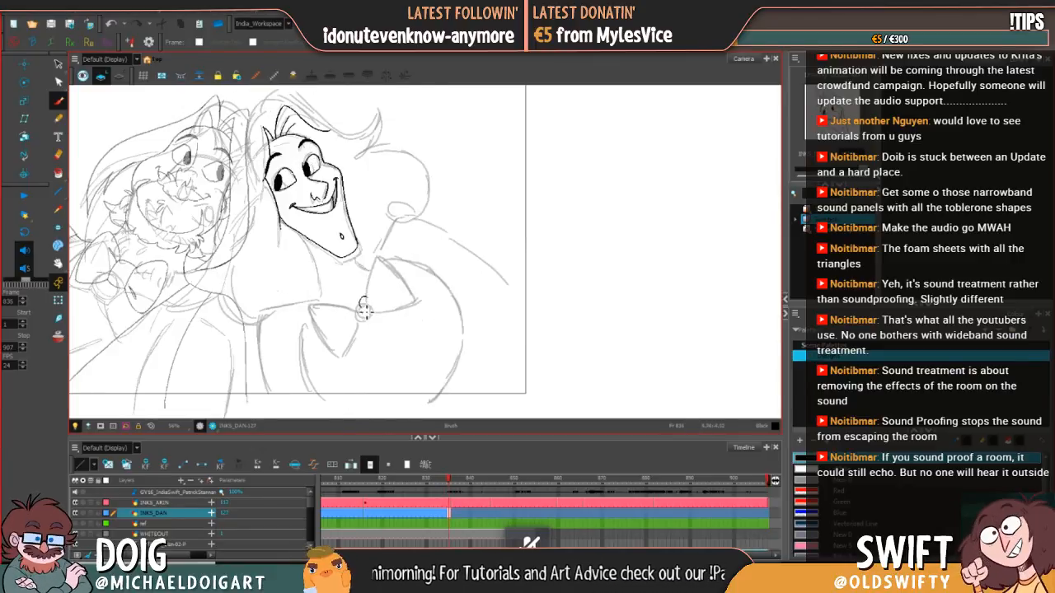
pyautogui.press(',')
pyautogui.press('.')
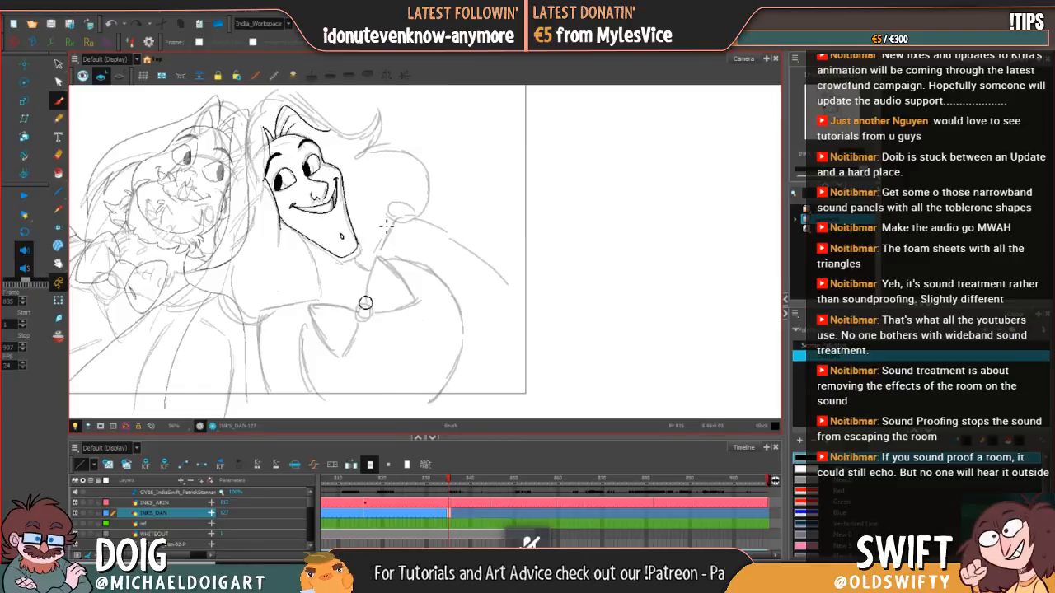
# Step: Ink the inner and lower edges of the bow tie's right loop from the knot outward at frame 835
pyautogui.press(',')
pyautogui.press('.')
pyautogui.moveTo(366, 295); pyautogui.dragTo(379, 252)
pyautogui.press(',')
pyautogui.press('.')
pyautogui.moveTo(372, 307)
pyautogui.mouseDown()
pyautogui.moveTo(404, 303)
pyautogui.moveTo(420, 294)
pyautogui.moveTo(416, 283)
pyautogui.moveTo(416, 302)
pyautogui.moveTo(425, 296)
pyautogui.mouseUp()
pyautogui.hotkey('ctrl', 'z')
# Step: Redraw the outer edge of the bow tie's right loop from its upper tip to its lower corner
pyautogui.press('.')
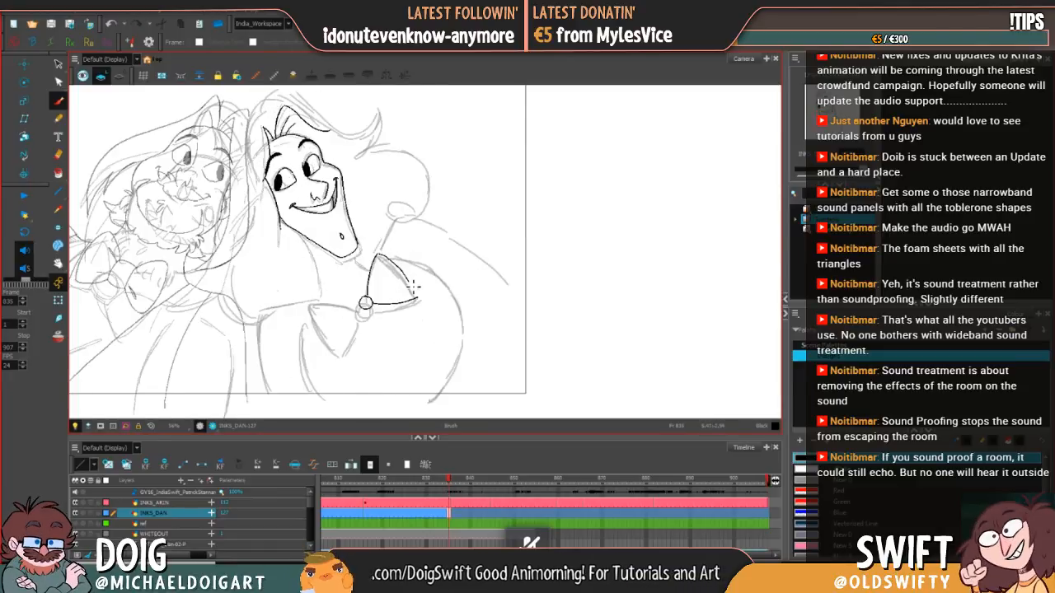
pyautogui.press('.')
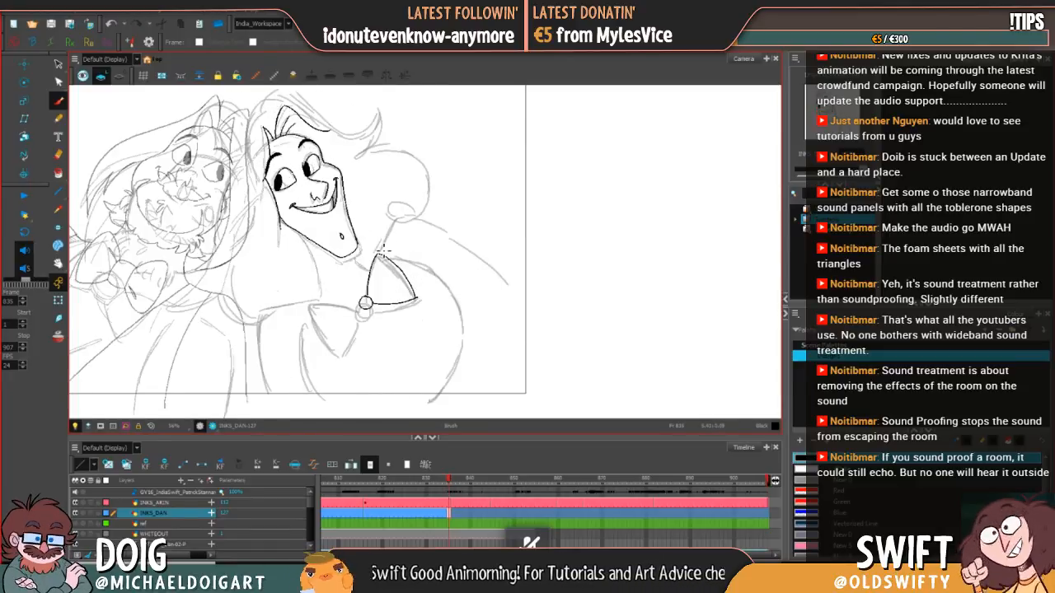
pyautogui.hotkey('ctrl', 'z')
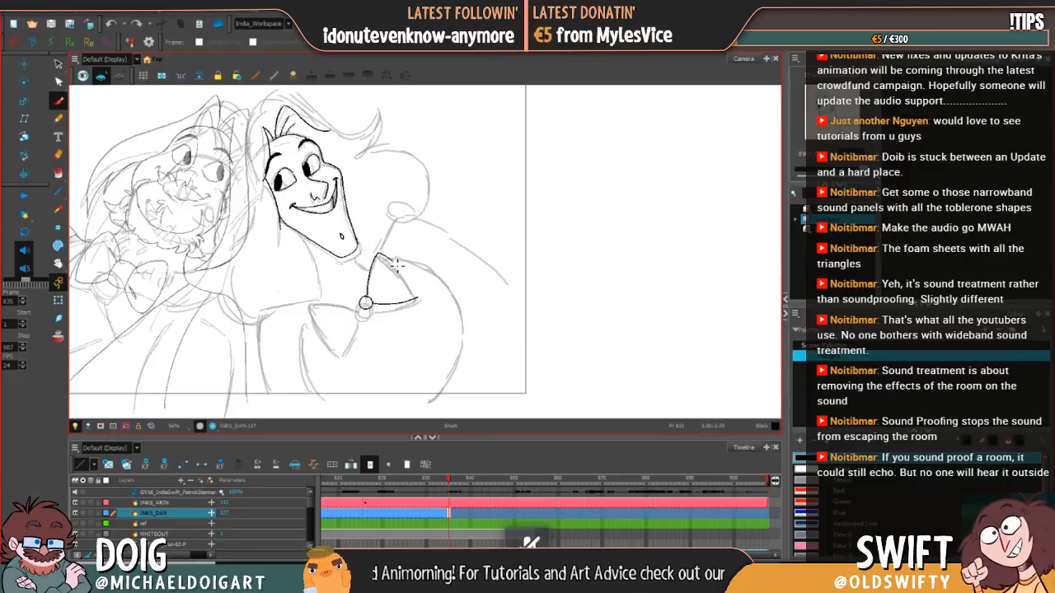
pyautogui.moveTo(397, 264); pyautogui.dragTo(416, 297)
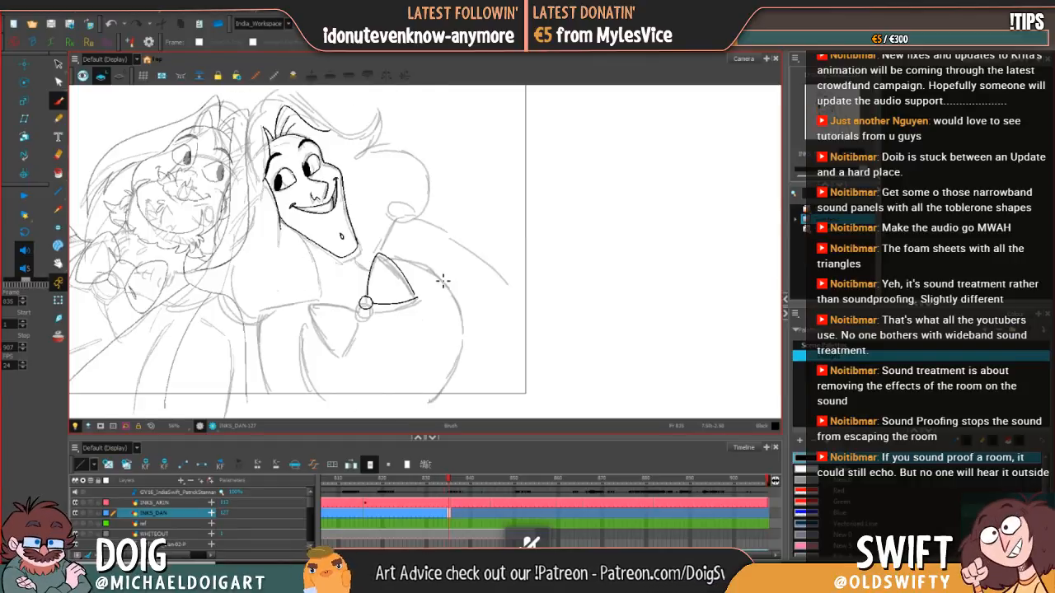
# Step: Adjust the end of the bow tie loop's outer edge where it meets the lower edge at frame 835
pyautogui.hotkey('alt', 's')
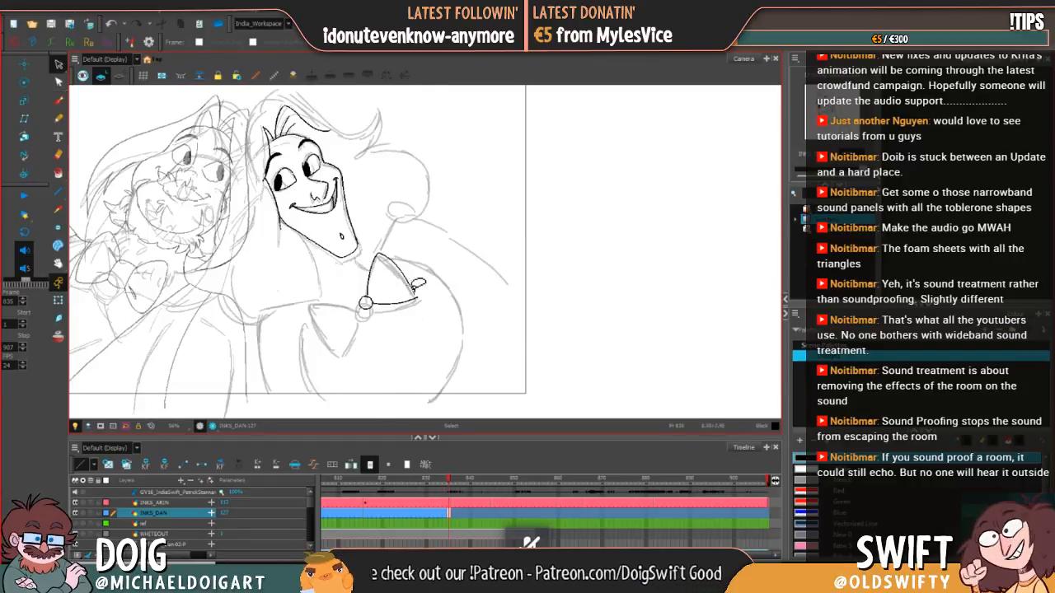
pyautogui.click(414, 294)
pyautogui.moveTo(414, 294); pyautogui.dragTo(417, 298)
pyautogui.press(',')
pyautogui.click(449, 478)
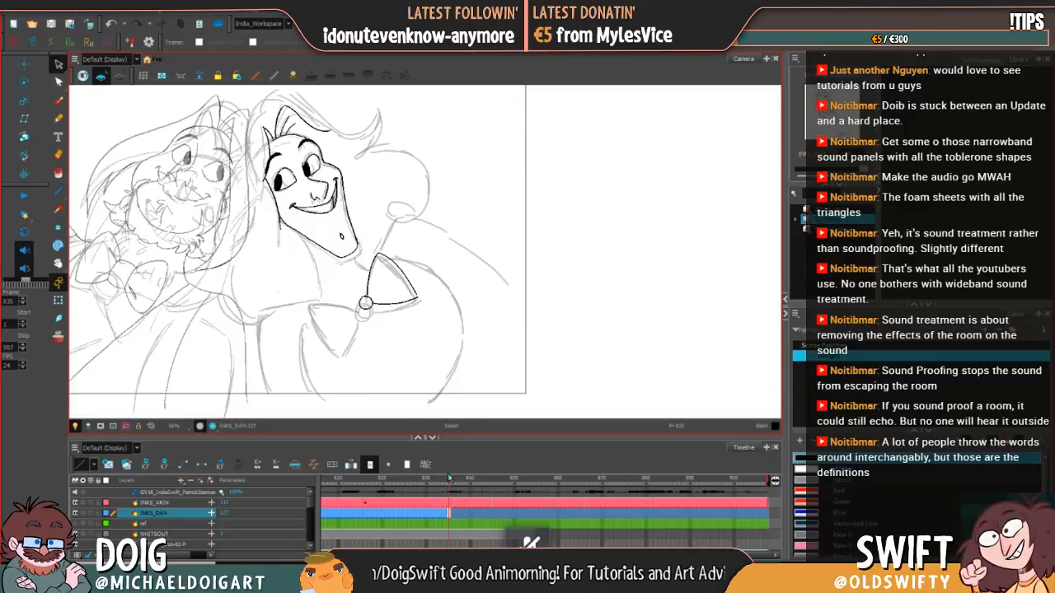
pyautogui.moveTo(449, 478); pyautogui.dragTo(448, 478)
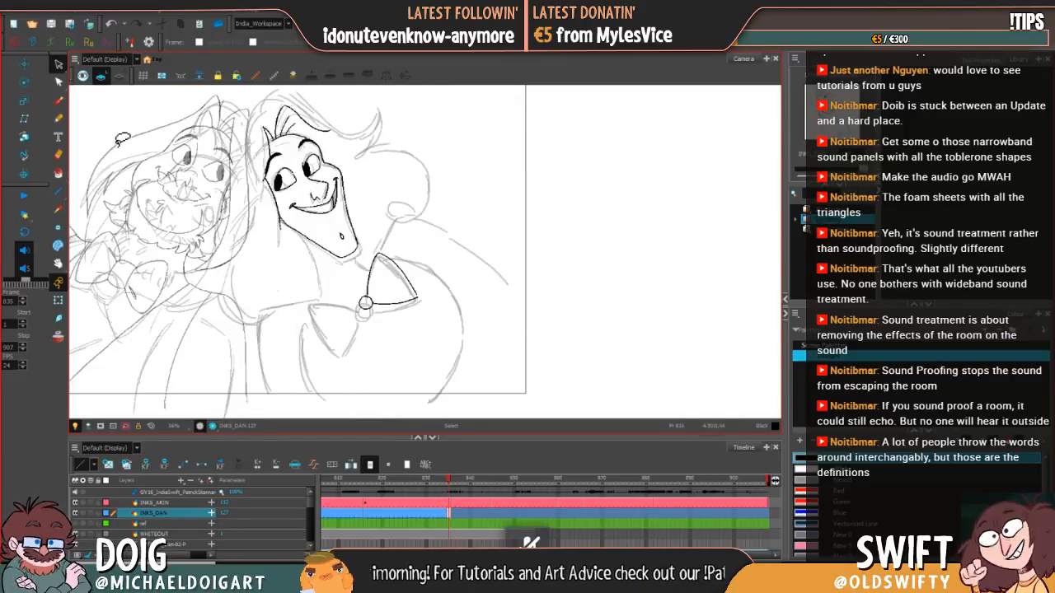
# Step: Stretch the selected outer edge of the bow tie's right loop downward to close the corner with the lower edge
pyautogui.click(399, 266)
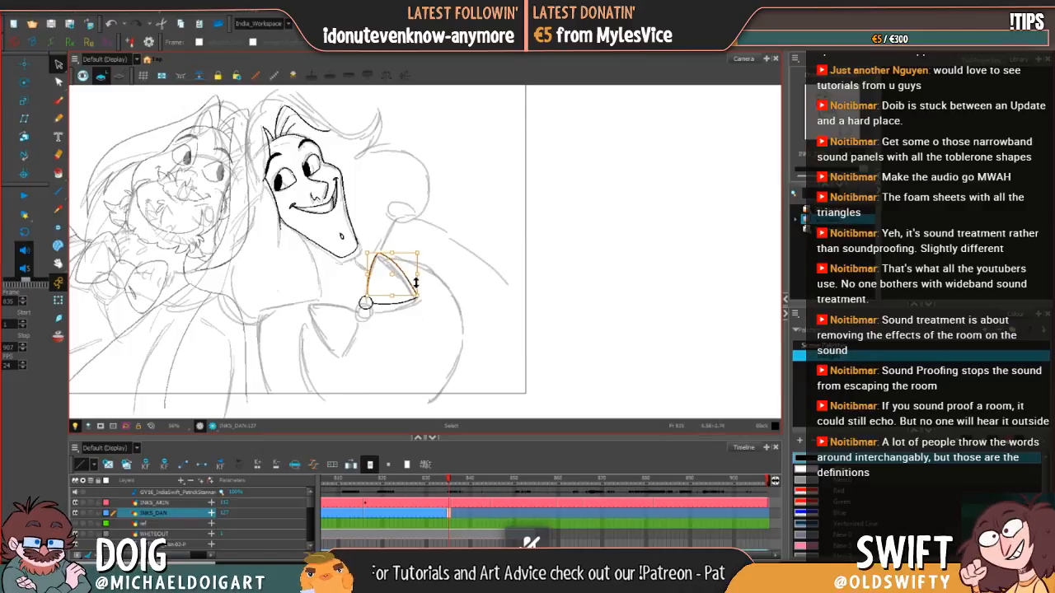
pyautogui.moveTo(418, 282)
pyautogui.mouseDown()
pyautogui.moveTo(386, 262)
pyautogui.moveTo(419, 299)
pyautogui.mouseUp()
pyautogui.click(436, 283)
pyautogui.click(394, 267)
pyautogui.click(436, 295)
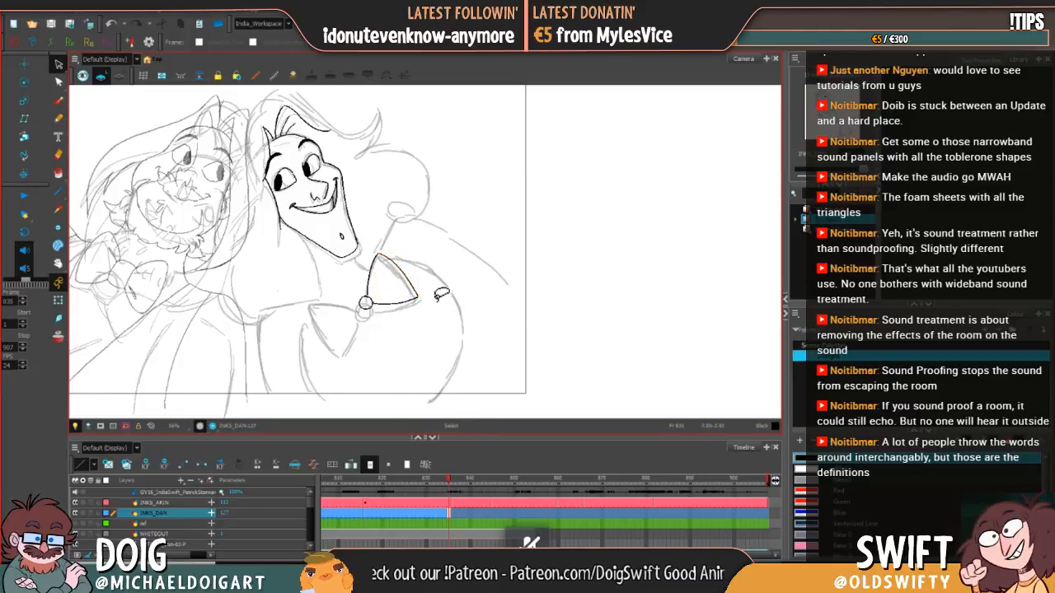
# Step: Flip between frames 834 and 835 to compare the bow tie's position and shape in the two poses
pyautogui.press('.')
pyautogui.press('.')
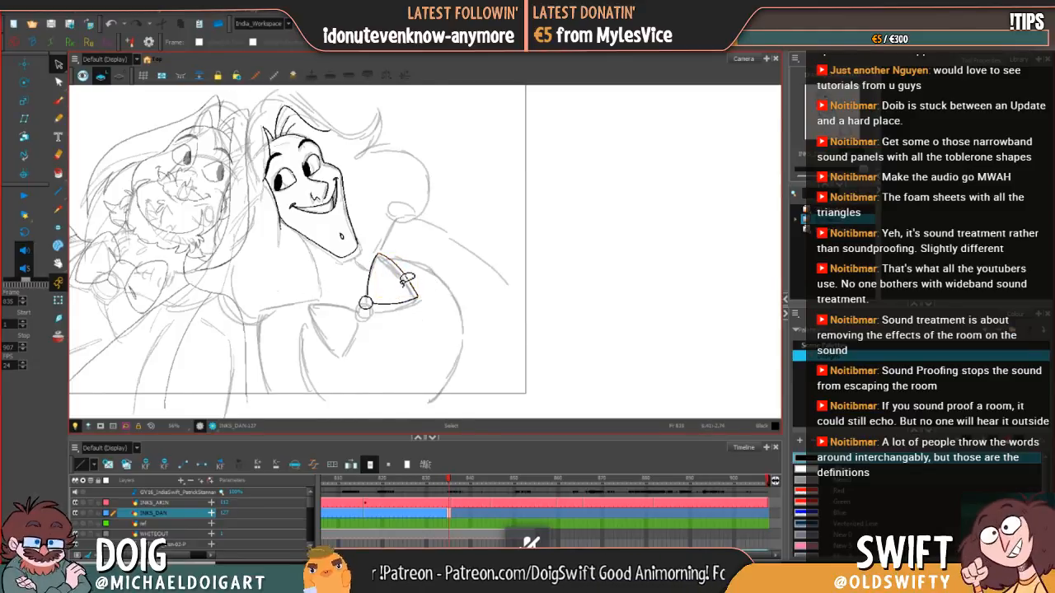
pyautogui.moveTo(425, 292); pyautogui.dragTo(519, 260)
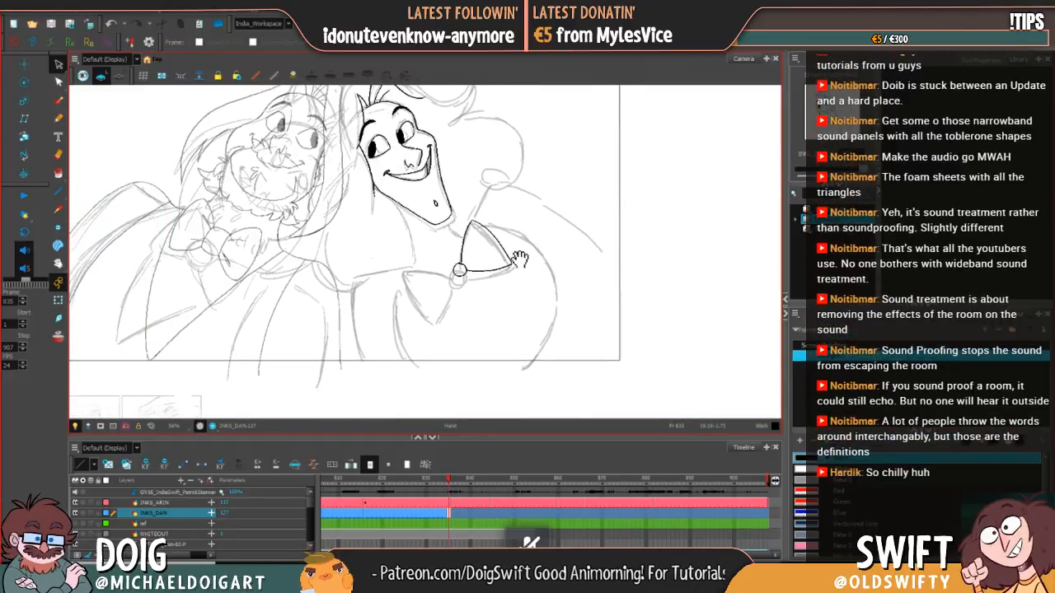
pyautogui.click(59, 100)
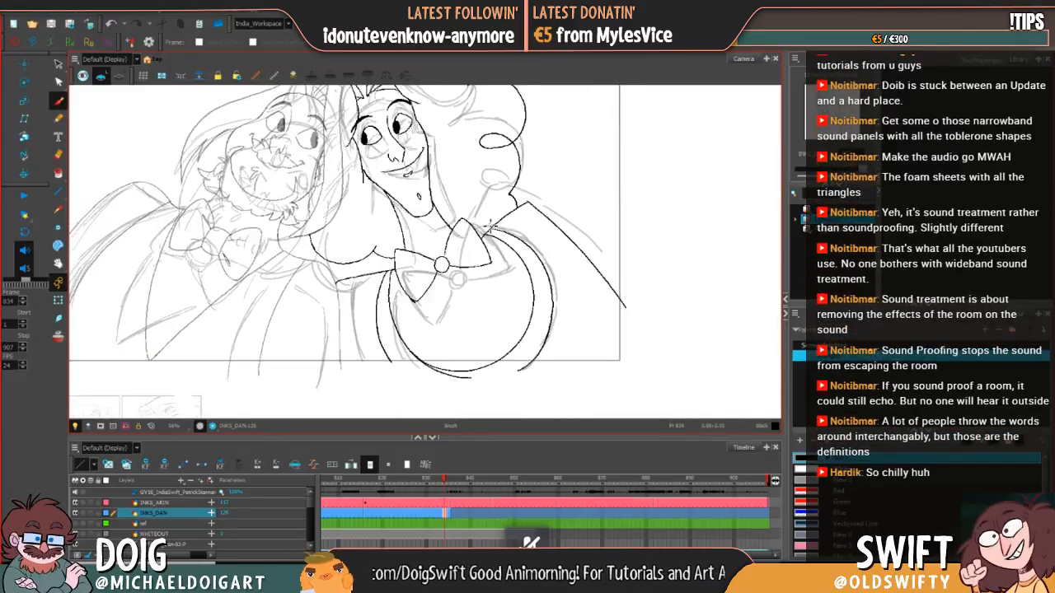
pyautogui.press('.')
pyautogui.press('.')
pyautogui.press('.')
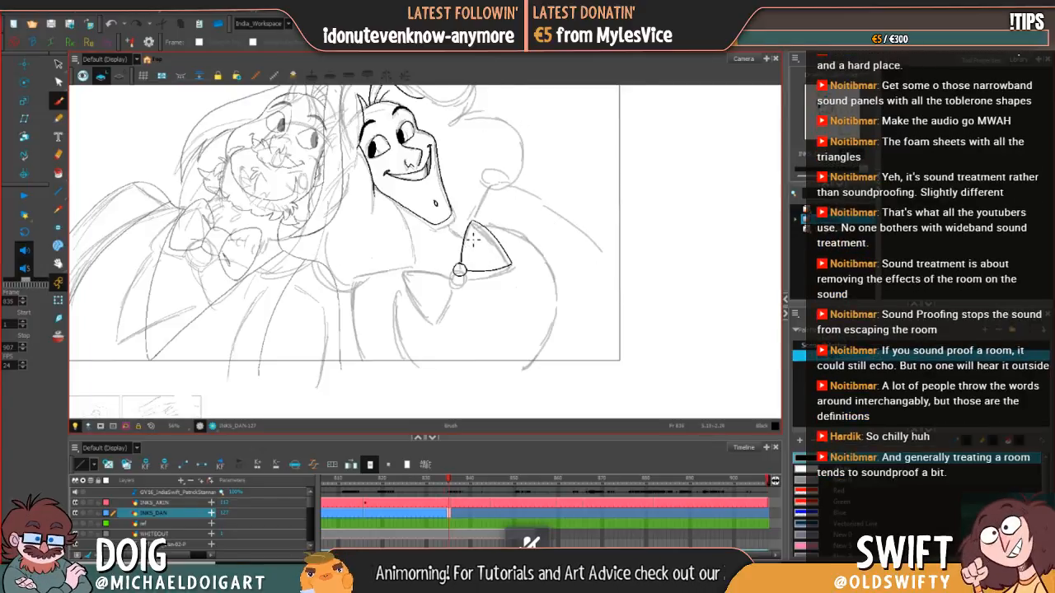
pyautogui.press('.')
# Step: Select the bow tie's centre knot at frame 835 and compare its placement with frame 834
pyautogui.press('.')
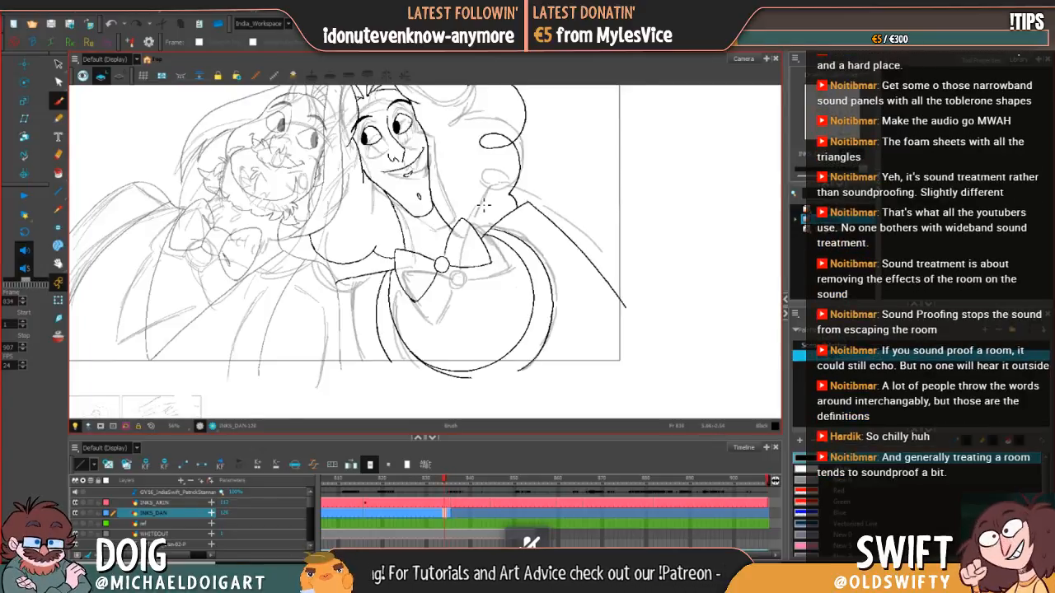
pyautogui.press('.')
pyautogui.click(59, 64)
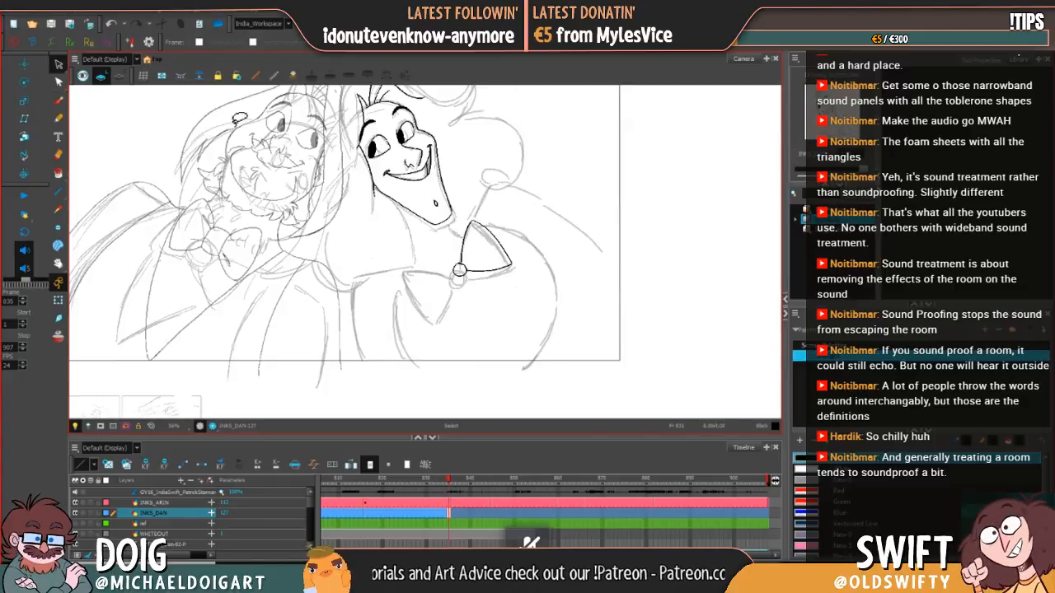
pyautogui.click(459, 270)
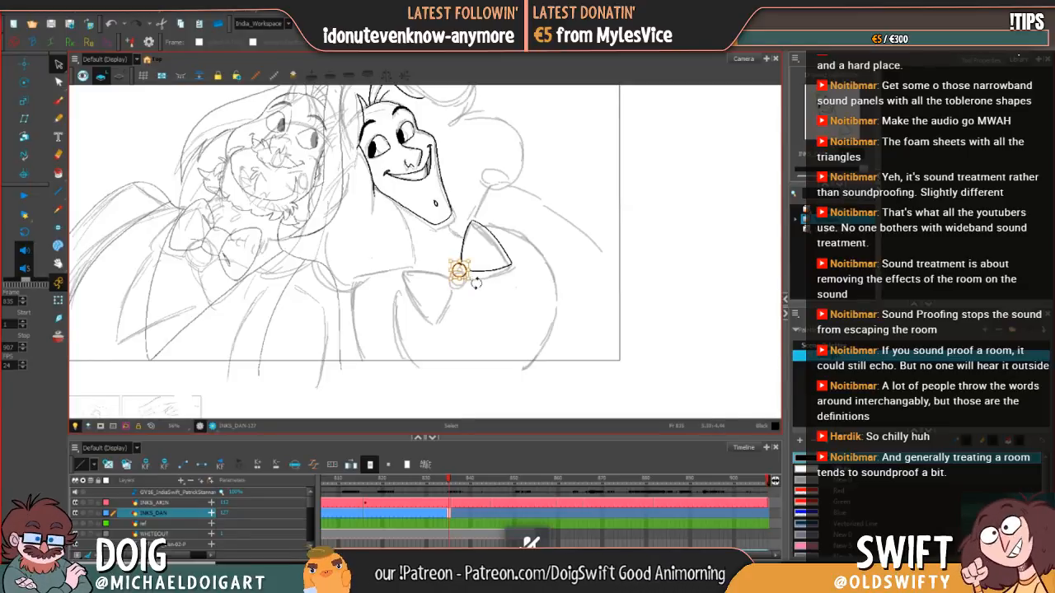
pyautogui.click(489, 282)
pyautogui.press(',')
pyautogui.press('.')
pyautogui.press(',')
pyautogui.press('.')
pyautogui.press(',')
pyautogui.press('.')
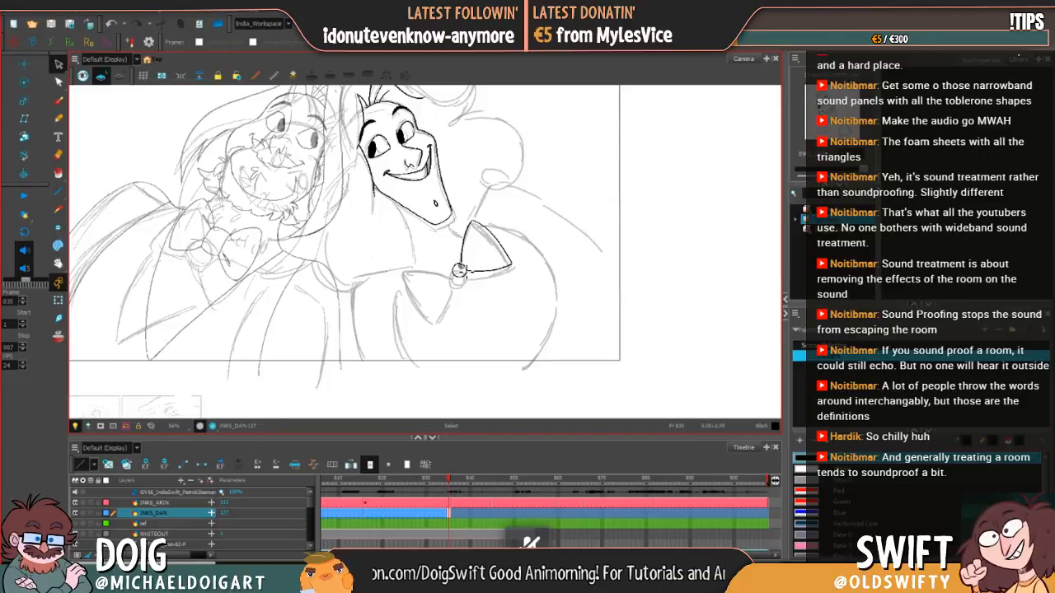
# Step: Nudge the bow tie's centre knot slightly left at frame 835 and check it against frame 834
pyautogui.press(',')
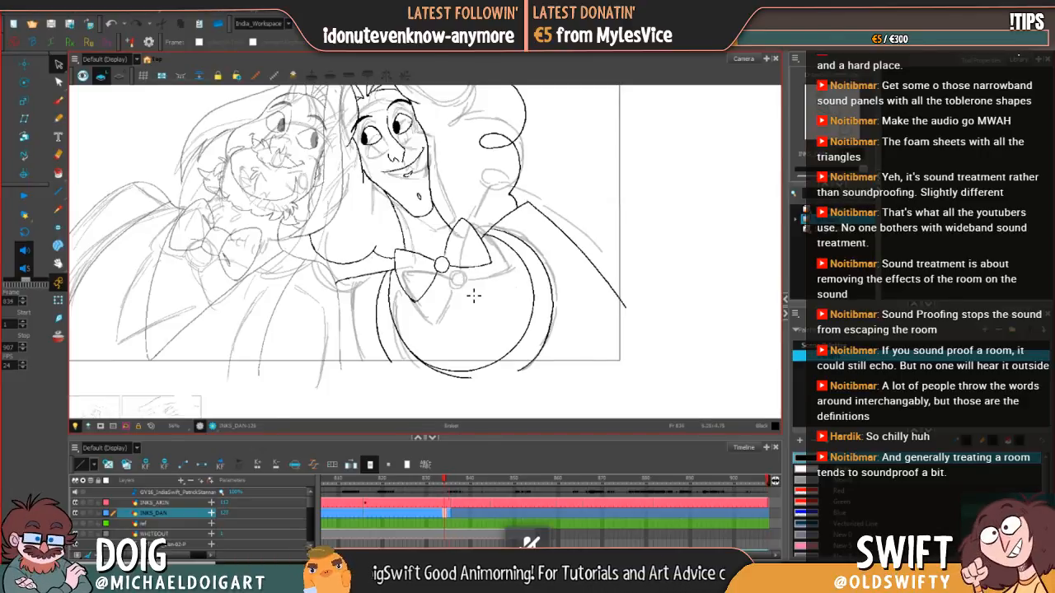
pyautogui.press('.')
pyautogui.hotkey('alt', 's')
pyautogui.click(458, 277)
pyautogui.moveTo(450, 282); pyautogui.dragTo(450, 281)
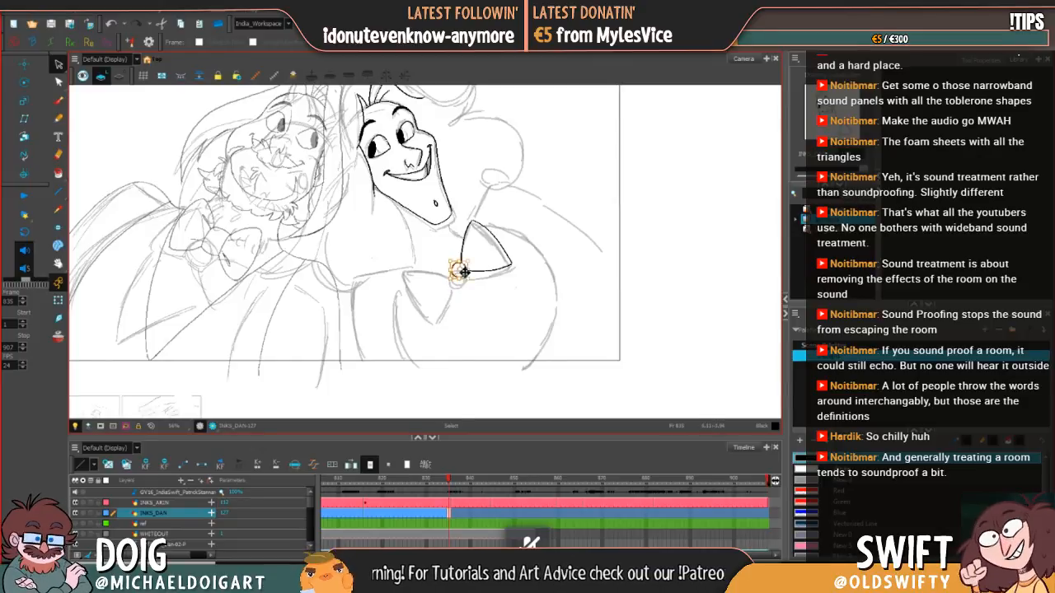
pyautogui.click(501, 280)
pyautogui.press(',')
pyautogui.press('.')
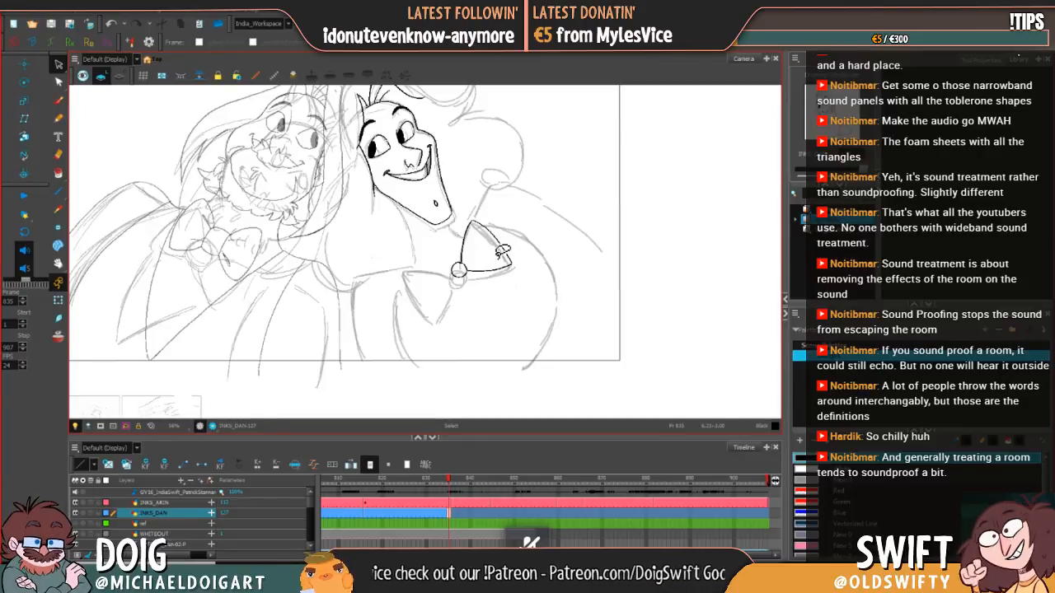
# Step: Ink the upper edge of the bow tie's left loop outward from the knot at frame 835, using frame 834 as reference
pyautogui.moveTo(495, 254); pyautogui.dragTo(599, 221)
pyautogui.press(',')
pyautogui.press('.')
pyautogui.press(',')
pyautogui.press('.')
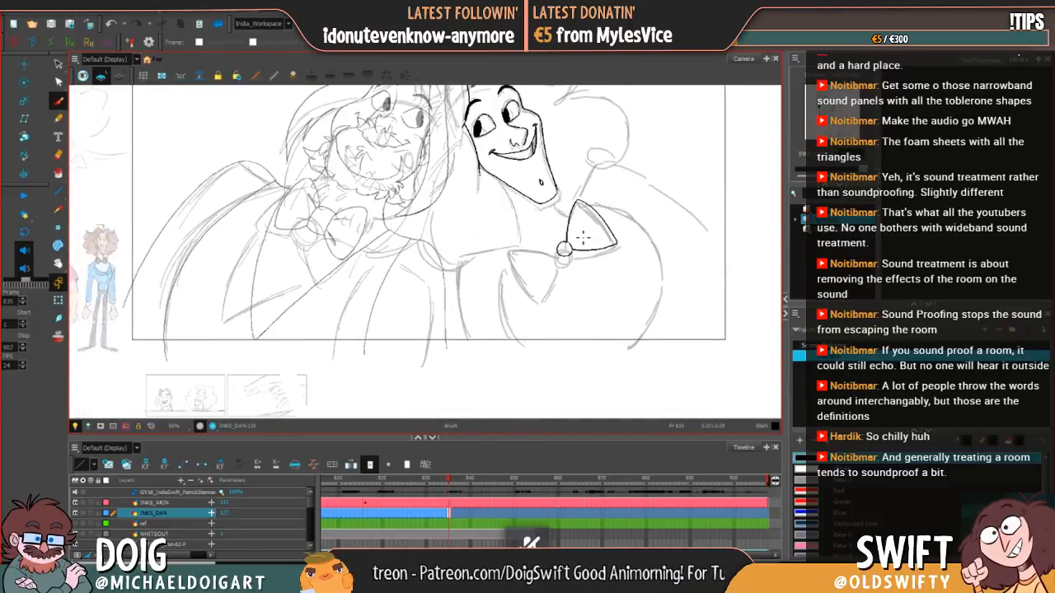
pyautogui.press(',')
pyautogui.press('.')
pyautogui.press(',')
pyautogui.press('.')
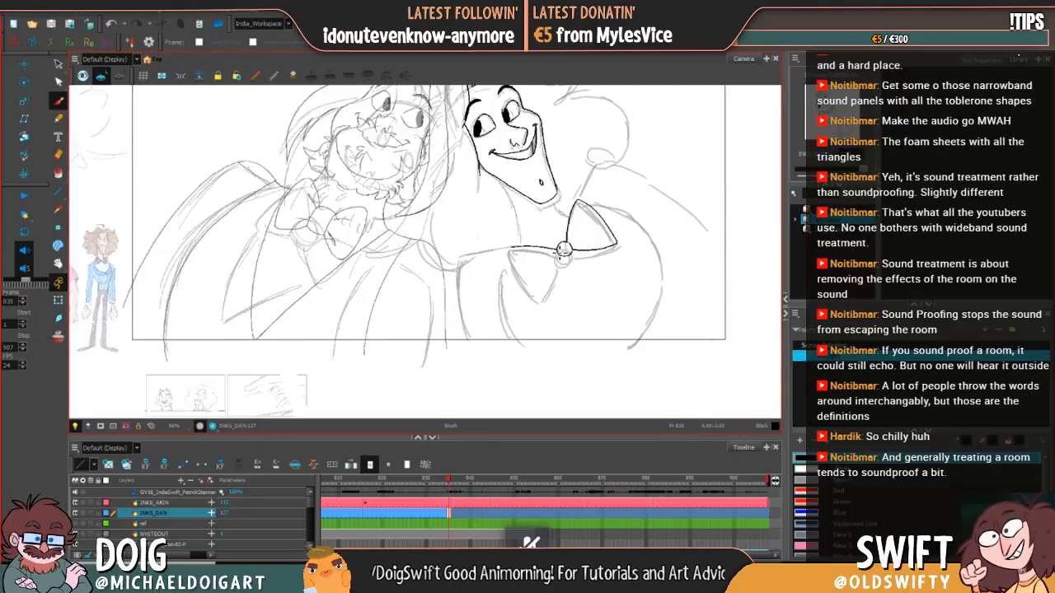
pyautogui.press(',')
pyautogui.press('.')
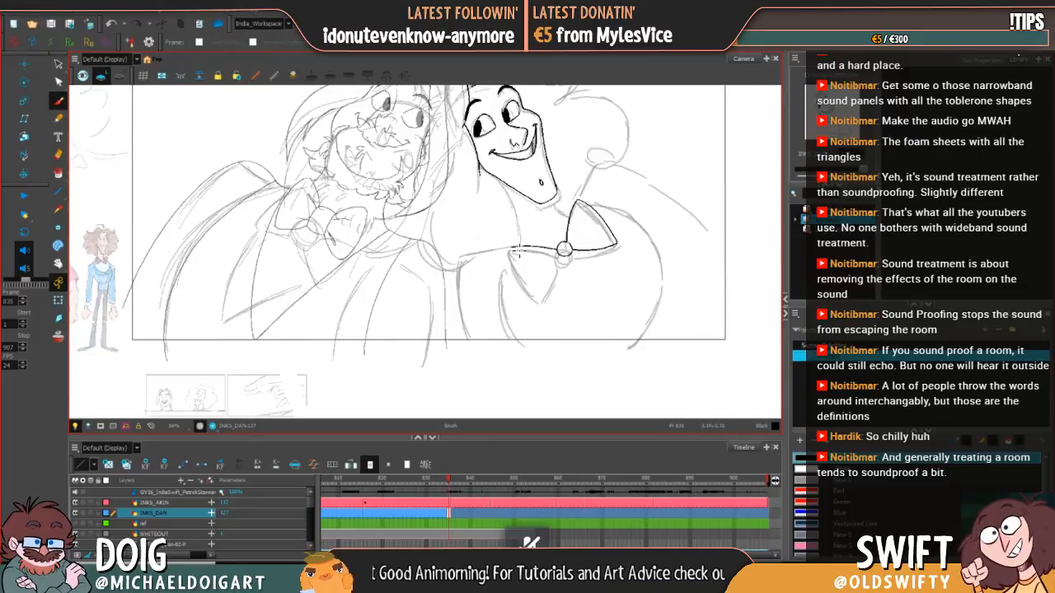
# Step: Ink the outer edge of the bow tie's left loop from its upper corner to its lower tip, redoing the first stroke
pyautogui.moveTo(515, 250); pyautogui.dragTo(543, 296)
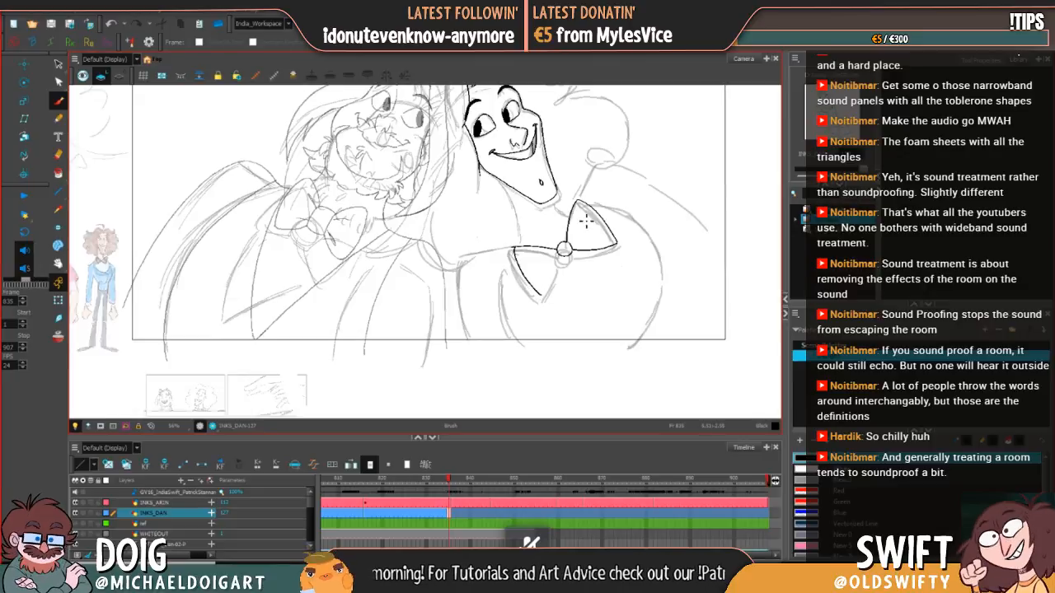
pyautogui.hotkey('ctrl', 'z')
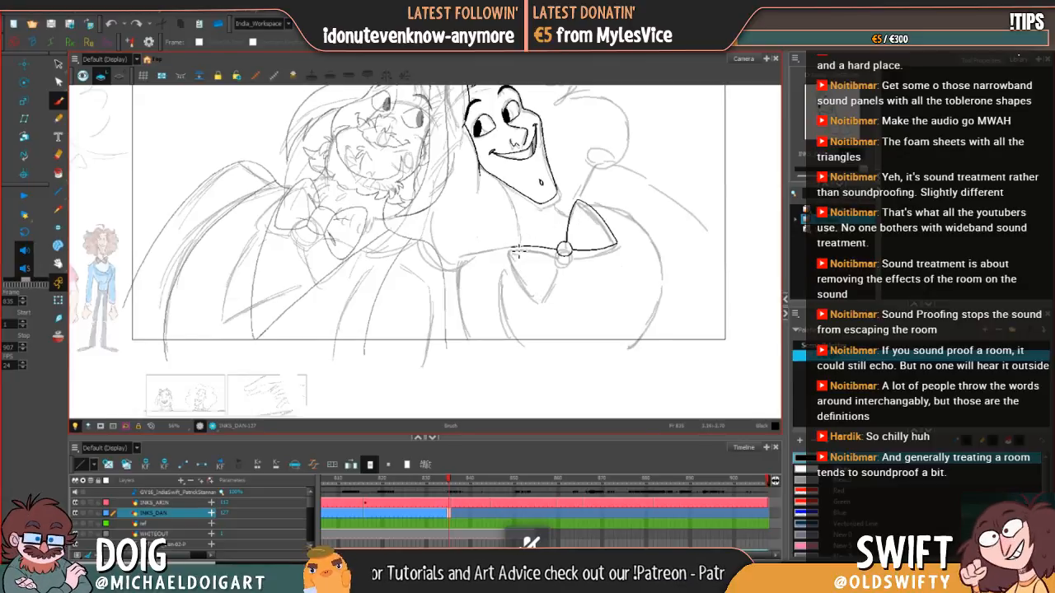
pyautogui.moveTo(513, 247); pyautogui.dragTo(552, 303)
# Step: Ink the inner edge of the bow tie's left loop from the knot down to the lower tip and compare with frame 834
pyautogui.moveTo(563, 255)
pyautogui.mouseDown()
pyautogui.moveTo(541, 274)
pyautogui.moveTo(567, 311)
pyautogui.mouseUp()
pyautogui.hotkey('ctrl', 'z')
pyautogui.hotkey('ctrl', 'z')
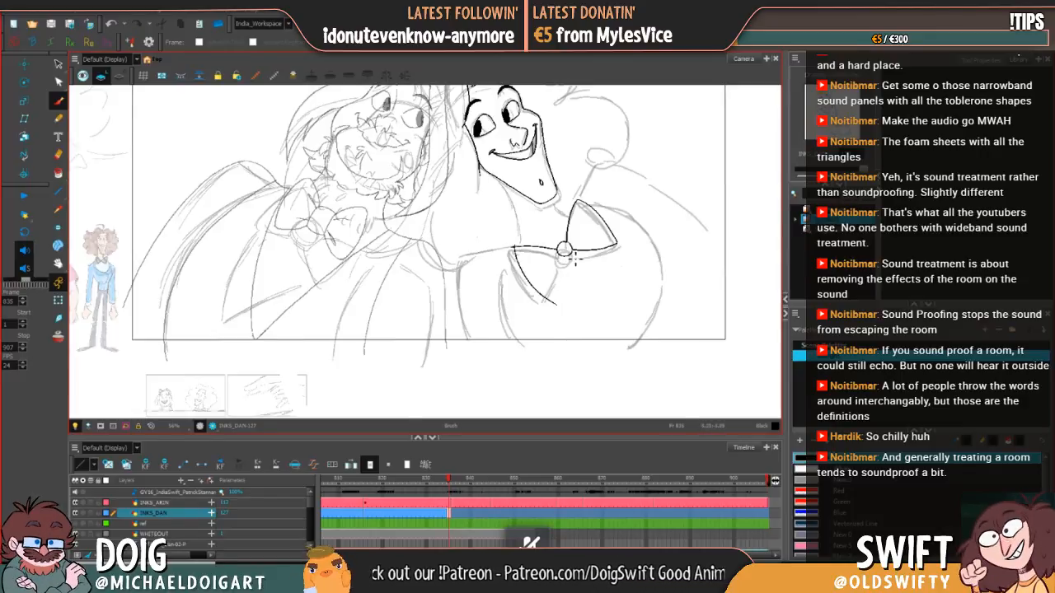
pyautogui.moveTo(565, 273); pyautogui.dragTo(553, 301)
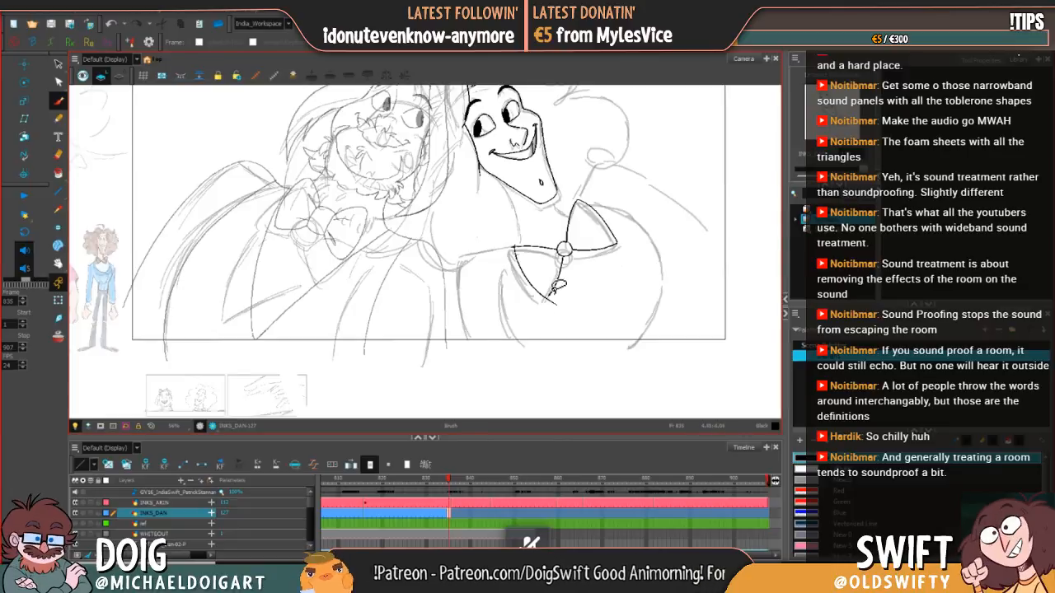
pyautogui.hotkey('ctrl', 'z')
pyautogui.moveTo(564, 259); pyautogui.dragTo(556, 303)
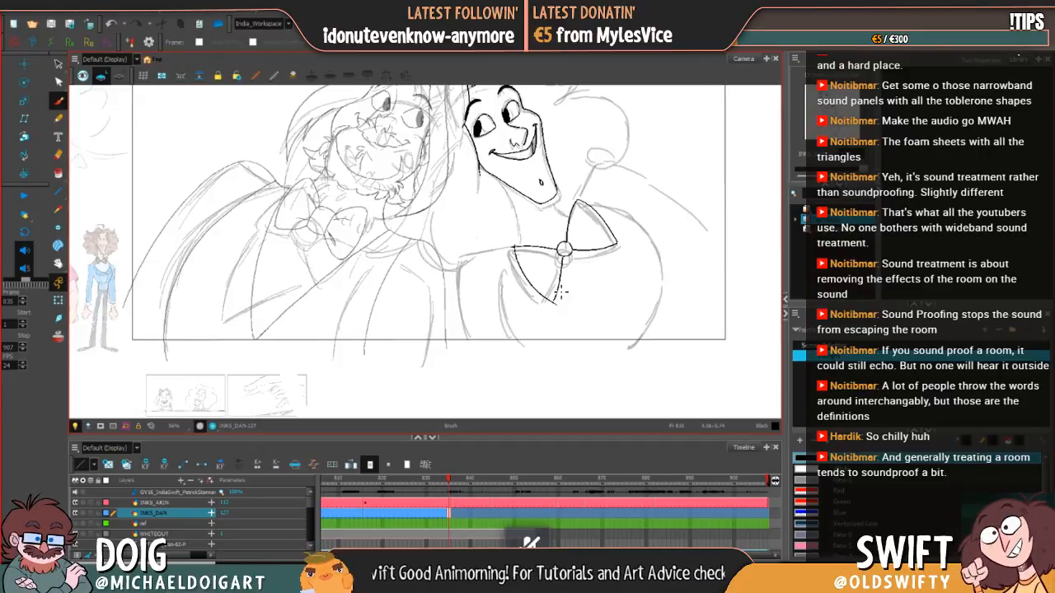
pyautogui.press('f')
pyautogui.press('g')
pyautogui.press('f')
pyautogui.press('g')
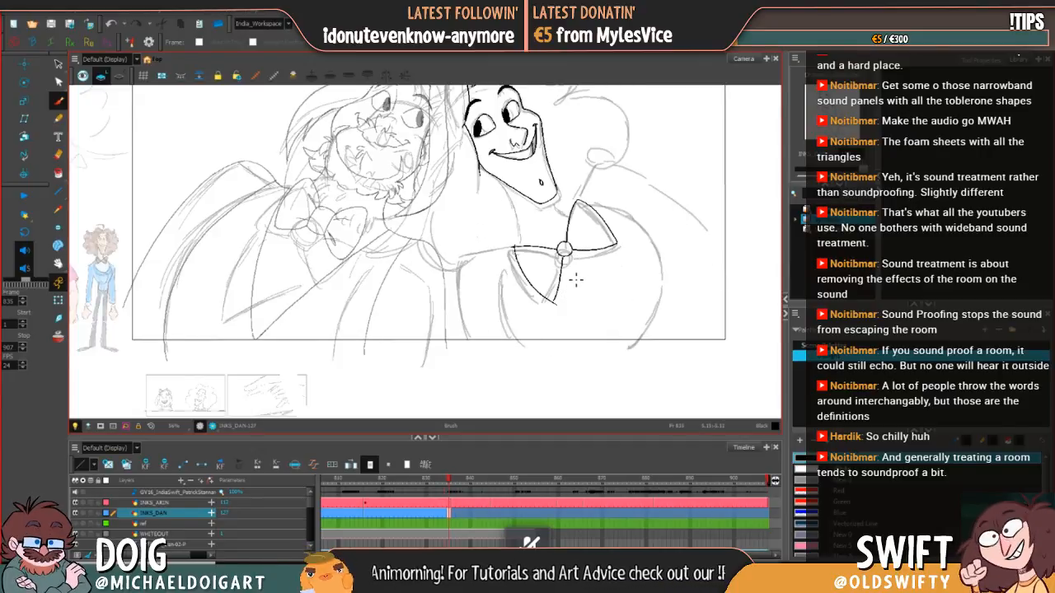
# Step: Adjust the left loop's inner and upper edges individually so their ends meet the knot at frame 835
pyautogui.hotkey('alt', 's')
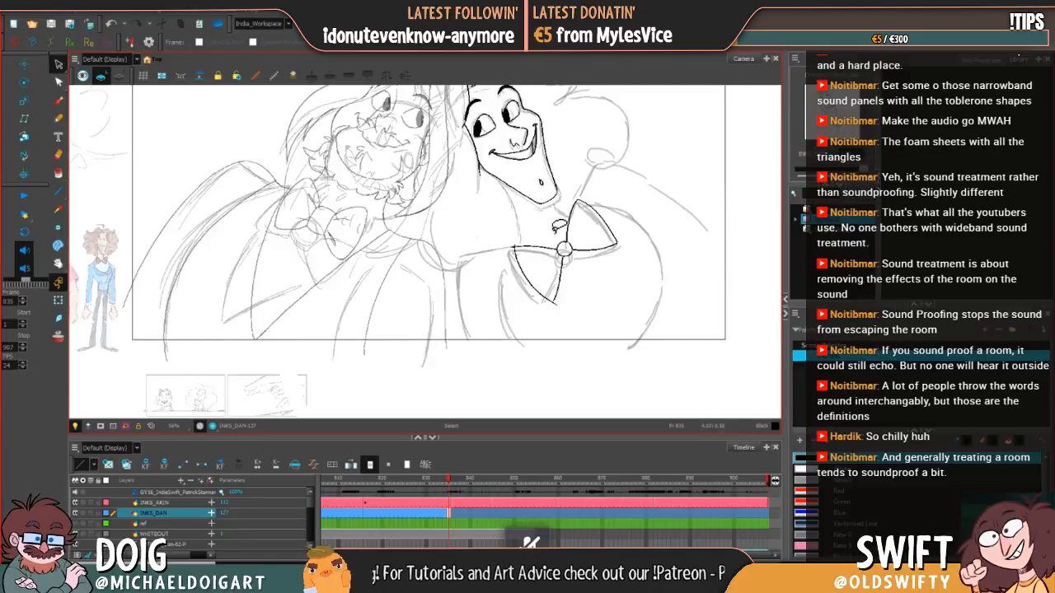
pyautogui.click(562, 255)
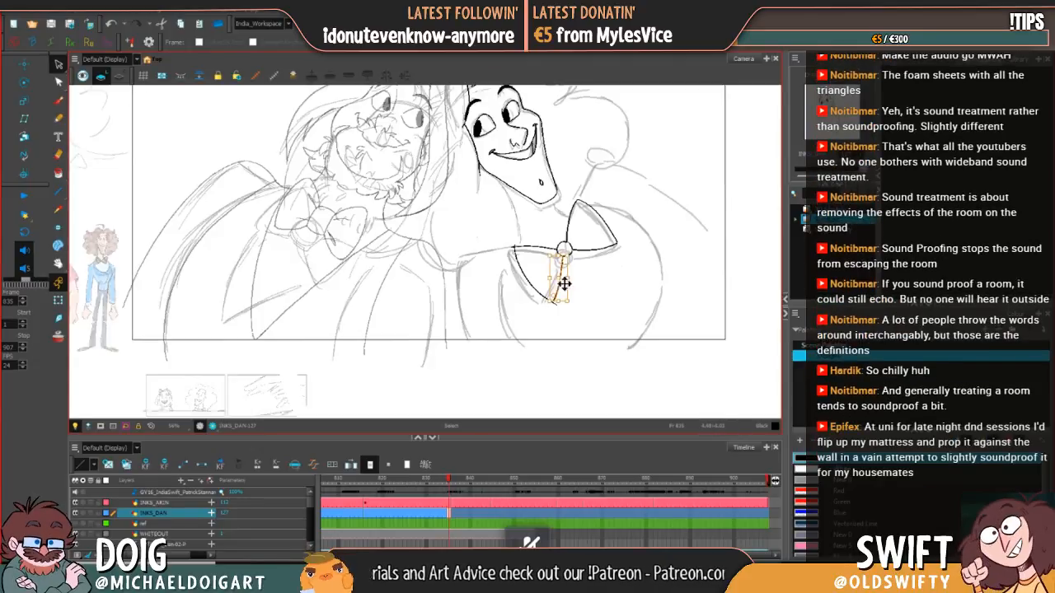
pyautogui.press('f')
pyautogui.press('g')
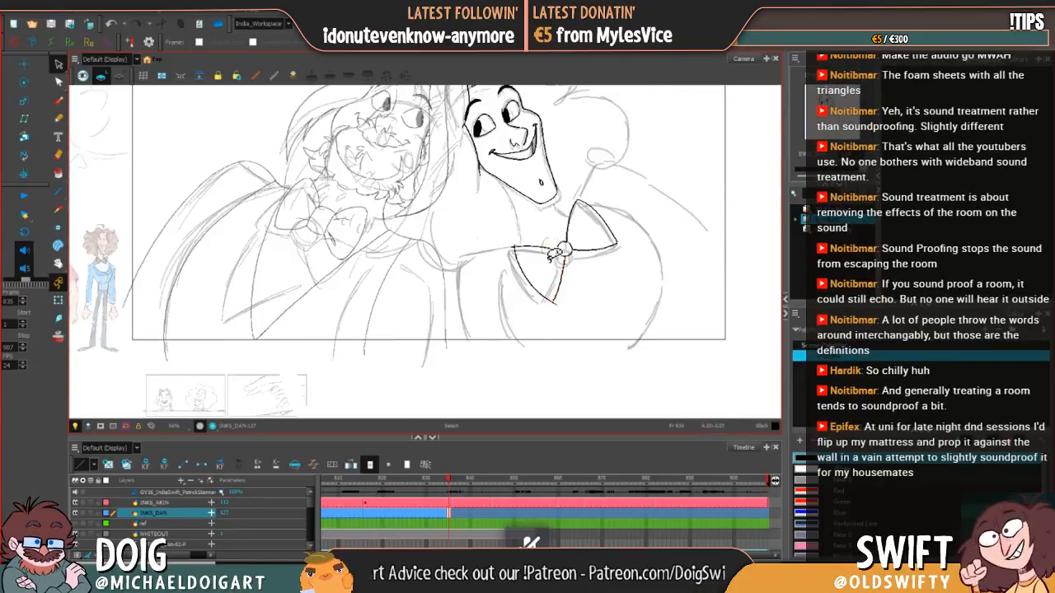
pyautogui.click(525, 249)
pyautogui.moveTo(567, 239); pyautogui.dragTo(567, 237)
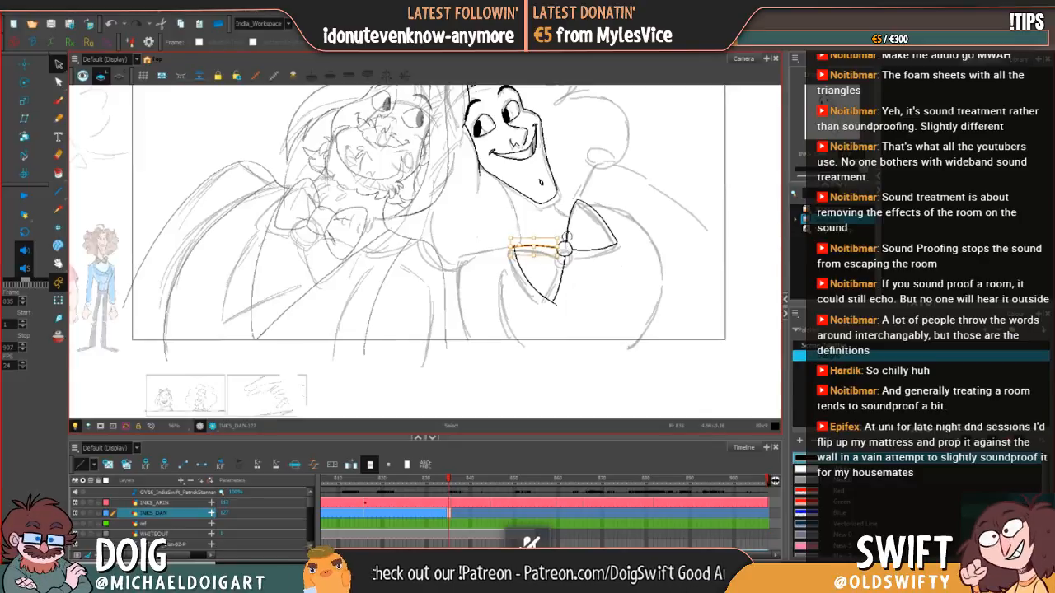
pyautogui.click(595, 278)
pyautogui.press('f')
pyautogui.press('g')
# Step: Select the whole left loop of the bow tie and rotate it slightly clockwise around the knot, checking against frame 834
pyautogui.moveTo(597, 290); pyautogui.dragTo(575, 324)
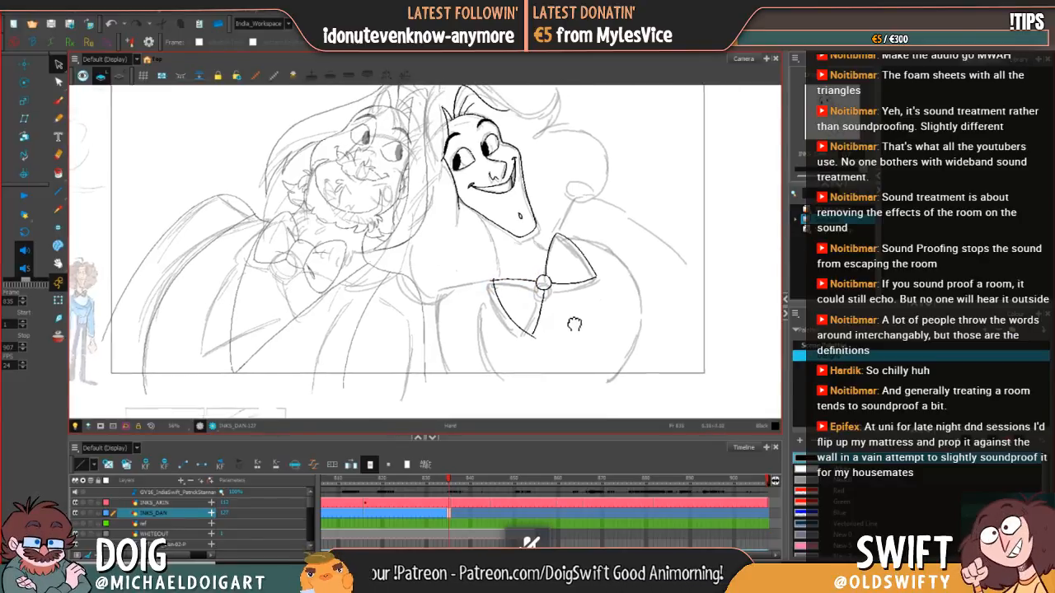
pyautogui.press('f')
pyautogui.press('g')
pyautogui.moveTo(489, 291)
pyautogui.mouseDown()
pyautogui.moveTo(505, 317)
pyautogui.moveTo(543, 286)
pyautogui.mouseUp()
pyautogui.moveTo(552, 341); pyautogui.dragTo(537, 337)
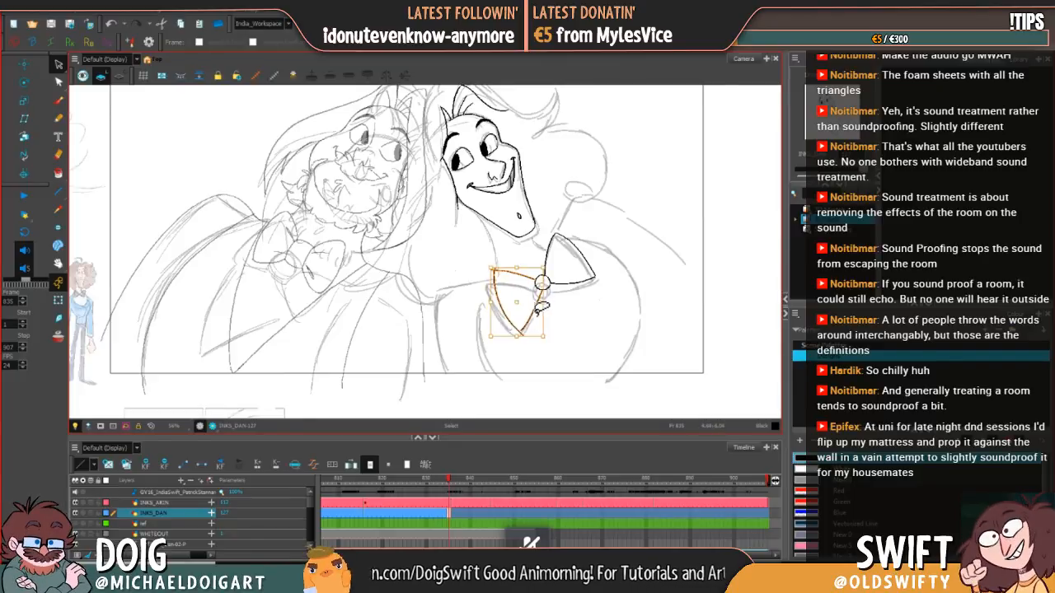
pyautogui.press('f')
pyautogui.press('g')
pyautogui.click(492, 282)
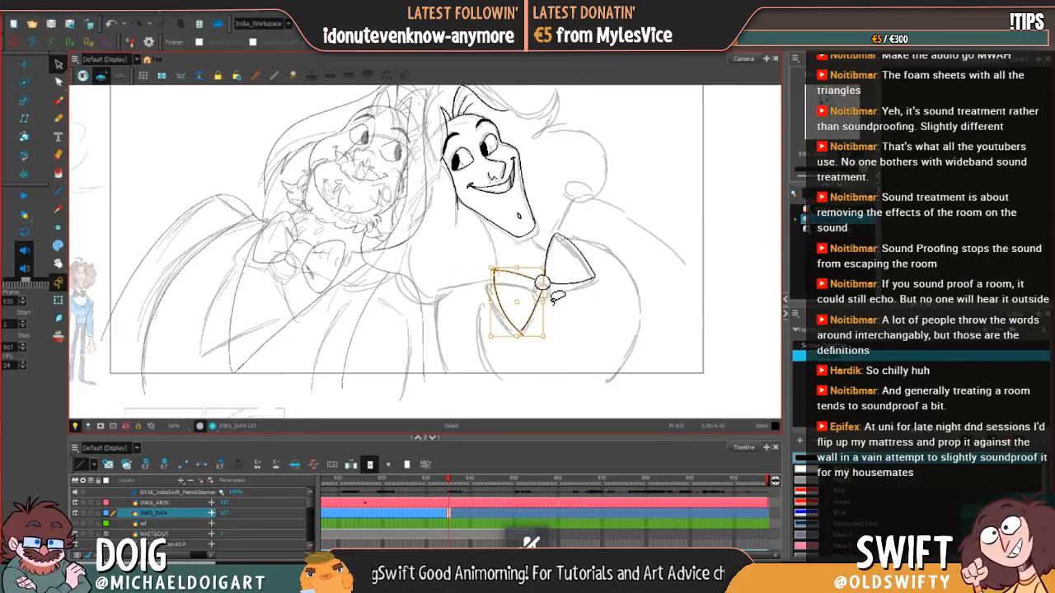
pyautogui.moveTo(553, 272); pyautogui.dragTo(553, 271)
pyautogui.press('f')
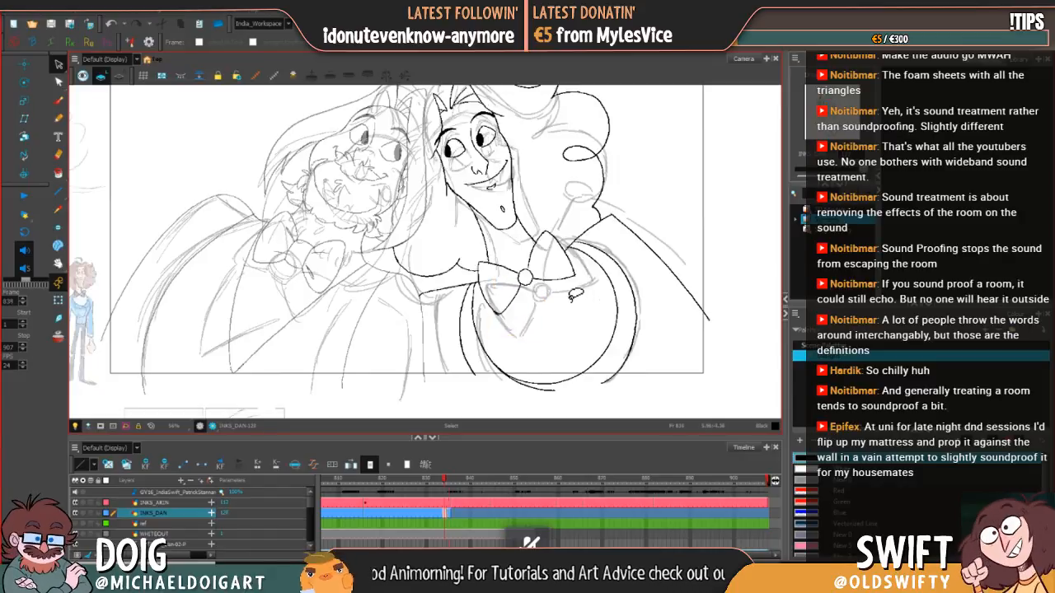
pyautogui.press('g')
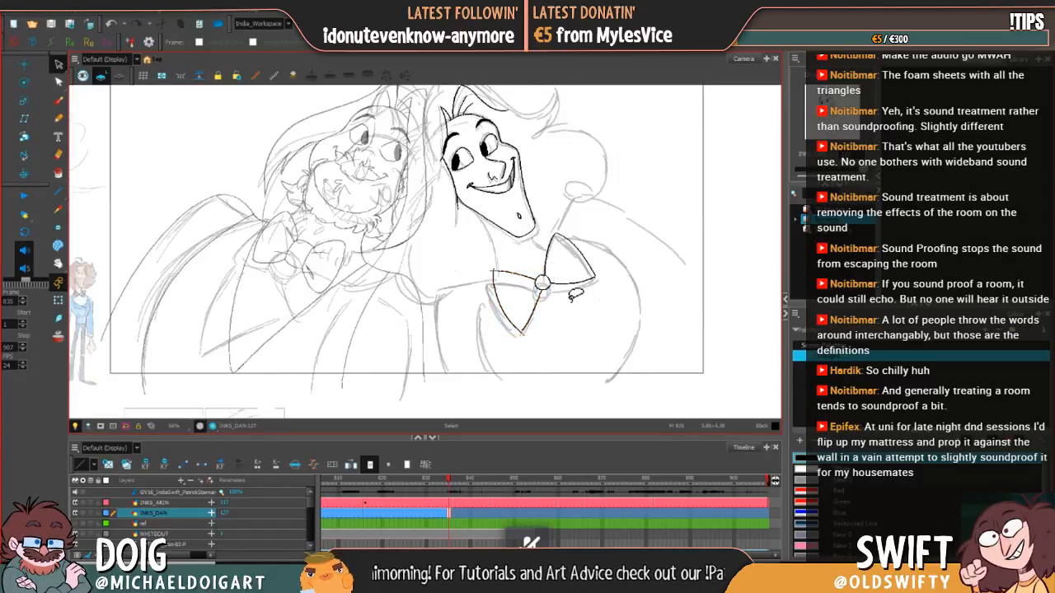
# Step: Touch up the left loop's outline and trim its lower tip with the Brush and Eraser, comparing with frame 834
pyautogui.click(58, 100)
pyautogui.press('f')
pyautogui.press('g')
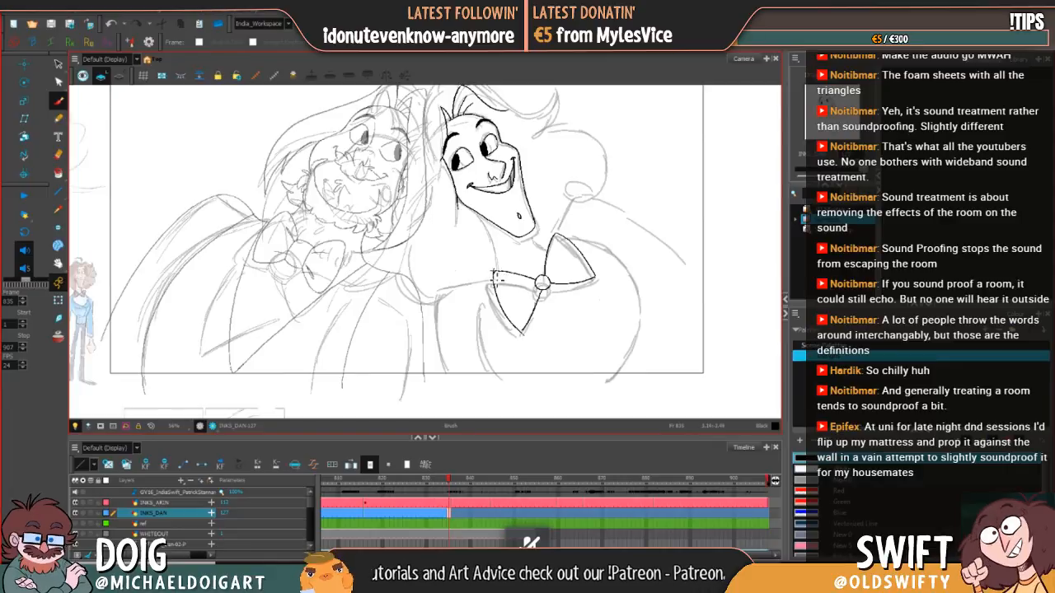
pyautogui.press('f')
pyautogui.press('g')
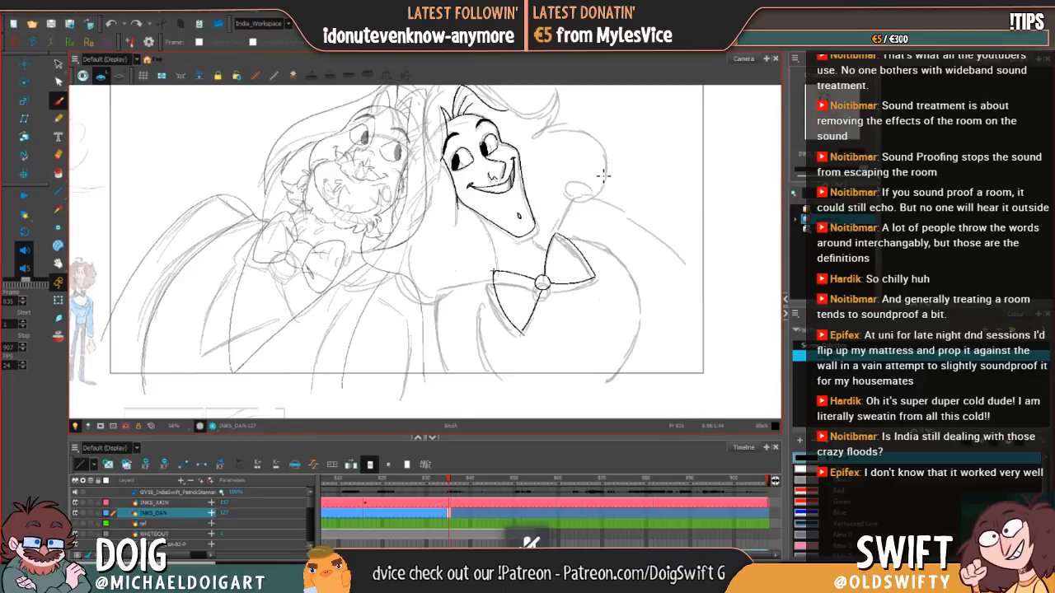
pyautogui.press(',')
pyautogui.press('.')
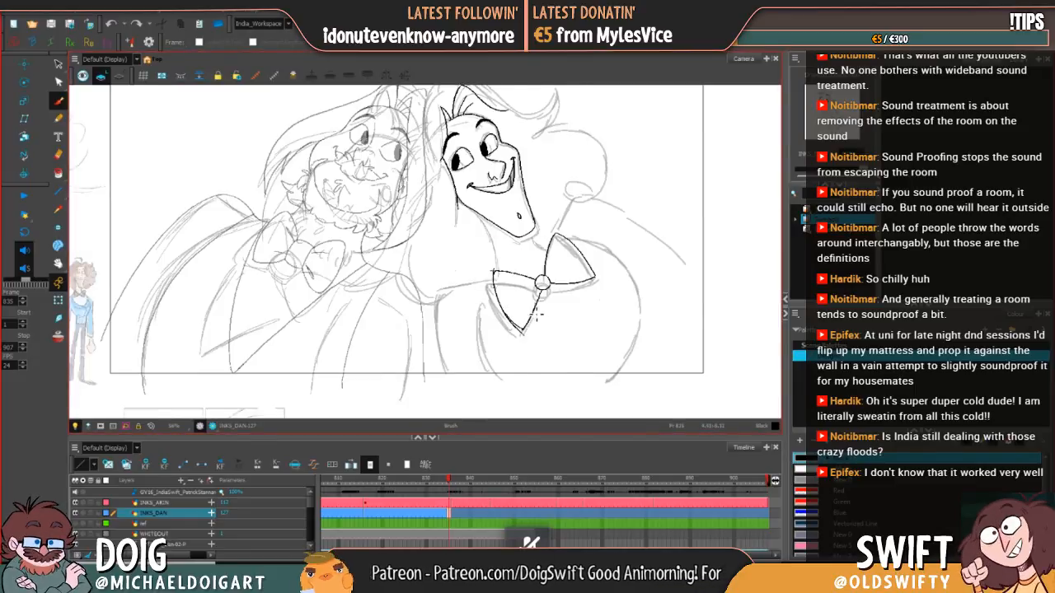
pyautogui.press(',')
pyautogui.press('.')
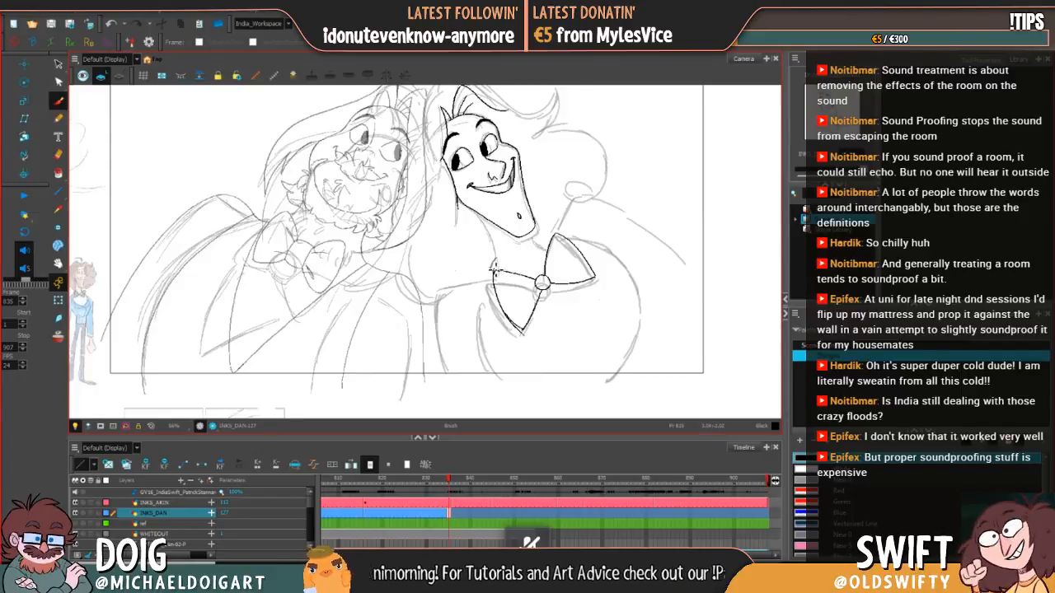
pyautogui.press('e')
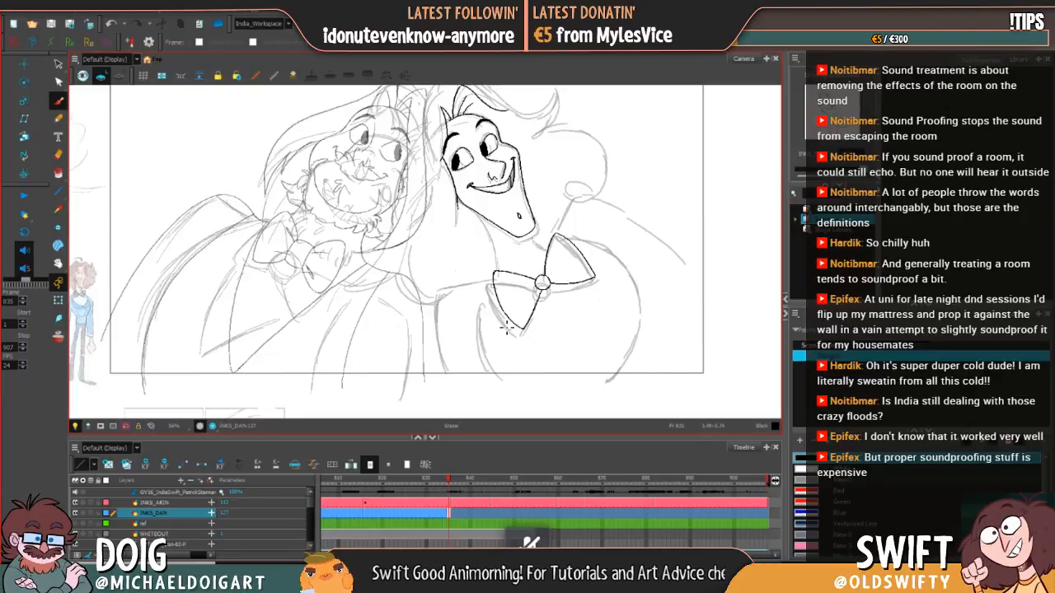
pyautogui.hotkey('alt', 'b')
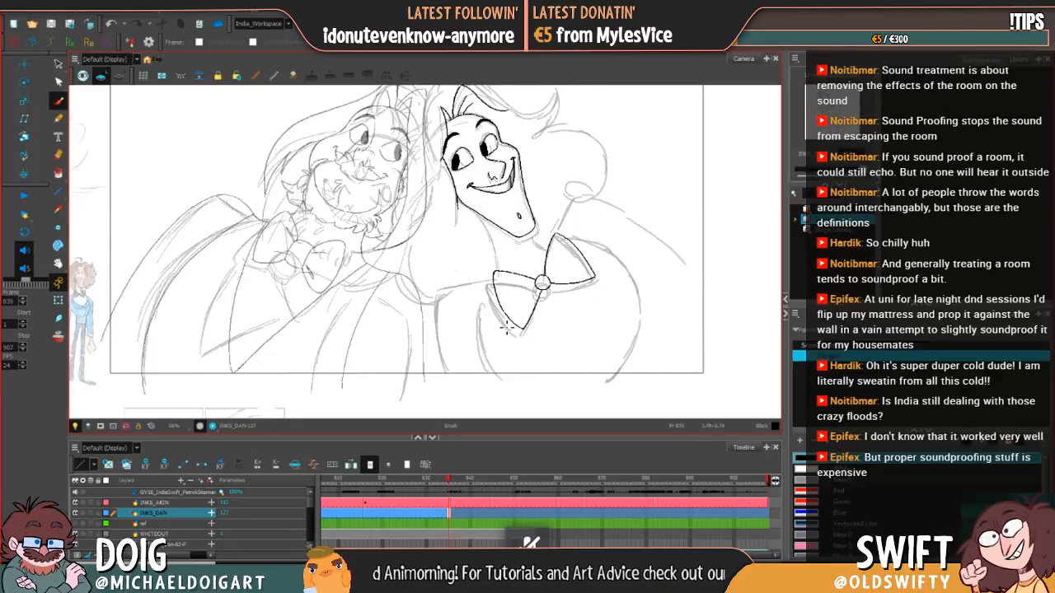
# Step: Try several Brush strokes for the outer edge of the bow tie's left loop at frame 835 and undo them
pyautogui.press(',')
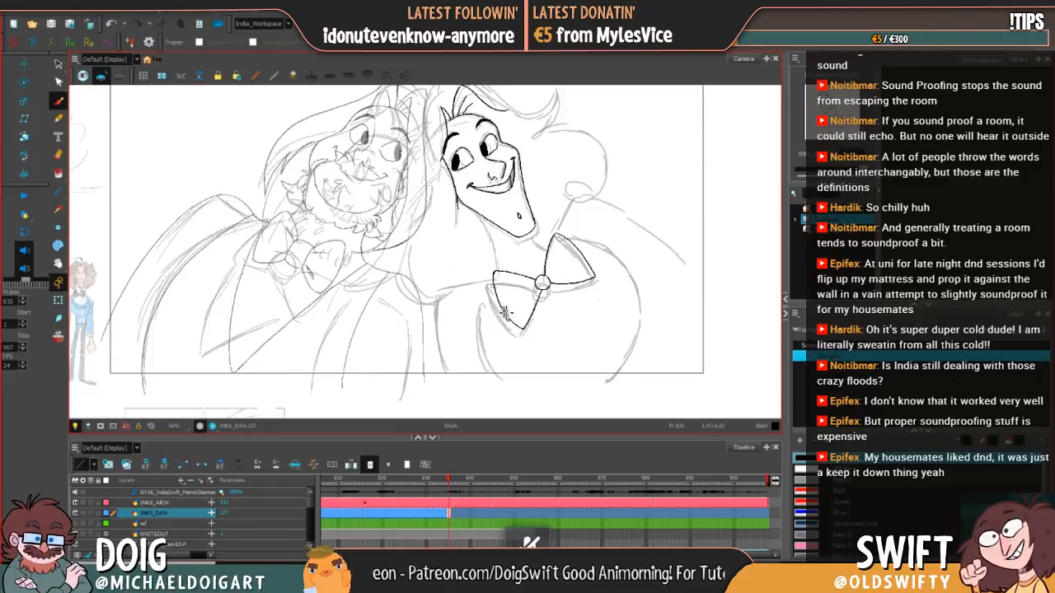
pyautogui.press(',')
pyautogui.press('.')
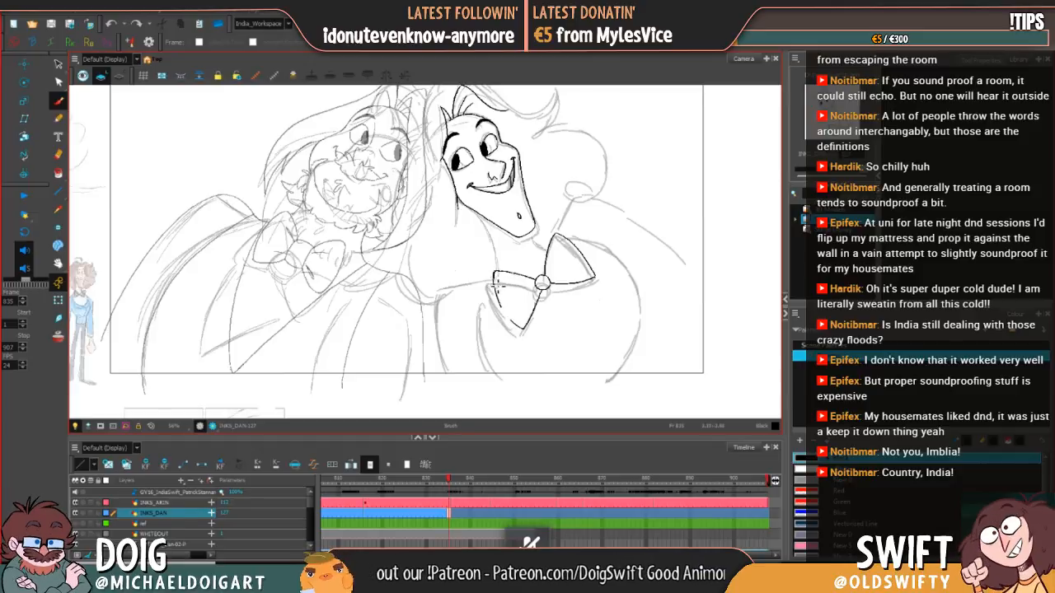
pyautogui.hotkey('ctrl', 'z')
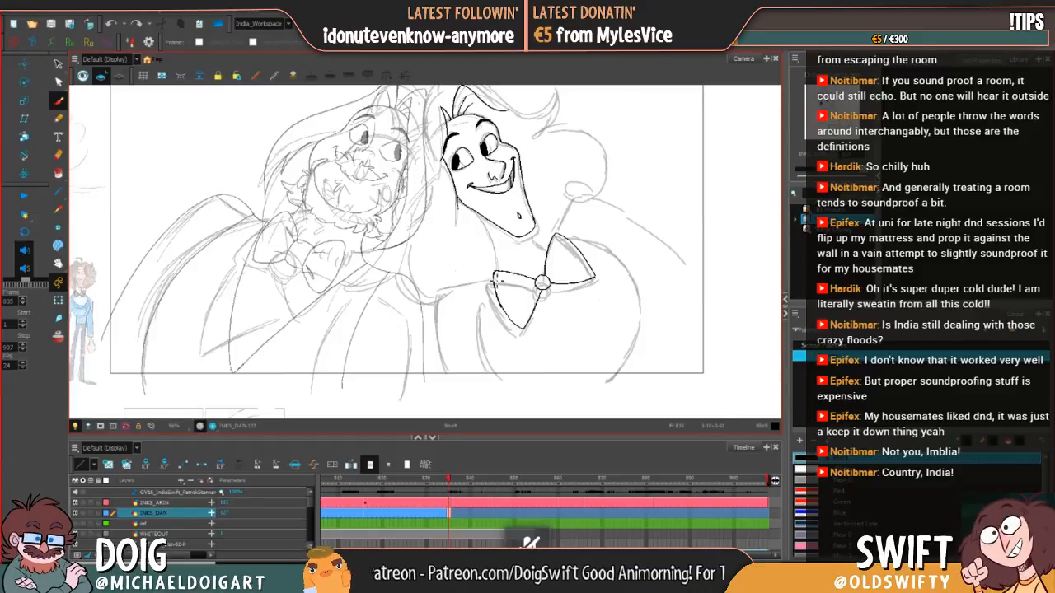
pyautogui.moveTo(493, 271); pyautogui.dragTo(498, 295)
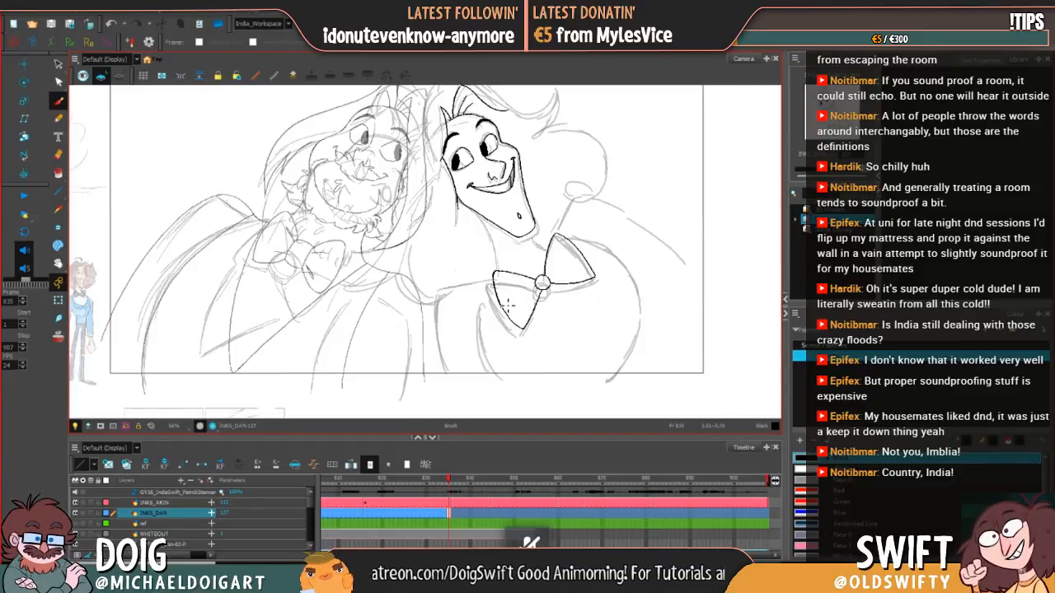
pyautogui.hotkey('ctrl', 'z')
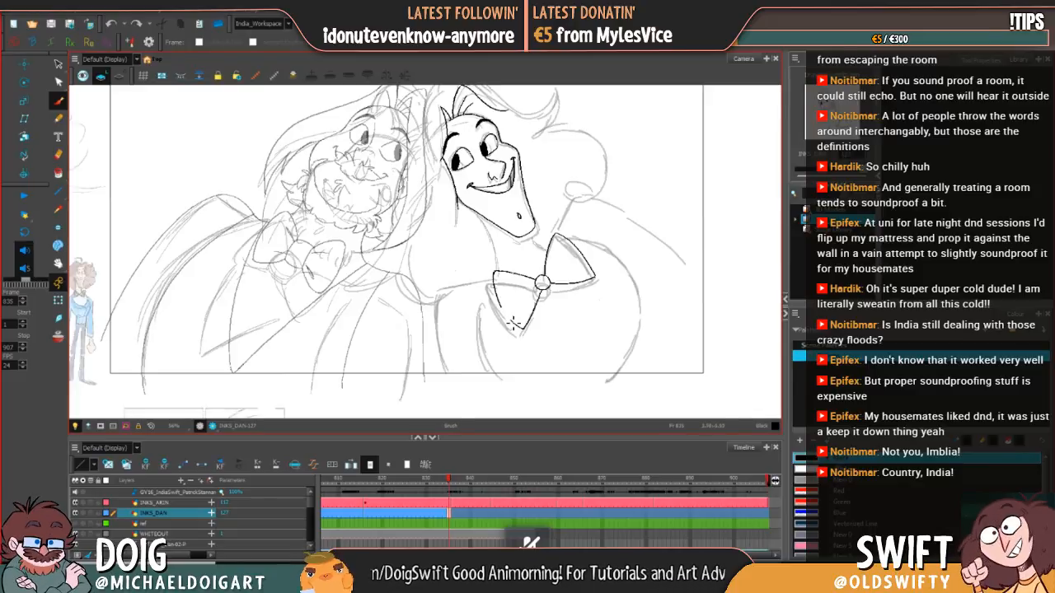
pyautogui.moveTo(495, 276)
pyautogui.mouseDown()
pyautogui.moveTo(514, 317)
pyautogui.moveTo(498, 290)
pyautogui.moveTo(513, 320)
pyautogui.moveTo(496, 284)
pyautogui.mouseUp()
pyautogui.hotkey('ctrl', 'z')
pyautogui.hotkey('ctrl', 'z')
# Step: Touch up the left loop's outer edge with the Brush from its upper corner to the lower tip, undoing stray strokes
pyautogui.hotkey('ctrl', 'z')
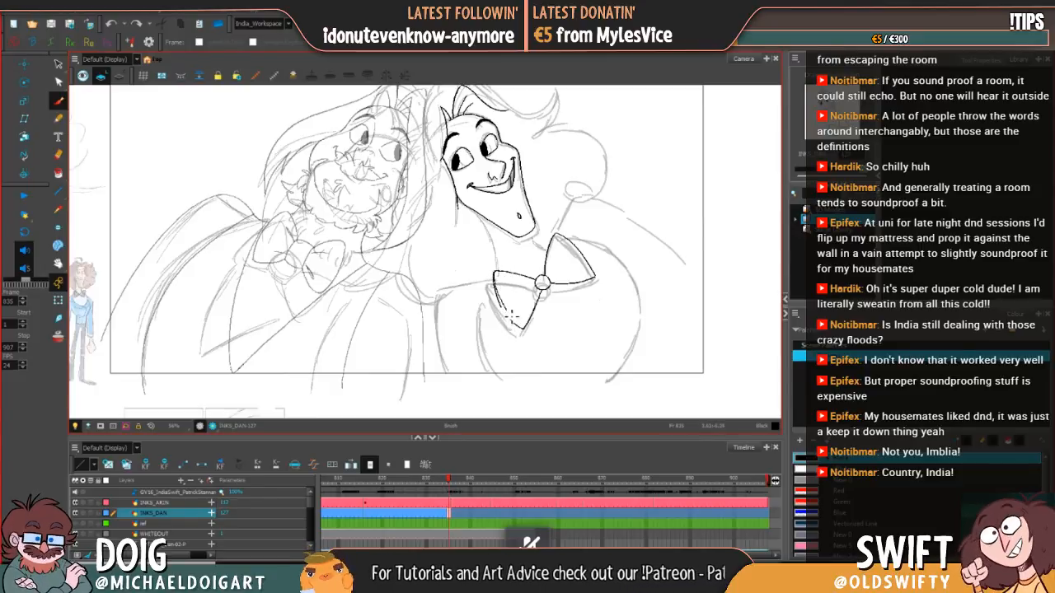
pyautogui.moveTo(505, 316)
pyautogui.mouseDown()
pyautogui.moveTo(497, 283)
pyautogui.moveTo(519, 327)
pyautogui.mouseUp()
pyautogui.hotkey('ctrl', 'z')
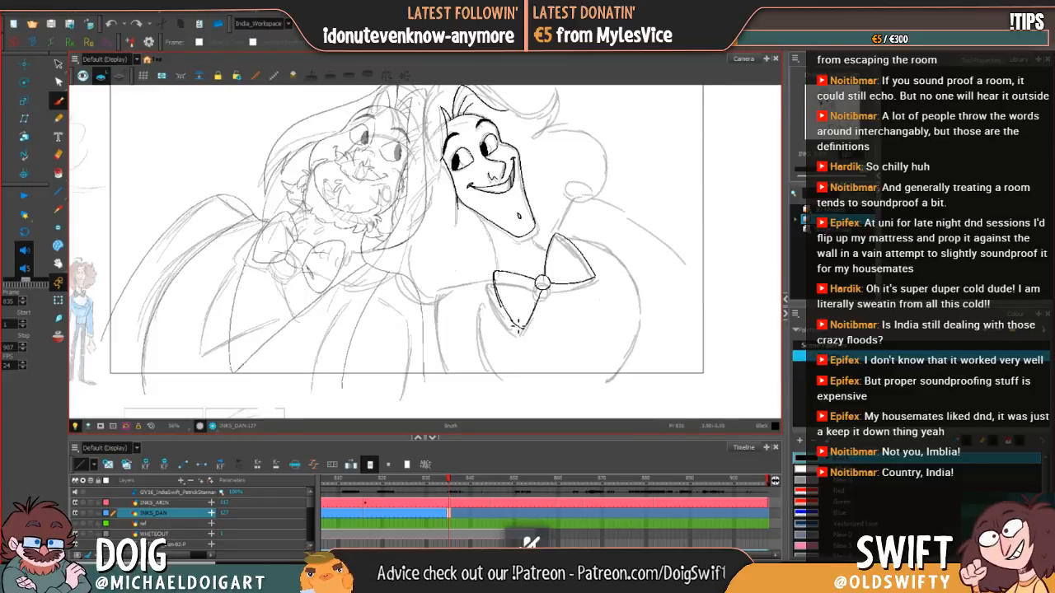
pyautogui.hotkey('ctrl', 'z')
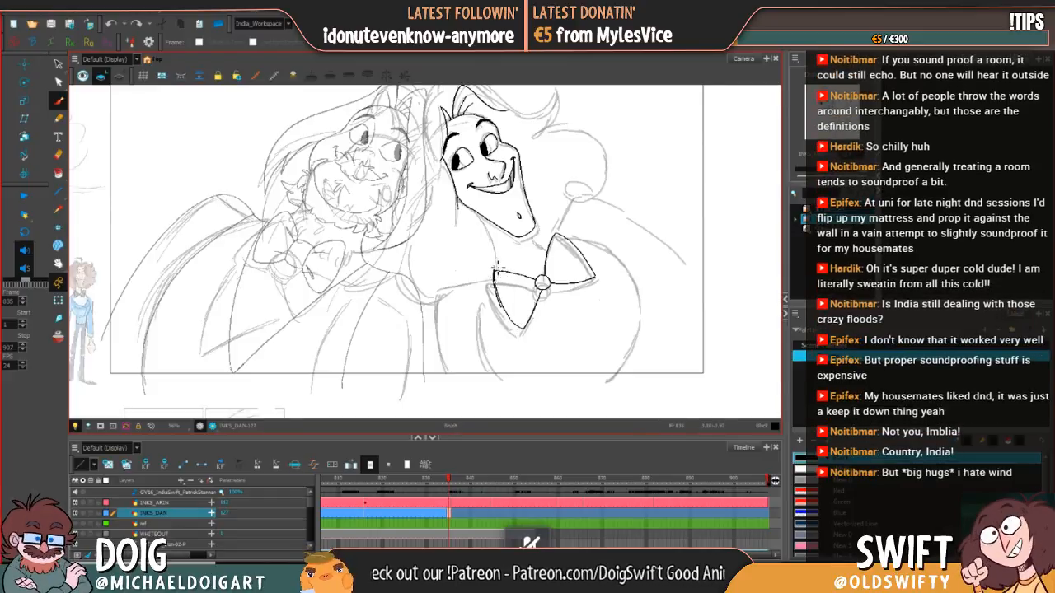
pyautogui.moveTo(498, 267); pyautogui.dragTo(496, 272)
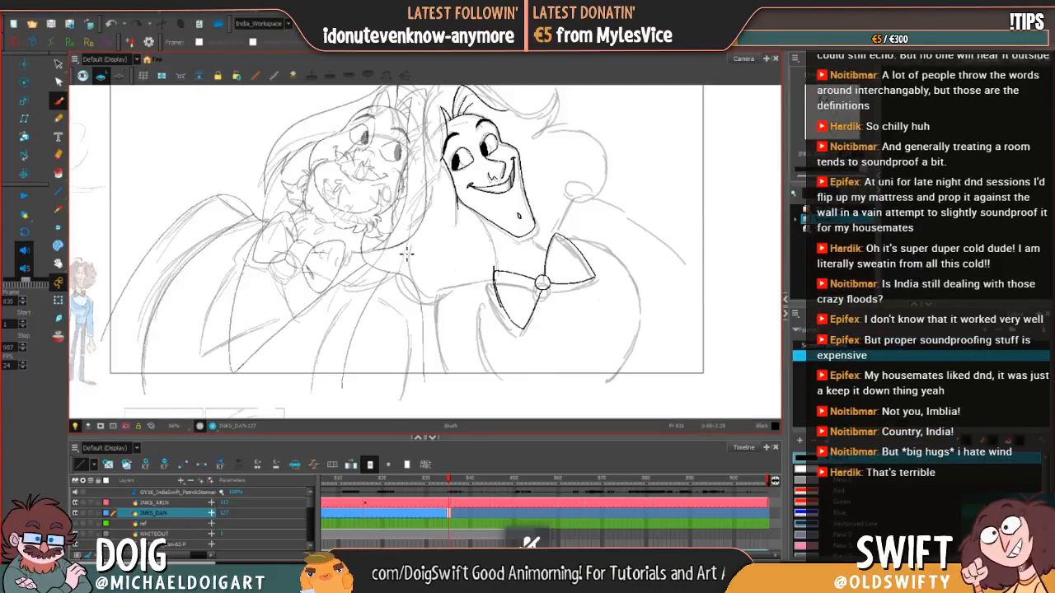
# Step: Select the separate strokes of the left loop's outer edge and clean them up into a single line
pyautogui.hotkey('alt', 's')
pyautogui.moveTo(509, 298); pyautogui.dragTo(493, 268)
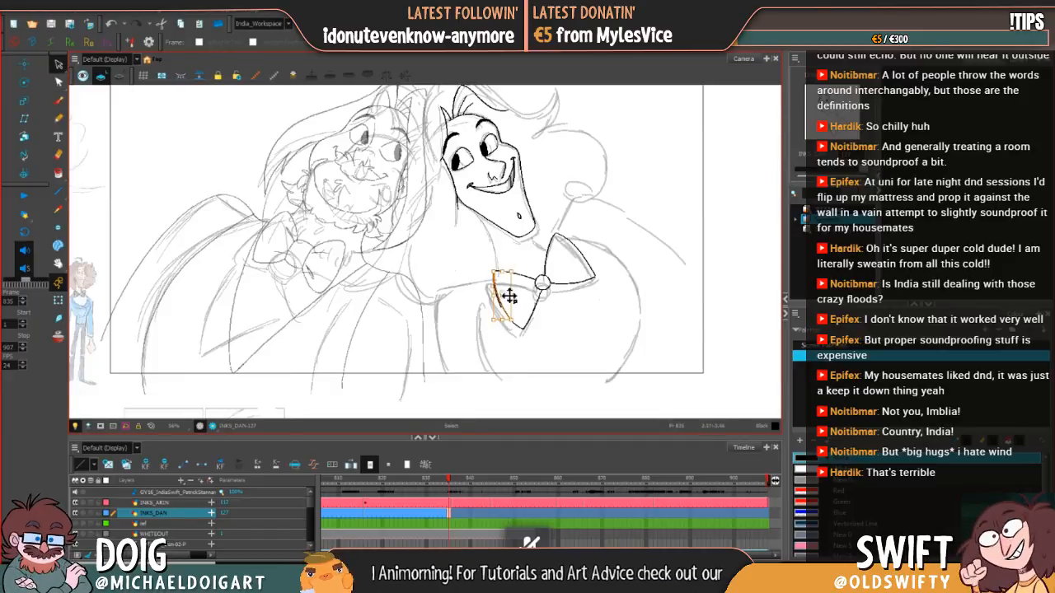
pyautogui.moveTo(514, 321); pyautogui.dragTo(515, 323)
pyautogui.click(530, 312)
pyautogui.click(507, 314)
pyautogui.click(528, 311)
pyautogui.click(499, 301)
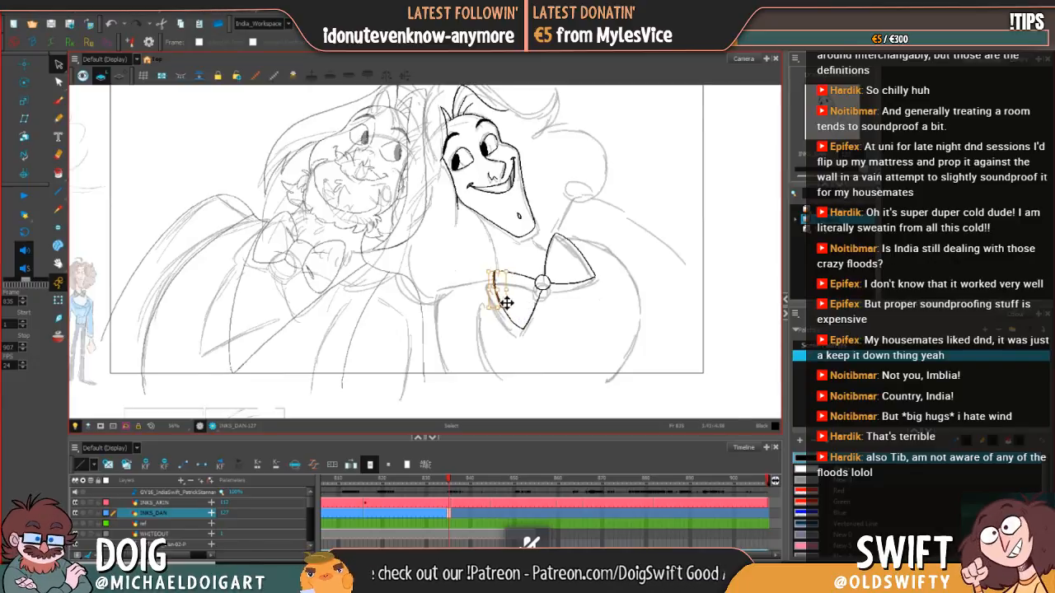
pyautogui.click(507, 295)
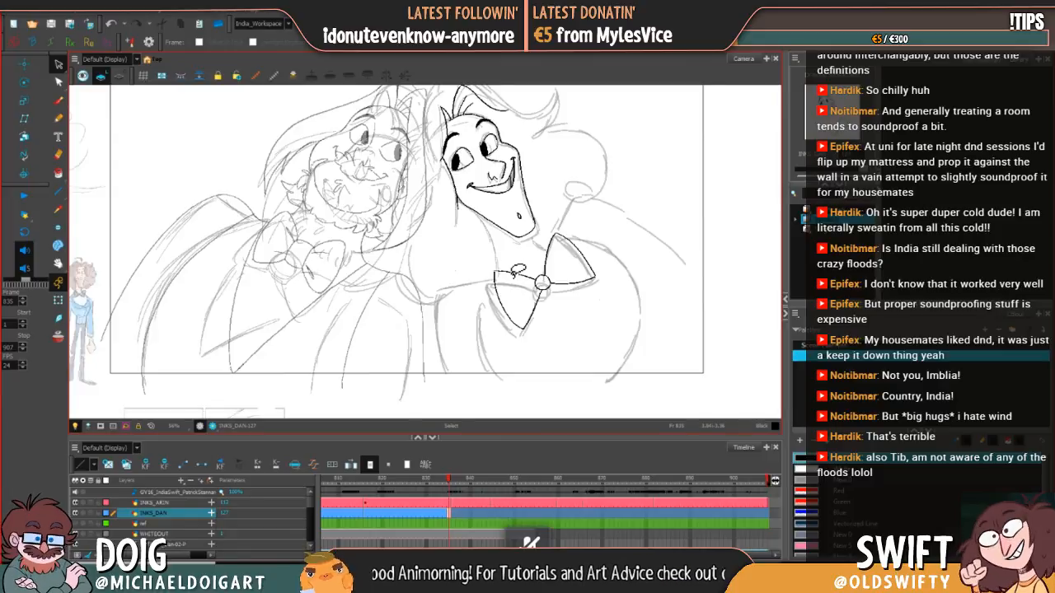
# Step: Flip repeatedly between frames 834 and 835 to compare the bow tie's position and shape
pyautogui.hotkey('alt', 'b')
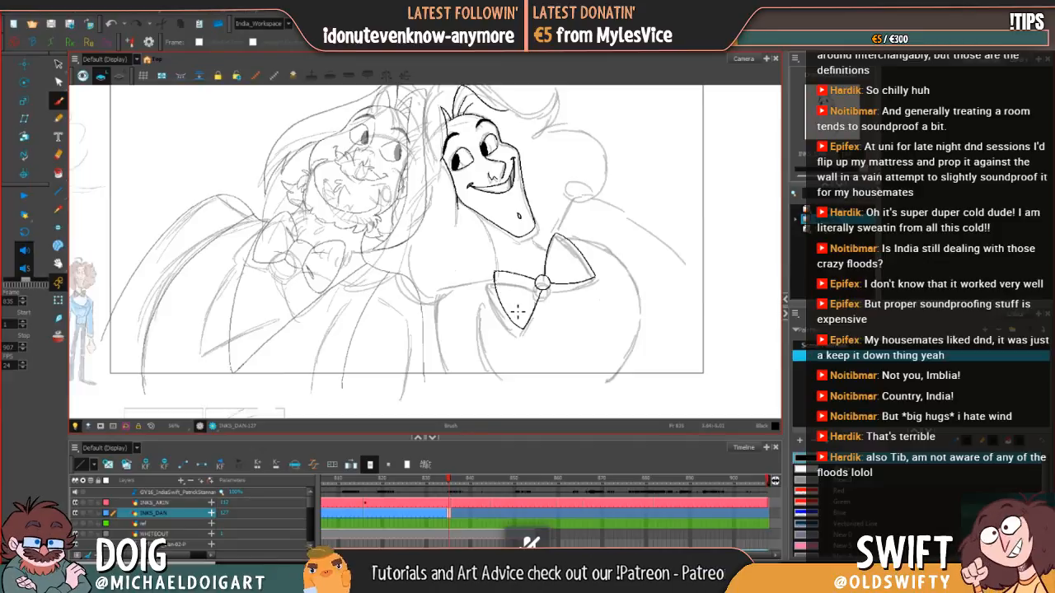
pyautogui.press(',')
pyautogui.press('.')
pyautogui.press(',')
pyautogui.press('.')
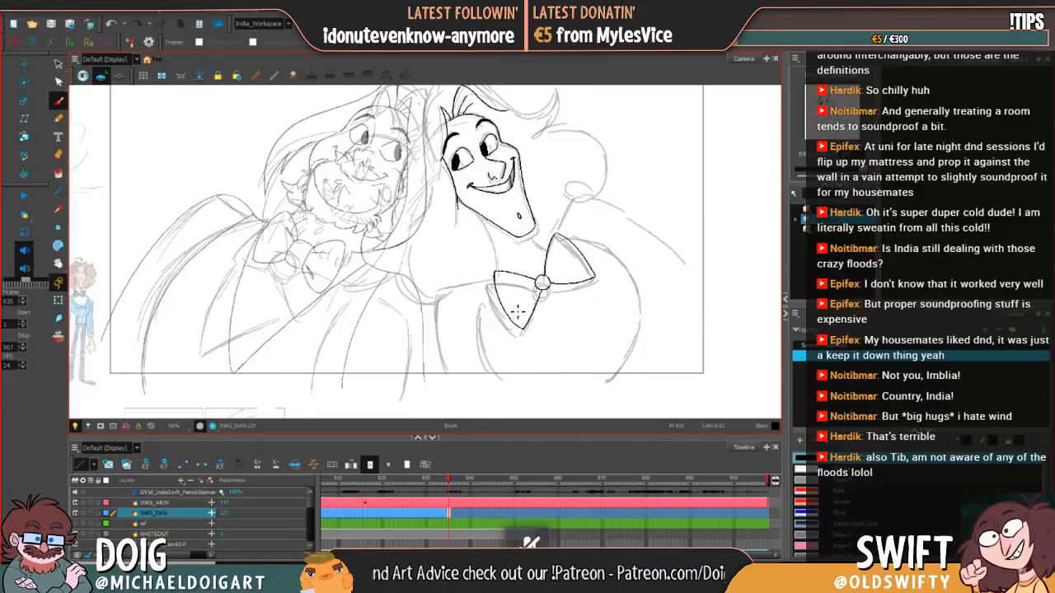
pyautogui.press(',')
pyautogui.press('.')
pyautogui.press(',')
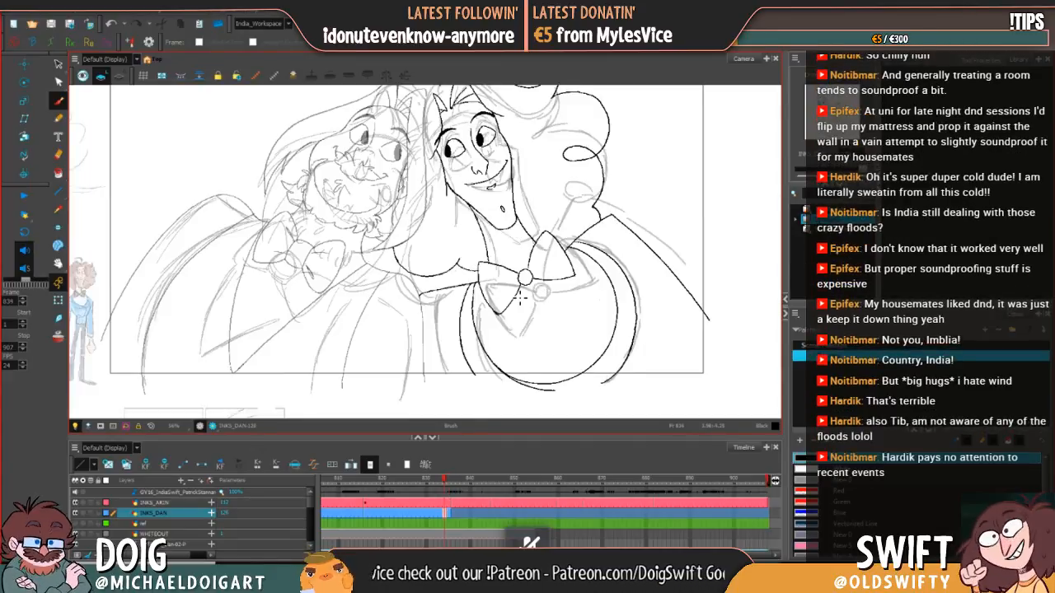
pyautogui.press('.')
pyautogui.press(',')
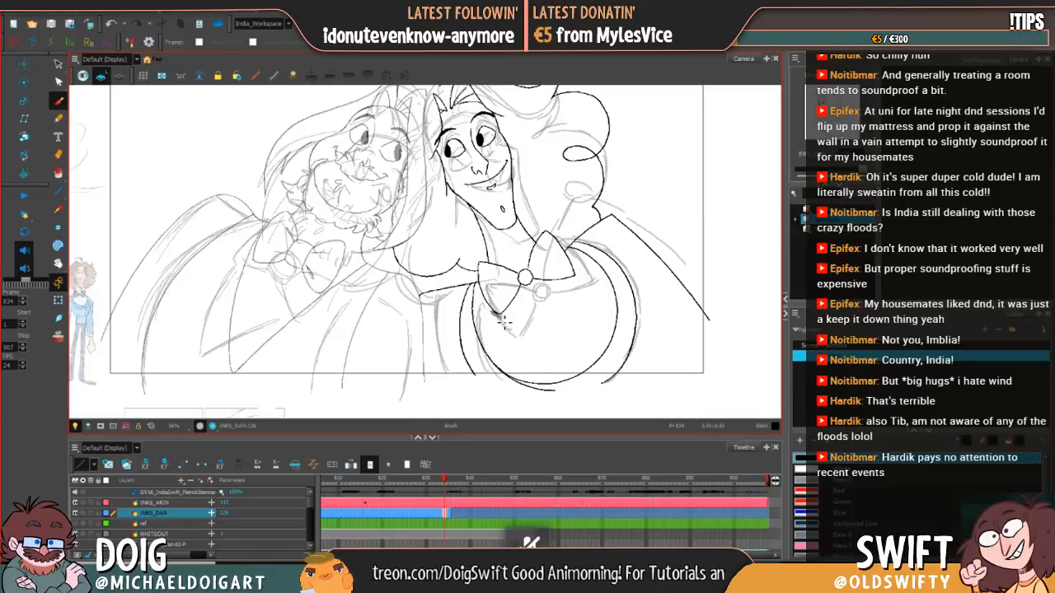
pyautogui.press('.')
pyautogui.press('.')
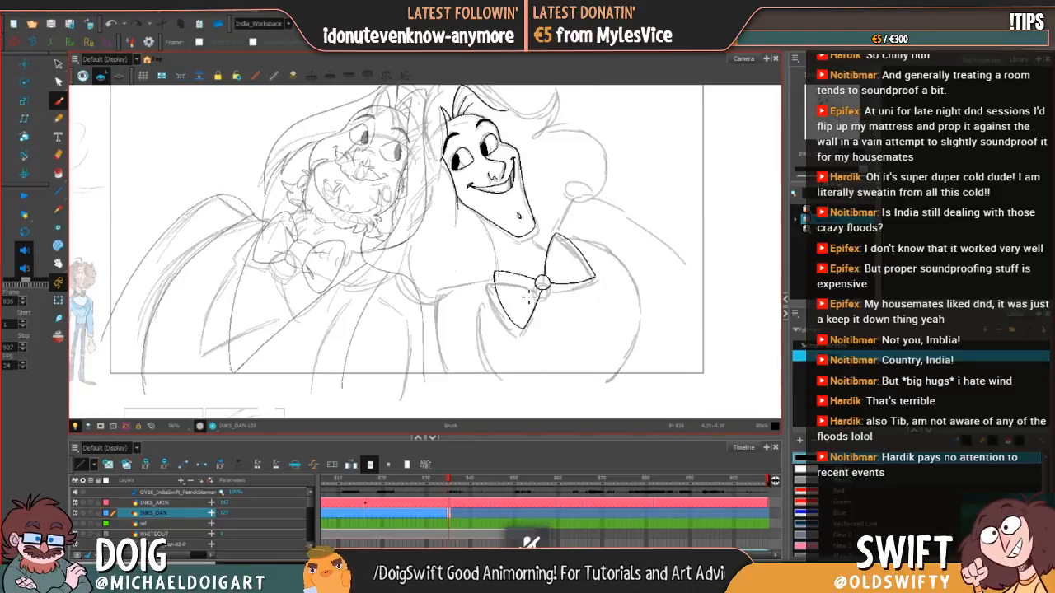
pyautogui.press(',')
pyautogui.press('.')
pyautogui.press(',')
pyautogui.press('.')
pyautogui.press(',')
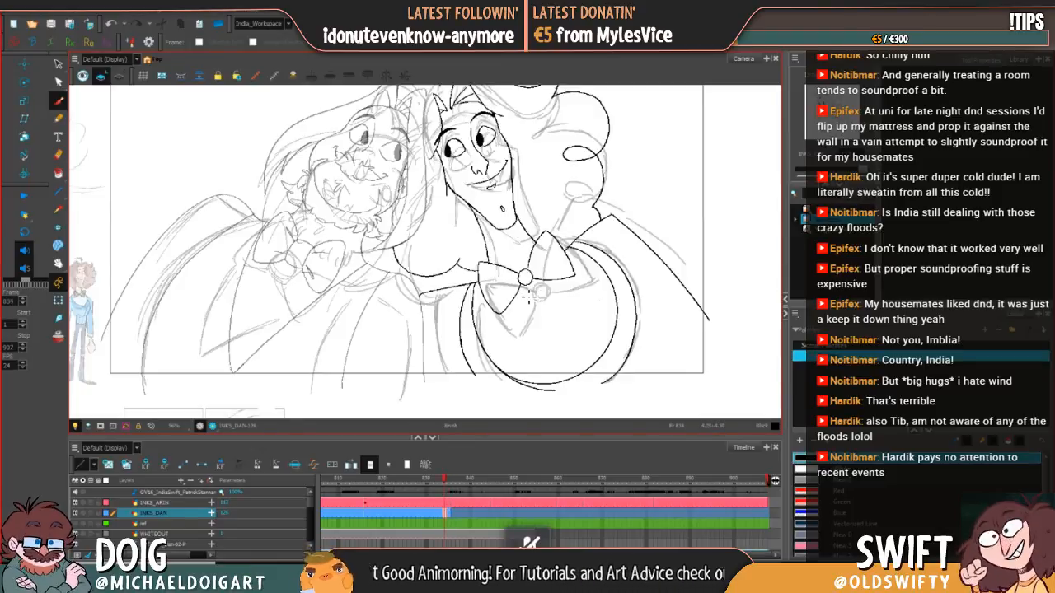
pyautogui.press('.')
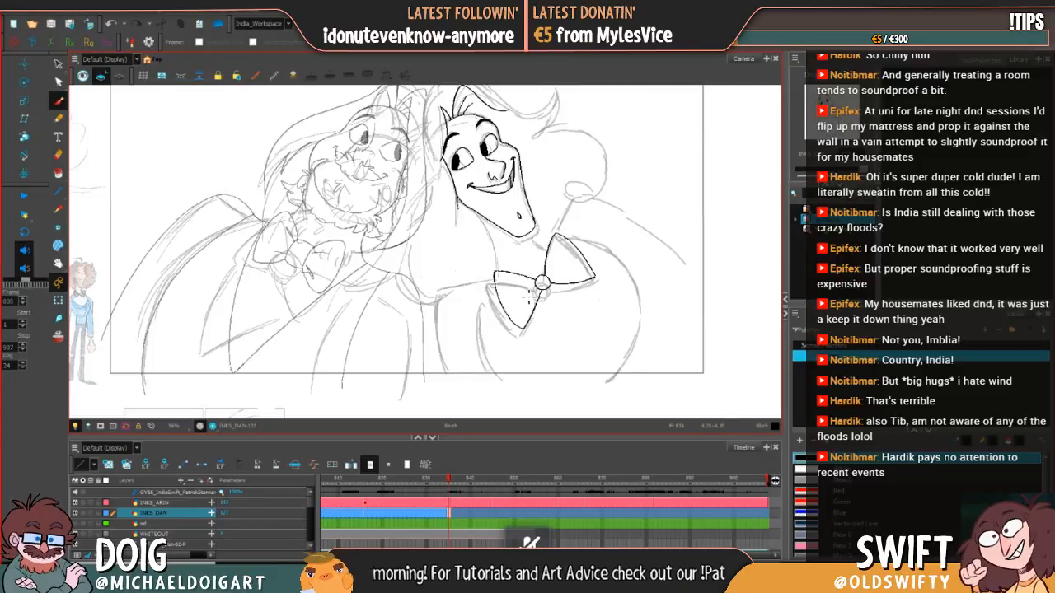
# Step: Select the bow tie's left loop and pull its lower tip slightly upward at frame 835, comparing with frame 834
pyautogui.click(58, 65)
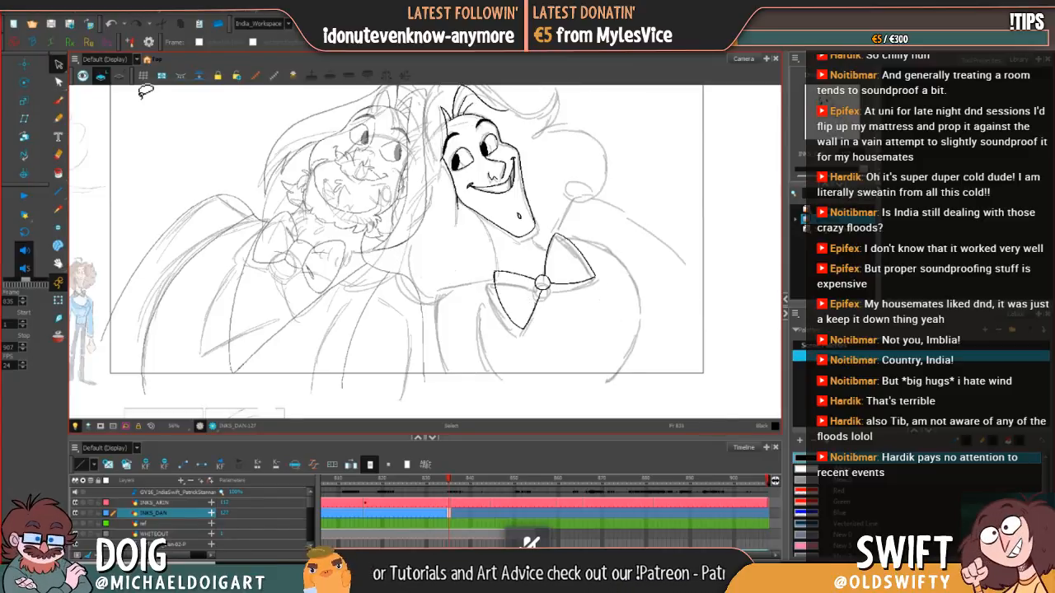
pyautogui.press('.')
pyautogui.press(',')
pyautogui.press(',')
pyautogui.press('.')
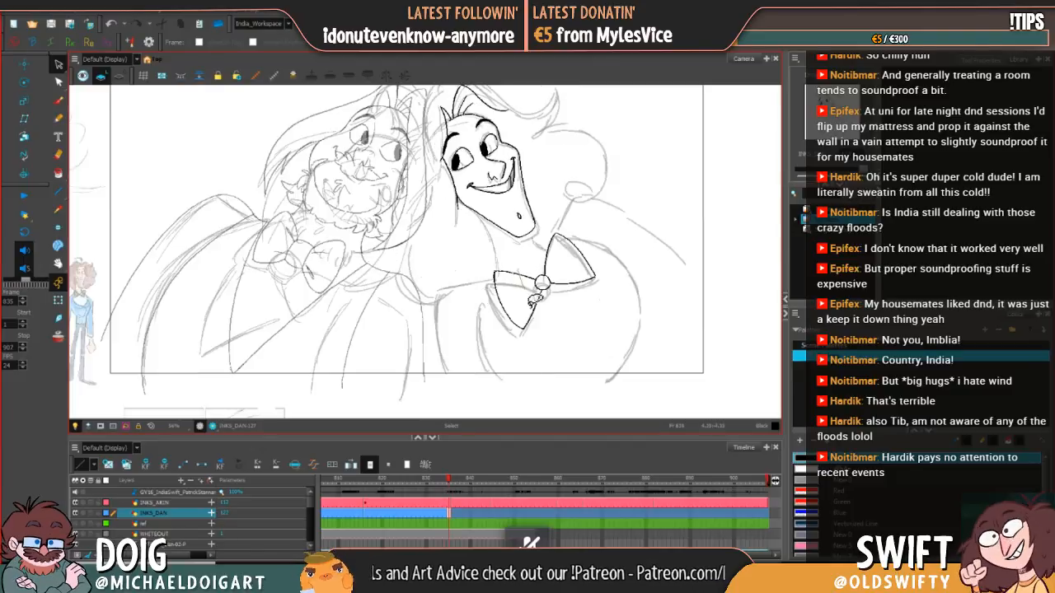
pyautogui.click(524, 325)
pyautogui.moveTo(524, 328); pyautogui.dragTo(529, 328)
pyautogui.press(',')
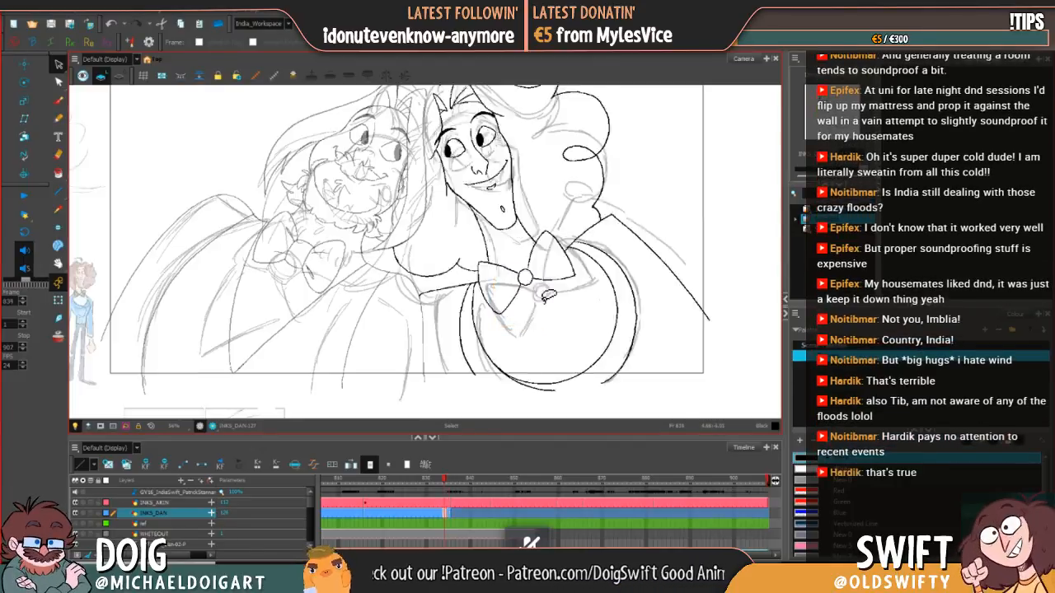
pyautogui.press('.')
pyautogui.press(',')
pyautogui.press('.')
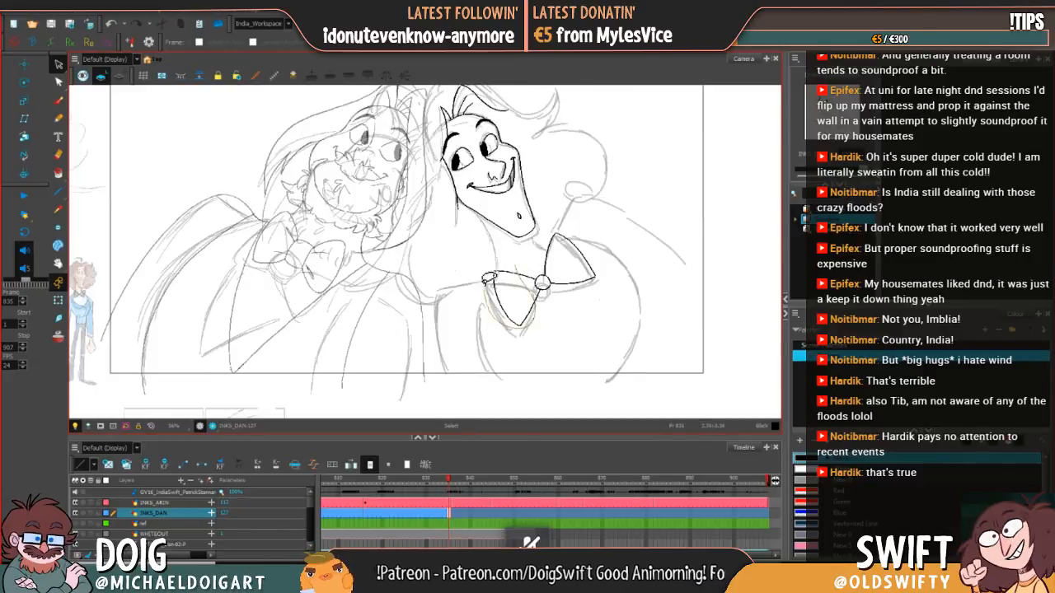
# Step: Select the whole left loop and rotate it slightly clockwise around the knot, checking it against frame 834
pyautogui.moveTo(485, 282); pyautogui.dragTo(526, 272)
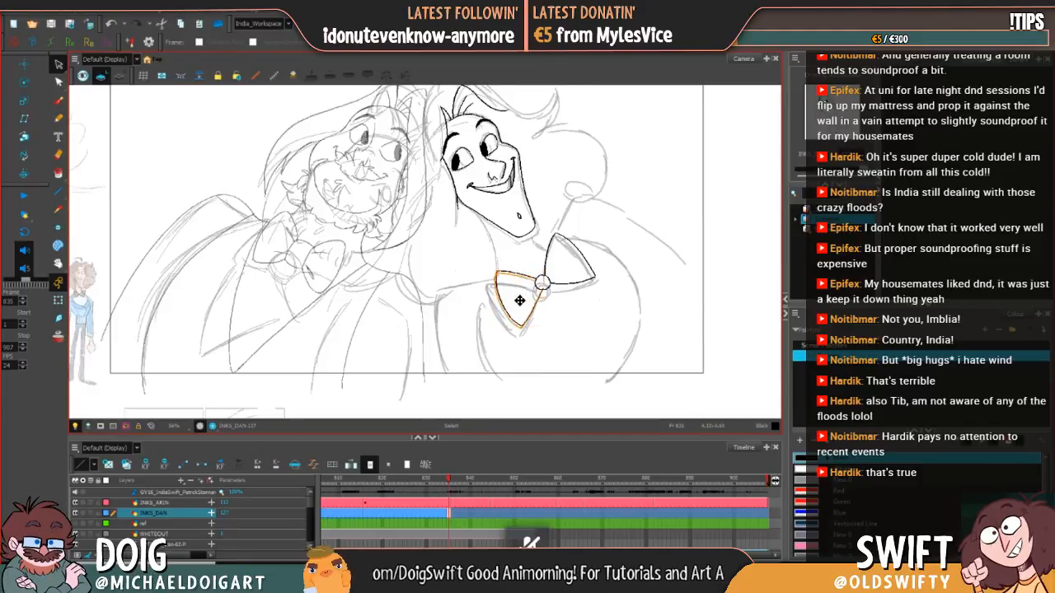
pyautogui.press(',')
pyautogui.press('.')
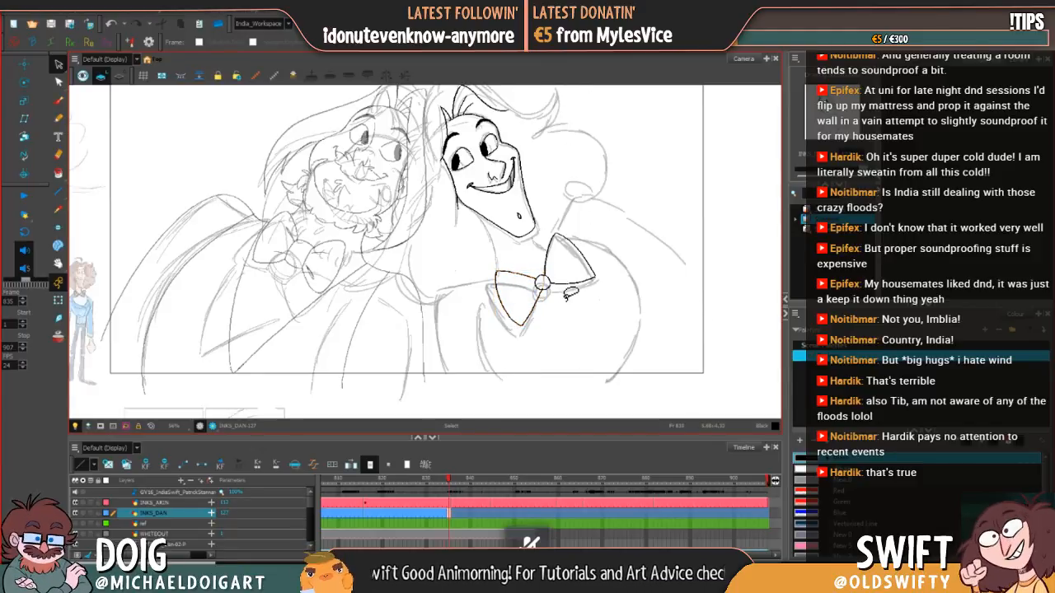
pyautogui.press(',')
pyautogui.press('.')
pyautogui.moveTo(525, 265)
pyautogui.mouseDown()
pyautogui.moveTo(542, 305)
pyautogui.moveTo(528, 323)
pyautogui.mouseUp()
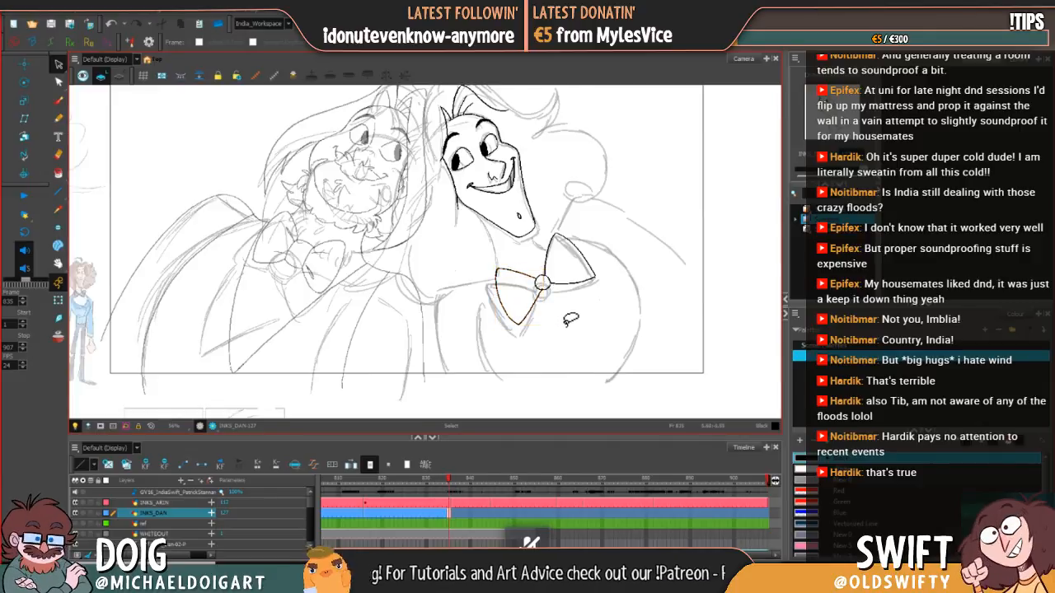
pyautogui.press(',')
pyautogui.press('.')
pyautogui.press(',')
pyautogui.press('.')
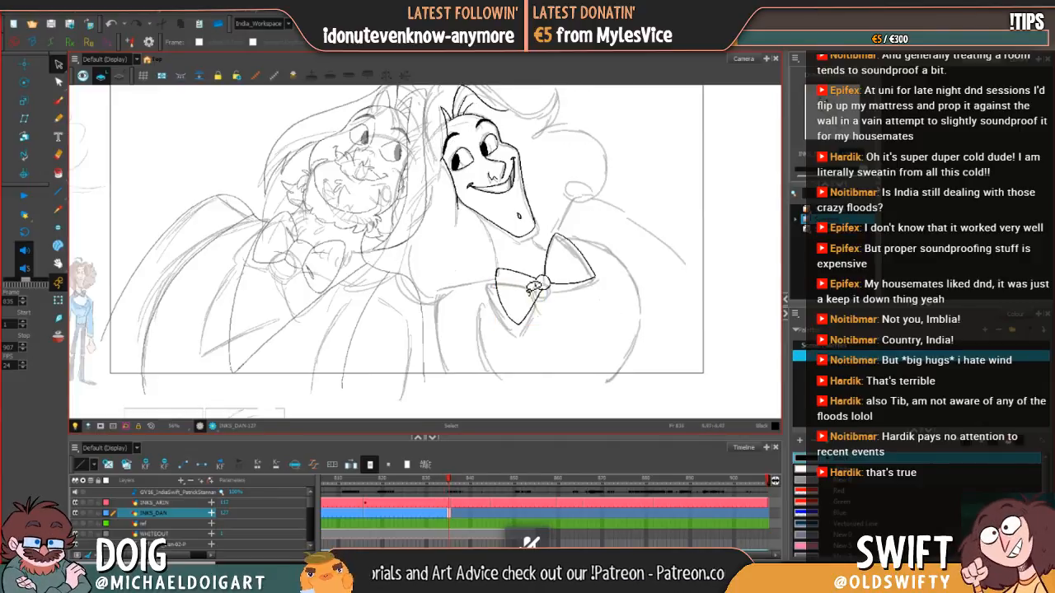
# Step: Swing the left loop's lower tip slightly back toward the knot side and deselect it after comparing with frame 834
pyautogui.moveTo(523, 319)
pyautogui.mouseDown()
pyautogui.moveTo(530, 300)
pyautogui.moveTo(567, 318)
pyautogui.moveTo(522, 348)
pyautogui.moveTo(554, 325)
pyautogui.mouseUp()
pyautogui.press(',')
pyautogui.press('.')
pyautogui.press(',')
pyautogui.press('.')
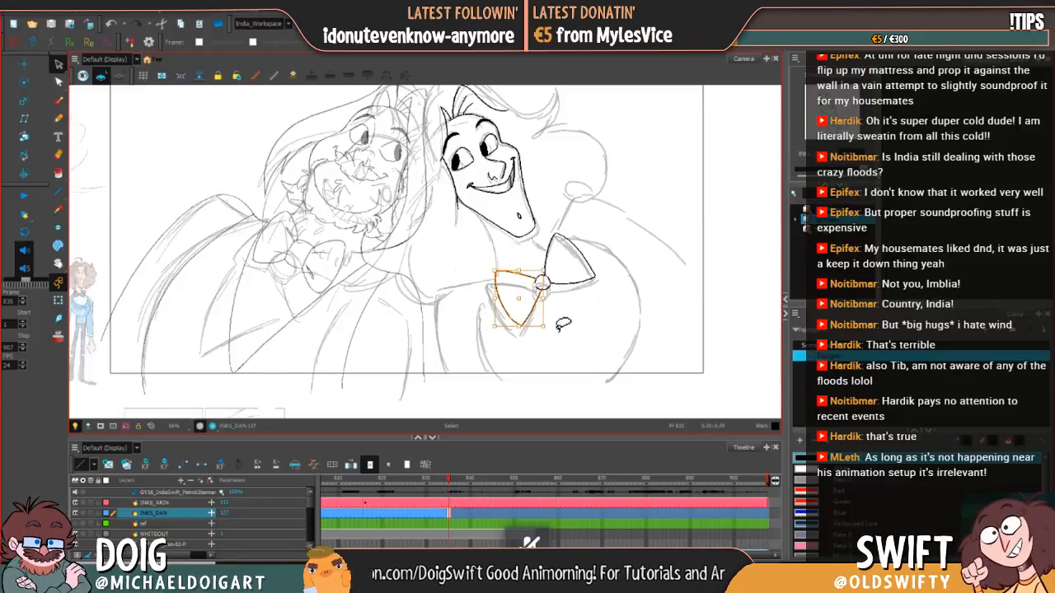
pyautogui.click(559, 330)
pyautogui.press(',')
pyautogui.press('.')
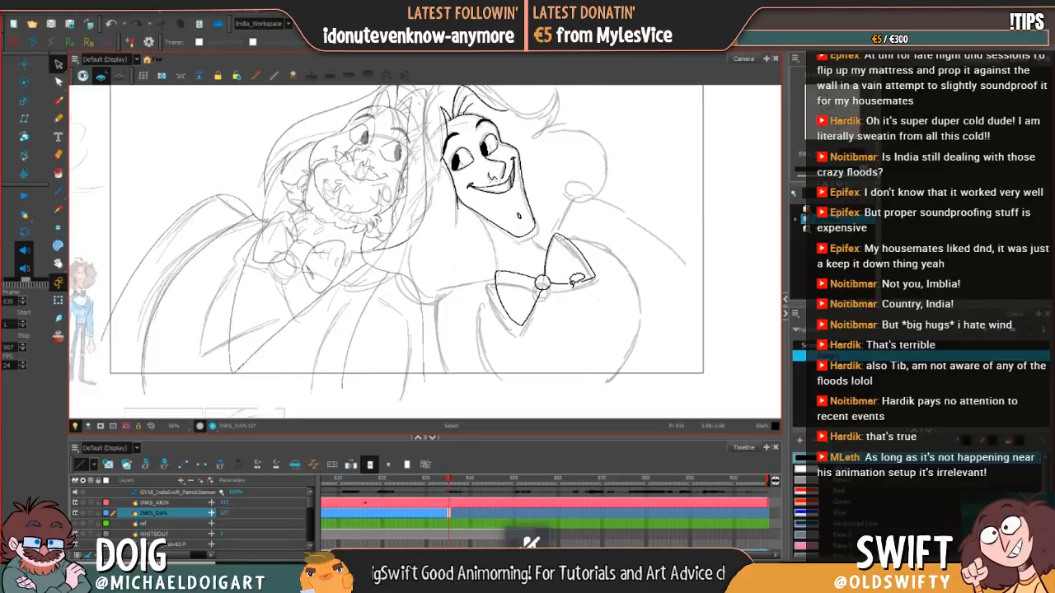
# Step: Compare the character's head, neck and bow tie between frames 834 and 835 with the Brush ready
pyautogui.click(58, 100)
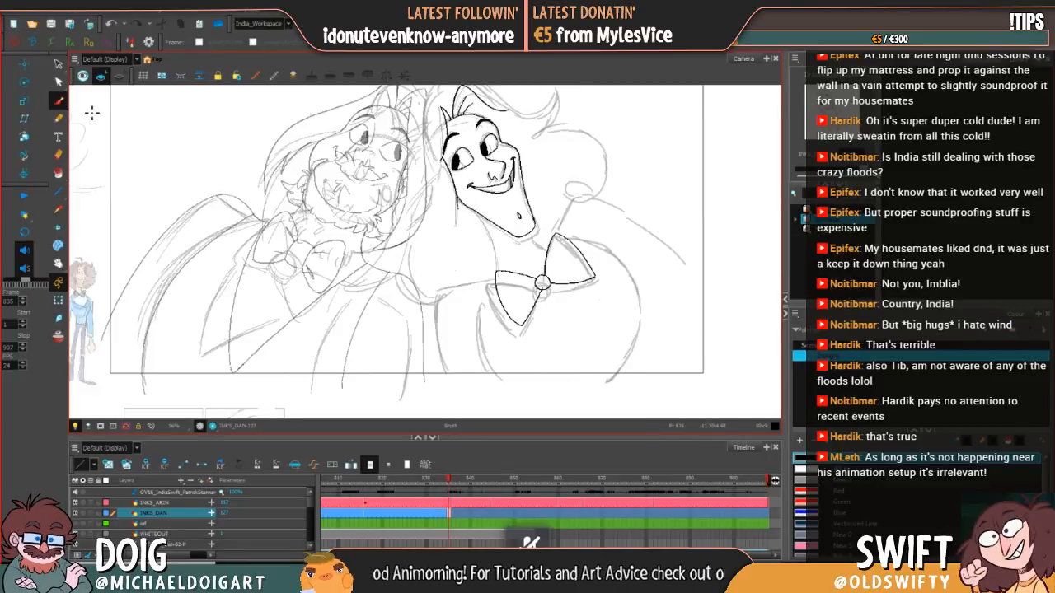
pyautogui.press(',')
pyautogui.press('.')
pyautogui.press('space')
pyautogui.moveTo(553, 265); pyautogui.dragTo(519, 284)
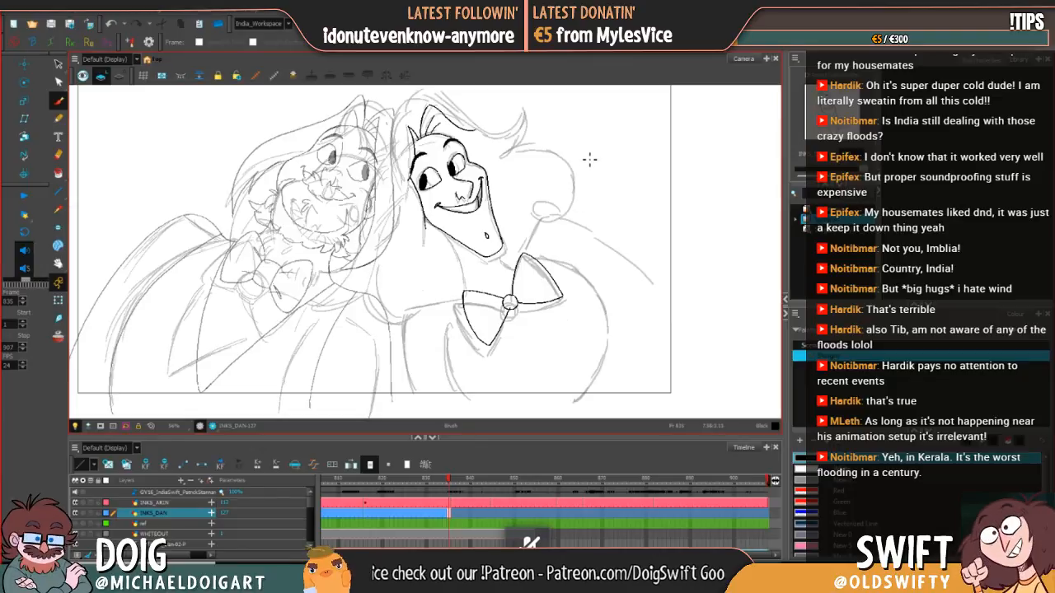
pyautogui.press(',')
pyautogui.press('.')
pyautogui.press(',')
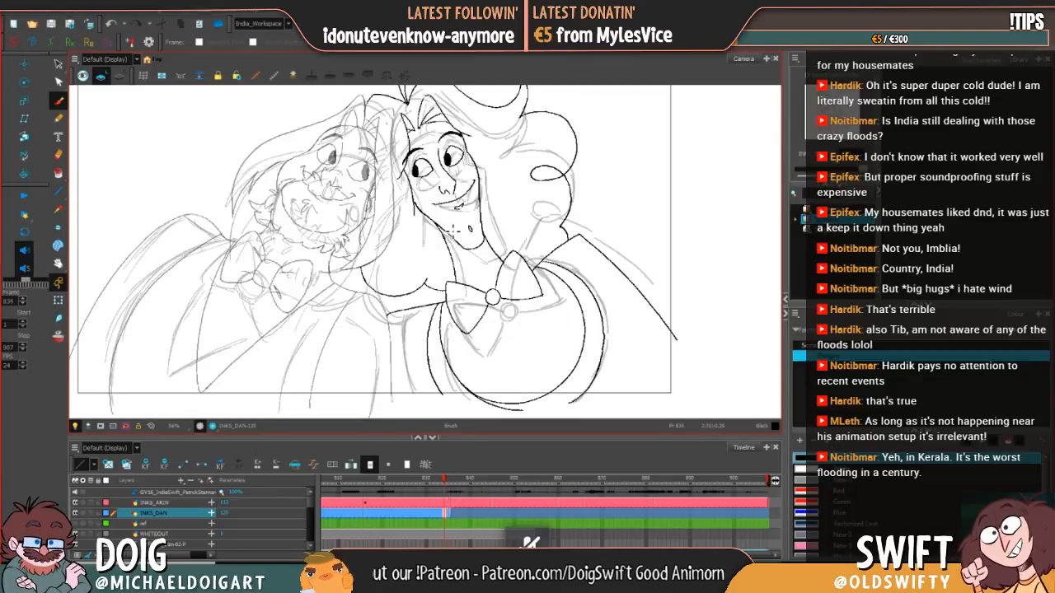
pyautogui.press('.')
pyautogui.press(',')
pyautogui.press('.')
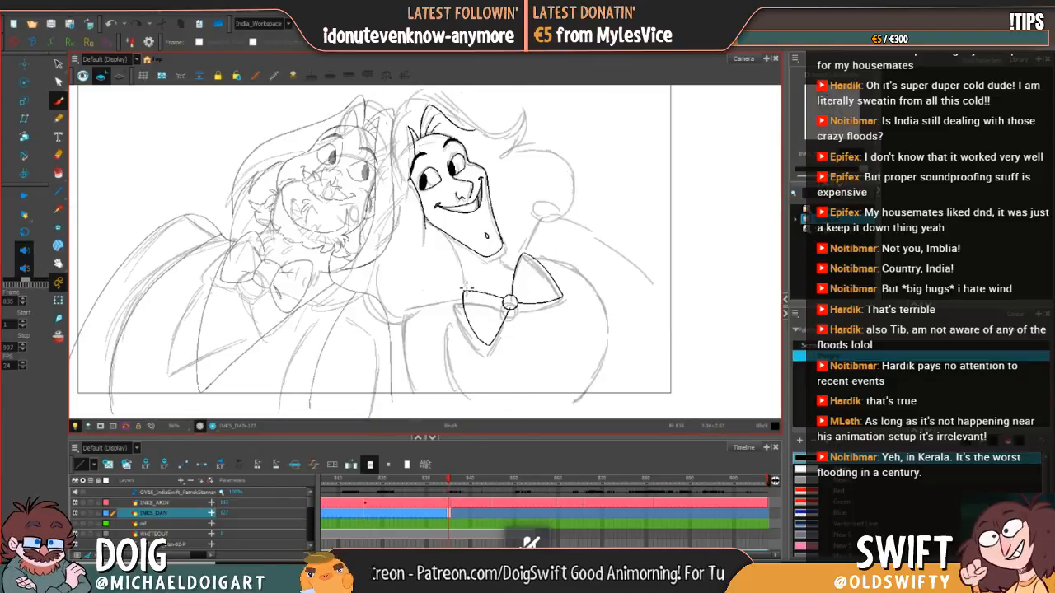
pyautogui.press(',')
pyautogui.press('.')
pyautogui.press(',')
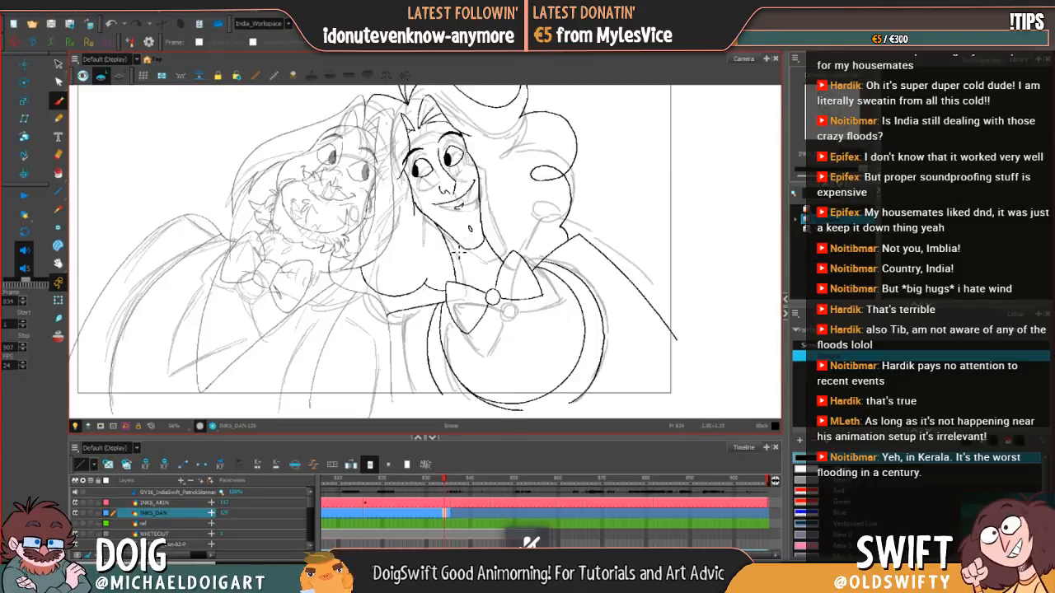
# Step: Select the neck line below the jaw at frame 834, adjust it slightly, and return to the Brush
pyautogui.hotkey('alt', 'e')
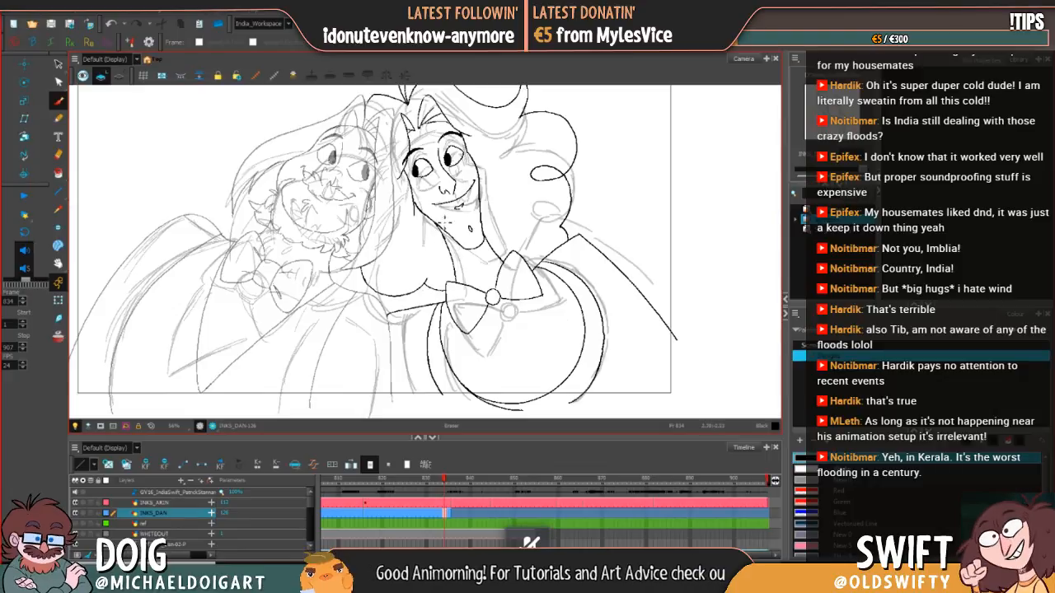
pyautogui.hotkey('alt', 's')
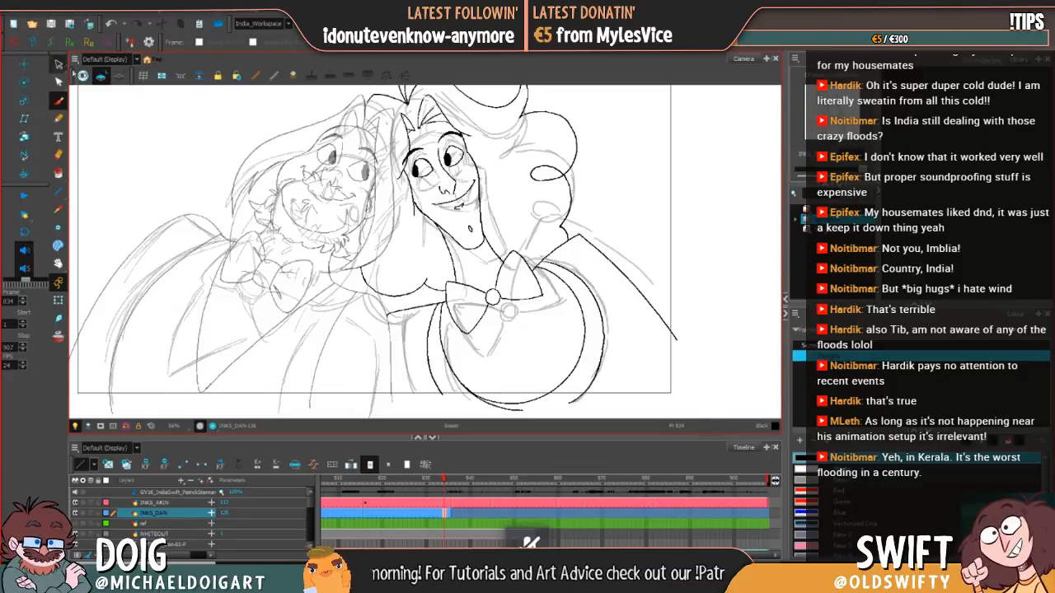
pyautogui.click(456, 262)
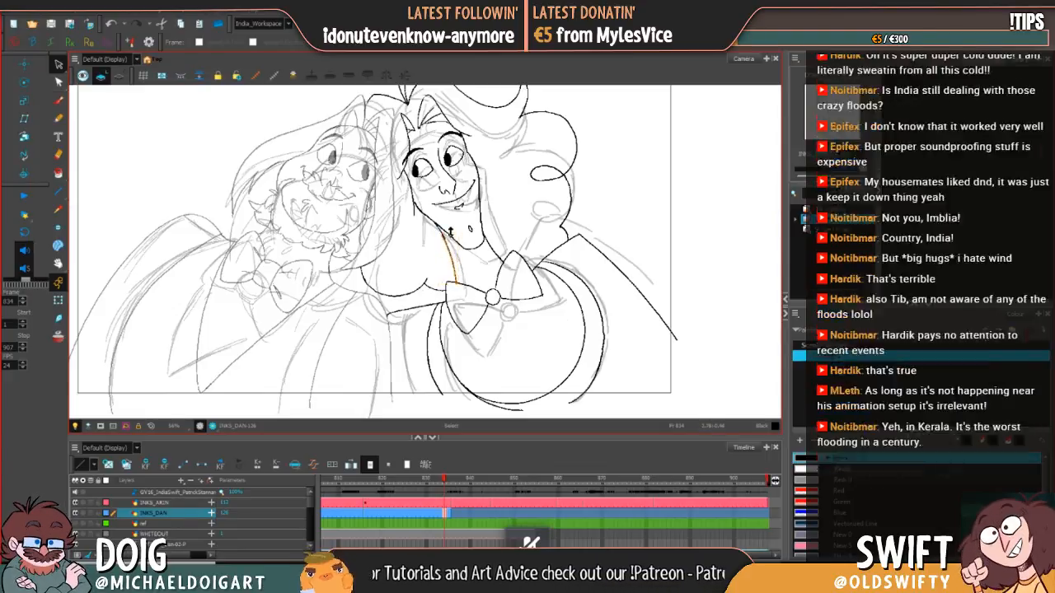
pyautogui.moveTo(465, 234); pyautogui.dragTo(467, 238)
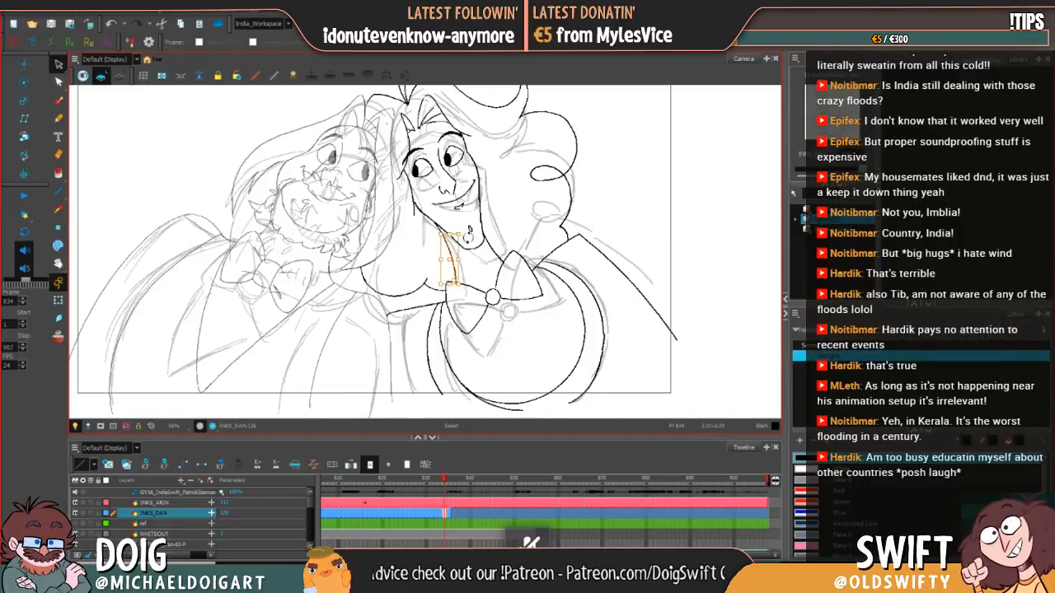
pyautogui.click(500, 230)
pyautogui.moveTo(503, 201); pyautogui.dragTo(488, 198)
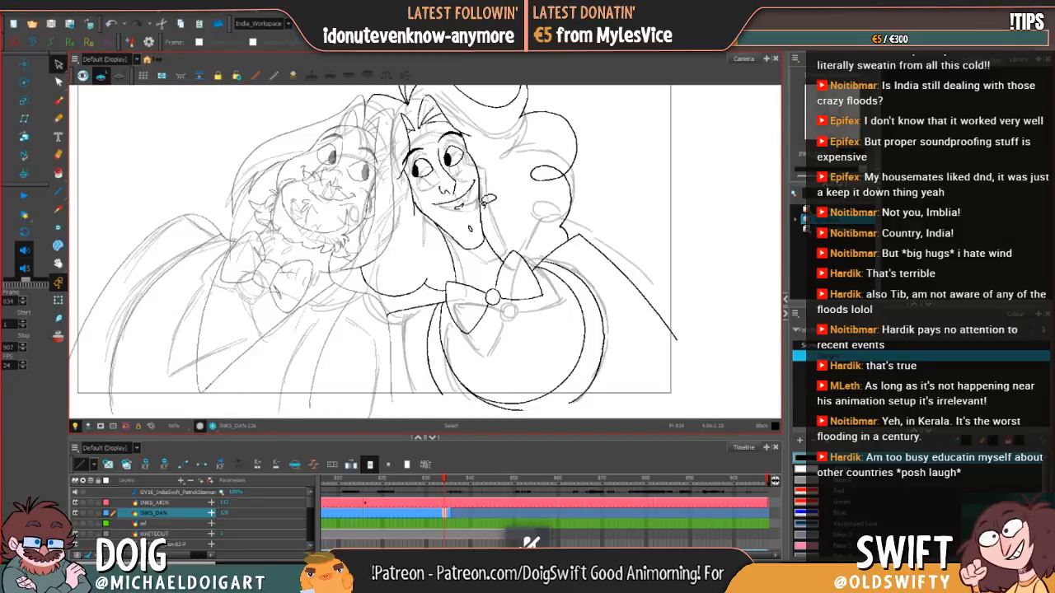
pyautogui.click(59, 99)
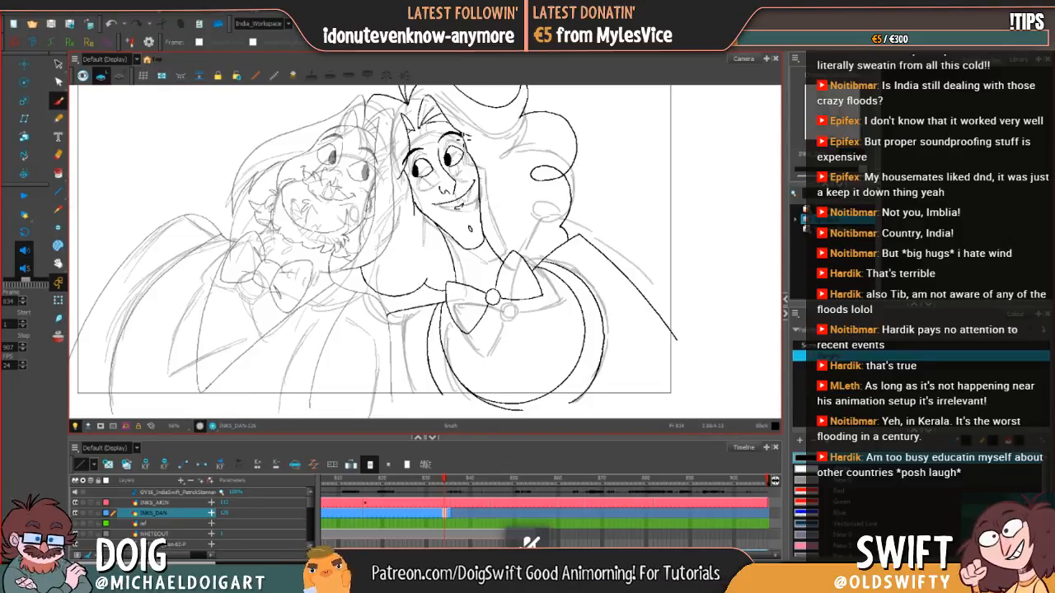
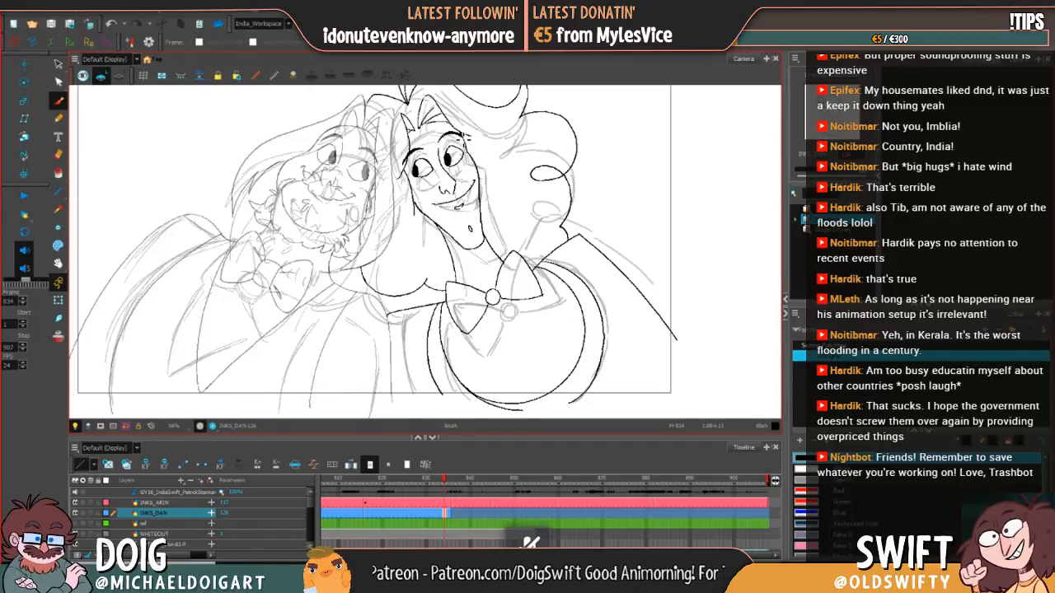
# Step: Compare the neighbouring drawing and ink the right-hand character's neck line from the jaw to the bow tie on frame 835
pyautogui.press('.')
pyautogui.press(',')
pyautogui.press('.')
pyautogui.press(',')
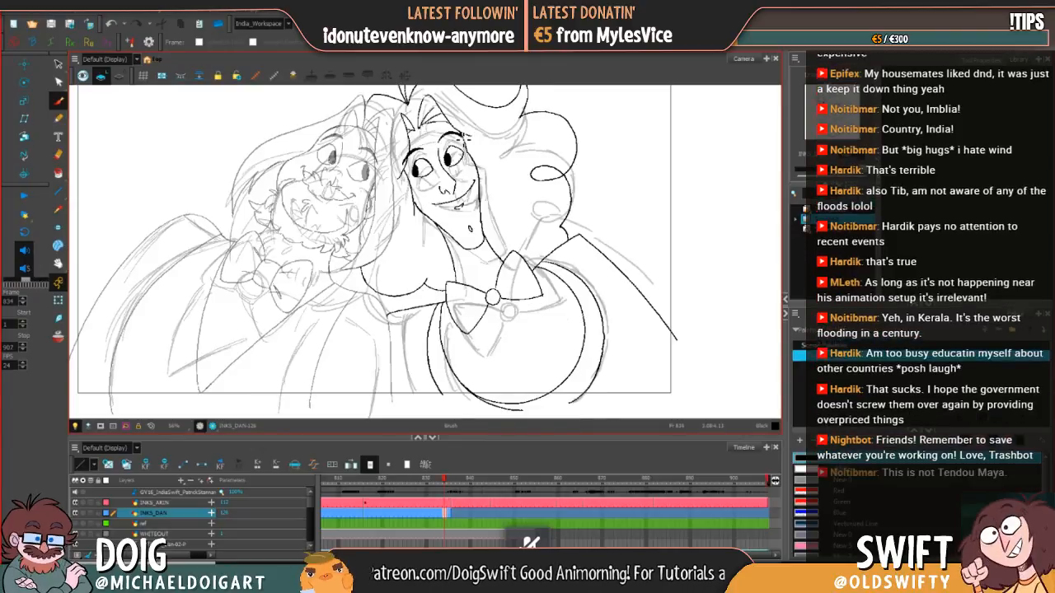
pyautogui.press('.')
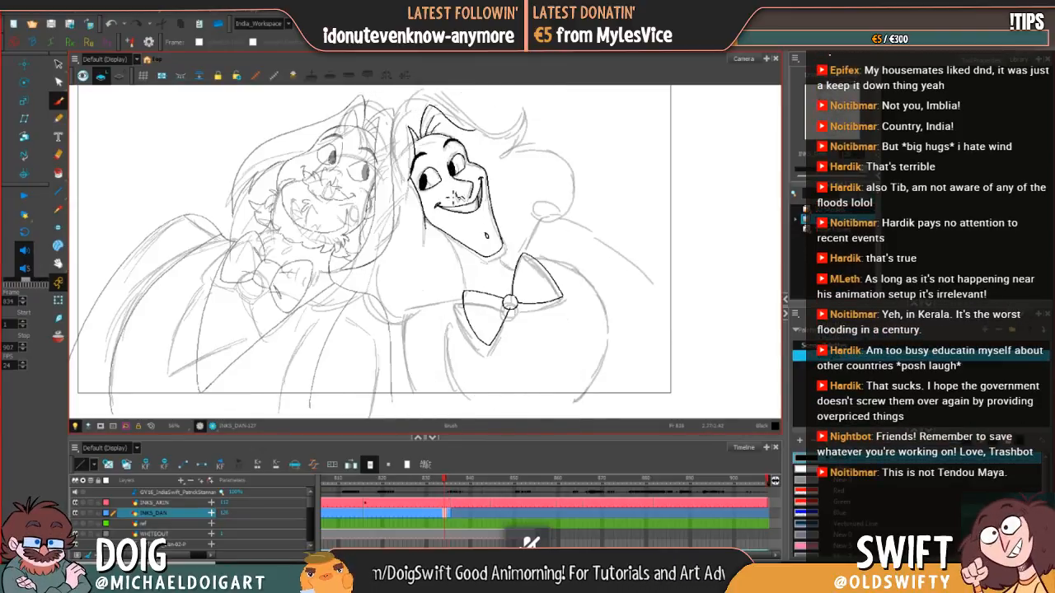
pyautogui.press(',')
pyautogui.press('.')
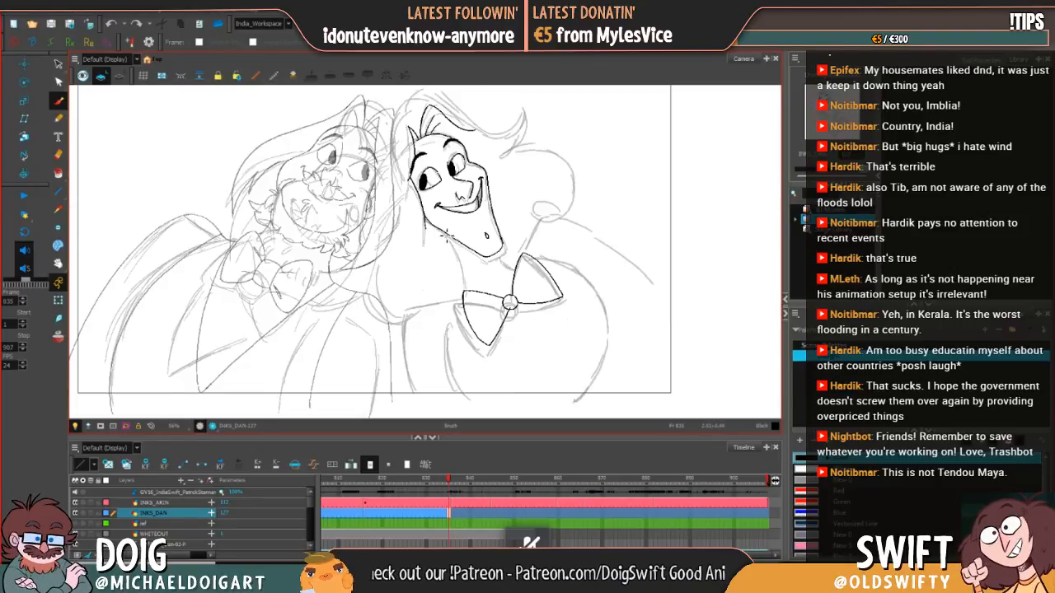
pyautogui.moveTo(446, 236); pyautogui.dragTo(466, 294)
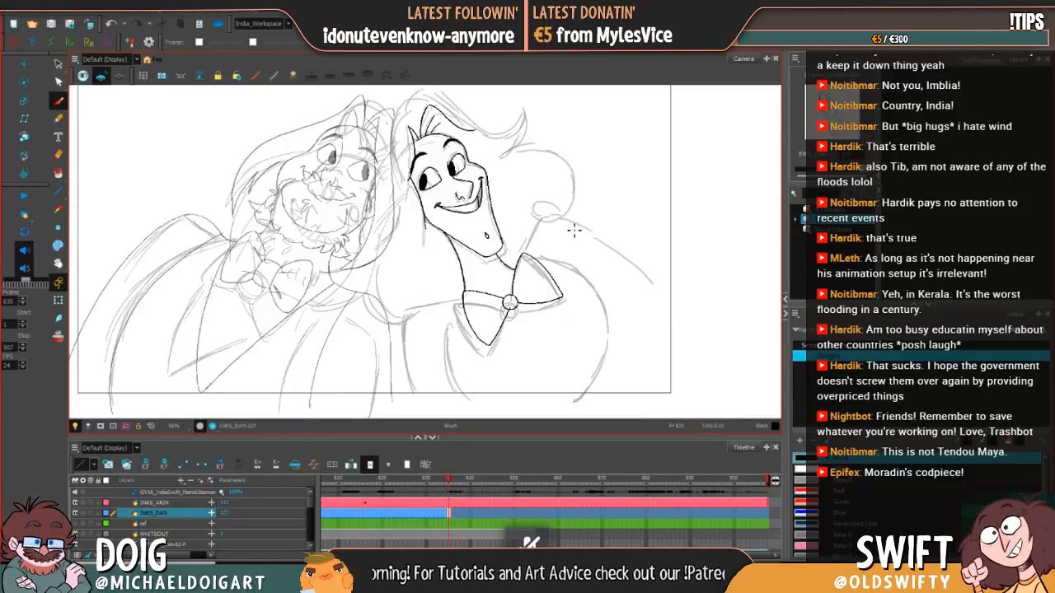
# Step: Ink the short front edge of the right-hand character's hair, rising from the hairline to the crown
pyautogui.moveTo(565, 247); pyautogui.dragTo(602, 302)
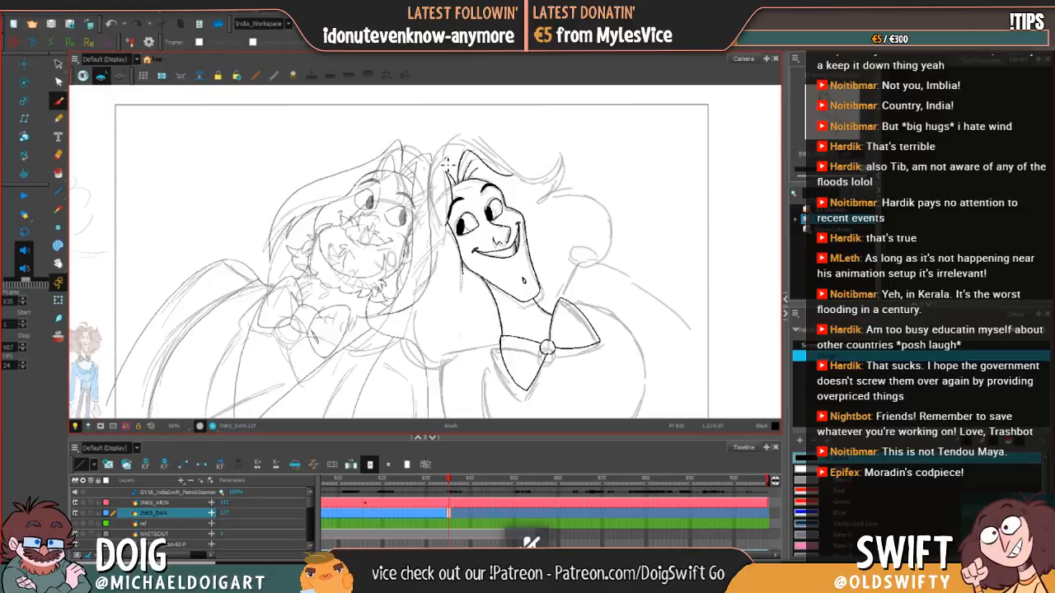
pyautogui.moveTo(445, 167); pyautogui.dragTo(462, 140)
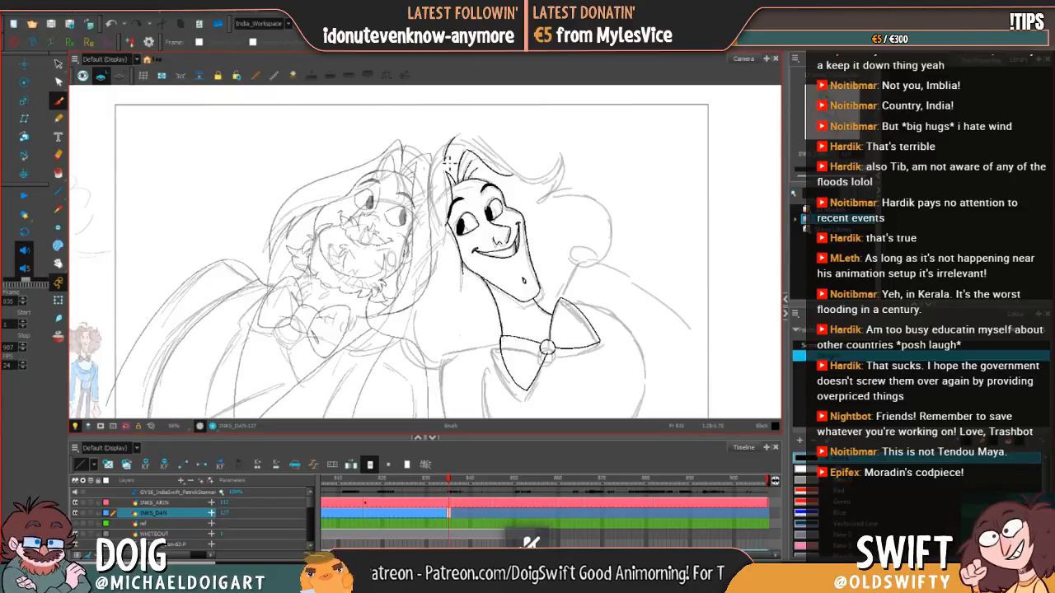
pyautogui.moveTo(452, 157)
pyautogui.mouseDown()
pyautogui.moveTo(461, 148)
pyautogui.moveTo(454, 155)
pyautogui.mouseUp()
pyautogui.hotkey('ctrl', 'z')
pyautogui.press('e')
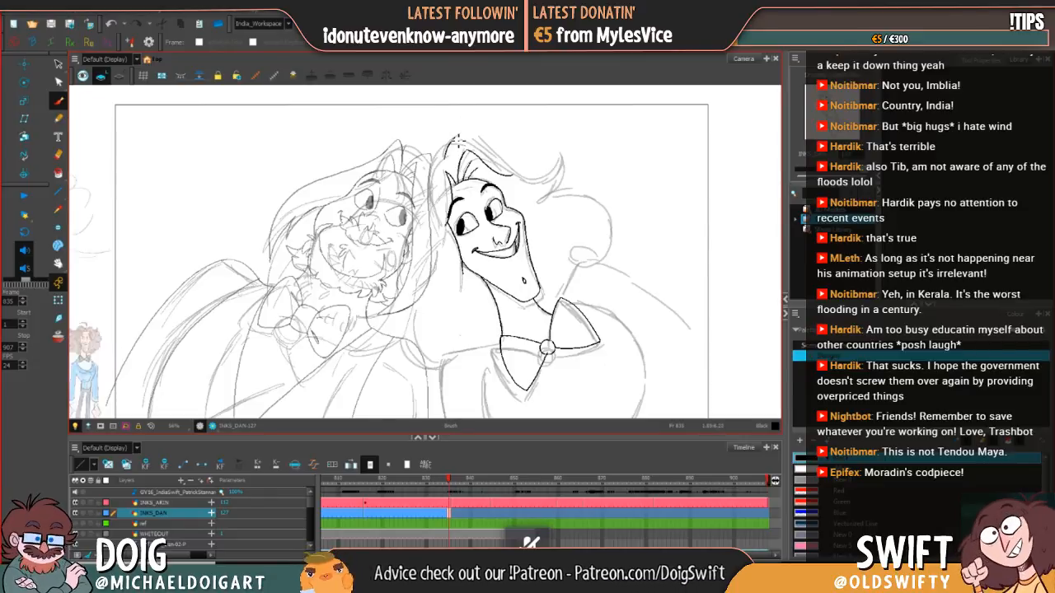
pyautogui.hotkey('ctrl', 'z')
pyautogui.moveTo(463, 134)
pyautogui.mouseDown()
pyautogui.moveTo(506, 169)
pyautogui.moveTo(537, 168)
pyautogui.mouseUp()
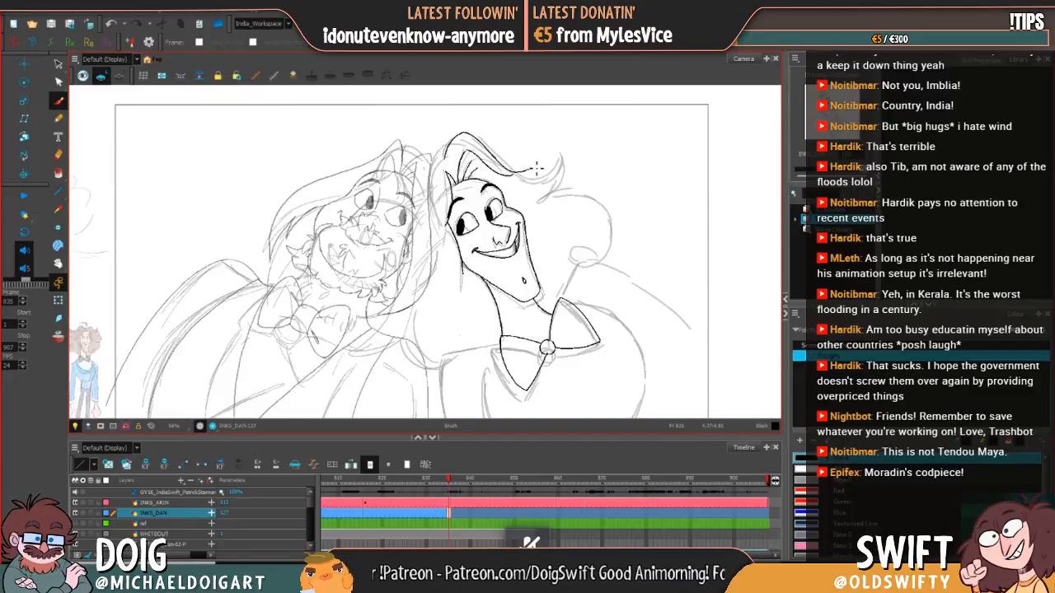
pyautogui.hotkey('ctrl', 'z')
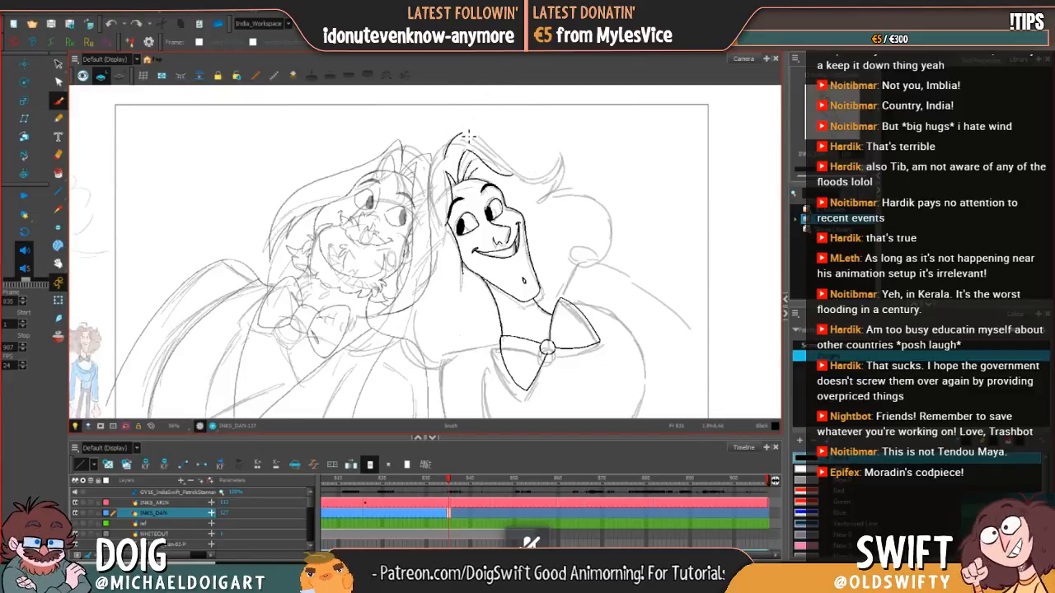
pyautogui.moveTo(465, 135)
pyautogui.mouseDown()
pyautogui.moveTo(506, 171)
pyautogui.moveTo(527, 165)
pyautogui.moveTo(522, 181)
pyautogui.mouseUp()
pyautogui.hotkey('ctrl', 'z')
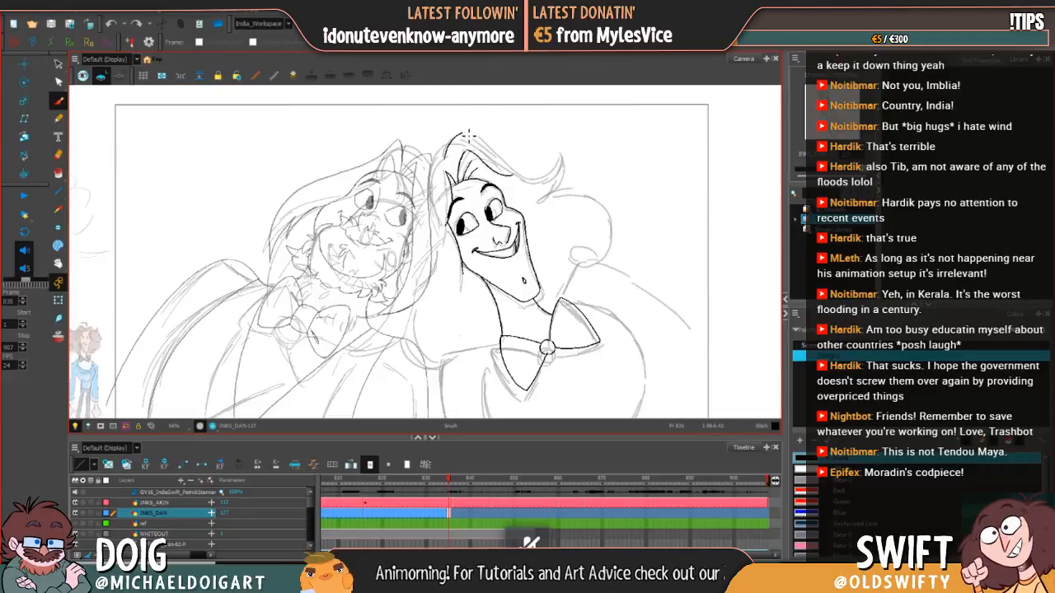
pyautogui.moveTo(464, 132)
pyautogui.mouseDown()
pyautogui.moveTo(513, 174)
pyautogui.moveTo(534, 168)
pyautogui.mouseUp()
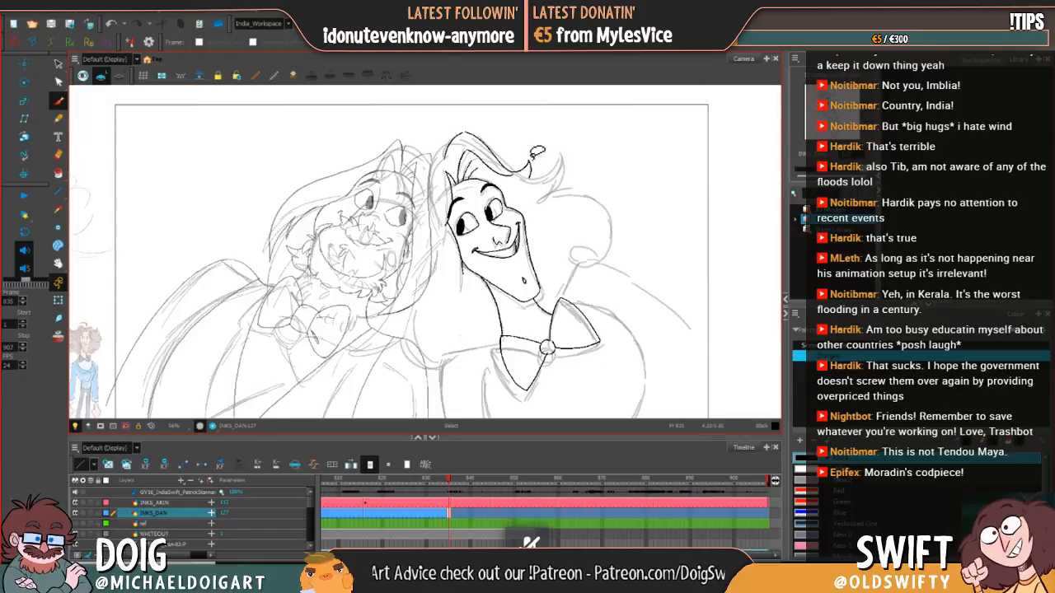
pyautogui.hotkey('ctrl', 'z')
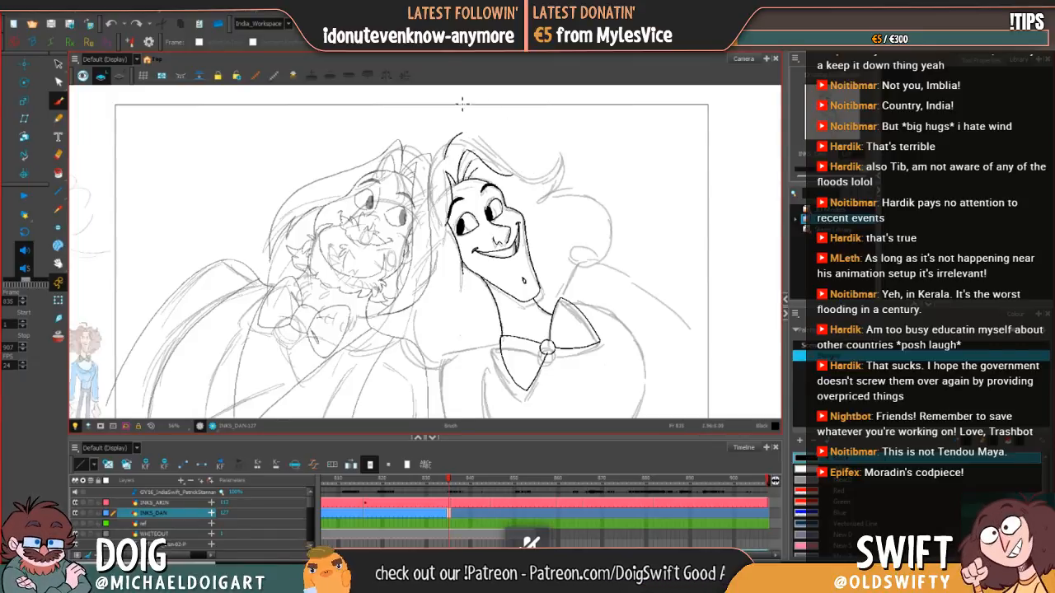
# Step: Ink the long swooping lock from the crown to its flicked, pointed tip and select around its inner edge
pyautogui.moveTo(466, 134)
pyautogui.mouseDown()
pyautogui.moveTo(517, 174)
pyautogui.moveTo(539, 176)
pyautogui.moveTo(560, 154)
pyautogui.moveTo(558, 195)
pyautogui.mouseUp()
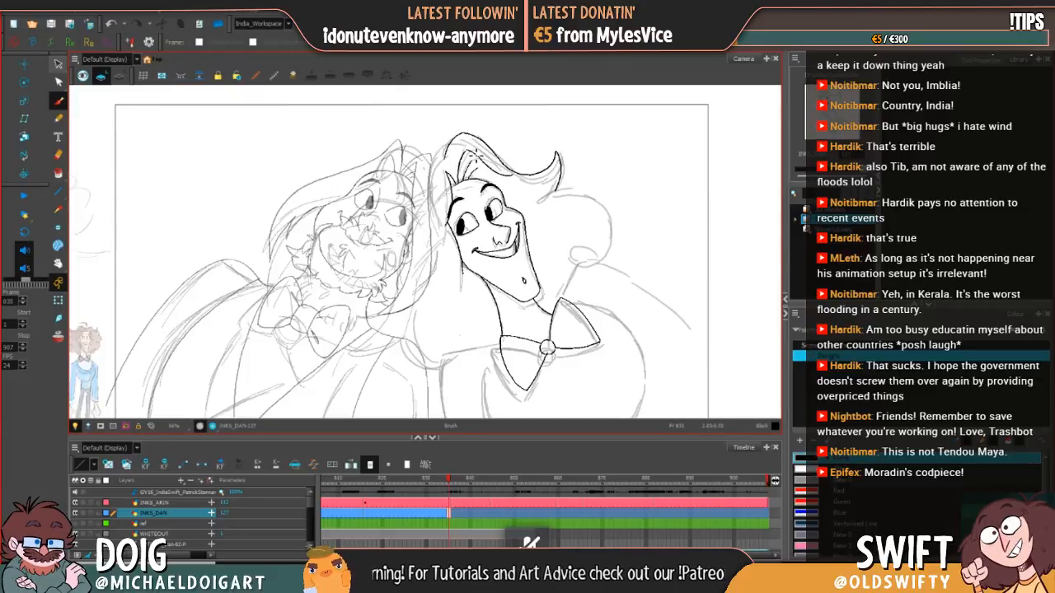
pyautogui.click(59, 63)
pyautogui.moveTo(465, 149)
pyautogui.mouseDown()
pyautogui.moveTo(511, 176)
pyautogui.moveTo(518, 160)
pyautogui.moveTo(522, 179)
pyautogui.mouseUp()
pyautogui.click(548, 145)
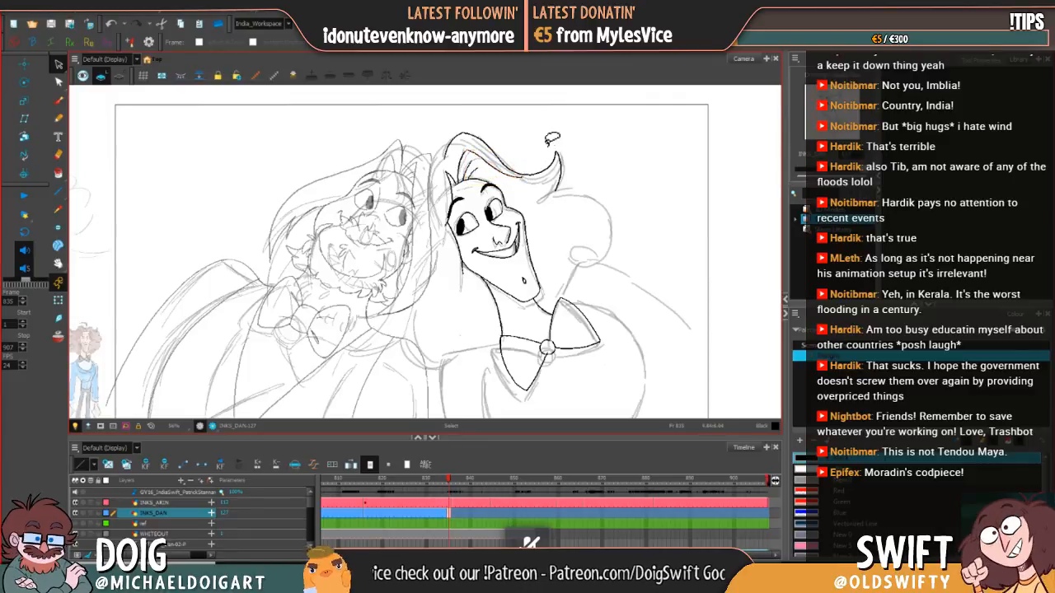
# Step: Ink the large rounded curl of hair below the flicked tip, following the rough sketch
pyautogui.click(59, 99)
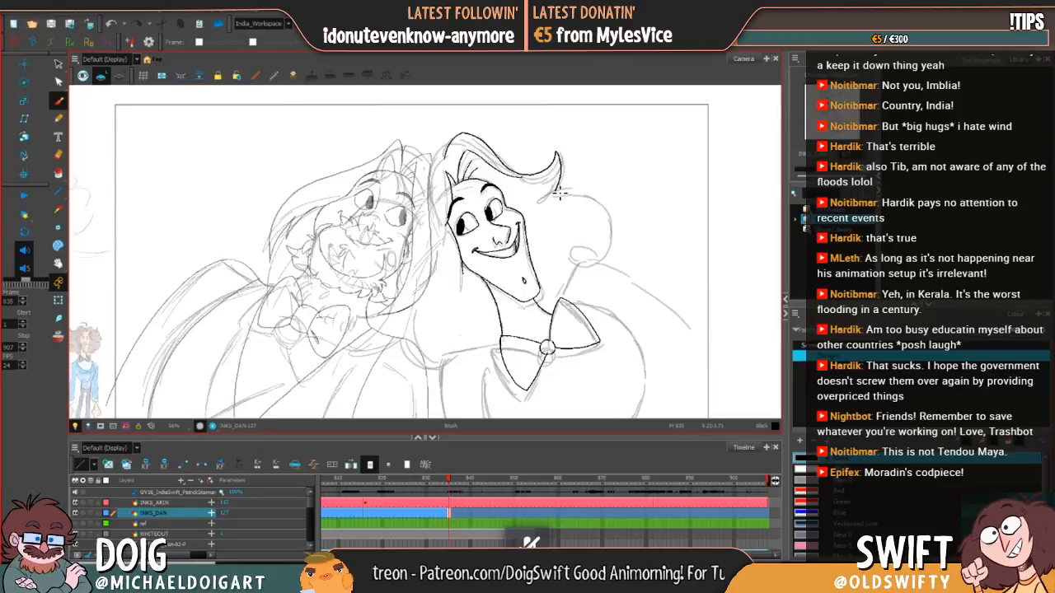
pyautogui.moveTo(542, 202); pyautogui.dragTo(589, 200)
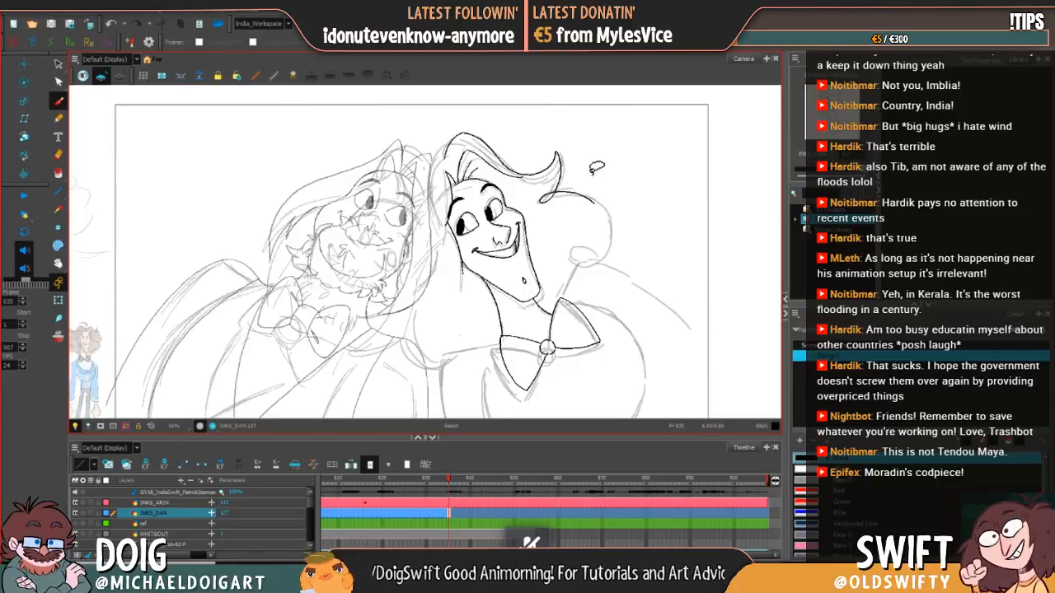
pyautogui.hotkey('ctrl', 'z')
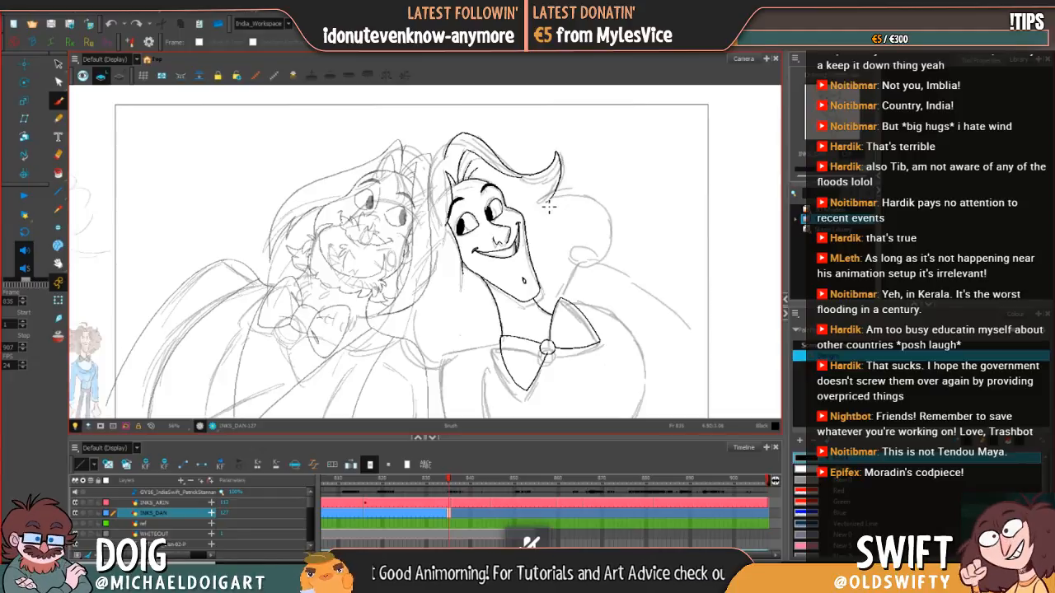
pyautogui.moveTo(540, 201)
pyautogui.mouseDown()
pyautogui.moveTo(602, 206)
pyautogui.moveTo(615, 237)
pyautogui.moveTo(604, 265)
pyautogui.moveTo(602, 236)
pyautogui.mouseUp()
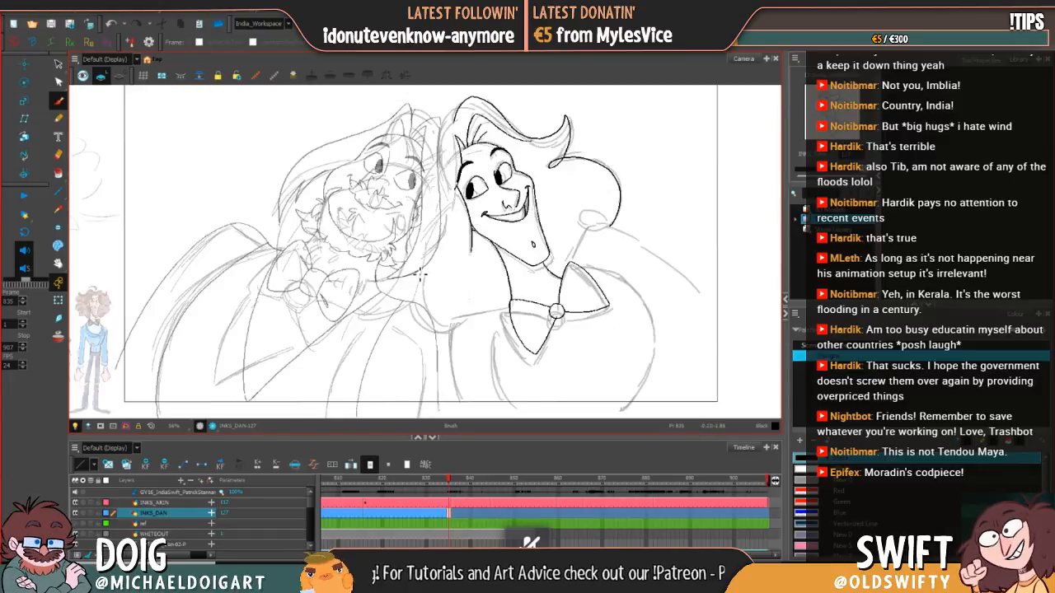
# Step: Ink the rounded curve between the two characters, beside the right-hand character's neck
pyautogui.moveTo(411, 279)
pyautogui.mouseDown()
pyautogui.moveTo(417, 313)
pyautogui.moveTo(445, 333)
pyautogui.mouseUp()
pyautogui.hotkey('ctrl', 'z')
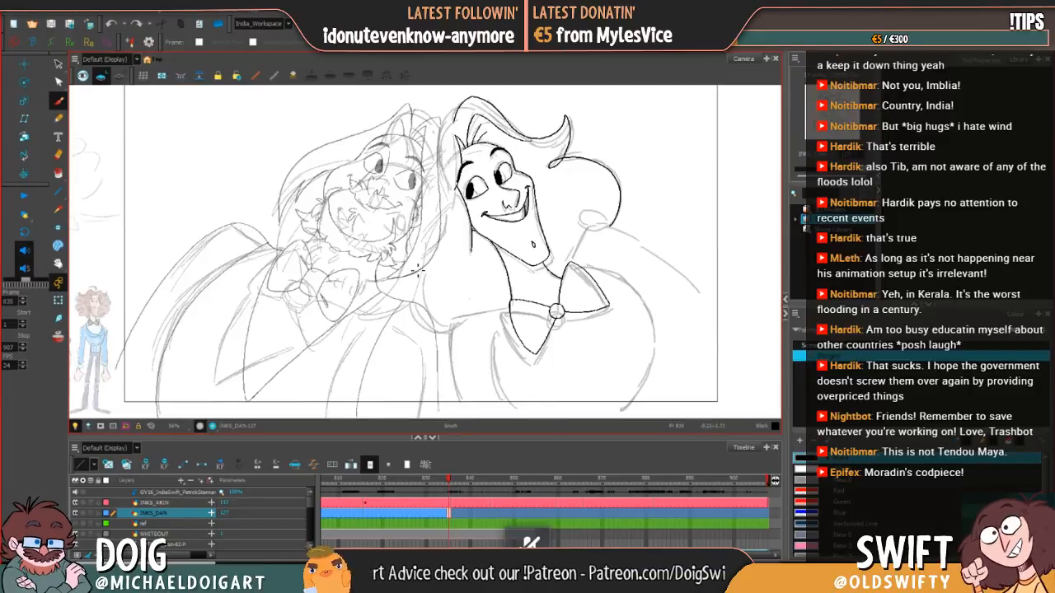
pyautogui.moveTo(414, 268); pyautogui.dragTo(427, 329)
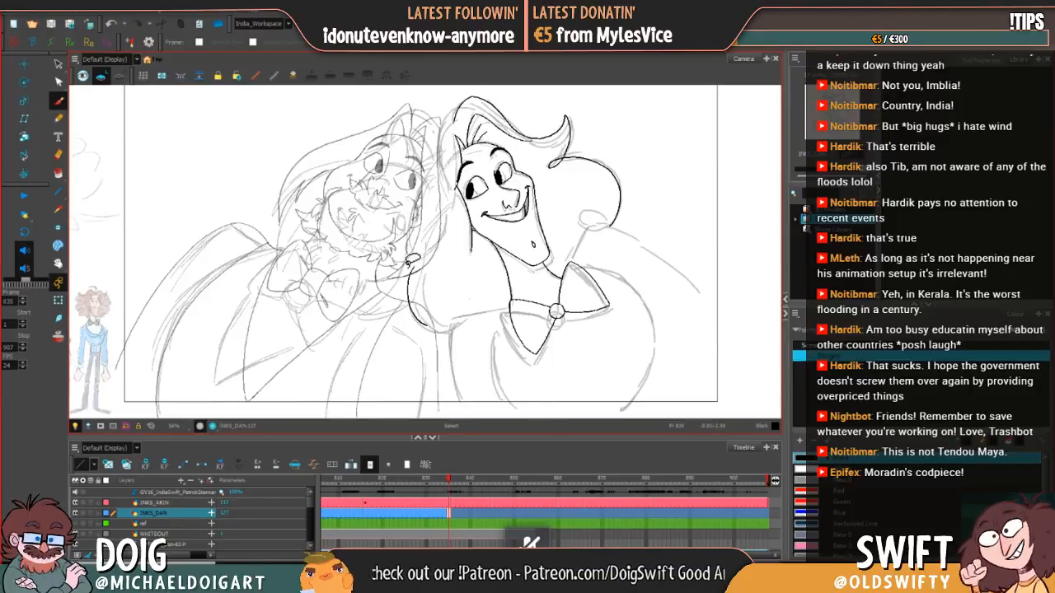
pyautogui.hotkey('ctrl', 'z')
pyautogui.moveTo(408, 279)
pyautogui.mouseDown()
pyautogui.moveTo(416, 320)
pyautogui.moveTo(463, 332)
pyautogui.mouseUp()
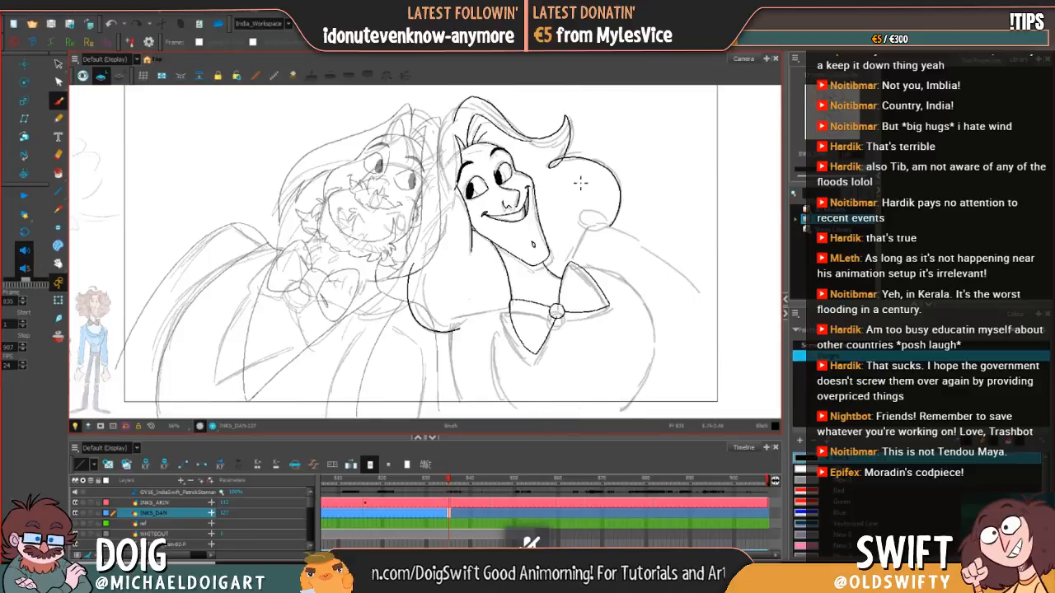
# Step: Ink the thin curved stray strand standing up from the crown, using the previous drawing as a guide
pyautogui.moveTo(547, 199); pyautogui.dragTo(533, 245)
pyautogui.press(',')
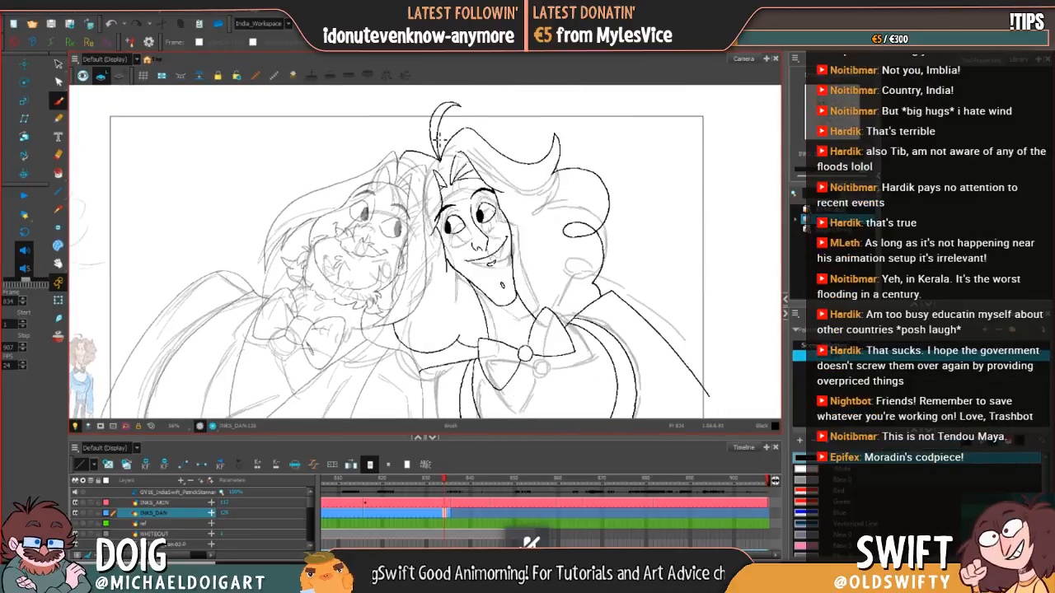
pyautogui.press('.')
pyautogui.moveTo(443, 173)
pyautogui.mouseDown()
pyautogui.moveTo(434, 132)
pyautogui.moveTo(465, 106)
pyautogui.moveTo(432, 132)
pyautogui.moveTo(438, 171)
pyautogui.moveTo(470, 196)
pyautogui.mouseUp()
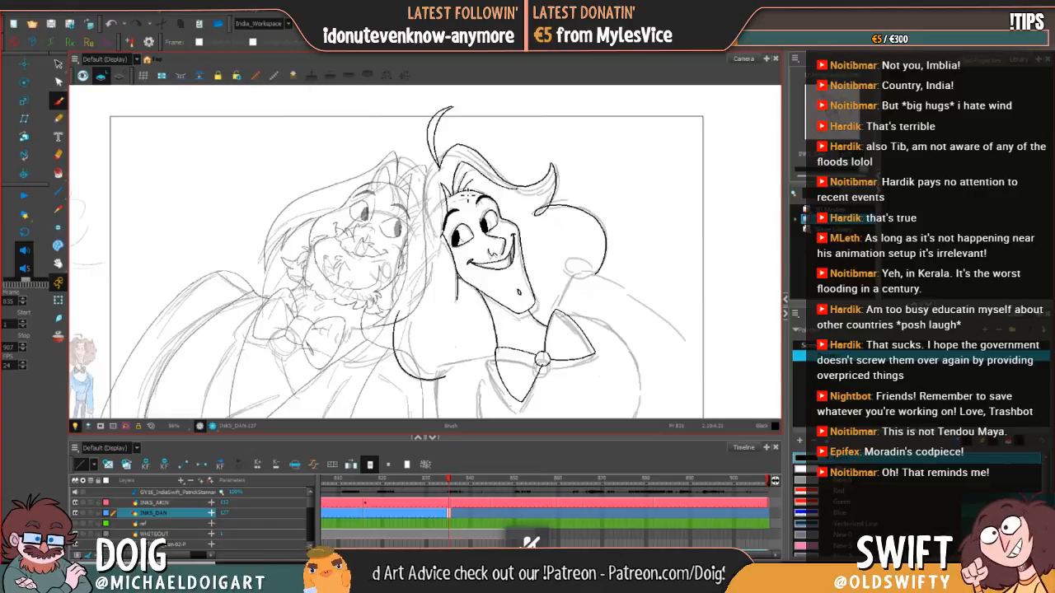
# Step: Adjust the placement of the stray strand on the crown and check it against the previous drawing
pyautogui.click(58, 63)
pyautogui.click(451, 105)
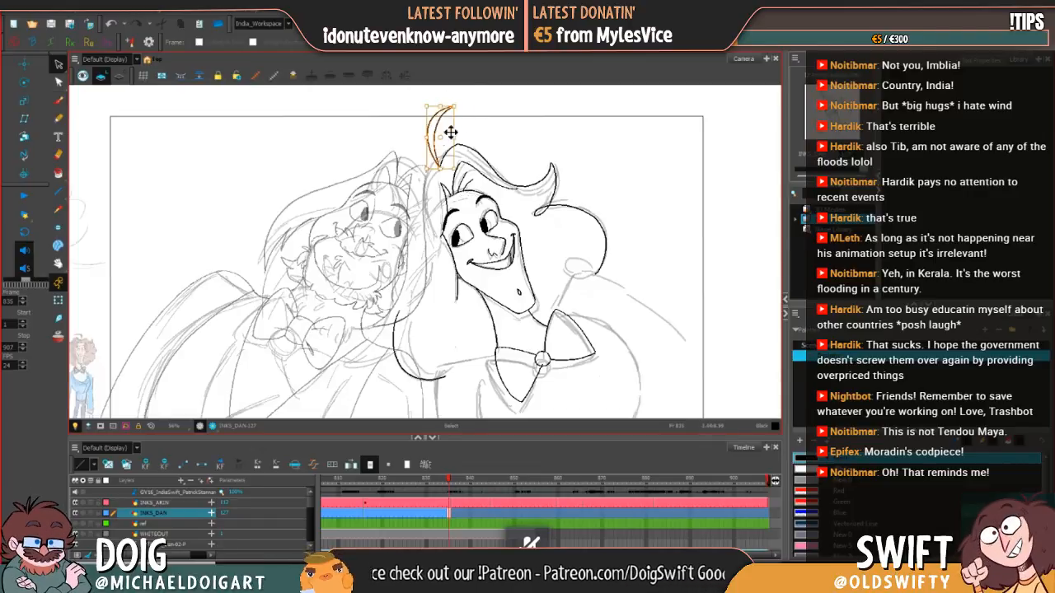
pyautogui.moveTo(451, 105)
pyautogui.mouseDown()
pyautogui.moveTo(459, 101)
pyautogui.moveTo(437, 128)
pyautogui.mouseUp()
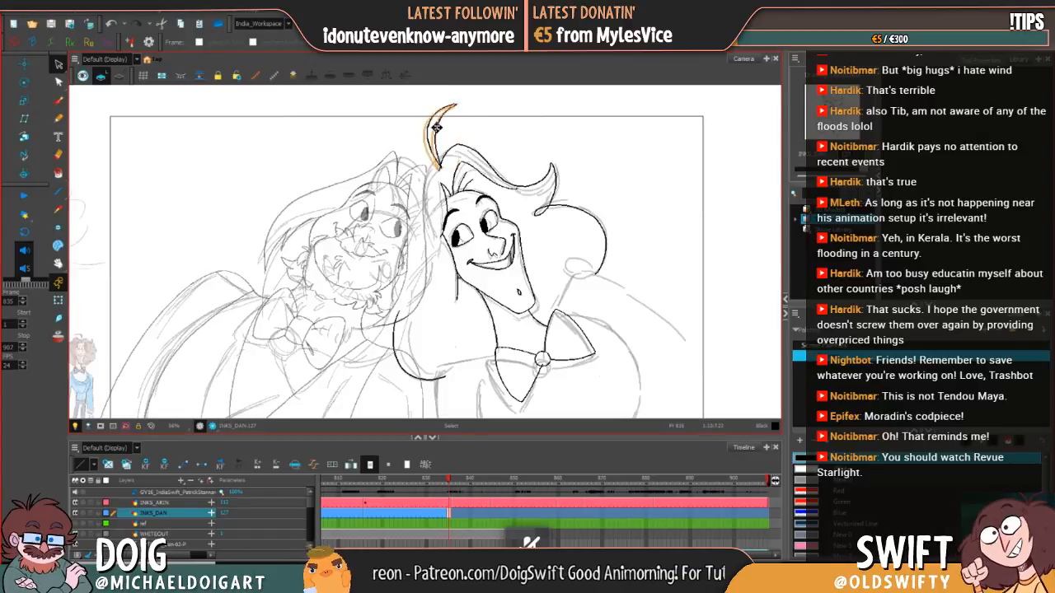
pyautogui.press(',')
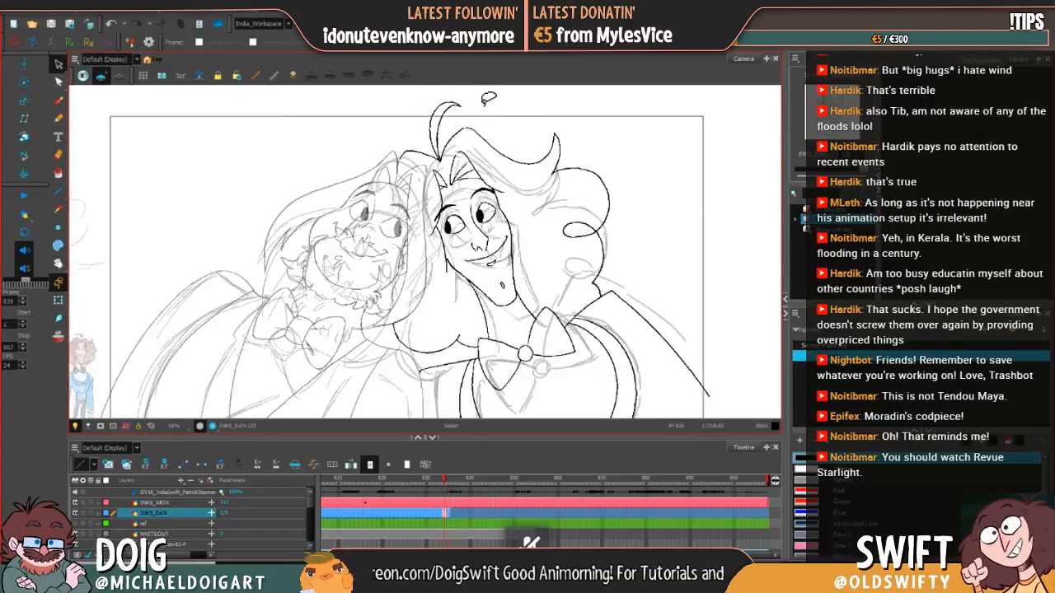
pyautogui.press('.')
pyautogui.press(',')
pyautogui.press('.')
pyautogui.press(',')
pyautogui.press('.')
pyautogui.press(',')
pyautogui.press('.')
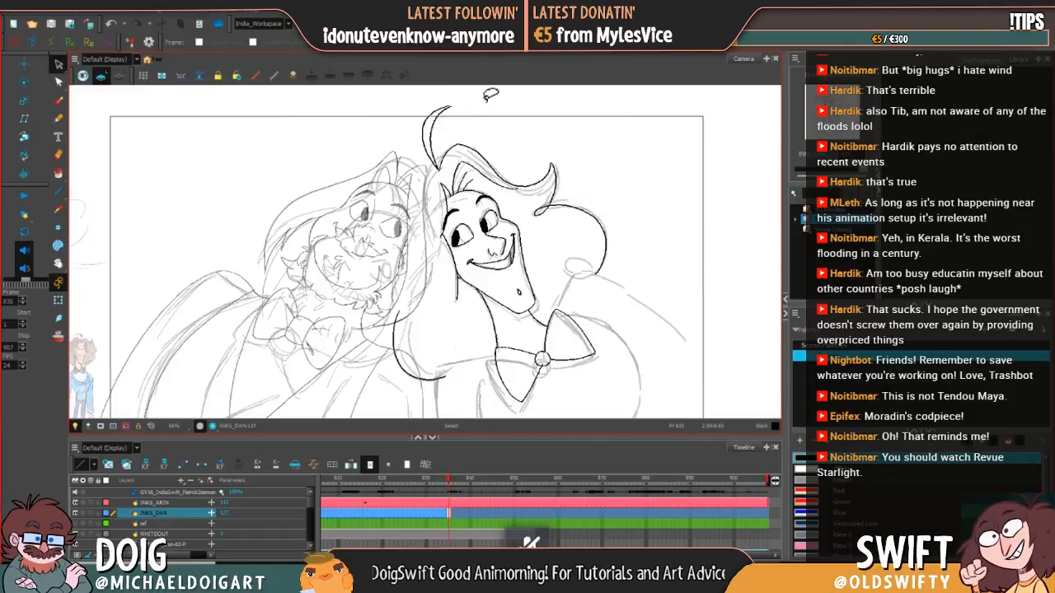
# Step: Ink the short arched hair line from the base of the stray strand towards the left-hand character's head
pyautogui.click(57, 101)
pyautogui.press(',')
pyautogui.press('.')
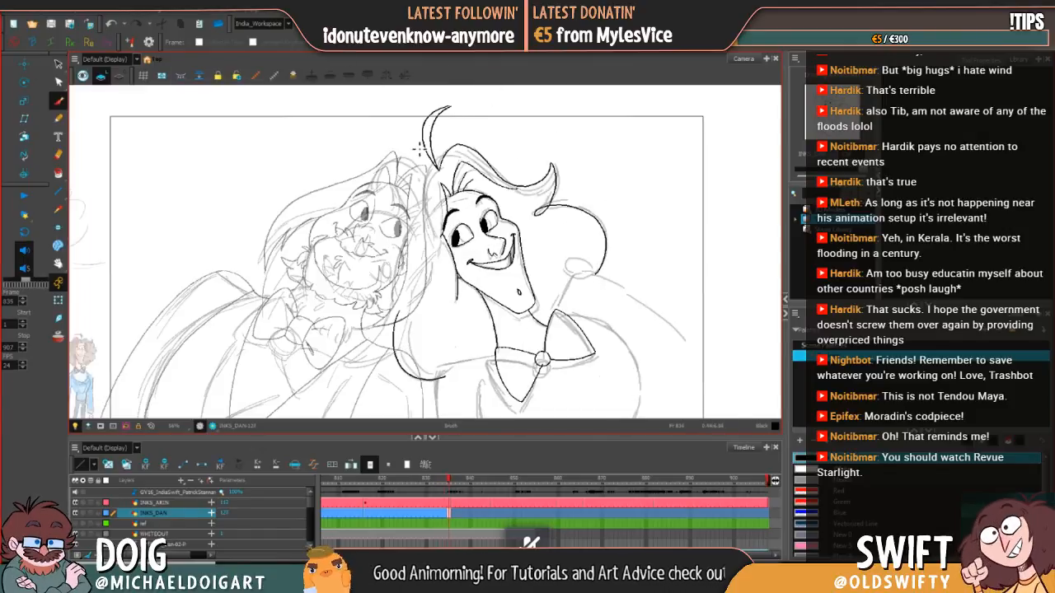
pyautogui.press(',')
pyautogui.press('.')
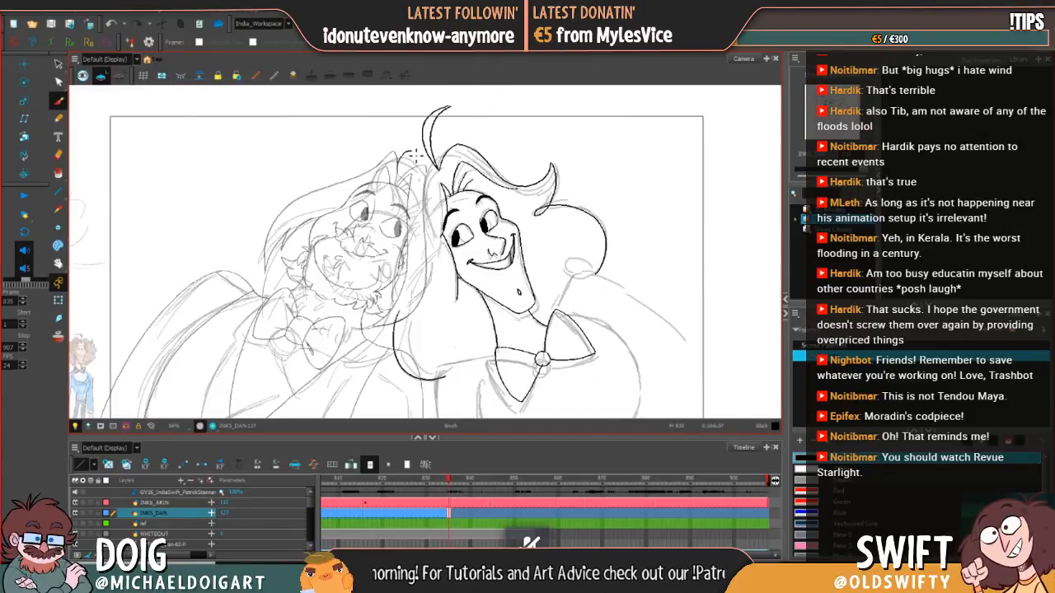
pyautogui.press(',')
pyautogui.press('.')
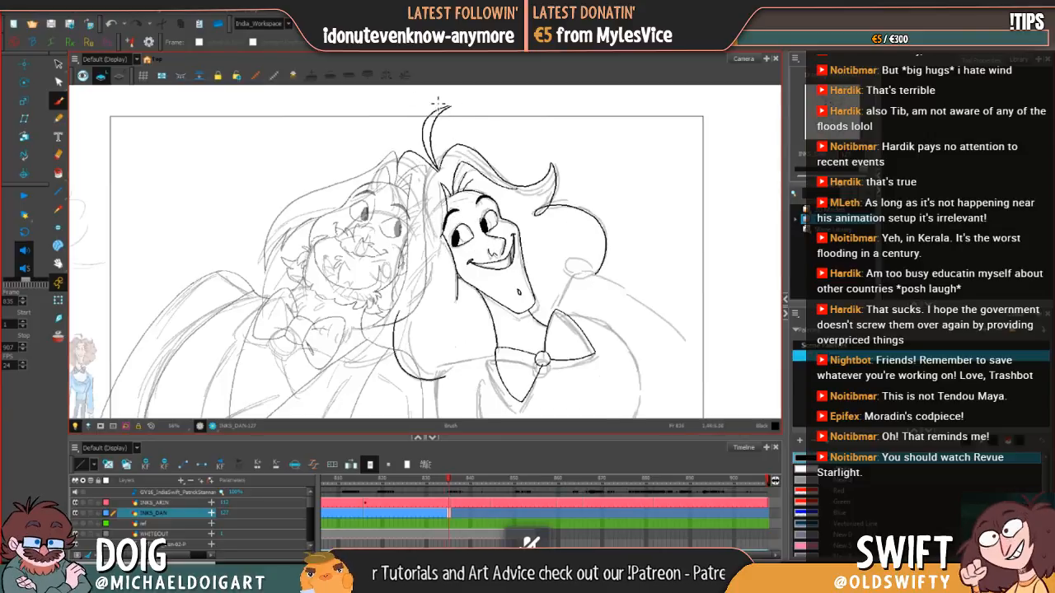
# Step: Select around the arched hair line at the parting and compare it with the previous drawing
pyautogui.hotkey('alt', 's')
pyautogui.moveTo(395, 148)
pyautogui.mouseDown()
pyautogui.moveTo(441, 173)
pyautogui.moveTo(451, 168)
pyautogui.mouseUp()
pyautogui.press(',')
pyautogui.press('.')
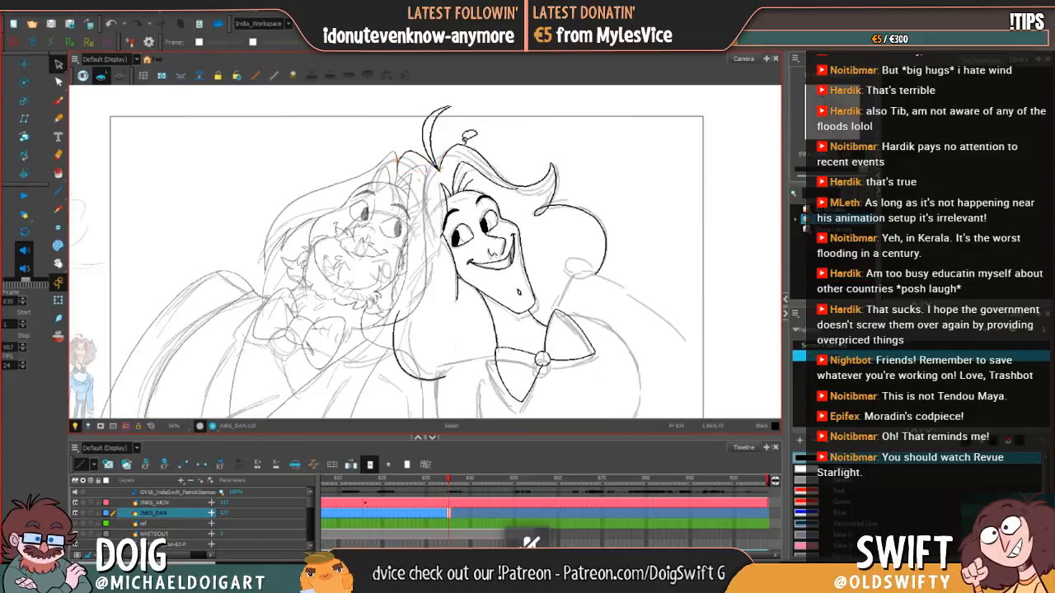
pyautogui.press(',')
pyautogui.press('.')
pyautogui.press(',')
pyautogui.press('.')
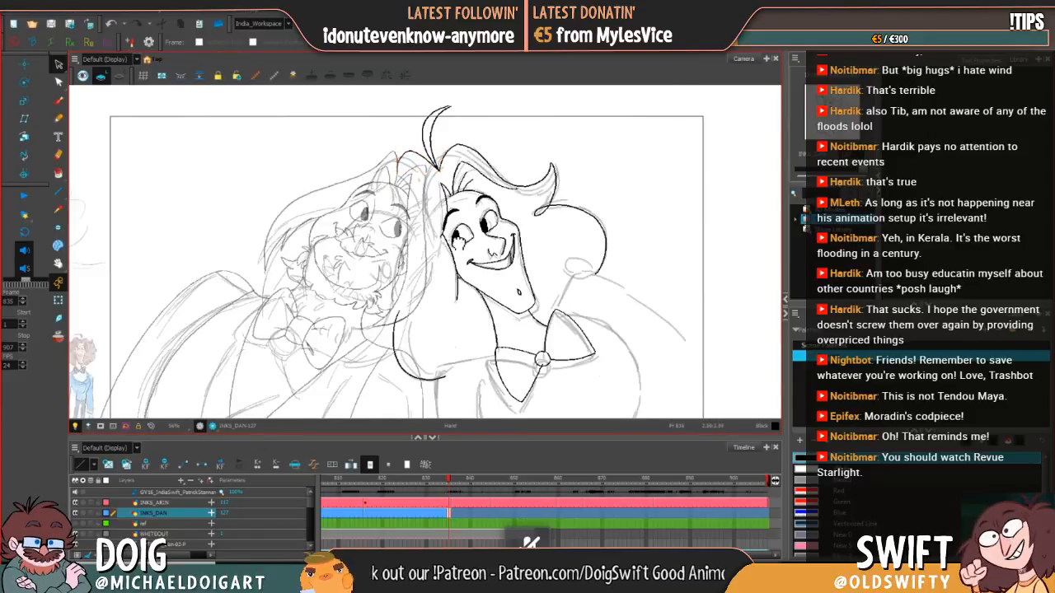
# Step: Select and adjust the short line beside the right-hand character's cheek and jaw, checking it against the previous drawing
pyautogui.moveTo(459, 240); pyautogui.dragTo(430, 211)
pyautogui.press(',')
pyautogui.press('.')
pyautogui.moveTo(422, 201)
pyautogui.mouseDown()
pyautogui.moveTo(435, 233)
pyautogui.moveTo(429, 256)
pyautogui.mouseUp()
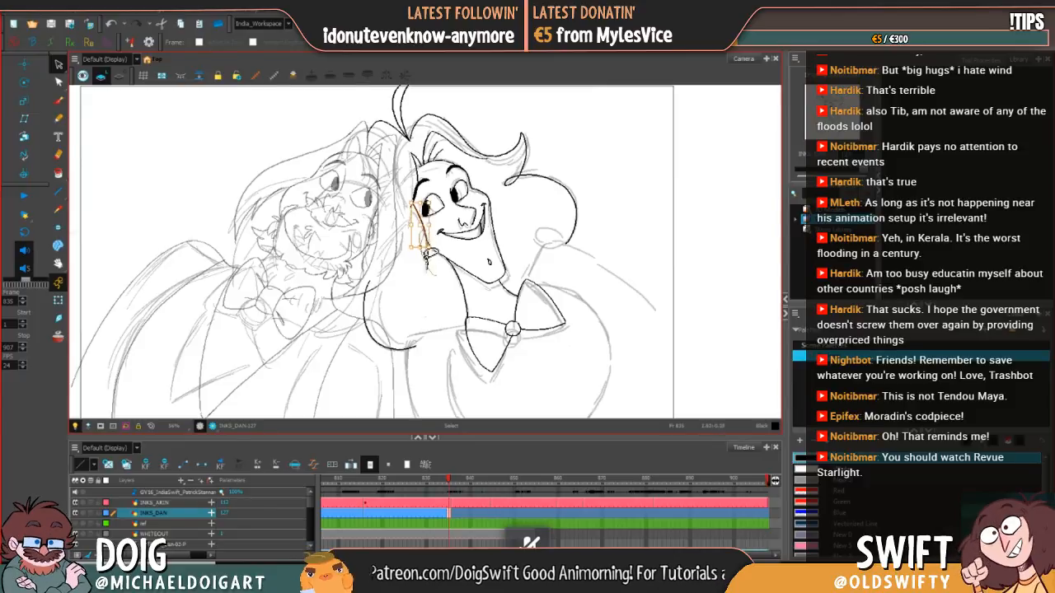
pyautogui.click(426, 257)
pyautogui.moveTo(427, 257); pyautogui.dragTo(428, 264)
pyautogui.press(',')
pyautogui.press('.')
pyautogui.press(',')
pyautogui.press('.')
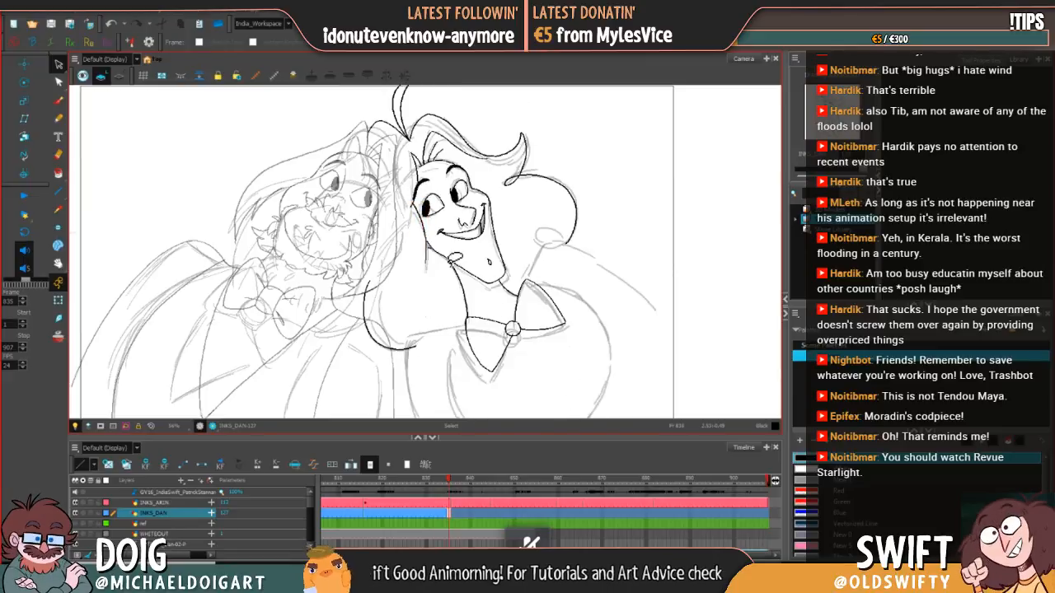
pyautogui.press(',')
pyautogui.press('.')
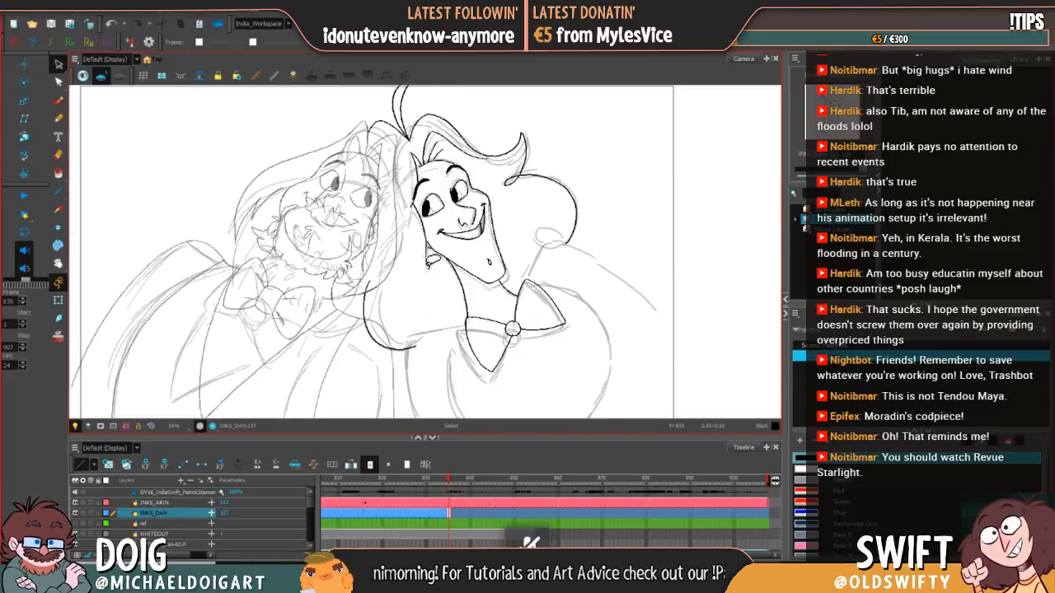
# Step: Select the short line beside the right-hand character's jaw, undo its last adjustment and check it against the previous drawing
pyautogui.click(431, 247)
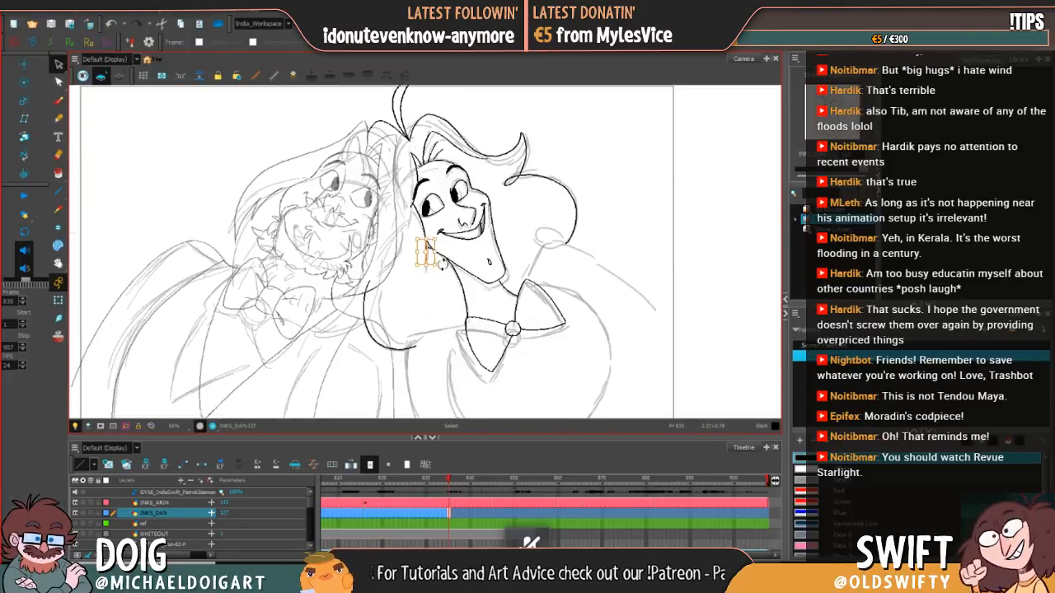
pyautogui.press(',')
pyautogui.press('.')
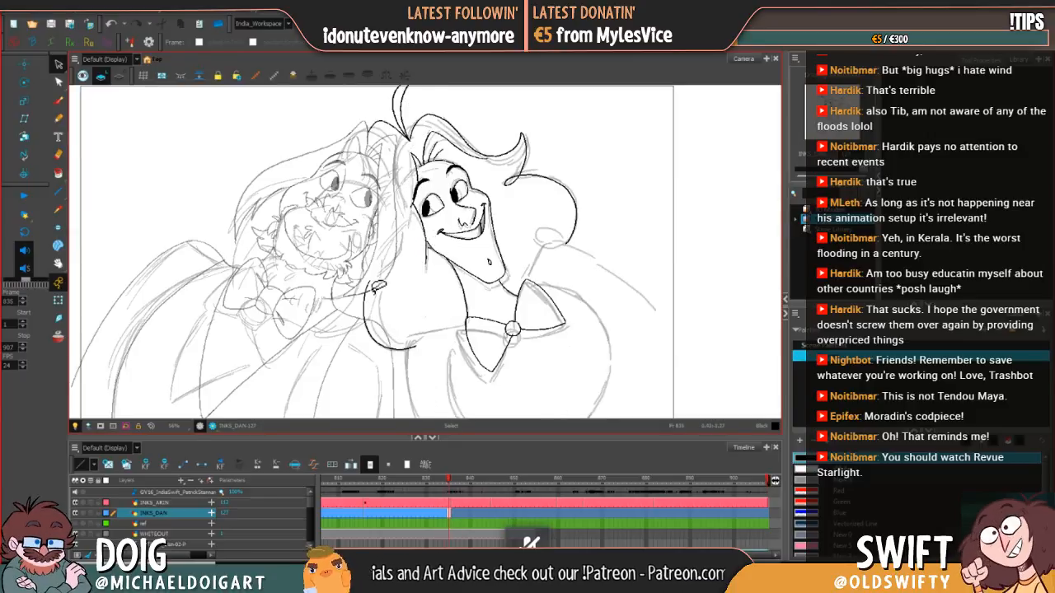
pyautogui.hotkey('ctrl', 'z')
pyautogui.press(',')
pyautogui.press('.')
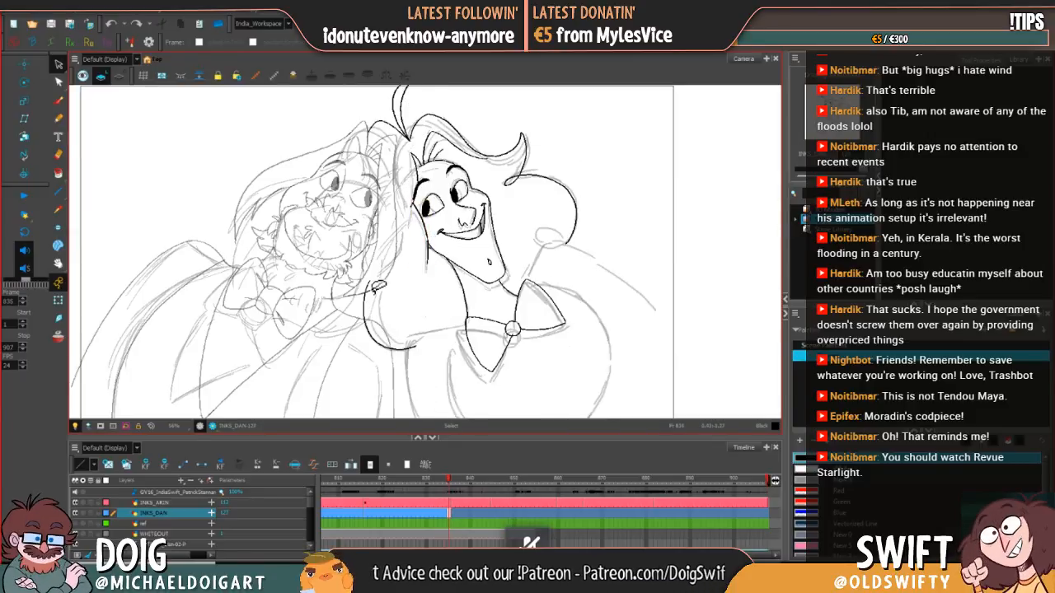
# Step: Shorten the small vertical line beside the right-hand character's jaw slightly at its lower end and compare it with the previous drawing
pyautogui.click(422, 229)
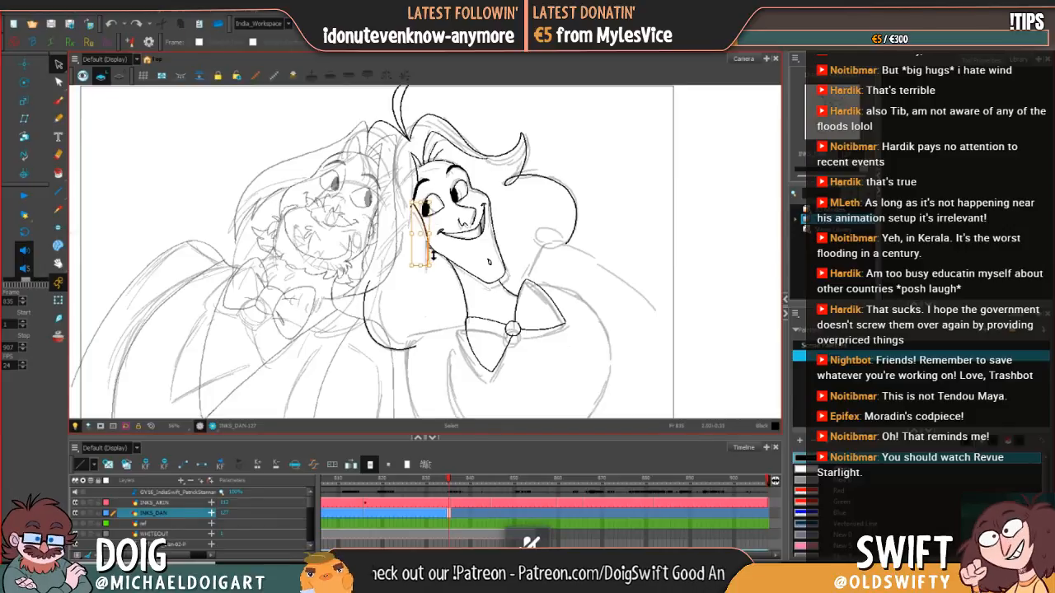
pyautogui.press(',')
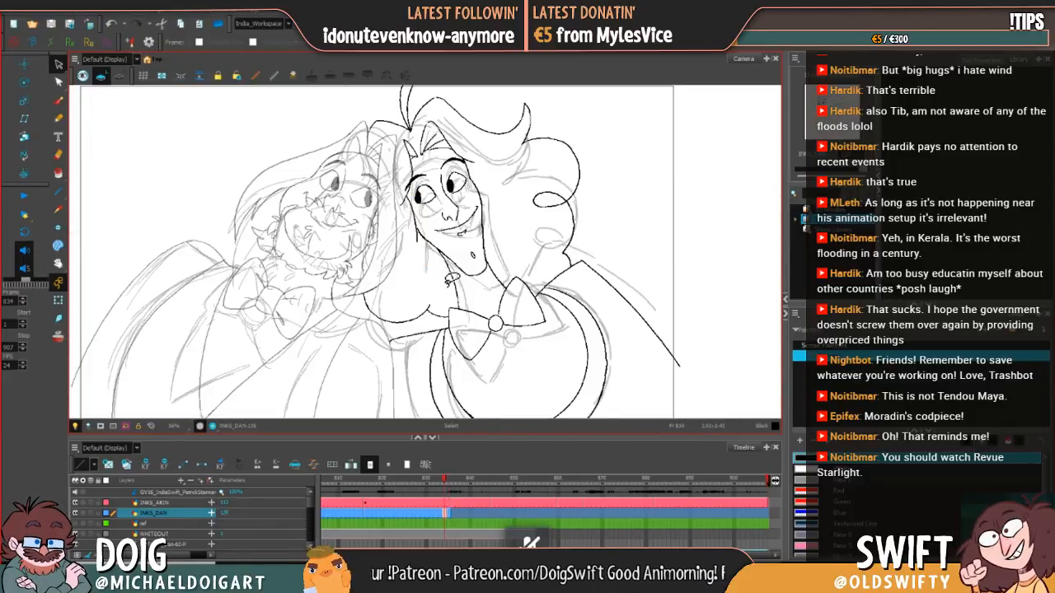
pyautogui.press('.')
pyautogui.press(',')
pyautogui.press('.')
pyautogui.click(427, 260)
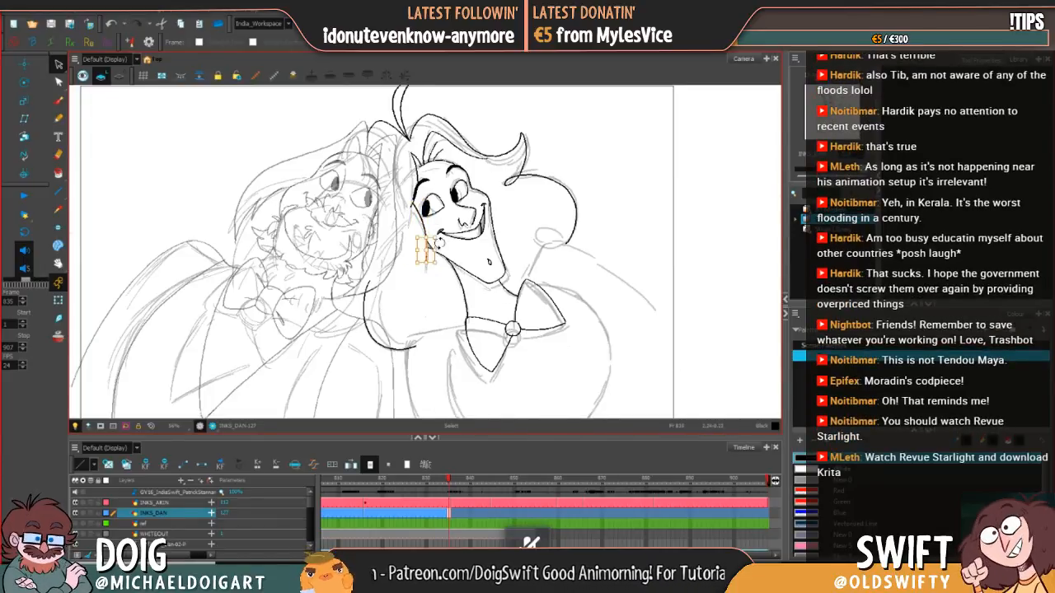
pyautogui.moveTo(426, 263); pyautogui.dragTo(427, 258)
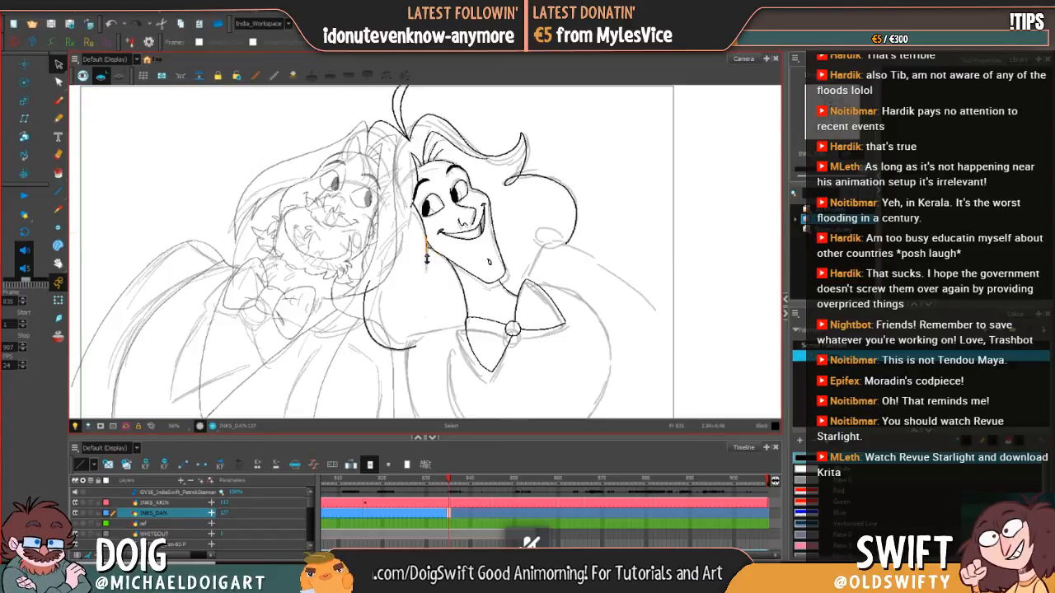
pyautogui.click(435, 287)
pyautogui.press(',')
pyautogui.press('.')
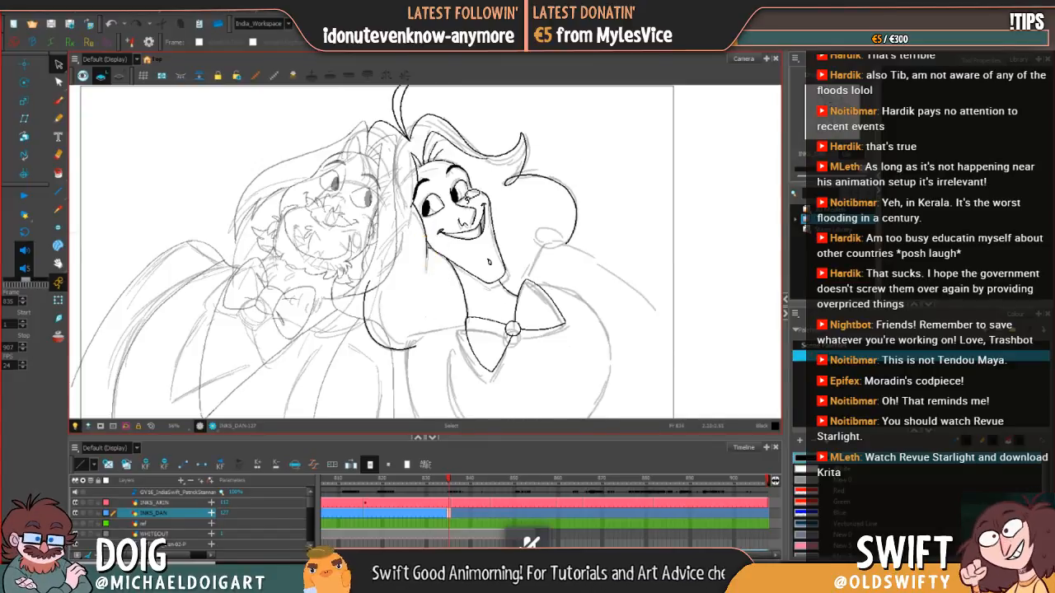
# Step: Compare the right-hand character's inked face and hair with the previous drawing by flipping between the two frames
pyautogui.press(',')
pyautogui.press('.')
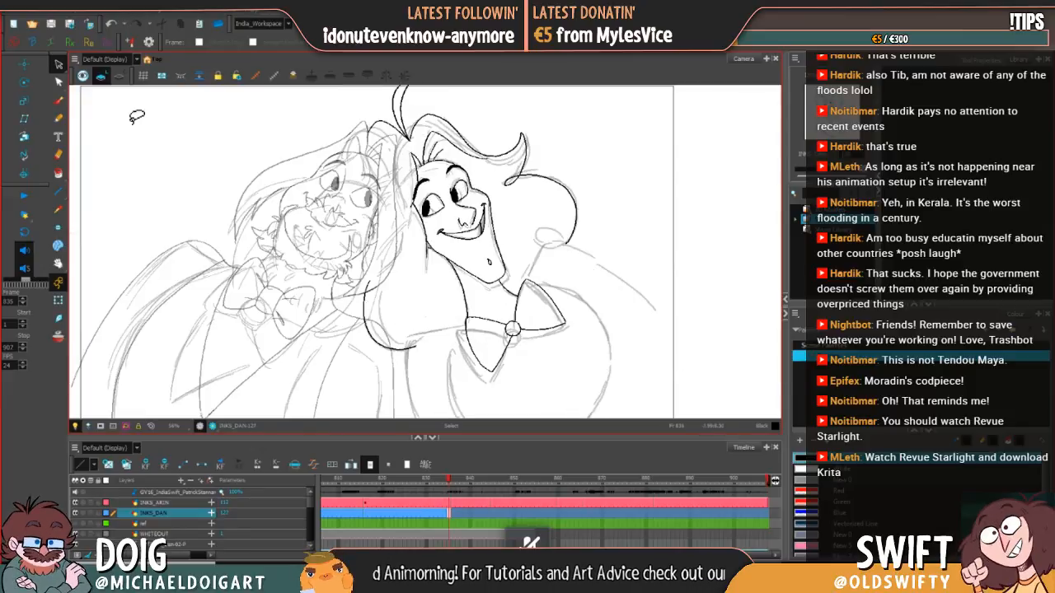
pyautogui.press(',')
pyautogui.press('.')
pyautogui.press(',')
pyautogui.press('.')
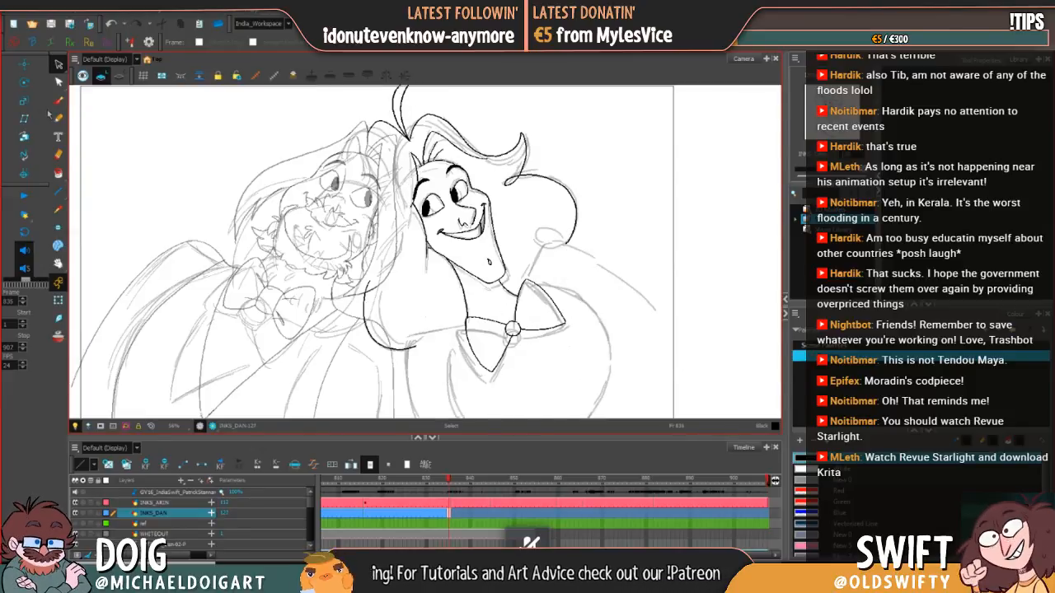
pyautogui.click(58, 102)
pyautogui.press(',')
pyautogui.press('.')
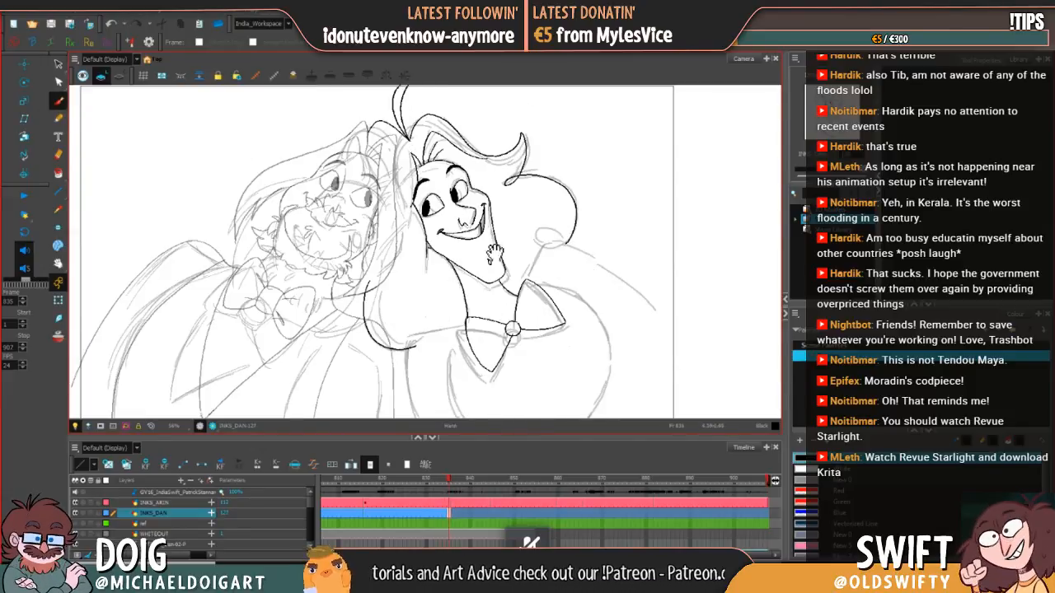
pyautogui.moveTo(482, 286); pyautogui.dragTo(462, 250)
pyautogui.press(',')
pyautogui.press('.')
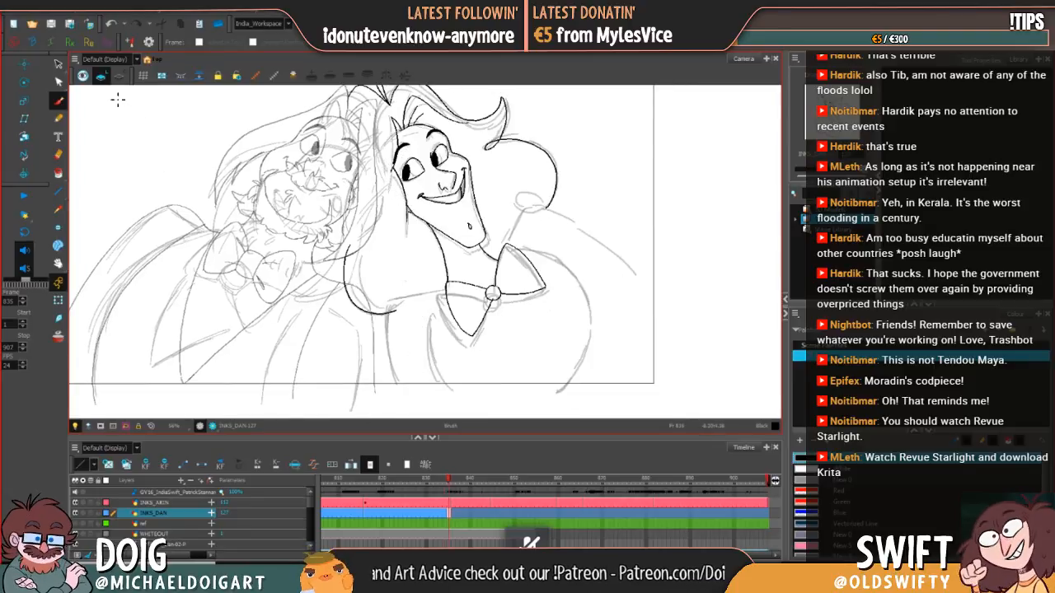
# Step: Select the lower hair curve between the two characters, shift it slightly and check it against the previous drawing
pyautogui.click(58, 64)
pyautogui.moveTo(395, 284)
pyautogui.mouseDown()
pyautogui.moveTo(346, 288)
pyautogui.moveTo(388, 329)
pyautogui.moveTo(334, 305)
pyautogui.mouseUp()
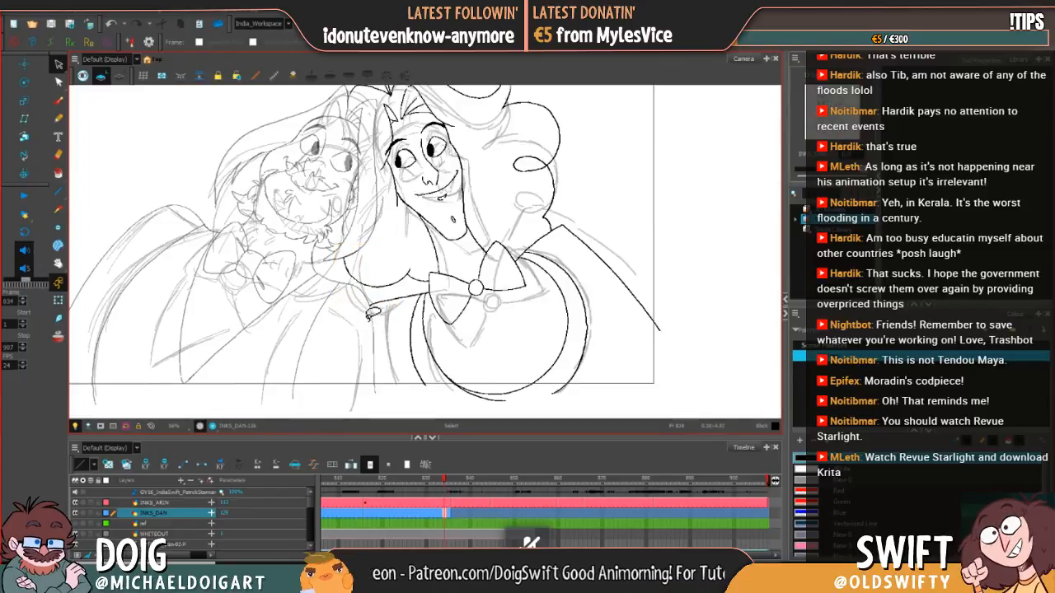
pyautogui.press('.')
pyautogui.press('.')
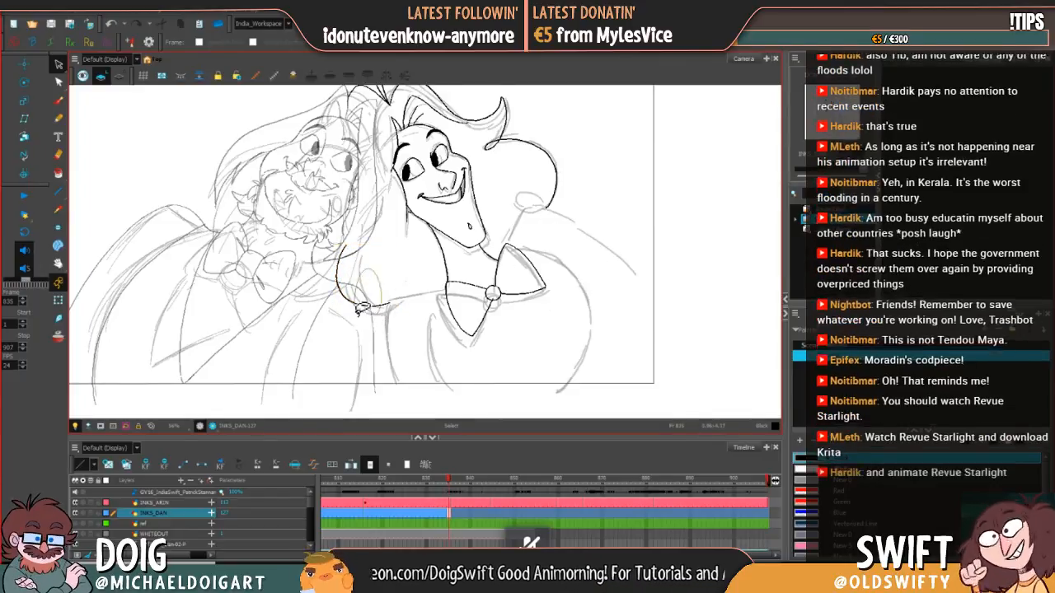
pyautogui.click(377, 300)
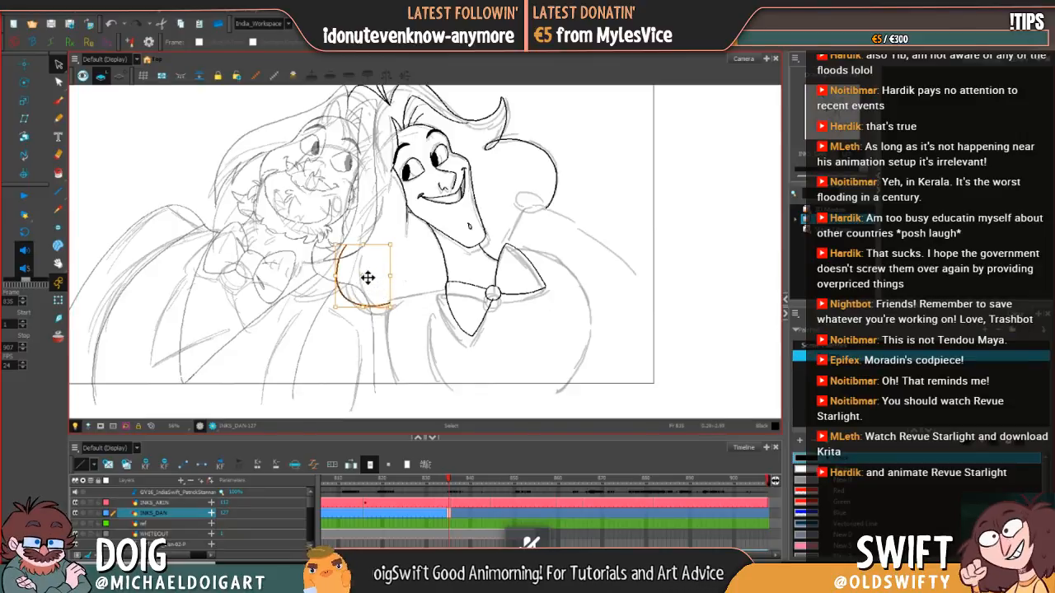
pyautogui.moveTo(365, 277); pyautogui.dragTo(370, 276)
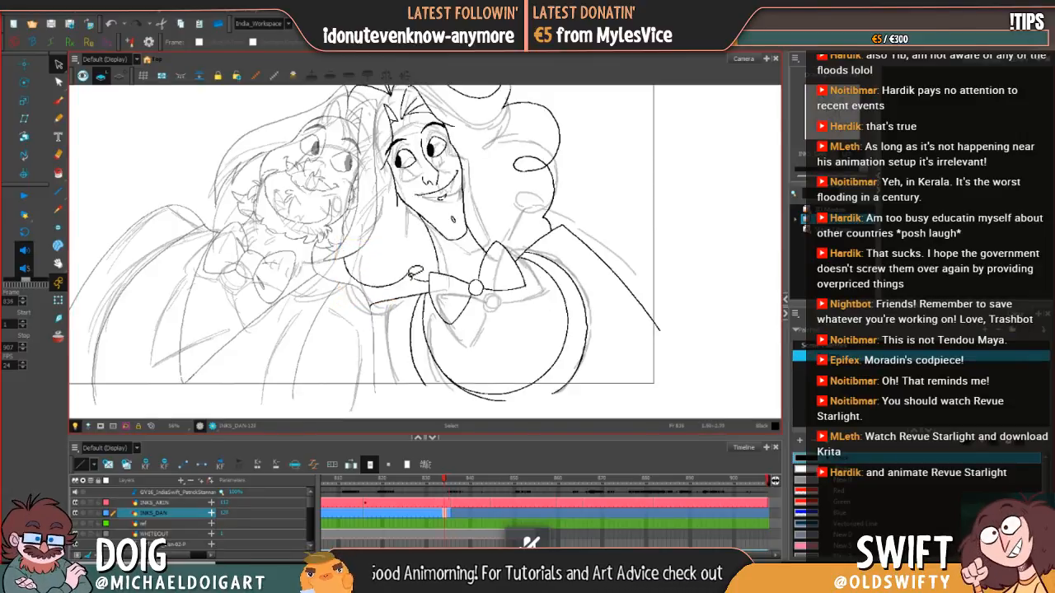
pyautogui.press('.')
pyautogui.press('.')
# Step: Stretch the lower hair curve between the characters slightly downward to follow the sketch
pyautogui.click(379, 287)
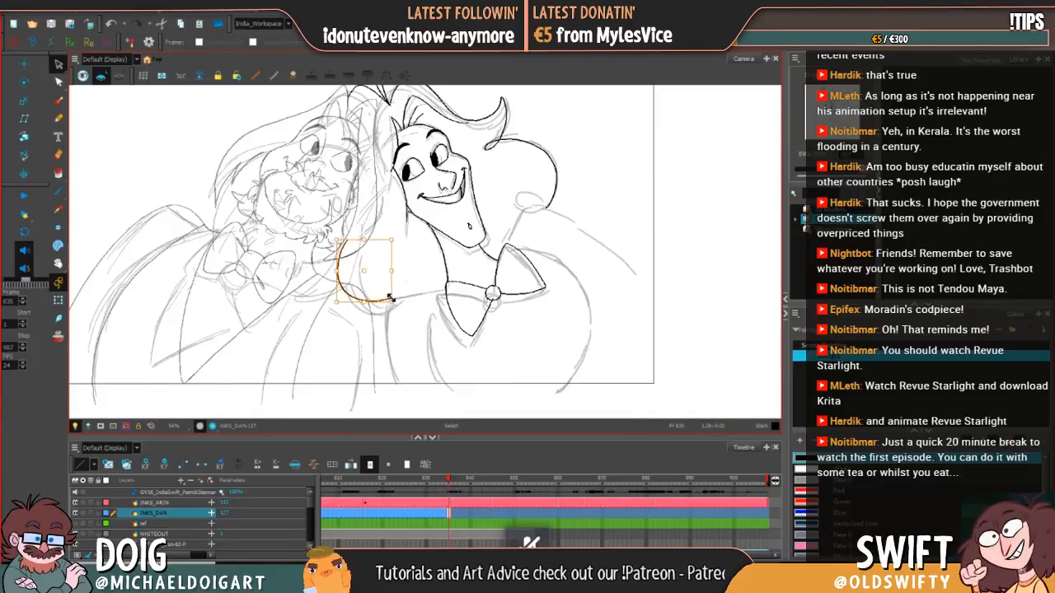
pyautogui.moveTo(390, 295); pyautogui.dragTo(391, 305)
pyautogui.click(409, 290)
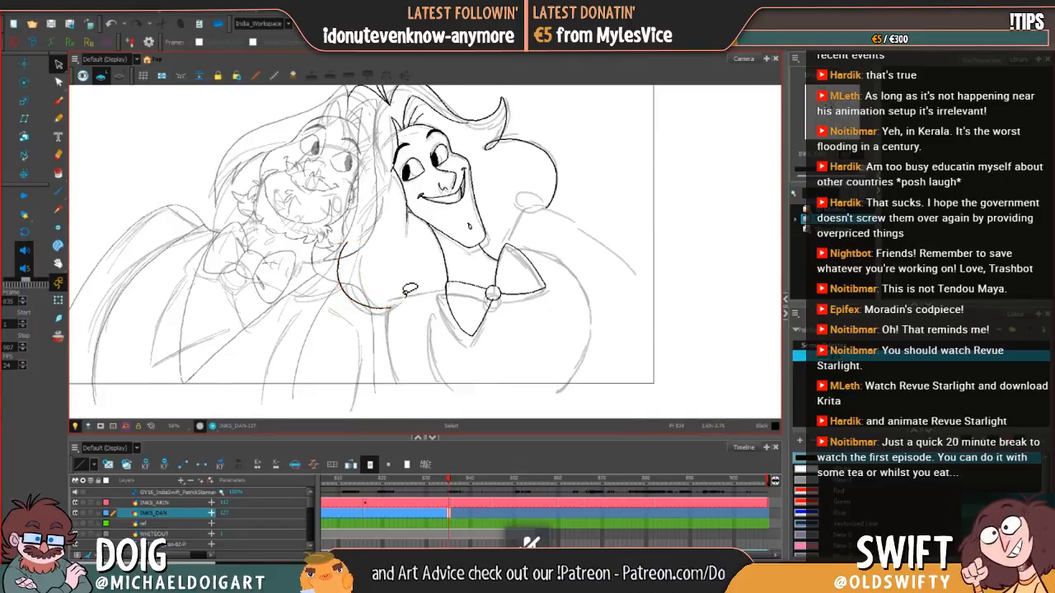
pyautogui.press('.')
# Step: Return to the Brush and compare the bow tie and shoulder area with the previous drawing
pyautogui.click(57, 100)
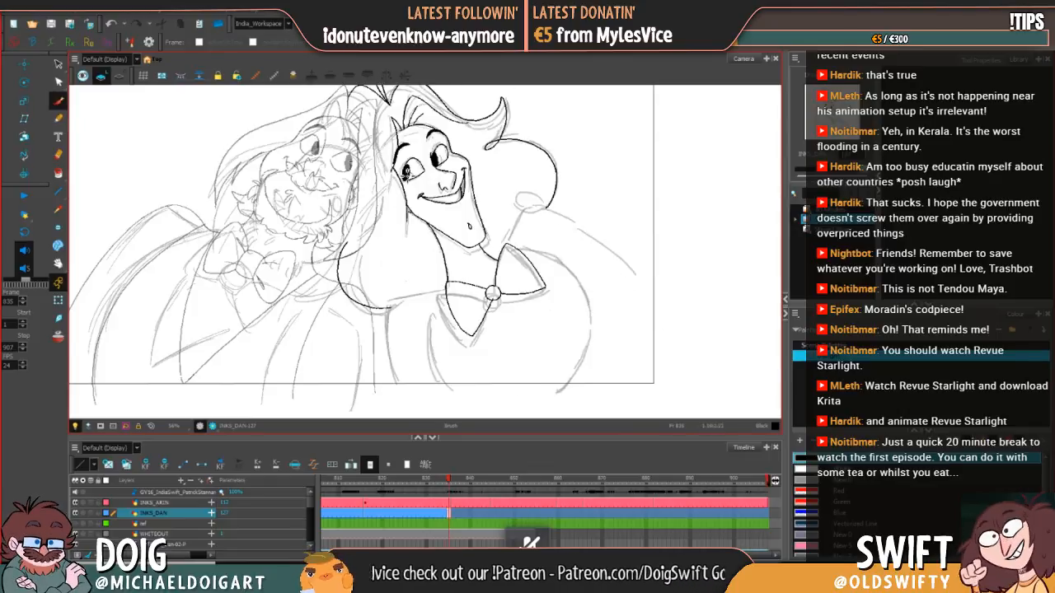
pyautogui.press('.')
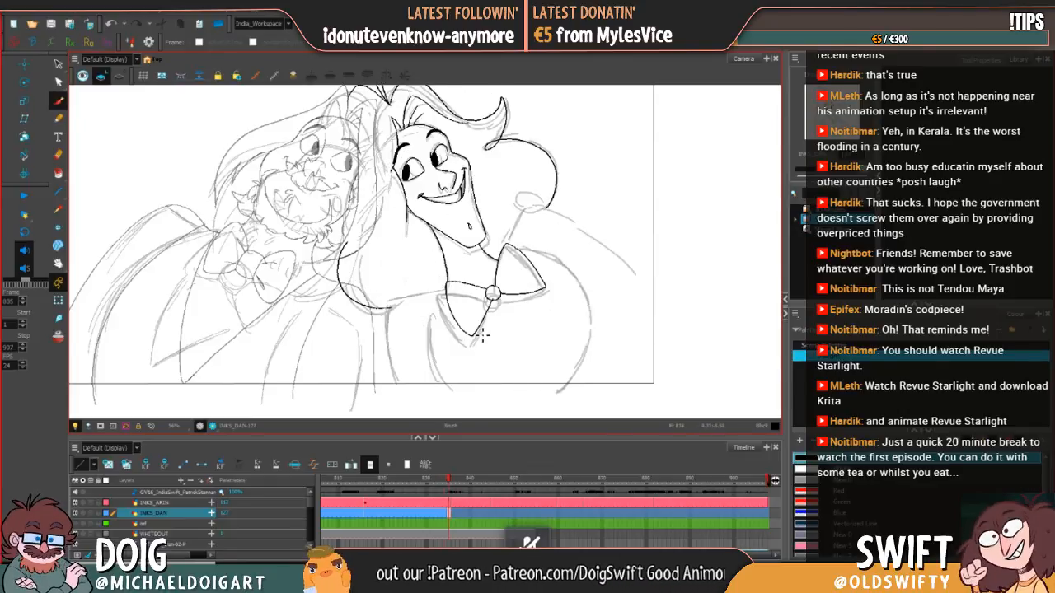
pyautogui.press('.')
pyautogui.press('.')
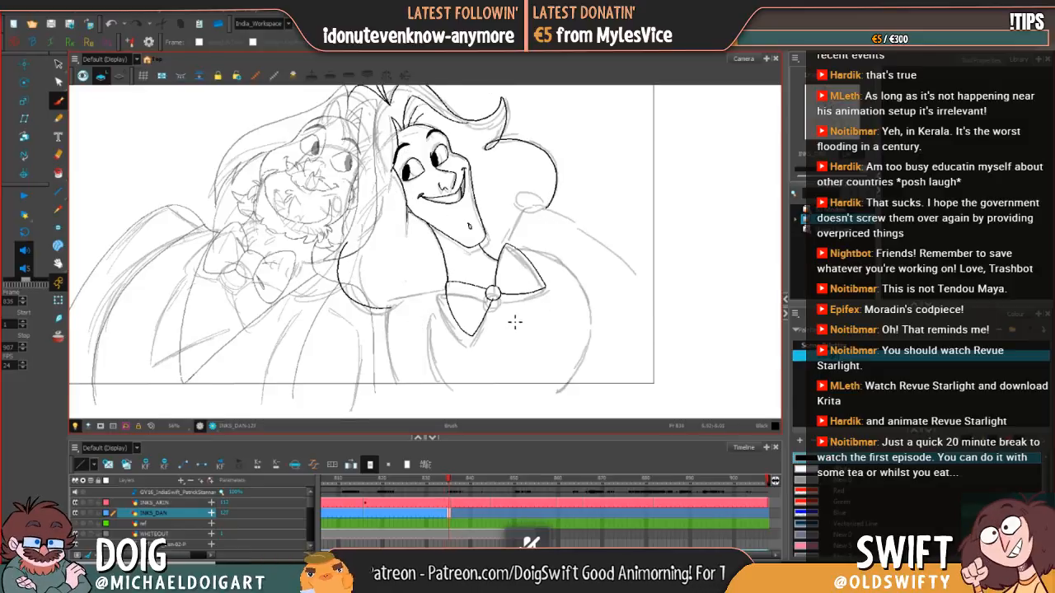
pyautogui.moveTo(517, 324)
pyautogui.mouseDown()
pyautogui.moveTo(430, 356)
pyautogui.moveTo(444, 338)
pyautogui.mouseUp()
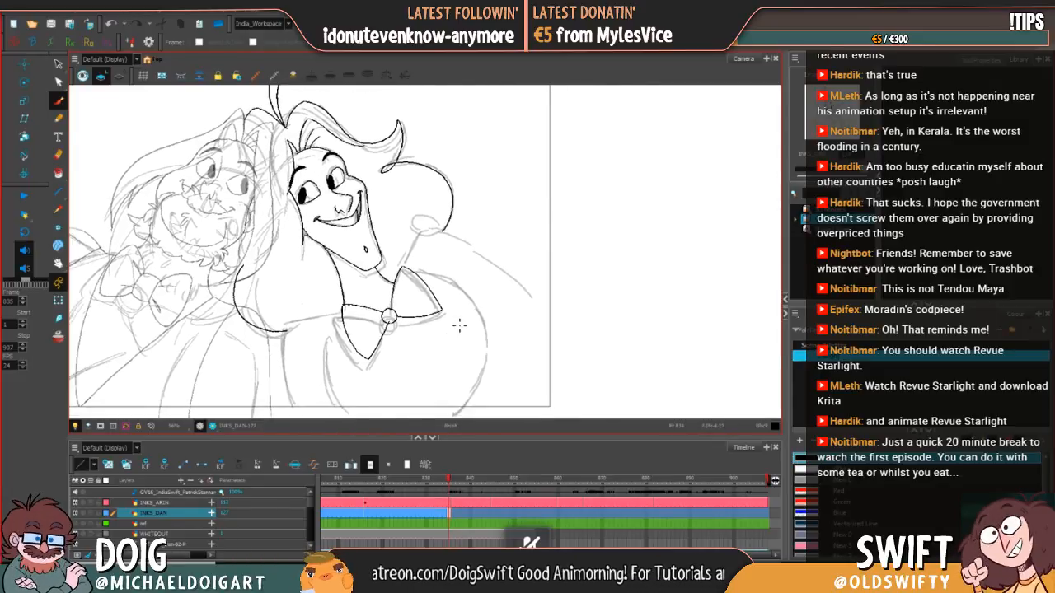
pyautogui.press('.')
# Step: Try to ink the short collar line from the bow tie's upper corner up to the right-hand character's shoulder
pyautogui.press('.')
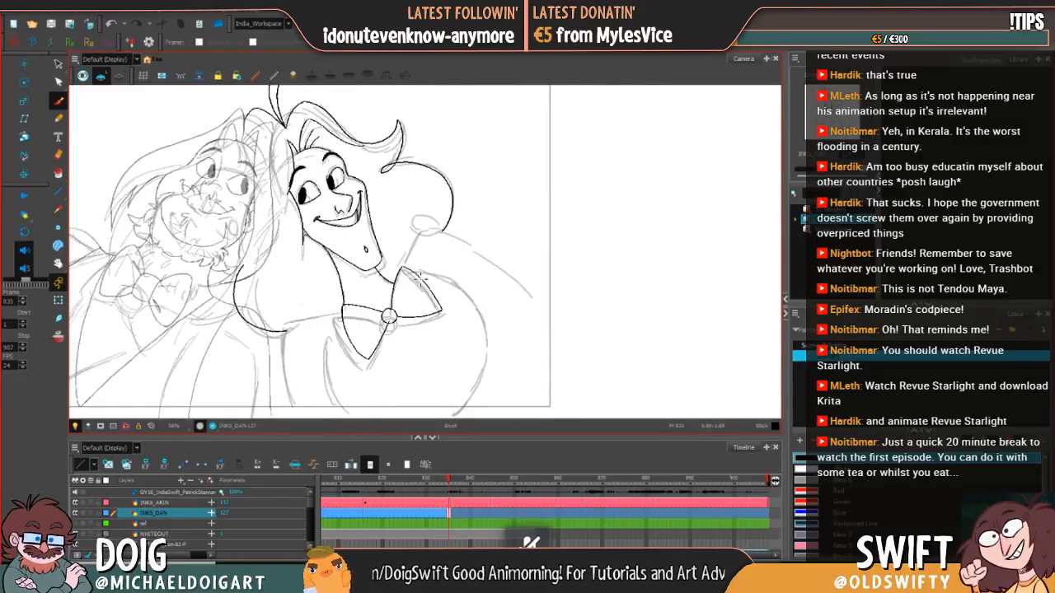
pyautogui.press('.')
pyautogui.press('.')
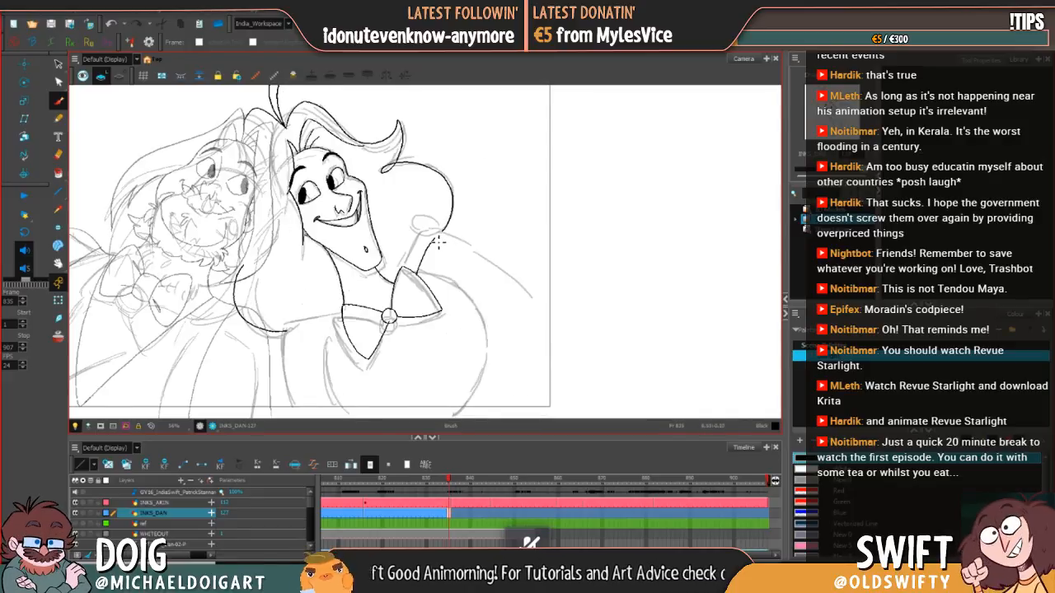
pyautogui.press('.')
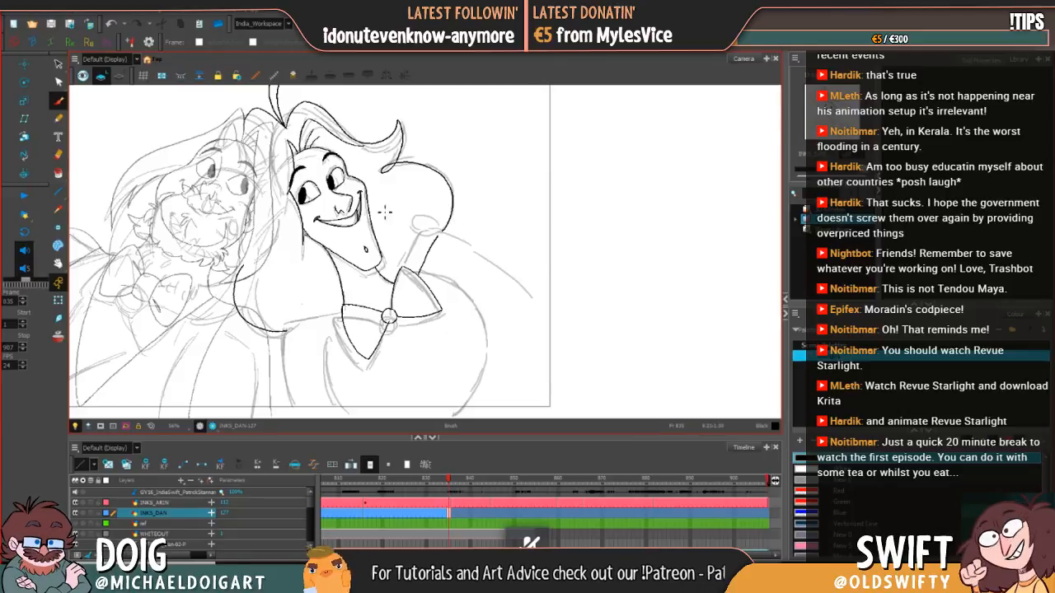
pyautogui.press('.')
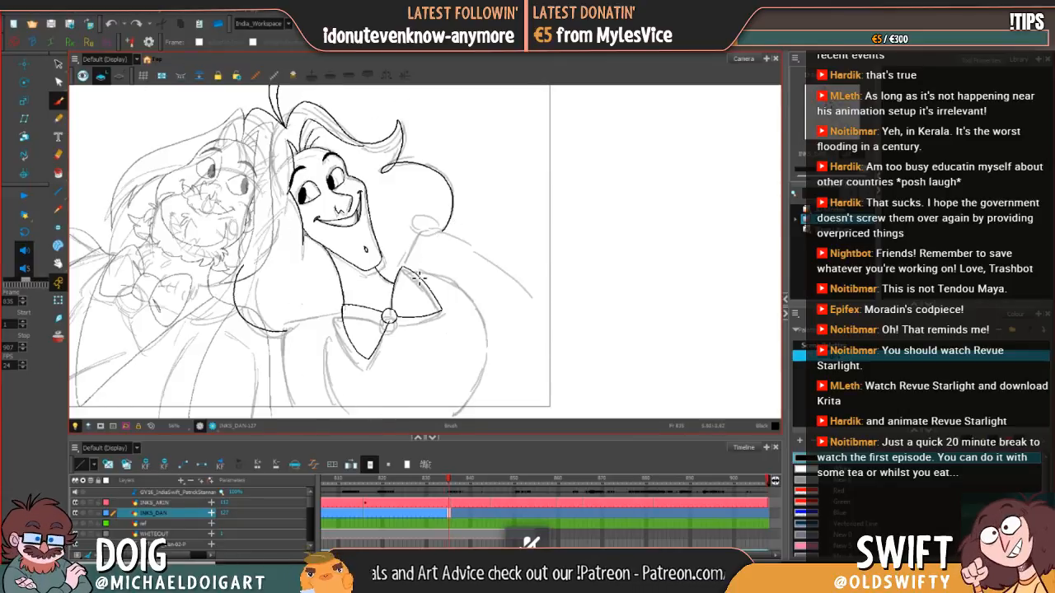
# Step: Ink the collar line from the bow tie up to the shoulder and the long shoulder line sloping past the frame edge
pyautogui.press('.')
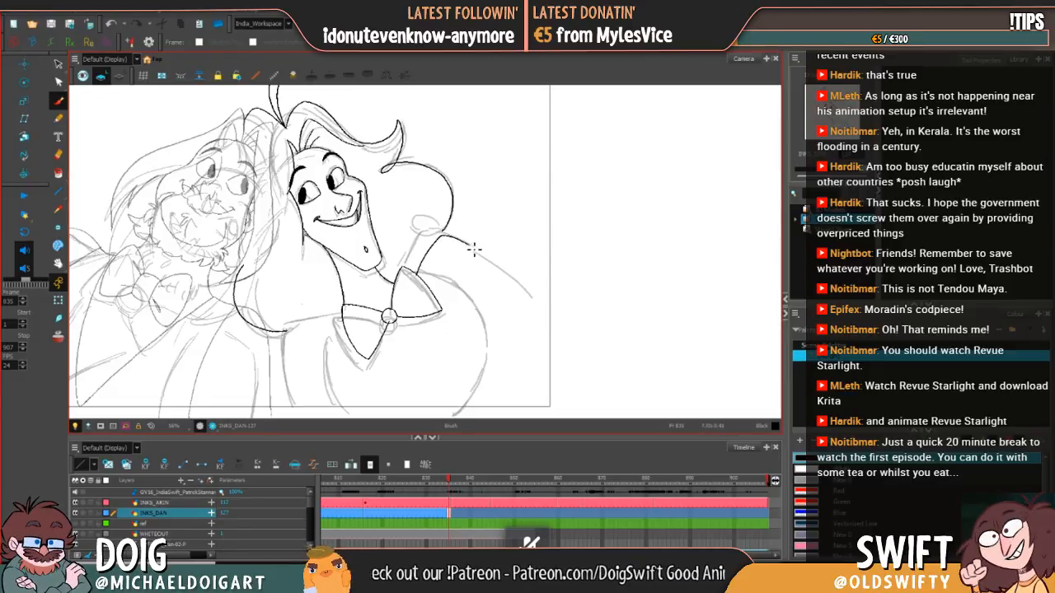
pyautogui.moveTo(474, 248); pyautogui.dragTo(510, 274)
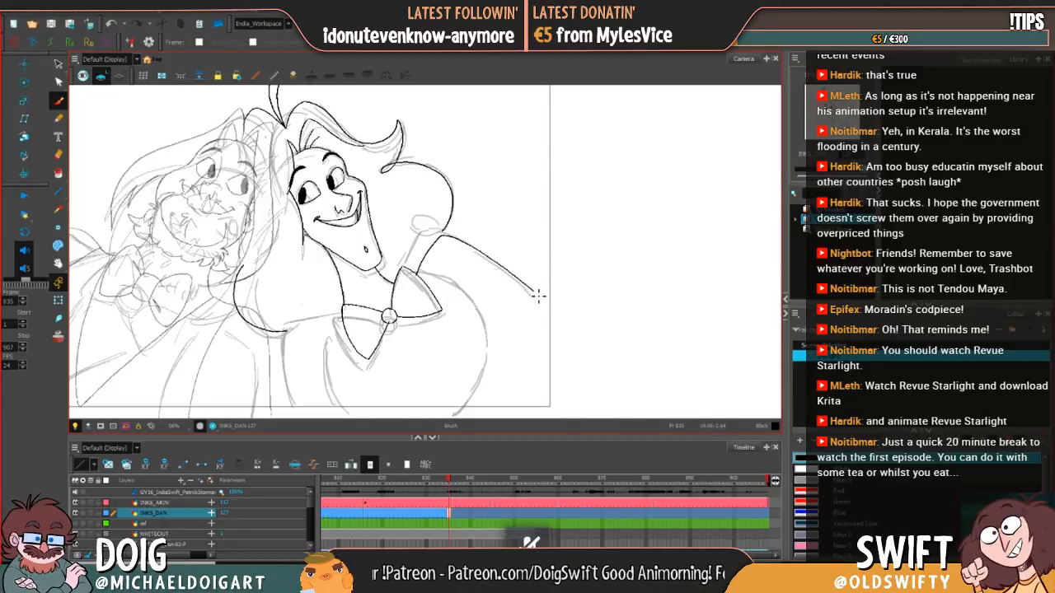
pyautogui.press(',')
pyautogui.press('.')
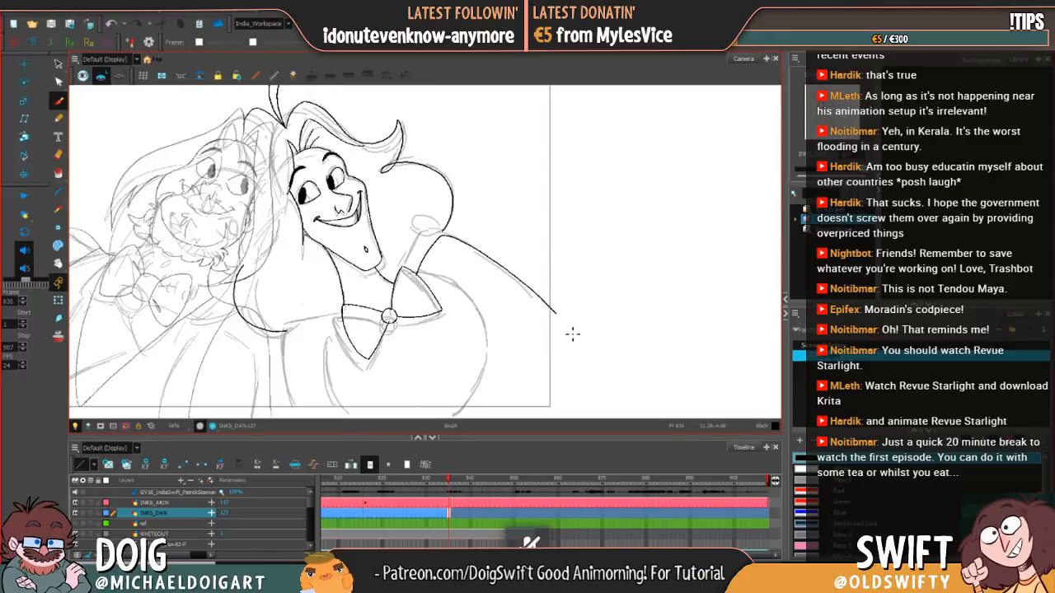
pyautogui.press(',')
pyautogui.press('.')
# Step: Select the right-hand character's shoulder line, stretch it downward for a steeper slope and compare it with the previous drawing
pyautogui.click(58, 63)
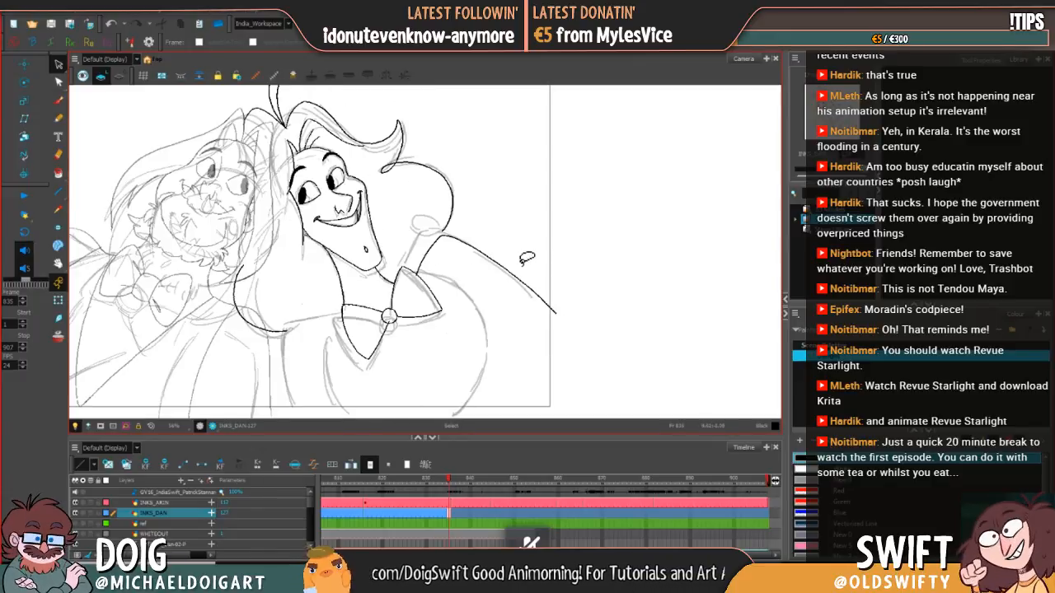
pyautogui.click(526, 287)
pyautogui.moveTo(556, 304); pyautogui.dragTo(554, 328)
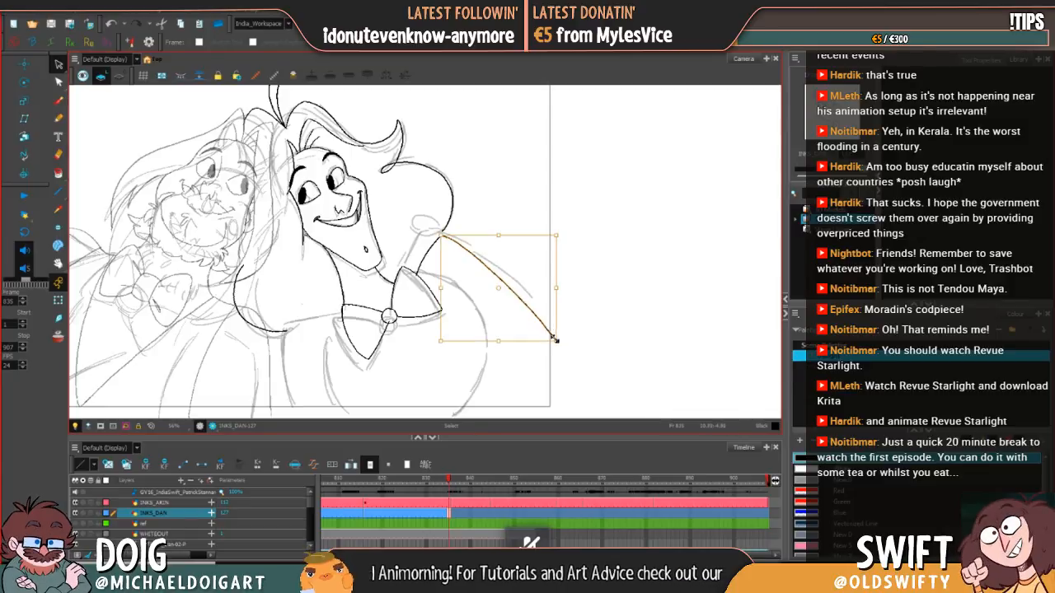
pyautogui.press(',')
pyautogui.press('.')
pyautogui.press(',')
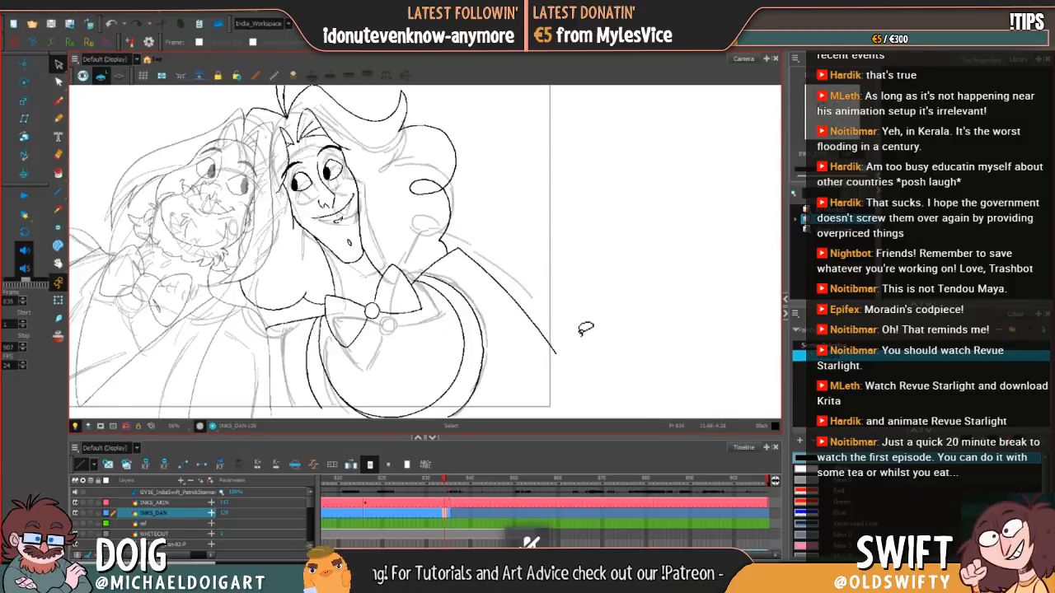
pyautogui.press('.')
# Step: Readjust the shoulder line's lower end further down and check its slope against the previous drawing
pyautogui.moveTo(574, 294)
pyautogui.mouseDown()
pyautogui.moveTo(524, 307)
pyautogui.moveTo(570, 294)
pyautogui.mouseUp()
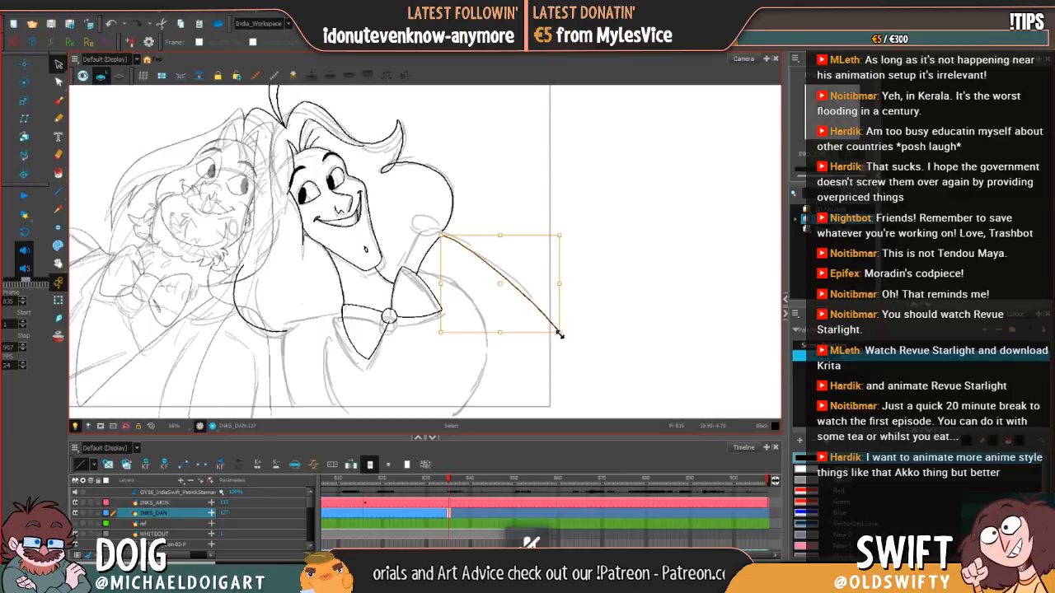
pyautogui.moveTo(561, 332); pyautogui.dragTo(559, 349)
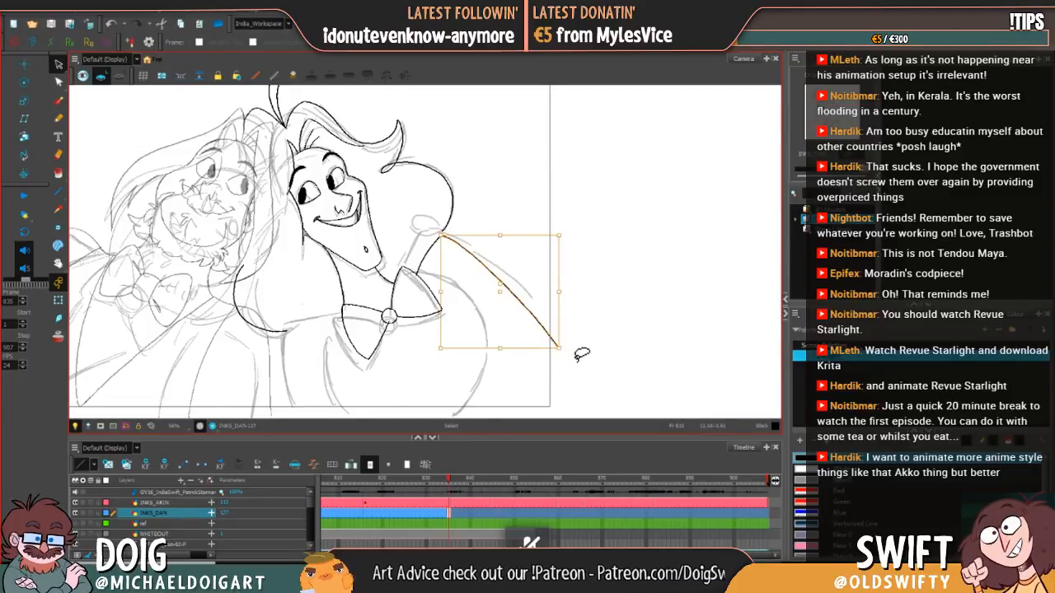
pyautogui.press(',')
pyautogui.press('.')
pyautogui.press(',')
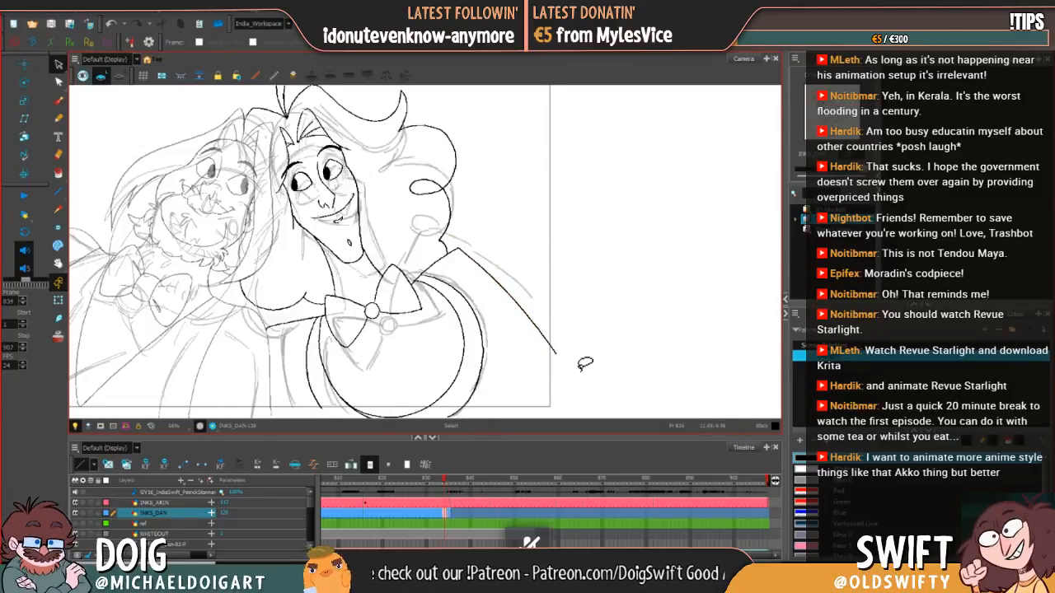
# Step: Raise the lower end of the right-hand character's long shoulder line slightly and compare it with the previous drawing
pyautogui.press('.')
pyautogui.moveTo(561, 349); pyautogui.dragTo(560, 342)
pyautogui.click(588, 330)
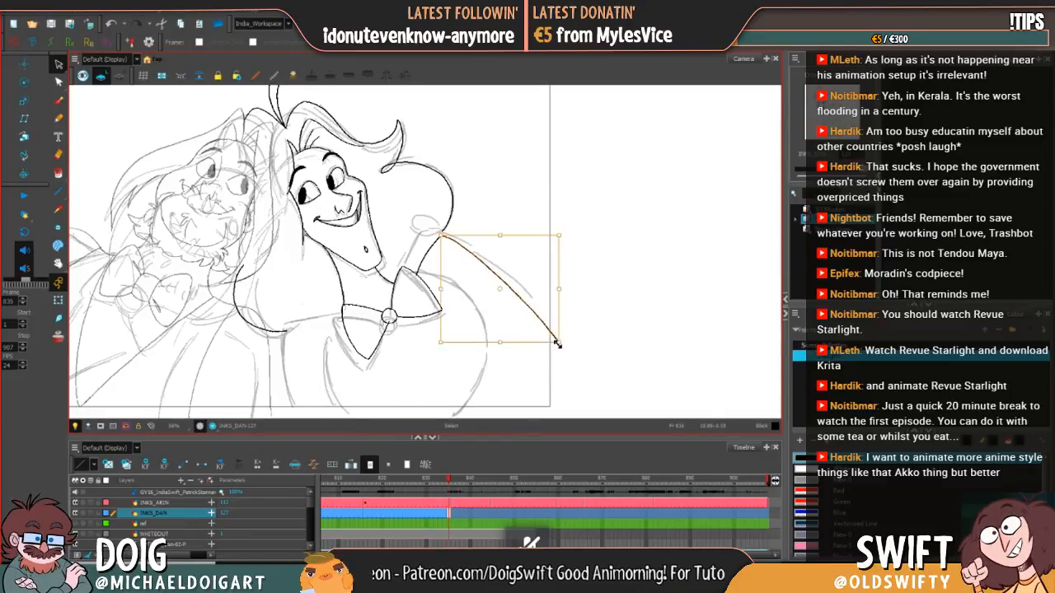
pyautogui.press(',')
pyautogui.press('.')
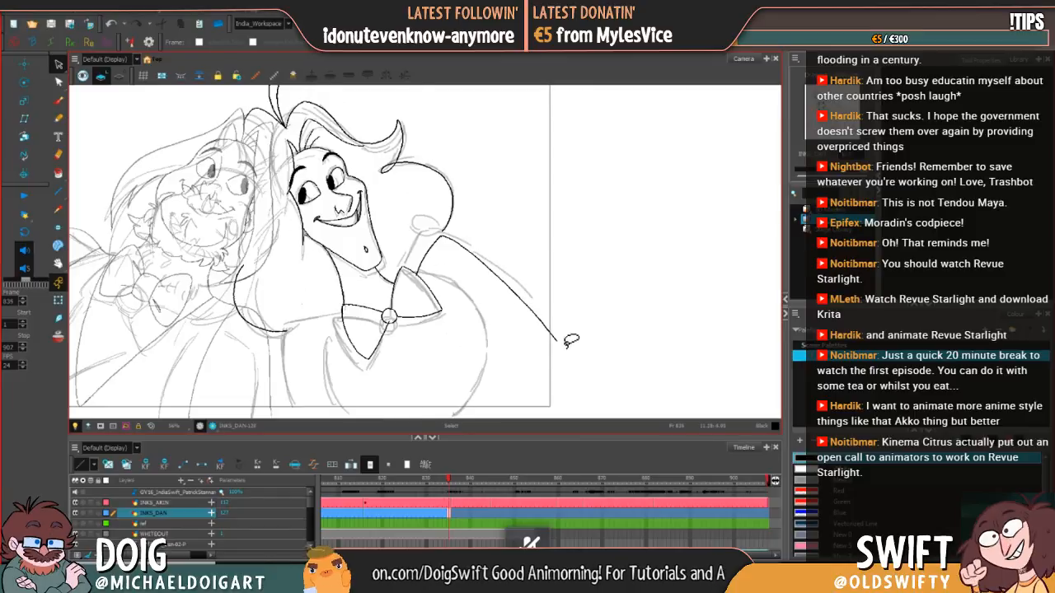
# Step: Reselect the long shoulder line and stretch its lower end slightly further down
pyautogui.click(553, 342)
pyautogui.moveTo(558, 343); pyautogui.dragTo(559, 349)
pyautogui.press(',')
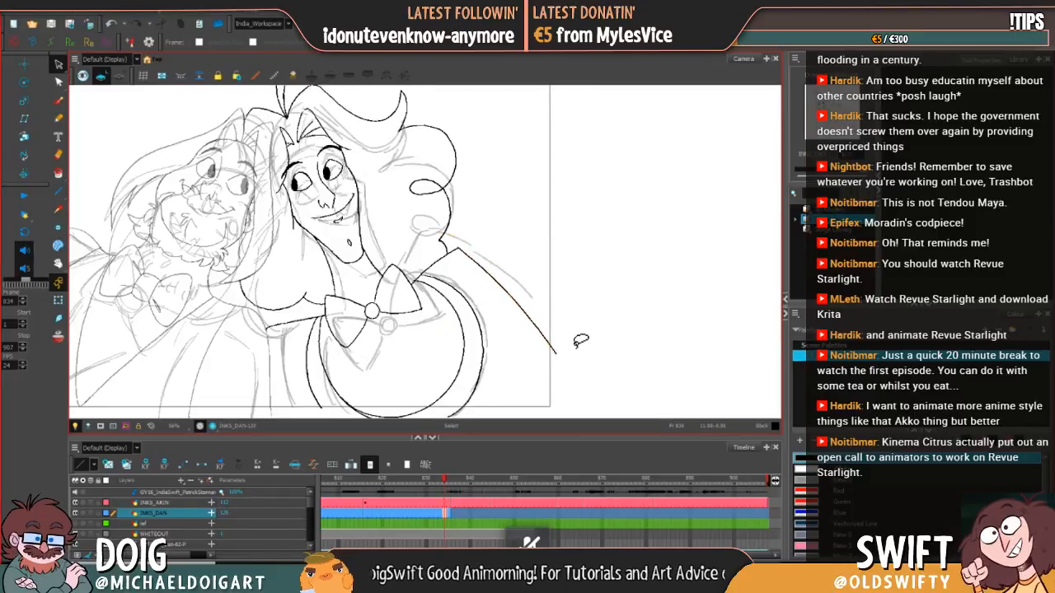
# Step: Examine how the long shoulder line moves between frame 835 and the previous drawing
pyautogui.press('.')
pyautogui.press(',')
pyautogui.press('.')
pyautogui.press(',')
pyautogui.press('.')
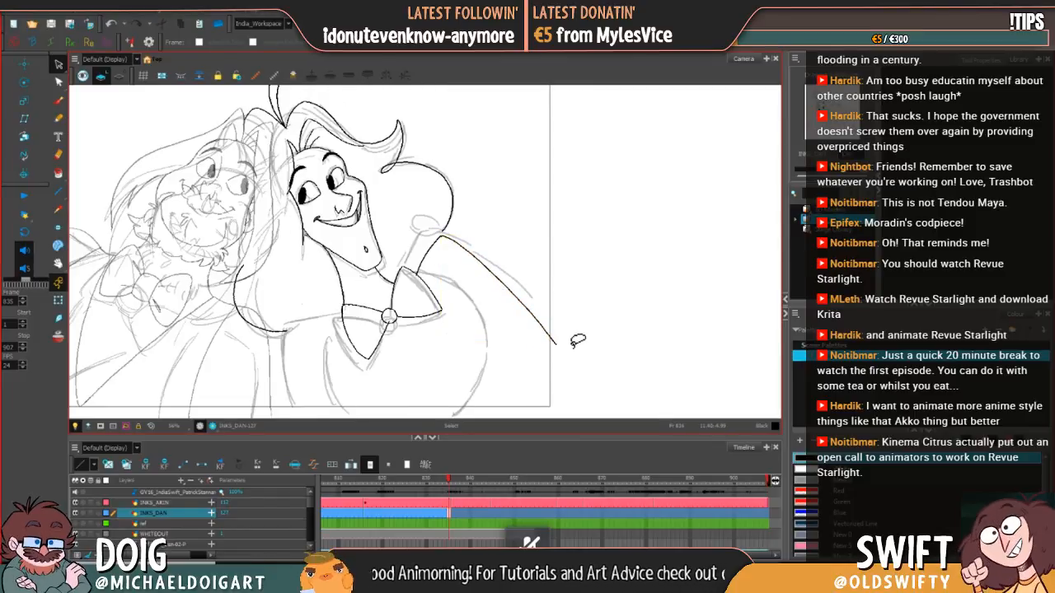
pyautogui.press(',')
pyautogui.press('.')
pyautogui.press(',')
pyautogui.press('.')
pyautogui.press(',')
pyautogui.press('.')
pyautogui.press(',')
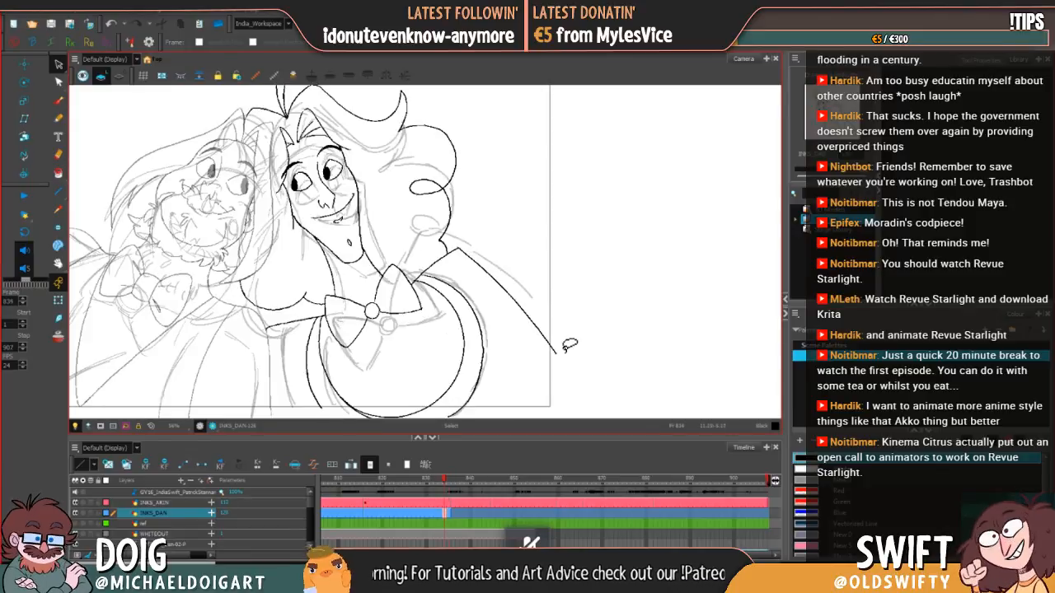
pyautogui.press('.')
pyautogui.press(',')
pyautogui.press('.')
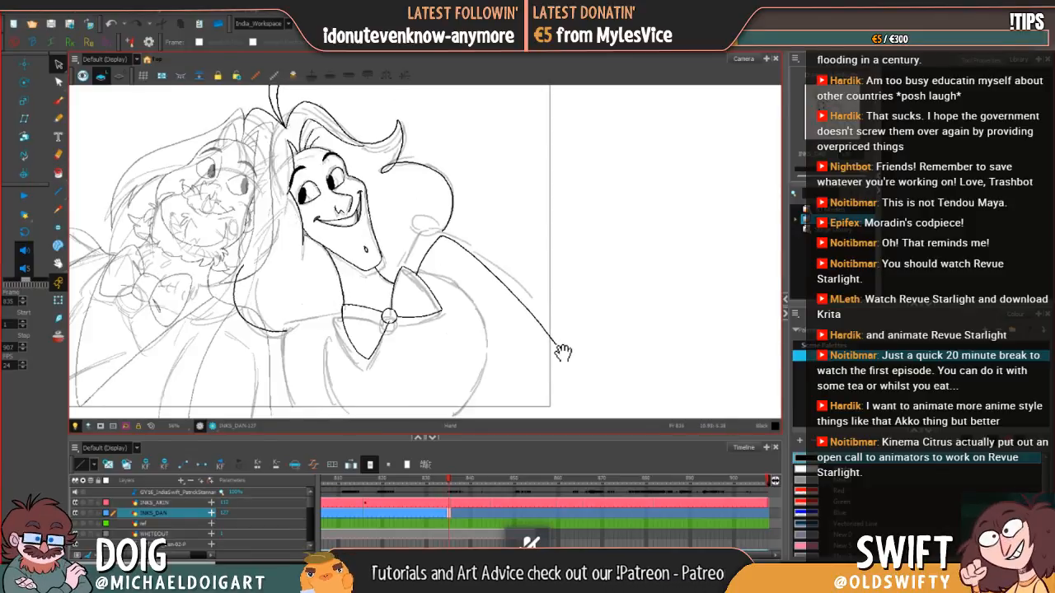
# Step: Ink the near-horizontal line from the bow tie's left corner out to the inner shoulder, checking it against the previous drawing
pyautogui.moveTo(561, 360); pyautogui.dragTo(586, 343)
pyautogui.click(59, 100)
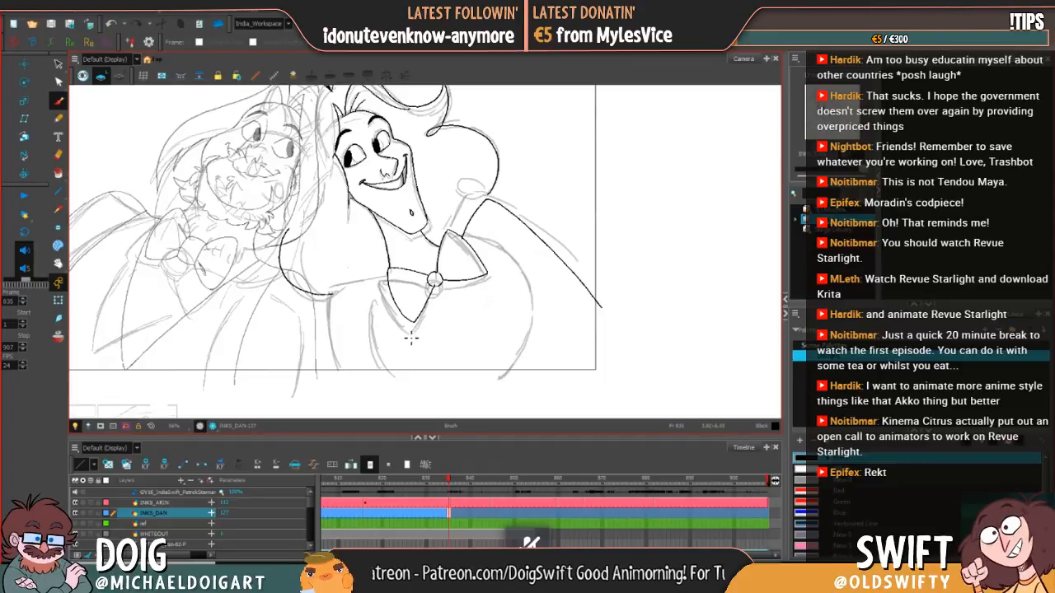
pyautogui.press(',')
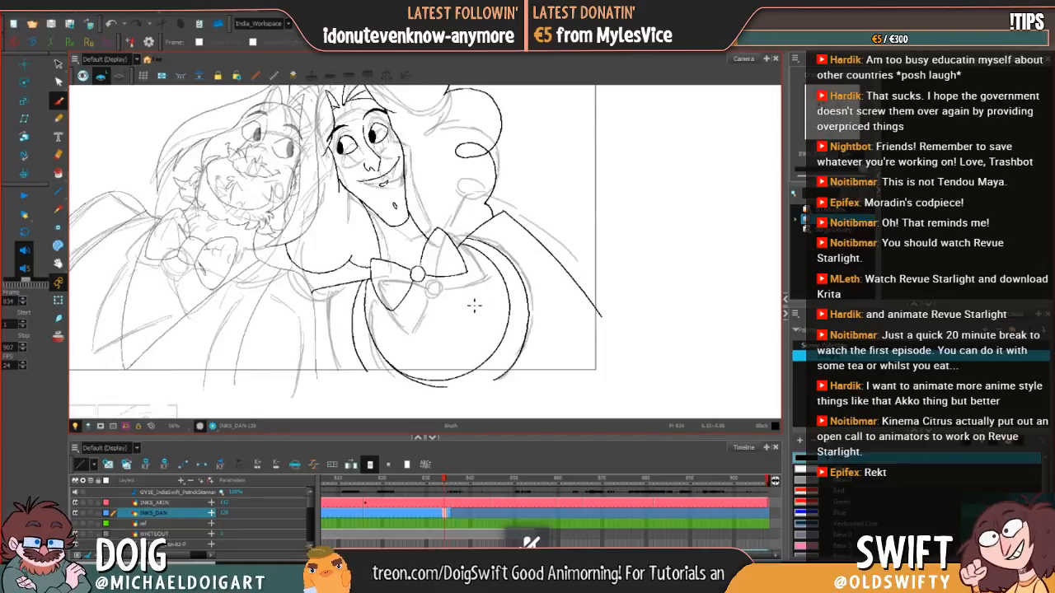
pyautogui.press('.')
pyautogui.press(',')
pyautogui.press('.')
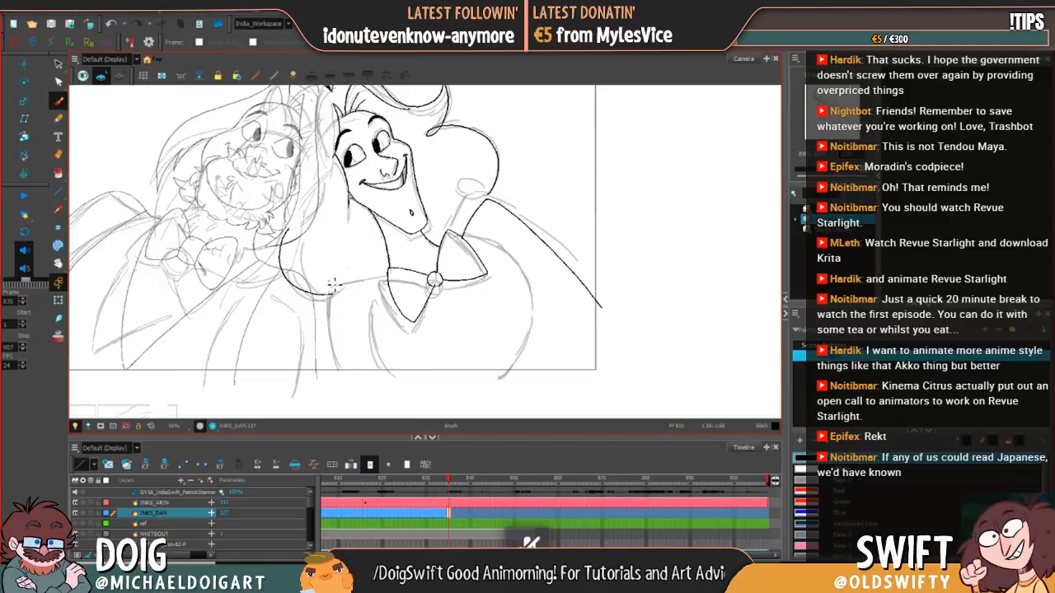
pyautogui.press(',')
pyautogui.press('.')
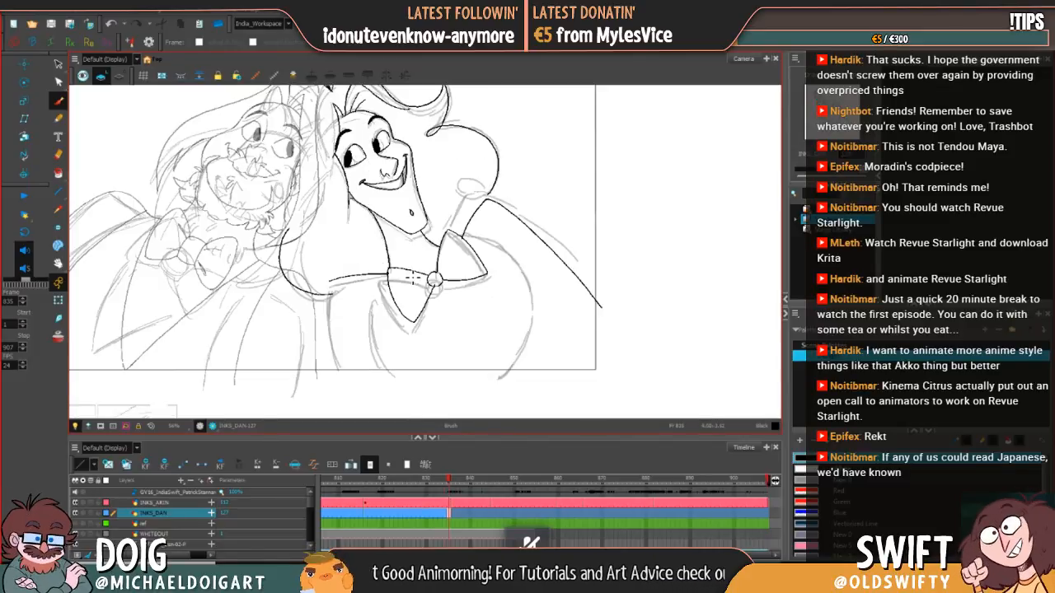
pyautogui.press(',')
pyautogui.press('.')
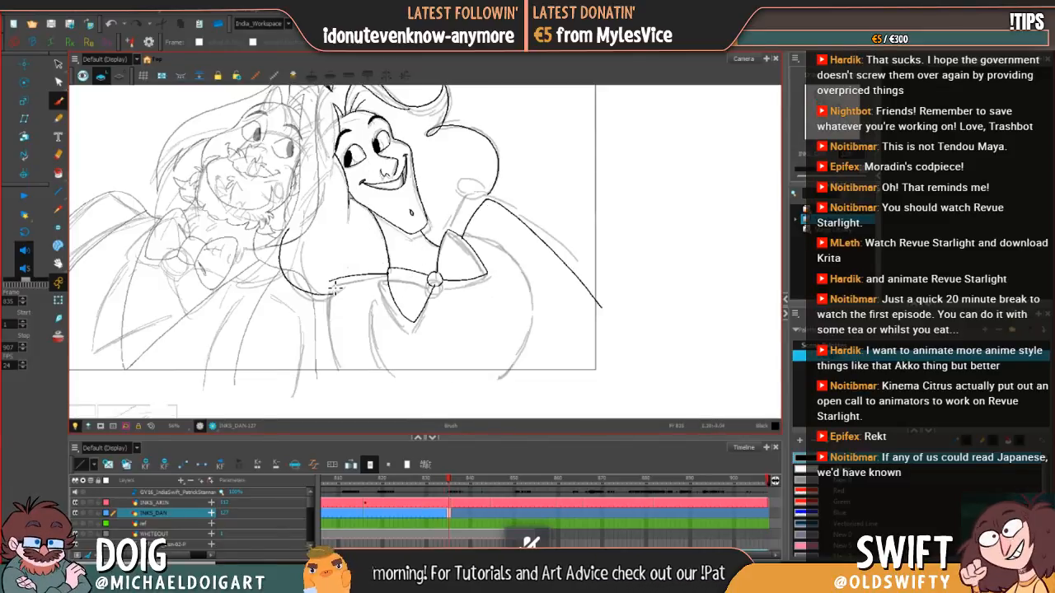
# Step: Ink the curved side line from the inner shoulder corner down past the frame's lower edge, redrawing it with a steeper inward curve
pyautogui.moveTo(330, 281); pyautogui.dragTo(329, 299)
pyautogui.moveTo(333, 341); pyautogui.dragTo(341, 381)
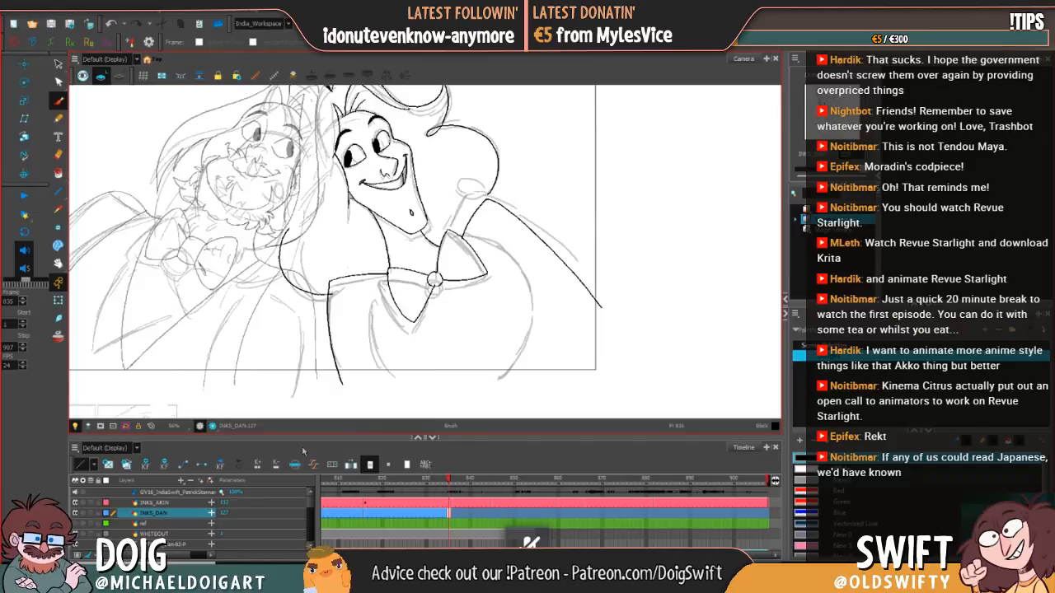
pyautogui.hotkey('ctrl', 'z')
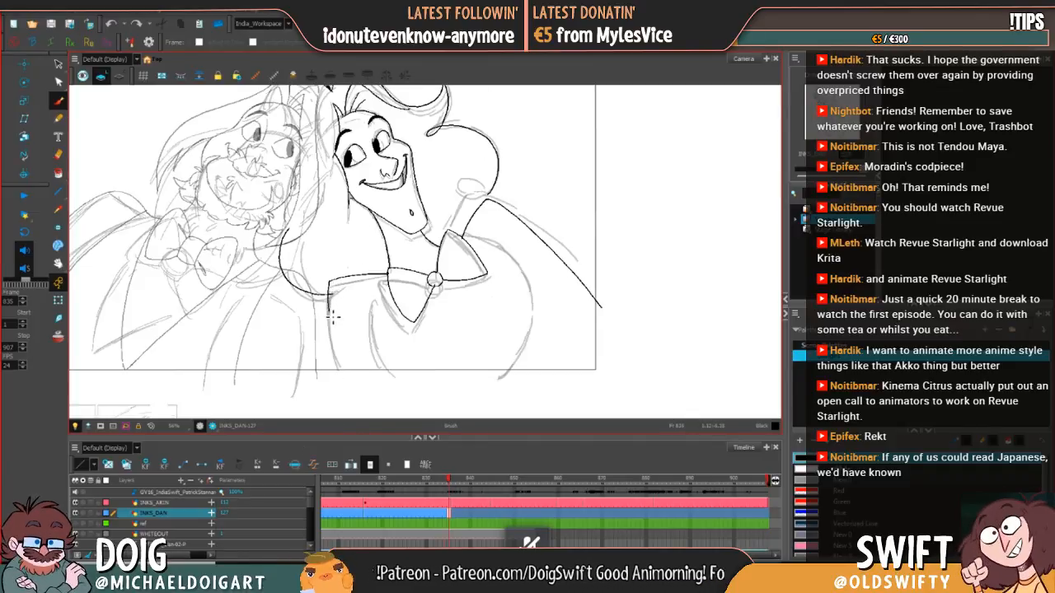
pyautogui.moveTo(335, 333); pyautogui.dragTo(347, 387)
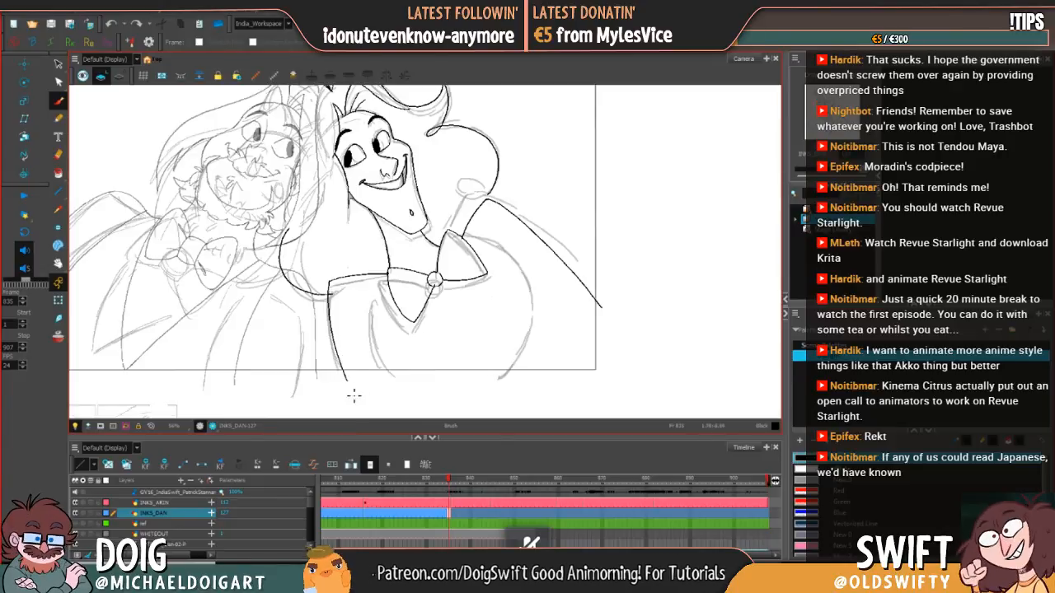
pyautogui.press(',')
pyautogui.press('.')
pyautogui.press(',')
pyautogui.press('.')
pyautogui.press(',')
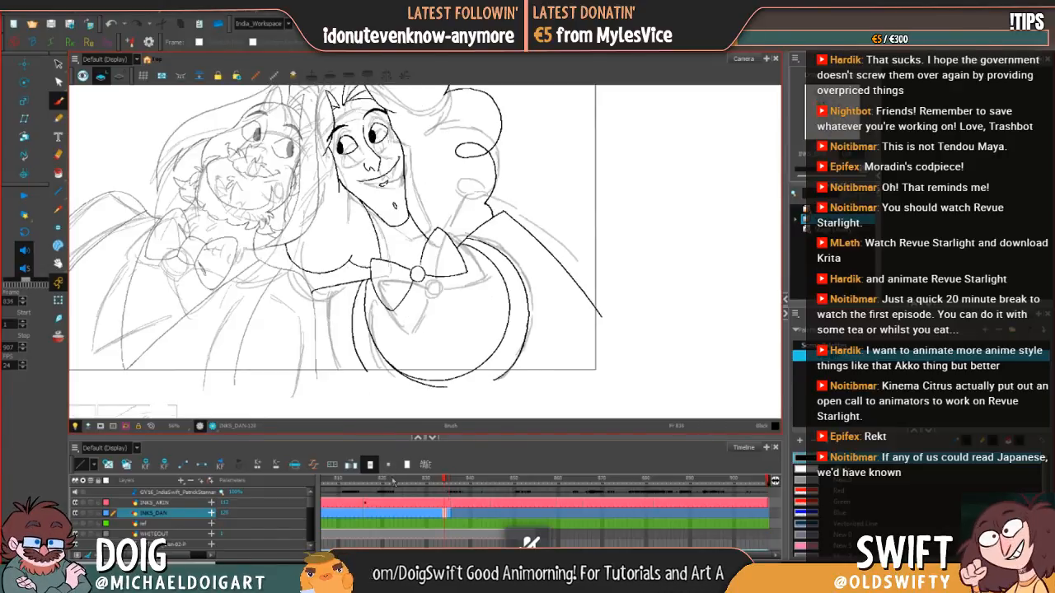
pyautogui.press('.')
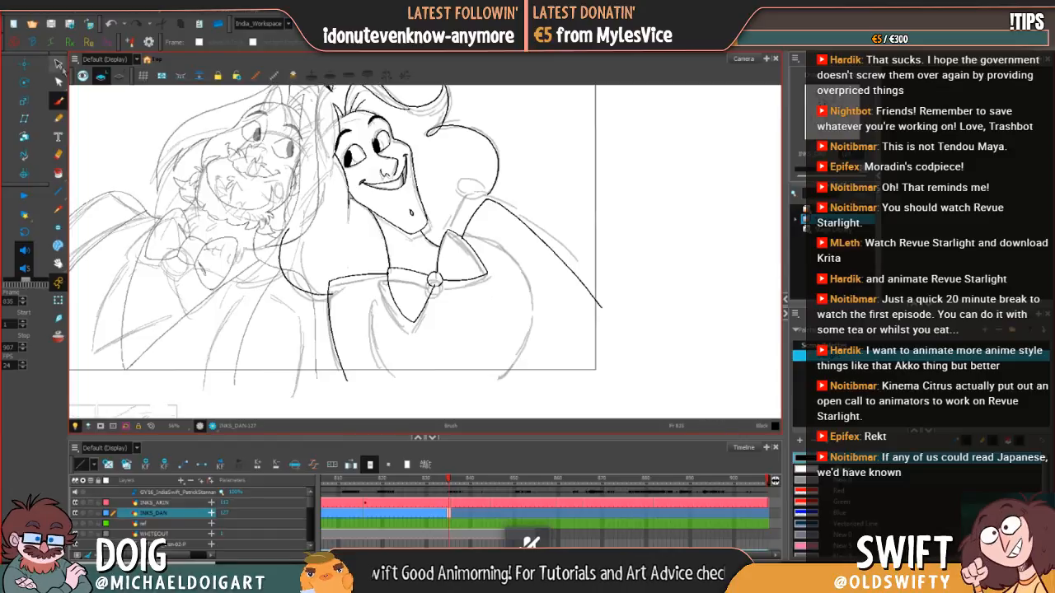
# Step: Select the inner shoulder and side lines together, shift them slightly up and to the left, and compare with the previous drawing
pyautogui.click(59, 63)
pyautogui.click(350, 273)
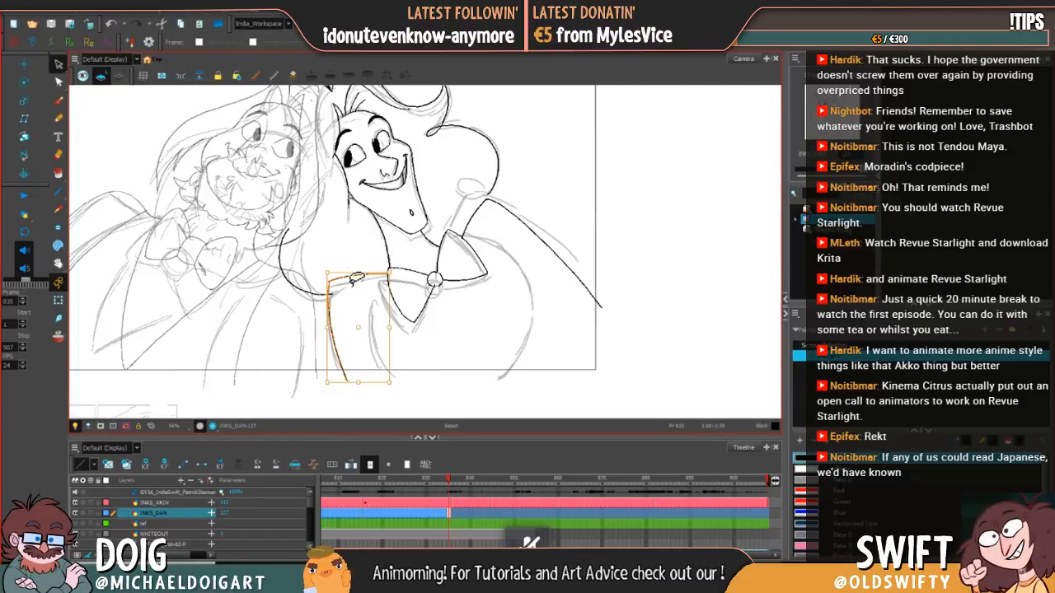
pyautogui.moveTo(358, 331)
pyautogui.mouseDown()
pyautogui.moveTo(388, 299)
pyautogui.moveTo(355, 325)
pyautogui.mouseUp()
pyautogui.click(419, 330)
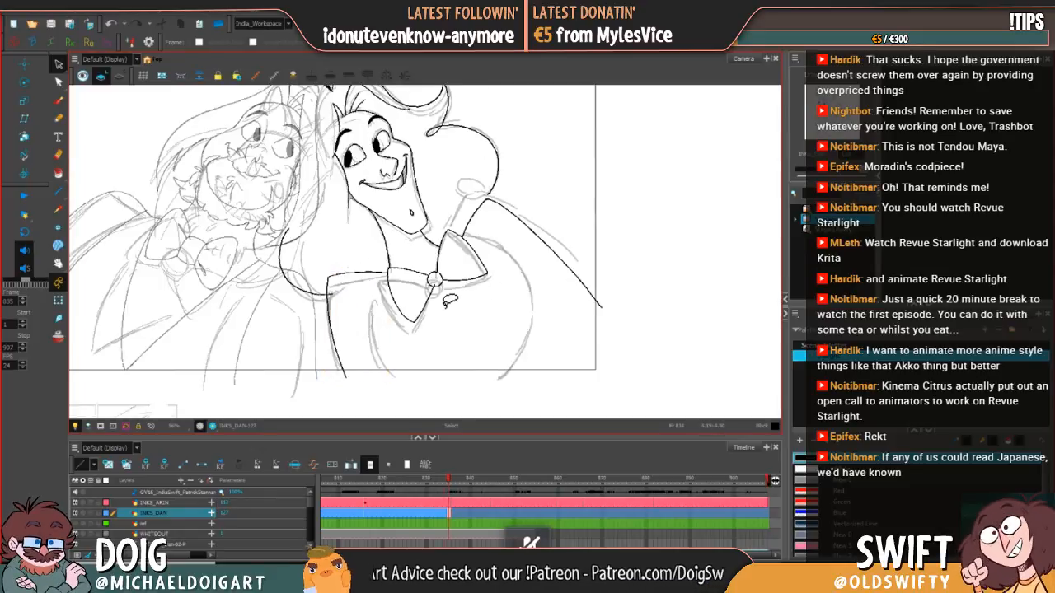
pyautogui.press(',')
pyautogui.press('.')
pyautogui.press(',')
pyautogui.press('.')
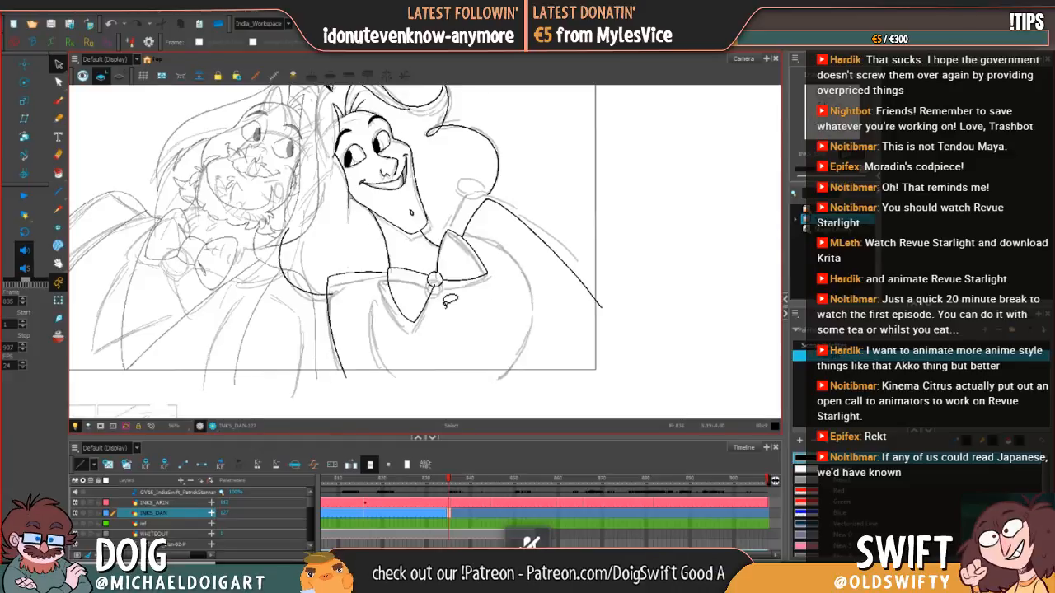
pyautogui.press(',')
pyautogui.press('.')
pyautogui.press(',')
pyautogui.press('.')
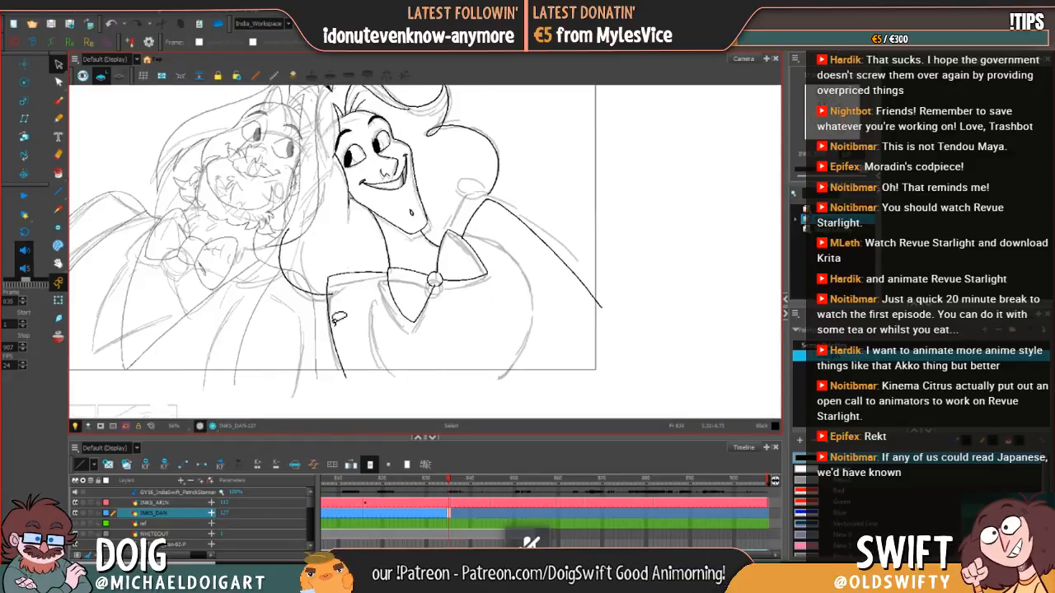
# Step: Select only the side line, swing its lower end to the left, and check it against the previous drawing
pyautogui.moveTo(336, 320); pyautogui.dragTo(355, 301)
pyautogui.moveTo(336, 328)
pyautogui.mouseDown()
pyautogui.moveTo(344, 300)
pyautogui.moveTo(333, 288)
pyautogui.mouseUp()
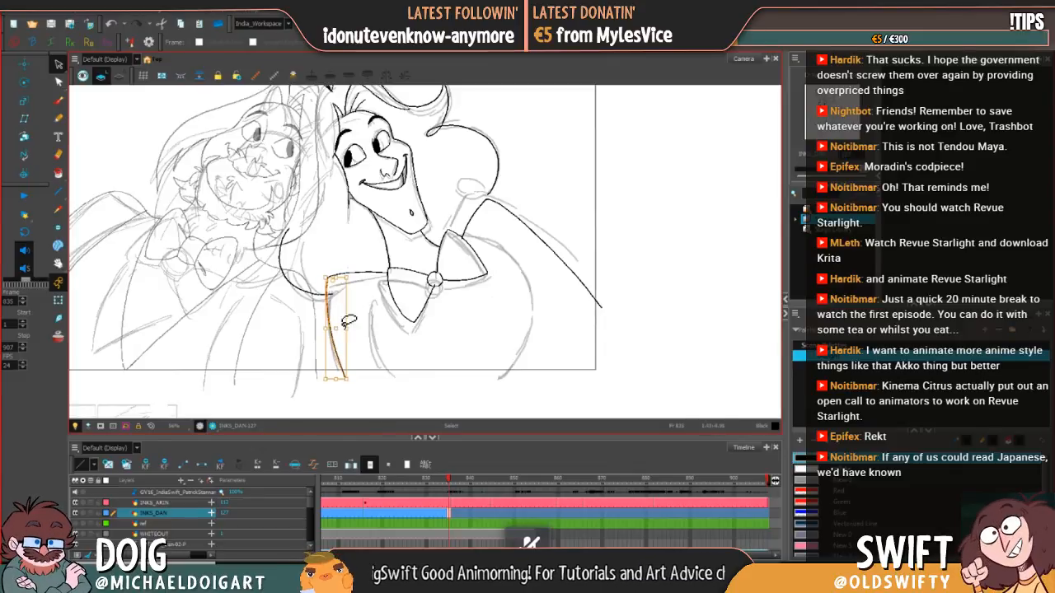
pyautogui.moveTo(351, 377); pyautogui.dragTo(344, 375)
pyautogui.click(373, 360)
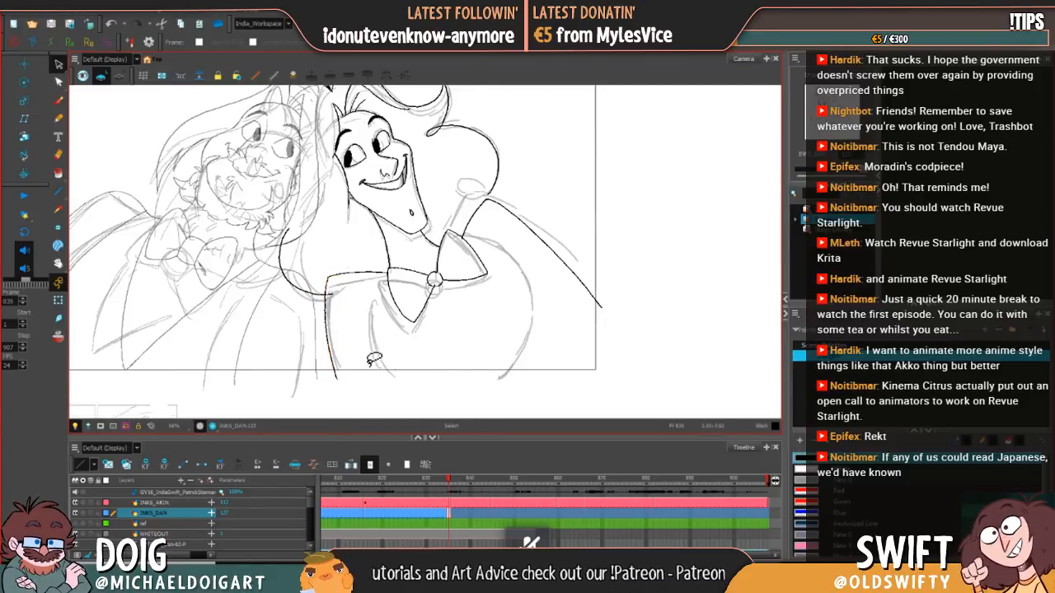
pyautogui.press(',')
pyautogui.press('.')
pyautogui.press(',')
pyautogui.press('.')
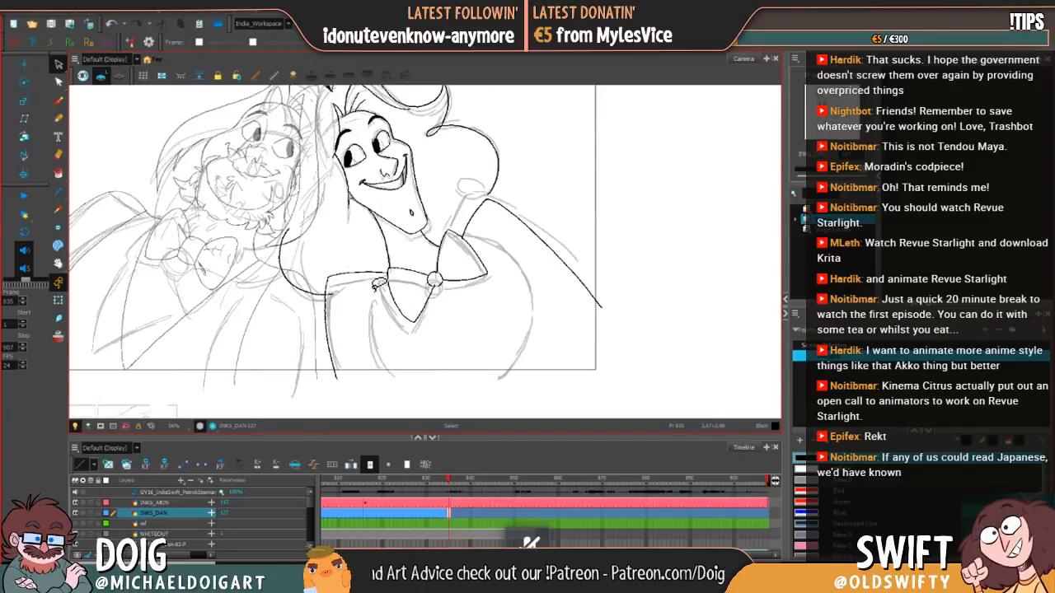
pyautogui.press(',')
pyautogui.press('.')
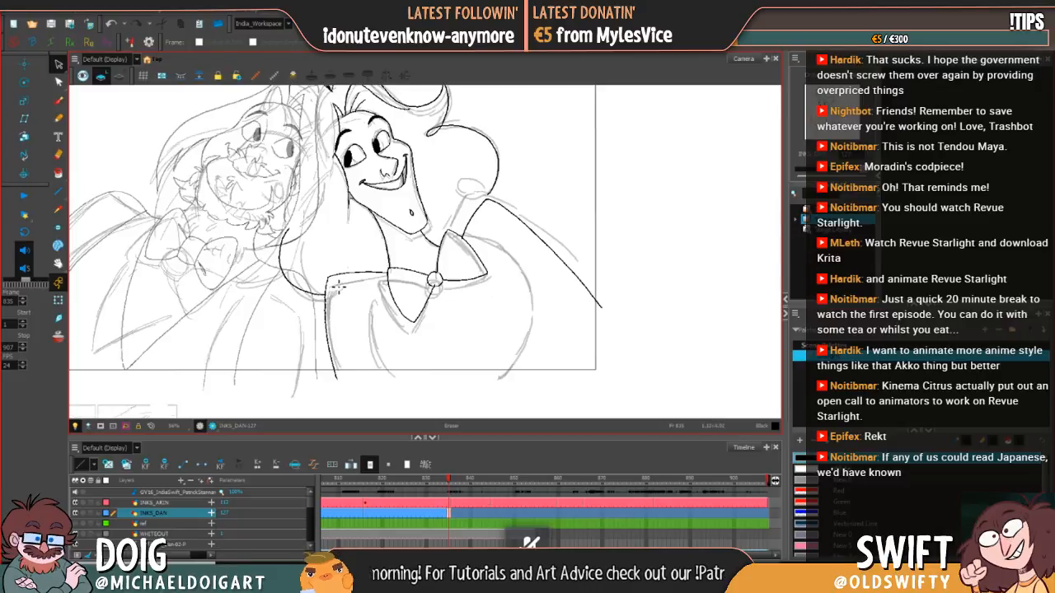
# Step: Stretch the side line's upper end past the shoulder corner, tilt it slightly, and erase the overshoot above the corner
pyautogui.hotkey('alt', 's')
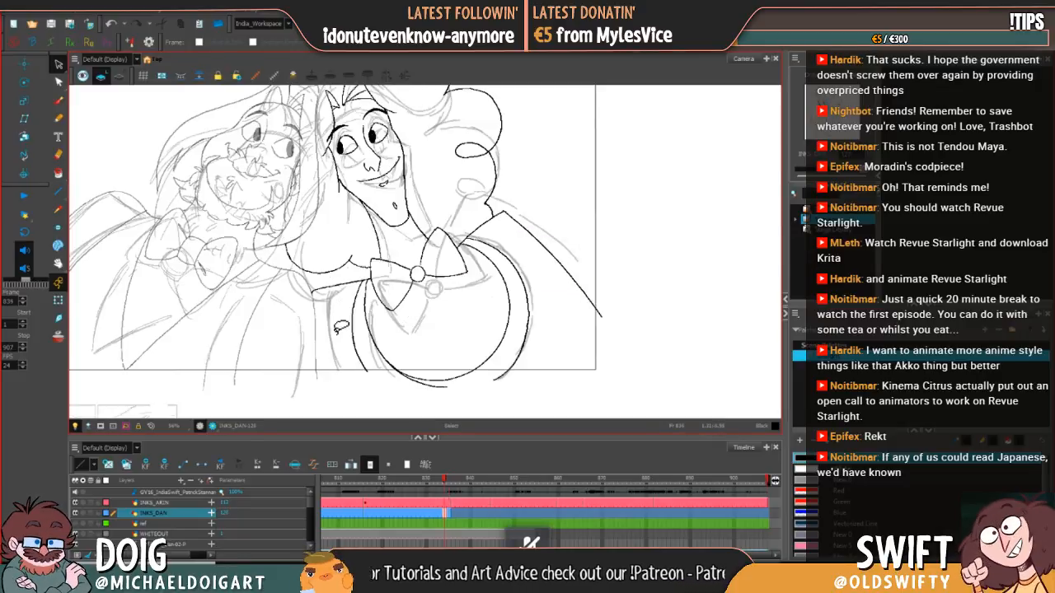
pyautogui.press('.')
pyautogui.click(329, 282)
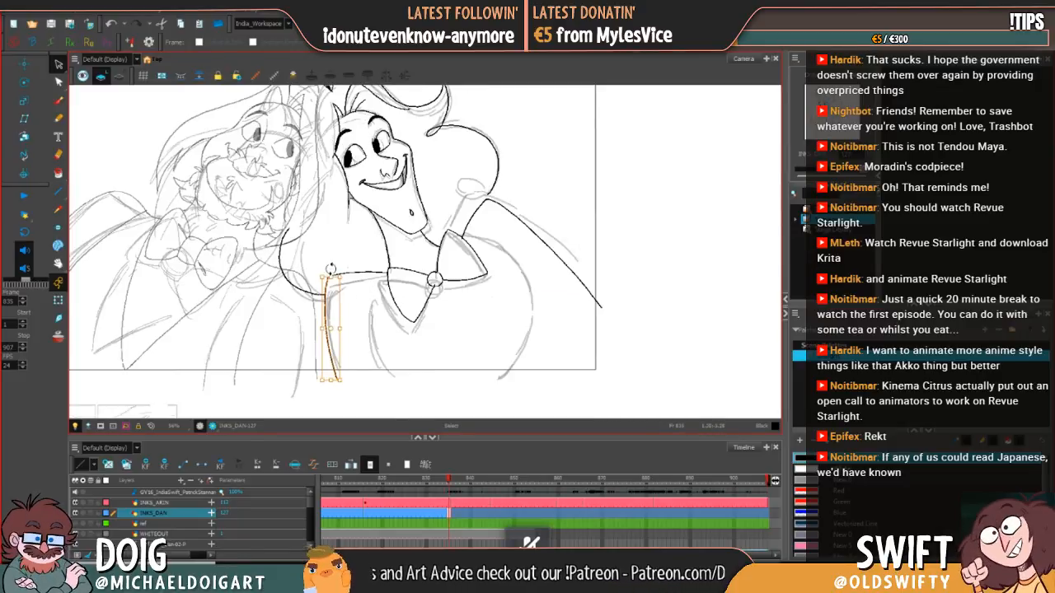
pyautogui.moveTo(330, 277); pyautogui.dragTo(336, 264)
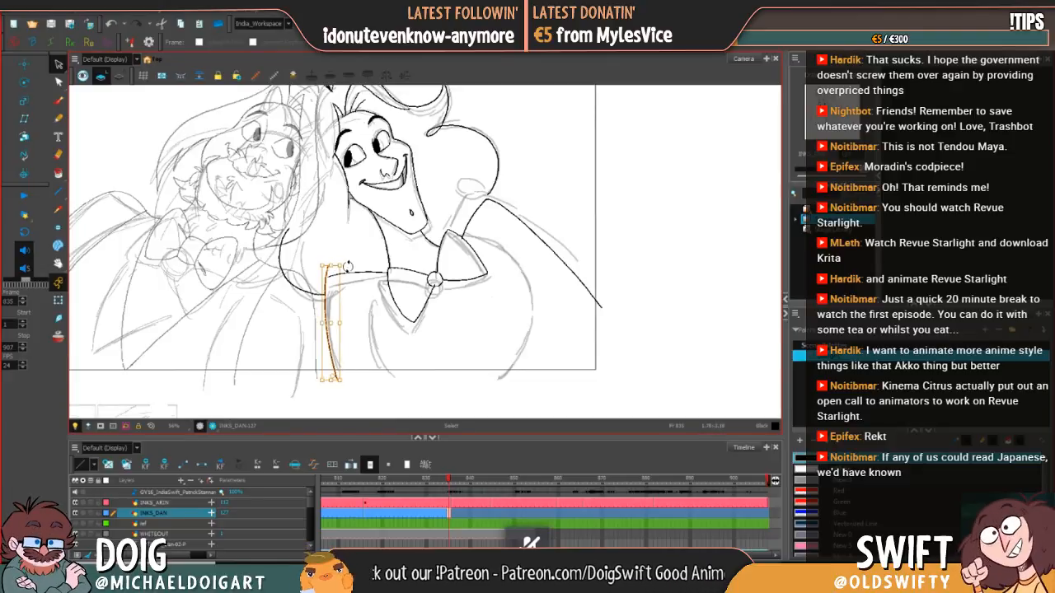
pyautogui.moveTo(348, 267)
pyautogui.mouseDown()
pyautogui.moveTo(332, 263)
pyautogui.moveTo(353, 260)
pyautogui.mouseUp()
pyautogui.click(367, 261)
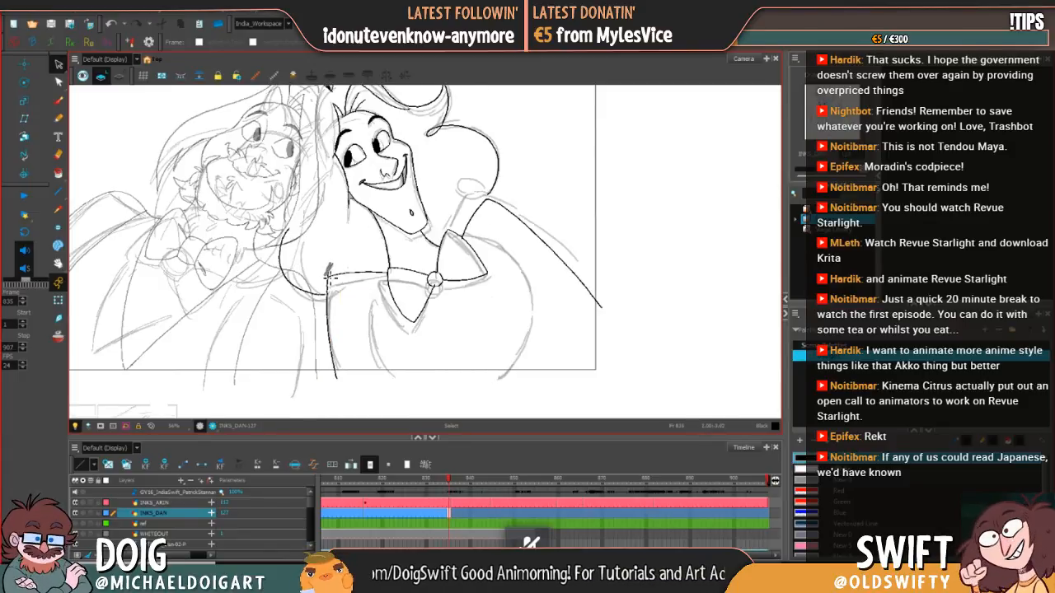
pyautogui.hotkey('alt', 's')
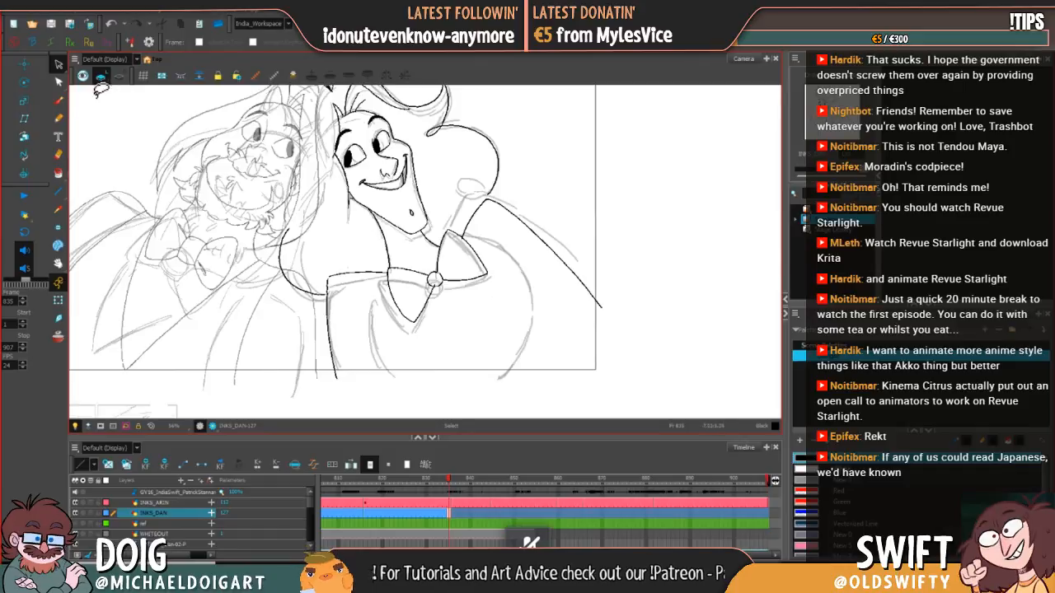
# Step: Select the joined inner shoulder and side lines, stretch them slightly to the left, and compare with the previous drawing
pyautogui.hotkey('alt', 'b')
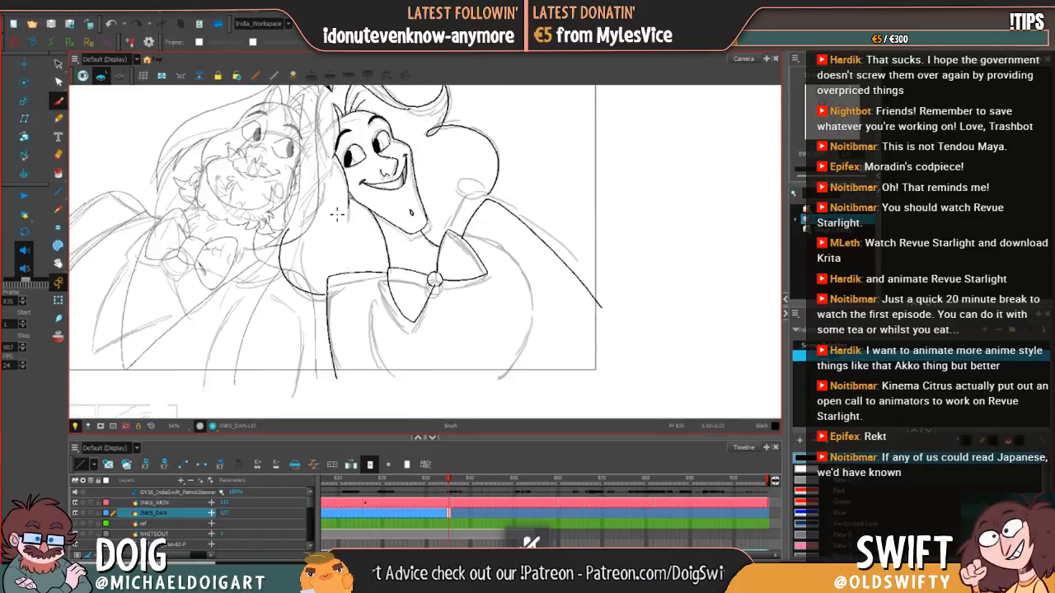
pyautogui.click(57, 63)
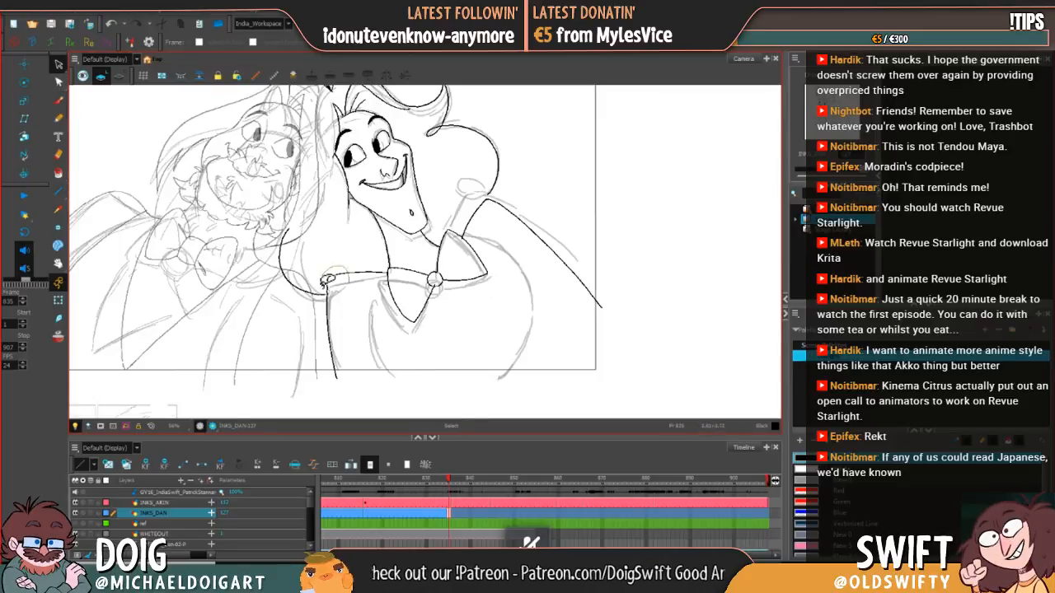
pyautogui.click(327, 324)
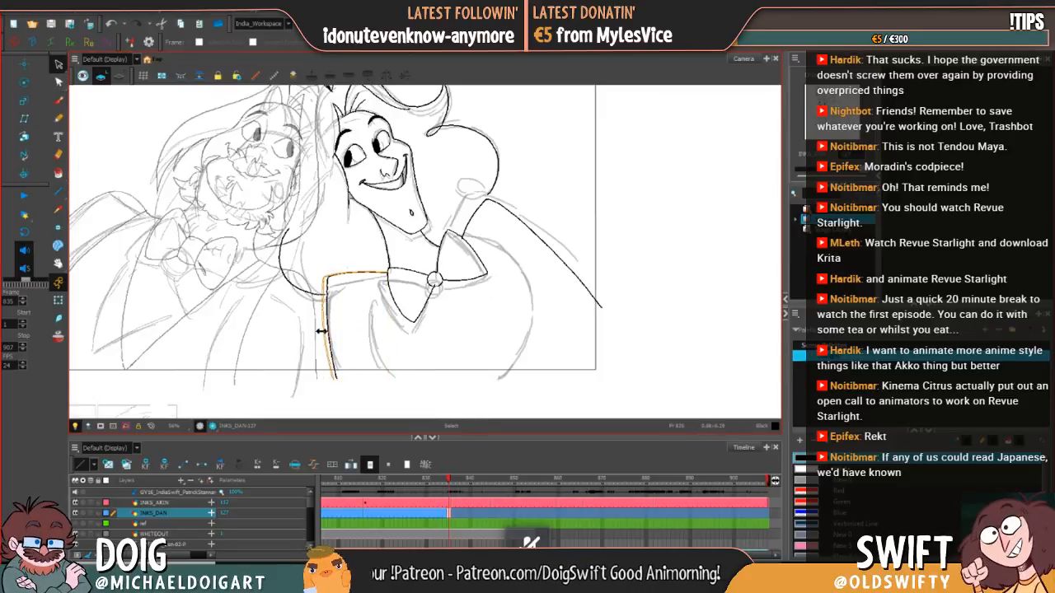
pyautogui.click(415, 375)
pyautogui.press('.')
pyautogui.press('.')
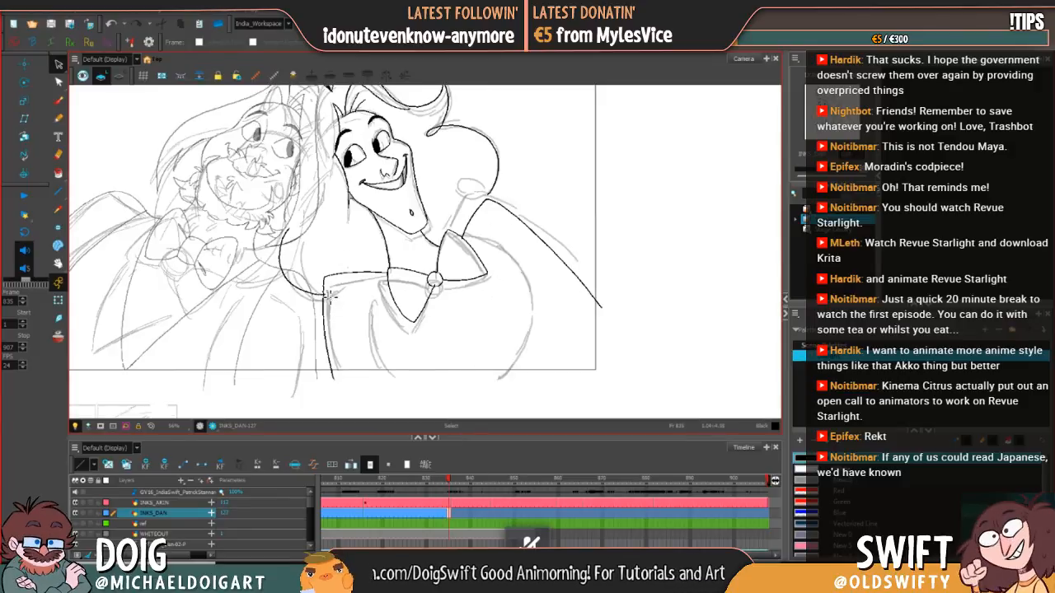
pyautogui.press('.')
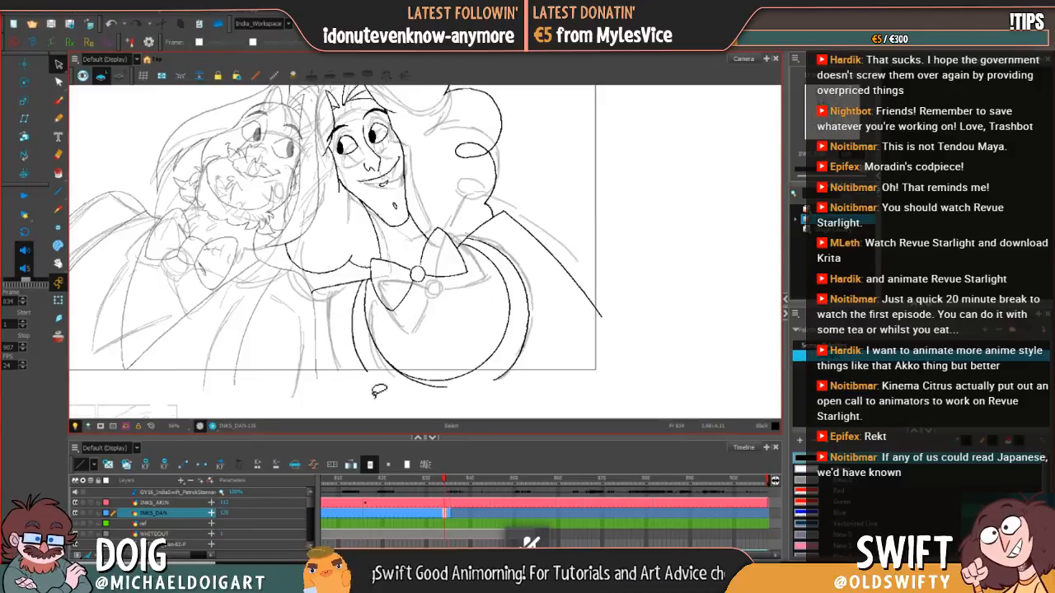
pyautogui.press('.')
pyautogui.click(58, 101)
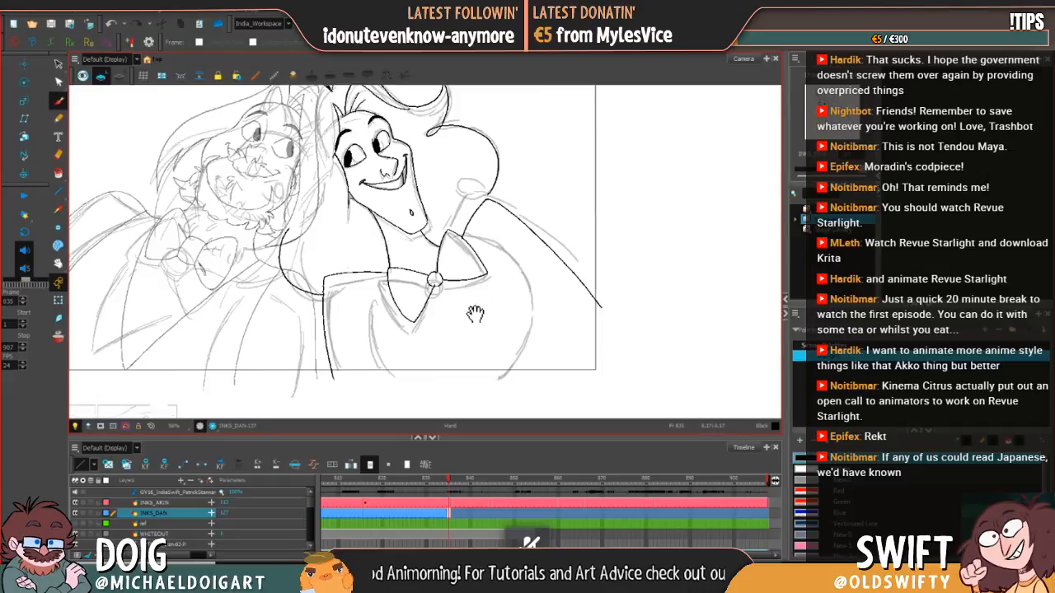
# Step: Flip between frames 834 and 835 to compare the right-hand character's hair, shoulder and torso lines
pyautogui.moveTo(476, 317)
pyautogui.mouseDown()
pyautogui.moveTo(414, 303)
pyautogui.moveTo(408, 332)
pyautogui.mouseUp()
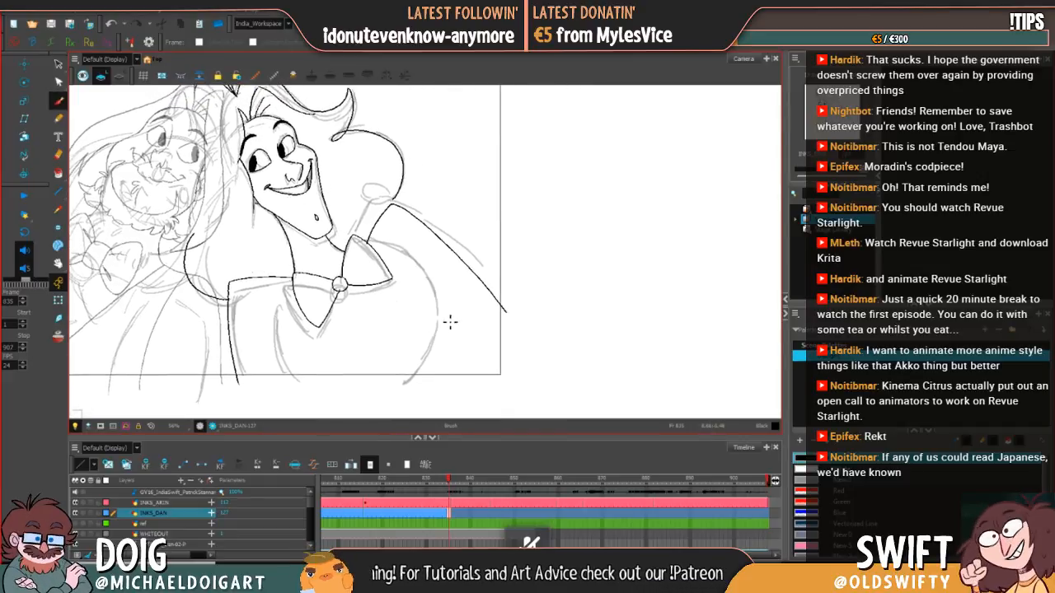
pyautogui.press('.')
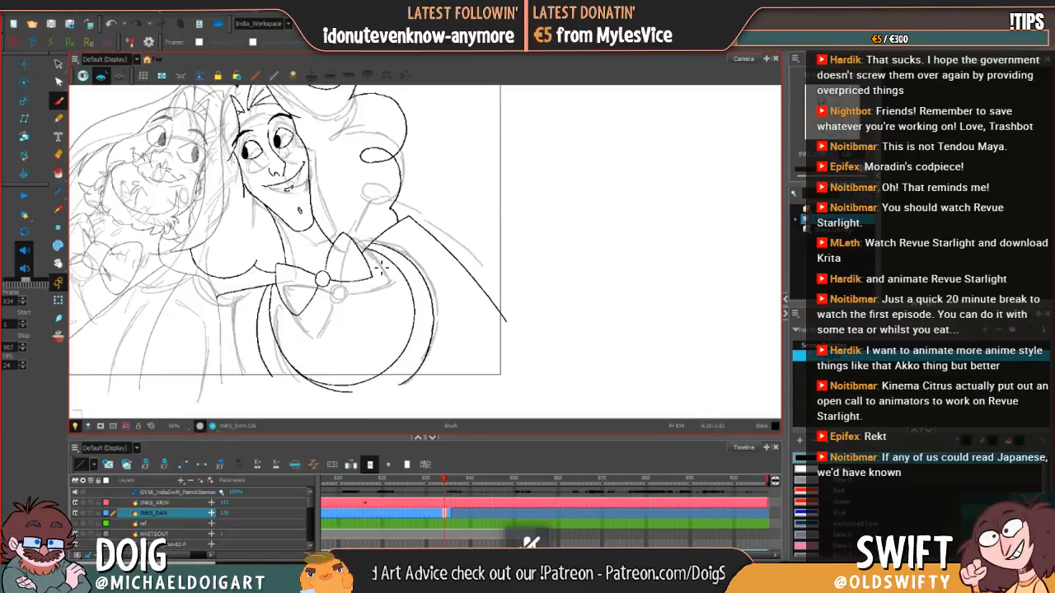
pyautogui.press('.')
pyautogui.press('.')
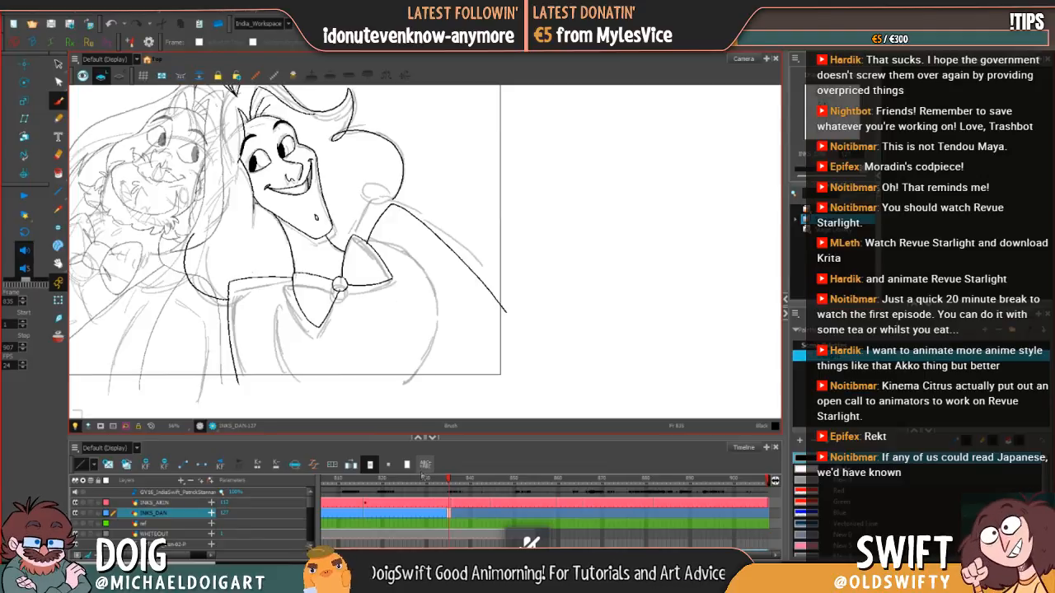
pyautogui.press(',')
pyautogui.press('.')
pyautogui.press(',')
pyautogui.press('.')
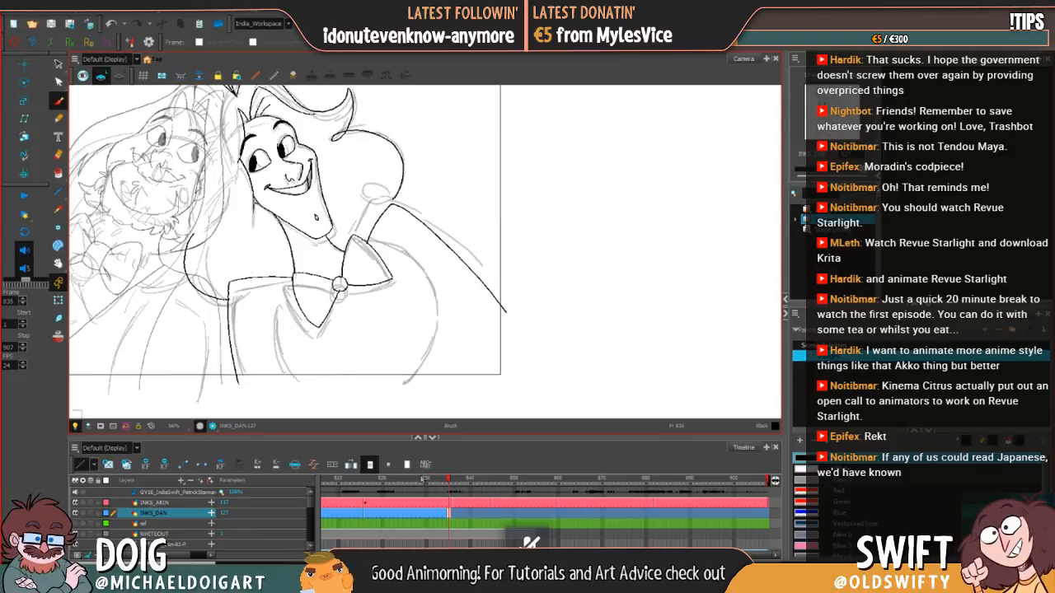
pyautogui.press(',')
pyautogui.press('.')
pyautogui.press(',')
pyautogui.press('.')
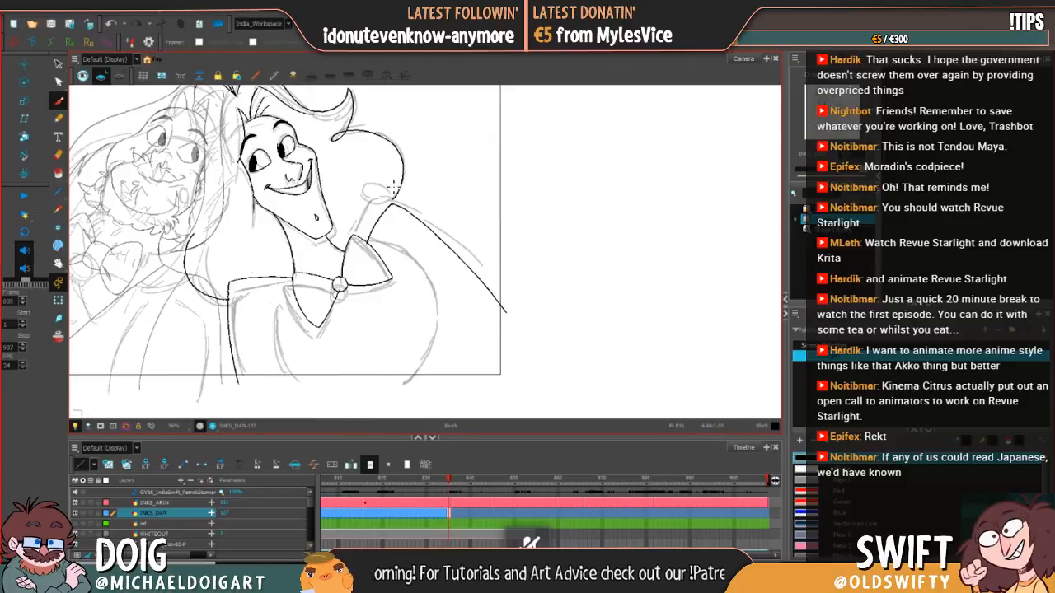
pyautogui.press(',')
pyautogui.press('.')
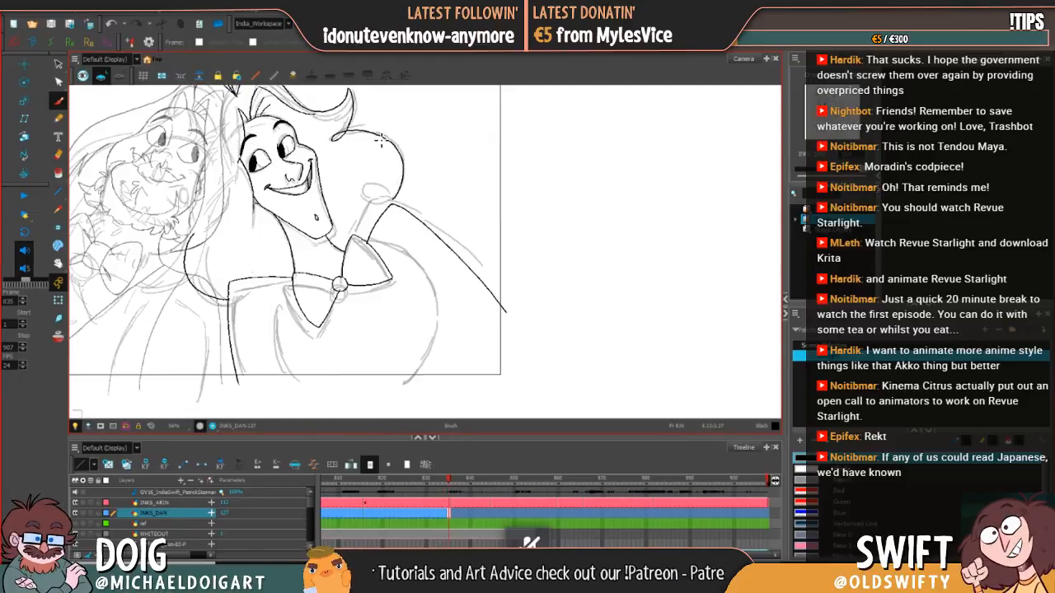
pyautogui.press(',')
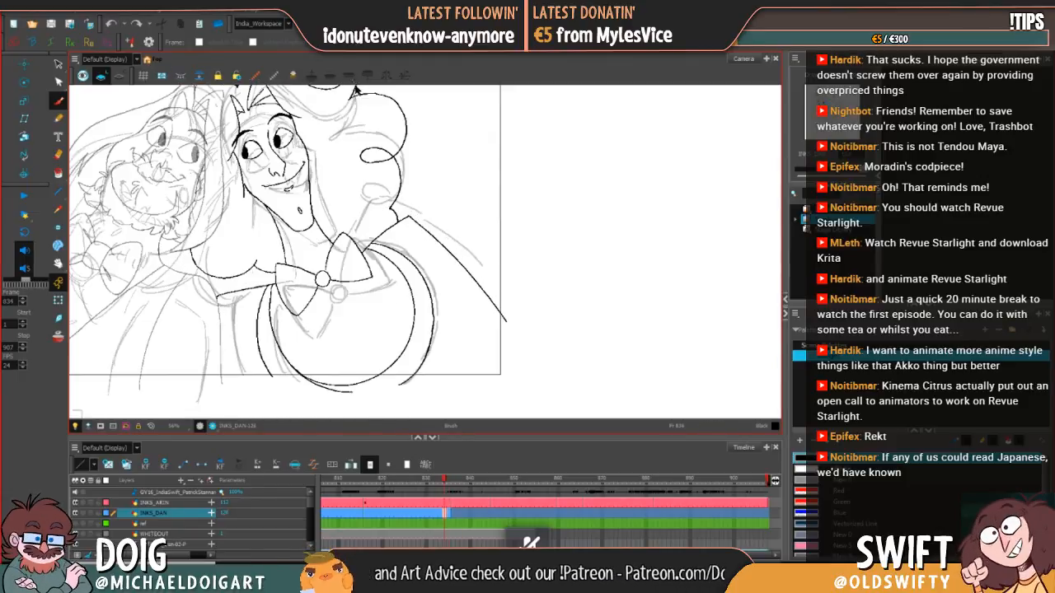
pyautogui.press('.')
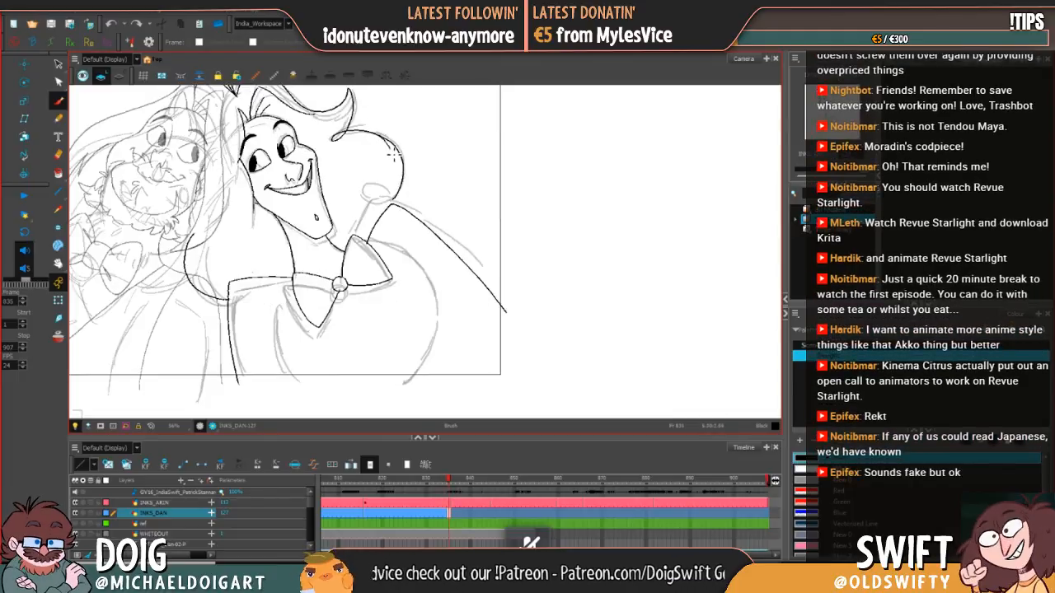
# Step: Try a looped curl stroke just inside the lower end of the outer hair curve, compare it with the previous drawing, and delete it
pyautogui.moveTo(386, 197)
pyautogui.mouseDown()
pyautogui.moveTo(364, 195)
pyautogui.moveTo(389, 200)
pyautogui.mouseUp()
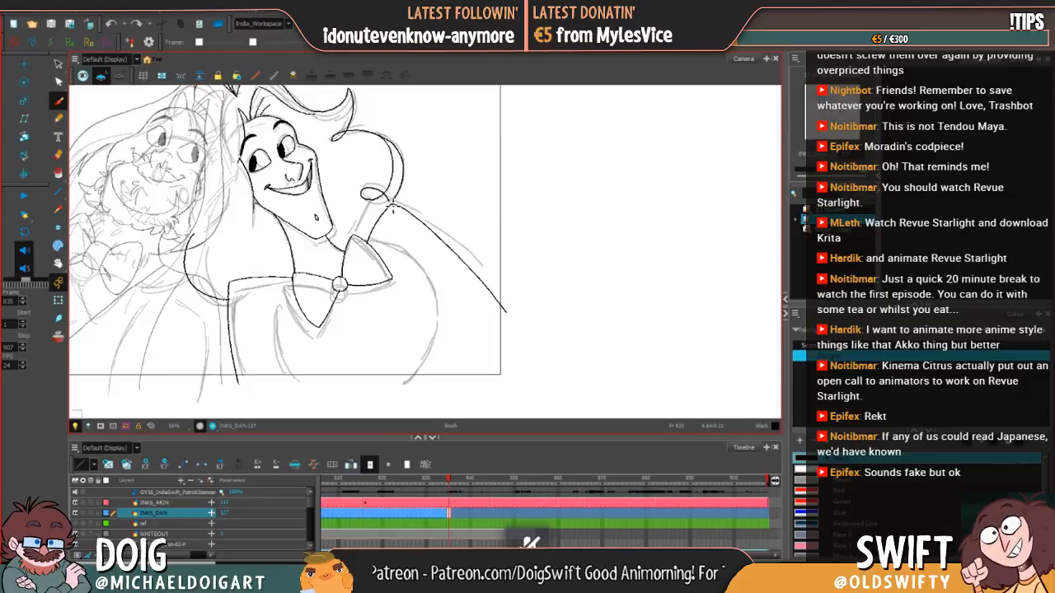
pyautogui.press(',')
pyautogui.press('.')
pyautogui.press(',')
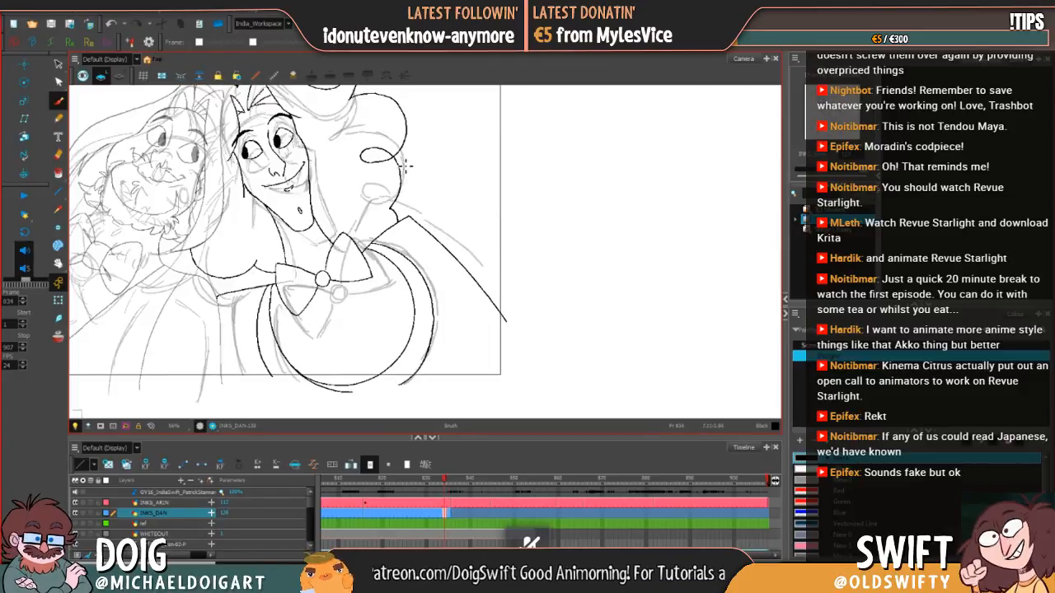
pyautogui.press('.')
pyautogui.hotkey('alt', 's')
pyautogui.click(402, 185)
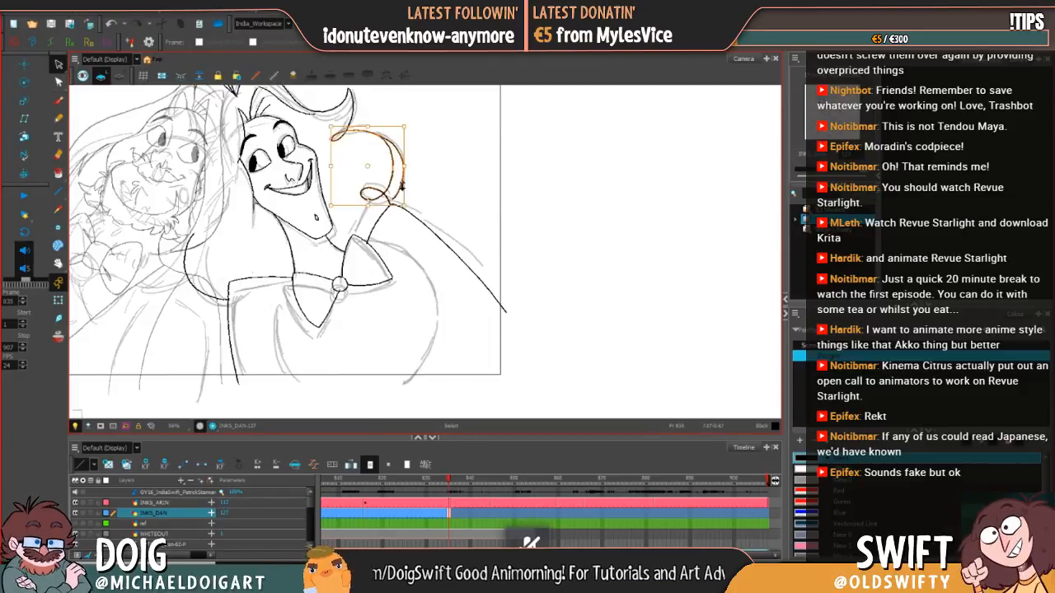
pyautogui.click(437, 178)
pyautogui.click(391, 189)
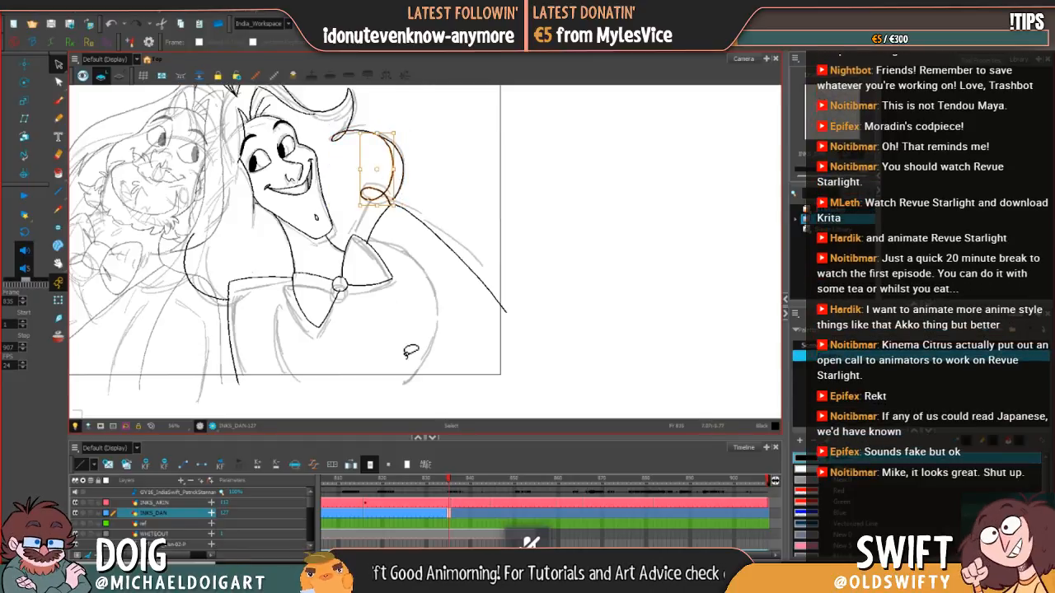
pyautogui.press('Delete')
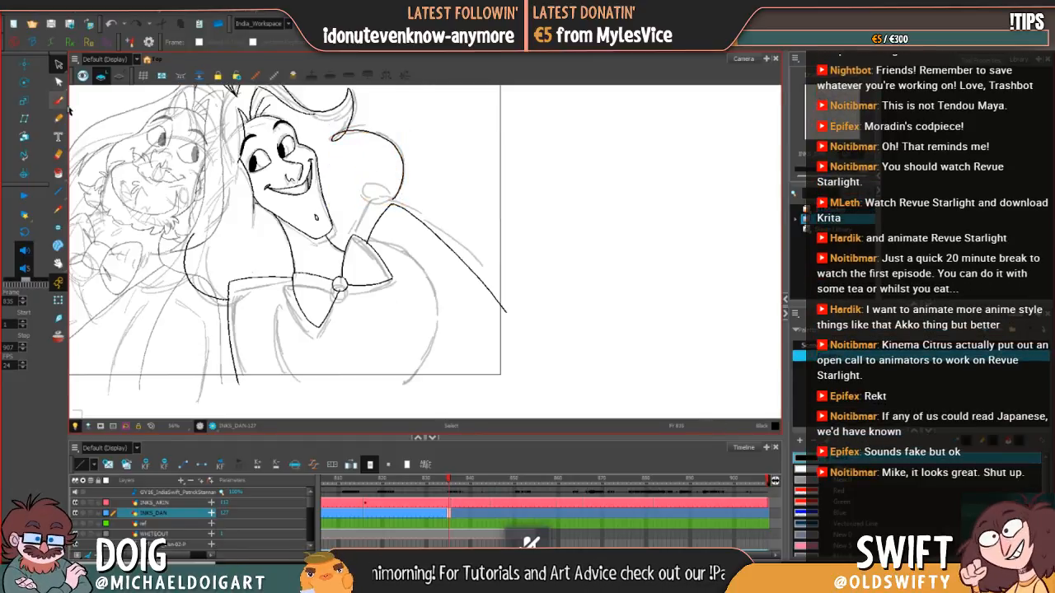
# Step: Try a smaller looped curl stroke closer to the shoulder corner and compare it with the previous drawing
pyautogui.click(58, 101)
pyautogui.press(',')
pyautogui.press('.')
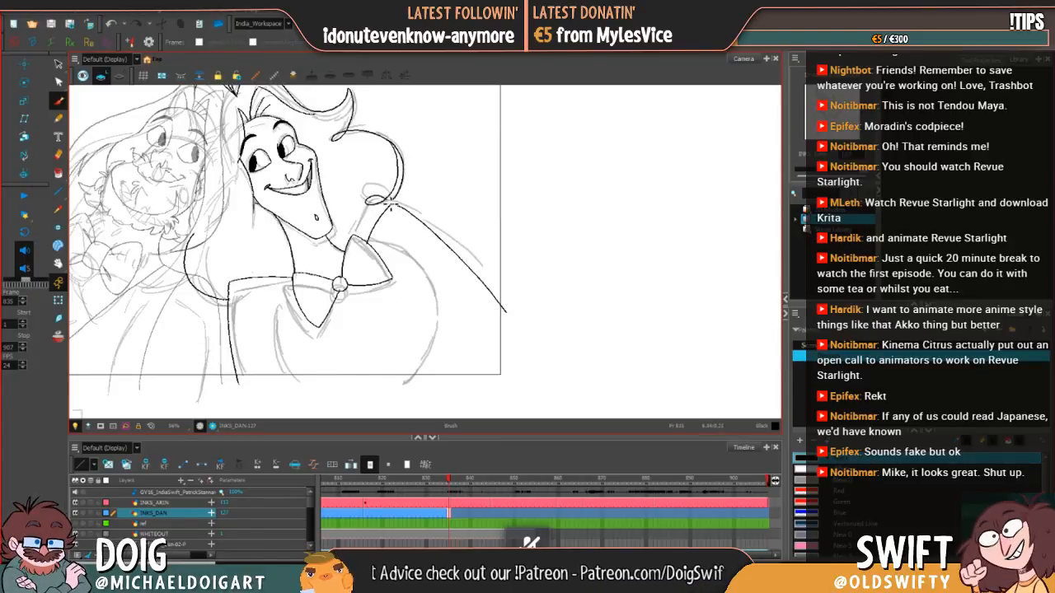
pyautogui.press(',')
pyautogui.press('.')
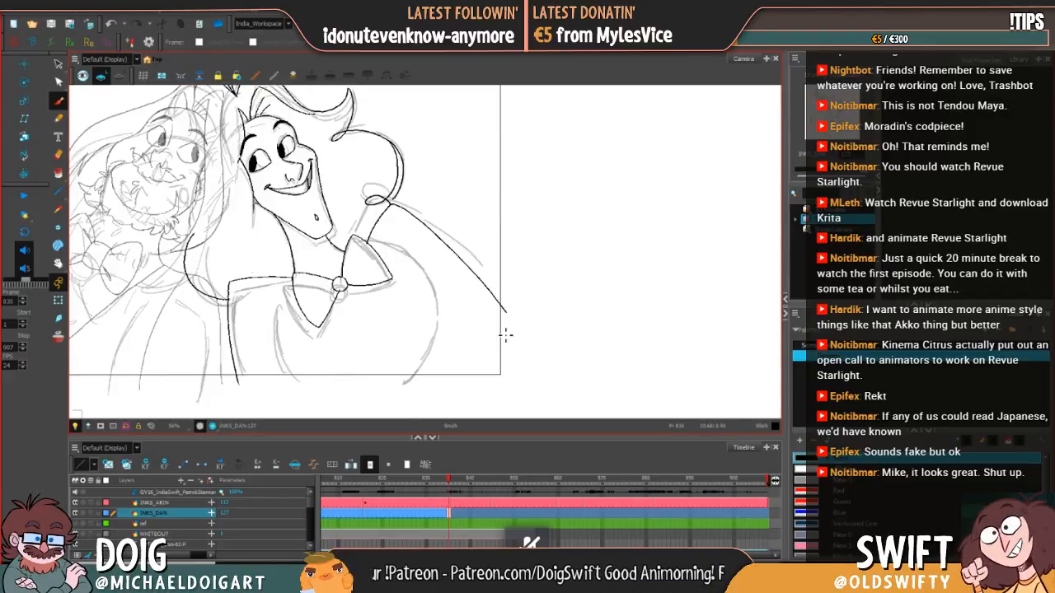
# Step: Select the new curl stroke and stretch it slightly to fit it against the outer hair curve
pyautogui.hotkey('alt', 's')
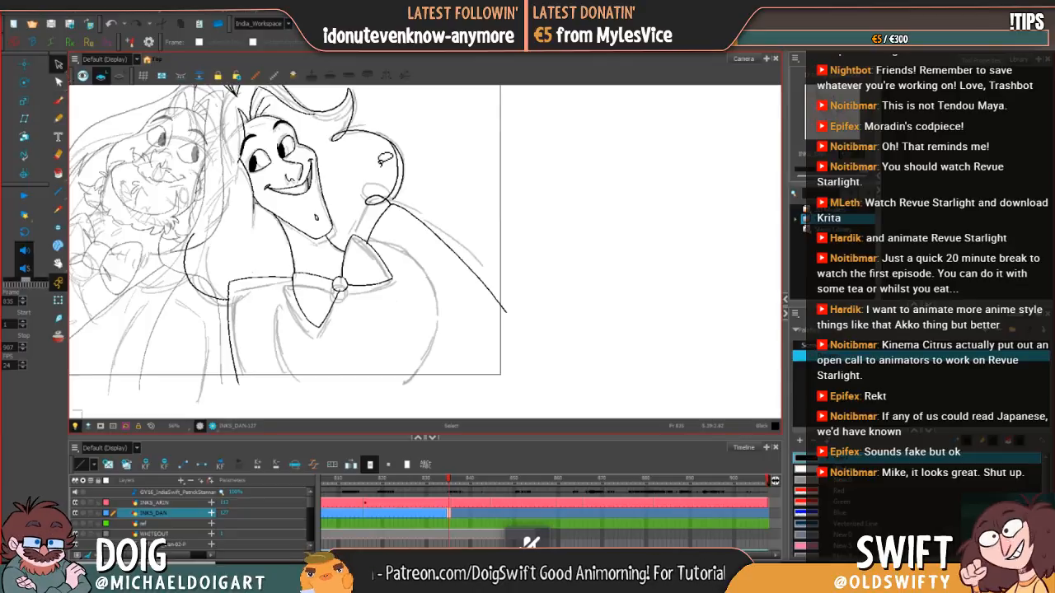
pyautogui.click(393, 192)
pyautogui.moveTo(389, 205); pyautogui.dragTo(400, 193)
pyautogui.moveTo(389, 136); pyautogui.dragTo(395, 135)
pyautogui.click(417, 146)
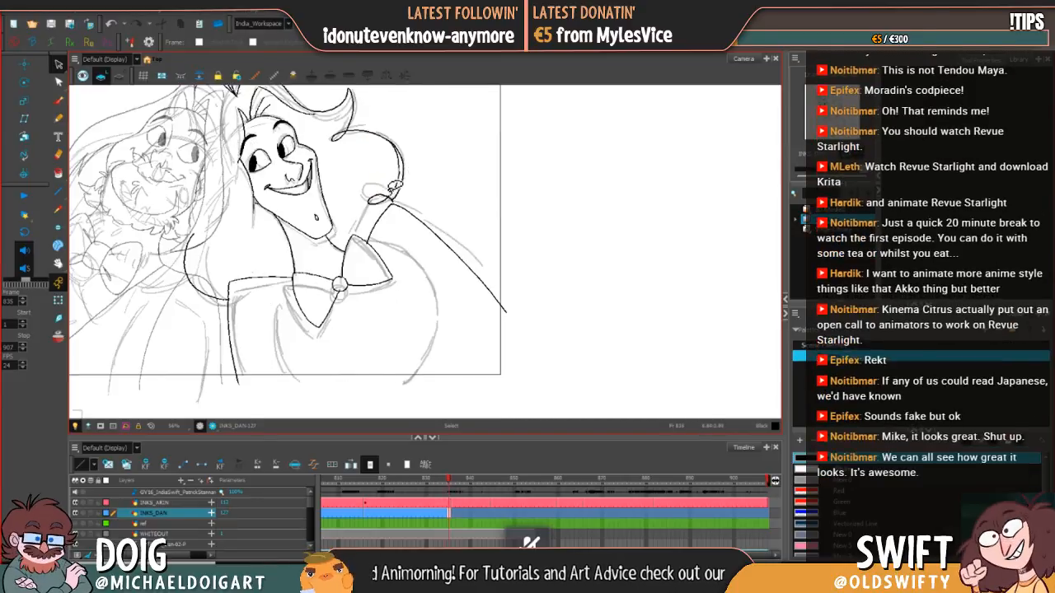
pyautogui.click(394, 195)
pyautogui.moveTo(386, 204); pyautogui.dragTo(384, 205)
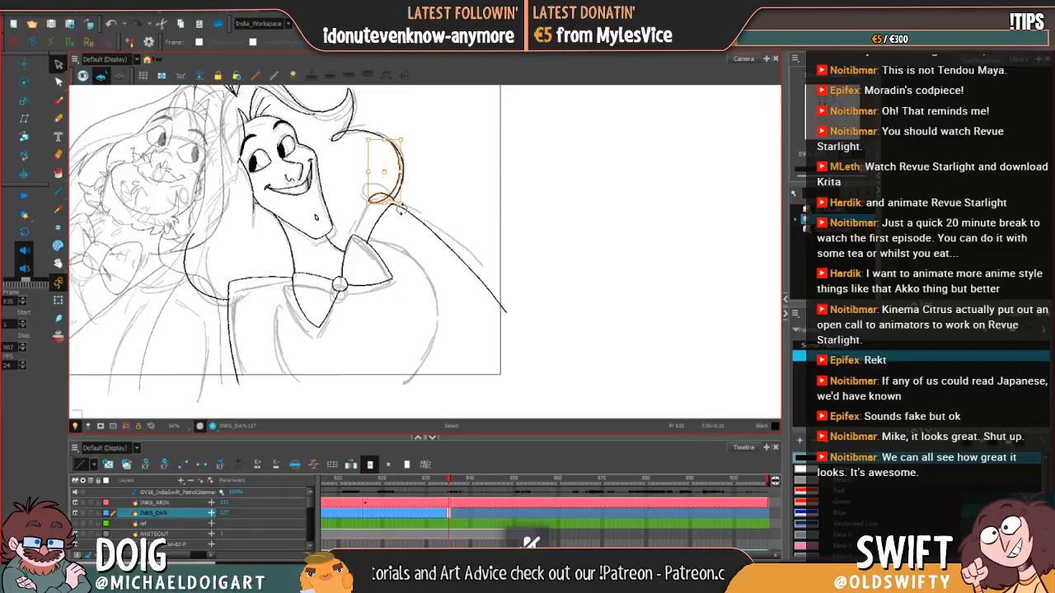
# Step: Compare the curl with the previous drawing, enlarge its loop down and to the left, and adjust its placement
pyautogui.press(',')
pyautogui.press('.')
pyautogui.press(',')
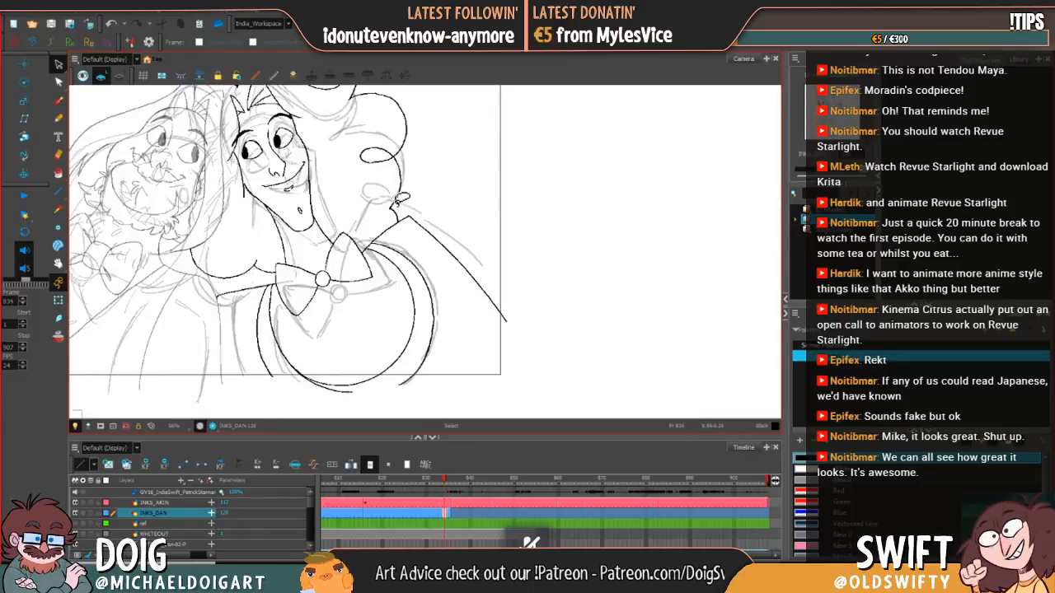
pyautogui.press('.')
pyautogui.click(395, 201)
pyautogui.moveTo(366, 205); pyautogui.dragTo(360, 214)
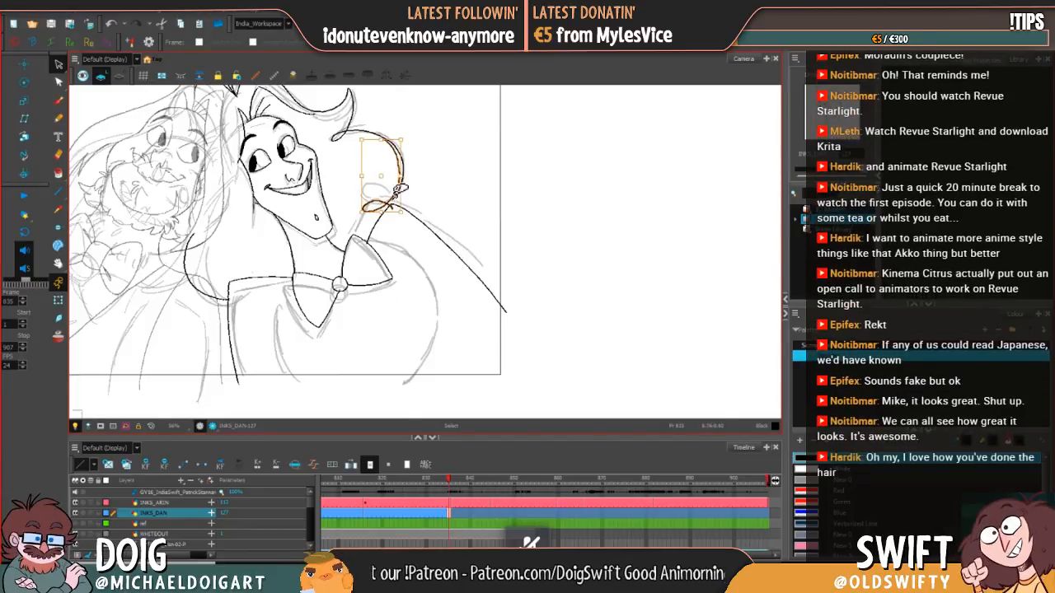
pyautogui.click(424, 184)
pyautogui.click(392, 201)
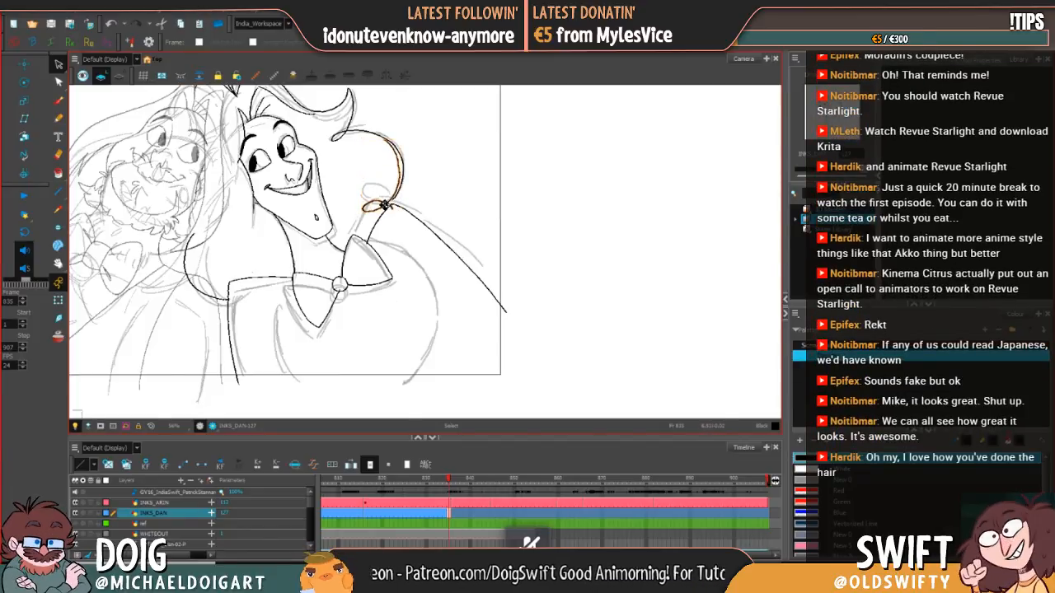
pyautogui.moveTo(385, 201); pyautogui.dragTo(386, 206)
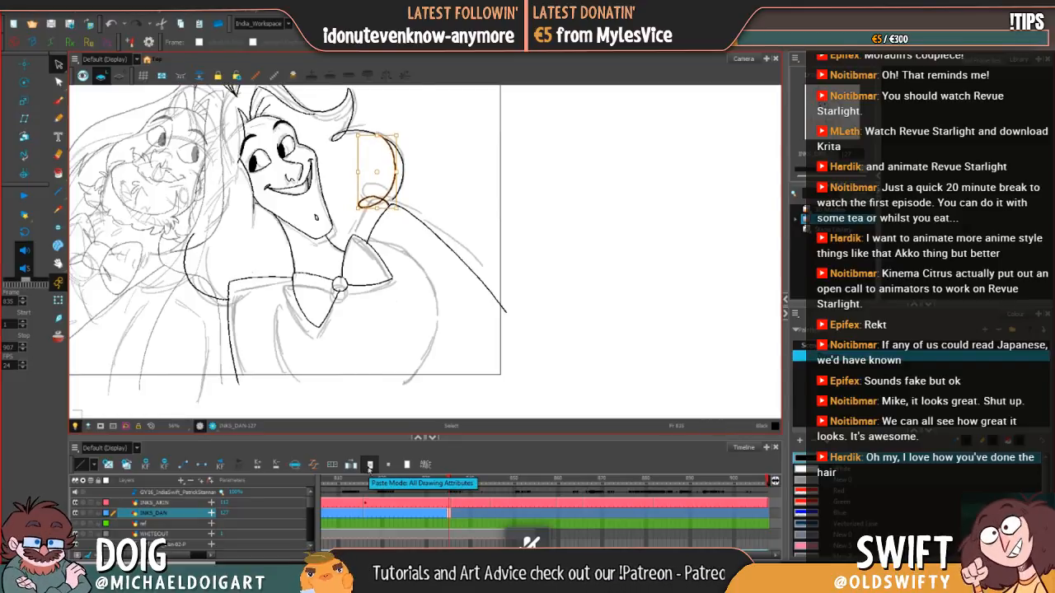
# Step: Check the adjusted curl against the previous drawing and delete the curl stroke
pyautogui.press('Escape')
pyautogui.press(',')
pyautogui.press('.')
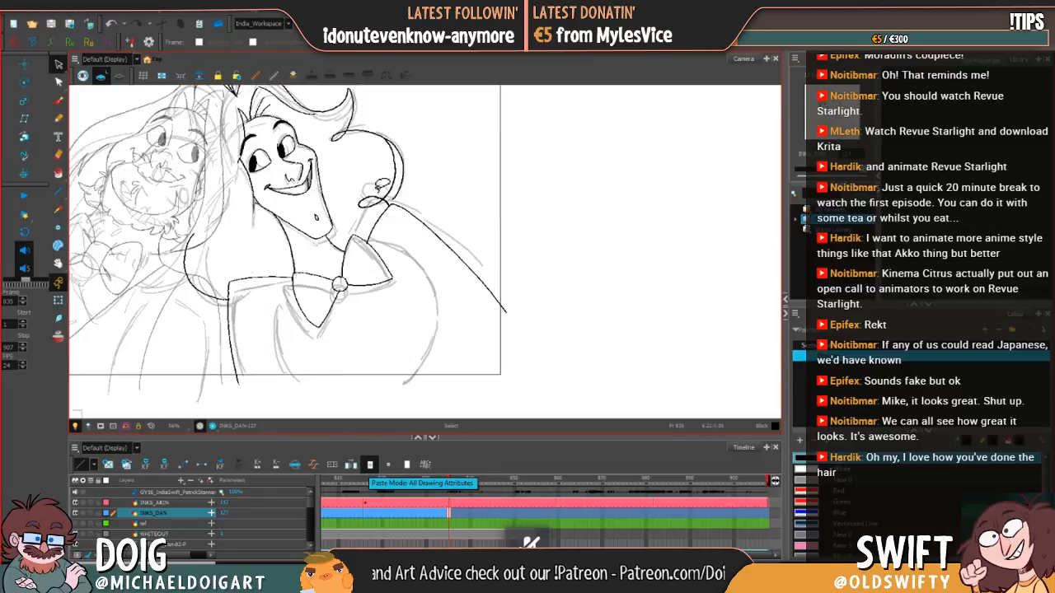
pyautogui.click(377, 200)
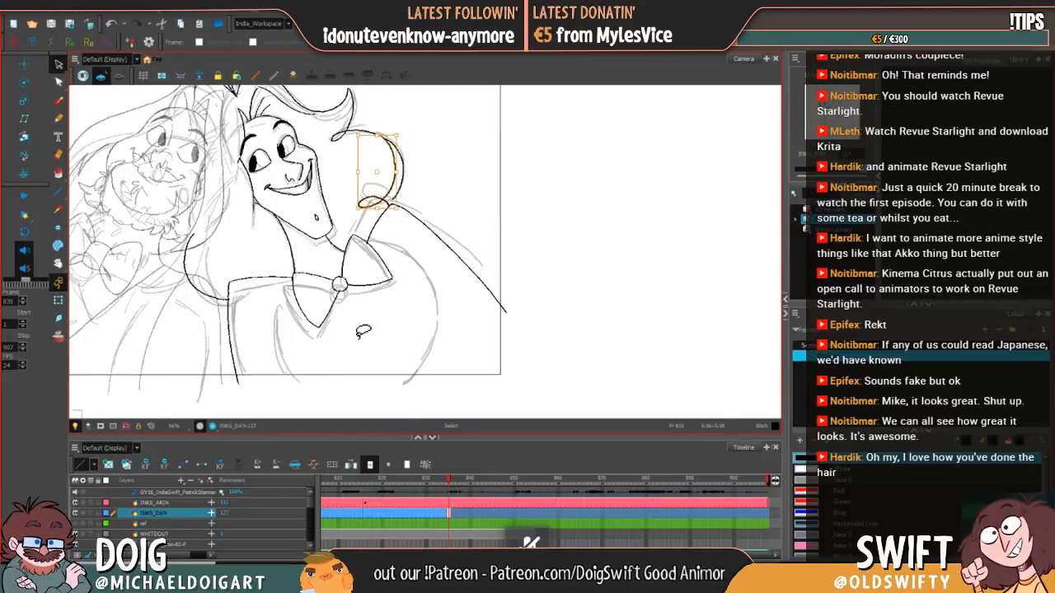
pyautogui.press('Delete')
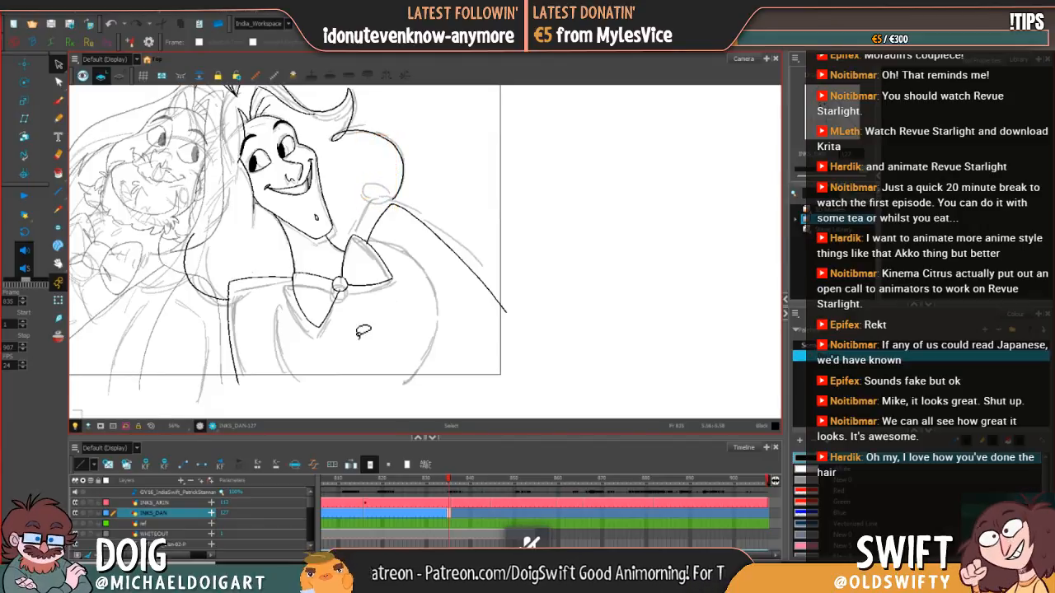
# Step: Examine the outer hair curve against the previous drawing, selecting the curve on frame 835 for reference
pyautogui.hotkey('alt', 'b')
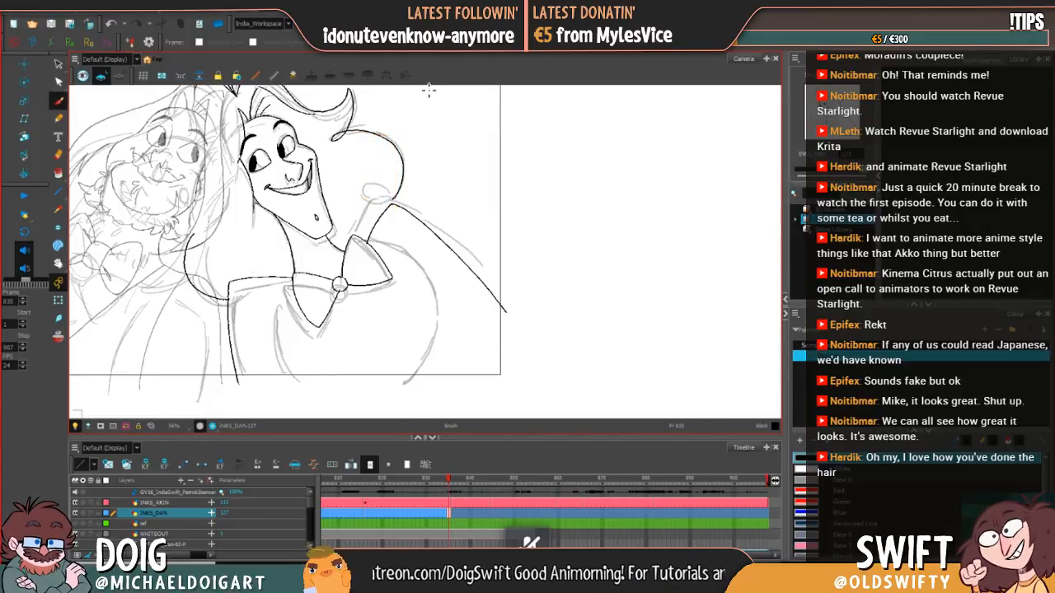
pyautogui.press(',')
pyautogui.press('.')
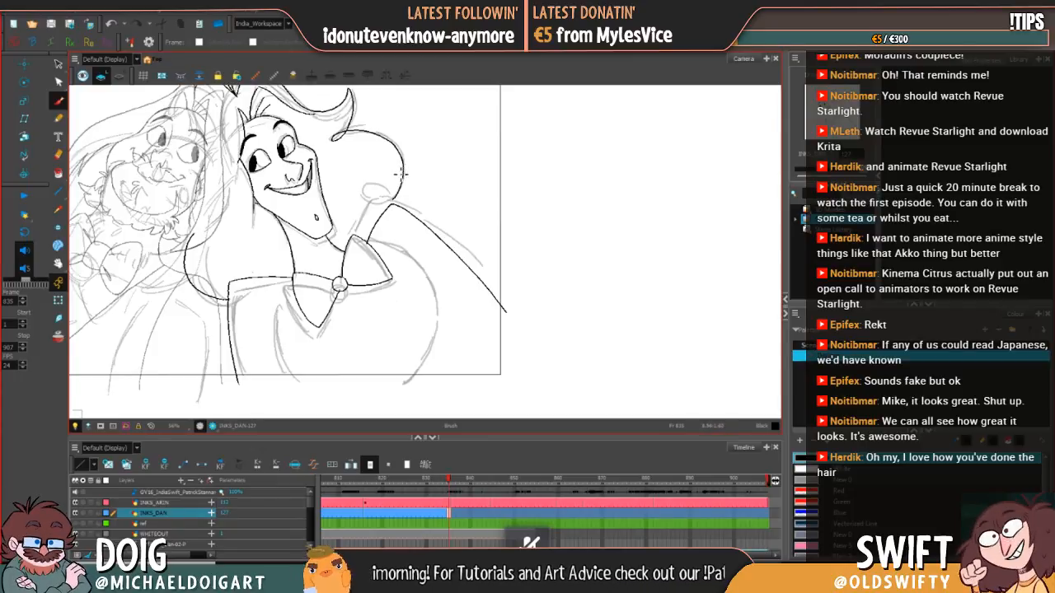
pyautogui.press(',')
pyautogui.press('.')
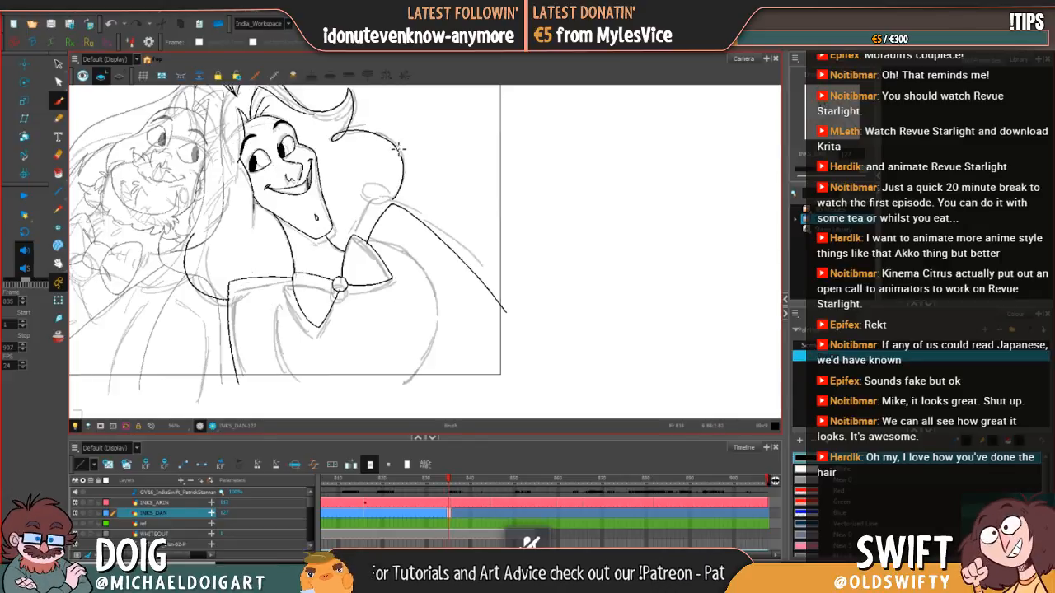
pyautogui.moveTo(402, 172); pyautogui.dragTo(393, 210)
pyautogui.press(',')
pyautogui.press('.')
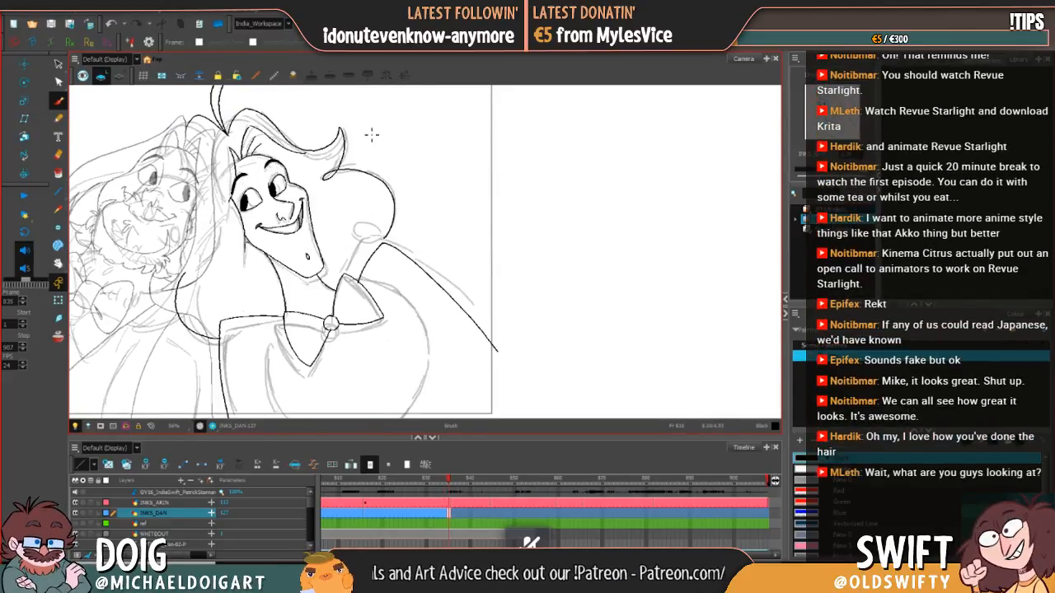
pyautogui.hotkey('alt', 's')
pyautogui.click(388, 171)
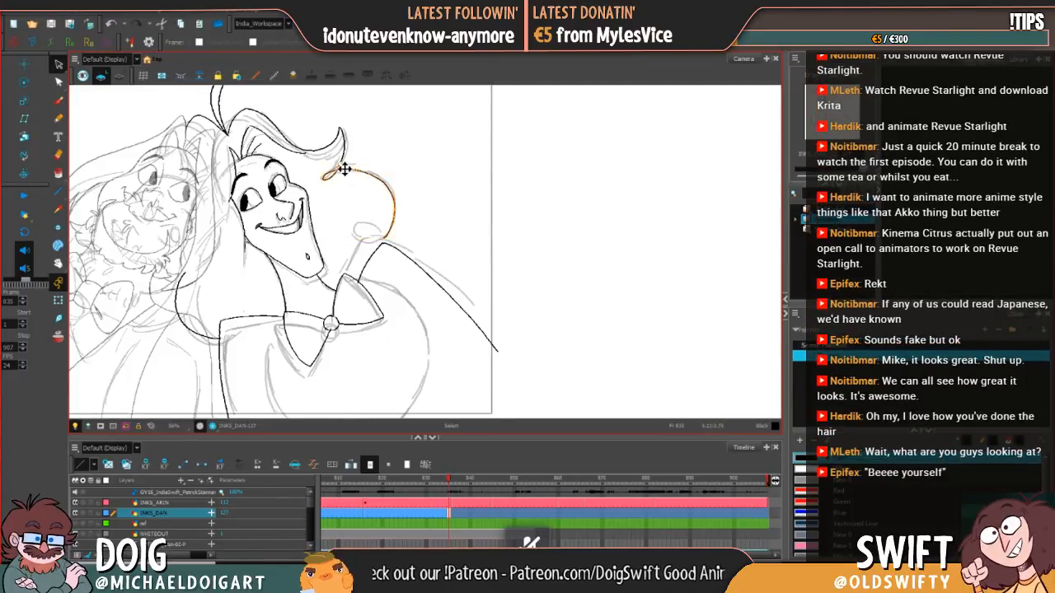
pyautogui.click(345, 170)
pyautogui.press(',')
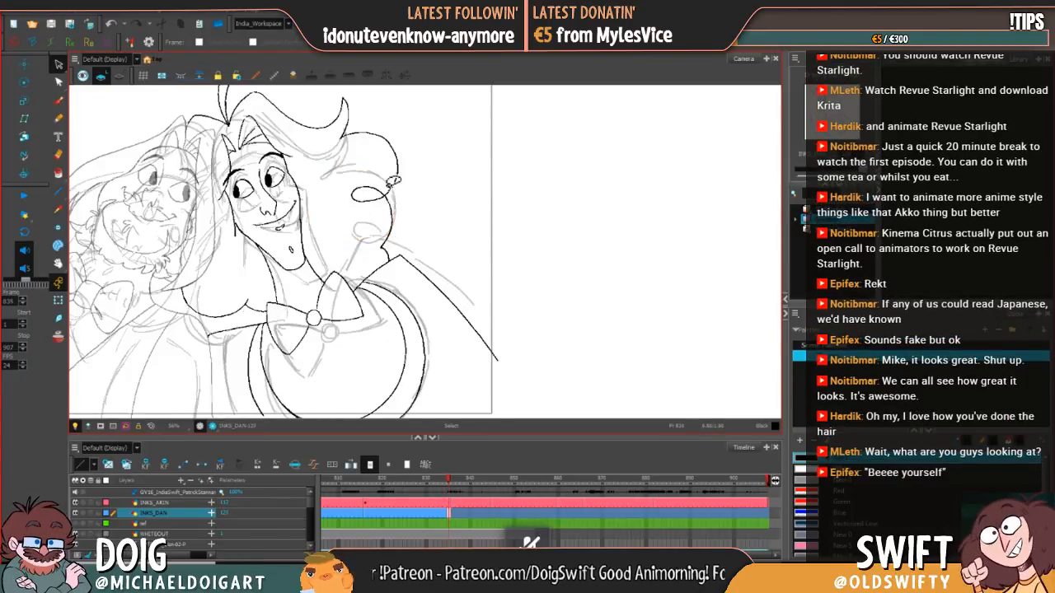
pyautogui.press('.')
# Step: Select the swept front lock and outer hair curve together, squash them upward, and compare with the previous drawing
pyautogui.moveTo(355, 149)
pyautogui.mouseDown()
pyautogui.moveTo(322, 183)
pyautogui.moveTo(369, 192)
pyautogui.mouseUp()
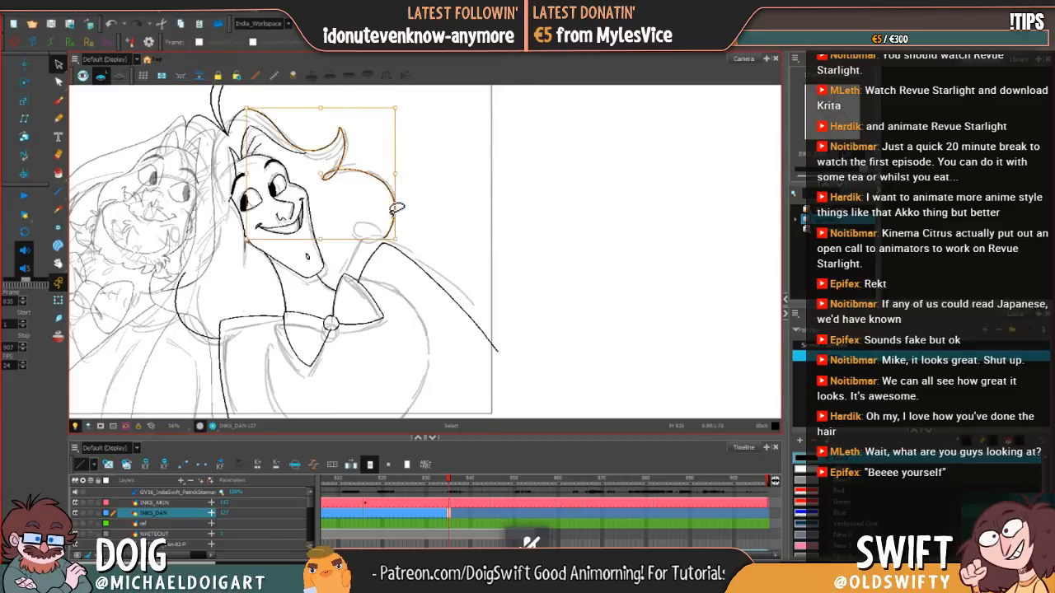
pyautogui.moveTo(394, 239); pyautogui.dragTo(392, 185)
pyautogui.click(431, 183)
pyautogui.press(',')
pyautogui.press('.')
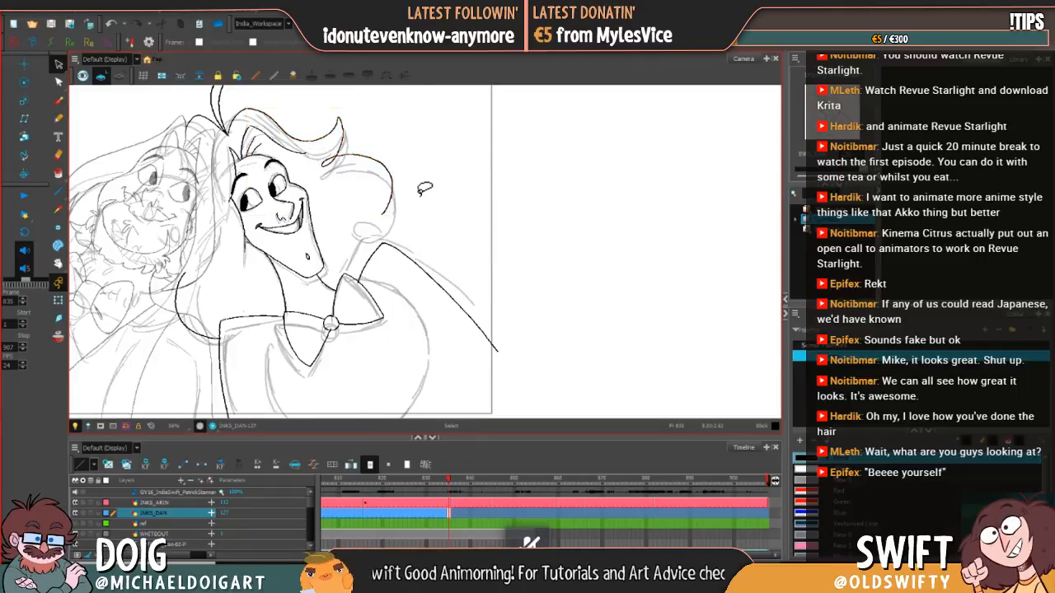
pyautogui.press(',')
pyautogui.press('.')
pyautogui.moveTo(352, 112); pyautogui.dragTo(355, 136)
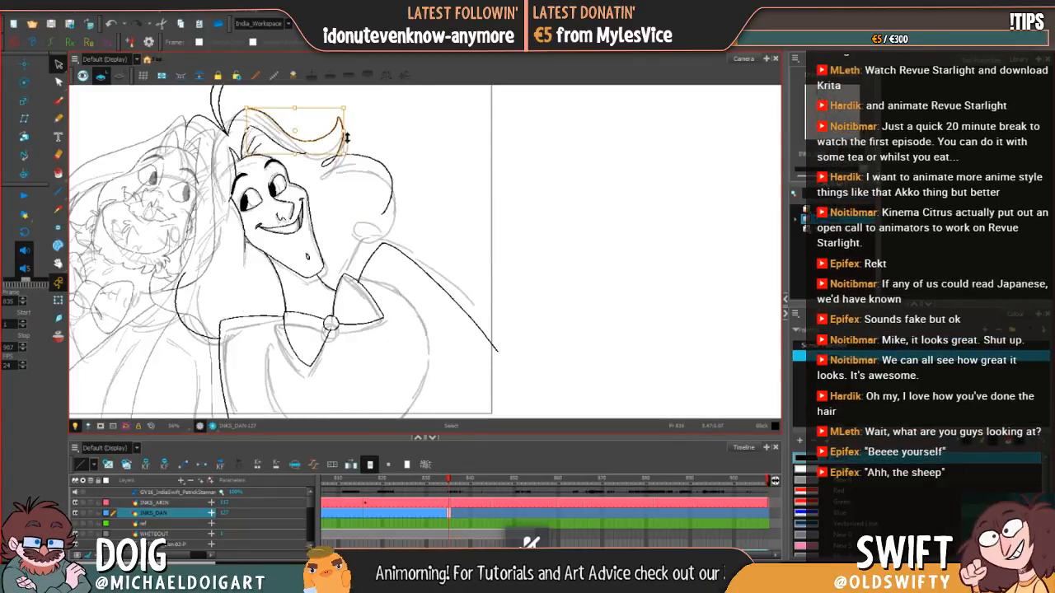
pyautogui.click(373, 132)
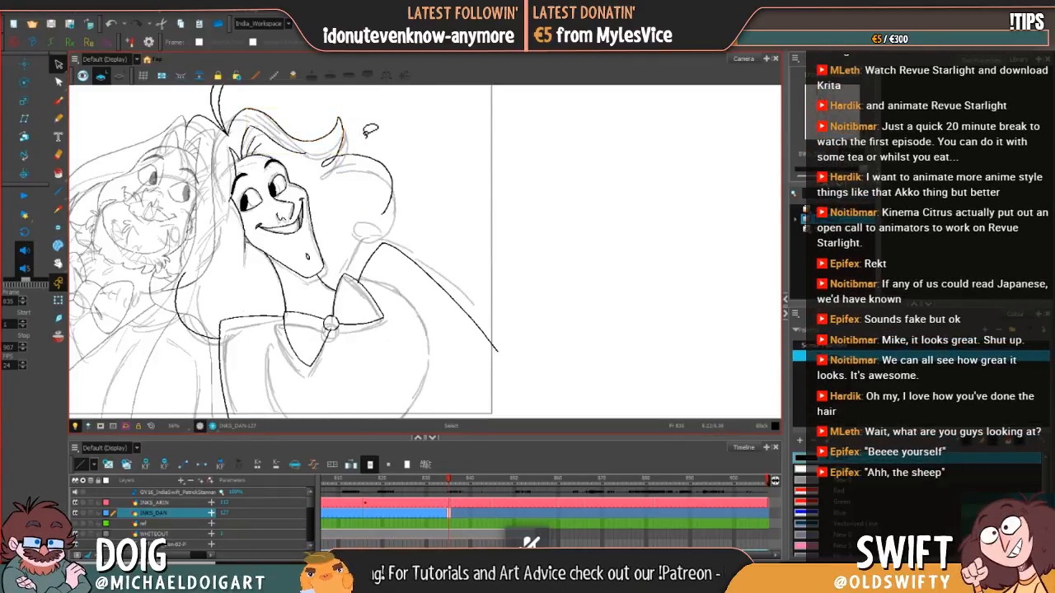
# Step: Cut away and delete the inner edge line below the swept front lock's tip, comparing frame 835 with the previous drawing
pyautogui.click(58, 63)
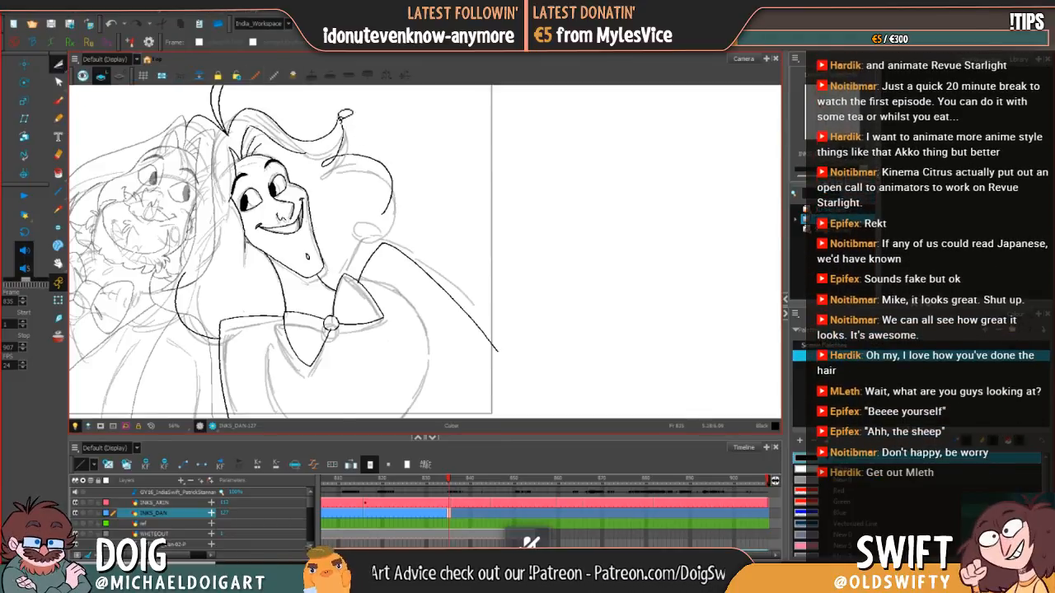
pyautogui.moveTo(340, 120)
pyautogui.mouseDown()
pyautogui.moveTo(341, 105)
pyautogui.moveTo(345, 126)
pyautogui.mouseUp()
pyautogui.press('Delete')
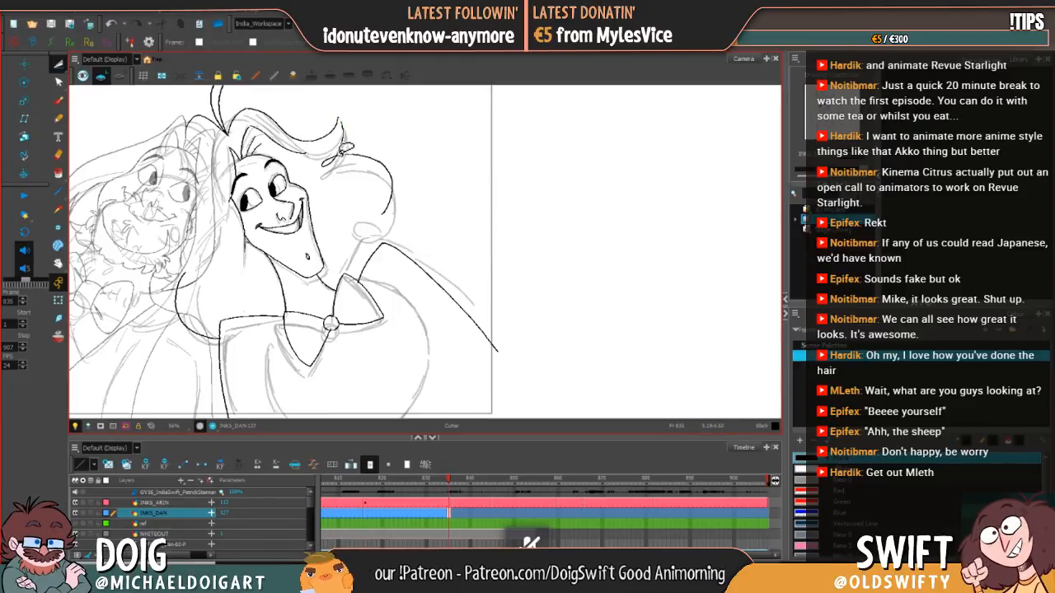
pyautogui.moveTo(346, 147); pyautogui.dragTo(343, 153)
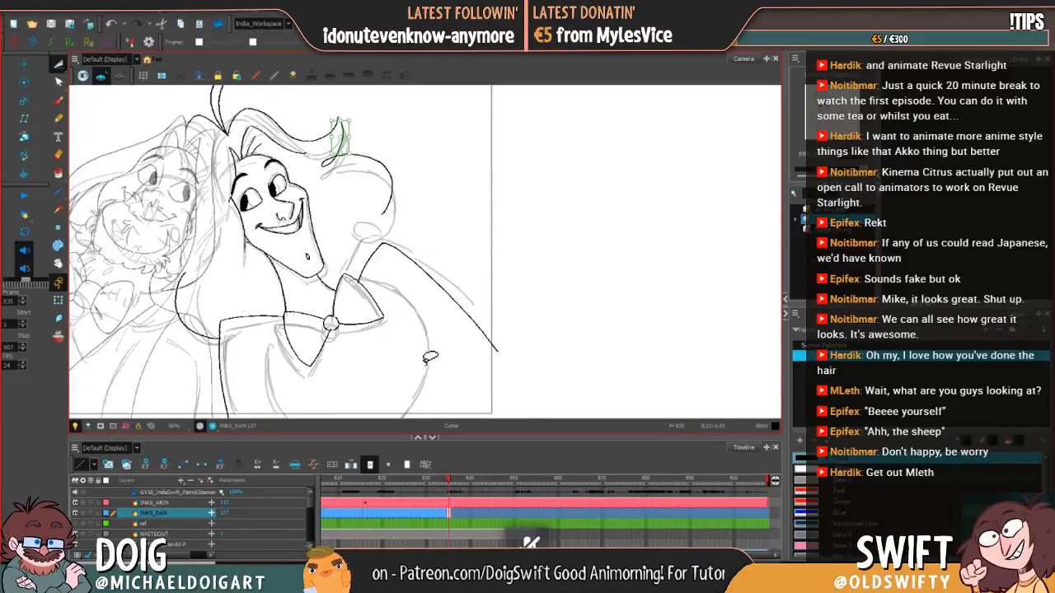
pyautogui.press('Delete')
pyautogui.press(',')
pyautogui.press('.')
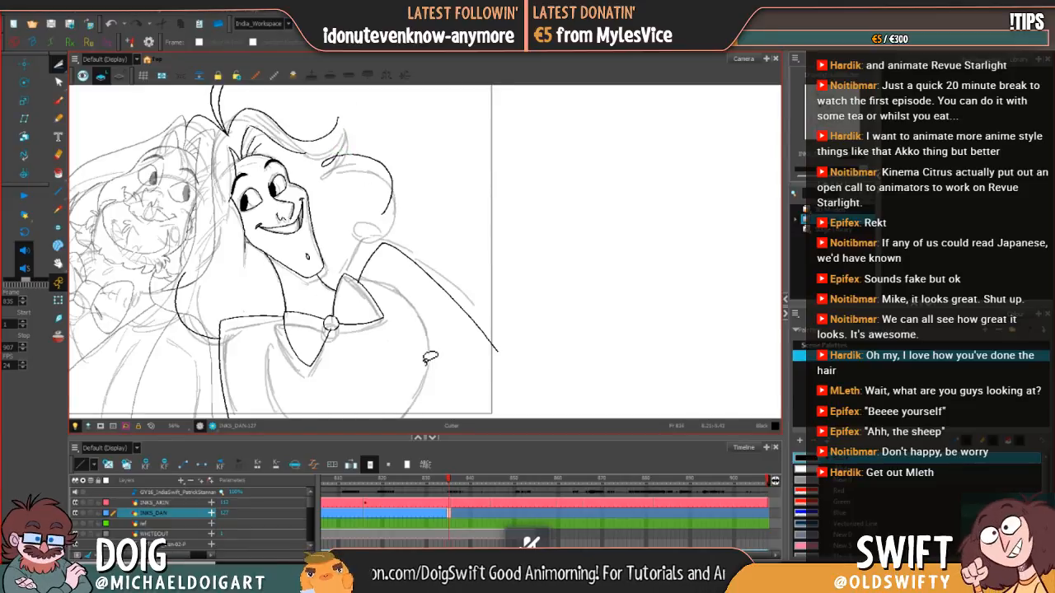
# Step: Redraw the inner edge of the swept front lock's tip with the brush and check it against the previous drawing
pyautogui.click(57, 101)
pyautogui.press(',')
pyautogui.press('.')
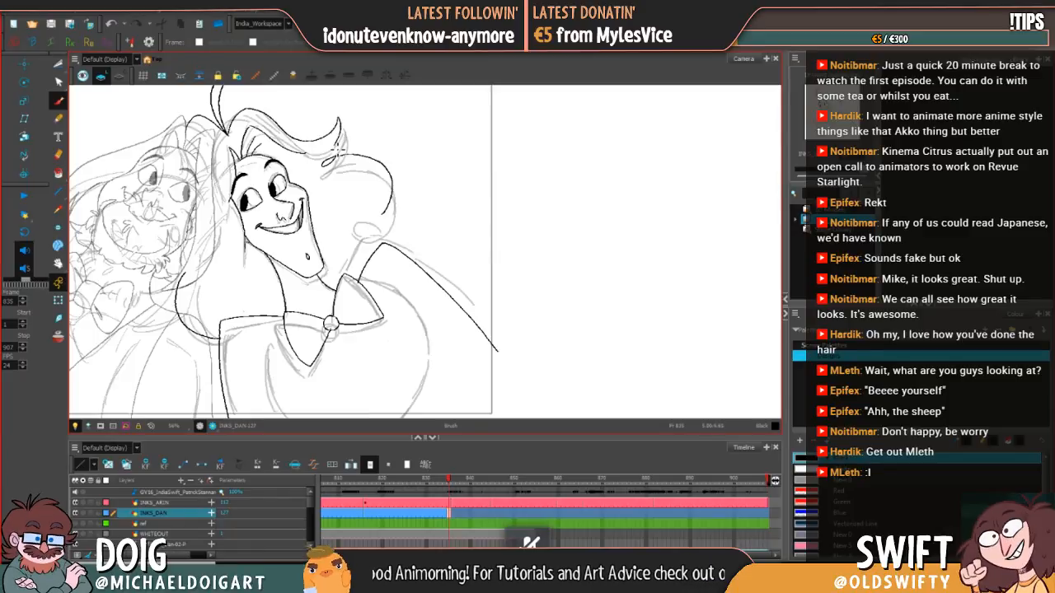
pyautogui.press(',')
pyautogui.press('.')
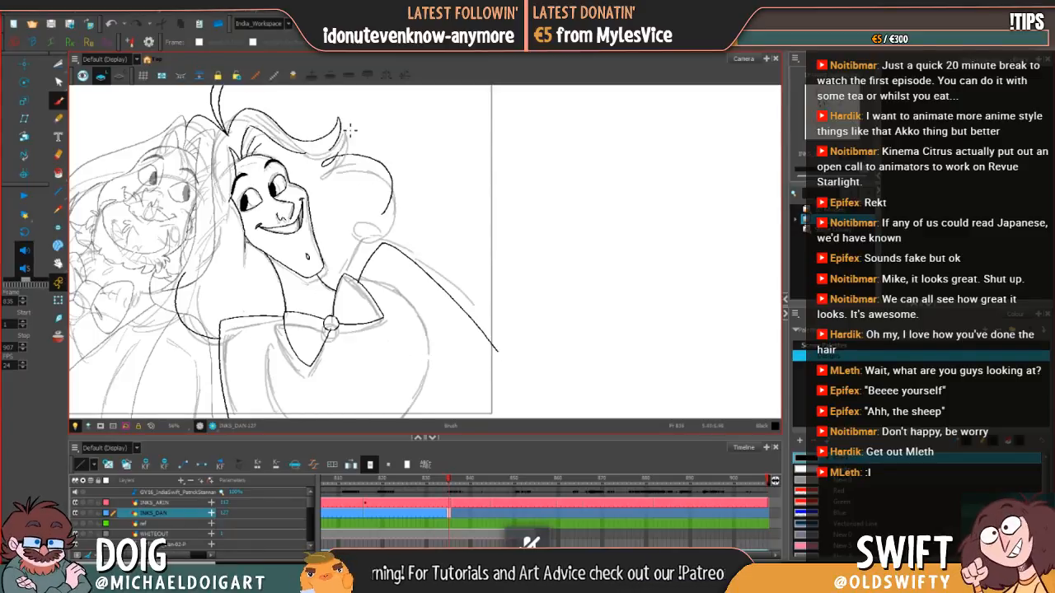
pyautogui.press(',')
pyautogui.press('.')
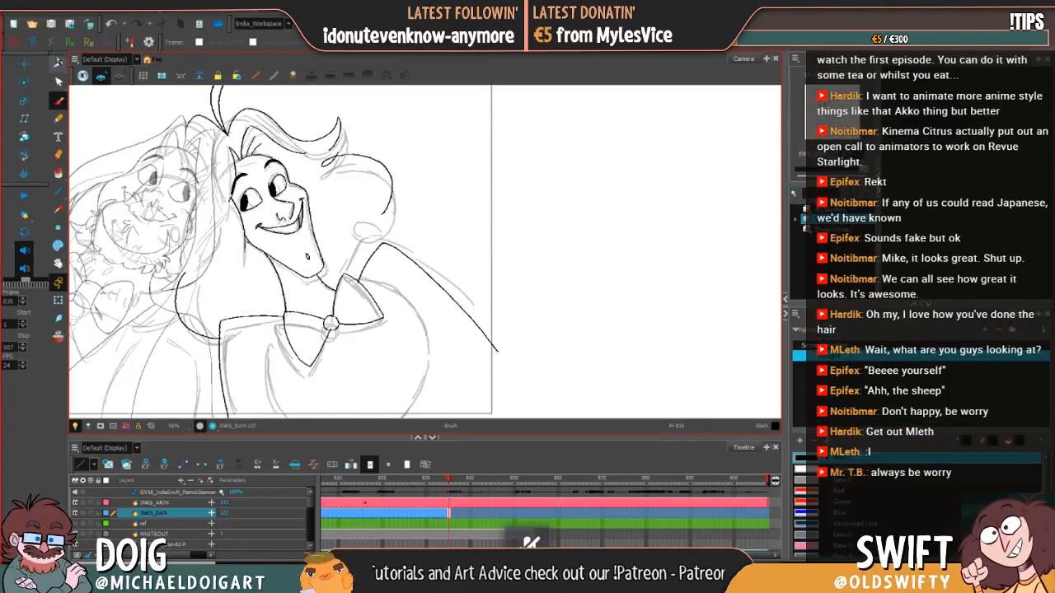
# Step: Try shifting the outer hair curve slightly up and to the left, and delete the curve from frame 835
pyautogui.click(58, 64)
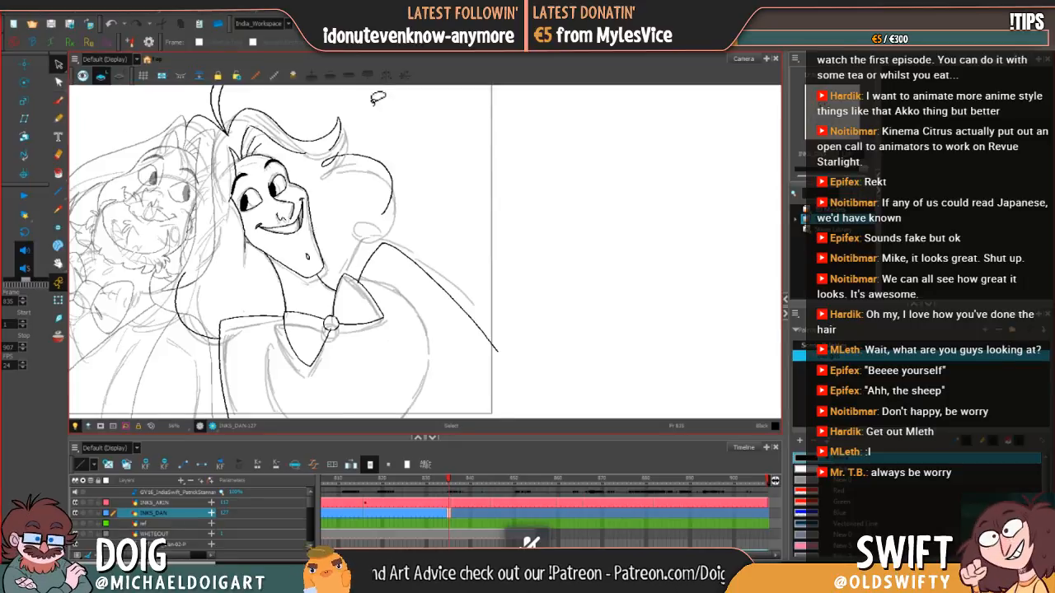
pyautogui.press(',')
pyautogui.press('.')
pyautogui.moveTo(339, 119); pyautogui.dragTo(329, 175)
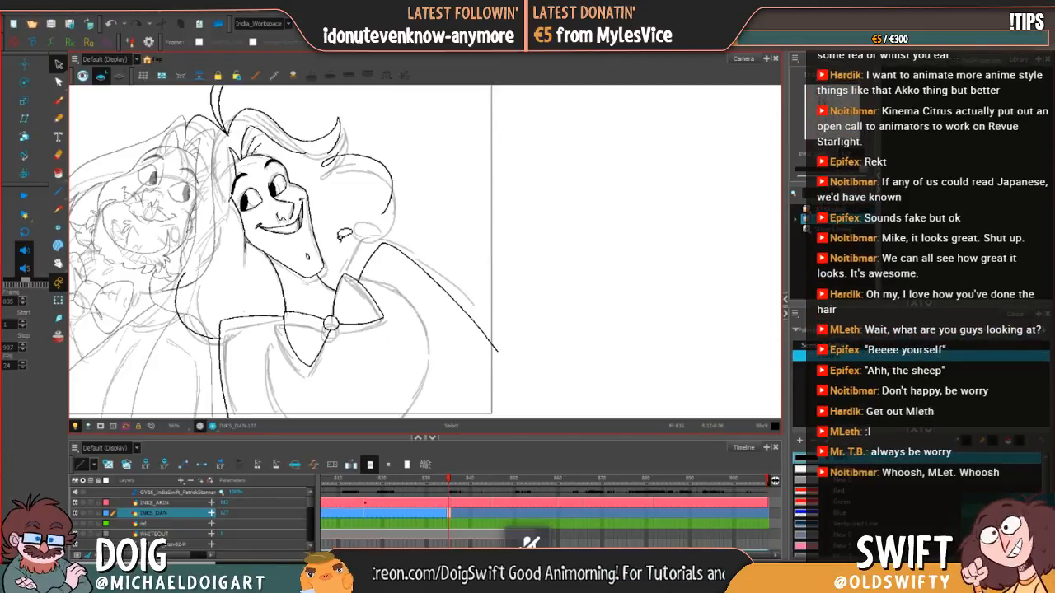
pyautogui.click(333, 170)
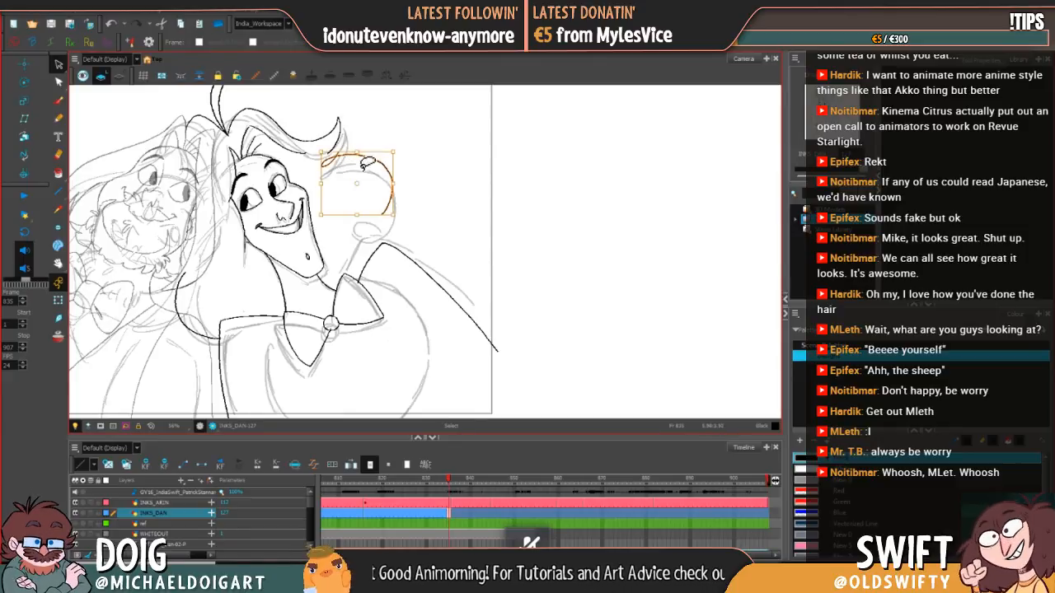
pyautogui.click(380, 170)
pyautogui.moveTo(352, 183); pyautogui.dragTo(349, 180)
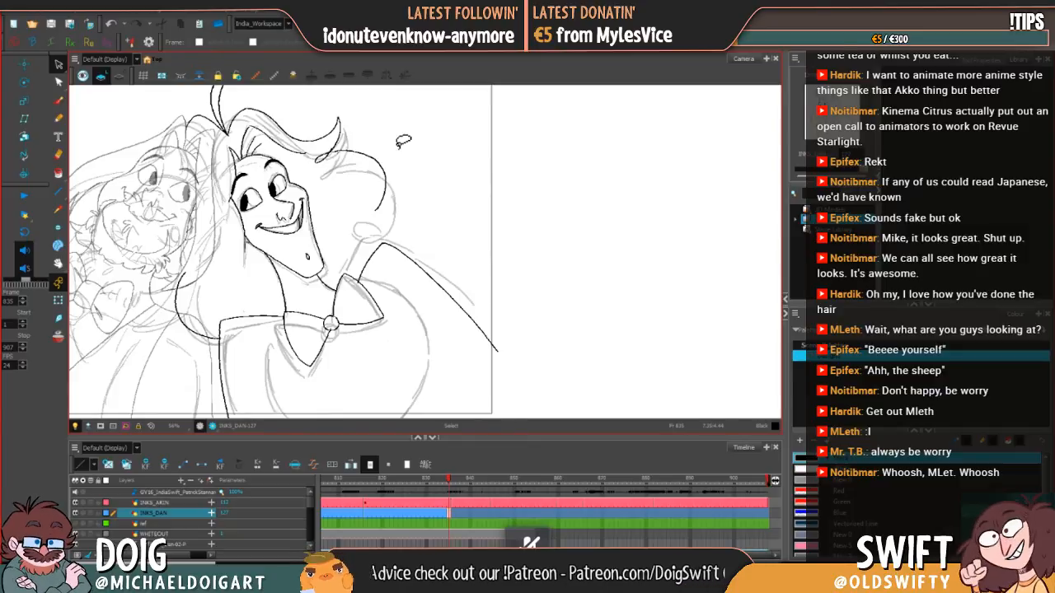
pyautogui.click(388, 183)
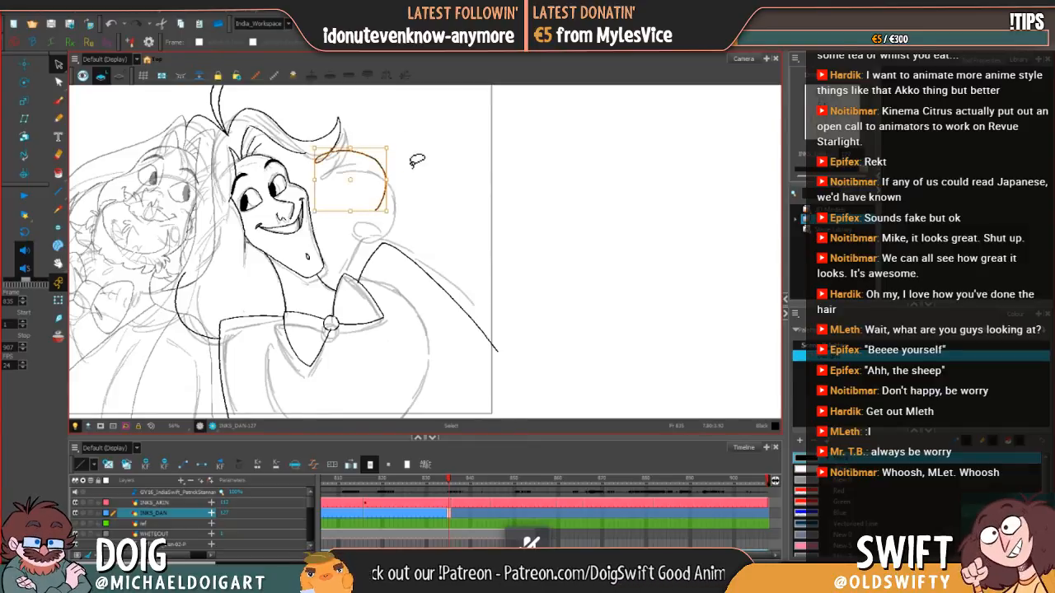
pyautogui.press('Delete')
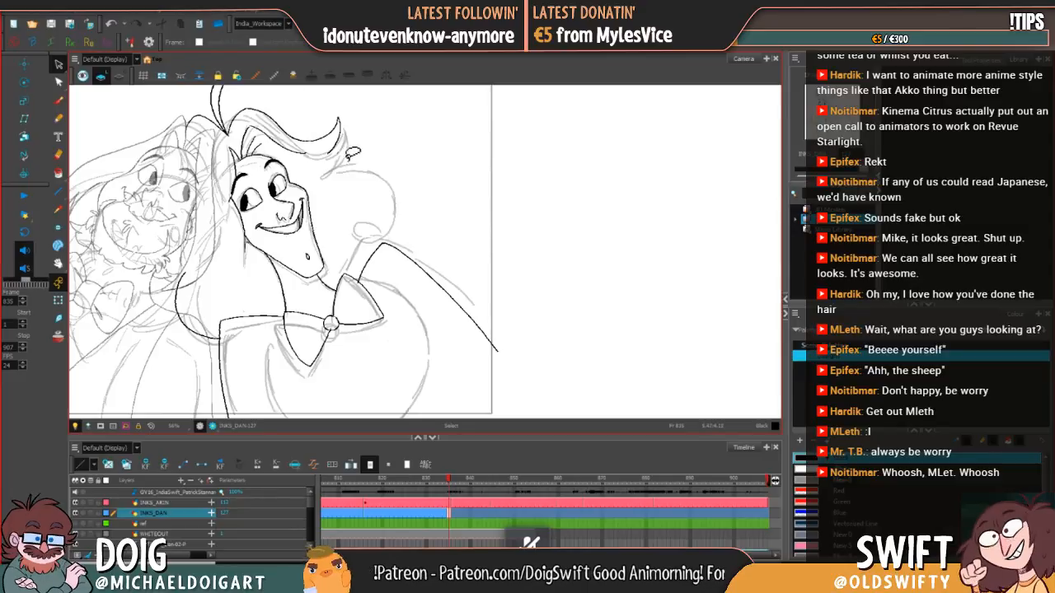
pyautogui.click(339, 156)
pyautogui.press('Delete')
# Step: Ink a new, higher outer hair curve bulging out from beneath the swept lock's tip and compare it with the previous drawing
pyautogui.hotkey('alt', 'b')
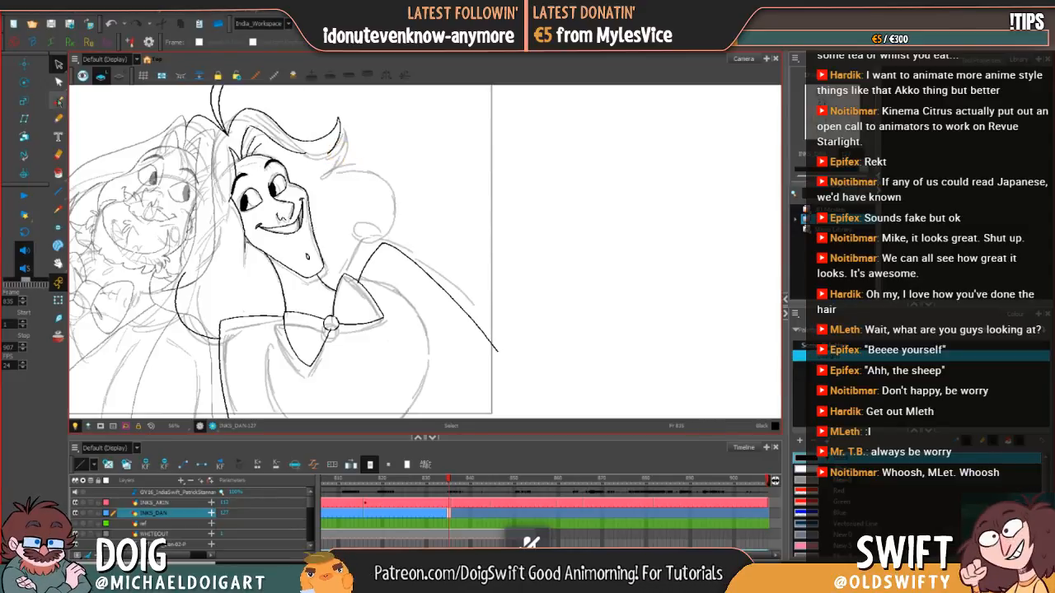
pyautogui.press(',')
pyautogui.press('.')
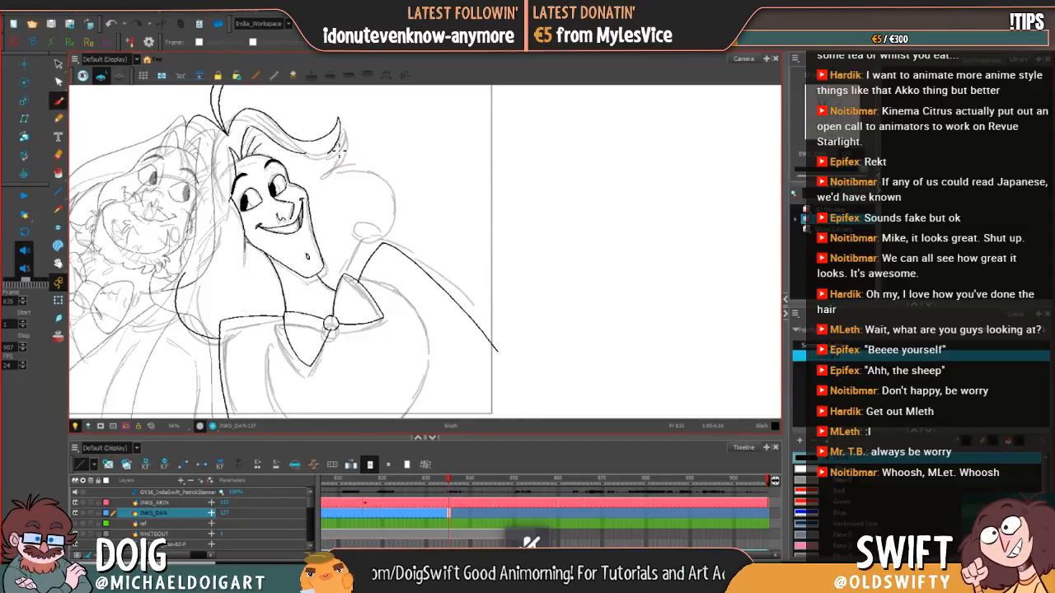
pyautogui.moveTo(395, 182); pyautogui.dragTo(377, 201)
pyautogui.press(',')
pyautogui.press('.')
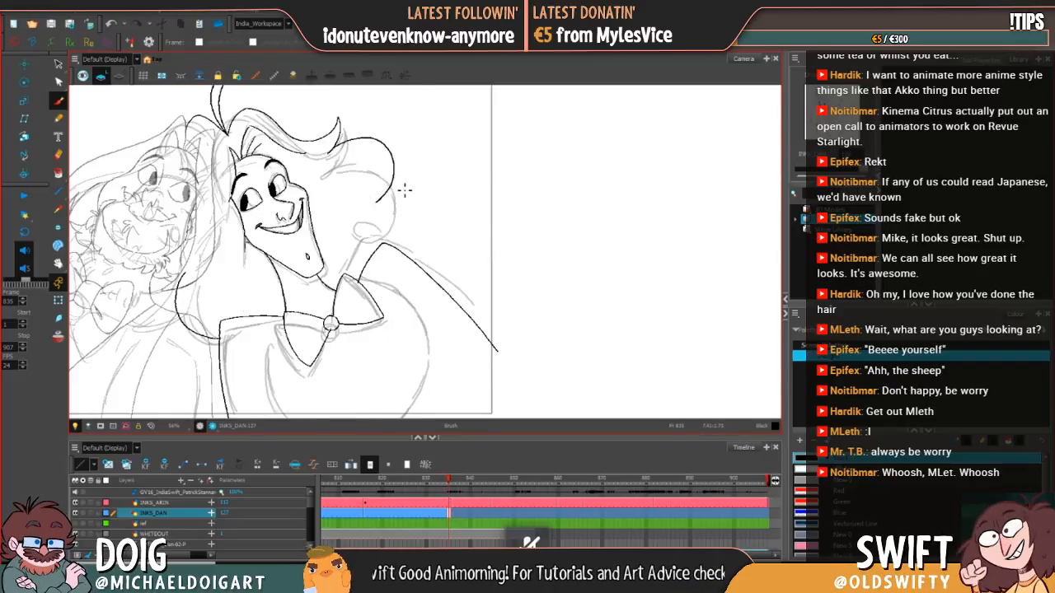
pyautogui.press(',')
pyautogui.press('.')
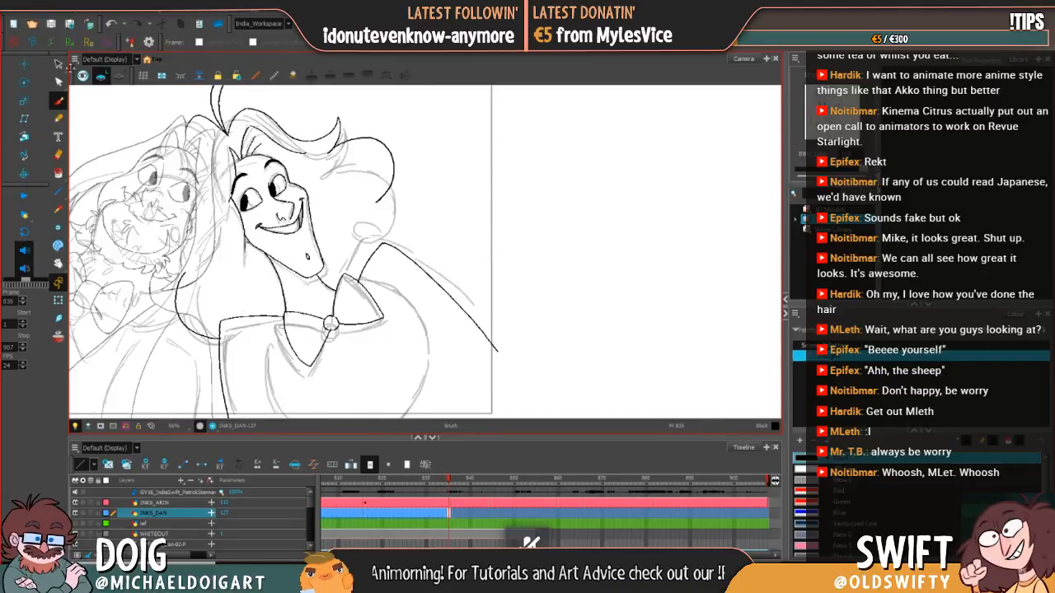
# Step: Enlarge the new outer hair curve slightly down and to the right, and check it against the previous drawing
pyautogui.hotkey('alt', 's')
pyautogui.click(393, 189)
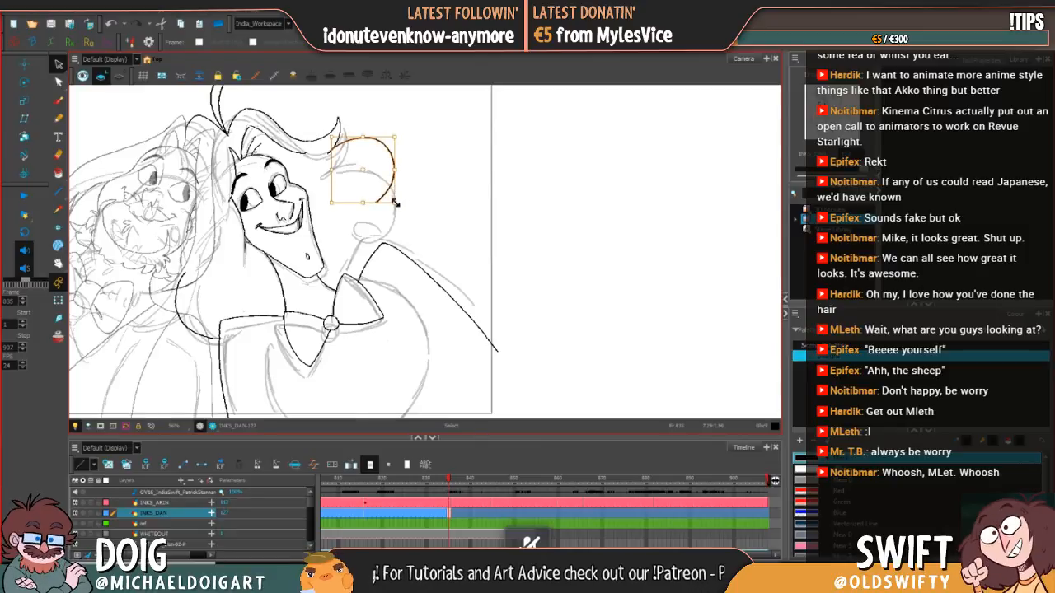
pyautogui.moveTo(394, 204); pyautogui.dragTo(401, 207)
pyautogui.click(421, 196)
pyautogui.hotkey('alt', 'b')
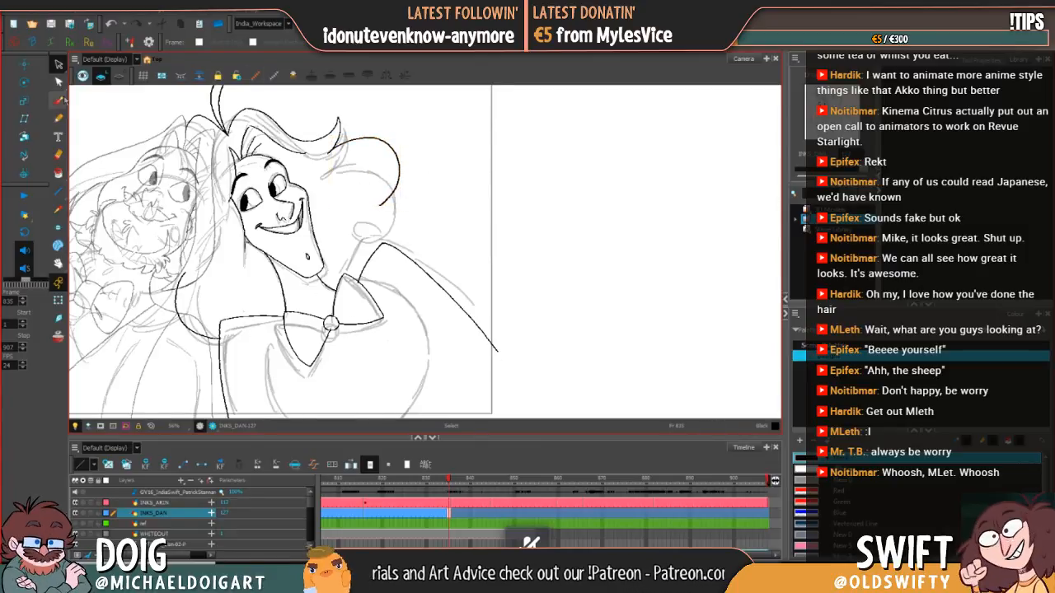
pyautogui.press(',')
pyautogui.press('.')
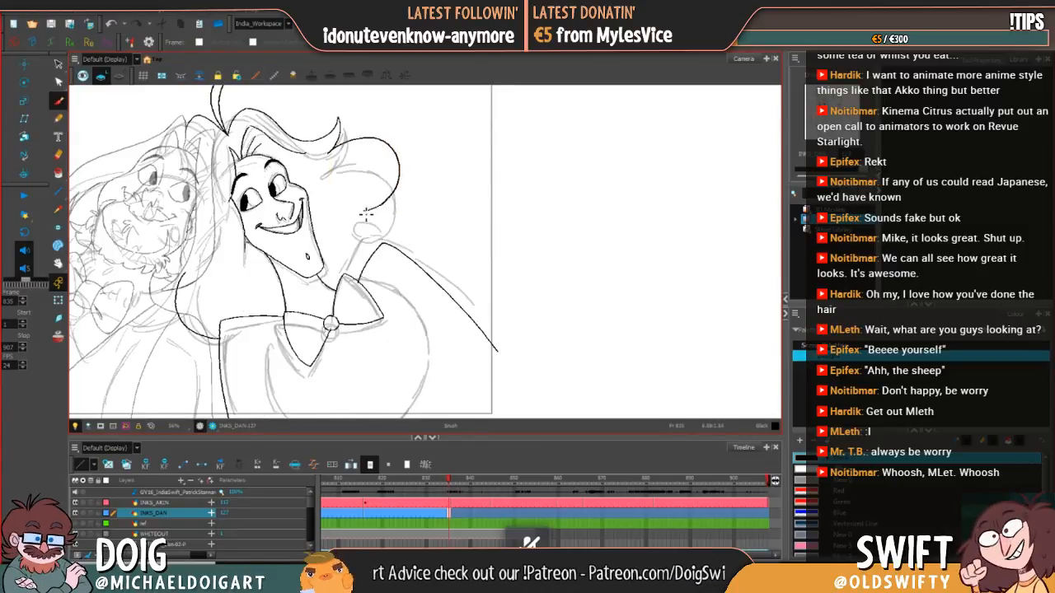
# Step: Ink the curl's loop and the lower hair curve running down to the shoulder, and compare them with the previous drawing
pyautogui.moveTo(366, 214)
pyautogui.mouseDown()
pyautogui.moveTo(373, 196)
pyautogui.moveTo(394, 204)
pyautogui.mouseUp()
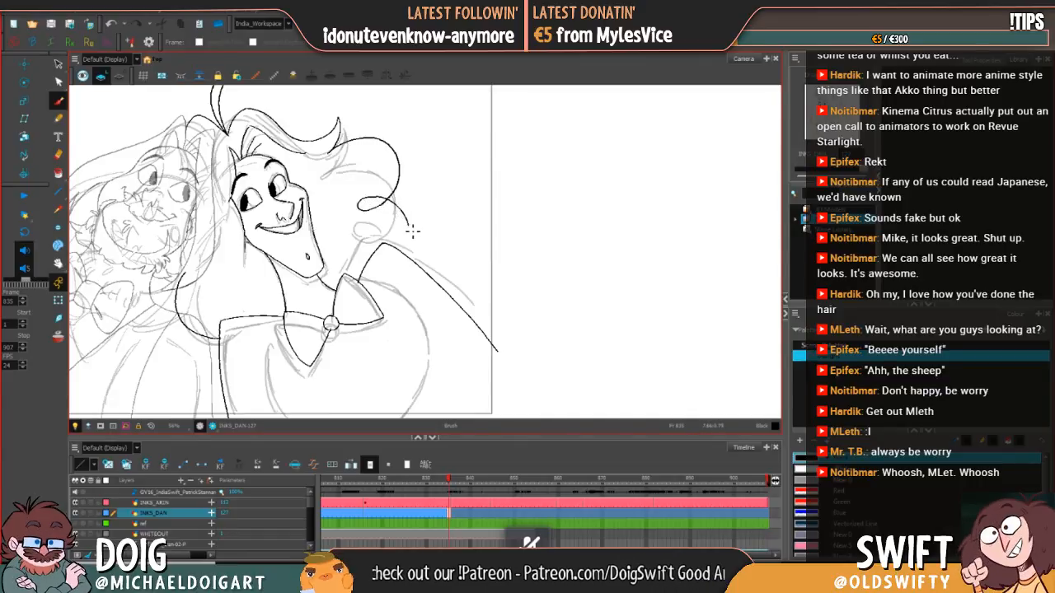
pyautogui.press(',')
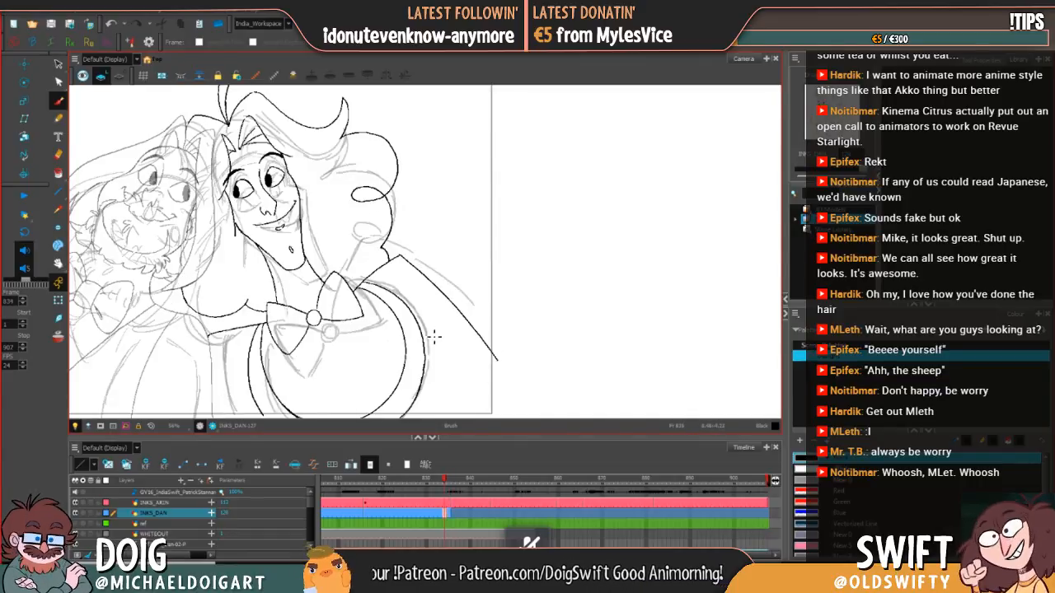
pyautogui.press('.')
pyautogui.press(',')
pyautogui.press('.')
pyautogui.press(',')
pyautogui.press('.')
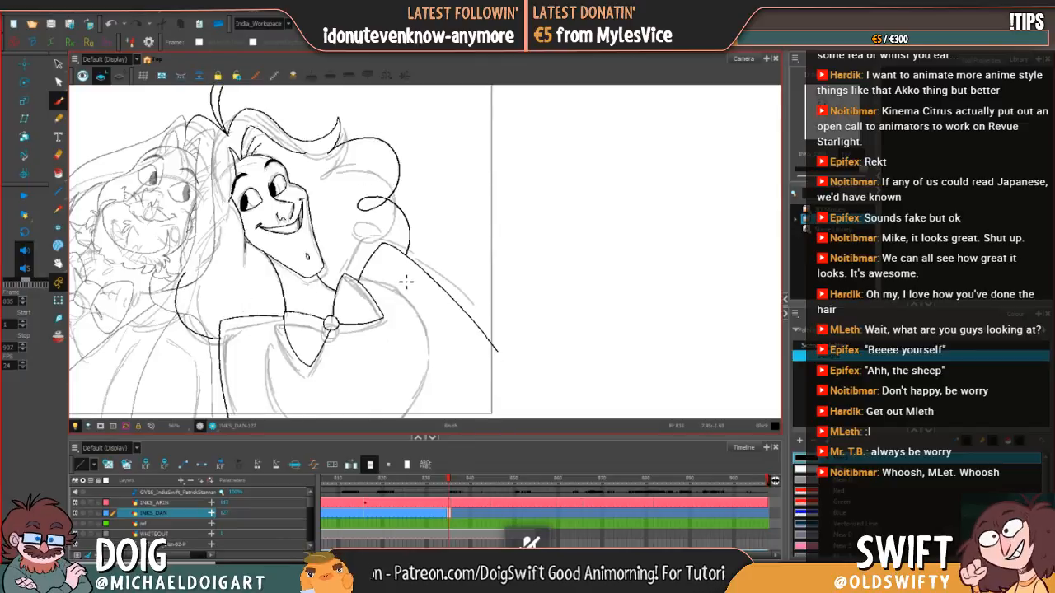
# Step: Select the outer hair curves with the curl, squash them slightly upward, and compare with the previous drawing
pyautogui.click(59, 64)
pyautogui.moveTo(384, 231)
pyautogui.mouseDown()
pyautogui.moveTo(435, 228)
pyautogui.moveTo(409, 244)
pyautogui.moveTo(411, 230)
pyautogui.moveTo(412, 245)
pyautogui.mouseUp()
pyautogui.click(437, 230)
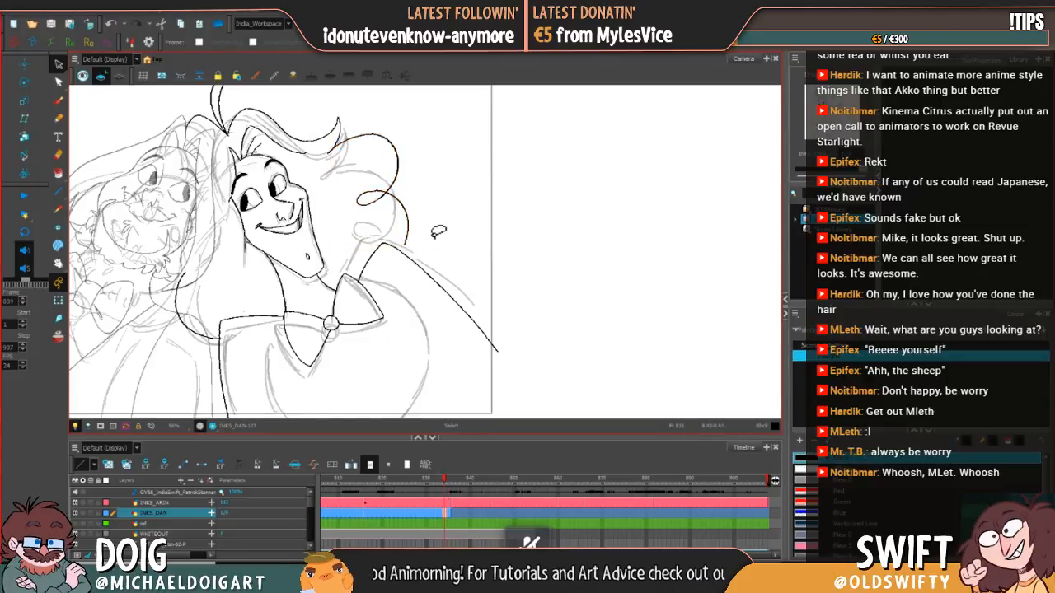
pyautogui.press(',')
pyautogui.press('.')
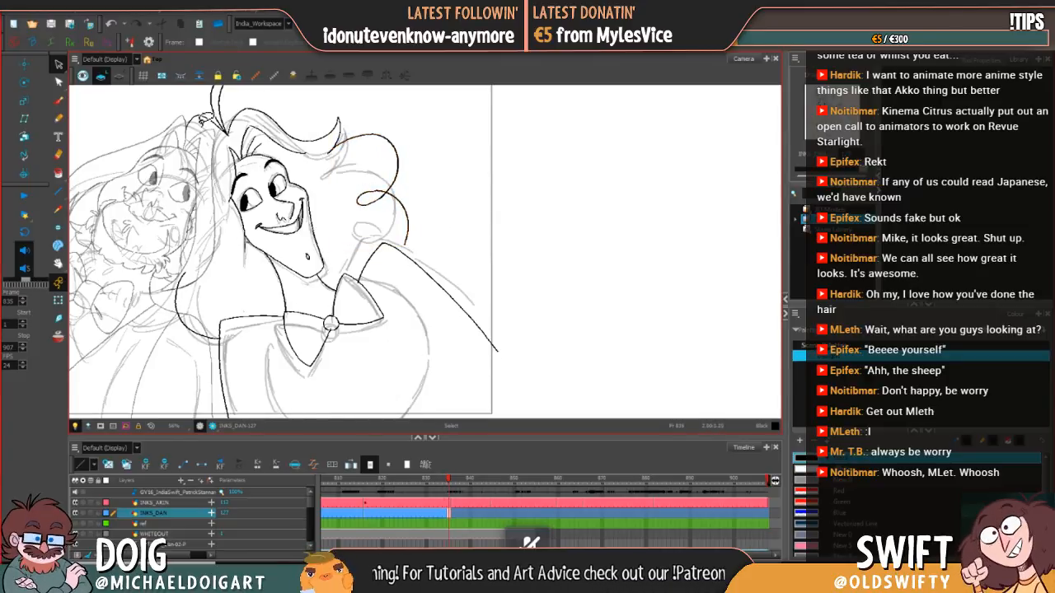
# Step: Touch up the end of the lower hair curve where it meets the shoulder line
pyautogui.click(57, 100)
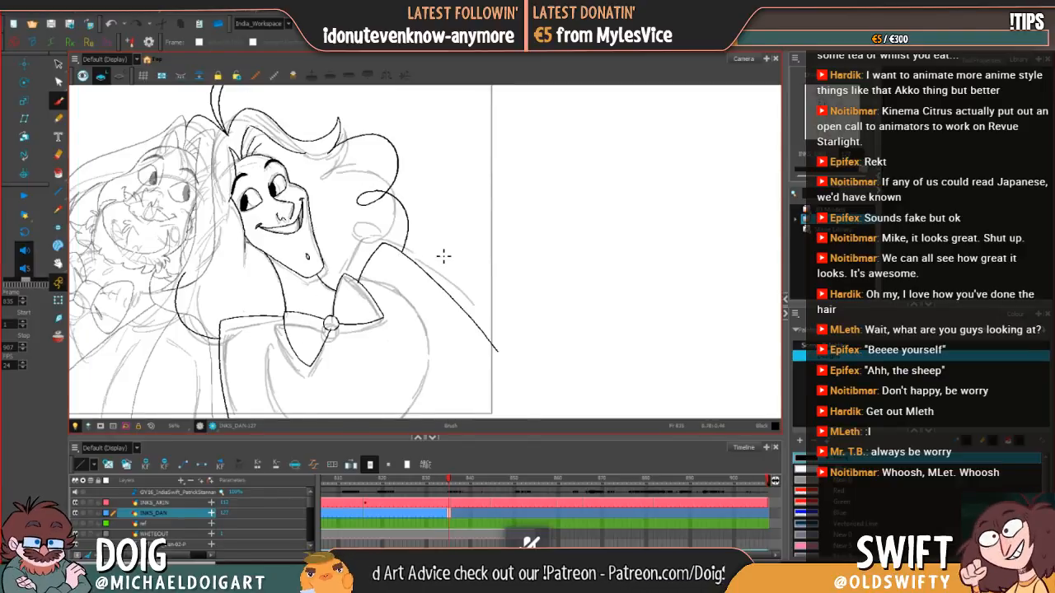
pyautogui.moveTo(403, 251); pyautogui.dragTo(407, 230)
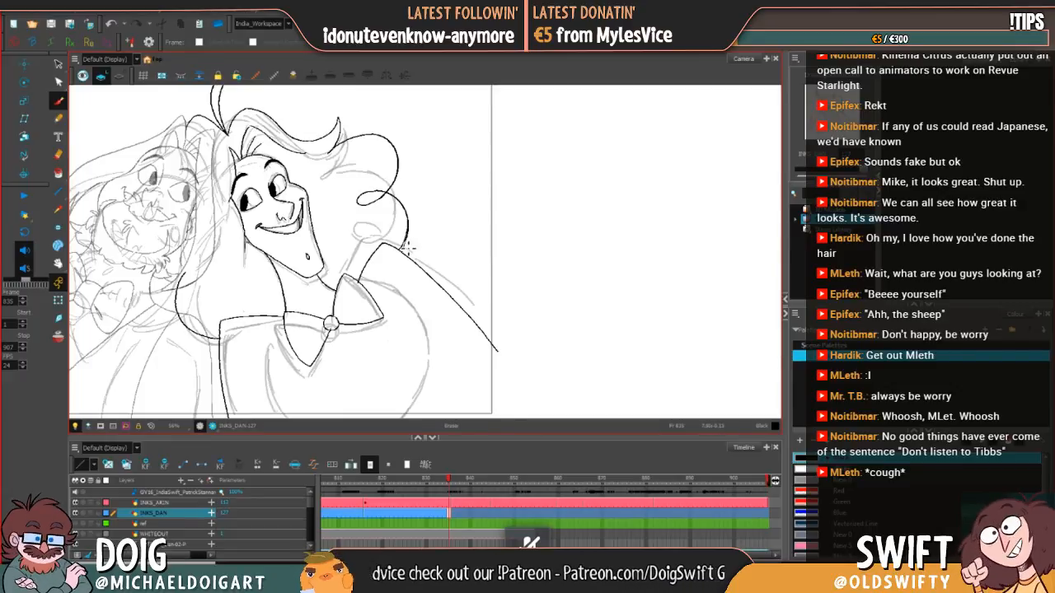
pyautogui.moveTo(410, 245); pyautogui.dragTo(414, 231)
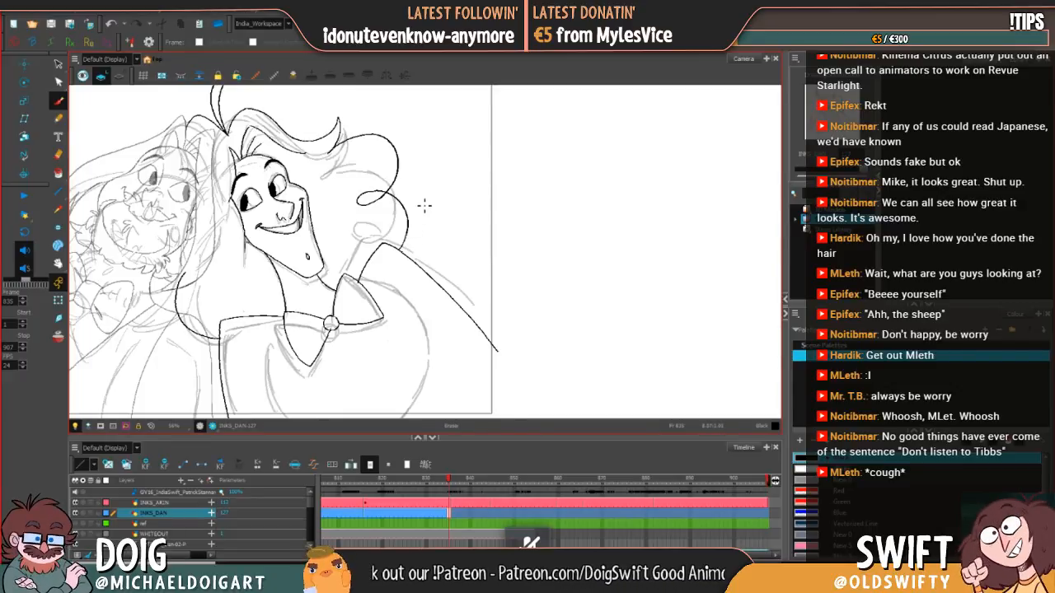
# Step: Examine the finished outer hair line on frame 835 against the previous drawing, flipping between the two frames
pyautogui.press(',')
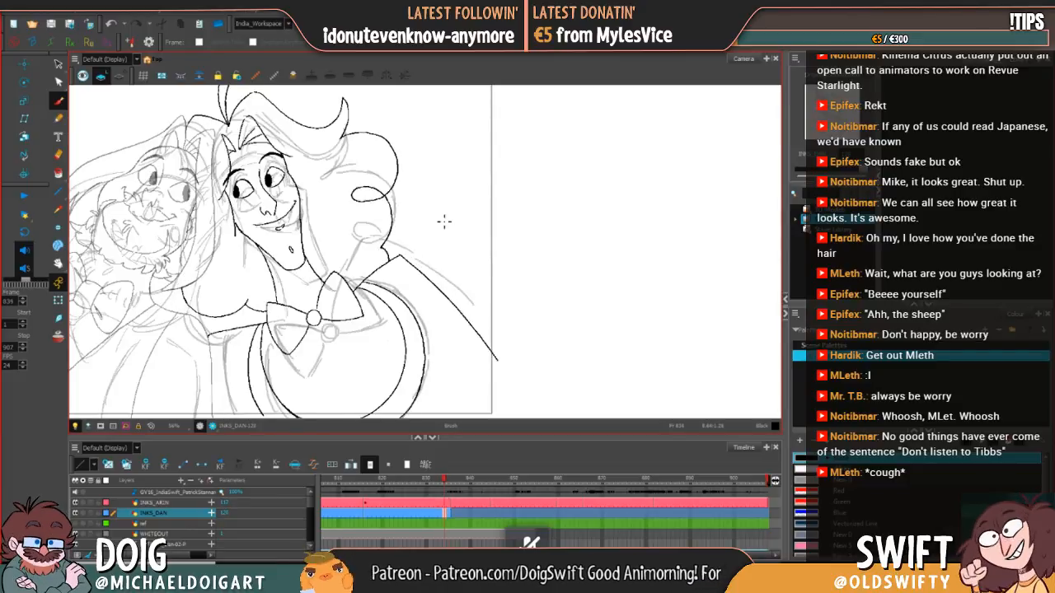
pyautogui.press('.')
pyautogui.press(',')
pyautogui.press('.')
pyautogui.press(',')
pyautogui.press('.')
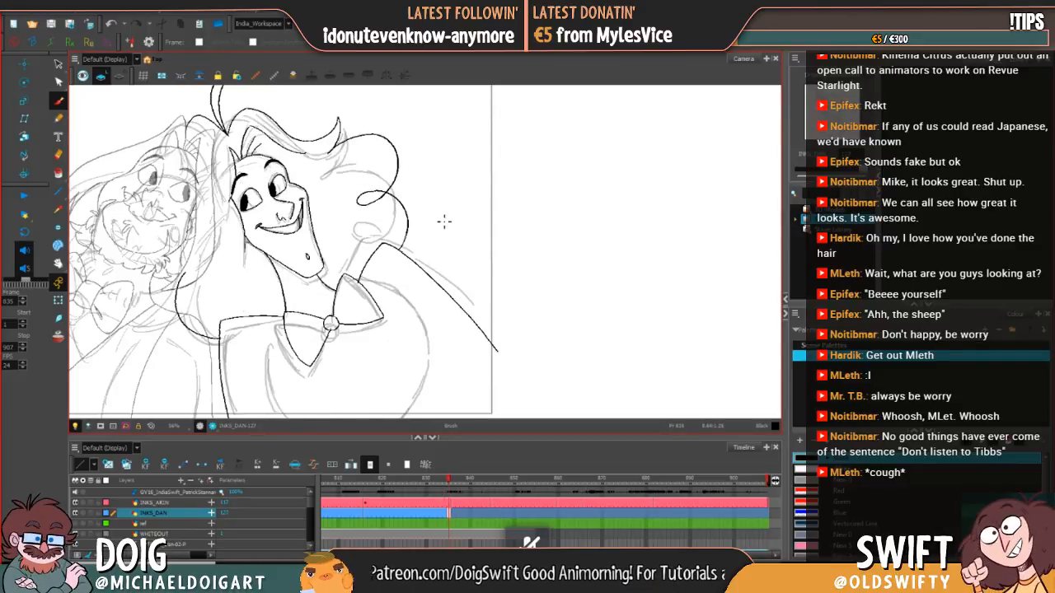
pyautogui.press(',')
pyautogui.press('.')
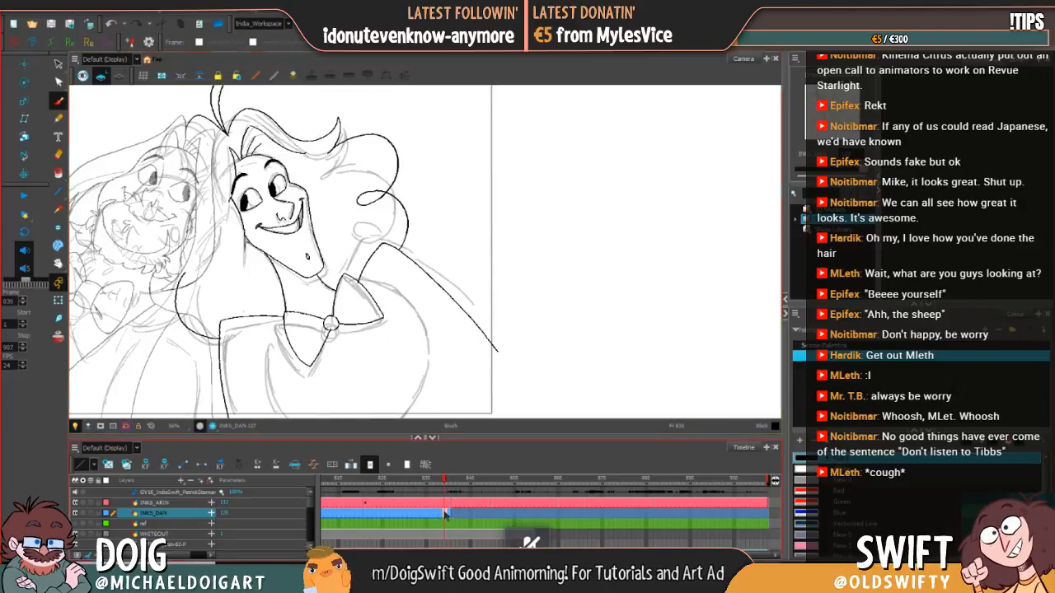
# Step: On frame 836 of the INKS_DAN layer, ink the eye on the right side of the face and fill its pupil black
pyautogui.click(445, 514)
pyautogui.click(451, 518)
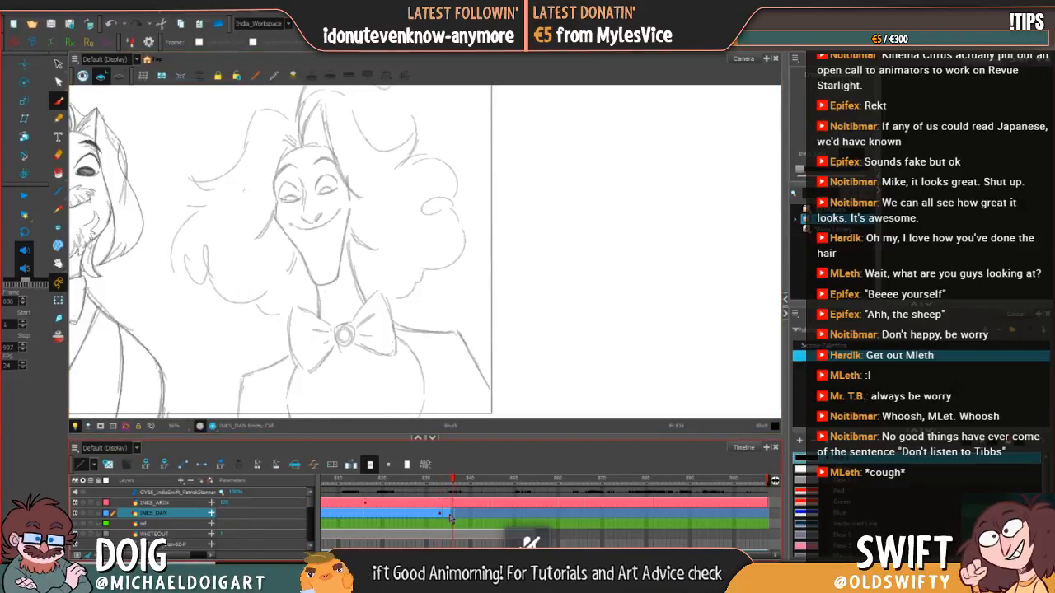
pyautogui.click(443, 516)
pyautogui.click(438, 514)
pyautogui.moveTo(438, 484)
pyautogui.mouseDown()
pyautogui.moveTo(423, 484)
pyautogui.moveTo(462, 488)
pyautogui.moveTo(453, 486)
pyautogui.mouseUp()
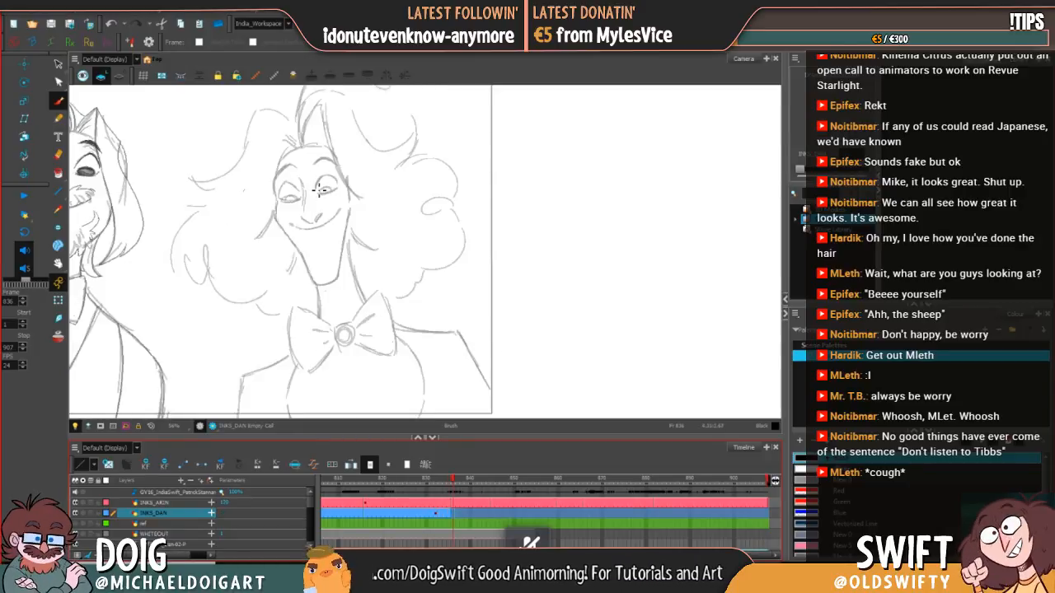
pyautogui.moveTo(317, 190); pyautogui.dragTo(327, 180)
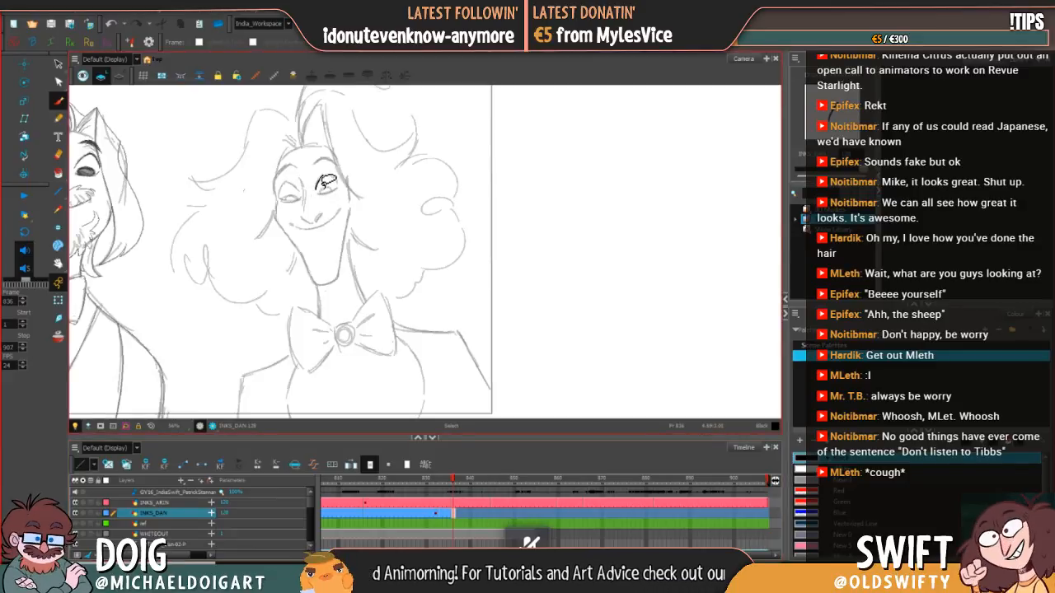
pyautogui.hotkey('ctrl', 'z')
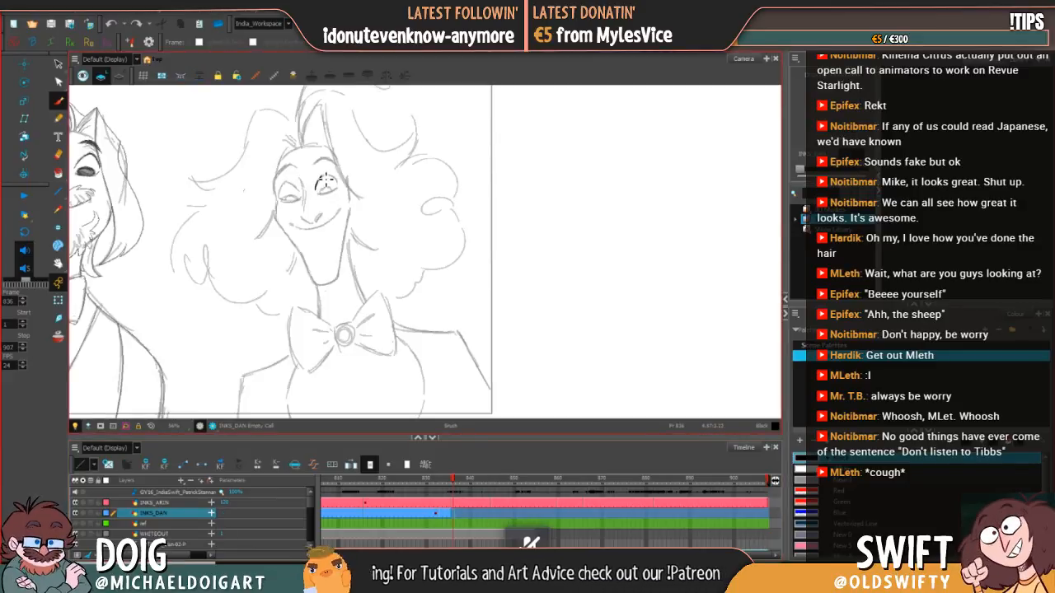
pyautogui.moveTo(327, 180); pyautogui.dragTo(326, 180)
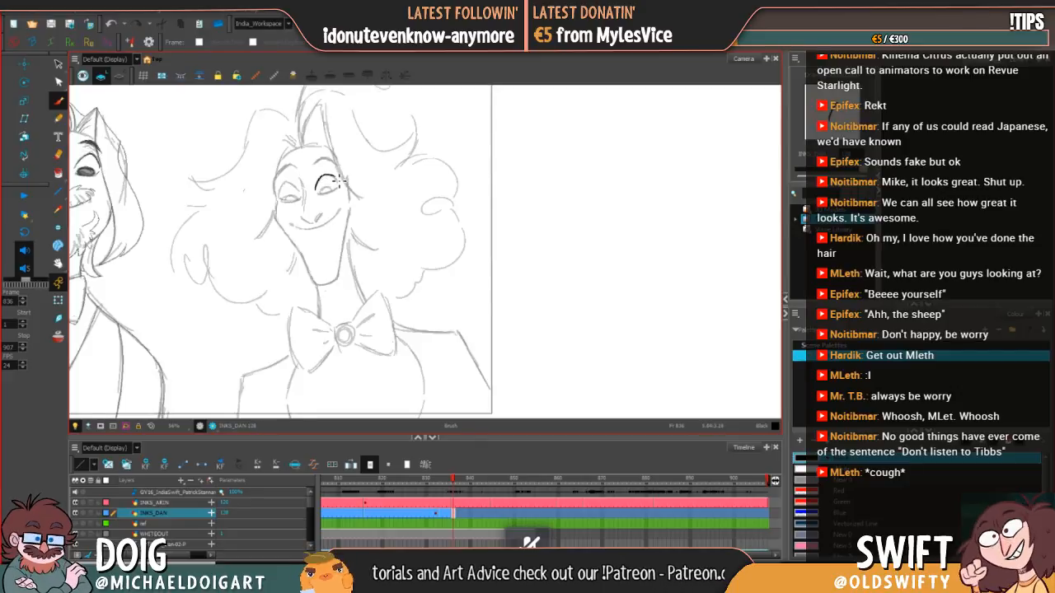
pyautogui.hotkey('ctrl', 'z')
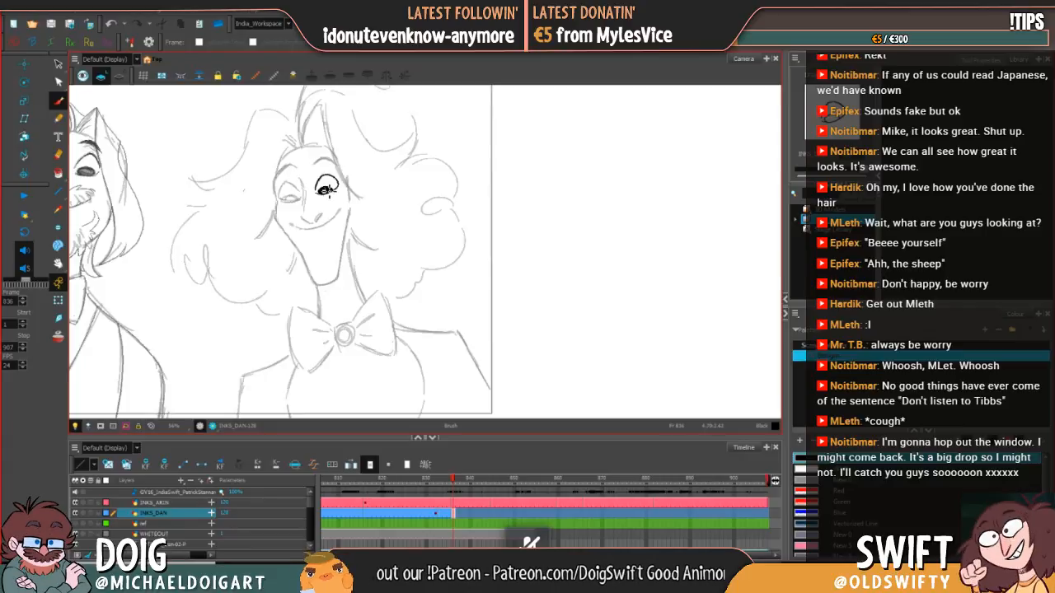
pyautogui.moveTo(332, 196); pyautogui.dragTo(338, 187)
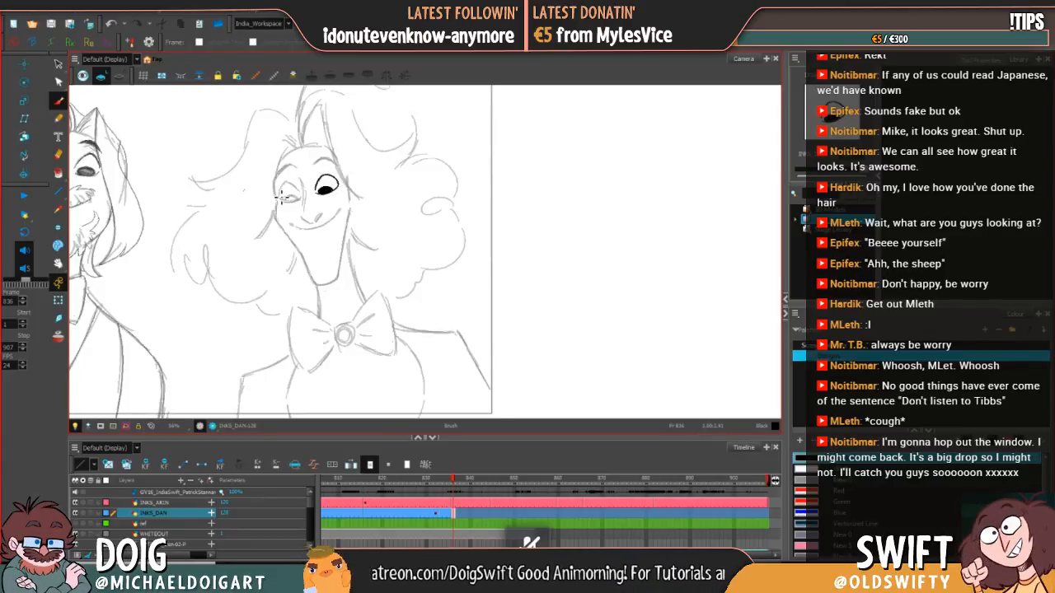
# Step: Ink the eye on the left side of the face with a dark pupil, and compare it with the previous drawing
pyautogui.moveTo(289, 188); pyautogui.dragTo(302, 189)
pyautogui.hotkey('ctrl', 'z')
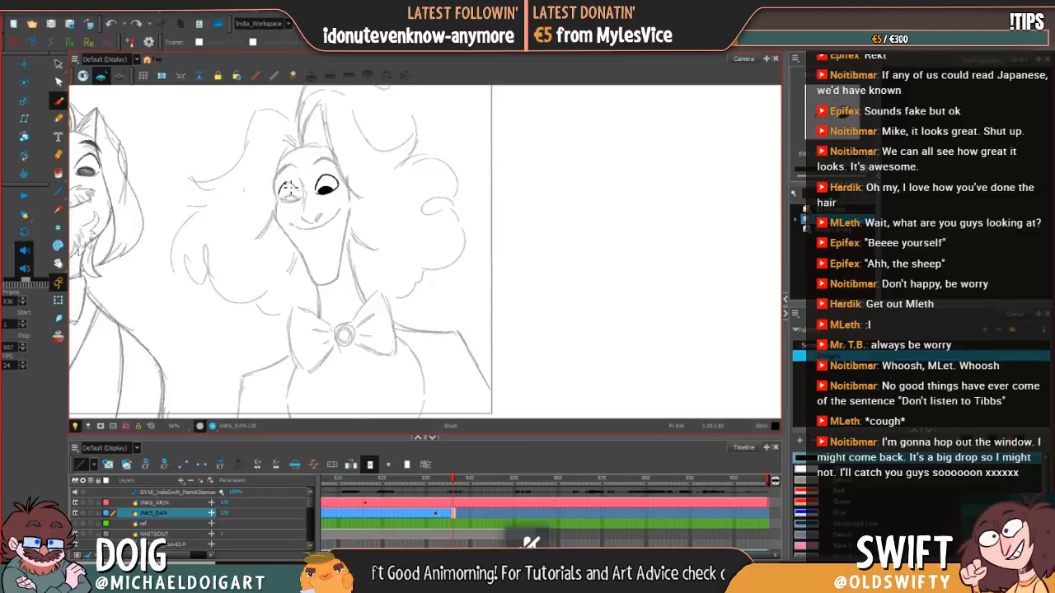
pyautogui.moveTo(289, 188); pyautogui.dragTo(297, 189)
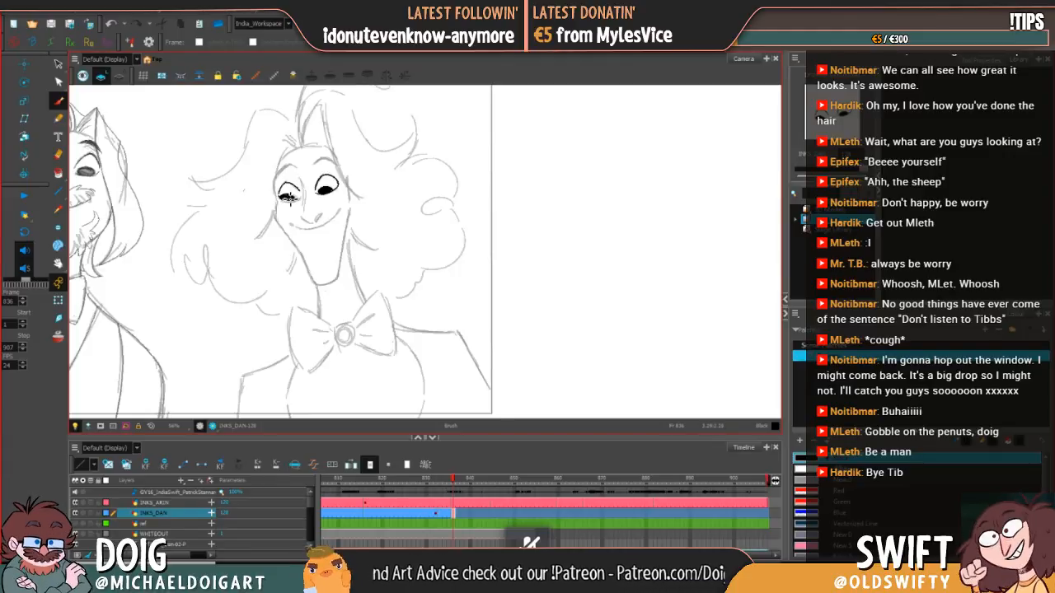
pyautogui.moveTo(288, 198); pyautogui.dragTo(290, 197)
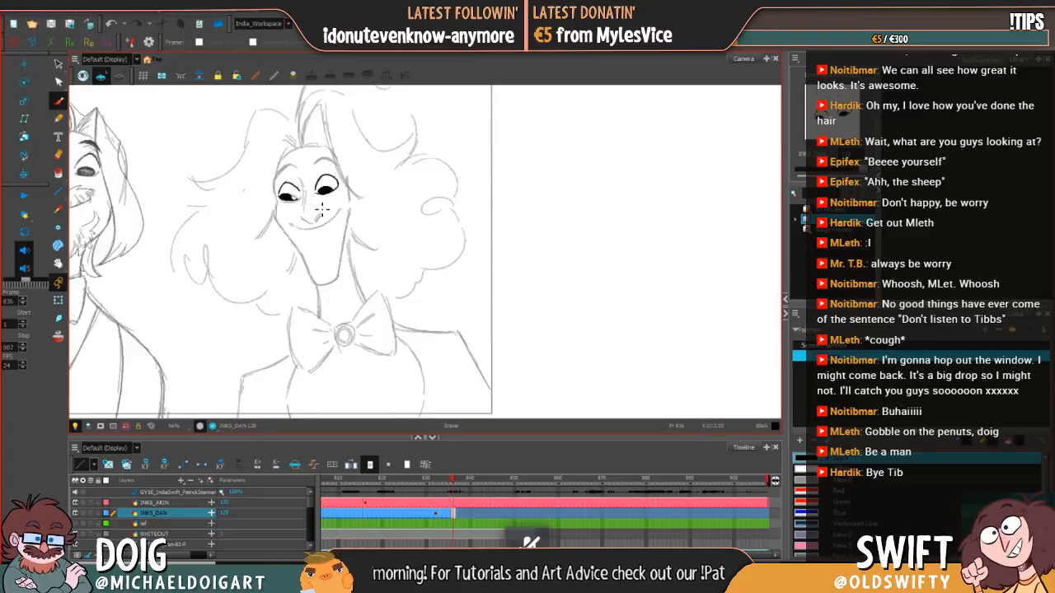
pyautogui.press(',')
pyautogui.press('.')
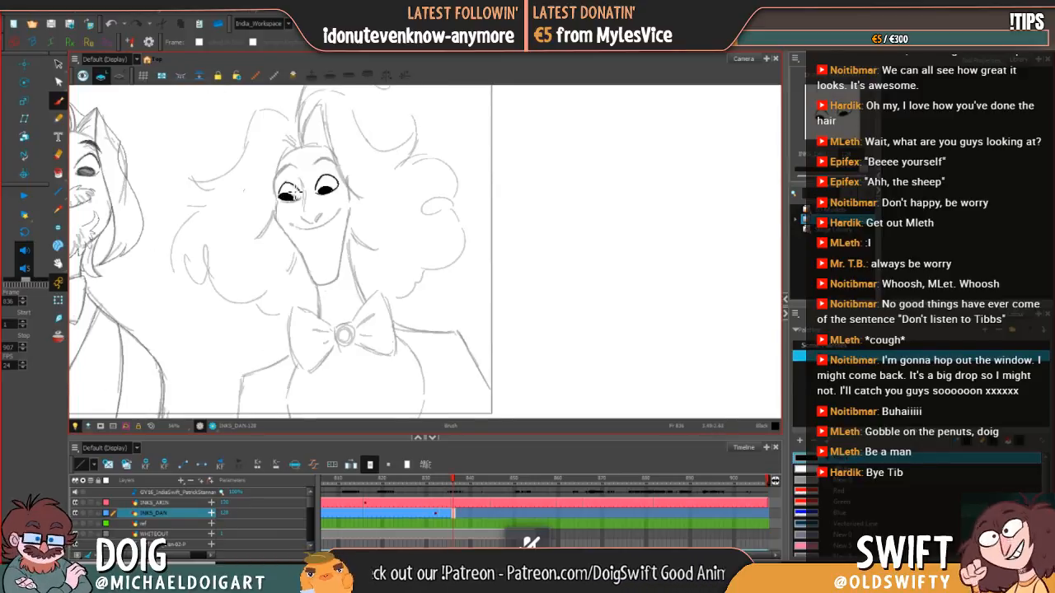
pyautogui.press(',')
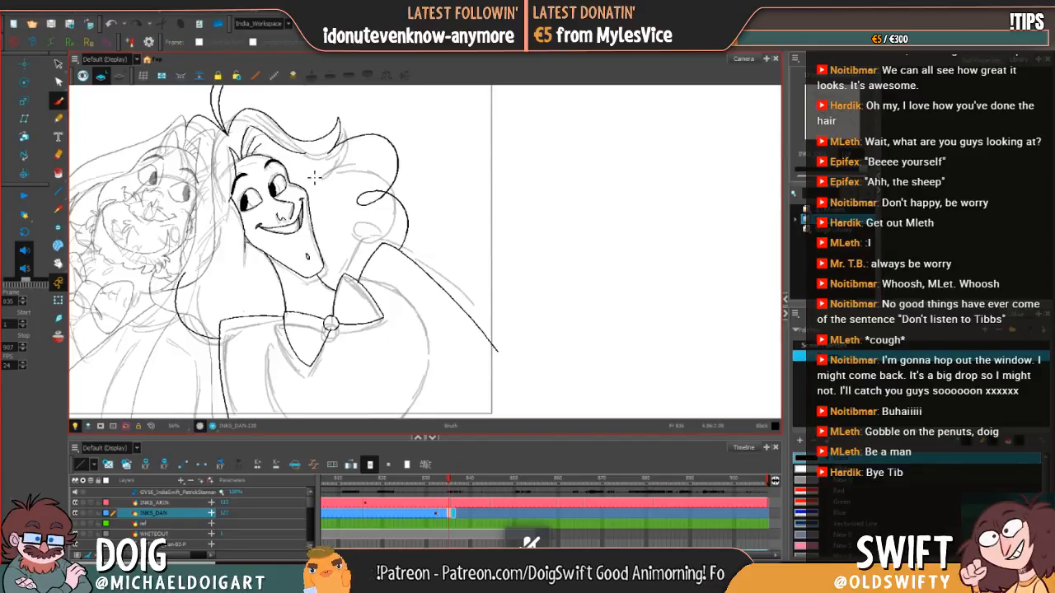
pyautogui.press('.')
# Step: Delete the pupil's fill and leftover outline from the left-side eye, keeping the upper lid line
pyautogui.hotkey('alt', 's')
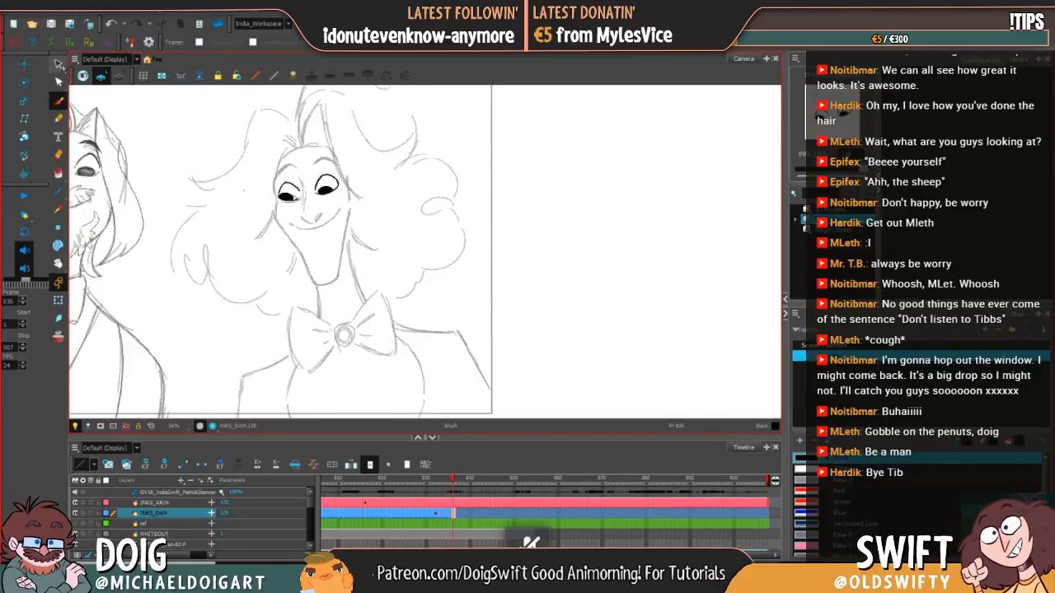
pyautogui.click(291, 196)
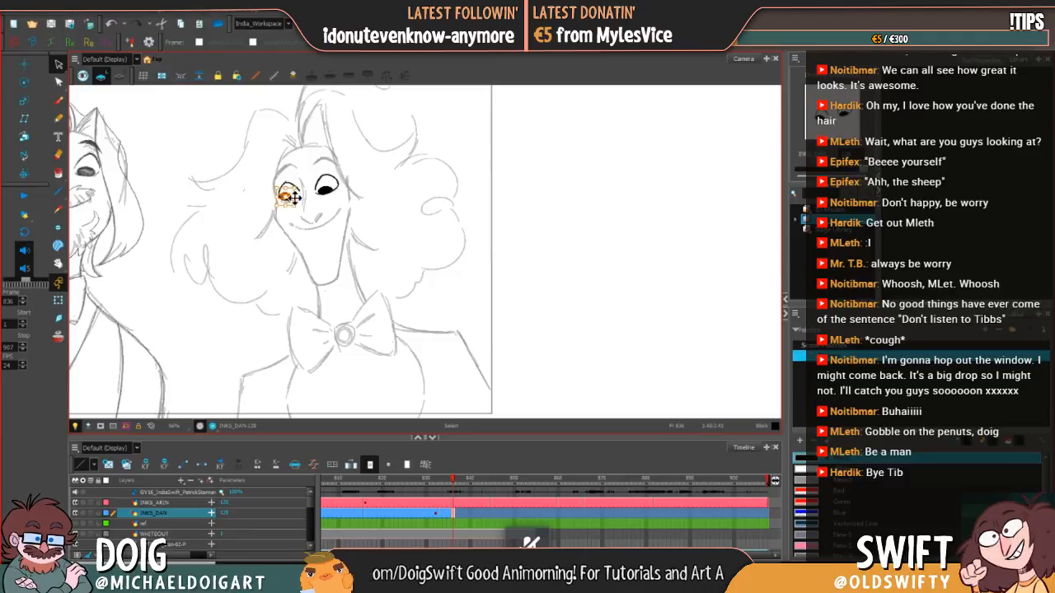
pyautogui.press('Delete')
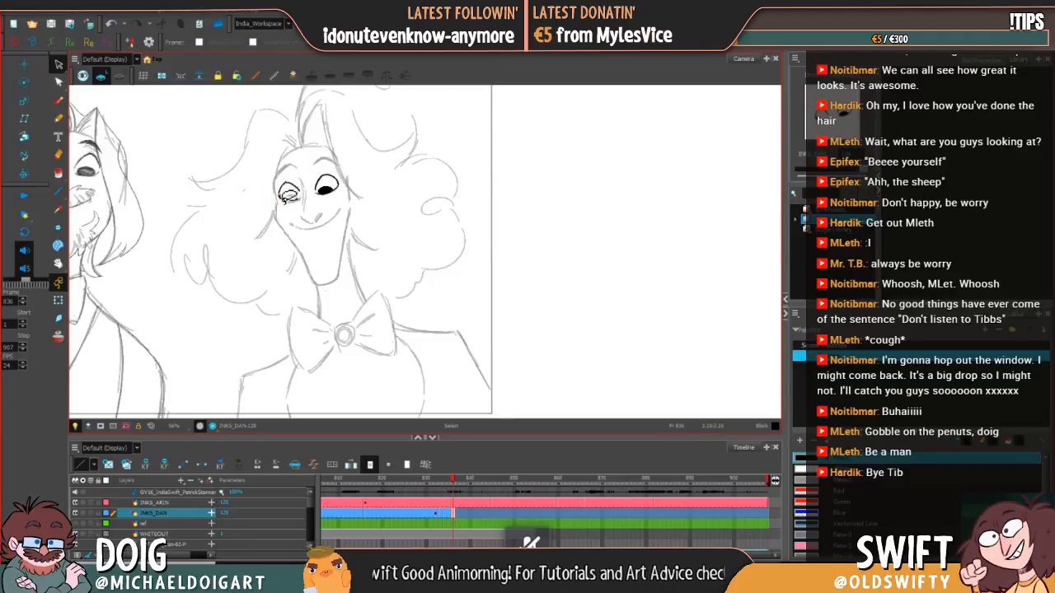
pyautogui.click(287, 197)
pyautogui.press('Delete')
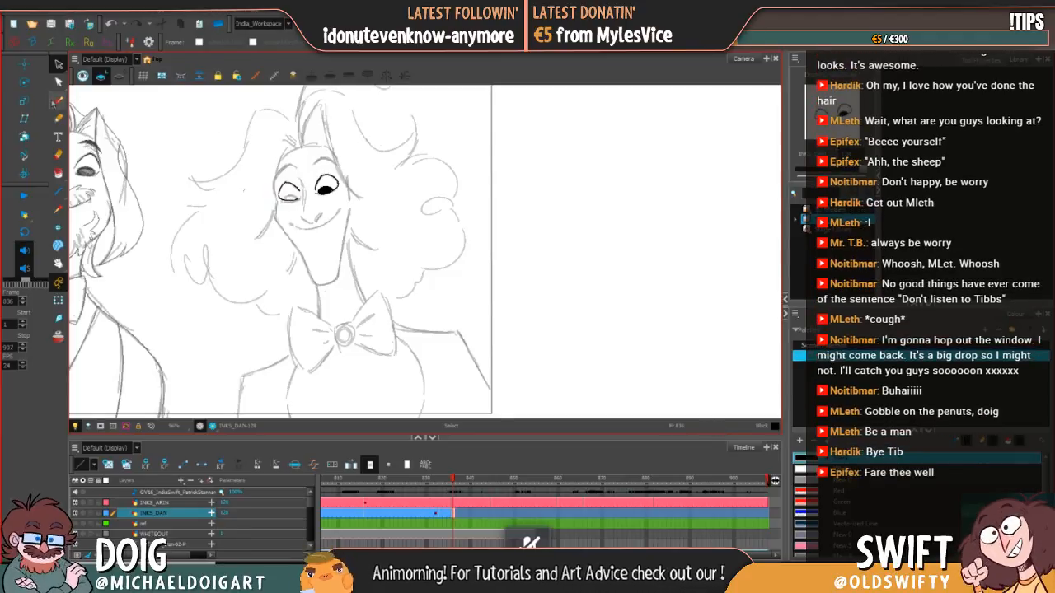
# Step: Redraw the left-side eye's pupil outline, fill it solid black, and touch up its edge with the brush
pyautogui.click(55, 101)
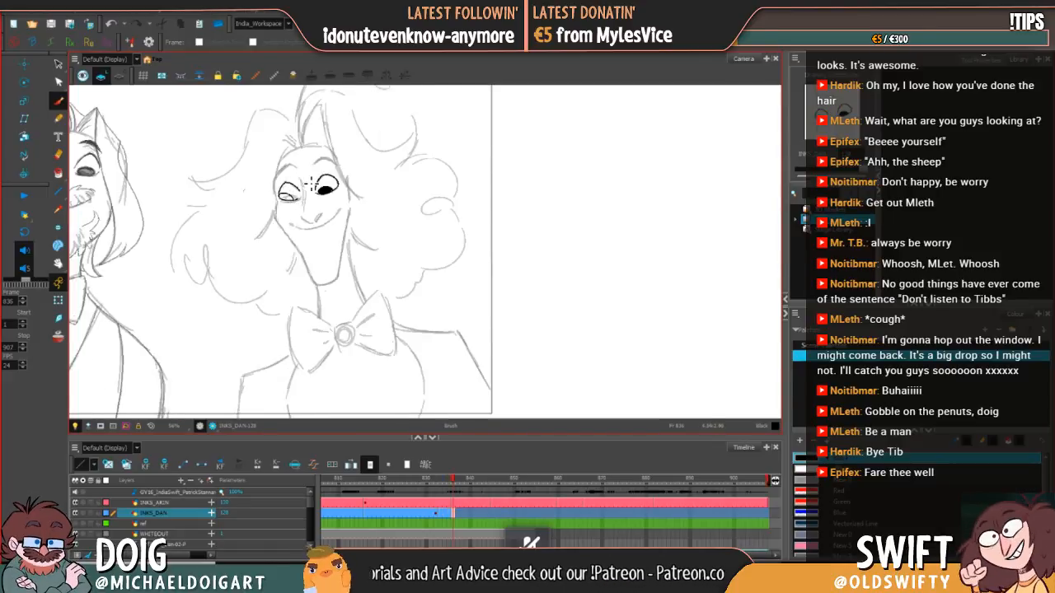
pyautogui.click(58, 173)
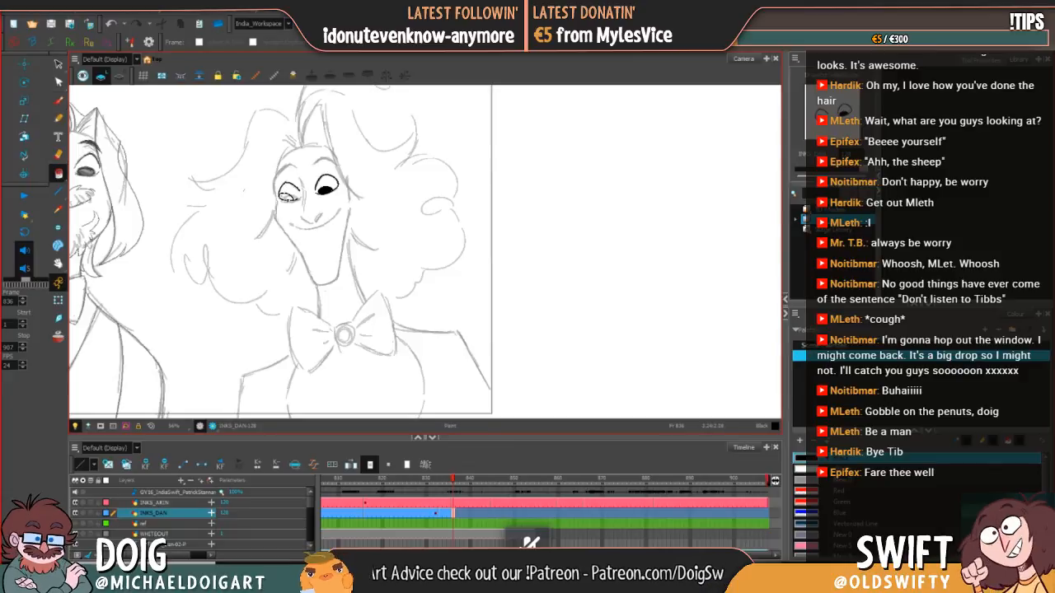
pyautogui.click(286, 196)
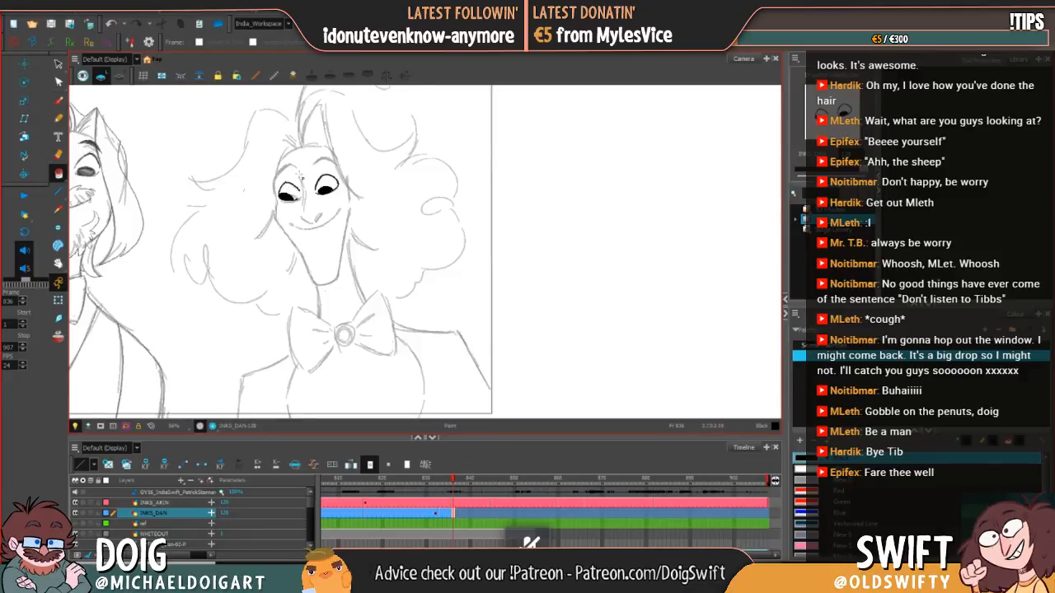
pyautogui.click(56, 100)
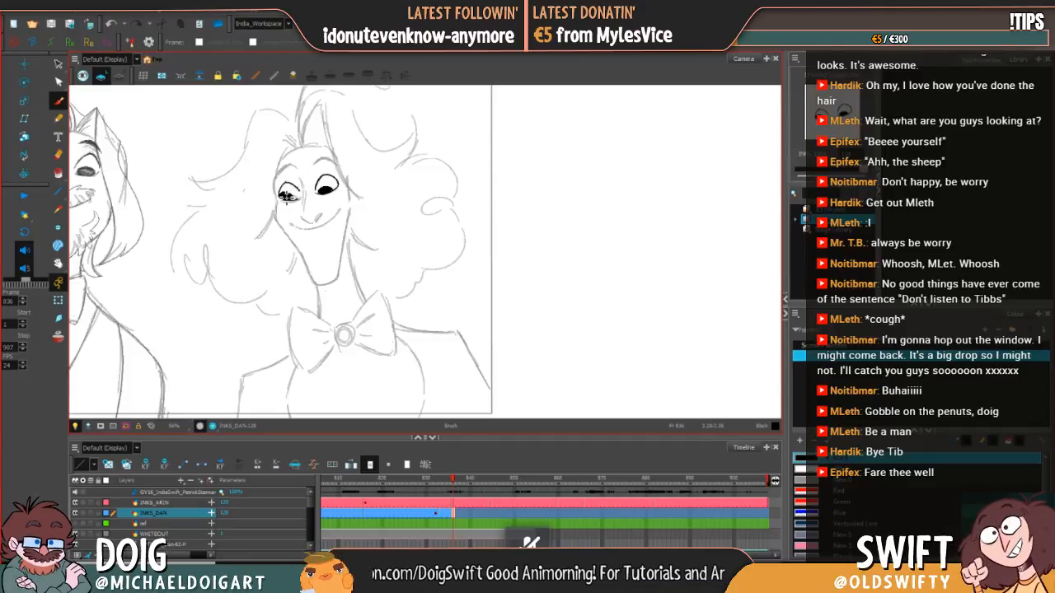
pyautogui.moveTo(286, 196); pyautogui.dragTo(282, 199)
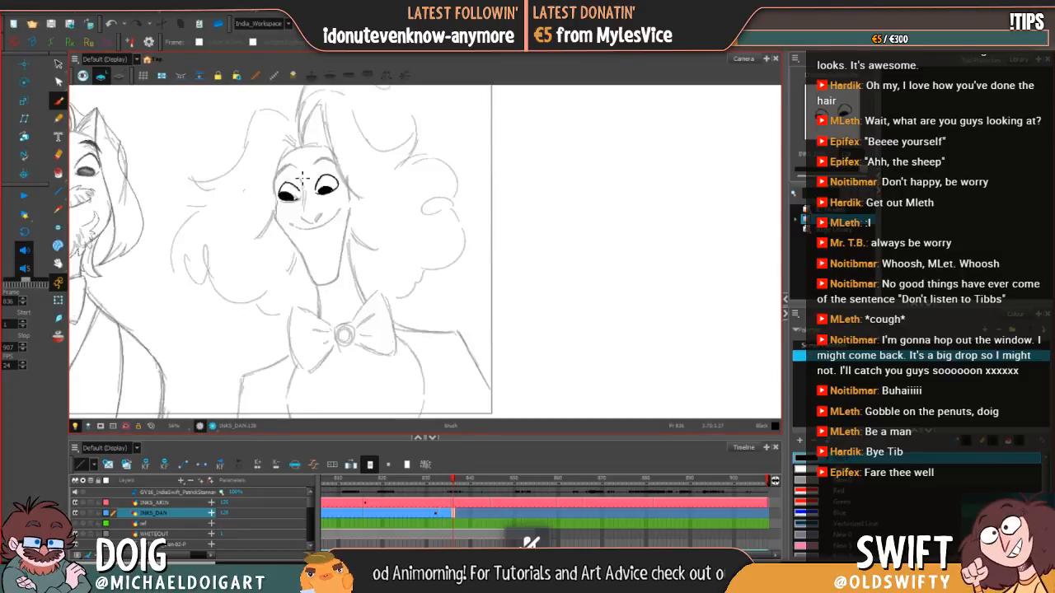
# Step: Ink the nose line with its nostril and the curved smile below it, checking against the previous drawing
pyautogui.moveTo(303, 188); pyautogui.dragTo(312, 224)
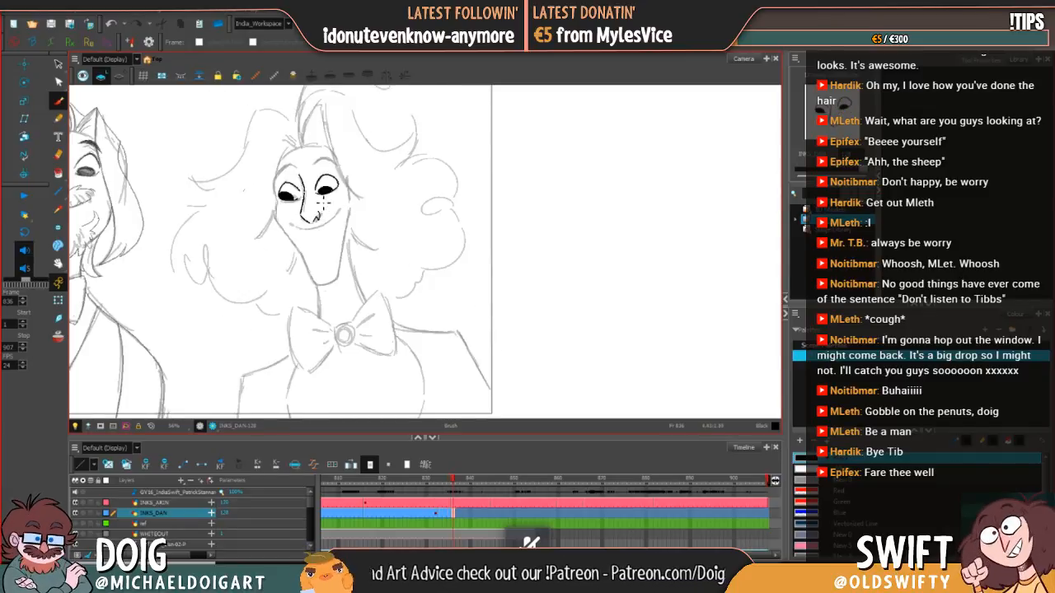
pyautogui.press(',')
pyautogui.press('.')
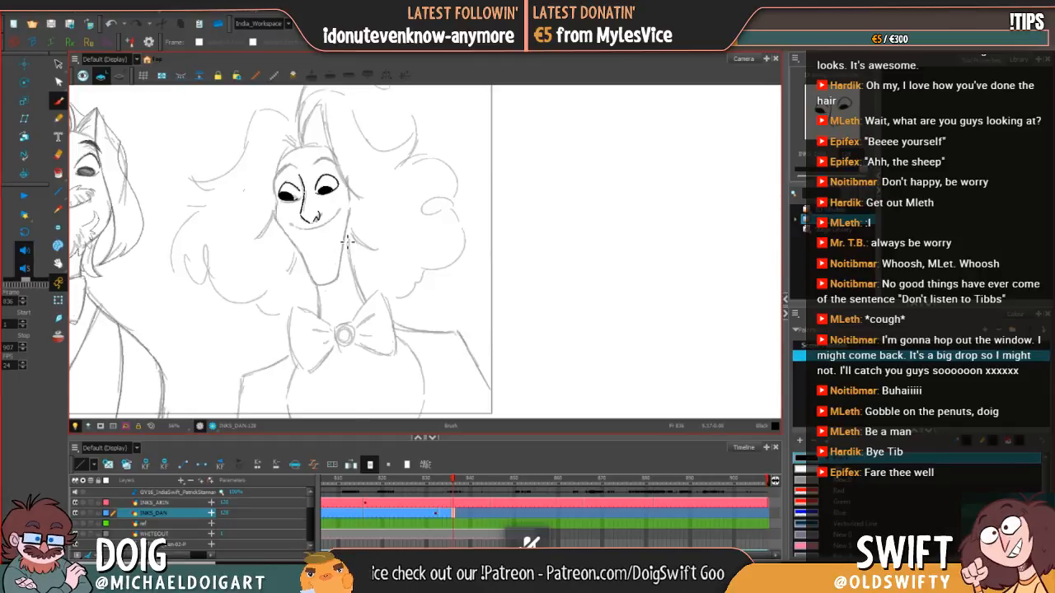
pyautogui.press(',')
pyautogui.press('.')
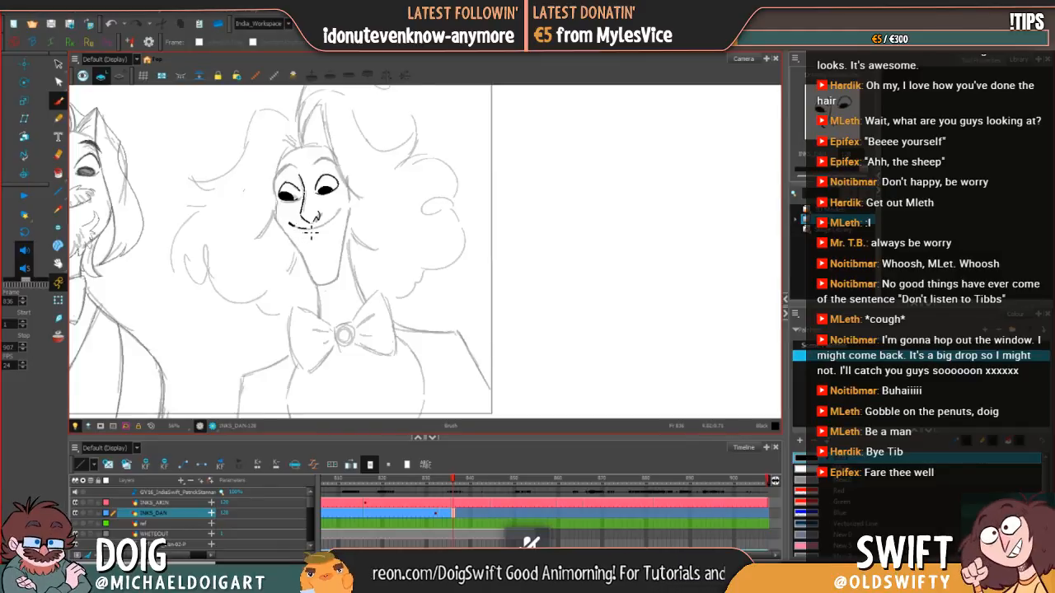
pyautogui.moveTo(305, 228); pyautogui.dragTo(335, 223)
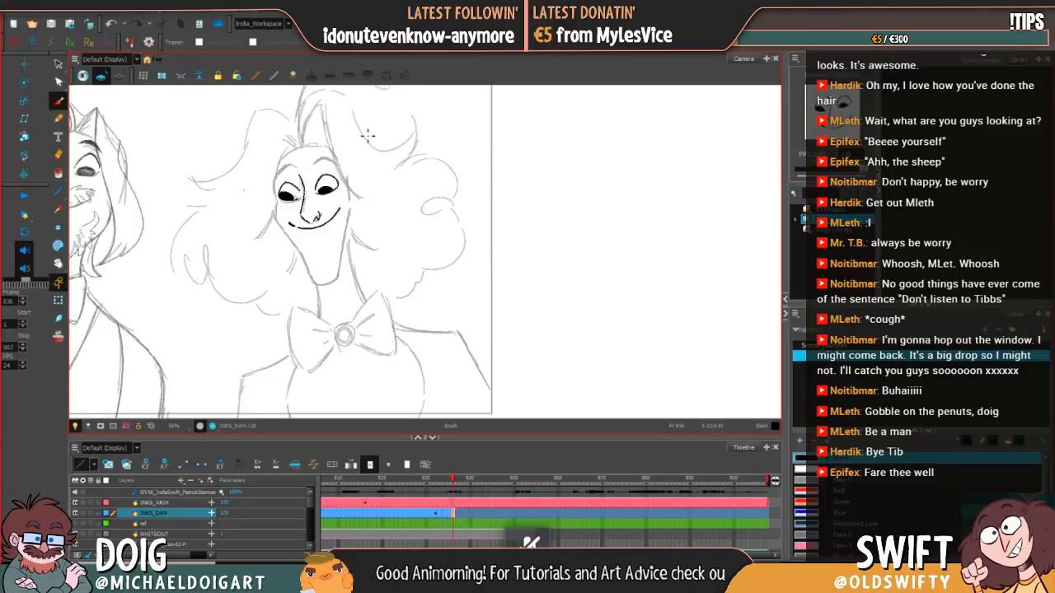
# Step: Rescale the right-side eye's pupil slightly and touch up its black shape with the brush
pyautogui.hotkey('alt', 's')
pyautogui.click(327, 188)
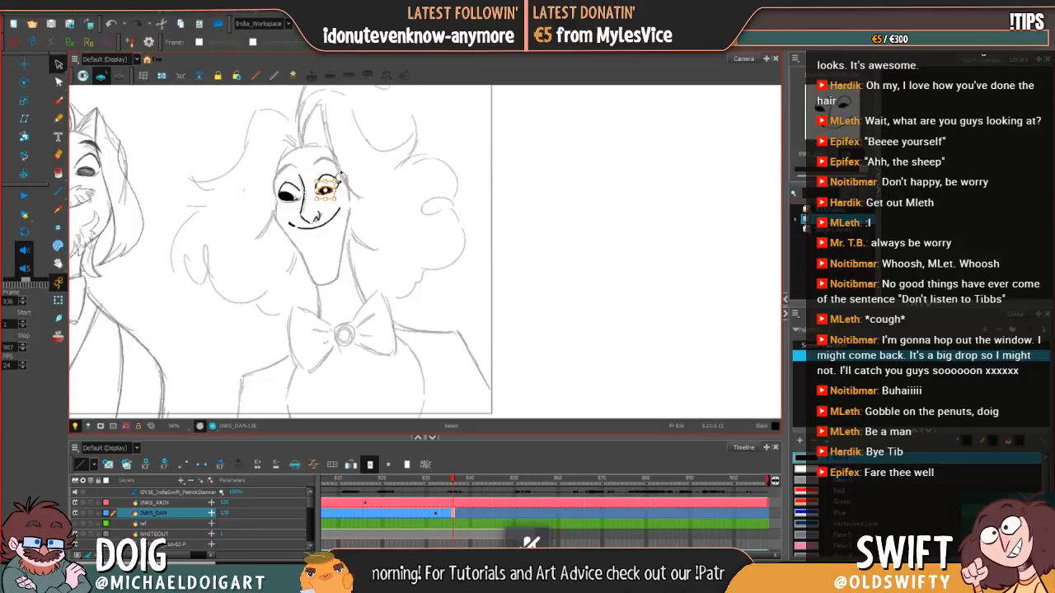
pyautogui.moveTo(339, 179)
pyautogui.mouseDown()
pyautogui.moveTo(323, 192)
pyautogui.moveTo(341, 178)
pyautogui.mouseUp()
pyautogui.click(374, 160)
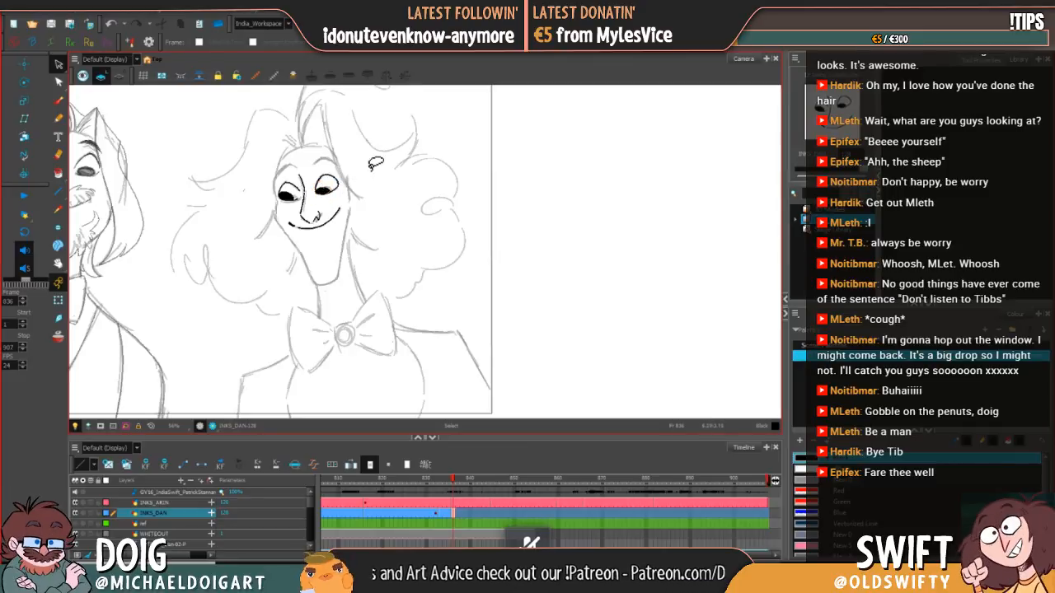
pyautogui.click(58, 101)
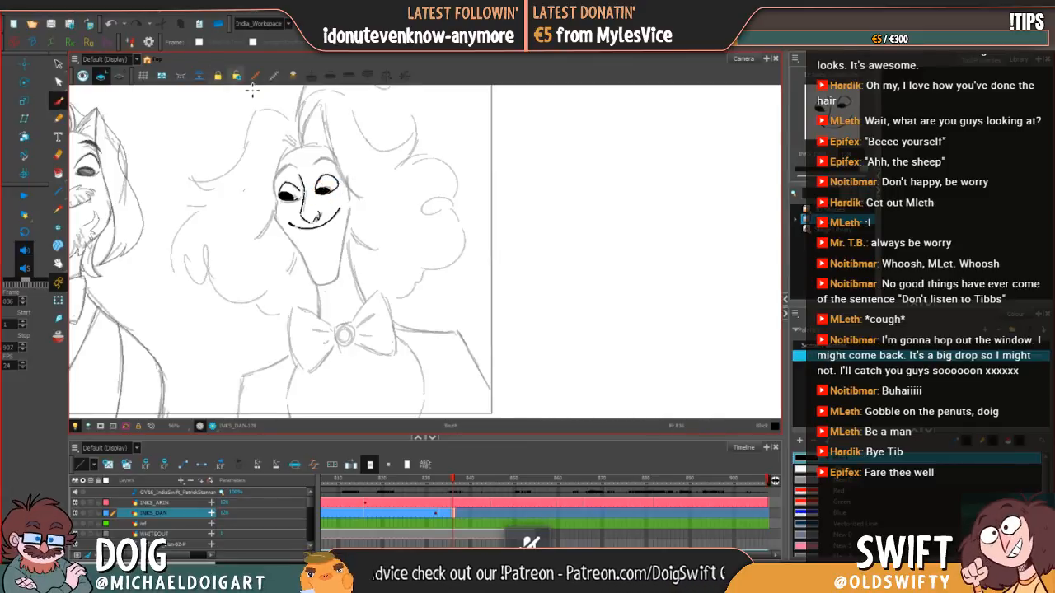
pyautogui.moveTo(322, 194); pyautogui.dragTo(333, 191)
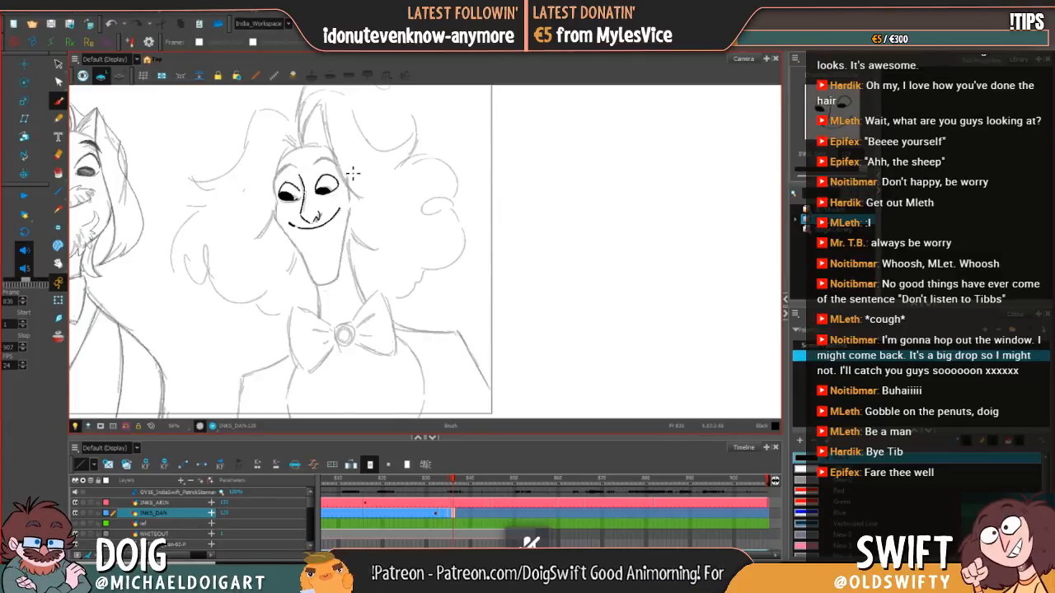
# Step: Ink the thick eyebrow above the left-side eye and compare it with the previous drawing
pyautogui.moveTo(275, 182)
pyautogui.mouseDown()
pyautogui.moveTo(316, 170)
pyautogui.moveTo(291, 166)
pyautogui.mouseUp()
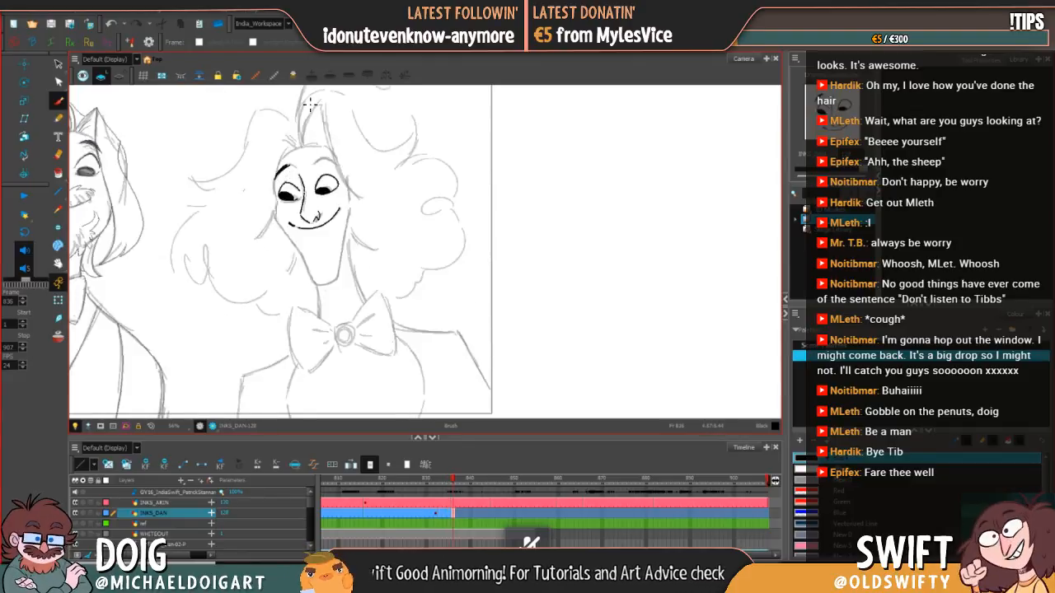
pyautogui.moveTo(284, 168)
pyautogui.mouseDown()
pyautogui.moveTo(295, 165)
pyautogui.moveTo(274, 183)
pyautogui.mouseUp()
pyautogui.hotkey('ctrl', 'z')
pyautogui.press(',')
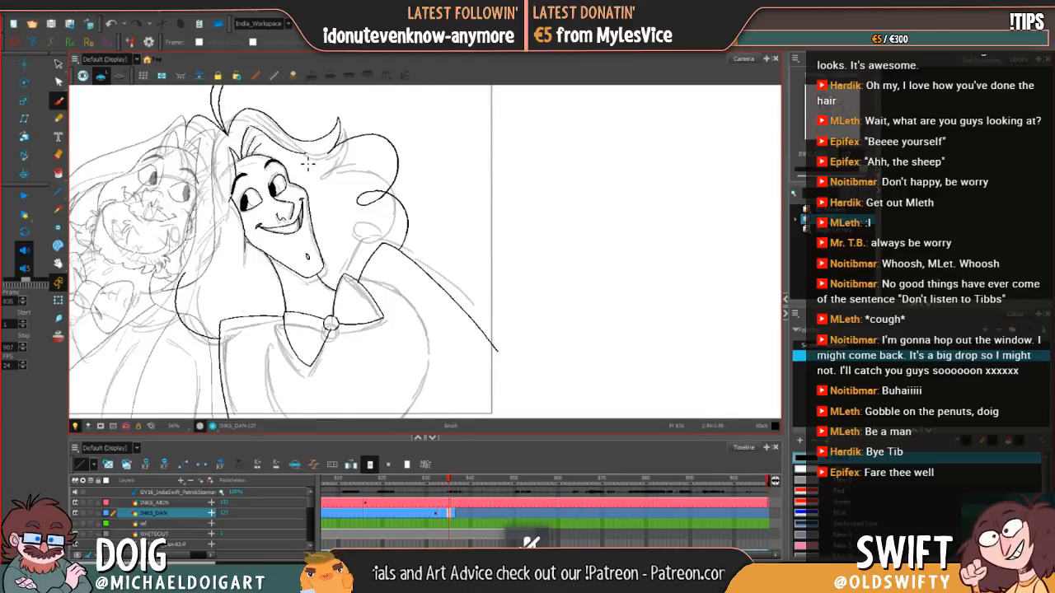
pyautogui.press('.')
pyautogui.press(',')
pyautogui.press('.')
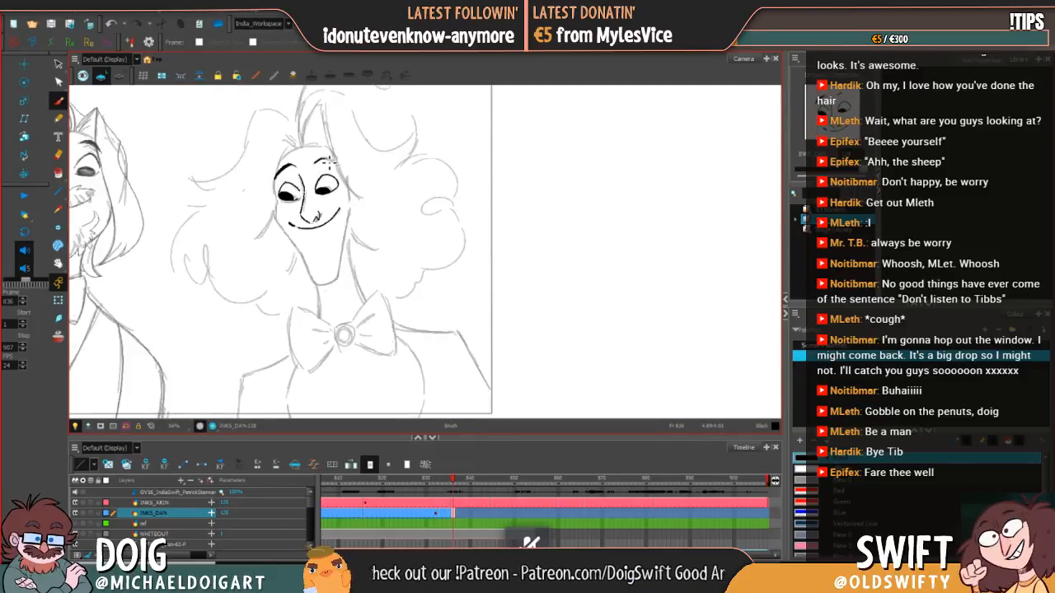
# Step: Ink and thicken the eyebrow above the right-side eye, and check it against frame 835
pyautogui.moveTo(328, 162); pyautogui.dragTo(330, 164)
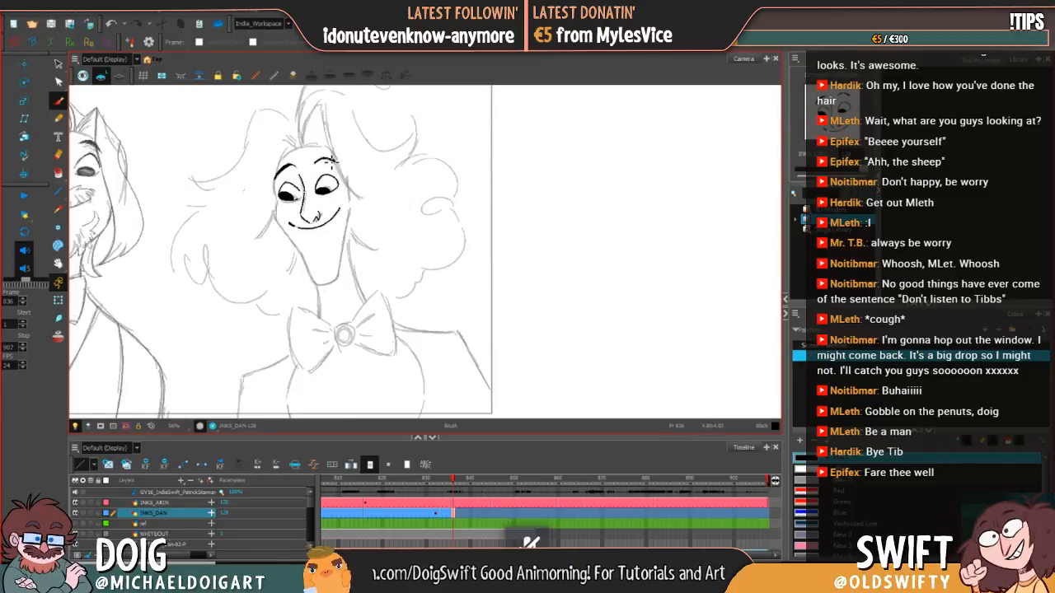
pyautogui.moveTo(331, 161); pyautogui.dragTo(332, 162)
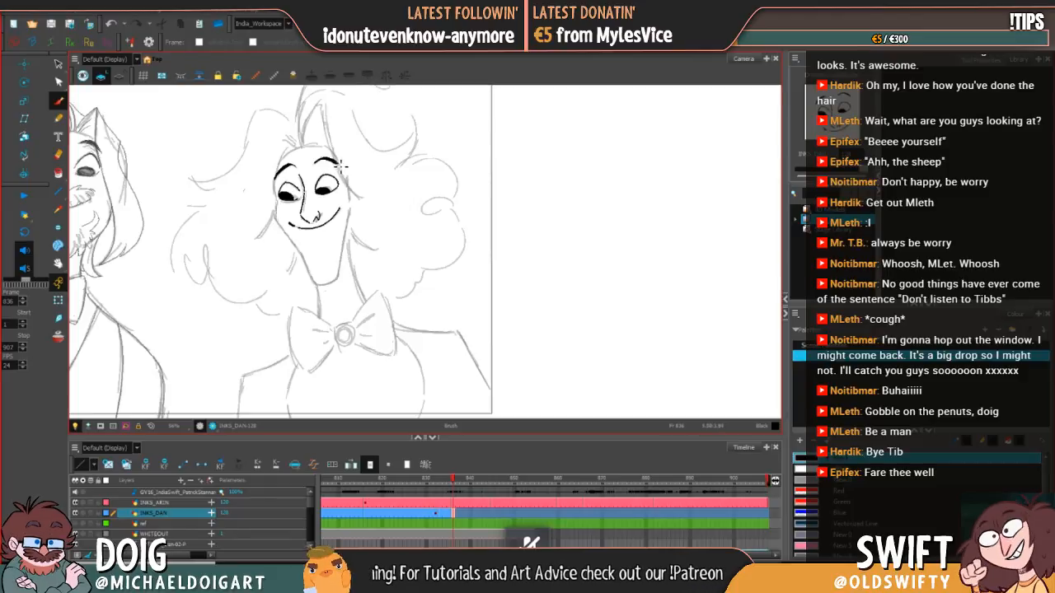
pyautogui.press(',')
pyautogui.press('.')
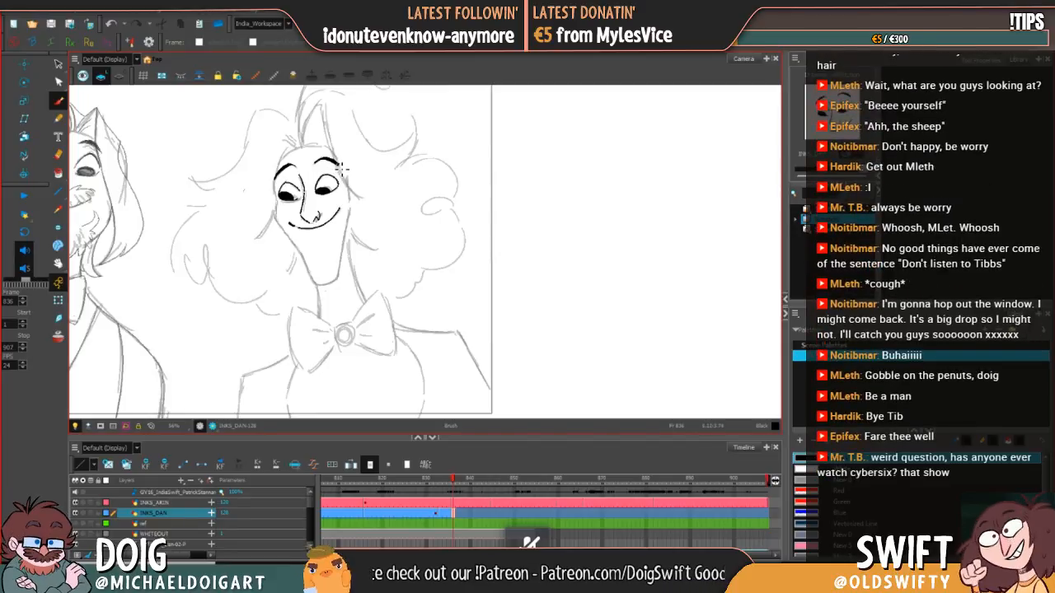
# Step: Ink the left-side face contour from the eyebrow down to the chin, checking it against the drawing on frame 835
pyautogui.press(',')
pyautogui.press('.')
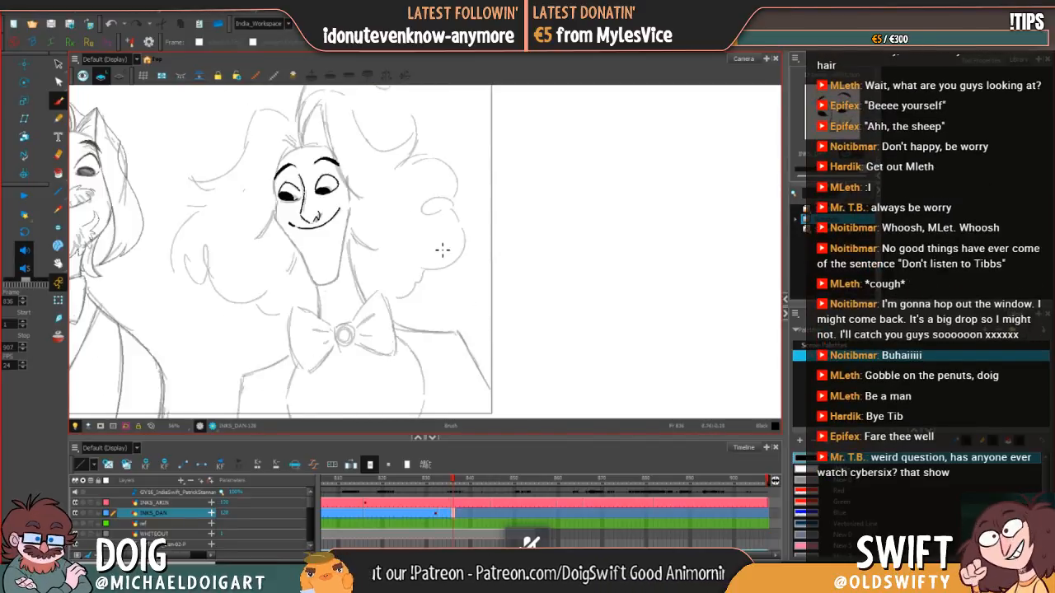
pyautogui.press(',')
pyautogui.press('.')
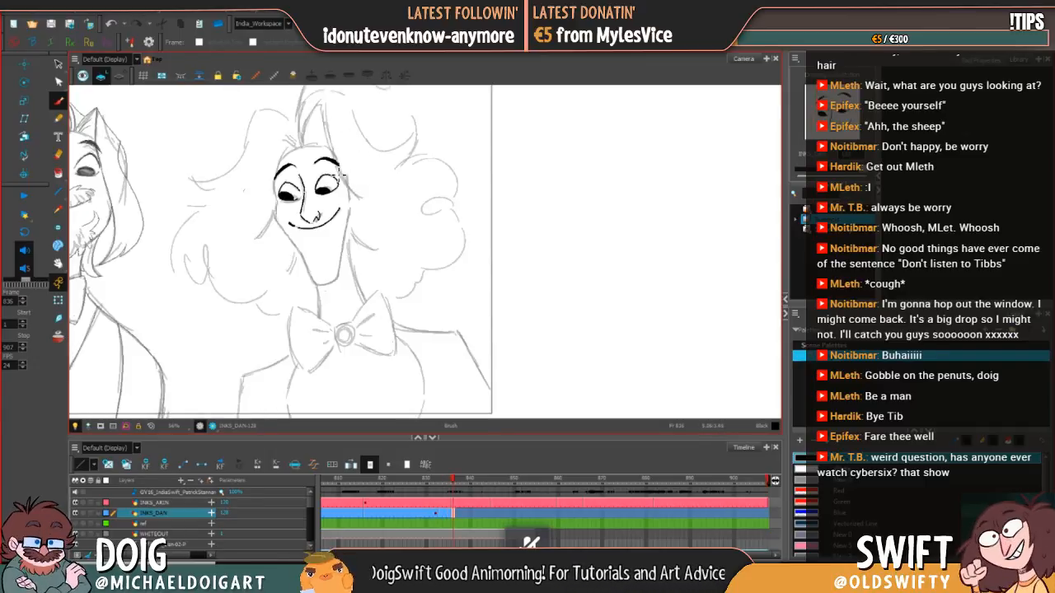
pyautogui.press(',')
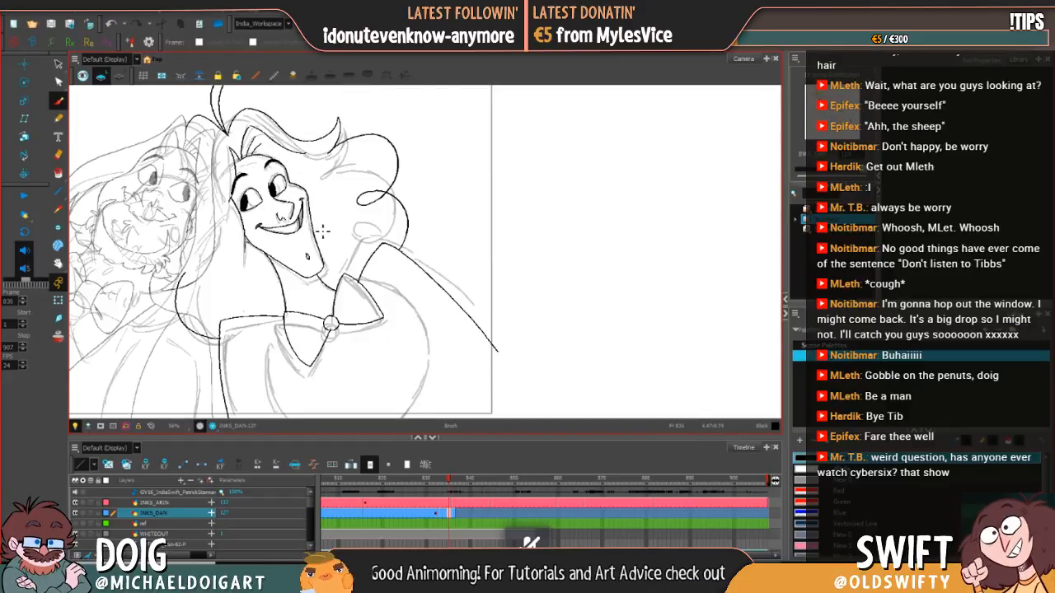
pyautogui.press('.')
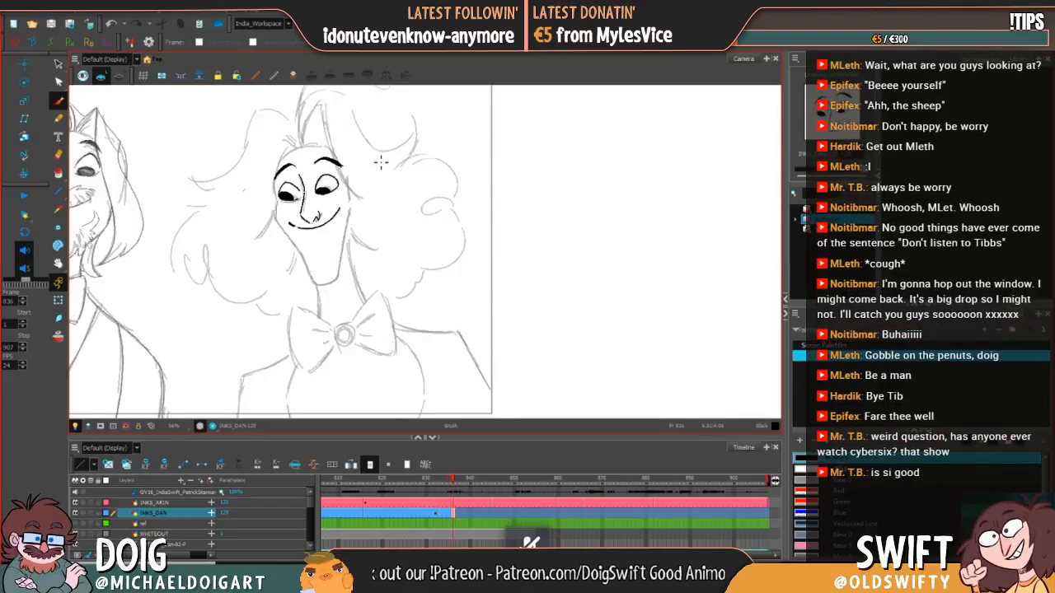
pyautogui.moveTo(278, 171); pyautogui.dragTo(283, 231)
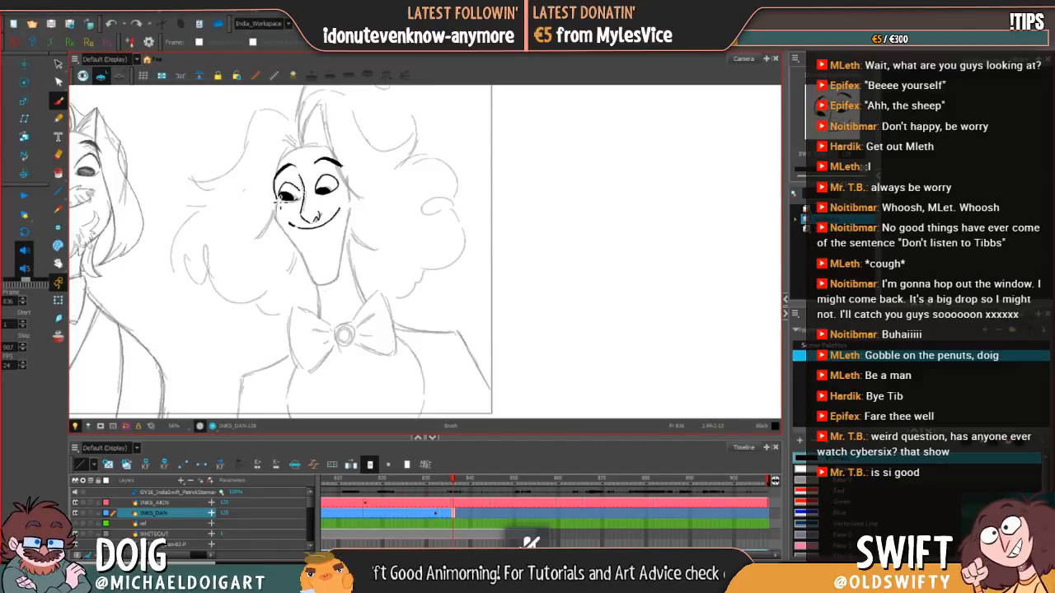
pyautogui.moveTo(277, 220); pyautogui.dragTo(317, 287)
pyautogui.hotkey('ctrl', 'z')
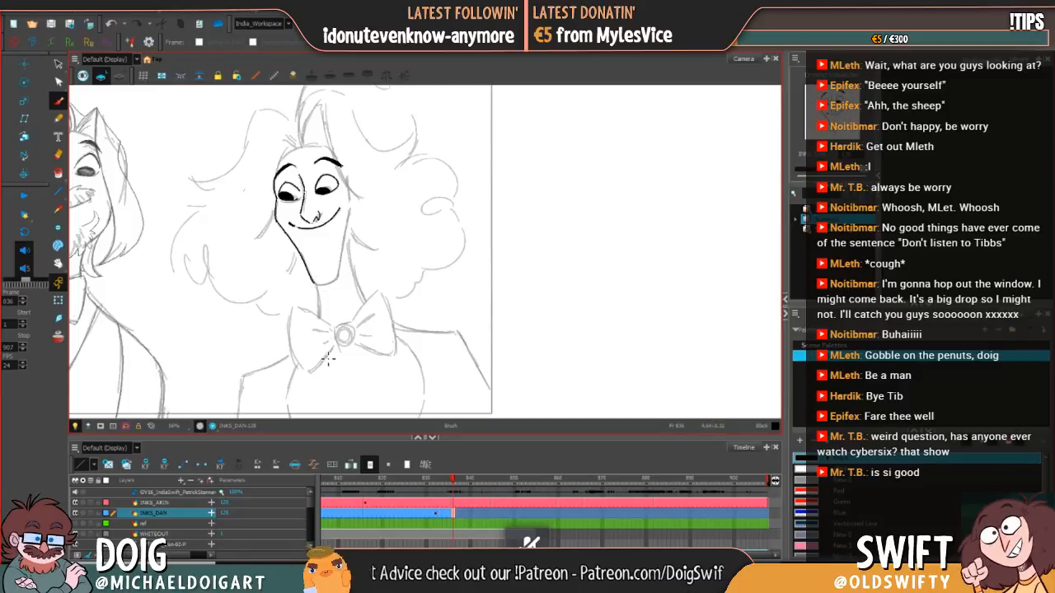
# Step: Ink the small oval chin mark just above the bottom of the chin, comparing its placement with the previous drawing
pyautogui.press(',')
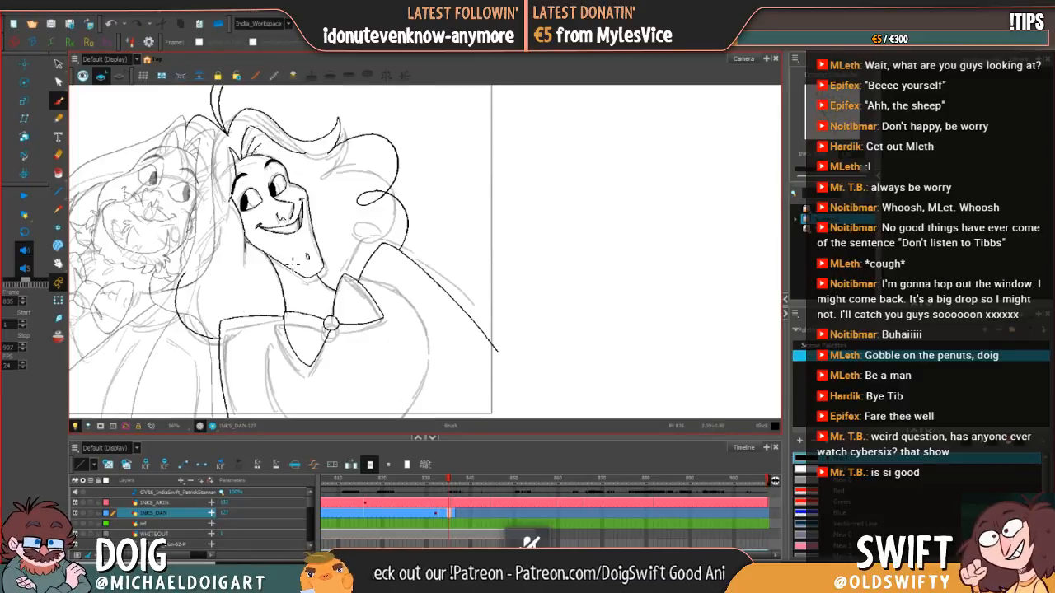
pyautogui.press('.')
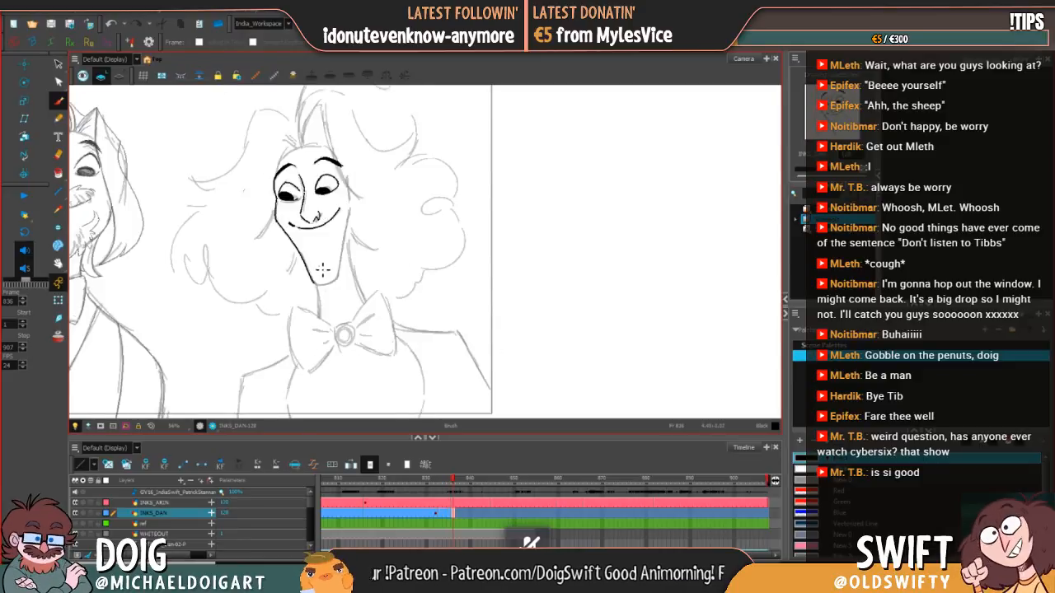
pyautogui.moveTo(321, 263); pyautogui.dragTo(320, 269)
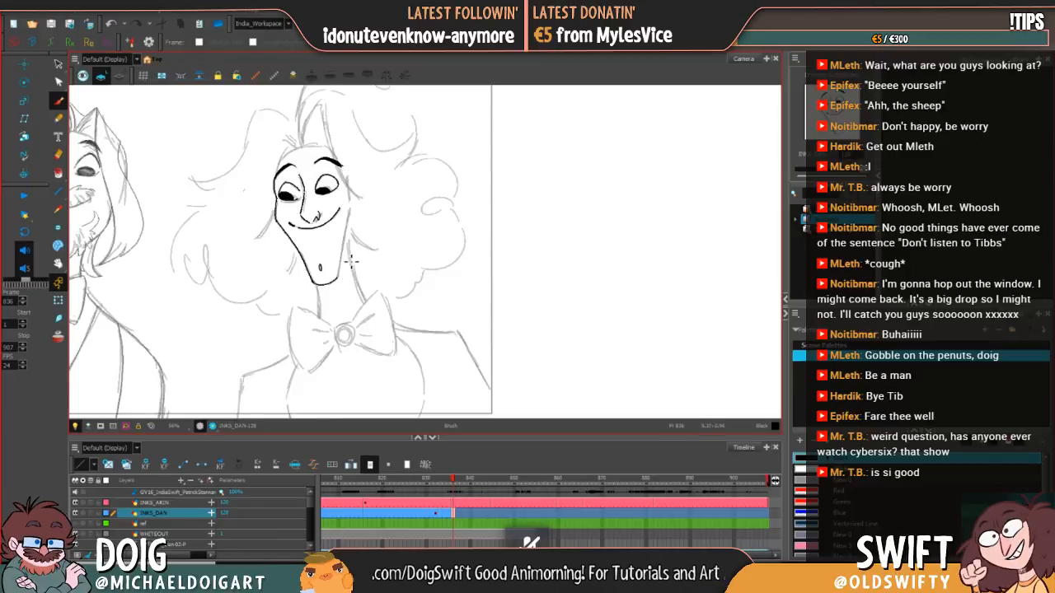
pyautogui.press(',')
pyautogui.press('.')
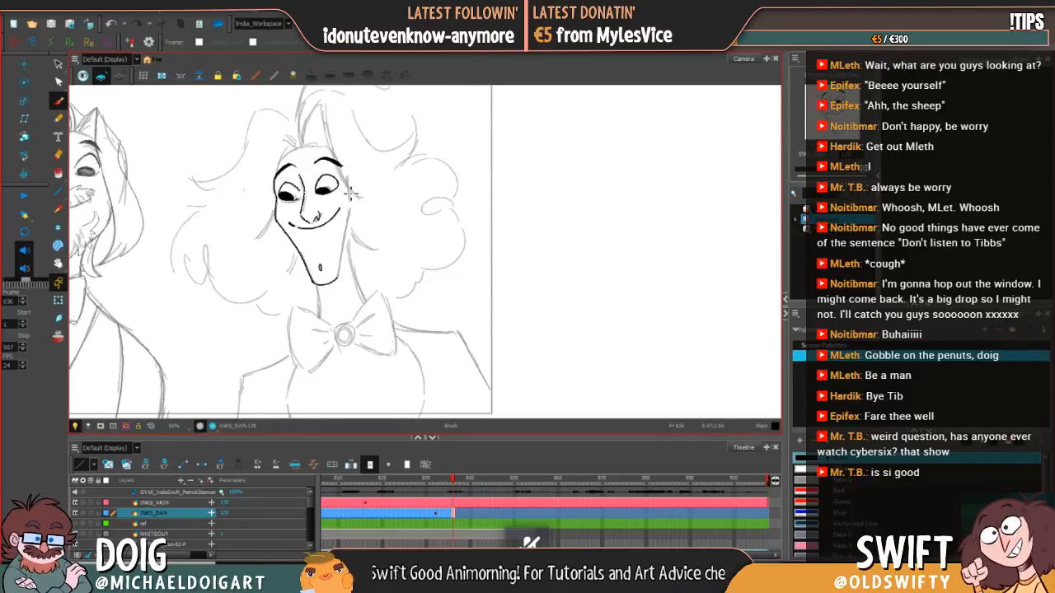
# Step: Ink the right-side face contour from the cheek down to the chin and compare it with the previous drawing
pyautogui.moveTo(350, 216); pyautogui.dragTo(342, 272)
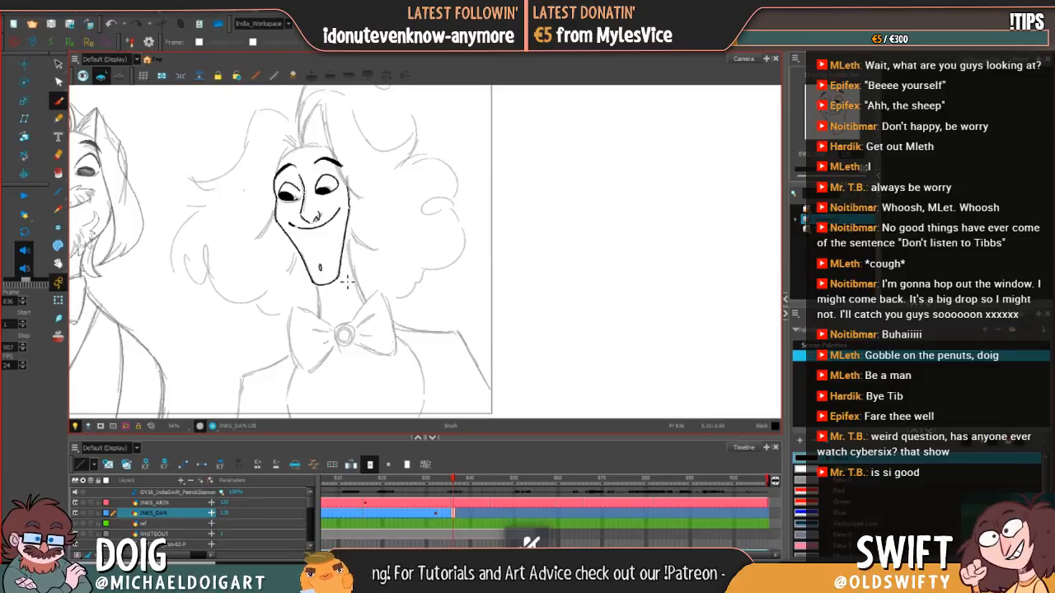
pyautogui.press(',')
pyautogui.press('.')
# Step: Nudge the chin mark slightly up and to the right, flipping to frame 835 to check its position
pyautogui.click(59, 64)
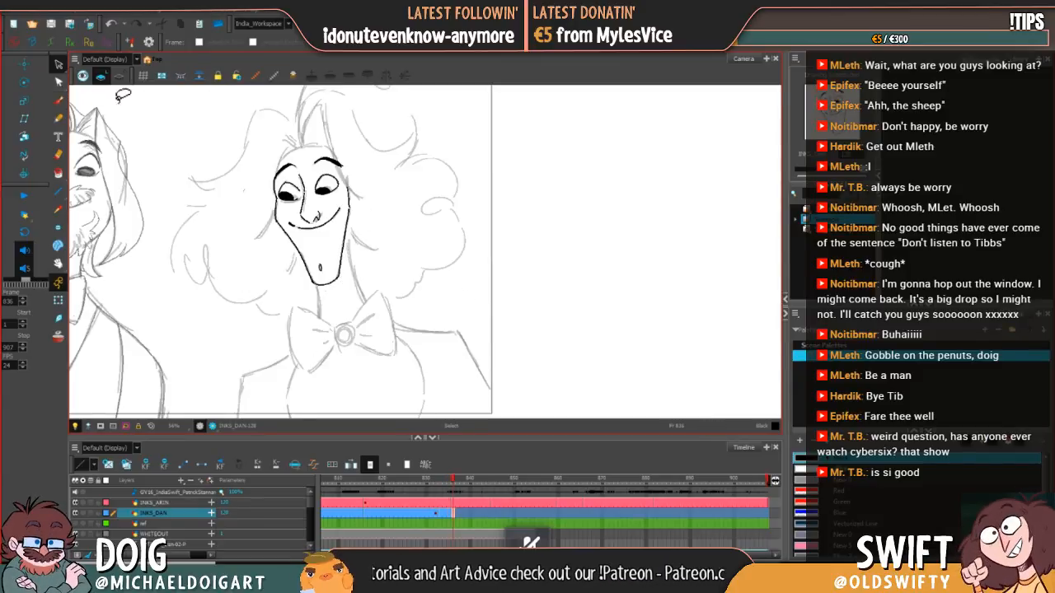
pyautogui.click(321, 264)
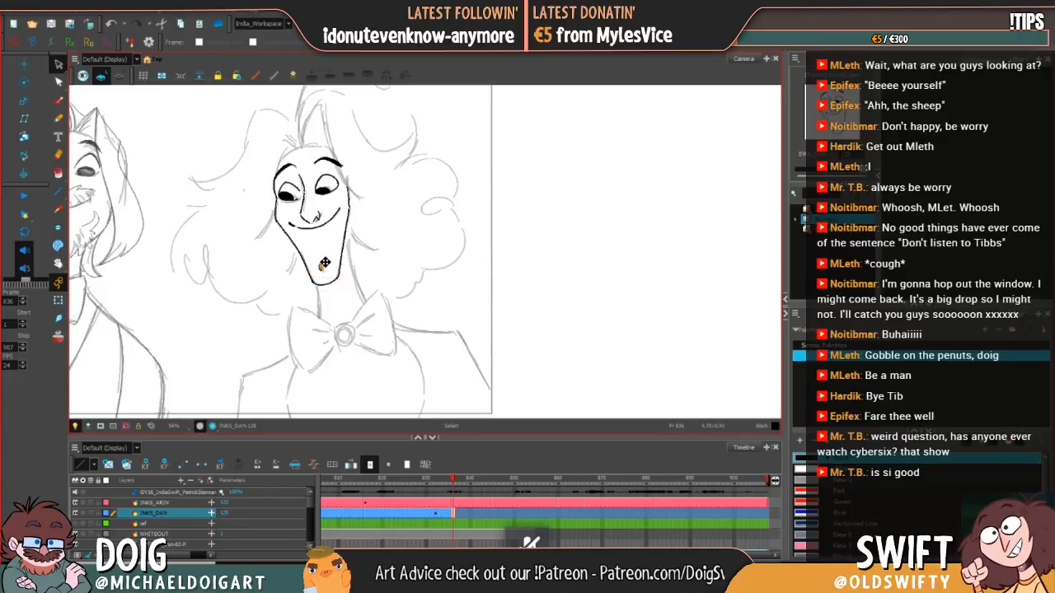
pyautogui.moveTo(335, 256); pyautogui.dragTo(339, 256)
pyautogui.press(',')
pyautogui.press('.')
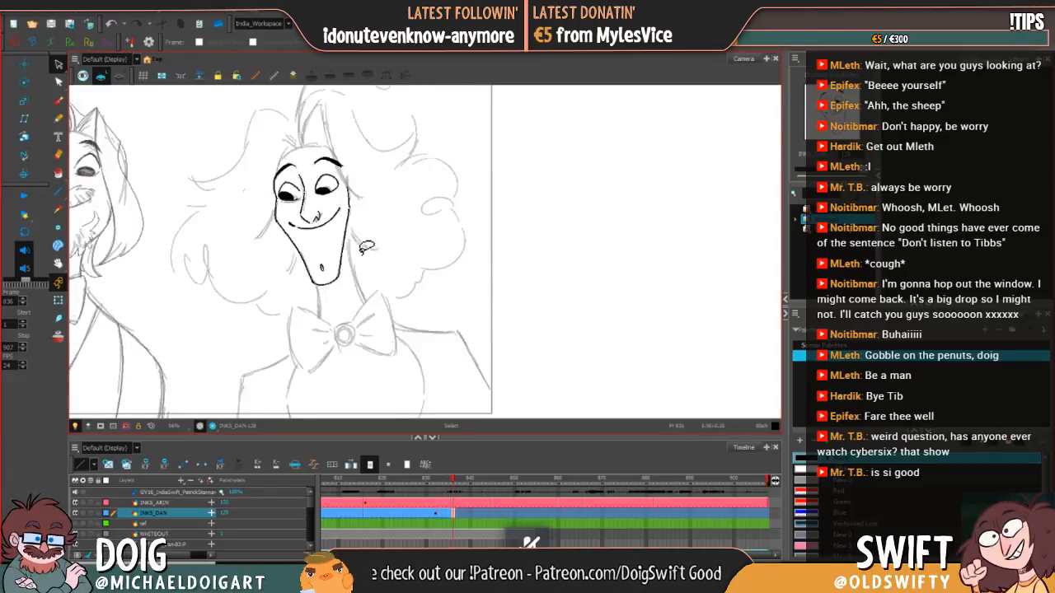
pyautogui.press(',')
pyautogui.press('.')
pyautogui.click(324, 265)
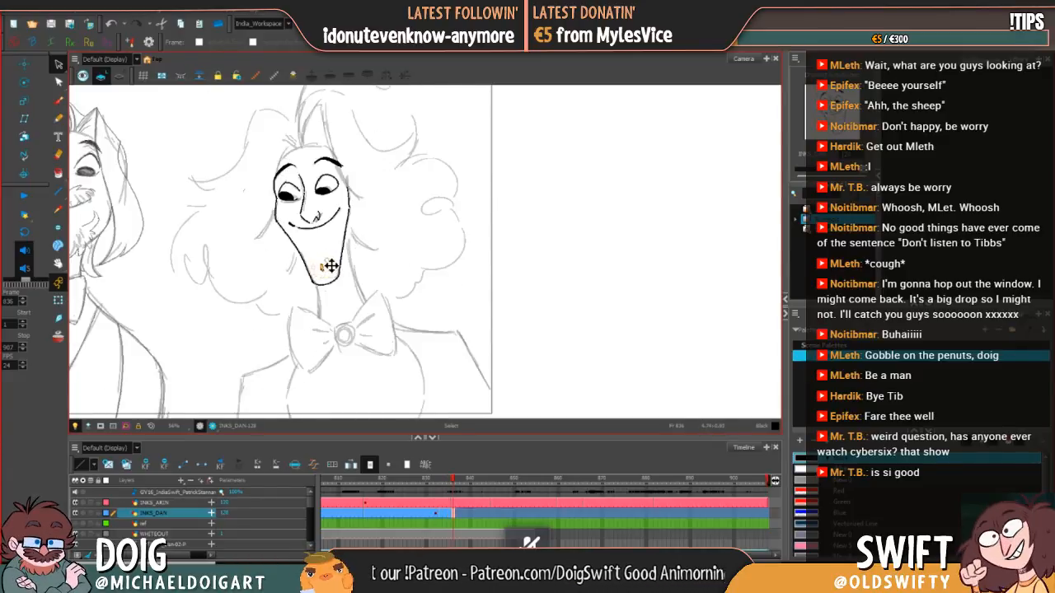
pyautogui.click(324, 265)
pyautogui.moveTo(330, 266); pyautogui.dragTo(330, 265)
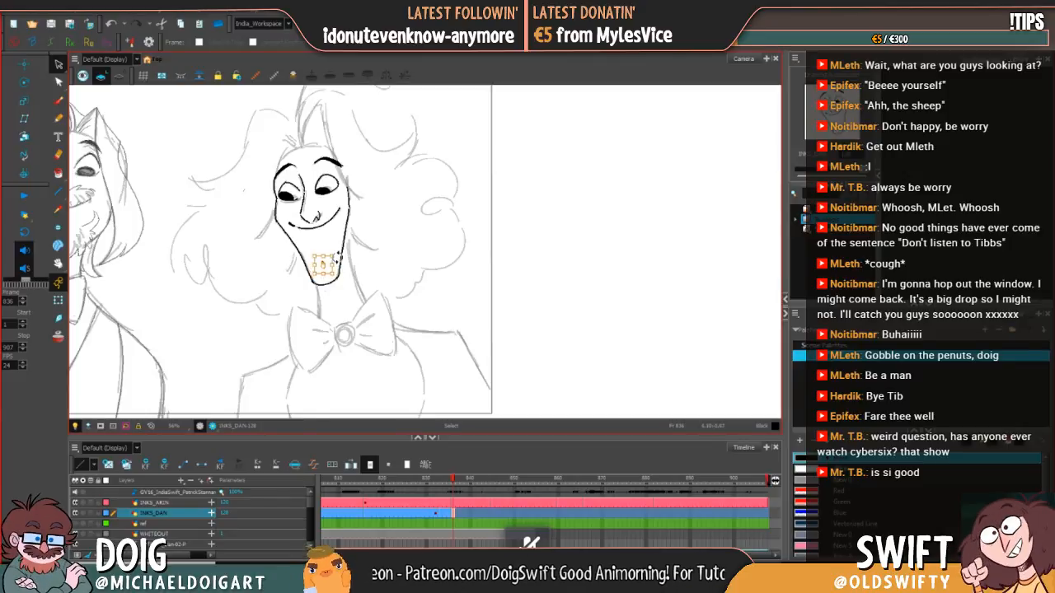
pyautogui.press(',')
pyautogui.press('.')
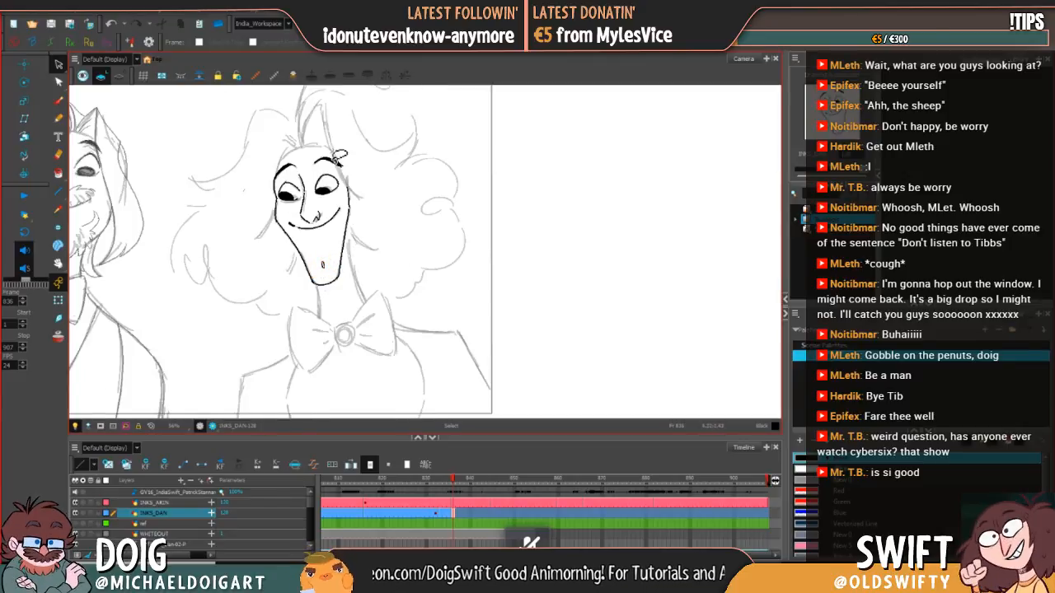
# Step: Touch up the brush lines around the eyes and the nose bridge, checking them repeatedly against frame 835
pyautogui.click(58, 101)
pyautogui.press(',')
pyautogui.press('.')
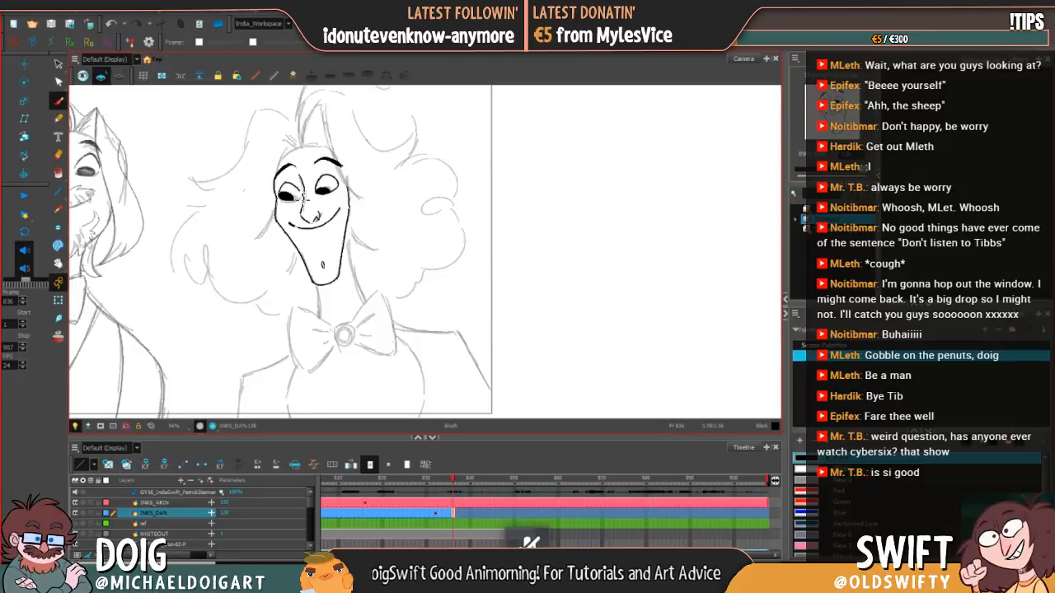
pyautogui.press(',')
pyautogui.press('.')
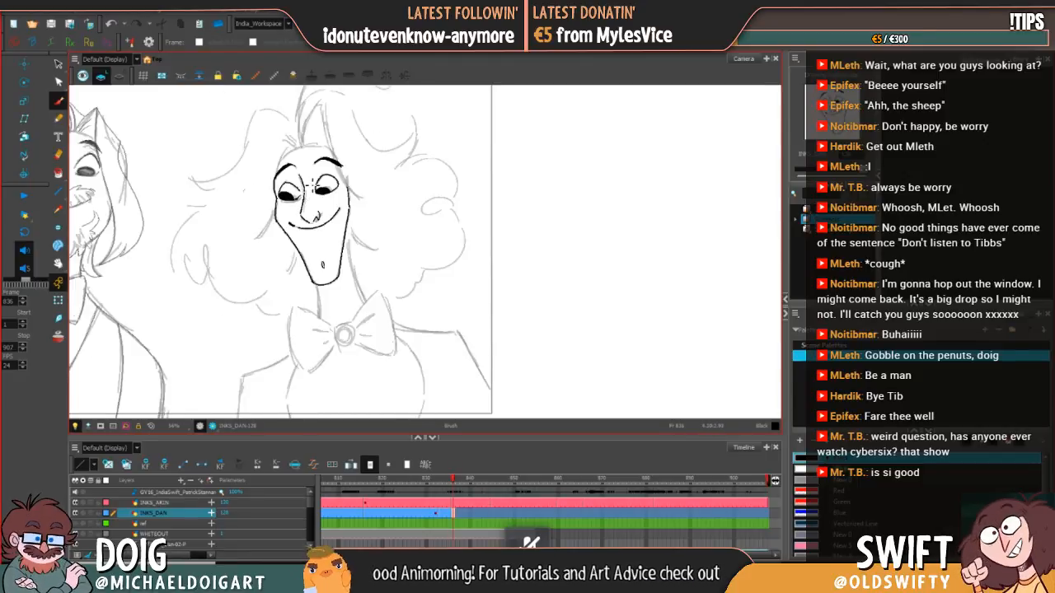
pyautogui.press(',')
pyautogui.press('.')
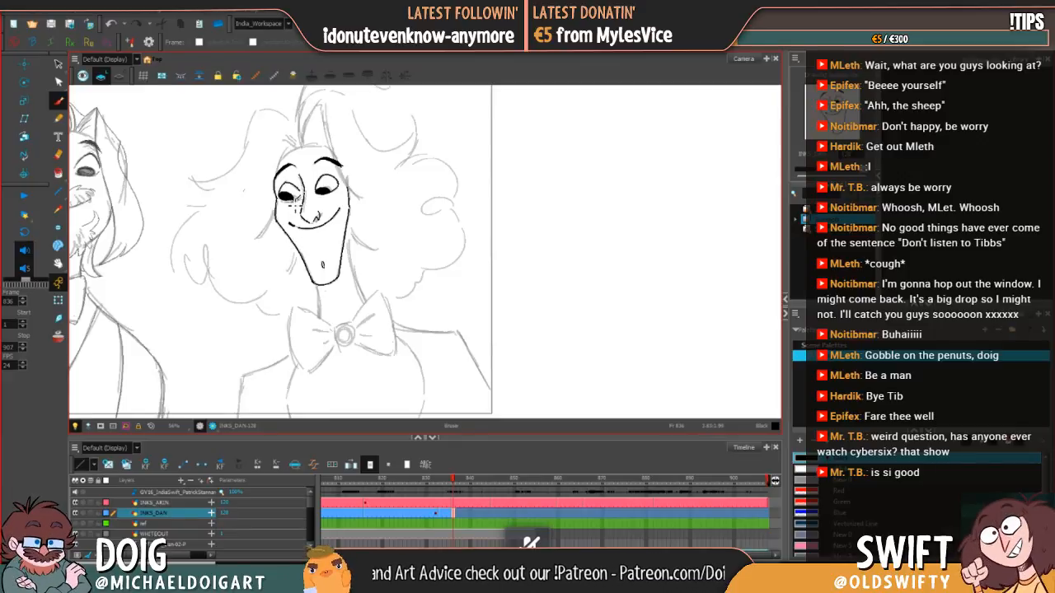
pyautogui.press(',')
pyautogui.press('.')
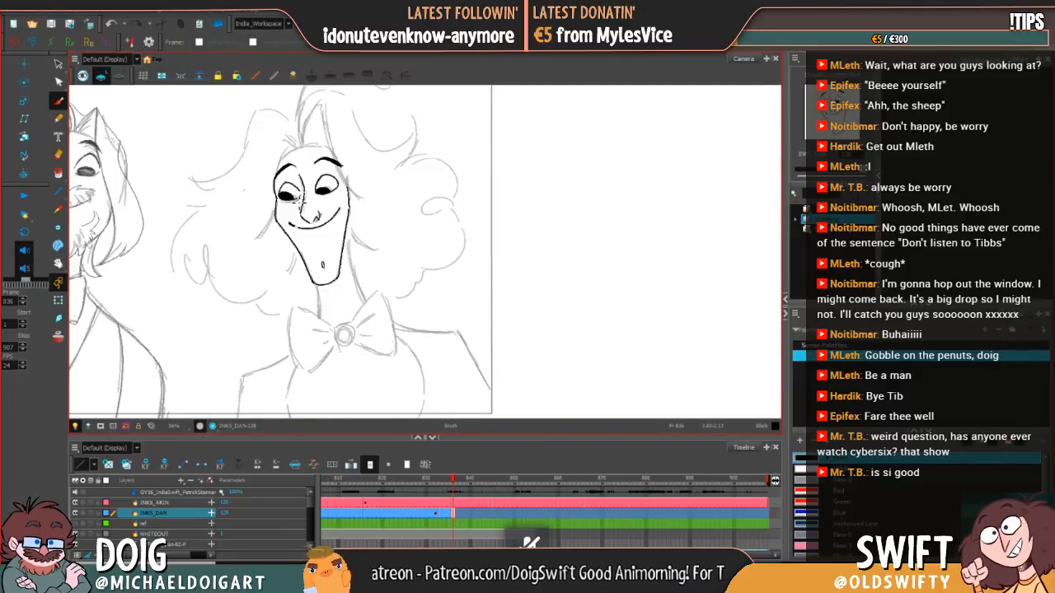
pyautogui.moveTo(316, 193); pyautogui.dragTo(323, 178)
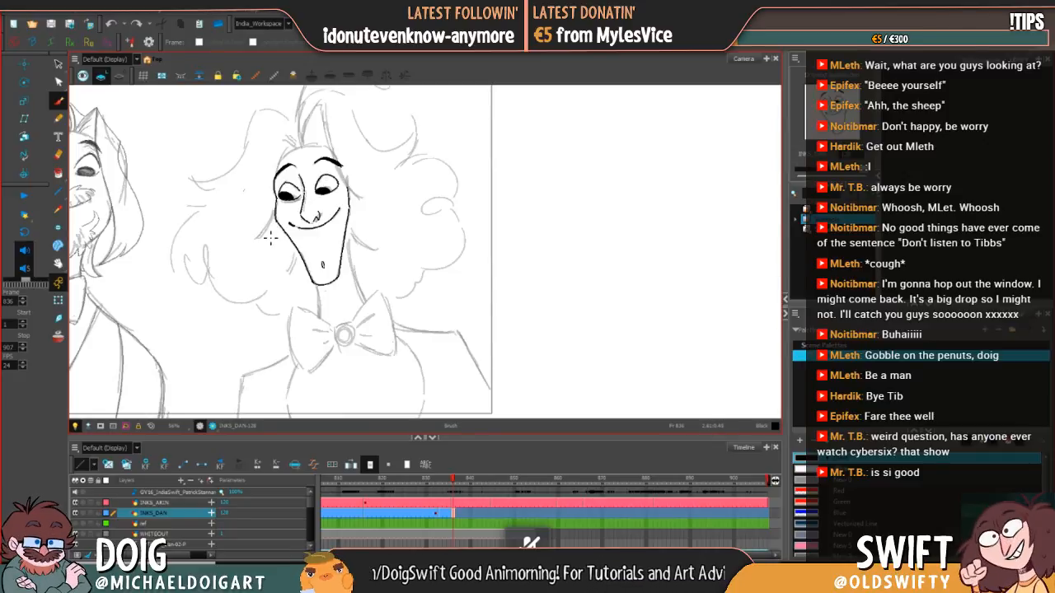
pyautogui.press(',')
pyautogui.press('.')
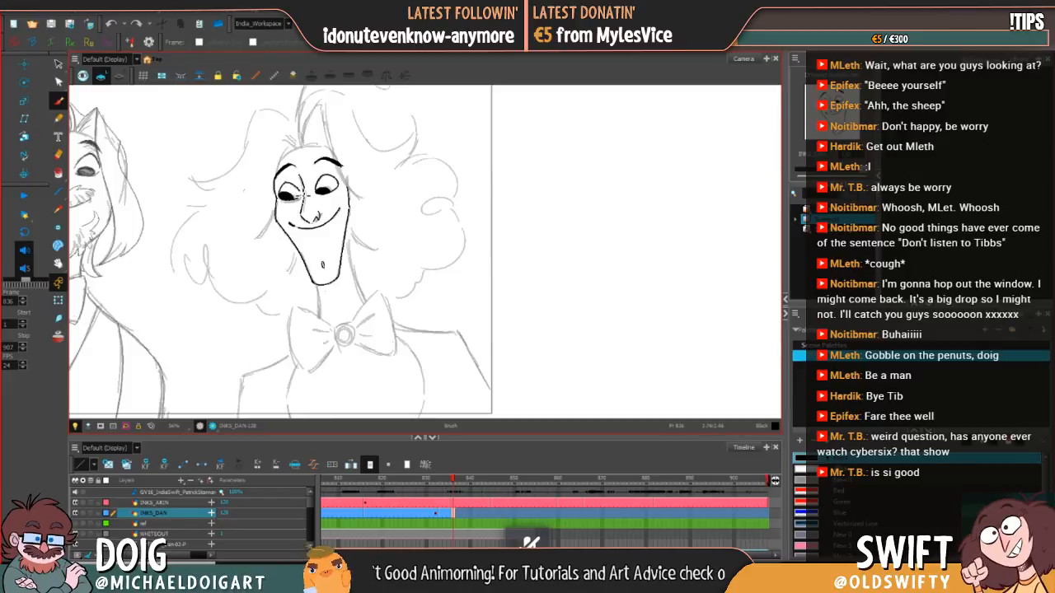
pyautogui.moveTo(304, 188); pyautogui.dragTo(299, 176)
pyautogui.press(',')
pyautogui.press('.')
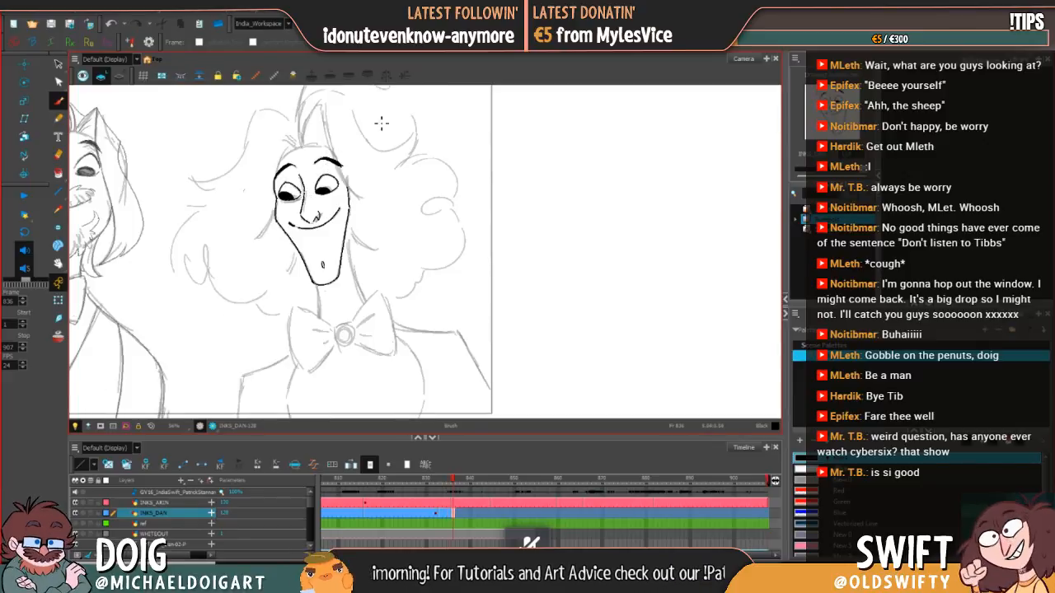
# Step: Ink the curved forehead line above the eyebrows, comparing the head shape with the previous drawing
pyautogui.press(',')
pyautogui.press('.')
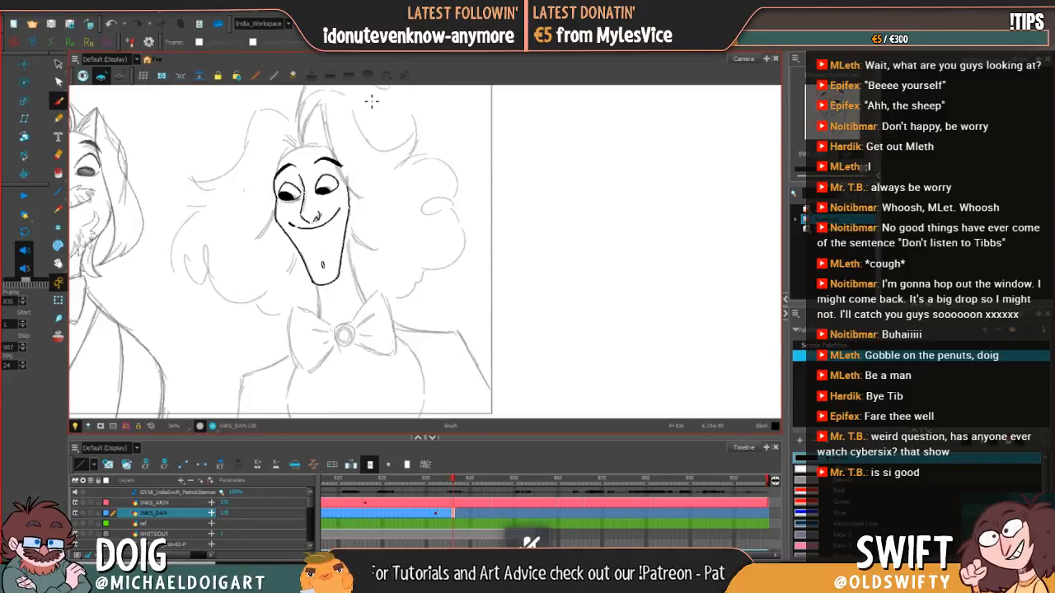
pyautogui.press(',')
pyautogui.press('.')
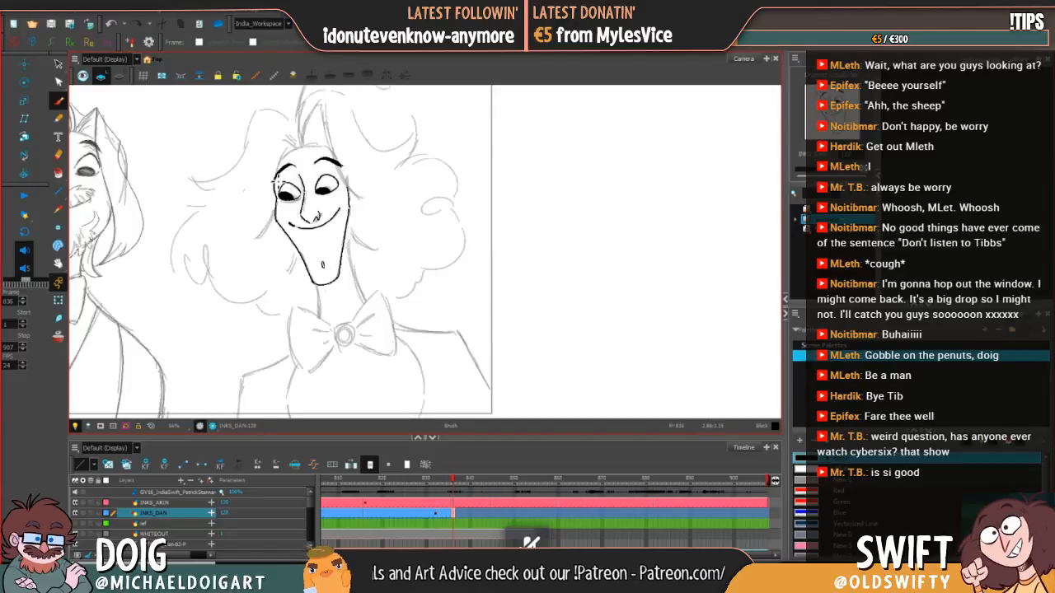
pyautogui.press(',')
pyautogui.press('.')
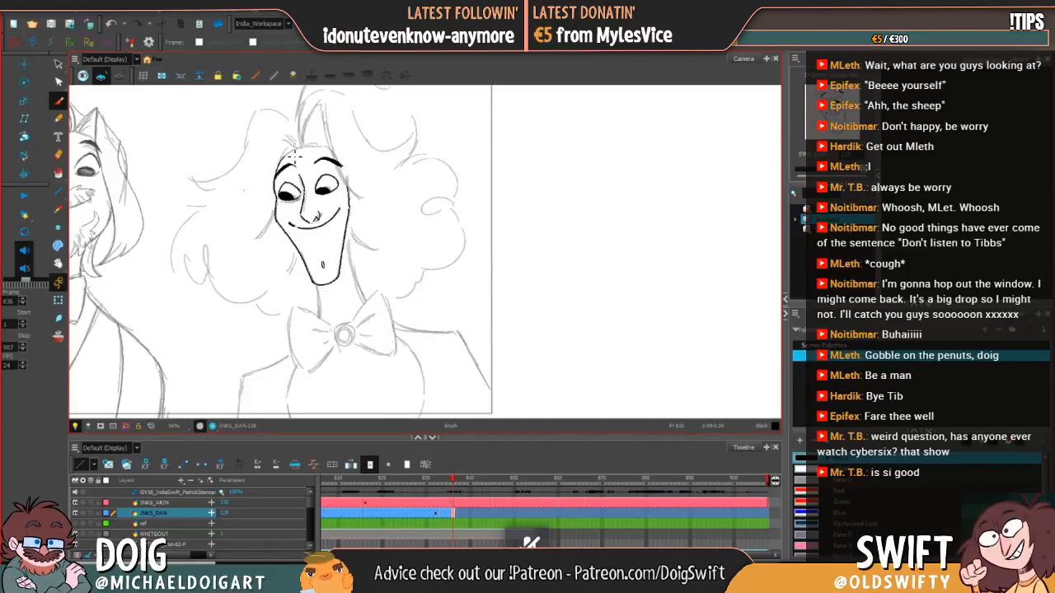
pyautogui.moveTo(288, 165)
pyautogui.mouseDown()
pyautogui.moveTo(289, 152)
pyautogui.moveTo(331, 146)
pyautogui.mouseUp()
pyautogui.hotkey('ctrl', 'z')
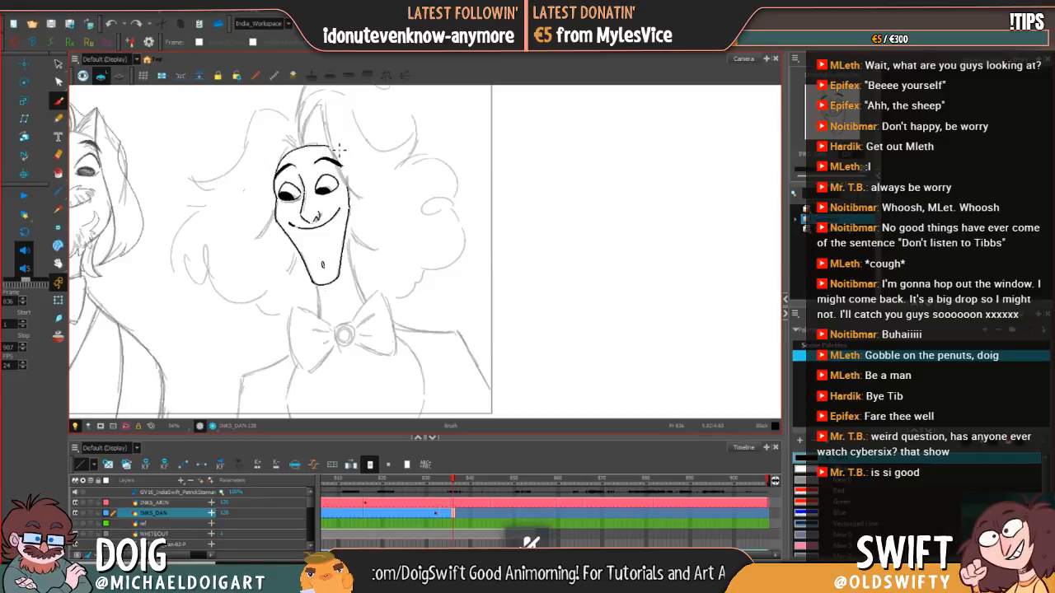
# Step: Compare the forehead and the hair strands above it with the inked drawing on frame 835
pyautogui.press(',')
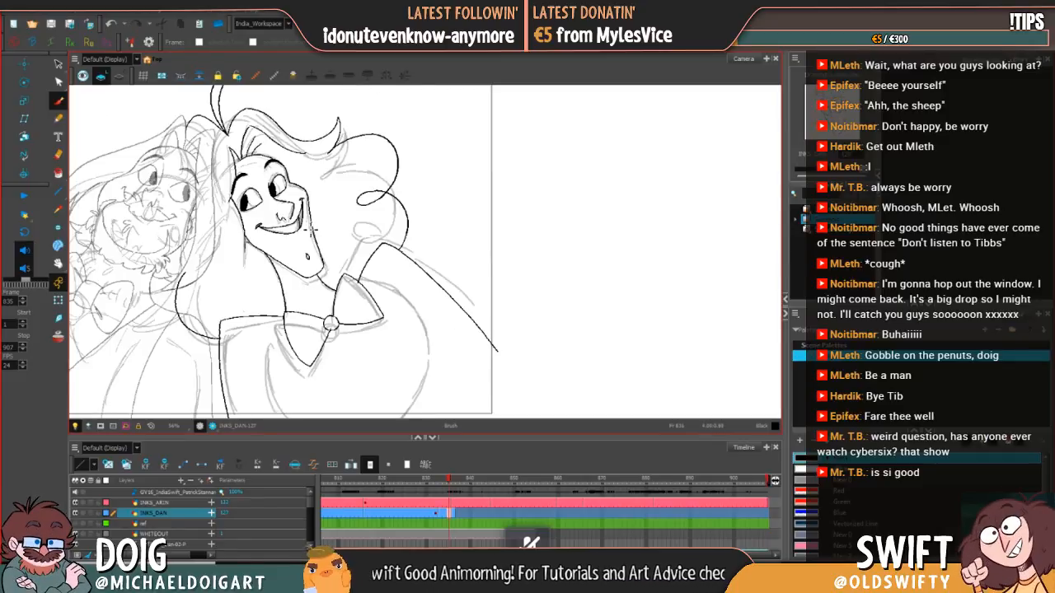
pyautogui.press('.')
pyautogui.press(',')
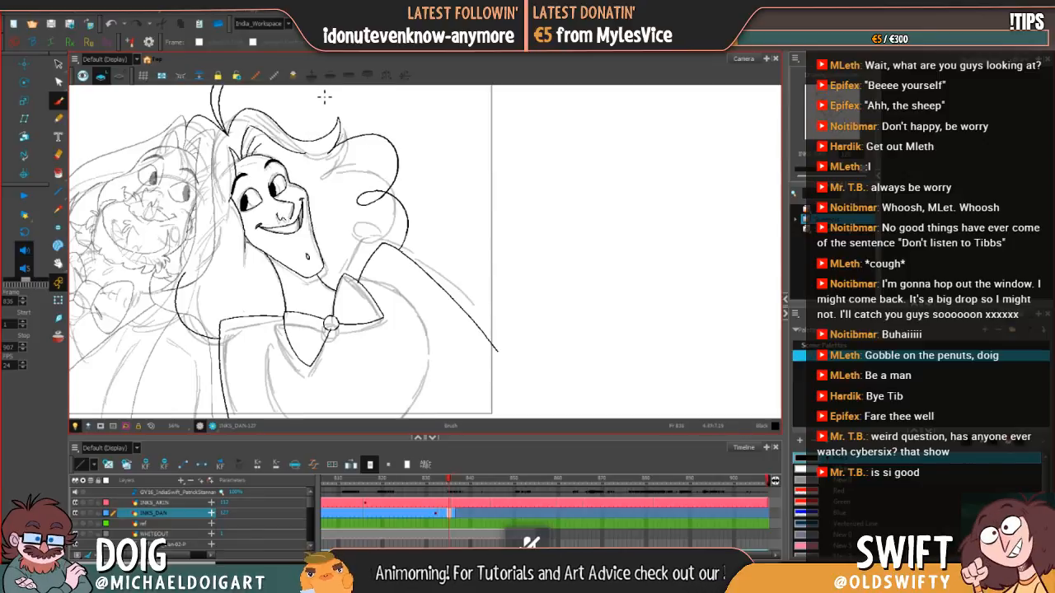
pyautogui.press('.')
pyautogui.press(',')
pyautogui.press('.')
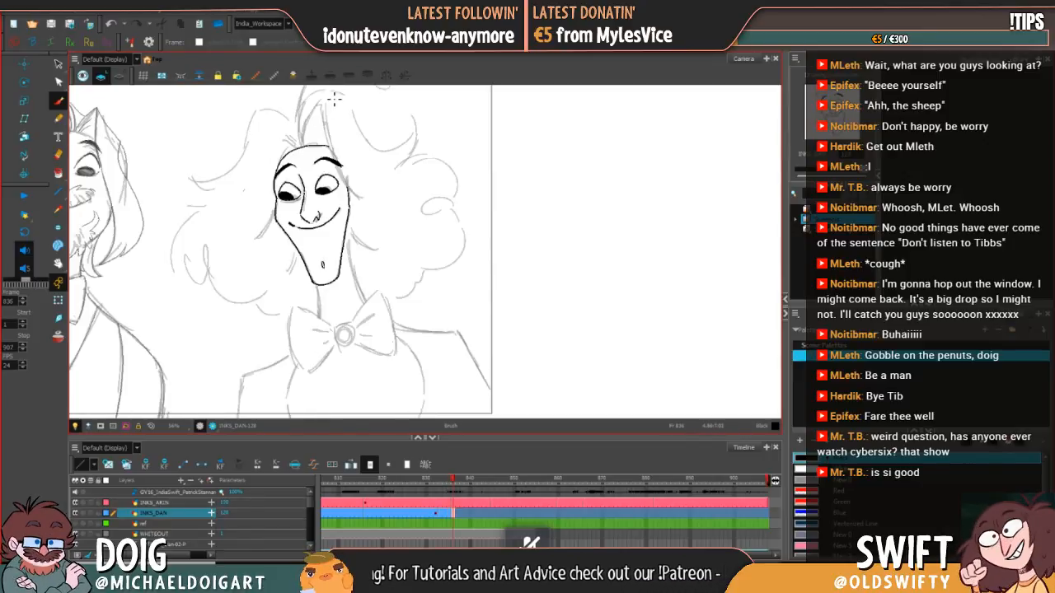
pyautogui.press(',')
pyautogui.press('.')
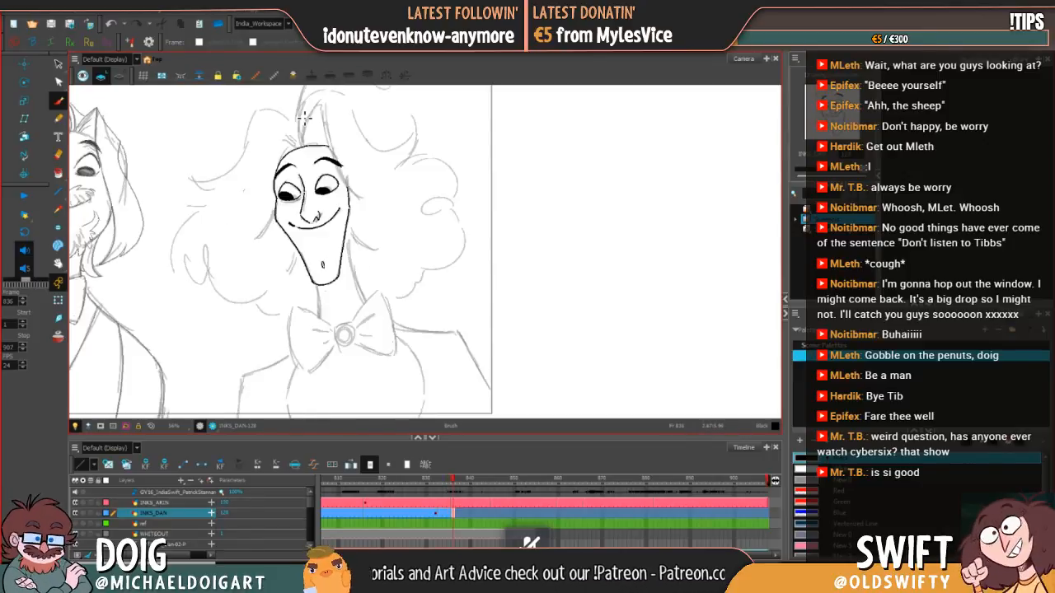
pyautogui.press(',')
pyautogui.press('.')
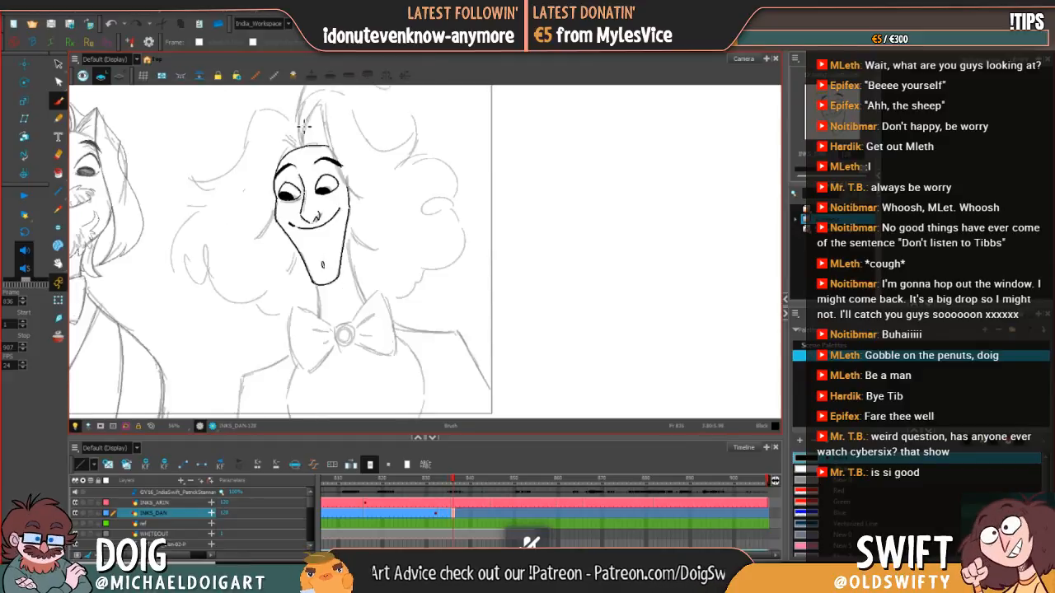
pyautogui.press(',')
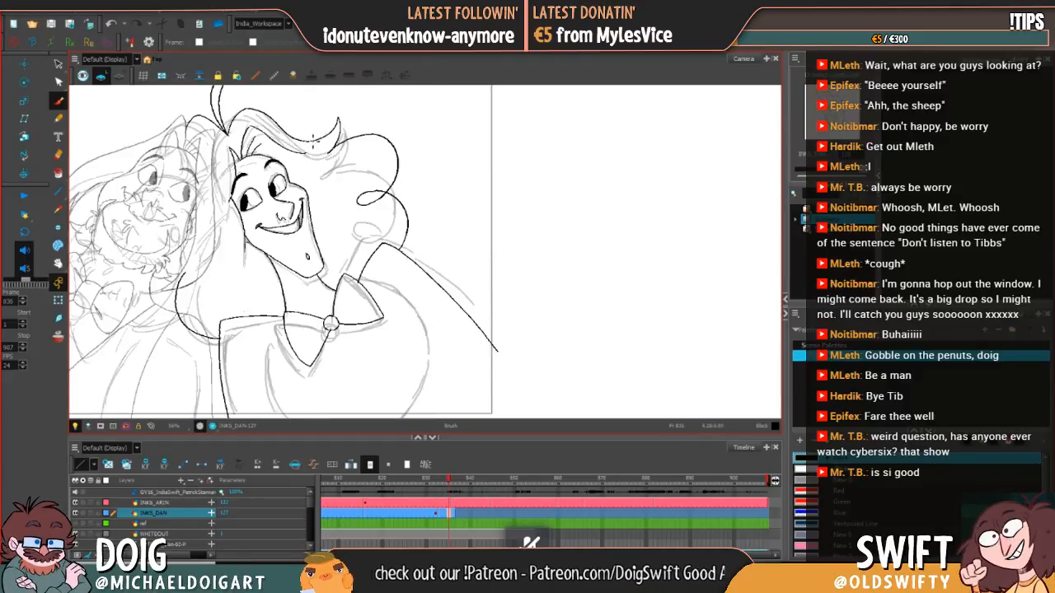
pyautogui.press('.')
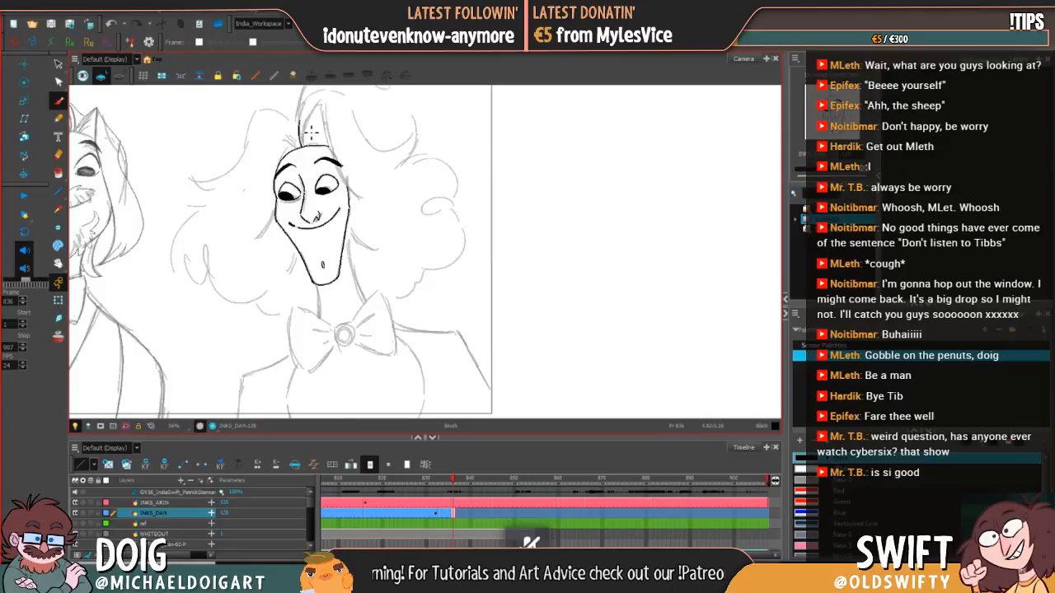
# Step: Ink the left edges of the hair tuft above the forehead on frame 836, comparing the strands with frame 835
pyautogui.press(',')
pyautogui.press('.')
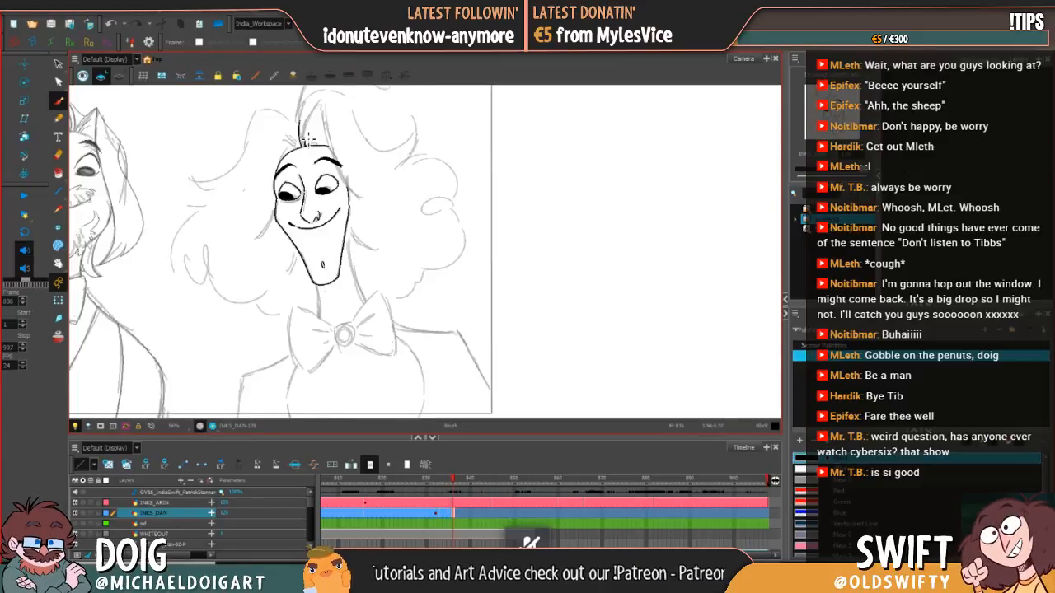
pyautogui.press(',')
pyautogui.press('.')
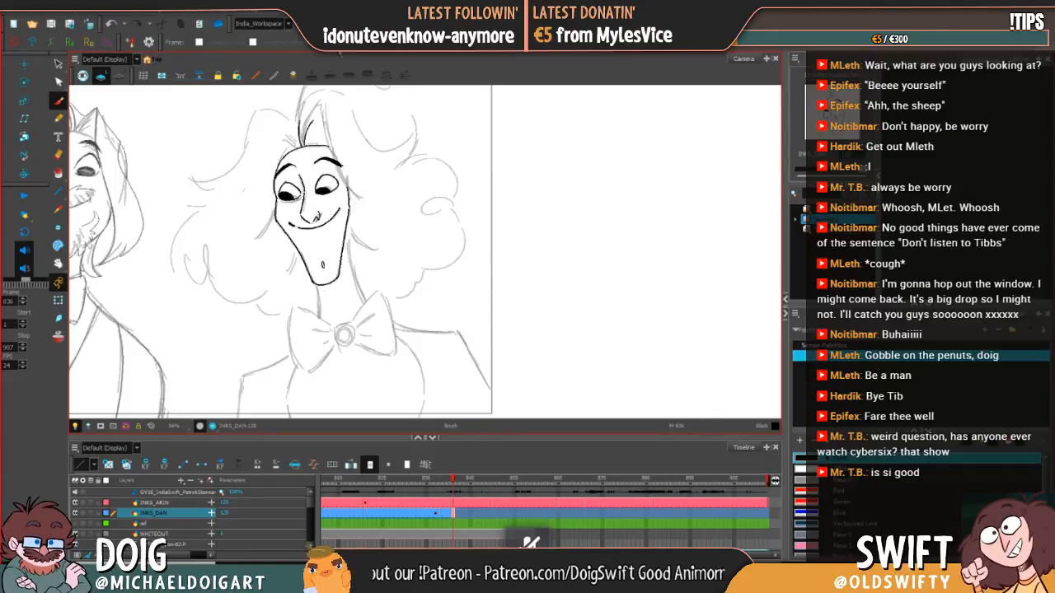
pyautogui.press(',')
pyautogui.press('.')
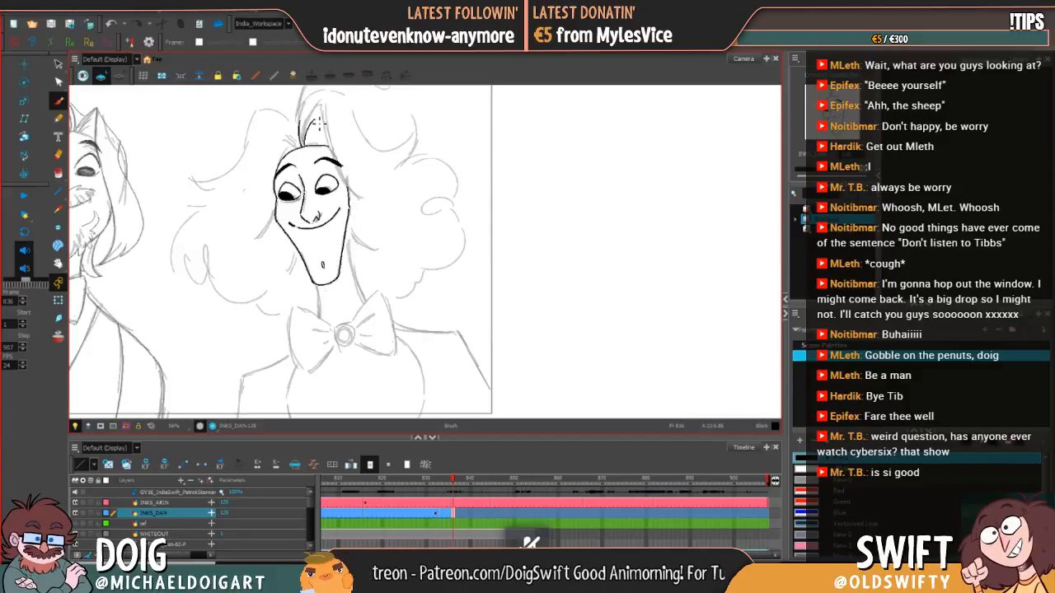
# Step: Ink the tuft's right-hand strand from its peak down past the eyebrow to the temple, and add an inner hair line
pyautogui.moveTo(320, 122); pyautogui.dragTo(351, 192)
pyautogui.press(',')
pyautogui.press('.')
pyautogui.press(',')
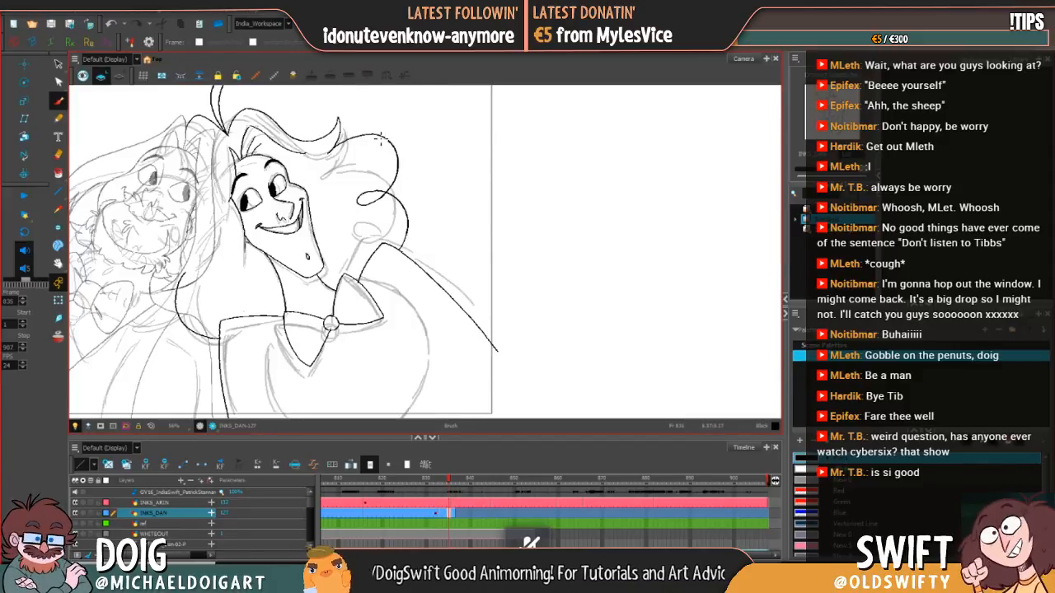
pyautogui.press('.')
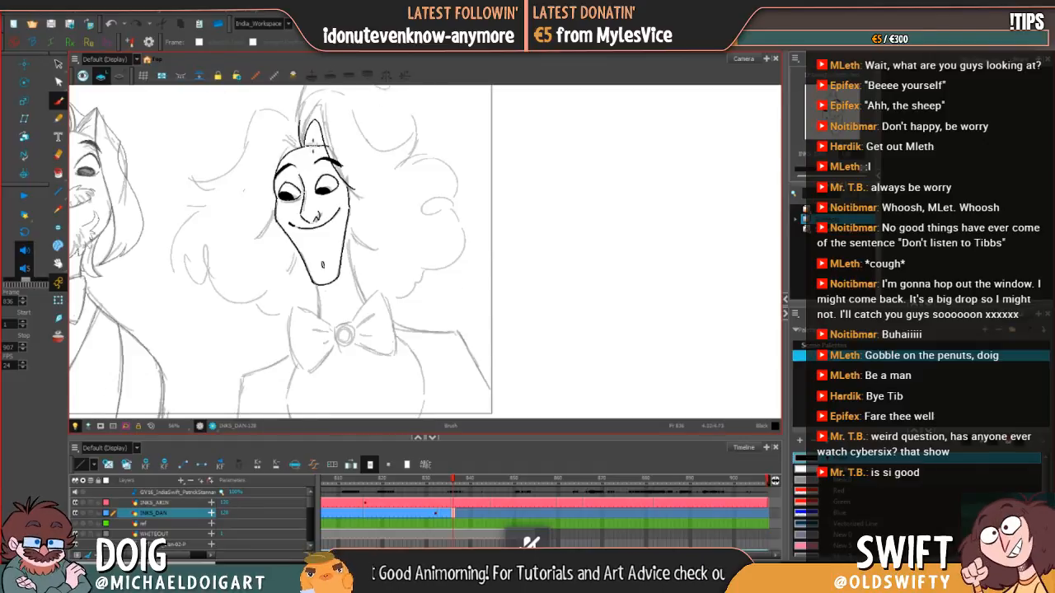
pyautogui.press(',')
pyautogui.press('.')
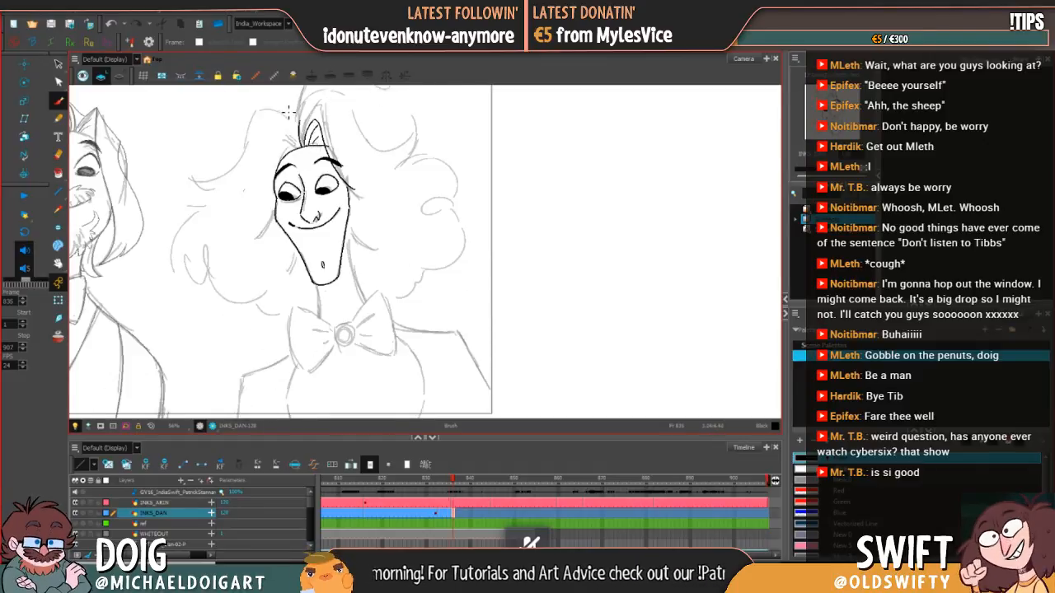
# Step: Try to ink the pointed hair lock at the left side of the forehead, comparing with frame 835, and undo its strokes
pyautogui.press(',')
pyautogui.press('.')
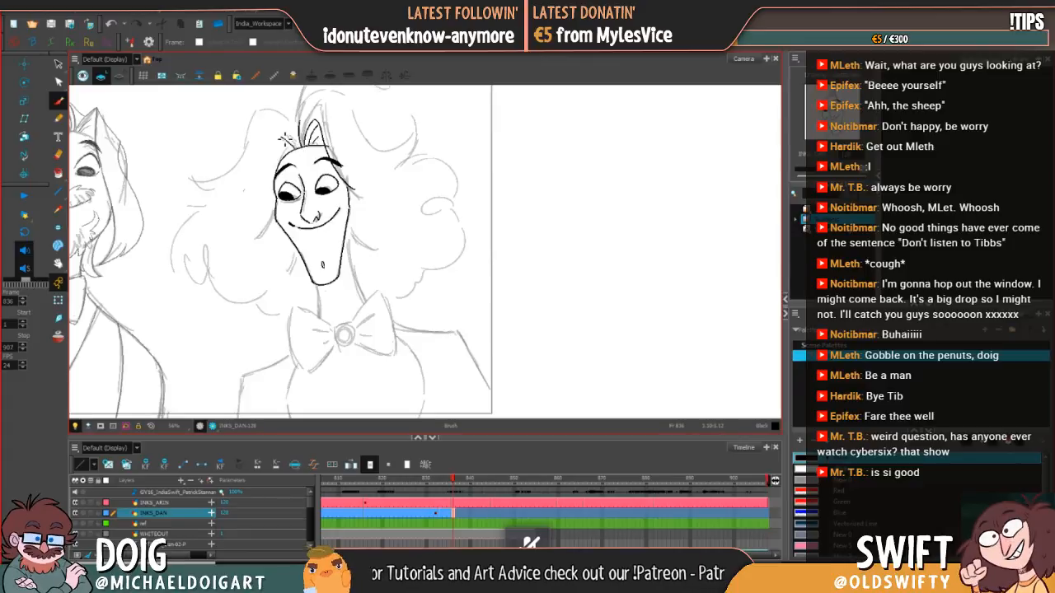
pyautogui.press(',')
pyautogui.press('.')
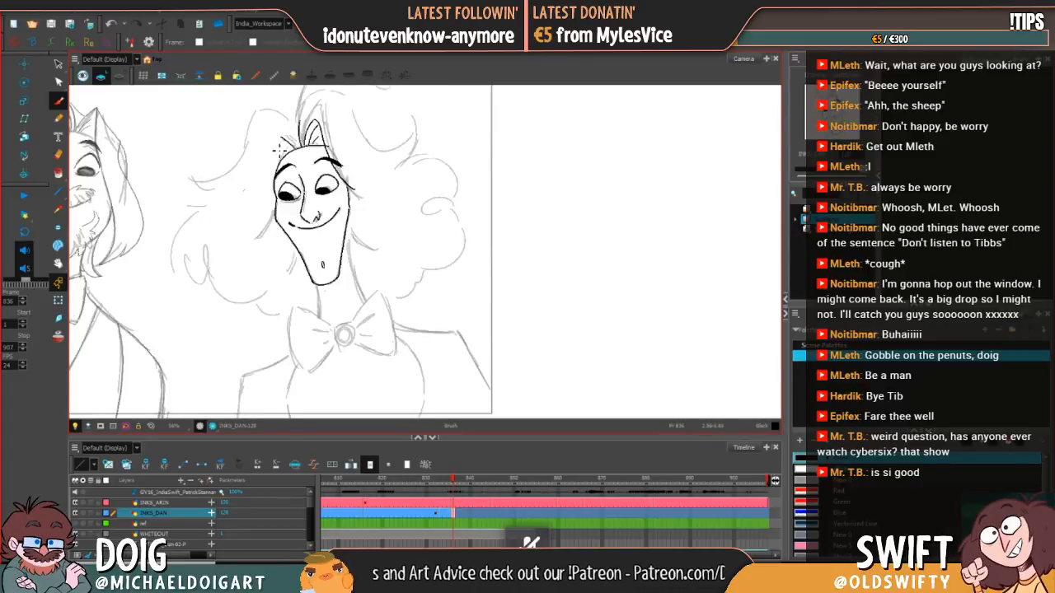
pyautogui.press(',')
pyautogui.press('.')
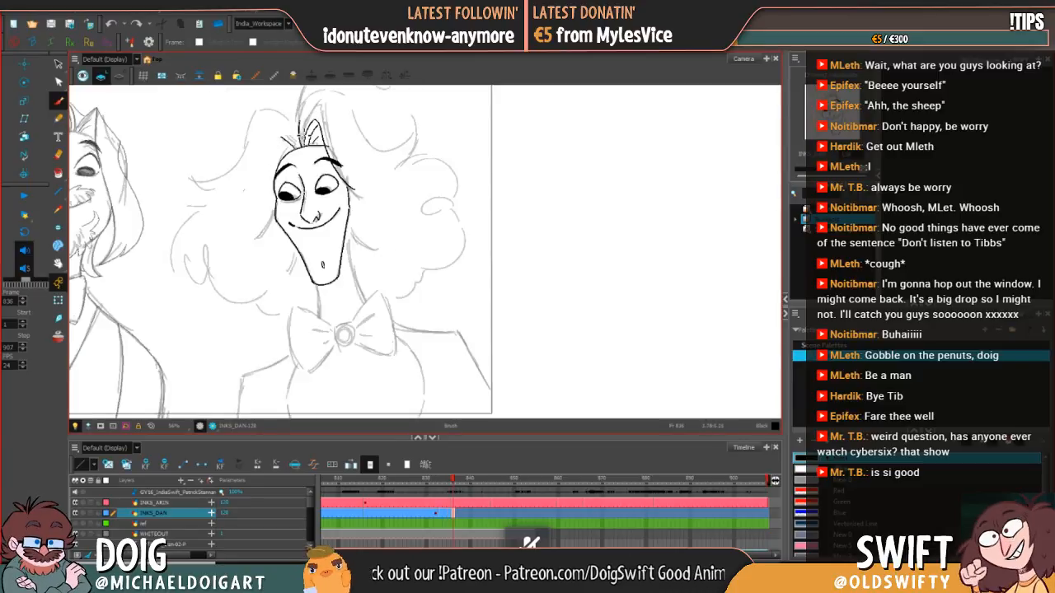
pyautogui.press(',')
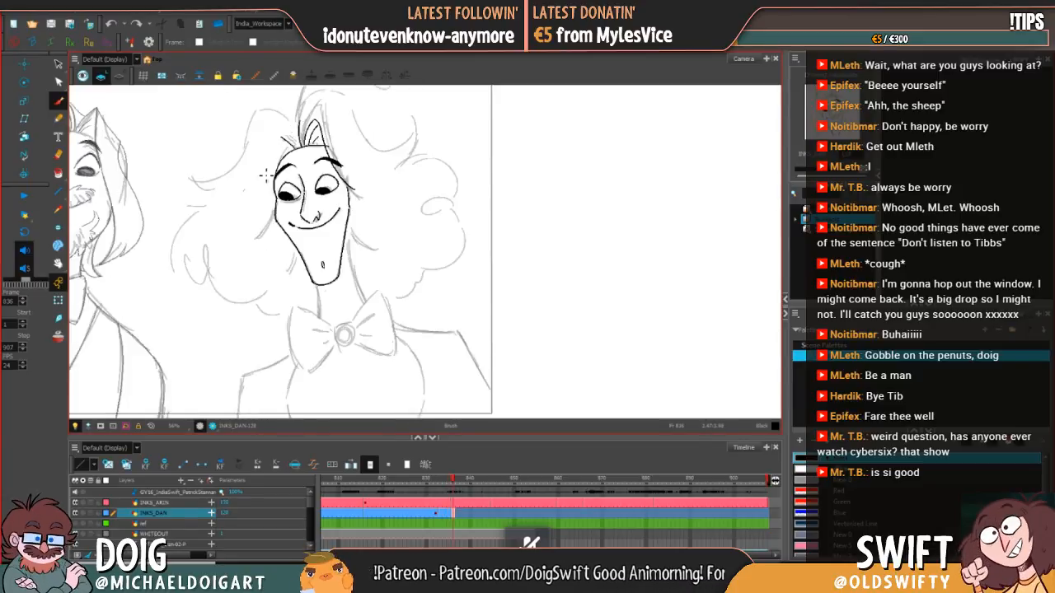
pyautogui.press('.')
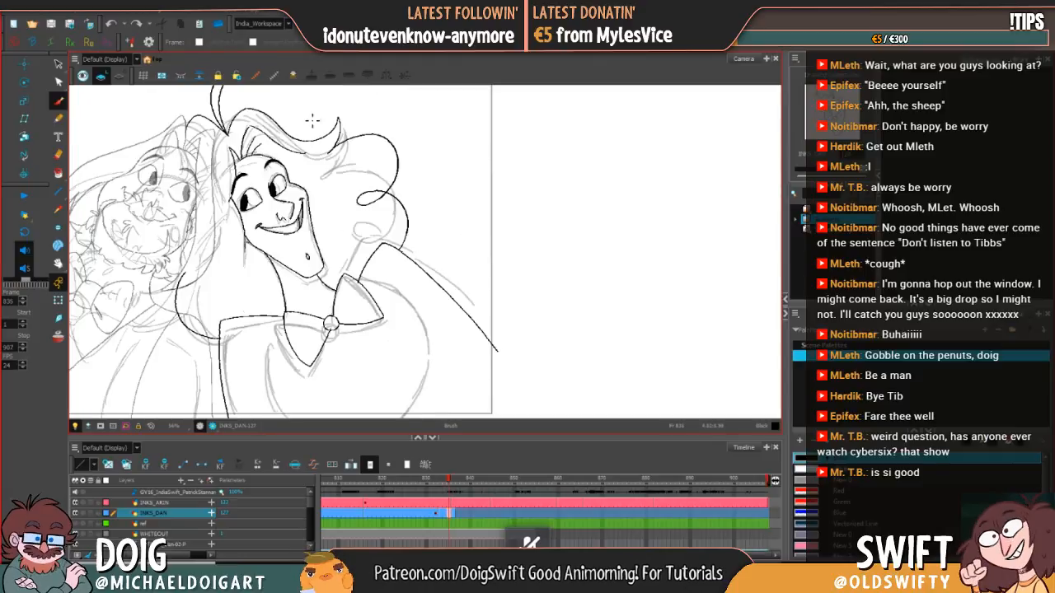
pyautogui.press(',')
pyautogui.press('.')
pyautogui.press(',')
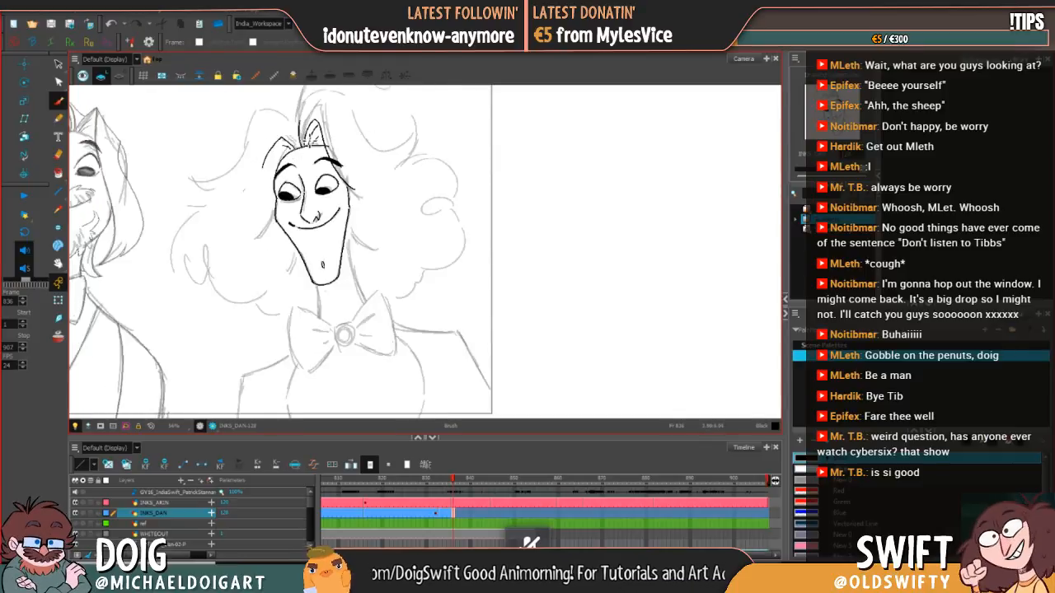
pyautogui.press(',')
pyautogui.press('.')
pyautogui.hotkey('ctrl', 'z')
pyautogui.hotkey('ctrl', 'z')
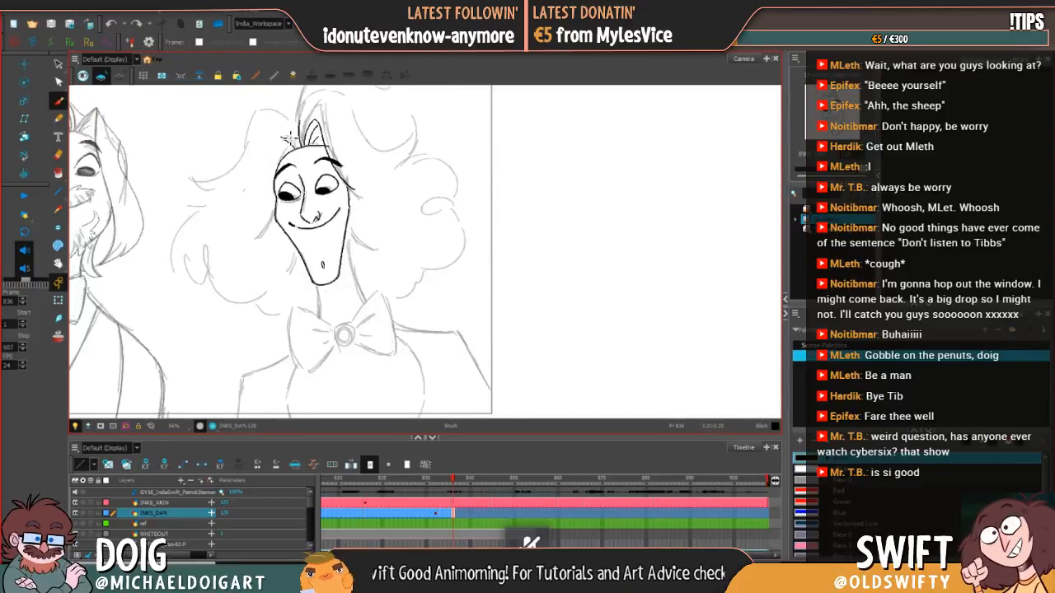
# Step: Redraw the pointed lock at the left hairline, sweeping it down toward the temple, and check it against frame 835
pyautogui.moveTo(285, 132)
pyautogui.mouseDown()
pyautogui.moveTo(297, 147)
pyautogui.moveTo(265, 167)
pyautogui.mouseUp()
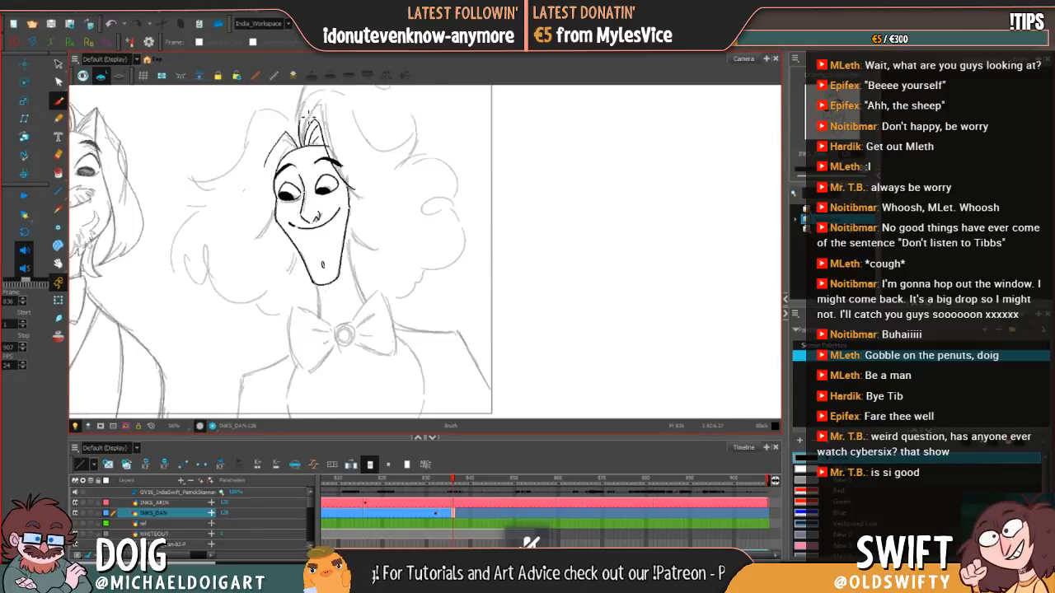
pyautogui.press(',')
pyautogui.press('.')
pyautogui.press(',')
pyautogui.press('.')
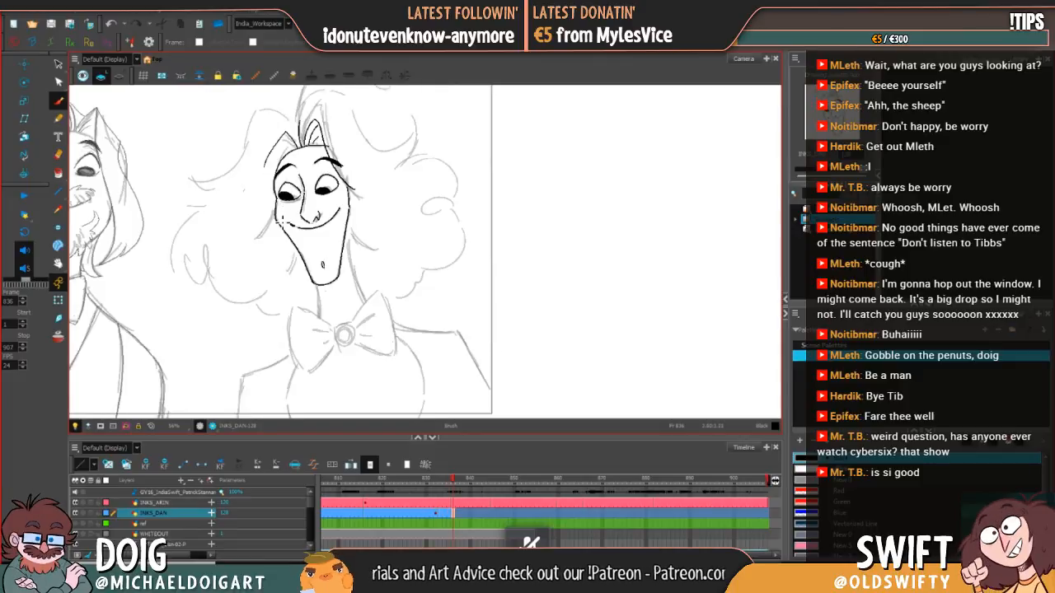
# Step: Ink the hair strand curving outward from the left cheek, comparing it with the previous drawing
pyautogui.moveTo(275, 213); pyautogui.dragTo(263, 236)
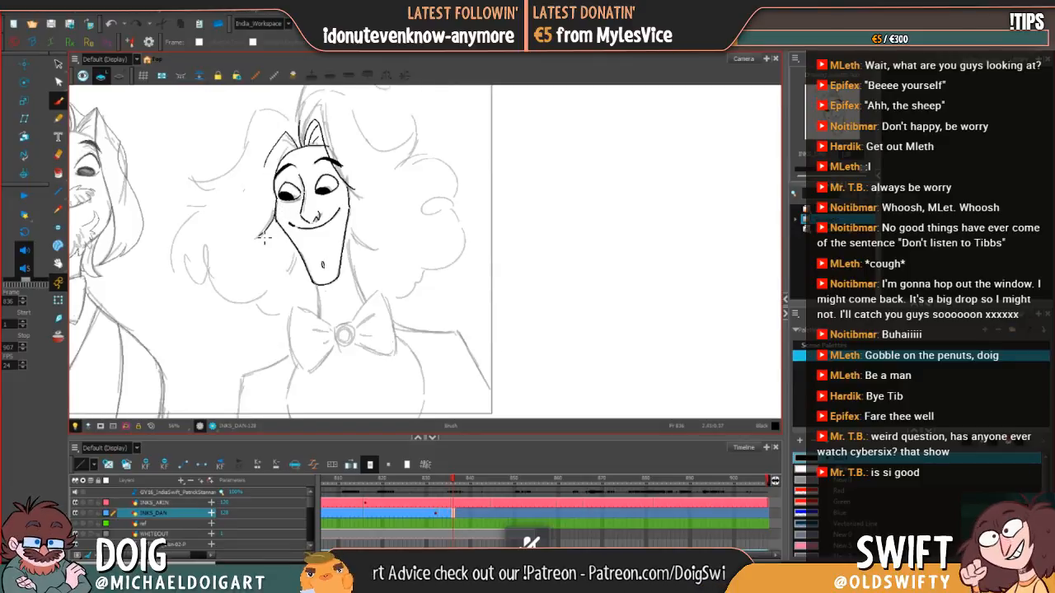
pyautogui.press(',')
pyautogui.press('.')
pyautogui.press(',')
pyautogui.press('.')
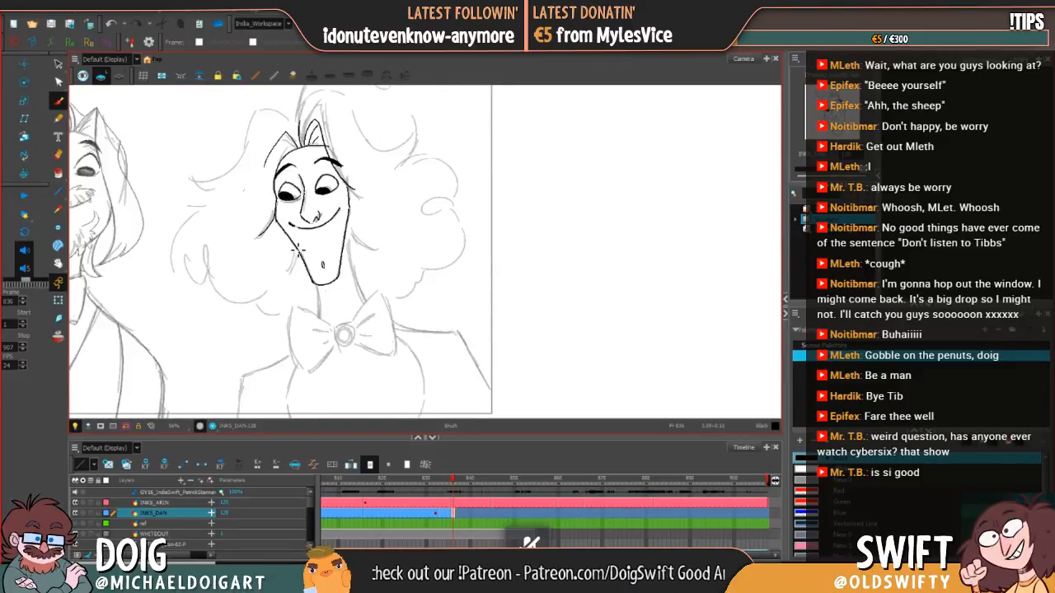
# Step: Ink the short hair strand beside the left side of the jaw, using frame 835 as reference
pyautogui.press(',')
pyautogui.press('.')
pyautogui.press(',')
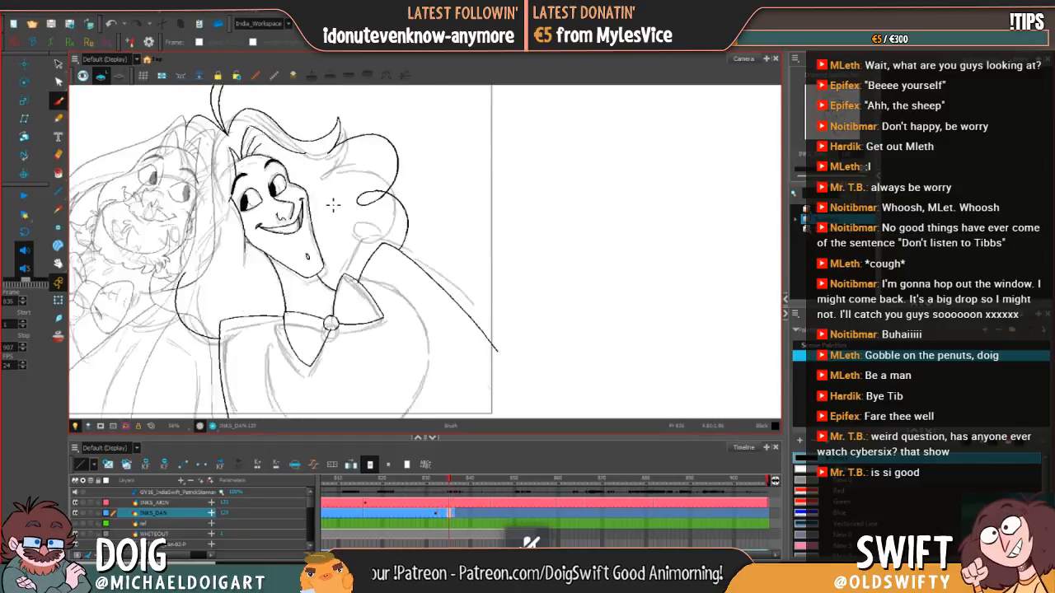
pyautogui.press('.')
pyautogui.press(',')
pyautogui.press('.')
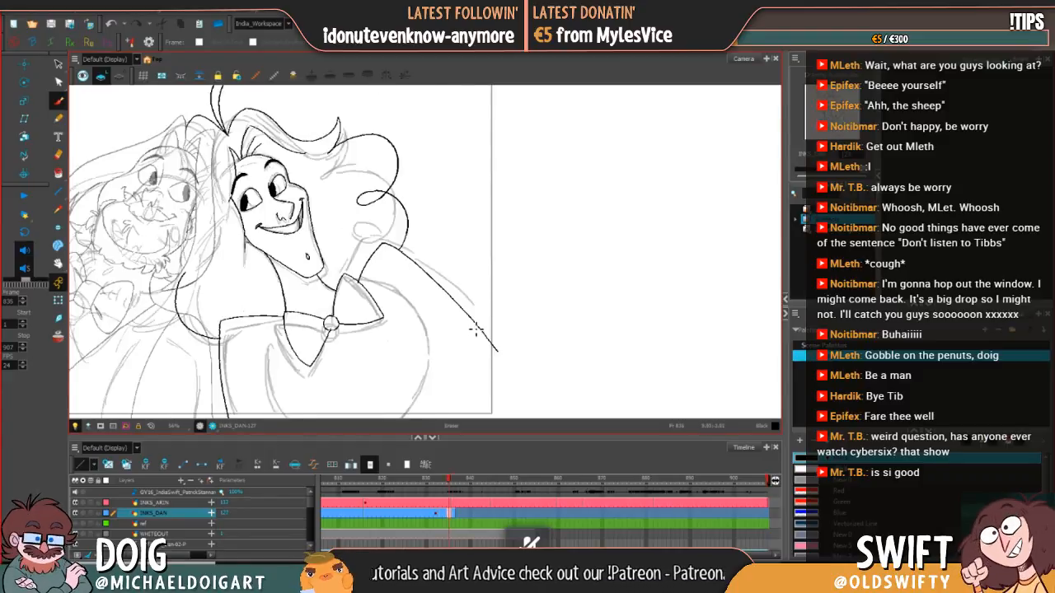
pyautogui.press('.')
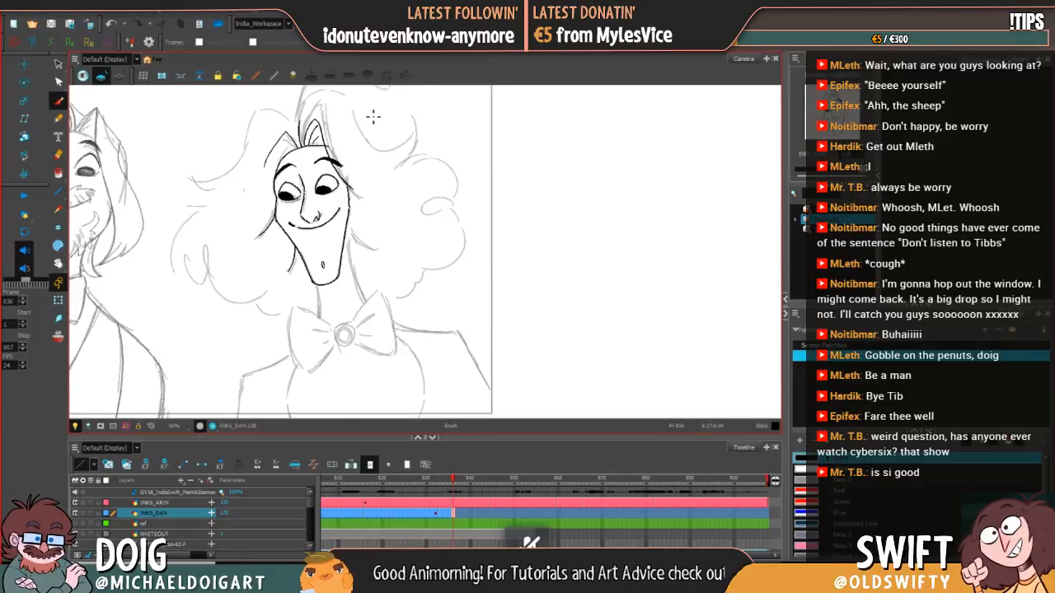
# Step: Ink the hair strand curving outward from the right cheek, comparing it with frame 835
pyautogui.press(',')
pyautogui.press('.')
pyautogui.press(',')
pyautogui.press('.')
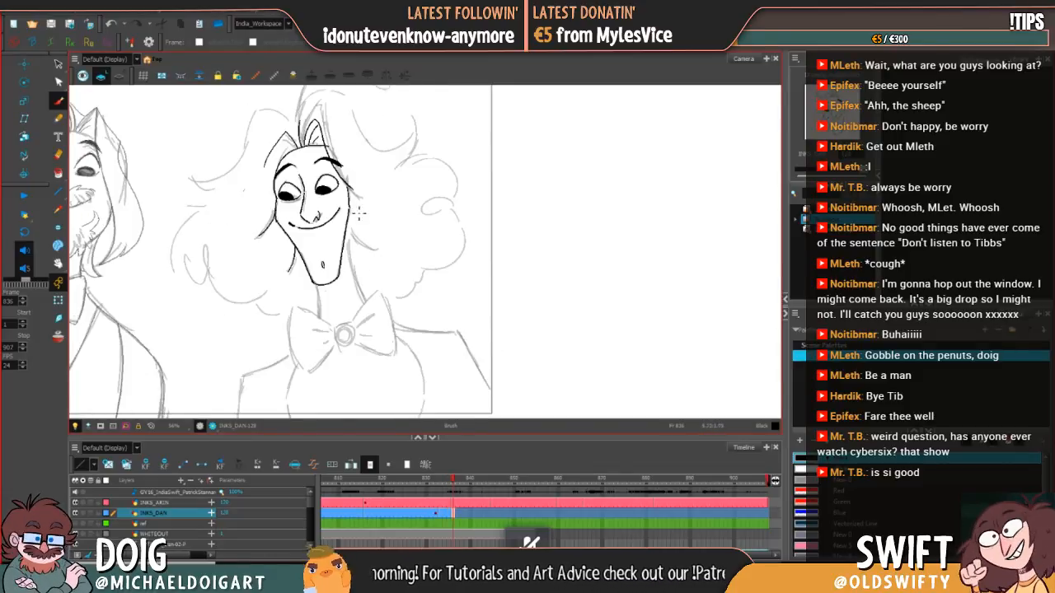
pyautogui.press(',')
pyautogui.press('.')
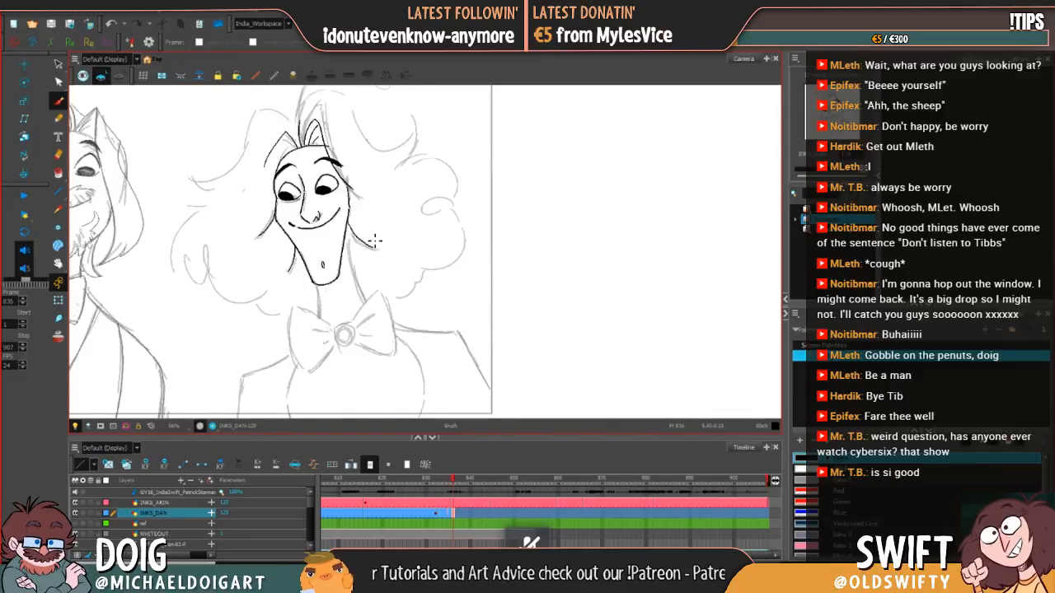
pyautogui.press(',')
pyautogui.press('.')
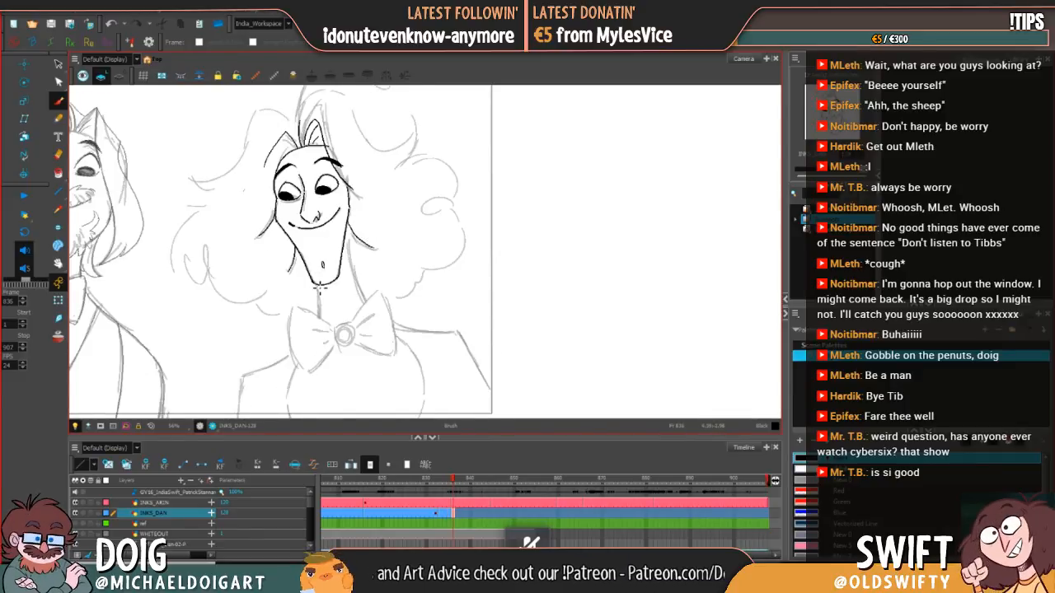
# Step: Ink both sides of the neck down to the bow tie and check the placement of the right-hand neck line
pyautogui.moveTo(318, 286); pyautogui.dragTo(319, 316)
pyautogui.press(',')
pyautogui.press('.')
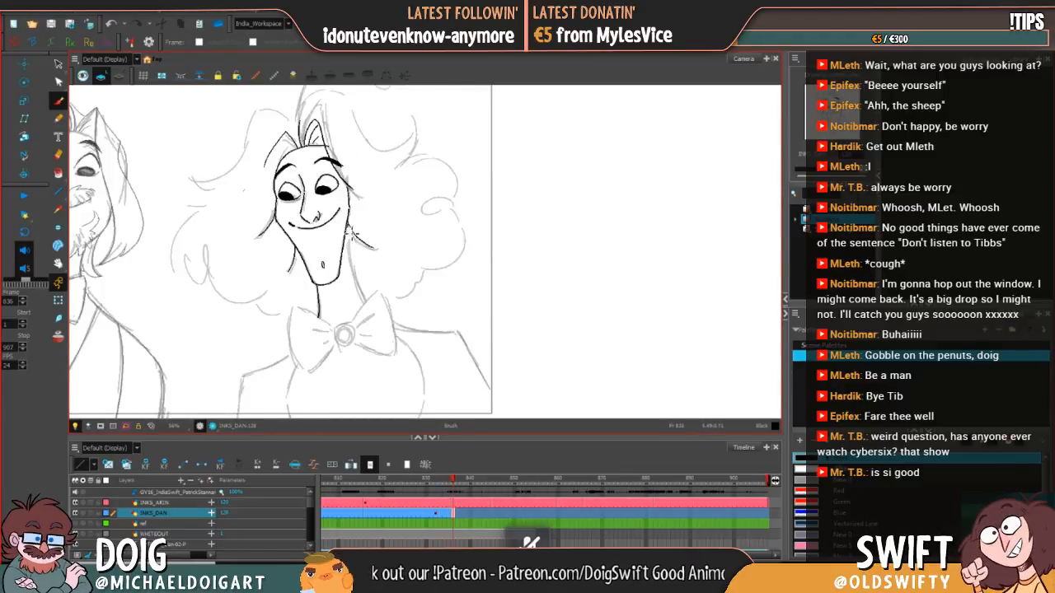
pyautogui.moveTo(350, 234); pyautogui.dragTo(370, 305)
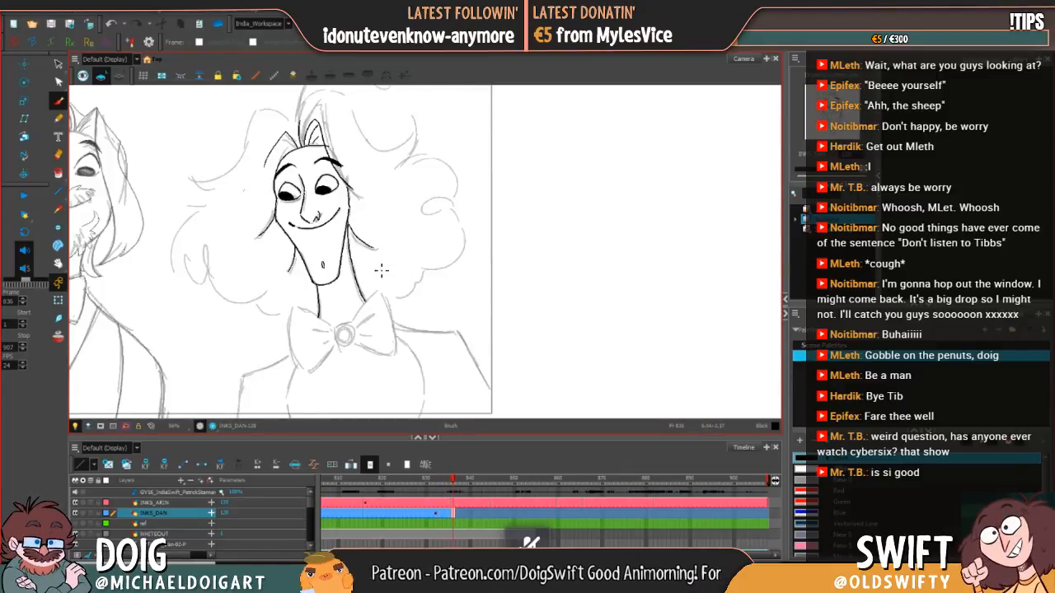
pyautogui.click(58, 64)
pyautogui.click(363, 289)
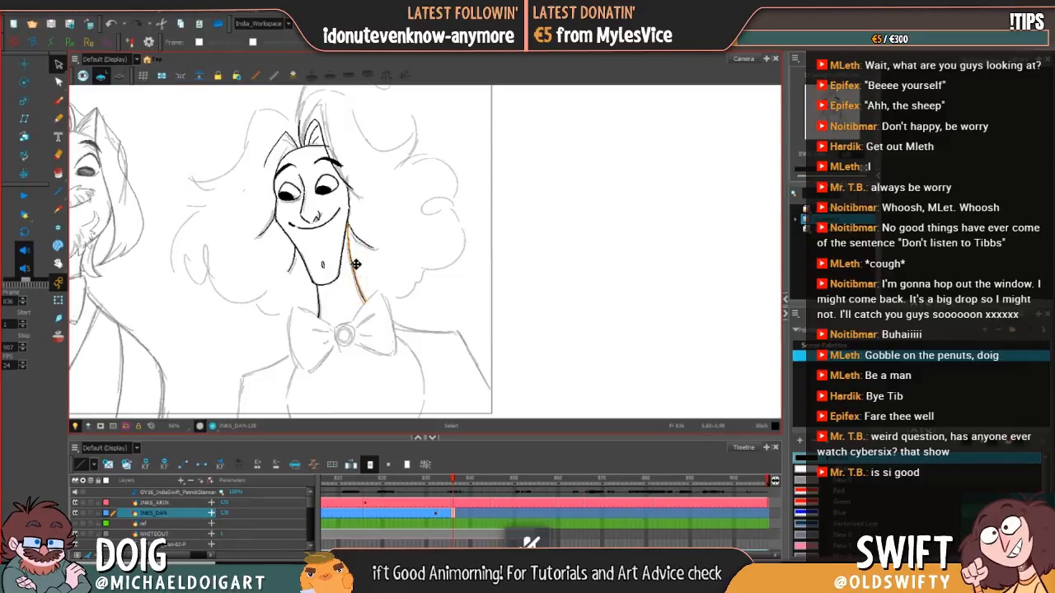
pyautogui.click(406, 305)
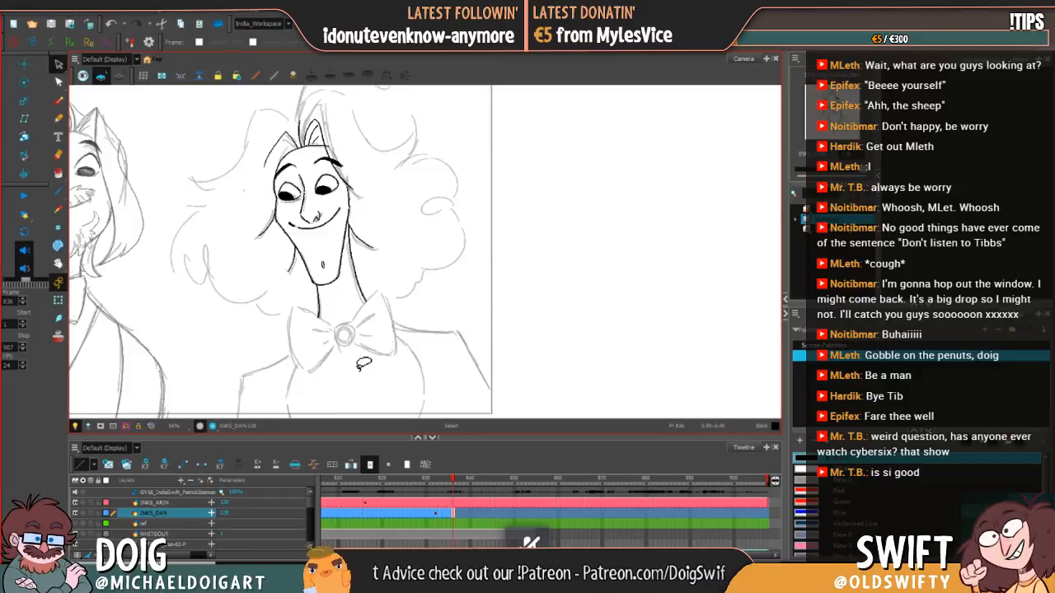
# Step: Ink the round knot at the centre of the bow tie, undoing and redrawing the circle until it is clean
pyautogui.click(58, 100)
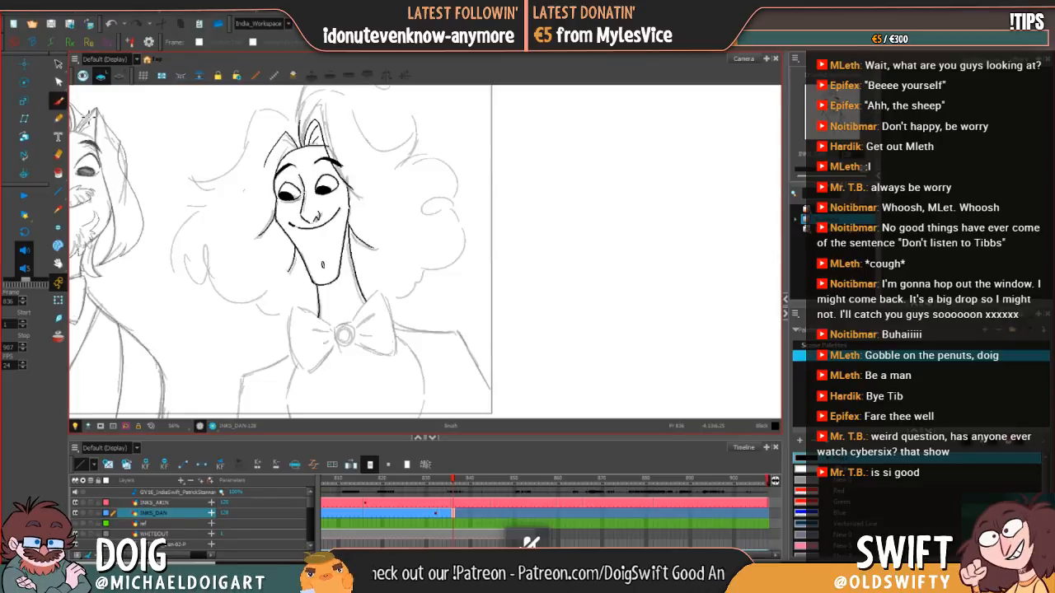
pyautogui.press(',')
pyautogui.press('.')
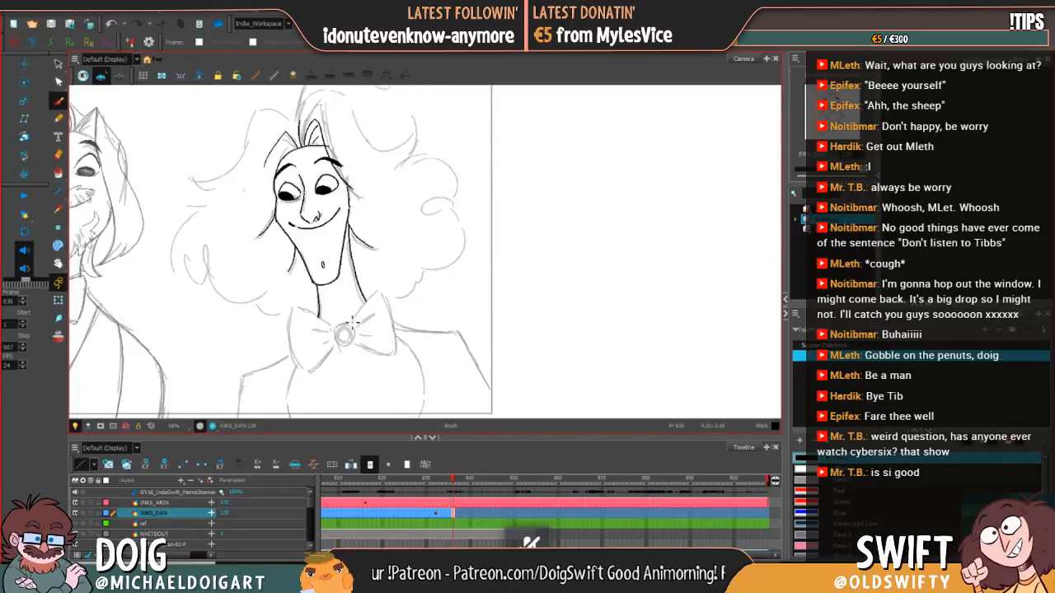
pyautogui.press(',')
pyautogui.press('.')
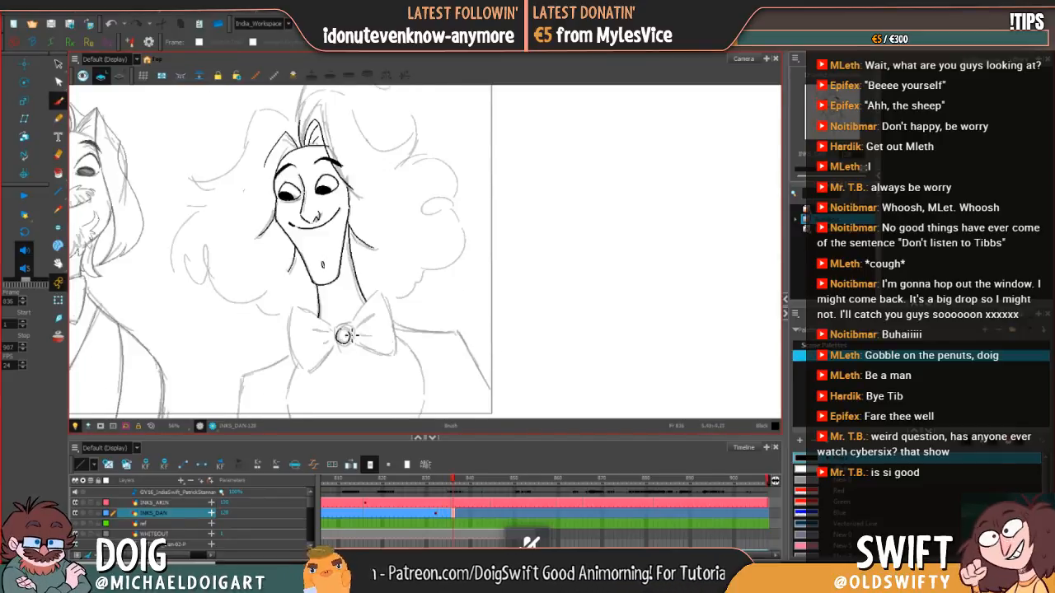
pyautogui.press(',')
pyautogui.moveTo(343, 329)
pyautogui.mouseDown()
pyautogui.moveTo(340, 342)
pyautogui.moveTo(356, 333)
pyautogui.moveTo(343, 342)
pyautogui.moveTo(346, 328)
pyautogui.mouseUp()
pyautogui.press('.')
pyautogui.hotkey('ctrl', 'z')
pyautogui.hotkey('ctrl', 'z')
pyautogui.press(',')
pyautogui.press('.')
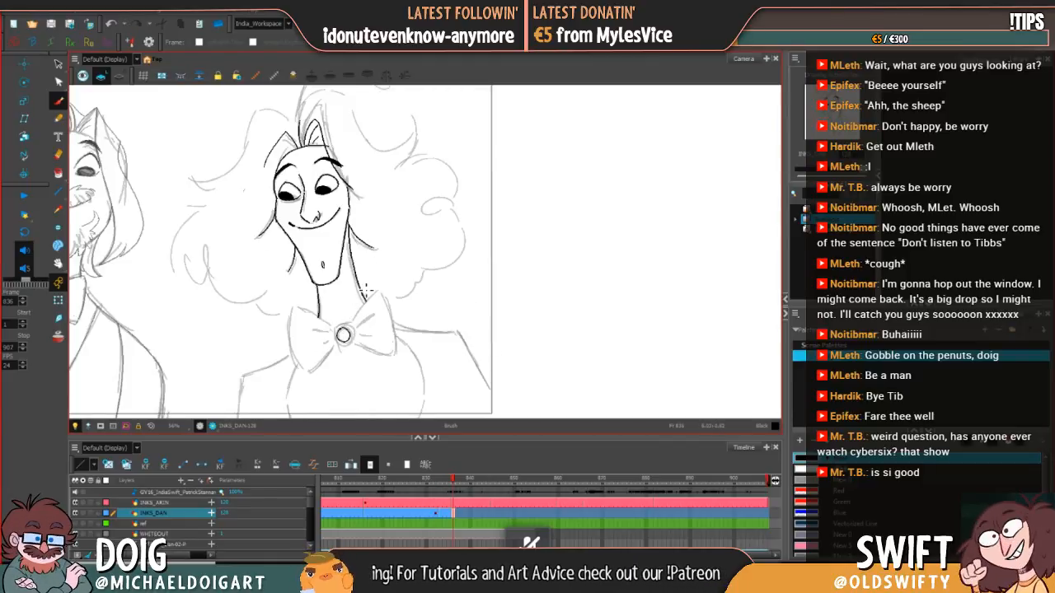
# Step: Ink the upper edge of the bow tie's right wing from the knot to the base of the neck
pyautogui.press(',')
pyautogui.press('.')
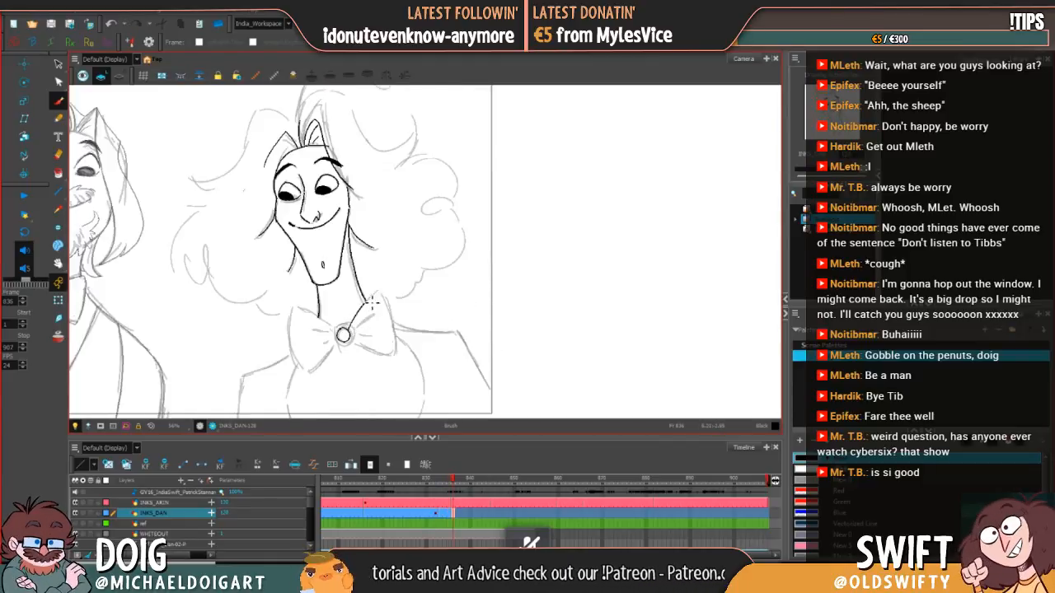
pyautogui.press(',')
pyautogui.press('.')
pyautogui.press(',')
pyautogui.press('.')
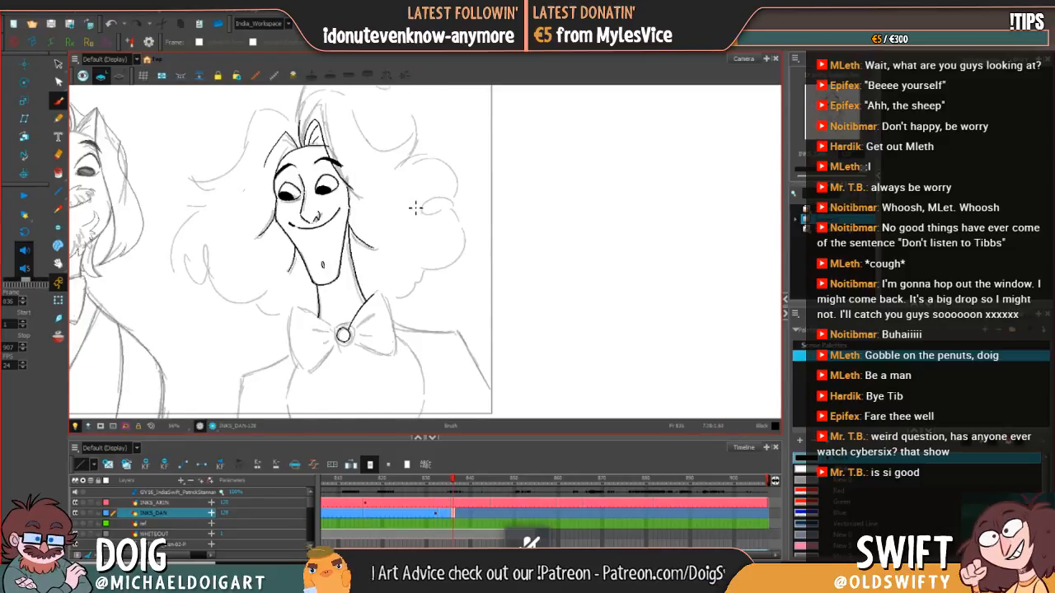
# Step: Compare the full hair shape above the head with the inked drawing on frame 835
pyautogui.press(',')
pyautogui.press('.')
pyautogui.moveTo(342, 213)
pyautogui.mouseDown()
pyautogui.moveTo(363, 268)
pyautogui.moveTo(361, 302)
pyautogui.mouseUp()
pyautogui.press(',')
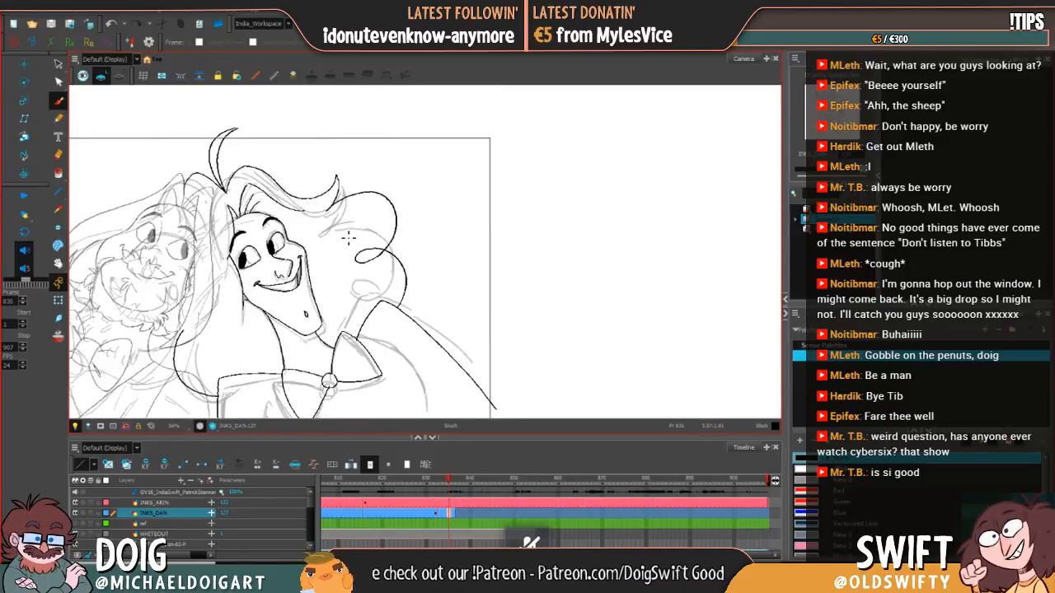
pyautogui.press('.')
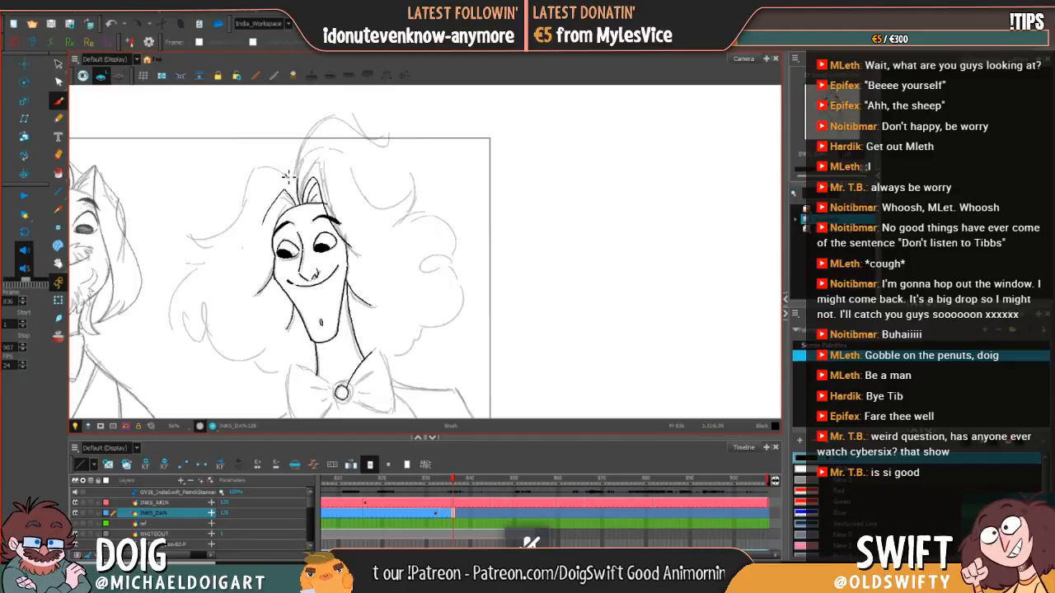
# Step: Ink the curved crest of the hair's left lock and rough in its outer sweep, checking against frame 835
pyautogui.press(',')
pyautogui.press('.')
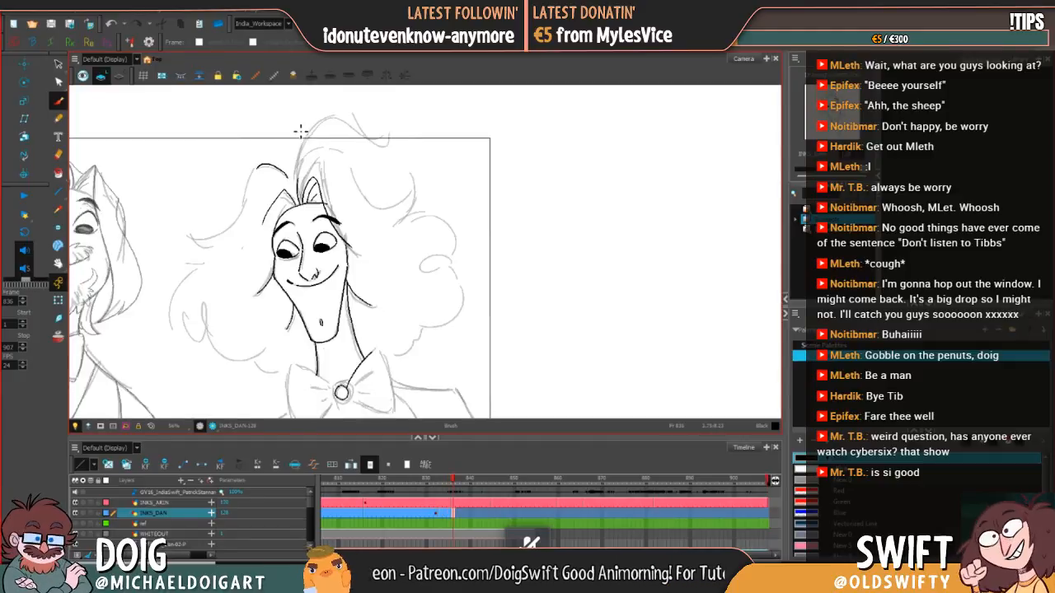
pyautogui.press(',')
pyautogui.press('.')
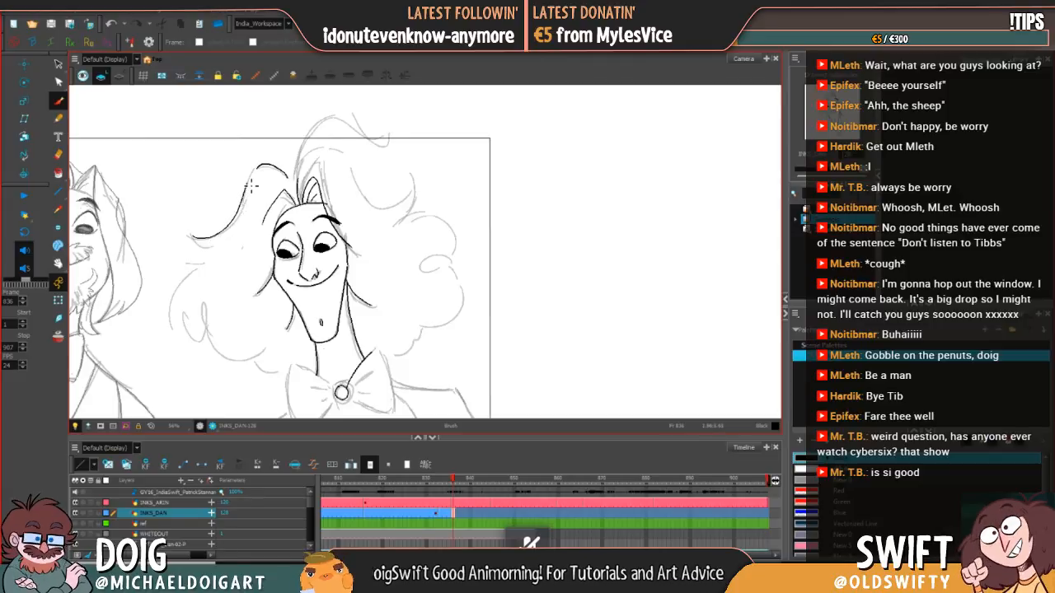
pyautogui.press(',')
pyautogui.press('.')
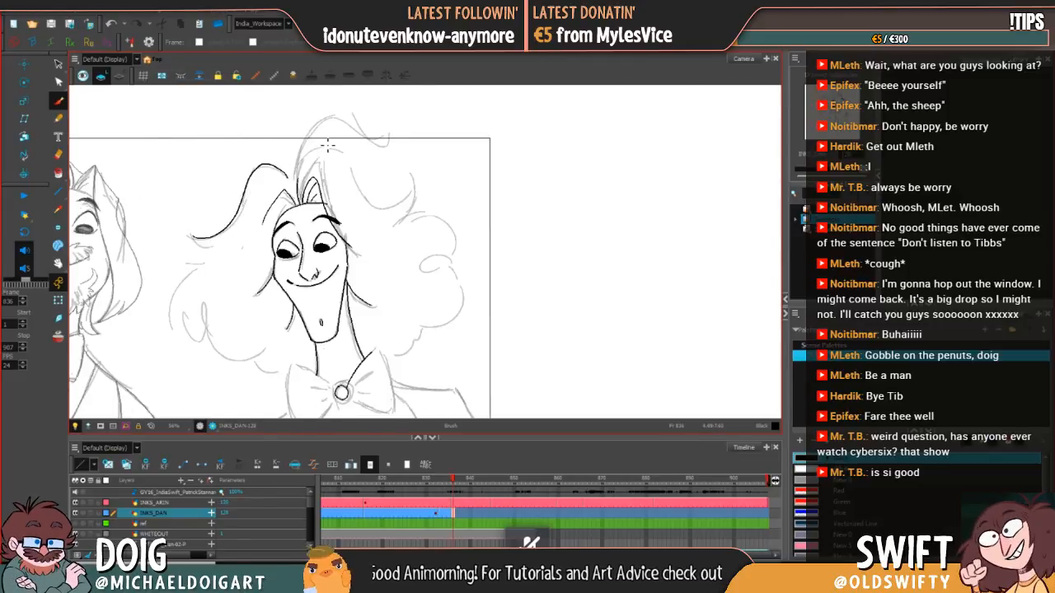
# Step: Redraw the long outer sweep of the left hair lock from its crest down to its pointed end until the line is clean
pyautogui.hotkey('ctrl', 'z')
pyautogui.moveTo(272, 167); pyautogui.dragTo(236, 216)
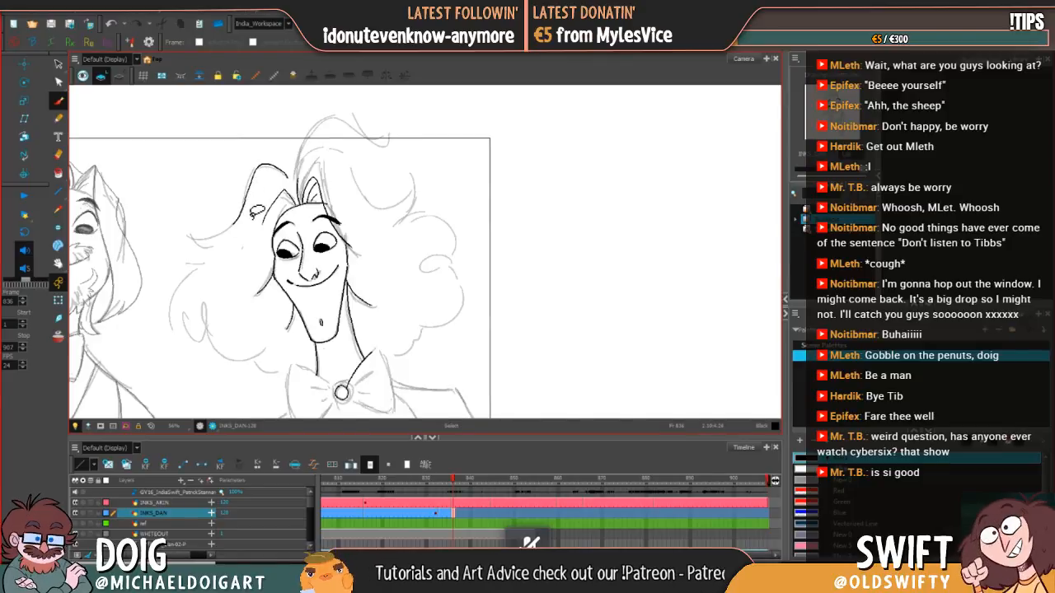
pyautogui.hotkey('ctrl', 'z')
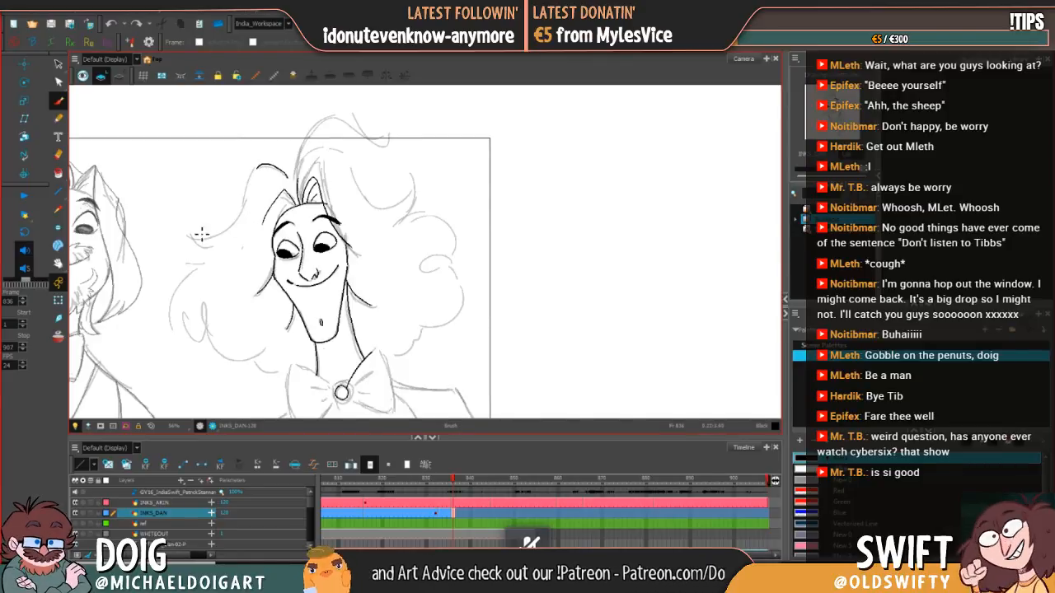
pyautogui.moveTo(191, 239); pyautogui.dragTo(245, 205)
pyautogui.hotkey('ctrl', 'z')
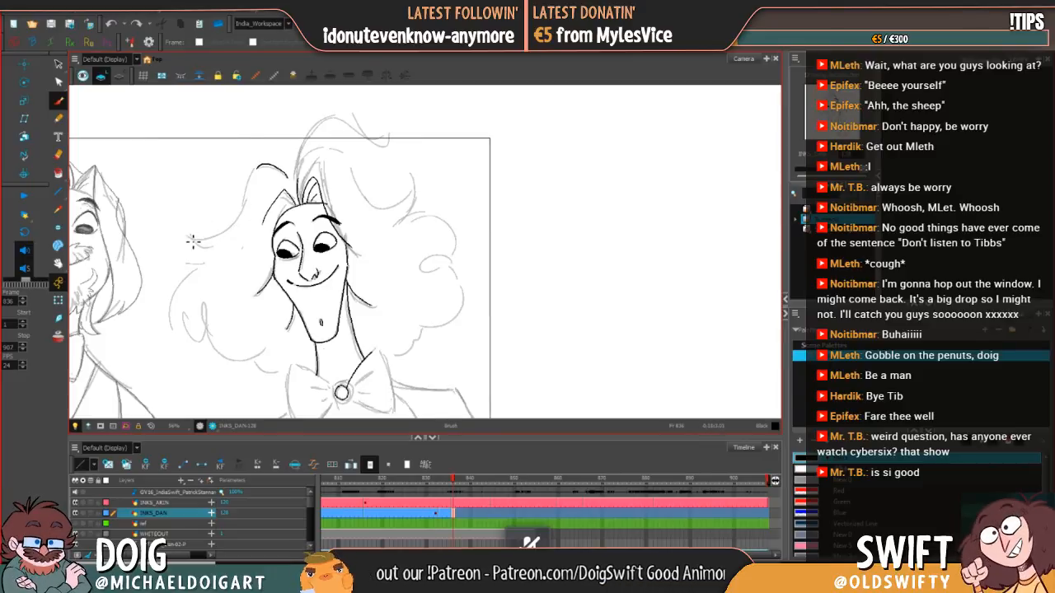
pyautogui.moveTo(189, 237)
pyautogui.mouseDown()
pyautogui.moveTo(210, 243)
pyautogui.moveTo(234, 220)
pyautogui.mouseUp()
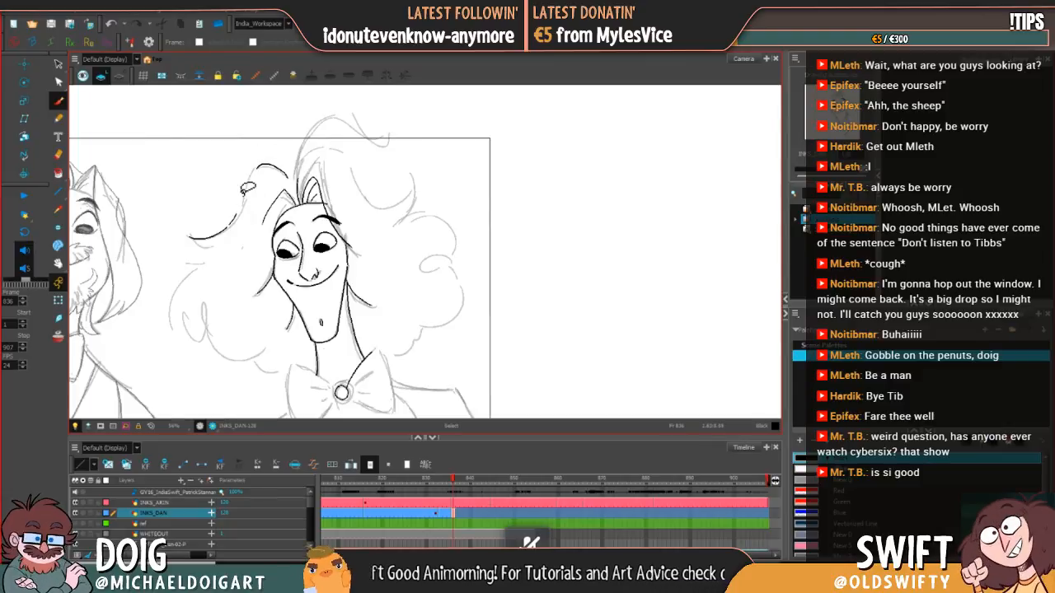
pyautogui.hotkey('ctrl', 'z')
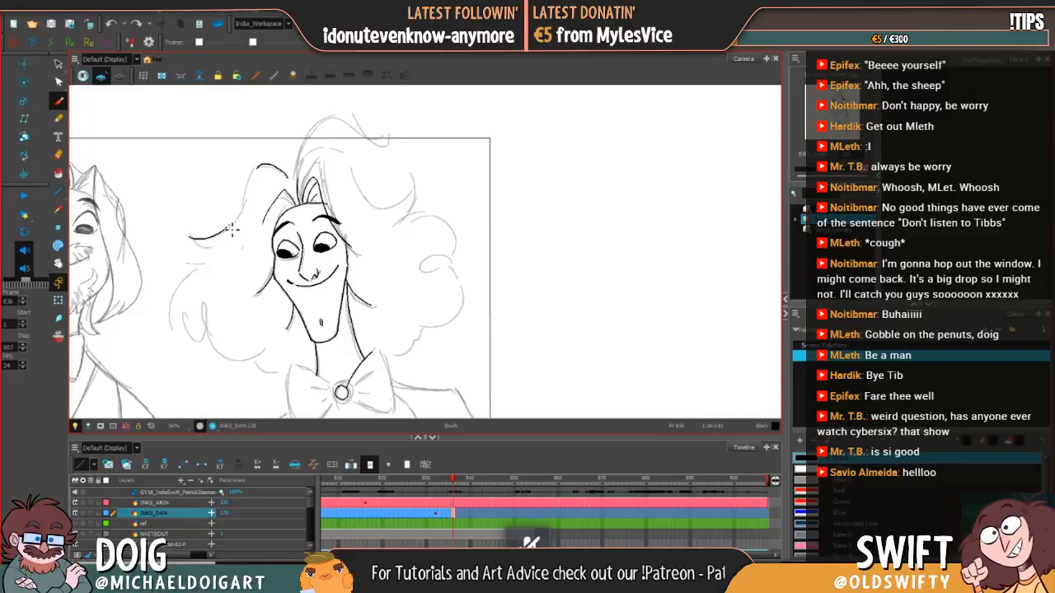
pyautogui.moveTo(232, 232)
pyautogui.mouseDown()
pyautogui.moveTo(253, 175)
pyautogui.moveTo(267, 173)
pyautogui.mouseUp()
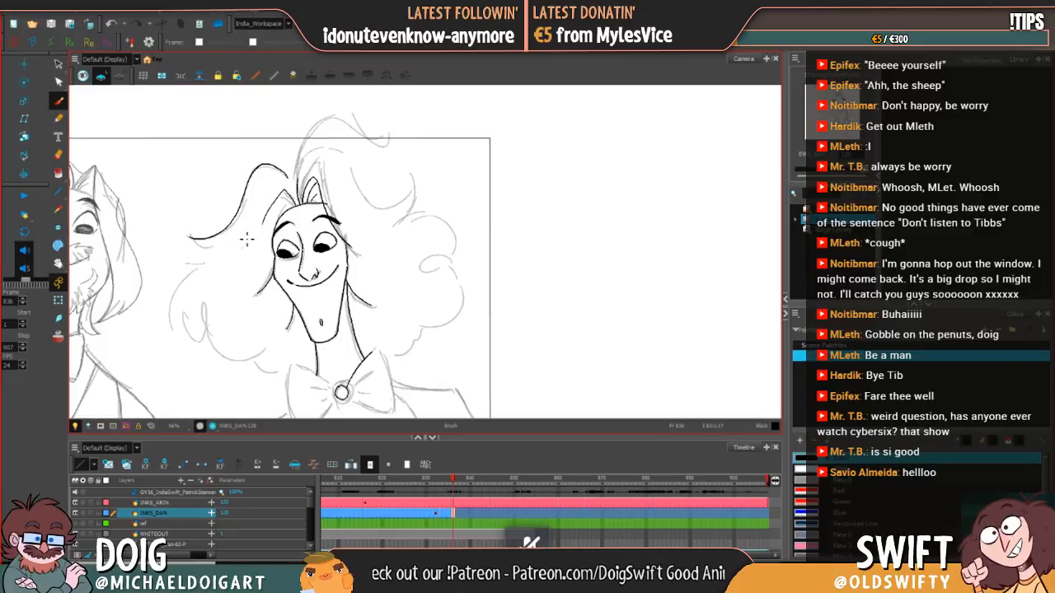
# Step: Ink the short underside of the left hair lock's pointed end, redrawing it to form a sharp tip
pyautogui.moveTo(190, 238); pyautogui.dragTo(213, 240)
pyautogui.hotkey('ctrl', 'z')
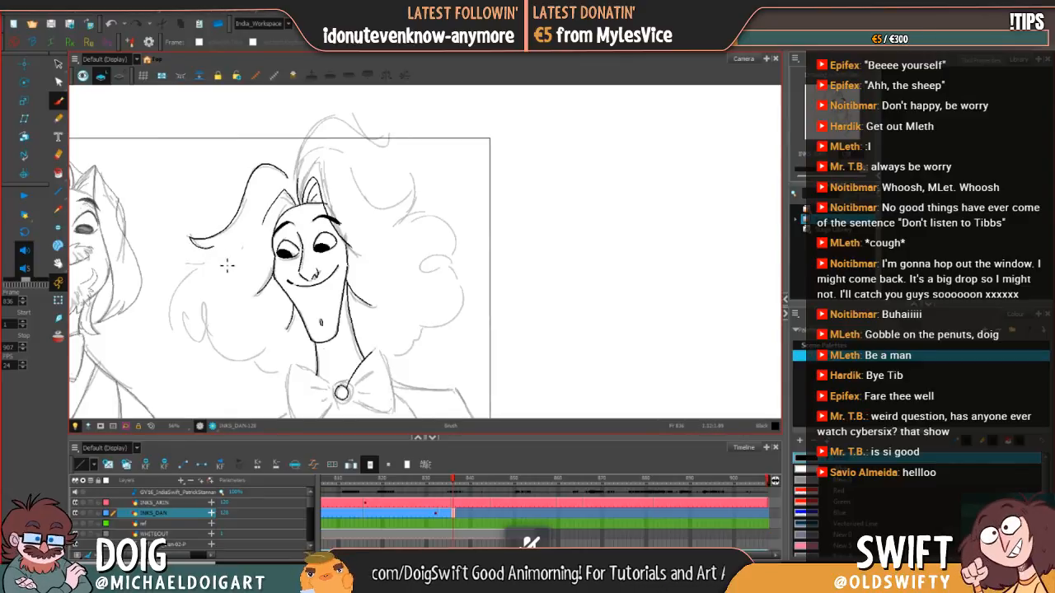
pyautogui.hotkey('ctrl', 'z')
pyautogui.moveTo(190, 241)
pyautogui.mouseDown()
pyautogui.moveTo(218, 250)
pyautogui.moveTo(198, 256)
pyautogui.moveTo(193, 264)
pyautogui.moveTo(208, 260)
pyautogui.moveTo(188, 323)
pyautogui.mouseUp()
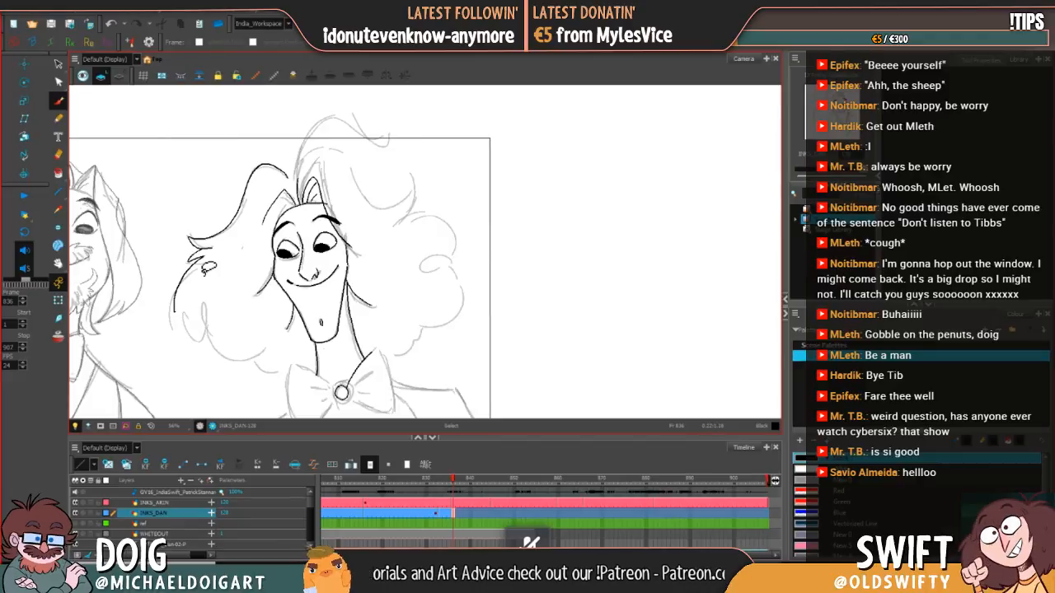
# Step: Try to ink the outer contour of the left-hand curls below the pointed lock, undoing each stroke
pyautogui.hotkey('ctrl', 'z')
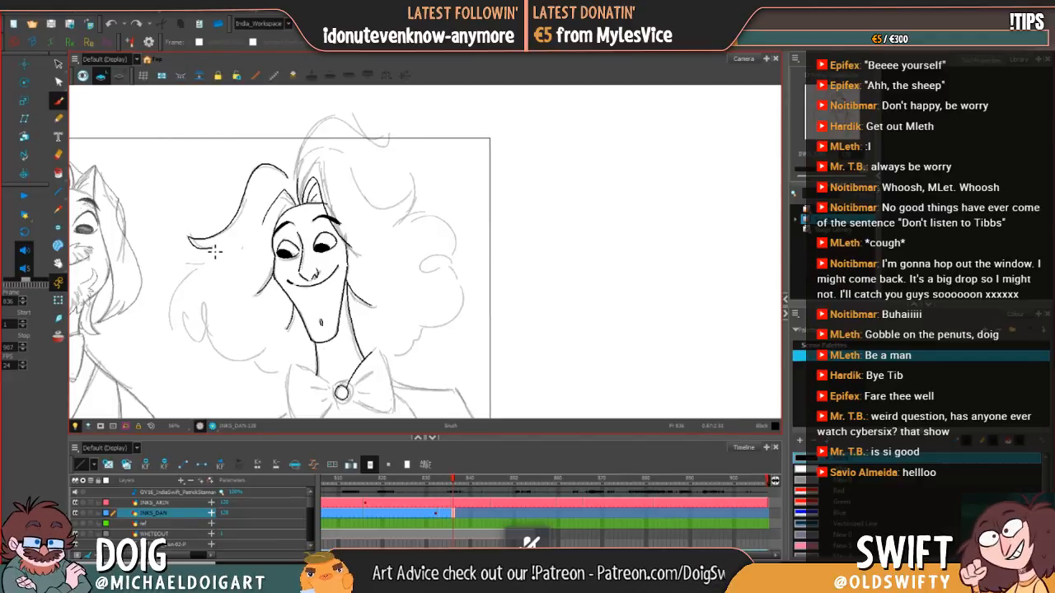
pyautogui.moveTo(203, 261)
pyautogui.mouseDown()
pyautogui.moveTo(189, 275)
pyautogui.moveTo(196, 288)
pyautogui.moveTo(206, 269)
pyautogui.moveTo(178, 286)
pyautogui.moveTo(169, 323)
pyautogui.mouseUp()
pyautogui.hotkey('ctrl', 'z')
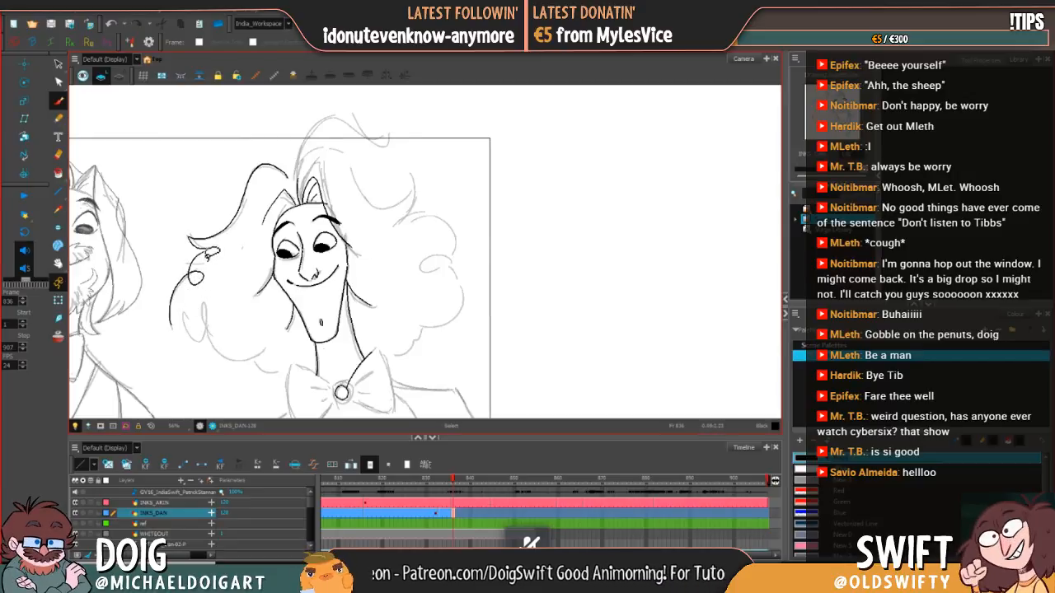
pyautogui.hotkey('ctrl', 'z')
pyautogui.moveTo(192, 265)
pyautogui.mouseDown()
pyautogui.moveTo(201, 289)
pyautogui.moveTo(210, 281)
pyautogui.moveTo(183, 284)
pyautogui.moveTo(185, 321)
pyautogui.mouseUp()
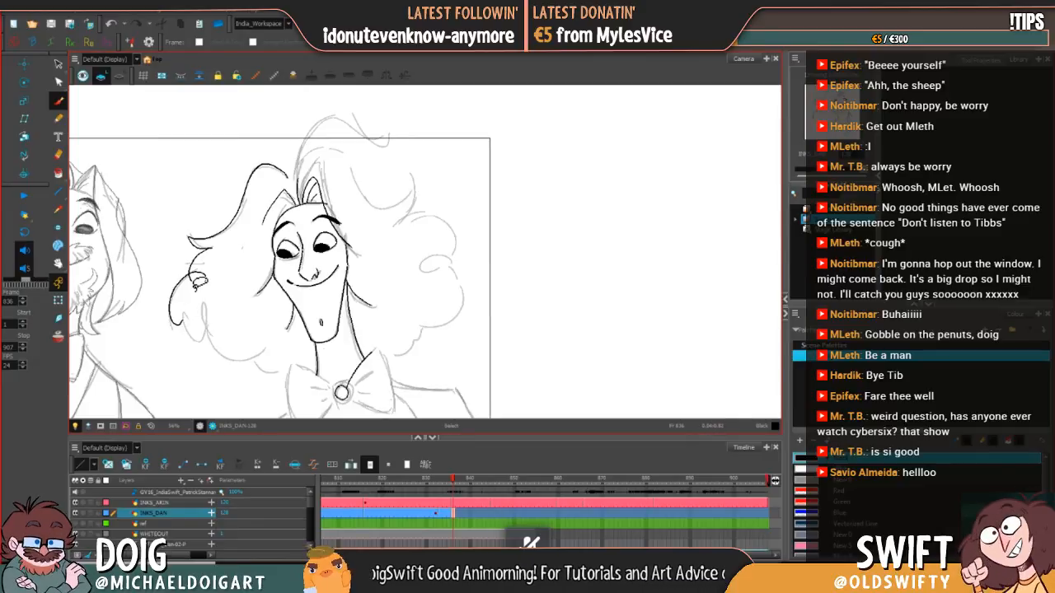
pyautogui.hotkey('ctrl', 'z')
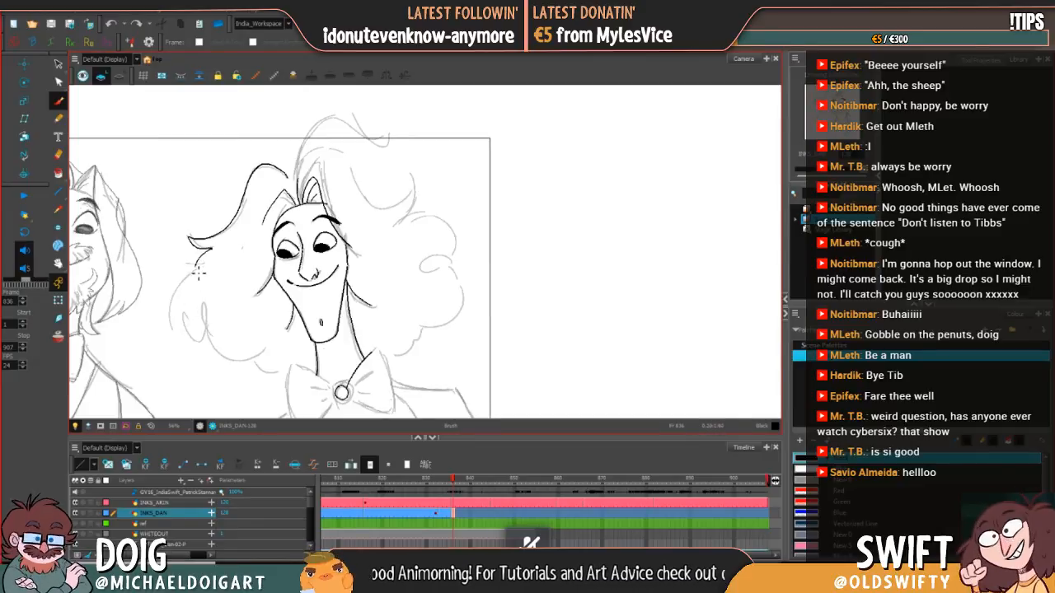
pyautogui.moveTo(199, 273); pyautogui.dragTo(195, 277)
pyautogui.hotkey('ctrl', 'z')
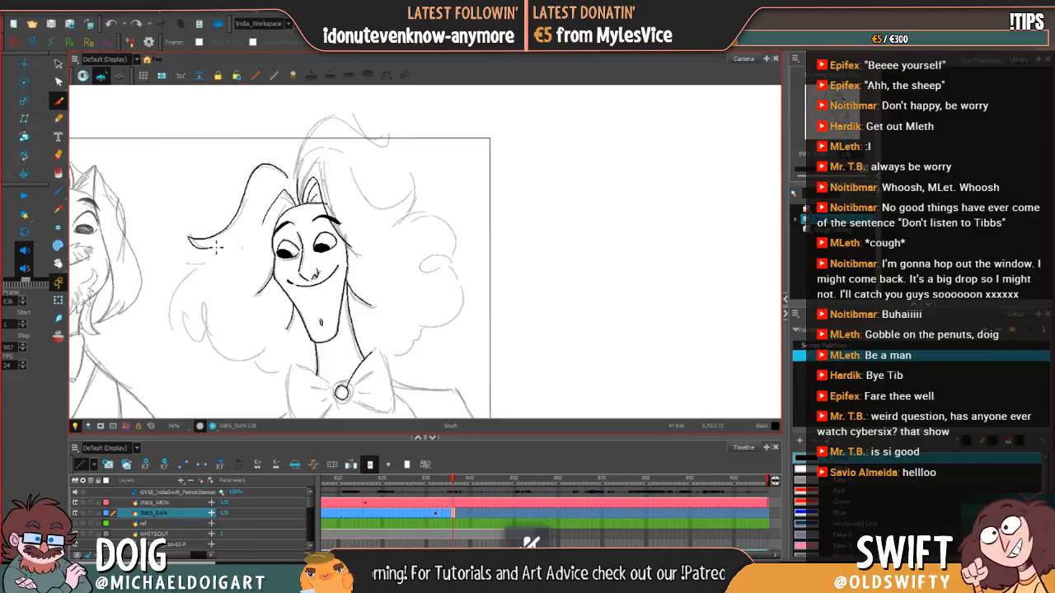
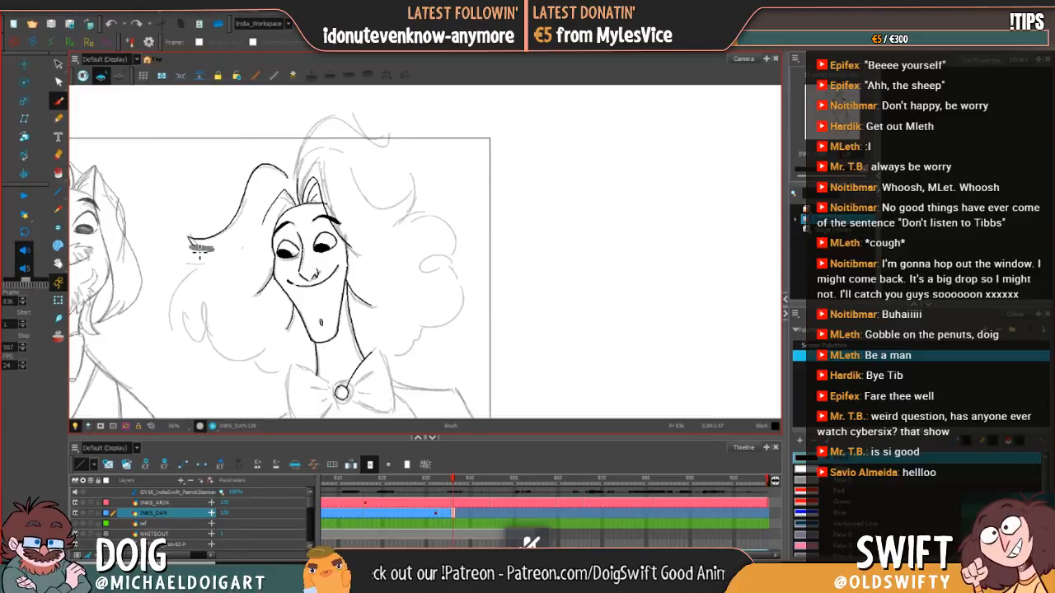
# Step: Redraw the underside stroke of the left hair lock's pointed tip until it curves cleanly inward
pyautogui.moveTo(209, 251); pyautogui.dragTo(216, 250)
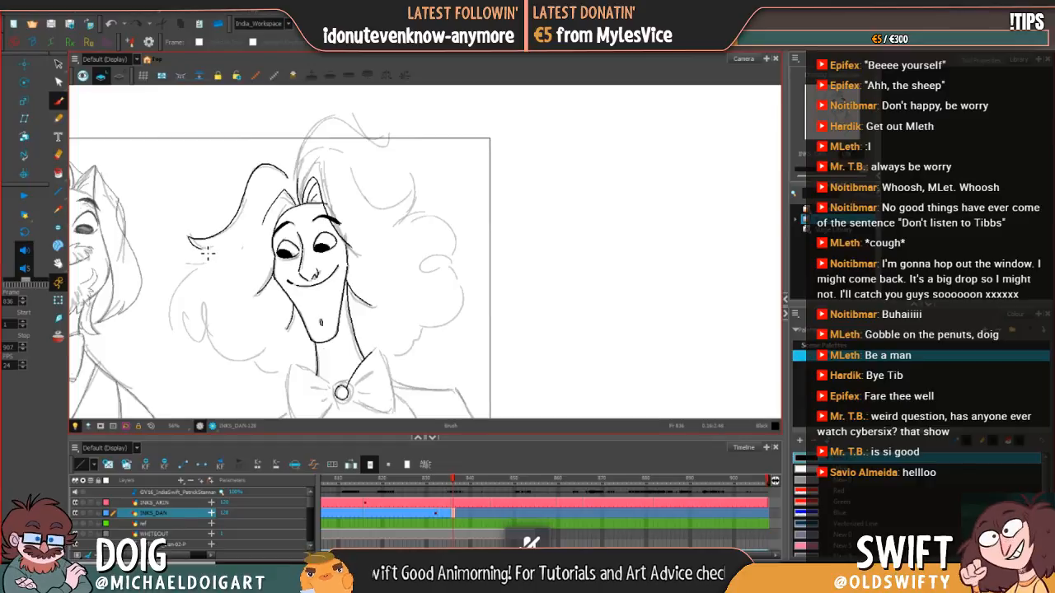
pyautogui.hotkey('alt', 'b')
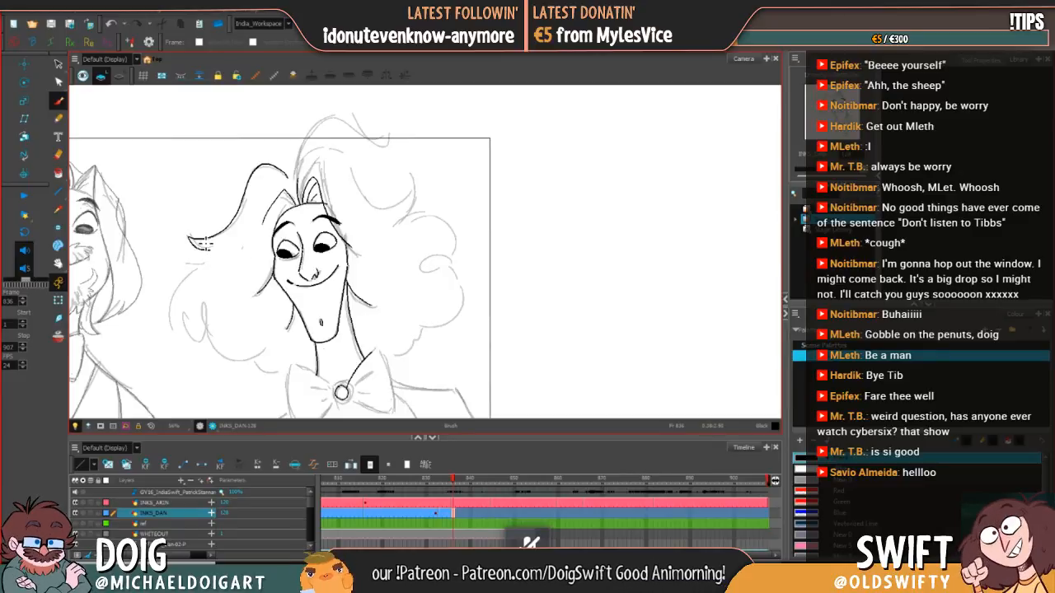
pyautogui.hotkey('ctrl', 'z')
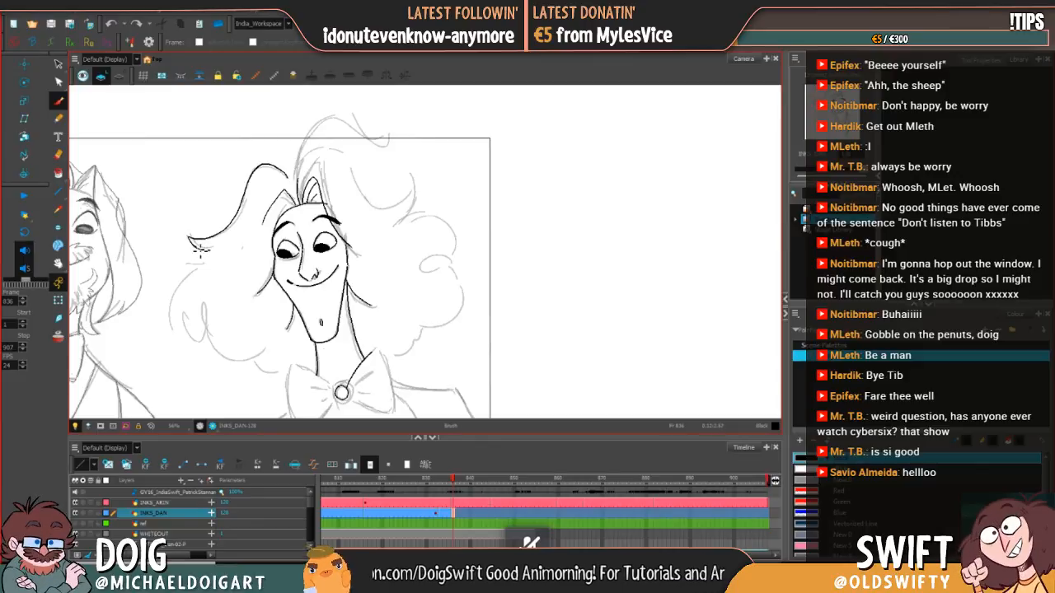
pyautogui.moveTo(208, 248); pyautogui.dragTo(211, 250)
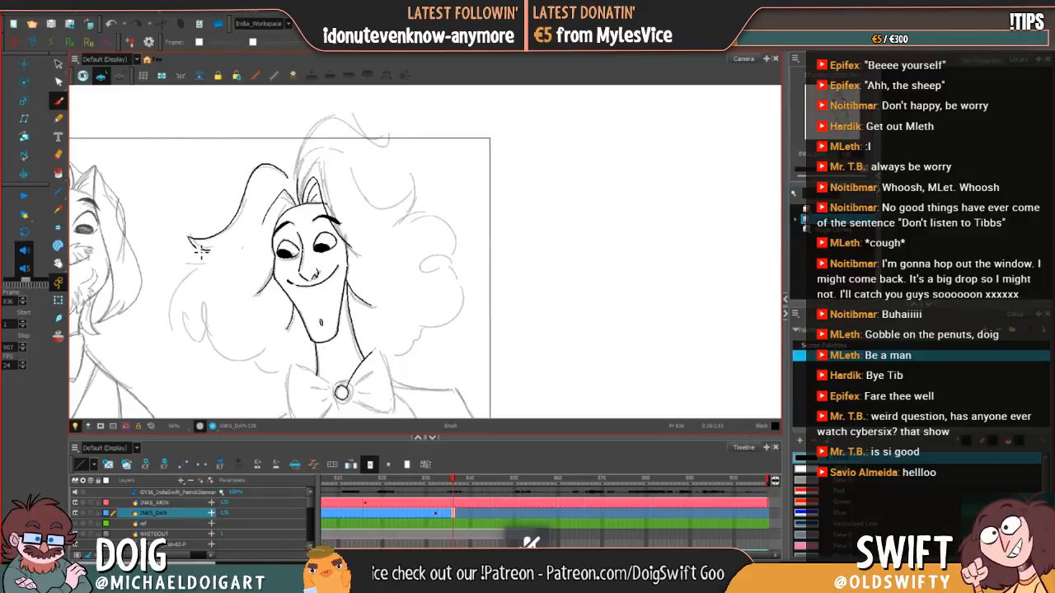
pyautogui.hotkey('alt', 'b')
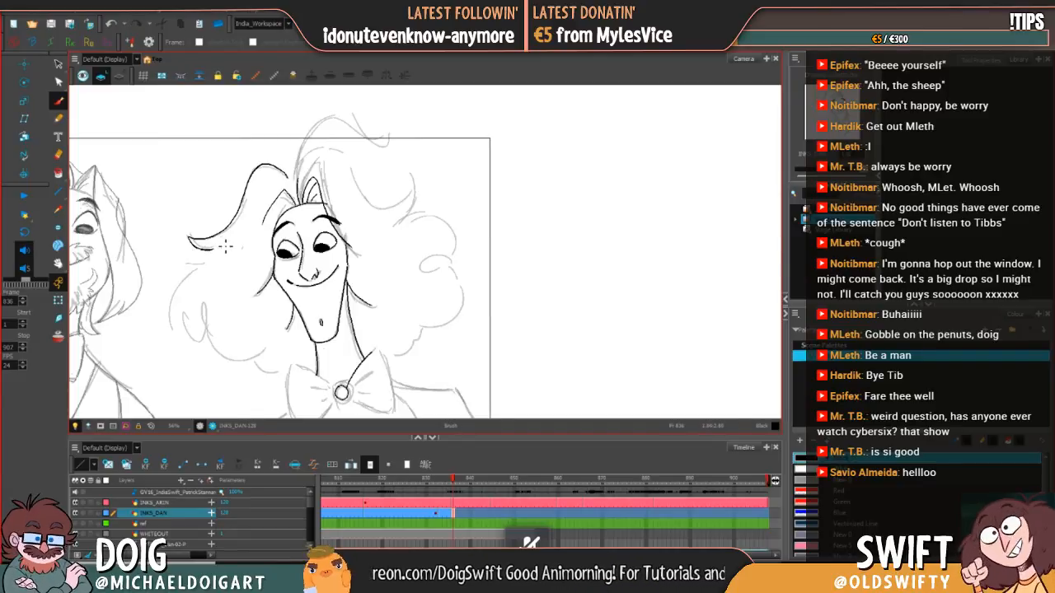
# Step: Ink the outer contour of the left-hand curls with its small inner loop, comparing against frame 835
pyautogui.press(',')
pyautogui.press('.')
pyautogui.press(',')
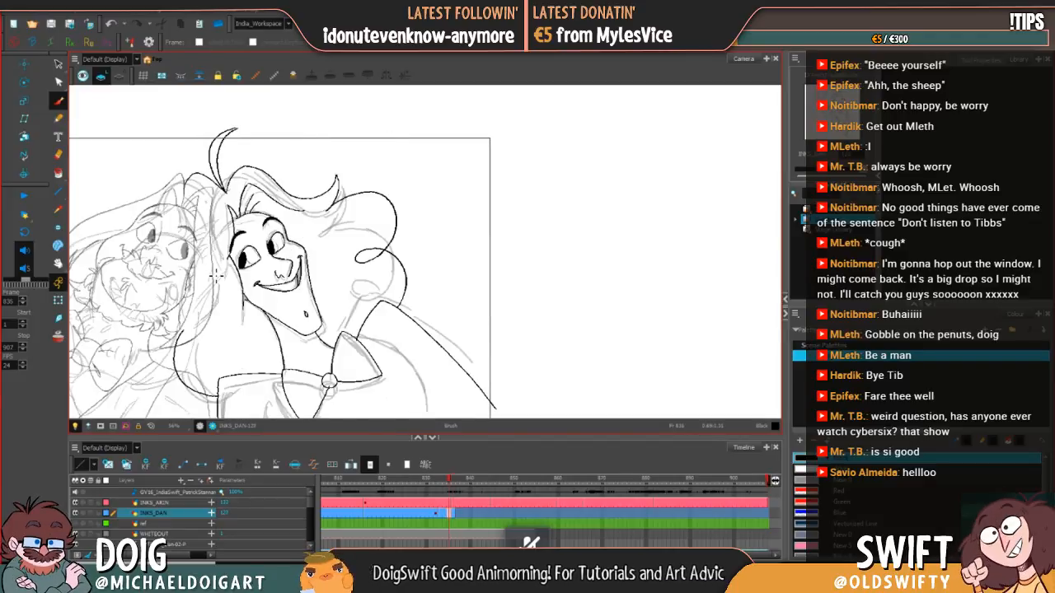
pyautogui.press('.')
pyautogui.press(',')
pyautogui.press('.')
pyautogui.press(',')
pyautogui.press('.')
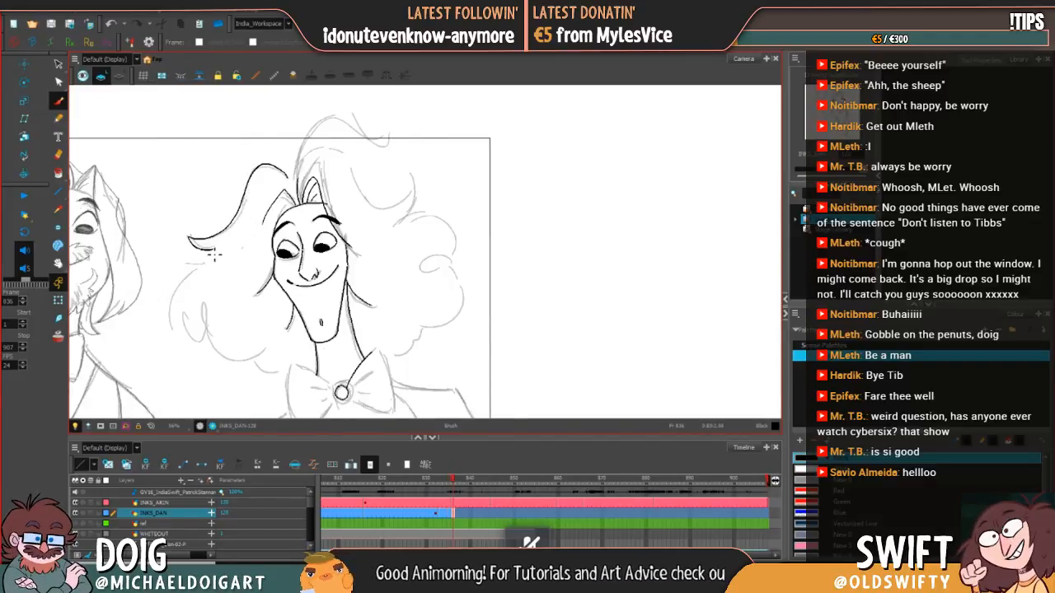
pyautogui.moveTo(208, 257)
pyautogui.mouseDown()
pyautogui.moveTo(189, 266)
pyautogui.moveTo(173, 308)
pyautogui.moveTo(195, 336)
pyautogui.moveTo(212, 328)
pyautogui.moveTo(206, 309)
pyautogui.moveTo(203, 341)
pyautogui.moveTo(240, 359)
pyautogui.moveTo(280, 333)
pyautogui.moveTo(268, 308)
pyautogui.mouseUp()
pyautogui.press(',')
pyautogui.press('.')
pyautogui.press('space')
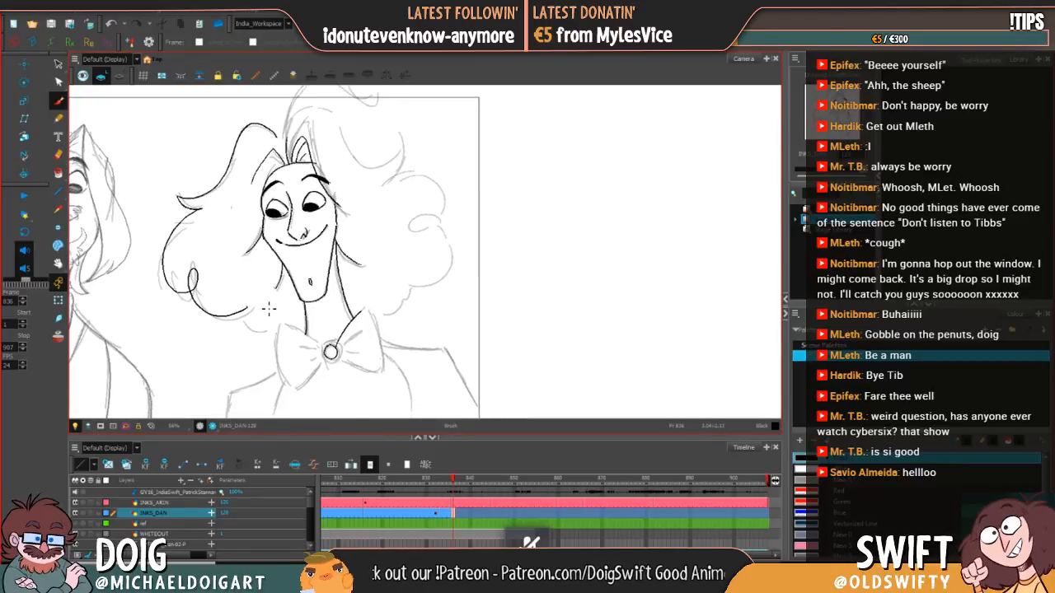
# Step: Select and adjust the inked left-hand curl contour to fit the sketch, checking it against frame 835
pyautogui.hotkey('alt', 's')
pyautogui.moveTo(216, 264)
pyautogui.mouseDown()
pyautogui.moveTo(263, 327)
pyautogui.moveTo(256, 323)
pyautogui.mouseUp()
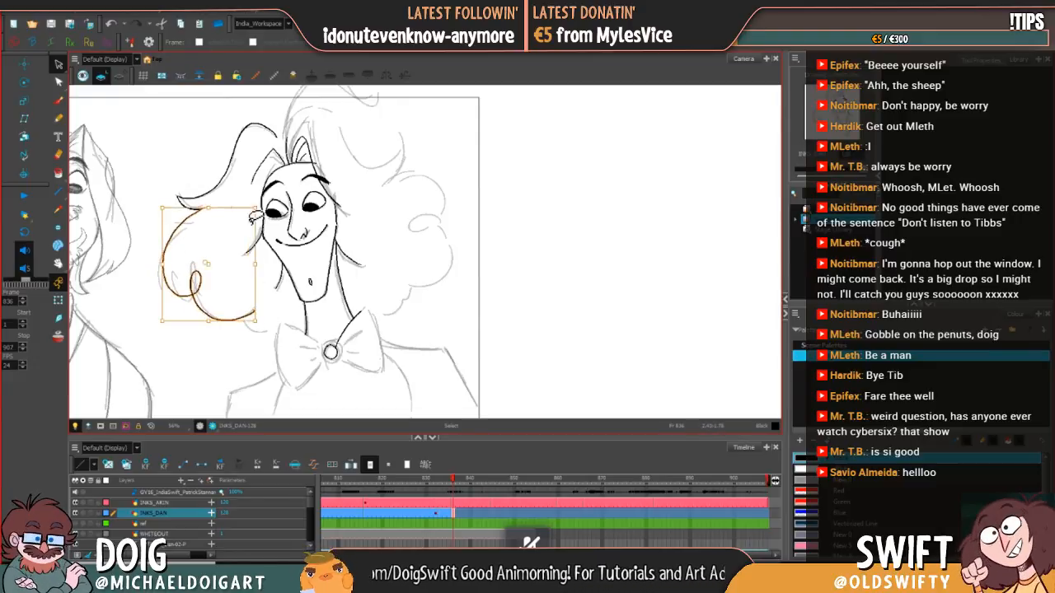
pyautogui.moveTo(209, 206); pyautogui.dragTo(210, 207)
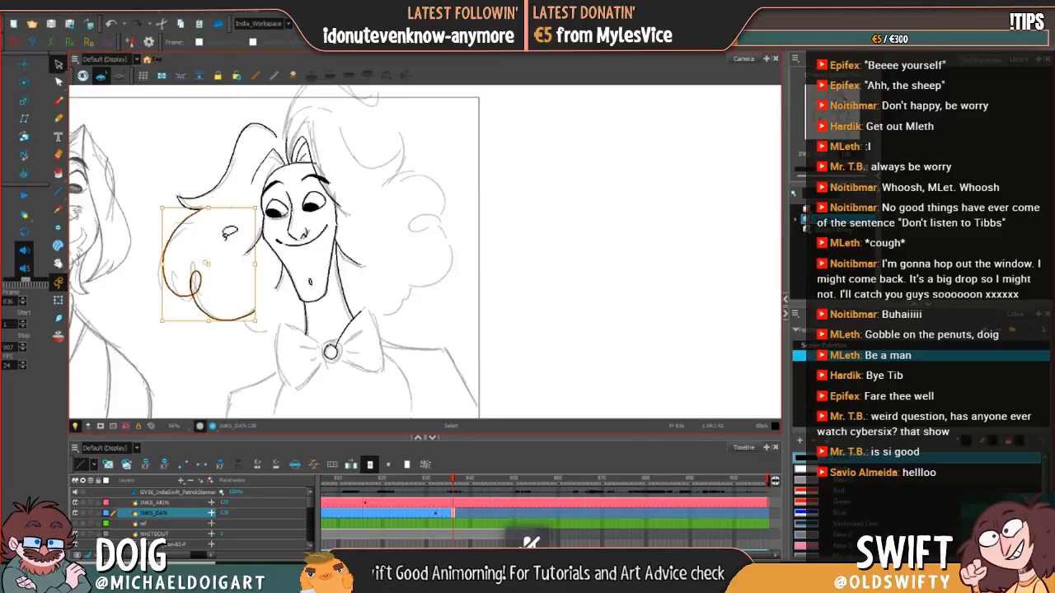
pyautogui.click(223, 254)
pyautogui.press(',')
pyautogui.press('.')
pyautogui.press(',')
pyautogui.press('.')
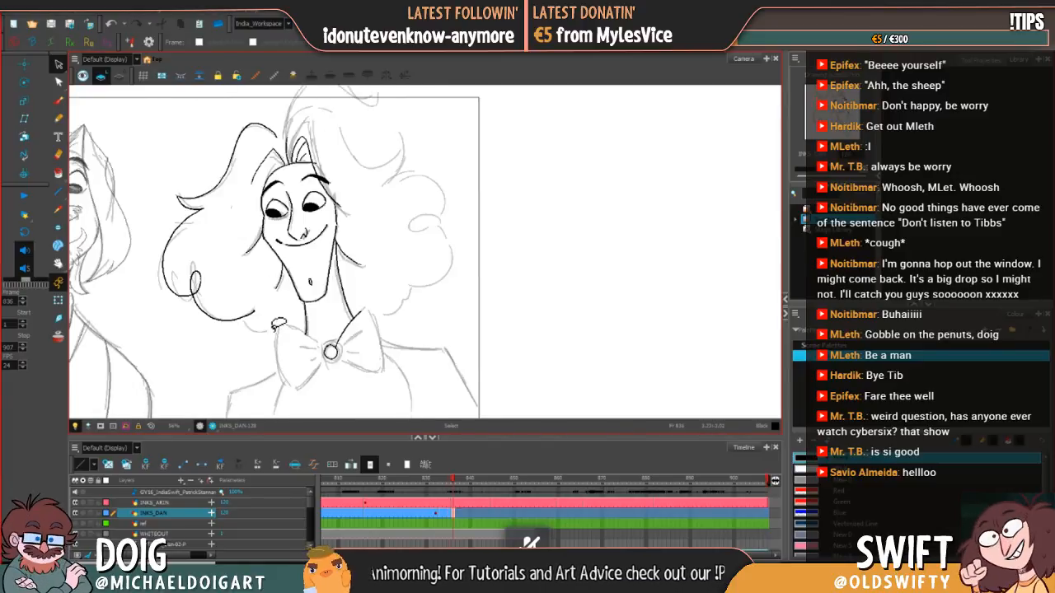
pyautogui.press(',')
pyautogui.press('.')
pyautogui.press(',')
pyautogui.press('.')
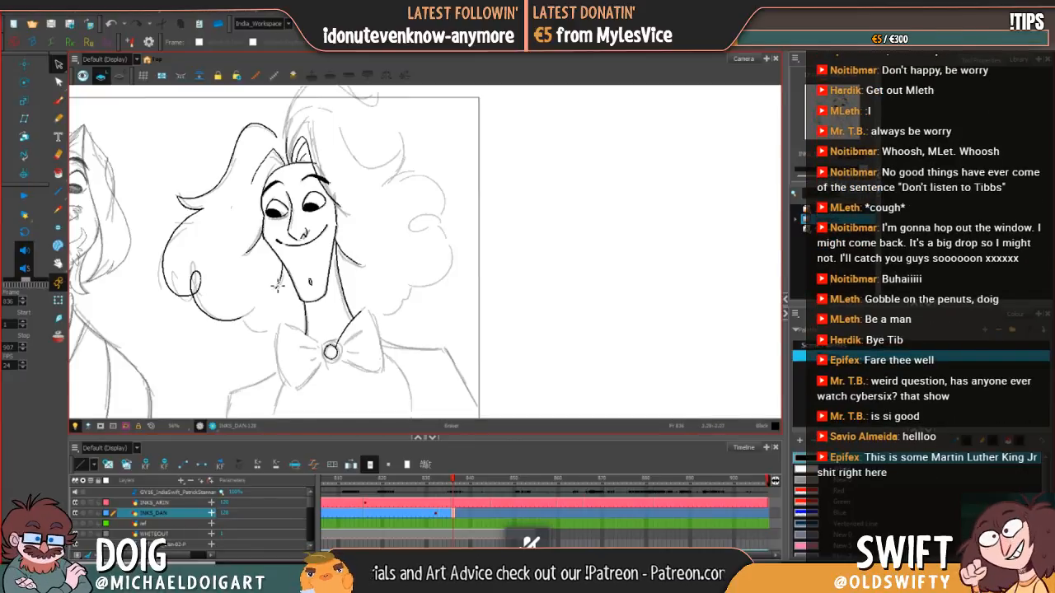
# Step: Save the scene and try to ink the small hooked curl at the lower end of the left-hand contour
pyautogui.hotkey('ctrl', 's')
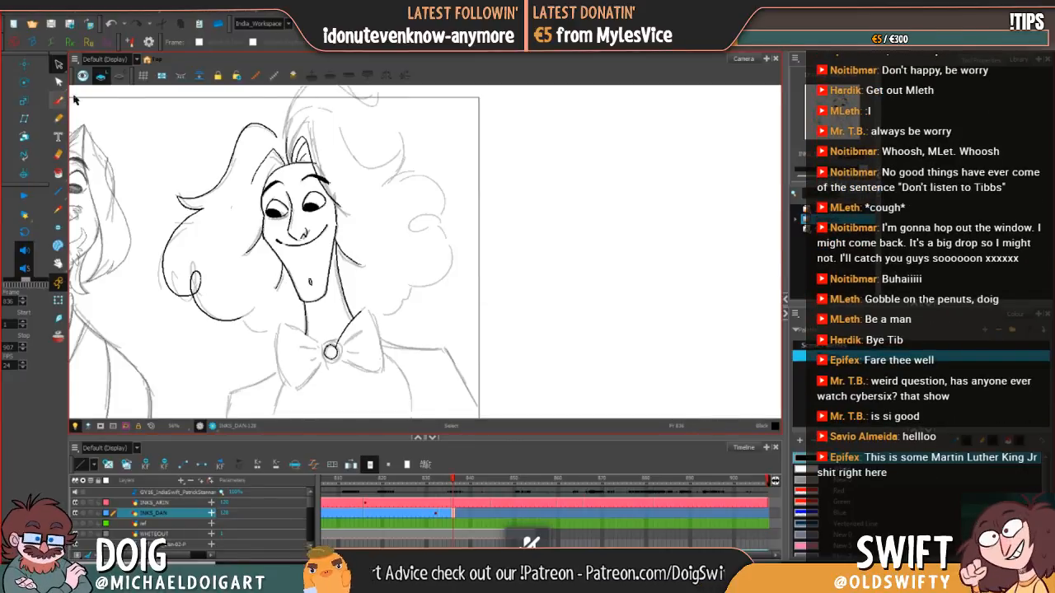
pyautogui.hotkey('alt', 'b')
pyautogui.press(',')
pyautogui.press('.')
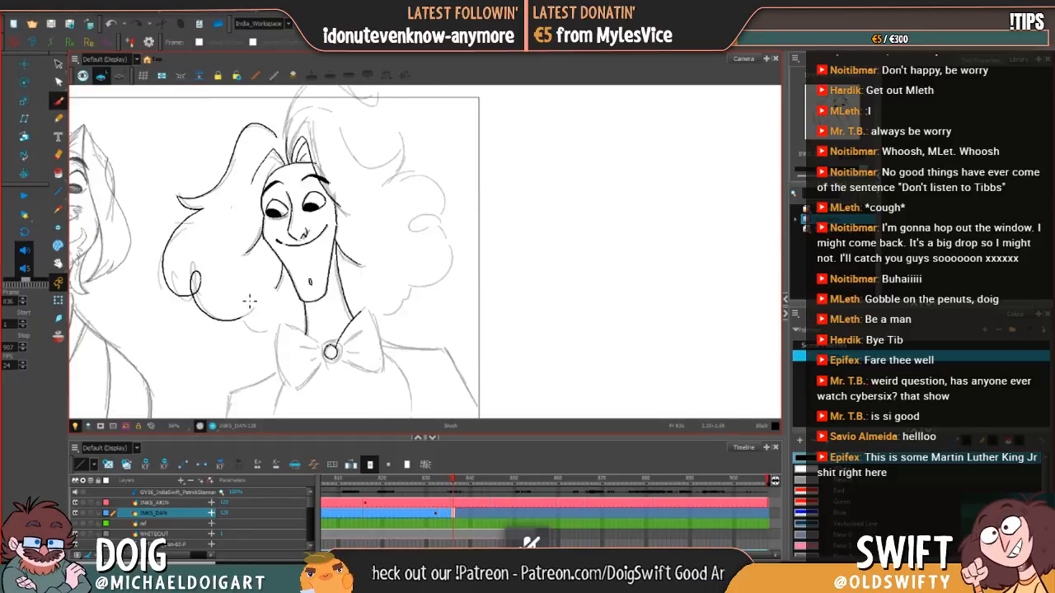
pyautogui.press(',')
pyautogui.press('.')
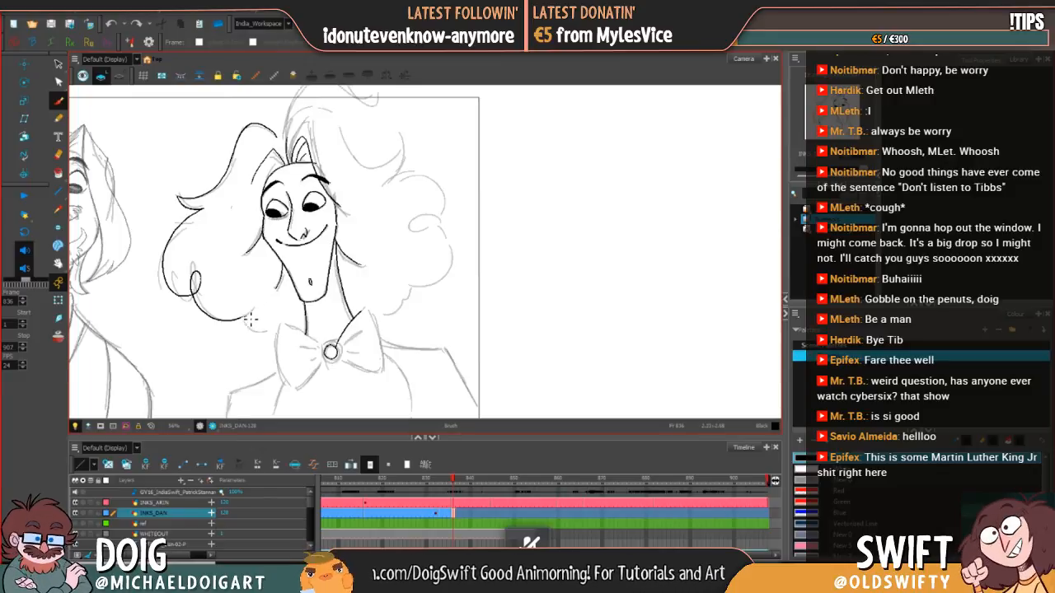
pyautogui.hotkey('alt', 'b')
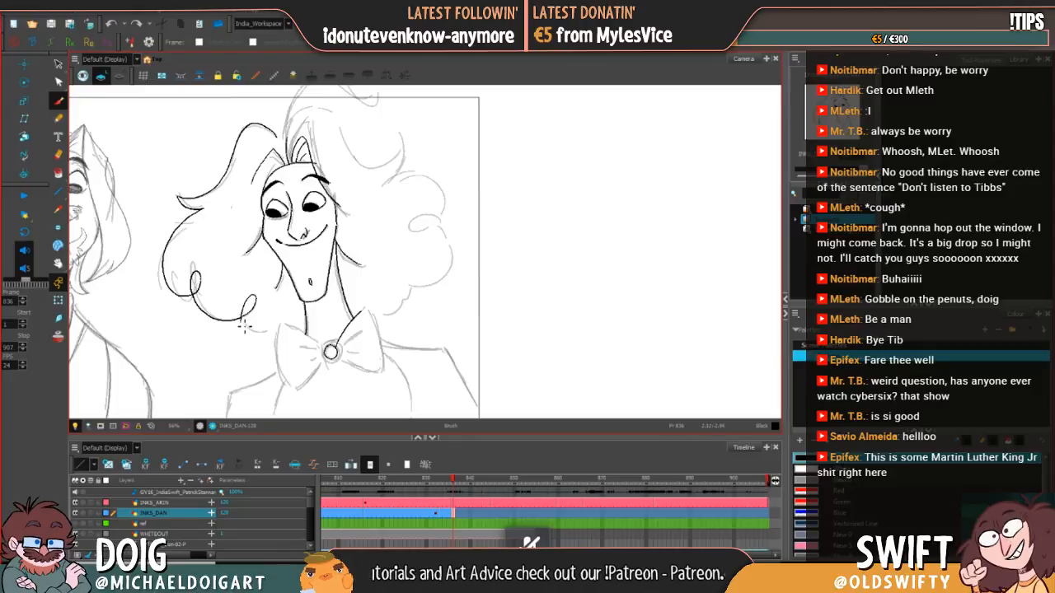
pyautogui.hotkey('ctrl', 'z')
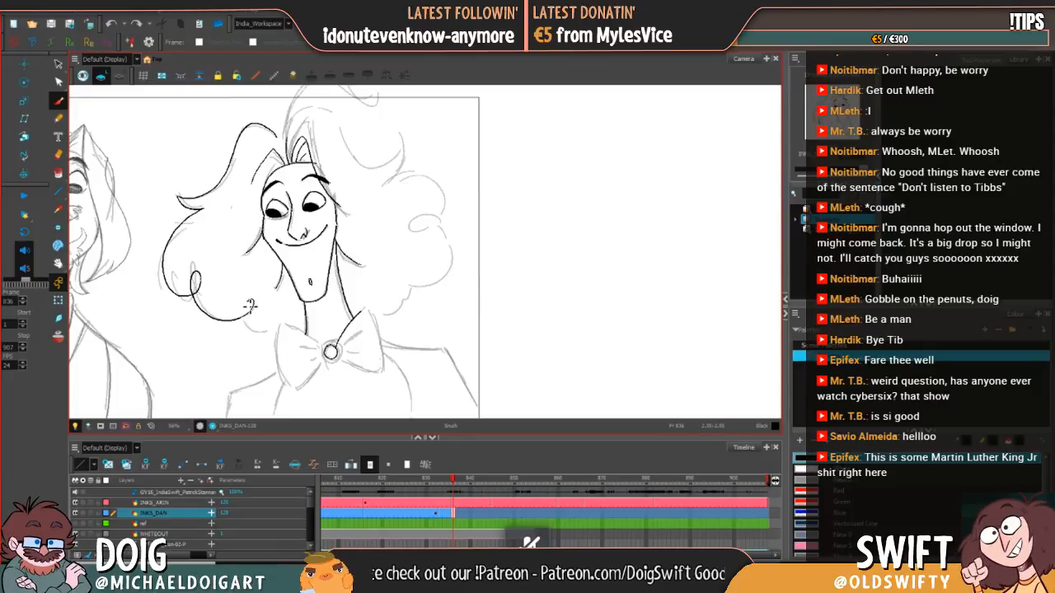
pyautogui.moveTo(251, 304); pyautogui.dragTo(244, 325)
# Step: Delete the left-hand curl contour and re-ink it with its loop, continuing through the lower hook to the bow tie
pyautogui.hotkey('alt', 's')
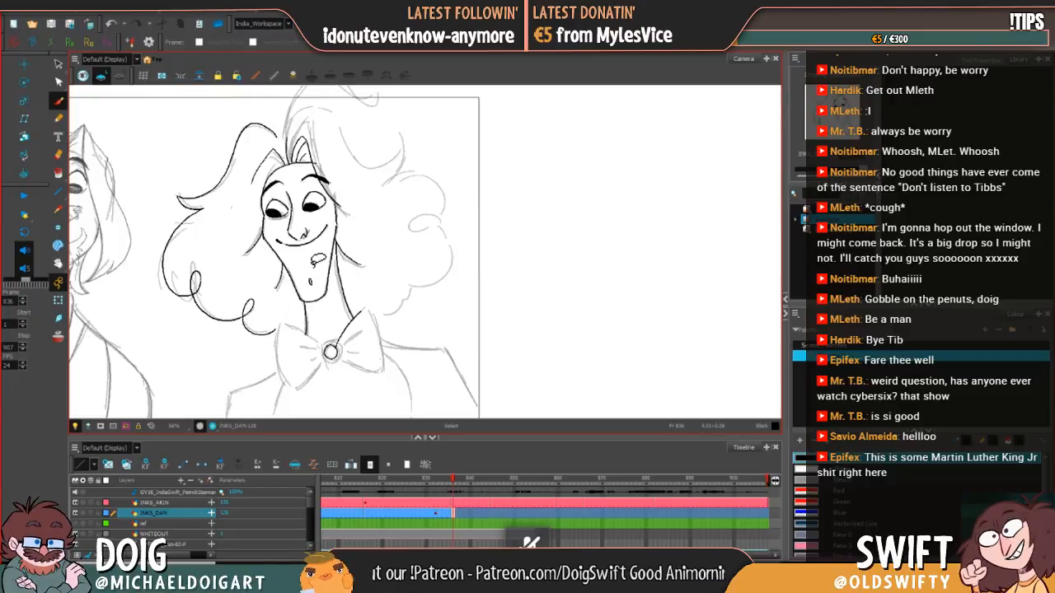
pyautogui.click(247, 314)
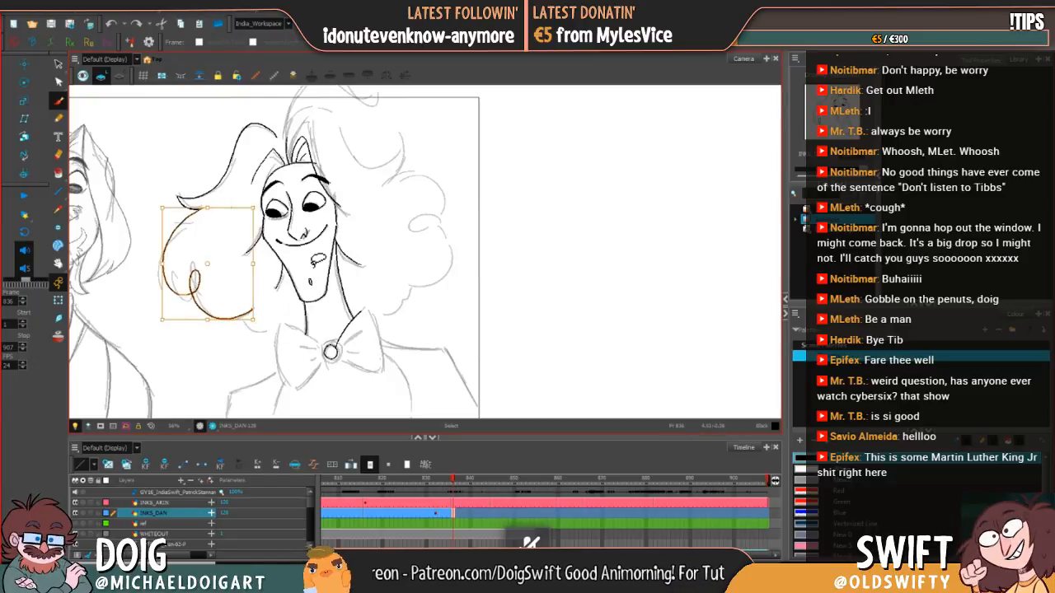
pyautogui.press('Delete')
pyautogui.hotkey('alt', 'b')
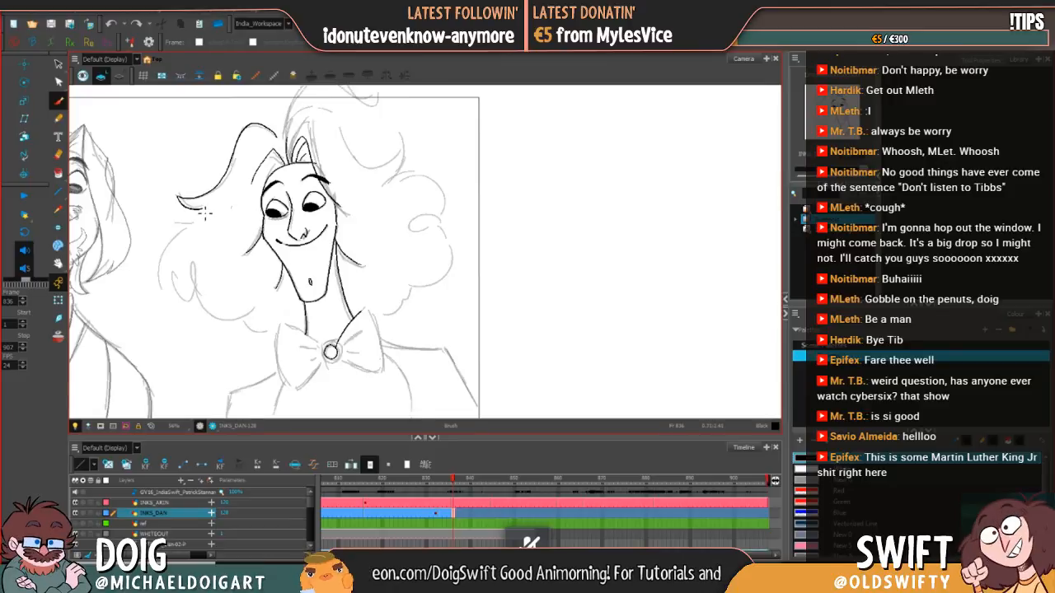
pyautogui.moveTo(194, 216)
pyautogui.mouseDown()
pyautogui.moveTo(169, 267)
pyautogui.moveTo(178, 293)
pyautogui.moveTo(197, 295)
pyautogui.moveTo(200, 270)
pyautogui.moveTo(202, 304)
pyautogui.moveTo(225, 322)
pyautogui.moveTo(253, 315)
pyautogui.moveTo(289, 336)
pyautogui.mouseUp()
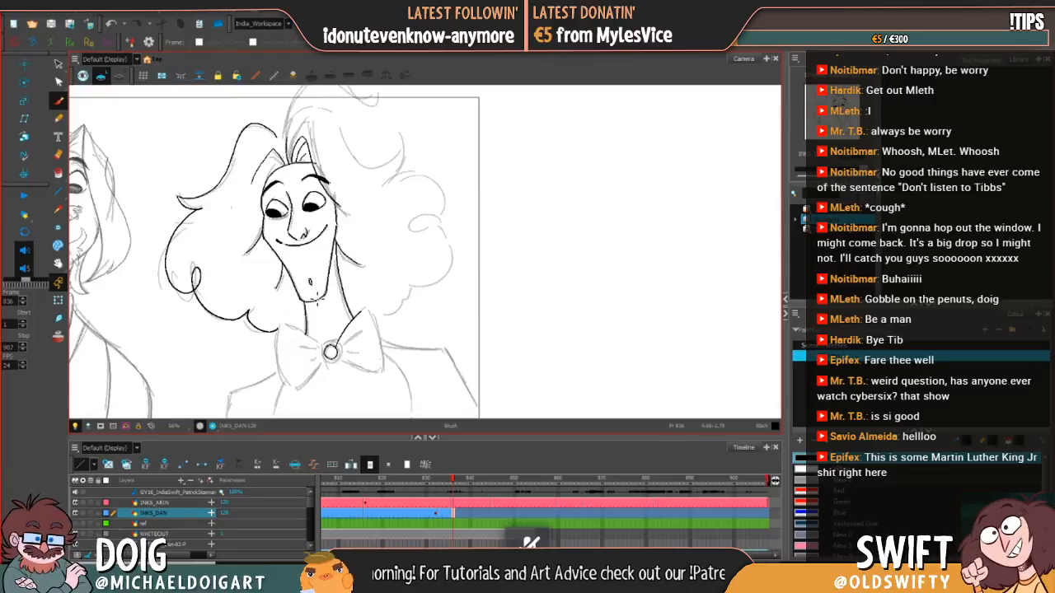
# Step: Compare the re-inked left-hand hair contour with the hair on frame 835
pyautogui.press('.')
pyautogui.press(',')
pyautogui.moveTo(394, 236); pyautogui.dragTo(350, 289)
pyautogui.press(',')
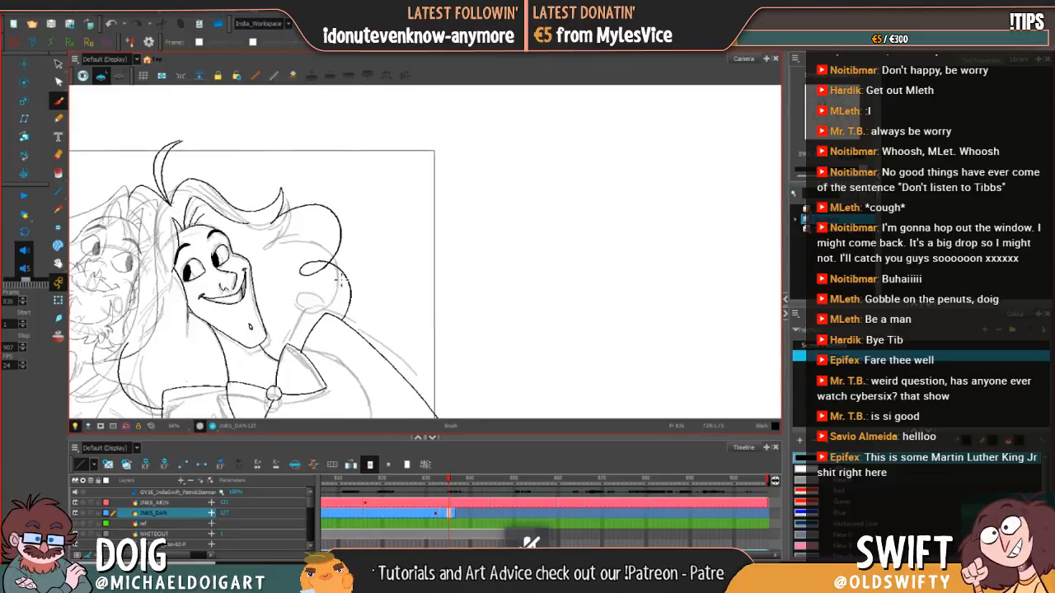
pyautogui.press('.')
pyautogui.press(',')
pyautogui.press('.')
pyautogui.press(',')
pyautogui.press('.')
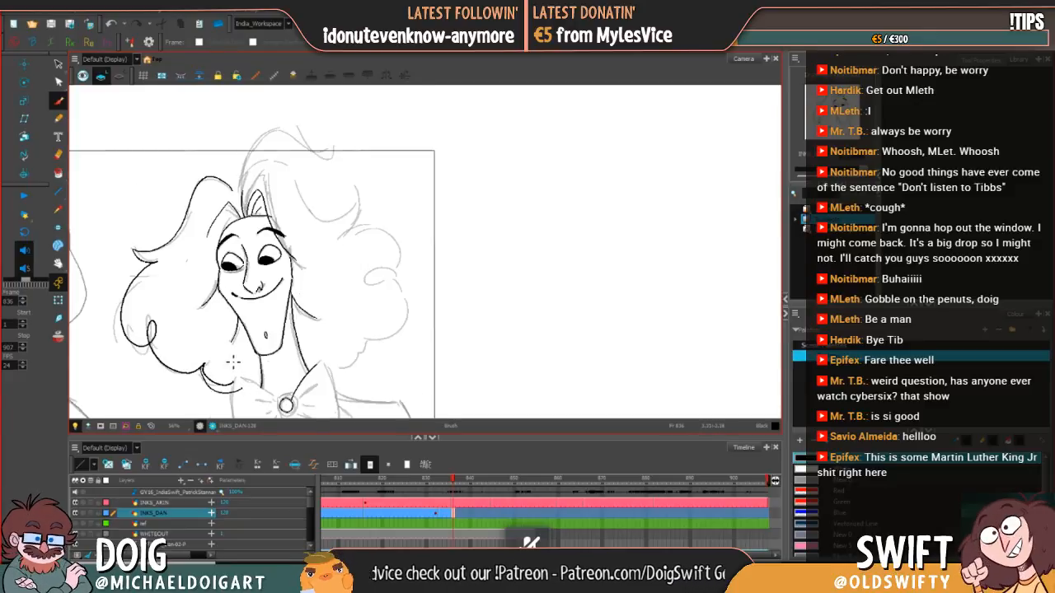
# Step: Redraw the lowest left-hand curl from its hook down to the bow tie
pyautogui.moveTo(234, 368)
pyautogui.mouseDown()
pyautogui.moveTo(257, 321)
pyautogui.moveTo(234, 336)
pyautogui.moveTo(267, 344)
pyautogui.mouseUp()
pyautogui.press('ctrl')
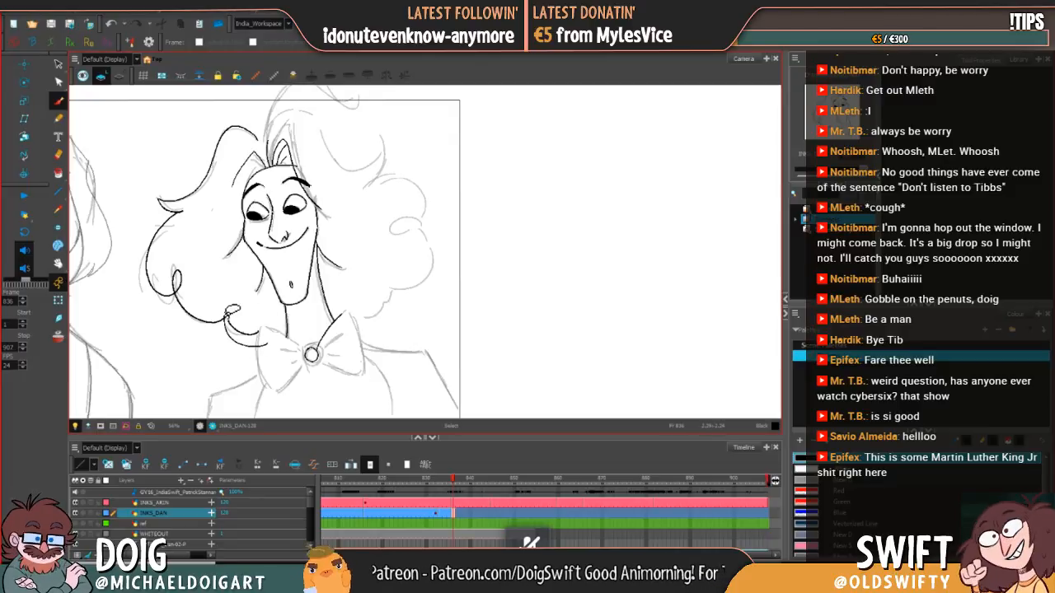
pyautogui.hotkey('ctrl', 'z')
pyautogui.moveTo(226, 317); pyautogui.dragTo(267, 344)
pyautogui.hotkey('ctrl', 'z')
pyautogui.moveTo(226, 313)
pyautogui.mouseDown()
pyautogui.moveTo(240, 339)
pyautogui.moveTo(268, 337)
pyautogui.mouseUp()
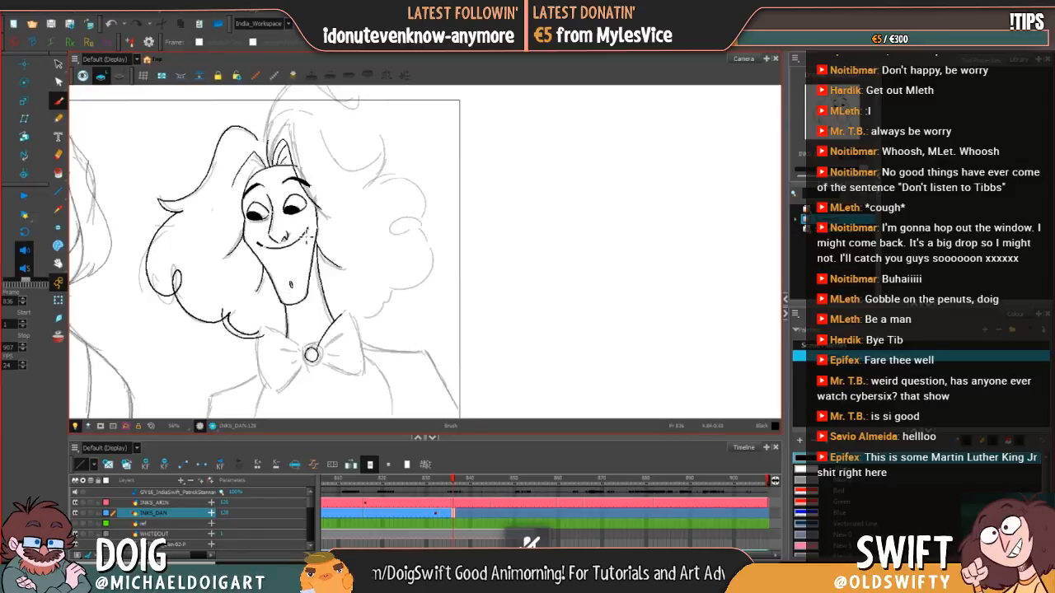
pyautogui.press('ctrl')
pyautogui.click(233, 327)
pyautogui.press('Delete')
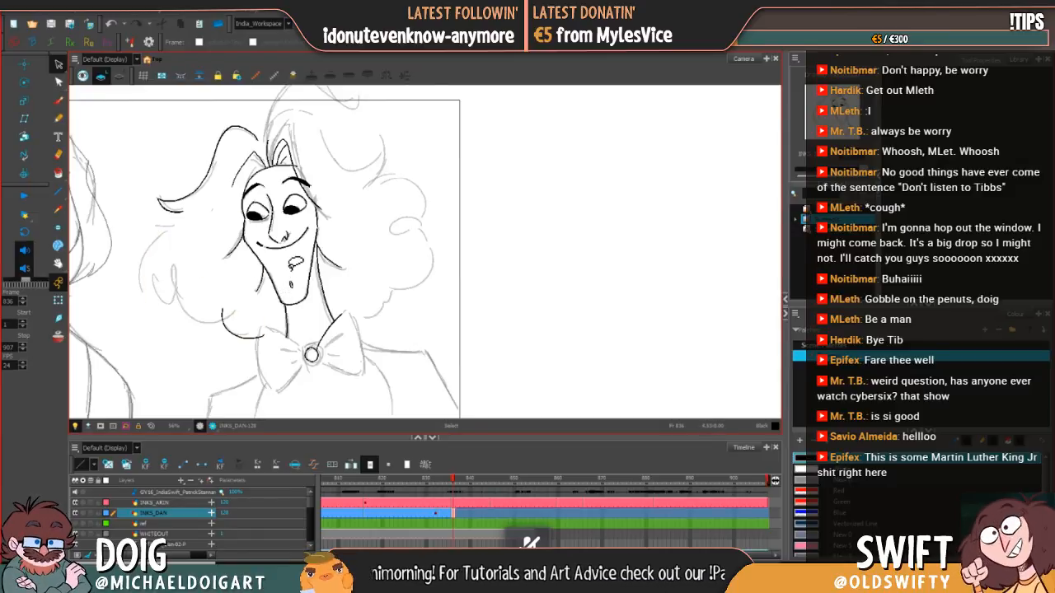
pyautogui.hotkey('ctrl', 'z')
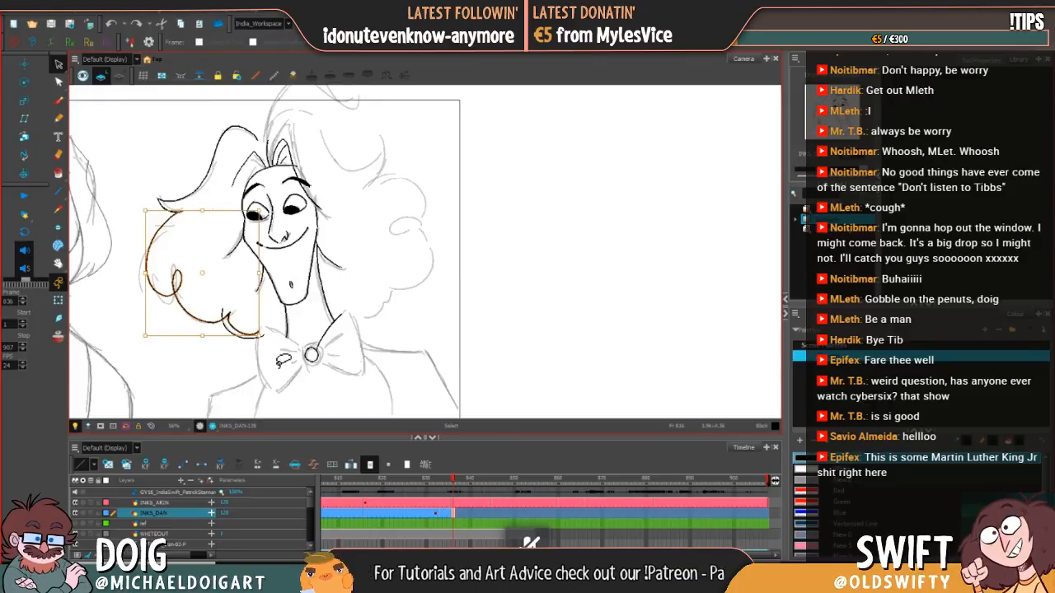
# Step: Cut off the overlapping older segment of the lowest left-hand curl with the Cutter tool and delete it
pyautogui.click(247, 314)
pyautogui.click(57, 66)
pyautogui.click(85, 77)
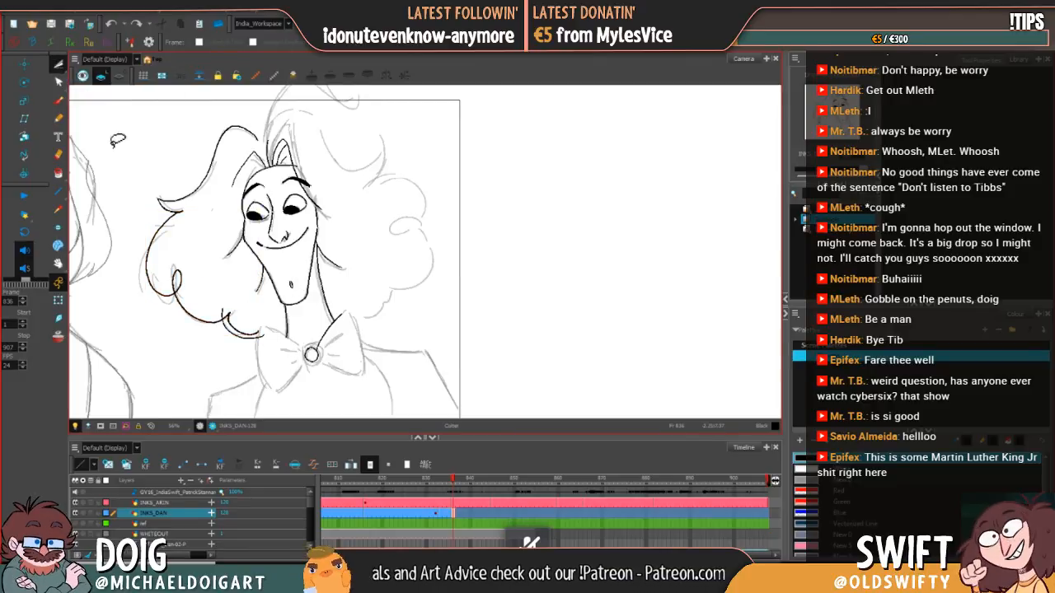
pyautogui.click(229, 322)
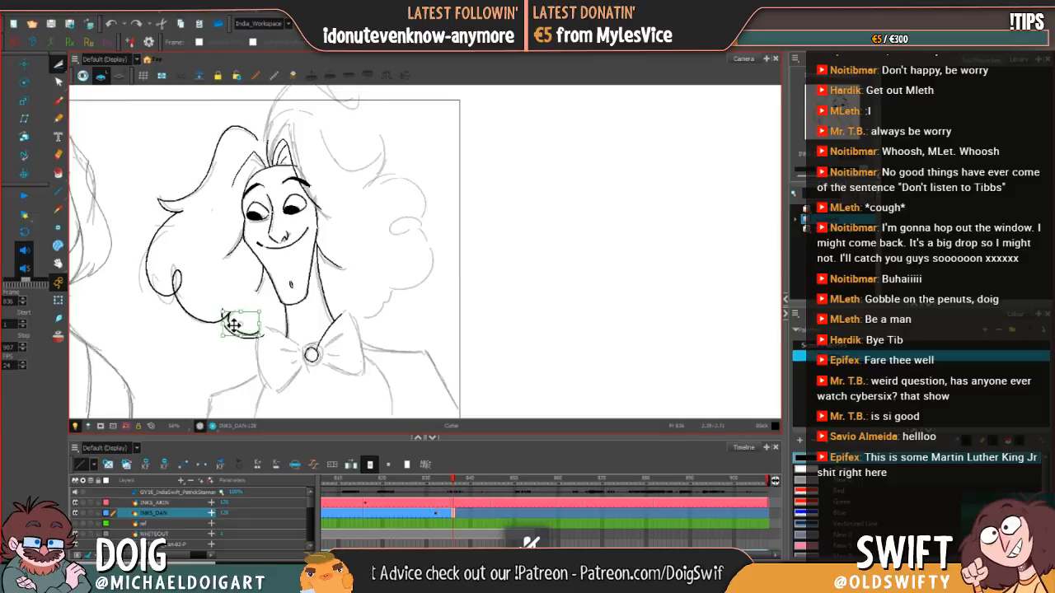
pyautogui.press('Delete')
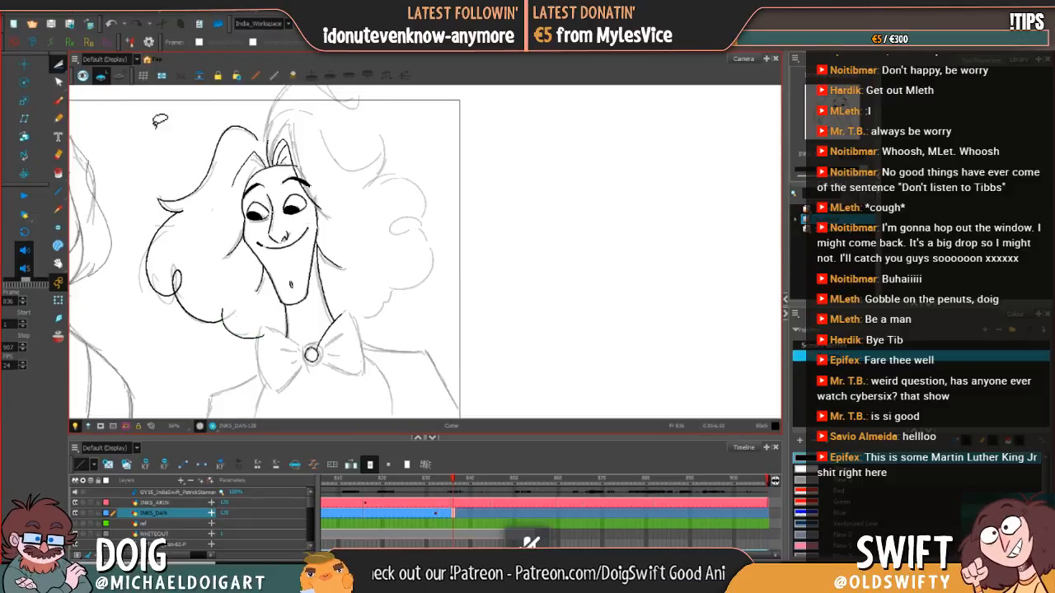
# Step: Ink the tall curved strand rising above the forehead with the Brush tool, comparing against frame 835
pyautogui.click(56, 101)
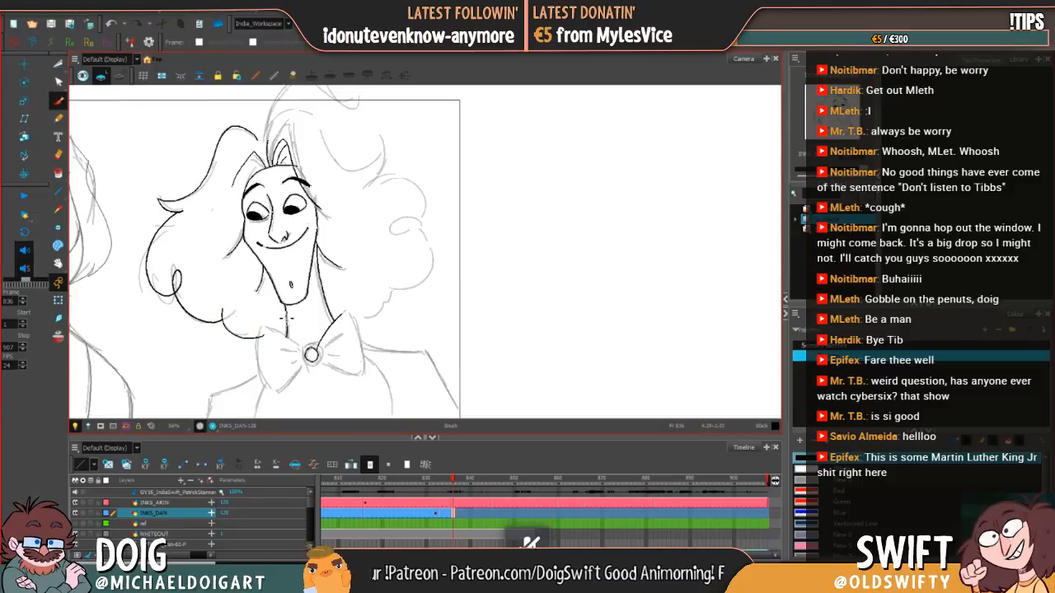
pyautogui.press(',')
pyautogui.press('.')
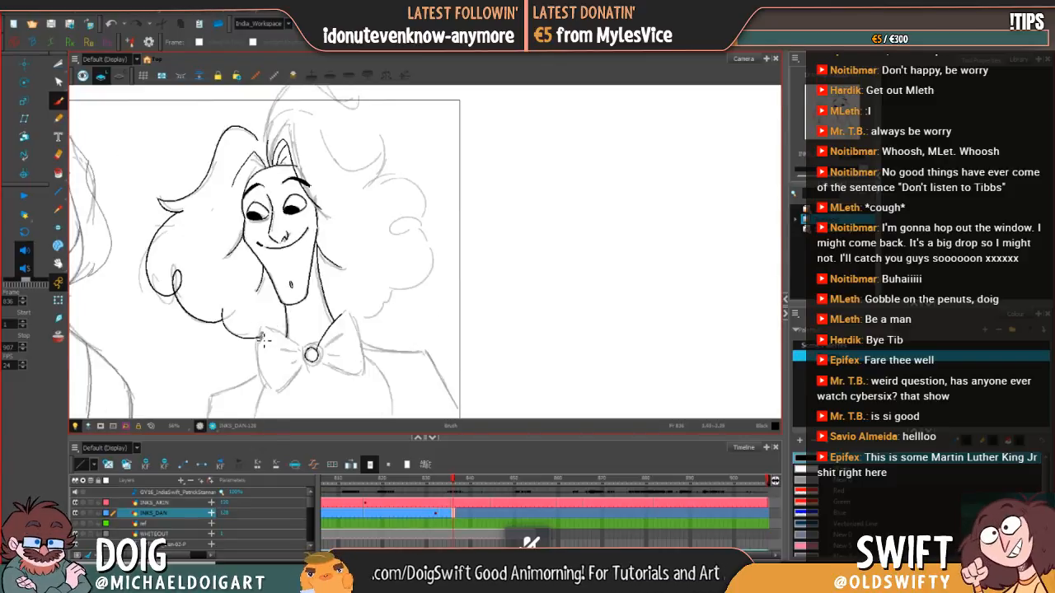
pyautogui.press('space')
pyautogui.moveTo(372, 301); pyautogui.dragTo(314, 379)
pyautogui.press(',')
pyautogui.press('.')
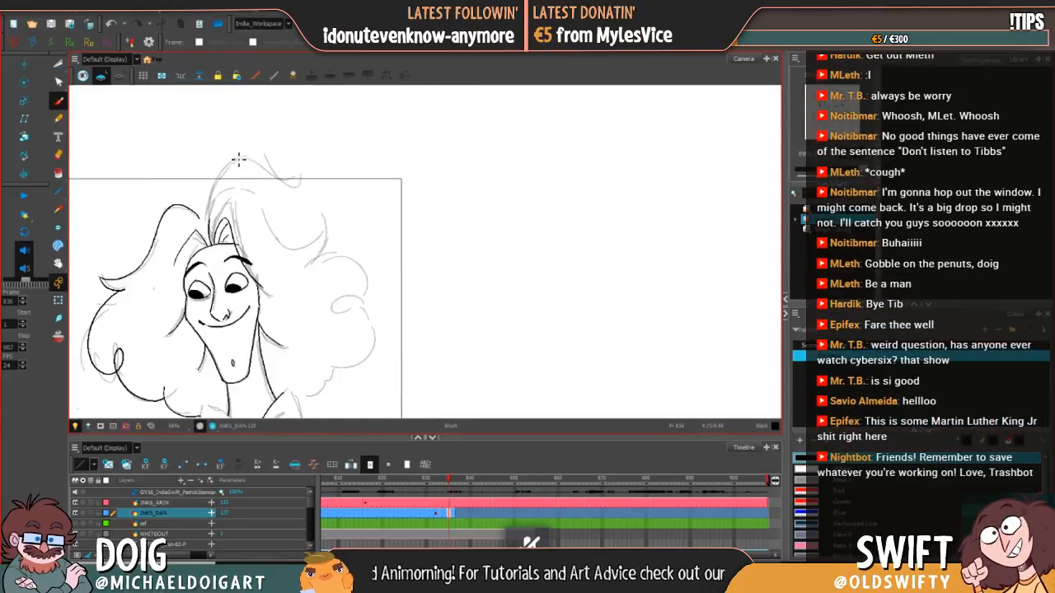
pyautogui.press(',')
pyautogui.press('.')
pyautogui.press(',')
pyautogui.press('.')
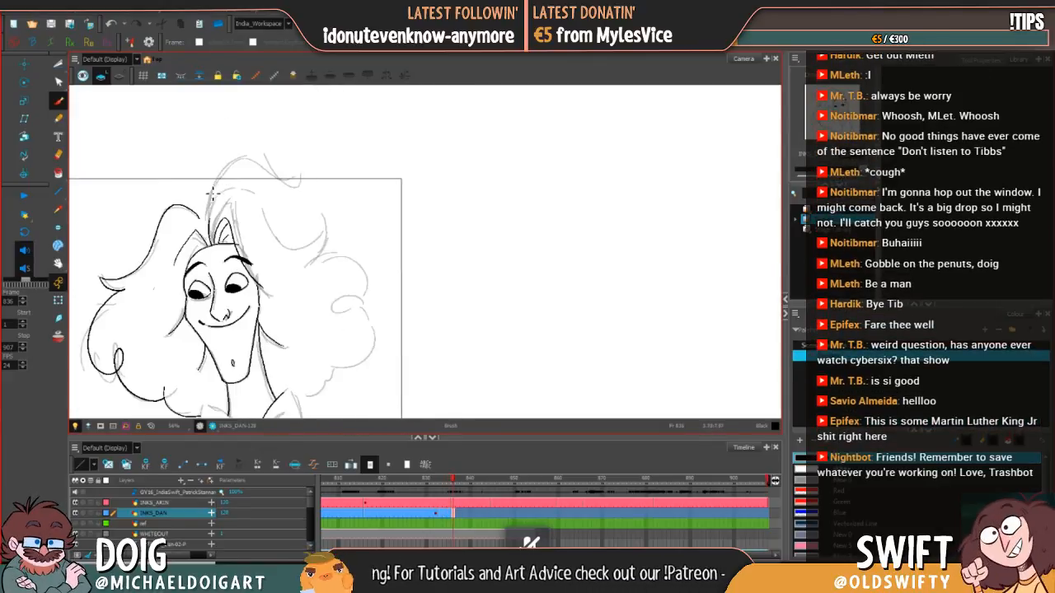
pyautogui.moveTo(206, 224)
pyautogui.mouseDown()
pyautogui.moveTo(223, 163)
pyautogui.moveTo(251, 156)
pyautogui.mouseUp()
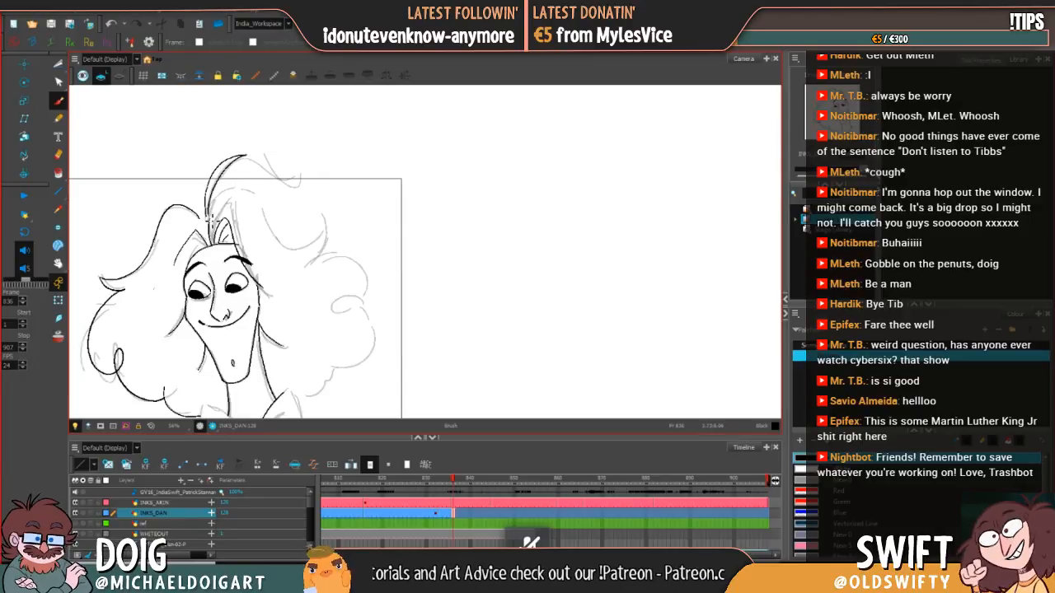
# Step: Compare the inked tall strand above the forehead with the hair on frame 835
pyautogui.press(',')
pyautogui.press('.')
pyautogui.press(',')
pyautogui.press('.')
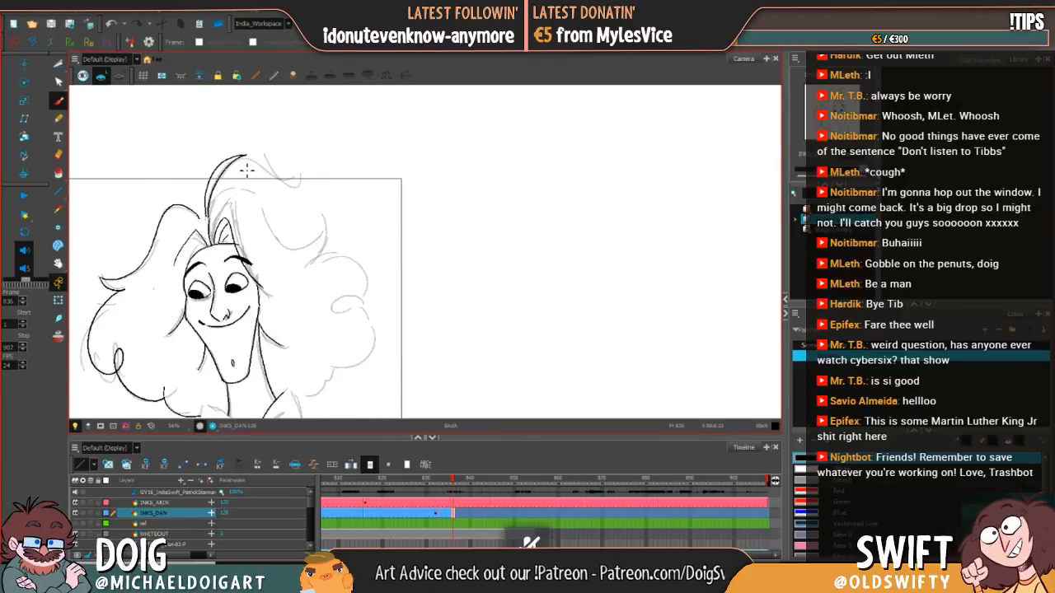
pyautogui.press(',')
pyautogui.press('.')
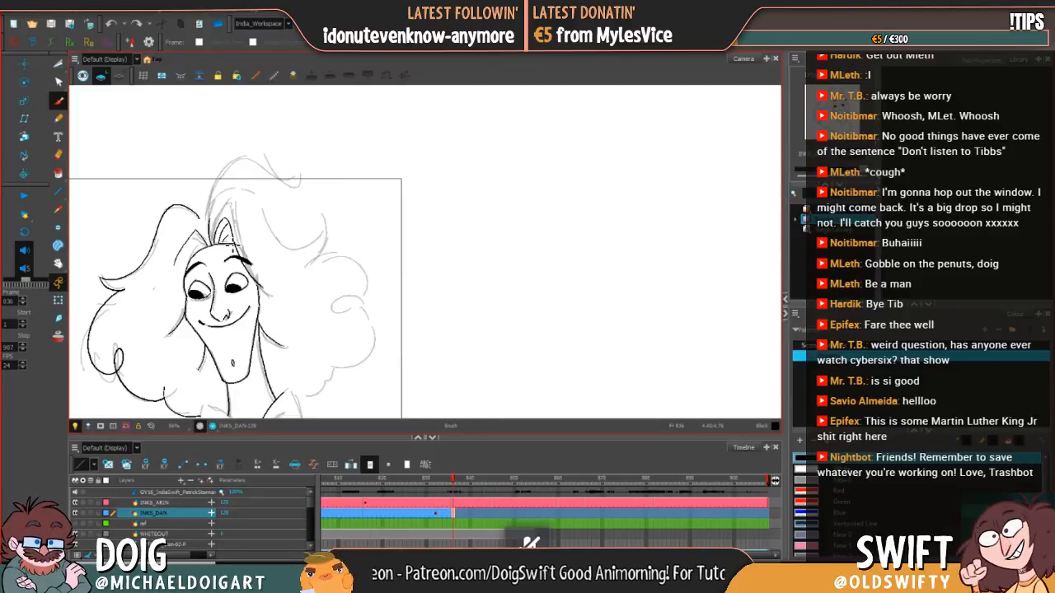
# Step: Ink the sweeping strand from the parting over the forehead and down the head's right-hand side, comparing against frame 835
pyautogui.press(',')
pyautogui.press('.')
pyautogui.press(',')
pyautogui.press('.')
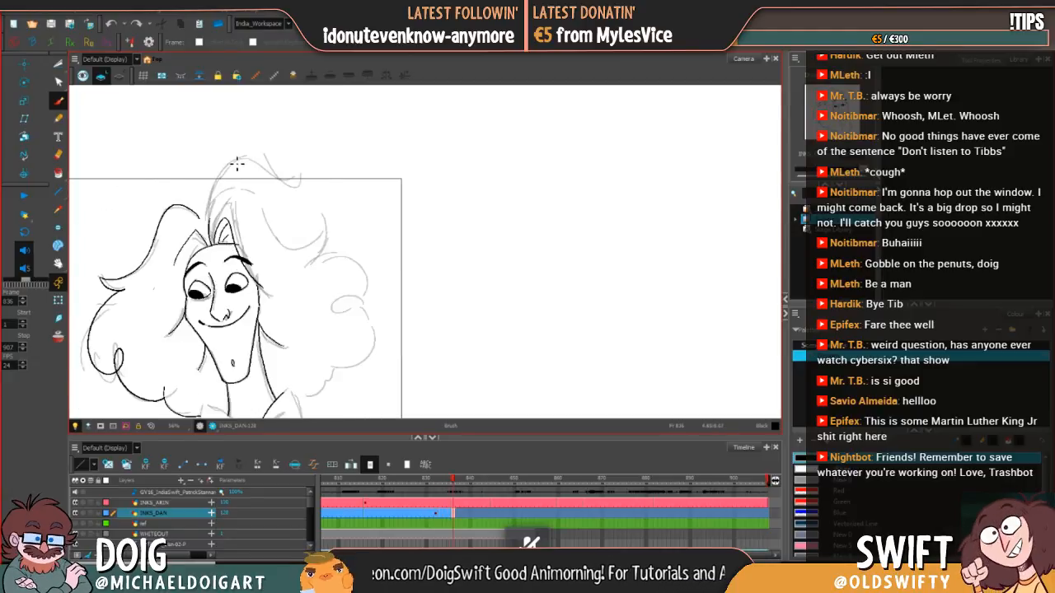
pyautogui.press(',')
pyautogui.press('.')
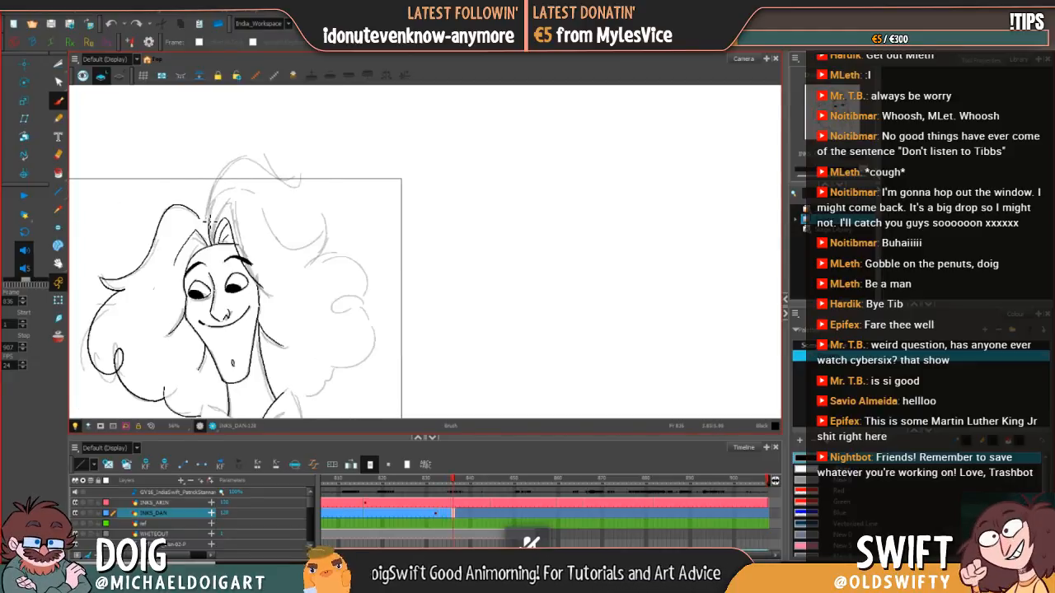
pyautogui.press(',')
pyautogui.press('.')
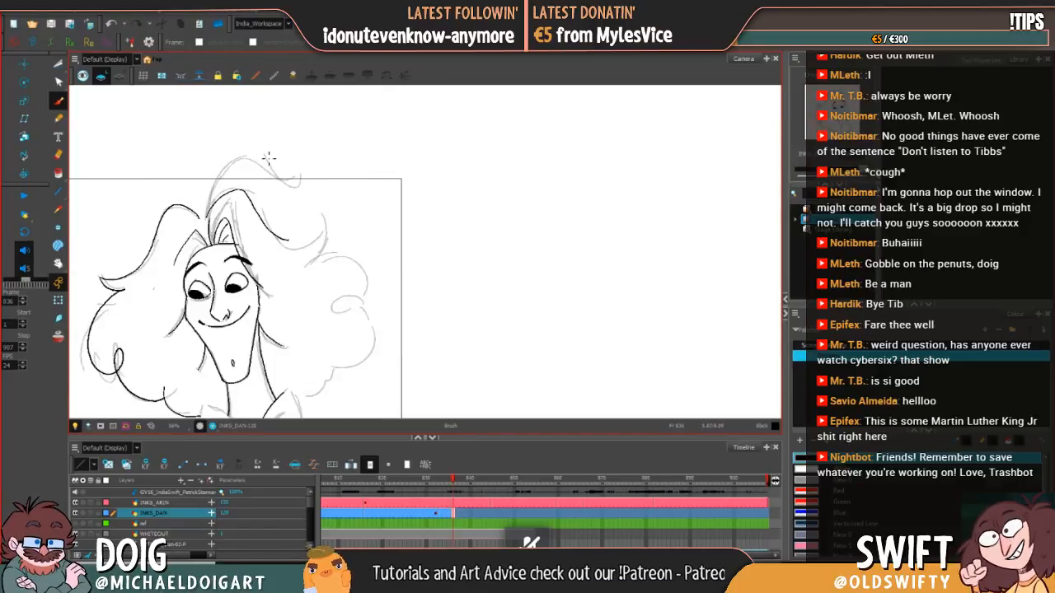
pyautogui.hotkey('ctrl', 'z')
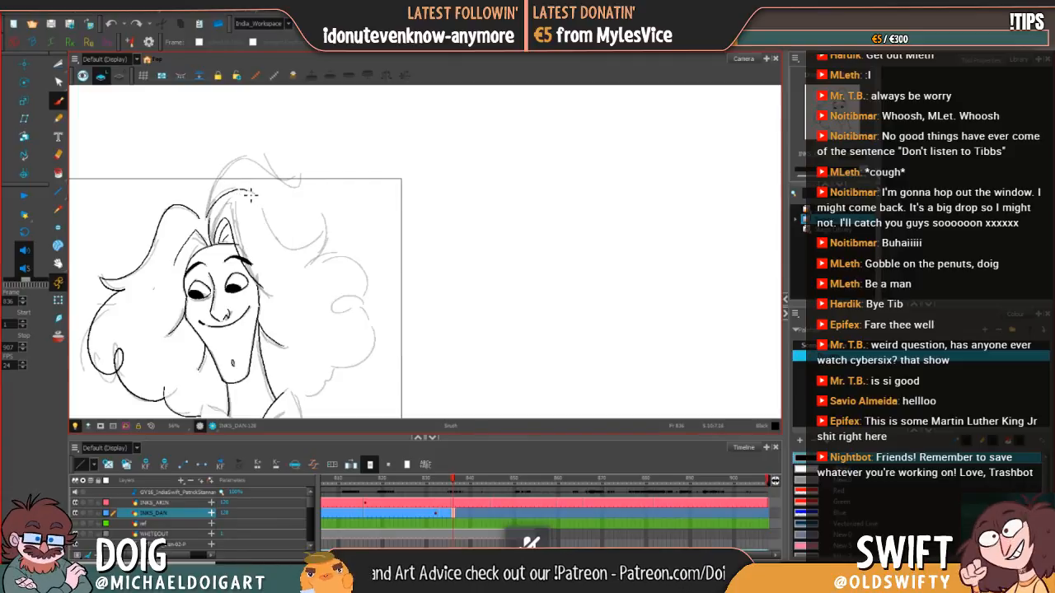
pyautogui.moveTo(250, 195)
pyautogui.mouseDown()
pyautogui.moveTo(272, 240)
pyautogui.moveTo(293, 250)
pyautogui.mouseUp()
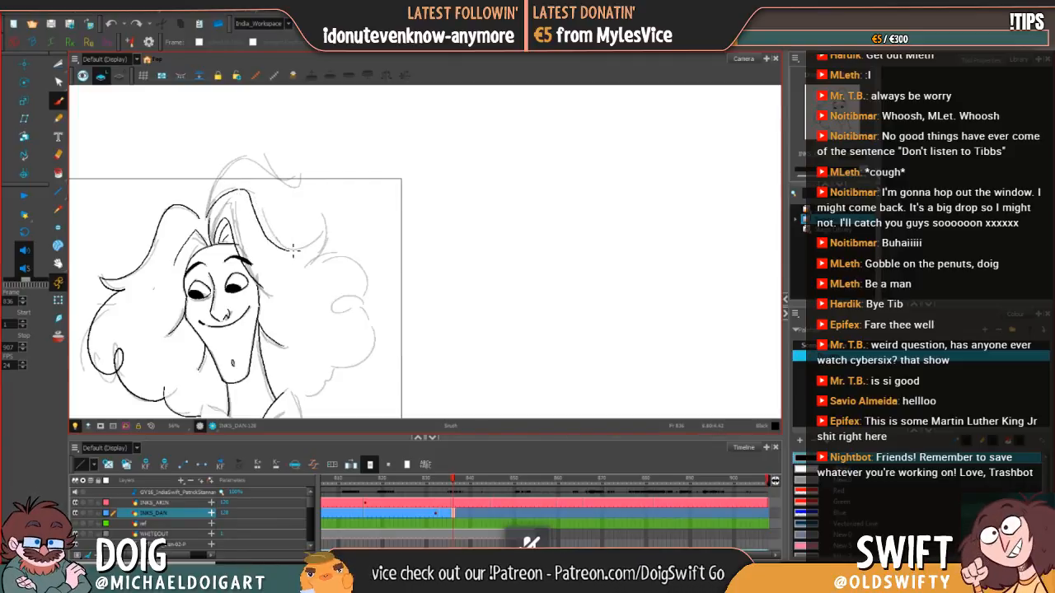
pyautogui.hotkey('ctrl', 'z')
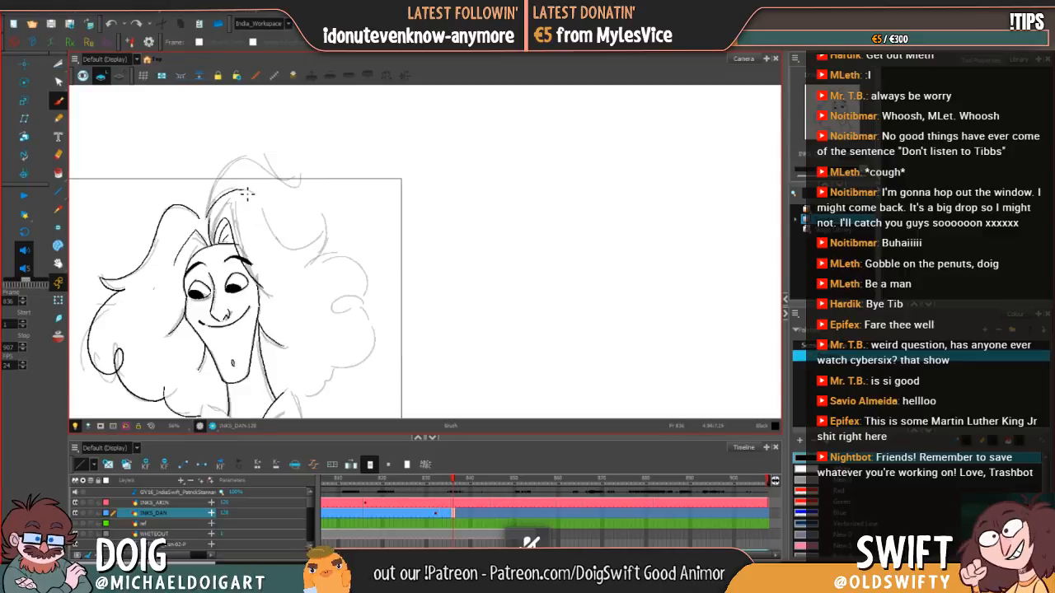
pyautogui.moveTo(252, 193)
pyautogui.mouseDown()
pyautogui.moveTo(275, 240)
pyautogui.moveTo(294, 251)
pyautogui.moveTo(323, 231)
pyautogui.moveTo(320, 250)
pyautogui.mouseUp()
# Step: Redo the sweeping strand's end as a clean upturned tip meeting the start of the upper right-hand curl
pyautogui.hotkey('ctrl', 'z')
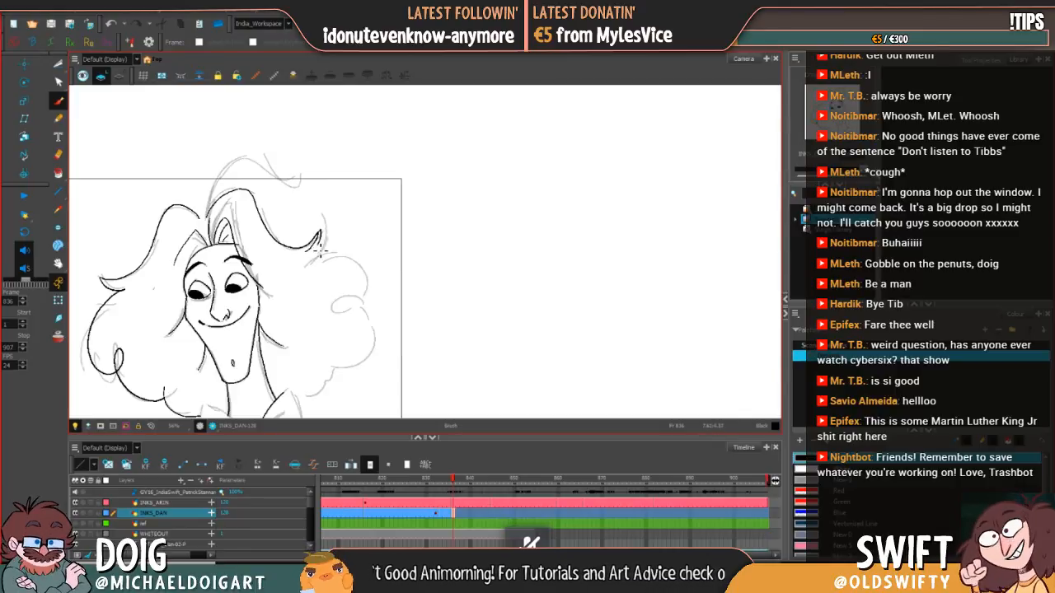
pyautogui.moveTo(377, 278); pyautogui.dragTo(384, 294)
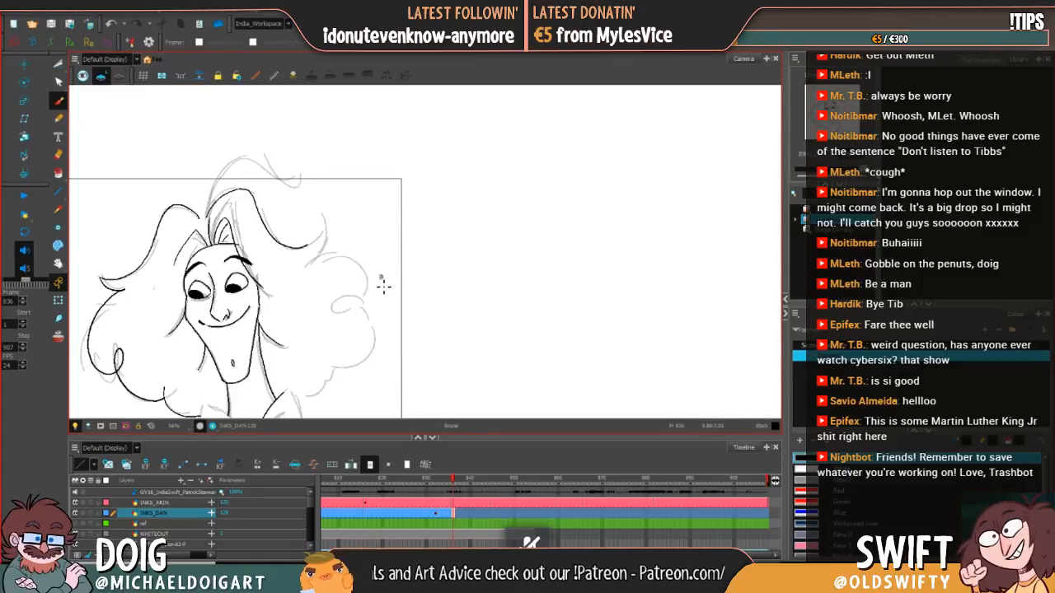
pyautogui.hotkey('ctrl', 'z')
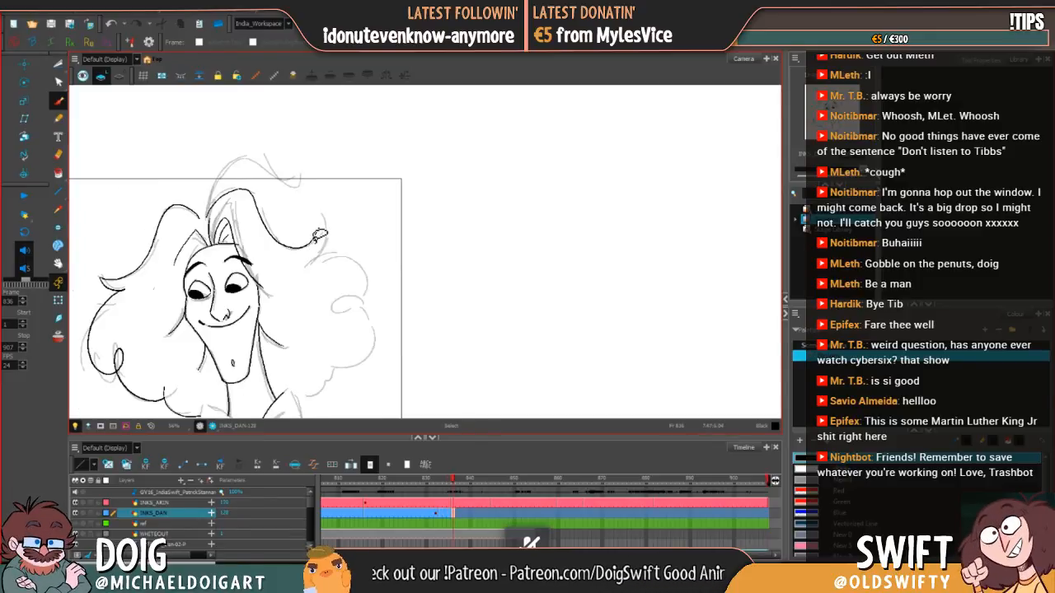
pyautogui.moveTo(322, 244); pyautogui.dragTo(330, 230)
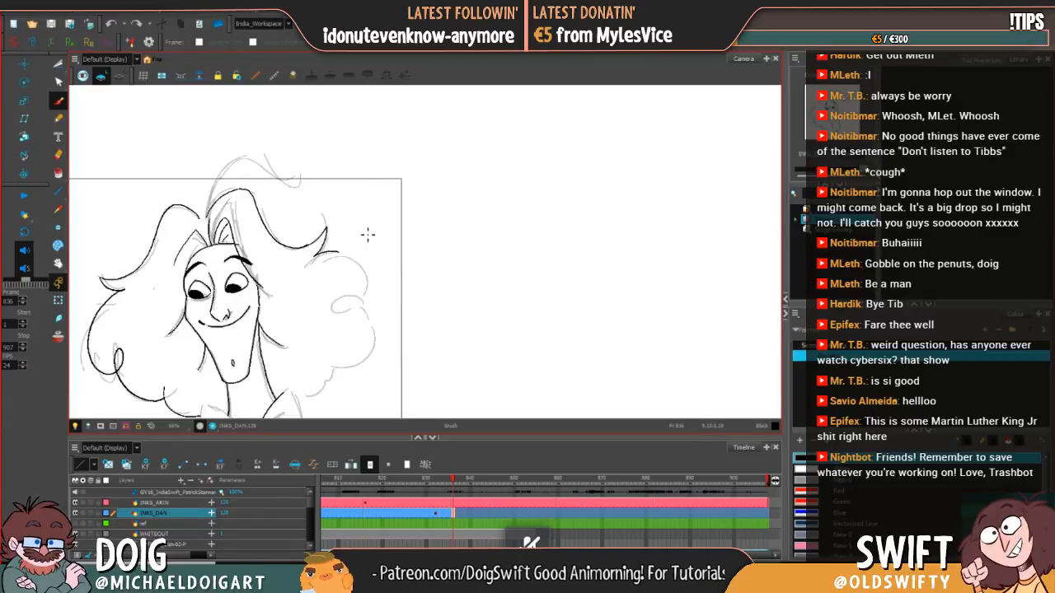
# Step: Ink the upper right-hand curl with its inner loop and the large rounded curl beneath it
pyautogui.moveTo(341, 257)
pyautogui.mouseDown()
pyautogui.moveTo(360, 269)
pyautogui.moveTo(367, 302)
pyautogui.moveTo(352, 314)
pyautogui.moveTo(328, 308)
pyautogui.moveTo(349, 297)
pyautogui.moveTo(374, 321)
pyautogui.moveTo(333, 275)
pyautogui.mouseUp()
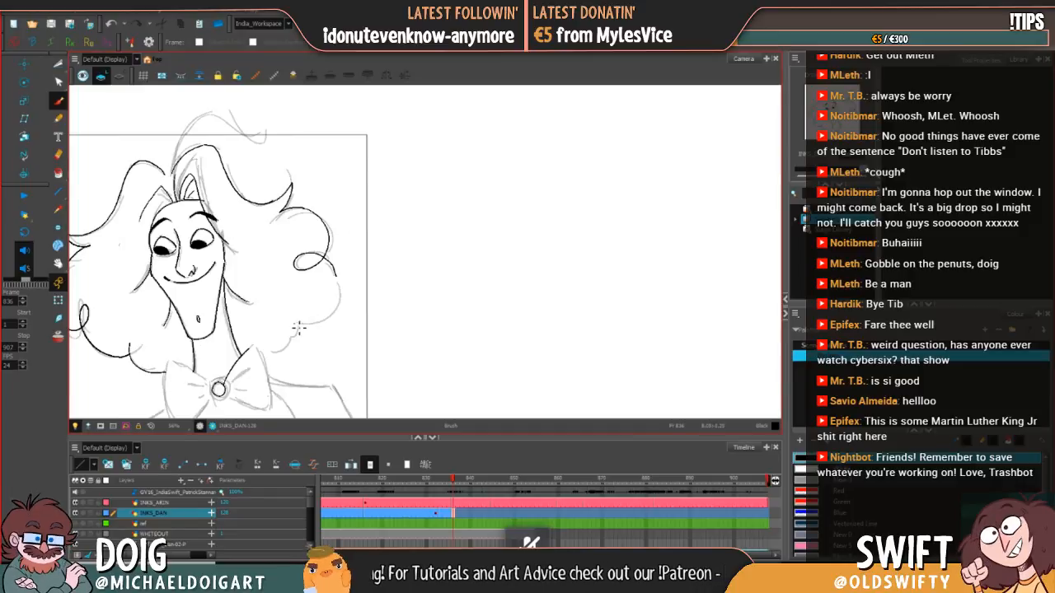
pyautogui.moveTo(298, 327)
pyautogui.mouseDown()
pyautogui.moveTo(321, 322)
pyautogui.moveTo(343, 288)
pyautogui.mouseUp()
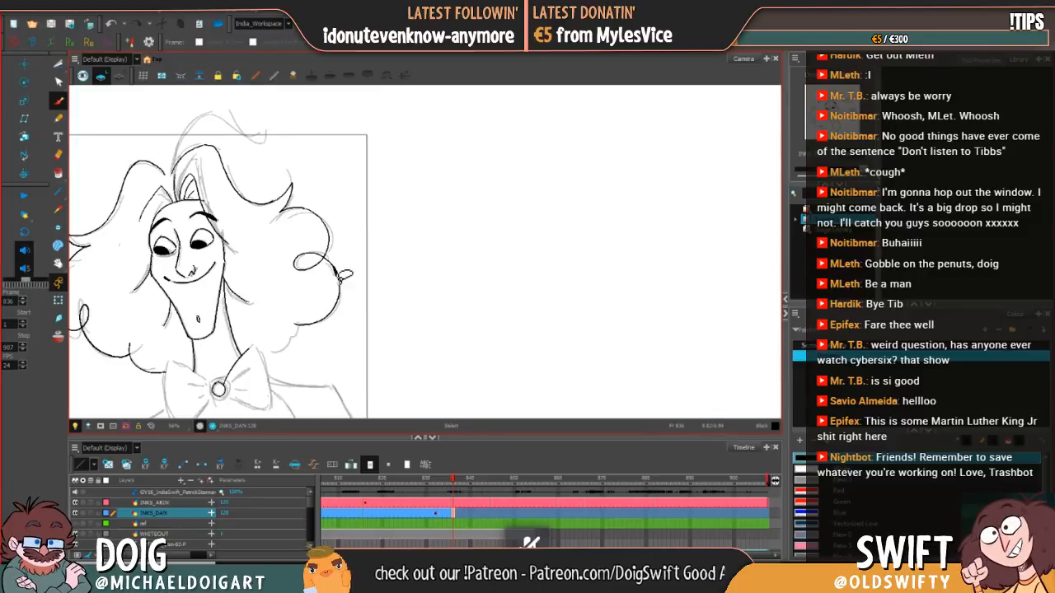
pyautogui.hotkey('ctrl', 'z')
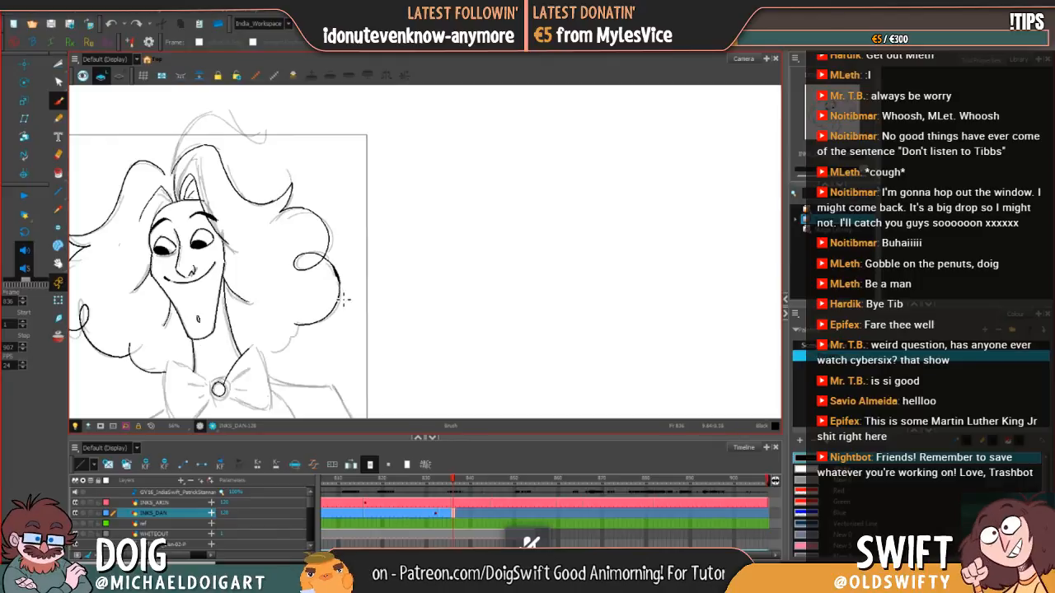
# Step: Compare the newly inked right-hand curls with the hair on frame 835
pyautogui.press(',')
pyautogui.press('.')
pyautogui.press(',')
pyautogui.press('.')
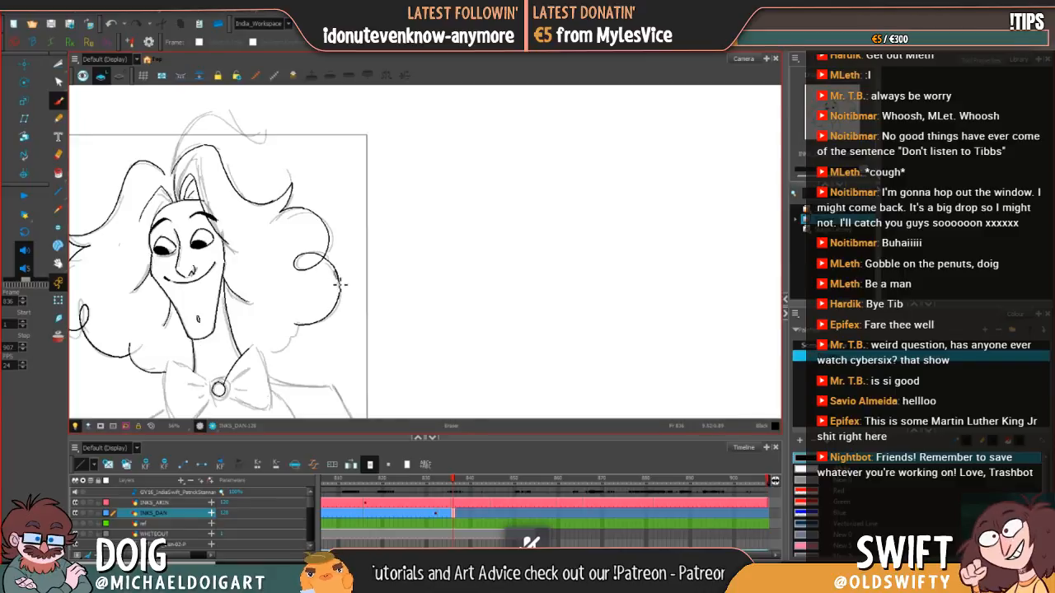
pyautogui.press(',')
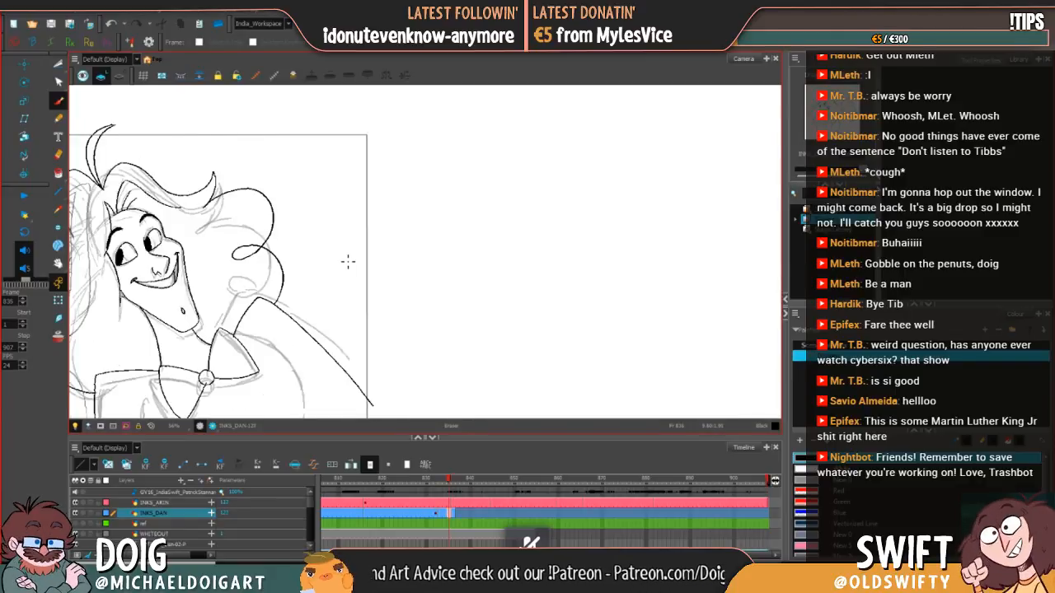
pyautogui.press('.')
pyautogui.press(',')
pyautogui.press('.')
pyautogui.press('.')
pyautogui.press(',')
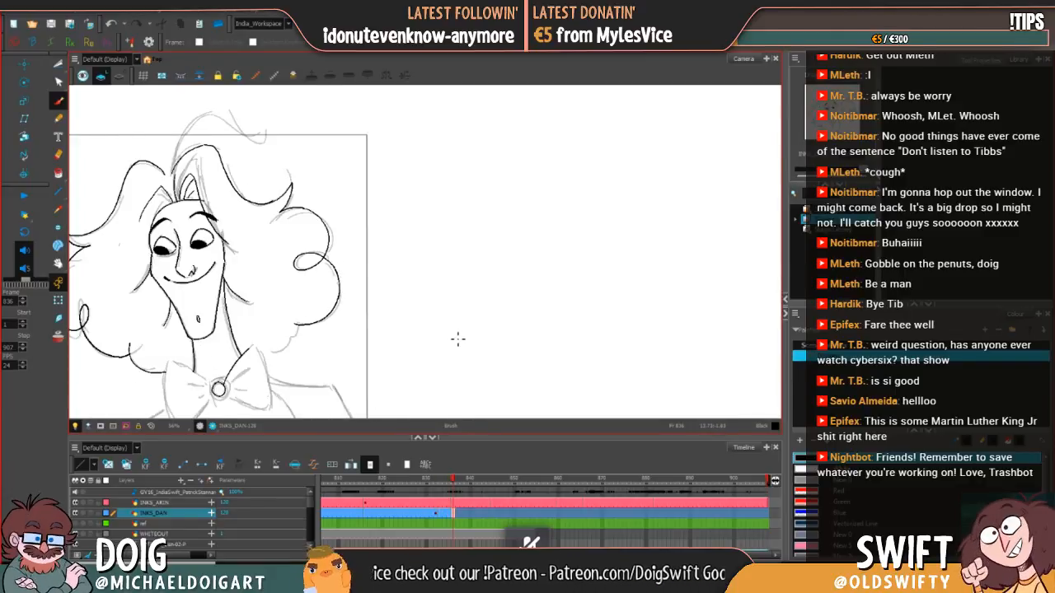
# Step: Ink the small lowest right-hand curl down toward the bow tie, checking it against frame 835
pyautogui.moveTo(289, 322)
pyautogui.mouseDown()
pyautogui.moveTo(321, 281)
pyautogui.moveTo(351, 266)
pyautogui.mouseUp()
pyautogui.press(',')
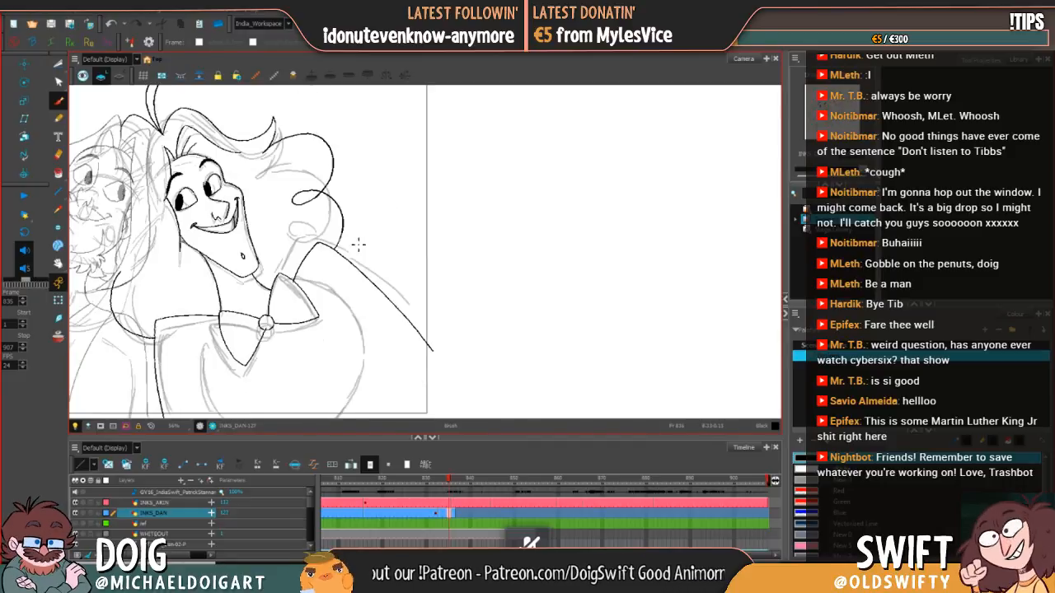
pyautogui.press('.')
pyautogui.press(',')
pyautogui.press('.')
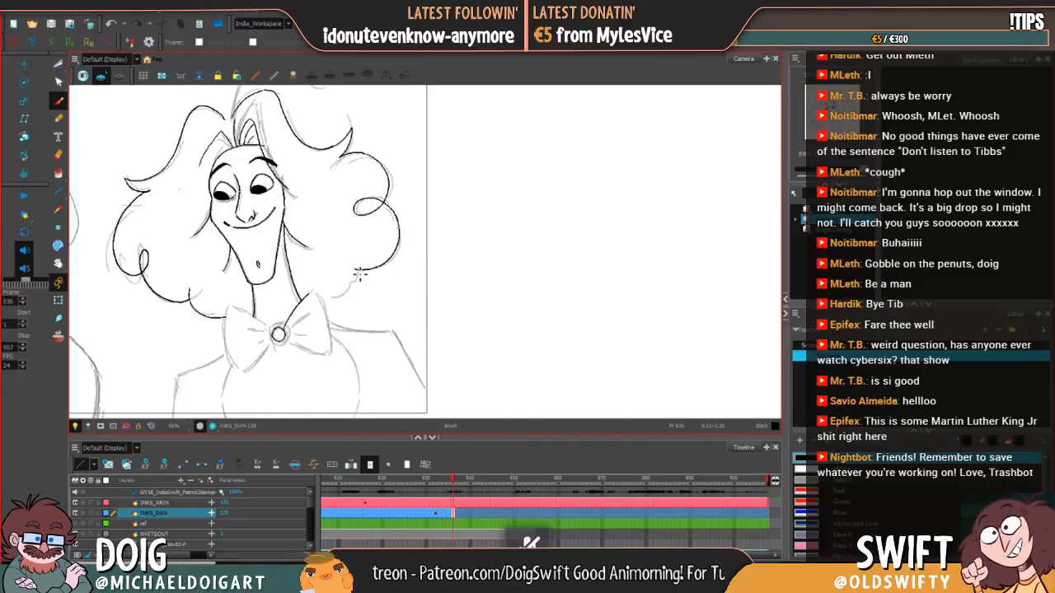
pyautogui.moveTo(357, 282); pyautogui.dragTo(328, 311)
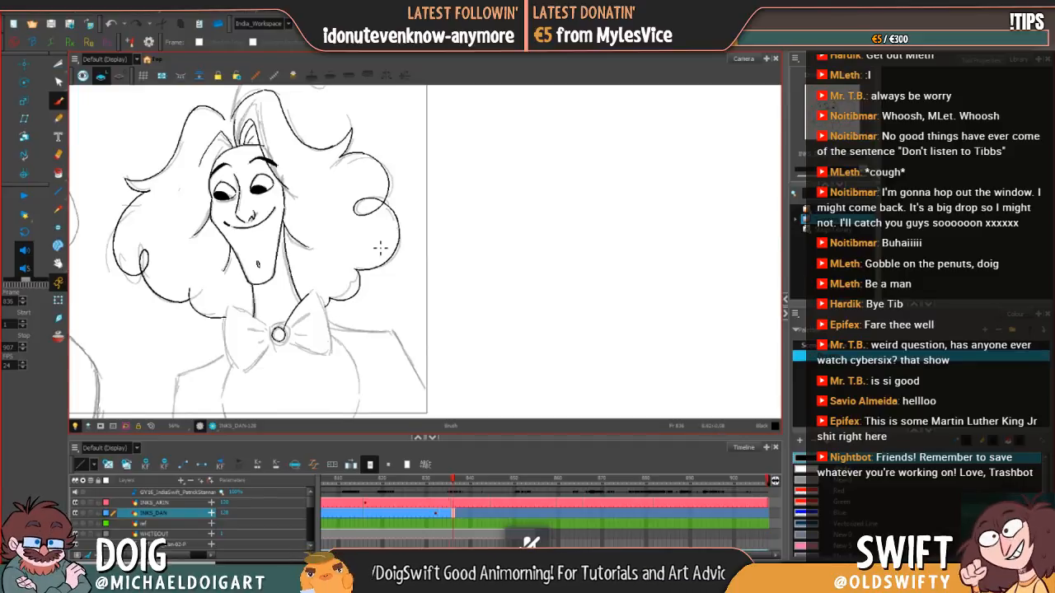
# Step: Compare the complete right-hand hair contour and the bow tie area with frame 835
pyautogui.press(',')
pyautogui.press('.')
pyautogui.press(',')
pyautogui.press('.')
pyautogui.press('space')
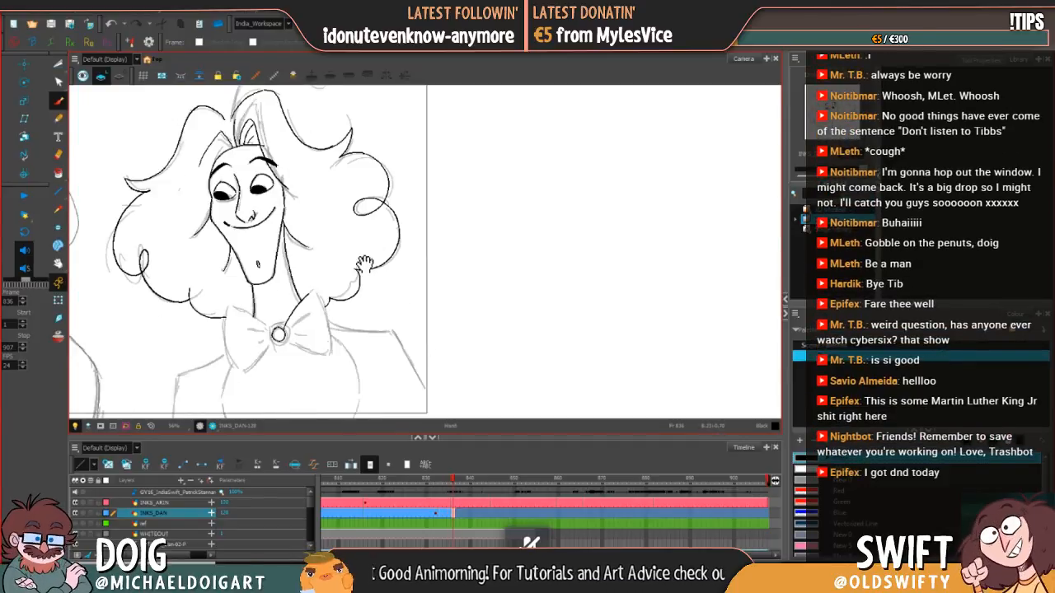
pyautogui.moveTo(363, 263); pyautogui.dragTo(367, 280)
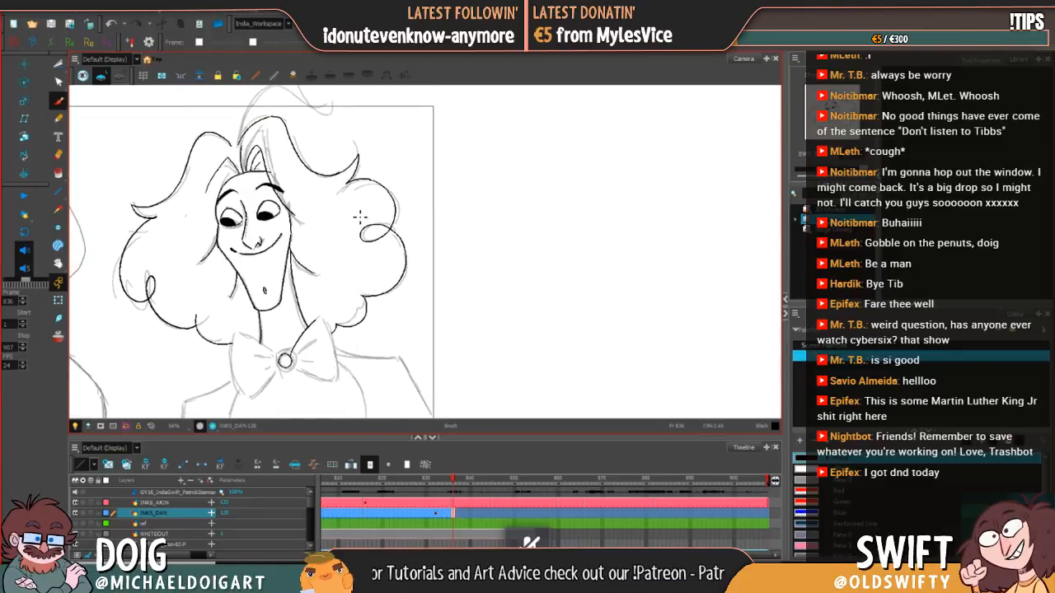
pyautogui.press(',')
pyautogui.press('.')
pyautogui.press(',')
pyautogui.press('.')
pyautogui.press(',')
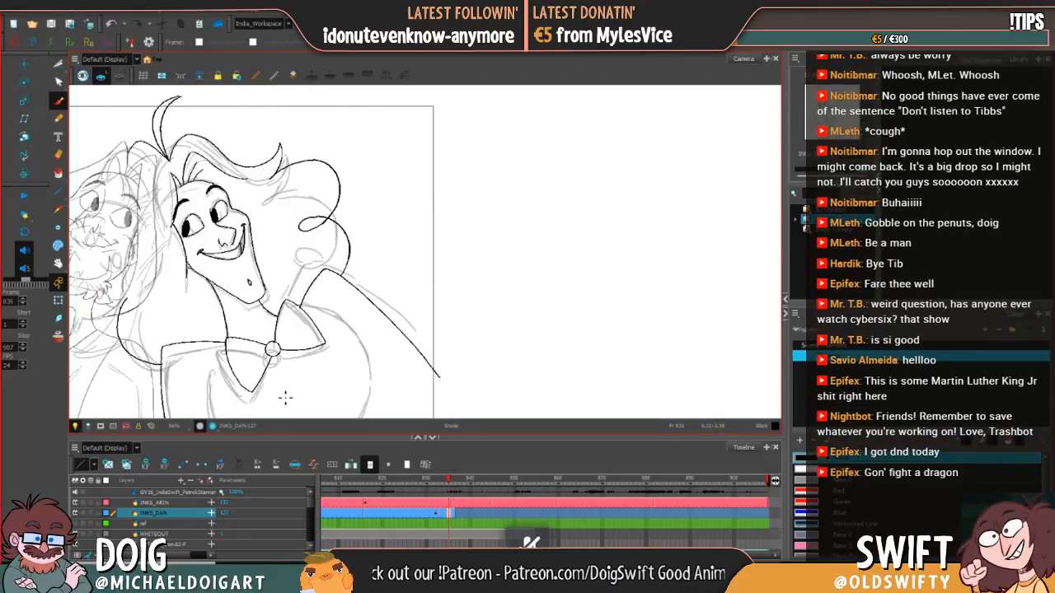
pyautogui.press('.')
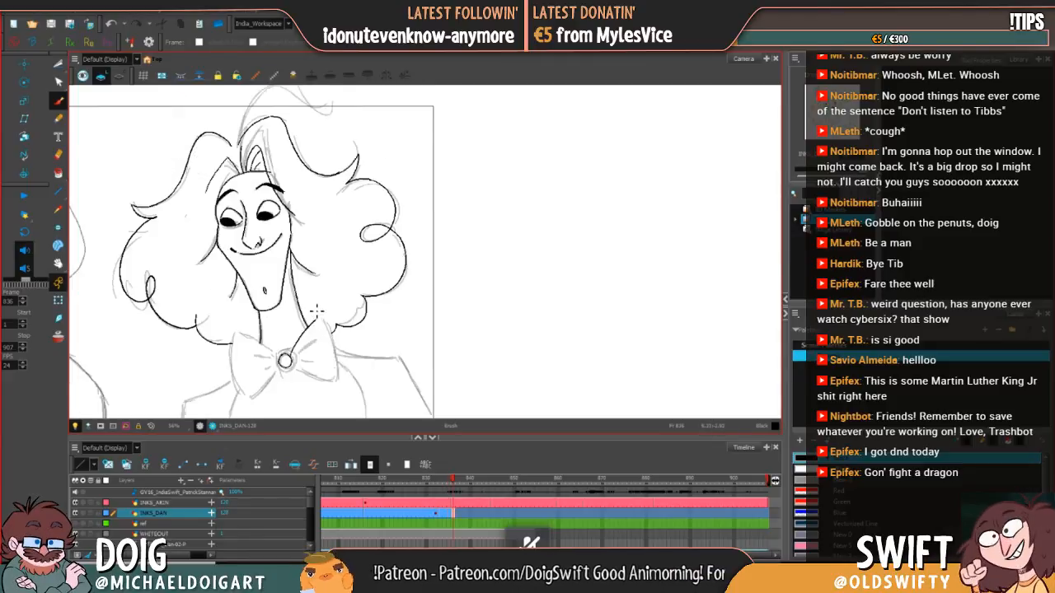
# Step: Ink the fold line, upper edge and outer edge of the bow tie's right-hand loop
pyautogui.moveTo(311, 356); pyautogui.dragTo(308, 308)
pyautogui.press(',')
pyautogui.press('.')
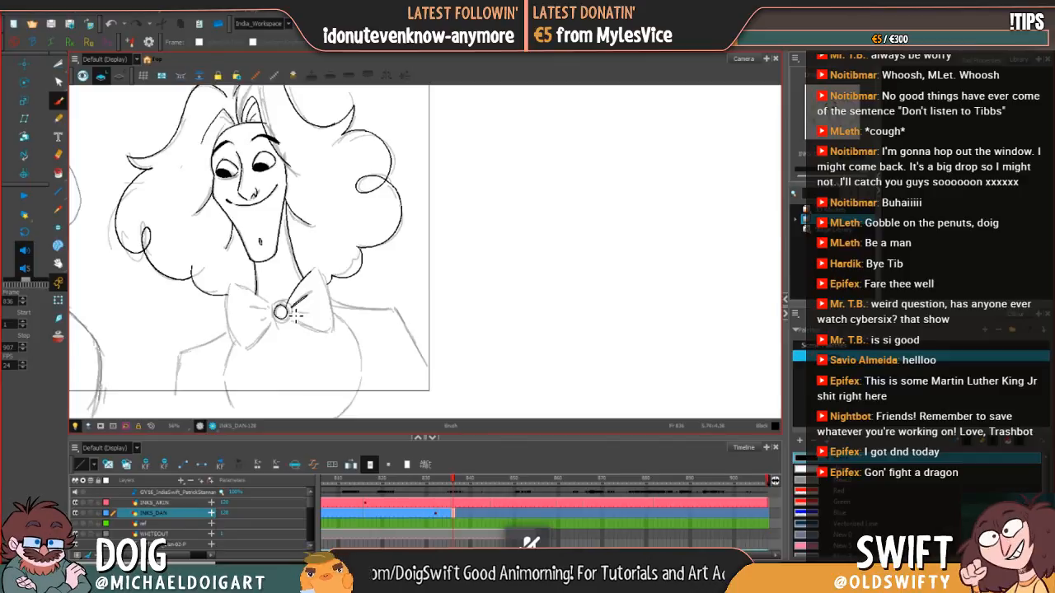
pyautogui.moveTo(290, 313); pyautogui.dragTo(306, 303)
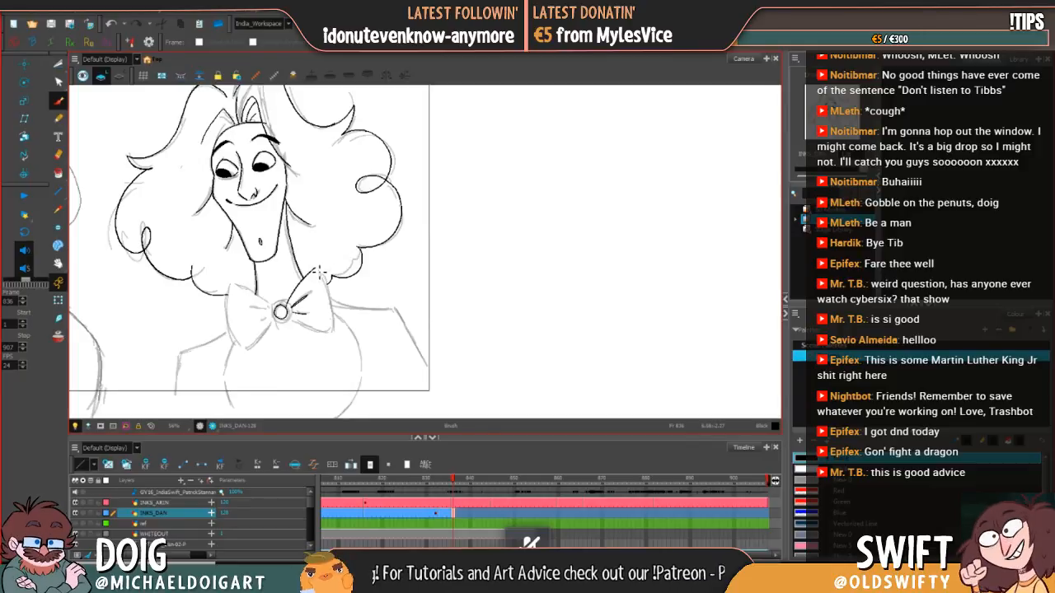
pyautogui.press('ctrl')
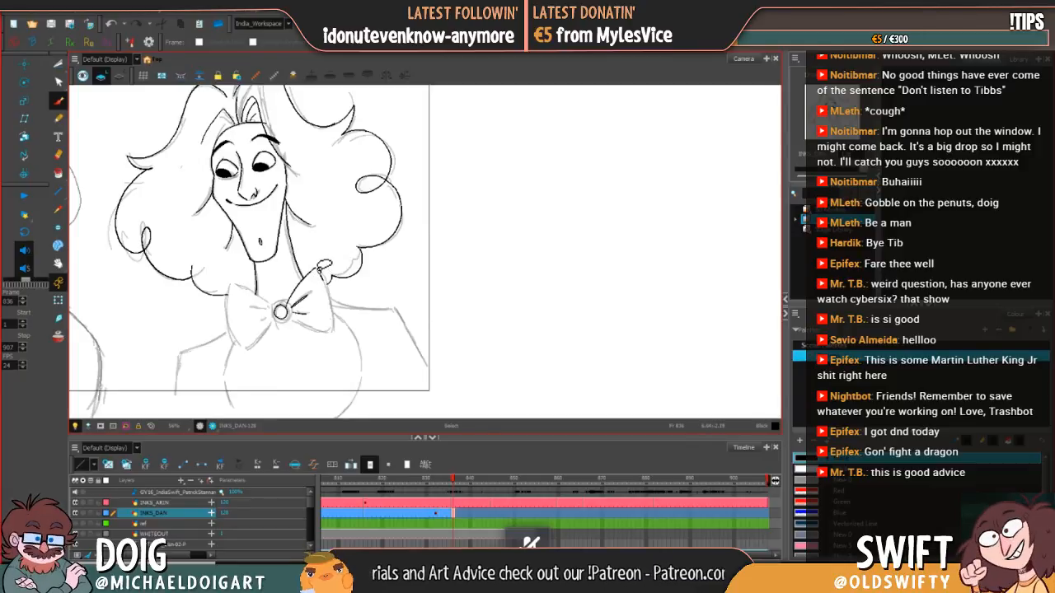
pyautogui.hotkey('ctrl', 'z')
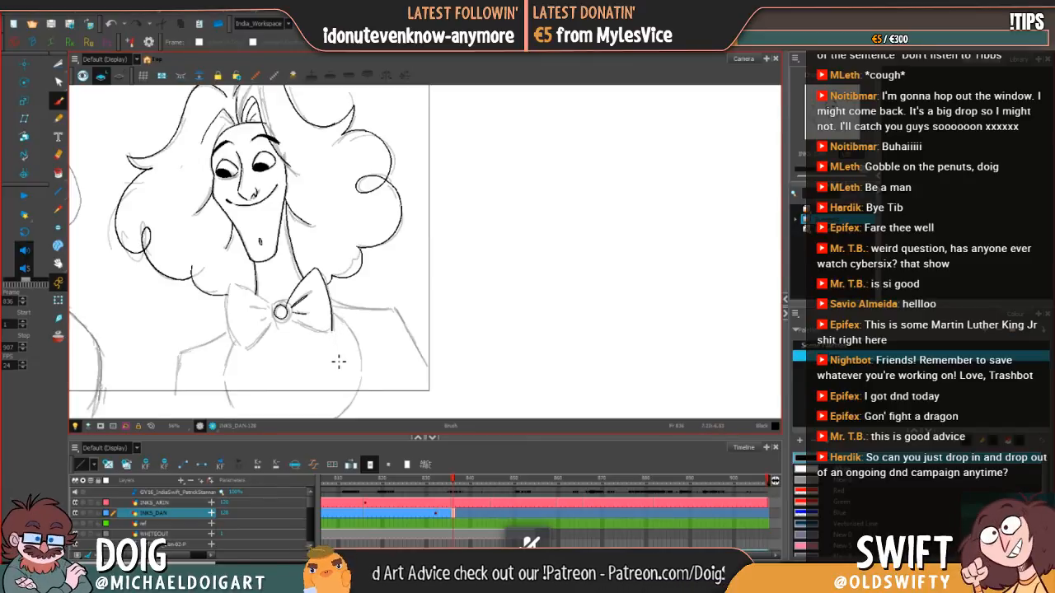
# Step: Rotate the canvas and ink the lower edge of the bow tie's right-hand loop from the knot to its outer corner
pyautogui.press(',')
pyautogui.press('.')
pyautogui.press('space')
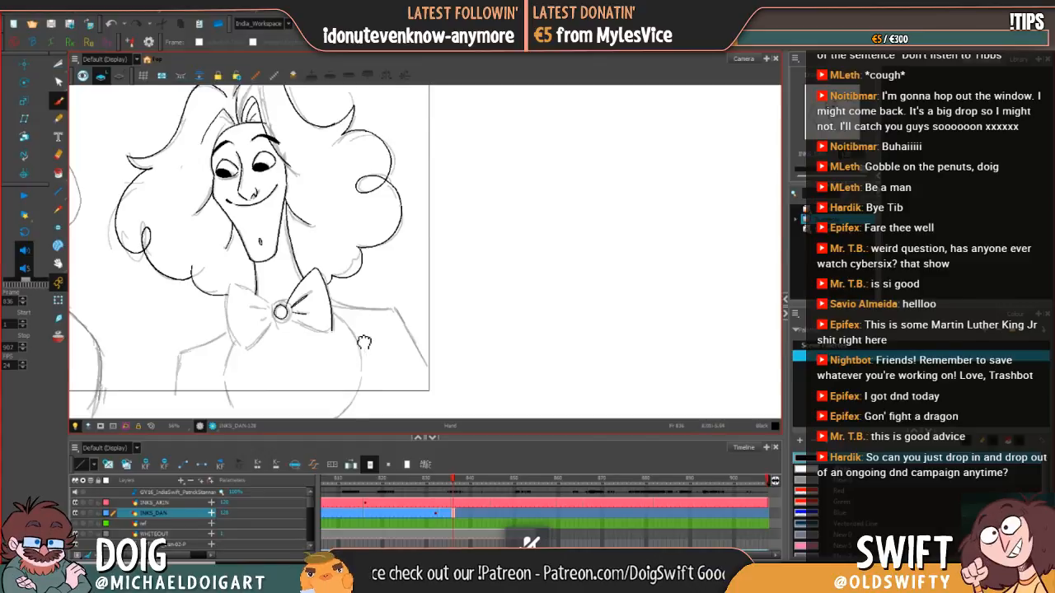
pyautogui.moveTo(364, 342)
pyautogui.mouseDown()
pyautogui.moveTo(430, 329)
pyautogui.moveTo(450, 280)
pyautogui.moveTo(436, 290)
pyautogui.mouseUp()
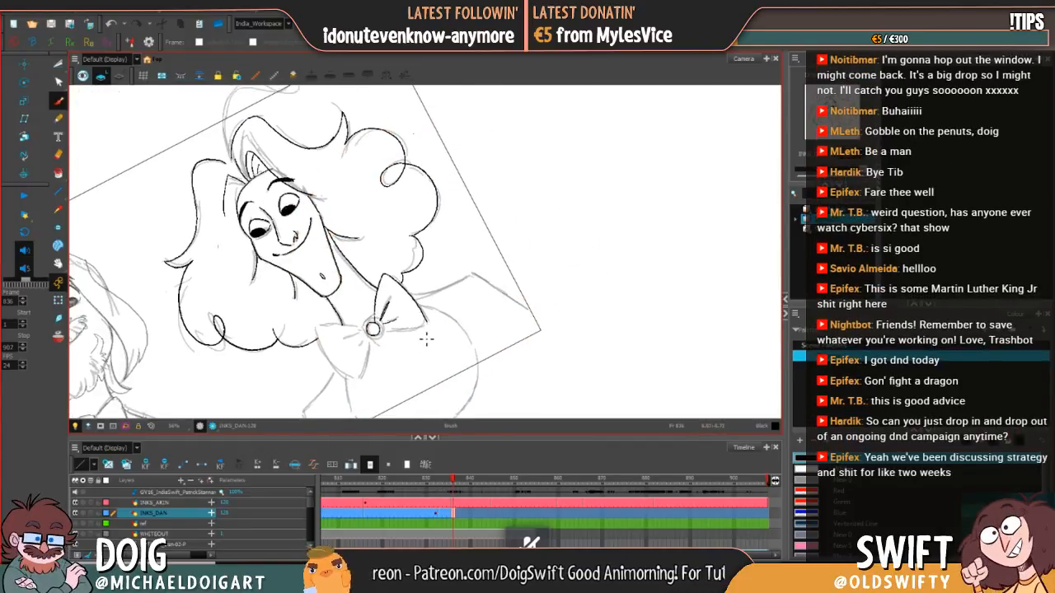
pyautogui.press(',')
pyautogui.press('.')
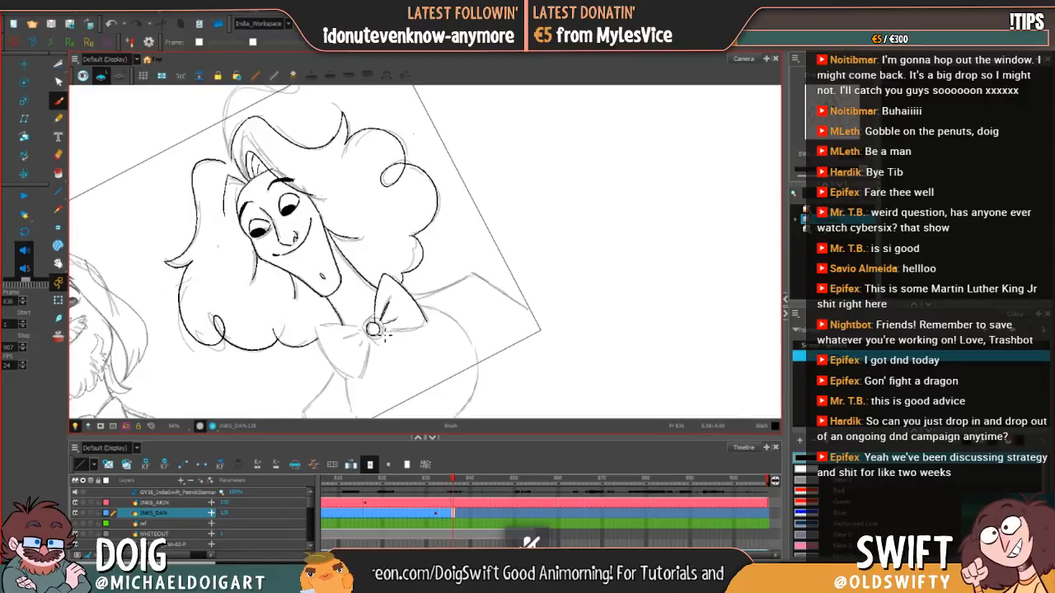
pyautogui.moveTo(381, 331); pyautogui.dragTo(439, 322)
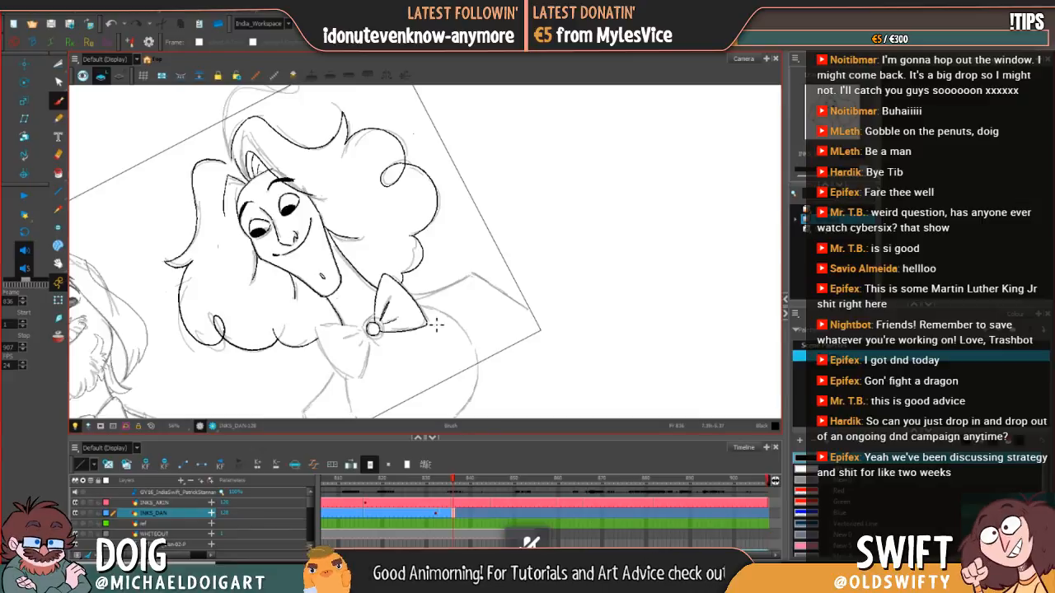
# Step: Select the lower edge line of the bow tie's right-hand loop, adjust it slightly at the outer corner, and compare with frame 835
pyautogui.click(59, 63)
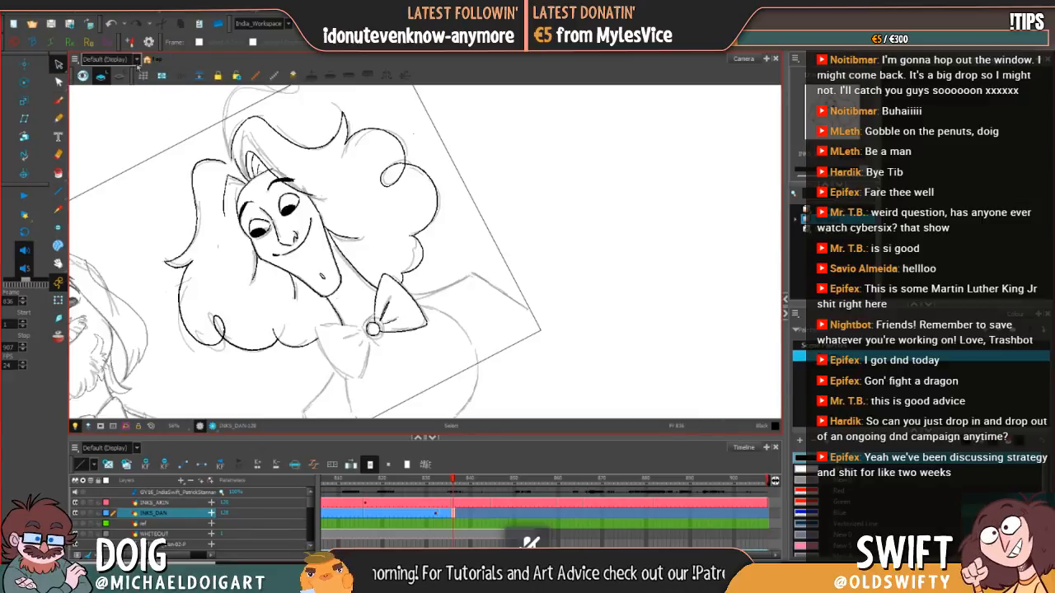
pyautogui.click(411, 330)
pyautogui.moveTo(429, 311); pyautogui.dragTo(433, 308)
pyautogui.click(456, 307)
pyautogui.press(',')
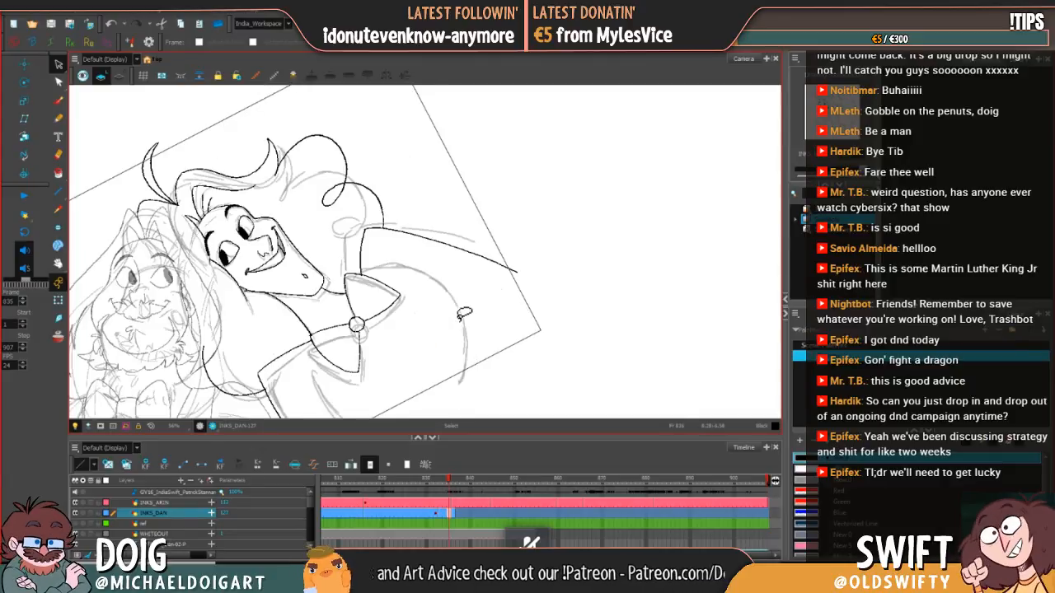
# Step: Return to frame 836, rotate the canvas, and ink the upper and outer edges of the bow tie's left-hand loop
pyautogui.press('.')
pyautogui.moveTo(469, 337); pyautogui.dragTo(377, 410)
pyautogui.moveTo(406, 353); pyautogui.dragTo(419, 386)
pyautogui.hotkey('alt', 'b')
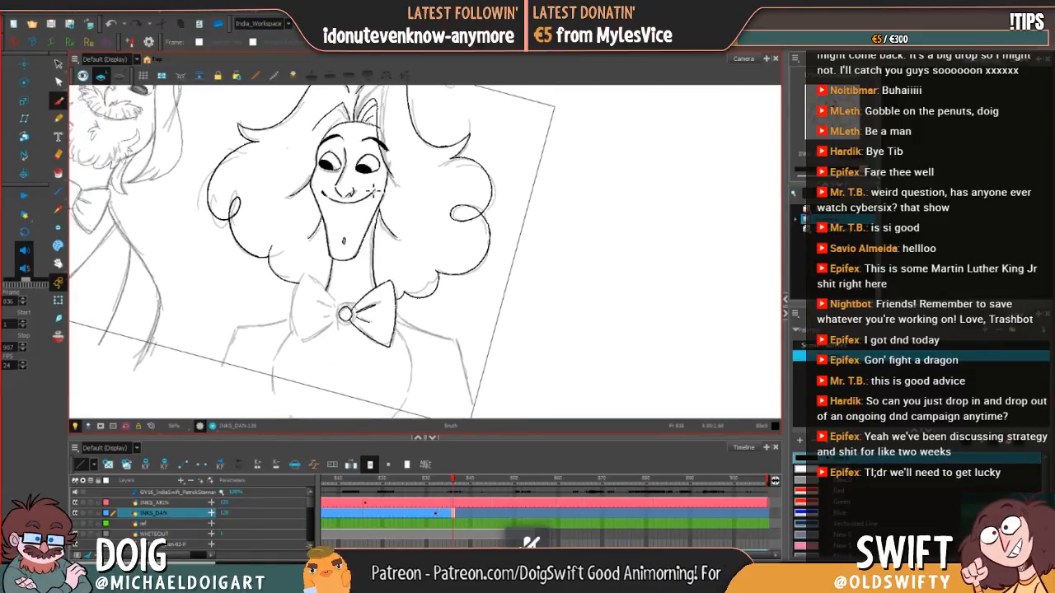
pyautogui.press('.')
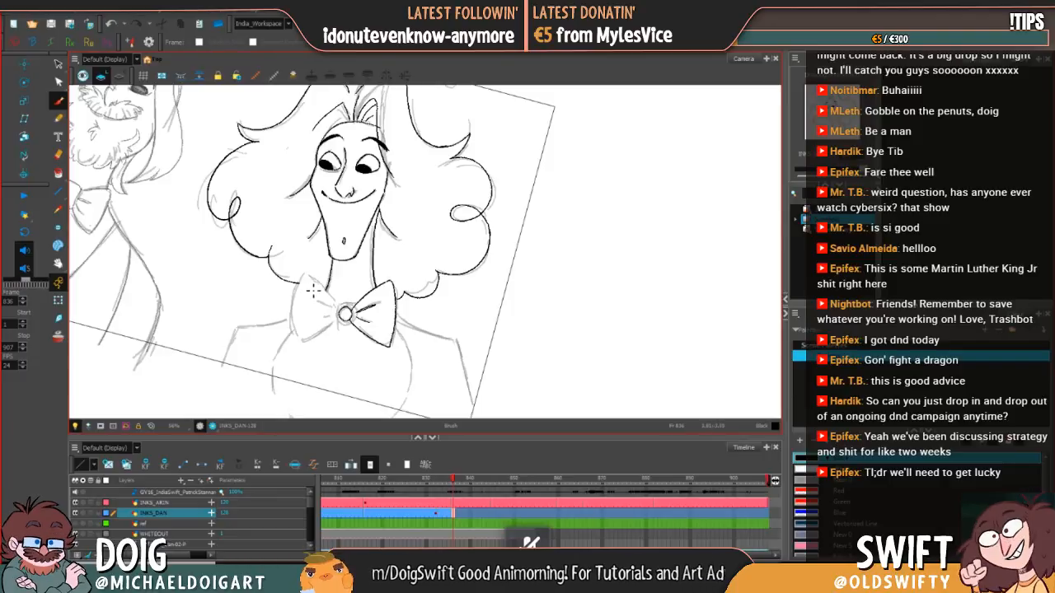
pyautogui.press('.')
pyautogui.press('.')
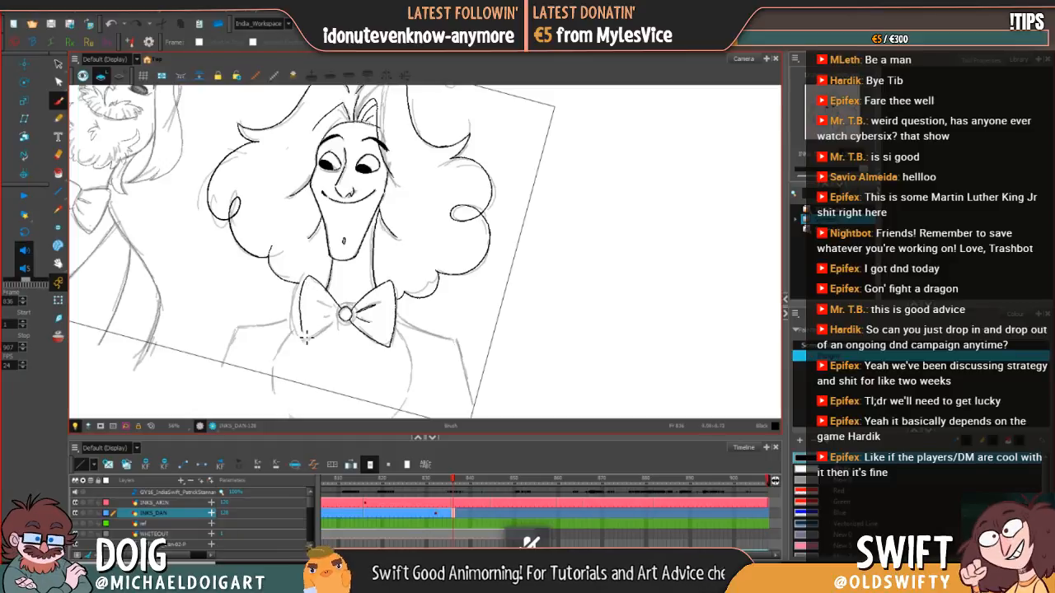
# Step: Redo the outer edge of the bow tie's left-hand loop and try inking the start of its lower edge
pyautogui.hotkey('ctrl', 'z')
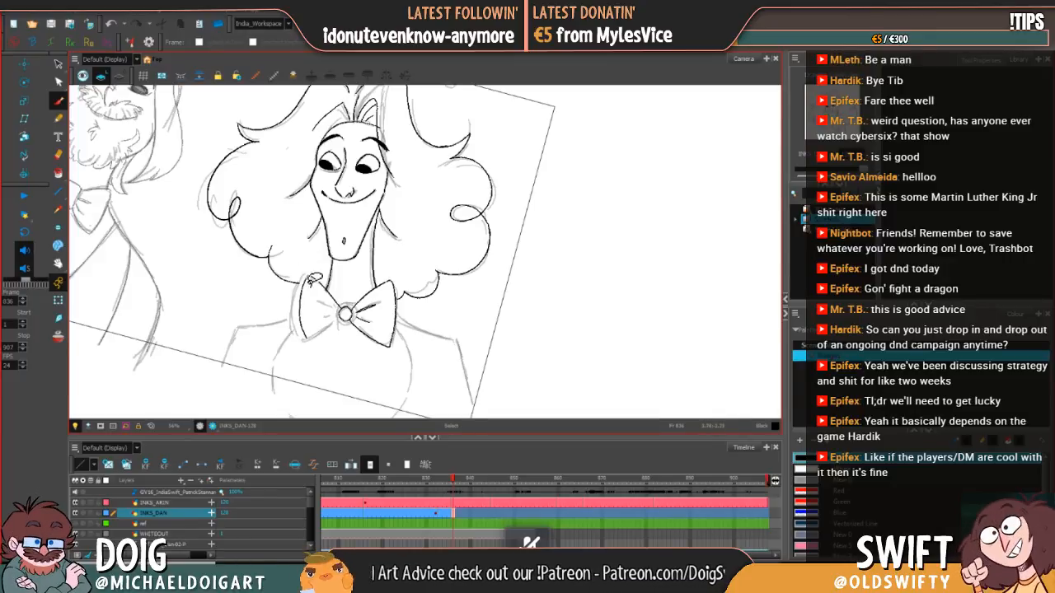
pyautogui.hotkey('ctrl', 'z')
pyautogui.moveTo(303, 298)
pyautogui.mouseDown()
pyautogui.moveTo(310, 338)
pyautogui.moveTo(327, 325)
pyautogui.mouseUp()
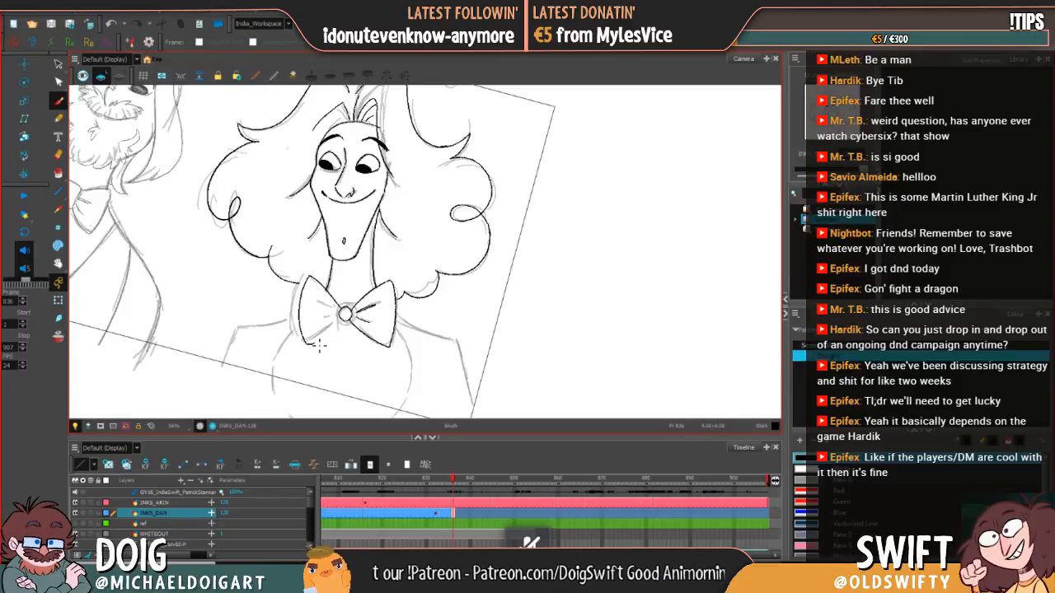
pyautogui.moveTo(338, 323)
pyautogui.mouseDown()
pyautogui.moveTo(345, 314)
pyautogui.moveTo(308, 345)
pyautogui.mouseUp()
pyautogui.hotkey('ctrl', 'z')
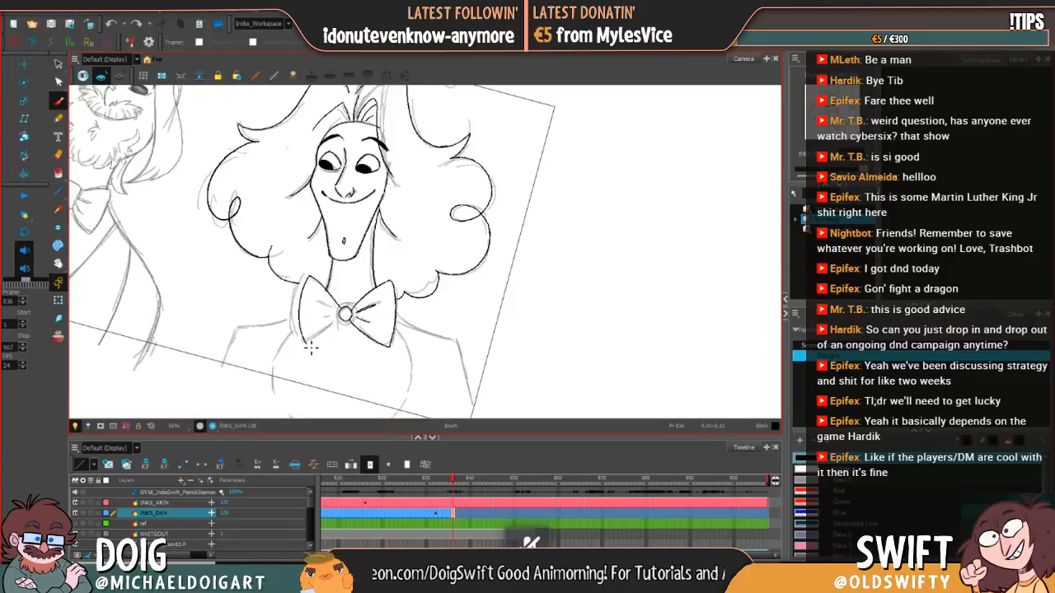
# Step: Ink the lower edge and the fold lines of the bow tie's left-hand loop up to the knot
pyautogui.moveTo(420, 280)
pyautogui.mouseDown()
pyautogui.moveTo(406, 298)
pyautogui.moveTo(418, 353)
pyautogui.mouseUp()
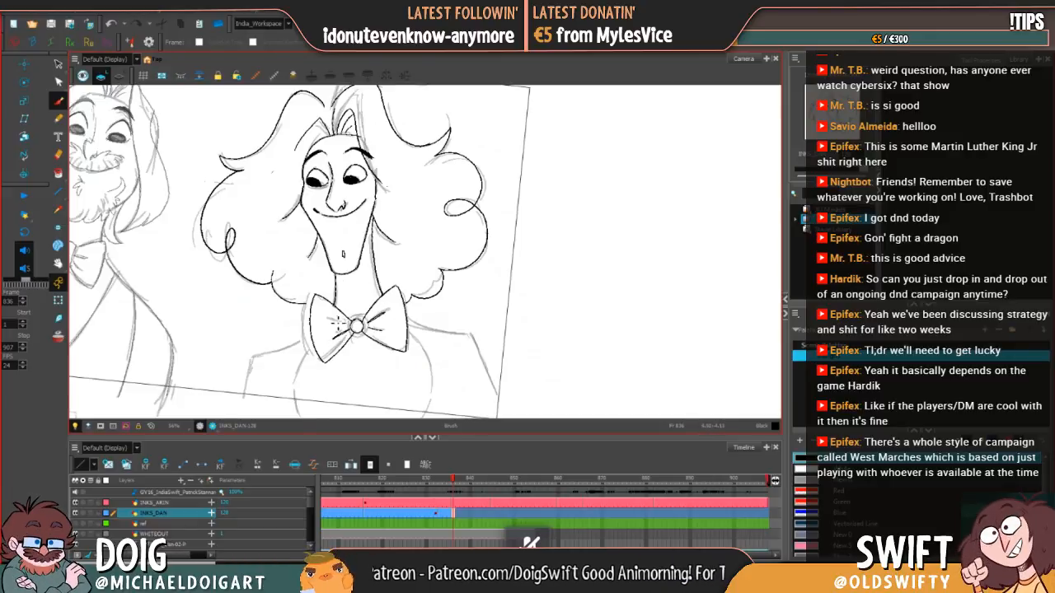
pyautogui.hotkey('ctrl', 'z')
pyautogui.moveTo(353, 323)
pyautogui.mouseDown()
pyautogui.moveTo(334, 318)
pyautogui.moveTo(357, 320)
pyautogui.mouseUp()
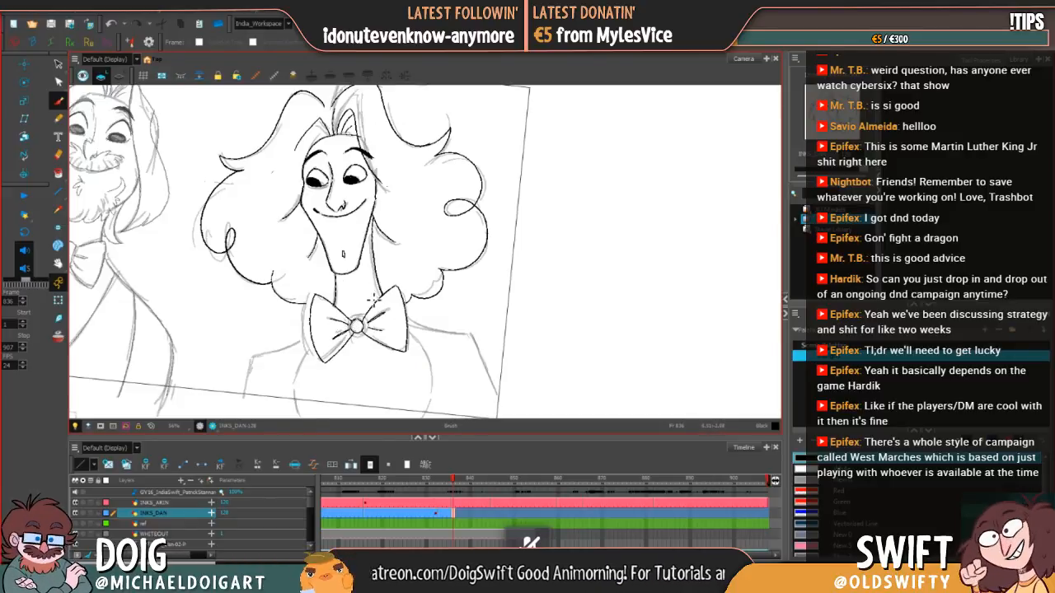
# Step: Rotate the canvas and ink the left-hand shoulder with its arm edge and the right-hand shoulder line from the bow tie outward
pyautogui.press('space')
pyautogui.moveTo(403, 349); pyautogui.dragTo(416, 311)
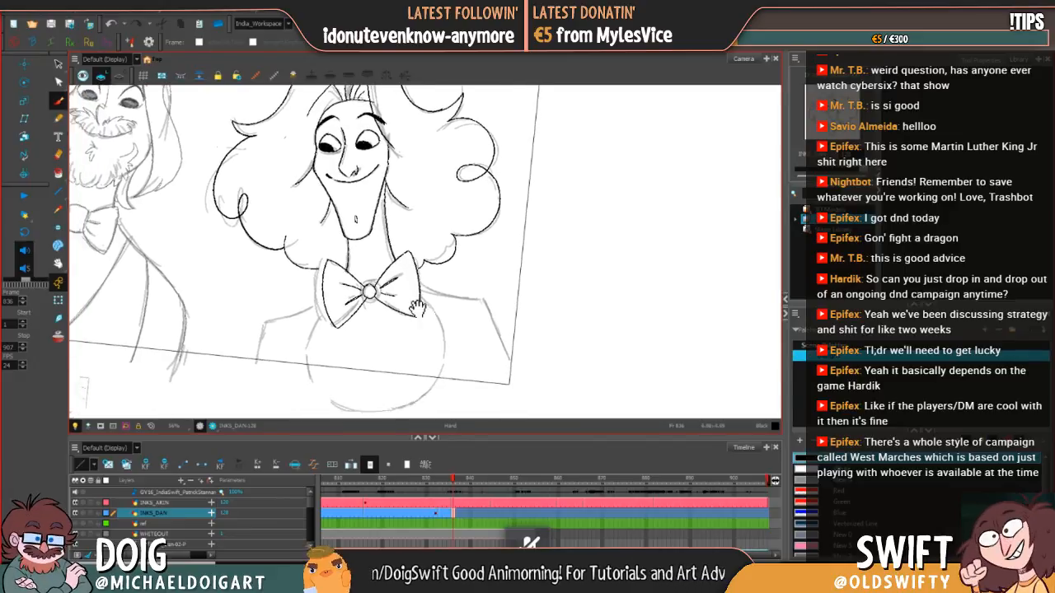
pyautogui.hotkey('ctrl', 'alt')
pyautogui.moveTo(474, 268); pyautogui.dragTo(463, 232)
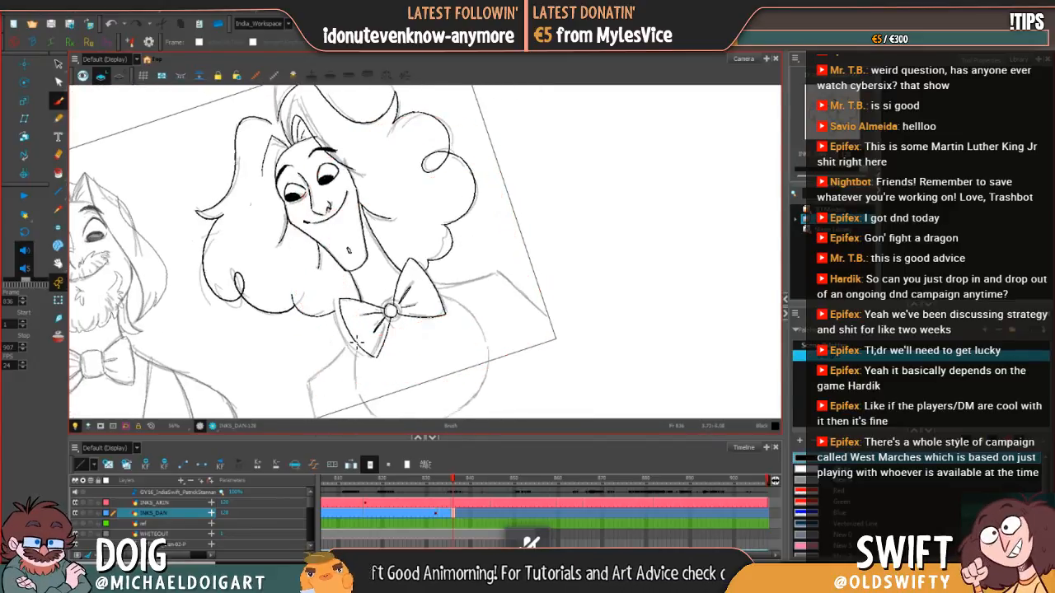
pyautogui.moveTo(331, 372)
pyautogui.mouseDown()
pyautogui.moveTo(310, 381)
pyautogui.moveTo(315, 425)
pyautogui.mouseUp()
pyautogui.press('space')
pyautogui.moveTo(405, 352)
pyautogui.mouseDown()
pyautogui.moveTo(403, 317)
pyautogui.moveTo(434, 260)
pyautogui.moveTo(468, 311)
pyautogui.moveTo(450, 382)
pyautogui.mouseUp()
pyautogui.hotkey('ctrl', 'z')
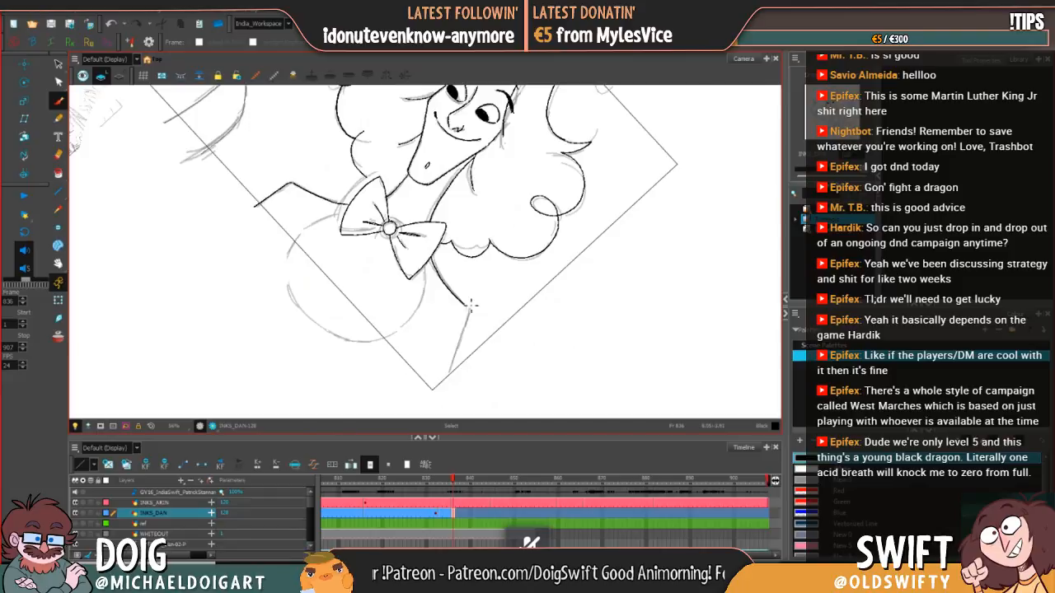
# Step: Redo the tip of the right-hand shoulder line and ink the arm's outer edge down past the frame border
pyautogui.moveTo(470, 315); pyautogui.dragTo(452, 372)
pyautogui.hotkey('ctrl', 'z')
pyautogui.hotkey('ctrl', 'z')
pyautogui.hotkey('ctrl', 'z')
pyautogui.hotkey('ctrl', 'z')
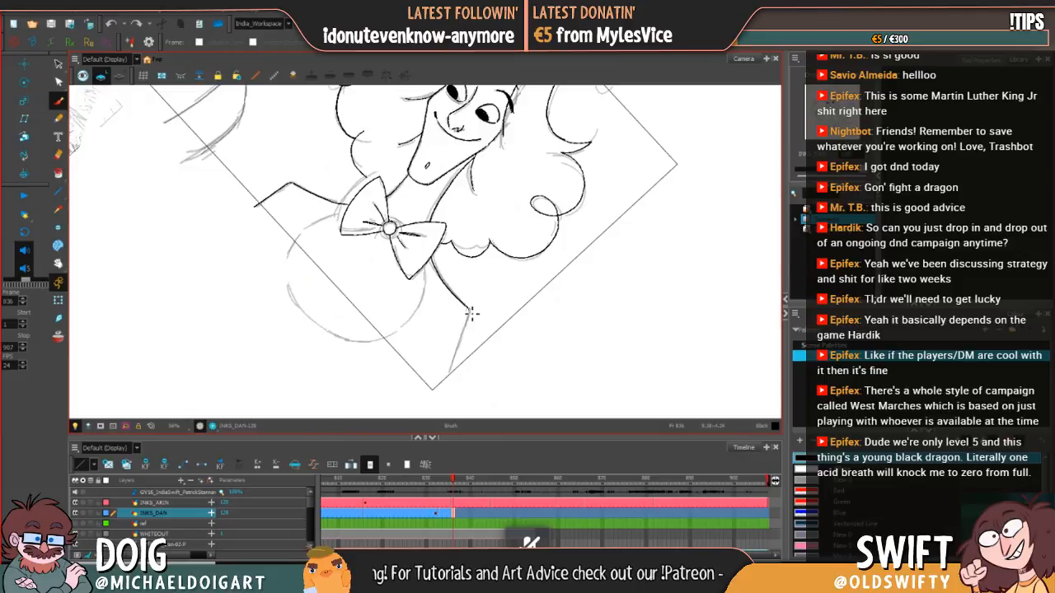
pyautogui.moveTo(470, 313)
pyautogui.mouseDown()
pyautogui.moveTo(448, 386)
pyautogui.moveTo(515, 342)
pyautogui.moveTo(511, 311)
pyautogui.moveTo(541, 286)
pyautogui.mouseUp()
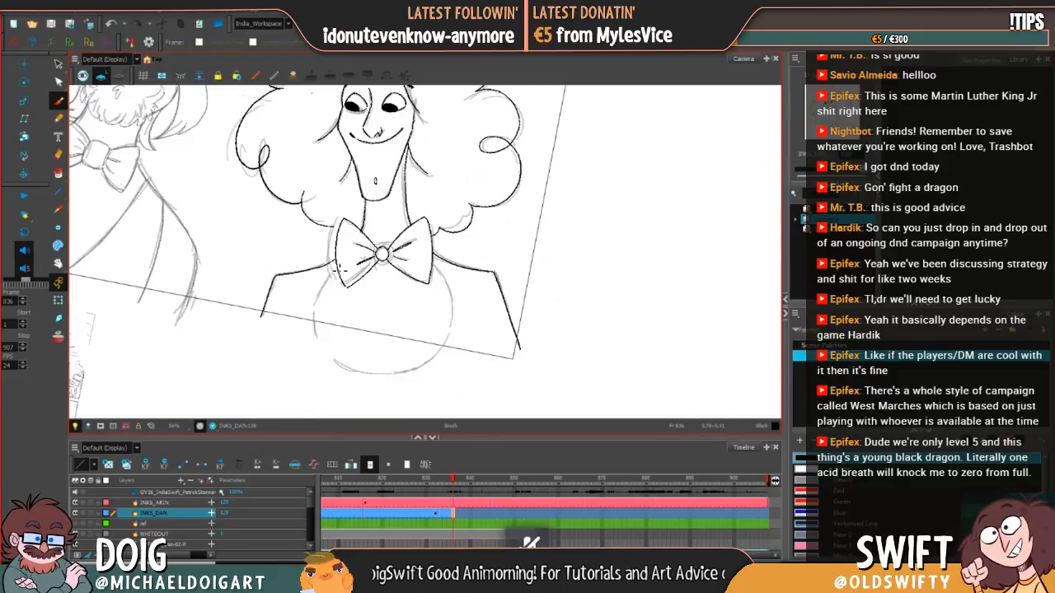
# Step: Ink the left and right sides of the round shape below the bow tie
pyautogui.moveTo(327, 286)
pyautogui.mouseDown()
pyautogui.moveTo(314, 321)
pyautogui.moveTo(323, 346)
pyautogui.mouseUp()
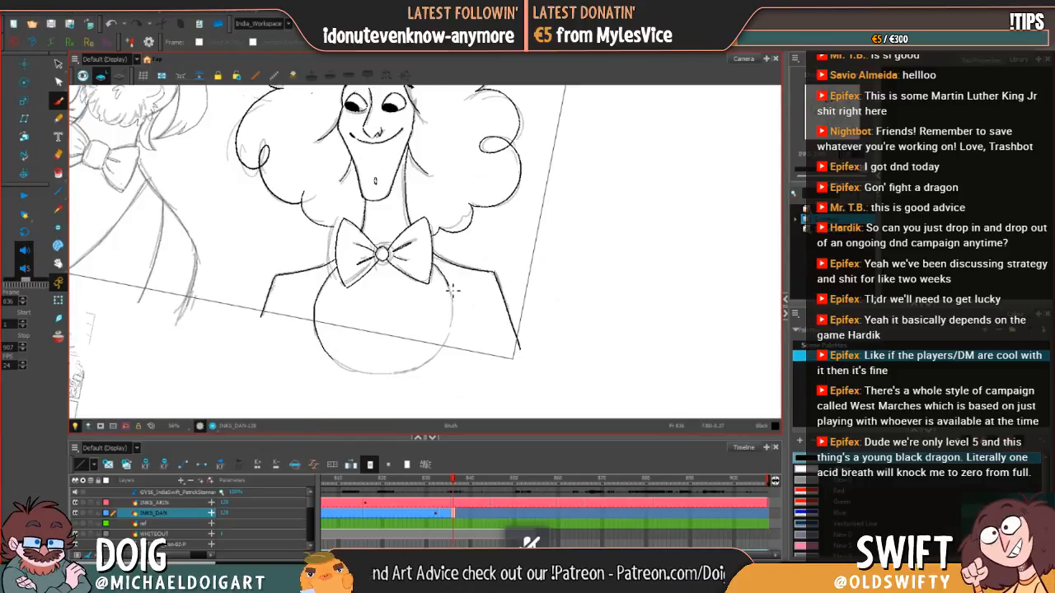
pyautogui.moveTo(457, 318); pyautogui.dragTo(447, 345)
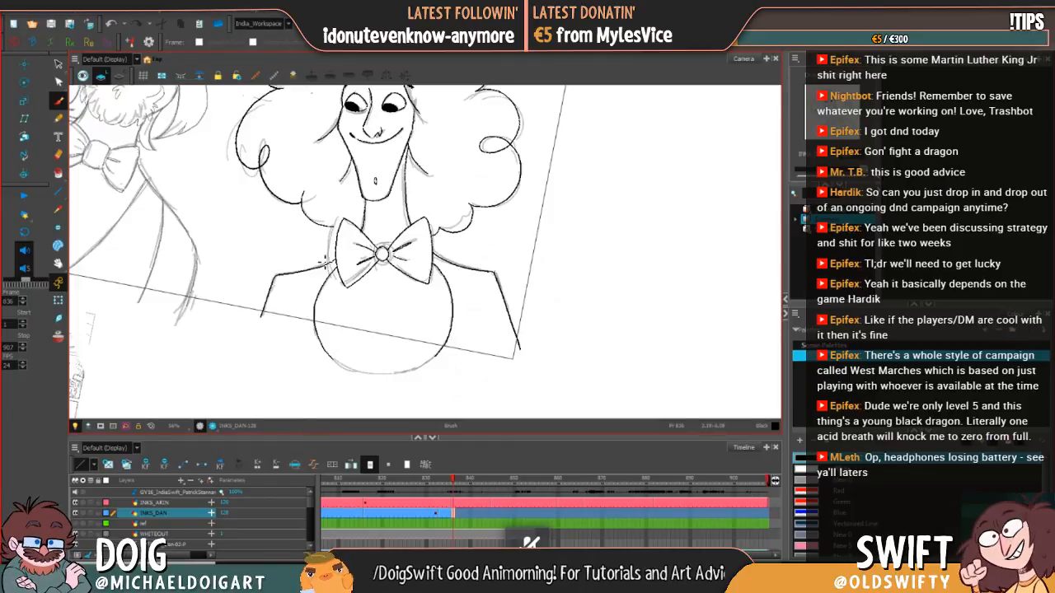
# Step: Ink the curved jacket edges on both sides of the round shape, redrawing each until it follows the body evenly
pyautogui.moveTo(334, 262)
pyautogui.mouseDown()
pyautogui.moveTo(315, 275)
pyautogui.moveTo(295, 326)
pyautogui.mouseUp()
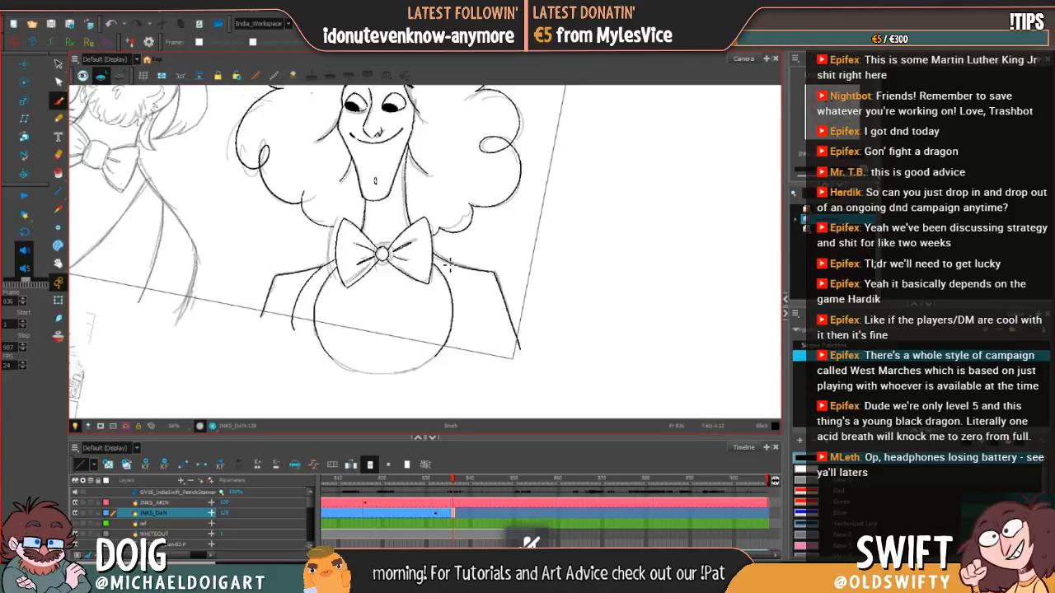
pyautogui.hotkey('alt', 's')
pyautogui.hotkey('alt', 'b')
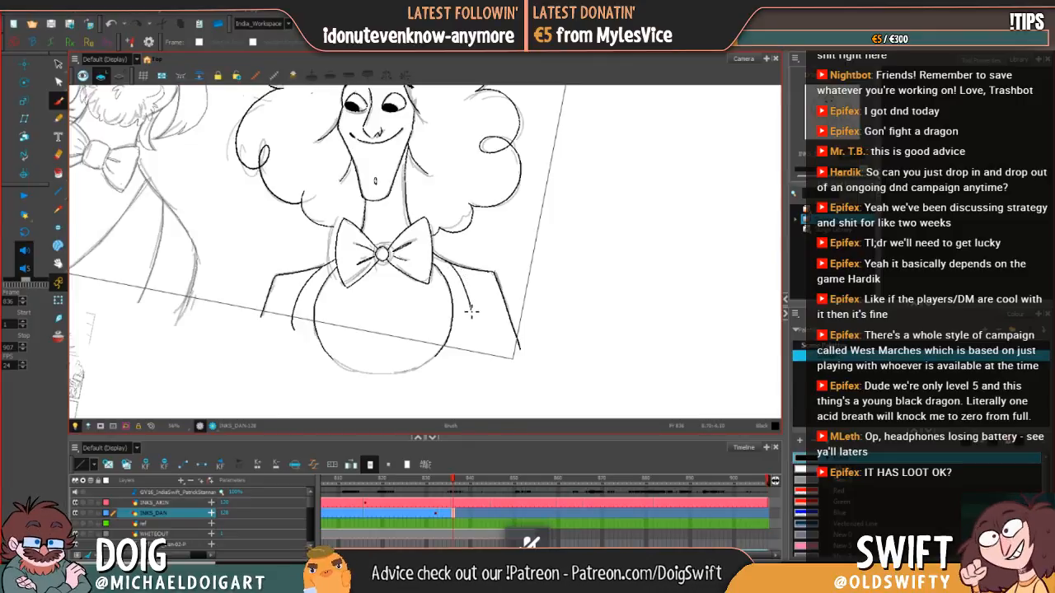
pyautogui.hotkey('alt', 's')
pyautogui.hotkey('alt', 'b')
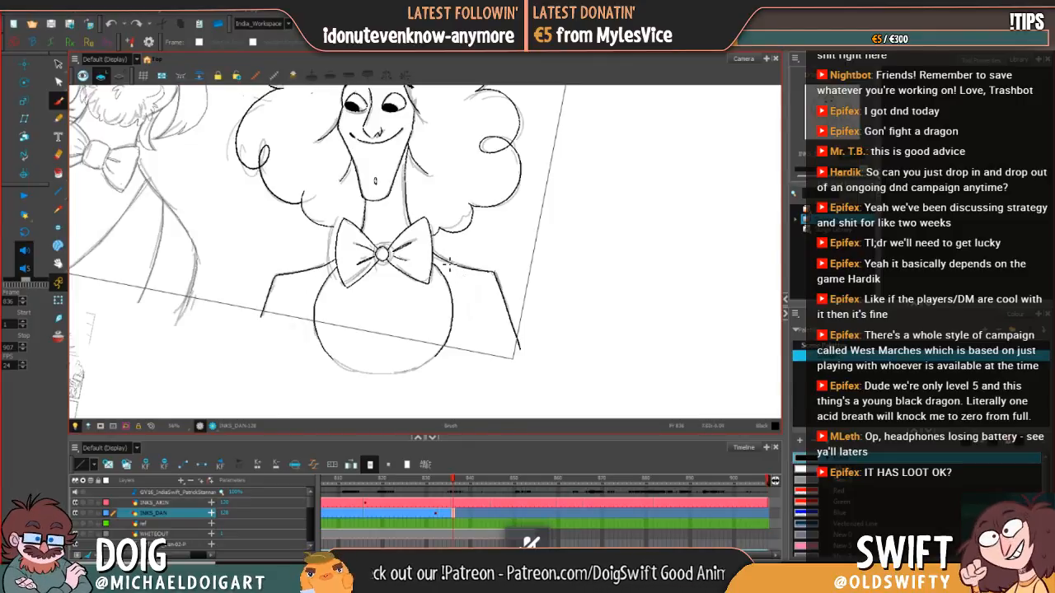
pyautogui.moveTo(450, 263)
pyautogui.mouseDown()
pyautogui.moveTo(470, 318)
pyautogui.moveTo(463, 361)
pyautogui.mouseUp()
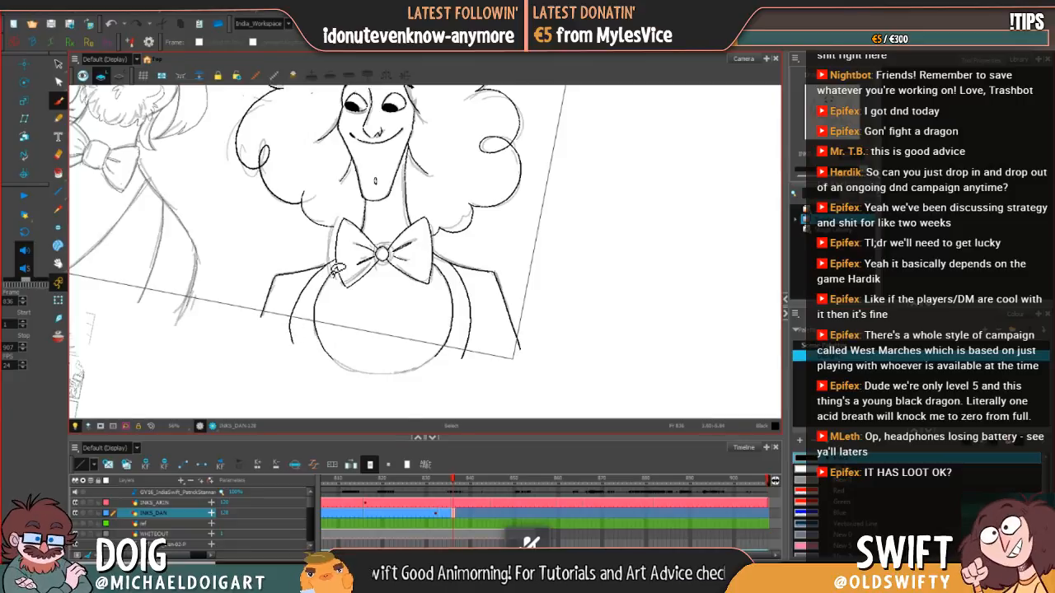
pyautogui.moveTo(301, 338)
pyautogui.mouseDown()
pyautogui.moveTo(298, 301)
pyautogui.moveTo(326, 269)
pyautogui.mouseUp()
pyautogui.hotkey('ctrl', 'z')
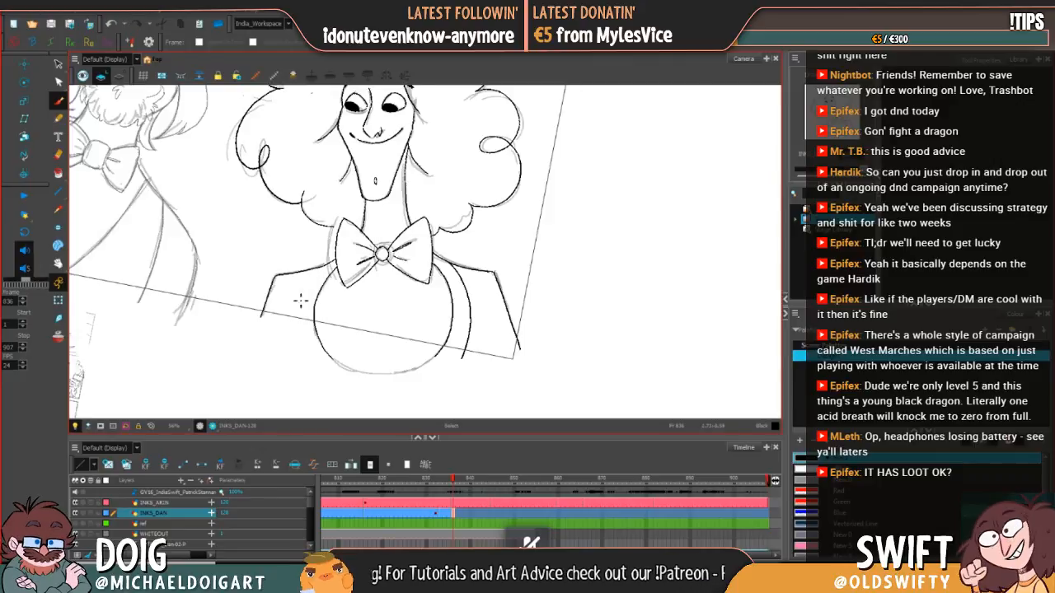
pyautogui.moveTo(300, 330)
pyautogui.mouseDown()
pyautogui.moveTo(300, 289)
pyautogui.moveTo(334, 266)
pyautogui.mouseUp()
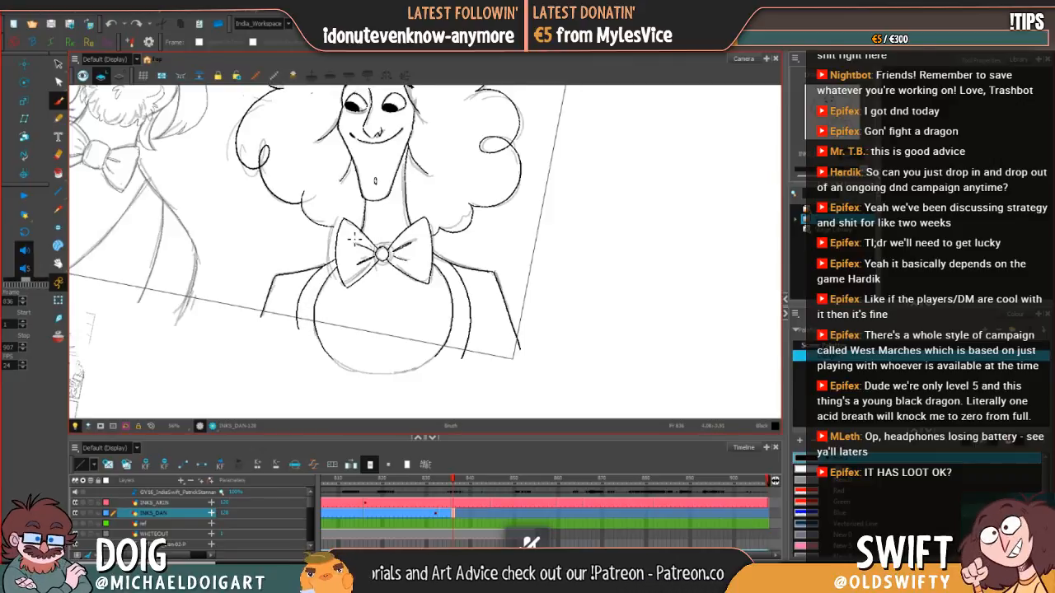
pyautogui.moveTo(432, 148); pyautogui.dragTo(421, 251)
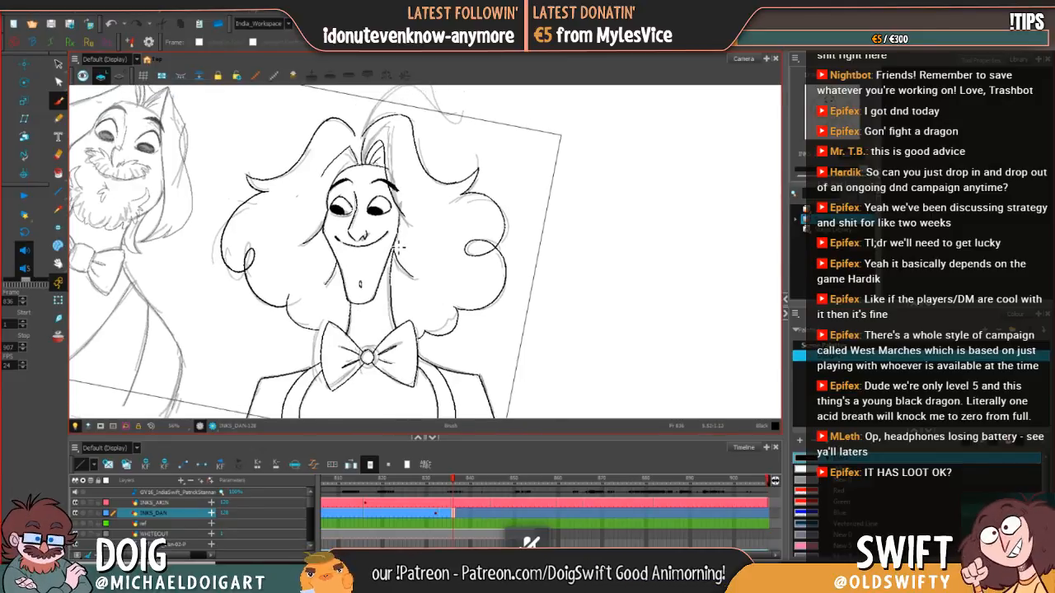
pyautogui.moveTo(394, 244); pyautogui.dragTo(399, 265)
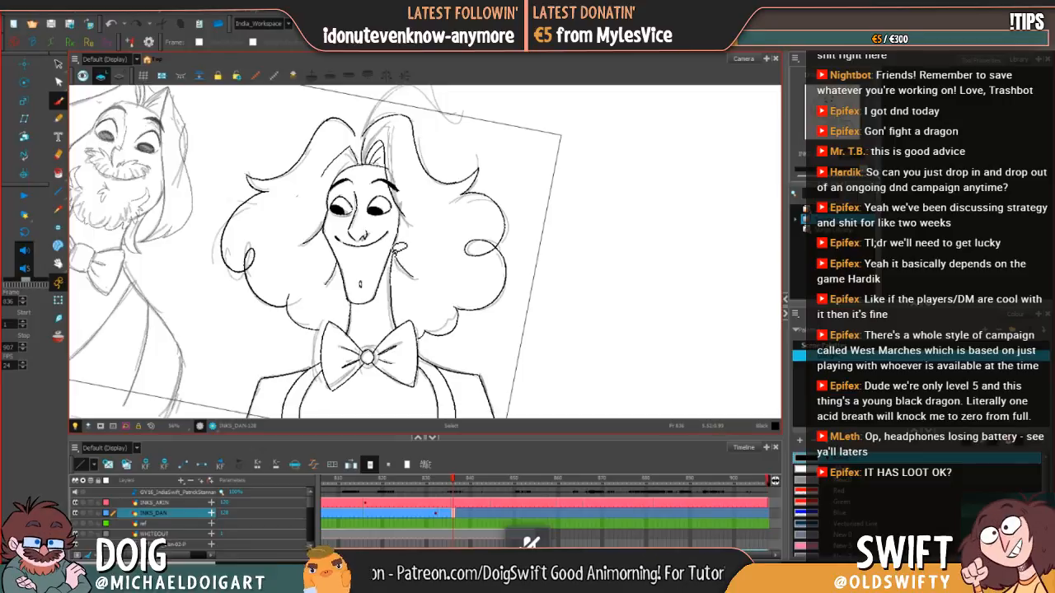
pyautogui.hotkey('ctrl', 'z')
pyautogui.moveTo(395, 307); pyautogui.dragTo(397, 318)
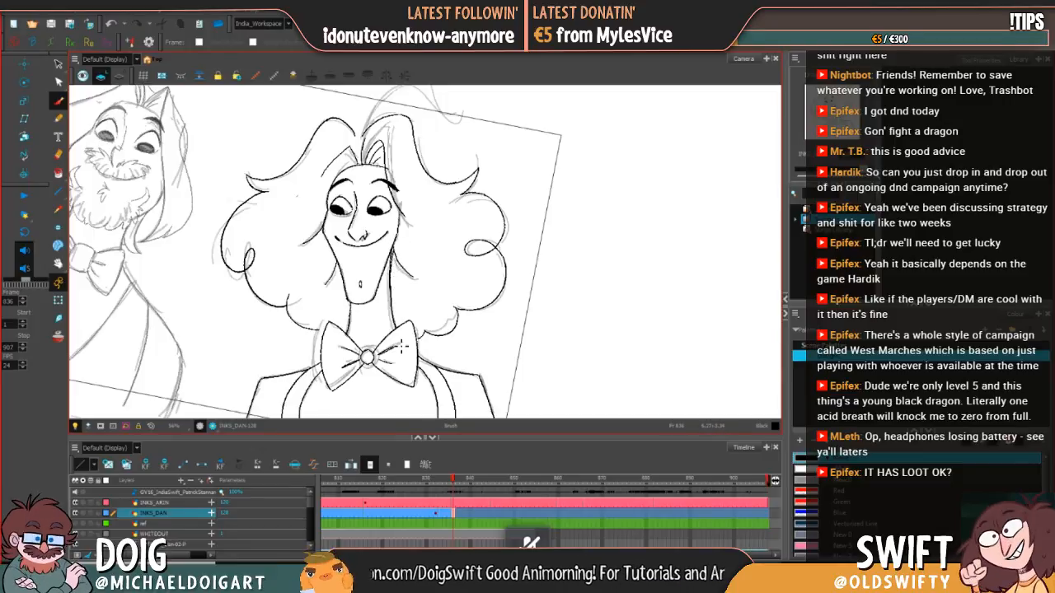
pyautogui.hotkey('ctrl', 'z')
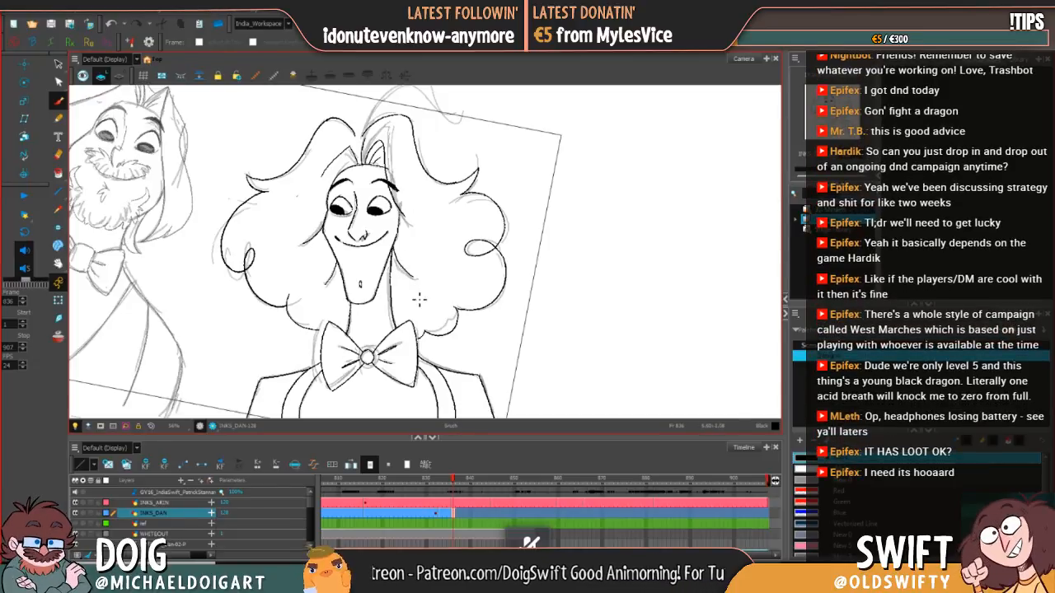
# Step: Extend the finished drawing's exposure on the INKS_DAN layer through frame 844
pyautogui.click(488, 513)
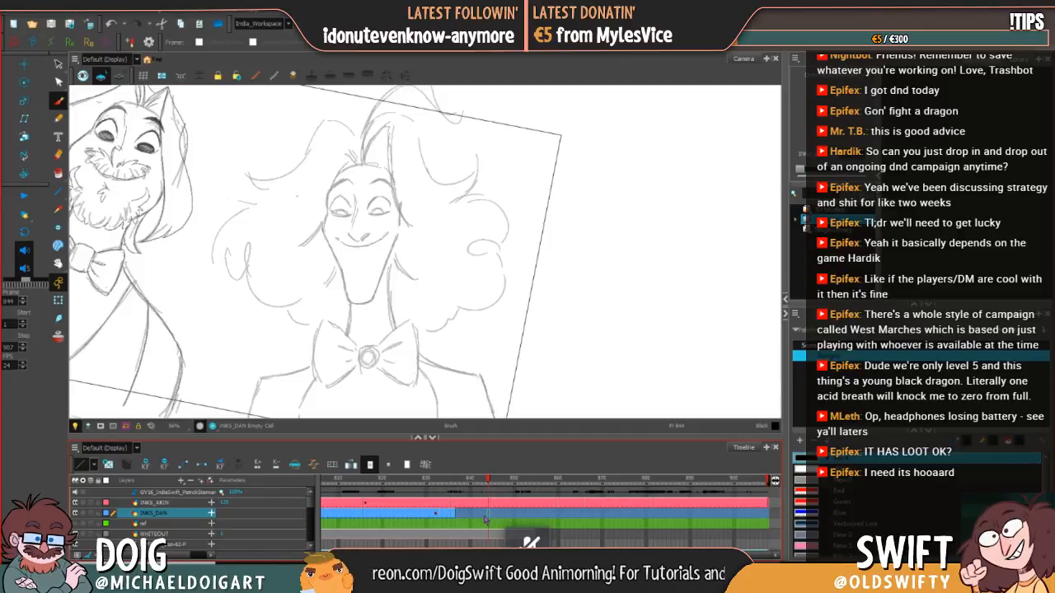
pyautogui.press('F5')
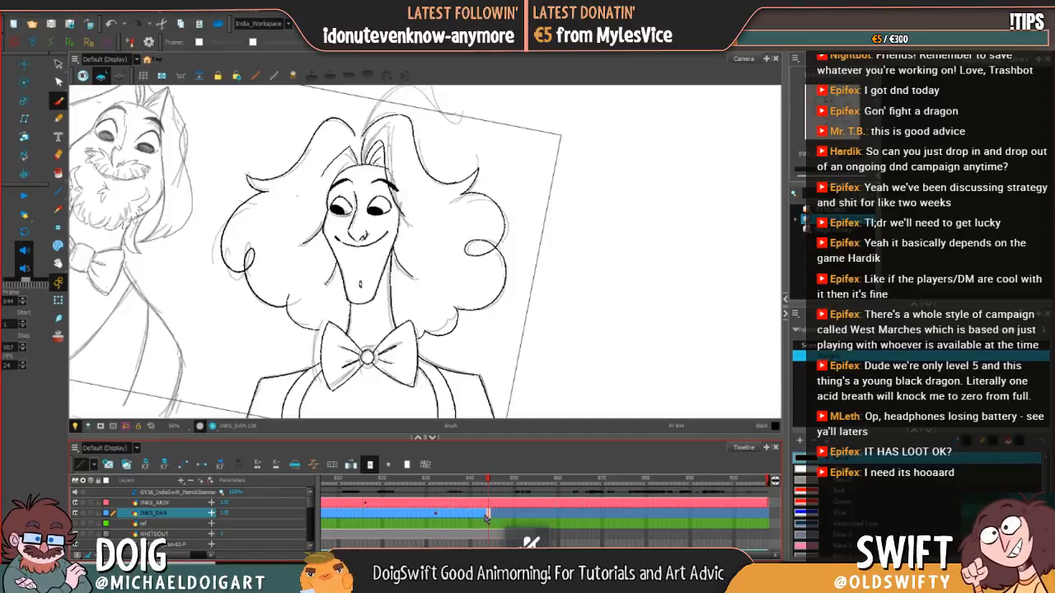
pyautogui.click(497, 515)
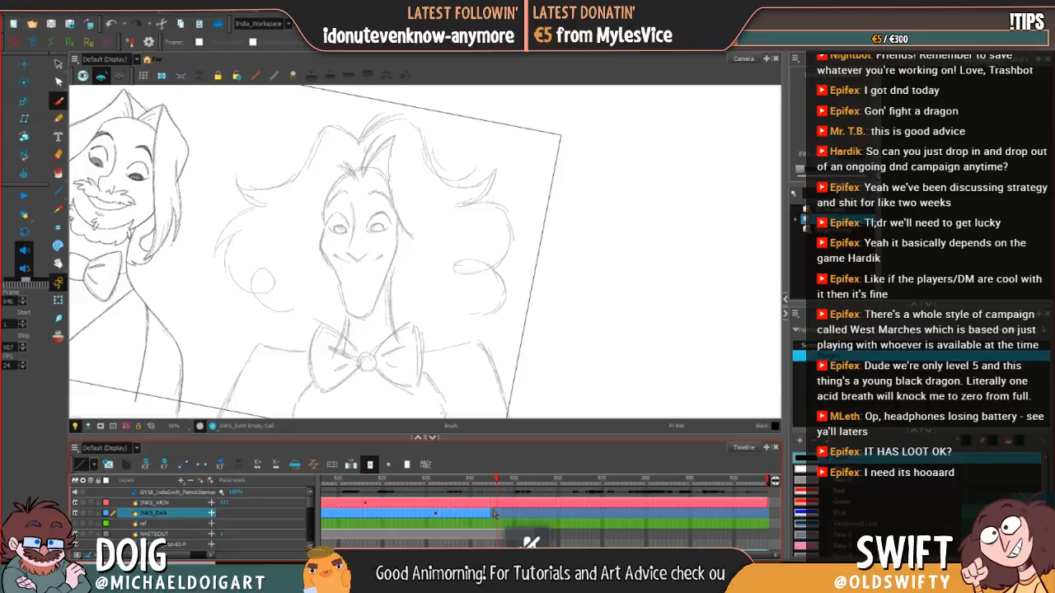
pyautogui.click(488, 515)
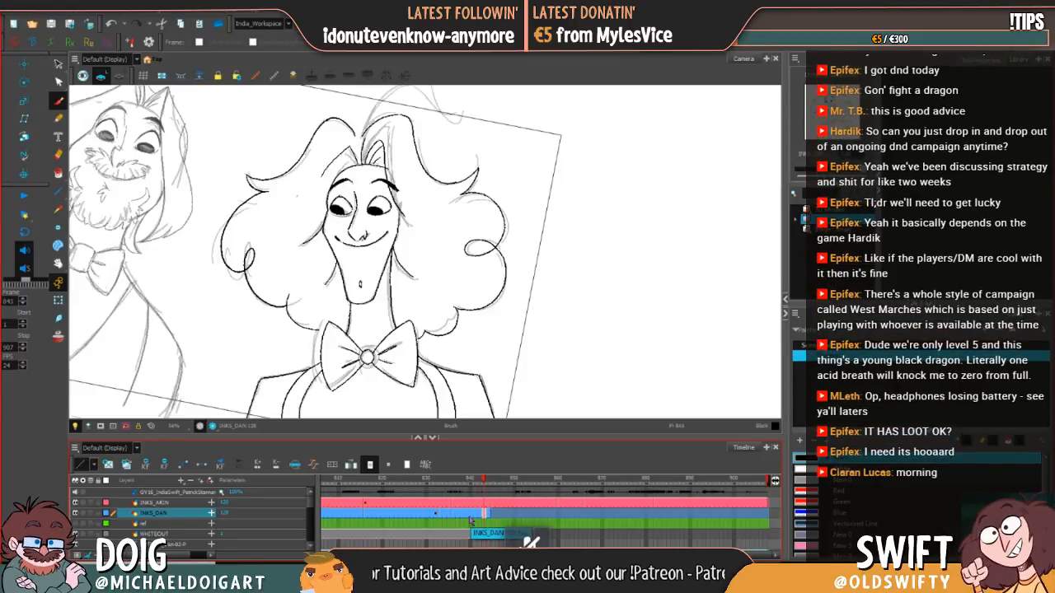
pyautogui.click(390, 170)
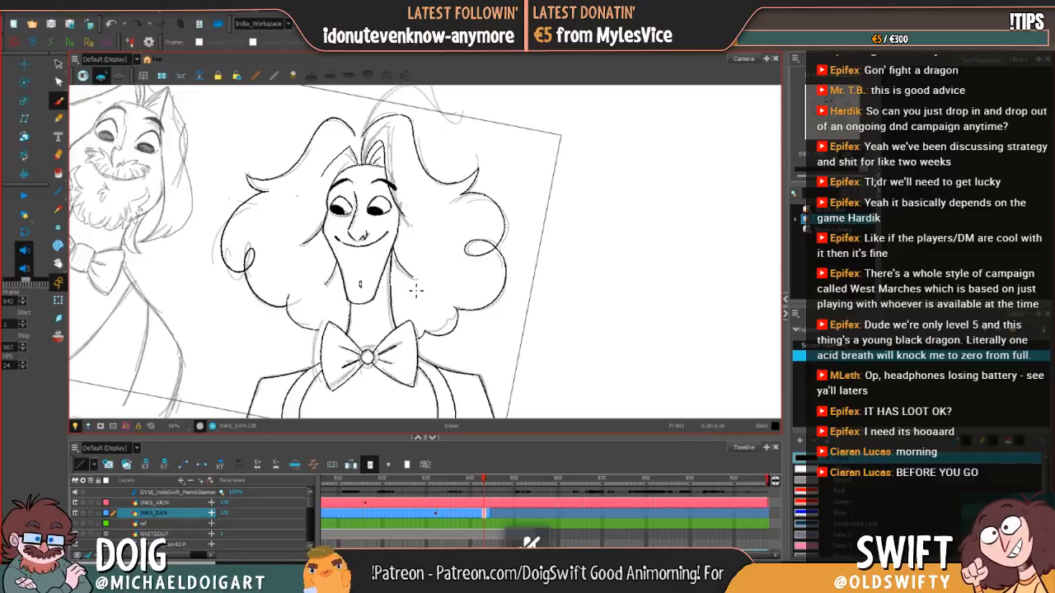
# Step: Compare the inked pose on frame 844 with the sketch on frame 845, ending on frame 845 with both characters in view
pyautogui.click(493, 516)
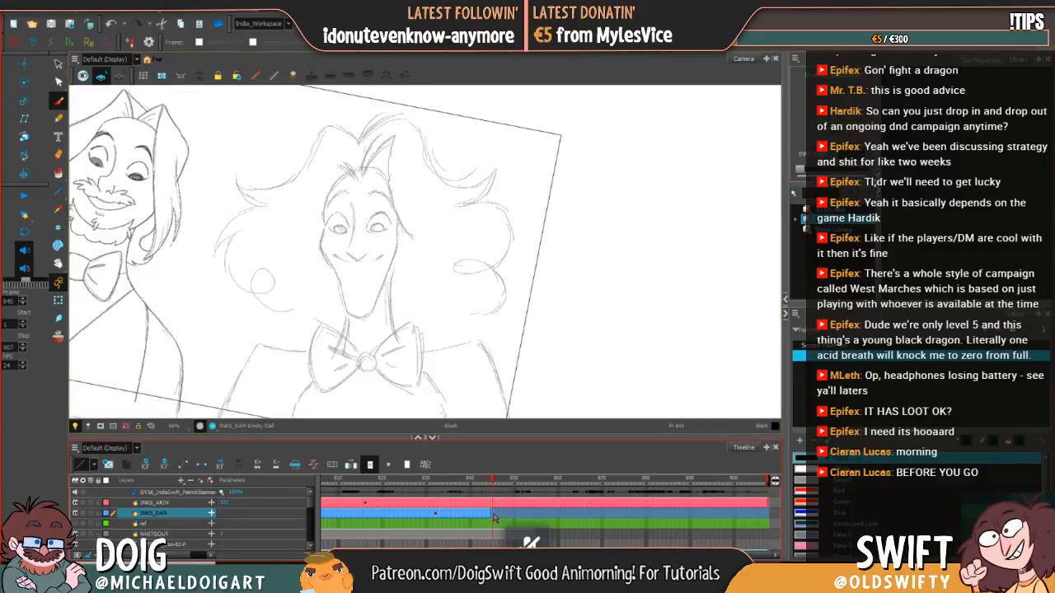
pyautogui.click(489, 515)
pyautogui.click(493, 517)
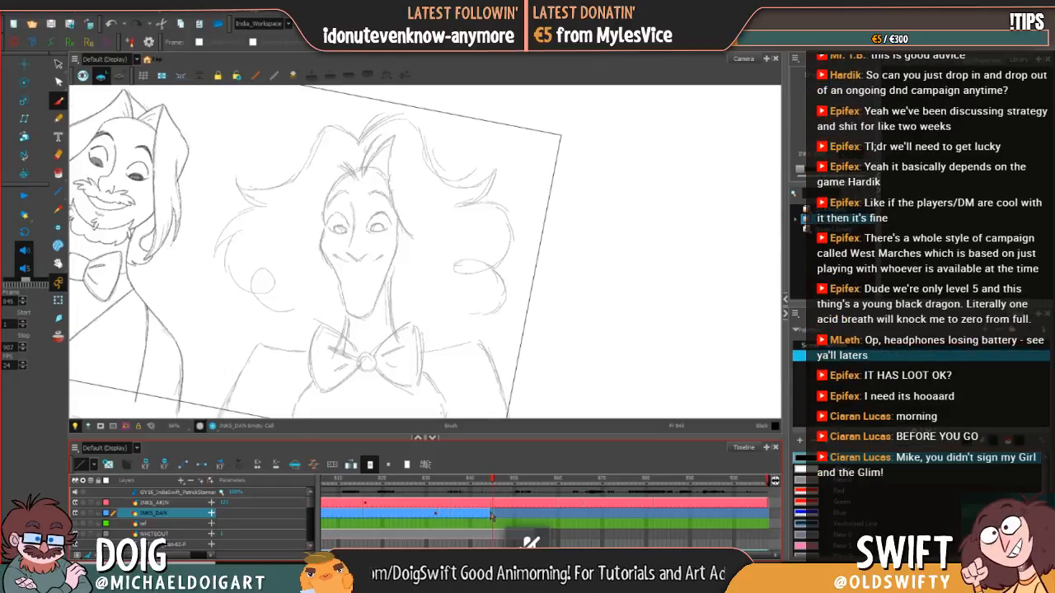
pyautogui.click(489, 516)
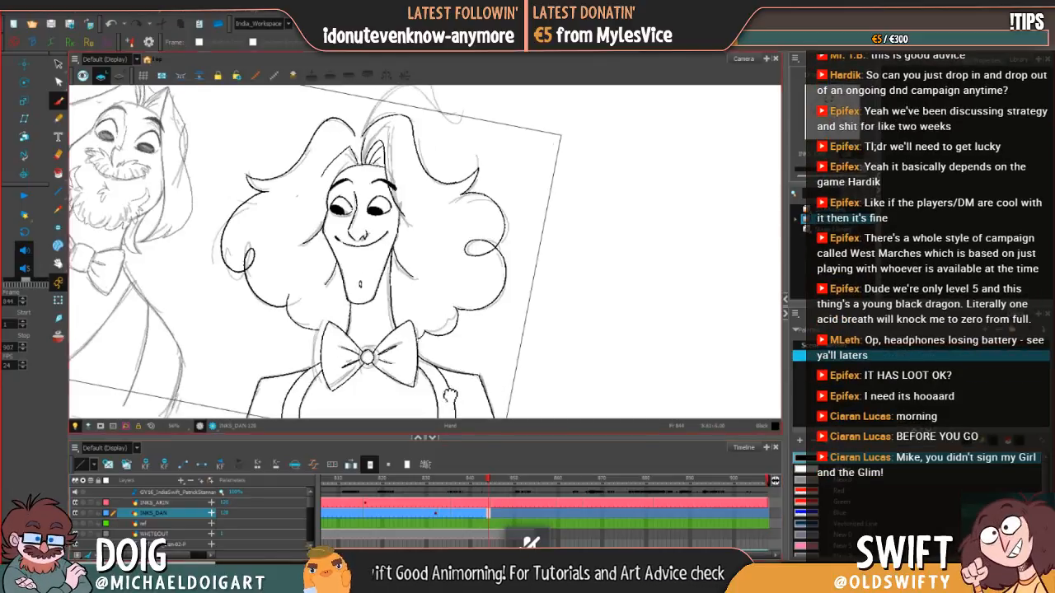
pyautogui.moveTo(377, 403); pyautogui.dragTo(540, 422)
pyautogui.moveTo(492, 480)
pyautogui.mouseDown()
pyautogui.moveTo(442, 479)
pyautogui.moveTo(493, 477)
pyautogui.mouseUp()
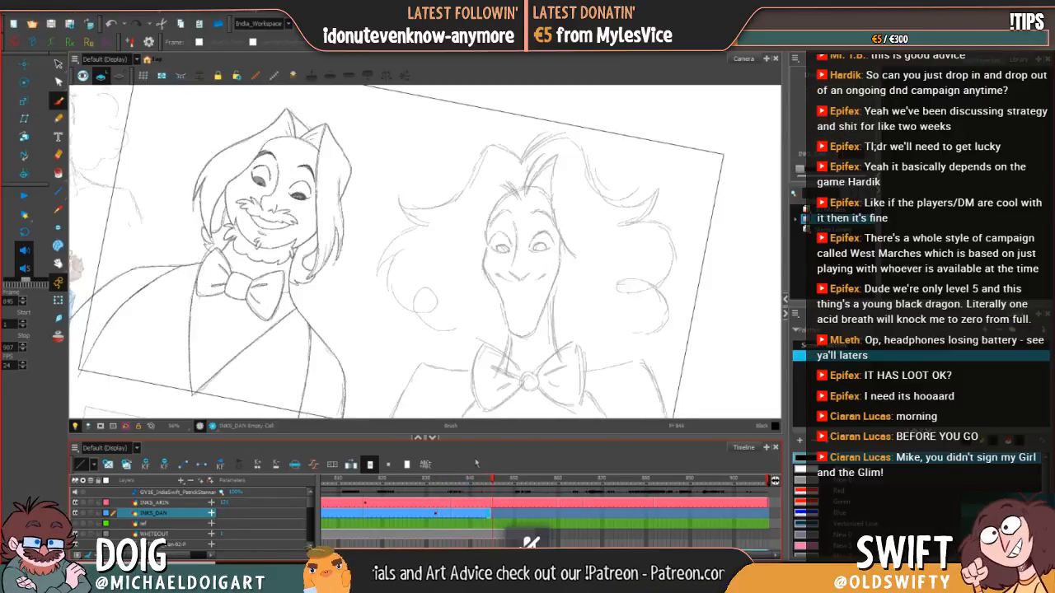